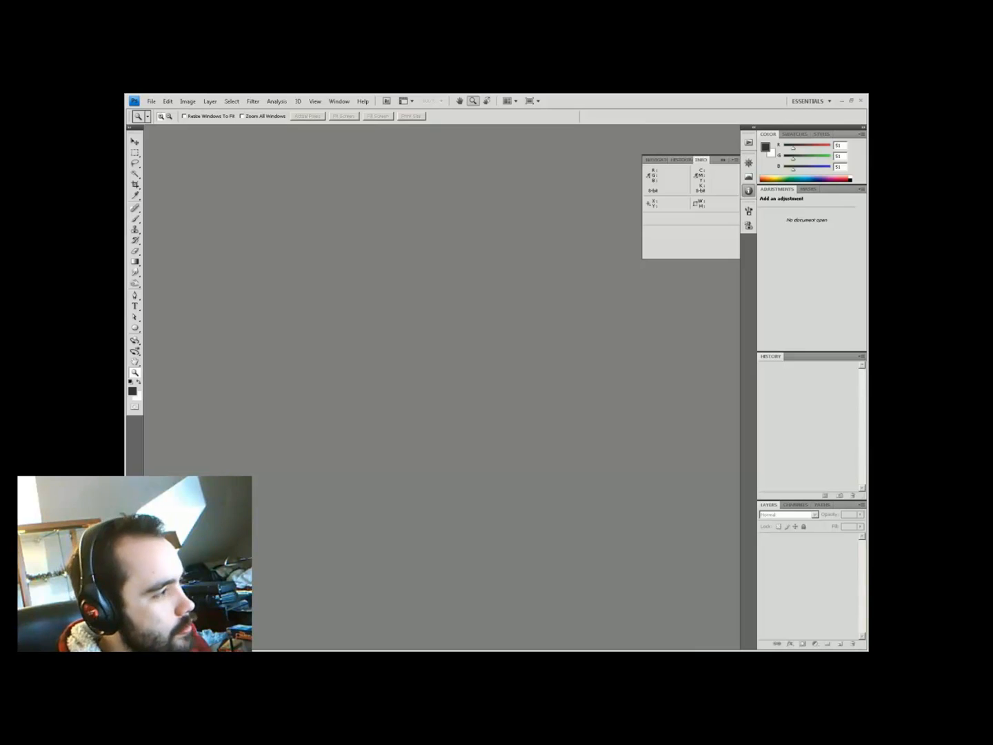
# Create the new blank Untitled-1 document
pyautogui.press('Return')
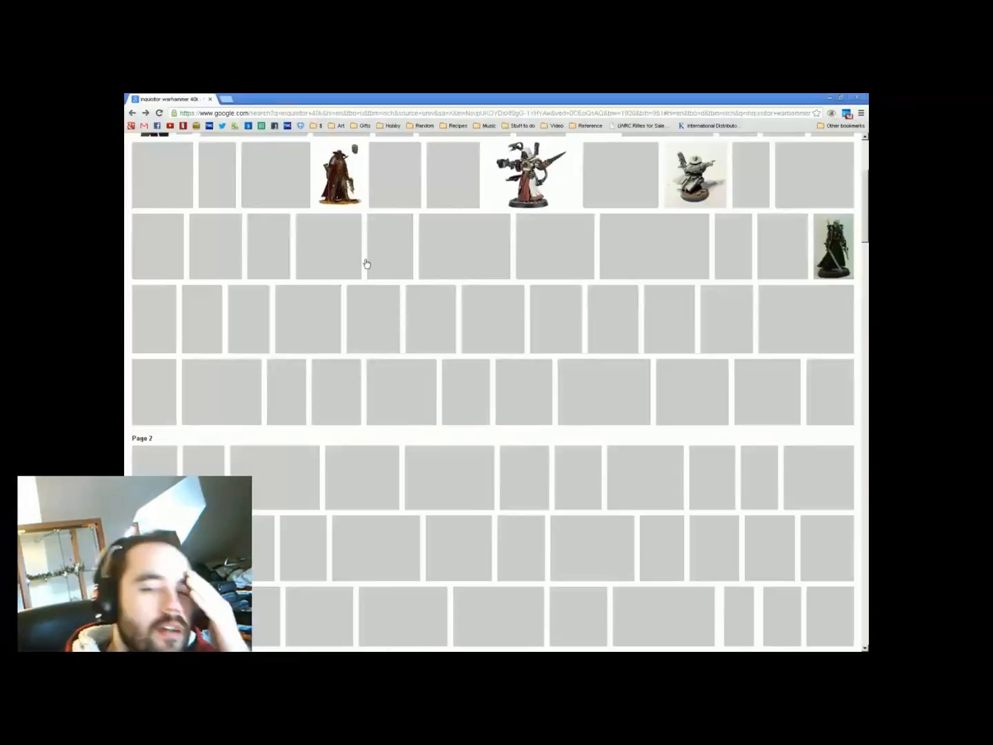
# Scale down the pasted witch hunter figure in the collage and commit the transform
pyautogui.scroll(5, 366, 264)
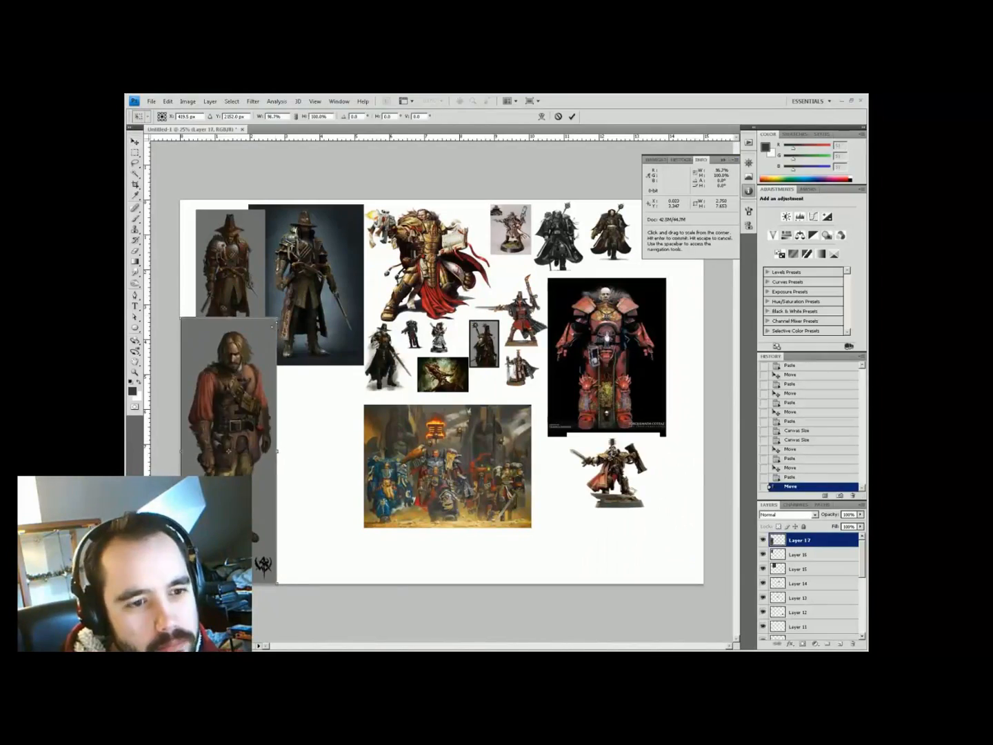
pyautogui.moveTo(277, 318); pyautogui.dragTo(258, 358)
pyautogui.press('Return')
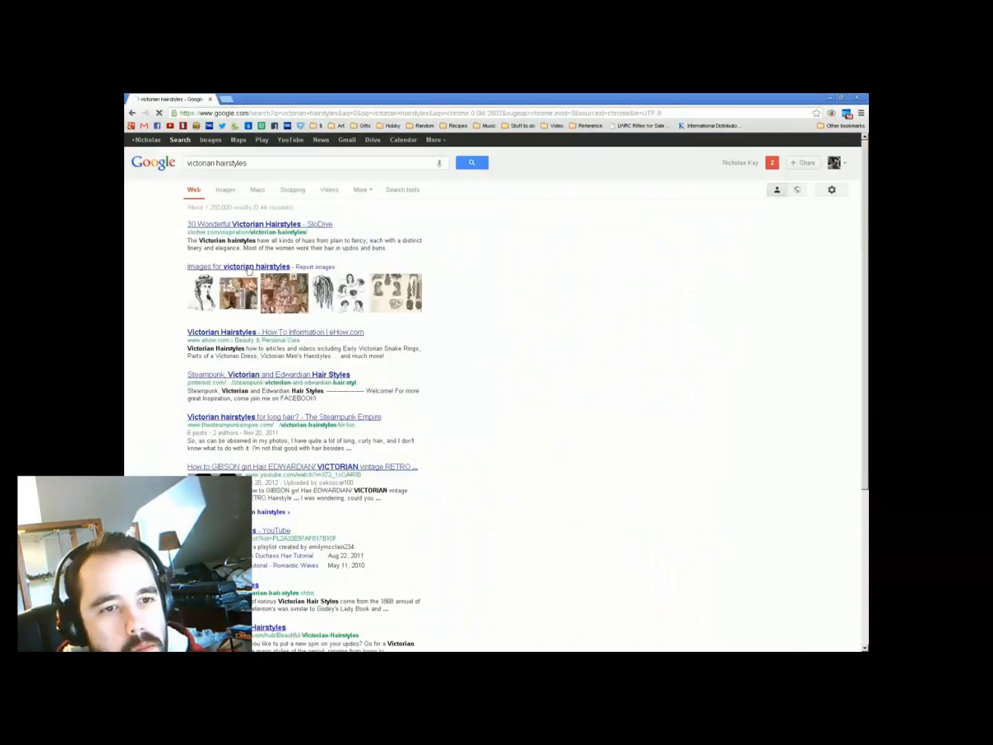
# Search Google Images for powdered wigs, refined toward the French Revolution
pyautogui.click(248, 267)
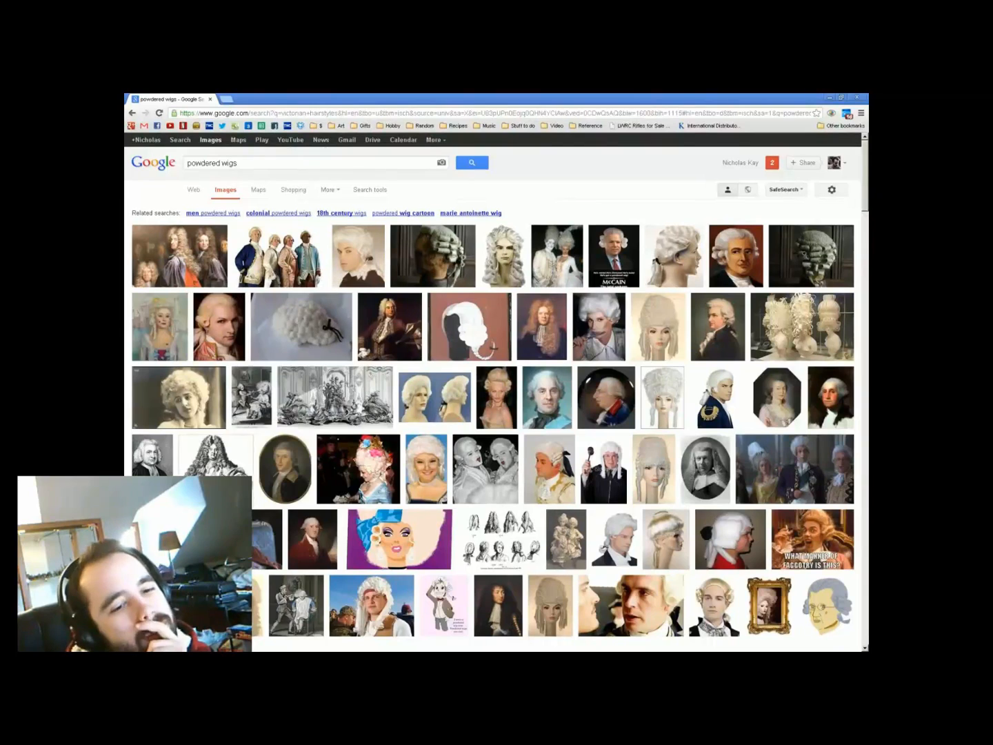
pyautogui.tripleClick(212, 163)
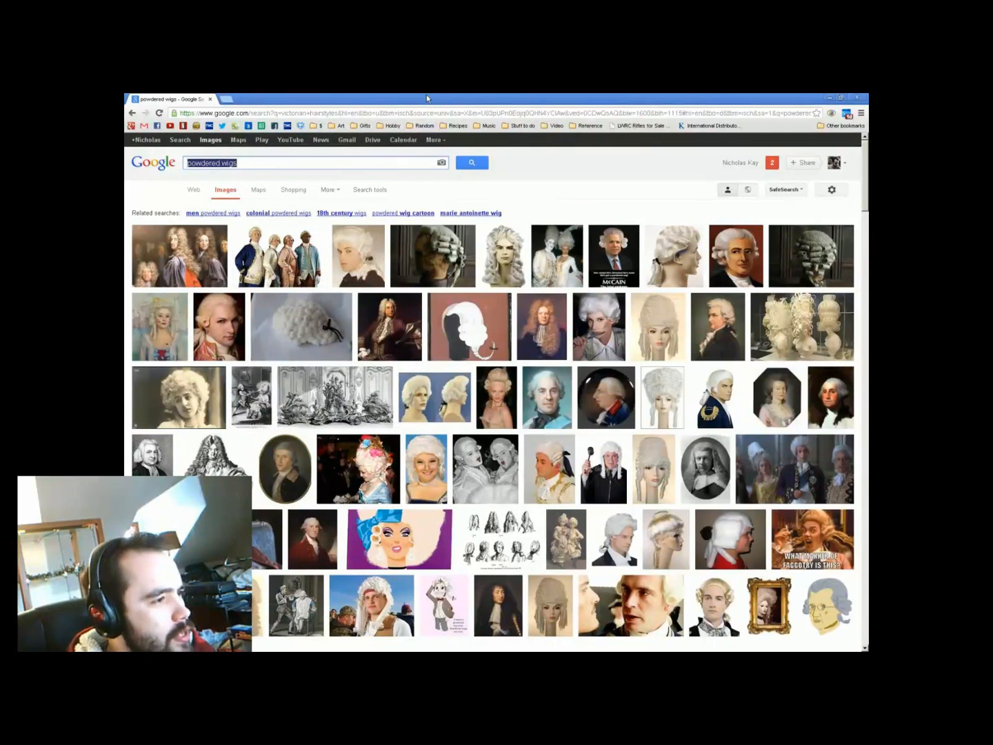
pyautogui.hotkey('alt', 'Tab')
pyautogui.hotkey('alt', 'Tab')
pyautogui.write('powdered wigs french revolution')
pyautogui.press('Return')
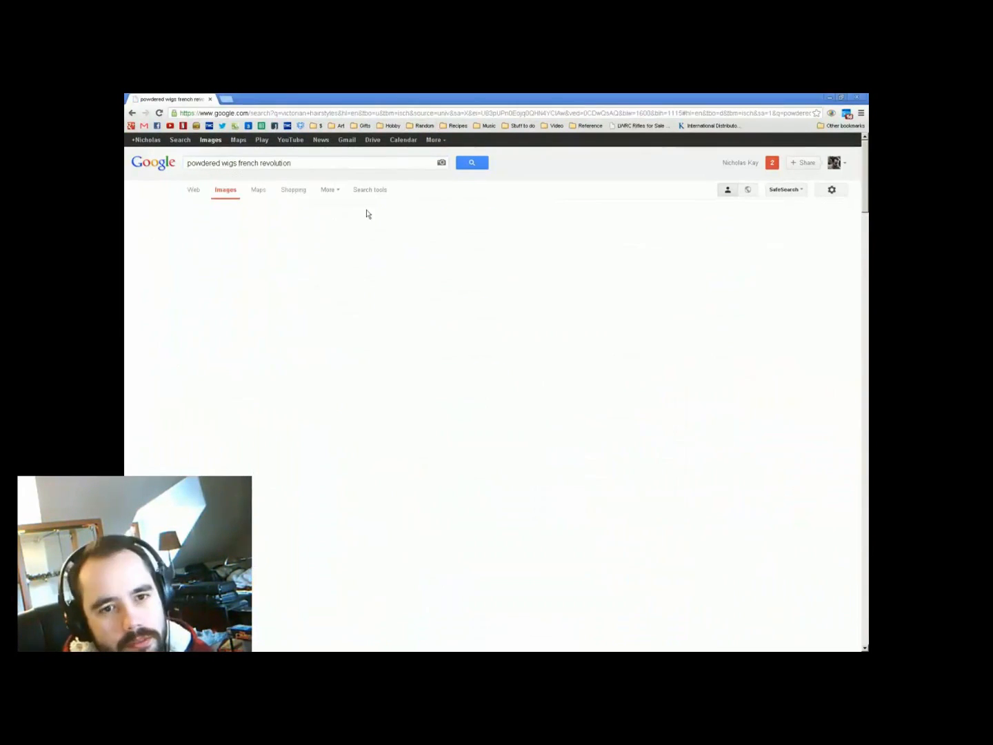
pyautogui.moveTo(597, 492)
pyautogui.scroll(-2, 597, 492)
pyautogui.scroll(2, 597, 492)
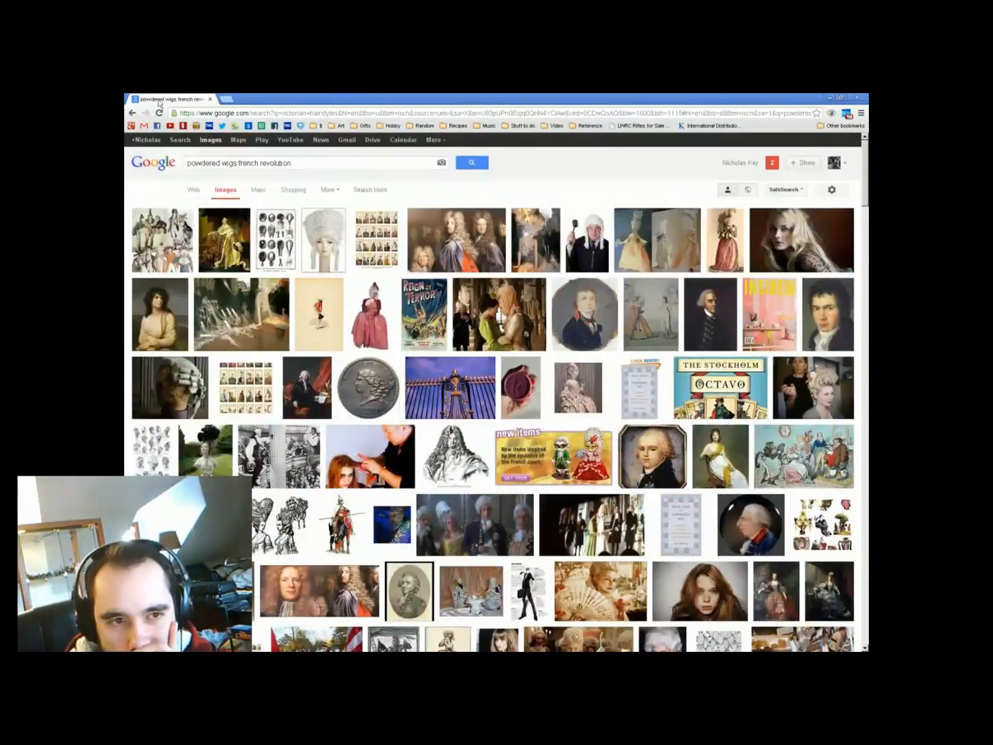
# Narrow the image search to women's powdered wigs
pyautogui.press('Home')
pyautogui.write('women')
pyautogui.press('Return')
pyautogui.hotkey('alt', 'Tab')
pyautogui.scroll(-10, 496, 414)
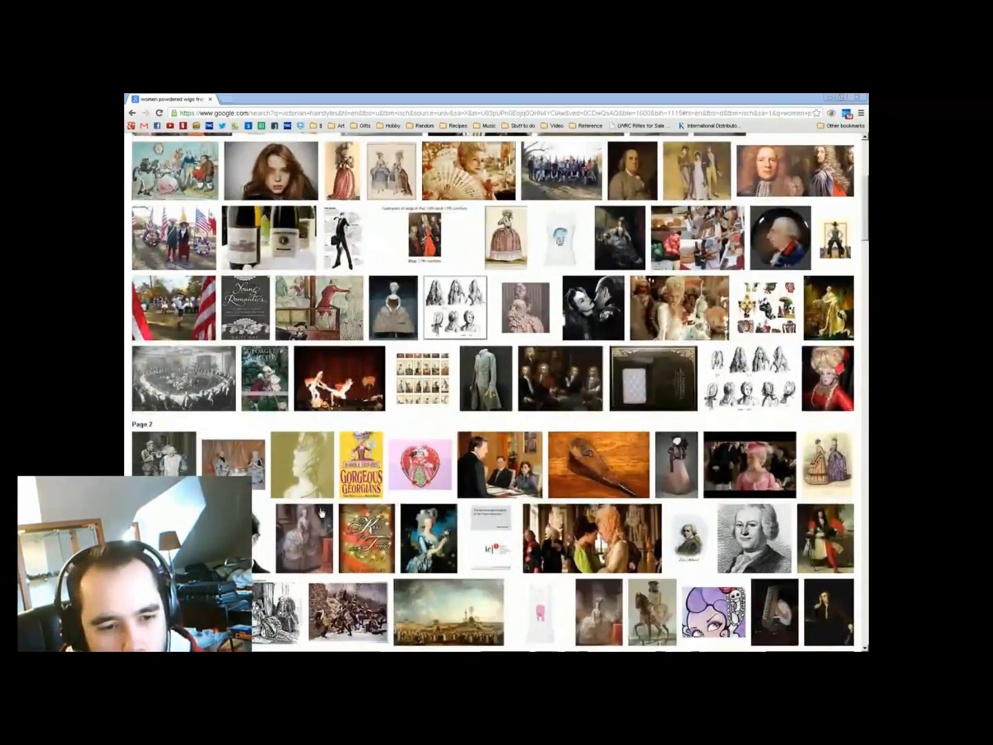
# Search 'marie antoinette wig' and open a blonde wig result to browse
pyautogui.hotkey('alt', 'Tab')
pyautogui.write('marie antoinette')
pyautogui.write('wig')
pyautogui.press('Return')
pyautogui.scroll(-1, 605, 498)
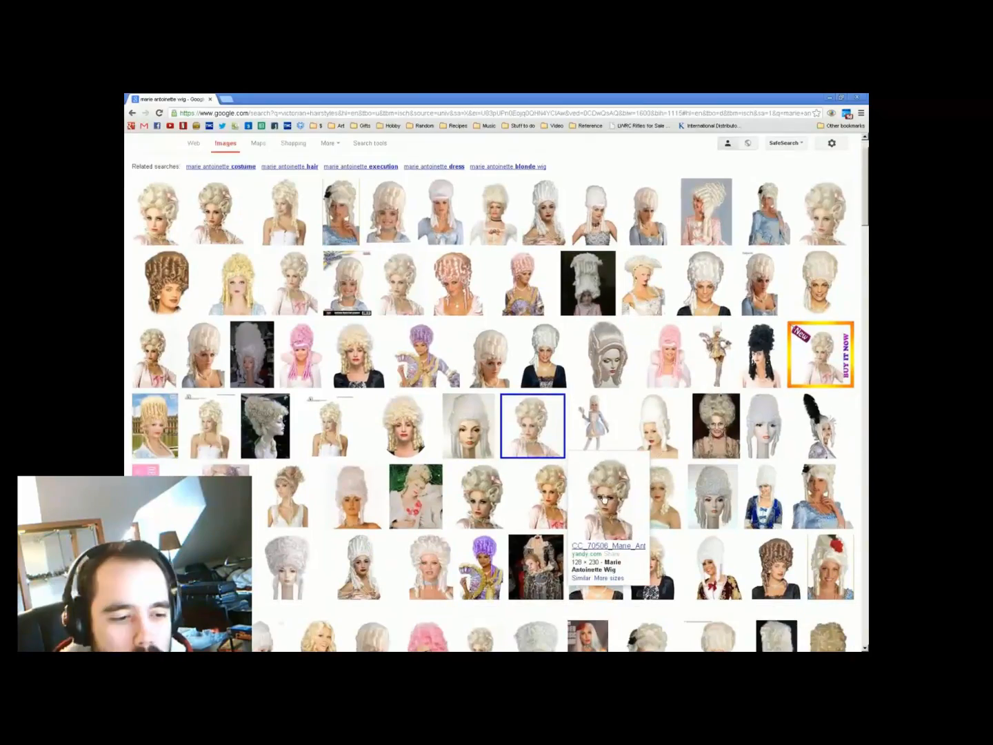
pyautogui.scroll(-10, 605, 498)
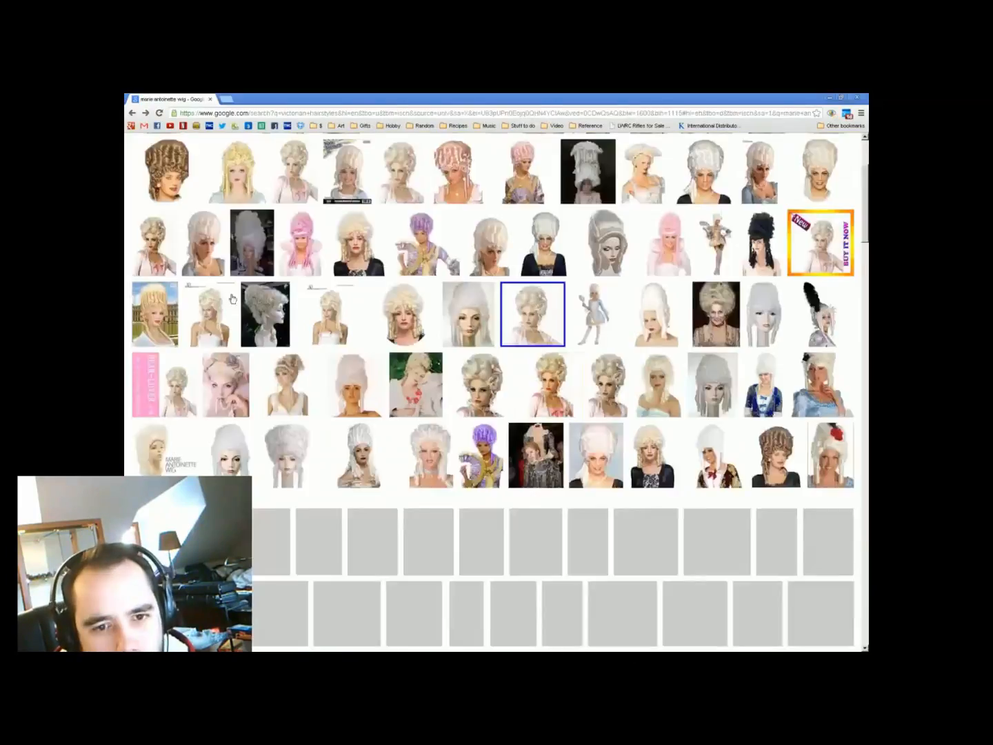
pyautogui.click(522, 409)
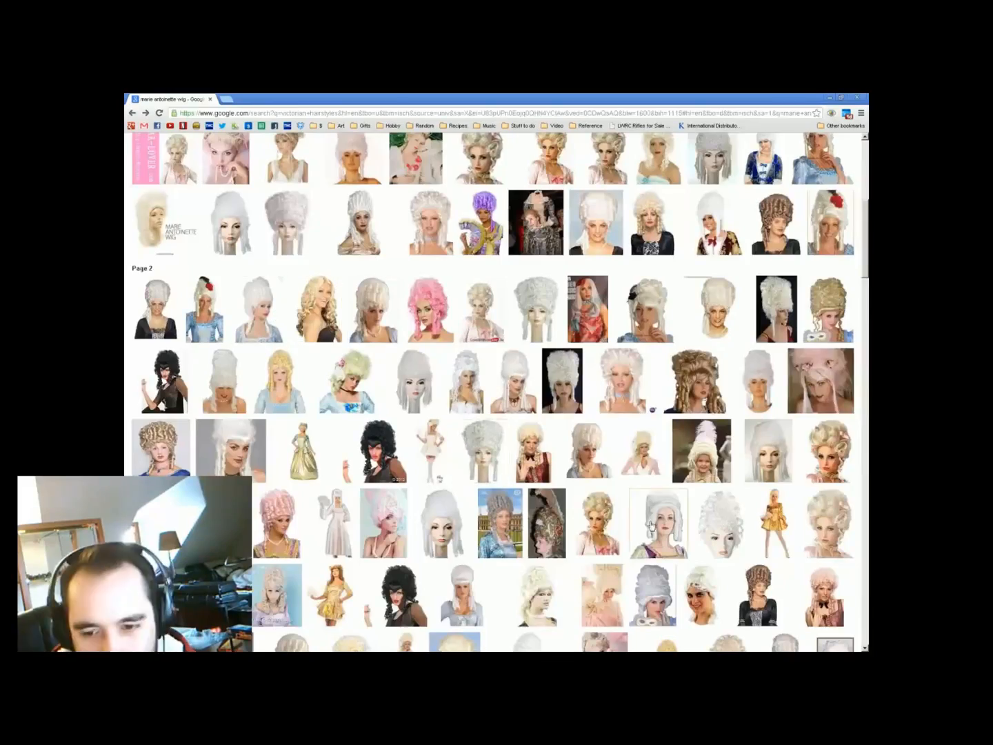
pyautogui.scroll(-20, 651, 525)
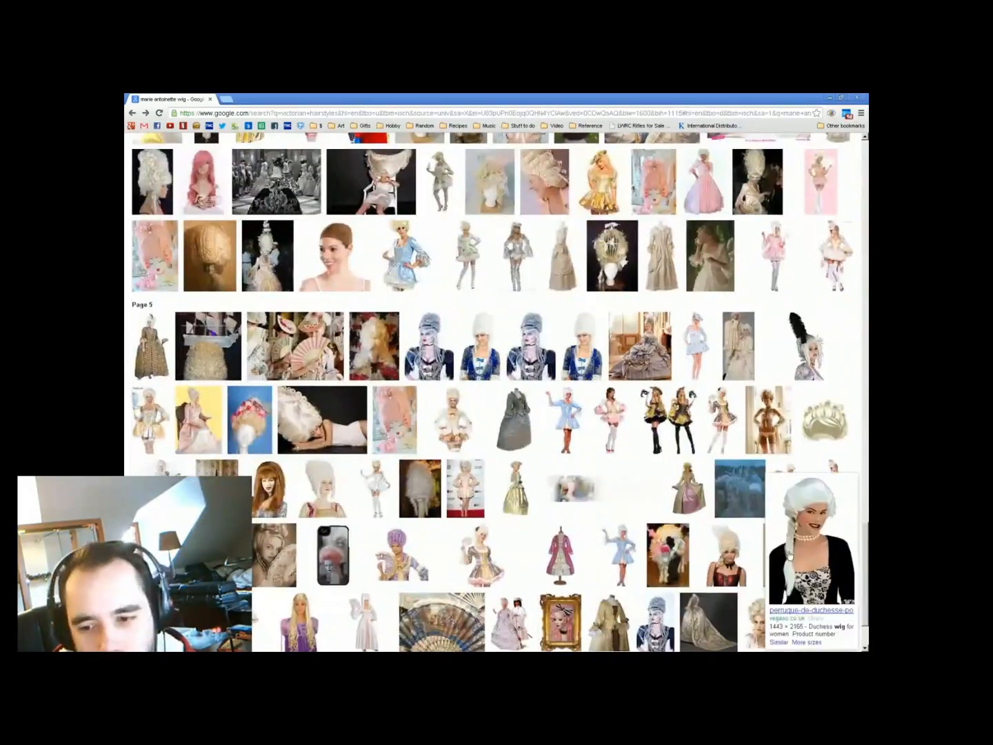
pyautogui.moveTo(307, 433)
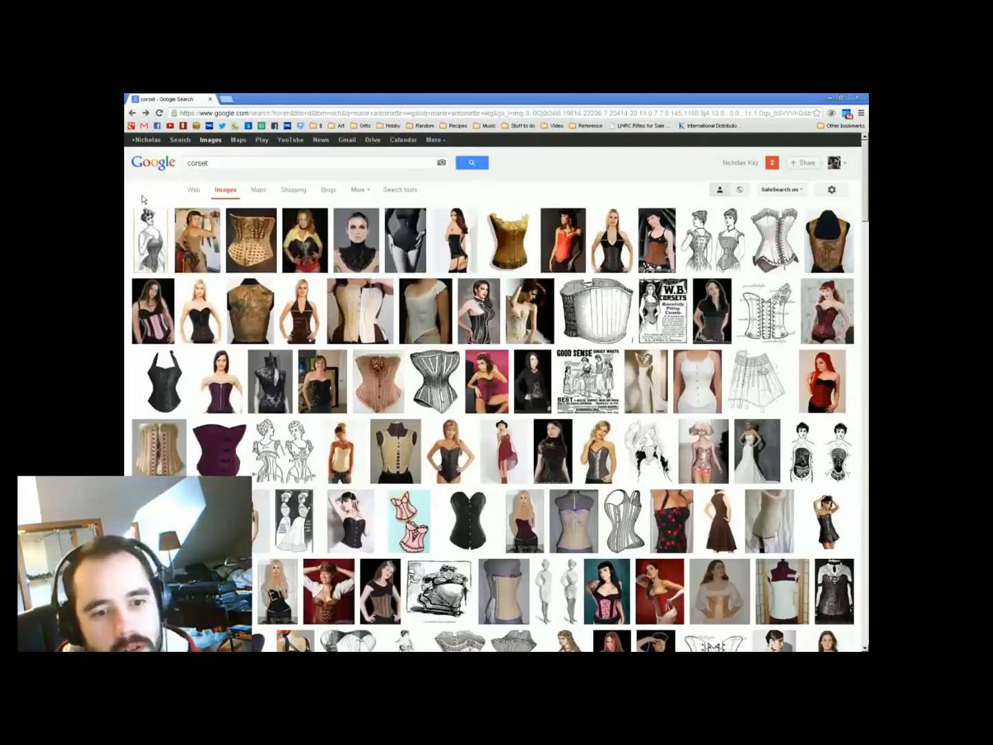
pyautogui.scroll(-10, 413, 342)
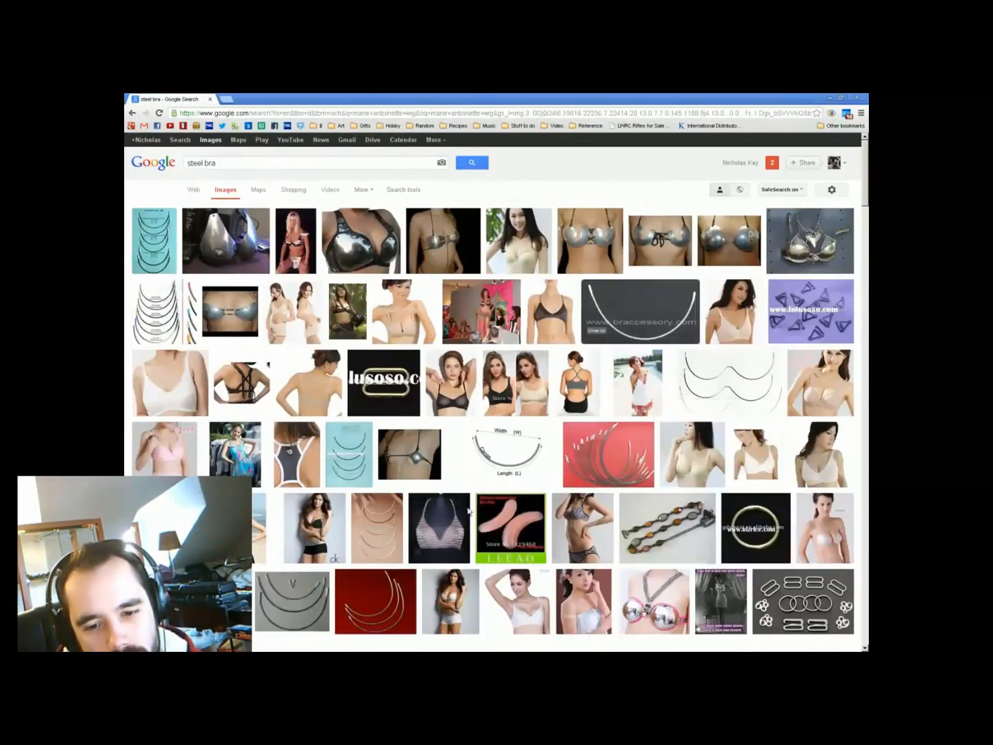
pyautogui.scroll(-15, 468, 511)
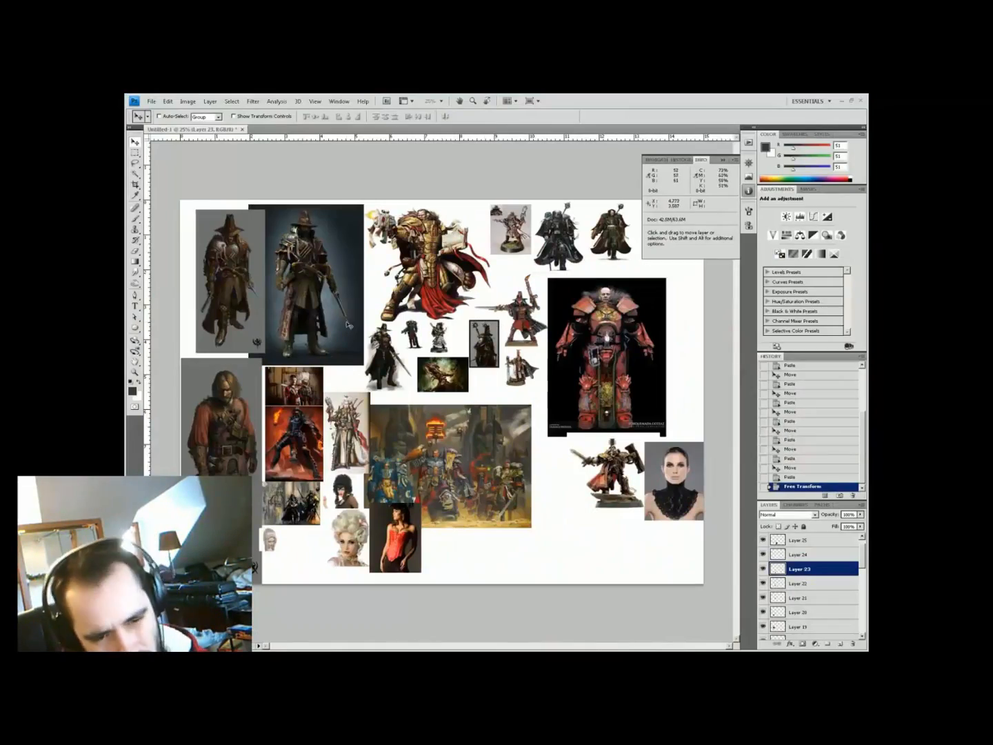
# Save the reference collage and close it
pyautogui.scroll(4, 348, 325)
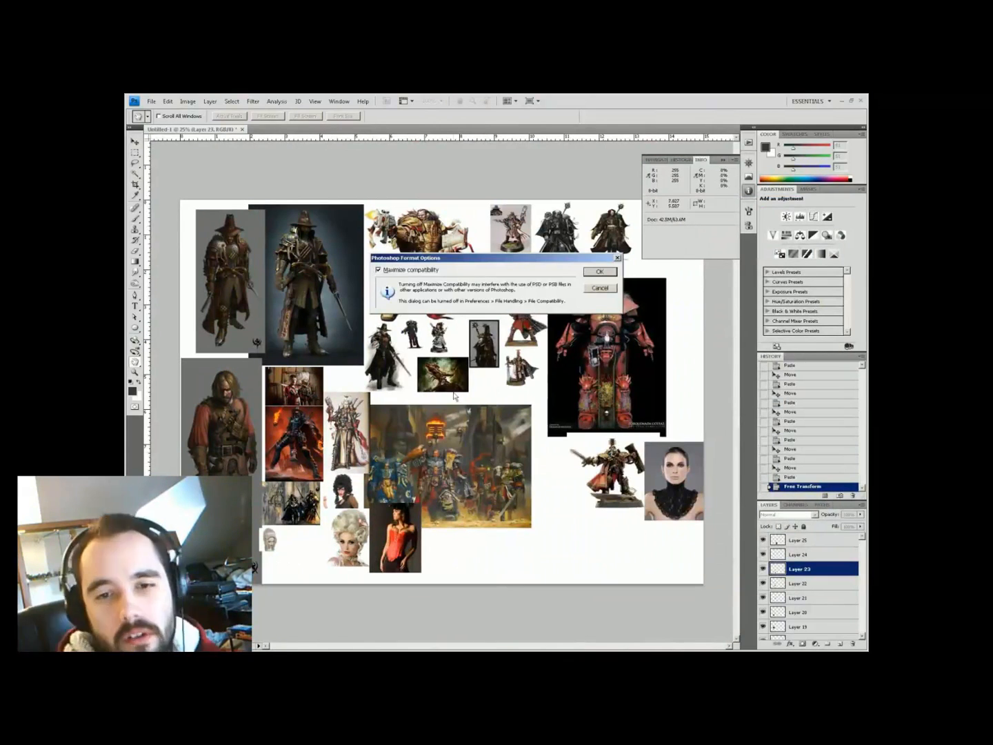
pyautogui.press('Return')
pyautogui.hotkey('ctrl', 'w')
# Create a new 900 x 1200 pixel document at 300 resolution
pyautogui.hotkey('ctrl', 'n')
pyautogui.write('300')
pyautogui.press('Return')
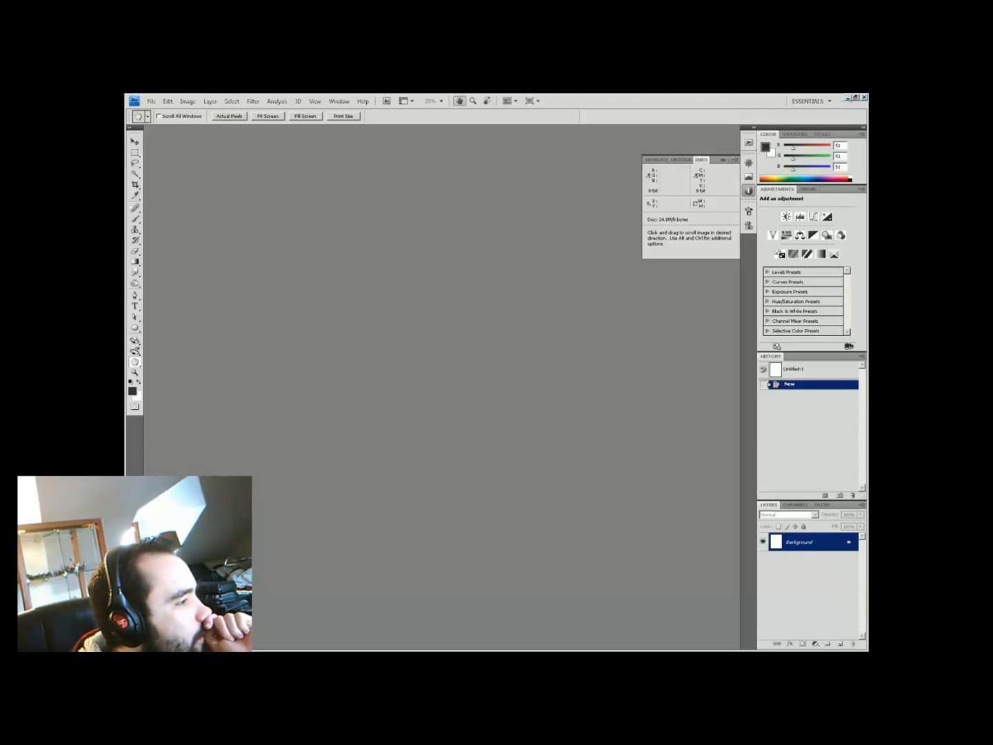
pyautogui.hotkey('alt', 'Tab')
pyautogui.hotkey('alt', 'Tab')
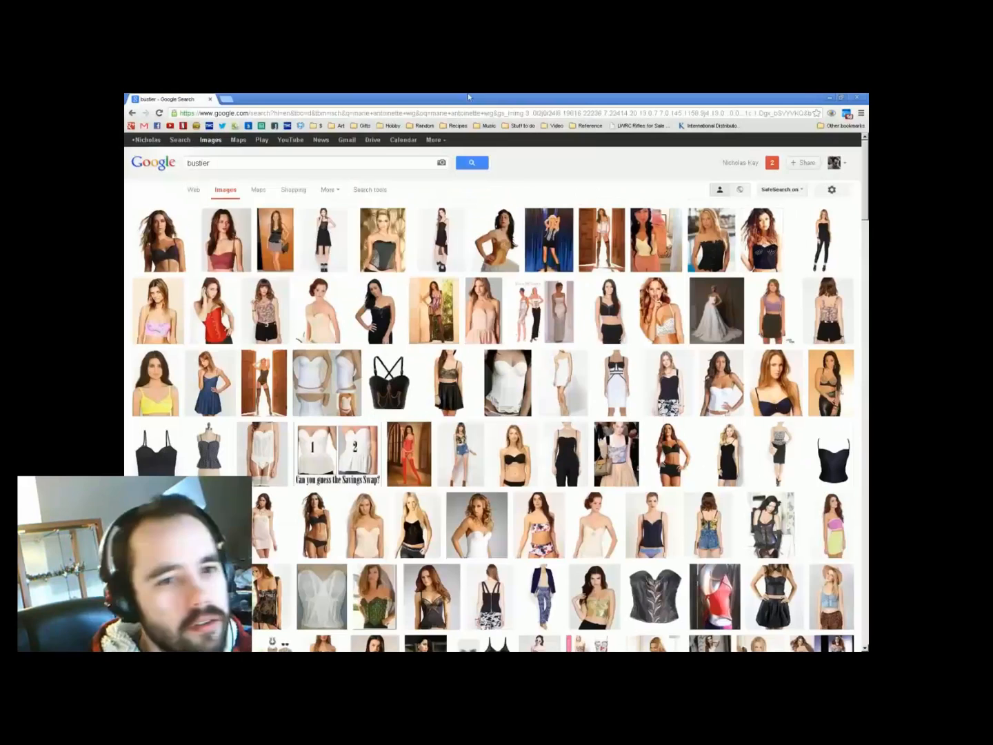
# Change the female cop search into 'badass female pose'
pyautogui.click(310, 163)
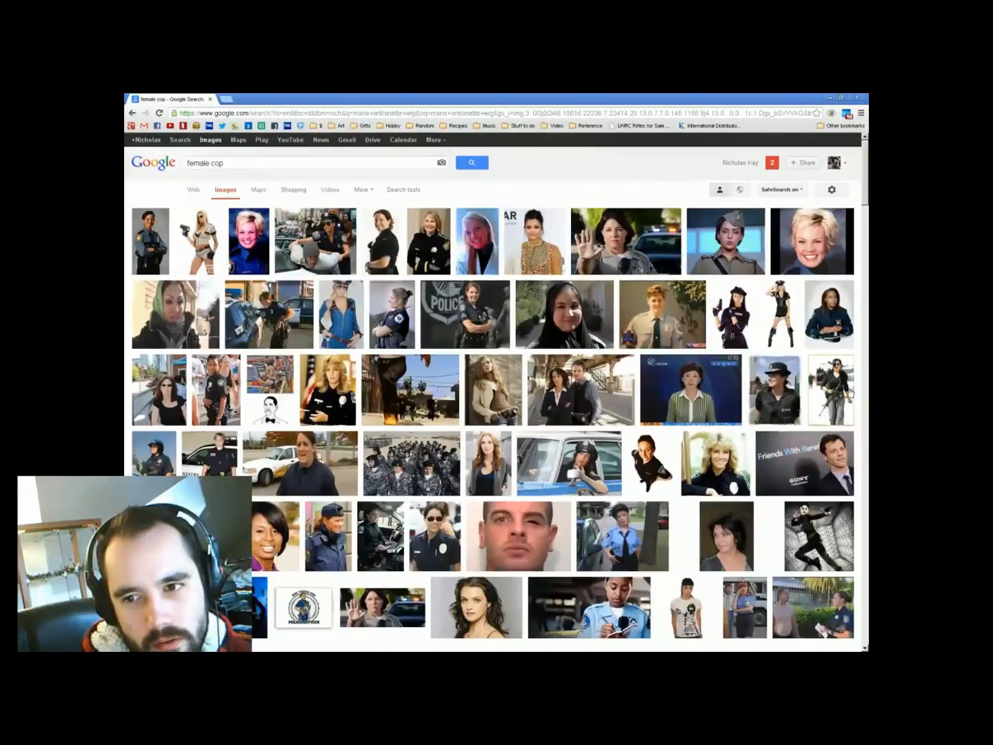
pyautogui.scroll(-10, 496, 393)
pyautogui.scroll(-10, 496, 393)
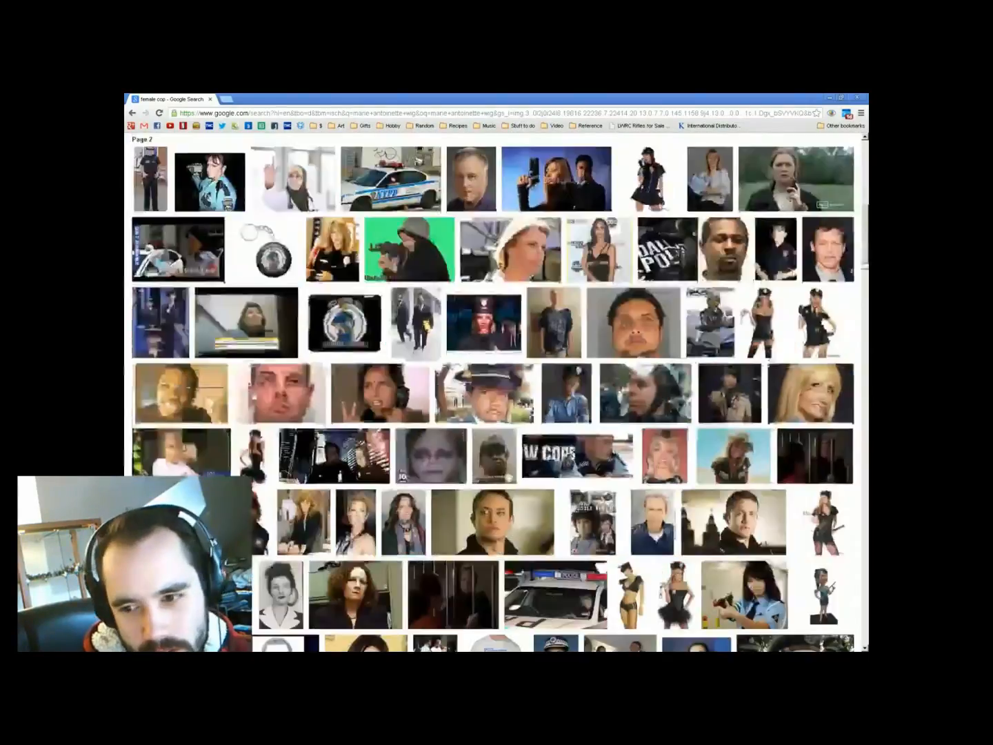
pyautogui.scroll(20, 496, 393)
pyautogui.click(425, 166)
pyautogui.press('Home')
pyautogui.write('badass')
pyautogui.press('End')
pyautogui.press('BackSpace')
pyautogui.press('BackSpace')
pyautogui.press('BackSpace')
pyautogui.write('pose')
# Refine the query to 'badass female action pose'
pyautogui.moveTo(657, 259)
pyautogui.scroll(-20, 656, 259)
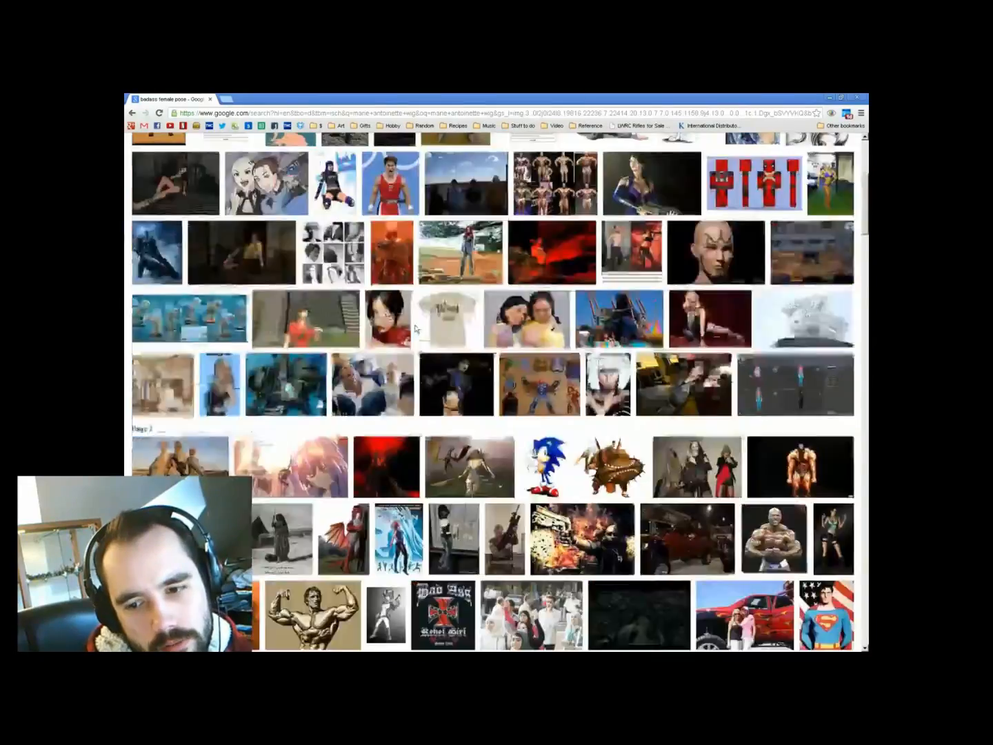
pyautogui.scroll(20, 313, 347)
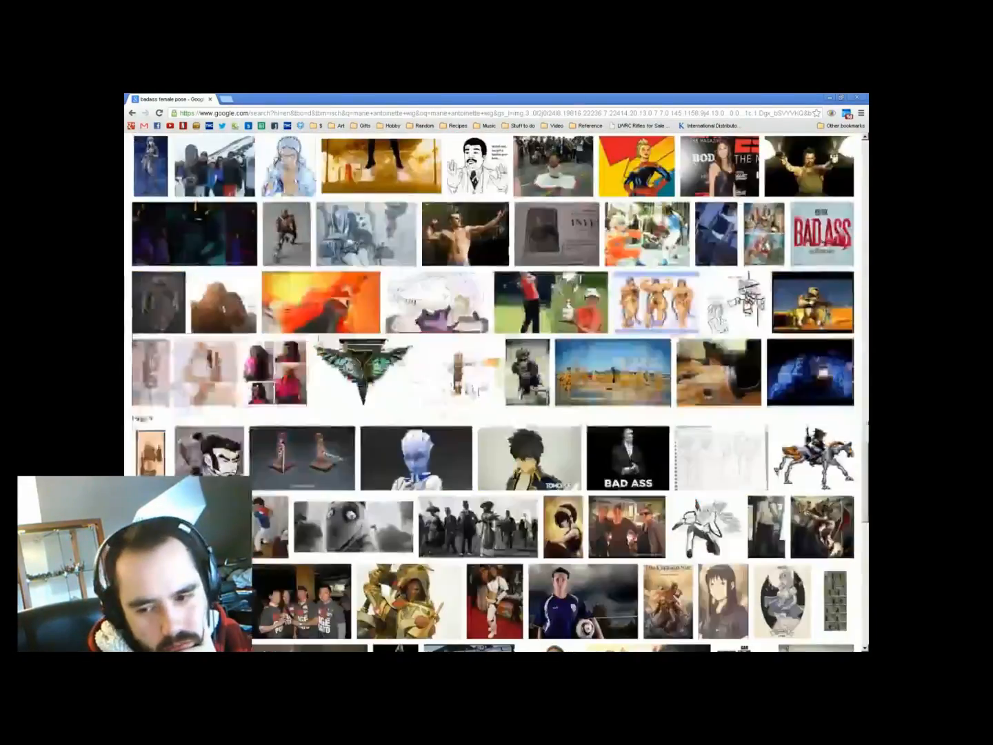
pyautogui.press('BackSpace')
pyautogui.press('BackSpace')
pyautogui.press('BackSpace')
pyautogui.press('BackSpace')
pyautogui.write('action pose')
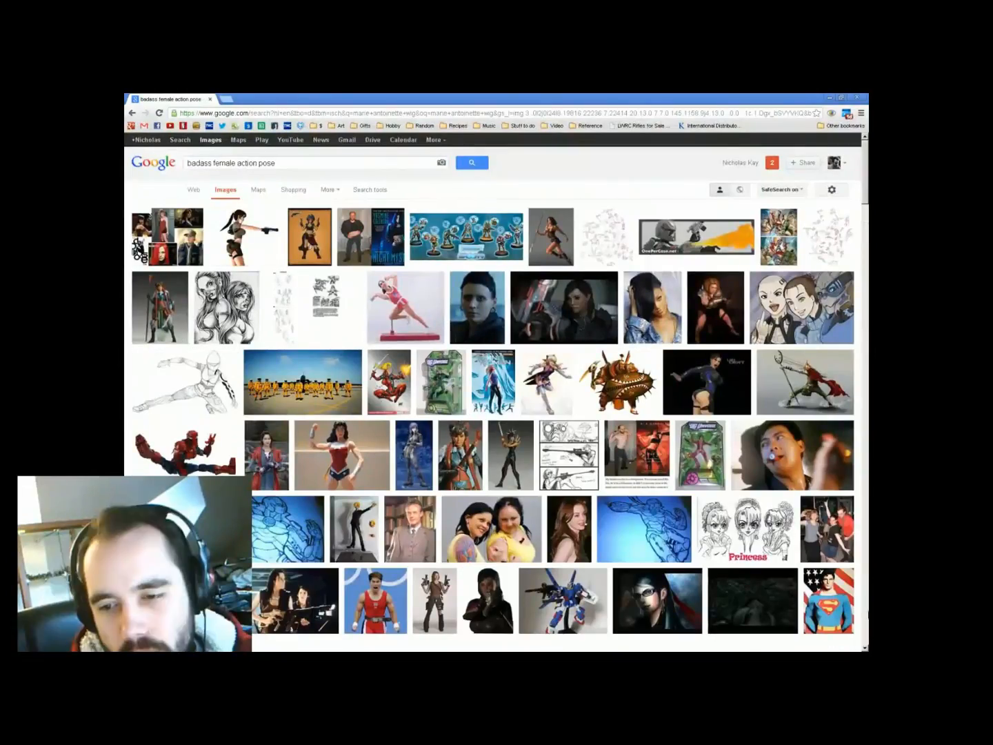
# Search for Lara Croft images and browse the results
pyautogui.tripleClick(268, 165)
pyautogui.write('lara croft')
pyautogui.moveTo(323, 259)
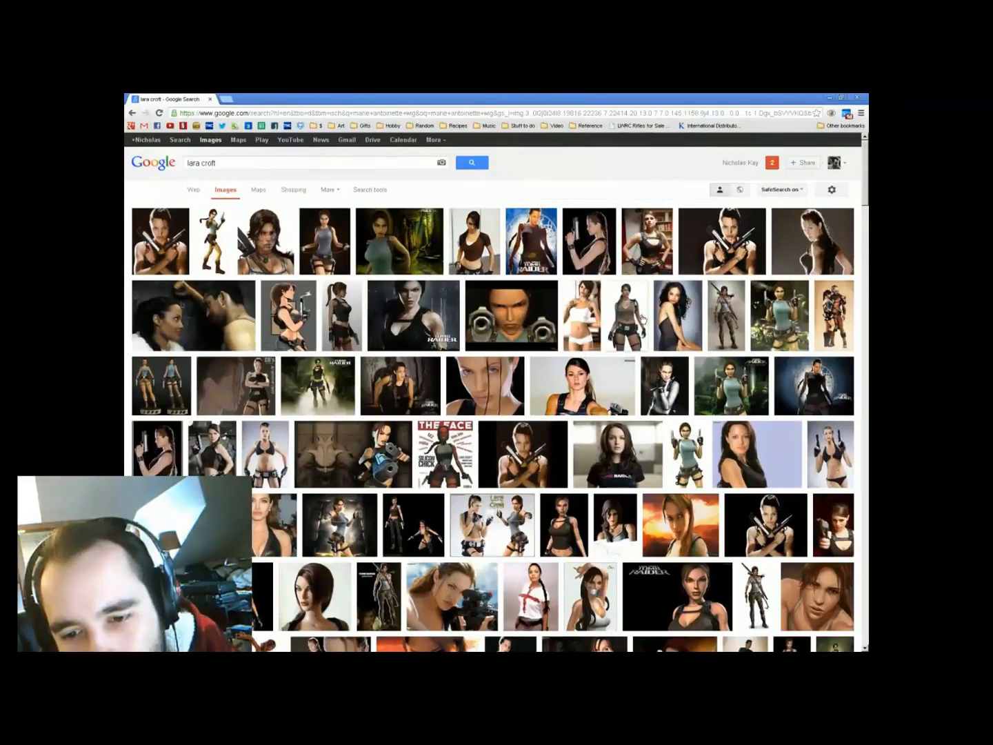
pyautogui.scroll(-2, 418, 468)
pyautogui.click(552, 394)
pyautogui.press('BackSpace')
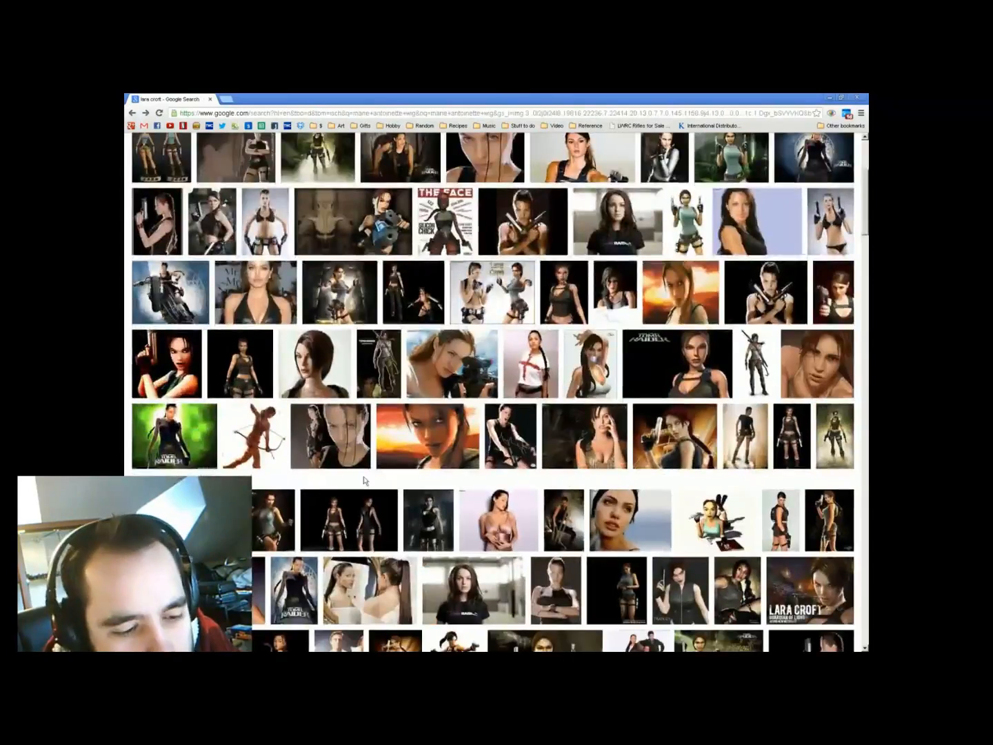
pyautogui.scroll(-3, 470, 424)
pyautogui.scroll(-10, 304, 449)
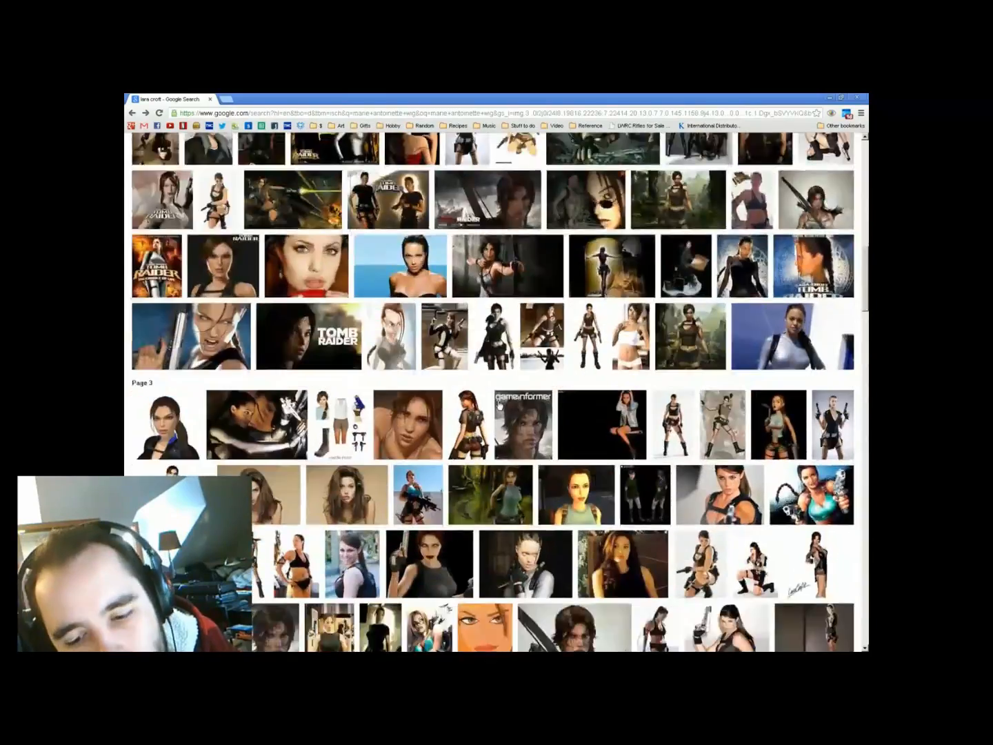
pyautogui.scroll(-2, 304, 467)
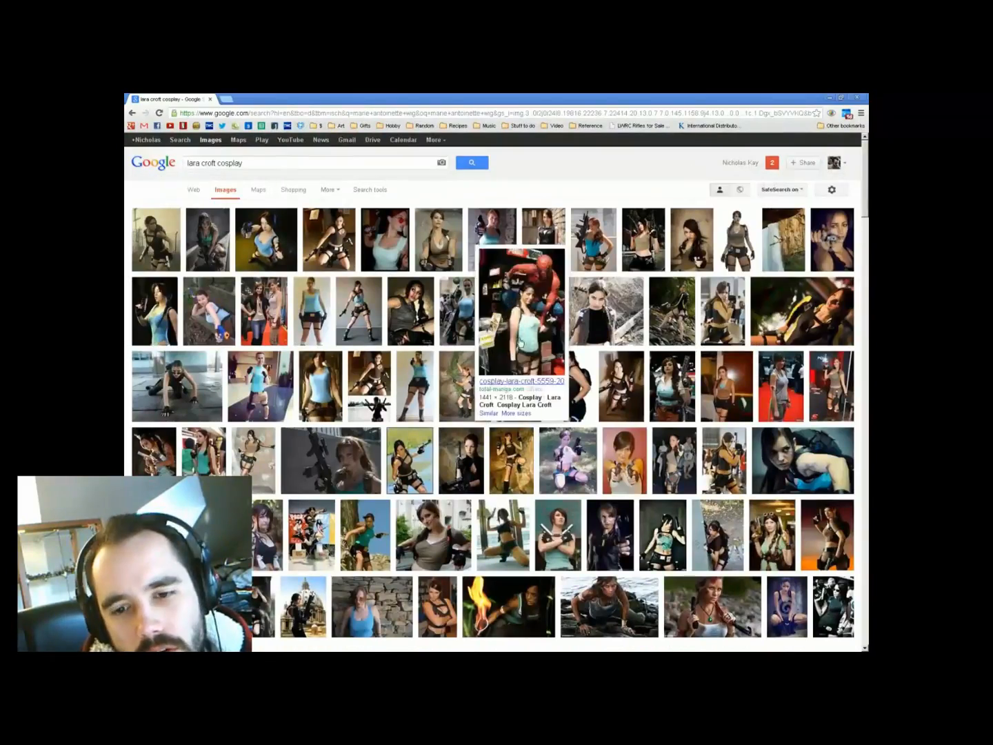
# Open a Lara Croft cosplay image and copy it
pyautogui.click(414, 387)
pyautogui.rightClick(431, 295)
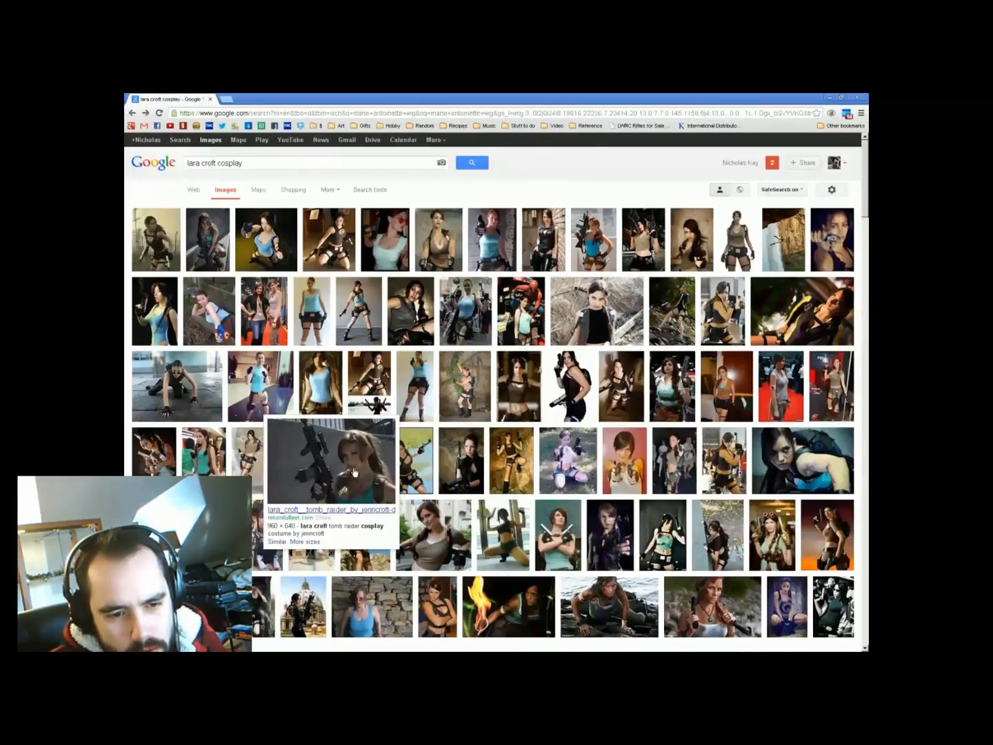
pyautogui.scroll(-3, 352, 375)
pyautogui.scroll(-6, 362, 359)
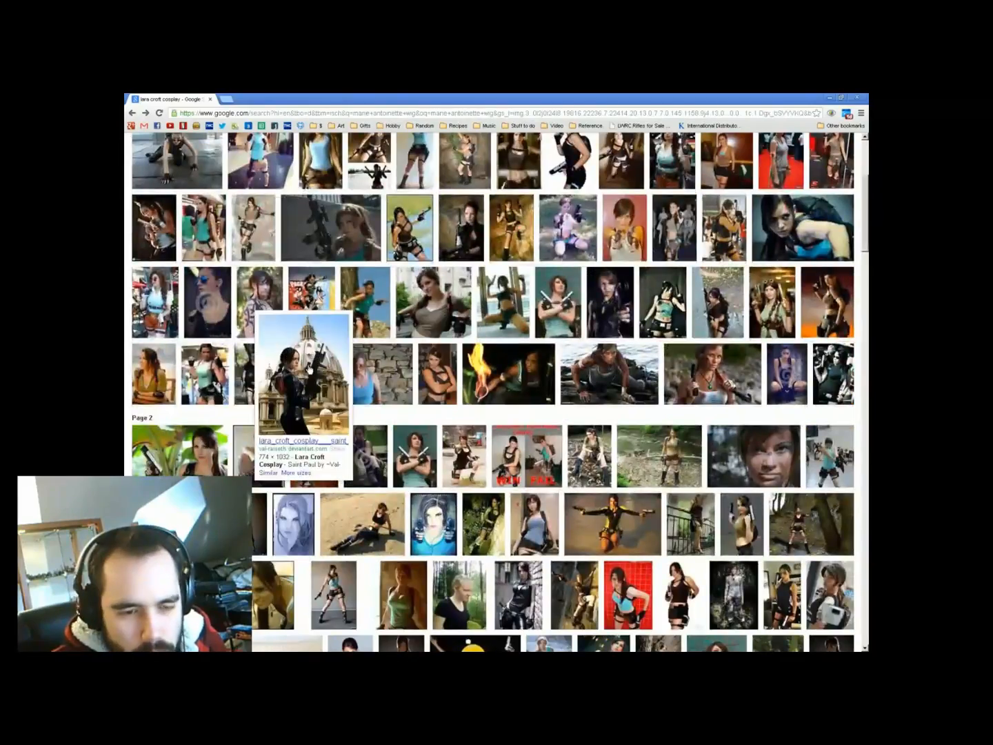
pyautogui.scroll(-20, 581, 441)
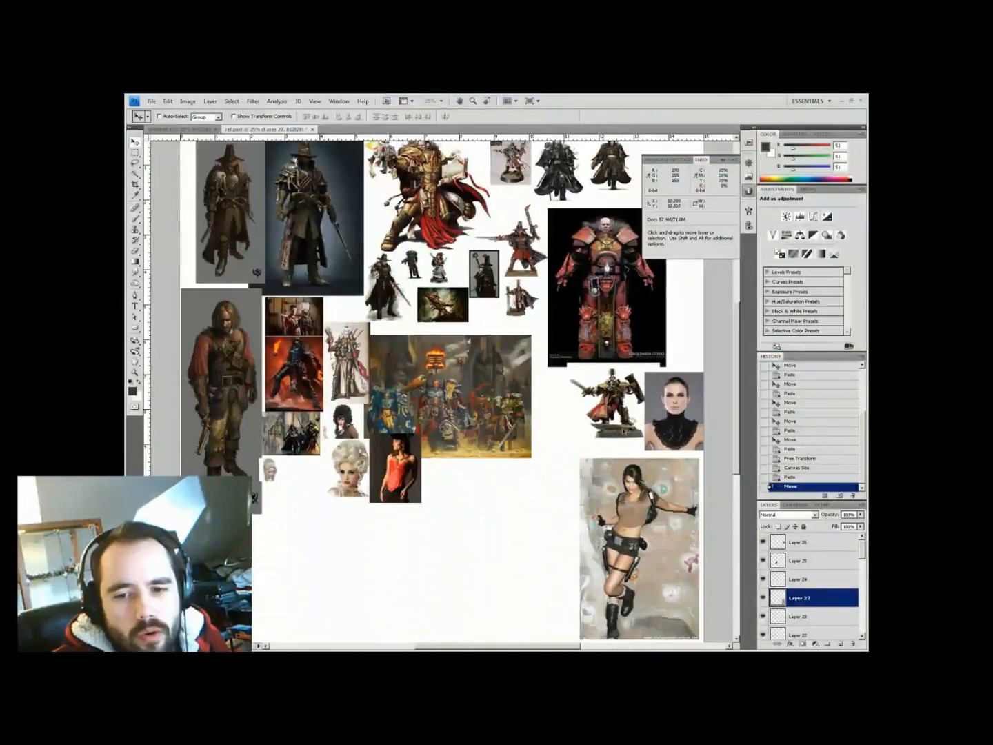
# Close the collage, add a new layer and fill it with a tan gradient
pyautogui.hotkey('ctrl', 'w')
pyautogui.hotkey('ctrl', 'shift', 'alt', 'n')
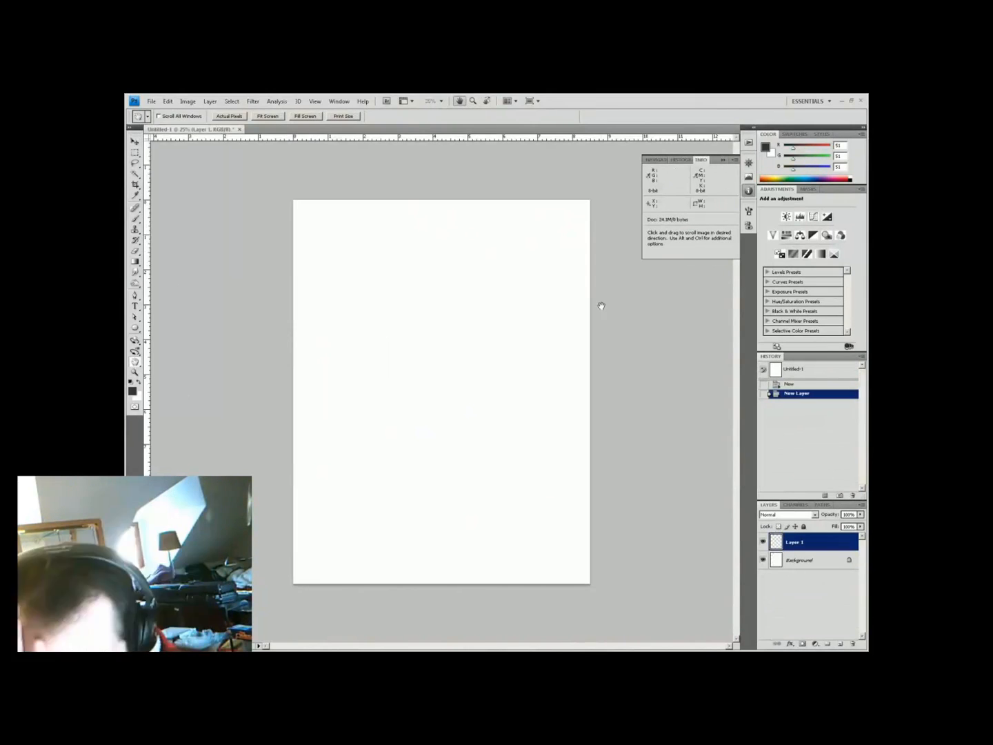
pyautogui.click(132, 390)
pyautogui.click(219, 436)
pyautogui.click(376, 407)
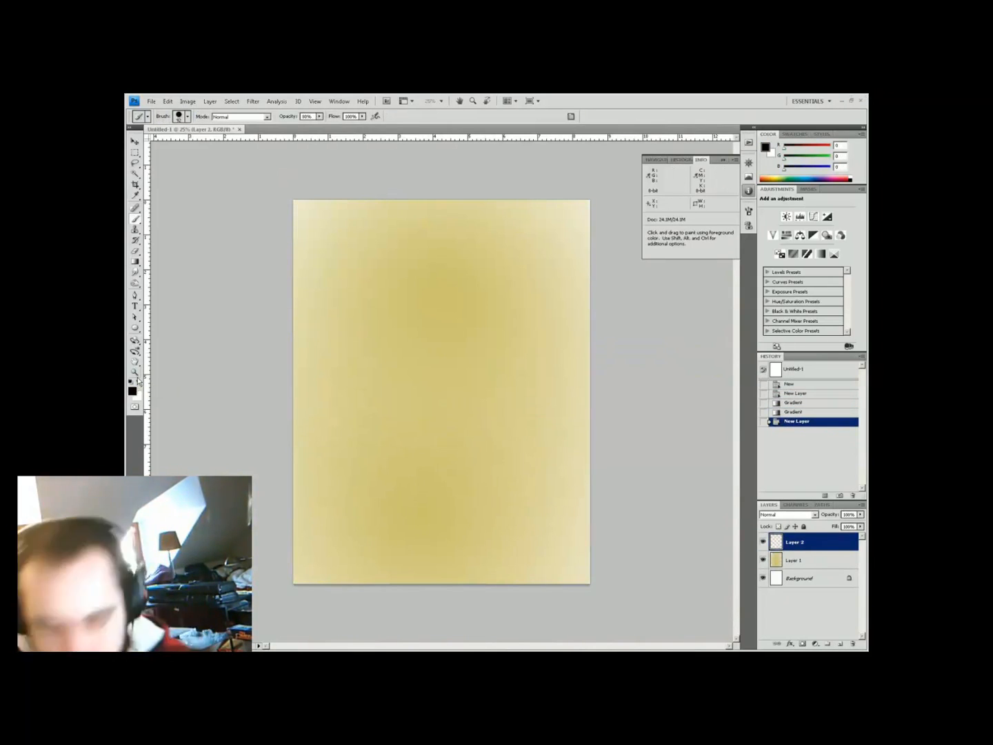
# Paint a dark red figure silhouette on the canvas
pyautogui.click(132, 390)
pyautogui.click(225, 476)
pyautogui.click(376, 407)
pyautogui.moveTo(427, 261)
pyautogui.mouseDown()
pyautogui.moveTo(434, 276)
pyautogui.moveTo(414, 313)
pyautogui.moveTo(437, 282)
pyautogui.mouseUp()
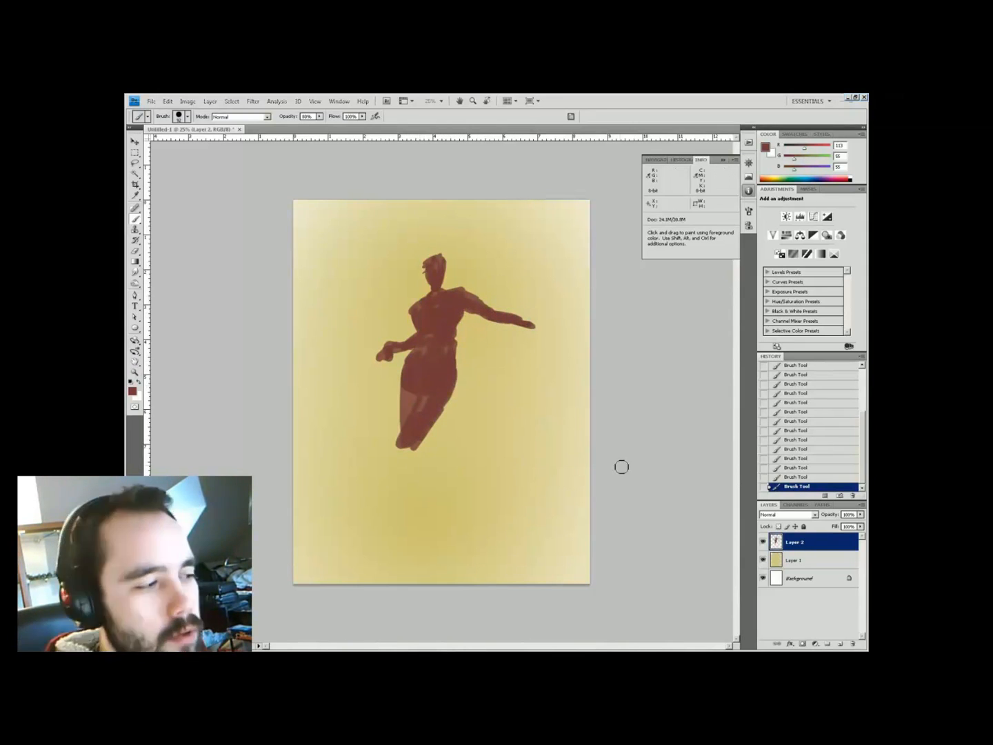
# Extend the figure's legs and stretch them with Free Transform
pyautogui.moveTo(411, 543); pyautogui.dragTo(416, 549)
pyautogui.moveTo(544, 433); pyautogui.dragTo(542, 256)
pyautogui.rightClick(551, 268)
pyautogui.press('Return')
pyautogui.hotkey('ctrl', 't')
pyautogui.moveTo(444, 583); pyautogui.dragTo(441, 544)
pyautogui.press('Return')
pyautogui.hotkey('ctrl', 'd')
# Scale the whole figure up and to the right
pyautogui.hotkey('ctrl', 't')
pyautogui.moveTo(534, 248); pyautogui.dragTo(549, 237)
pyautogui.press('Return')
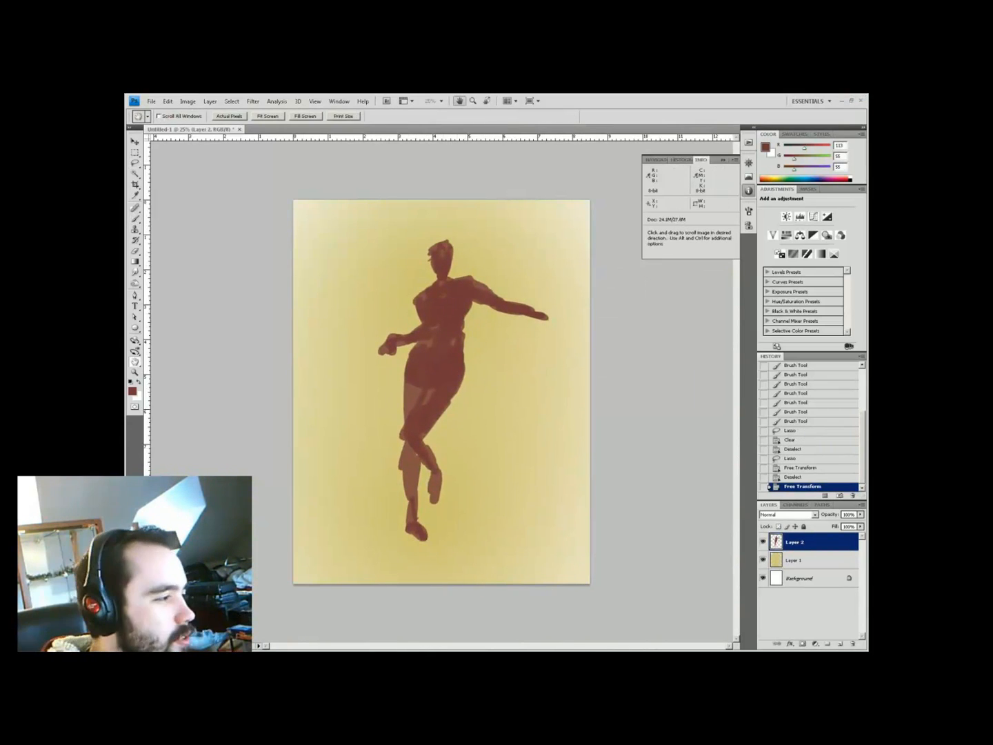
pyautogui.hotkey('ctrl', 't')
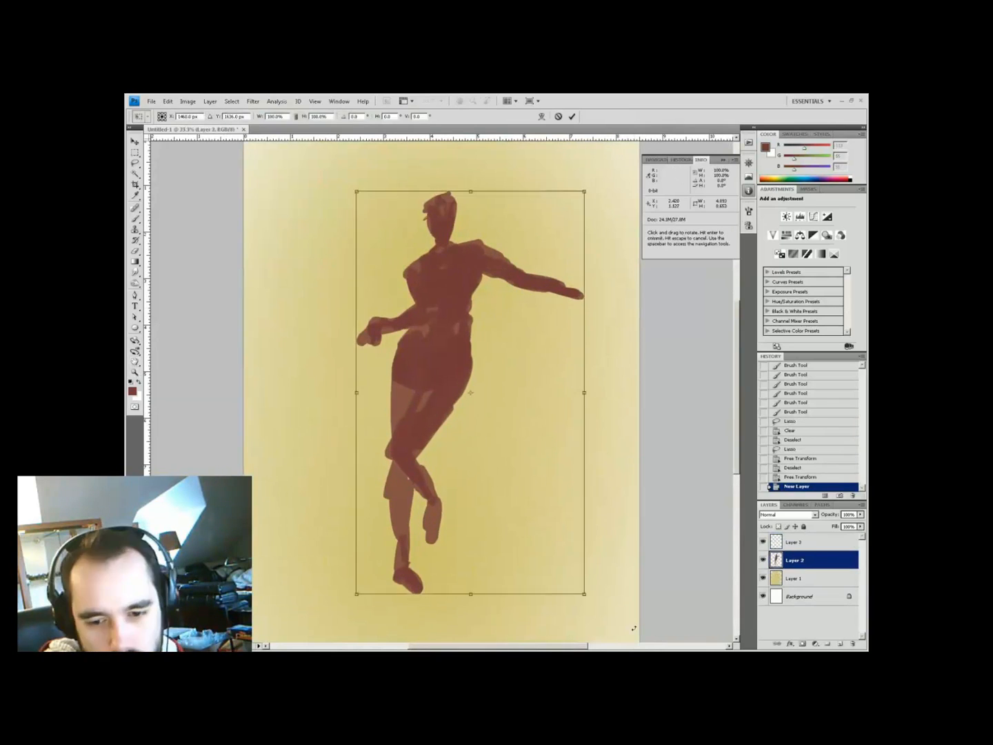
pyautogui.press('Return')
# Erase part of the arm, paint a sword along the hand and darken the knee
pyautogui.press('e')
pyautogui.moveTo(482, 262)
pyautogui.mouseDown()
pyautogui.moveTo(553, 266)
pyautogui.moveTo(549, 313)
pyautogui.mouseUp()
pyautogui.press('e')
pyautogui.click(538, 422)
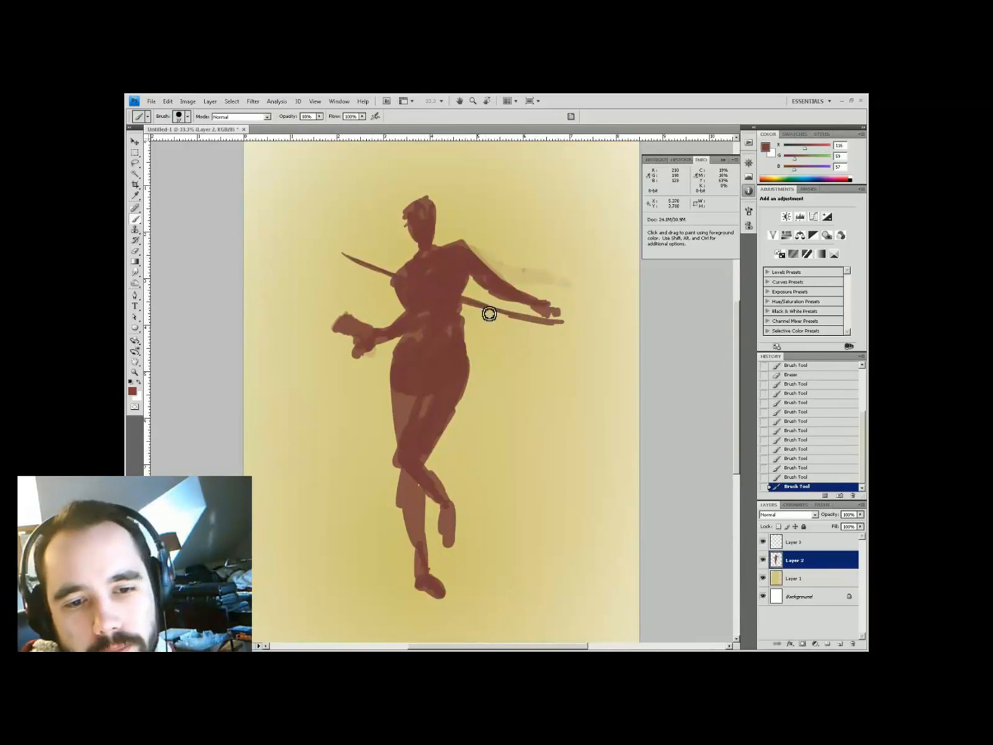
pyautogui.moveTo(489, 313); pyautogui.dragTo(556, 318)
pyautogui.press('l')
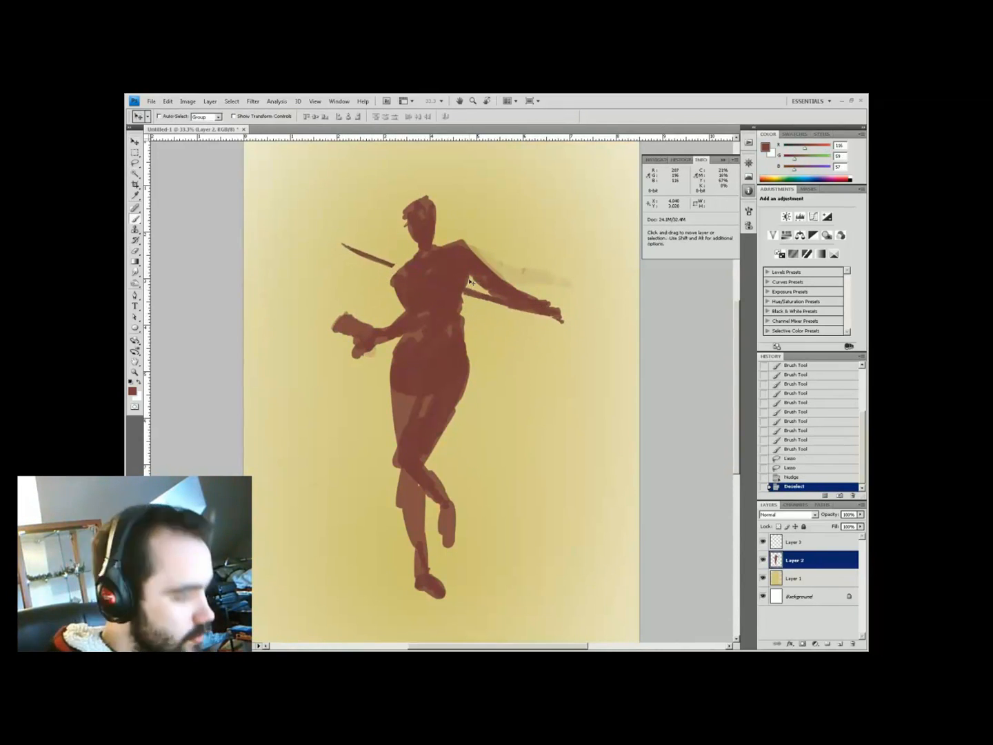
pyautogui.moveTo(410, 443); pyautogui.dragTo(397, 468)
pyautogui.hotkey('ctrl', '-')
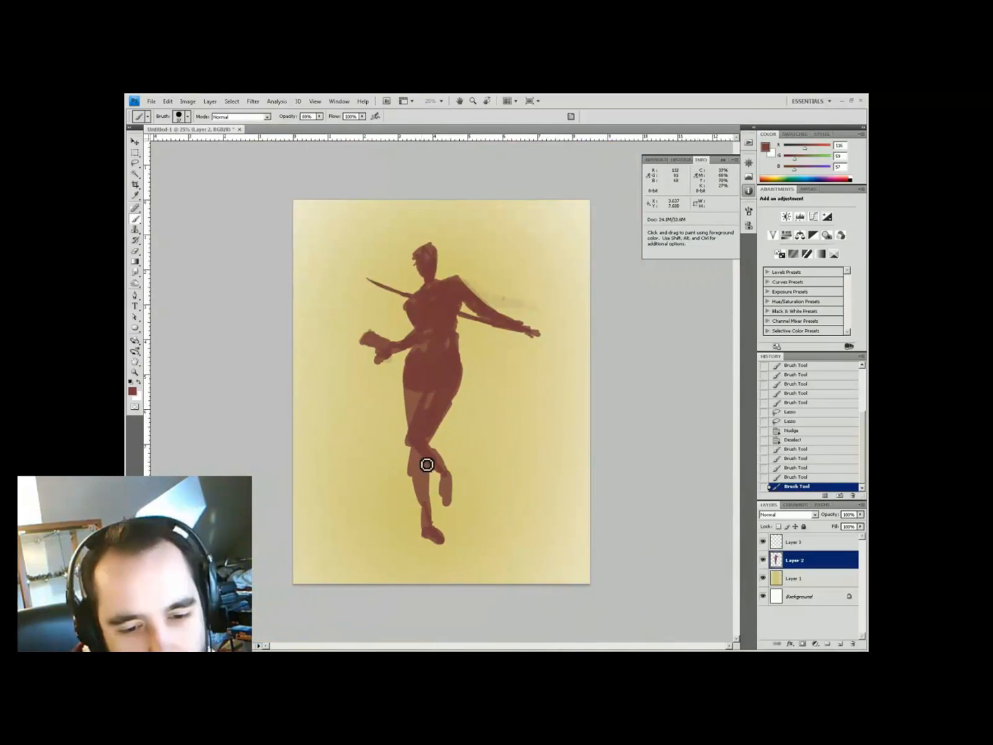
# On a new layer, dab pink skin tone and sampled browns onto the face
pyautogui.click(839, 643)
pyautogui.hotkey('ctrl', '+')
pyautogui.moveTo(351, 452)
pyautogui.mouseDown()
pyautogui.moveTo(351, 413)
pyautogui.moveTo(379, 447)
pyautogui.mouseUp()
pyautogui.click(133, 391)
pyautogui.click(191, 431)
pyautogui.press('Return')
pyautogui.click(417, 347)
pyautogui.keyDown('alt'); pyautogui.click(417, 350); pyautogui.keyUp('alt')
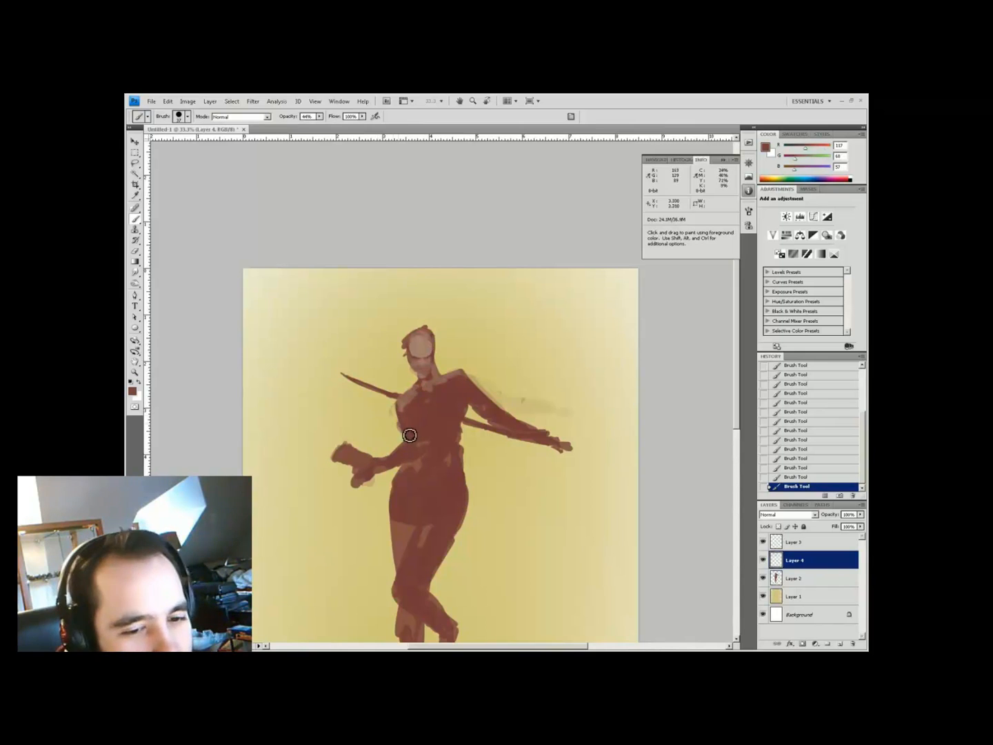
pyautogui.press('i')
pyautogui.moveTo(415, 357); pyautogui.dragTo(401, 360)
pyautogui.click(401, 359)
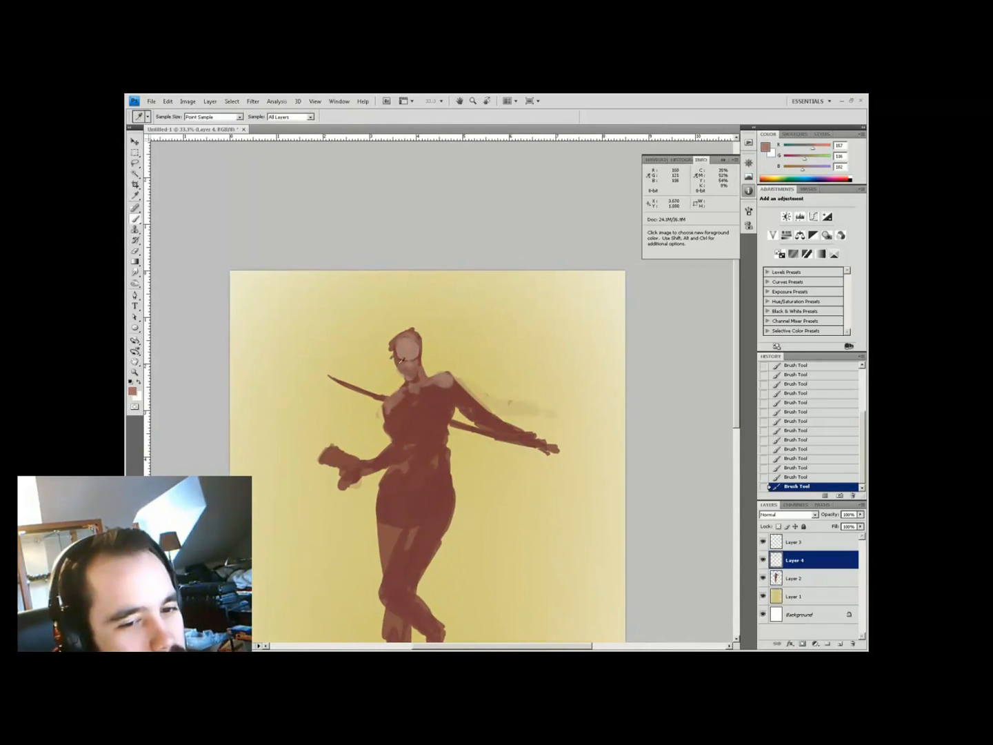
pyautogui.click(411, 413)
pyautogui.press('b')
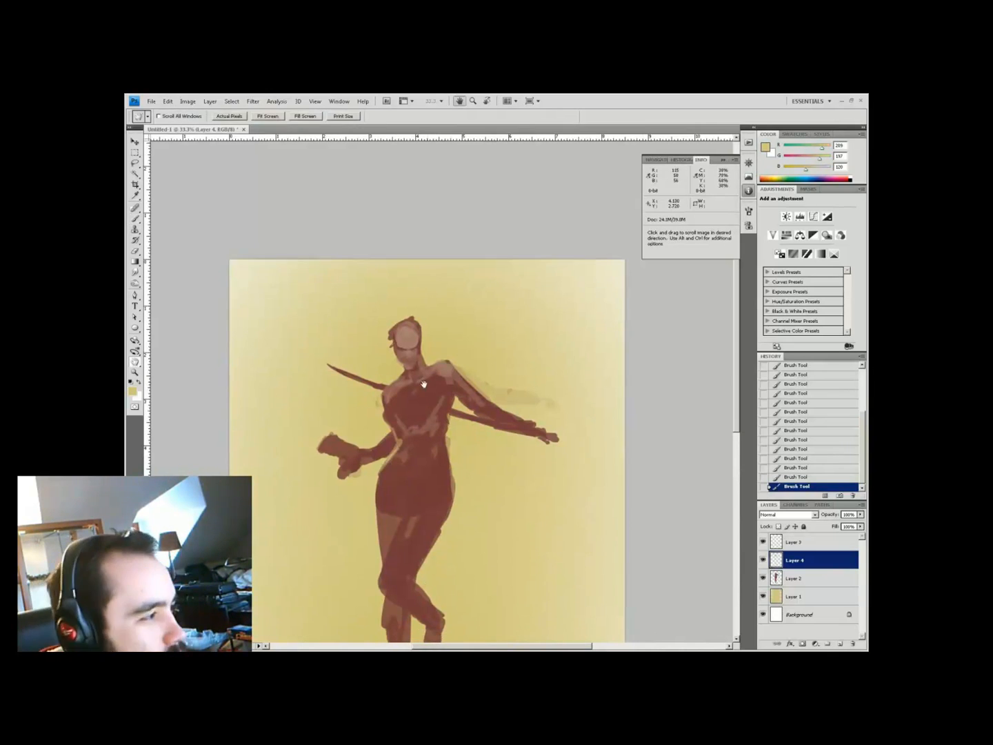
# Paint lighter sampled tones onto the chest, skirt and thigh
pyautogui.press('i')
pyautogui.click(416, 355)
pyautogui.press('b')
pyautogui.moveTo(418, 392)
pyautogui.mouseDown()
pyautogui.moveTo(442, 411)
pyautogui.moveTo(411, 436)
pyautogui.mouseUp()
pyautogui.keyDown('alt'); pyautogui.click(371, 457); pyautogui.keyUp('alt')
pyautogui.keyDown('alt'); pyautogui.click(476, 381); pyautogui.keyUp('alt')
pyautogui.moveTo(476, 382)
pyautogui.mouseDown()
pyautogui.moveTo(455, 380)
pyautogui.moveTo(393, 458)
pyautogui.moveTo(414, 474)
pyautogui.moveTo(397, 531)
pyautogui.moveTo(429, 490)
pyautogui.moveTo(376, 458)
pyautogui.moveTo(373, 549)
pyautogui.mouseUp()
pyautogui.keyDown('alt'); pyautogui.click(399, 541); pyautogui.keyUp('alt')
pyautogui.keyDown('alt'); pyautogui.click(375, 459); pyautogui.keyUp('alt')
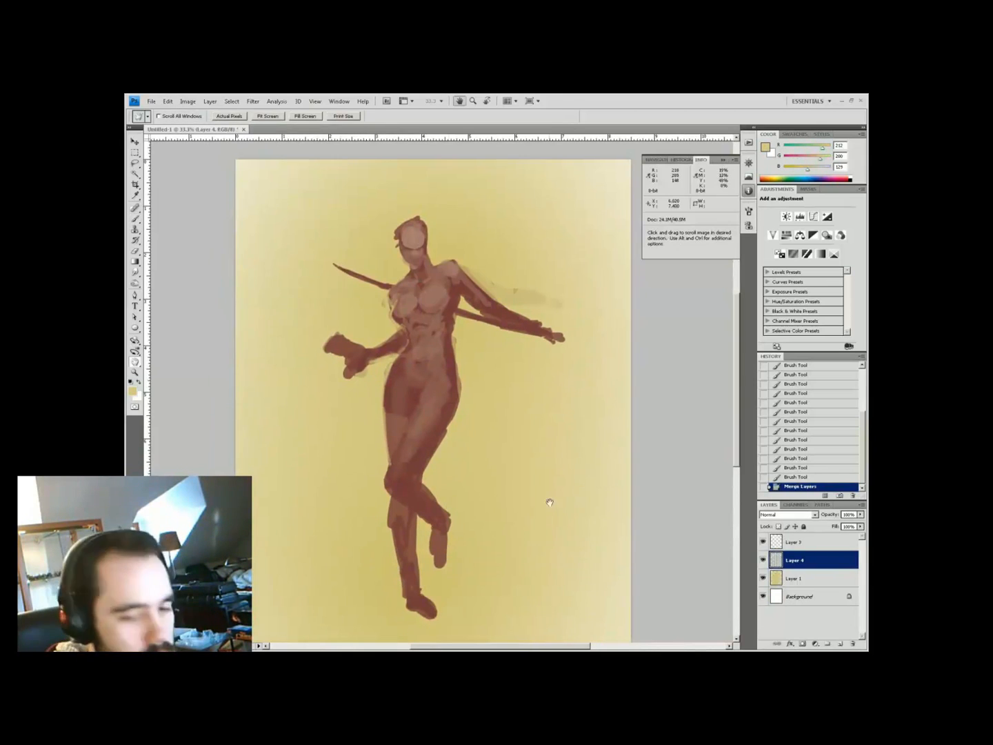
# Reshape the legs with Free Transform and reposition the view
pyautogui.hotkey('ctrl', 't')
pyautogui.press('Return')
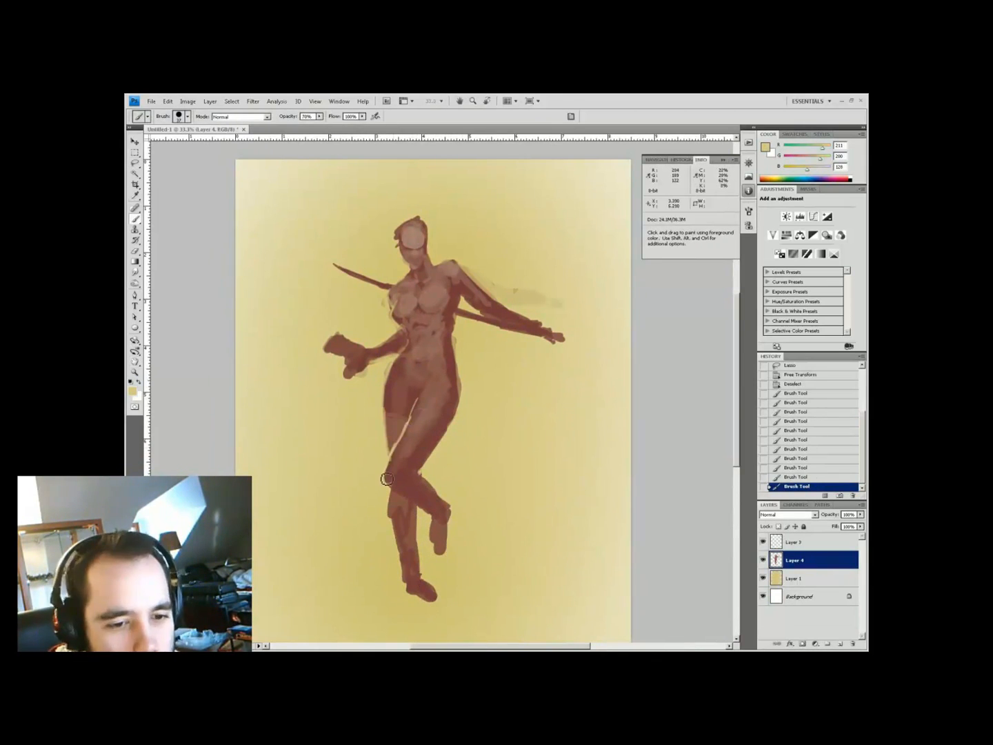
pyautogui.press('h')
pyautogui.moveTo(258, 235); pyautogui.dragTo(243, 314)
# On a new layer, paint near-black collar armour strokes at the neck
pyautogui.click(840, 643)
pyautogui.press('b')
pyautogui.click(133, 391)
pyautogui.click(181, 515)
pyautogui.press('Return')
pyautogui.moveTo(422, 334); pyautogui.dragTo(408, 367)
pyautogui.moveTo(417, 334); pyautogui.dragTo(441, 332)
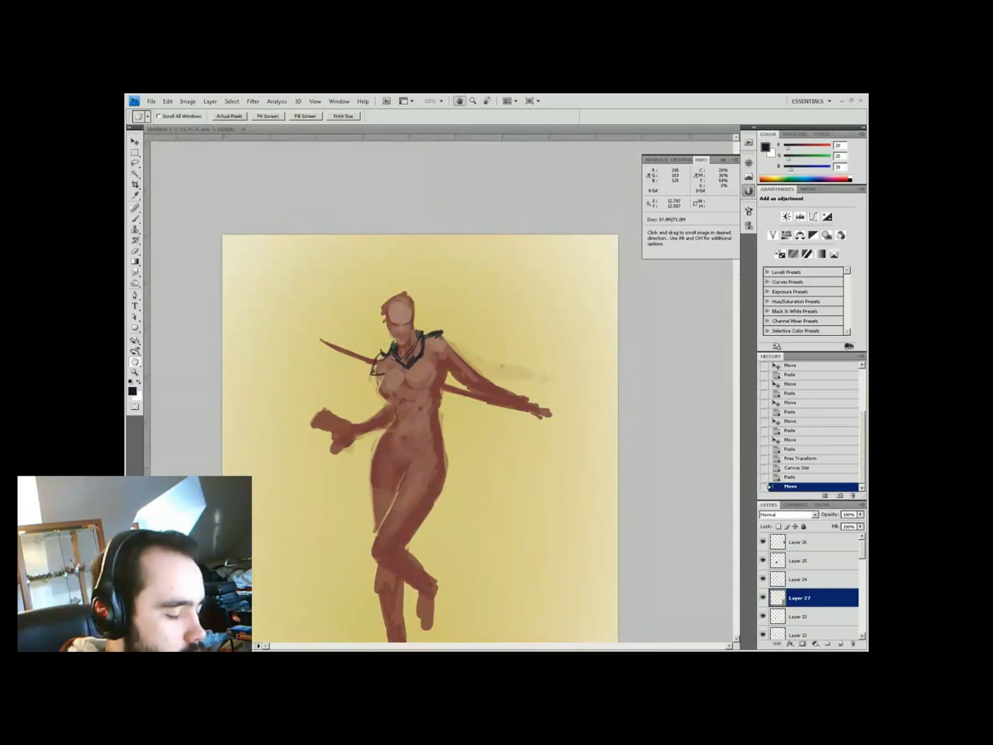
# Paint dark plates over both shoulders and dark strokes on the upper arm
pyautogui.moveTo(427, 345); pyautogui.dragTo(462, 337)
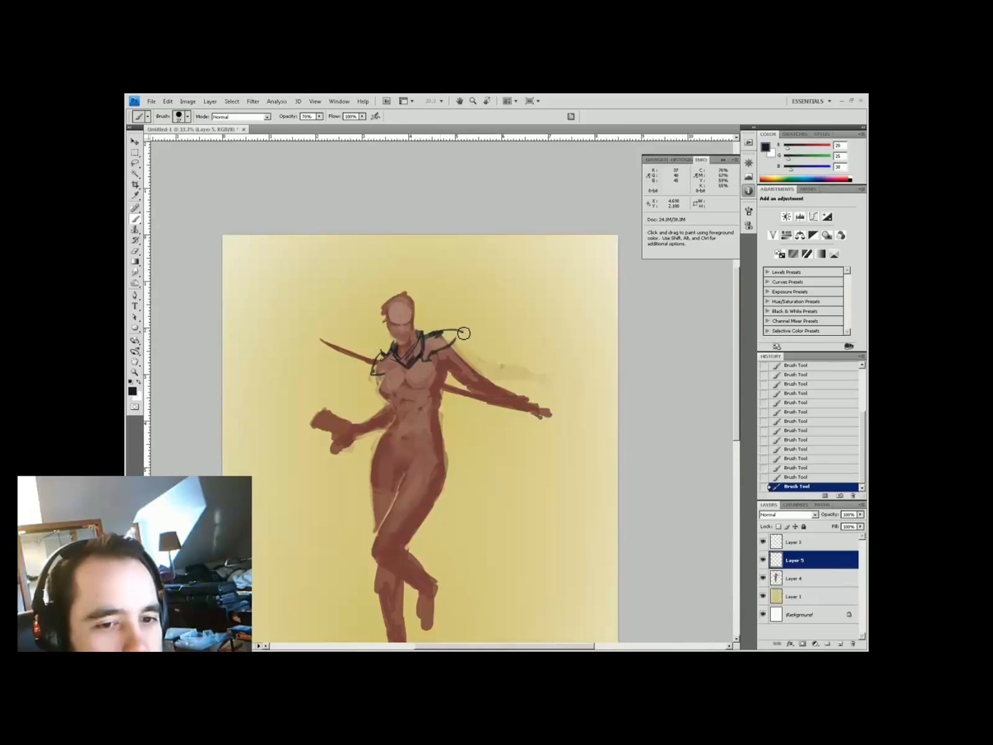
pyautogui.moveTo(392, 357)
pyautogui.mouseDown()
pyautogui.moveTo(383, 375)
pyautogui.moveTo(422, 361)
pyautogui.moveTo(406, 355)
pyautogui.moveTo(416, 406)
pyautogui.moveTo(422, 380)
pyautogui.moveTo(426, 388)
pyautogui.mouseUp()
pyautogui.press('h')
pyautogui.press('b')
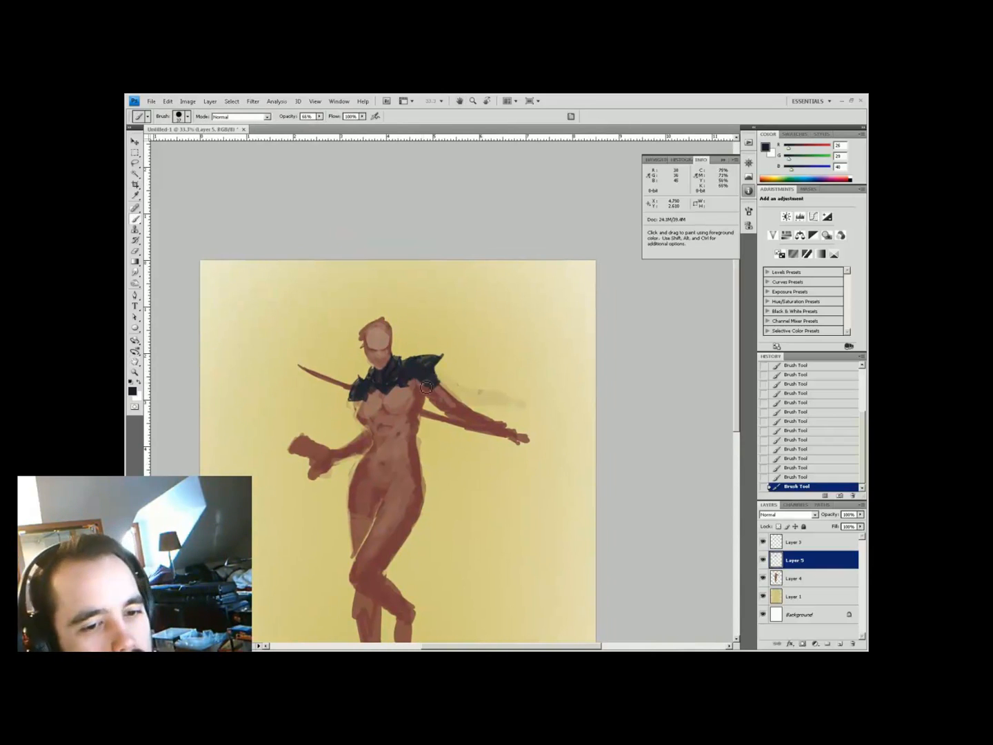
pyautogui.press('i')
pyautogui.click(401, 368)
pyautogui.press('b')
pyautogui.moveTo(419, 385)
pyautogui.mouseDown()
pyautogui.moveTo(378, 426)
pyautogui.moveTo(424, 412)
pyautogui.moveTo(371, 430)
pyautogui.moveTo(422, 393)
pyautogui.mouseUp()
# Fill the chest, corset and waist belt with dark armour, then armour the upper arm and forearm
pyautogui.moveTo(358, 417)
pyautogui.mouseDown()
pyautogui.moveTo(403, 406)
pyautogui.moveTo(435, 362)
pyautogui.moveTo(408, 365)
pyautogui.moveTo(395, 406)
pyautogui.moveTo(427, 367)
pyautogui.moveTo(378, 358)
pyautogui.moveTo(394, 424)
pyautogui.moveTo(412, 428)
pyautogui.moveTo(426, 456)
pyautogui.mouseUp()
pyautogui.hotkey('ctrl', '-')
pyautogui.keyDown('ctrl'); pyautogui.click(451, 302); pyautogui.keyUp('ctrl')
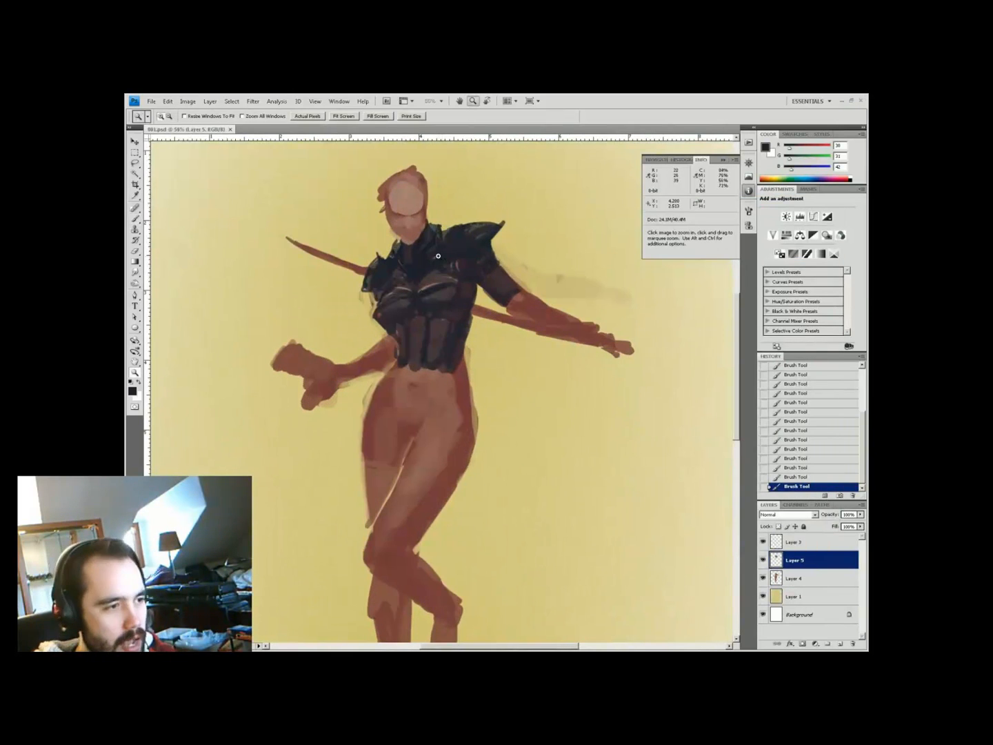
pyautogui.moveTo(413, 387)
pyautogui.mouseDown()
pyautogui.moveTo(433, 433)
pyautogui.moveTo(475, 413)
pyautogui.mouseUp()
pyautogui.moveTo(363, 381); pyautogui.dragTo(395, 422)
pyautogui.moveTo(413, 378)
pyautogui.mouseDown()
pyautogui.moveTo(469, 427)
pyautogui.moveTo(397, 389)
pyautogui.mouseUp()
pyautogui.moveTo(470, 351)
pyautogui.mouseDown()
pyautogui.moveTo(360, 426)
pyautogui.moveTo(418, 410)
pyautogui.moveTo(487, 452)
pyautogui.mouseUp()
pyautogui.moveTo(344, 487)
pyautogui.mouseDown()
pyautogui.moveTo(439, 540)
pyautogui.moveTo(421, 555)
pyautogui.moveTo(455, 376)
pyautogui.mouseUp()
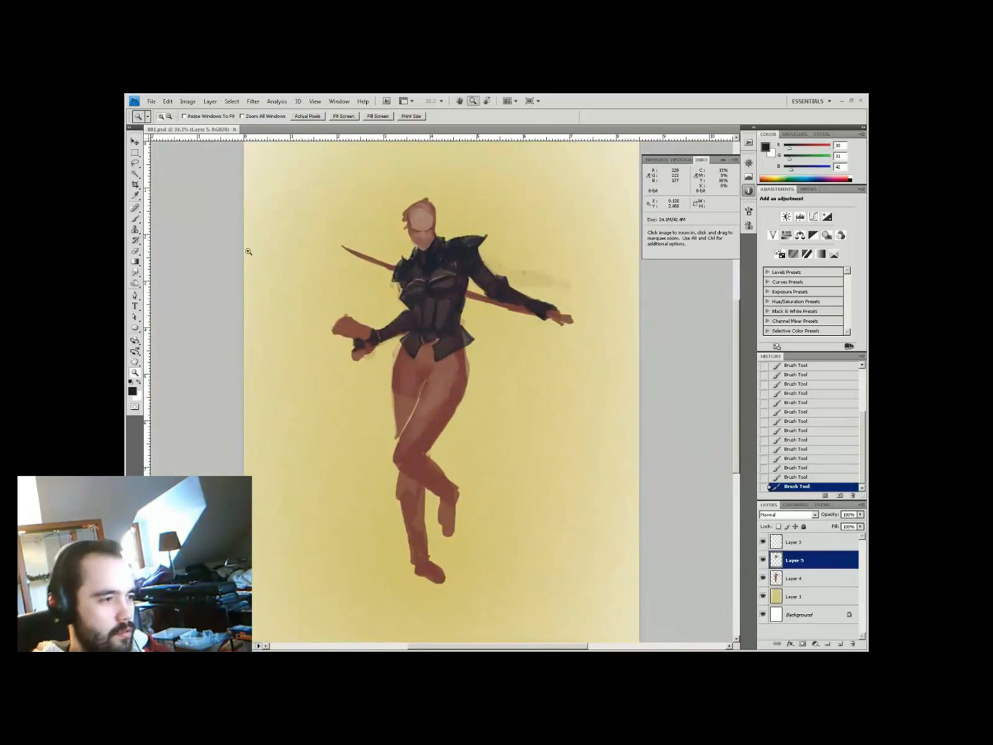
# Brush dark stripes onto the thigh and darken the hips, knee and lower leg
pyautogui.press('z')
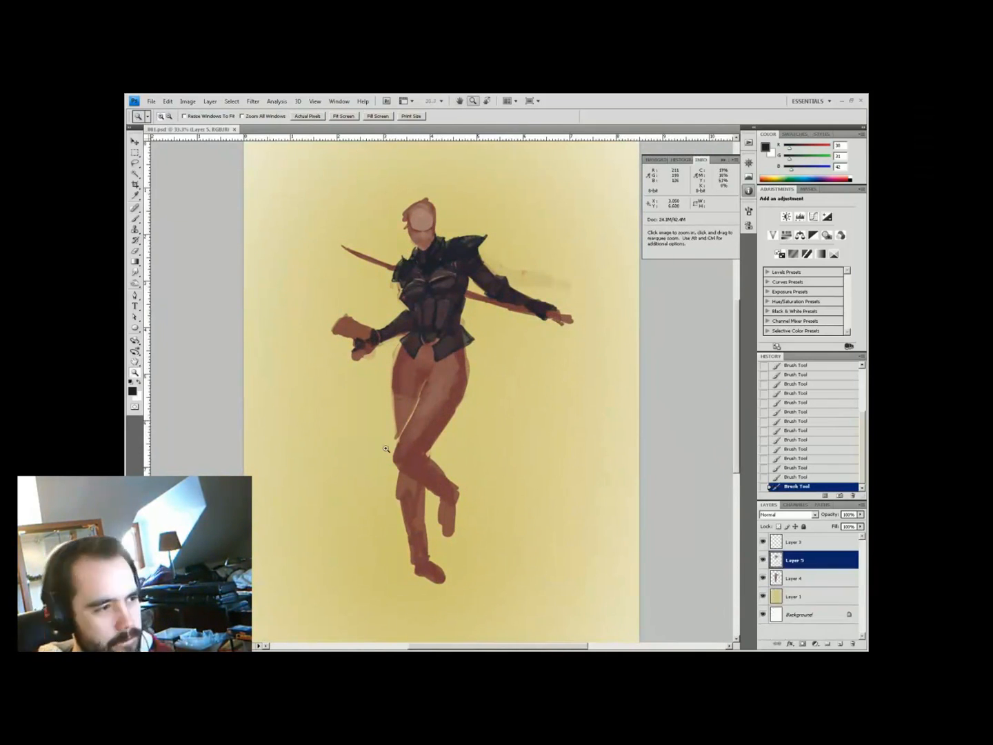
pyautogui.moveTo(411, 414)
pyautogui.mouseDown()
pyautogui.moveTo(458, 407)
pyautogui.moveTo(466, 378)
pyautogui.moveTo(427, 400)
pyautogui.moveTo(396, 466)
pyautogui.moveTo(445, 449)
pyautogui.moveTo(392, 459)
pyautogui.mouseUp()
pyautogui.moveTo(466, 383)
pyautogui.mouseDown()
pyautogui.moveTo(413, 362)
pyautogui.moveTo(433, 344)
pyautogui.mouseUp()
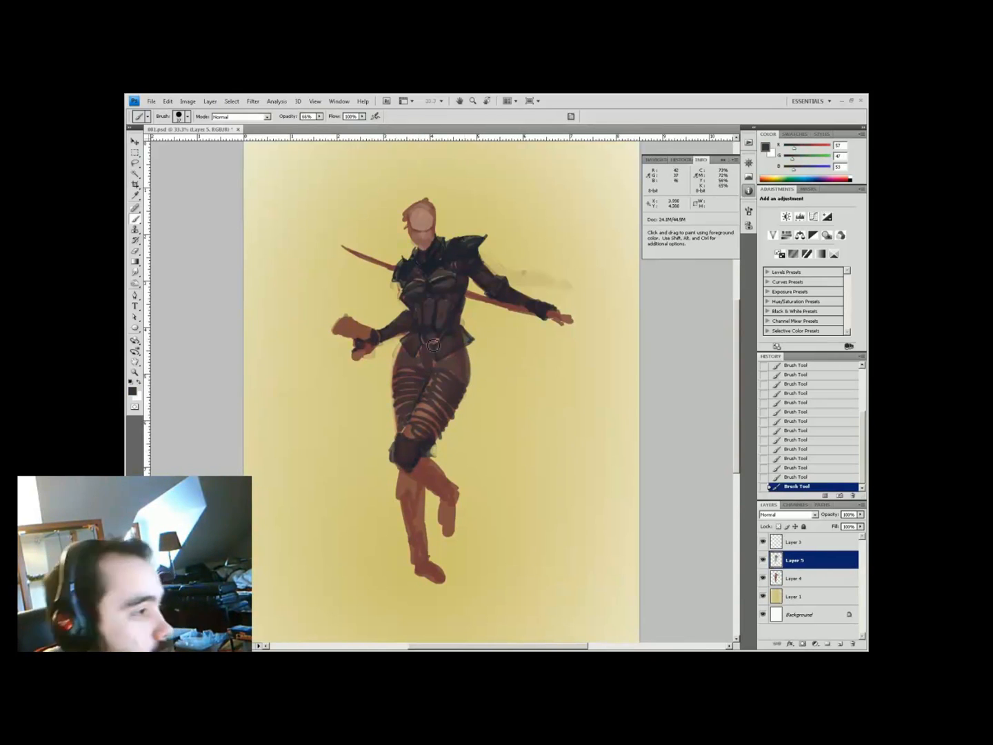
pyautogui.press('i')
pyautogui.press('b')
pyautogui.moveTo(404, 475)
pyautogui.mouseDown()
pyautogui.moveTo(444, 468)
pyautogui.moveTo(434, 469)
pyautogui.moveTo(456, 476)
pyautogui.moveTo(457, 528)
pyautogui.moveTo(453, 543)
pyautogui.moveTo(439, 508)
pyautogui.moveTo(433, 554)
pyautogui.mouseUp()
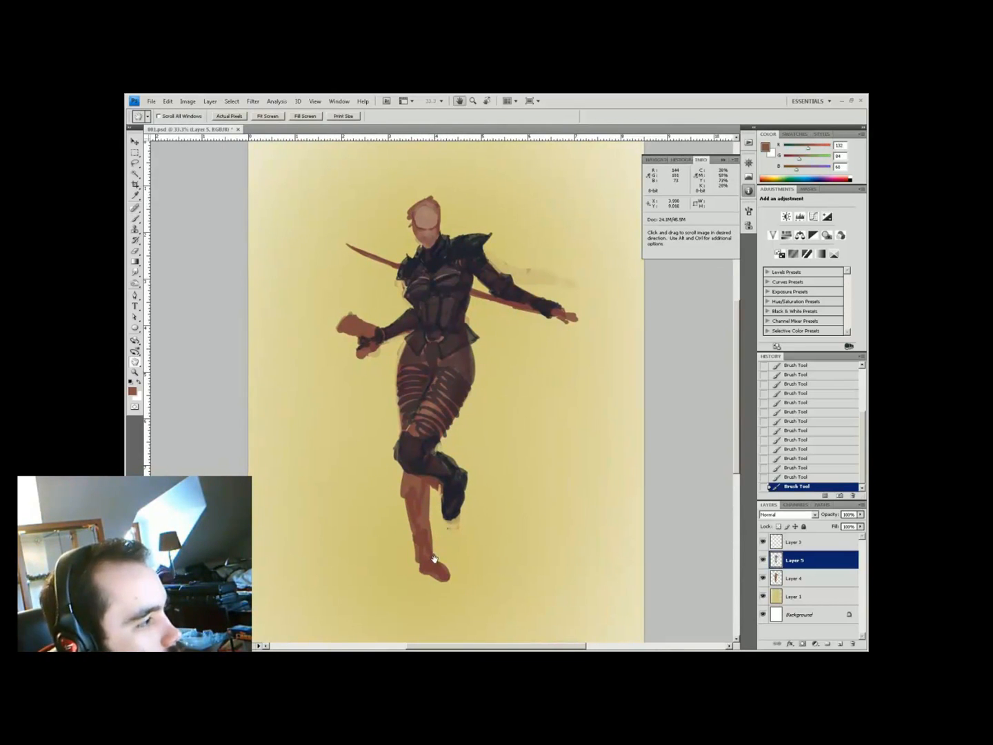
# Paint the boot and shin dark, trimming their edges with the sampled yellow background
pyautogui.press('i')
pyautogui.press('b')
pyautogui.keyDown('alt'); pyautogui.click(400, 525); pyautogui.keyUp('alt')
pyautogui.moveTo(448, 487)
pyautogui.mouseDown()
pyautogui.moveTo(450, 514)
pyautogui.moveTo(462, 507)
pyautogui.mouseUp()
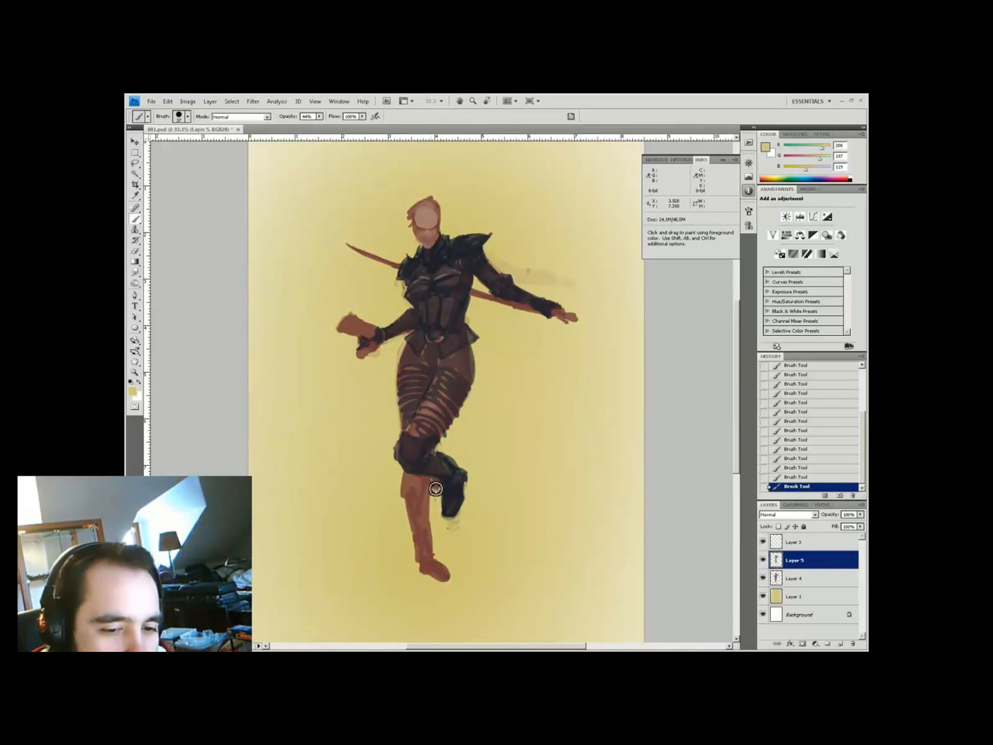
pyautogui.keyDown('alt'); pyautogui.click(433, 475); pyautogui.keyUp('alt')
pyautogui.keyDown('alt'); pyautogui.click(422, 488); pyautogui.keyUp('alt')
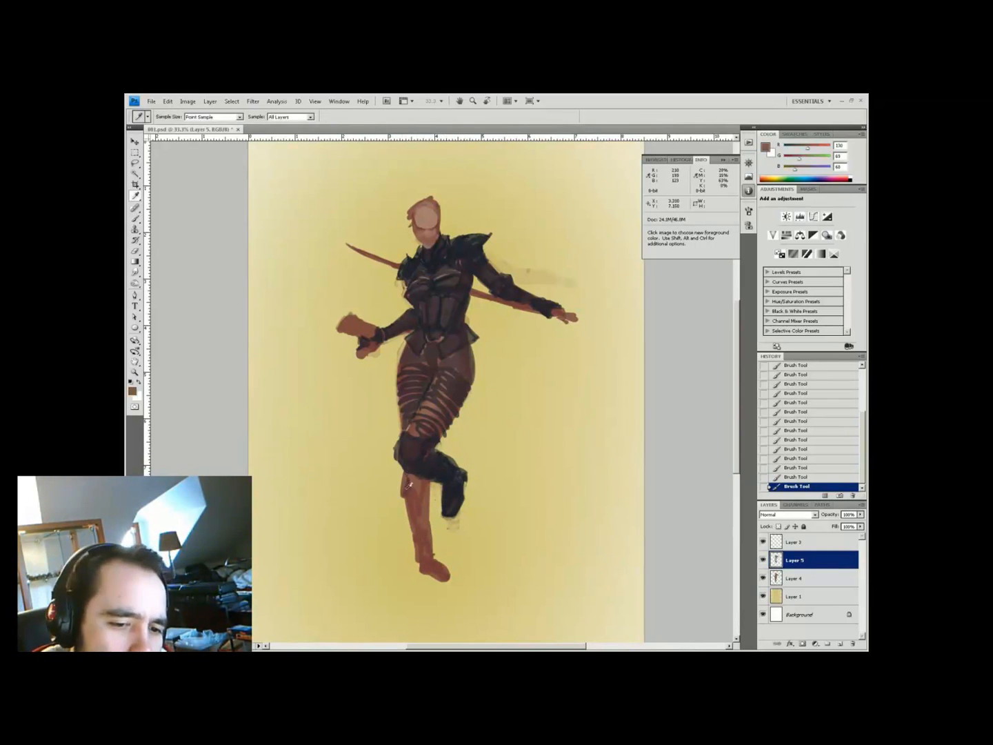
pyautogui.press('h')
pyautogui.press('b')
pyautogui.moveTo(423, 482); pyautogui.dragTo(434, 556)
pyautogui.keyDown('alt'); pyautogui.click(468, 239); pyautogui.keyUp('alt')
pyautogui.moveTo(410, 510)
pyautogui.mouseDown()
pyautogui.moveTo(435, 585)
pyautogui.moveTo(460, 494)
pyautogui.moveTo(450, 583)
pyautogui.moveTo(427, 572)
pyautogui.moveTo(427, 528)
pyautogui.mouseUp()
pyautogui.keyDown('alt'); pyautogui.click(444, 545); pyautogui.keyUp('alt')
# Swap the foreground and background colours and review the Keyboard Shortcuts settings
pyautogui.hotkey('ctrl', '-')
pyautogui.hotkey('ctrl', '-')
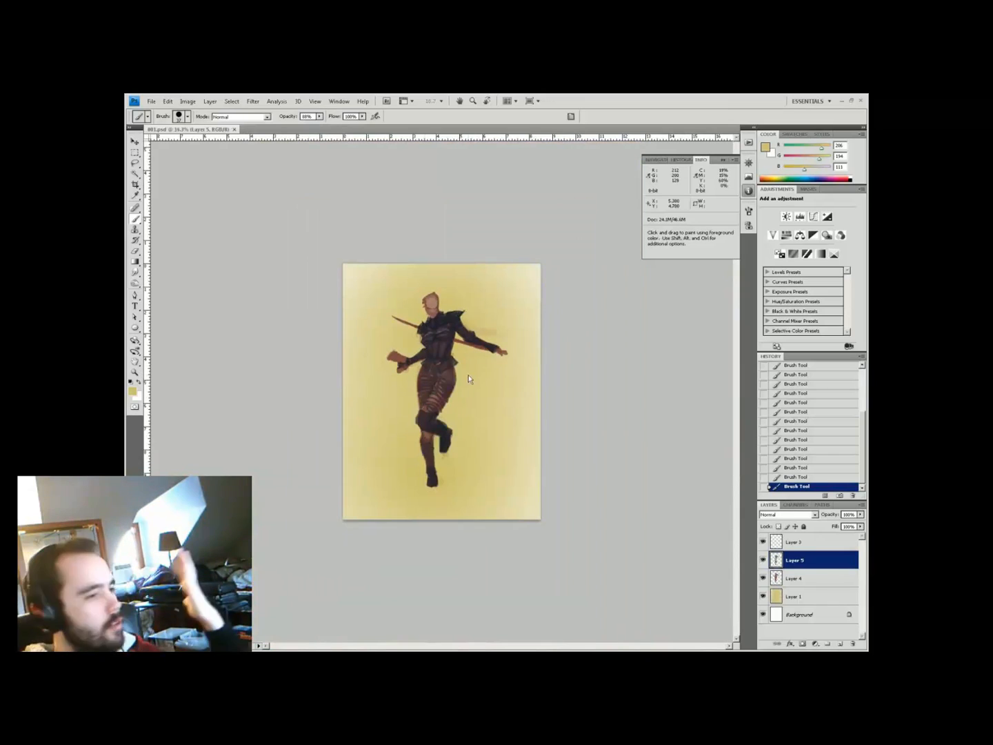
pyautogui.press('x')
pyautogui.press('z')
pyautogui.click(565, 337)
pyautogui.click(167, 100)
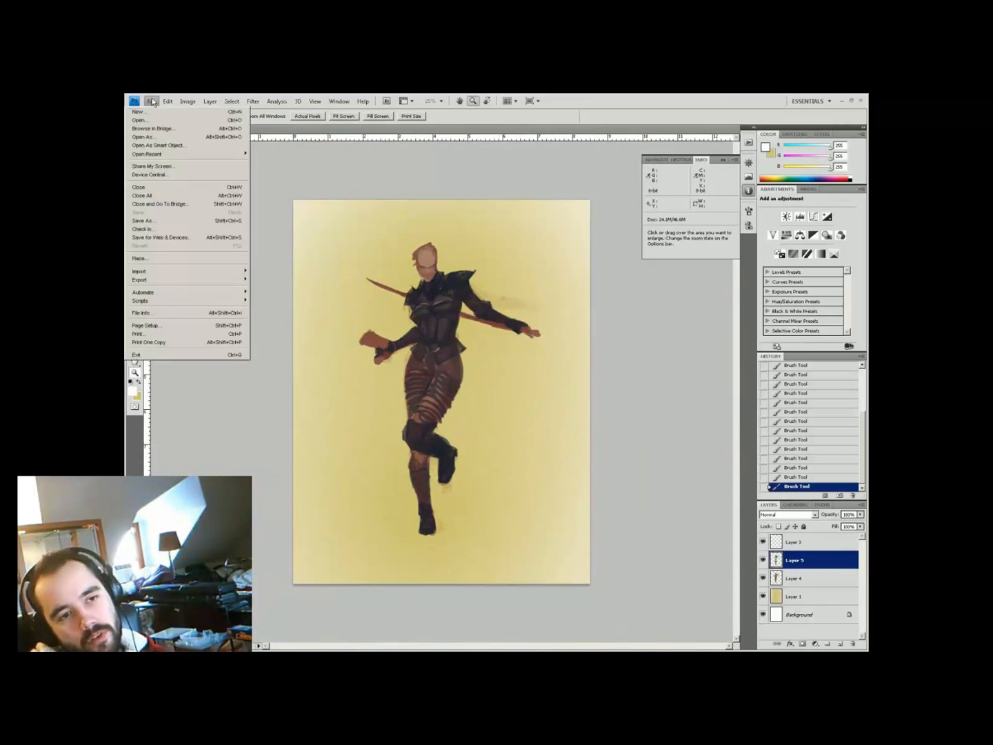
pyautogui.click(158, 333)
pyautogui.scroll(-15, 448, 308)
pyautogui.click(673, 217)
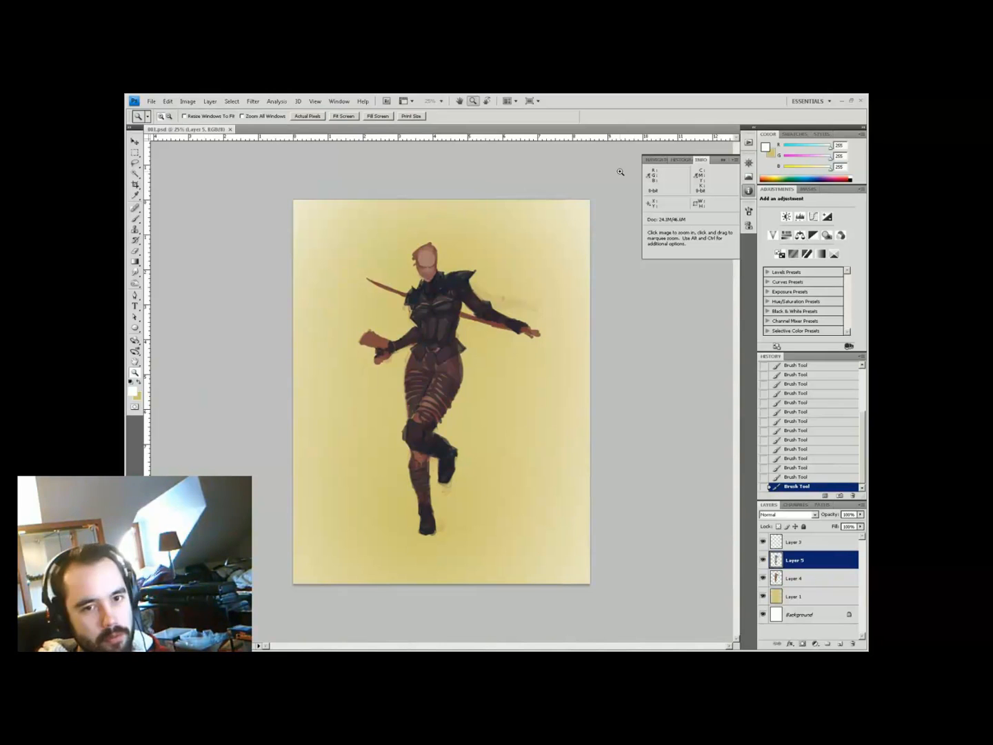
# Zoom to 33.3% and shift the painting left to frame the figure
pyautogui.hotkey('ctrl', '+')
pyautogui.press('h')
pyautogui.moveTo(619, 172)
pyautogui.mouseDown()
pyautogui.moveTo(580, 171)
pyautogui.moveTo(597, 162)
pyautogui.mouseUp()
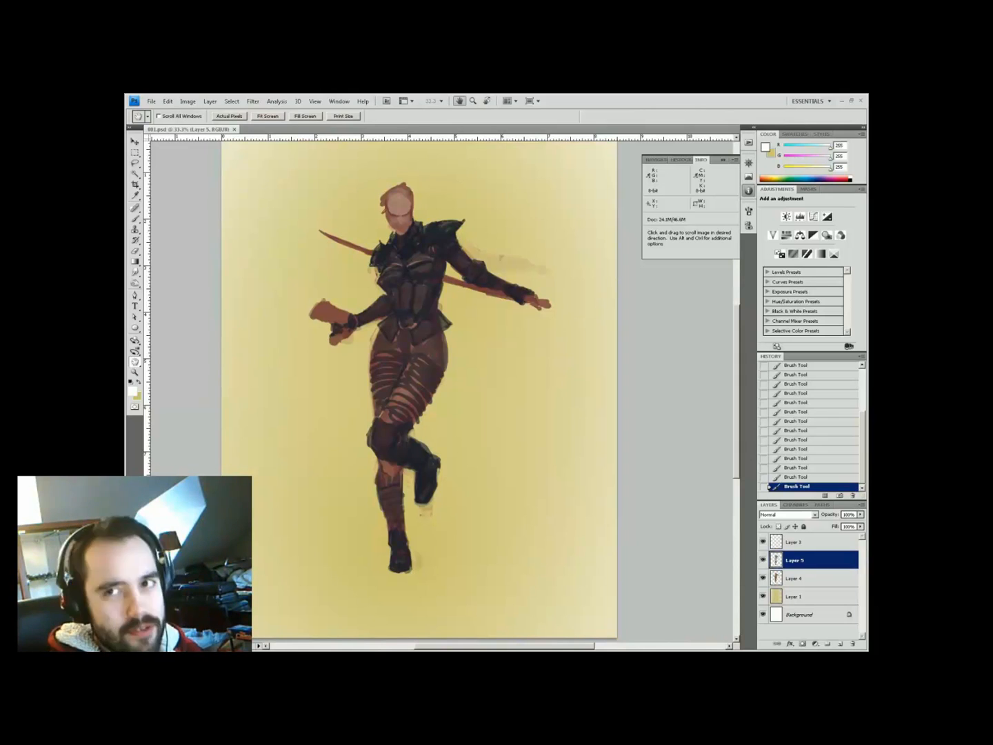
# On a new layer, paint two dark sword handles with round pommels above the shoulder
pyautogui.hotkey('ctrl', 'shift', 'alt', 'n')
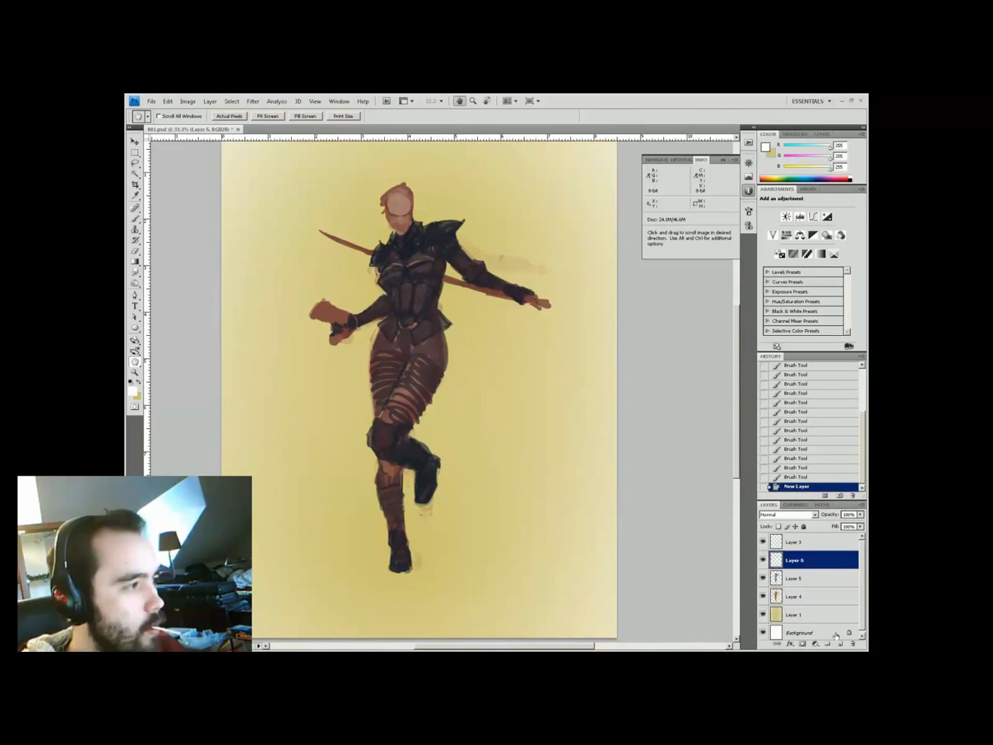
pyautogui.moveTo(414, 344); pyautogui.dragTo(433, 458)
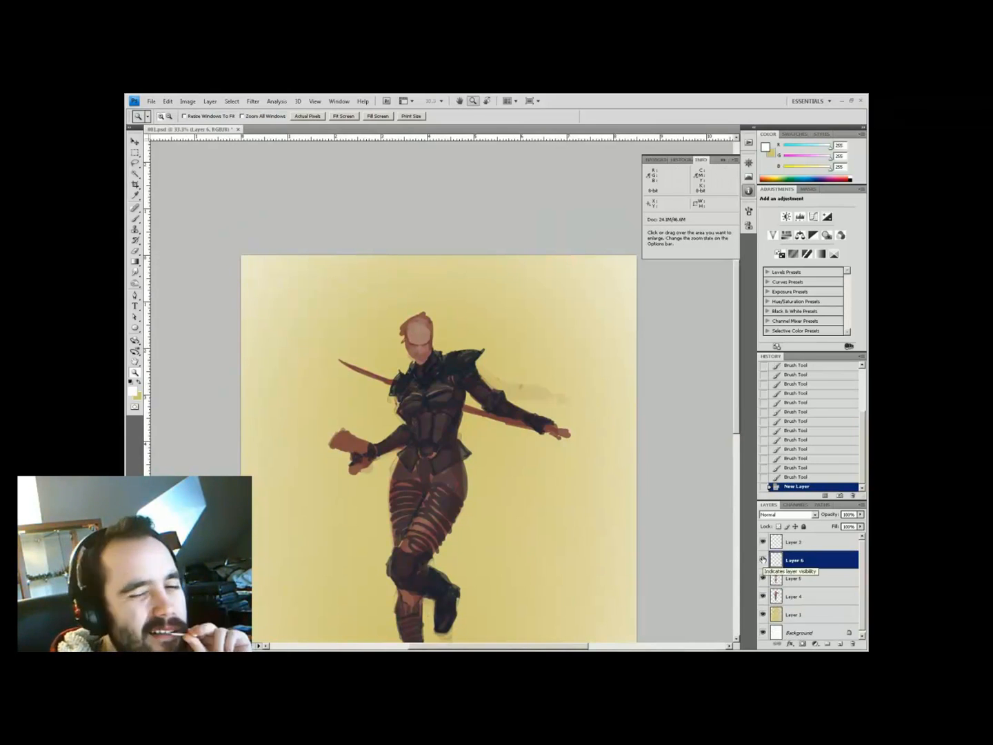
pyautogui.moveTo(456, 351); pyautogui.dragTo(488, 311)
pyautogui.moveTo(474, 349); pyautogui.dragTo(493, 331)
pyautogui.click(491, 306)
pyautogui.click(494, 328)
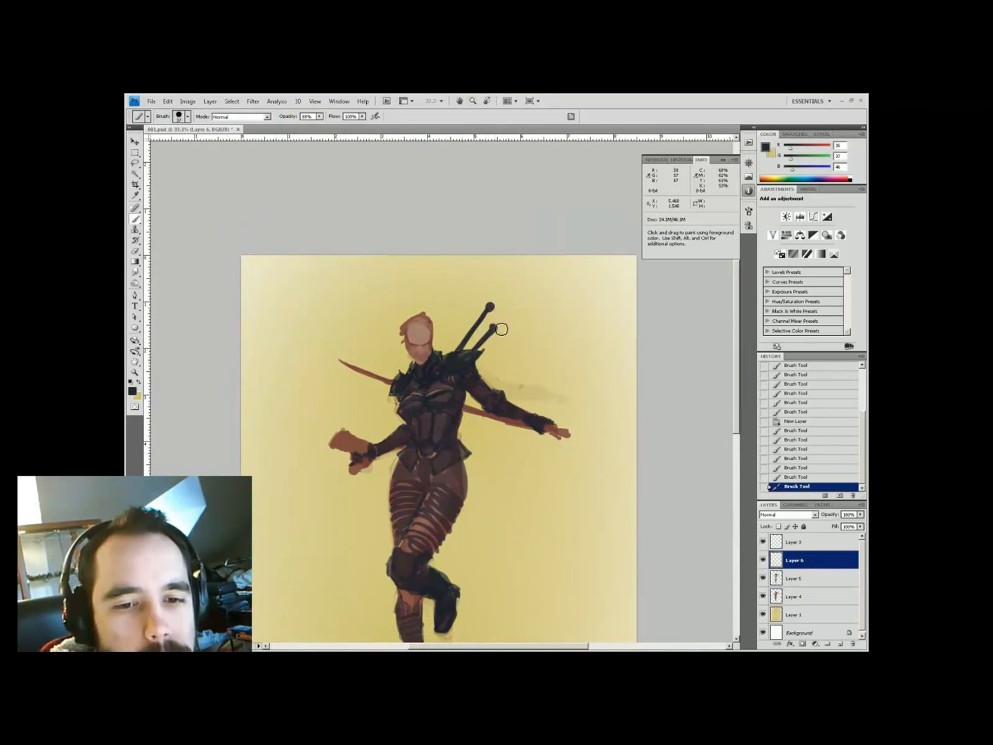
pyautogui.moveTo(475, 389); pyautogui.dragTo(435, 348)
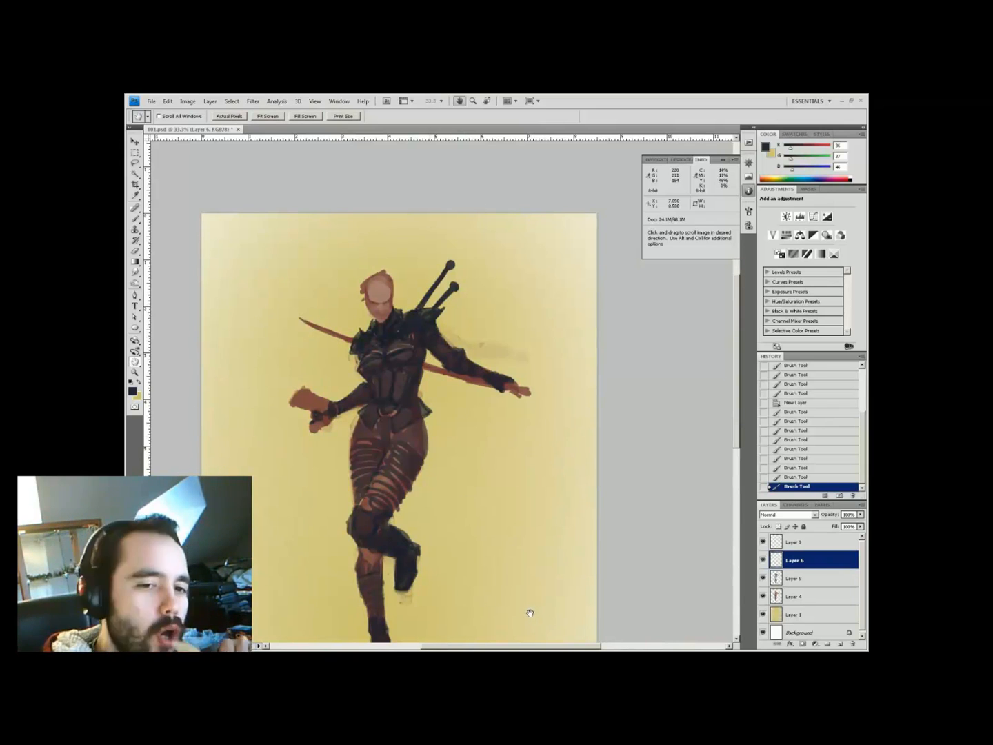
# Paint pale grey cloth strokes between the legs and over the knee
pyautogui.click(132, 391)
pyautogui.click(177, 470)
pyautogui.click(377, 409)
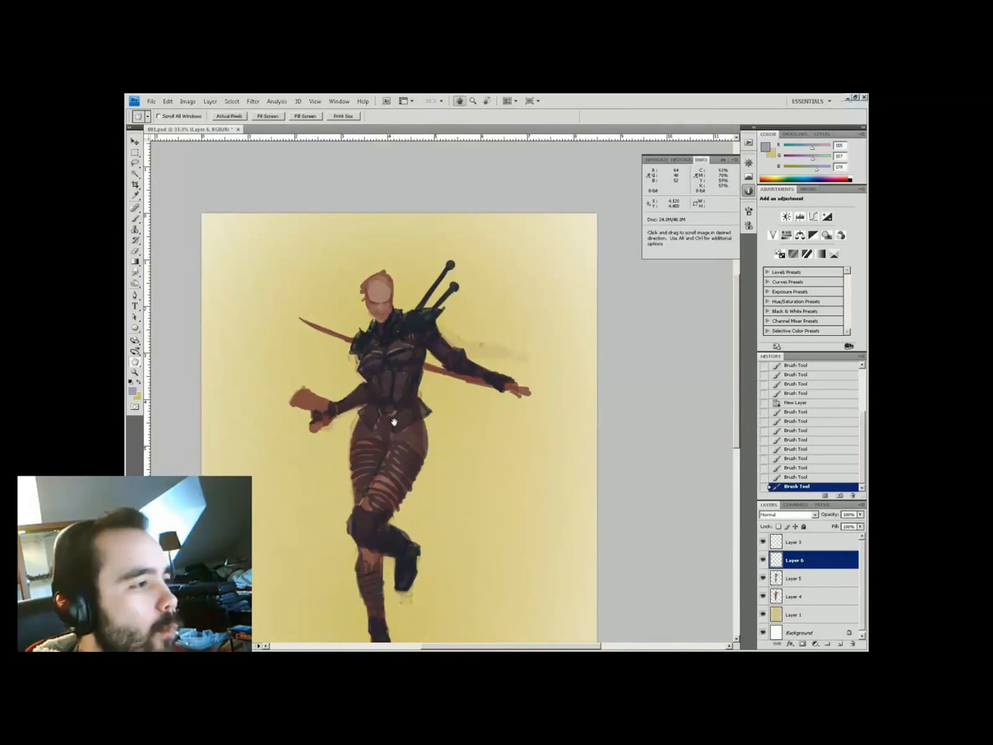
pyautogui.moveTo(379, 426); pyautogui.dragTo(385, 450)
pyautogui.moveTo(391, 427); pyautogui.dragTo(386, 446)
pyautogui.moveTo(393, 433); pyautogui.dragTo(384, 453)
pyautogui.moveTo(406, 499)
pyautogui.mouseDown()
pyautogui.moveTo(435, 538)
pyautogui.moveTo(432, 552)
pyautogui.mouseUp()
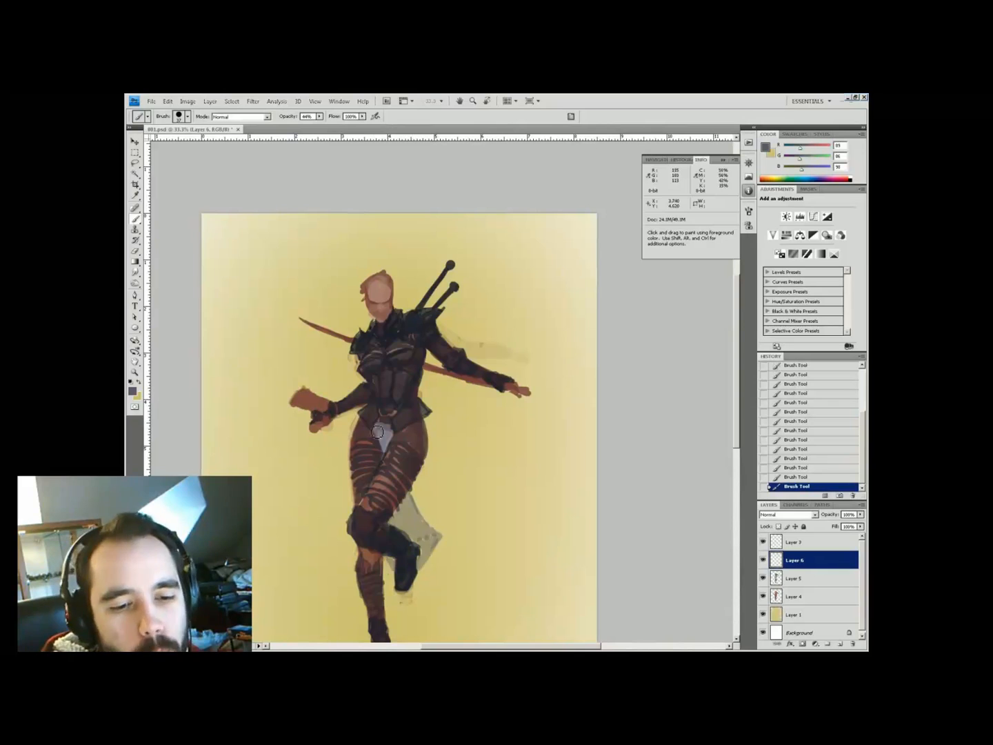
pyautogui.hotkey('ctrl', '-')
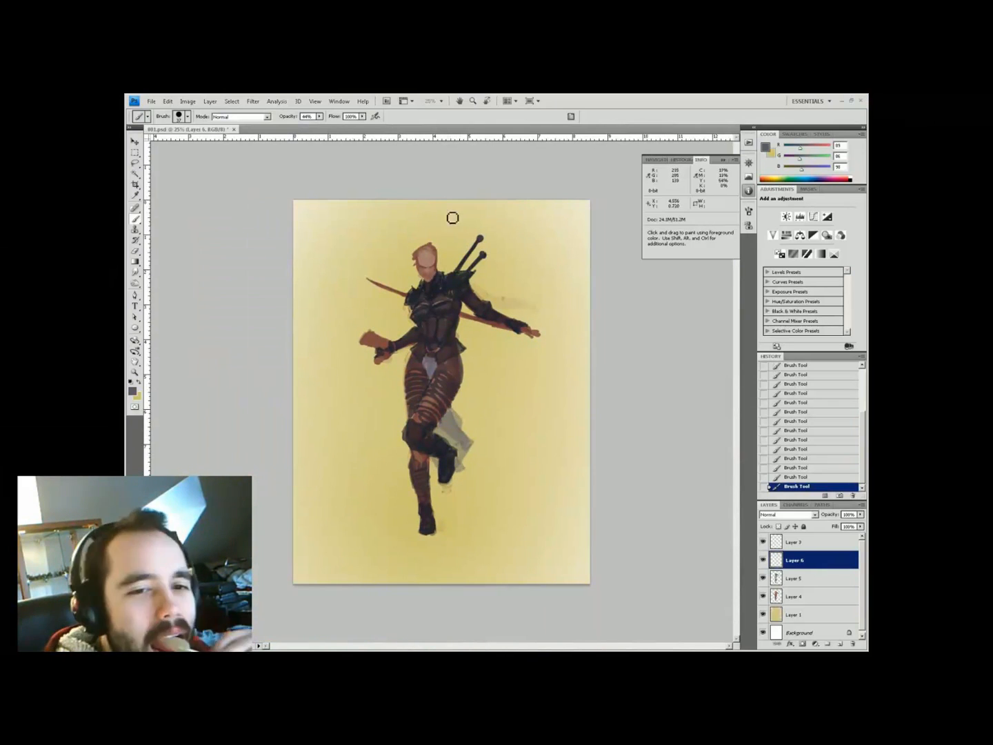
# Add a light highlight to the shoulder armour and adjust the paint colour and brush settings
pyautogui.moveTo(444, 284); pyautogui.dragTo(449, 265)
pyautogui.keyDown('alt'); pyautogui.click(424, 295); pyautogui.keyUp('alt')
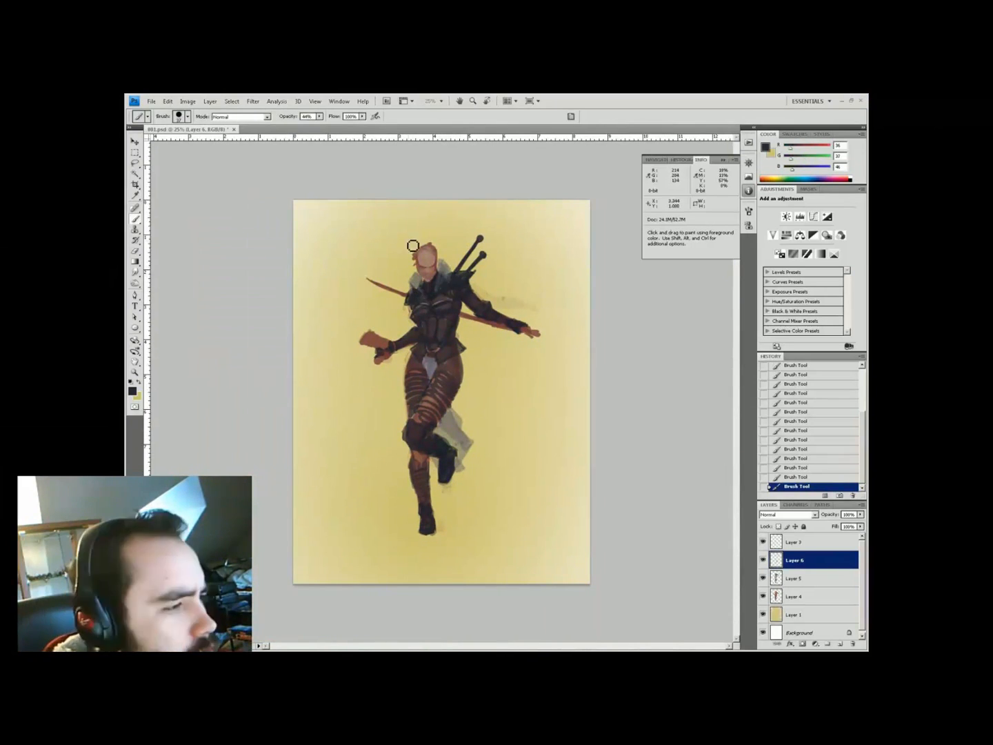
pyautogui.press('space')
pyautogui.hotkey('ctrl', '+')
pyautogui.keyDown('alt'); pyautogui.click(414, 407); pyautogui.keyUp('alt')
pyautogui.rightClick(459, 350)
pyautogui.press('Escape')
pyautogui.hotkey('ctrl', '-')
pyautogui.hotkey('ctrl', '-')
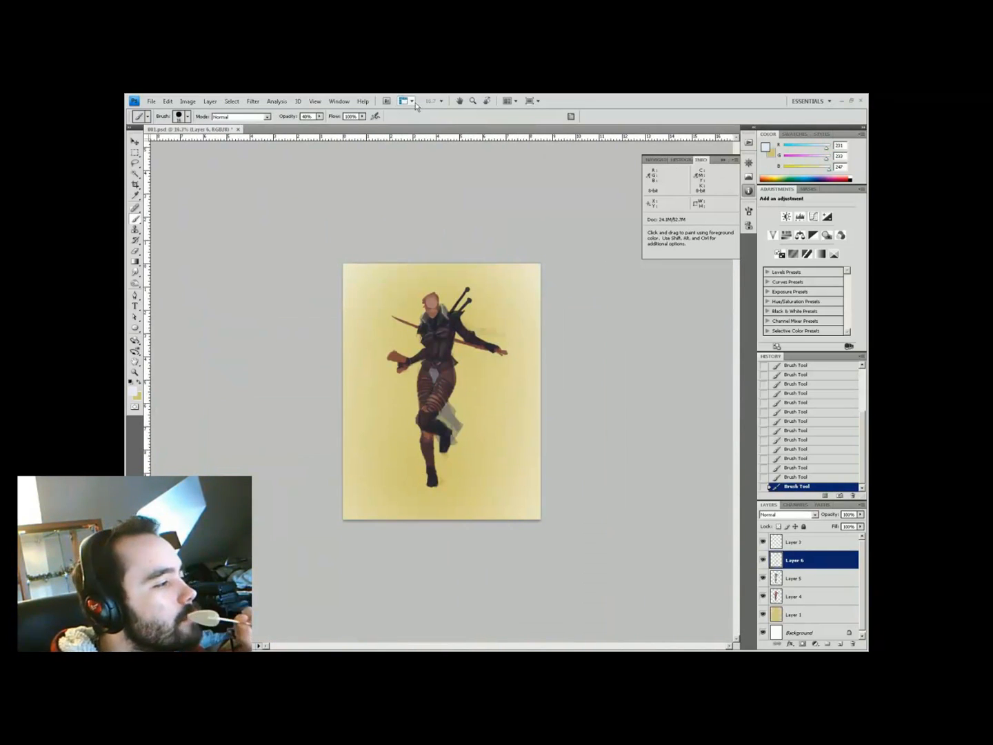
pyautogui.press('z')
pyautogui.hotkey('ctrl', '+')
pyautogui.hotkey('ctrl', '+')
# Bring the head into view and paint the brows and eyes in reddish brown at 40% opacity
pyautogui.hotkey('ctrl', 'shift', 'alt', 'n')
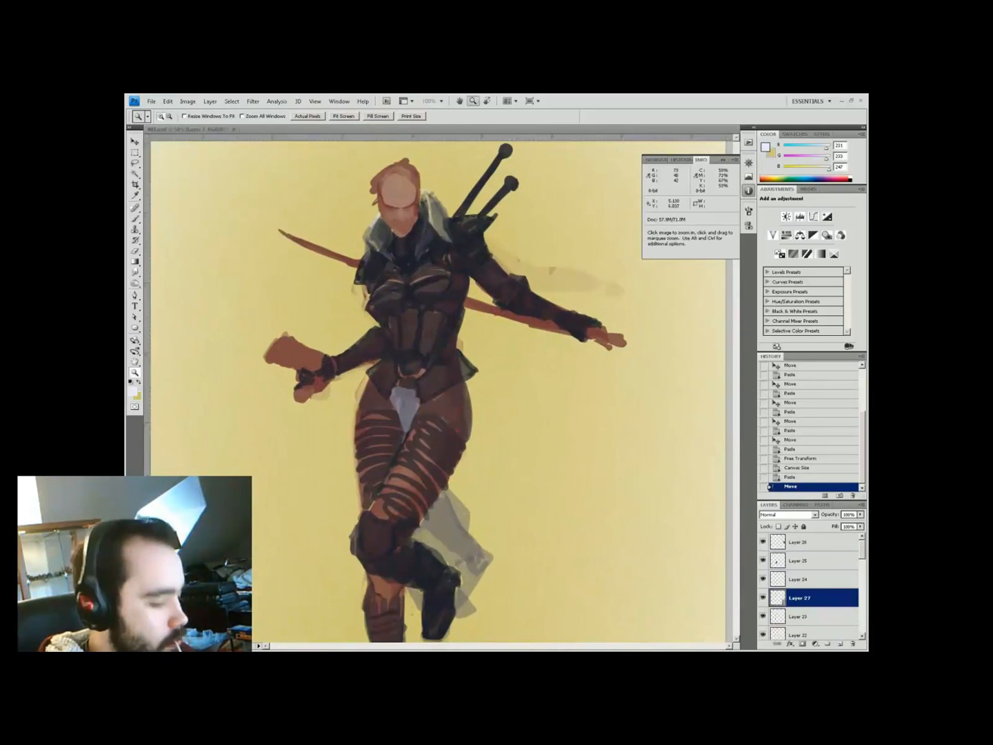
pyautogui.press('space')
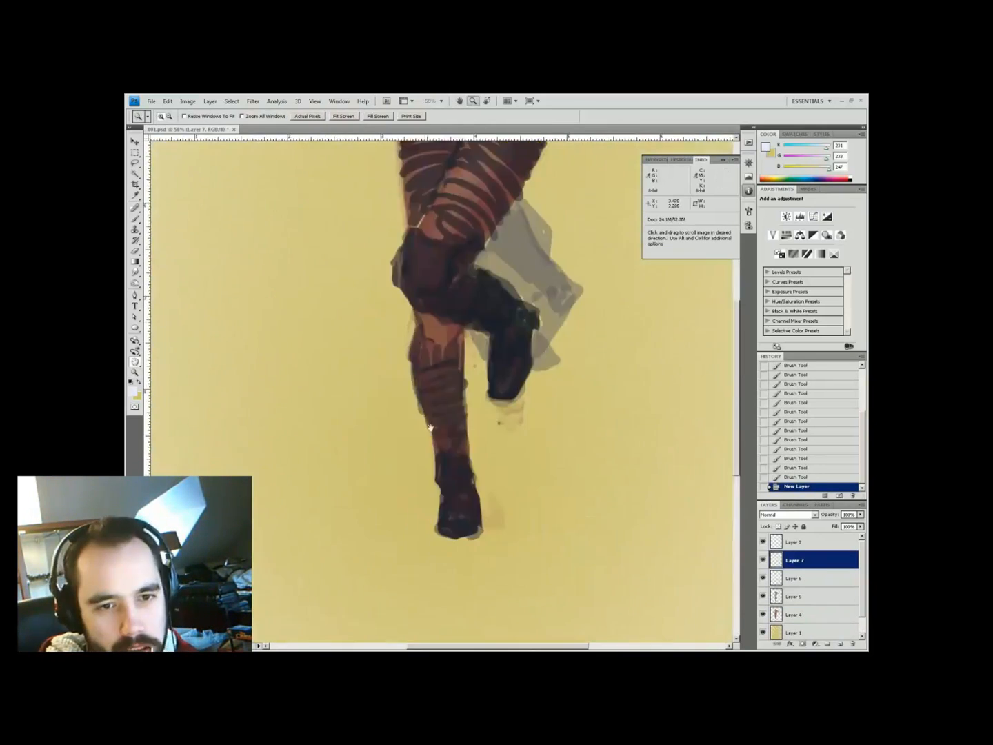
pyautogui.moveTo(455, 179); pyautogui.dragTo(413, 621)
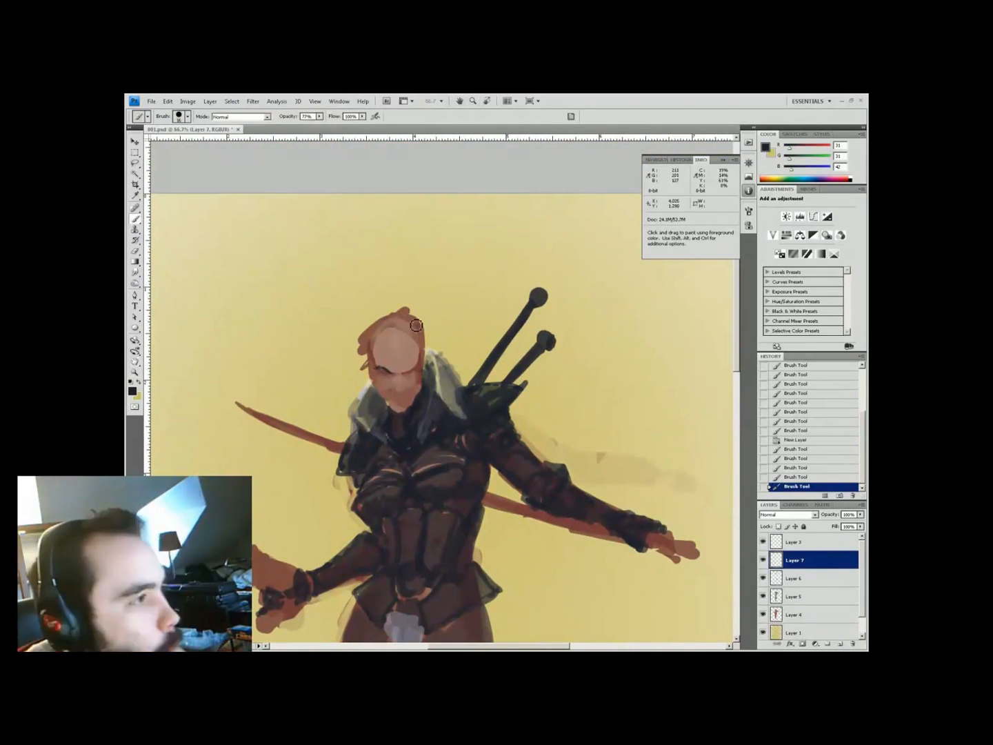
pyautogui.keyDown('alt'); pyautogui.click(414, 365); pyautogui.keyUp('alt')
pyautogui.press('4')
pyautogui.moveTo(382, 377); pyautogui.dragTo(404, 351)
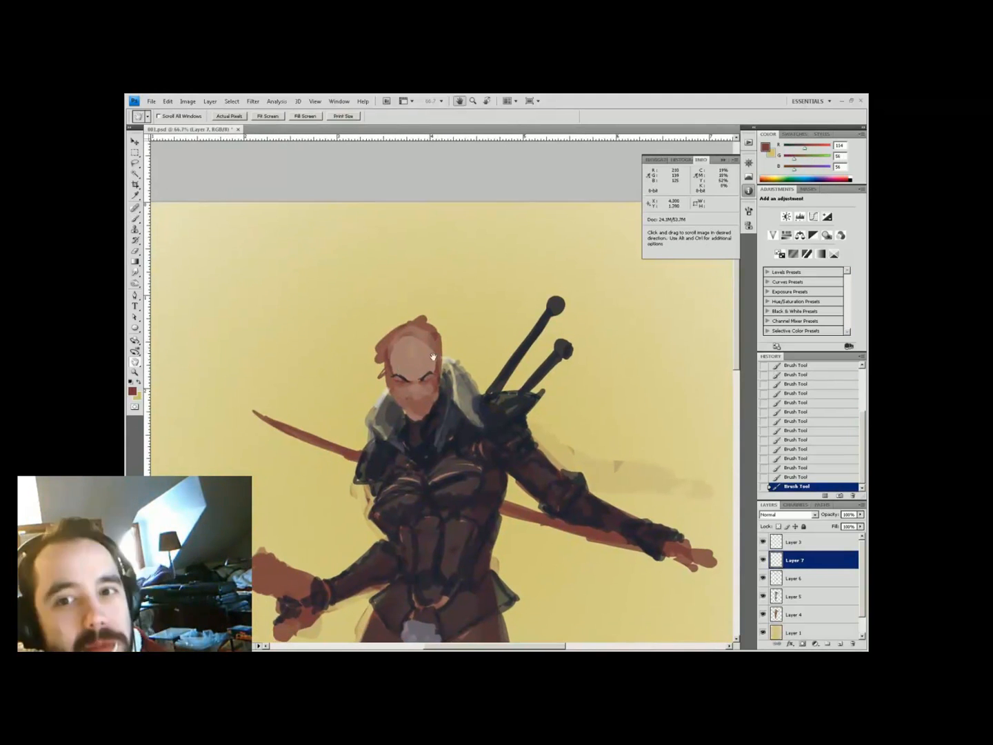
pyautogui.press('7')
# Switch to a smaller brush with dark grey paint at 54% opacity
pyautogui.rightClick(439, 318)
pyautogui.press('Return')
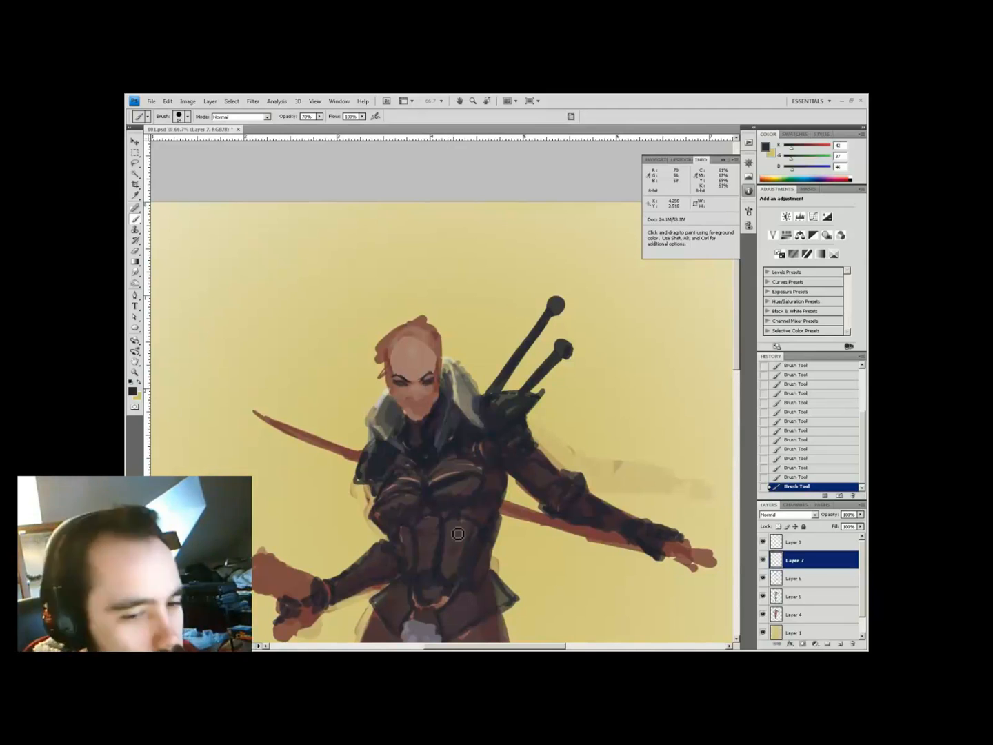
pyautogui.press('x')
pyautogui.press('x')
pyautogui.press('5')
pyautogui.press('4')
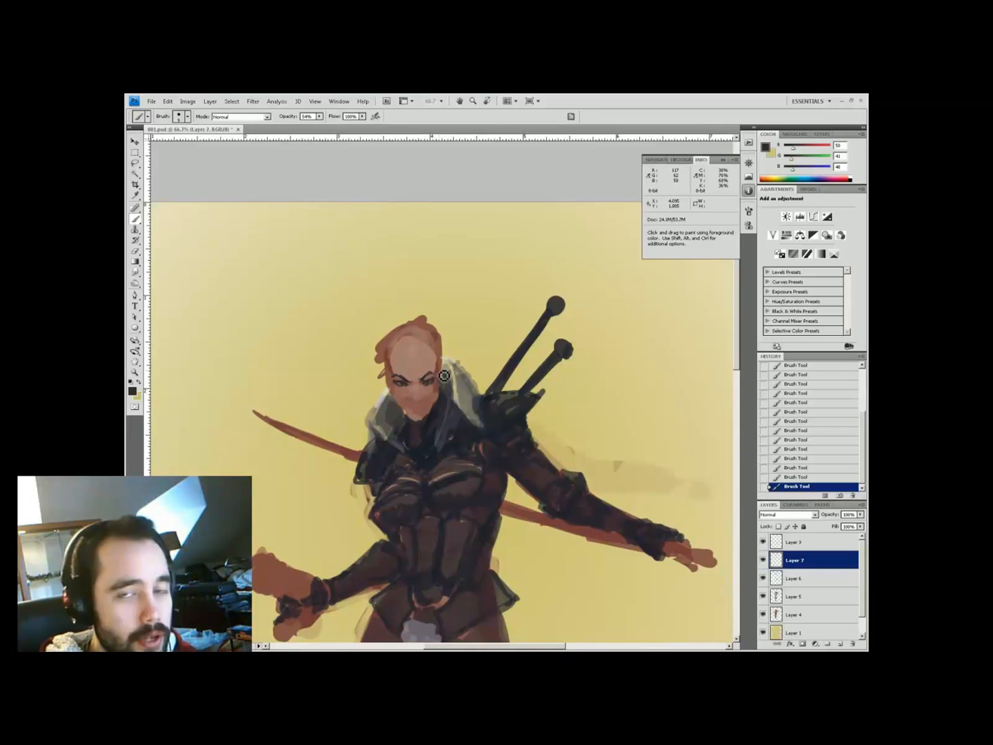
# Sample skin and dark red tones and paint shadows on the nose and mouth
pyautogui.keyDown('alt'); pyautogui.click(402, 390); pyautogui.keyUp('alt')
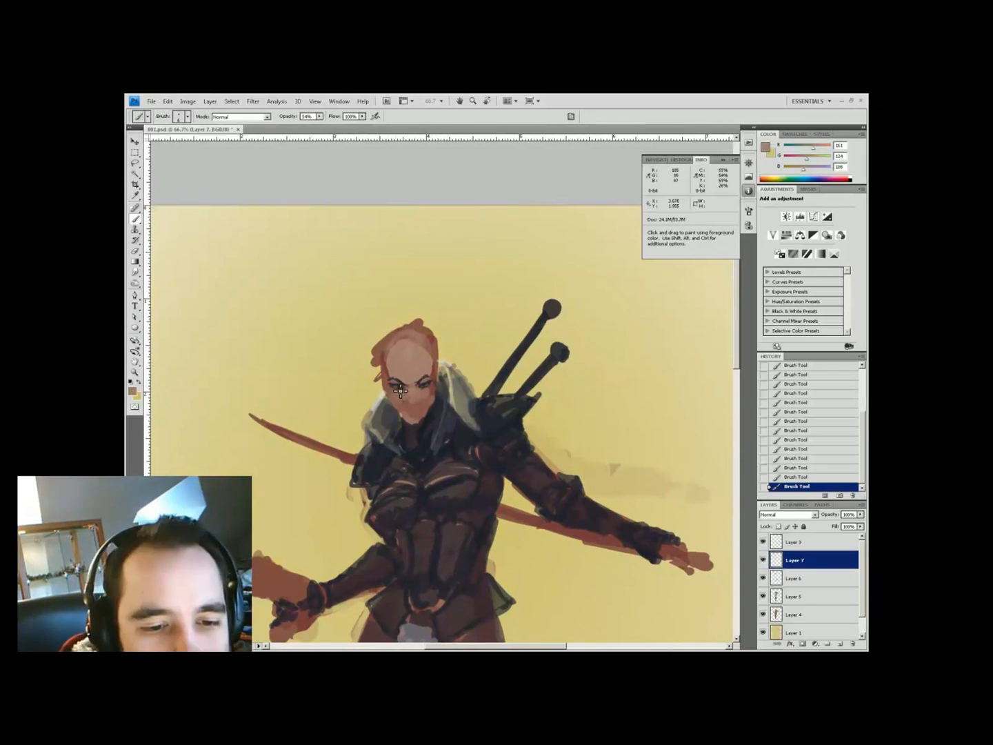
pyautogui.keyDown('alt'); pyautogui.click(419, 391); pyautogui.keyUp('alt')
pyautogui.keyDown('alt'); pyautogui.click(429, 404); pyautogui.keyUp('alt')
pyautogui.keyDown('alt'); pyautogui.click(407, 378); pyautogui.keyUp('alt')
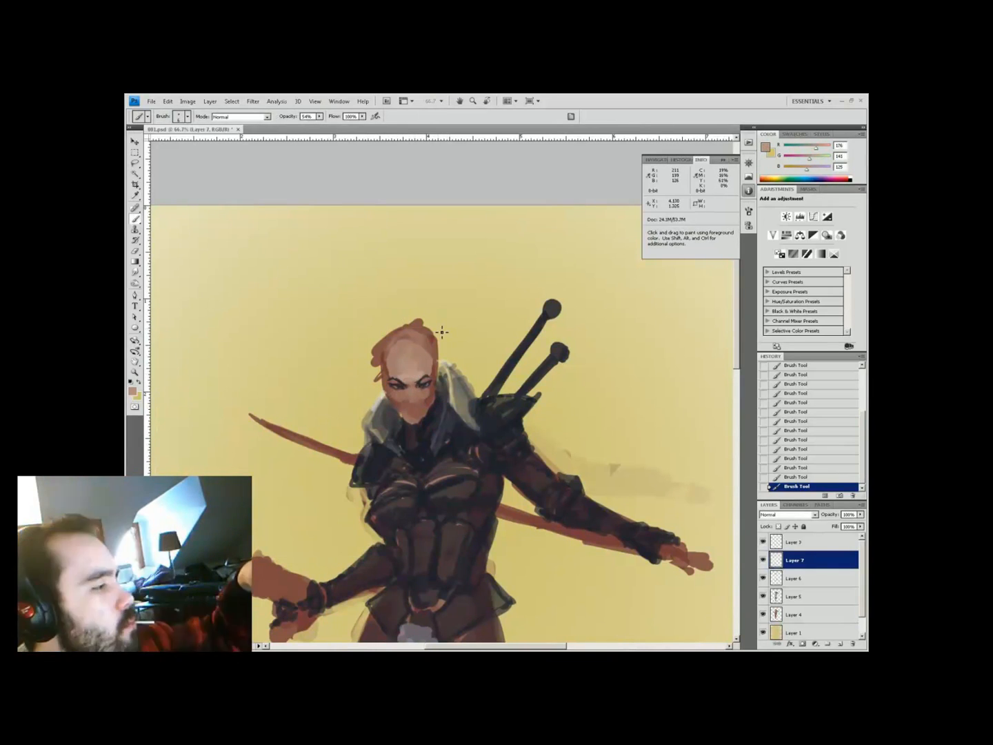
pyautogui.keyDown('alt'); pyautogui.click(427, 376); pyautogui.keyUp('alt')
pyautogui.click(416, 395)
pyautogui.keyDown('alt'); pyautogui.click(422, 376); pyautogui.keyUp('alt')
pyautogui.moveTo(410, 407); pyautogui.dragTo(420, 412)
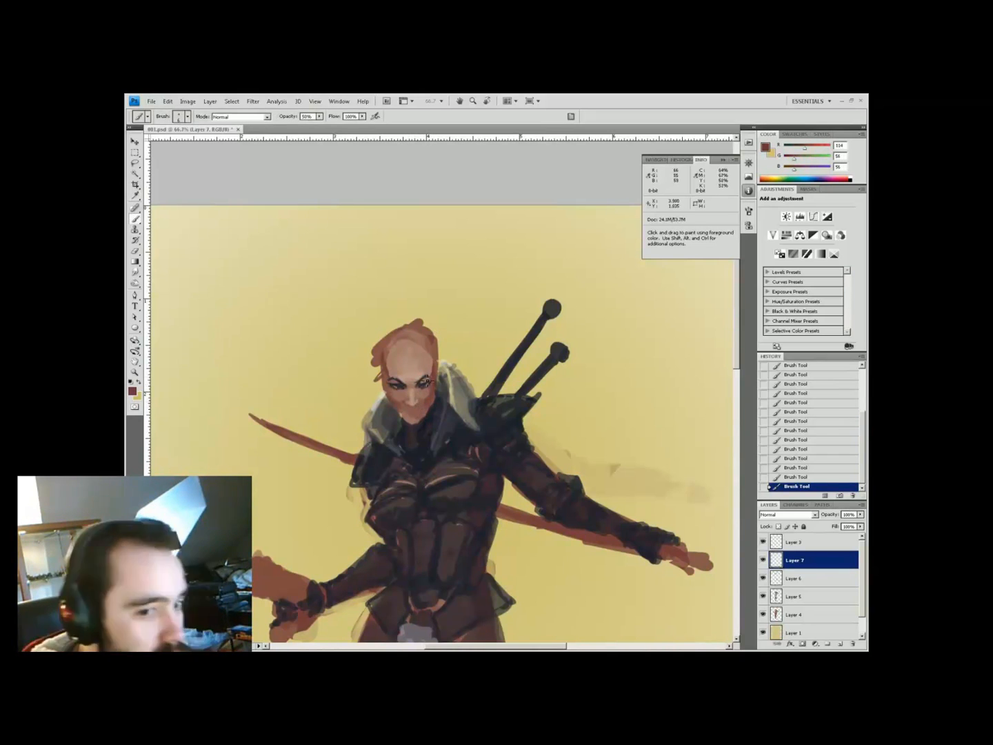
# Sample red-brown, pale collar grey, near-black and forehead skin tones at 44–66% opacity
pyautogui.keyDown('alt'); pyautogui.click(431, 372); pyautogui.keyUp('alt')
pyautogui.press('4')
pyautogui.press('4')
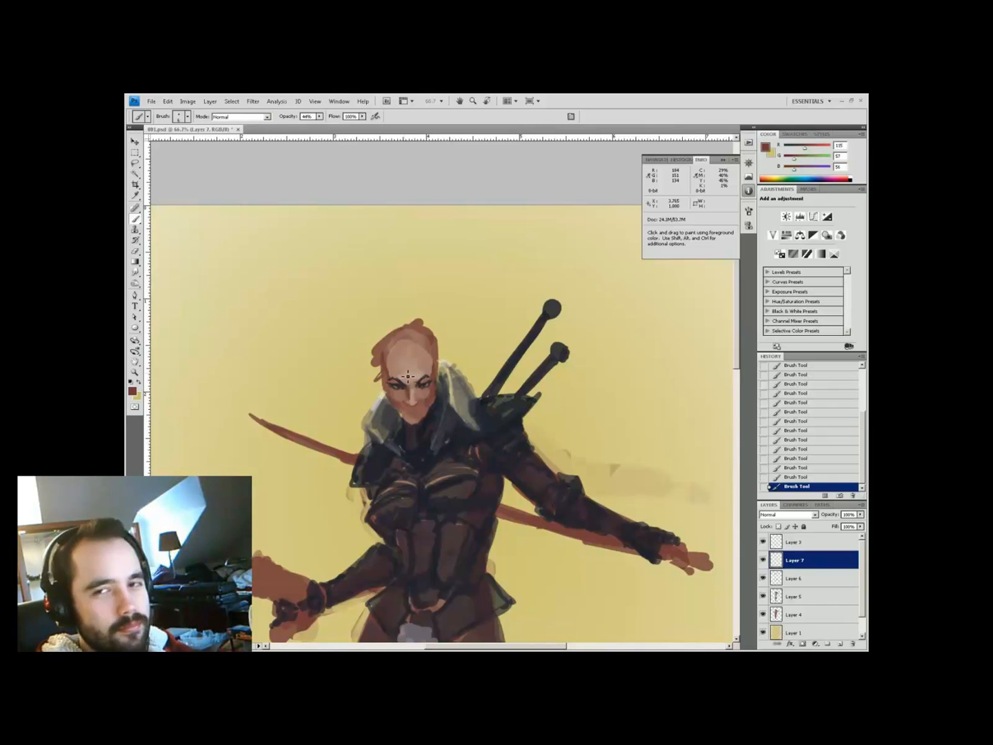
pyautogui.press('i')
pyautogui.click(382, 401)
pyautogui.press('b')
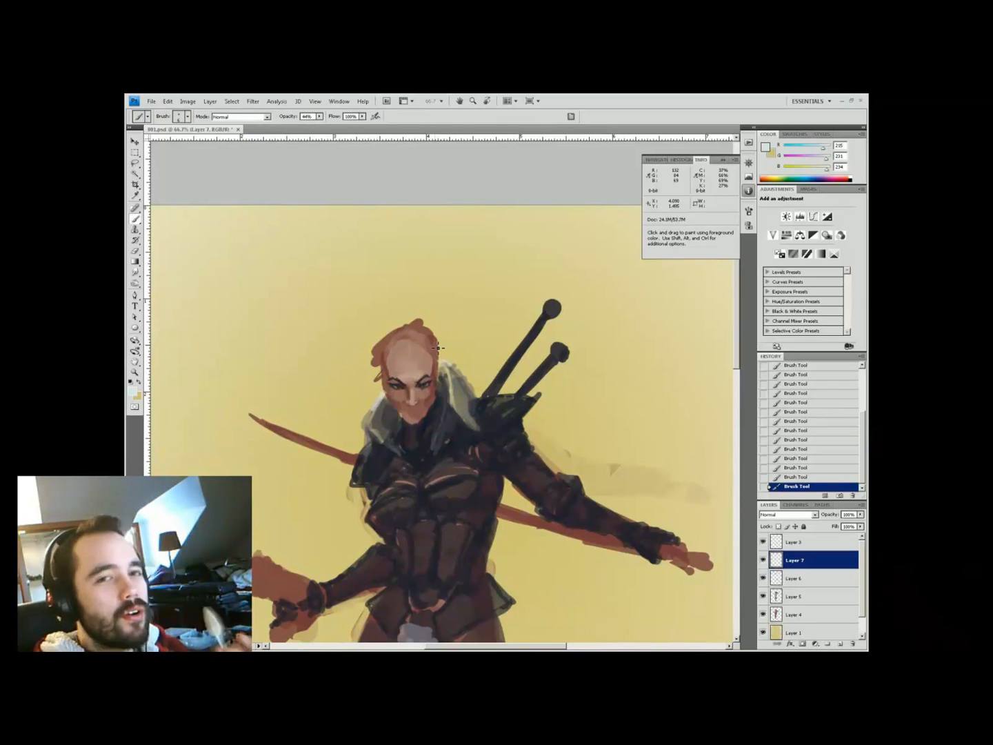
pyautogui.keyDown('alt'); pyautogui.click(431, 384); pyautogui.keyUp('alt')
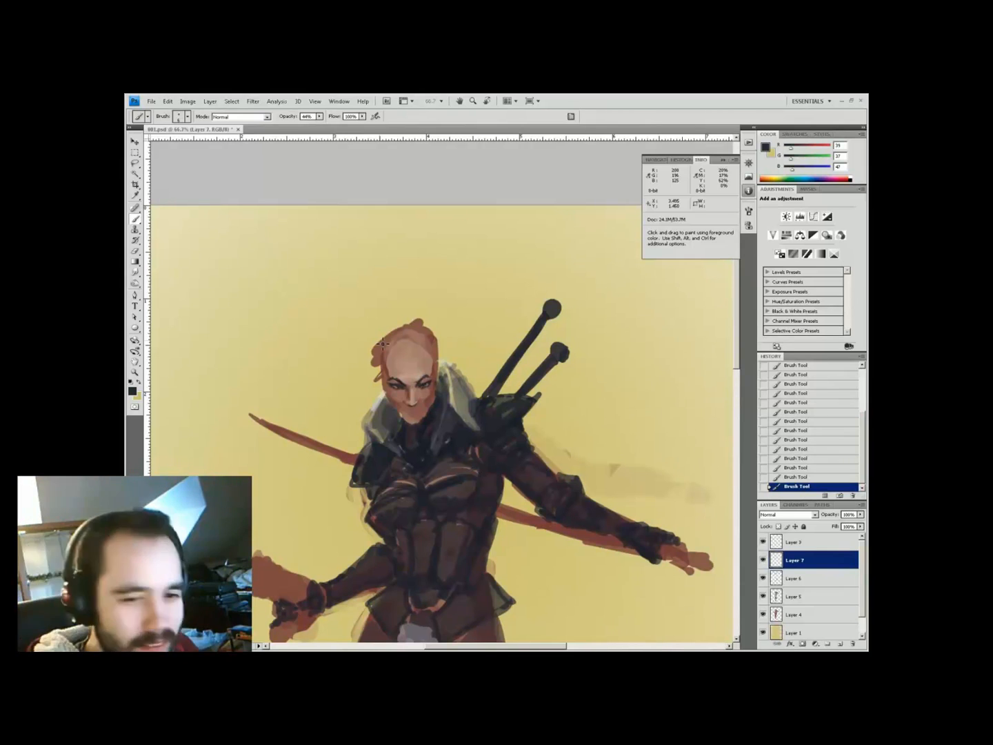
pyautogui.press('6')
pyautogui.press('6')
pyautogui.keyDown('alt'); pyautogui.click(422, 360); pyautogui.keyUp('alt')
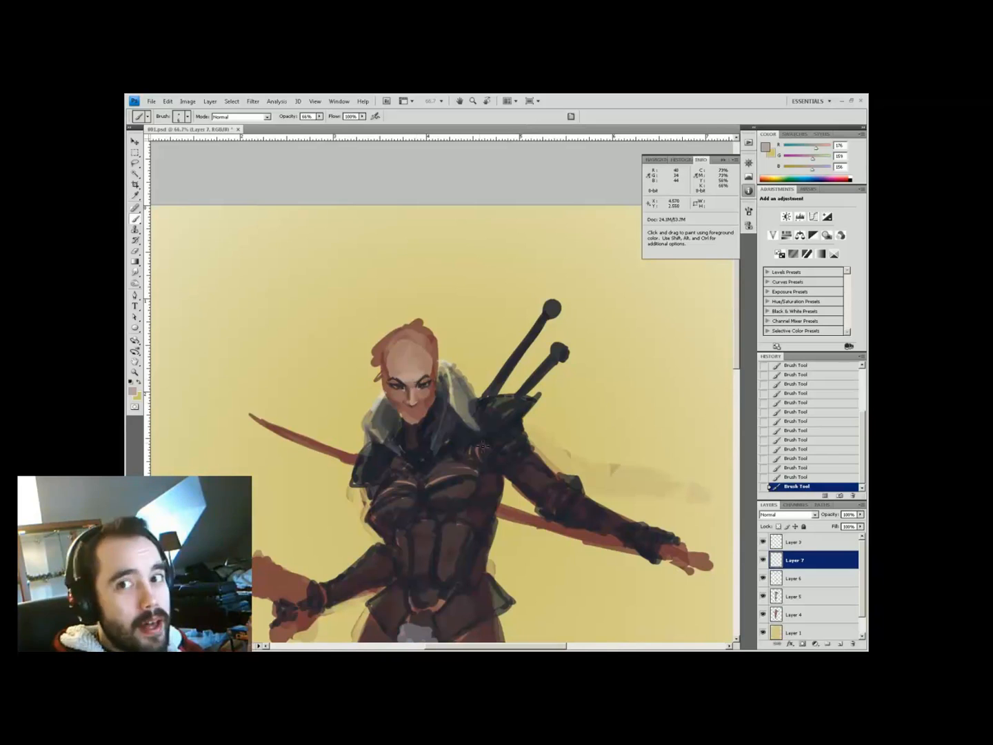
# Brighten the nose with a pale skin stroke at 50% opacity, then sample darker skin and red tones
pyautogui.press('5')
pyautogui.press('0')
pyautogui.keyDown('alt'); pyautogui.click(419, 360); pyautogui.keyUp('alt')
pyautogui.moveTo(414, 388); pyautogui.dragTo(416, 407)
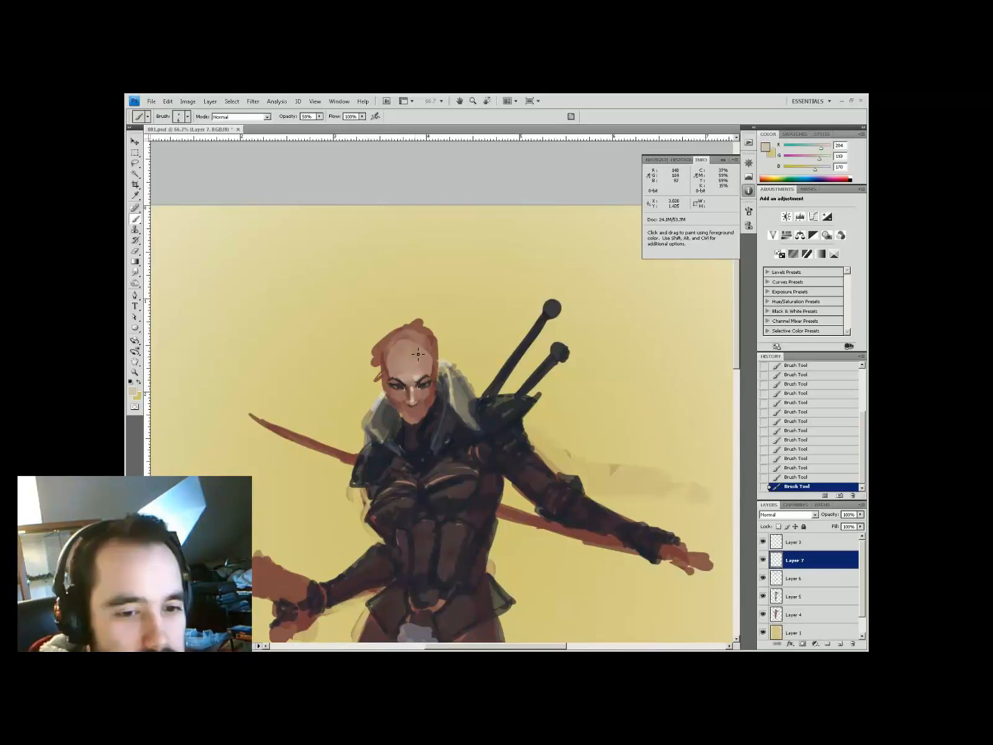
pyautogui.keyDown('alt'); pyautogui.click(426, 395); pyautogui.keyUp('alt')
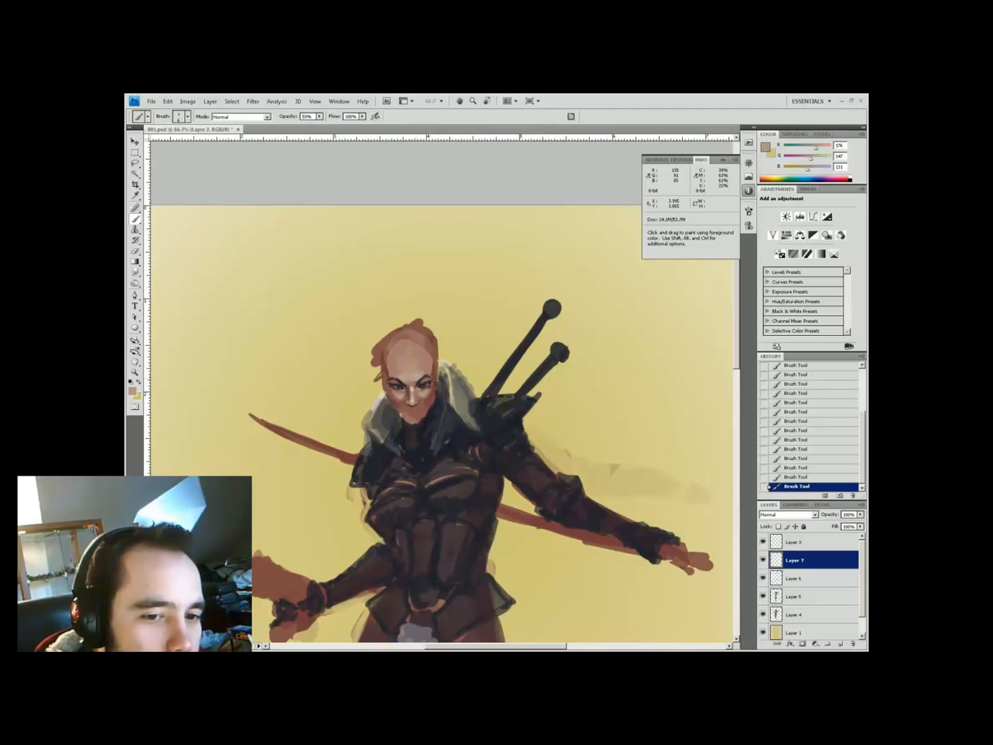
pyautogui.keyDown('alt'); pyautogui.click(428, 359); pyautogui.keyUp('alt')
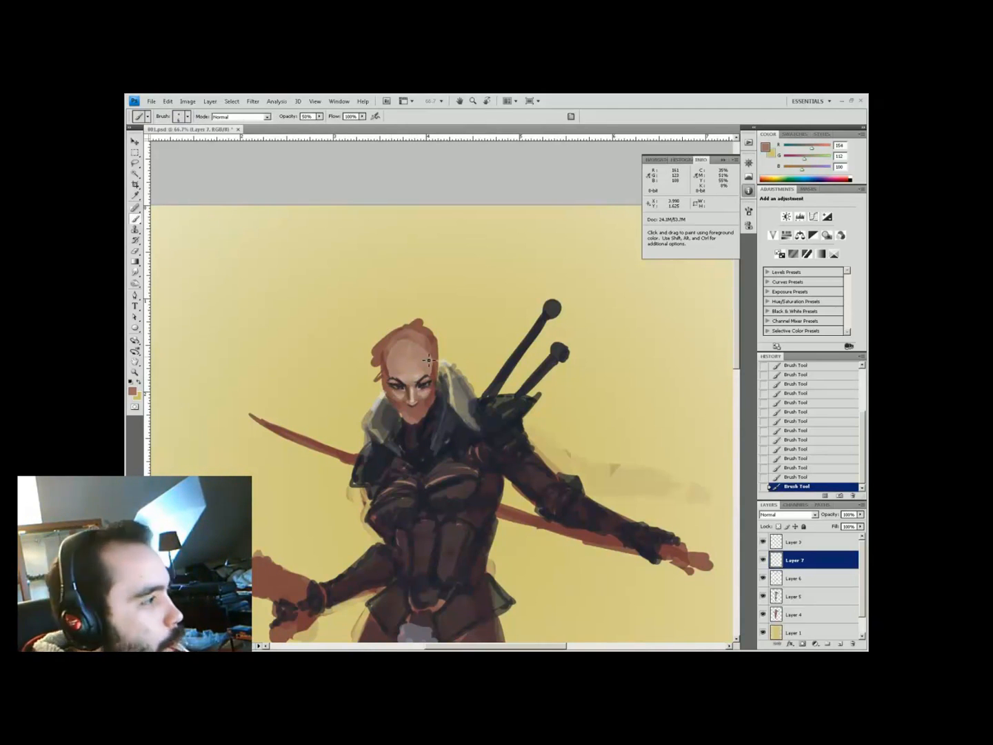
pyautogui.keyDown('alt'); pyautogui.click(429, 371); pyautogui.keyUp('alt')
pyautogui.keyDown('alt'); pyautogui.click(418, 388); pyautogui.keyUp('alt')
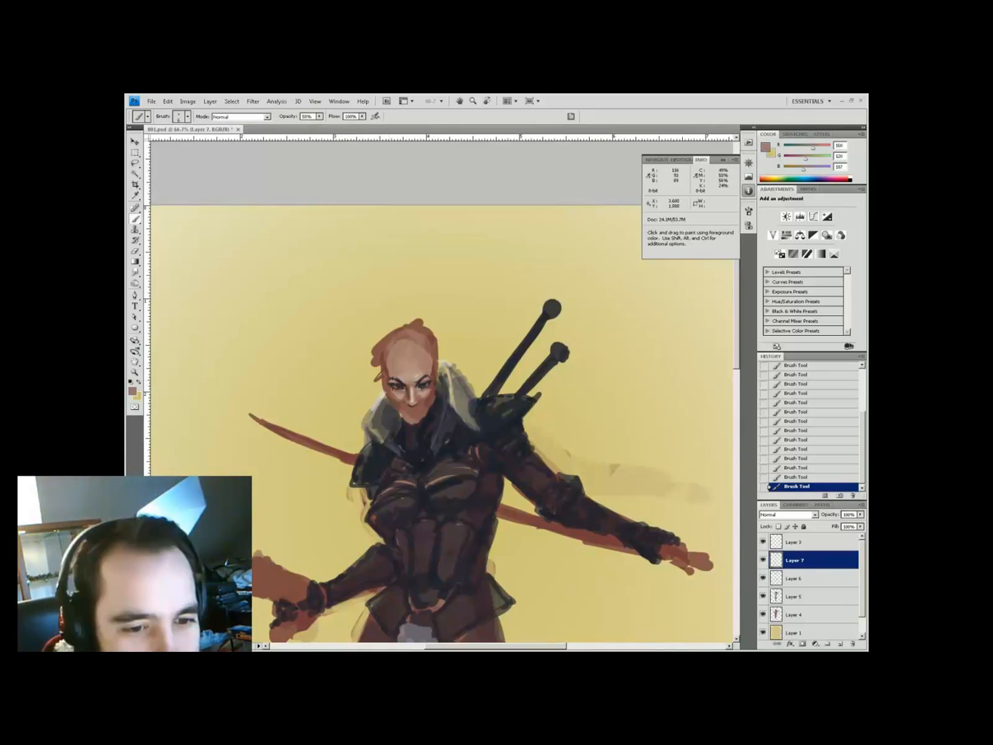
pyautogui.keyDown('alt'); pyautogui.click(381, 411); pyautogui.keyUp('alt')
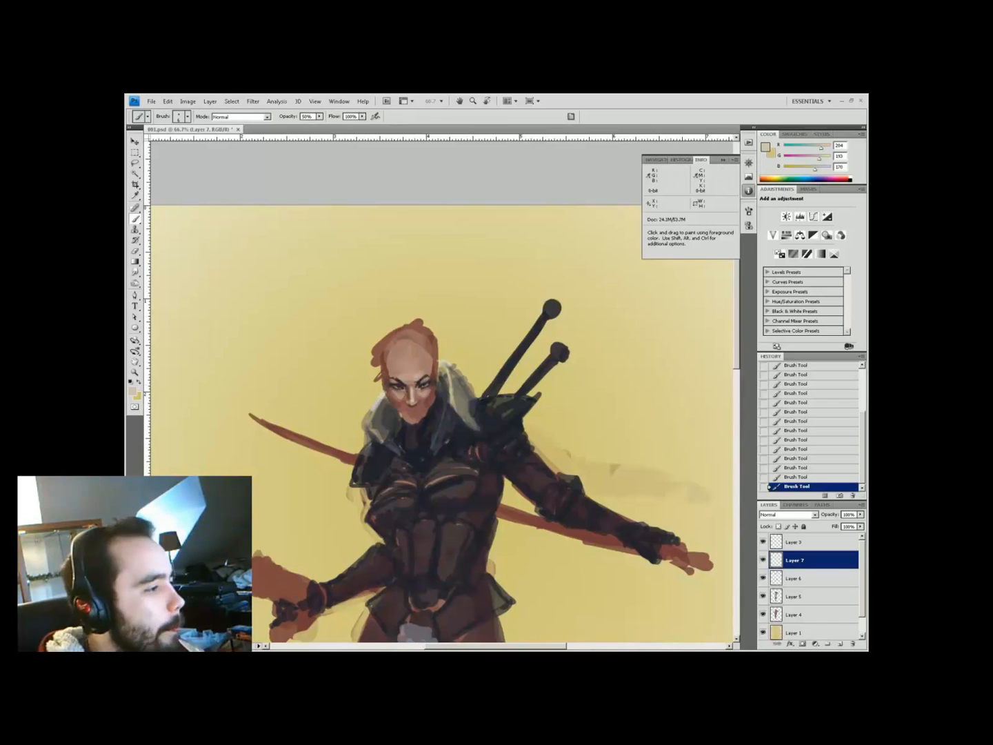
pyautogui.keyDown('alt'); pyautogui.click(428, 389); pyautogui.keyUp('alt')
pyautogui.keyDown('alt'); pyautogui.click(432, 344); pyautogui.keyUp('alt')
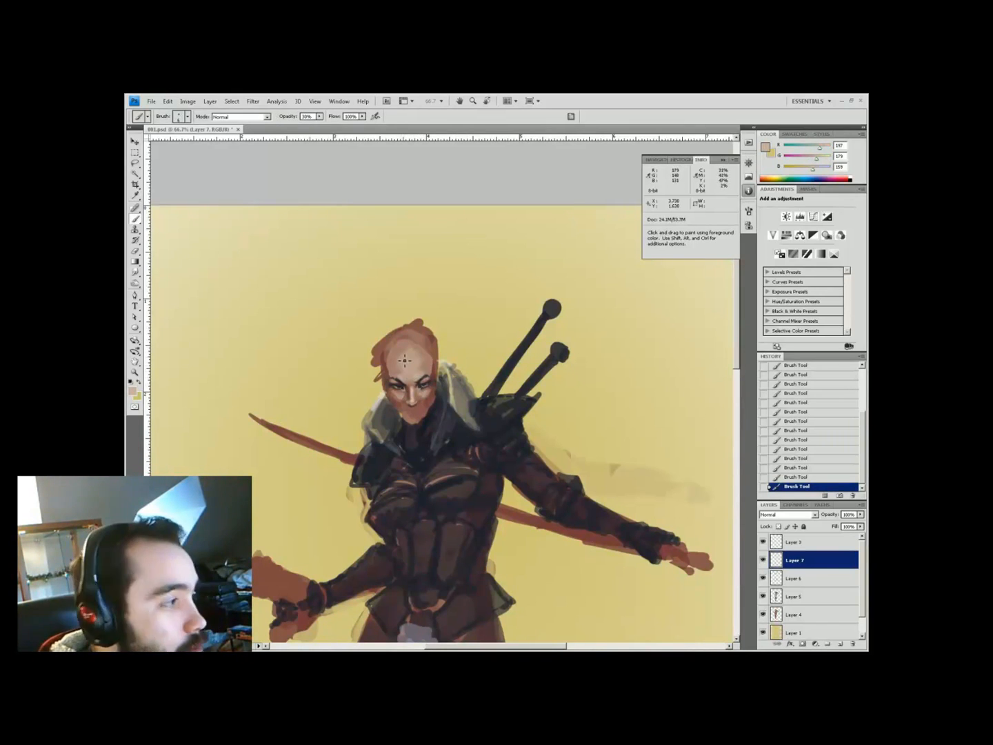
# Rework the face with light skin, pale cyan and dark brown tones at 20–50% opacity
pyautogui.press('2')
pyautogui.keyDown('alt'); pyautogui.click(417, 358); pyautogui.keyUp('alt')
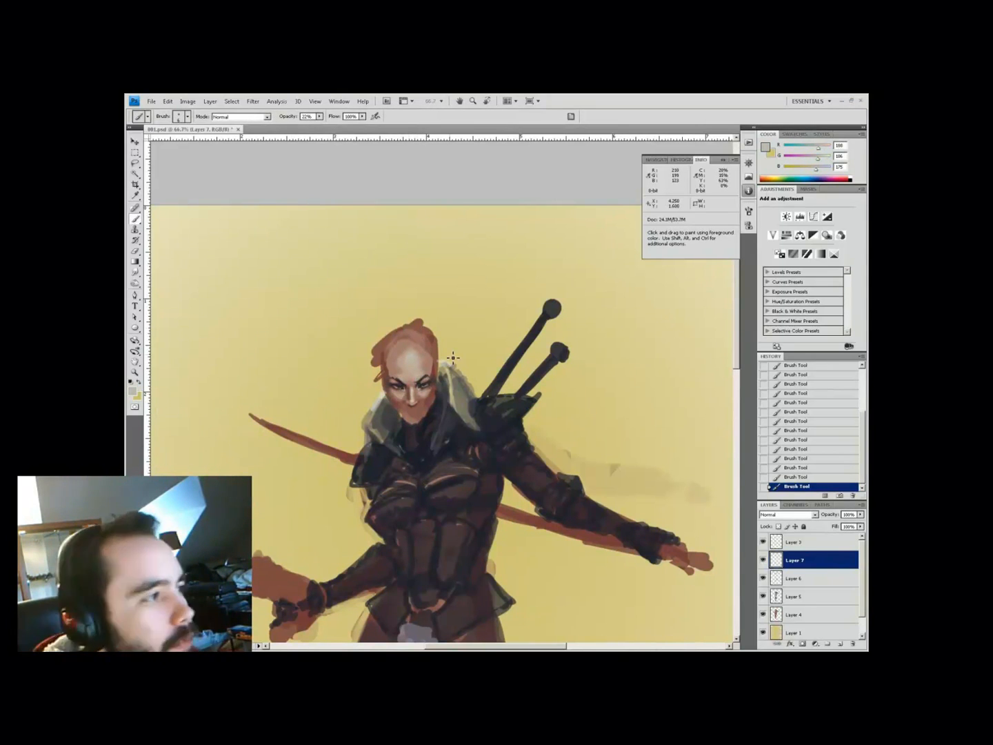
pyautogui.click(387, 410)
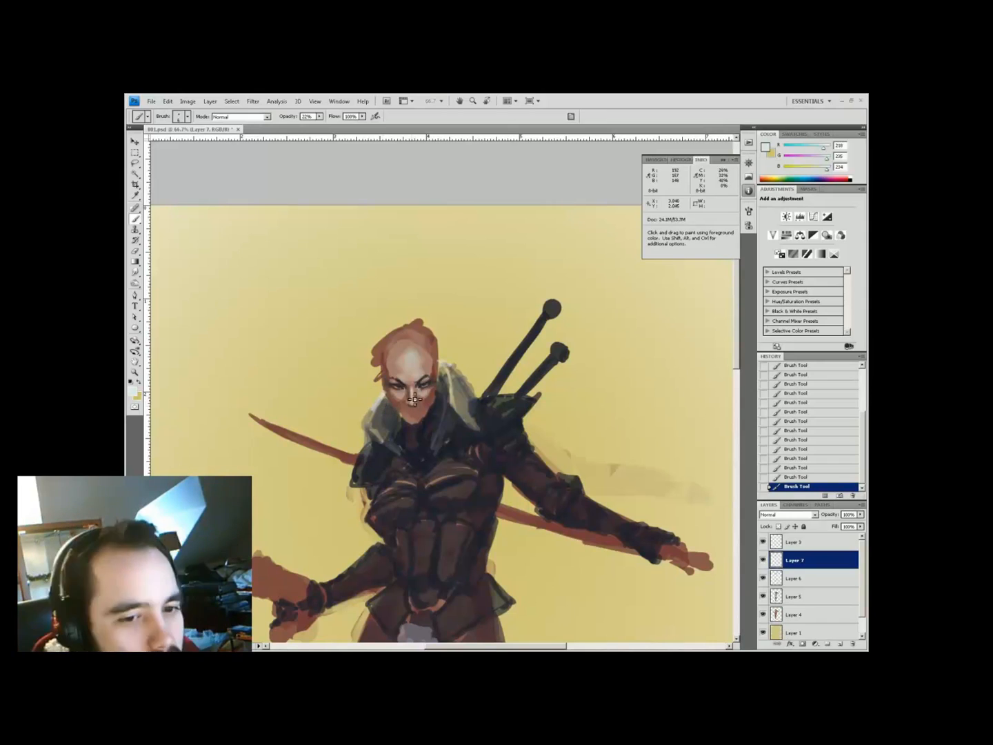
pyautogui.keyDown('alt'); pyautogui.click(413, 357); pyautogui.keyUp('alt')
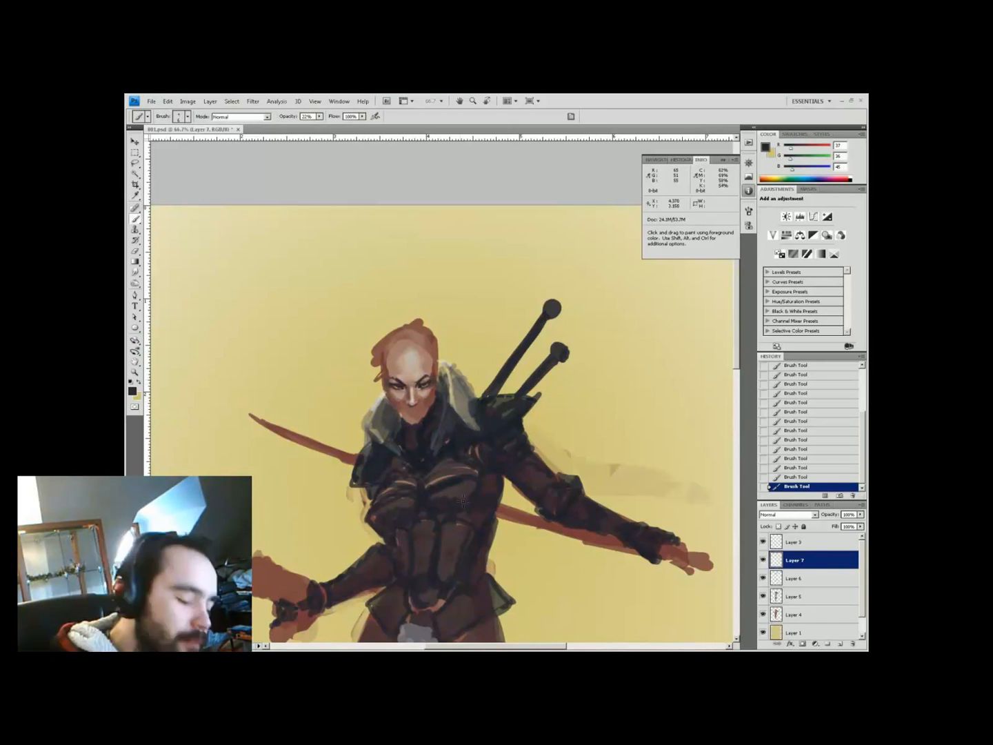
pyautogui.keyDown('alt'); pyautogui.click(394, 364); pyautogui.keyUp('alt')
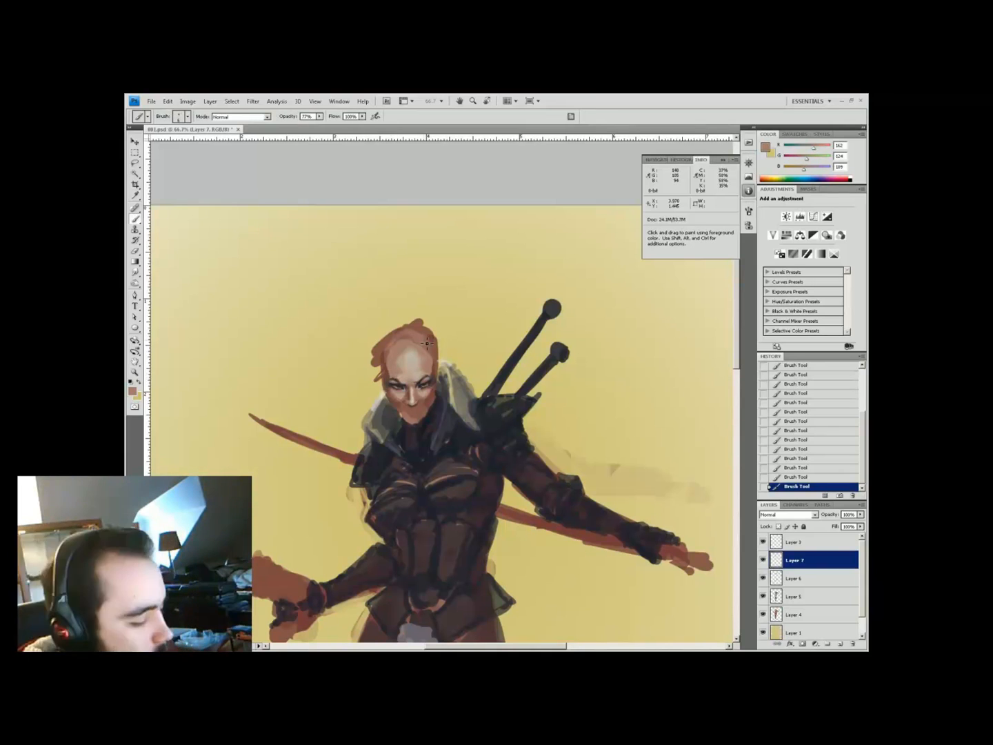
pyautogui.keyDown('alt'); pyautogui.click(419, 388); pyautogui.keyUp('alt')
pyautogui.press('5')
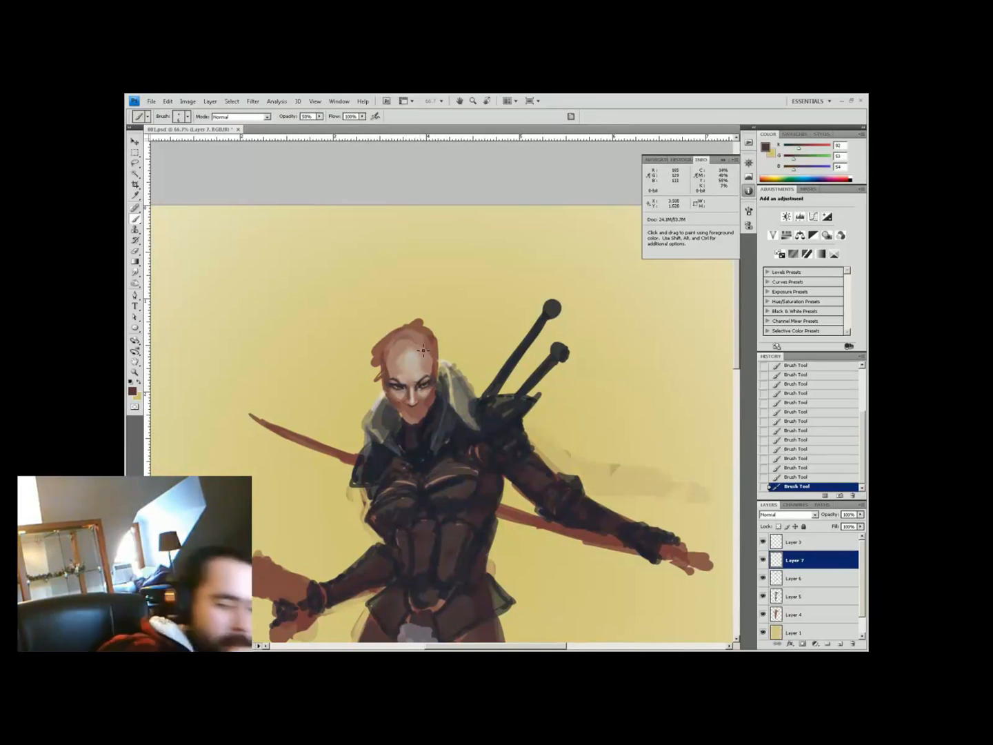
pyautogui.keyDown('alt'); pyautogui.click(424, 348); pyautogui.keyUp('alt')
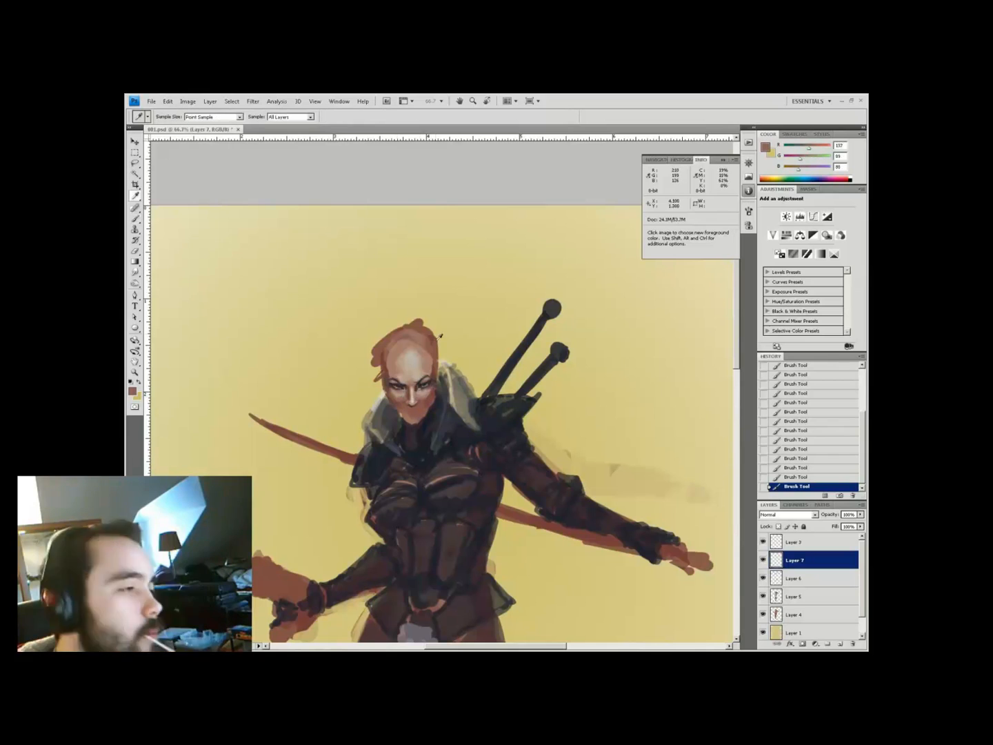
pyautogui.keyDown('alt'); pyautogui.click(417, 400); pyautogui.keyUp('alt')
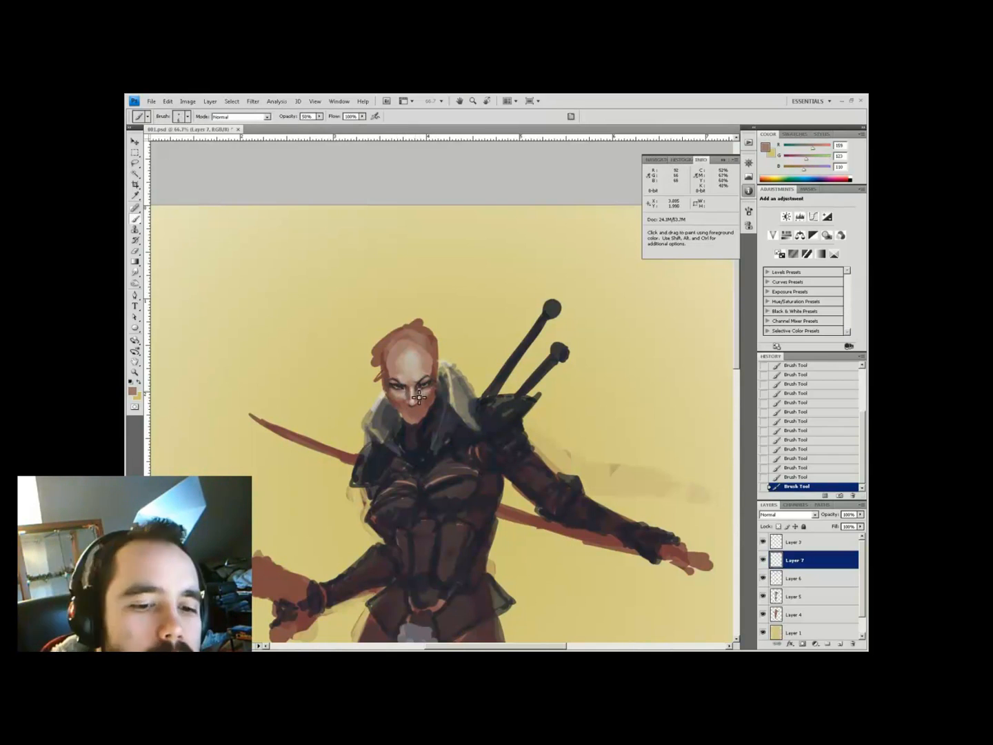
pyautogui.keyDown('alt'); pyautogui.click(421, 400); pyautogui.keyUp('alt')
pyautogui.keyDown('alt'); pyautogui.click(434, 386); pyautogui.keyUp('alt')
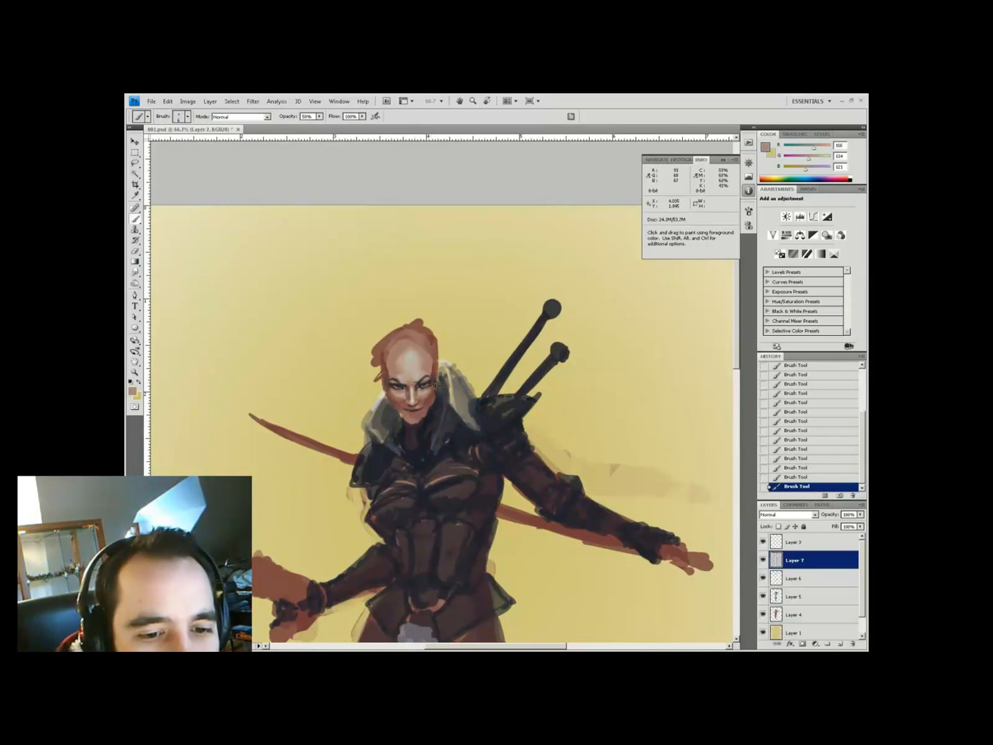
pyautogui.keyDown('alt'); pyautogui.click(418, 416); pyautogui.keyUp('alt')
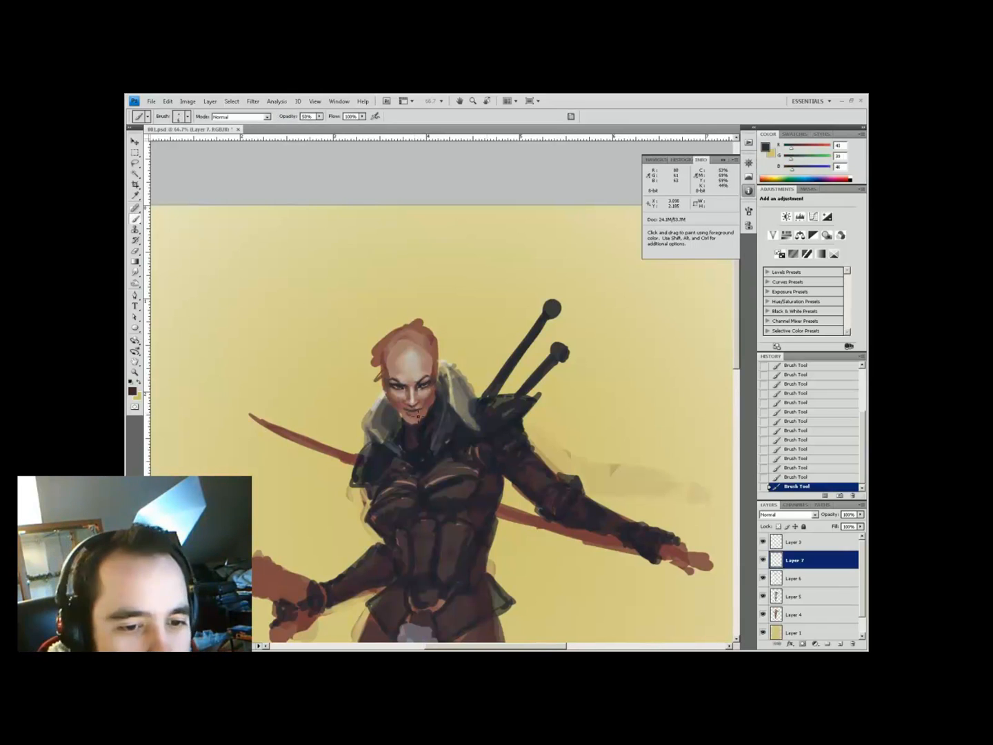
# Shade the chin with mauve, pale highlight and dark collar tones at 30–80% opacity
pyautogui.press('5')
pyautogui.press('5')
pyautogui.keyDown('alt'); pyautogui.click(412, 364); pyautogui.keyUp('alt')
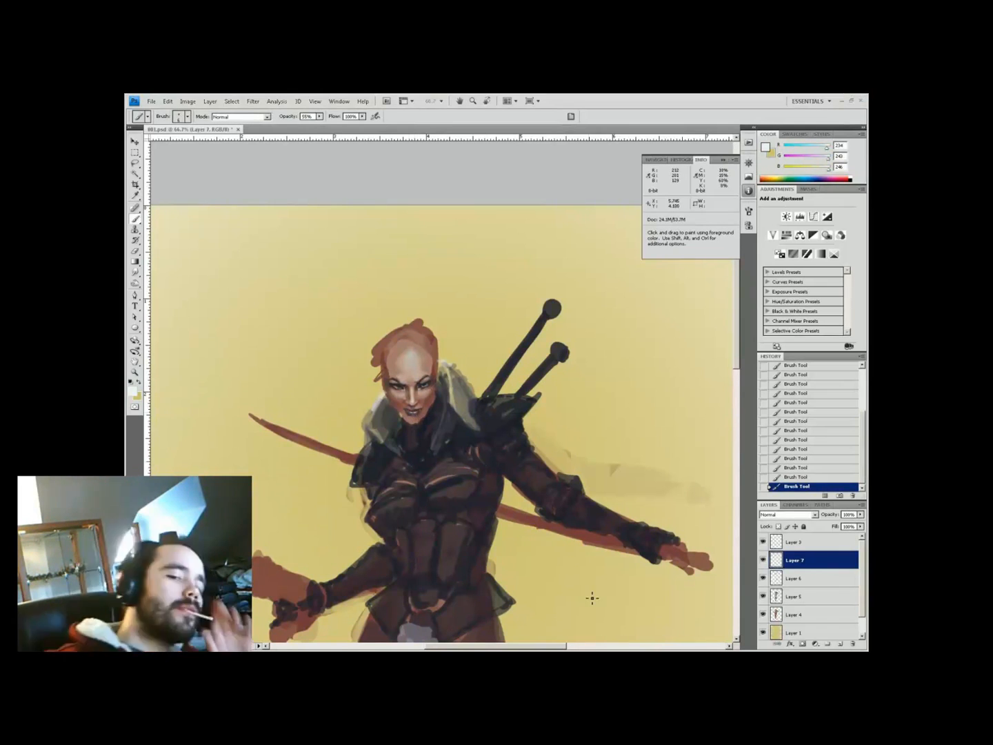
pyautogui.keyDown('alt'); pyautogui.click(416, 418); pyautogui.keyUp('alt')
pyautogui.keyDown('alt'); pyautogui.click(411, 414); pyautogui.keyUp('alt')
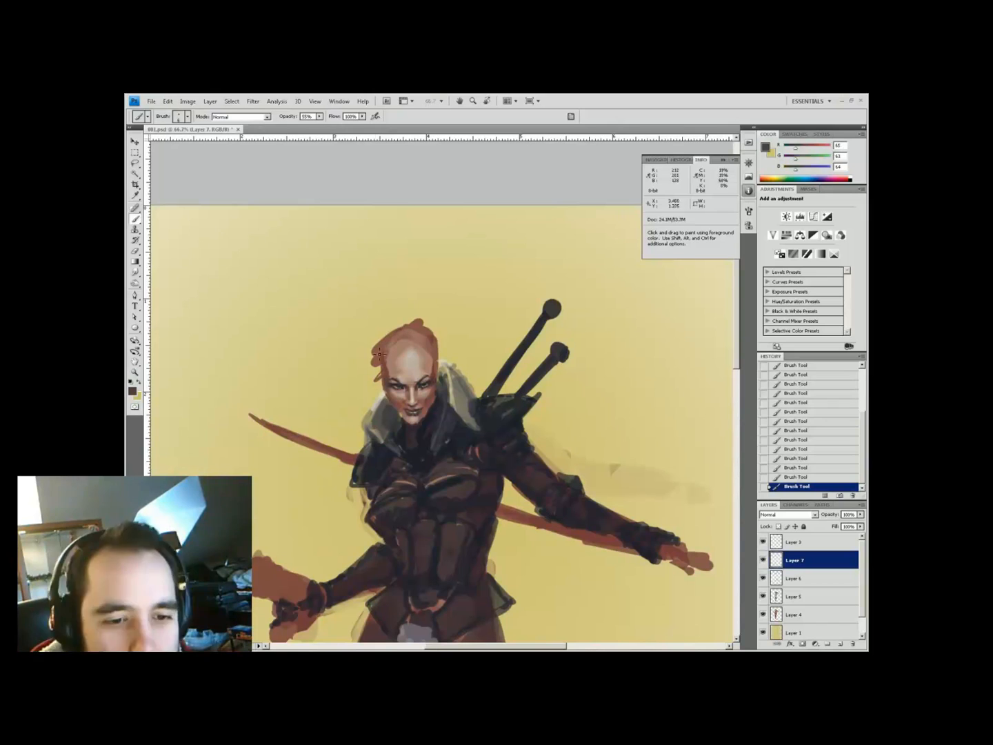
pyautogui.press('3')
pyautogui.keyDown('alt'); pyautogui.click(405, 419); pyautogui.keyUp('alt')
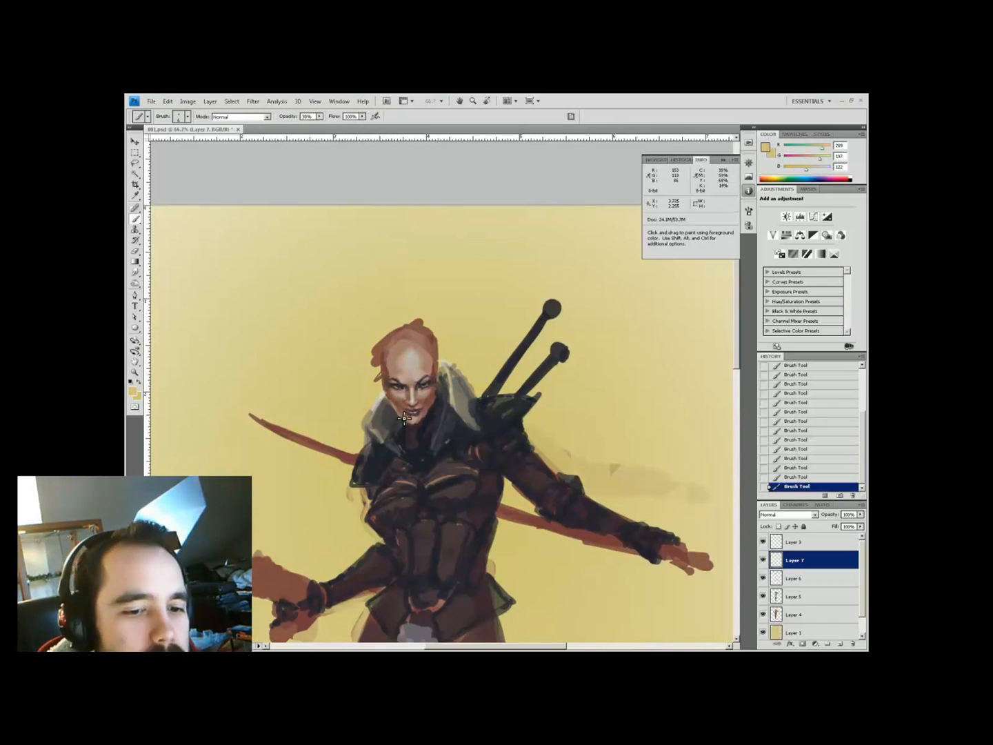
pyautogui.keyDown('alt'); pyautogui.click(423, 415); pyautogui.keyUp('alt')
pyautogui.press('4')
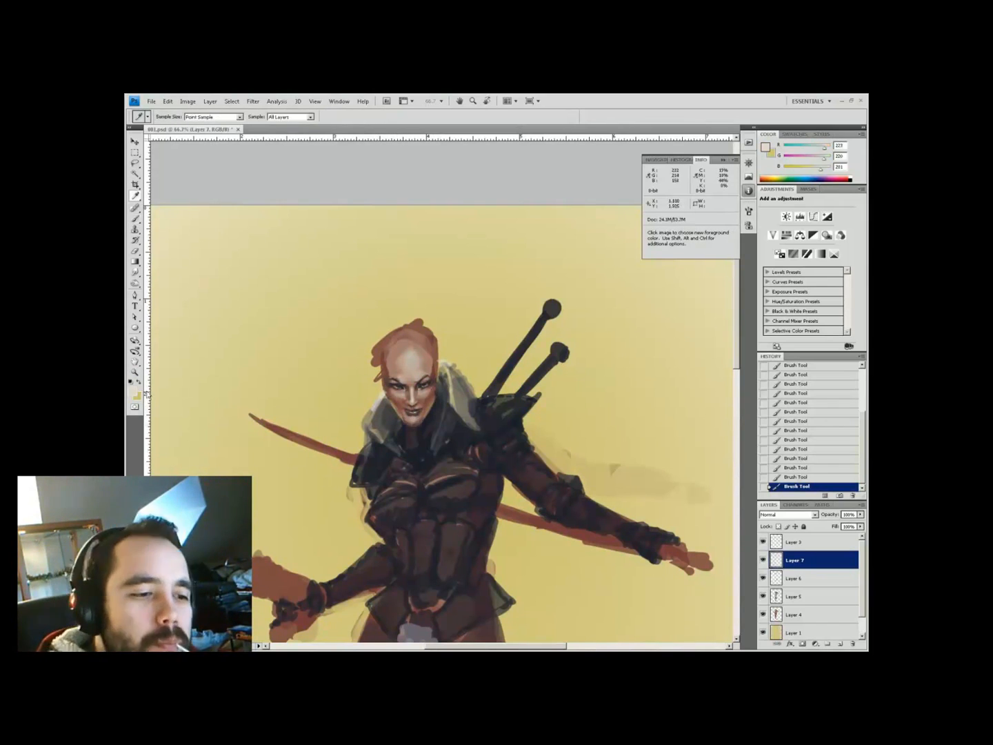
pyautogui.keyDown('alt'); pyautogui.click(419, 428); pyautogui.keyUp('alt')
pyautogui.press('8')
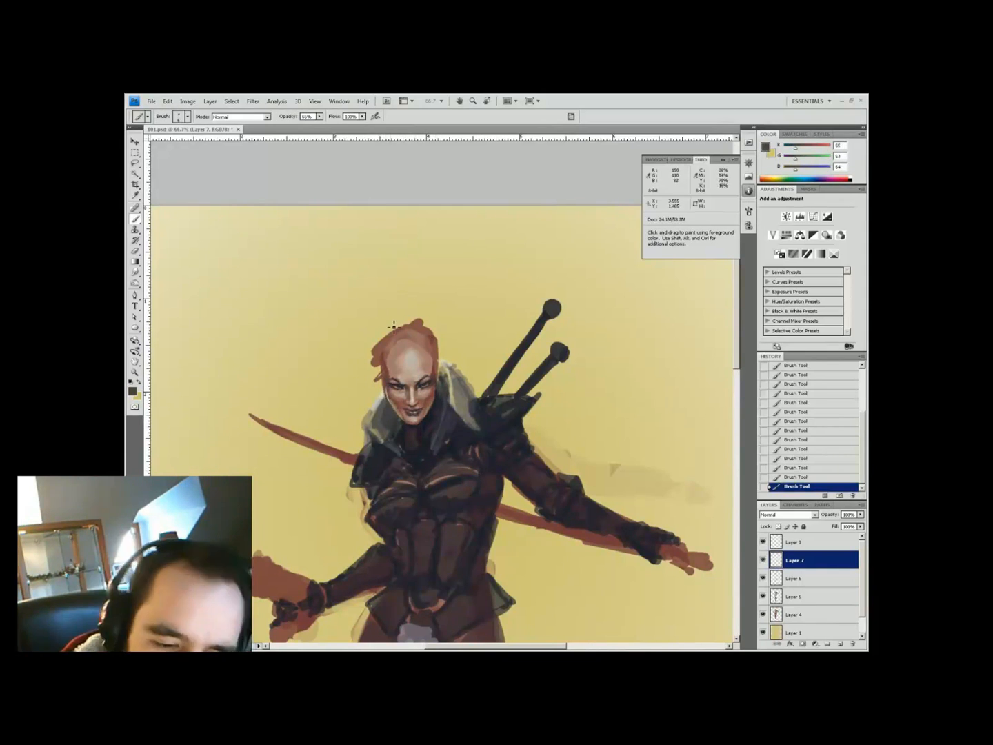
pyautogui.keyDown('alt'); pyautogui.click(419, 377); pyautogui.keyUp('alt')
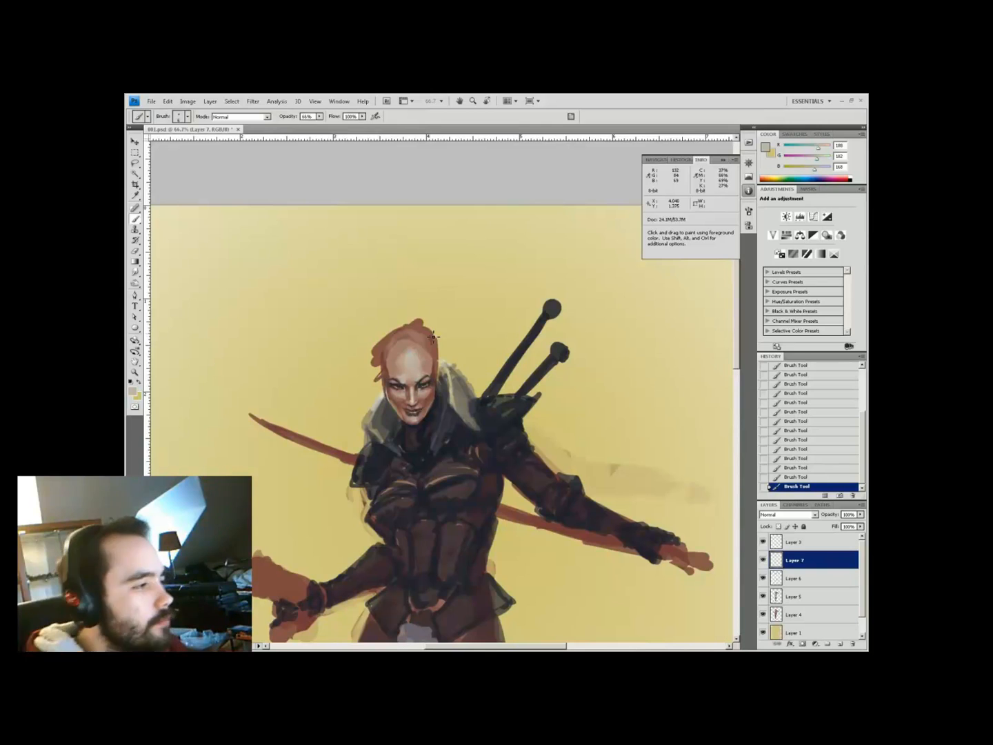
pyautogui.scroll(1, 453, 385)
pyautogui.keyDown('alt'); pyautogui.click(407, 362); pyautogui.keyUp('alt')
# Add a new Overlay-mode layer and paint a teal tint over the face
pyautogui.hotkey('ctrl', 'shift', 'alt', 'n')
pyautogui.click(789, 515)
pyautogui.click(786, 425)
pyautogui.keyDown('alt'); pyautogui.click(314, 437); pyautogui.keyUp('alt')
pyautogui.click(133, 391)
pyautogui.click(294, 469)
pyautogui.click(390, 408)
pyautogui.moveTo(396, 392)
pyautogui.mouseDown()
pyautogui.moveTo(405, 427)
pyautogui.moveTo(421, 396)
pyautogui.mouseUp()
# Shift the teal tint's hue and lightness with Hue/Saturation
pyautogui.hotkey('ctrl', 'u')
pyautogui.moveTo(624, 486); pyautogui.dragTo(638, 487)
pyautogui.moveTo(624, 432); pyautogui.dragTo(636, 433)
pyautogui.click(717, 387)
# Zoom out to view the whole figure and save the painting
pyautogui.hotkey('ctrl', '-')
pyautogui.hotkey('ctrl', '-')
pyautogui.press('z')
pyautogui.click(438, 336)
pyautogui.click(438, 336)
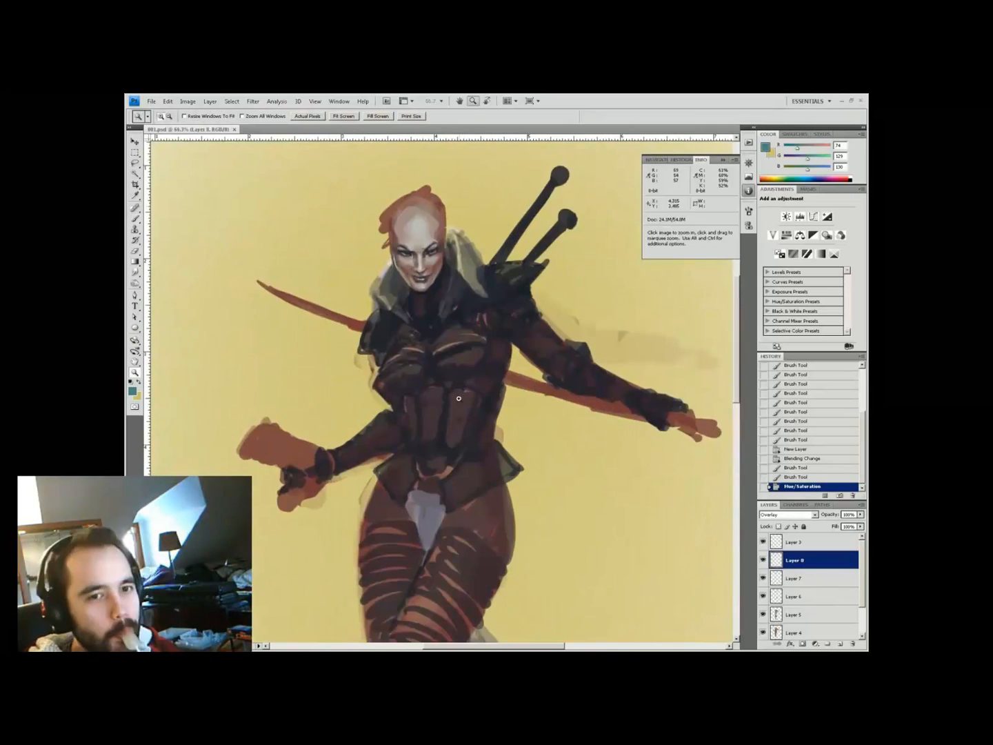
pyautogui.hotkey('ctrl', '-')
pyautogui.hotkey('ctrl', '-')
pyautogui.hotkey('ctrl', 's')
# Merge visible layers, lasso the head and copy it onto its own layer
pyautogui.hotkey('ctrl', '+')
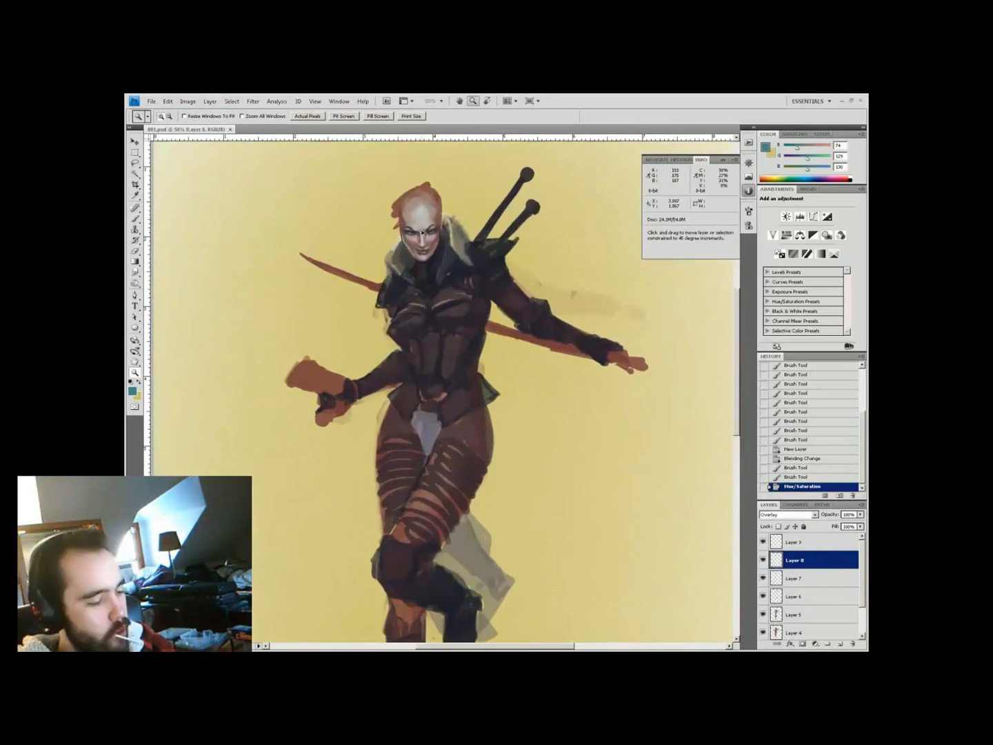
pyautogui.hotkey('ctrl', 'shift', 'e')
pyautogui.press('l')
pyautogui.hotkey('ctrl', '+')
pyautogui.moveTo(394, 307); pyautogui.dragTo(428, 414)
pyautogui.hotkey('ctrl', 'j')
# Resize the copied head with Free Transform and nudge it into place
pyautogui.hotkey('ctrl', '-')
pyautogui.hotkey('ctrl', '-')
pyautogui.hotkey('ctrl', '-')
pyautogui.hotkey('ctrl', 't')
pyautogui.press('Up')
pyautogui.press('Return')
pyautogui.press('v')
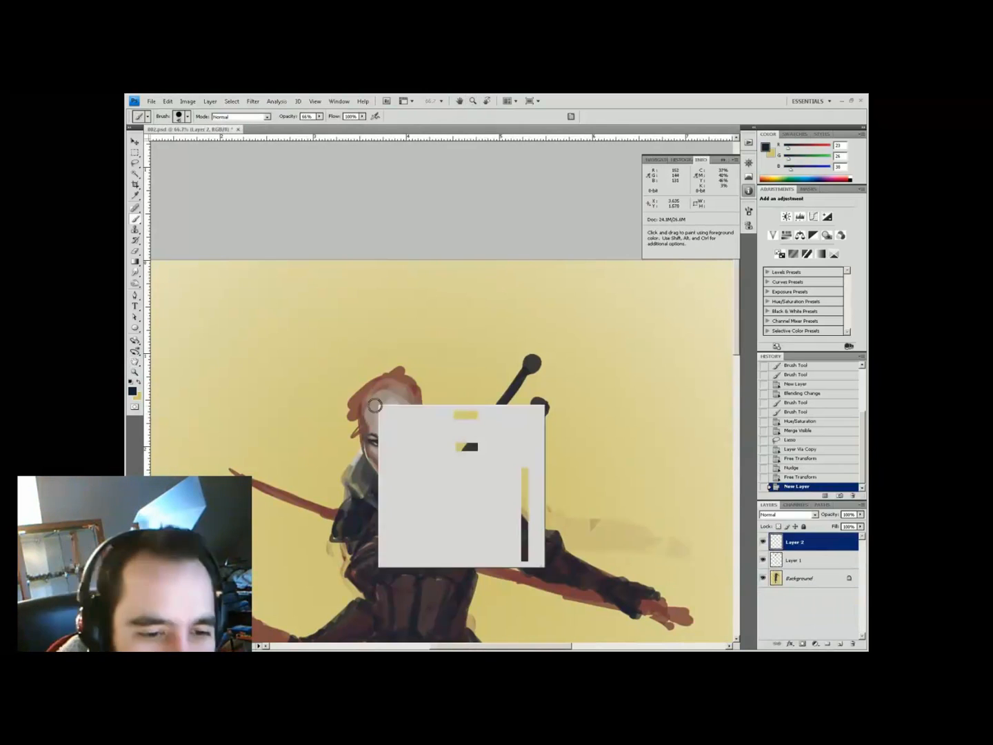
# Paint a dark fringe band across the forehead at 33% brush opacity
pyautogui.moveTo(389, 435)
pyautogui.mouseDown()
pyautogui.moveTo(413, 417)
pyautogui.moveTo(422, 425)
pyautogui.moveTo(359, 418)
pyautogui.moveTo(401, 422)
pyautogui.moveTo(426, 407)
pyautogui.mouseUp()
pyautogui.press('3')
pyautogui.press('3')
pyautogui.moveTo(362, 413); pyautogui.dragTo(422, 420)
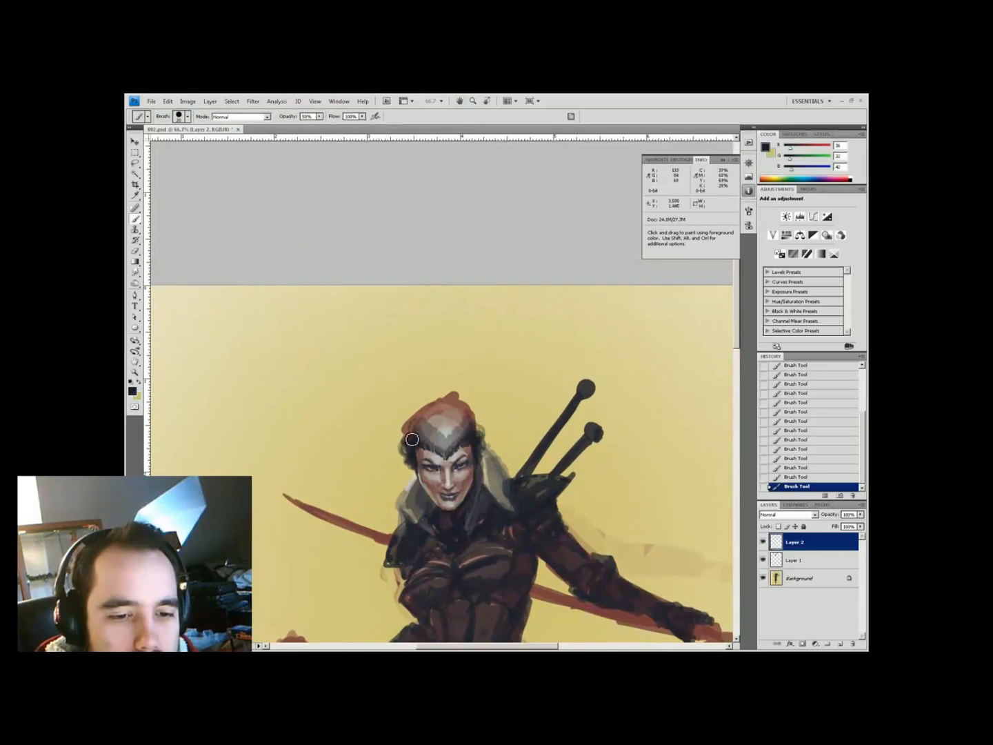
pyautogui.moveTo(421, 433); pyautogui.dragTo(461, 425)
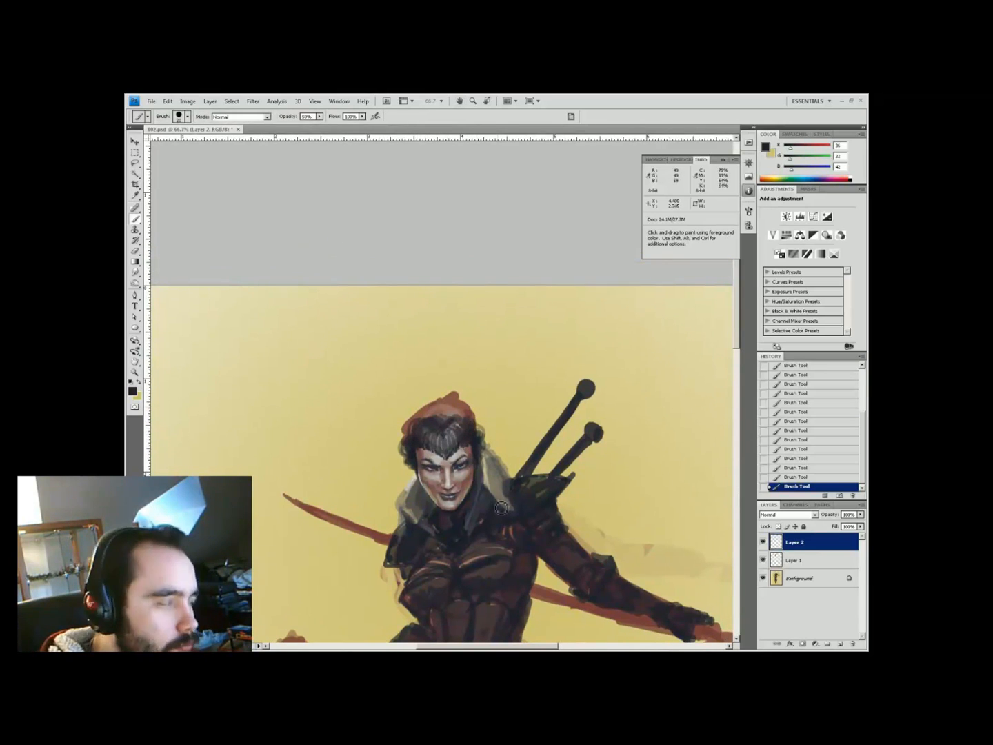
pyautogui.click(455, 424)
pyautogui.press('Return')
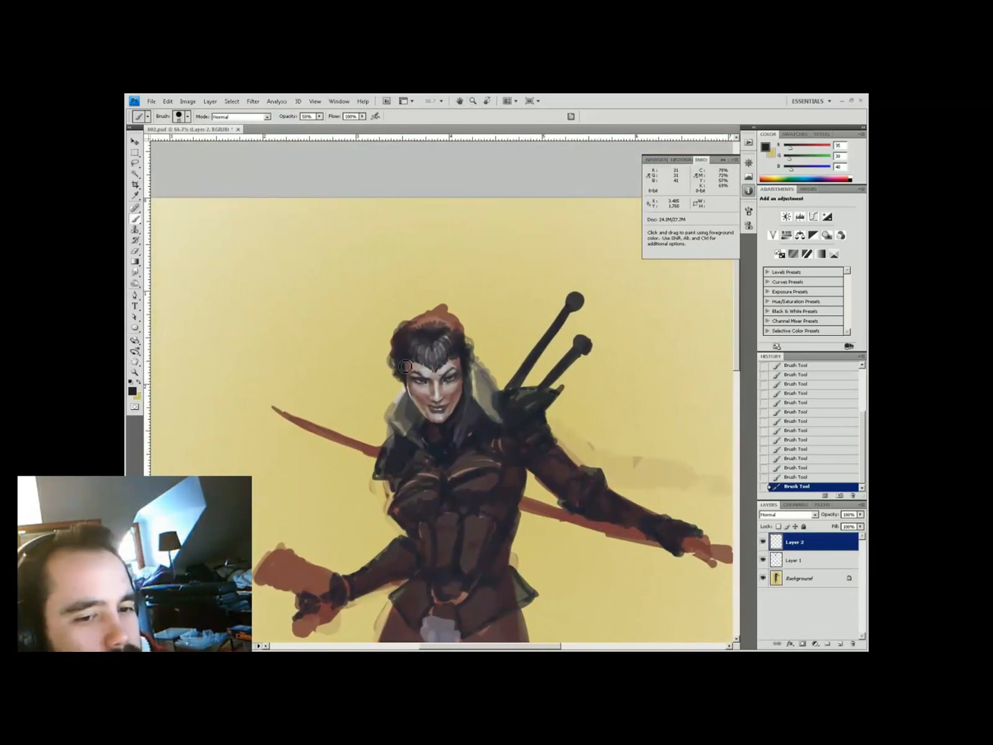
# Darken the rest of the hair with near-black and paint two round buns on top
pyautogui.moveTo(407, 365)
pyautogui.mouseDown()
pyautogui.moveTo(389, 407)
pyautogui.moveTo(418, 414)
pyautogui.mouseUp()
pyautogui.keyDown('alt'); pyautogui.click(397, 386); pyautogui.keyUp('alt')
pyautogui.moveTo(414, 338)
pyautogui.mouseDown()
pyautogui.moveTo(442, 321)
pyautogui.moveTo(438, 330)
pyautogui.moveTo(397, 319)
pyautogui.mouseUp()
pyautogui.moveTo(469, 332); pyautogui.dragTo(462, 310)
pyautogui.moveTo(400, 337)
pyautogui.mouseDown()
pyautogui.moveTo(458, 312)
pyautogui.moveTo(445, 313)
pyautogui.mouseUp()
pyautogui.keyDown('alt'); pyautogui.click(424, 288); pyautogui.keyUp('alt')
# Repaint the left hair edge lighter, then pick dark tones with a 5 px brush at 55%
pyautogui.keyDown('alt'); pyautogui.click(399, 332); pyautogui.keyUp('alt')
pyautogui.moveTo(389, 348)
pyautogui.mouseDown()
pyautogui.moveTo(379, 389)
pyautogui.moveTo(395, 433)
pyautogui.mouseUp()
pyautogui.press('5')
pyautogui.press('5')
pyautogui.keyDown('alt'); pyautogui.click(365, 373); pyautogui.keyUp('alt')
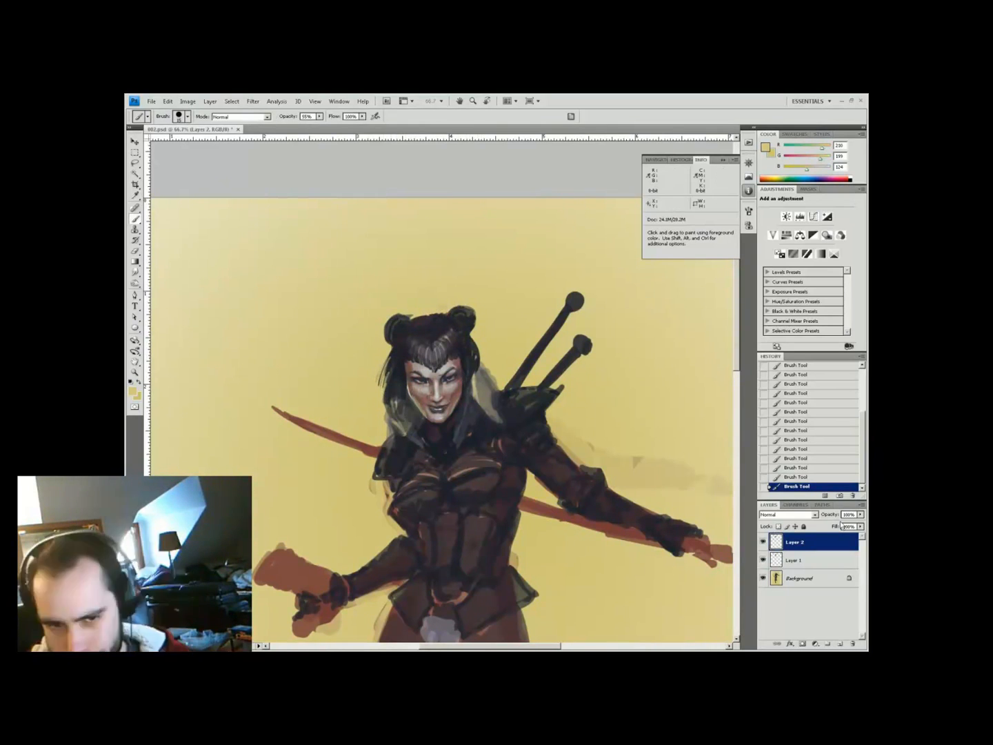
pyautogui.keyDown('ctrl'); pyautogui.click(470, 293); pyautogui.keyUp('ctrl')
pyautogui.keyDown('alt'); pyautogui.click(414, 428); pyautogui.keyUp('alt')
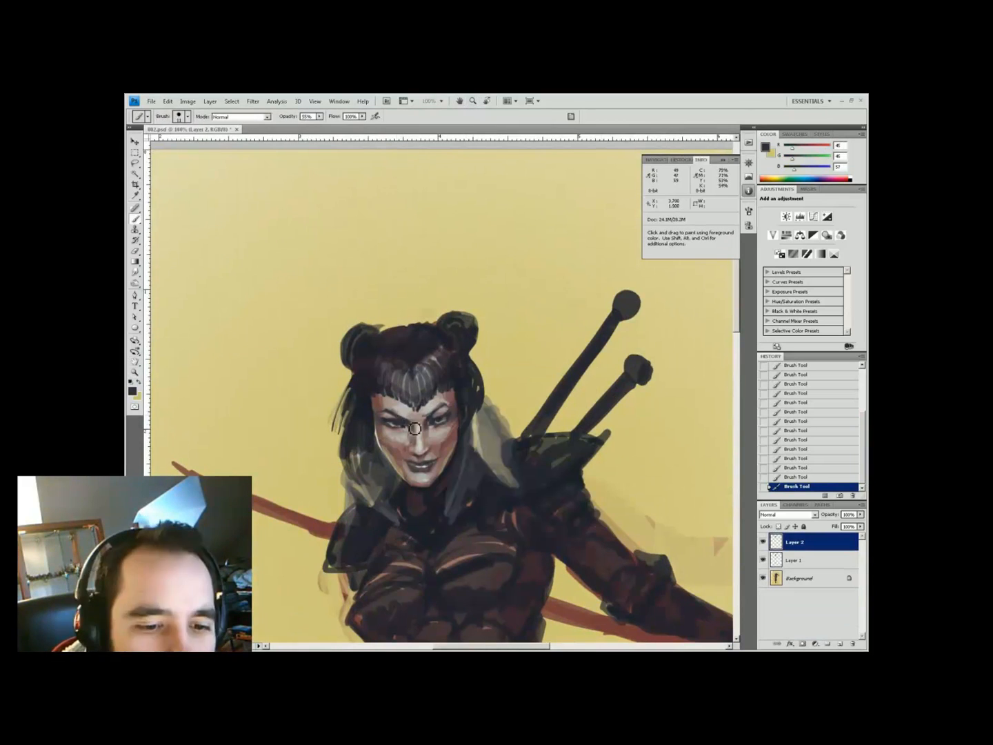
pyautogui.keyDown('alt'); pyautogui.click(395, 420); pyautogui.keyUp('alt')
pyautogui.press('[')
pyautogui.press('[')
pyautogui.press('[')
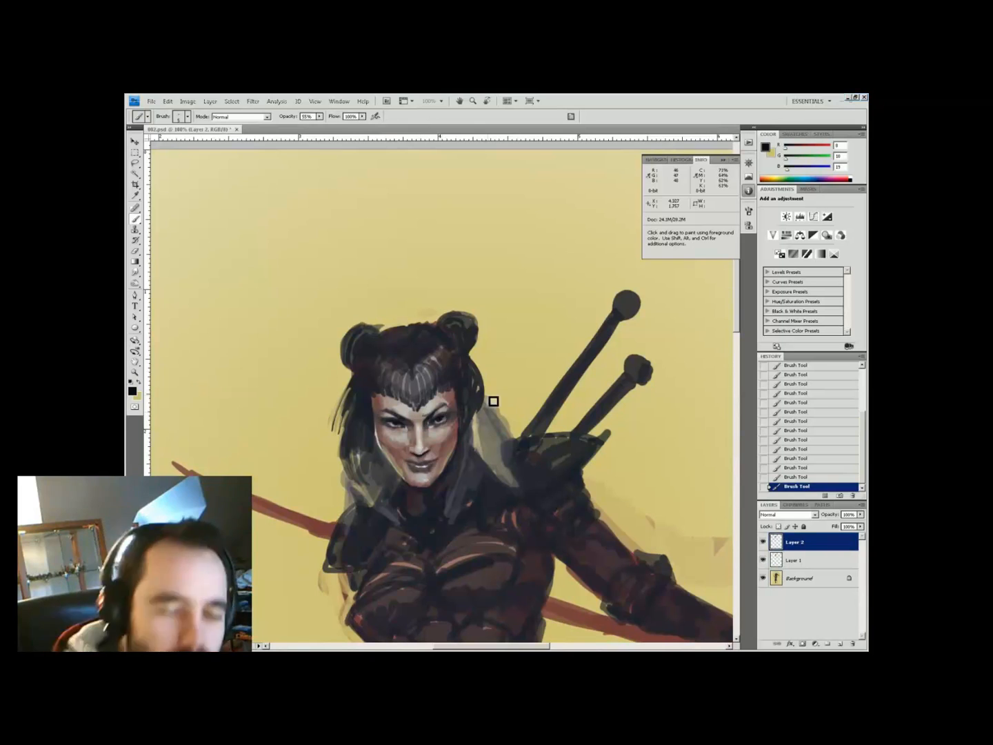
# Choose a near-white highlight and sample hair and skin tones at 44–80% opacity
pyautogui.click(133, 390)
pyautogui.click(170, 413)
pyautogui.click(377, 406)
pyautogui.press('4')
pyautogui.press('4')
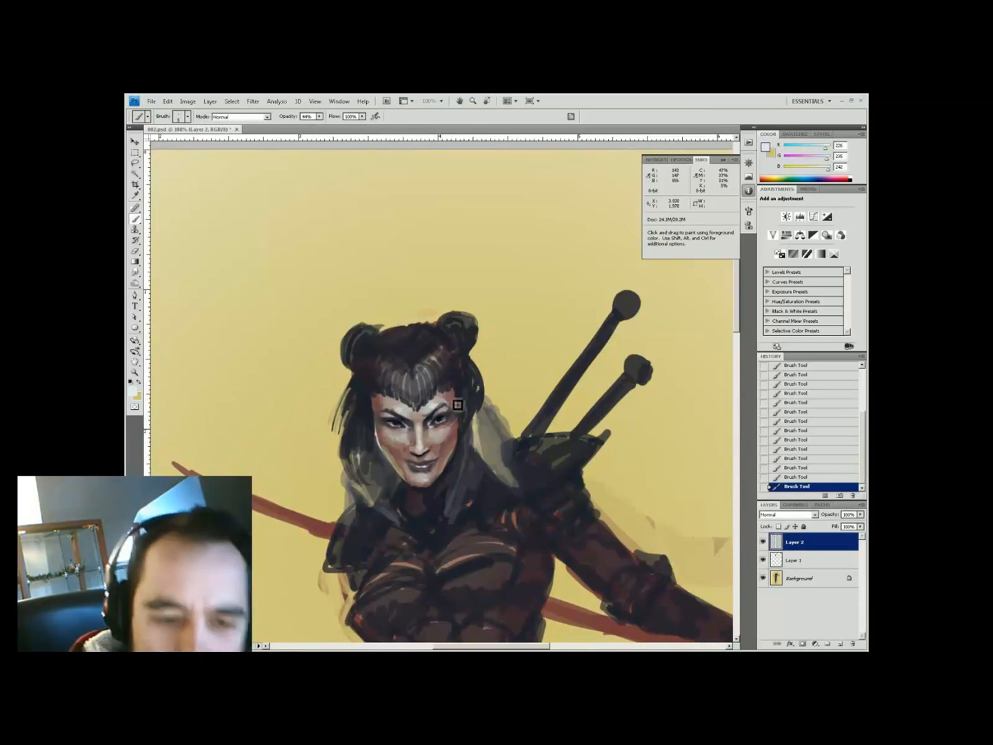
pyautogui.keyDown('alt'); pyautogui.click(446, 380); pyautogui.keyUp('alt')
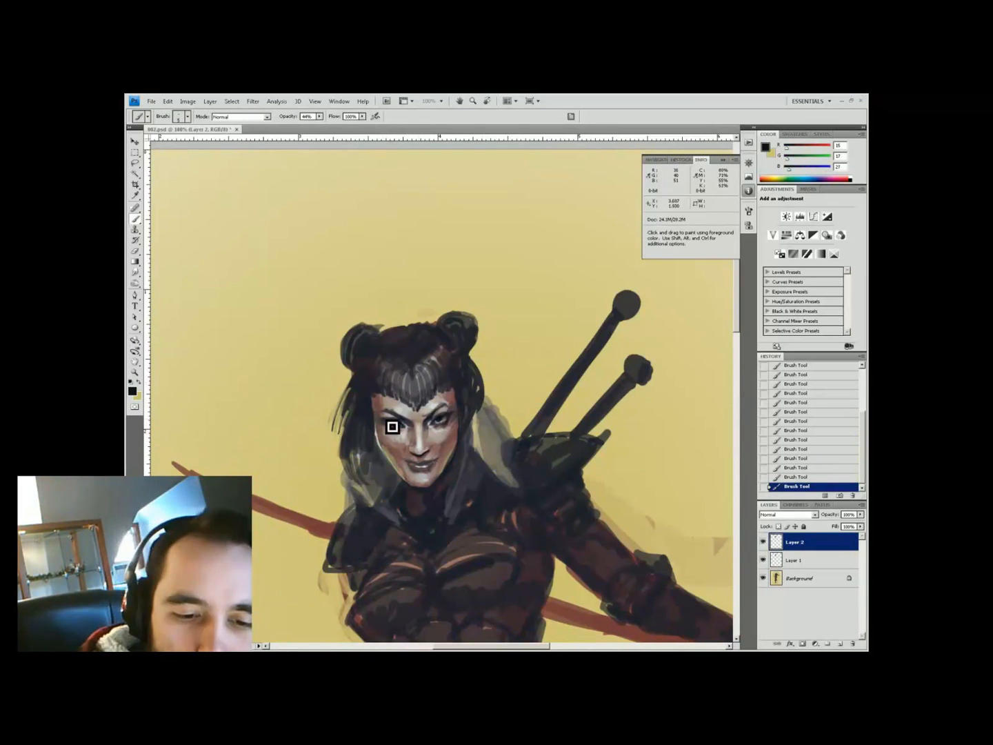
pyautogui.keyDown('alt'); pyautogui.click(425, 464); pyautogui.keyUp('alt')
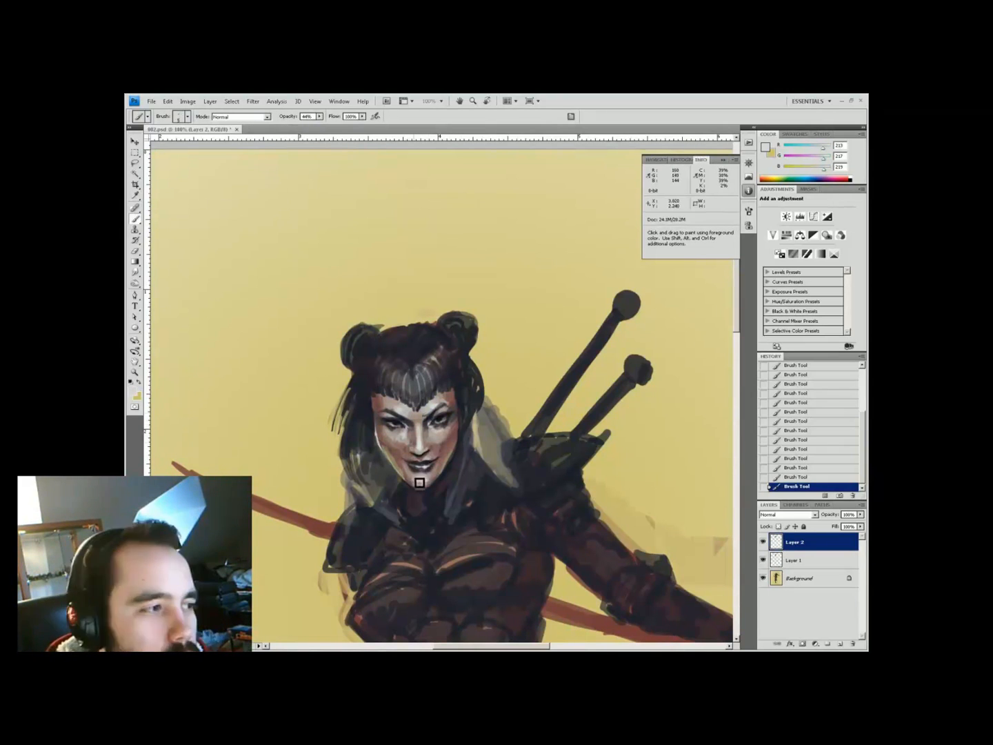
pyautogui.keyDown('alt'); pyautogui.click(449, 473); pyautogui.keyUp('alt')
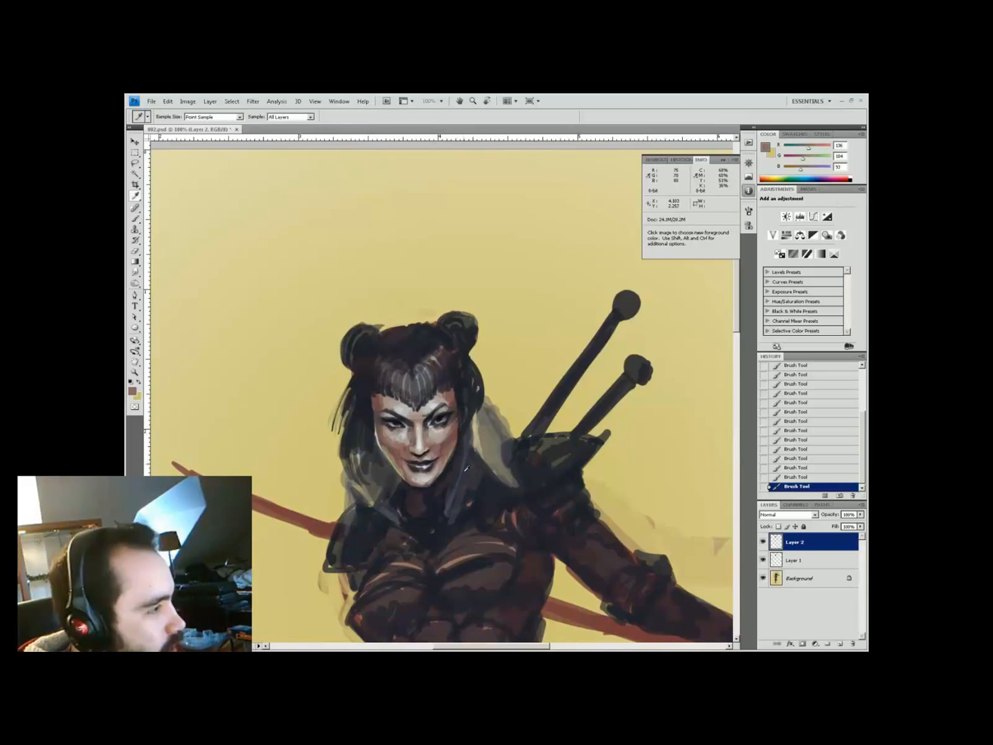
pyautogui.keyDown('alt'); pyautogui.click(403, 475); pyautogui.keyUp('alt')
pyautogui.hotkey('ctrl', '0')
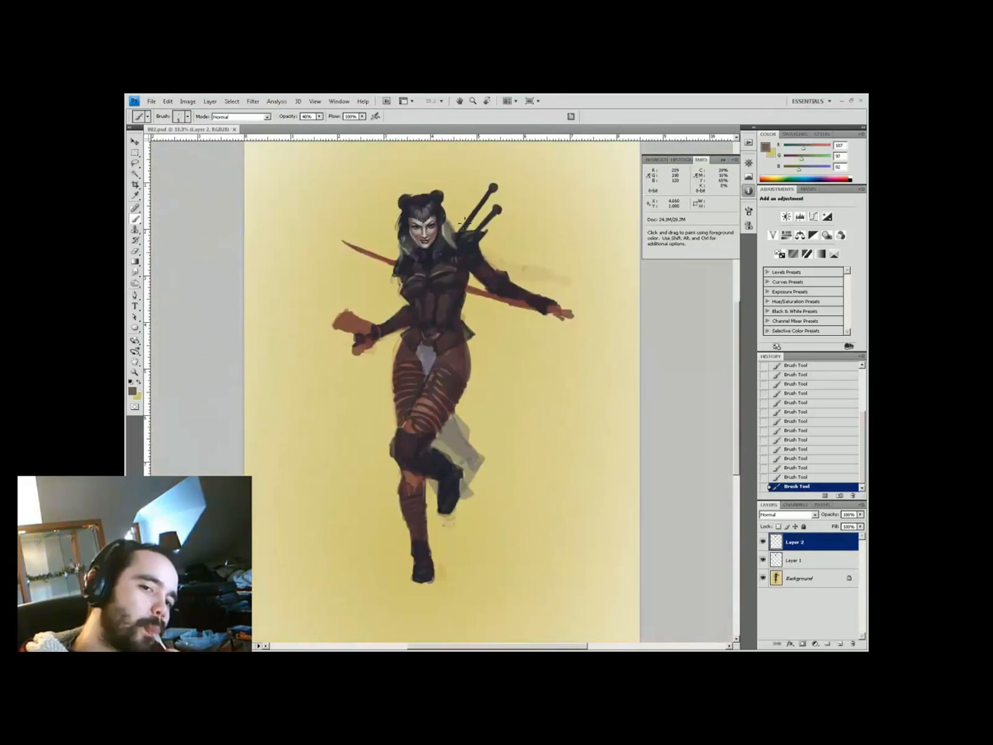
pyautogui.keyDown('ctrl'); pyautogui.click(434, 202); pyautogui.keyUp('ctrl')
pyautogui.press('8')
pyautogui.keyDown('alt'); pyautogui.click(449, 418); pyautogui.keyUp('alt')
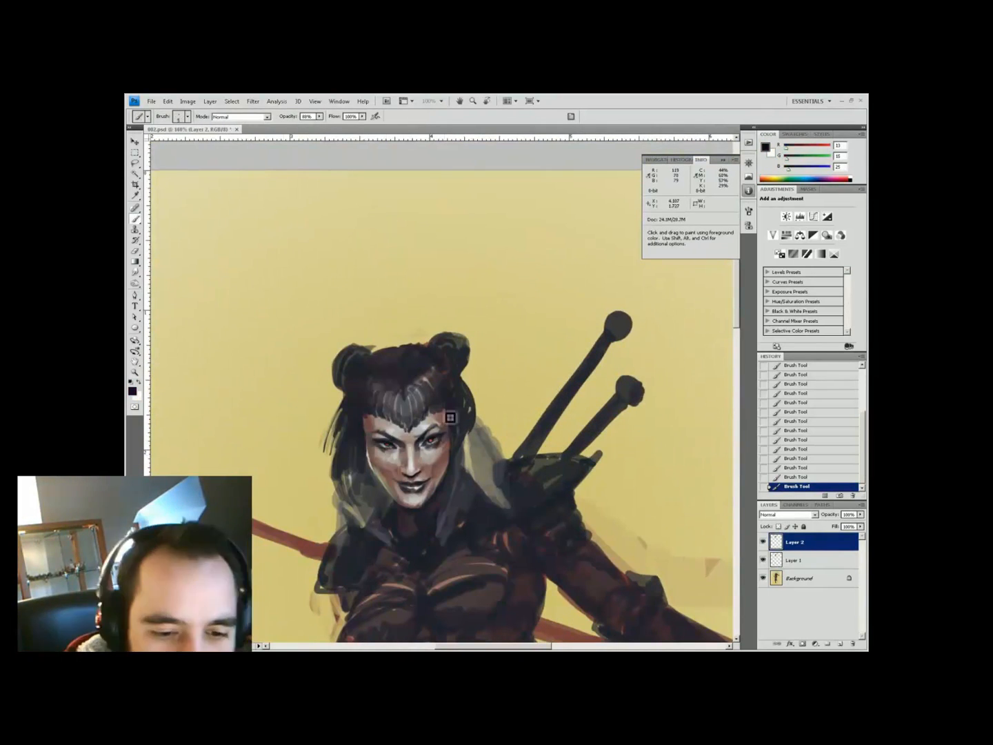
# On a new layer, erase the red around the eyes at 33% opacity
pyautogui.hotkey('ctrl', 'shift', 'alt', 'n')
pyautogui.press('x')
pyautogui.press('3')
pyautogui.press('3')
pyautogui.press('e')
pyautogui.moveTo(439, 445); pyautogui.dragTo(386, 439)
pyautogui.press('b')
pyautogui.press('5')
pyautogui.press('5')
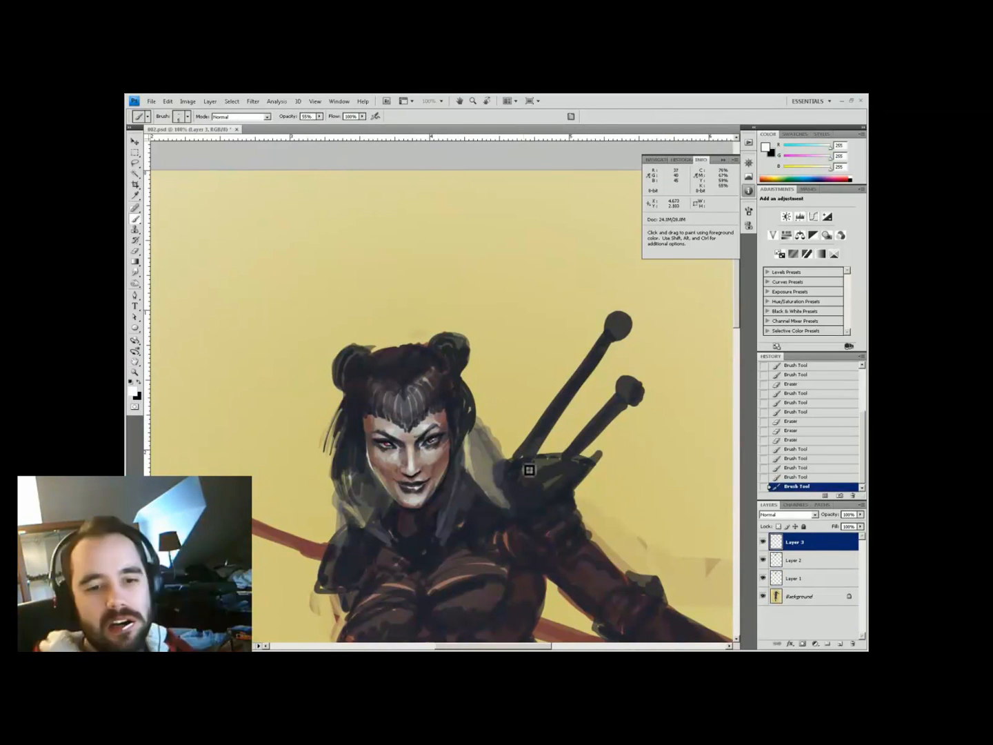
pyautogui.hotkey('ctrl', '-')
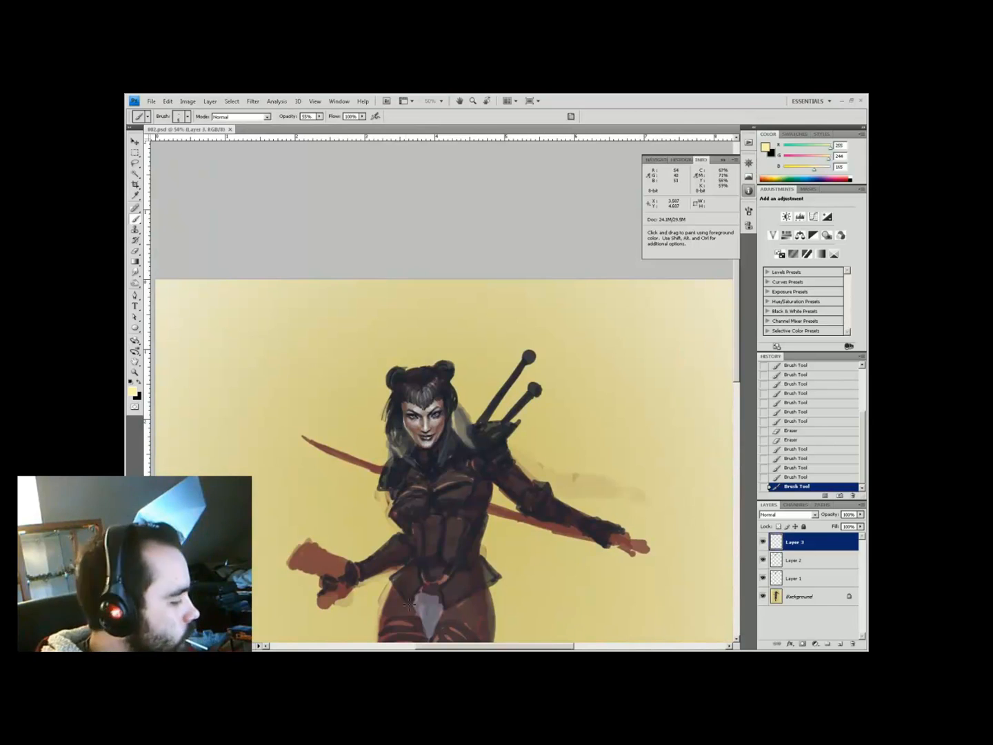
pyautogui.hotkey('ctrl', '+')
# Paint an orange-red stroke and soft mauve shading around the eyes at 20%
pyautogui.keyDown('alt'); pyautogui.click(564, 563); pyautogui.keyUp('alt')
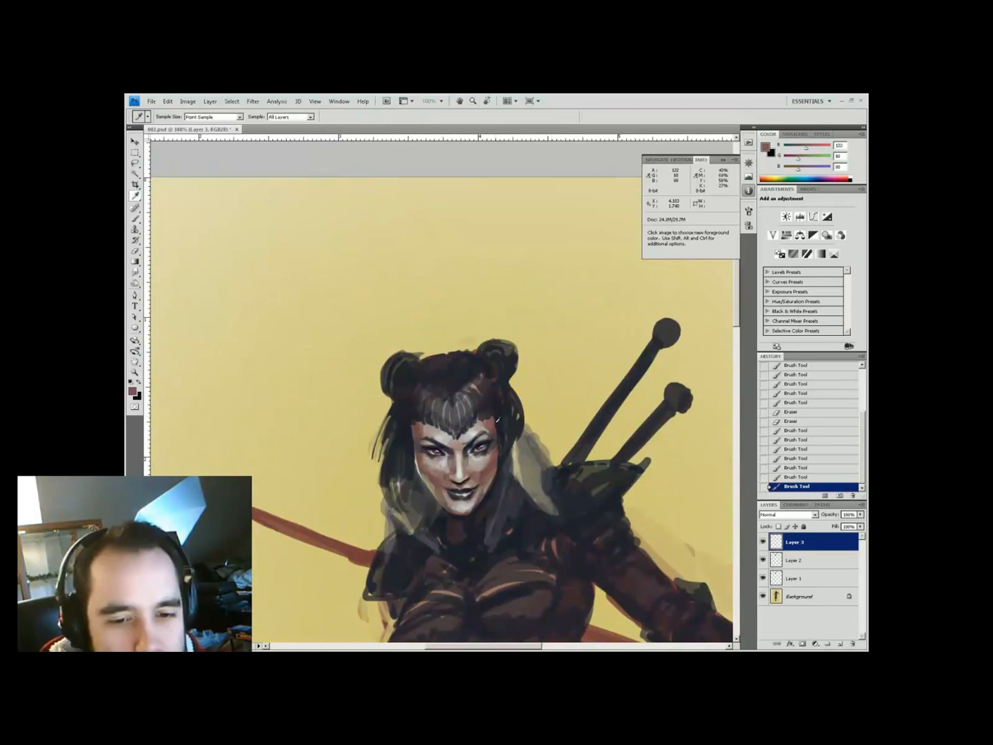
pyautogui.press('Return')
pyautogui.moveTo(251, 509); pyautogui.dragTo(449, 552)
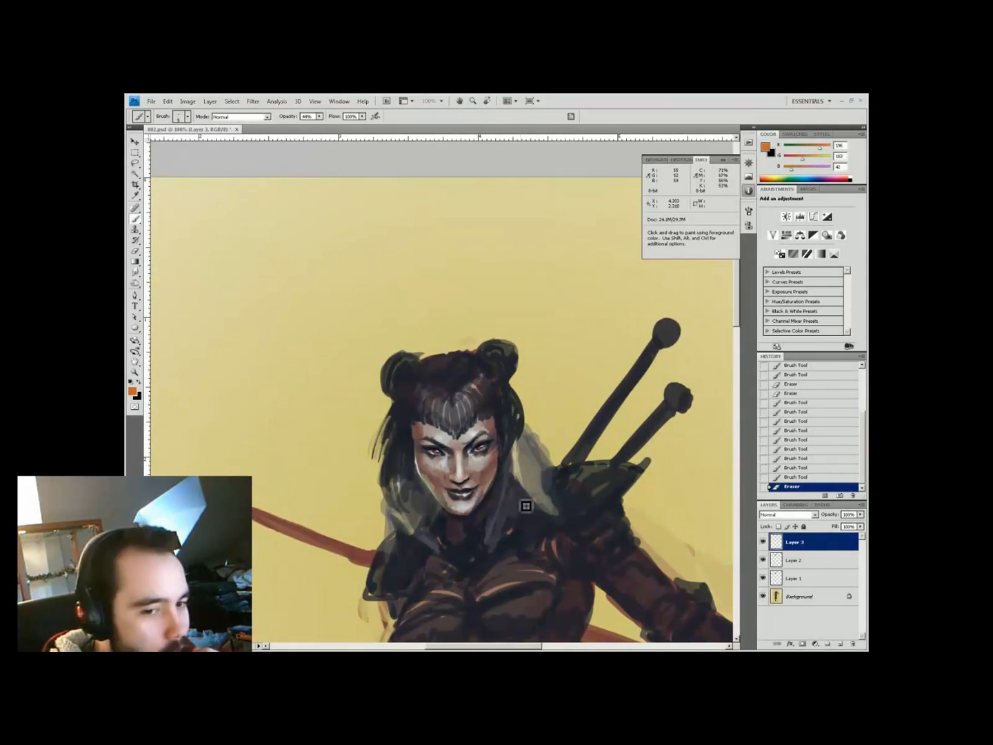
pyautogui.press('2')
pyautogui.keyDown('alt'); pyautogui.click(422, 433); pyautogui.keyUp('alt')
pyautogui.moveTo(422, 433); pyautogui.dragTo(556, 449)
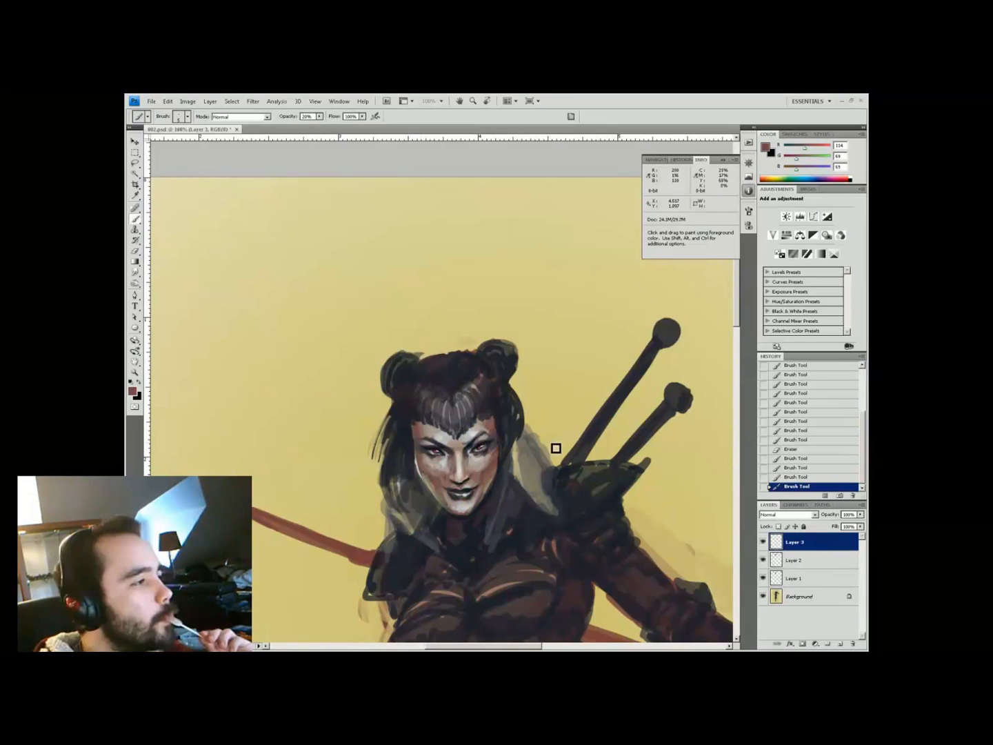
# Darken around the eyes and the brows with near-black strokes
pyautogui.keyDown('alt'); pyautogui.click(428, 444); pyautogui.keyUp('alt')
pyautogui.moveTo(433, 481); pyautogui.dragTo(444, 478)
pyautogui.moveTo(500, 459); pyautogui.dragTo(495, 475)
pyautogui.moveTo(495, 425); pyautogui.dragTo(420, 427)
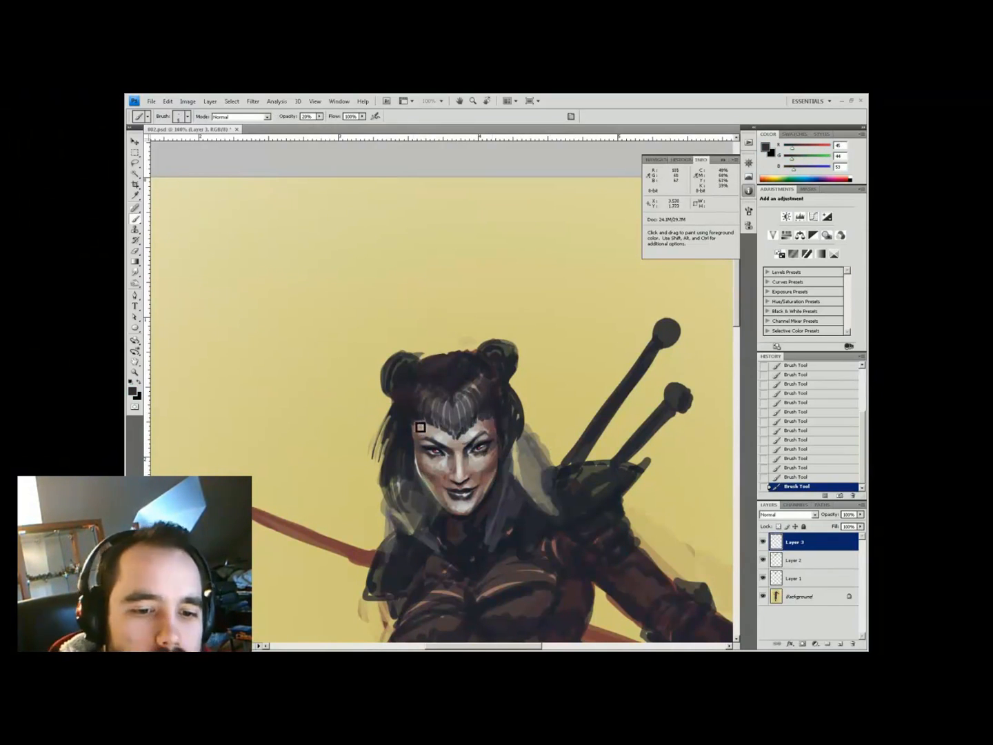
pyautogui.keyDown('alt'); pyautogui.click(468, 516); pyautogui.keyUp('alt')
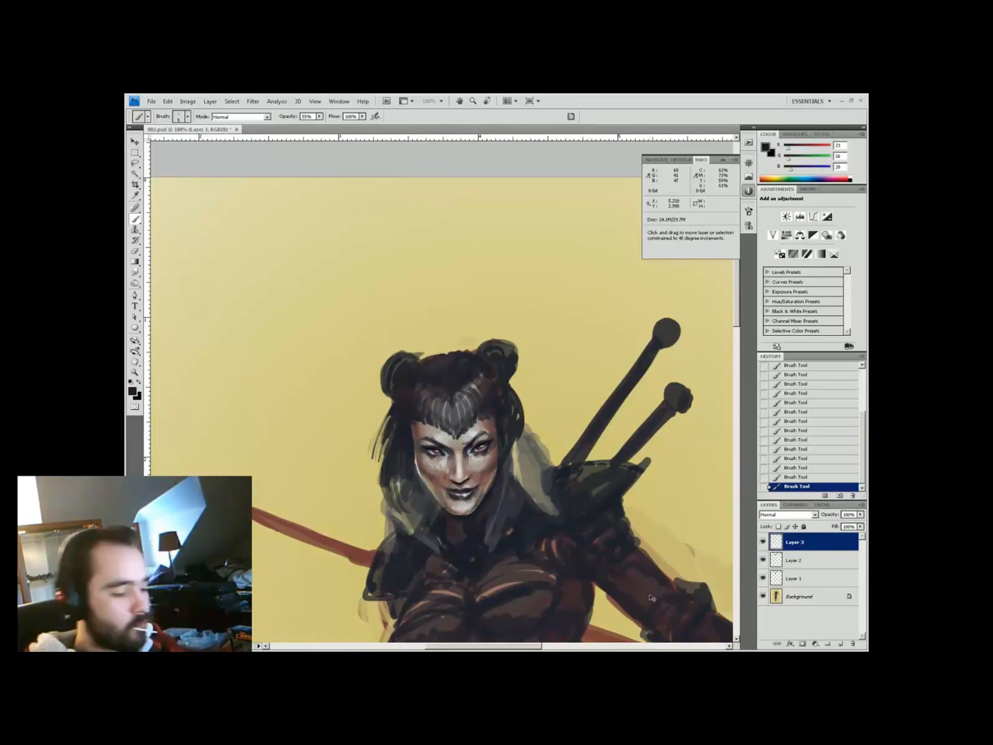
# Flip the canvas horizontally and merge the visible layers
pyautogui.press('h')
pyautogui.press('e')
pyautogui.hotkey('ctrl', 'shift', 'e')
# Push the left hair bun outward with Liquify's Forward Warp and apply it
pyautogui.hotkey('ctrl', 'shift', 'x')
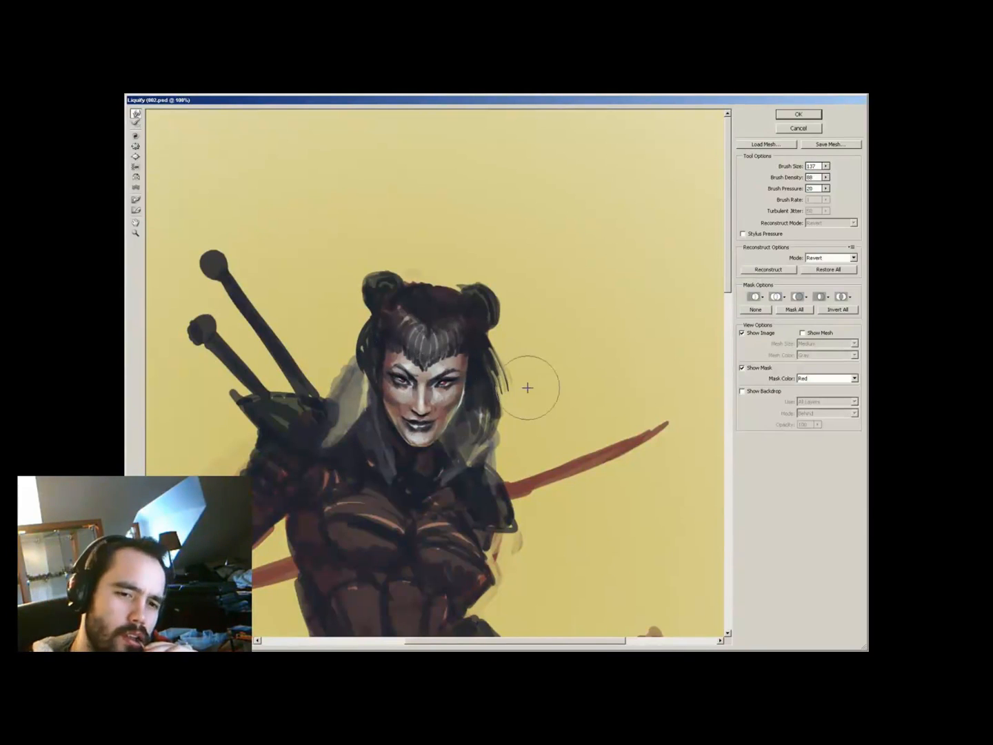
pyautogui.moveTo(389, 276); pyautogui.dragTo(384, 270)
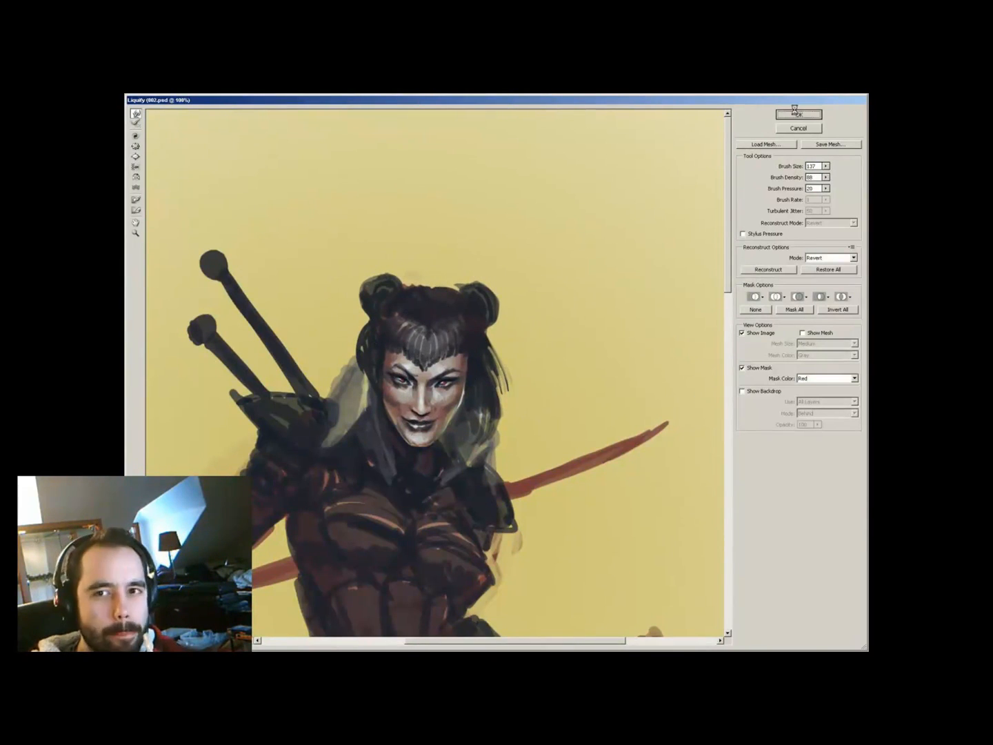
pyautogui.click(797, 114)
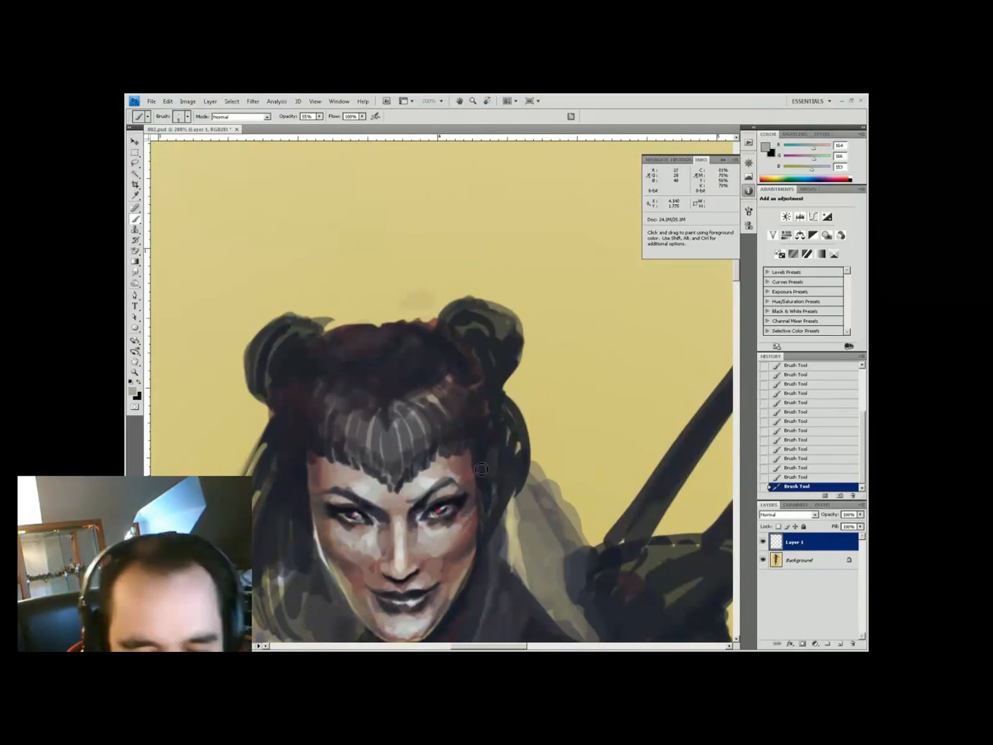
# Sample light beige and near-black face tones at 50% opacity, checking the whole figure
pyautogui.hotkey('ctrl', '-')
pyautogui.hotkey('ctrl', '-')
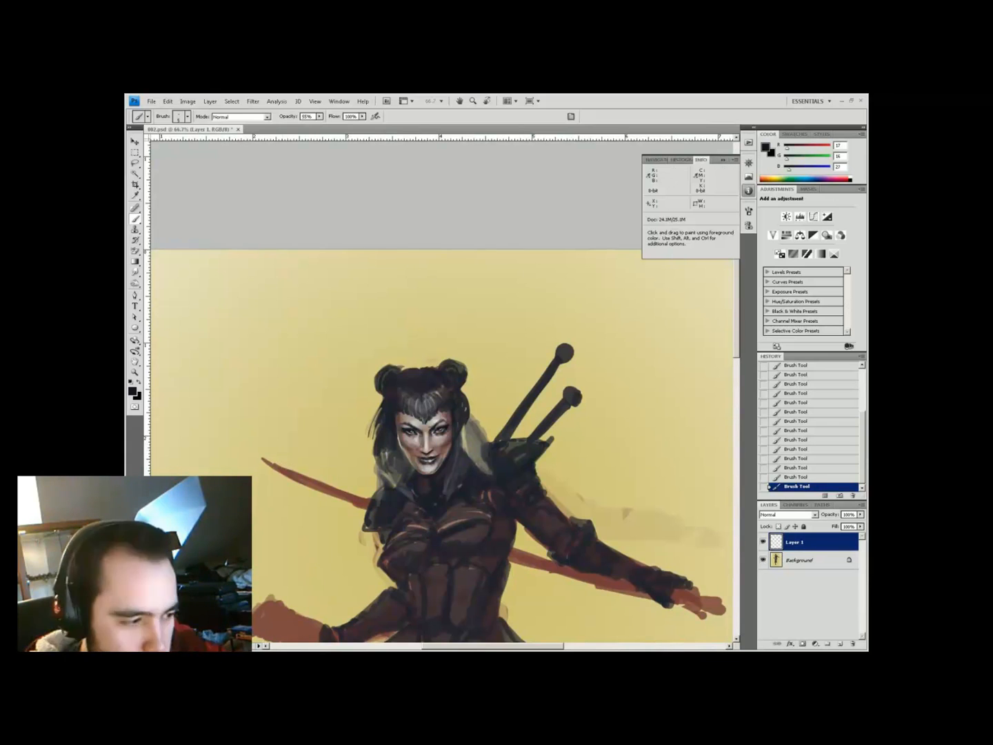
pyautogui.hotkey('ctrl', '+')
pyautogui.press('5')
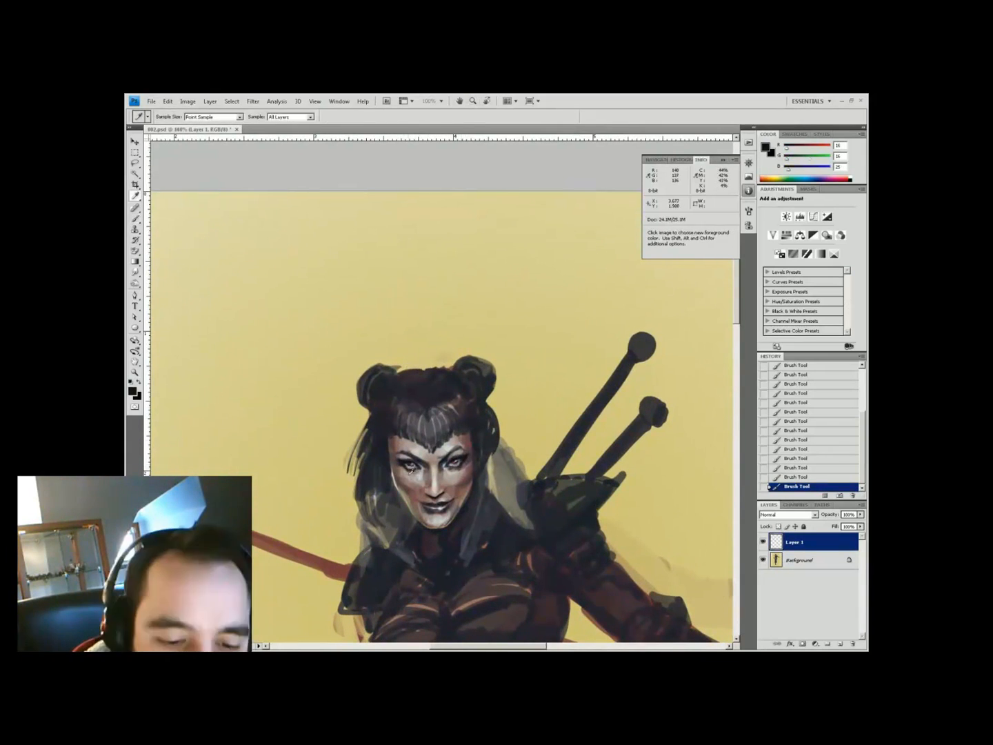
pyautogui.keyDown('alt'); pyautogui.click(466, 456); pyautogui.keyUp('alt')
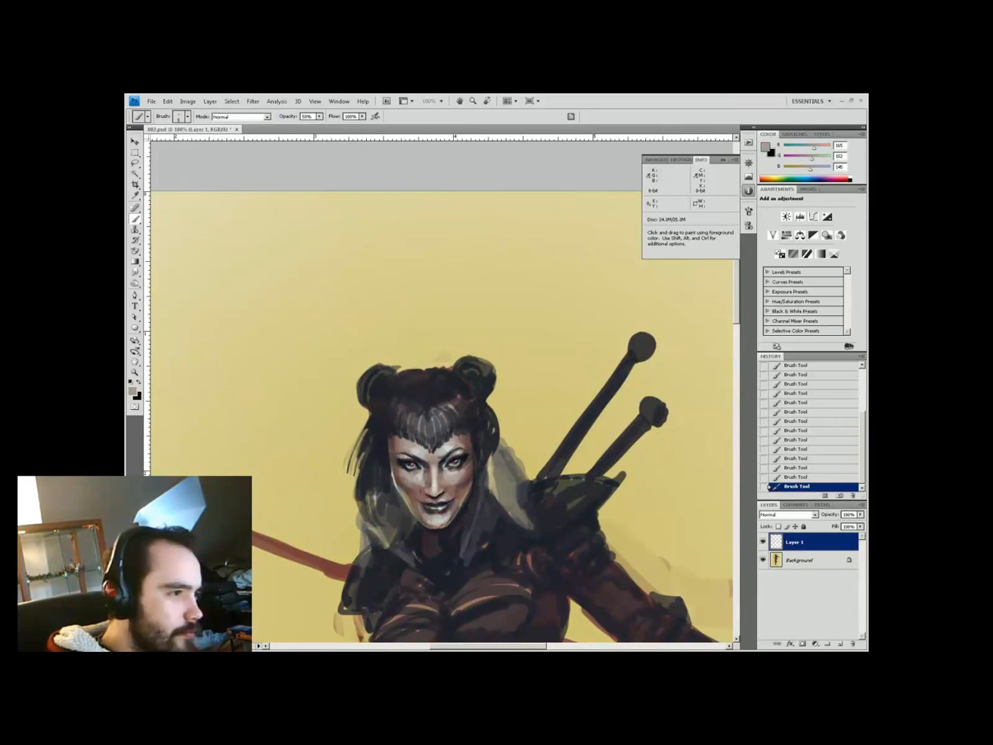
pyautogui.hotkey('ctrl', '0')
pyautogui.hotkey('ctrl', '+')
pyautogui.hotkey('ctrl', '+')
pyautogui.scroll(3, 363, 399)
pyautogui.press('i')
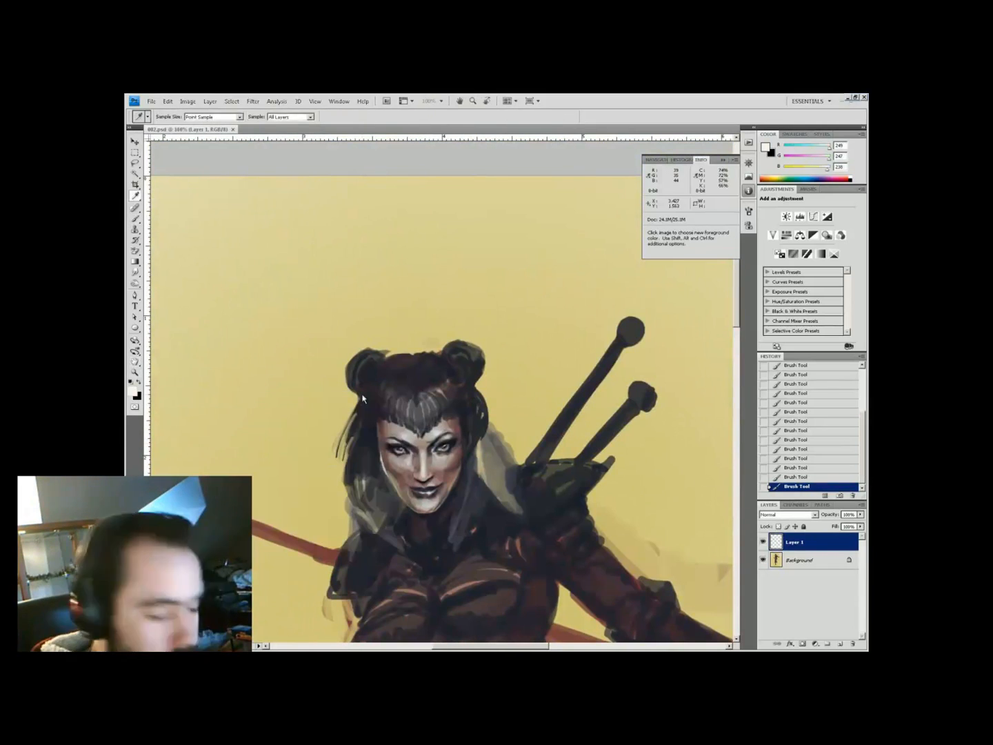
pyautogui.press('b')
pyautogui.keyDown('alt'); pyautogui.click(452, 449); pyautogui.keyUp('alt')
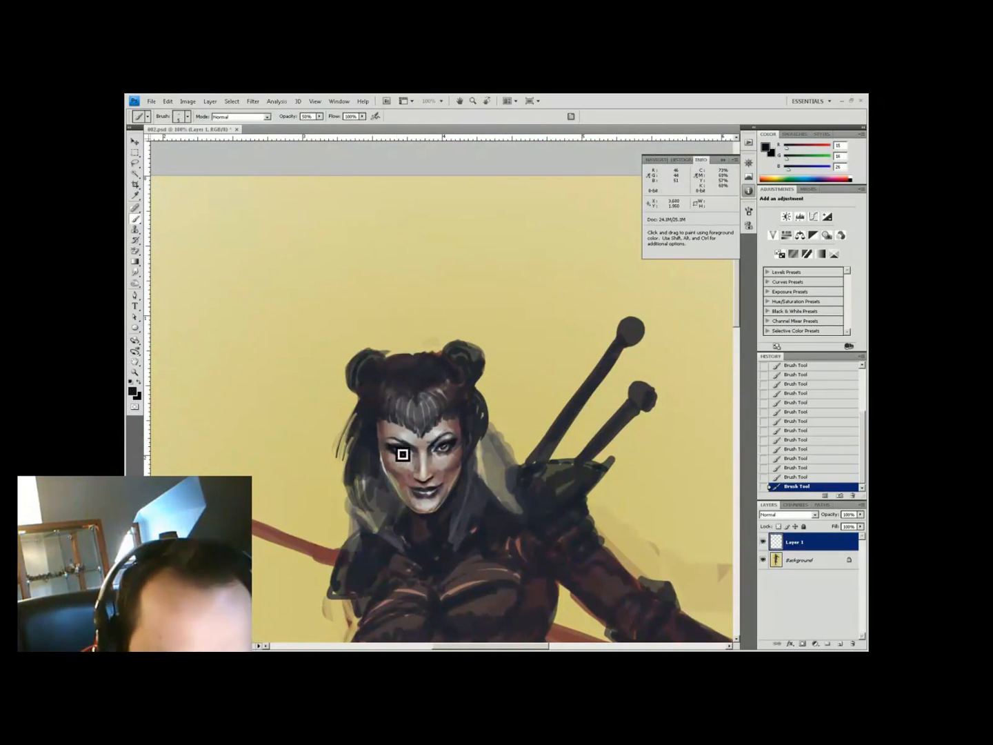
pyautogui.hotkey('ctrl', '-')
pyautogui.hotkey('ctrl', '-')
pyautogui.hotkey('ctrl', '+')
# Adjust the foreground colour, add Layer 2 and sample grey and brown face tones at 44%
pyautogui.click(132, 391)
pyautogui.click(376, 411)
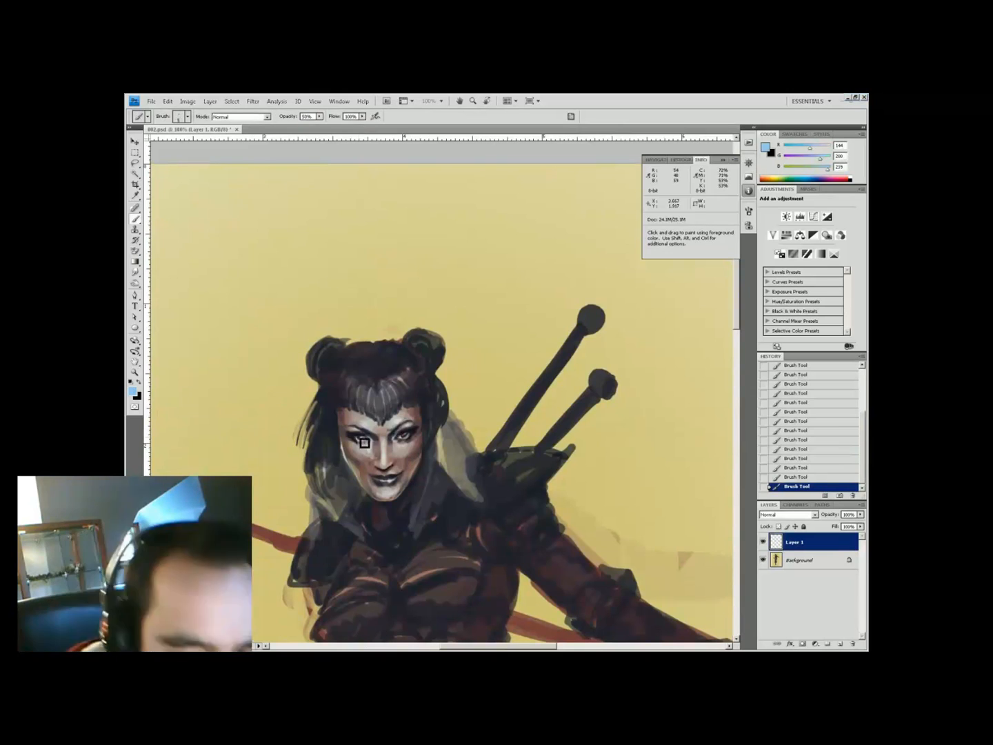
pyautogui.hotkey('ctrl', '-')
pyautogui.hotkey('ctrl', '+')
pyautogui.keyDown('alt'); pyautogui.click(444, 482); pyautogui.keyUp('alt')
pyautogui.press('4')
pyautogui.press('4')
pyautogui.keyDown('alt'); pyautogui.click(481, 451); pyautogui.keyUp('alt')
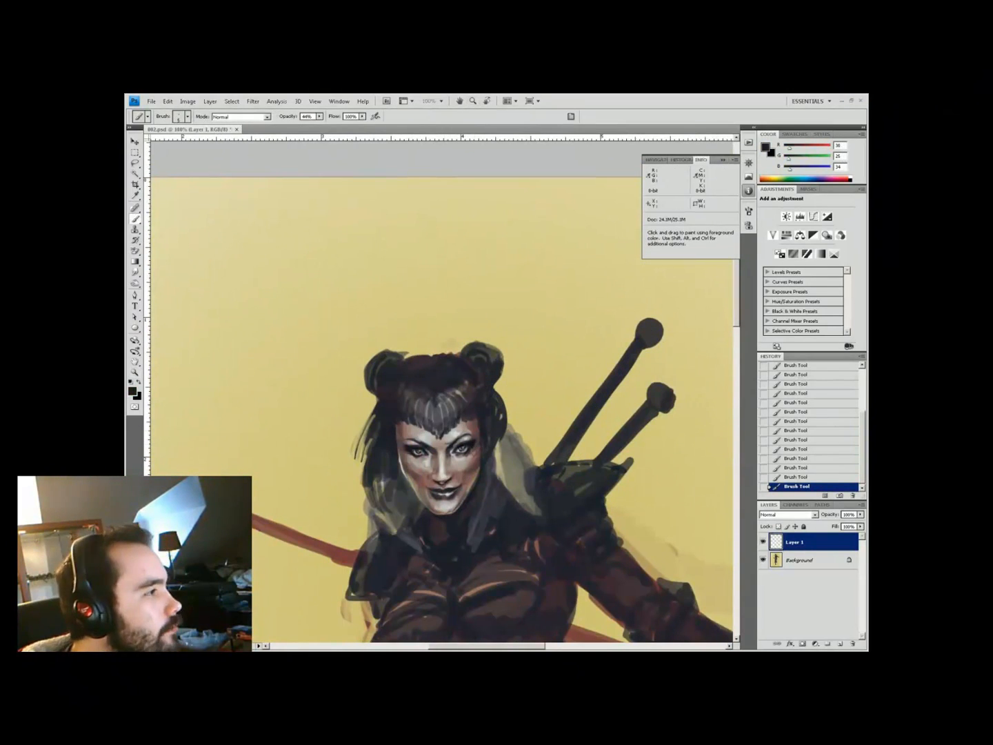
pyautogui.hotkey('ctrl', 'shift', 'n')
pyautogui.press('Return')
pyautogui.keyDown('alt'); pyautogui.click(613, 577); pyautogui.keyUp('alt')
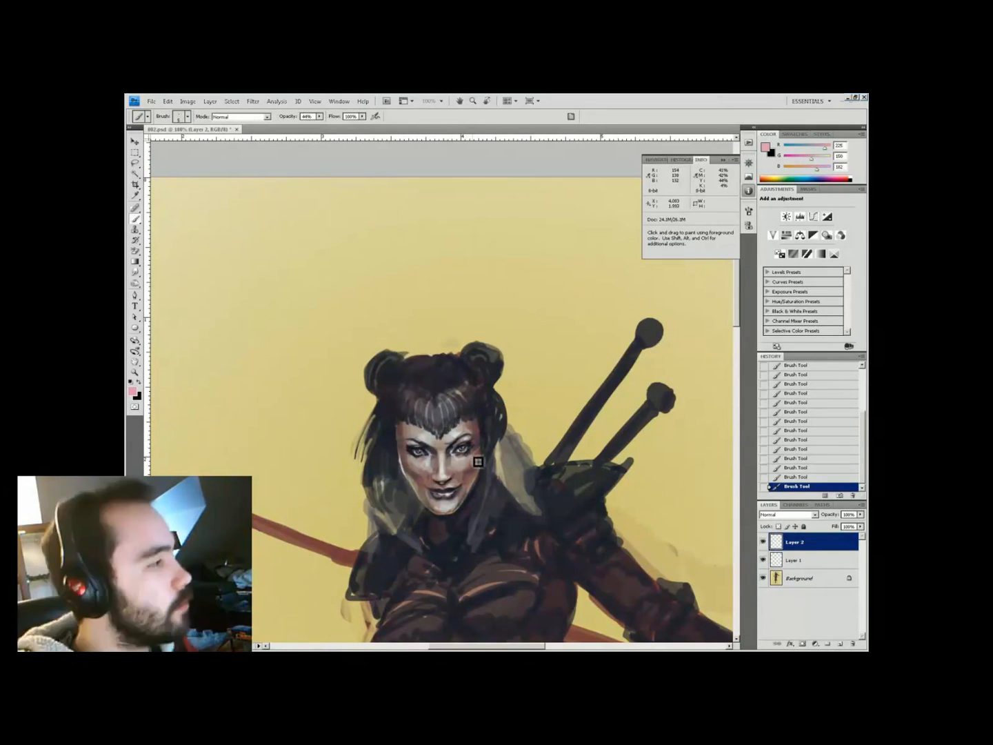
pyautogui.keyDown('alt'); pyautogui.click(401, 431); pyautogui.keyUp('alt')
# On Layer 3, paint light grey highlights on the right cheek at 50–80% opacity
pyautogui.hotkey('ctrl', 'shift', 'alt', 'n')
pyautogui.keyDown('alt'); pyautogui.click(405, 465); pyautogui.keyUp('alt')
pyautogui.moveTo(482, 451); pyautogui.dragTo(486, 487)
pyautogui.press('5')
pyautogui.keyDown('alt'); pyautogui.click(467, 518); pyautogui.keyUp('alt')
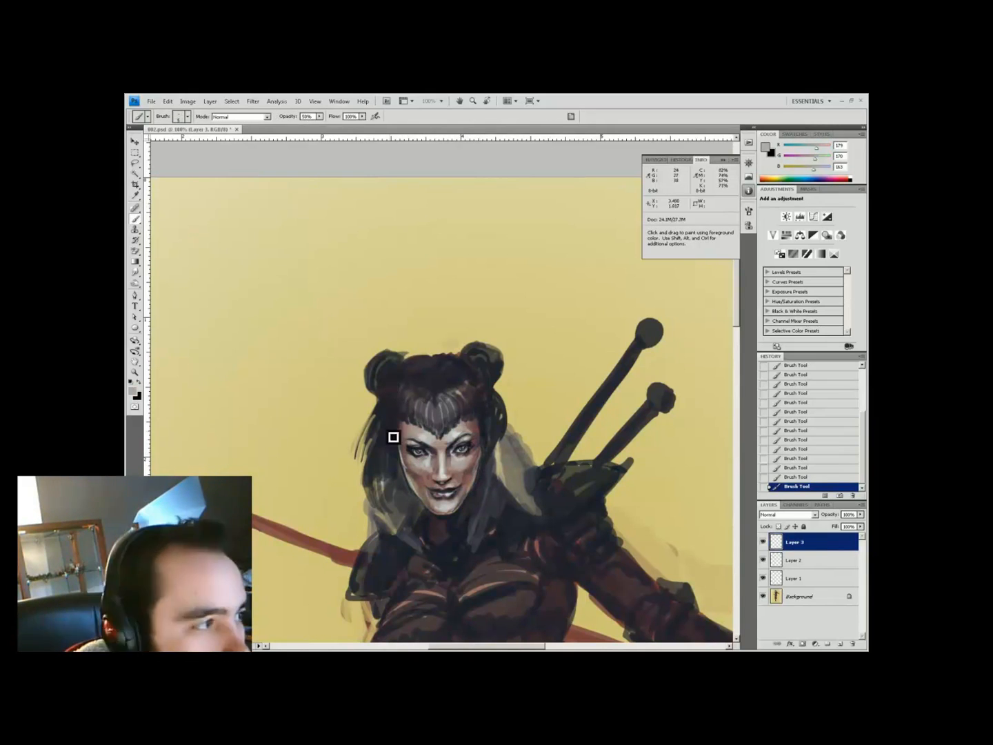
pyautogui.keyDown('alt'); pyautogui.click(400, 449); pyautogui.keyUp('alt')
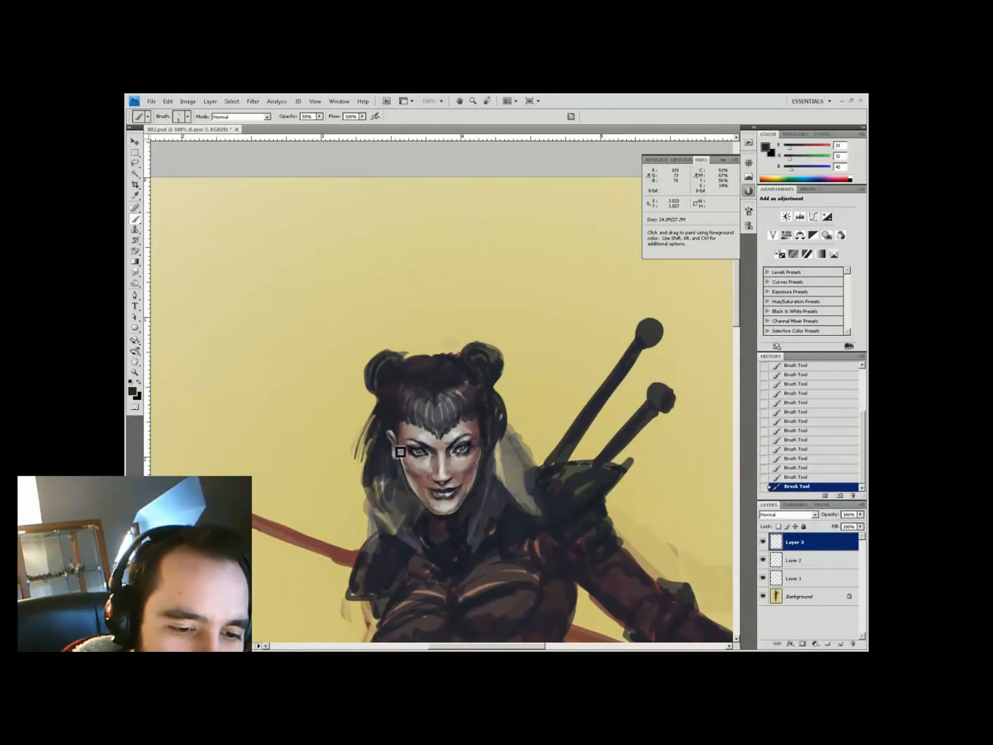
pyautogui.keyDown('alt'); pyautogui.click(432, 440); pyautogui.keyUp('alt')
pyautogui.keyDown('alt'); pyautogui.click(396, 452); pyautogui.keyUp('alt')
pyautogui.press('8')
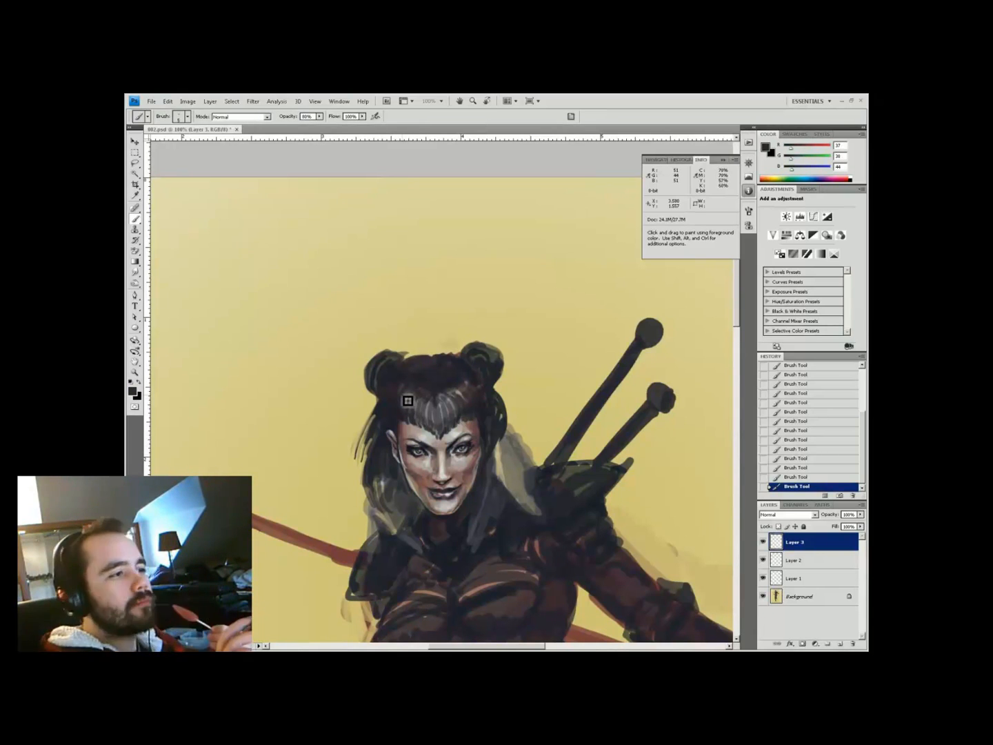
# Add Layer 4 at 60% opacity and sample hair, chin highlight and mauve shadow tones
pyautogui.hotkey('ctrl', 'shift', 'alt', 'n')
pyautogui.press('6')
pyautogui.keyDown('alt'); pyautogui.click(407, 457); pyautogui.keyUp('alt')
pyautogui.keyDown('alt'); pyautogui.click(431, 492); pyautogui.keyUp('alt')
pyautogui.keyDown('alt'); pyautogui.click(450, 483); pyautogui.keyUp('alt')
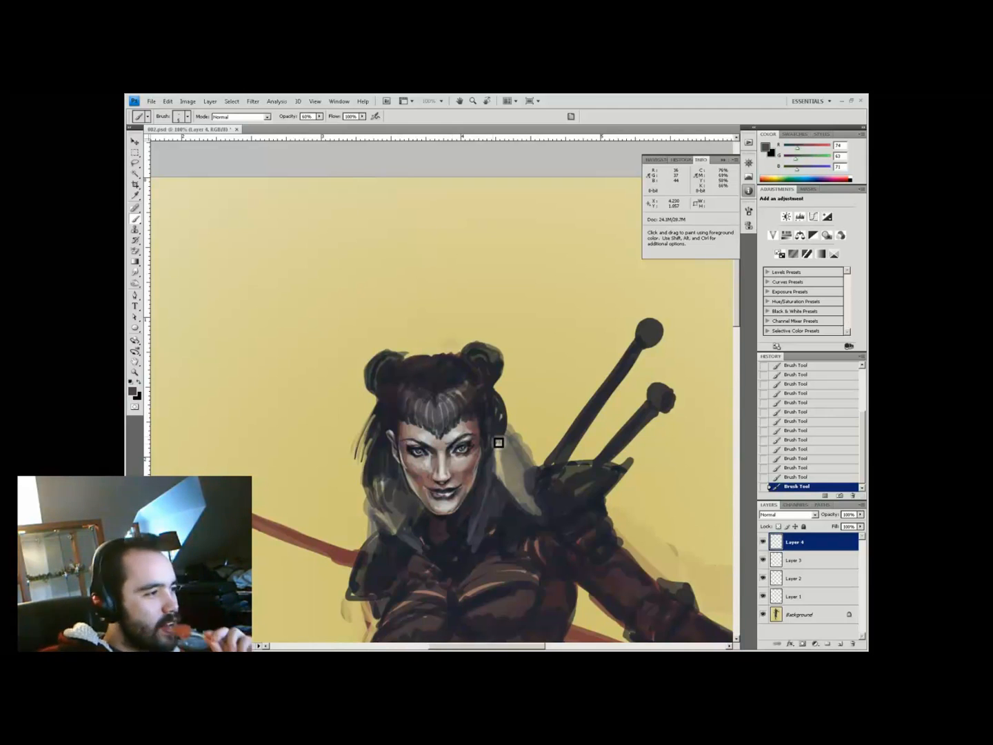
pyautogui.press('5')
pyautogui.press('5')
# Shade the mouth with light grey and mauve tones at 40% opacity
pyautogui.keyDown('alt'); pyautogui.click(469, 393); pyautogui.keyUp('alt')
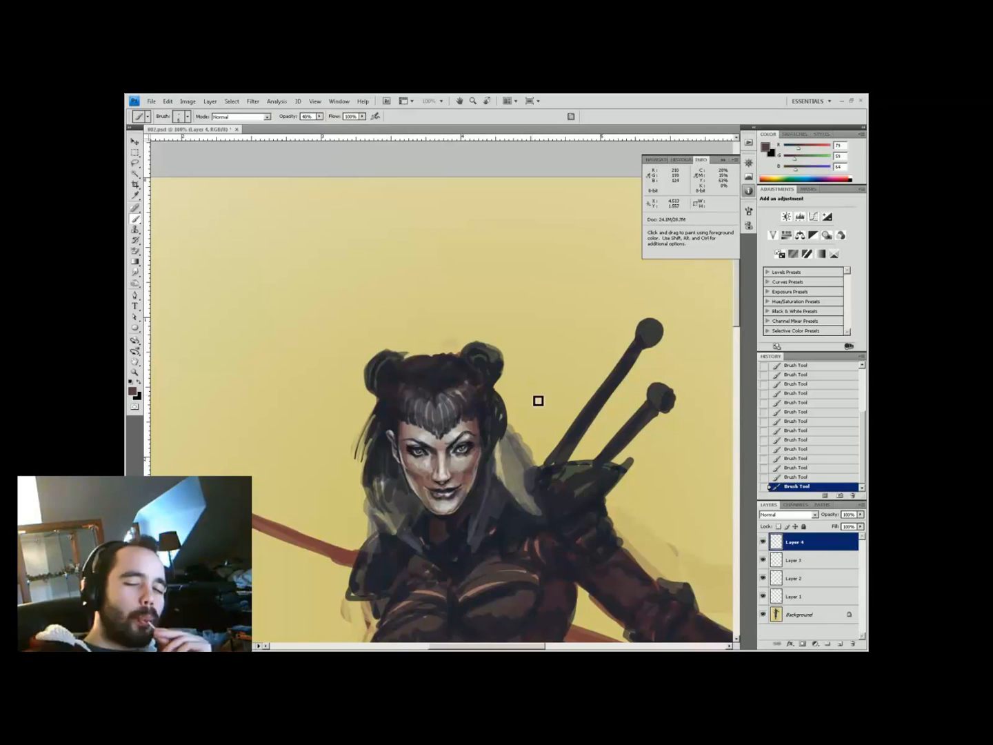
pyautogui.scroll(-1, 538, 401)
pyautogui.scroll(1, 445, 462)
pyautogui.press('4')
pyautogui.keyDown('alt'); pyautogui.click(443, 462); pyautogui.keyUp('alt')
pyautogui.keyDown('alt'); pyautogui.click(438, 464); pyautogui.keyUp('alt')
pyautogui.keyDown('alt'); pyautogui.click(442, 460); pyautogui.keyUp('alt')
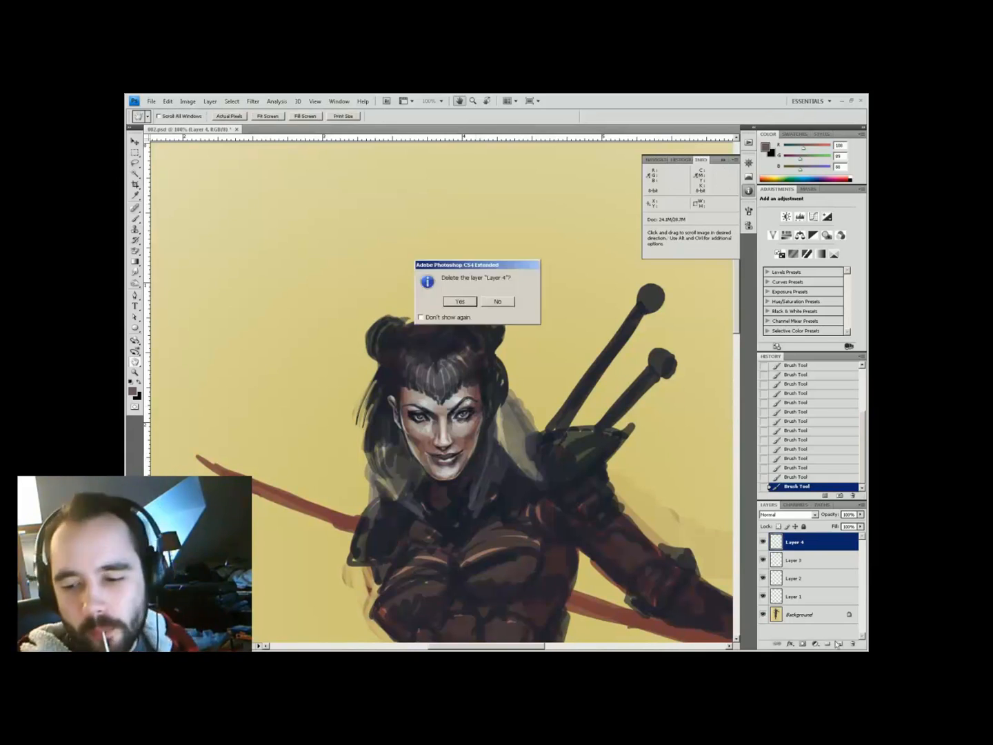
# On a new Layer 5, paint over the hair buns with the sampled yellow background colour
pyautogui.click(132, 391)
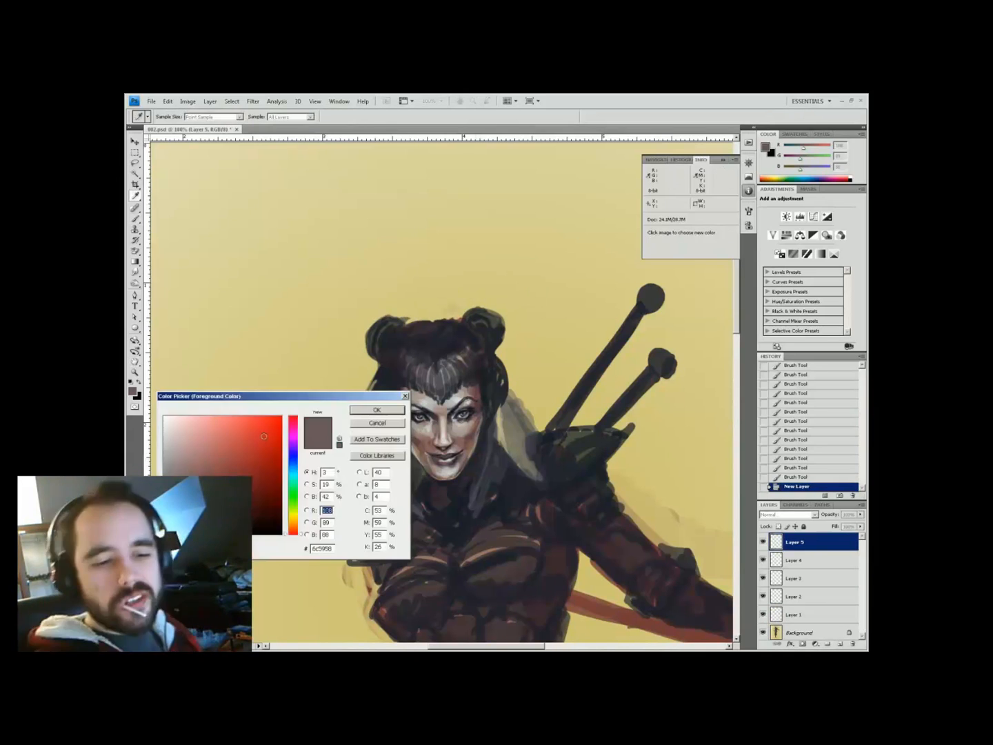
pyautogui.press('Return')
pyautogui.keyDown('alt'); pyautogui.click(467, 404); pyautogui.keyUp('alt')
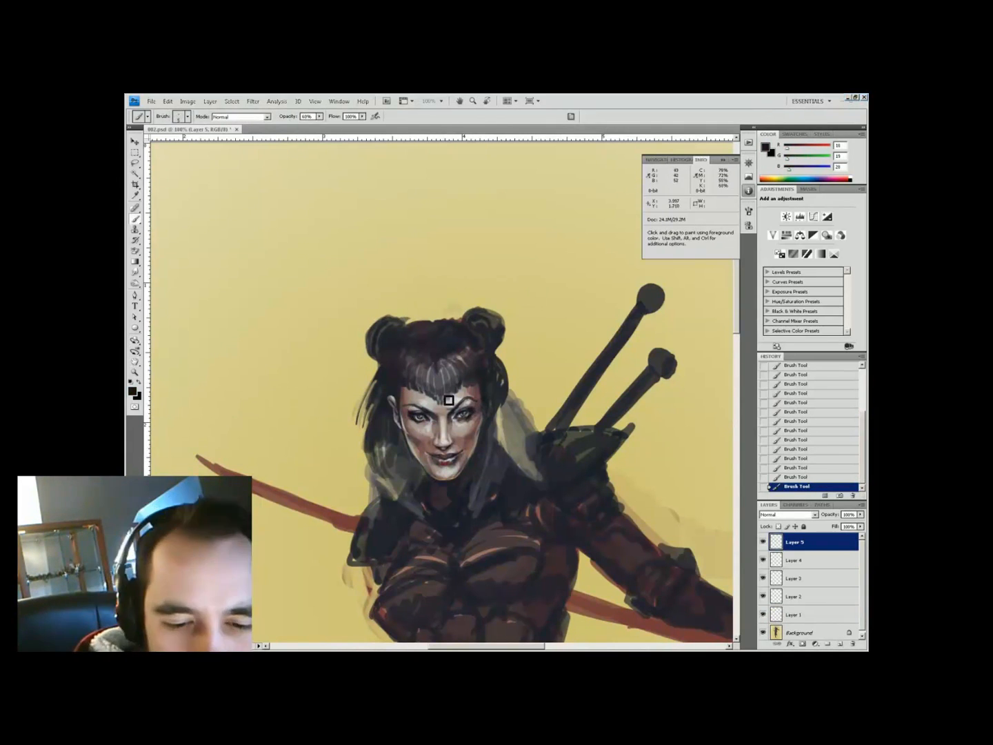
pyautogui.hotkey('ctrl', '-')
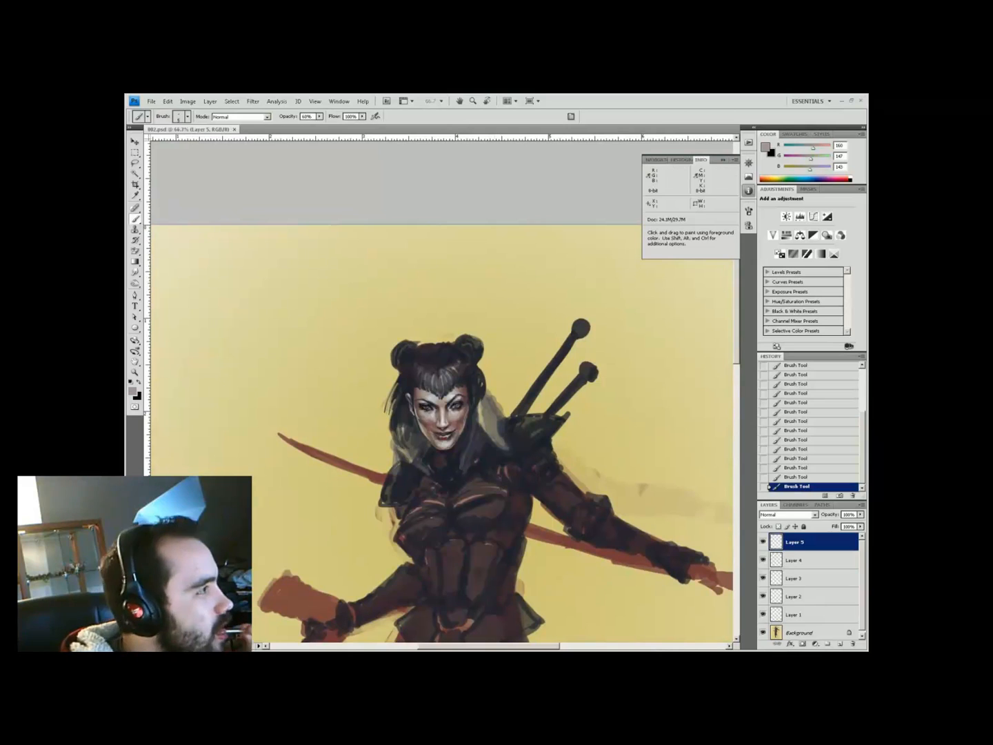
pyautogui.keyDown('alt'); pyautogui.click(414, 326); pyautogui.keyUp('alt')
pyautogui.moveTo(393, 342)
pyautogui.mouseDown()
pyautogui.moveTo(416, 344)
pyautogui.moveTo(412, 335)
pyautogui.moveTo(486, 355)
pyautogui.mouseUp()
# Switch to a 3 px round brush at 80% opacity and repaint the chin and left jaw
pyautogui.rightClick(434, 312)
pyautogui.press('Return')
pyautogui.keyDown('alt'); pyautogui.click(565, 524); pyautogui.keyUp('alt')
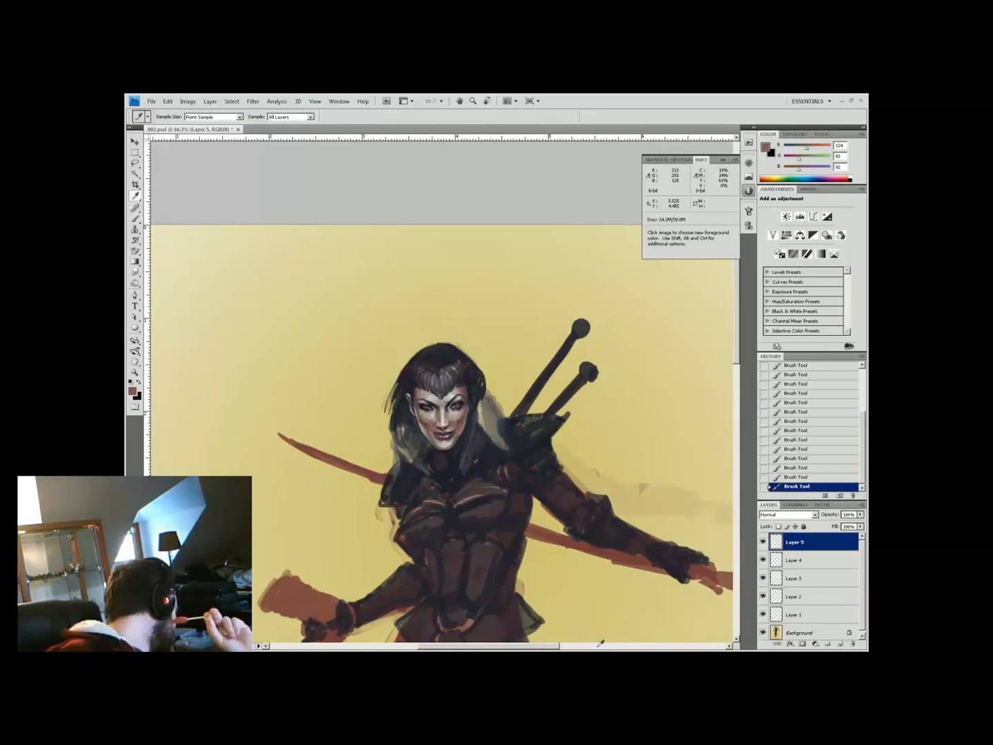
pyautogui.keyDown('alt'); pyautogui.click(438, 468); pyautogui.keyUp('alt')
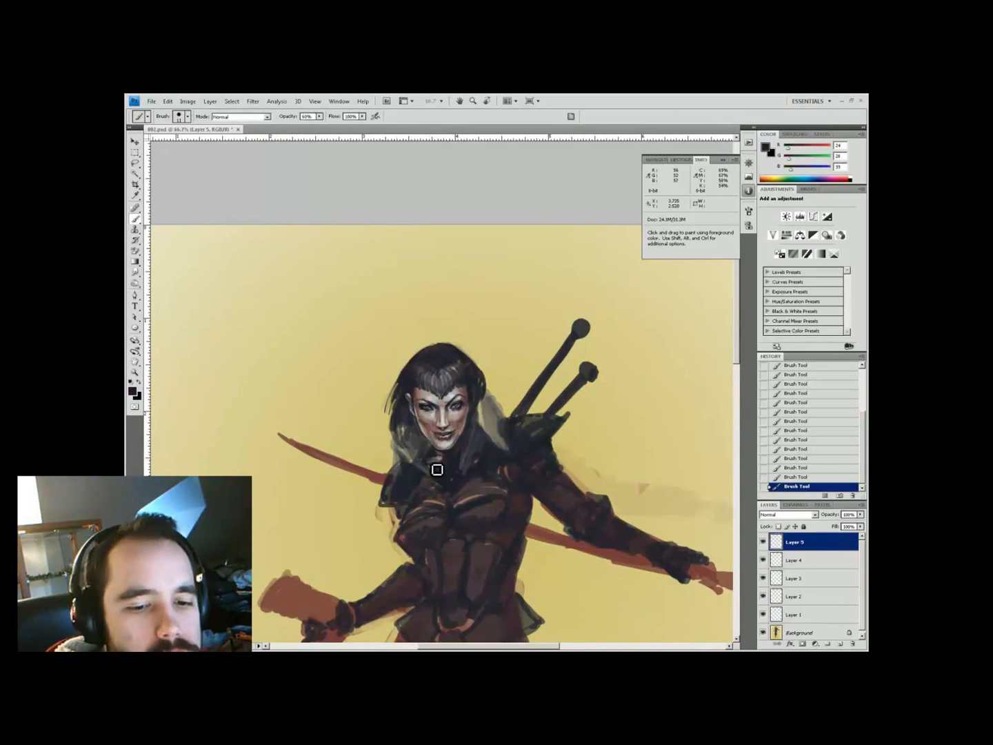
pyautogui.press('4')
pyautogui.keyDown('alt'); pyautogui.click(422, 426); pyautogui.keyUp('alt')
pyautogui.rightClick(474, 400)
pyautogui.doubleClick(547, 544)
pyautogui.press('8')
pyautogui.keyDown('alt'); pyautogui.click(427, 452); pyautogui.keyUp('alt')
pyautogui.moveTo(433, 446)
pyautogui.mouseDown()
pyautogui.moveTo(459, 453)
pyautogui.moveTo(437, 450)
pyautogui.mouseUp()
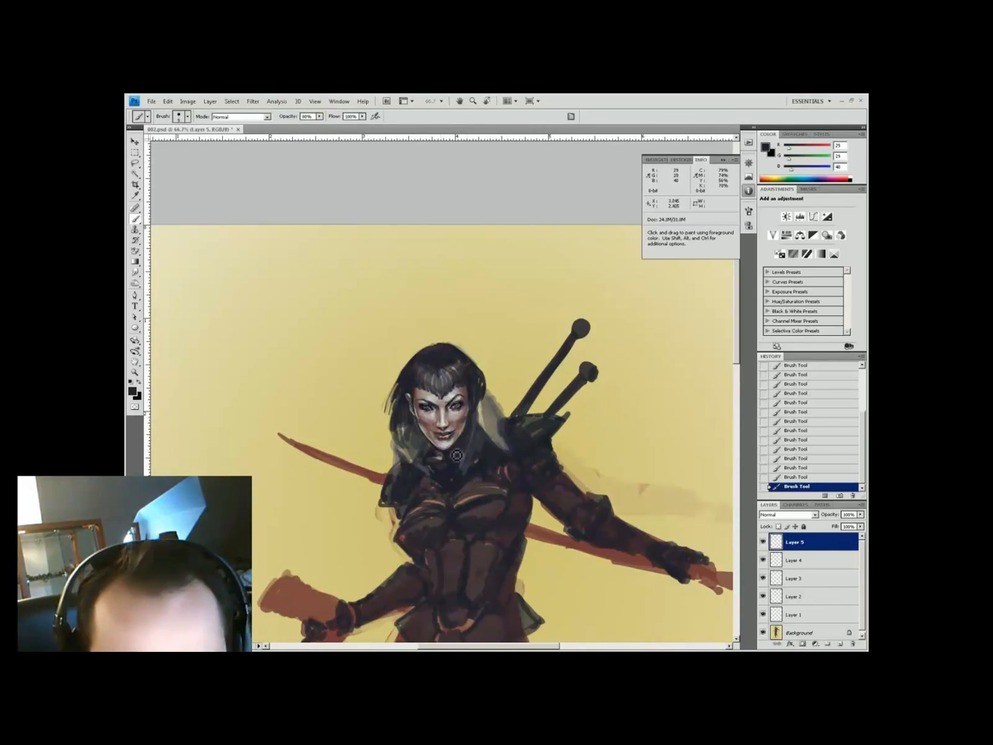
# At 33% opacity, sample skin and lip tones and add light strokes in the hair
pyautogui.press('3')
pyautogui.press('3')
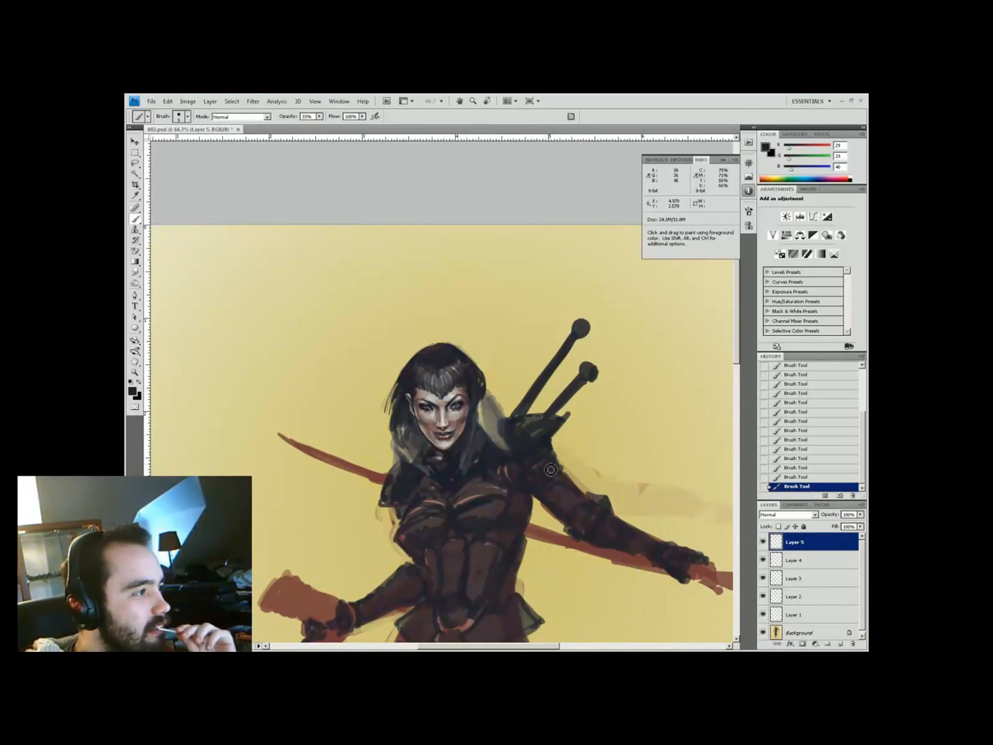
pyautogui.keyDown('alt'); pyautogui.click(459, 458); pyautogui.keyUp('alt')
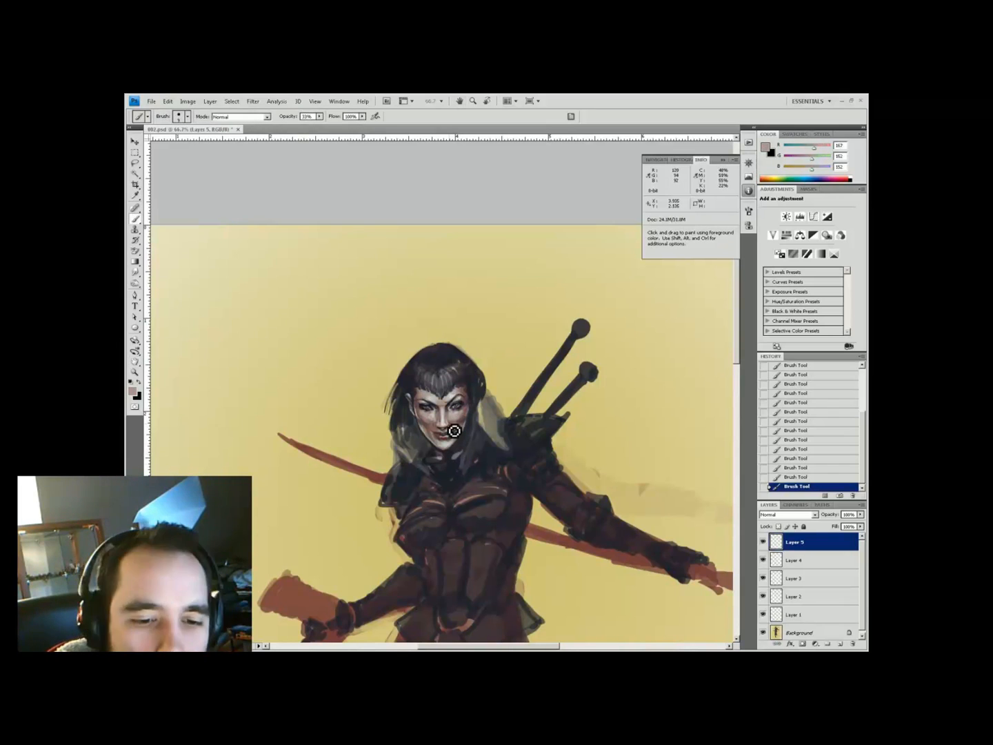
pyautogui.keyDown('alt'); pyautogui.click(436, 431); pyautogui.keyUp('alt')
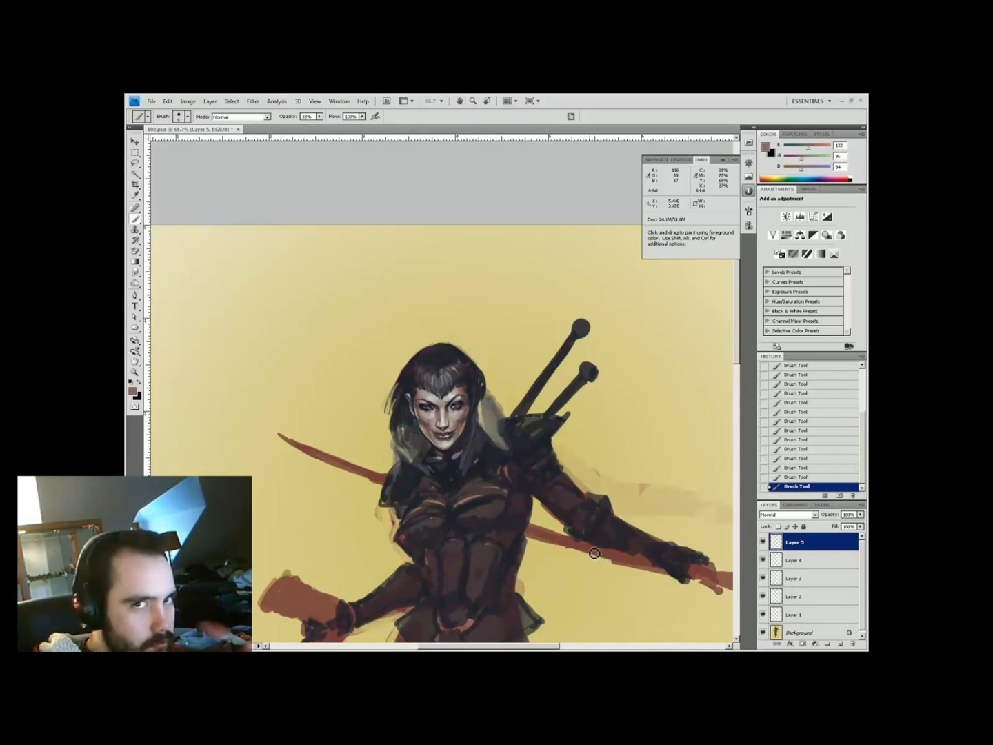
pyautogui.keyDown('alt'); pyautogui.click(457, 446); pyautogui.keyUp('alt')
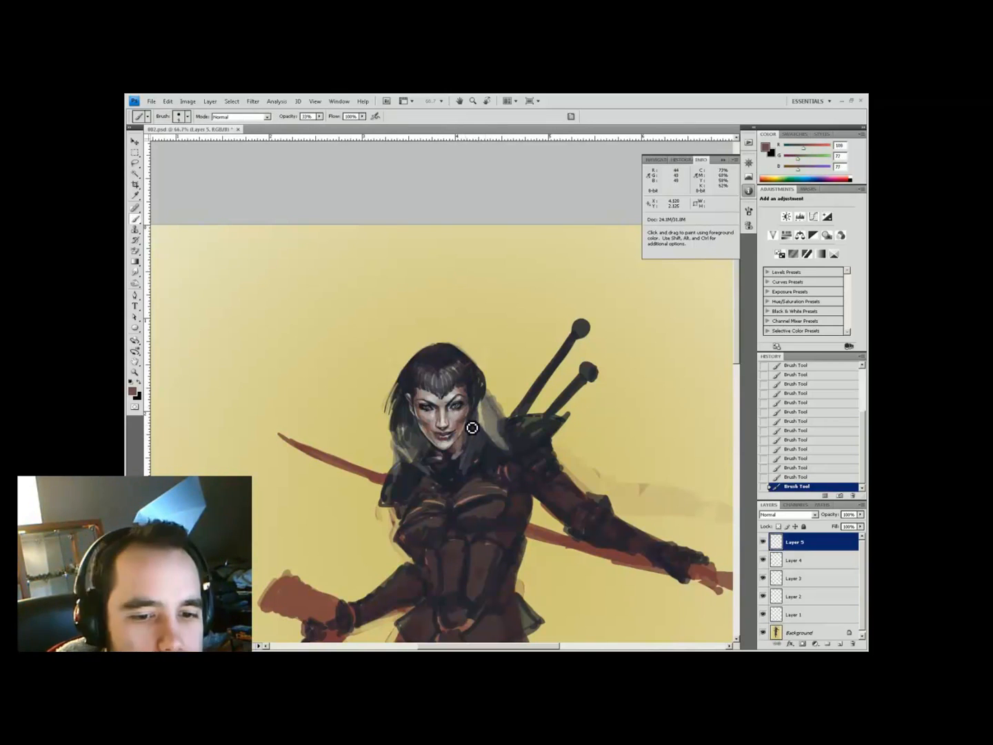
pyautogui.keyDown('alt'); pyautogui.click(469, 391); pyautogui.keyUp('alt')
pyautogui.keyDown('alt'); pyautogui.click(466, 434); pyautogui.keyUp('alt')
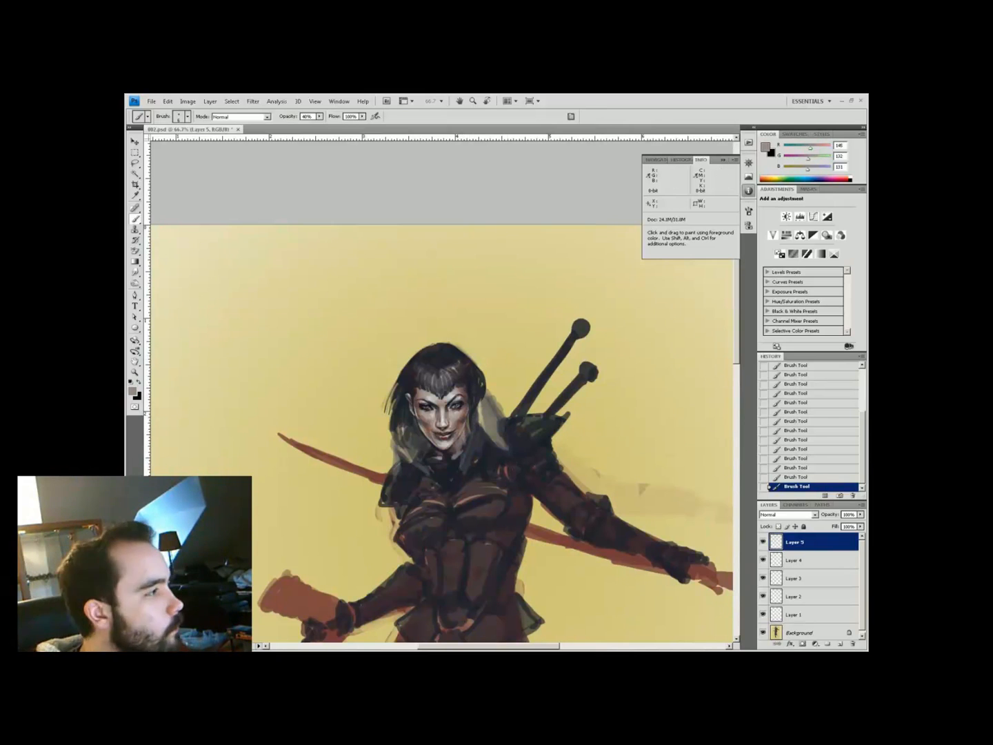
pyautogui.keyDown('alt'); pyautogui.click(511, 462); pyautogui.keyUp('alt')
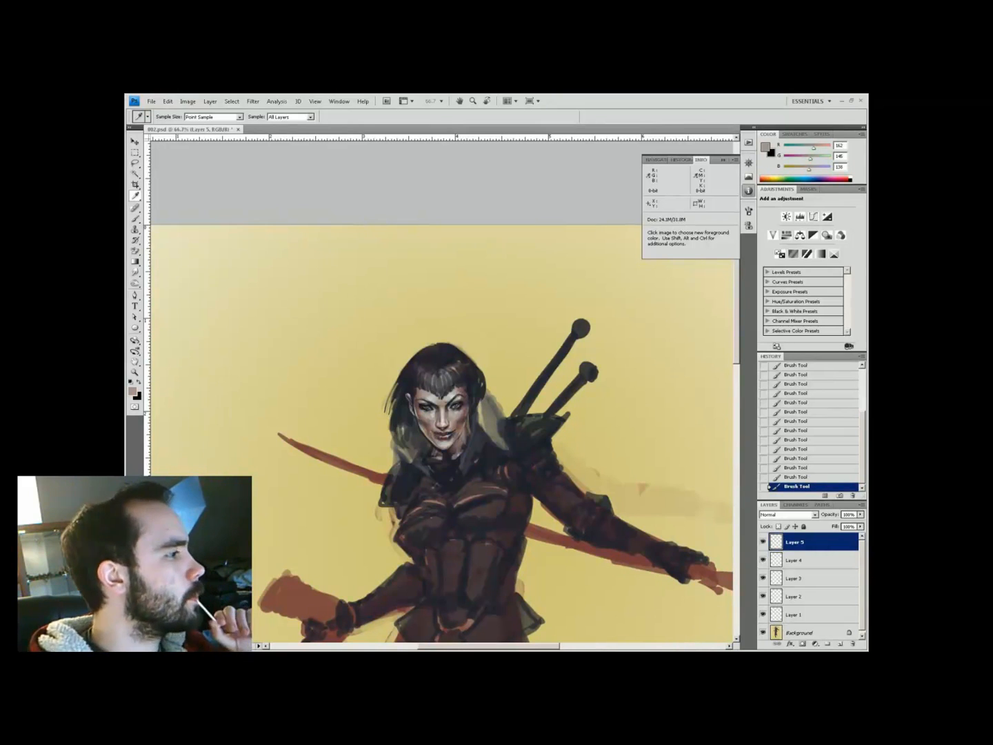
pyautogui.keyDown('alt'); pyautogui.click(450, 382); pyautogui.keyUp('alt')
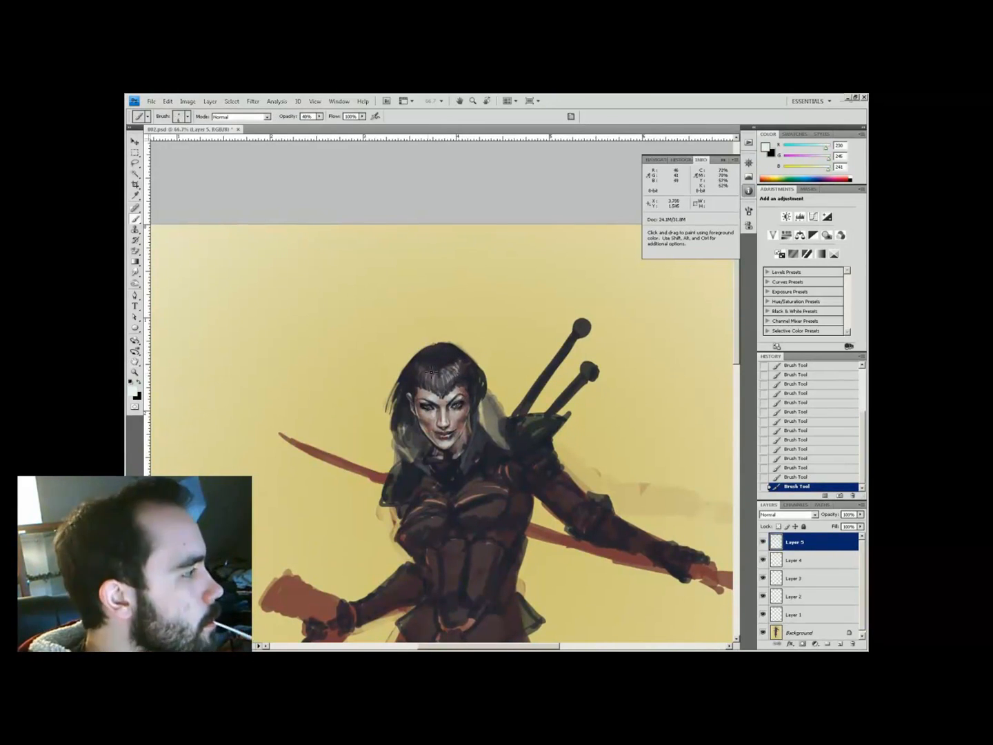
pyautogui.moveTo(418, 365); pyautogui.dragTo(454, 373)
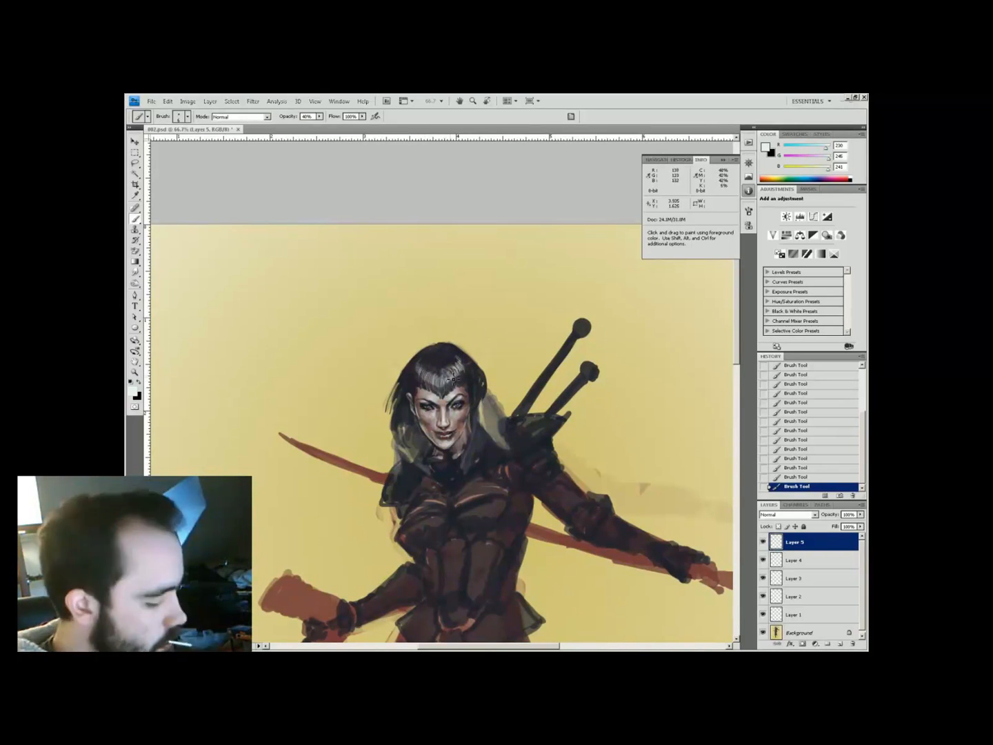
# Pick a very dark blue-black, then sample dark, skin and reddish tones around the face
pyautogui.keyDown('alt'); pyautogui.click(449, 456); pyautogui.keyUp('alt')
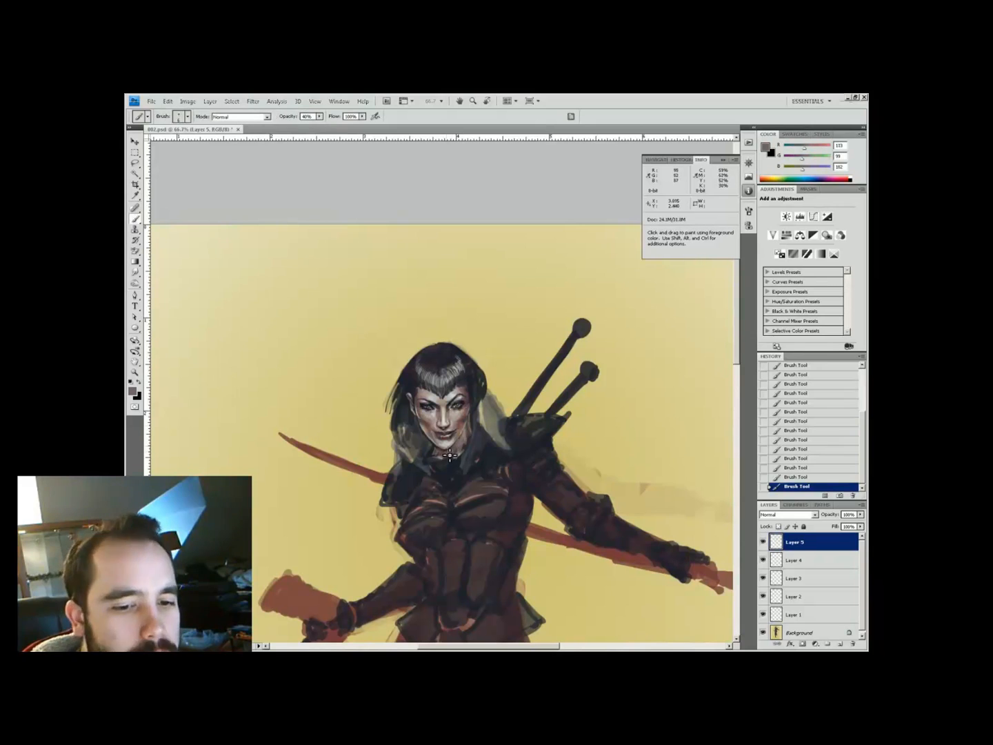
pyautogui.click(131, 391)
pyautogui.click(383, 410)
pyautogui.keyDown('alt'); pyautogui.click(431, 451); pyautogui.keyUp('alt')
pyautogui.keyDown('alt'); pyautogui.click(462, 413); pyautogui.keyUp('alt')
pyautogui.keyDown('alt'); pyautogui.click(436, 468); pyautogui.keyUp('alt')
pyautogui.keyDown('alt'); pyautogui.click(439, 460); pyautogui.keyUp('alt')
pyautogui.keyDown('alt'); pyautogui.click(455, 430); pyautogui.keyUp('alt')
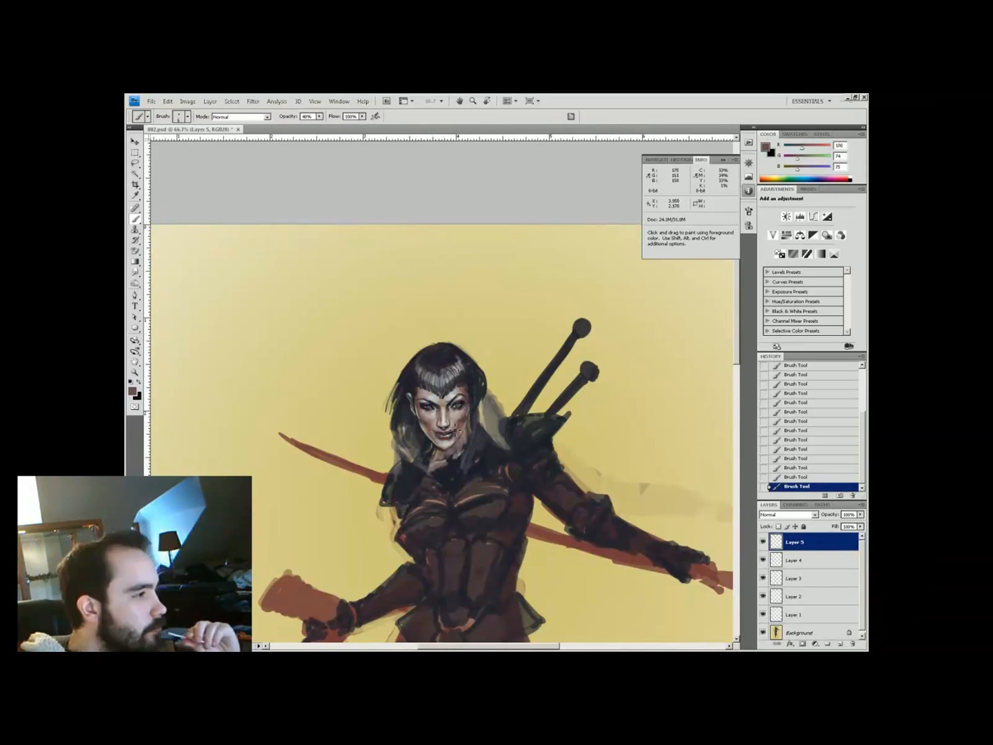
pyautogui.press('alt')
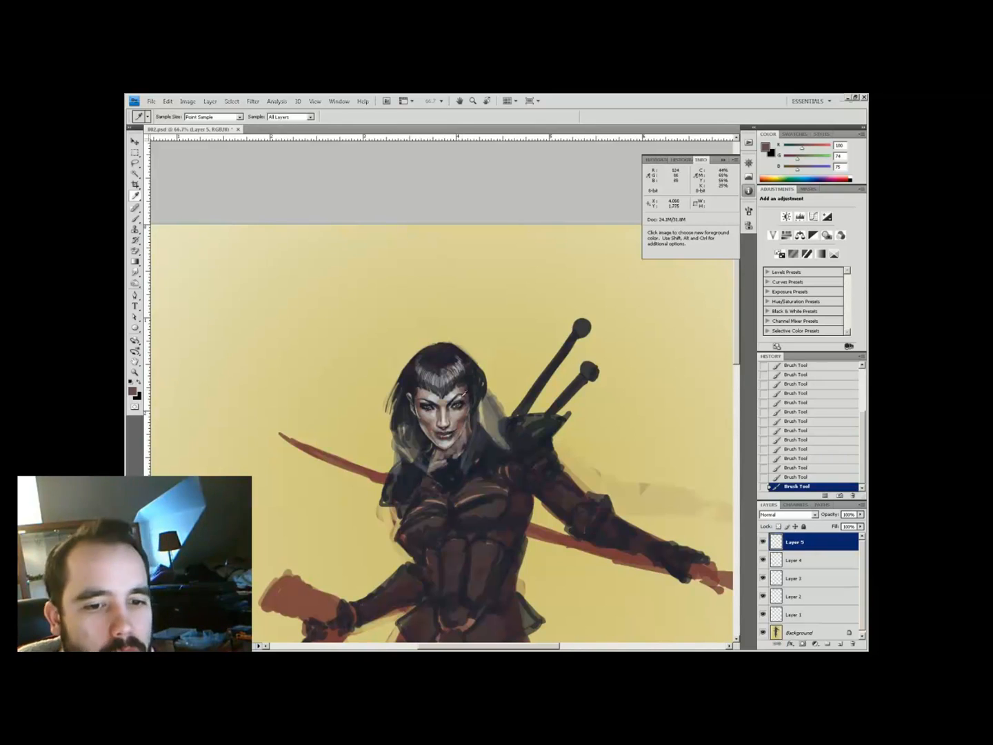
# On a new Layer 6, paint dark and light grey strokes on the neck and hair
pyautogui.click(841, 644)
pyautogui.keyDown('alt'); pyautogui.click(475, 441); pyautogui.keyUp('alt')
pyautogui.moveTo(431, 456)
pyautogui.mouseDown()
pyautogui.moveTo(468, 444)
pyautogui.moveTo(444, 463)
pyautogui.mouseUp()
pyautogui.moveTo(470, 437); pyautogui.dragTo(446, 474)
pyautogui.keyDown('alt'); pyautogui.click(482, 423); pyautogui.keyUp('alt')
pyautogui.moveTo(481, 424); pyautogui.dragTo(488, 413)
# Paint a light grey stroke near the shoulder at reduced brush opacity
pyautogui.press('7')
pyautogui.keyDown('alt'); pyautogui.click(475, 422); pyautogui.keyUp('alt')
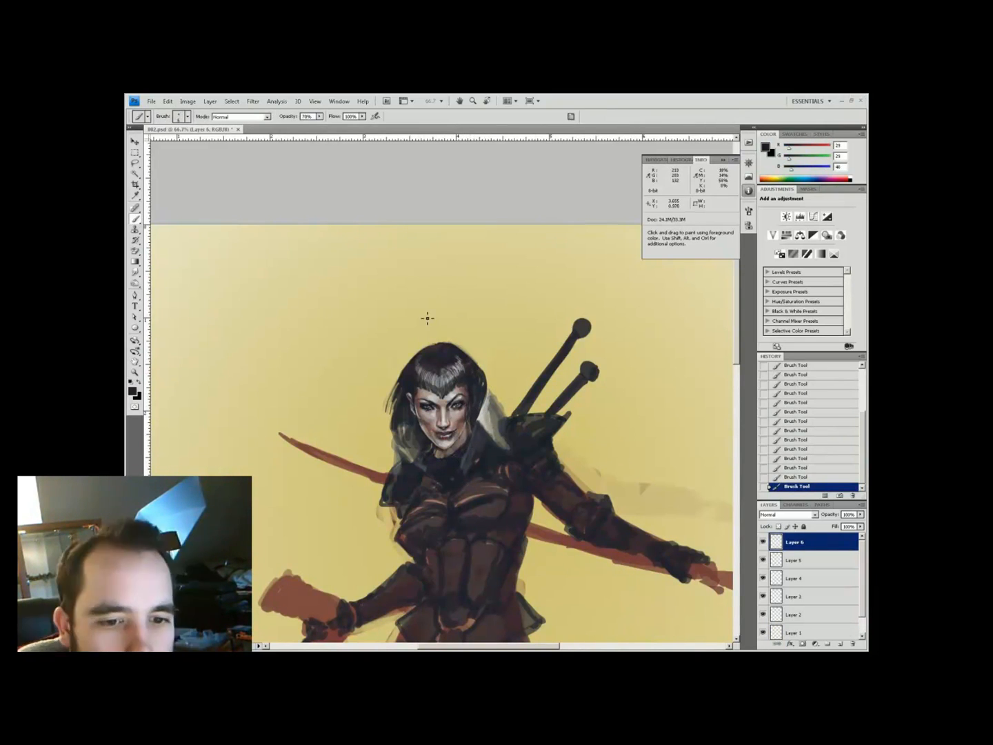
pyautogui.moveTo(450, 343); pyautogui.dragTo(437, 349)
pyautogui.keyDown('alt'); pyautogui.click(421, 349); pyautogui.keyUp('alt')
pyautogui.press('4')
pyautogui.keyDown('alt'); pyautogui.click(458, 435); pyautogui.keyUp('alt')
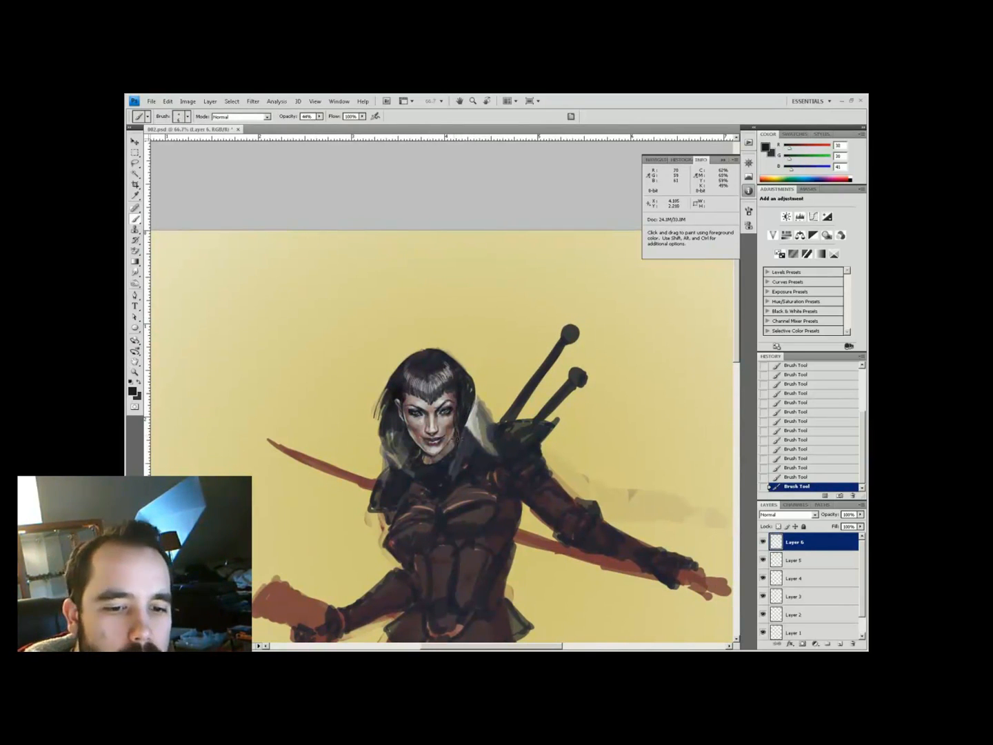
pyautogui.press('4')
pyautogui.press('4')
pyautogui.moveTo(491, 444); pyautogui.dragTo(501, 461)
# Add a dark grey-brown stroke near the shoulder at 40% opacity
pyautogui.keyDown('alt'); pyautogui.click(493, 452); pyautogui.keyUp('alt')
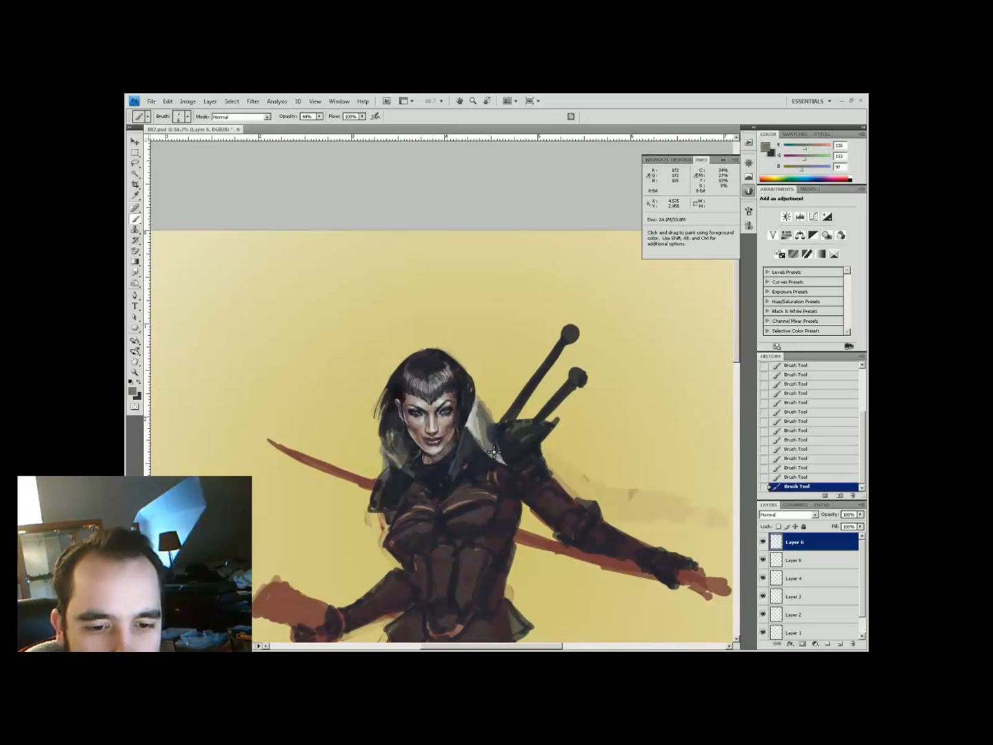
pyautogui.keyDown('alt'); pyautogui.click(476, 417); pyautogui.keyUp('alt')
pyautogui.press('4')
pyautogui.keyDown('alt'); pyautogui.click(478, 423); pyautogui.keyUp('alt')
pyautogui.moveTo(481, 426); pyautogui.dragTo(497, 444)
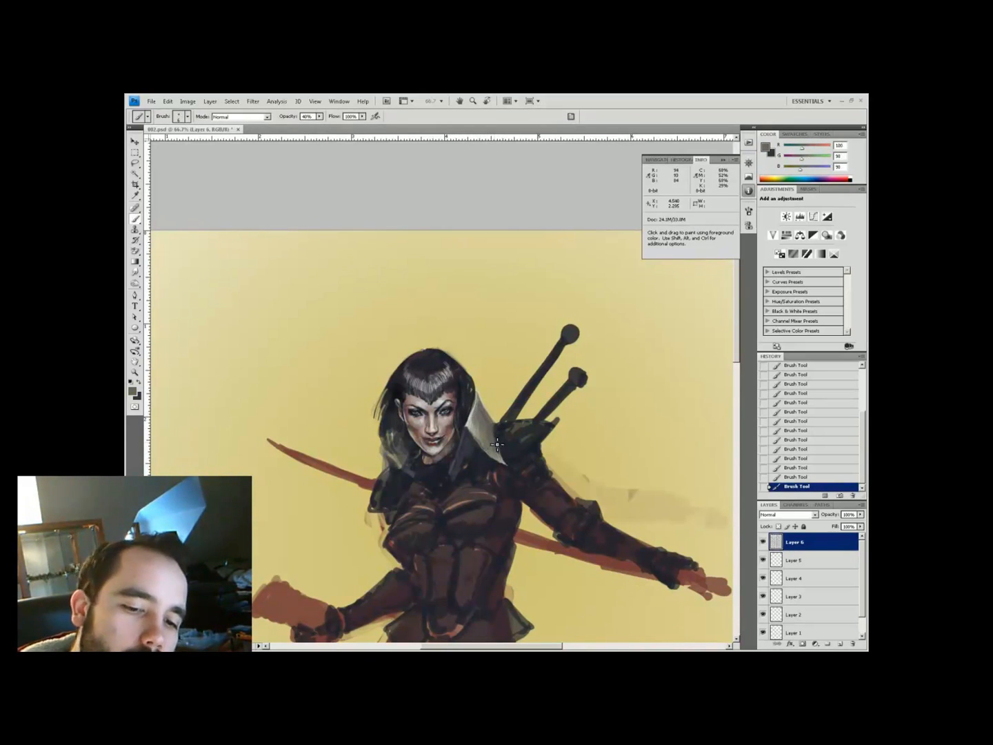
# Darken the left edge of the hood's collar with a sampled blue-black
pyautogui.keyDown('alt'); pyautogui.click(486, 429); pyautogui.keyUp('alt')
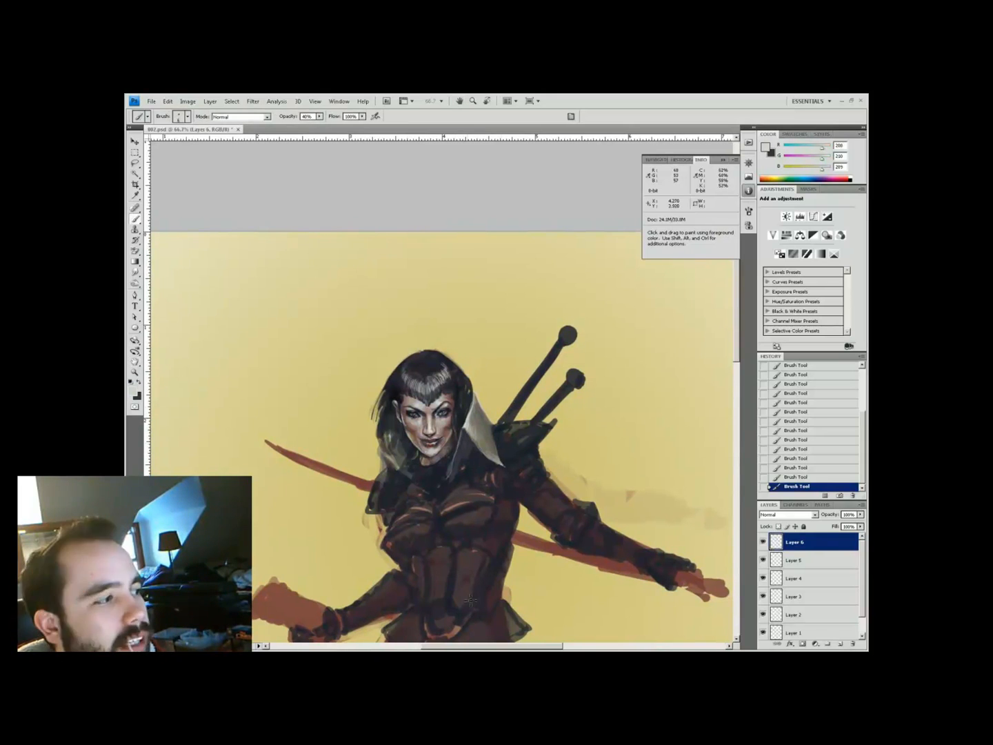
pyautogui.keyDown('alt'); pyautogui.click(468, 438); pyautogui.keyUp('alt')
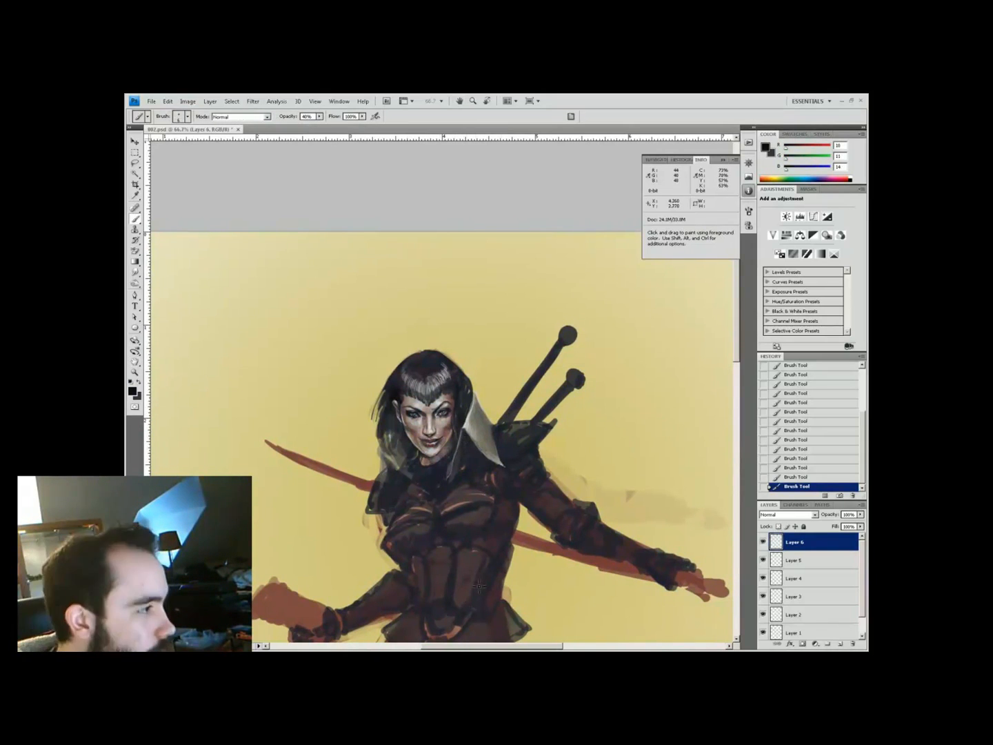
pyautogui.keyDown('alt'); pyautogui.click(441, 325); pyautogui.keyUp('alt')
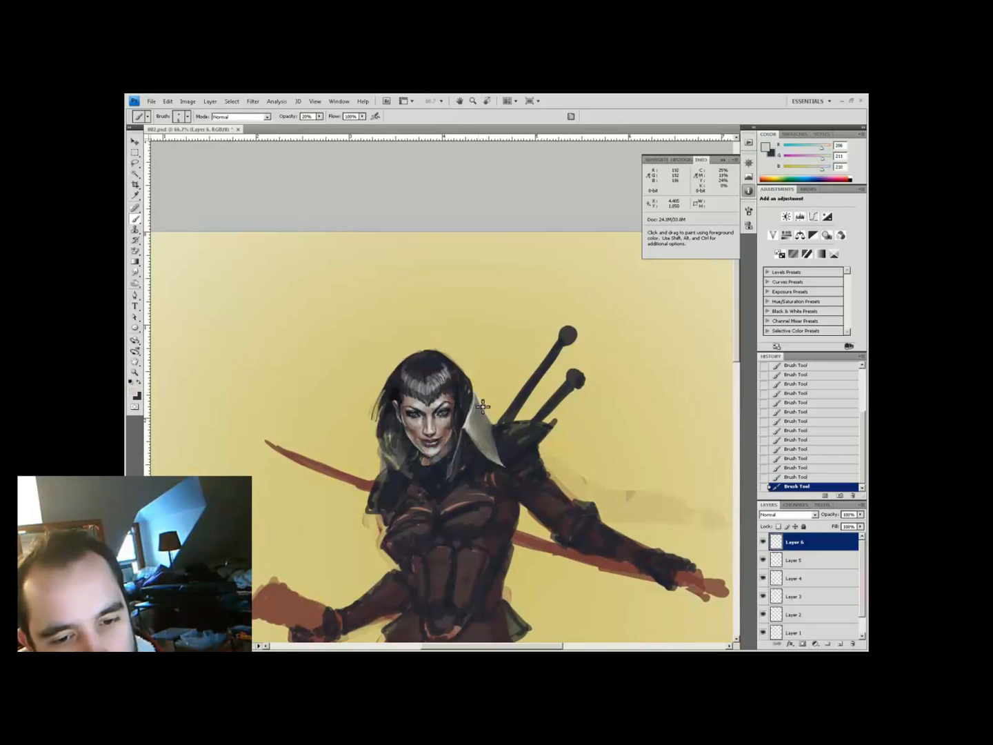
pyautogui.keyDown('alt'); pyautogui.click(371, 457); pyautogui.keyUp('alt')
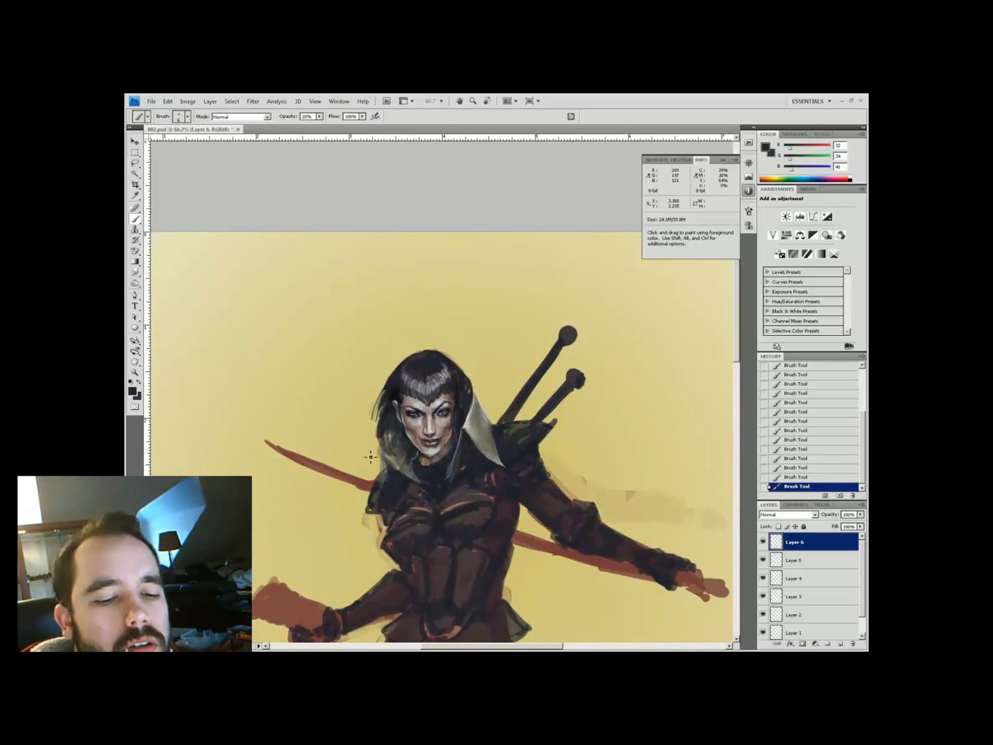
pyautogui.moveTo(378, 455); pyautogui.dragTo(375, 486)
# At 50% opacity, paint a small near-black stroke beside the hair
pyautogui.press('5')
pyautogui.keyDown('alt'); pyautogui.click(409, 431); pyautogui.keyUp('alt')
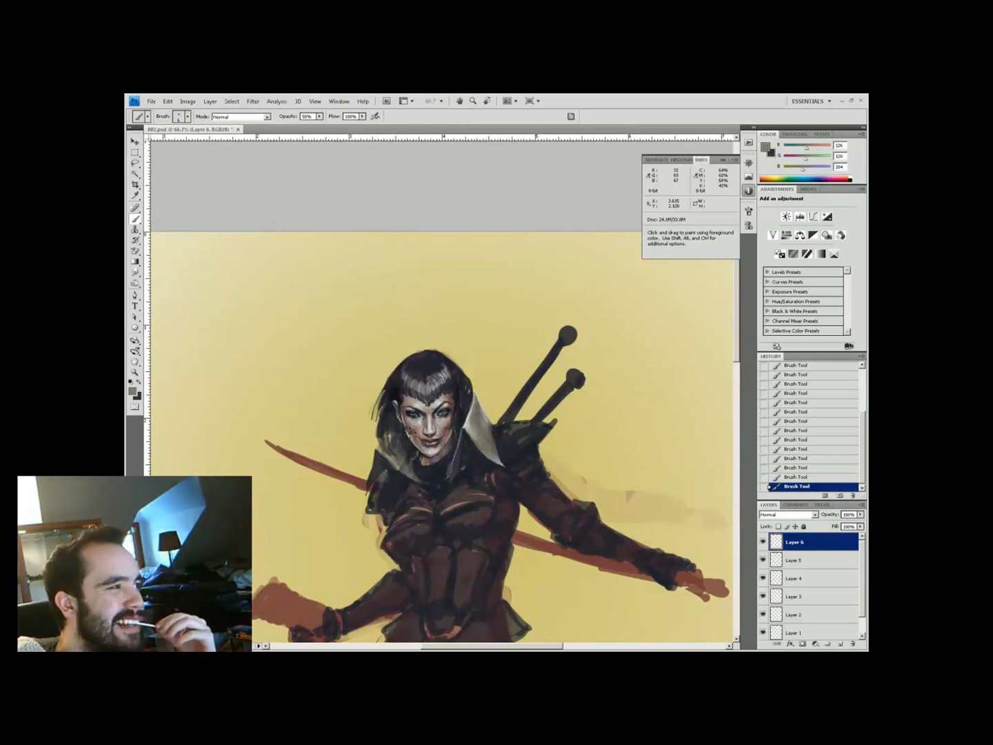
pyautogui.keyDown('alt'); pyautogui.click(482, 399); pyautogui.keyUp('alt')
pyautogui.keyDown('alt'); pyautogui.click(382, 465); pyautogui.keyUp('alt')
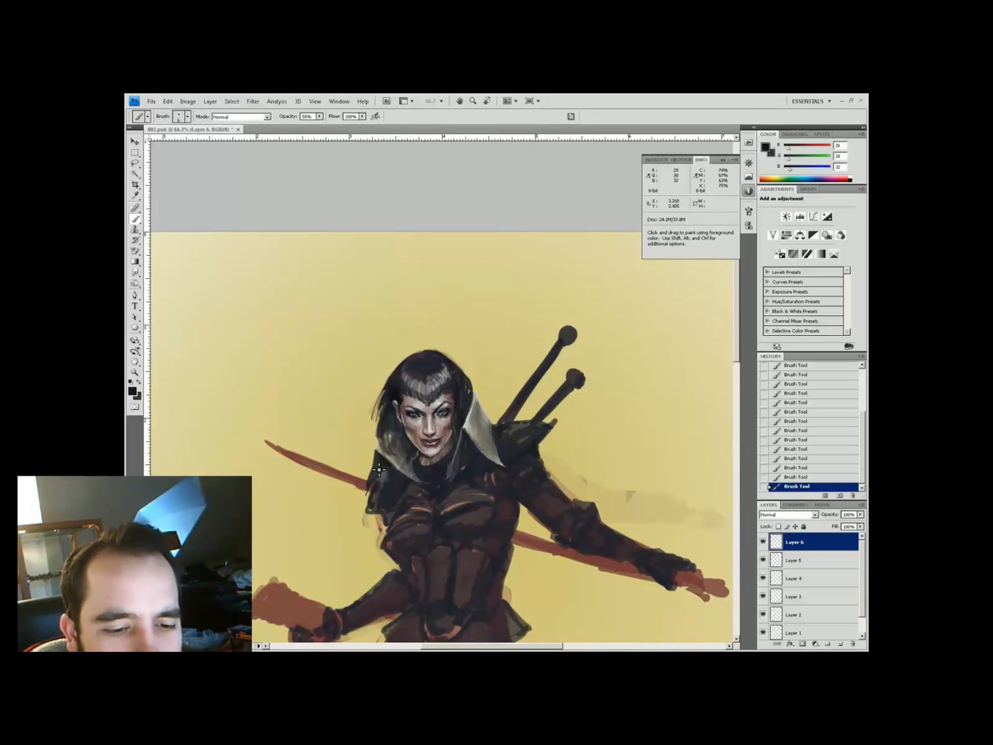
pyautogui.moveTo(406, 436); pyautogui.dragTo(397, 418)
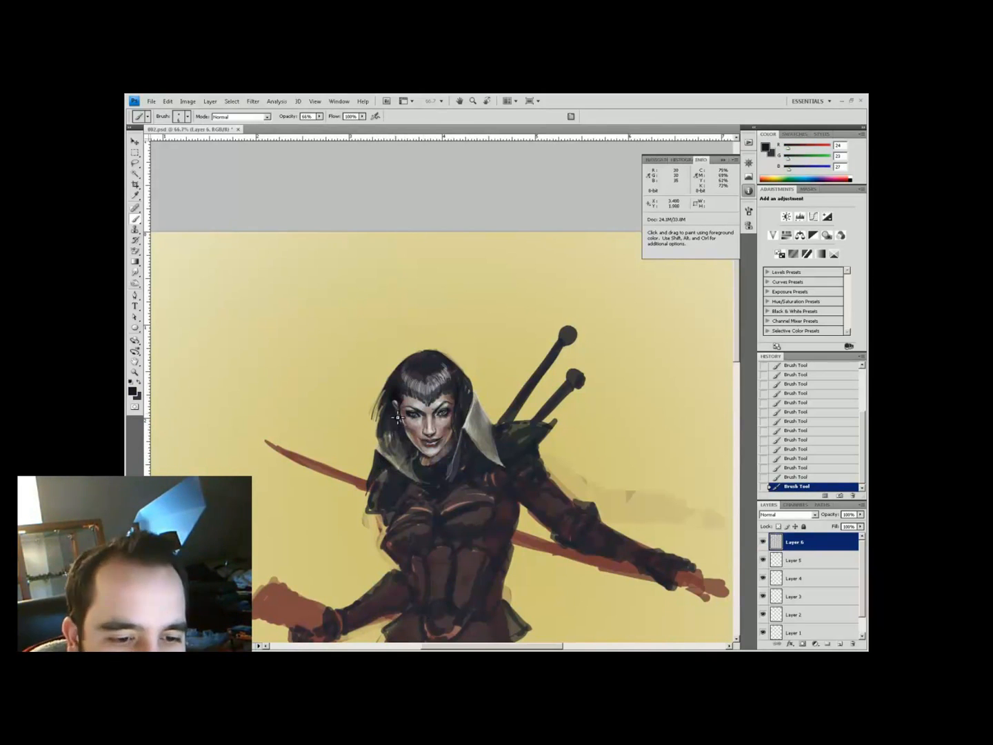
# Sample light grey, mauve and dark brown tones at 33–40% brush opacity
pyautogui.press('3')
pyautogui.press('3')
pyautogui.keyDown('alt'); pyautogui.click(468, 362); pyautogui.keyUp('alt')
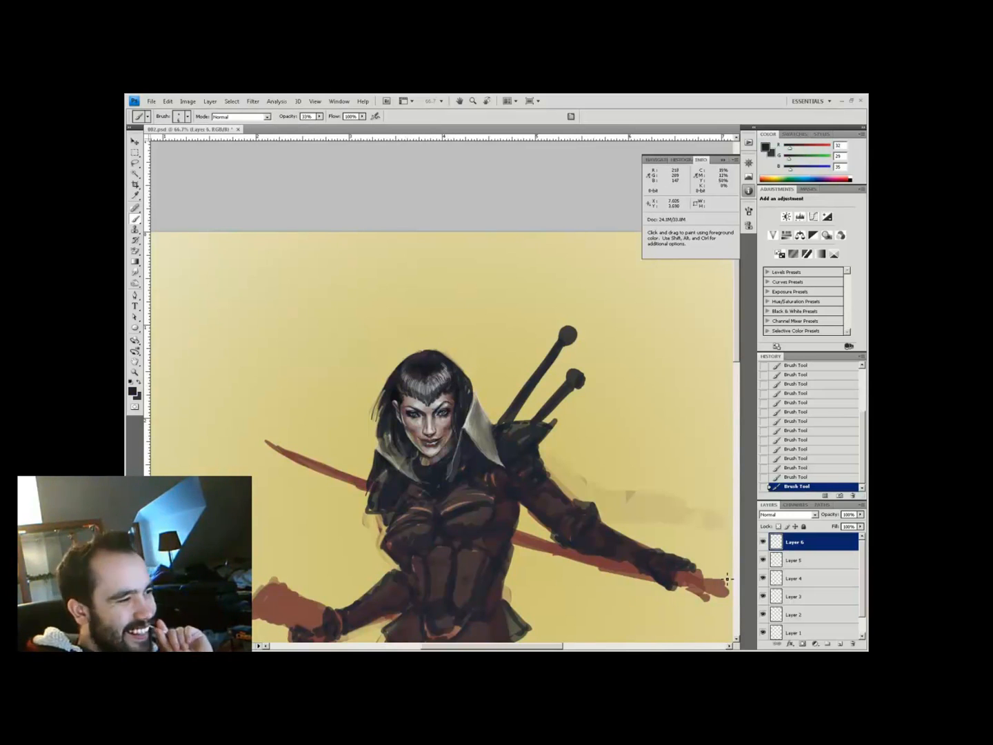
pyautogui.moveTo(449, 403); pyautogui.dragTo(468, 434)
pyautogui.press('4')
pyautogui.keyDown('alt'); pyautogui.click(469, 433); pyautogui.keyUp('alt')
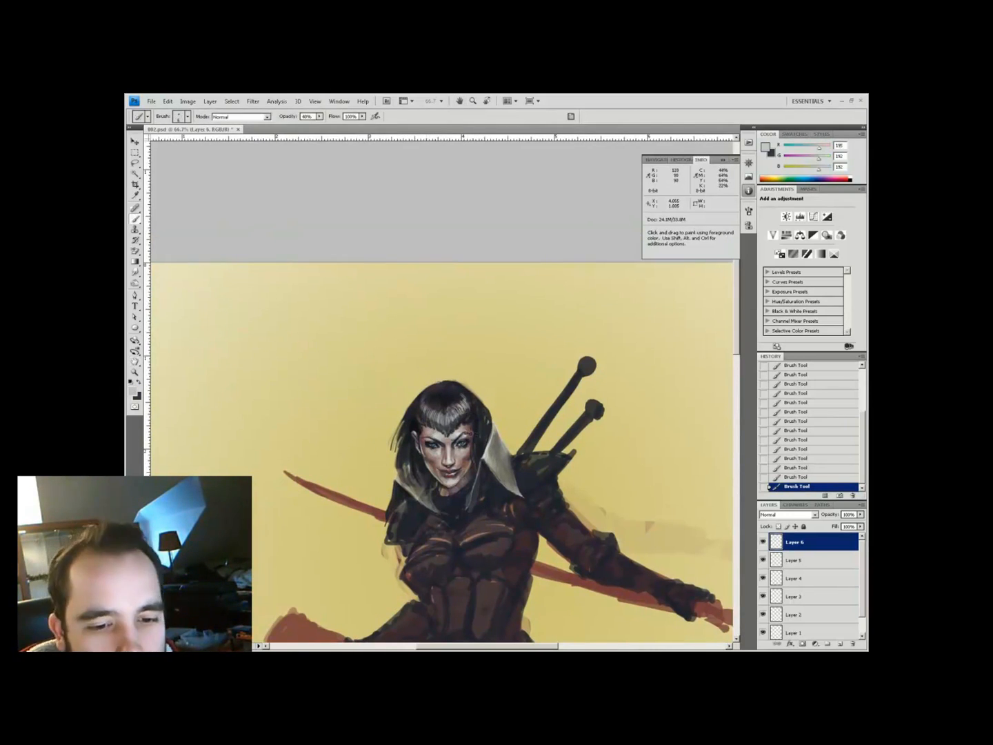
pyautogui.keyDown('alt'); pyautogui.click(468, 558); pyautogui.keyUp('alt')
pyautogui.keyDown('alt'); pyautogui.click(466, 555); pyautogui.keyUp('alt')
# On a new Layer 7, start a pale collar with light strokes around the neck
pyautogui.press('space')
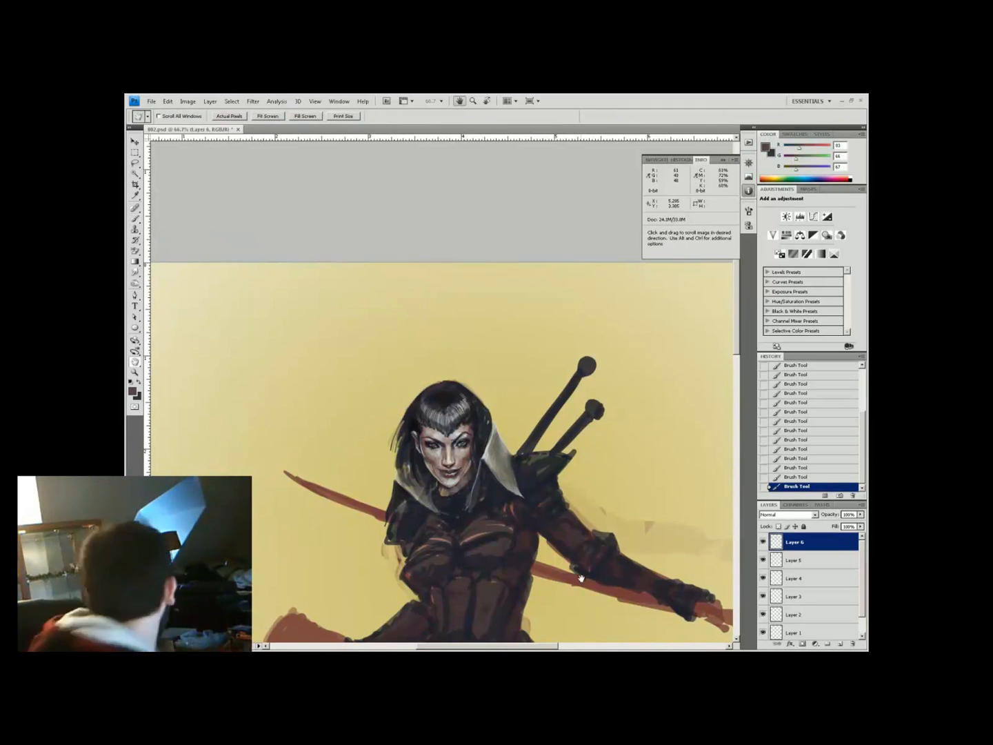
pyautogui.moveTo(581, 578); pyautogui.dragTo(586, 571)
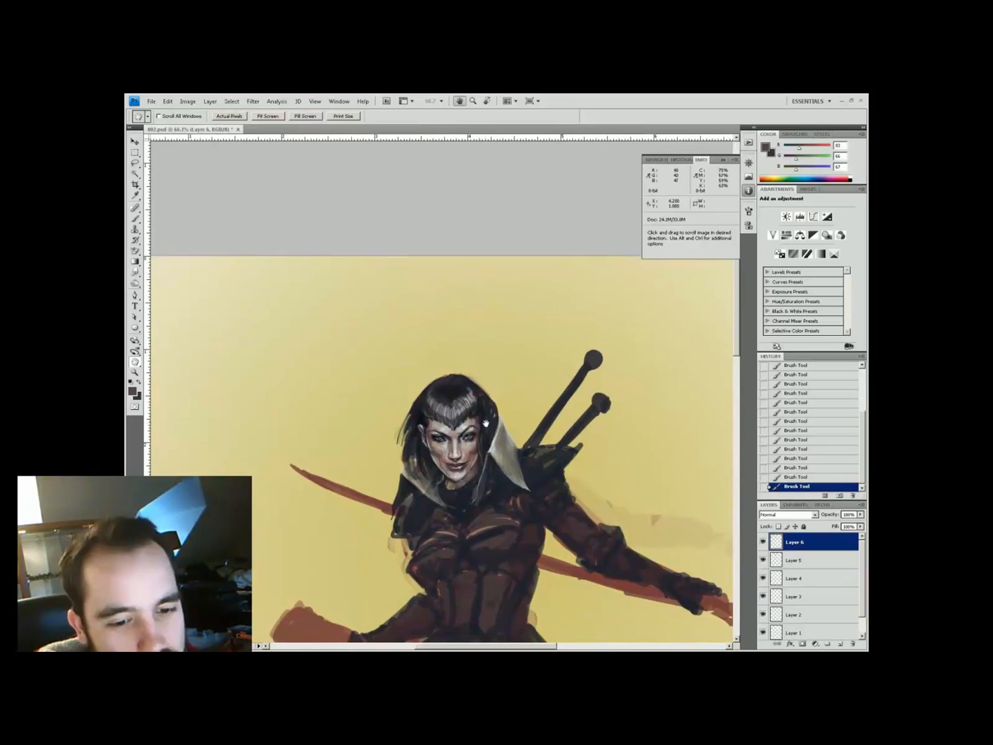
pyautogui.keyDown('alt'); pyautogui.click(424, 484); pyautogui.keyUp('alt')
pyautogui.hotkey('ctrl', 'shift', 'alt', 'n')
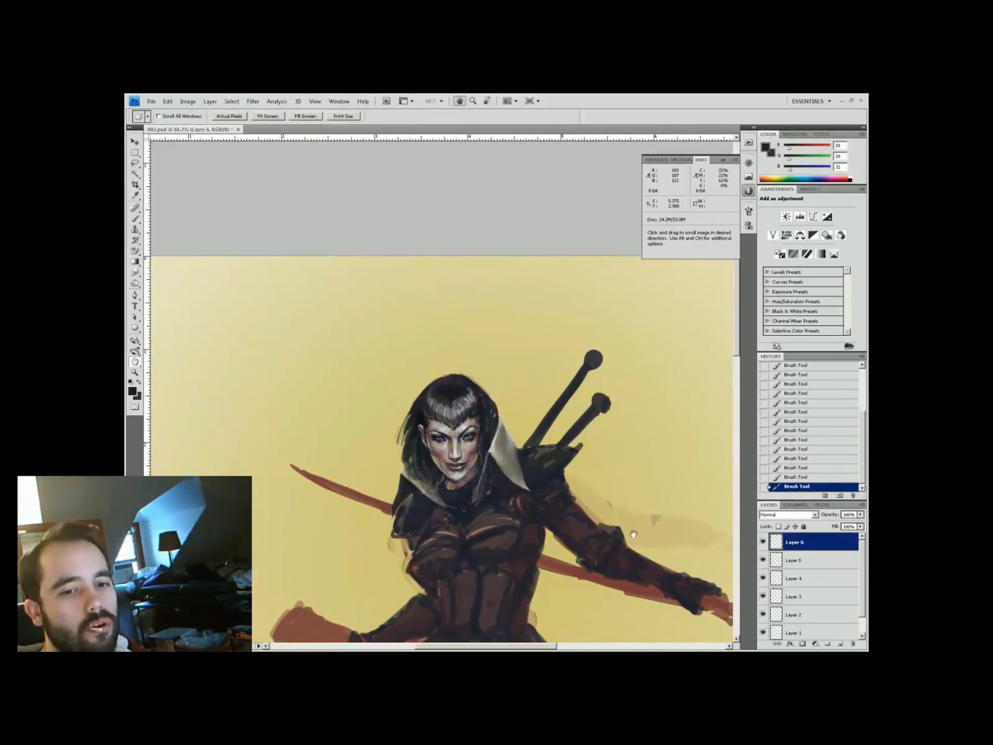
pyautogui.keyDown('alt'); pyautogui.click(633, 534); pyautogui.keyUp('alt')
pyautogui.moveTo(463, 475); pyautogui.dragTo(474, 486)
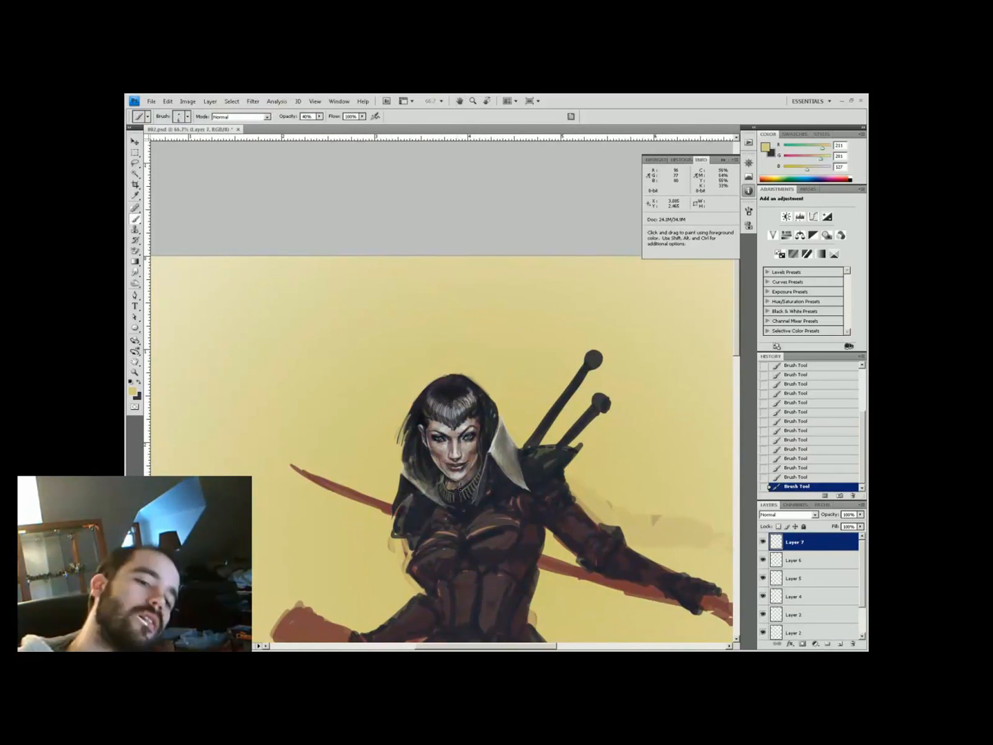
# Pick a near-white, then sample brown and near-black neck tones at 33% opacity
pyautogui.click(475, 495)
pyautogui.press('Return')
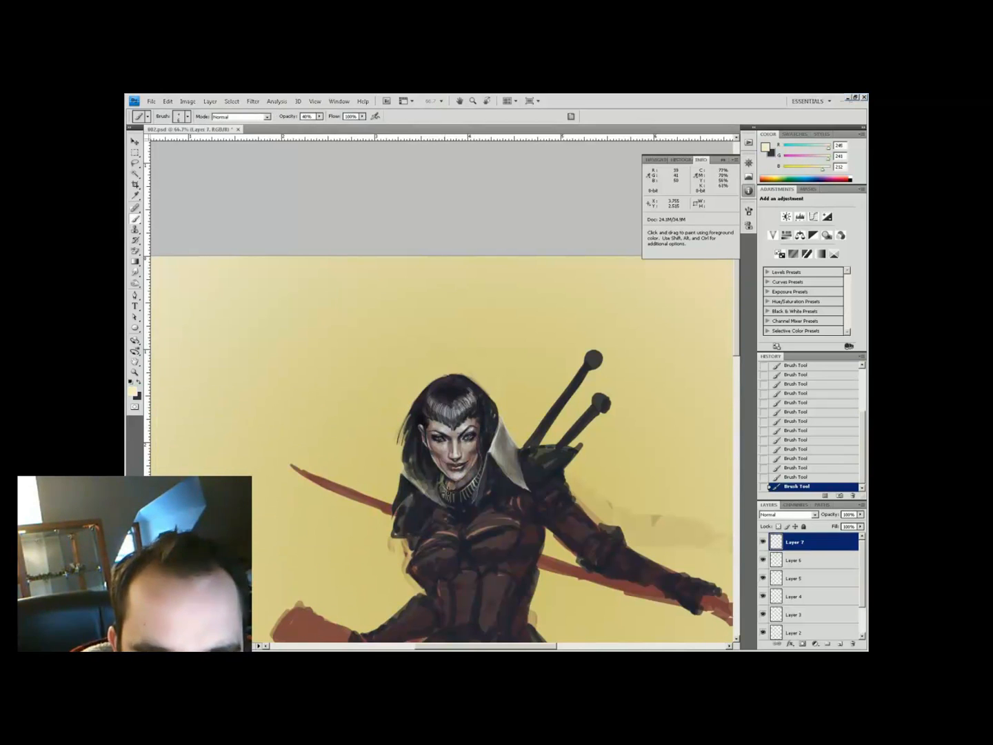
pyautogui.keyDown('alt'); pyautogui.click(469, 487); pyautogui.keyUp('alt')
pyautogui.press('3')
pyautogui.press('3')
pyautogui.keyDown('alt'); pyautogui.click(462, 493); pyautogui.keyUp('alt')
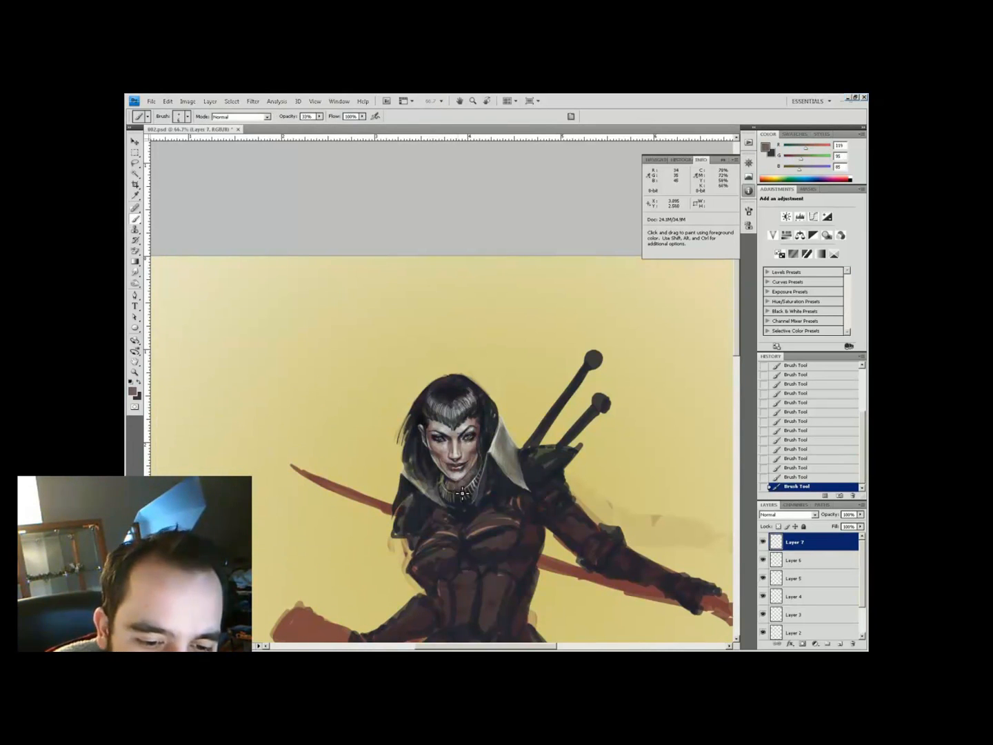
pyautogui.keyDown('alt'); pyautogui.click(450, 481); pyautogui.keyUp('alt')
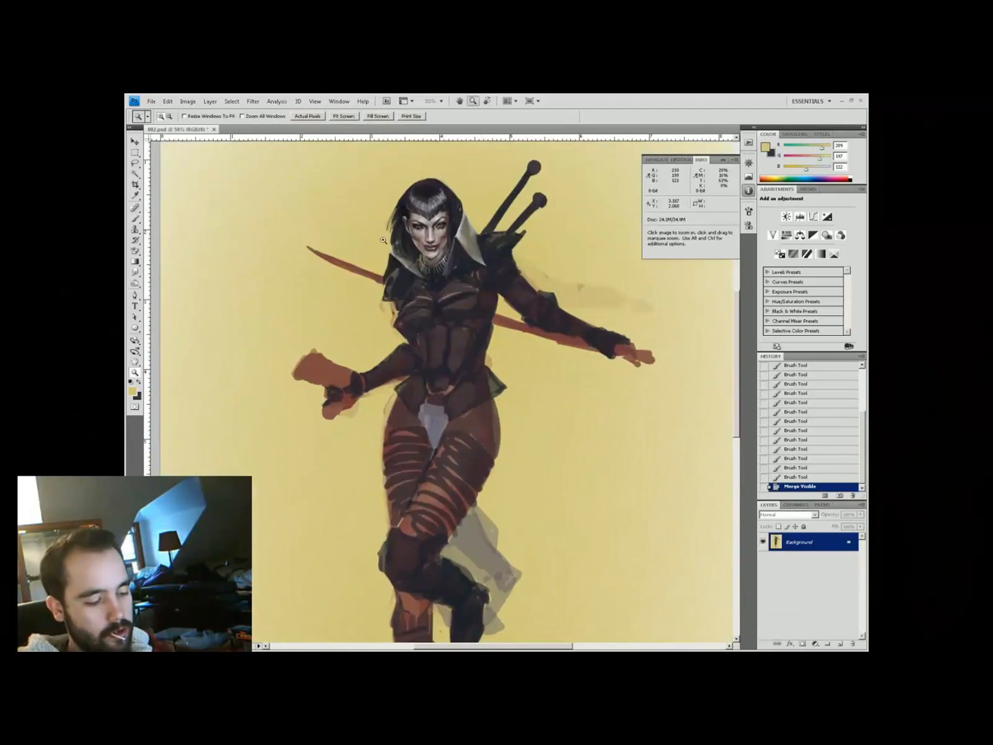
# Duplicate the layer, commit a free transform, and zoom in on the figure
pyautogui.hotkey('ctrl', 'j')
pyautogui.hotkey('ctrl', 't')
pyautogui.press('Return')
pyautogui.keyDown('alt'); pyautogui.click(446, 271); pyautogui.keyUp('alt')
pyautogui.click(446, 271)
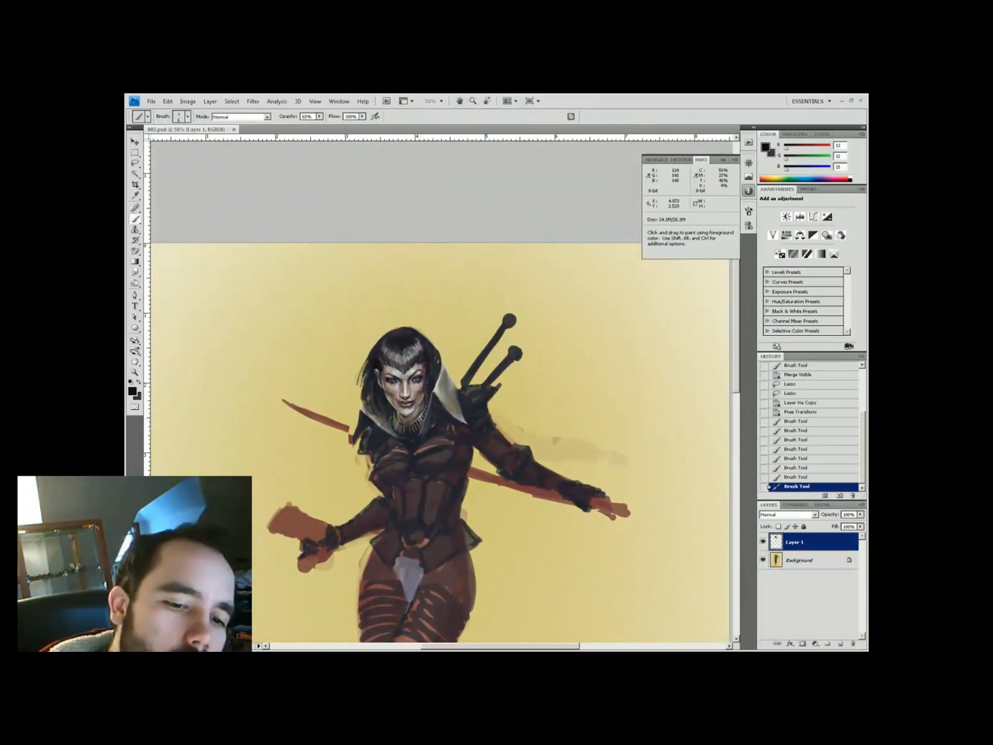
# Sample blue-grey, near-black and tan tones with brush opacity raised to 99%
pyautogui.keyDown('alt'); pyautogui.click(406, 583); pyautogui.keyUp('alt')
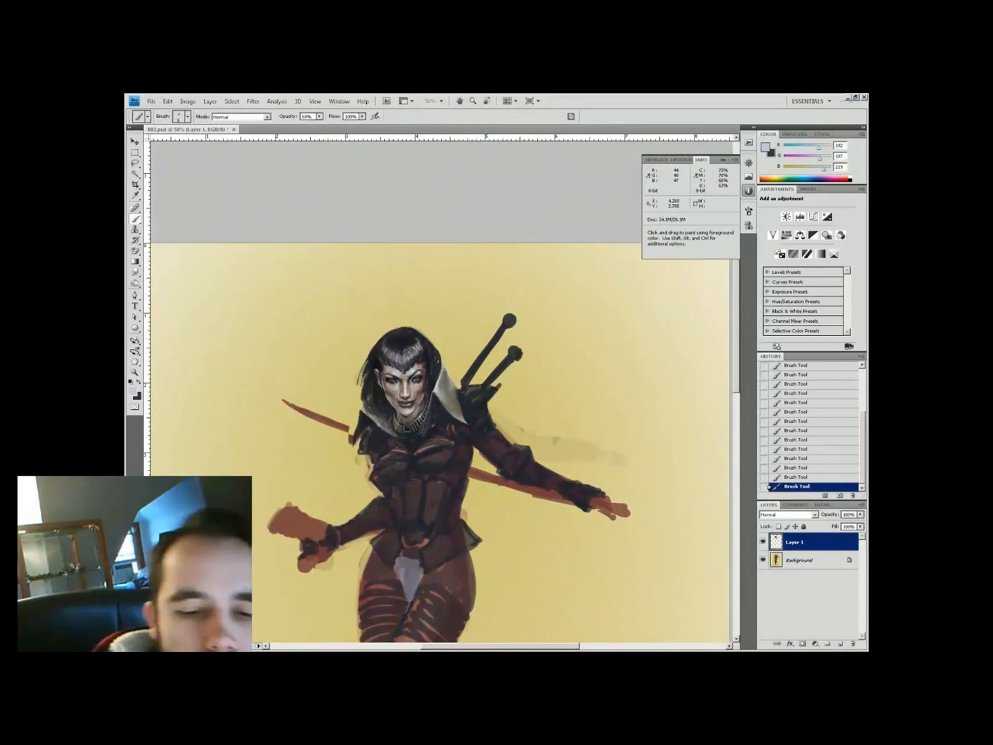
pyautogui.keyDown('alt'); pyautogui.click(414, 448); pyautogui.keyUp('alt')
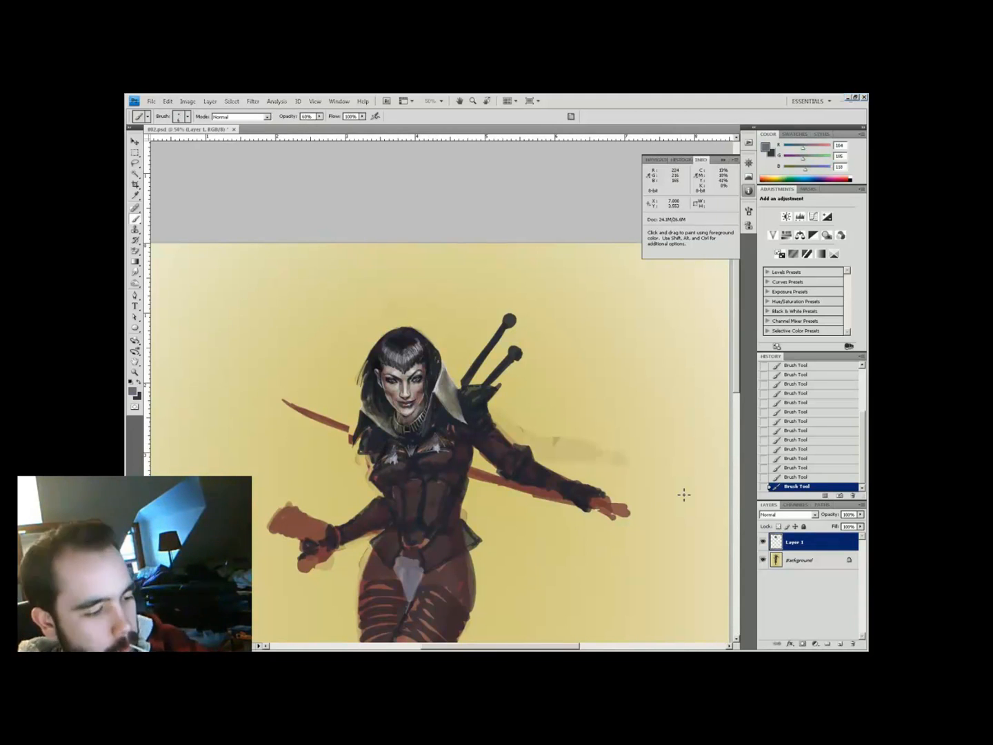
pyautogui.keyDown('alt'); pyautogui.click(390, 483); pyautogui.keyUp('alt')
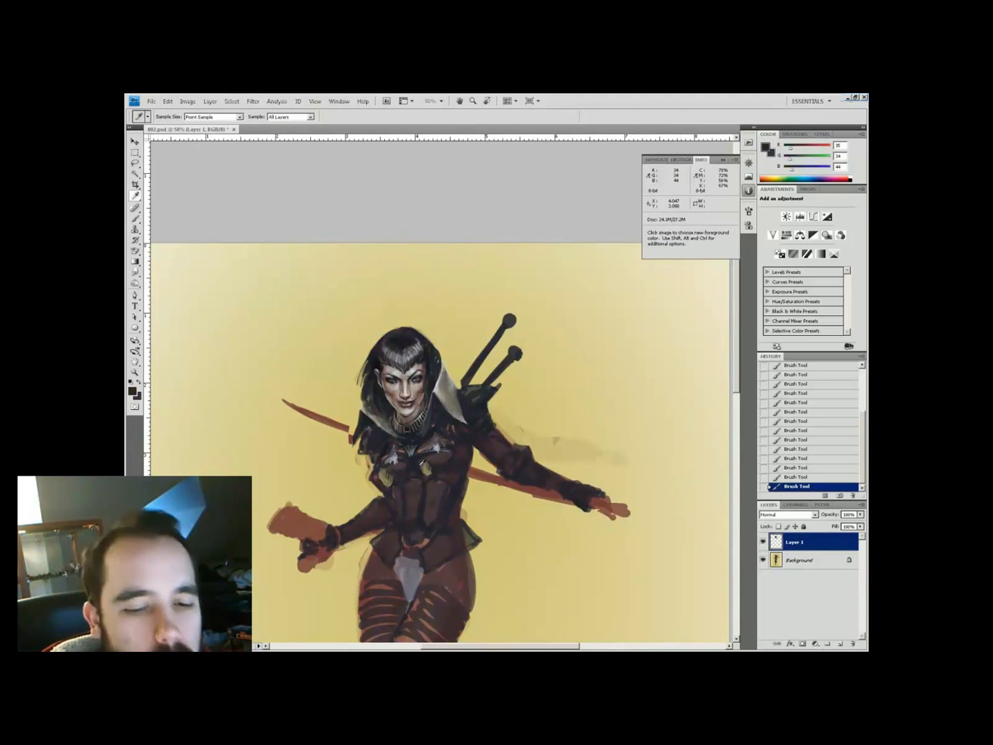
pyautogui.keyDown('alt'); pyautogui.click(366, 498); pyautogui.keyUp('alt')
pyautogui.press('9')
pyautogui.press('9')
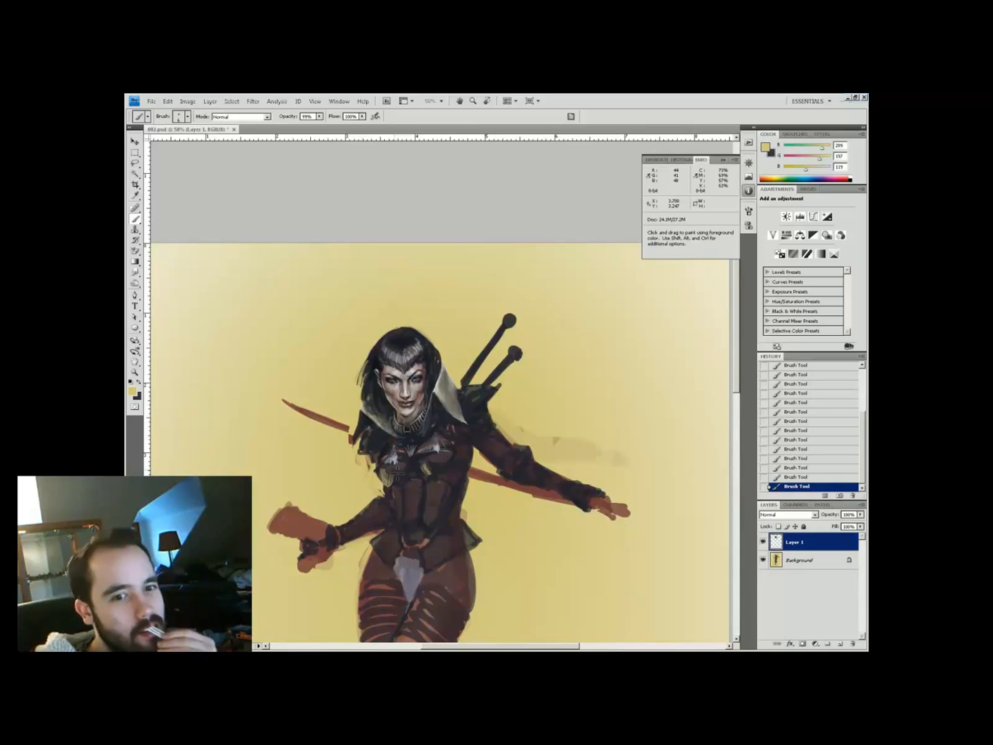
pyautogui.keyDown('alt'); pyautogui.click(441, 466); pyautogui.keyUp('alt')
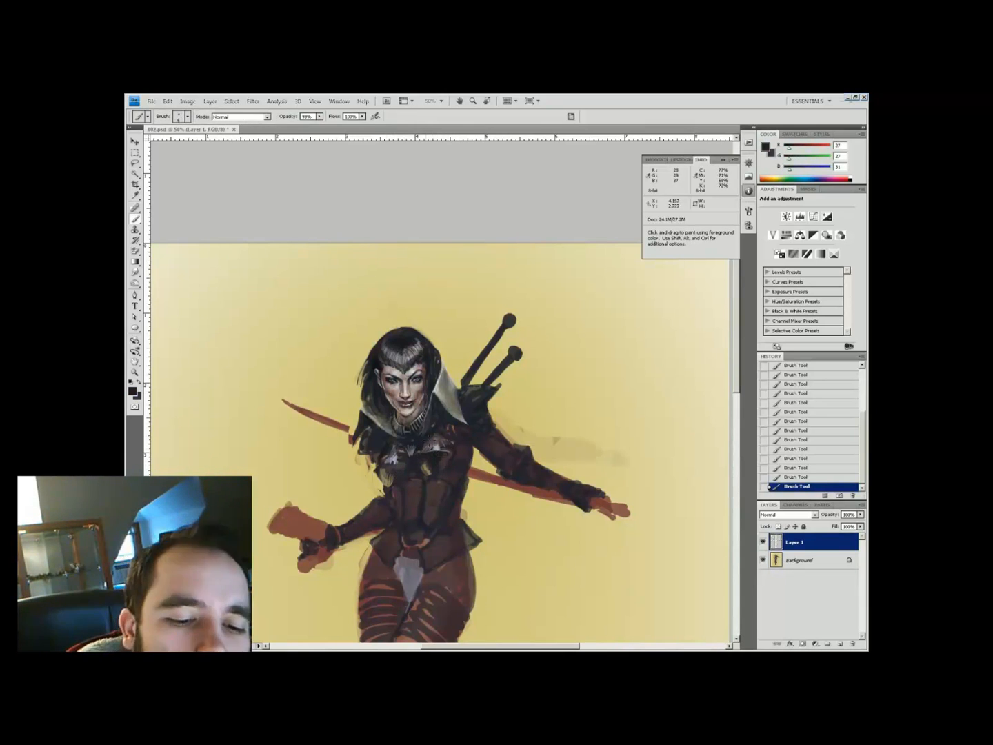
pyautogui.keyDown('alt'); pyautogui.click(372, 487); pyautogui.keyUp('alt')
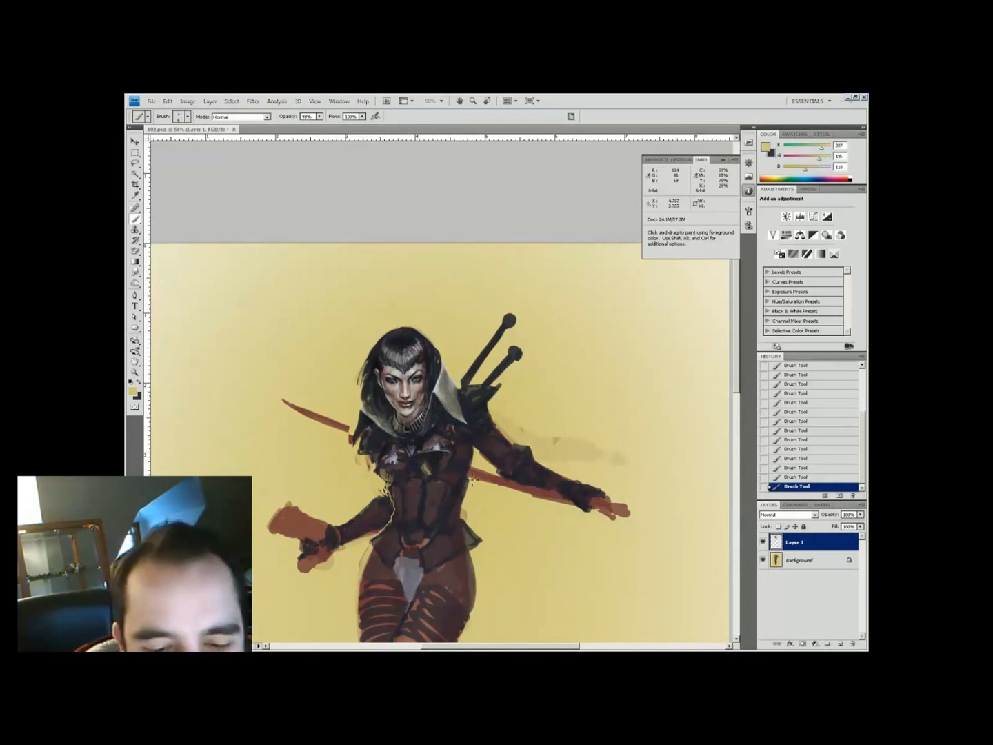
# Lasso the head and shoulders and resize them with a committed free transform
pyautogui.press('l')
pyautogui.moveTo(337, 469)
pyautogui.mouseDown()
pyautogui.moveTo(457, 296)
pyautogui.moveTo(337, 469)
pyautogui.mouseUp()
pyautogui.hotkey('ctrl', 't')
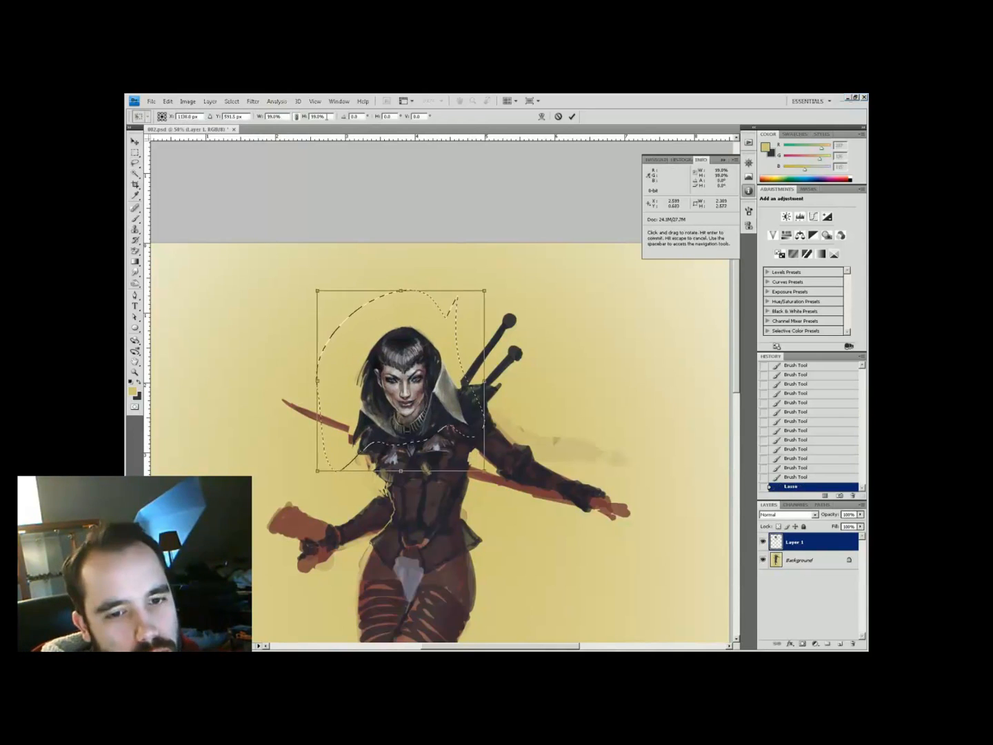
pyautogui.press('Return')
pyautogui.hotkey('ctrl', 'd')
# Zoom to the upper body and paint small strokes on the chest armour at 66% opacity
pyautogui.press('z')
pyautogui.hotkey('ctrl', '0')
pyautogui.click(444, 333)
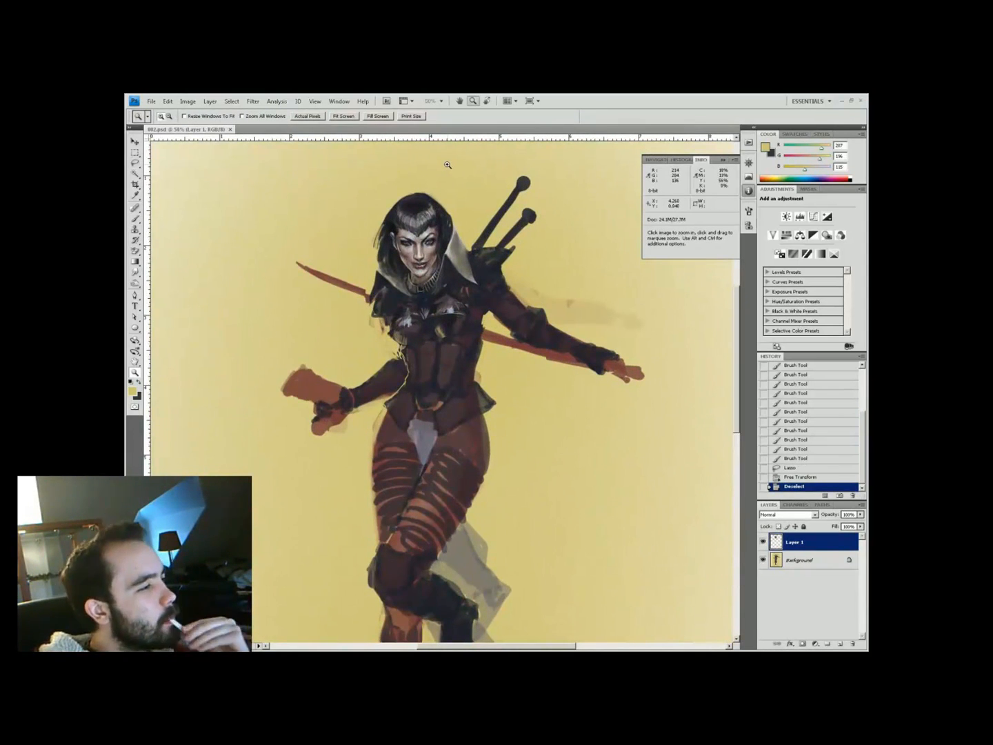
pyautogui.moveTo(432, 181); pyautogui.dragTo(420, 234)
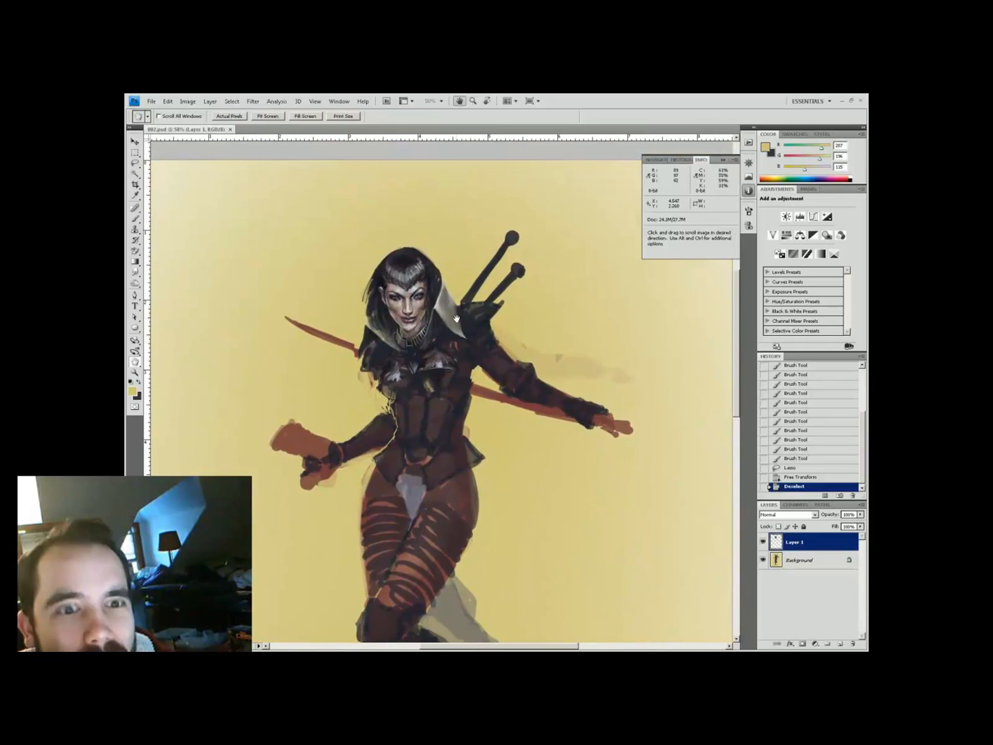
pyautogui.press('b')
pyautogui.moveTo(365, 387); pyautogui.dragTo(380, 372)
pyautogui.moveTo(369, 382)
pyautogui.mouseDown()
pyautogui.moveTo(380, 352)
pyautogui.moveTo(406, 387)
pyautogui.moveTo(386, 402)
pyautogui.mouseUp()
pyautogui.press('6')
pyautogui.press('6')
pyautogui.moveTo(399, 389)
pyautogui.mouseDown()
pyautogui.moveTo(385, 413)
pyautogui.moveTo(421, 411)
pyautogui.mouseUp()
# Sample near-black and pale grey armour tones and set brush opacity to 40%
pyautogui.keyDown('alt'); pyautogui.click(430, 414); pyautogui.keyUp('alt')
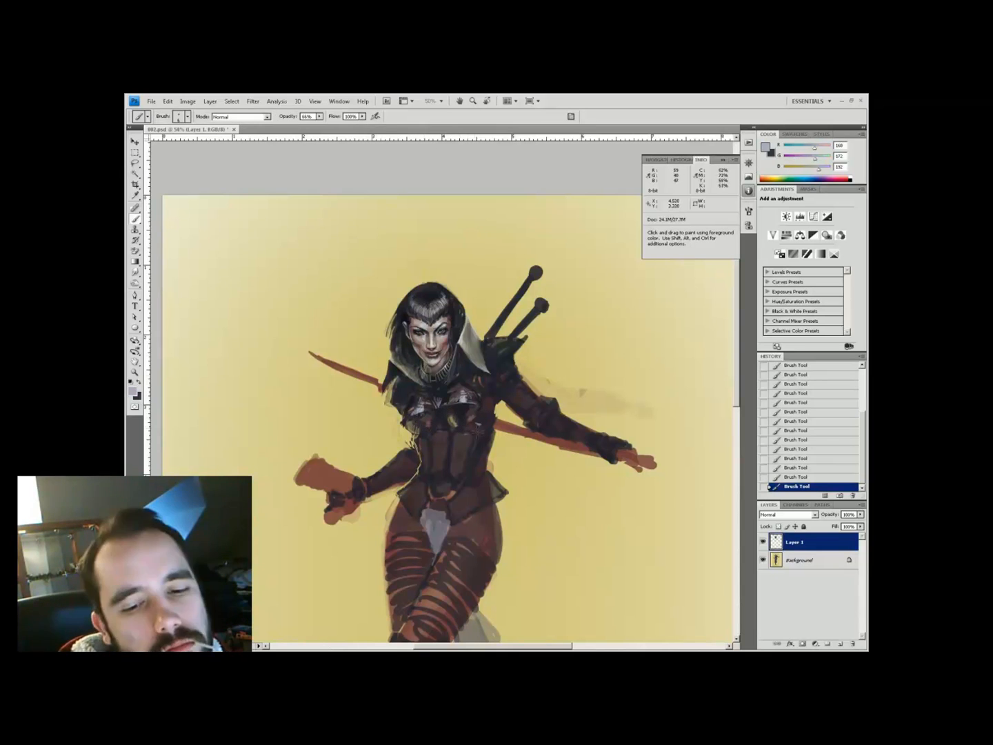
pyautogui.keyDown('alt'); pyautogui.click(456, 352); pyautogui.keyUp('alt')
pyautogui.moveTo(457, 356); pyautogui.dragTo(444, 424)
pyautogui.keyDown('alt'); pyautogui.click(409, 437); pyautogui.keyUp('alt')
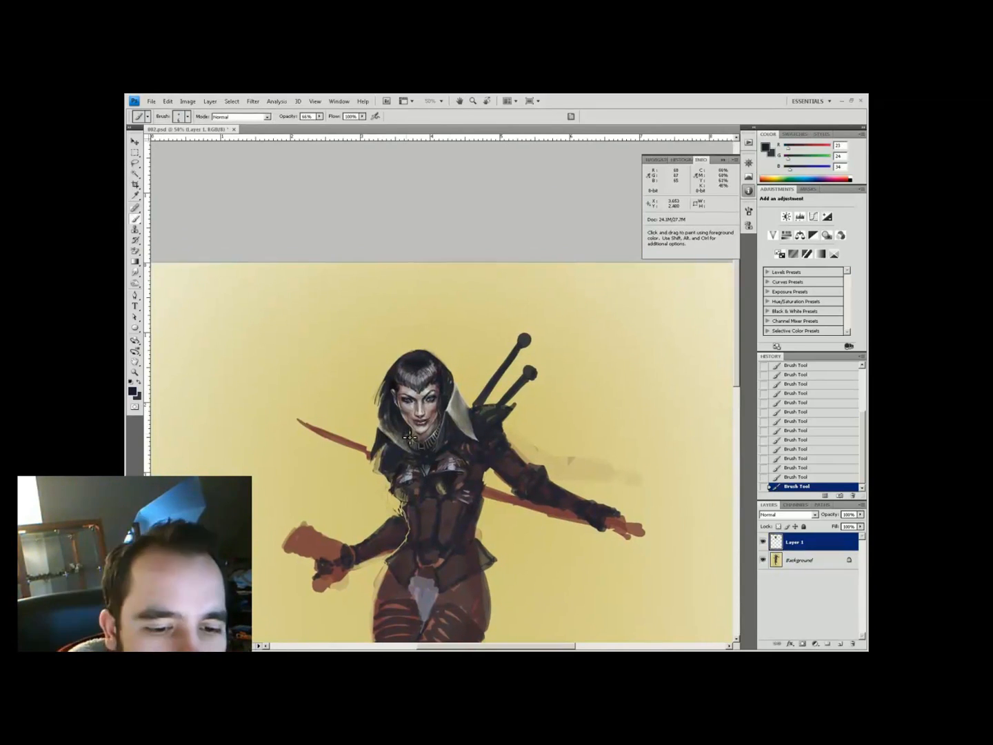
pyautogui.keyDown('alt'); pyautogui.click(475, 394); pyautogui.keyUp('alt')
pyautogui.press('4')
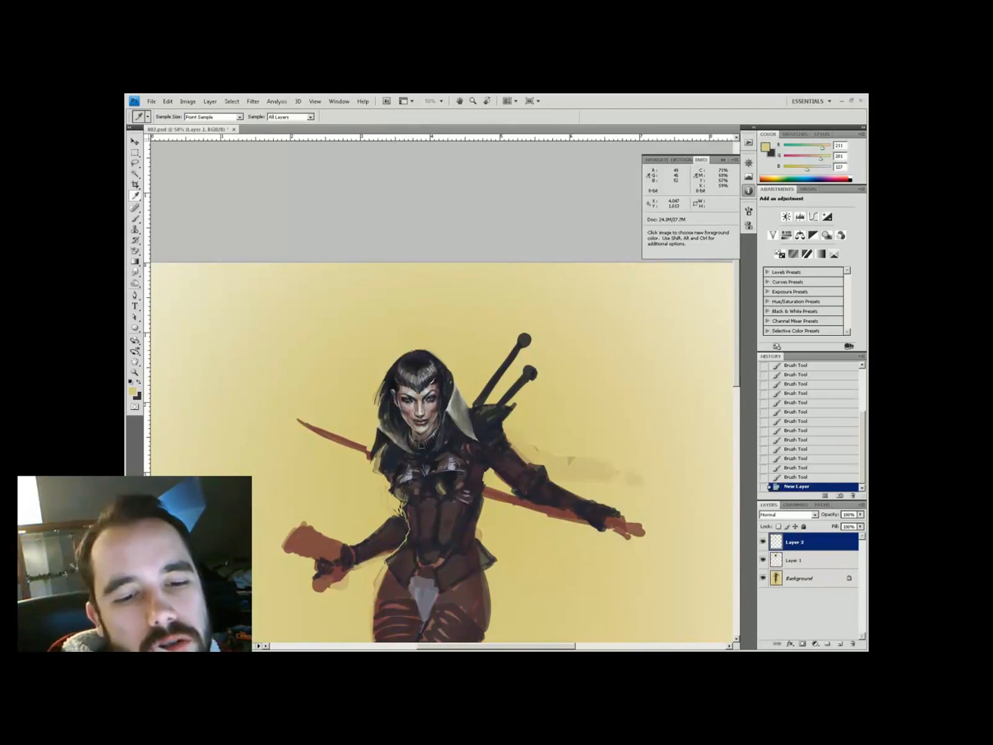
# On a new Layer 2, paint a short dark stroke and sample yellow and grey-blue tones
pyautogui.hotkey('ctrl', 'shift', 'alt', 'n')
pyautogui.moveTo(422, 434); pyautogui.dragTo(432, 442)
pyautogui.keyDown('alt'); pyautogui.click(434, 435); pyautogui.keyUp('alt')
pyautogui.press('6')
pyautogui.press('6')
pyautogui.keyDown('alt'); pyautogui.click(476, 447); pyautogui.keyUp('alt')
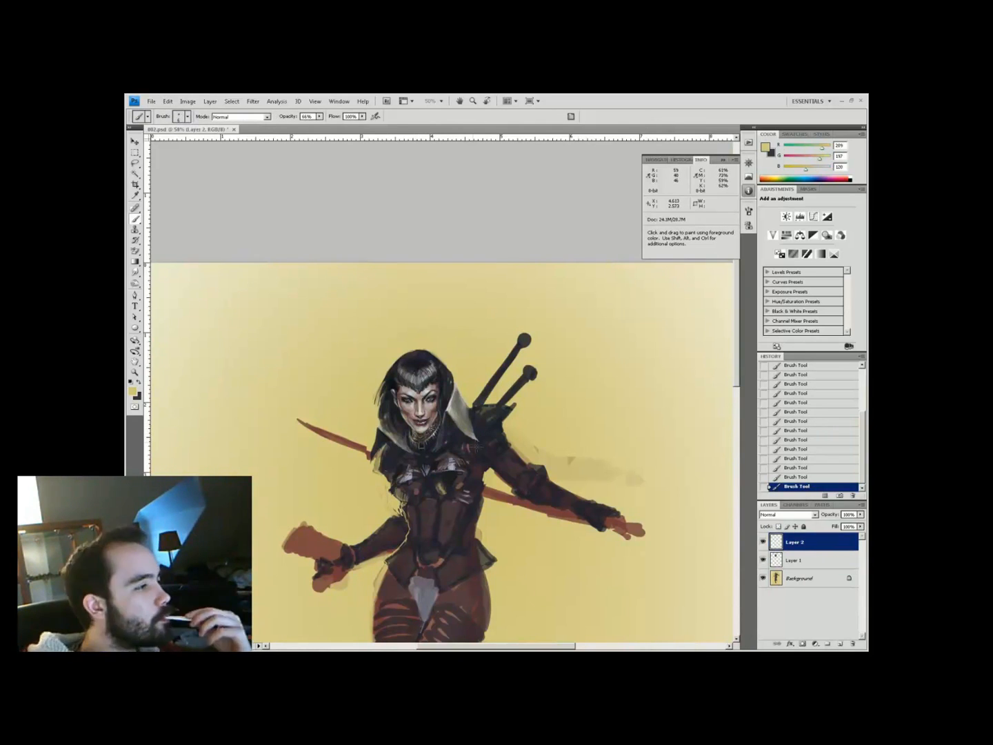
pyautogui.keyDown('alt'); pyautogui.click(449, 517); pyautogui.keyUp('alt')
pyautogui.keyDown('alt'); pyautogui.click(383, 550); pyautogui.keyUp('alt')
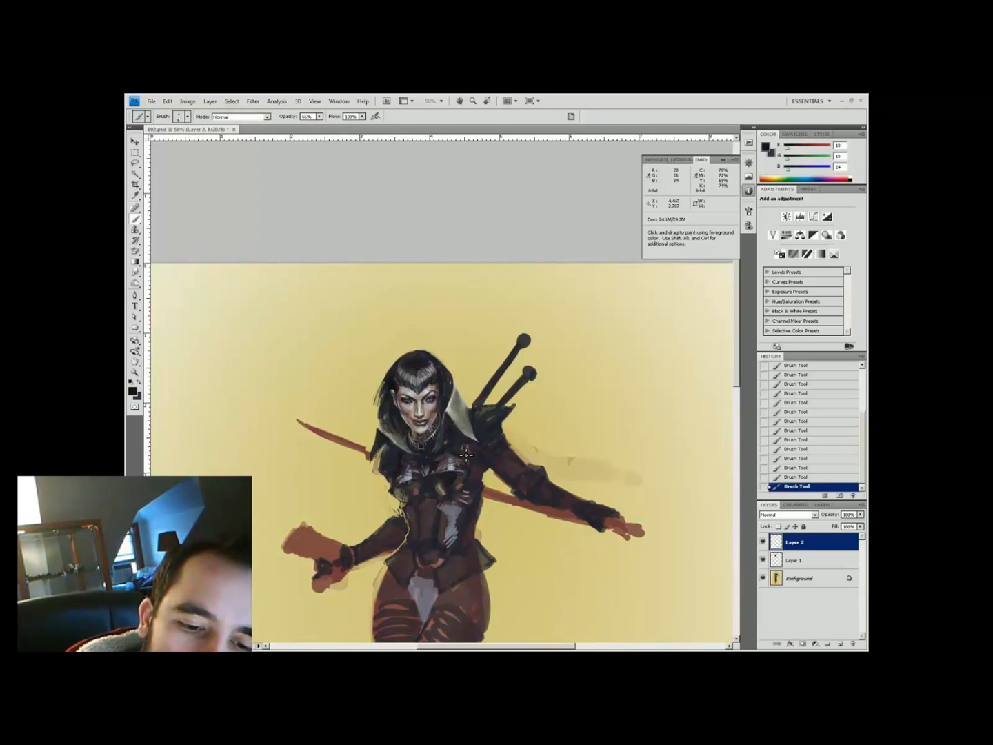
# Paint out the dark shoulder spike with the background yellow
pyautogui.keyDown('alt'); pyautogui.click(493, 411); pyautogui.keyUp('alt')
pyautogui.moveTo(507, 412); pyautogui.dragTo(514, 414)
pyautogui.keyDown('alt'); pyautogui.click(507, 409); pyautogui.keyUp('alt')
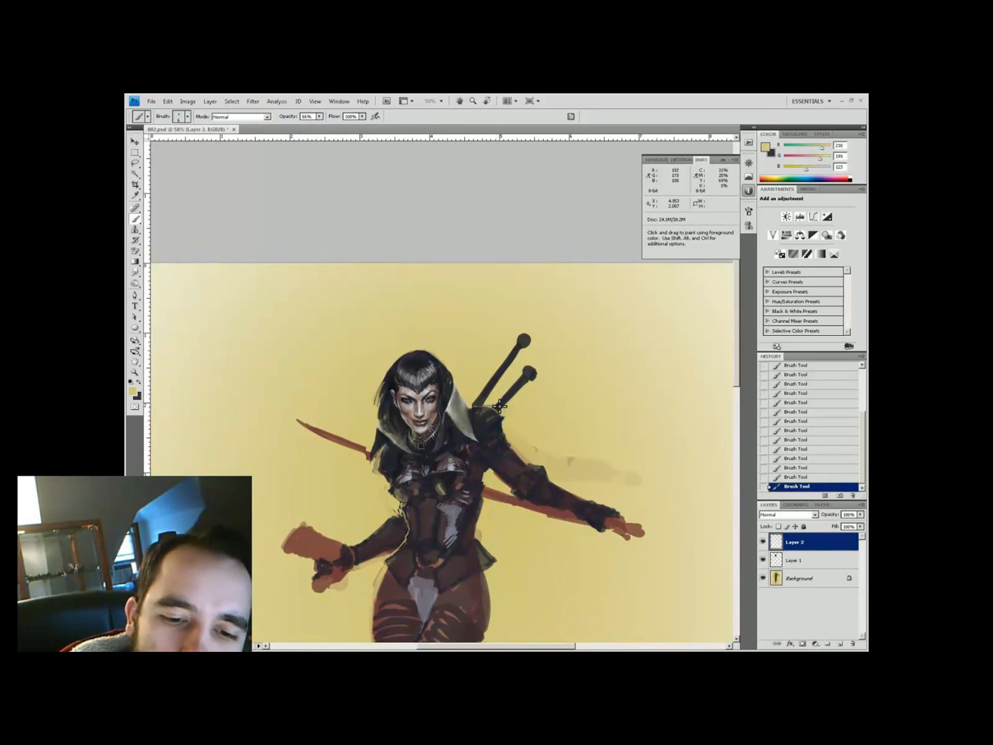
# Zoom to 66.7% and shift the tattoo's Color Balance toward cyan (Cyan–Red -64)
pyautogui.press('z')
pyautogui.hotkey('ctrl', '+')
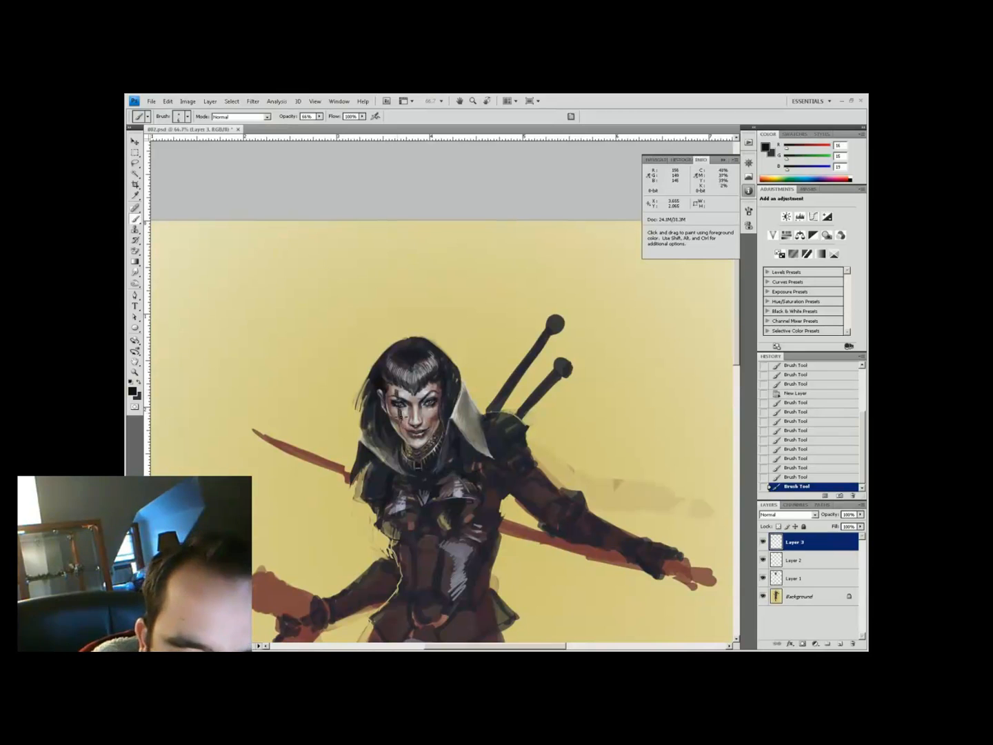
pyautogui.hotkey('ctrl', 'b')
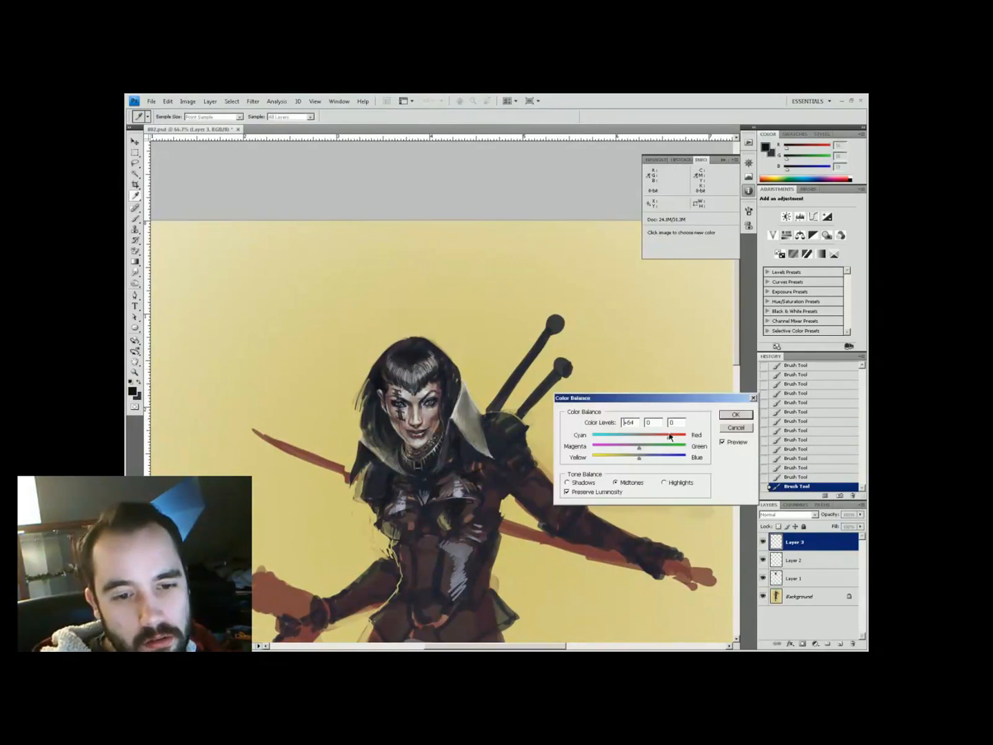
pyautogui.moveTo(836, 514); pyautogui.dragTo(831, 514)
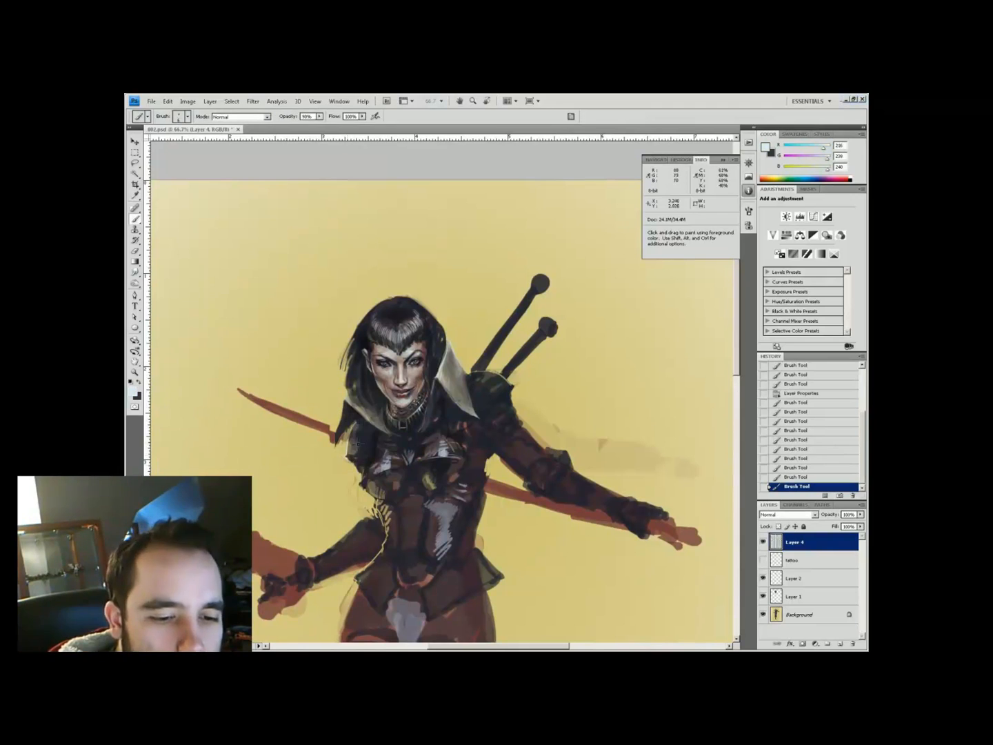
# Brush a pale cream halo around the top of the head at 40% opacity
pyautogui.moveTo(358, 443); pyautogui.dragTo(369, 421)
pyautogui.press('4')
pyautogui.keyDown('alt'); pyautogui.click(460, 354); pyautogui.keyUp('alt')
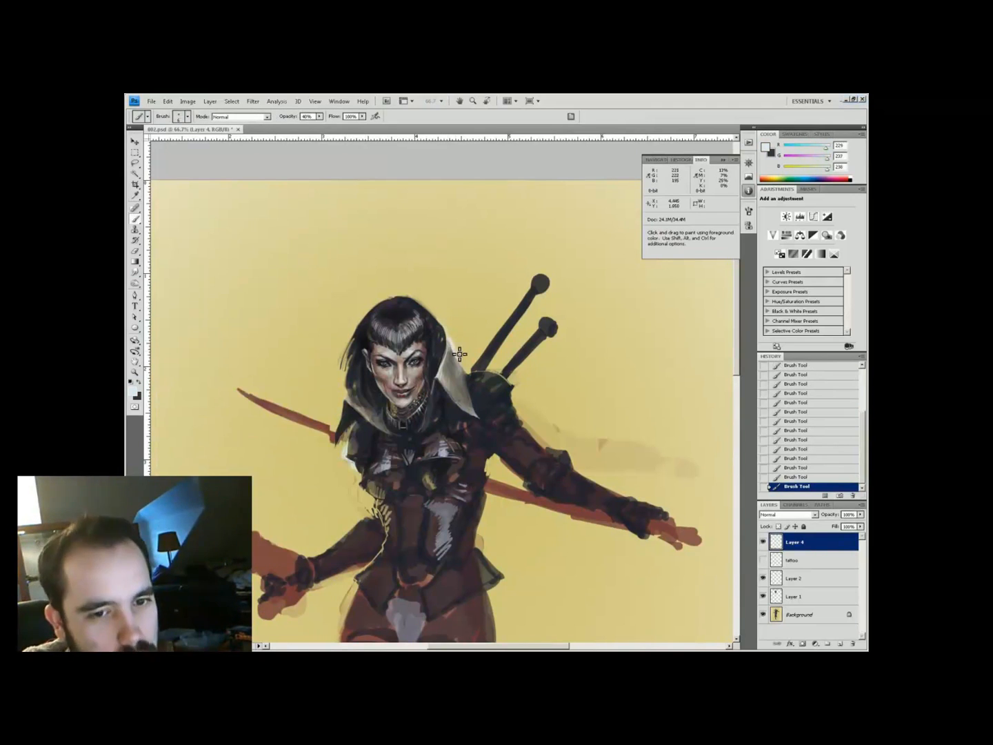
pyautogui.keyDown('alt'); pyautogui.click(328, 394); pyautogui.keyUp('alt')
pyautogui.press(']')
pyautogui.press(']')
pyautogui.moveTo(366, 293)
pyautogui.mouseDown()
pyautogui.moveTo(333, 383)
pyautogui.moveTo(455, 332)
pyautogui.moveTo(339, 382)
pyautogui.mouseUp()
pyautogui.keyDown('alt'); pyautogui.click(455, 332); pyautogui.keyUp('alt')
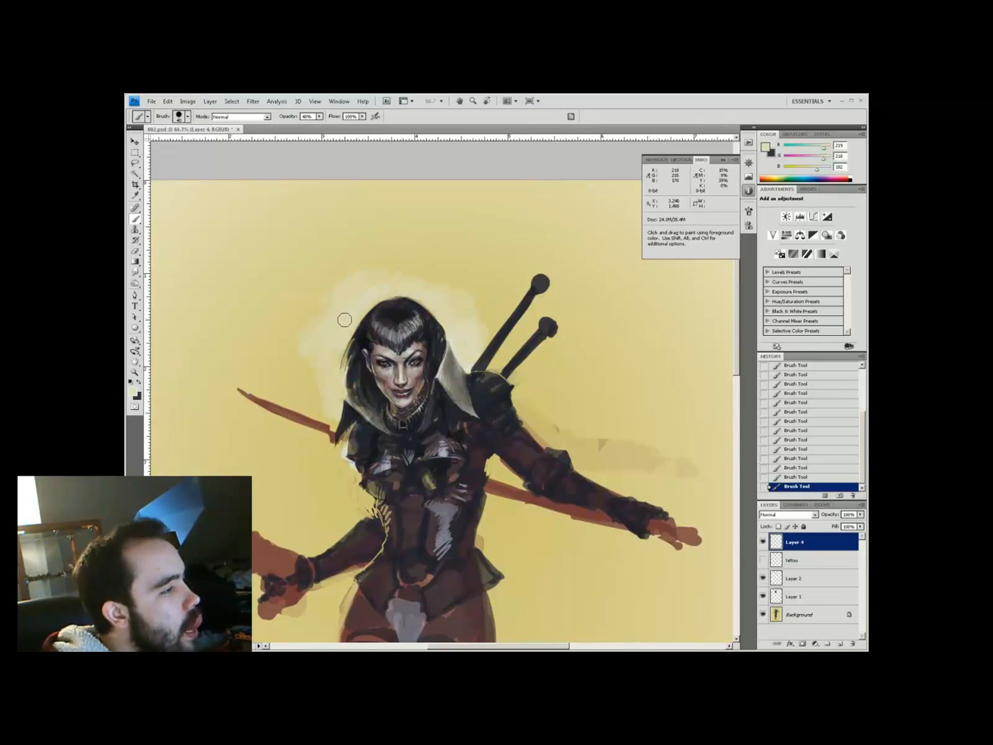
# Paint along the waist edge at 80% opacity and pick near-black for the belt
pyautogui.keyDown('alt'); pyautogui.click(465, 574); pyautogui.keyUp('alt')
pyautogui.keyDown('ctrl'); pyautogui.click(450, 345); pyautogui.keyUp('ctrl')
pyautogui.keyDown('alt'); pyautogui.click(460, 344); pyautogui.keyUp('alt')
pyautogui.press('8')
pyautogui.moveTo(460, 345)
pyautogui.mouseDown()
pyautogui.moveTo(452, 421)
pyautogui.moveTo(431, 403)
pyautogui.moveTo(451, 416)
pyautogui.moveTo(408, 448)
pyautogui.mouseUp()
pyautogui.keyDown('alt'); pyautogui.click(445, 418); pyautogui.keyUp('alt')
# Merge visible layers into Layer 1, copy the chest area to its own layer and reshape it
pyautogui.hotkey('ctrl', 'shift', 'e')
pyautogui.press('l')
pyautogui.moveTo(442, 324); pyautogui.dragTo(436, 319)
pyautogui.hotkey('ctrl', 'j')
pyautogui.hotkey('ctrl', 't')
pyautogui.press('Return')
pyautogui.hotkey('ctrl', '-')
pyautogui.moveTo(451, 376)
pyautogui.mouseDown()
pyautogui.moveTo(425, 378)
pyautogui.moveTo(394, 345)
pyautogui.mouseUp()
# Paint the belt strokes around the waist with sampled dark and light yellow tones
pyautogui.press('i')
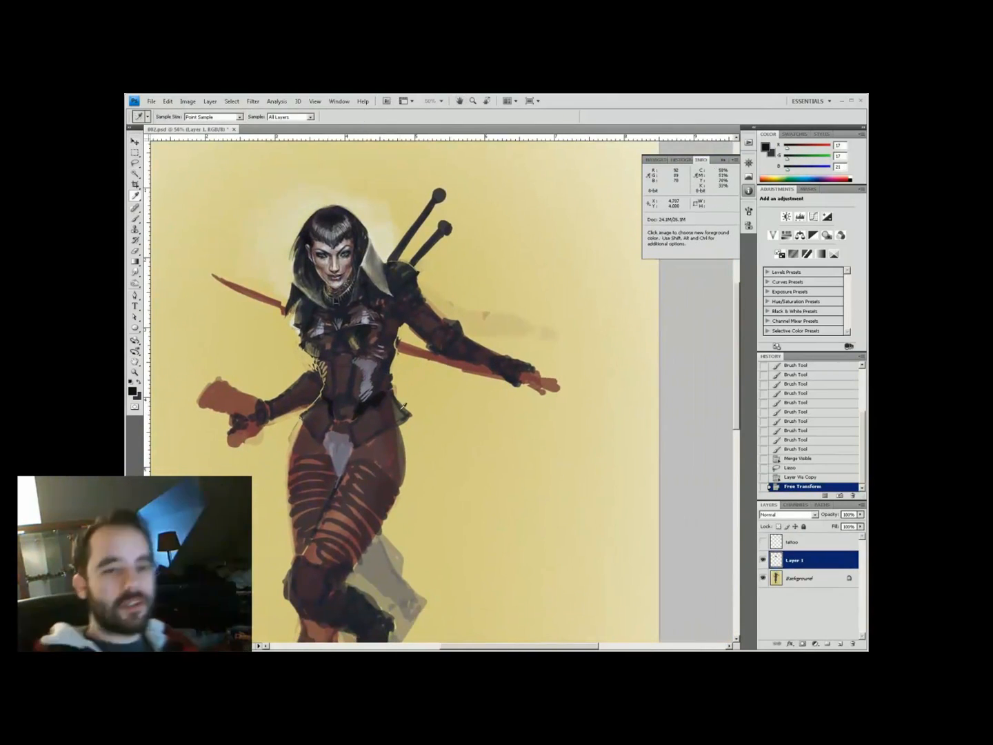
pyautogui.press('b')
pyautogui.moveTo(403, 407)
pyautogui.mouseDown()
pyautogui.moveTo(404, 342)
pyautogui.moveTo(432, 387)
pyautogui.moveTo(406, 448)
pyautogui.mouseUp()
pyautogui.keyDown('alt'); pyautogui.click(438, 366); pyautogui.keyUp('alt')
pyautogui.hotkey('ctrl', '-')
pyautogui.press('z')
pyautogui.click(441, 334)
pyautogui.press('i')
pyautogui.press('b')
# Repaint the shoulder armour with a light-blue highlight overlaid by darker grey
pyautogui.press('i')
pyautogui.press('b')
pyautogui.moveTo(473, 312); pyautogui.dragTo(477, 332)
pyautogui.keyDown('alt'); pyautogui.click(461, 310); pyautogui.keyUp('alt')
pyautogui.keyDown('alt'); pyautogui.click(474, 310); pyautogui.keyUp('alt')
pyautogui.moveTo(471, 325); pyautogui.dragTo(480, 338)
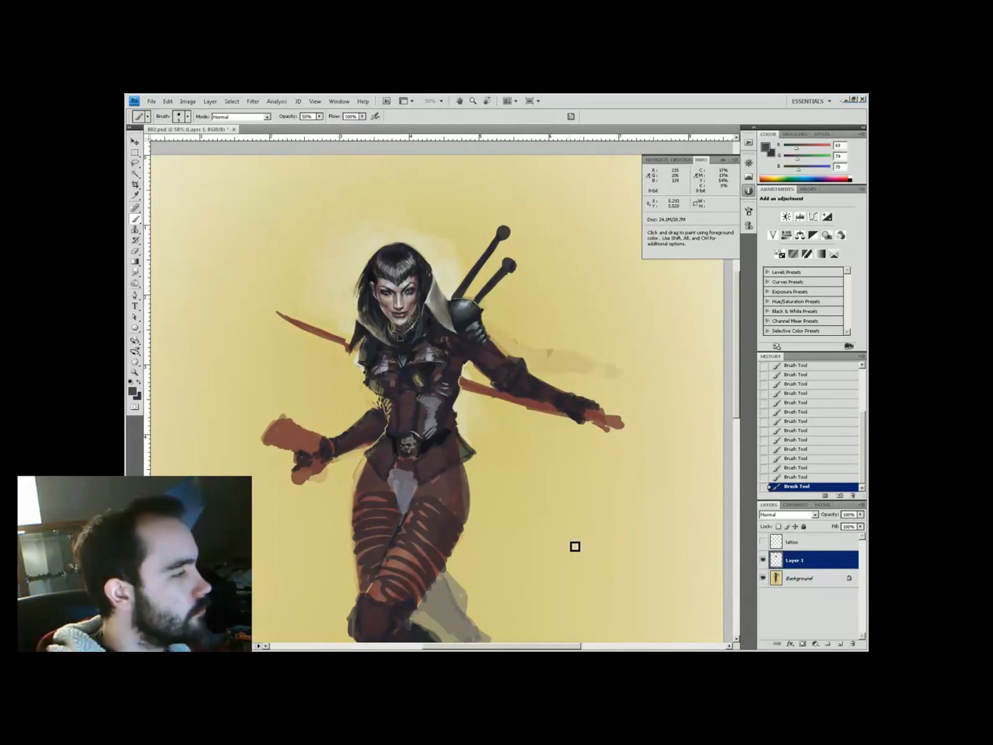
pyautogui.hotkey('ctrl', '-')
pyautogui.hotkey('ctrl', '-')
pyautogui.keyDown('ctrl'); pyautogui.click(452, 310); pyautogui.keyUp('ctrl')
pyautogui.keyDown('ctrl'); pyautogui.click(451, 310); pyautogui.keyUp('ctrl')
pyautogui.moveTo(407, 320); pyautogui.dragTo(380, 398)
pyautogui.keyDown('alt'); pyautogui.click(364, 408); pyautogui.keyUp('alt')
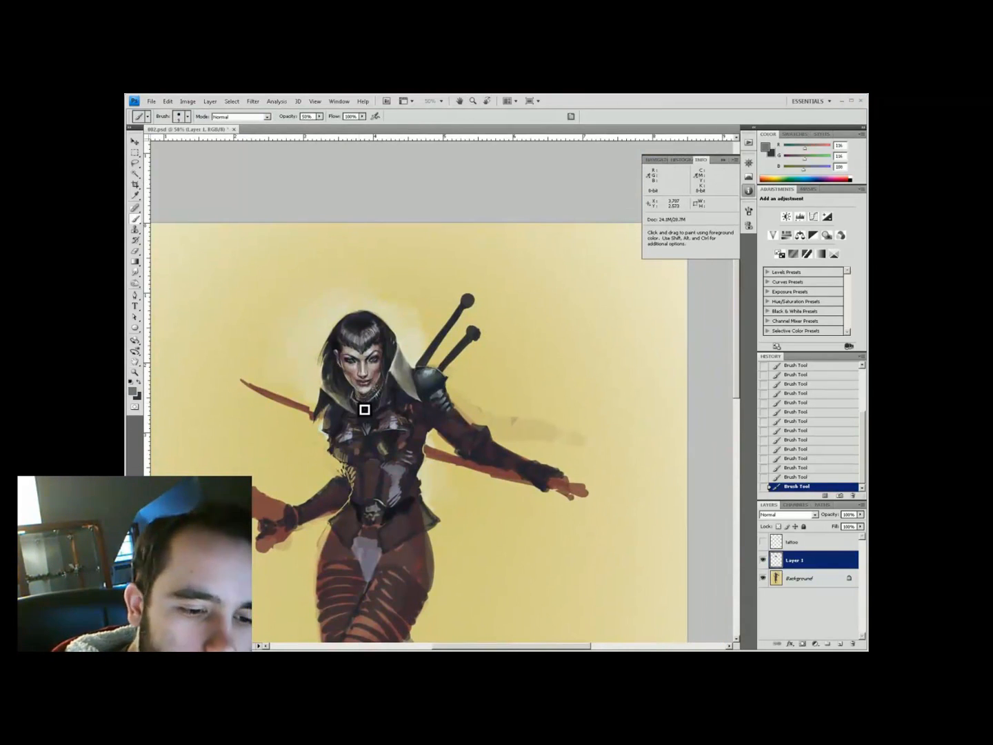
pyautogui.keyDown('alt'); pyautogui.click(360, 410); pyautogui.keyUp('alt')
# Add a new Overlay layer and paint pink-red eye shadow around the eyes
pyautogui.press('4')
pyautogui.hotkey('ctrl', '-')
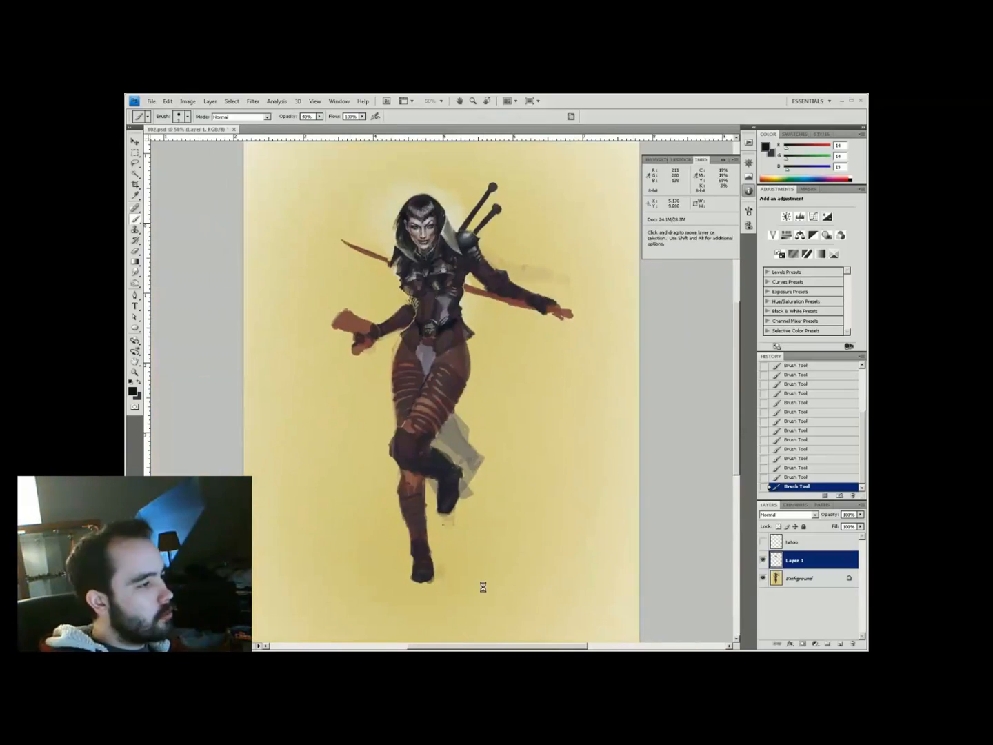
pyautogui.keyDown('ctrl'); pyautogui.click(456, 234); pyautogui.keyUp('ctrl')
pyautogui.click(840, 644)
pyautogui.click(779, 515)
pyautogui.click(774, 400)
pyautogui.click(132, 391)
pyautogui.click(261, 435)
pyautogui.click(377, 410)
pyautogui.moveTo(392, 386); pyautogui.dragTo(407, 382)
# Erase stray eye shadow and paint the lips purple
pyautogui.press('e')
pyautogui.press('b')
pyautogui.press('e')
pyautogui.press('b')
pyautogui.press('e')
pyautogui.click(132, 391)
pyautogui.moveTo(377, 420); pyautogui.dragTo(395, 419)
pyautogui.press('e')
pyautogui.press('b')
# Clean up the makeup edges with the eraser and save the painting
pyautogui.keyDown('alt'); pyautogui.click(432, 339); pyautogui.keyUp('alt')
pyautogui.press('e')
pyautogui.hotkey('ctrl', '-')
pyautogui.hotkey('ctrl', '-')
pyautogui.hotkey('ctrl', 's')
pyautogui.click(472, 101)
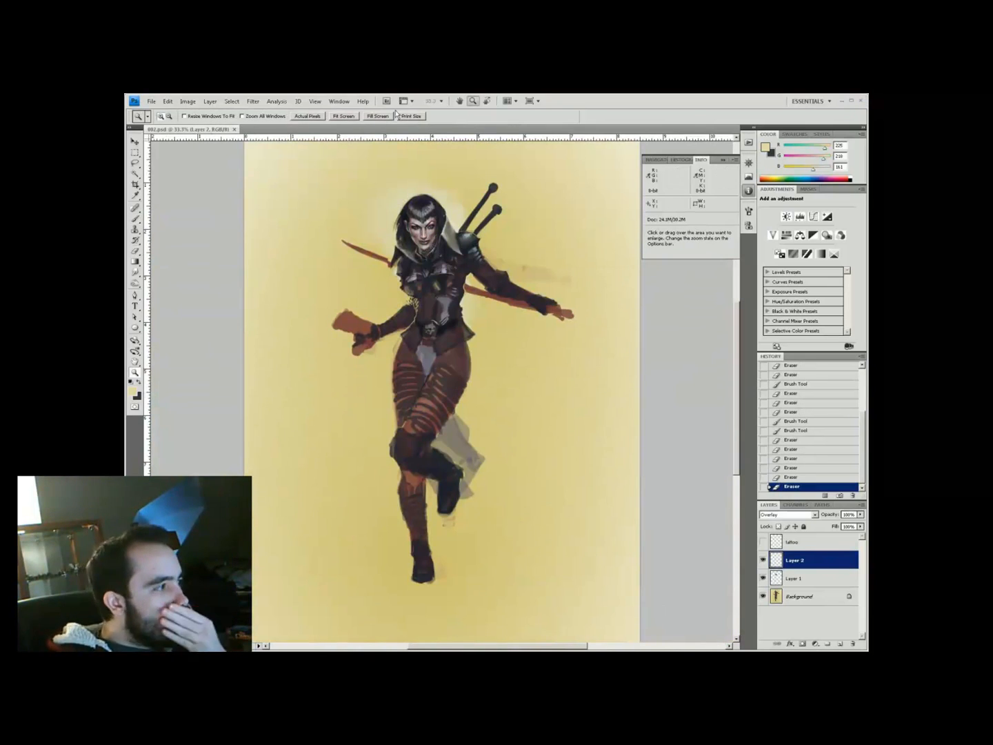
pyautogui.click(427, 271)
pyautogui.click(427, 273)
pyautogui.moveTo(442, 255); pyautogui.dragTo(409, 401)
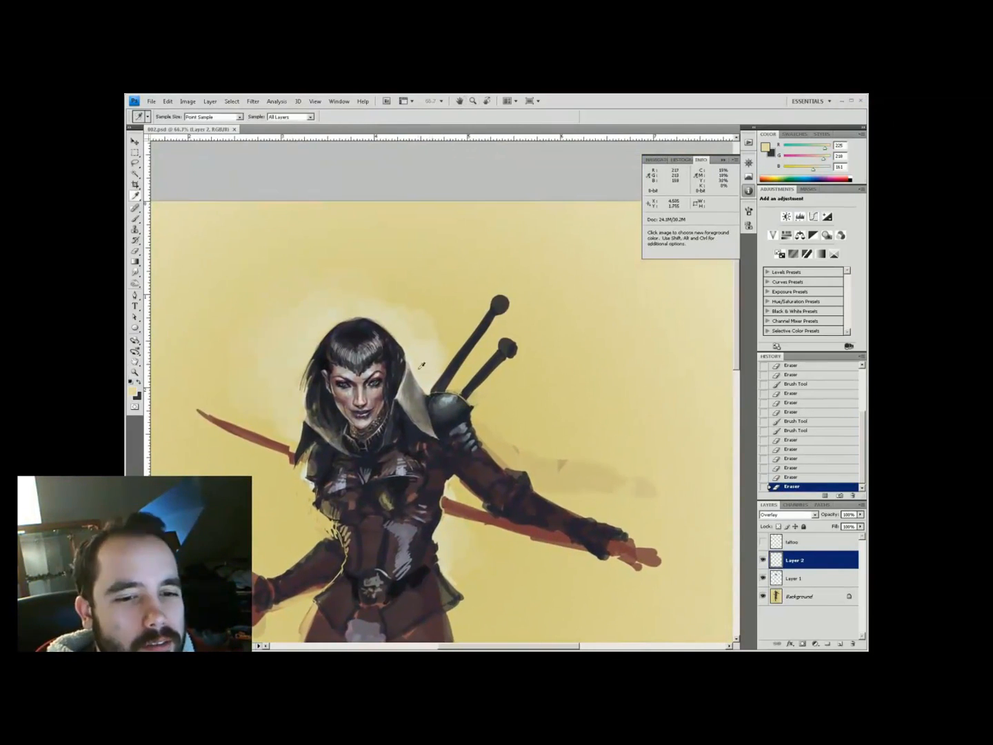
pyautogui.press('e')
pyautogui.press('b')
# Repaint the collar and neck area with sampled light and dark armour tones
pyautogui.click(133, 391)
pyautogui.click(289, 456)
pyautogui.click(376, 411)
pyautogui.press('z')
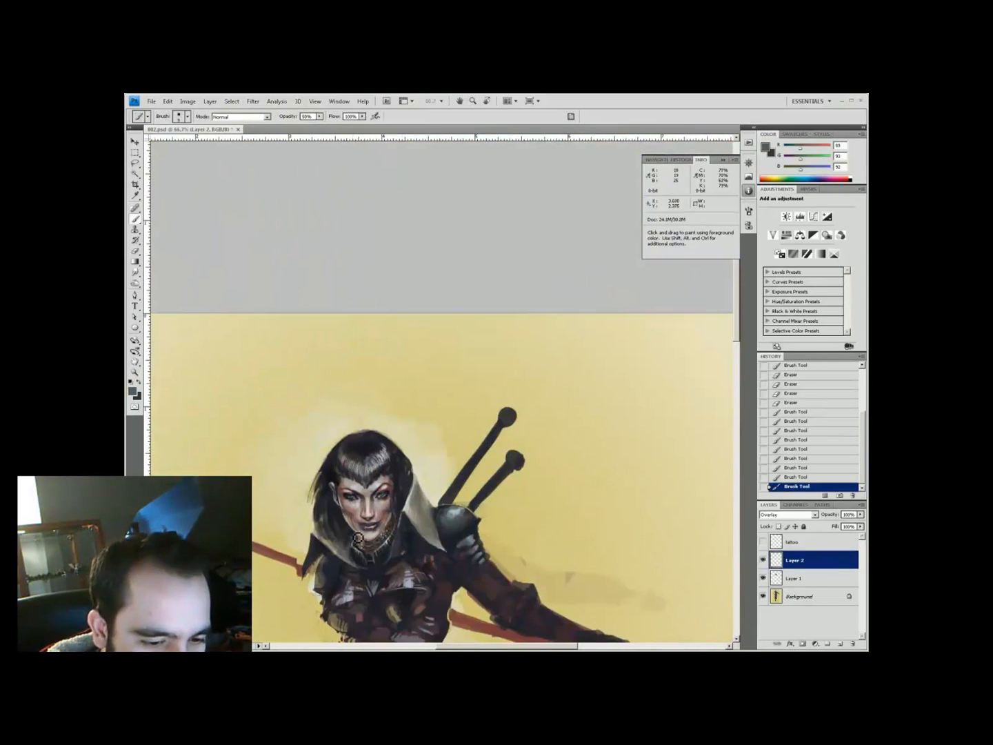
pyautogui.press('b')
pyautogui.keyDown('alt'); pyautogui.click(357, 535); pyautogui.keyUp('alt')
pyautogui.moveTo(347, 543); pyautogui.dragTo(393, 547)
pyautogui.keyDown('alt'); pyautogui.click(358, 541); pyautogui.keyUp('alt')
pyautogui.keyDown('alt'); pyautogui.click(389, 542); pyautogui.keyUp('alt')
pyautogui.press('h')
pyautogui.moveTo(678, 560); pyautogui.dragTo(277, 421)
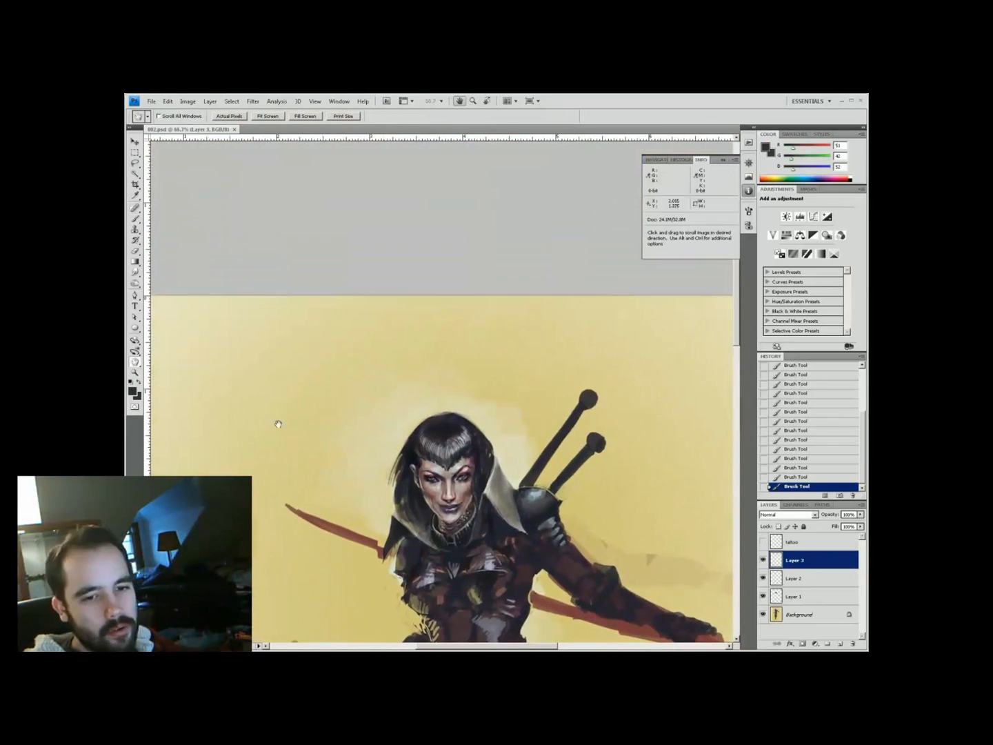
# Add Layer 4 and prepare a dark colour with brush opacity at 77%
pyautogui.click(793, 578)
pyautogui.click(132, 391)
pyautogui.press('Escape')
pyautogui.hotkey('ctrl', 'shift', 'n')
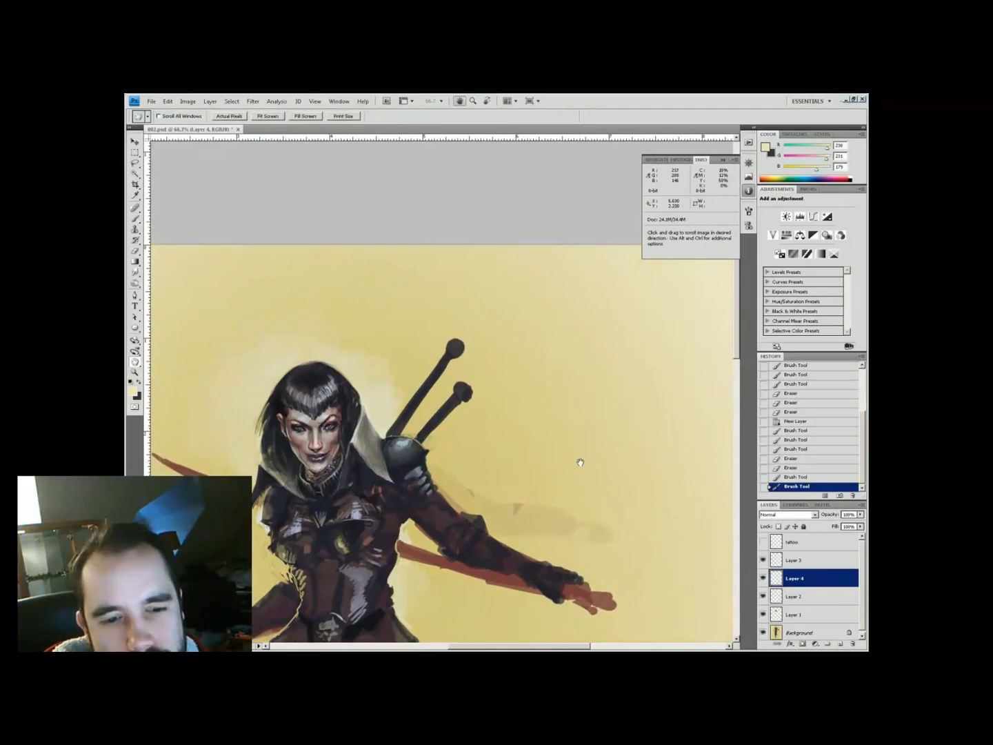
pyautogui.press('z')
pyautogui.click(369, 181)
pyautogui.moveTo(366, 285); pyautogui.dragTo(377, 411)
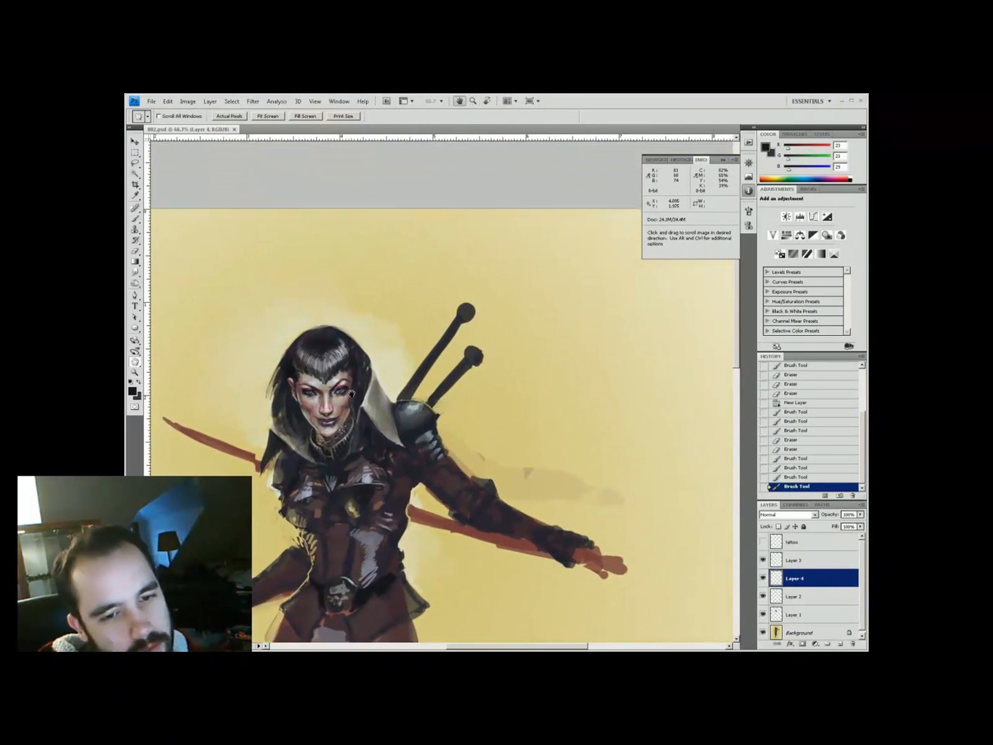
pyautogui.press('b')
pyautogui.hotkey('ctrl', '-')
pyautogui.hotkey('ctrl', '+')
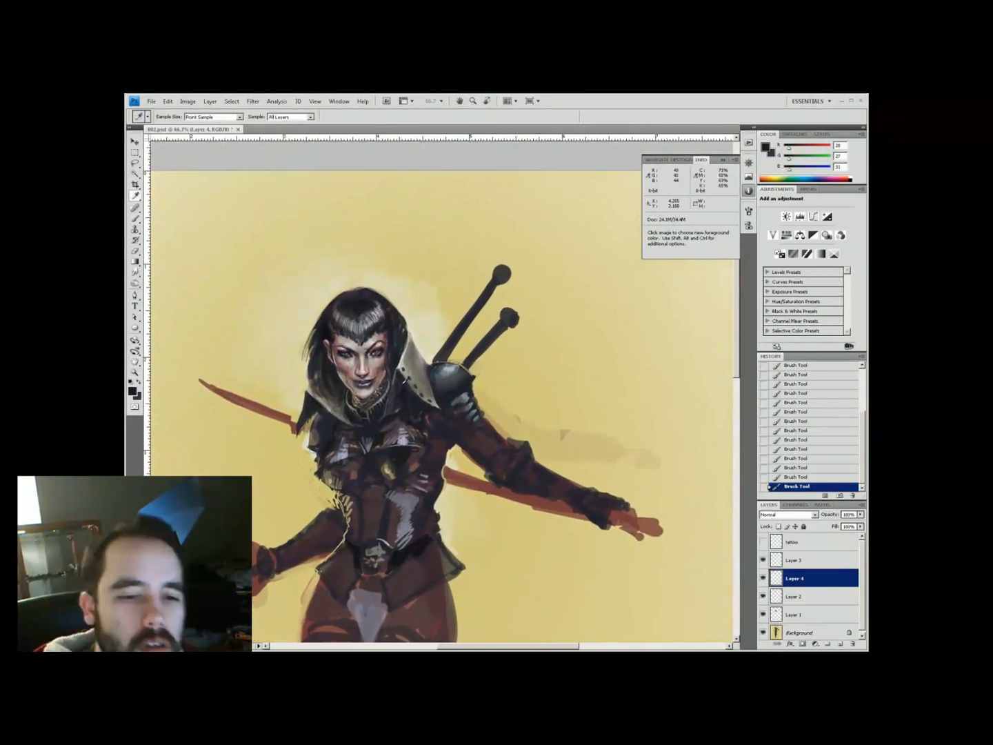
pyautogui.press('7')
pyautogui.press('7')
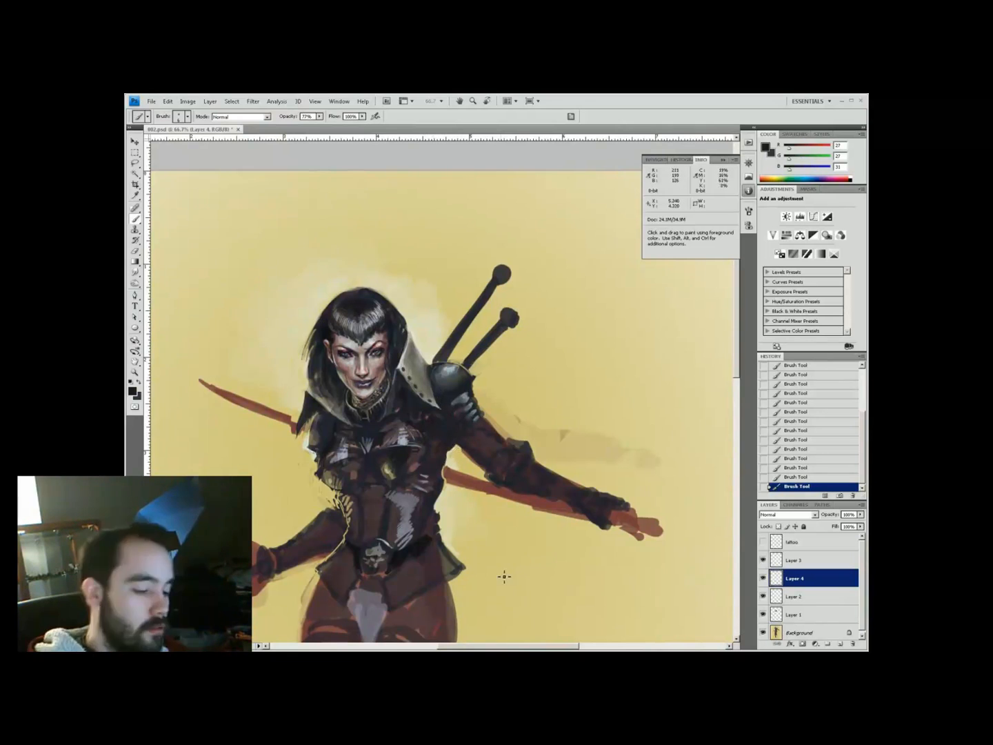
# Choose near-white and grey-blue armour tones and lower brush opacity to 39% for the shoulder
pyautogui.hotkey('ctrl', '-')
pyautogui.hotkey('ctrl', '+')
pyautogui.click(132, 391)
pyautogui.click(165, 422)
pyautogui.click(376, 409)
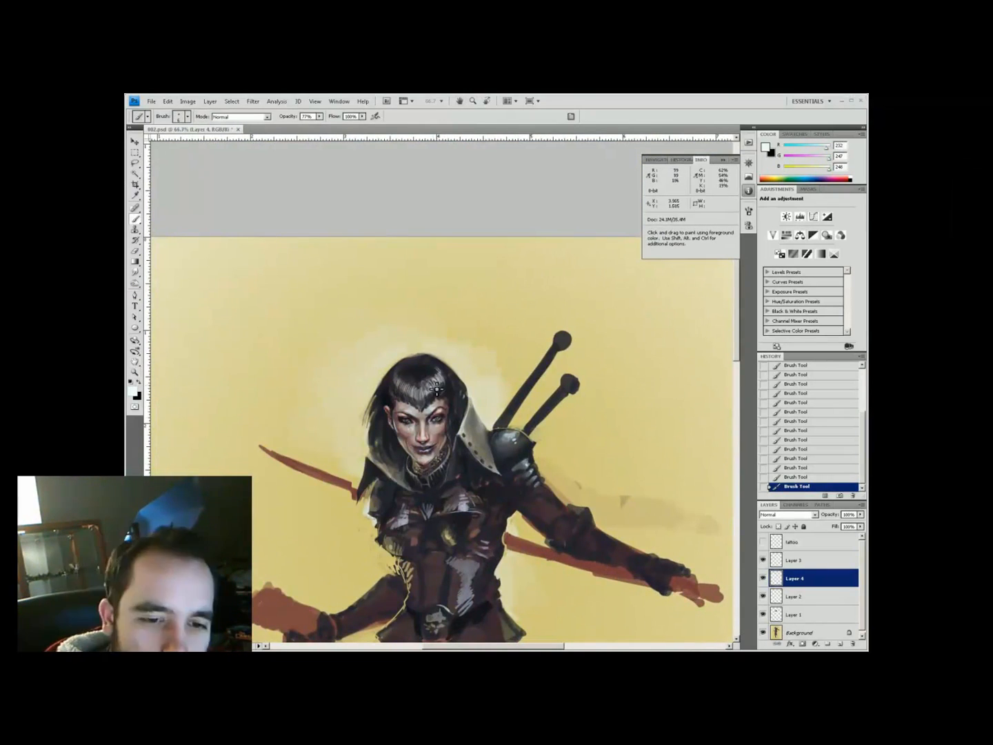
pyautogui.moveTo(437, 388); pyautogui.dragTo(320, 369)
pyautogui.keyDown('alt'); pyautogui.click(321, 501); pyautogui.keyUp('alt')
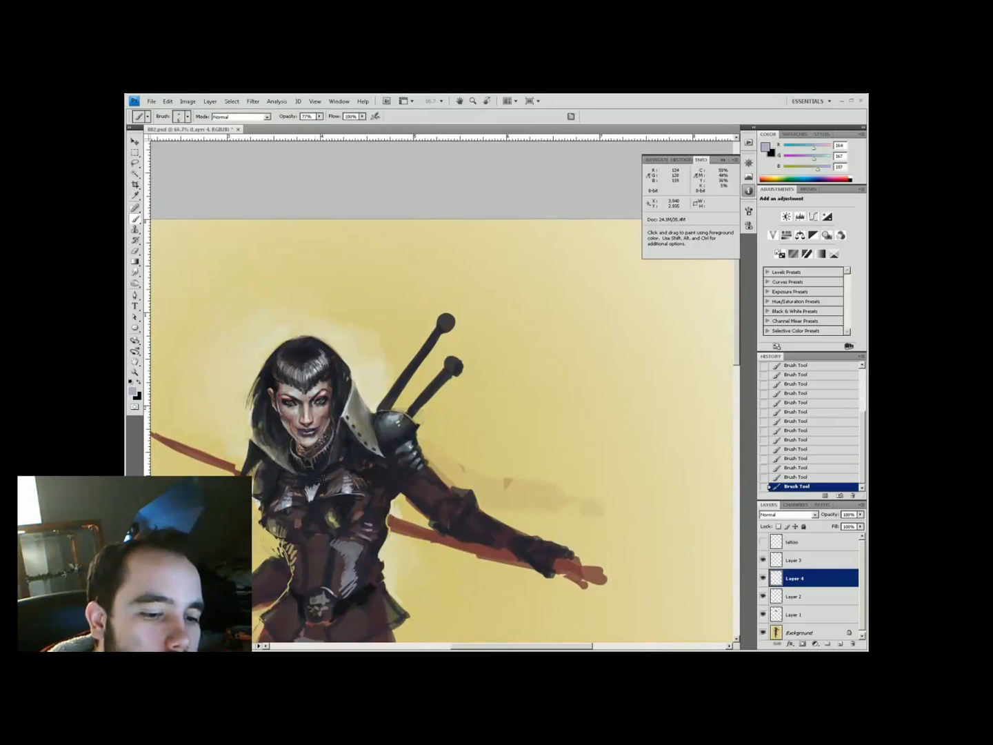
pyautogui.hotkey('ctrl', '-')
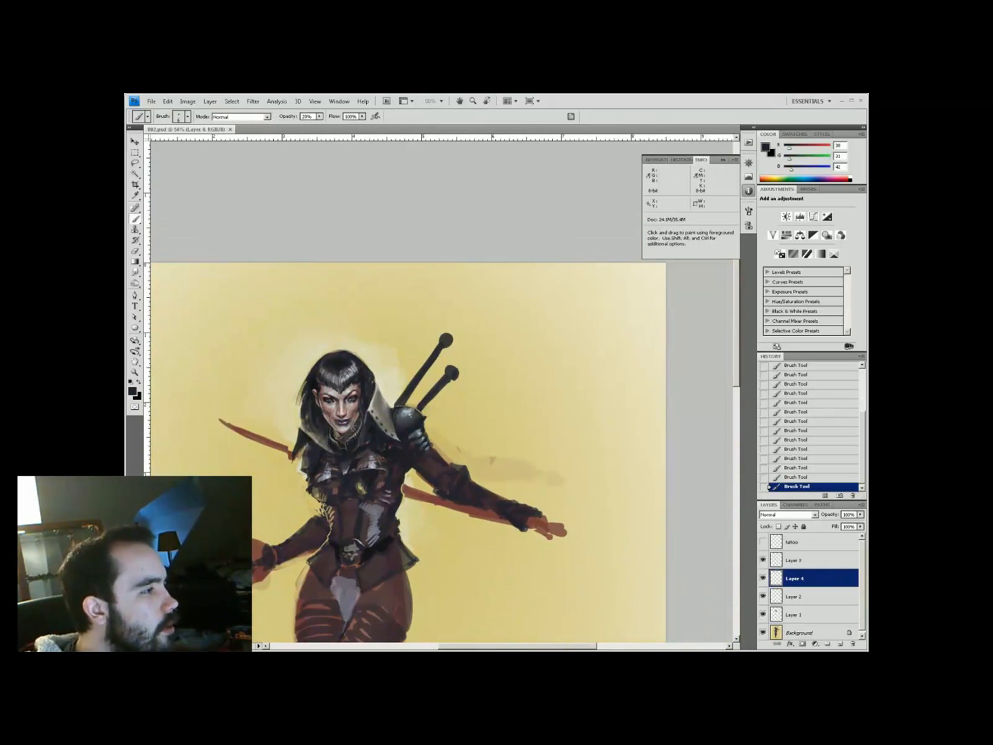
pyautogui.hotkey('ctrl', '+')
pyautogui.moveTo(180, 272); pyautogui.dragTo(279, 264)
pyautogui.keyDown('alt'); pyautogui.click(351, 441); pyautogui.keyUp('alt')
pyautogui.press('3')
pyautogui.press('9')
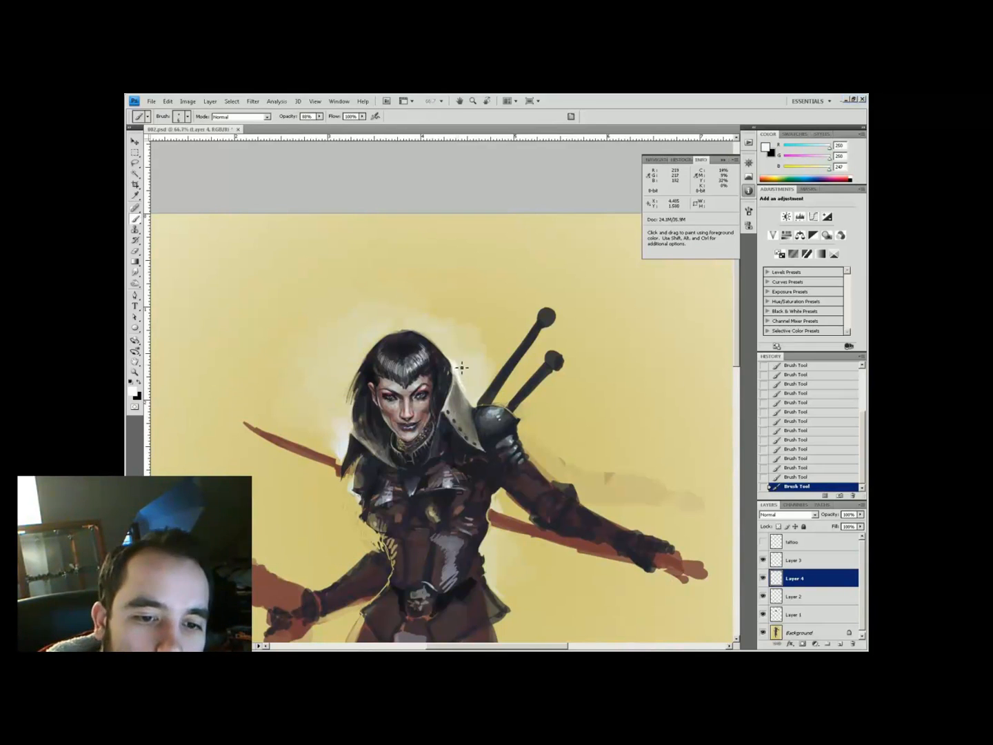
# Paint segmented shoulder pauldron plates at 55% opacity with dark and light blue-grey highlights
pyautogui.moveTo(598, 582); pyautogui.dragTo(615, 603)
pyautogui.keyDown('alt'); pyautogui.click(452, 394); pyautogui.keyUp('alt')
pyautogui.keyDown('alt'); pyautogui.click(462, 403); pyautogui.keyUp('alt')
pyautogui.keyDown('alt'); pyautogui.click(472, 375); pyautogui.keyUp('alt')
pyautogui.keyDown('alt'); pyautogui.click(477, 373); pyautogui.keyUp('alt')
pyautogui.press('5')
pyautogui.press('5')
pyautogui.keyDown('alt'); pyautogui.click(478, 390); pyautogui.keyUp('alt')
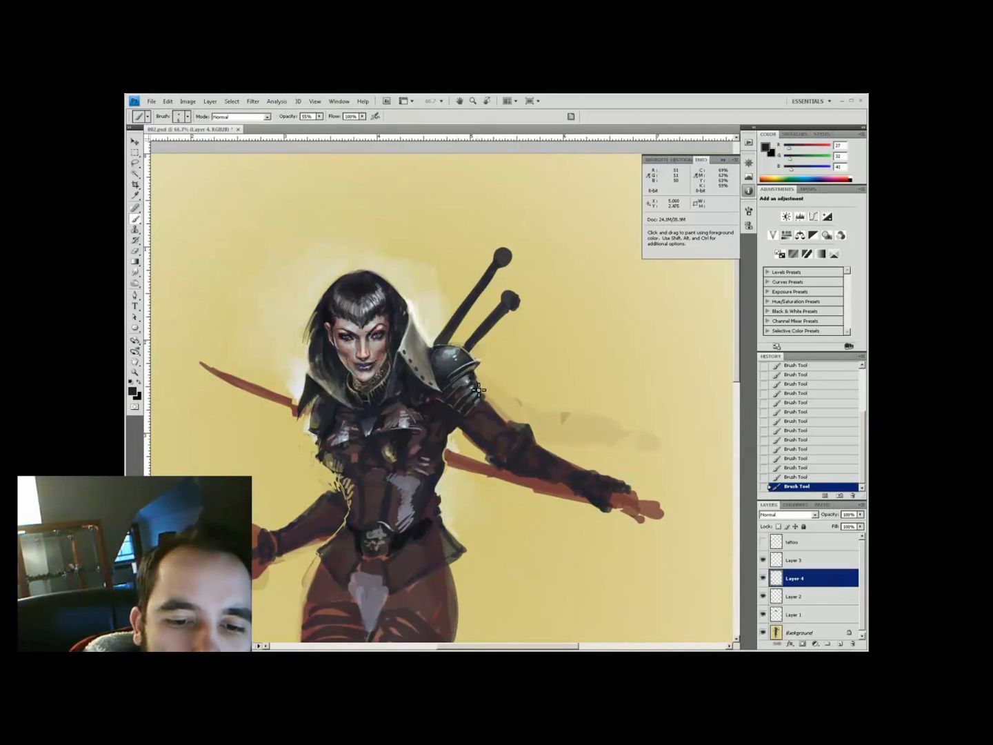
pyautogui.keyDown('alt'); pyautogui.click(455, 358); pyautogui.keyUp('alt')
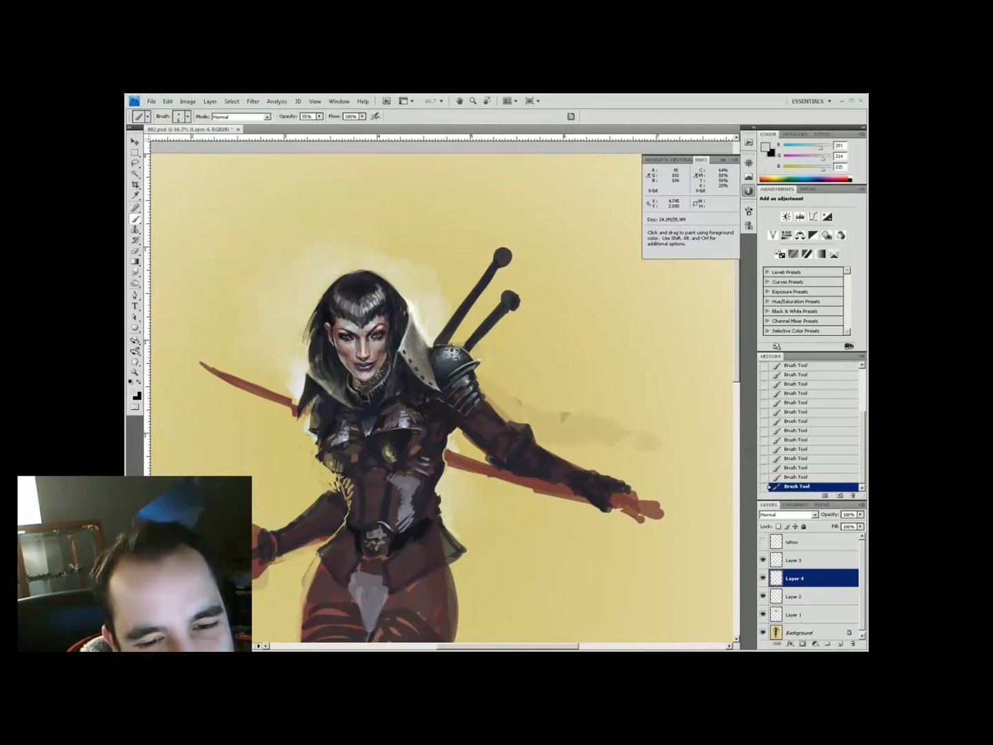
pyautogui.keyDown('alt'); pyautogui.click(466, 381); pyautogui.keyUp('alt')
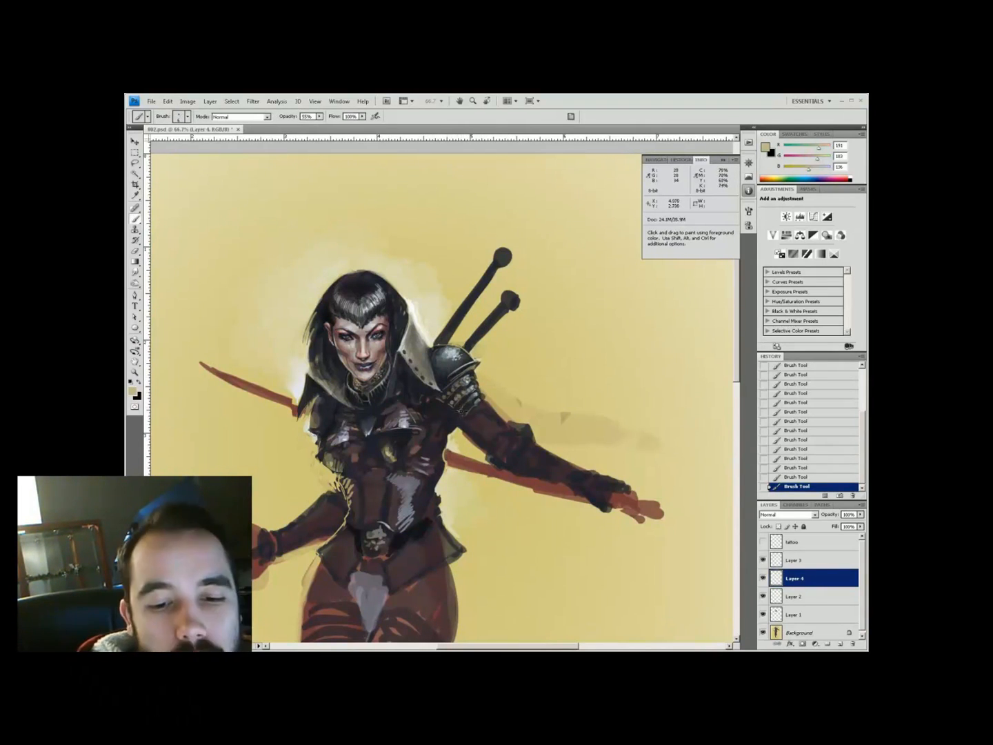
pyautogui.hotkey('ctrl', '-')
pyautogui.hotkey('ctrl', '-')
# Zoom in on the upper body and paint cream highlights on the lit shoulder armour
pyautogui.press('z')
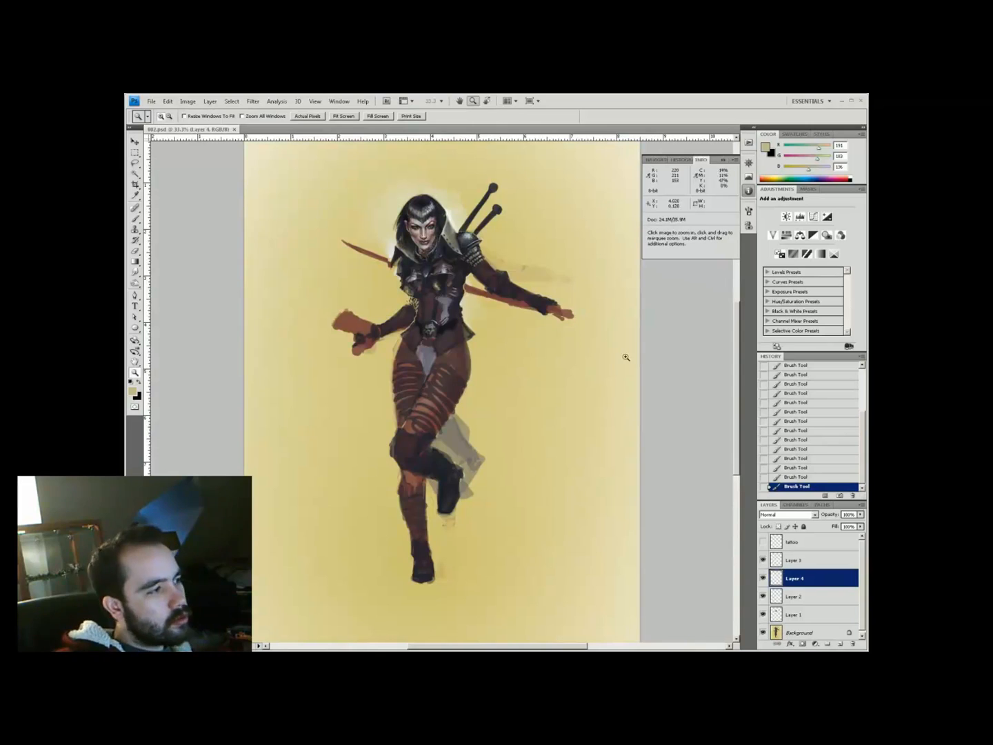
pyautogui.hotkey('ctrl', '+')
pyautogui.hotkey('ctrl', '+')
pyautogui.press('b')
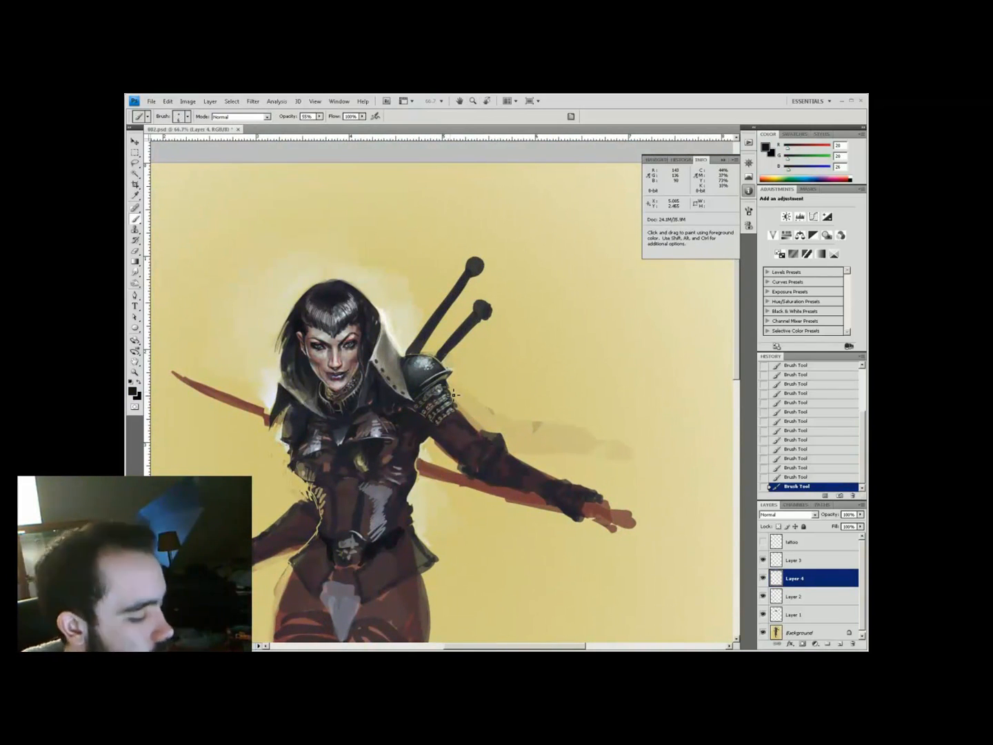
pyautogui.moveTo(473, 375); pyautogui.dragTo(500, 411)
pyautogui.press('x')
pyautogui.press('x')
pyautogui.click(449, 442)
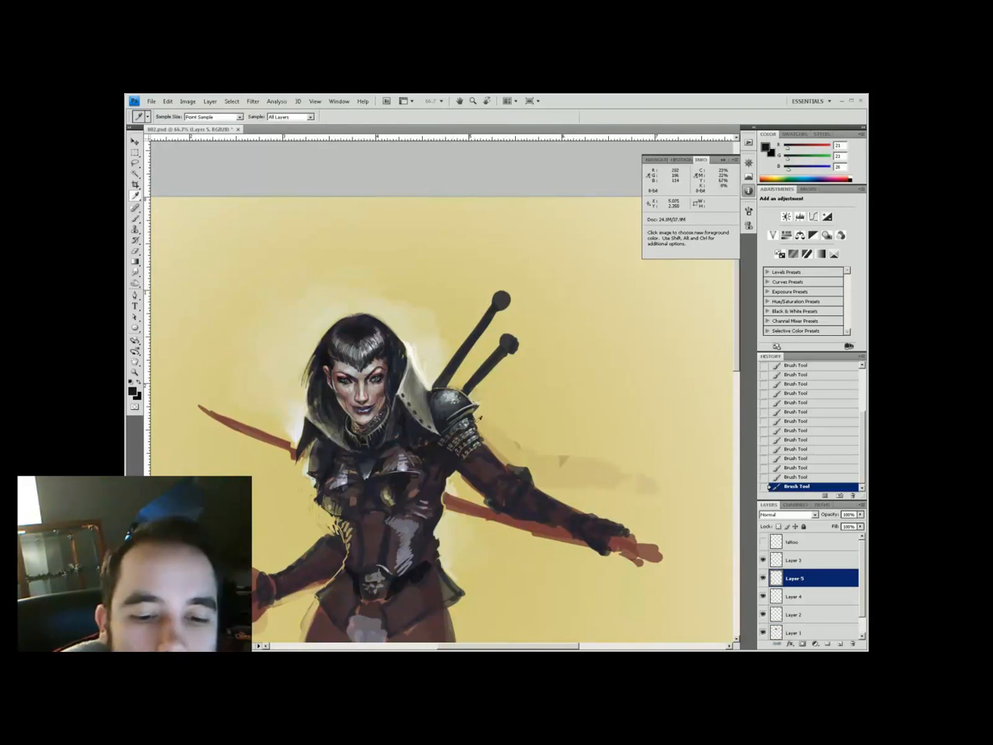
pyautogui.keyDown('alt'); pyautogui.click(480, 426); pyautogui.keyUp('alt')
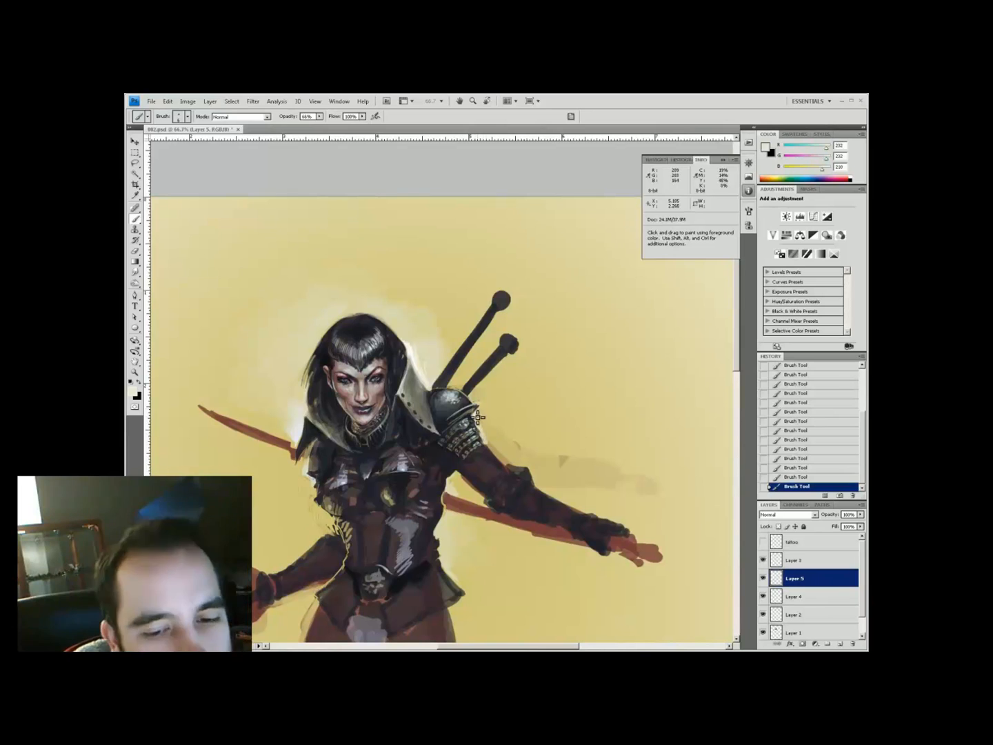
# At 40% brush opacity, paint dark and mid grey shading on the shoulder armour
pyautogui.moveTo(304, 457)
pyautogui.mouseDown()
pyautogui.moveTo(288, 435)
pyautogui.moveTo(259, 463)
pyautogui.mouseUp()
pyautogui.press('4')
pyautogui.keyDown('alt'); pyautogui.click(406, 407); pyautogui.keyUp('alt')
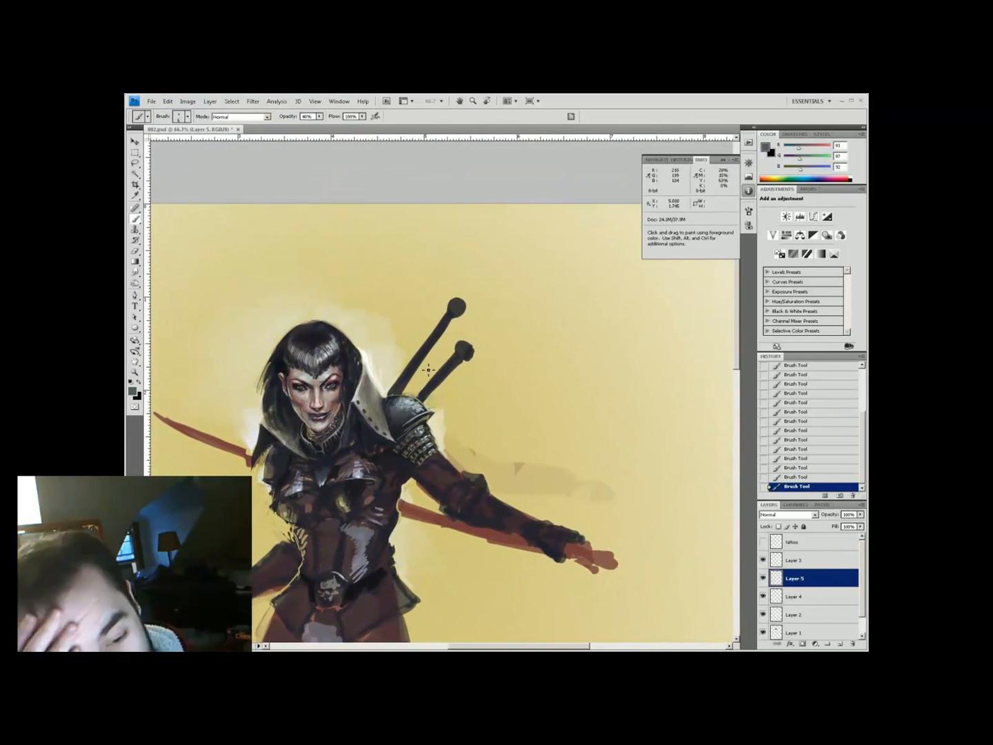
pyautogui.keyDown('alt'); pyautogui.click(412, 418); pyautogui.keyUp('alt')
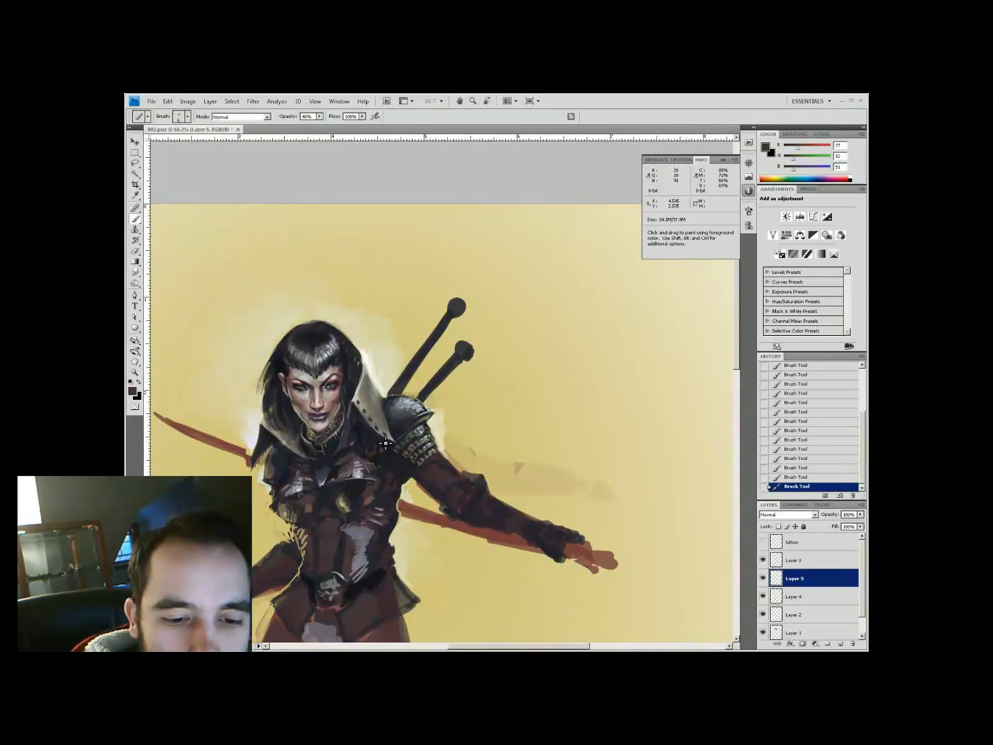
pyautogui.keyDown('alt'); pyautogui.click(386, 440); pyautogui.keyUp('alt')
pyautogui.press('b')
pyautogui.keyDown('alt'); pyautogui.click(435, 416); pyautogui.keyUp('alt')
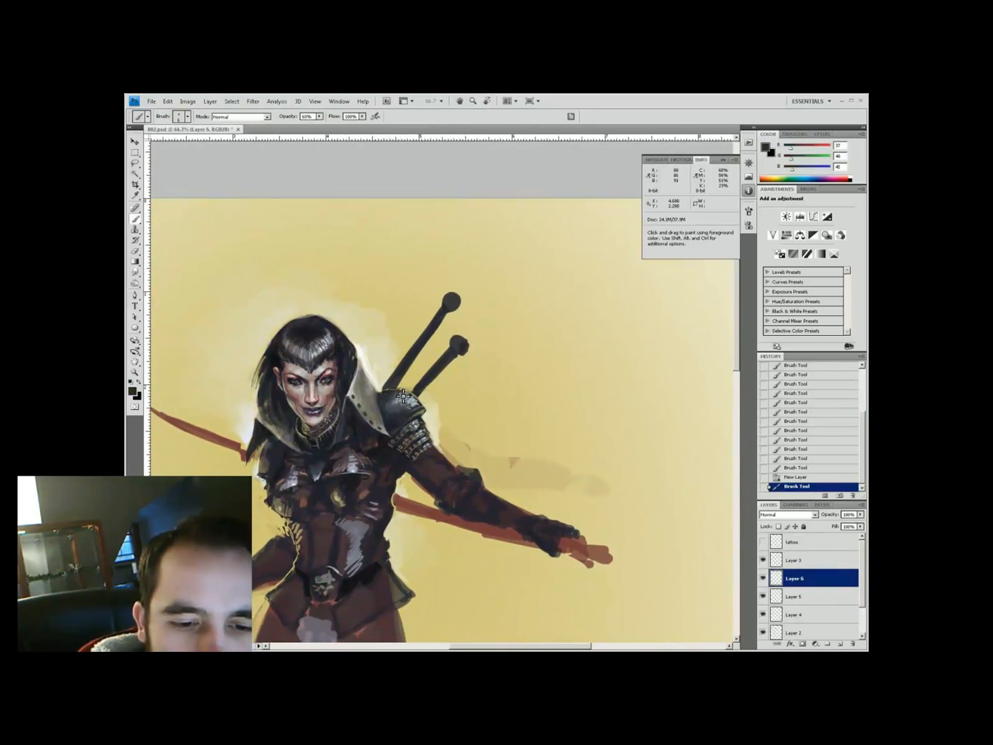
pyautogui.keyDown('alt'); pyautogui.click(419, 383); pyautogui.keyUp('alt')
# Add near-black and near-white accents to the armour with sampled colours
pyautogui.press('i')
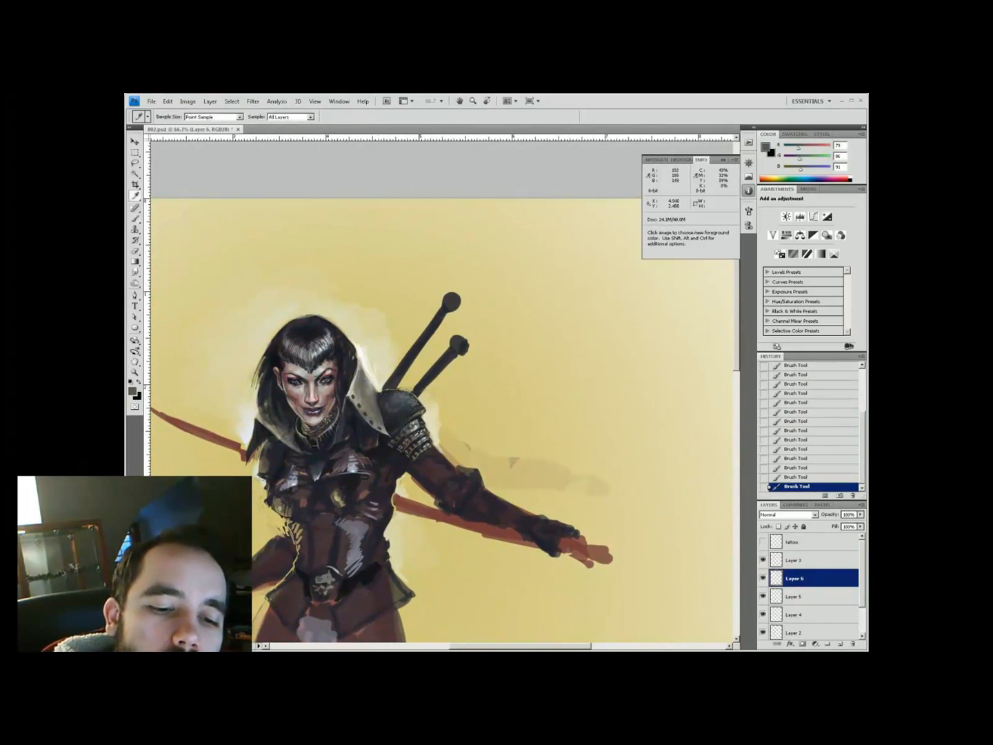
pyautogui.press('b')
pyautogui.keyDown('alt'); pyautogui.click(335, 440); pyautogui.keyUp('alt')
pyautogui.keyDown('alt'); pyautogui.click(426, 406); pyautogui.keyUp('alt')
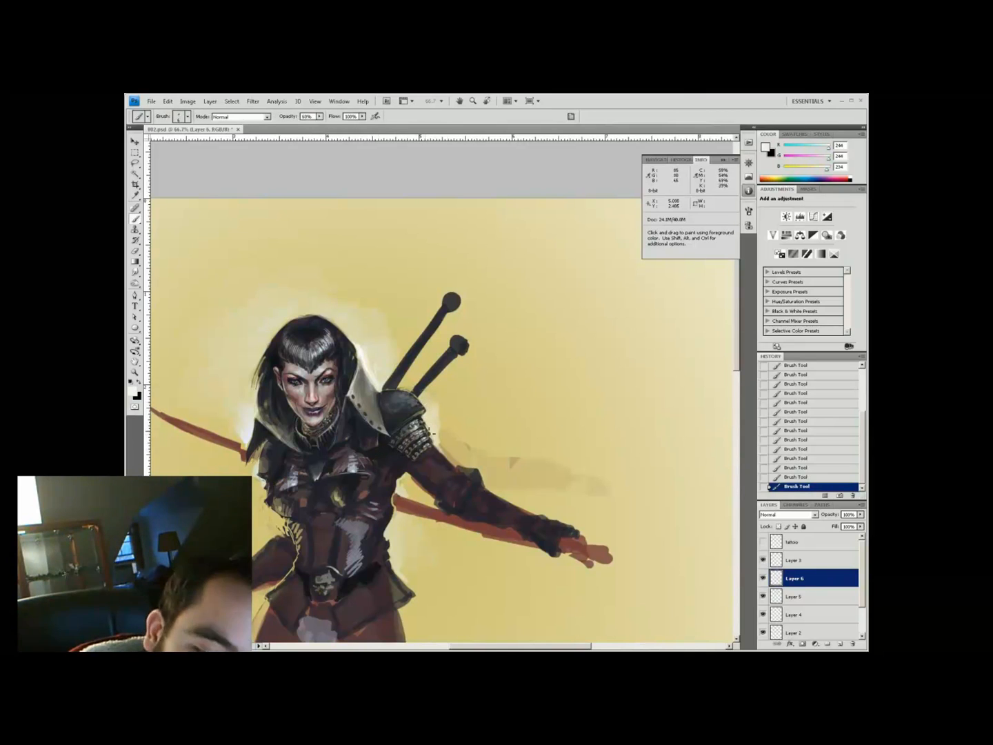
pyautogui.keyDown('alt'); pyautogui.click(425, 421); pyautogui.keyUp('alt')
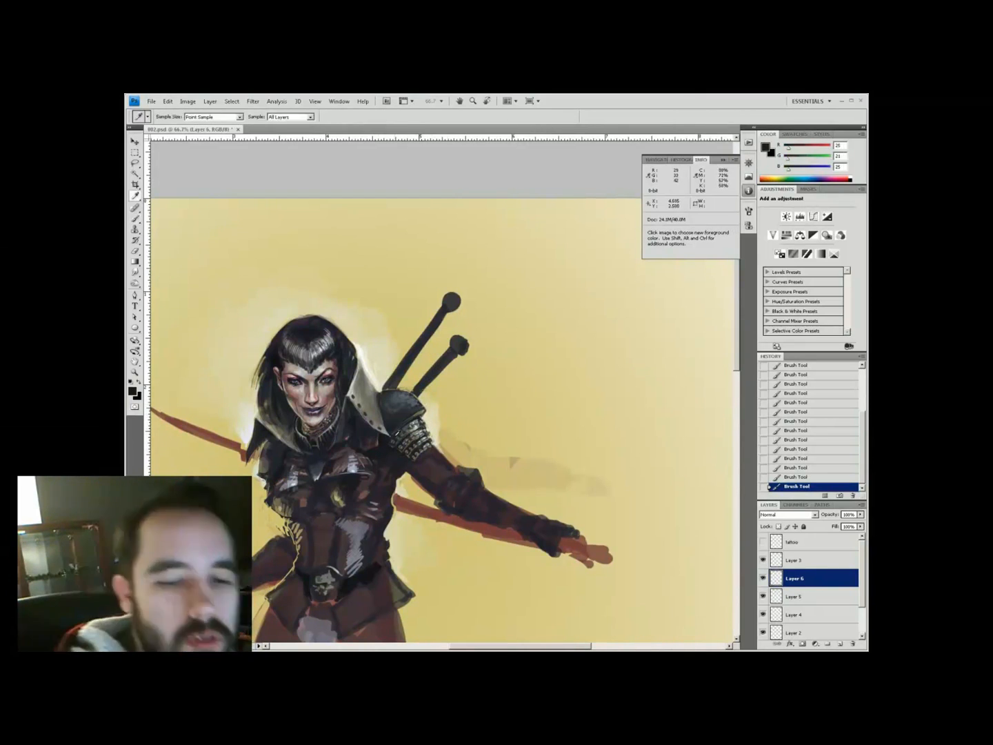
# Check the full composition, then paint light grey and near-black armour tones
pyautogui.hotkey('ctrl', '-')
pyautogui.hotkey('ctrl', '-')
pyautogui.hotkey('ctrl', '-')
pyautogui.hotkey('ctrl', '-')
pyautogui.press('z')
pyautogui.click(369, 222)
pyautogui.click(369, 222)
pyautogui.press('b')
pyautogui.keyDown('alt'); pyautogui.click(463, 301); pyautogui.keyUp('alt')
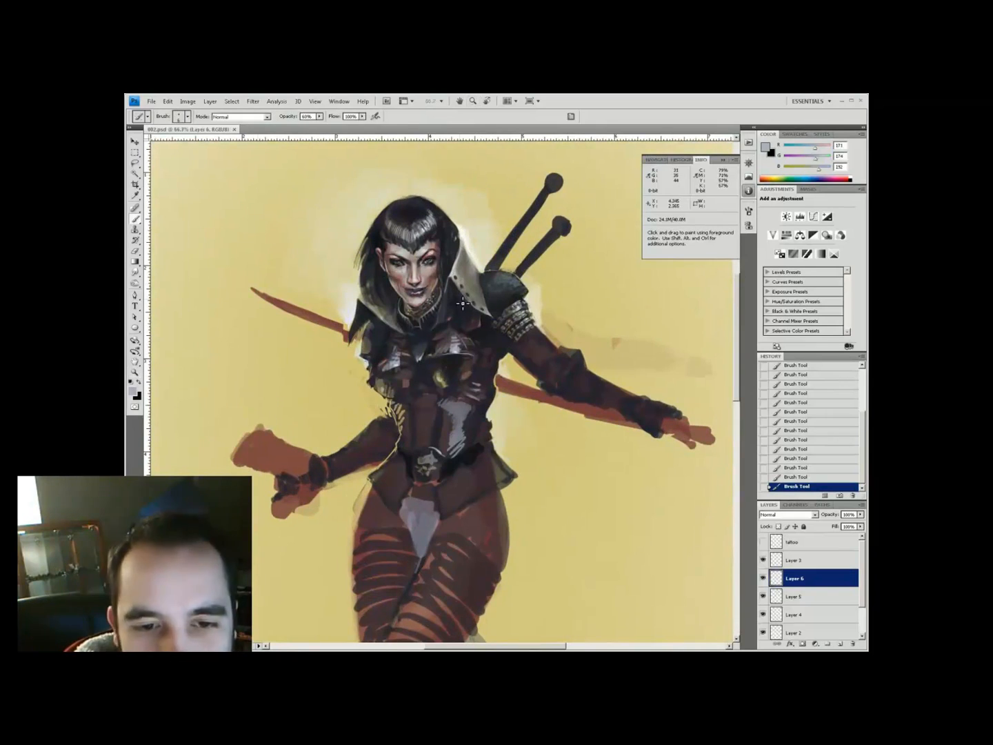
pyautogui.keyDown('alt'); pyautogui.click(466, 301); pyautogui.keyUp('alt')
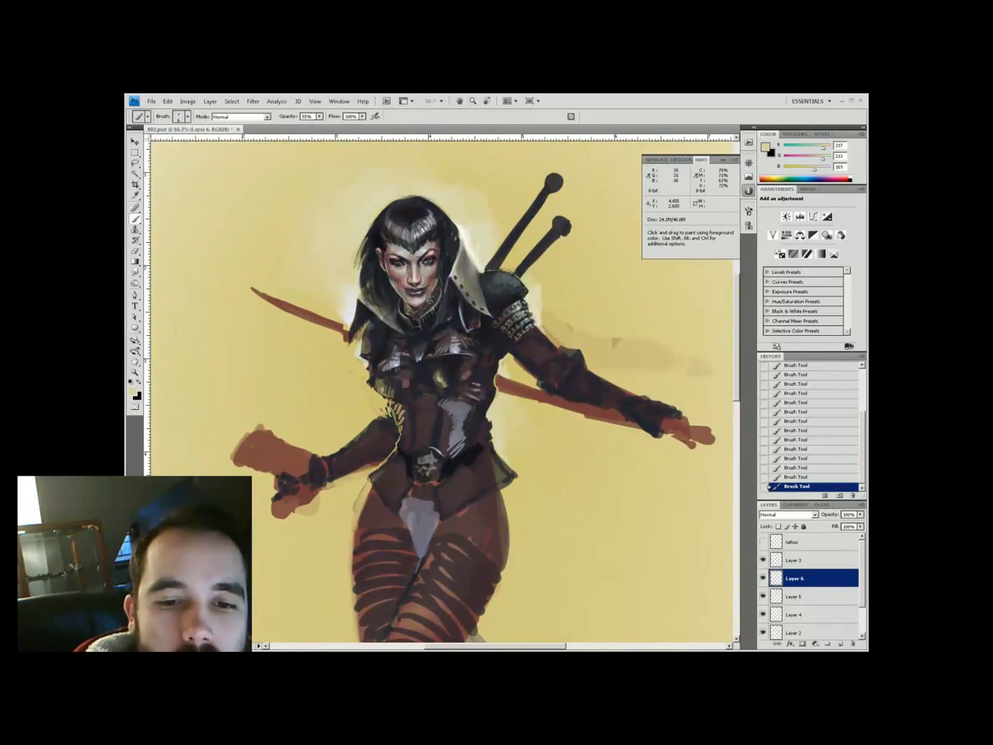
# At 50% opacity, paint dark grey-brown armour tones and light yellow background edges
pyautogui.press('5')
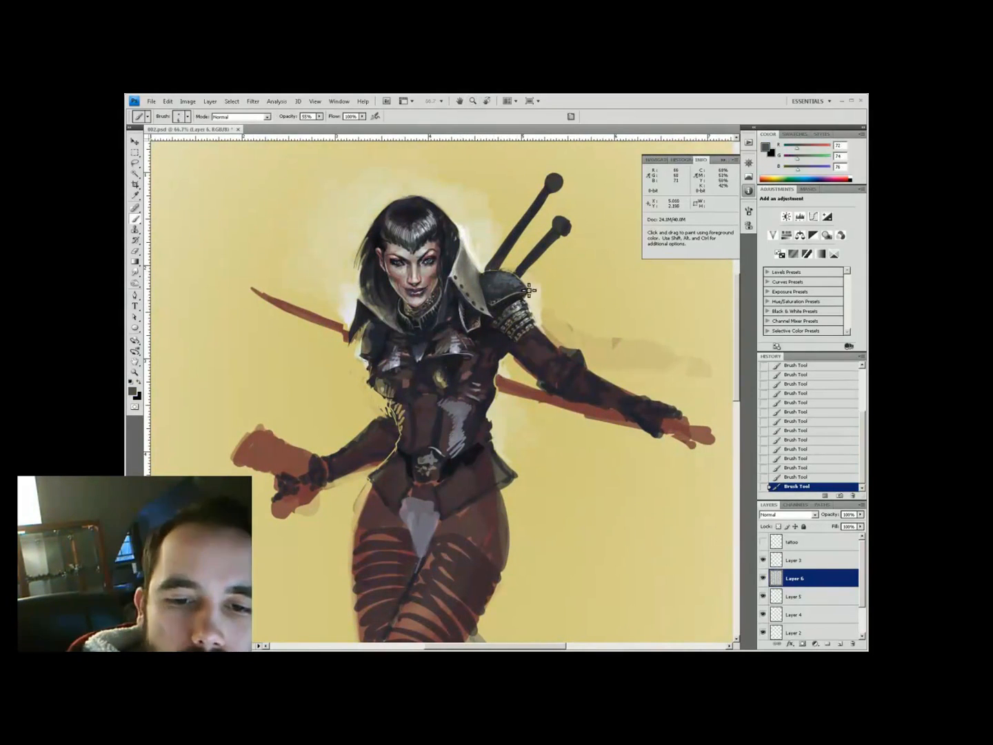
pyautogui.keyDown('alt'); pyautogui.click(511, 309); pyautogui.keyUp('alt')
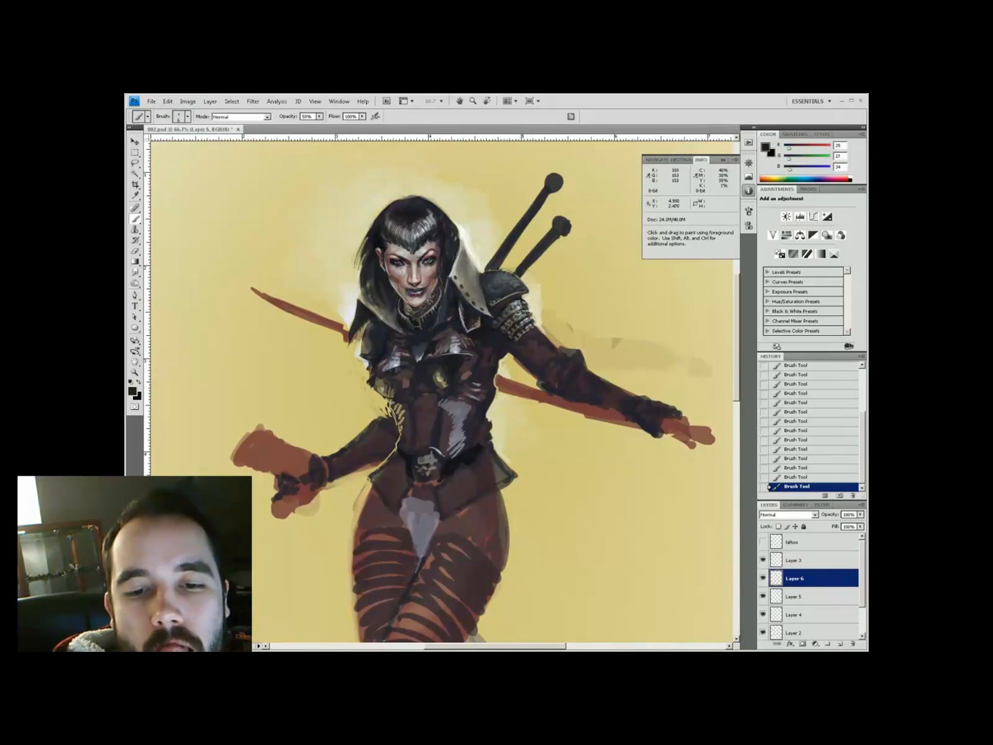
pyautogui.keyDown('alt'); pyautogui.click(528, 330); pyautogui.keyUp('alt')
pyautogui.keyDown('alt'); pyautogui.click(542, 504); pyautogui.keyUp('alt')
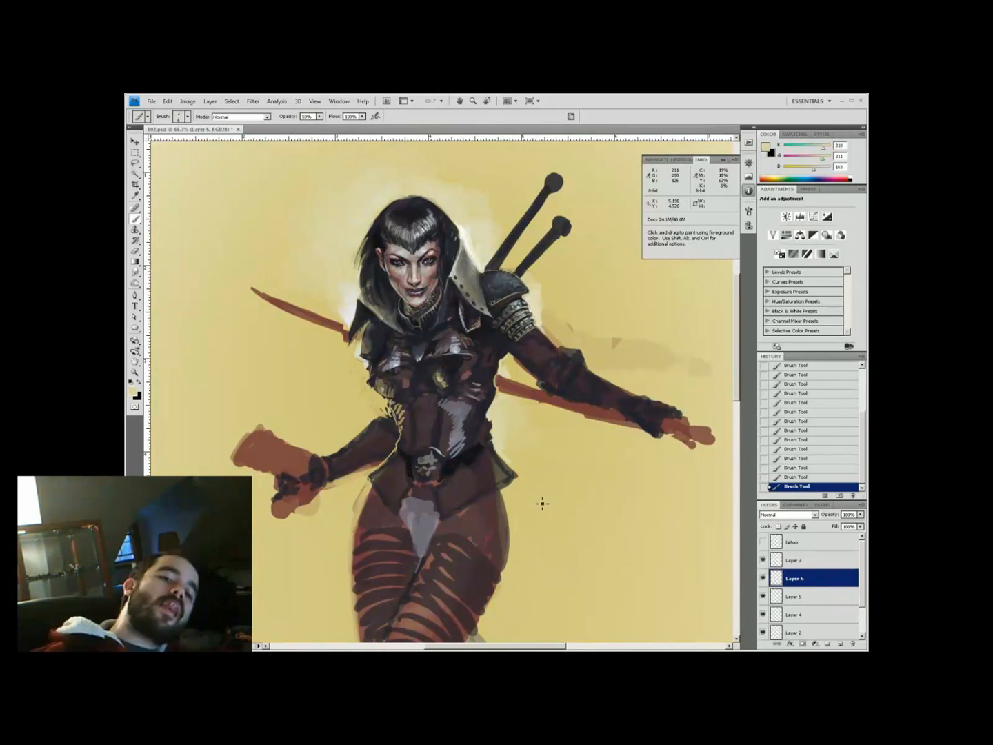
pyautogui.hotkey('ctrl', '-')
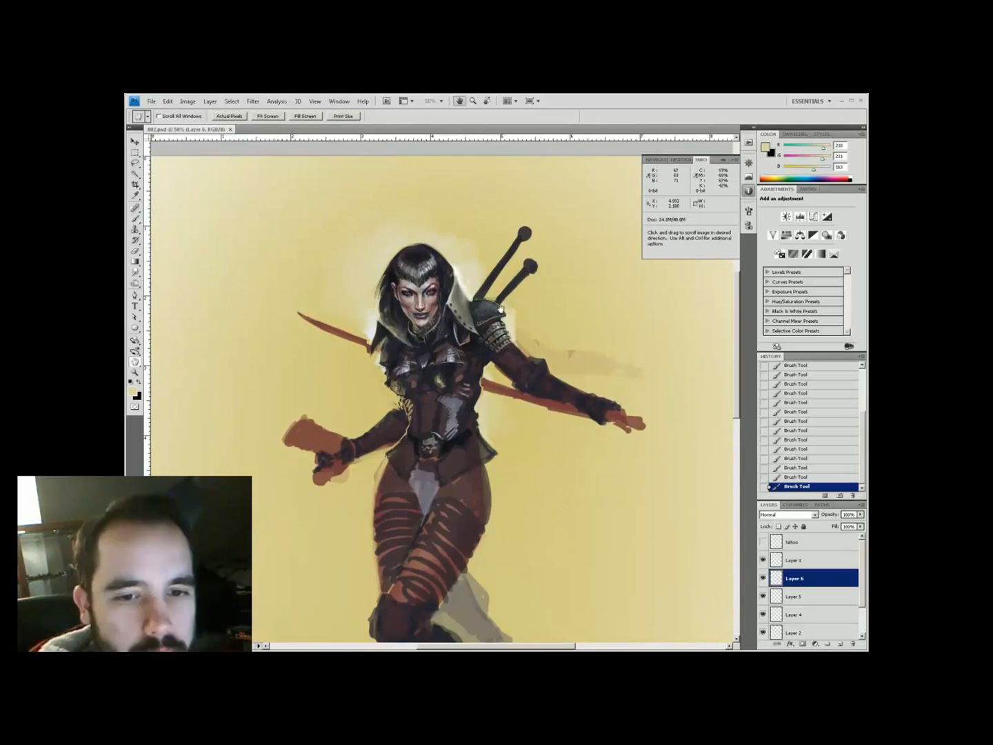
pyautogui.hotkey('ctrl', '+')
# Paint light grey, cream and yellow highlights around the shoulder at 66.7% zoom
pyautogui.keyDown('alt'); pyautogui.click(451, 382); pyautogui.keyUp('alt')
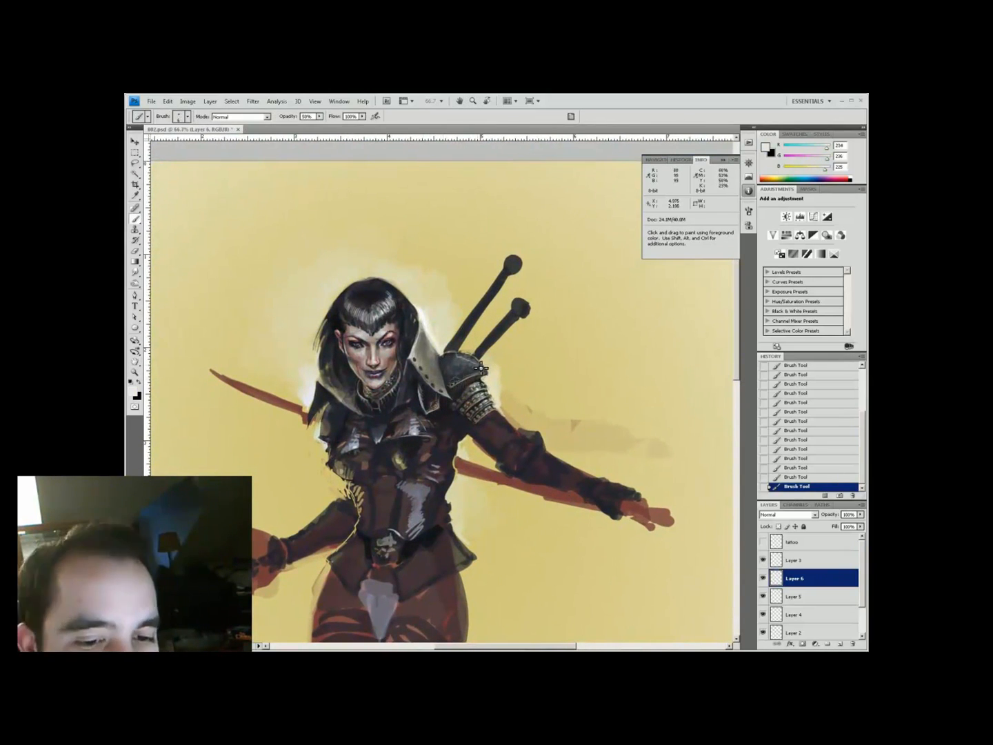
pyautogui.keyDown('alt'); pyautogui.click(531, 338); pyautogui.keyUp('alt')
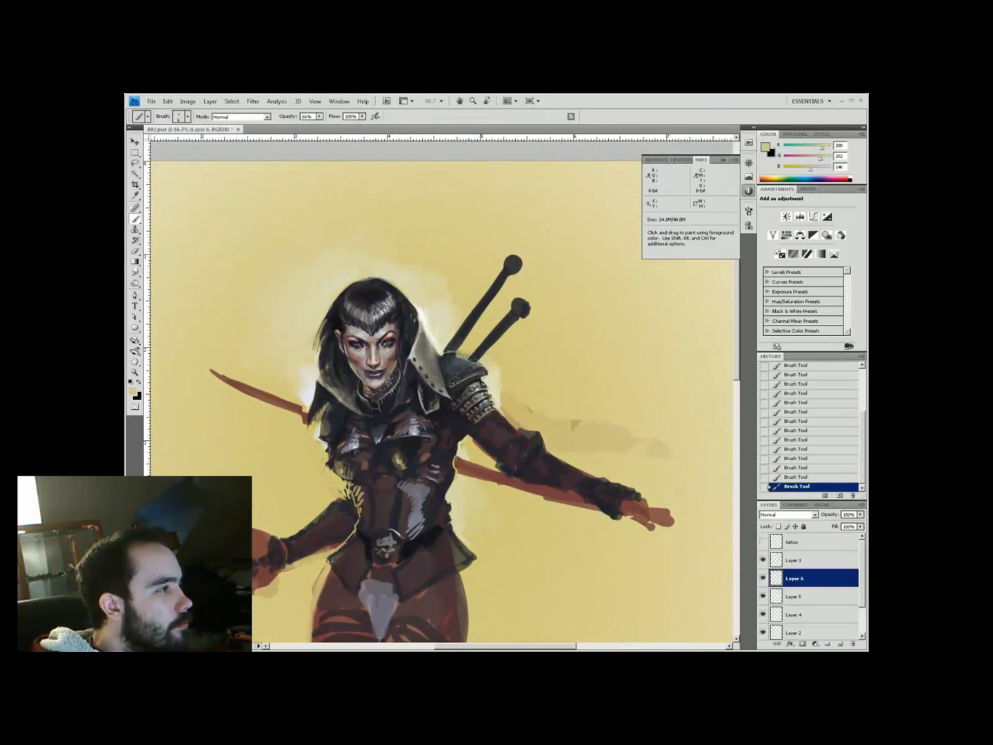
pyautogui.keyDown('alt'); pyautogui.click(451, 368); pyautogui.keyUp('alt')
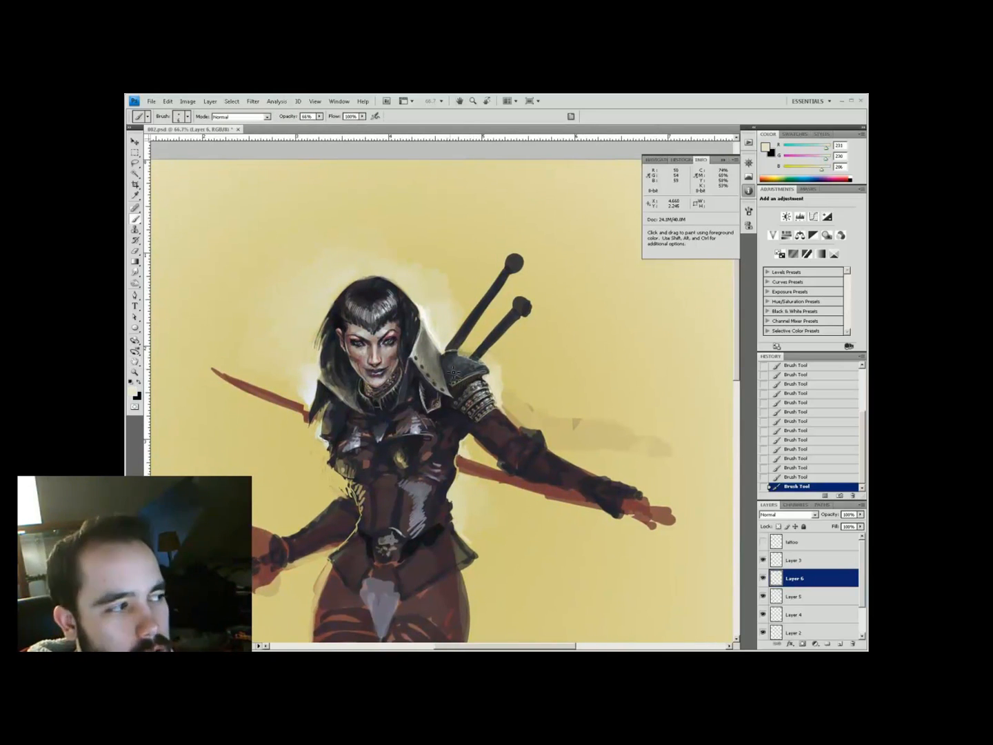
pyautogui.keyDown('alt'); pyautogui.click(514, 333); pyautogui.keyUp('alt')
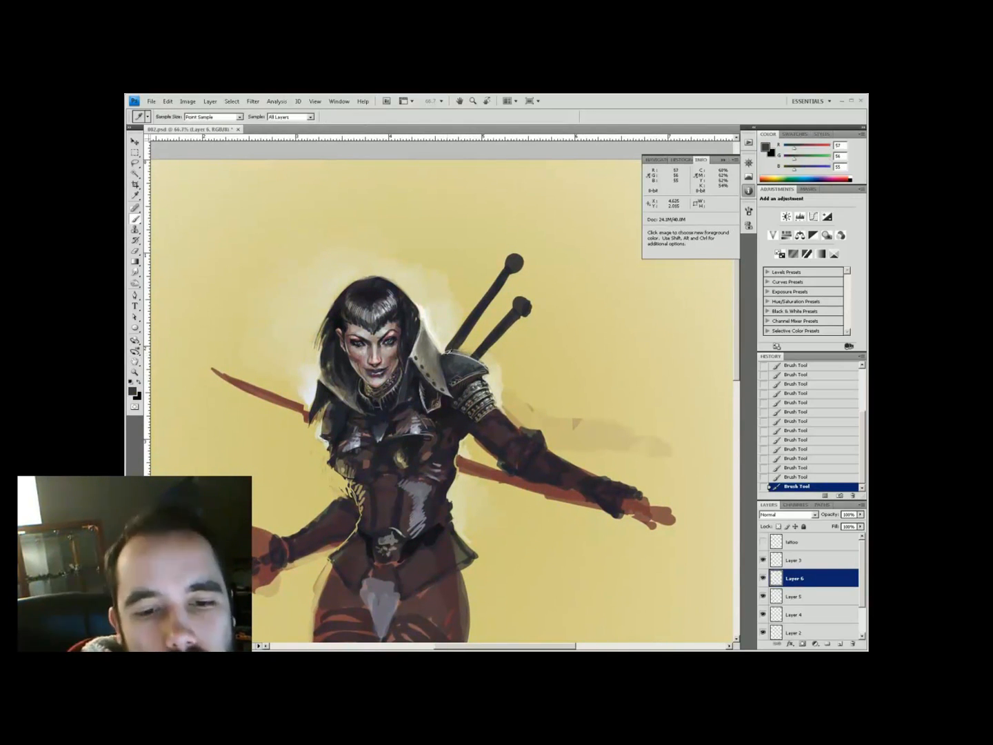
pyautogui.moveTo(463, 498); pyautogui.dragTo(448, 517)
# Model the shoulder armour with dark, light and mid grey strokes
pyautogui.keyDown('alt'); pyautogui.click(413, 423); pyautogui.keyUp('alt')
pyautogui.moveTo(454, 319); pyautogui.dragTo(405, 313)
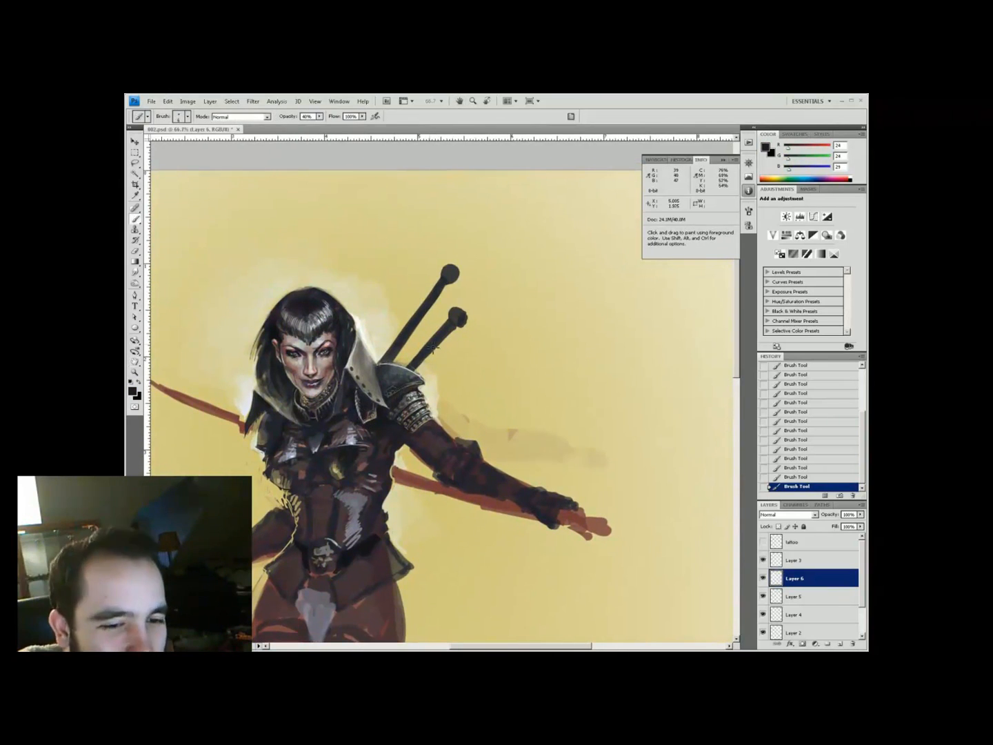
pyautogui.keyDown('alt'); pyautogui.click(393, 375); pyautogui.keyUp('alt')
pyautogui.moveTo(394, 358); pyautogui.dragTo(404, 360)
pyautogui.keyDown('alt'); pyautogui.click(406, 373); pyautogui.keyUp('alt')
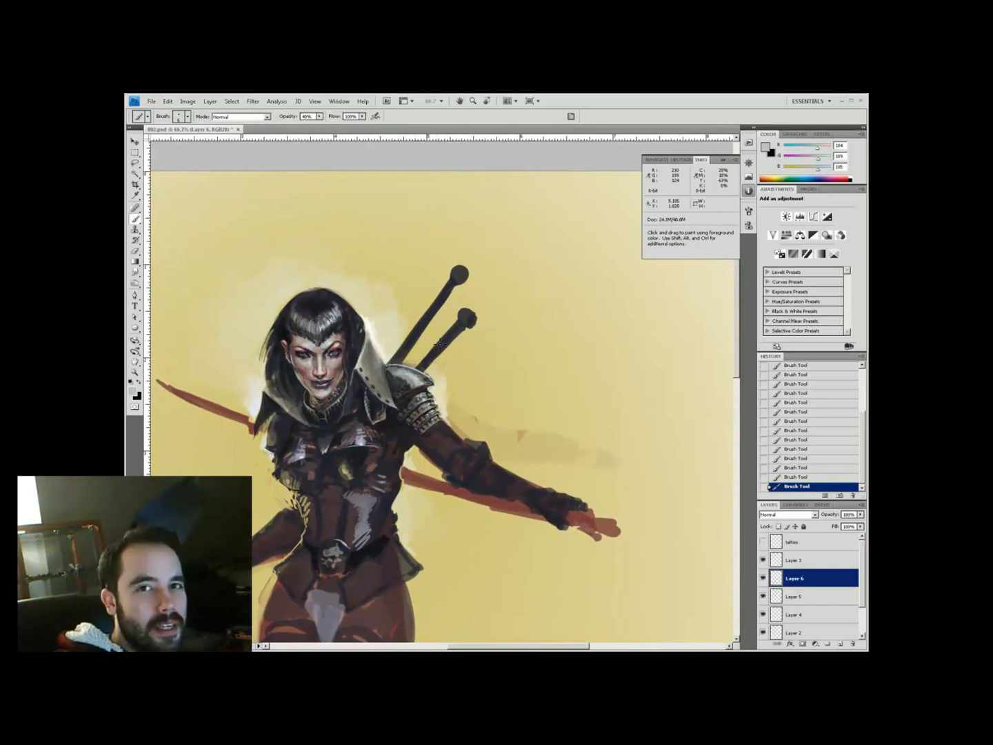
pyautogui.keyDown('alt'); pyautogui.click(407, 360); pyautogui.keyUp('alt')
pyautogui.keyDown('alt'); pyautogui.click(413, 386); pyautogui.keyUp('alt')
# At 55% opacity, refine armour greys, browns and the background yellow beside it
pyautogui.press('5')
pyautogui.press('5')
pyautogui.keyDown('alt'); pyautogui.click(413, 378); pyautogui.keyUp('alt')
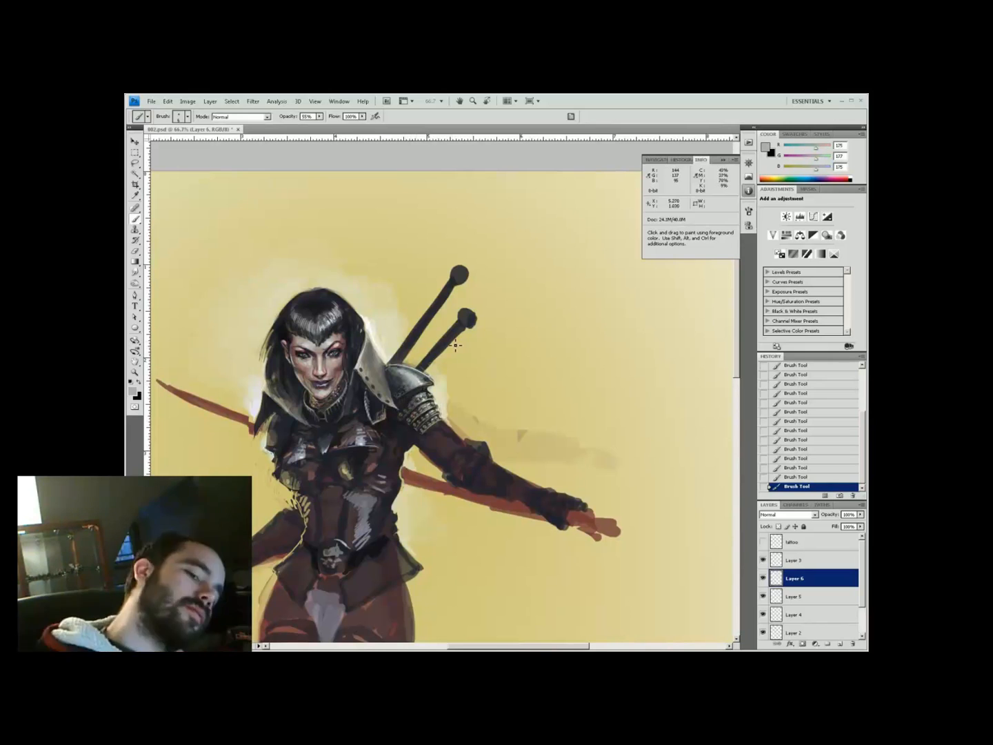
pyautogui.keyDown('alt'); pyautogui.click(381, 419); pyautogui.keyUp('alt')
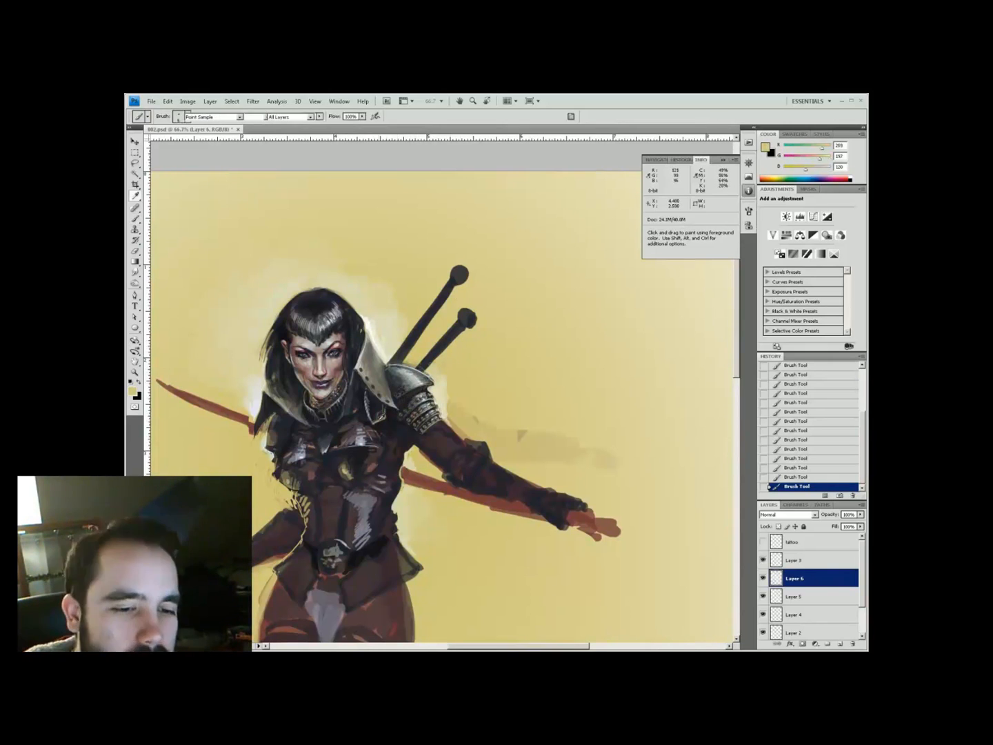
pyautogui.moveTo(404, 393); pyautogui.dragTo(396, 403)
pyautogui.keyDown('alt'); pyautogui.click(397, 403); pyautogui.keyUp('alt')
pyautogui.keyDown('alt'); pyautogui.click(315, 409); pyautogui.keyUp('alt')
pyautogui.moveTo(313, 410); pyautogui.dragTo(324, 409)
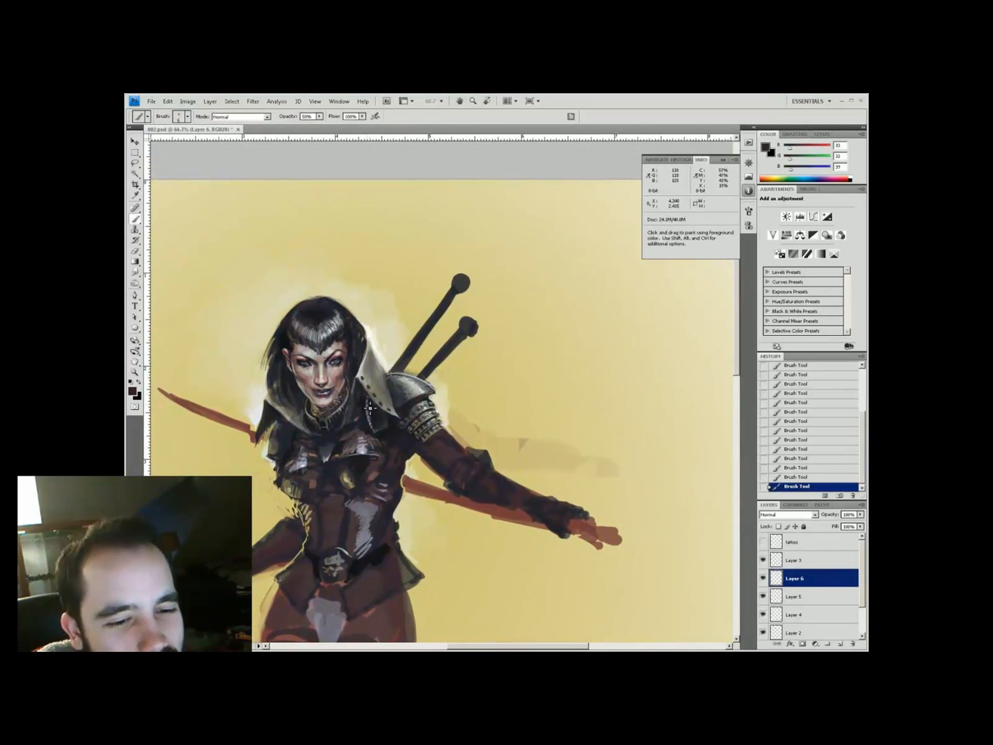
pyautogui.keyDown('alt'); pyautogui.click(227, 471); pyautogui.keyUp('alt')
# Deepen the shoulder armour shadows with near-black and dark olive at 50% opacity
pyautogui.keyDown('alt'); pyautogui.click(388, 419); pyautogui.keyUp('alt')
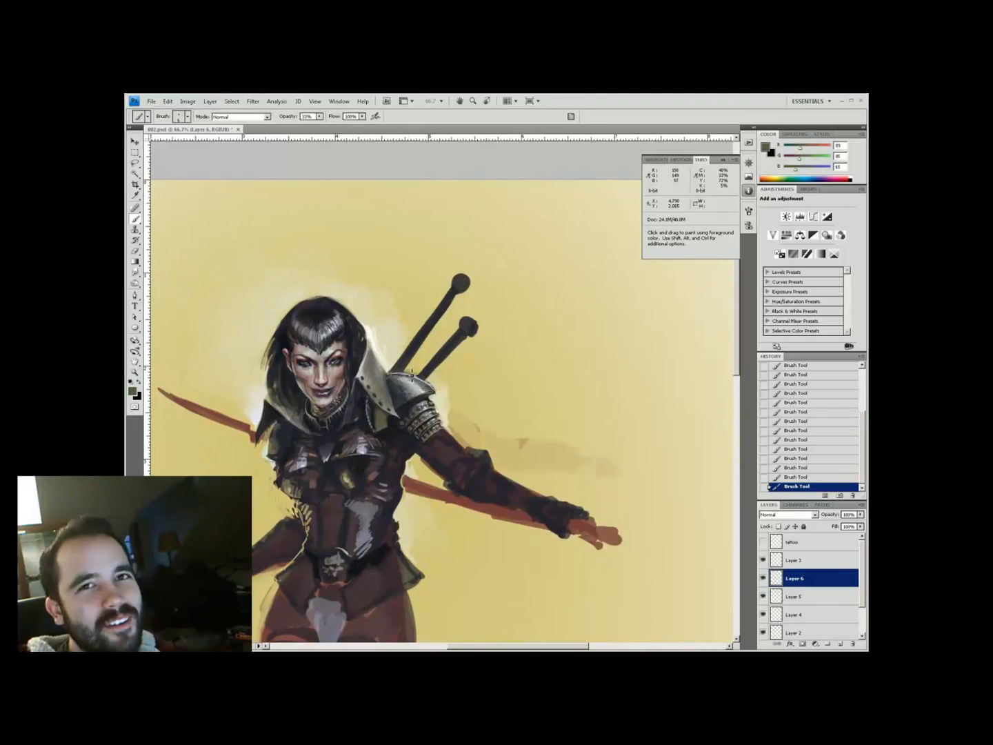
pyautogui.keyDown('alt'); pyautogui.click(383, 418); pyautogui.keyUp('alt')
pyautogui.keyDown('alt'); pyautogui.click(382, 416); pyautogui.keyUp('alt')
pyautogui.keyDown('alt'); pyautogui.click(385, 422); pyautogui.keyUp('alt')
pyautogui.press('5')
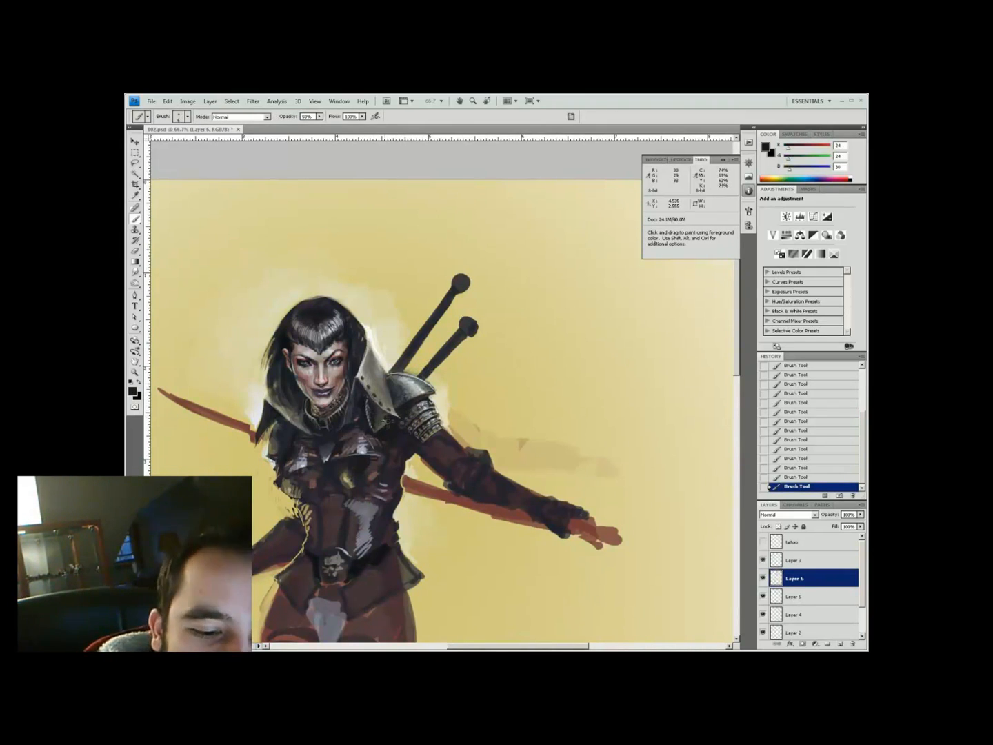
pyautogui.keyDown('alt'); pyautogui.click(381, 433); pyautogui.keyUp('alt')
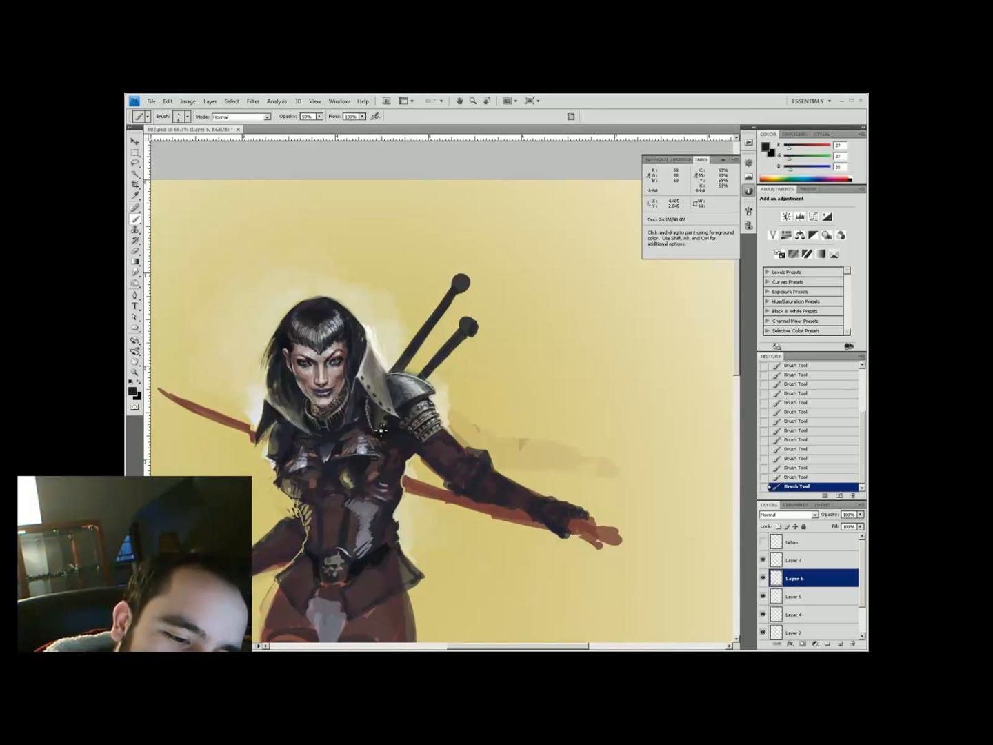
pyautogui.keyDown('alt'); pyautogui.click(397, 377); pyautogui.keyUp('alt')
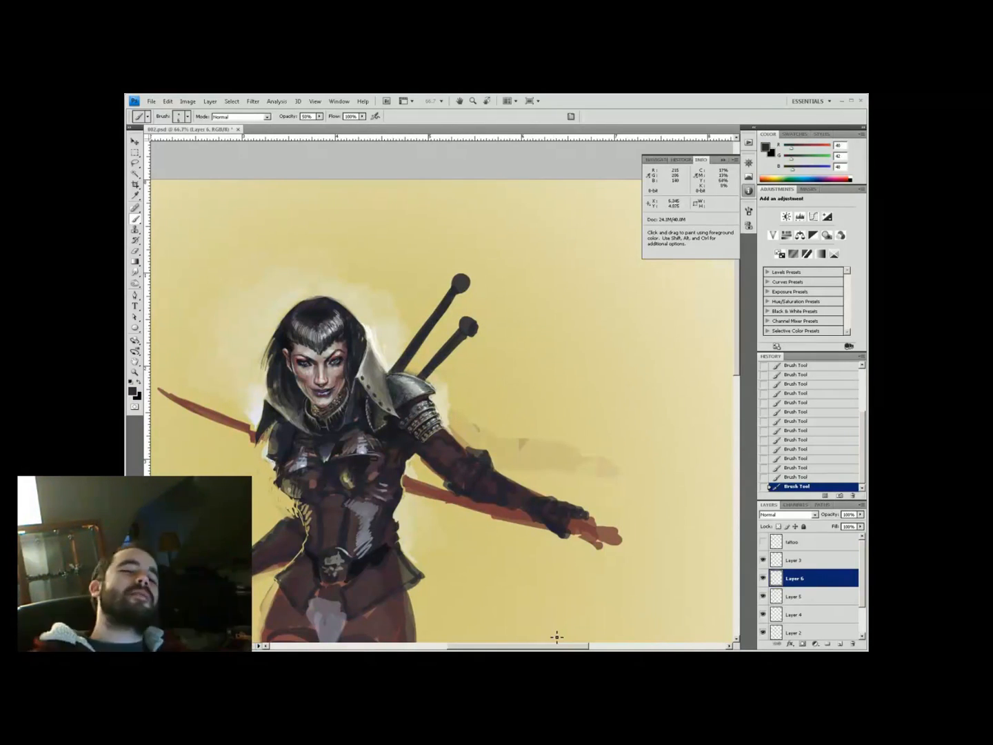
pyautogui.keyDown('alt'); pyautogui.click(420, 362); pyautogui.keyUp('alt')
# At 40% opacity, work near-black and dark purplish brown into the armour
pyautogui.press('4')
pyautogui.press('z')
pyautogui.moveTo(442, 372)
pyautogui.mouseDown()
pyautogui.moveTo(414, 373)
pyautogui.moveTo(438, 372)
pyautogui.mouseUp()
pyautogui.press('b')
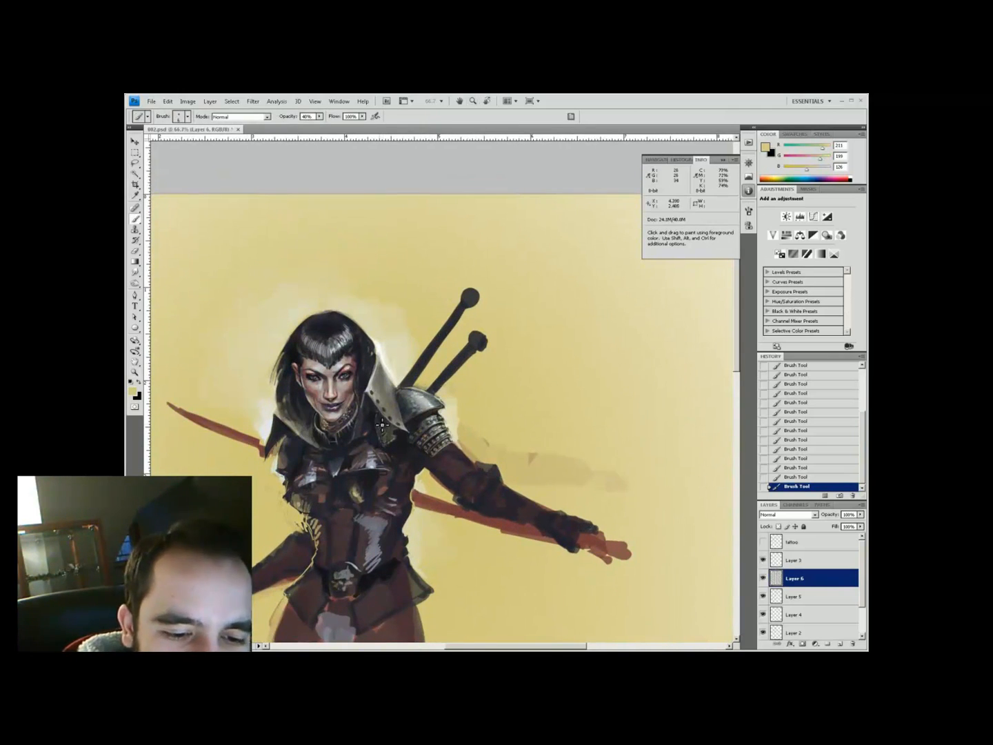
pyautogui.keyDown('alt'); pyautogui.click(405, 375); pyautogui.keyUp('alt')
pyautogui.press('x')
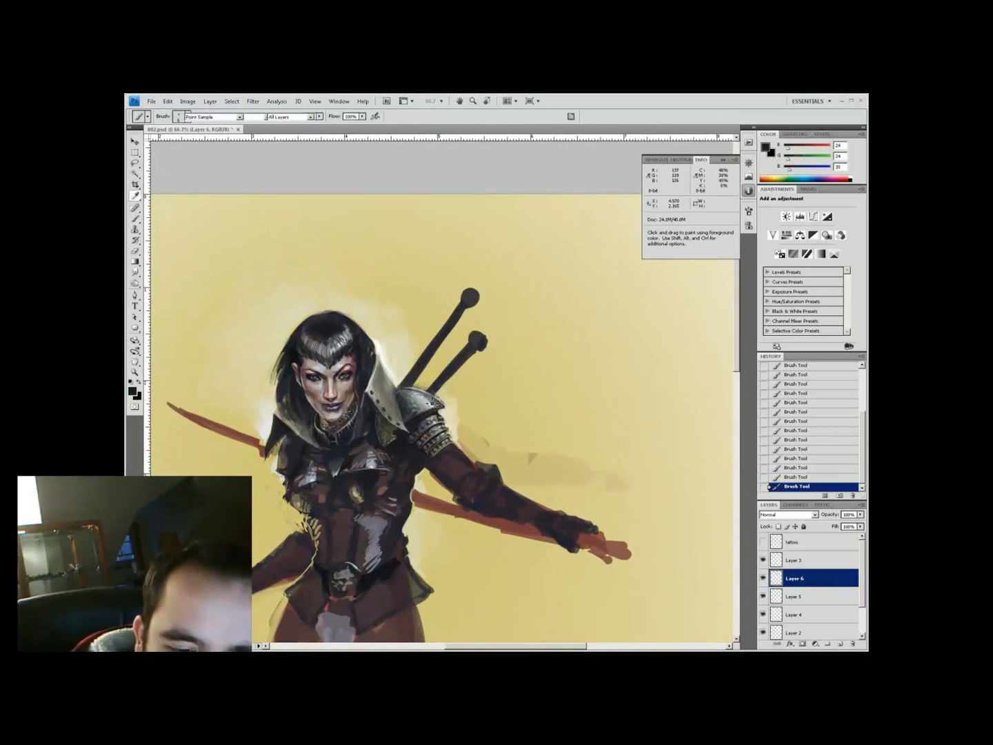
pyautogui.keyDown('alt'); pyautogui.click(406, 405); pyautogui.keyUp('alt')
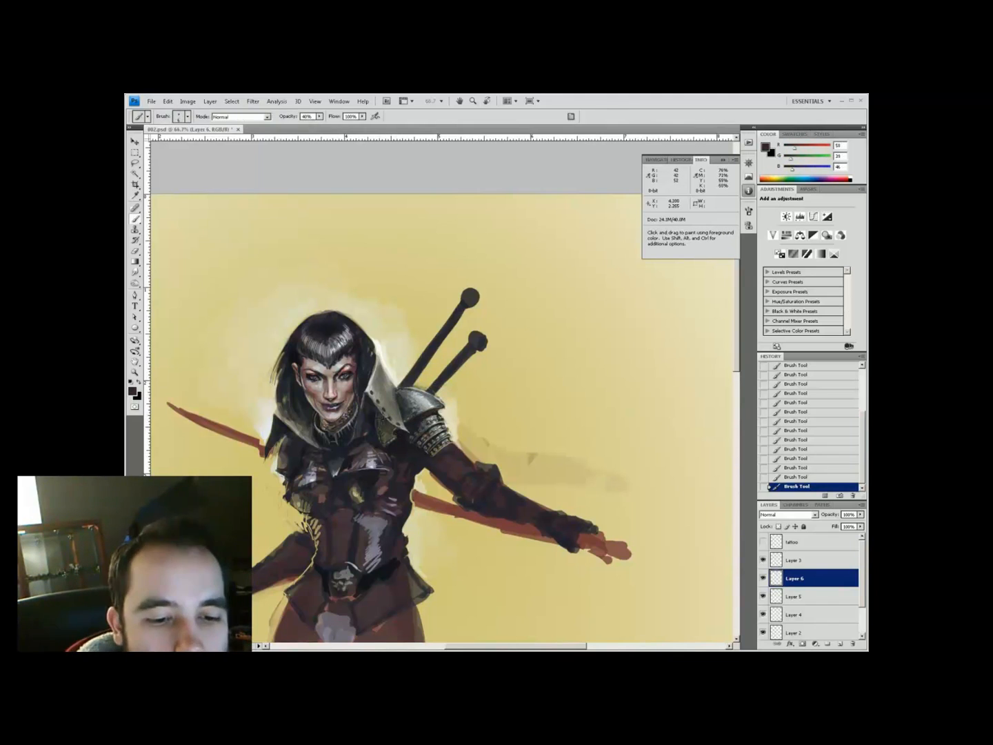
# Reframe the upper figure and paint near-white armour highlights at 40% opacity
pyautogui.press('h')
pyautogui.moveTo(374, 435); pyautogui.dragTo(391, 355)
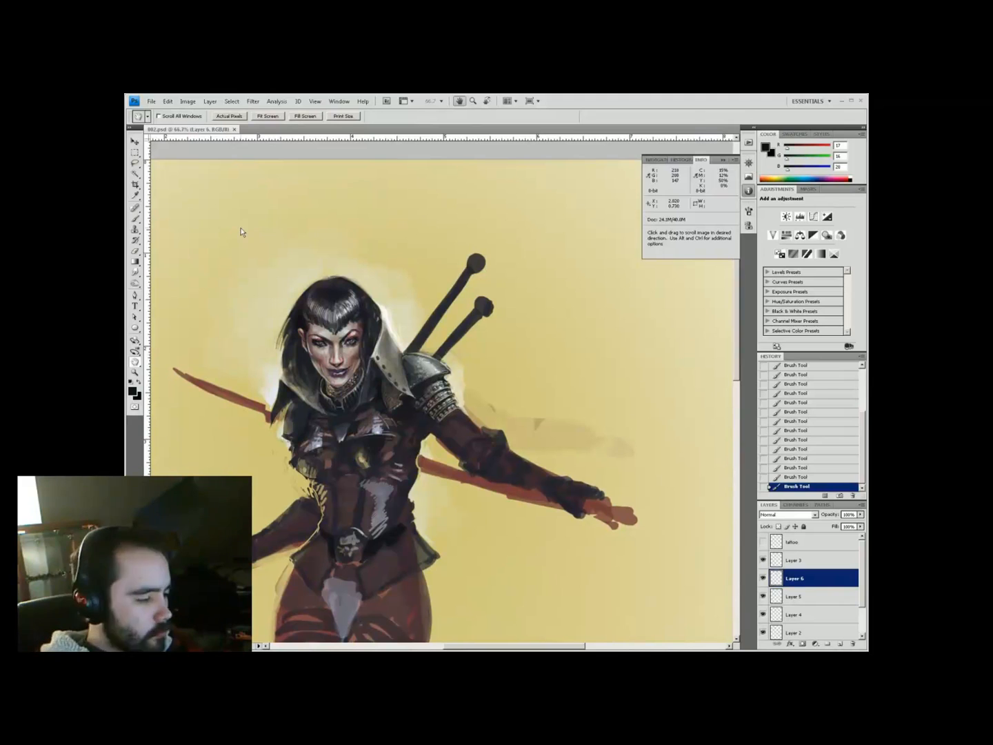
pyautogui.moveTo(482, 300); pyautogui.dragTo(467, 311)
pyautogui.press('b')
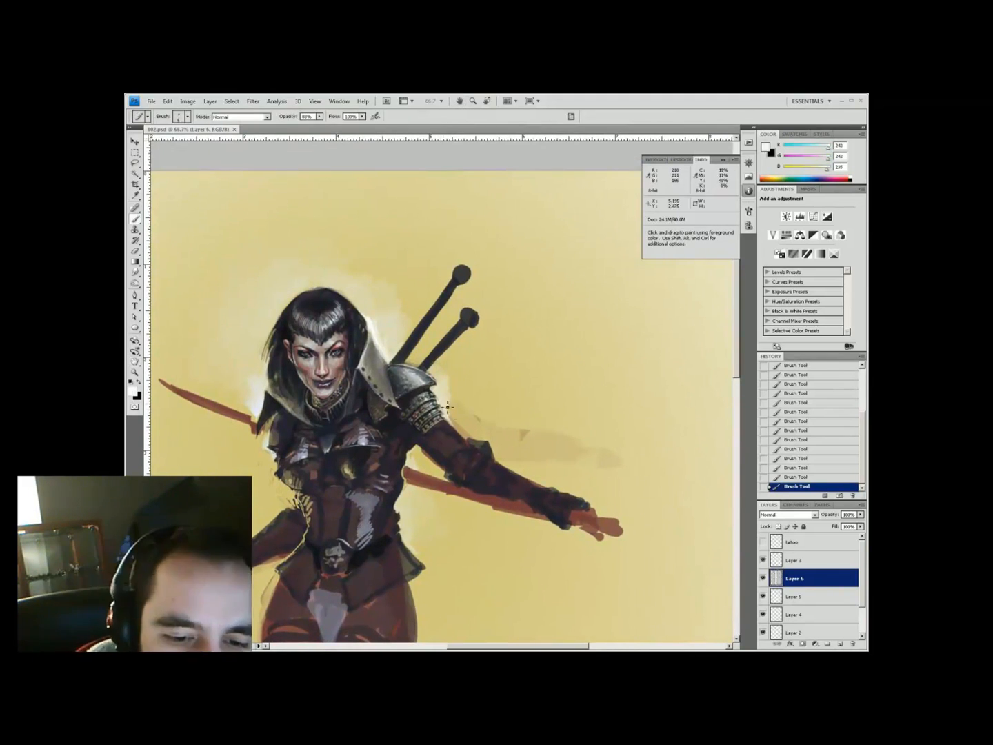
pyautogui.keyDown('alt'); pyautogui.click(450, 422); pyautogui.keyUp('alt')
pyautogui.keyDown('alt'); pyautogui.click(444, 403); pyautogui.keyUp('alt')
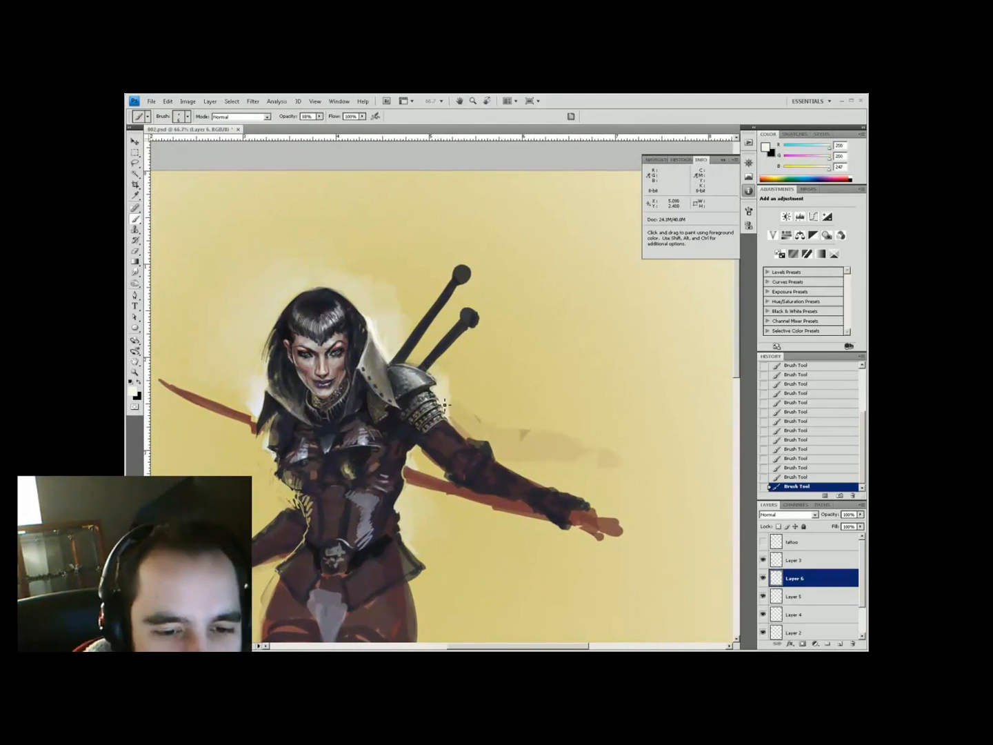
pyautogui.press('4')
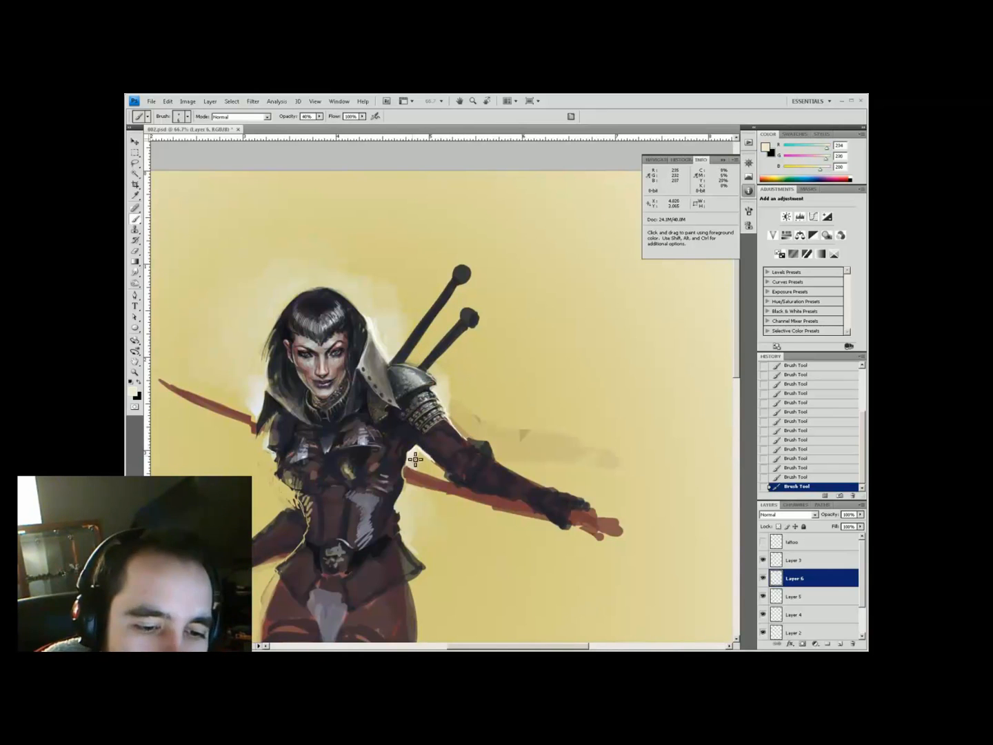
# At 80% opacity, paint near-white highlights on the armour and the face
pyautogui.hotkey('ctrl', '-')
pyautogui.hotkey('ctrl', '+')
pyautogui.keyDown('alt'); pyautogui.click(439, 383); pyautogui.keyUp('alt')
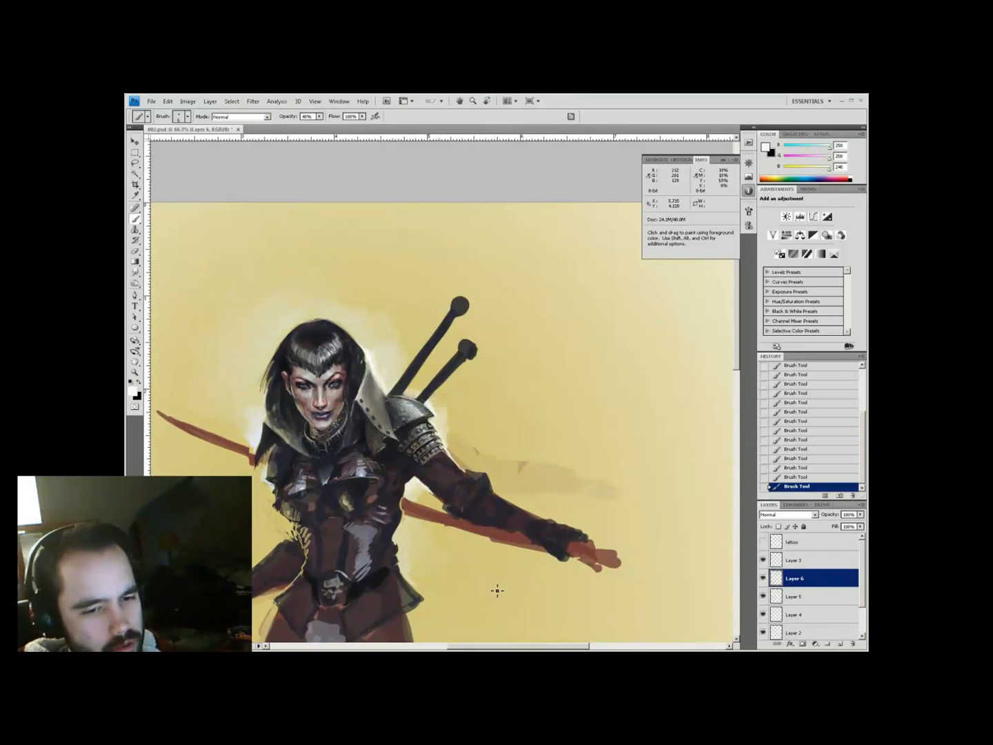
pyautogui.keyDown('alt'); pyautogui.click(382, 408); pyautogui.keyUp('alt')
pyautogui.press('8')
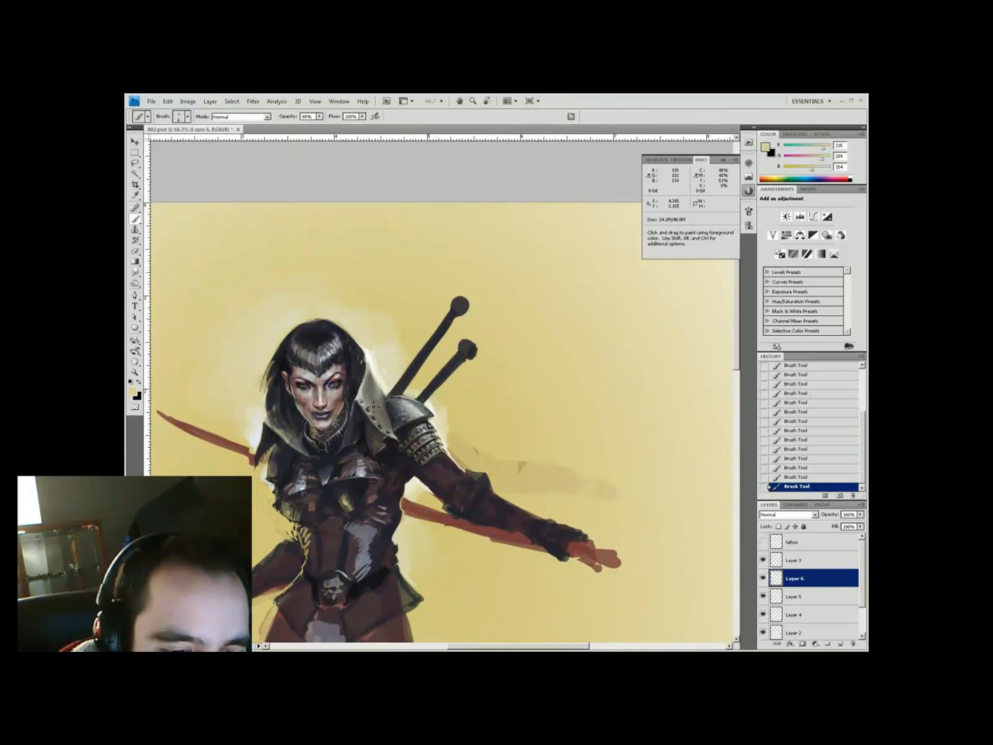
pyautogui.moveTo(391, 358); pyautogui.dragTo(431, 394)
pyautogui.keyDown('alt'); pyautogui.click(381, 412); pyautogui.keyUp('alt')
pyautogui.keyDown('alt'); pyautogui.click(355, 455); pyautogui.keyUp('alt')
# Paint the face with the pinkish lip colour, cream and dark hair tones
pyautogui.moveTo(360, 441); pyautogui.dragTo(382, 354)
pyautogui.keyDown('alt'); pyautogui.click(313, 413); pyautogui.keyUp('alt')
pyautogui.keyDown('alt'); pyautogui.click(401, 377); pyautogui.keyUp('alt')
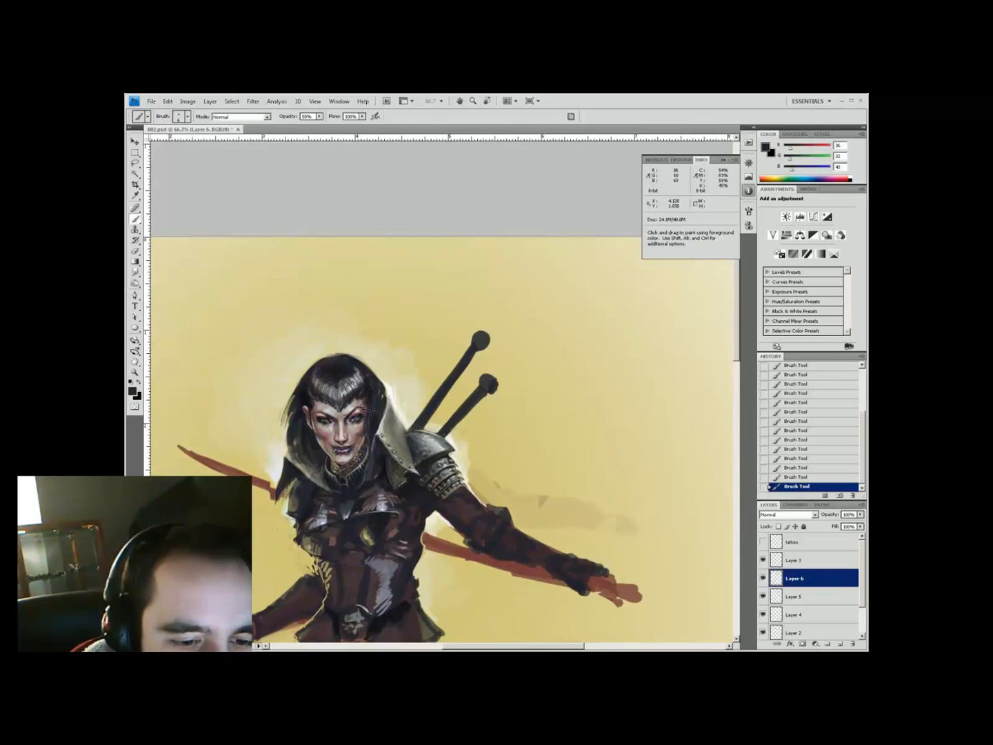
pyautogui.keyDown('alt'); pyautogui.click(373, 394); pyautogui.keyUp('alt')
pyautogui.moveTo(491, 516); pyautogui.dragTo(437, 430)
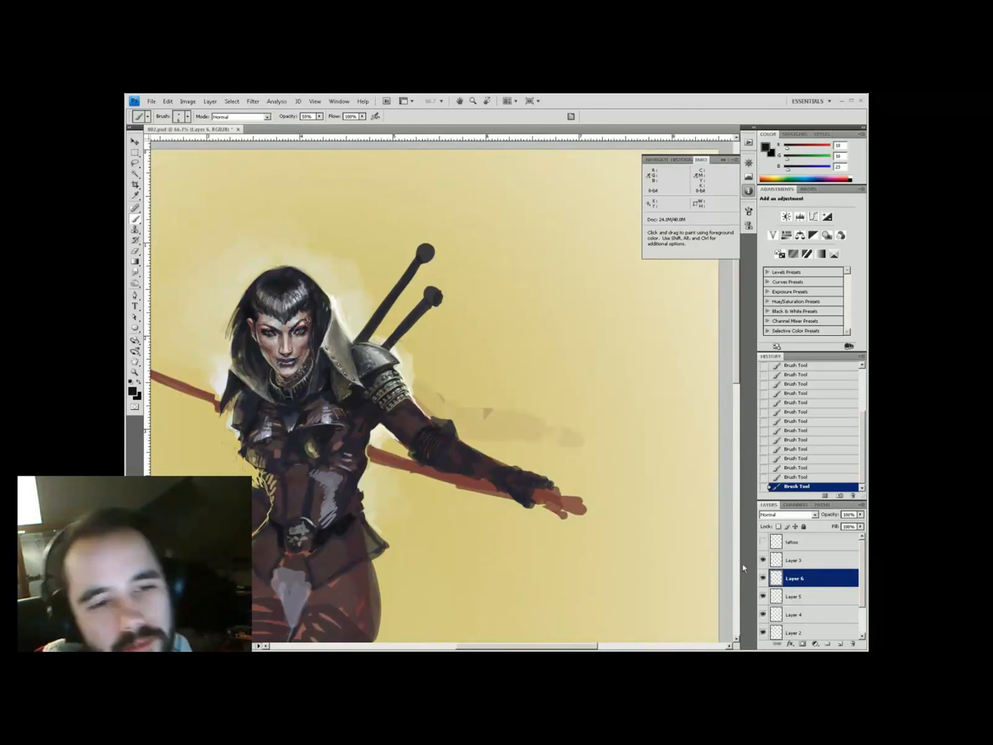
# Add Layer 7, paint pale yellow strokes on the figure and save
pyautogui.click(794, 560)
pyautogui.click(841, 643)
pyautogui.keyDown('ctrl'); pyautogui.click(317, 298); pyautogui.keyUp('ctrl')
pyautogui.click(133, 391)
pyautogui.click(376, 409)
pyautogui.moveTo(441, 410); pyautogui.dragTo(433, 422)
pyautogui.hotkey('ctrl', 's')
# Paint yellow and grey ringed bracer bands around the outstretched forearm
pyautogui.keyDown('ctrl'); pyautogui.keyDown('alt'); pyautogui.click(522, 217); pyautogui.keyUp('alt'); pyautogui.keyUp('ctrl')
pyautogui.moveTo(522, 216); pyautogui.dragTo(428, 359)
pyautogui.press('b')
pyautogui.keyDown('alt'); pyautogui.click(395, 406); pyautogui.keyUp('alt')
pyautogui.moveTo(365, 424); pyautogui.dragTo(376, 437)
pyautogui.keyDown('alt'); pyautogui.click(385, 430); pyautogui.keyUp('alt')
pyautogui.keyDown('alt'); pyautogui.click(371, 419); pyautogui.keyUp('alt')
# Touch up the figure with near-white, yellow and dark grey at 40% opacity
pyautogui.hotkey('ctrl', '-')
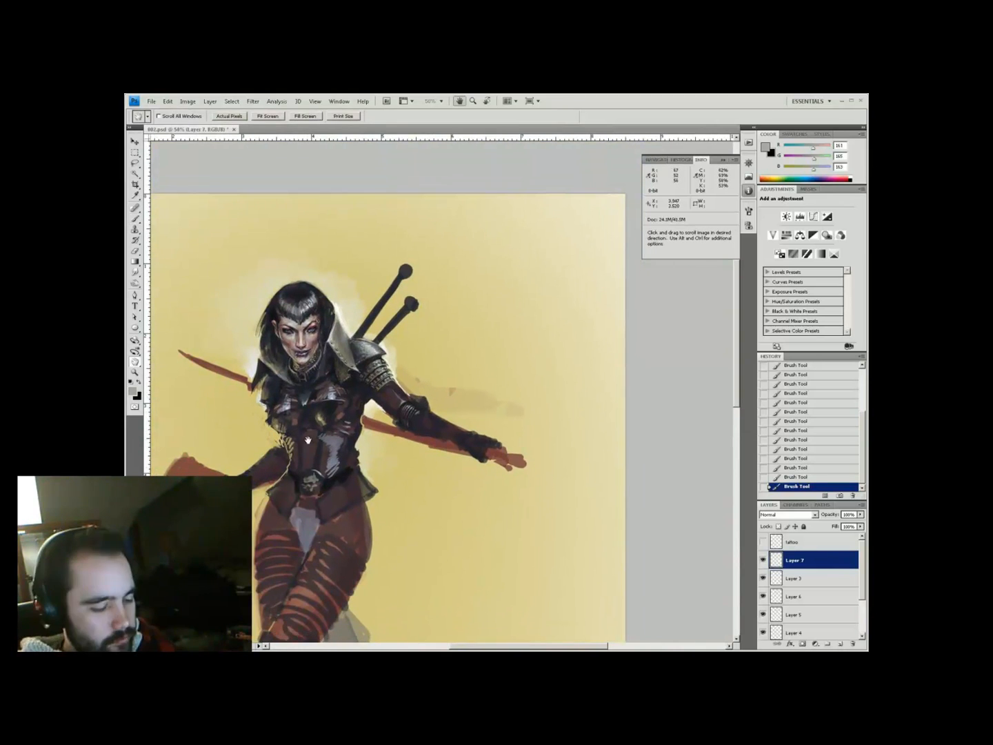
pyautogui.hotkey('ctrl', '+')
pyautogui.keyDown('alt'); pyautogui.click(363, 307); pyautogui.keyUp('alt')
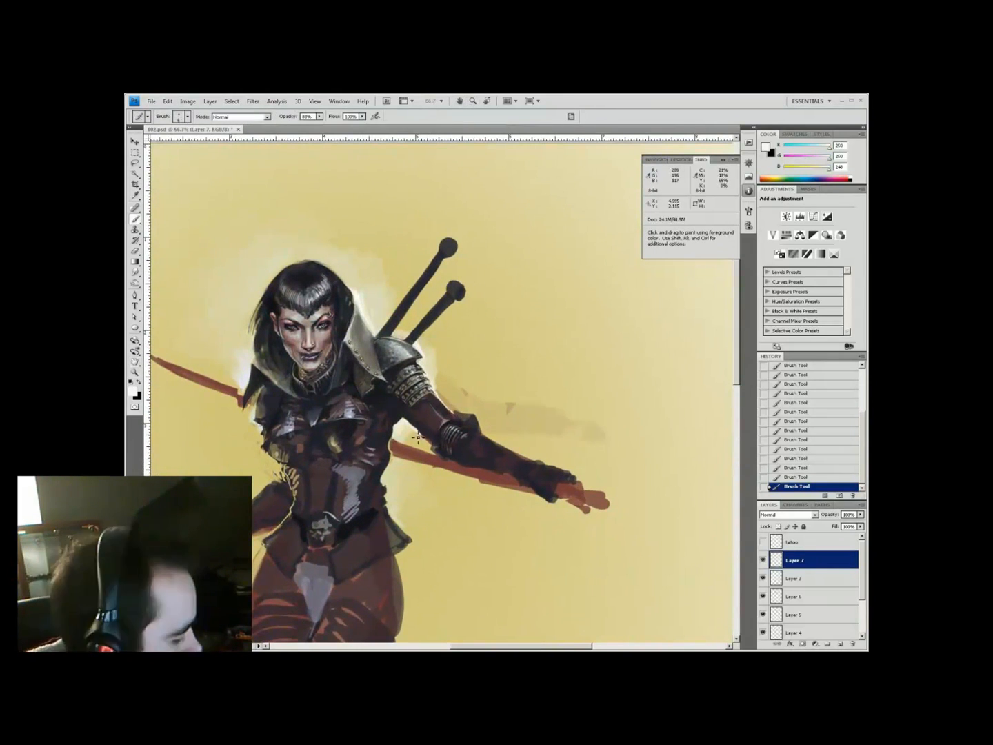
pyautogui.keyDown('alt'); pyautogui.click(468, 399); pyautogui.keyUp('alt')
pyautogui.hotkey('ctrl', '-')
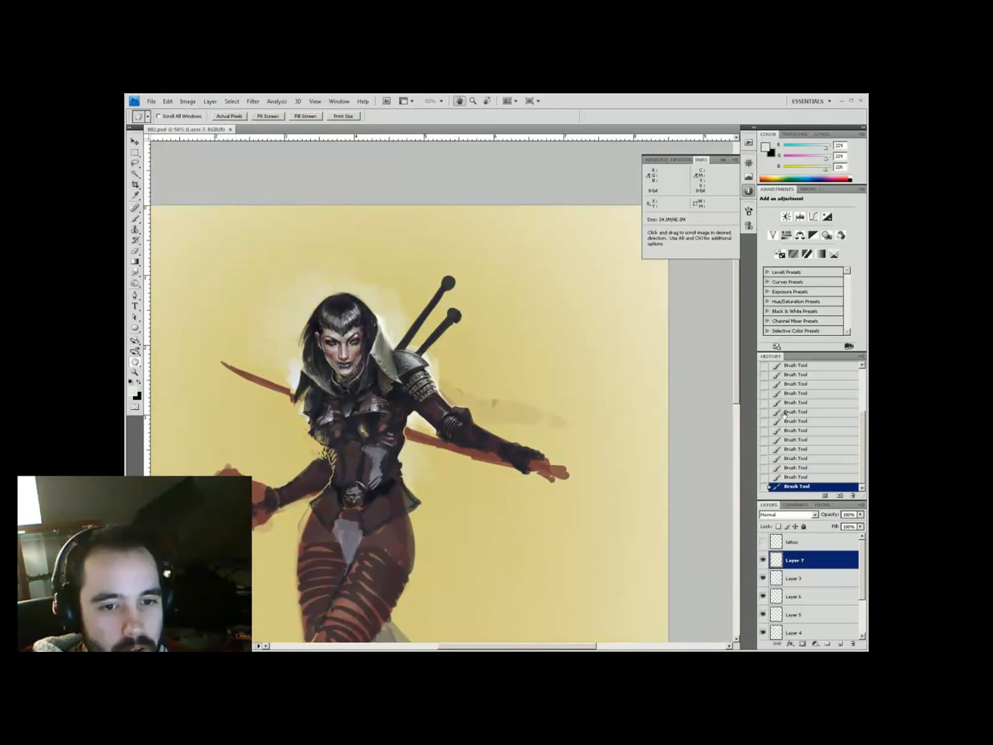
pyautogui.hotkey('ctrl', '+')
pyautogui.keyDown('alt'); pyautogui.click(404, 437); pyautogui.keyUp('alt')
pyautogui.press('4')
# Frame the upper part of the figure at 66.7% zoom
pyautogui.press('z')
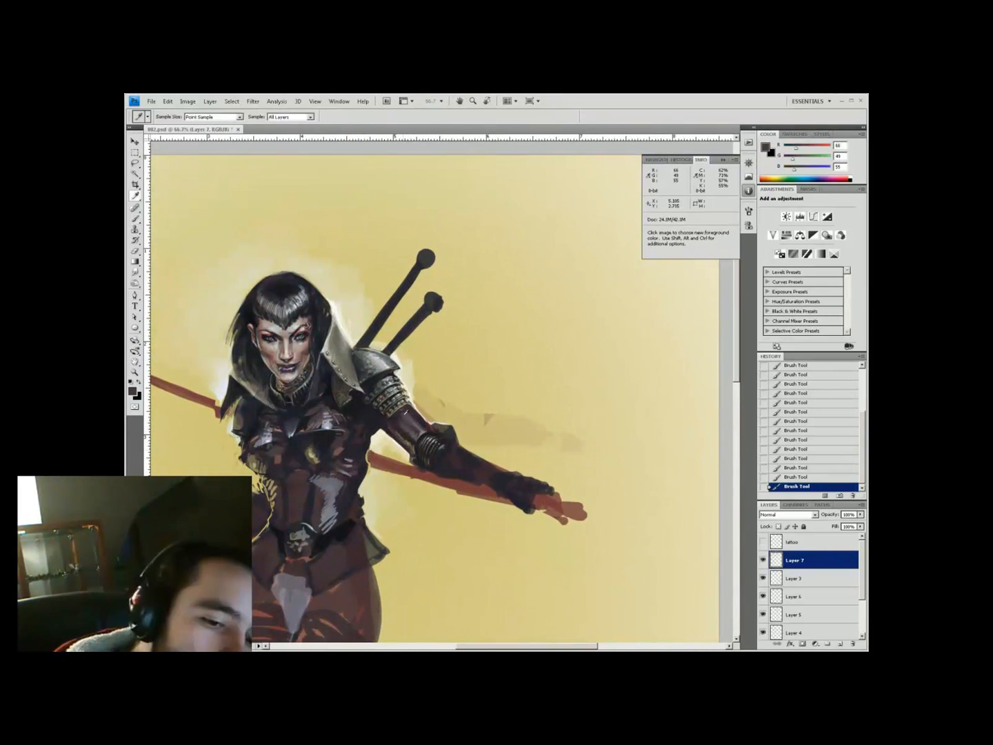
pyautogui.hotkey('ctrl', '-')
pyautogui.click(462, 247)
pyautogui.hotkey('ctrl', '+')
pyautogui.press('b')
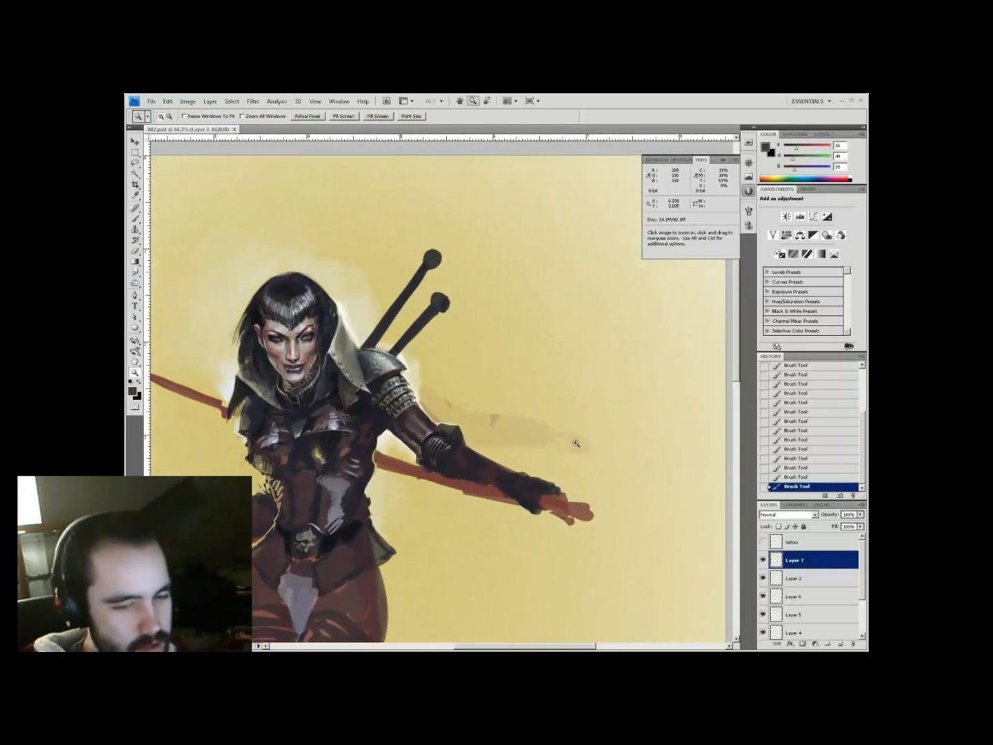
pyautogui.press('z')
pyautogui.moveTo(428, 277)
pyautogui.mouseDown()
pyautogui.moveTo(445, 177)
pyautogui.moveTo(421, 208)
pyautogui.moveTo(287, 191)
pyautogui.moveTo(459, 561)
pyautogui.mouseUp()
pyautogui.press('b')
# Type contact lines with the twitter handle, Facebook name and DeviantArt name, placed lower right
pyautogui.press('t')
pyautogui.click(282, 189)
pyautogui.write('twitter: @nicholasmkay')
pyautogui.press('Return')
pyautogui.write('Facebook: Nicholas Kay')
pyautogui.press('Return')
pyautogui.write('Deviant Art: NicholasKay')
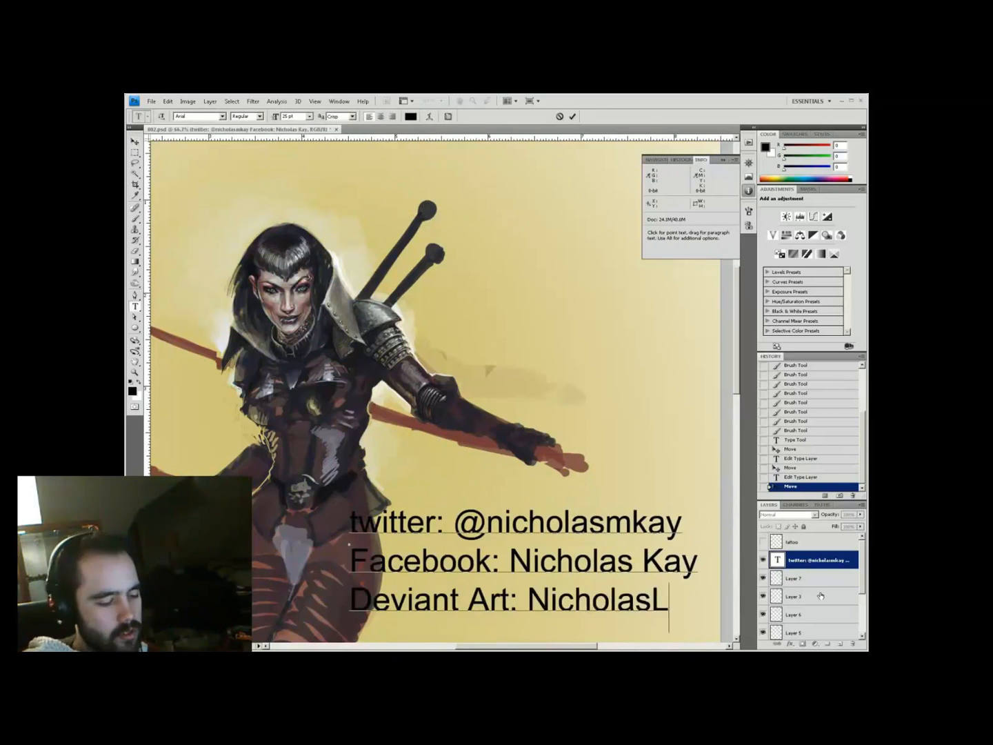
pyautogui.hotkey('ctrl', 'Return')
pyautogui.press('v')
pyautogui.moveTo(531, 411); pyautogui.dragTo(596, 432)
# On a new layer, paint muted red marks on the warrior's face
pyautogui.hotkey('ctrl', 'shift', 'alt', 'n')
pyautogui.press('i')
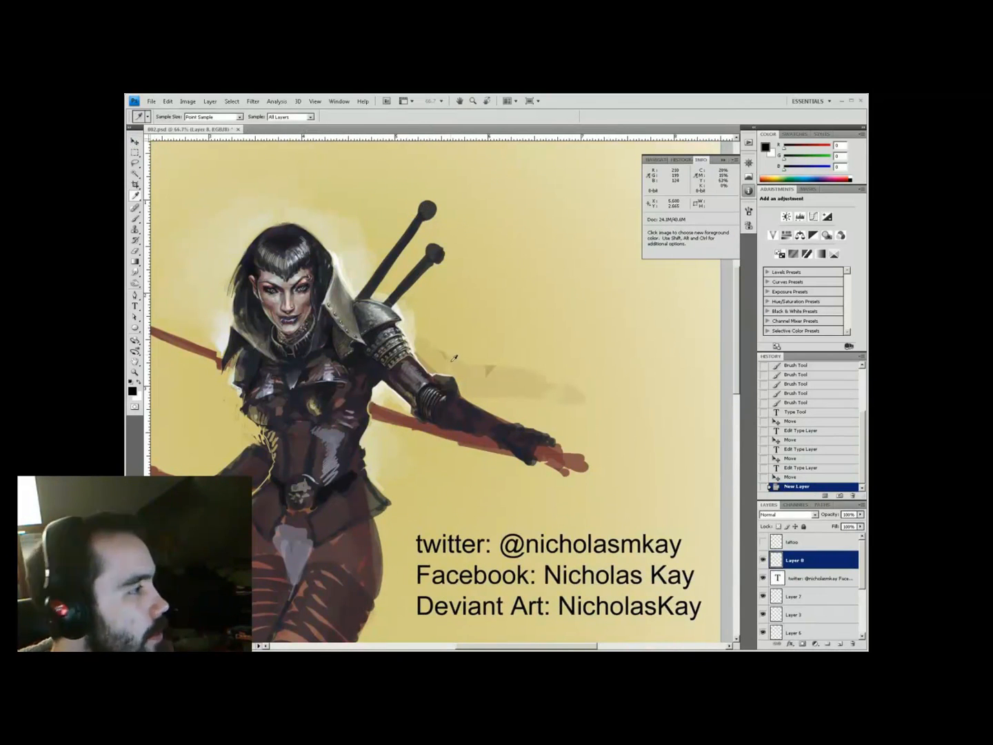
pyautogui.press('b')
pyautogui.keyDown('alt'); pyautogui.click(289, 304); pyautogui.keyUp('alt')
pyautogui.moveTo(276, 289); pyautogui.dragTo(283, 292)
pyautogui.keyDown('alt'); pyautogui.click(304, 242); pyautogui.keyUp('alt')
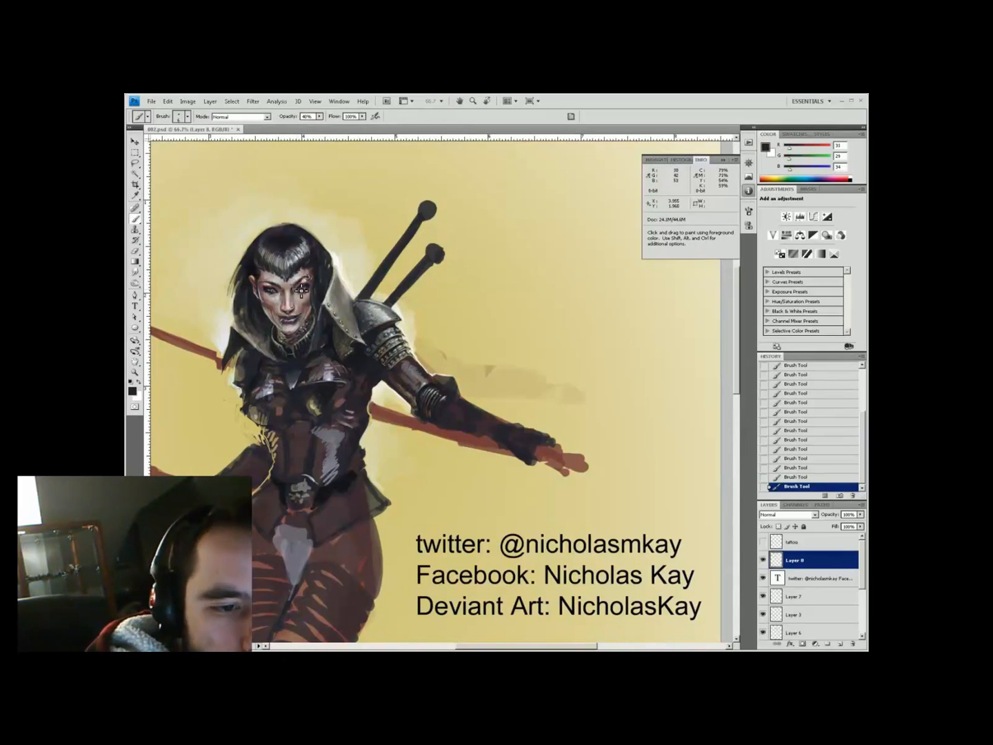
# Start a 'Website:' line above the twitter line in the contact text
pyautogui.press('t')
pyautogui.click(415, 545)
pyautogui.press('Return')
pyautogui.write('Website:nicholaskay.com')
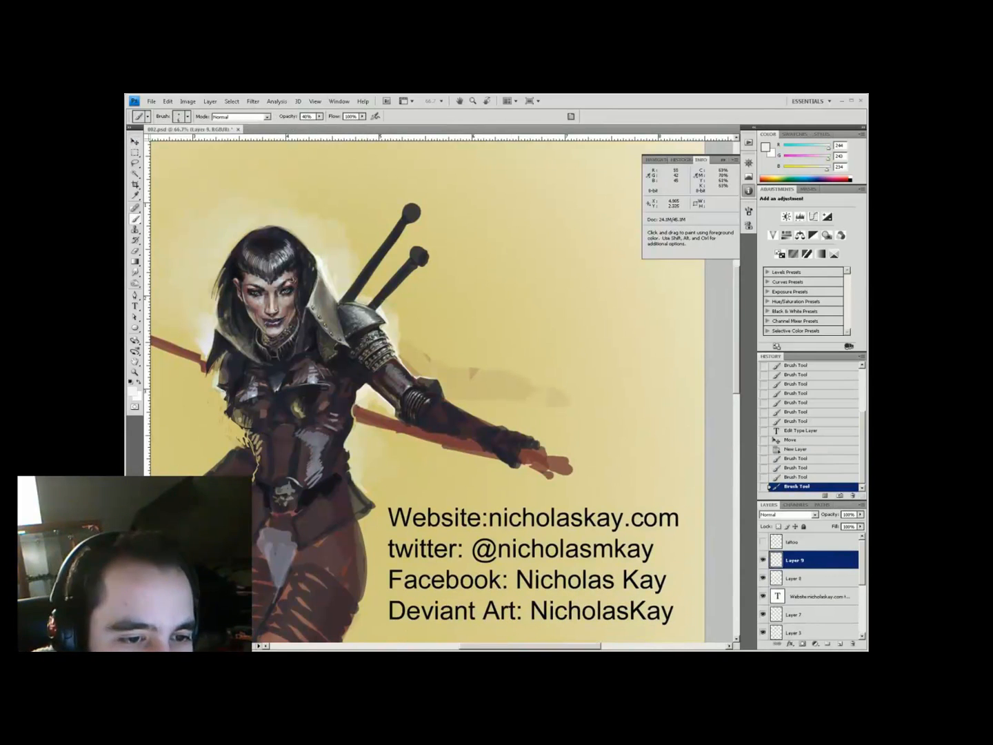
# Move the text layer above Layer 9, merge the visible layers, and liquify the head slightly left
pyautogui.press('x')
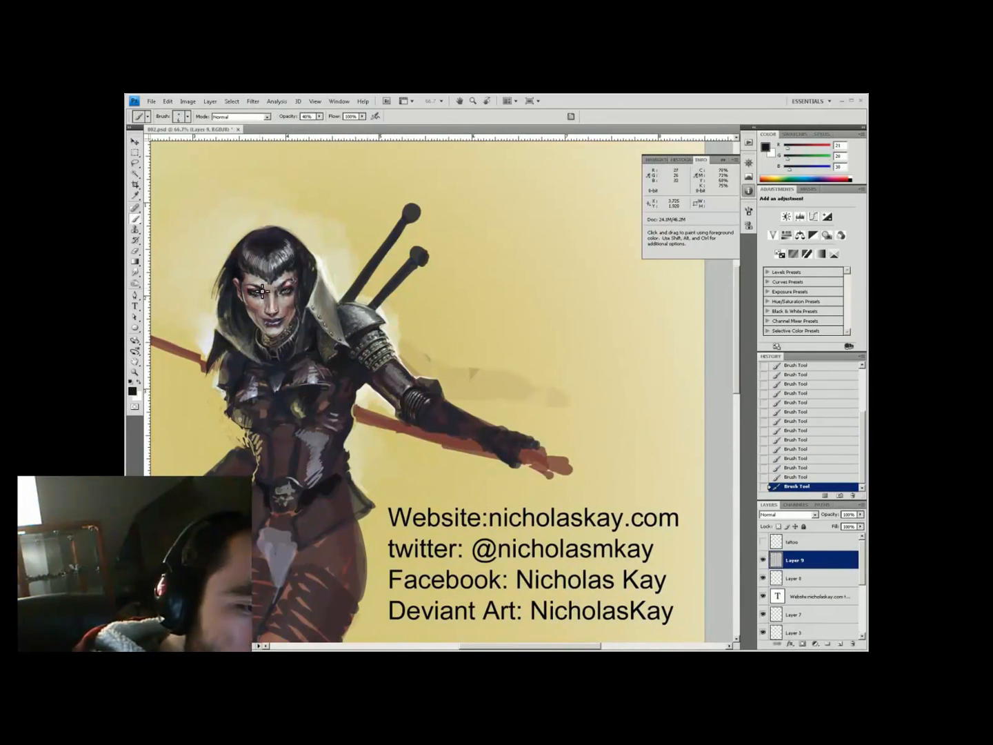
pyautogui.moveTo(790, 598); pyautogui.dragTo(796, 560)
pyautogui.hotkey('ctrl', 'shift', 'x')
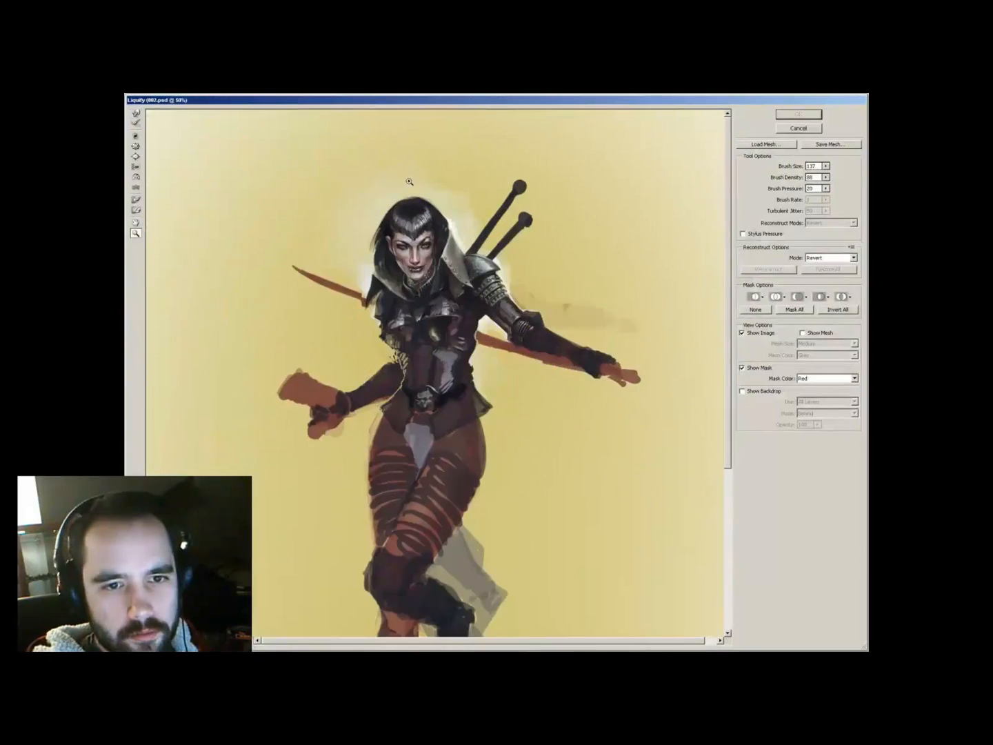
pyautogui.hotkey('ctrl', '+')
pyautogui.moveTo(452, 338); pyautogui.dragTo(381, 283)
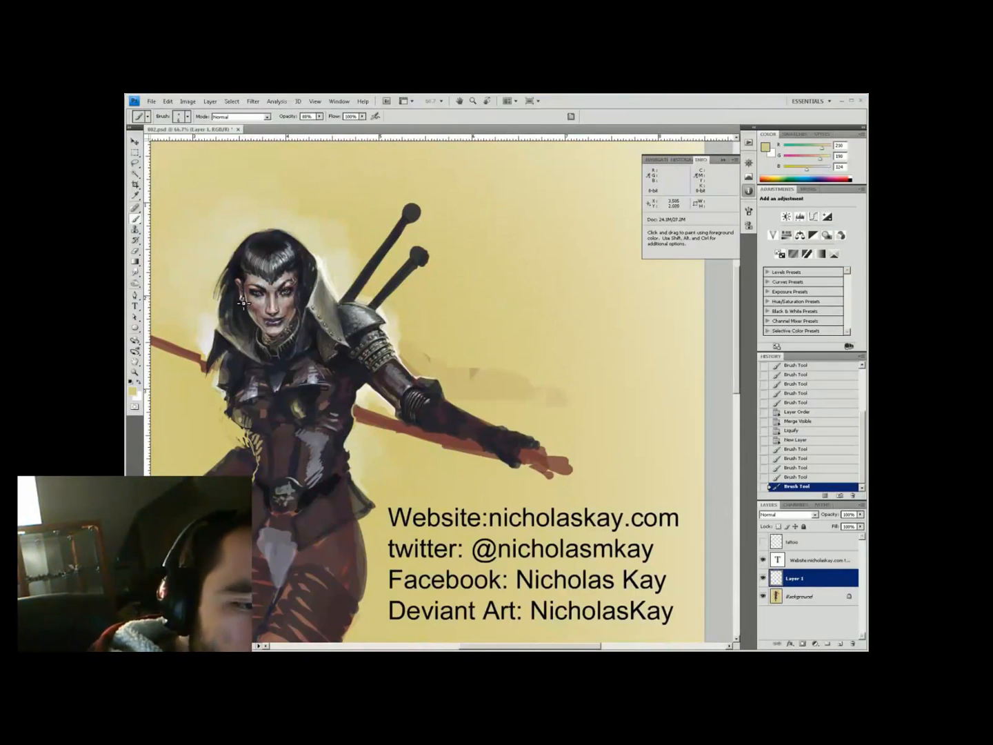
# Brush an earring and face touches at lower opacity with a beige sampled from the painting
pyautogui.moveTo(243, 302); pyautogui.dragTo(244, 311)
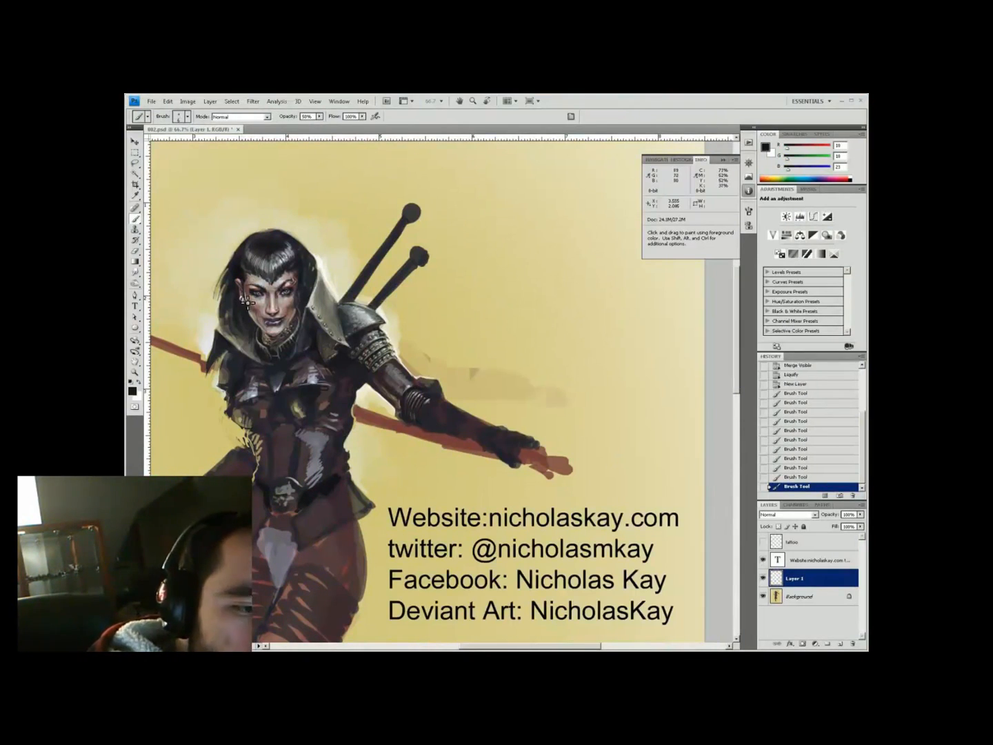
pyautogui.press('3')
pyautogui.press('3')
pyautogui.keyDown('alt'); pyautogui.click(400, 366); pyautogui.keyUp('alt')
pyautogui.press('space')
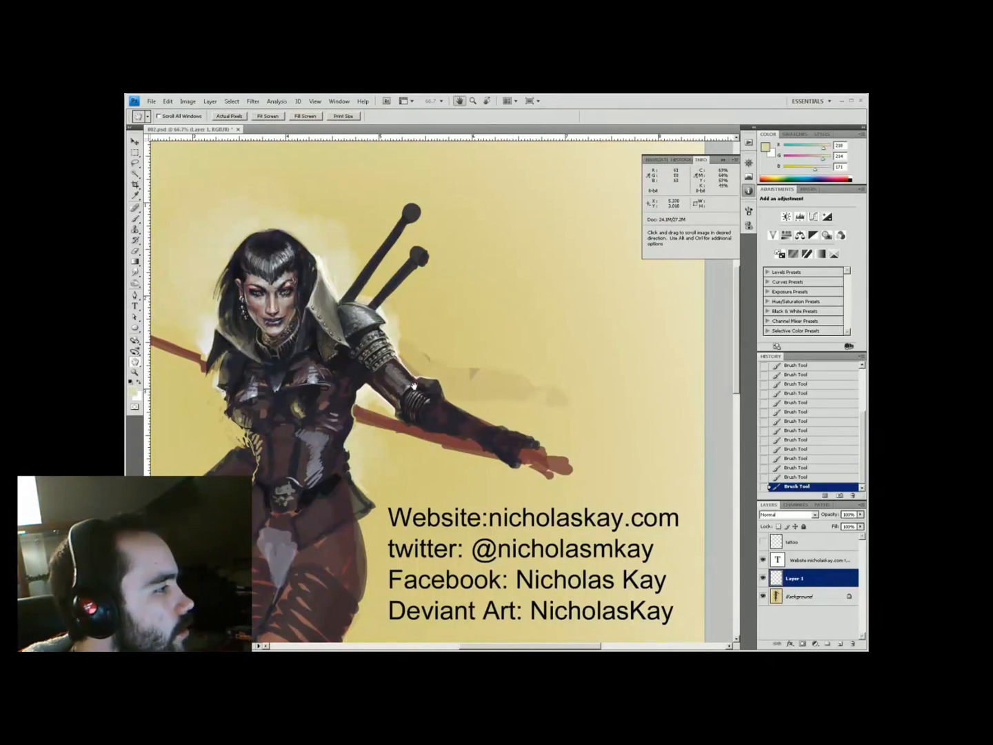
pyautogui.moveTo(384, 313); pyautogui.dragTo(424, 380)
# Add a new layer with a Drop Shadow effect, sample near-black, and switch to the eraser
pyautogui.keyDown('alt'); pyautogui.click(428, 317); pyautogui.keyUp('alt')
pyautogui.click(841, 643)
pyautogui.click(791, 643)
pyautogui.click(807, 528)
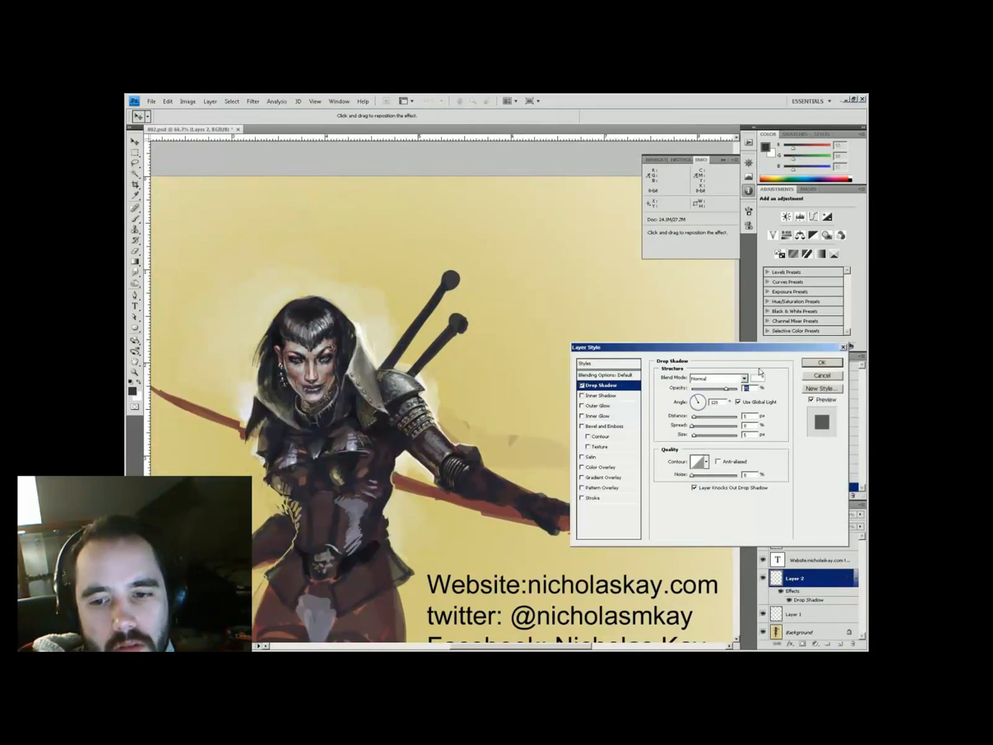
pyautogui.press('Return')
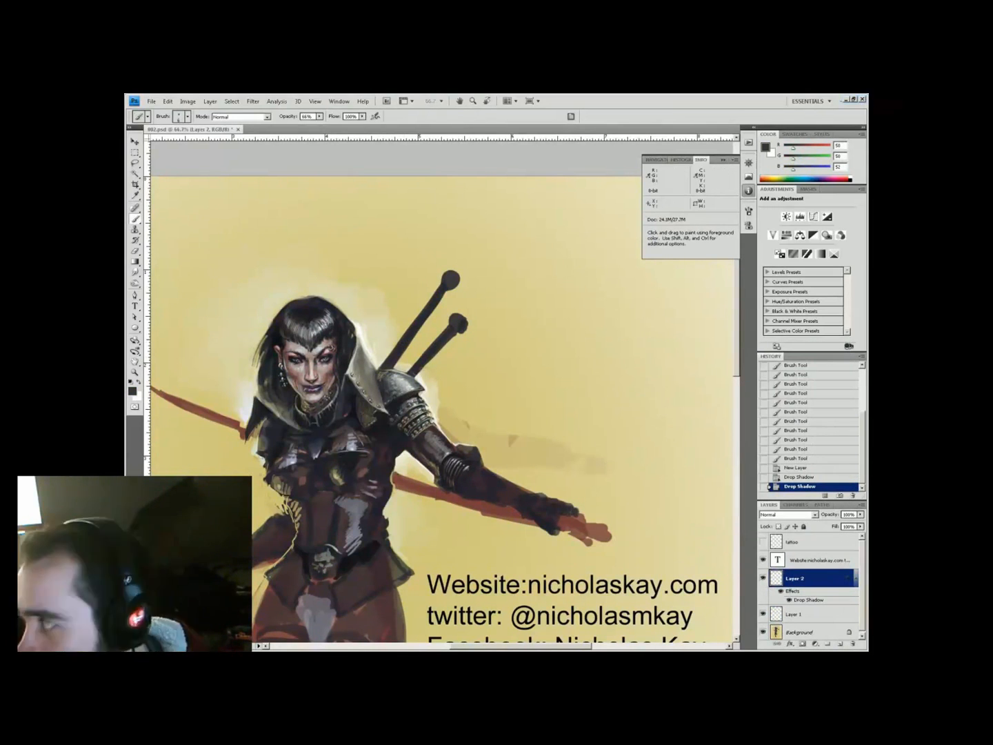
pyautogui.keyDown('alt'); pyautogui.click(552, 515); pyautogui.keyUp('alt')
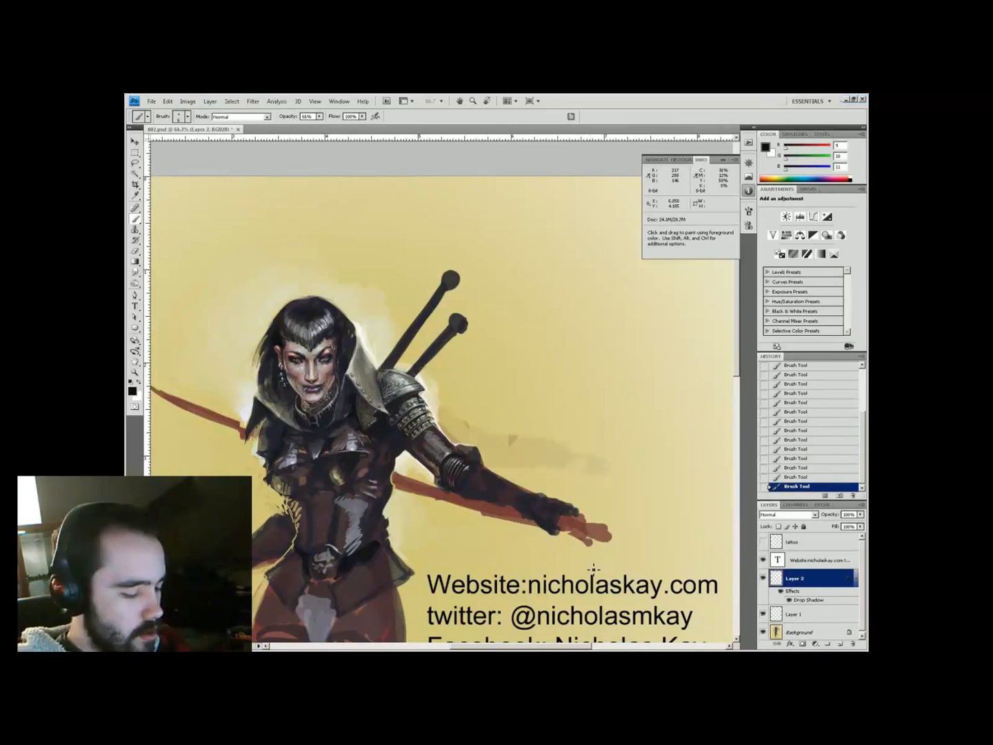
pyautogui.press('e')
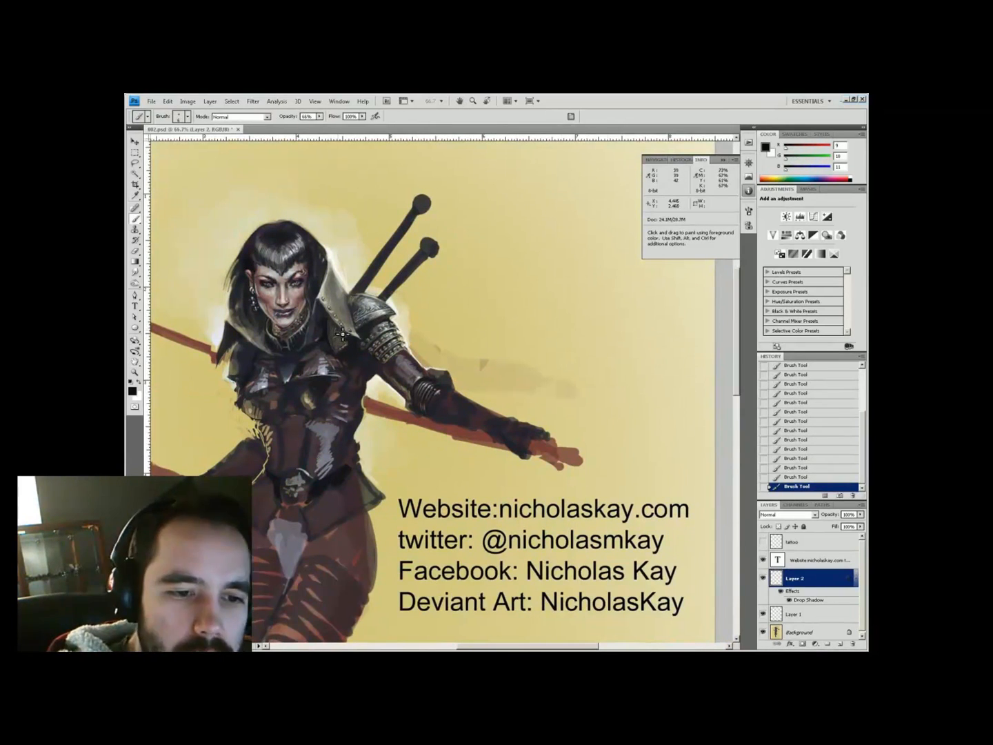
# Select the contact text and start a new line for the e-mail address
pyautogui.scroll(1, 441, 386)
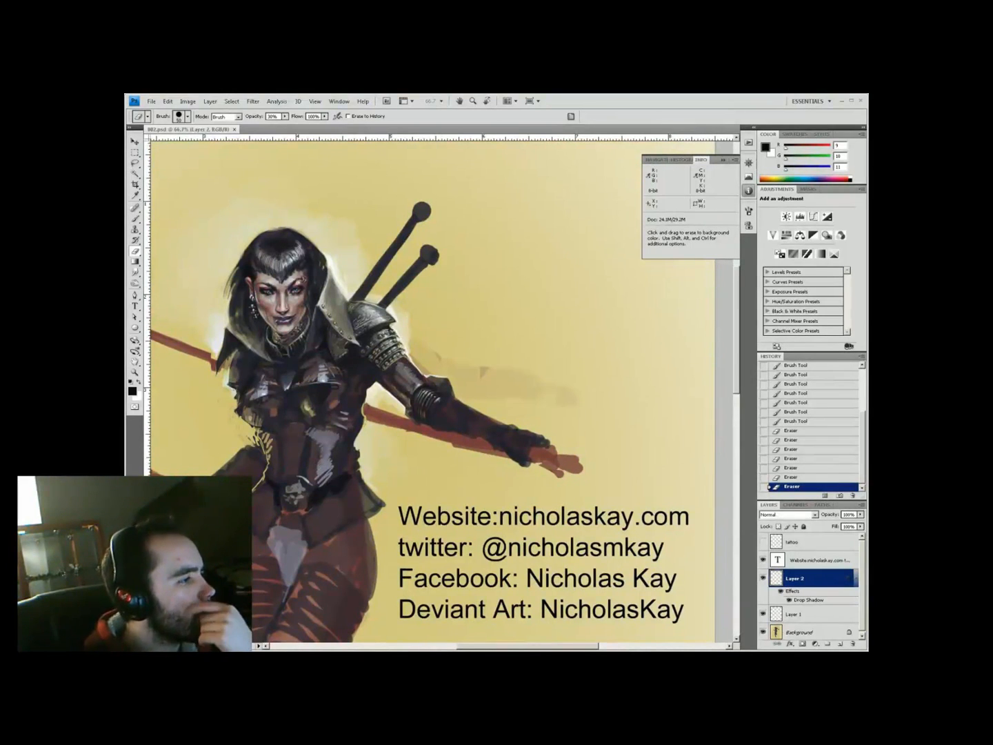
pyautogui.doubleClick(777, 561)
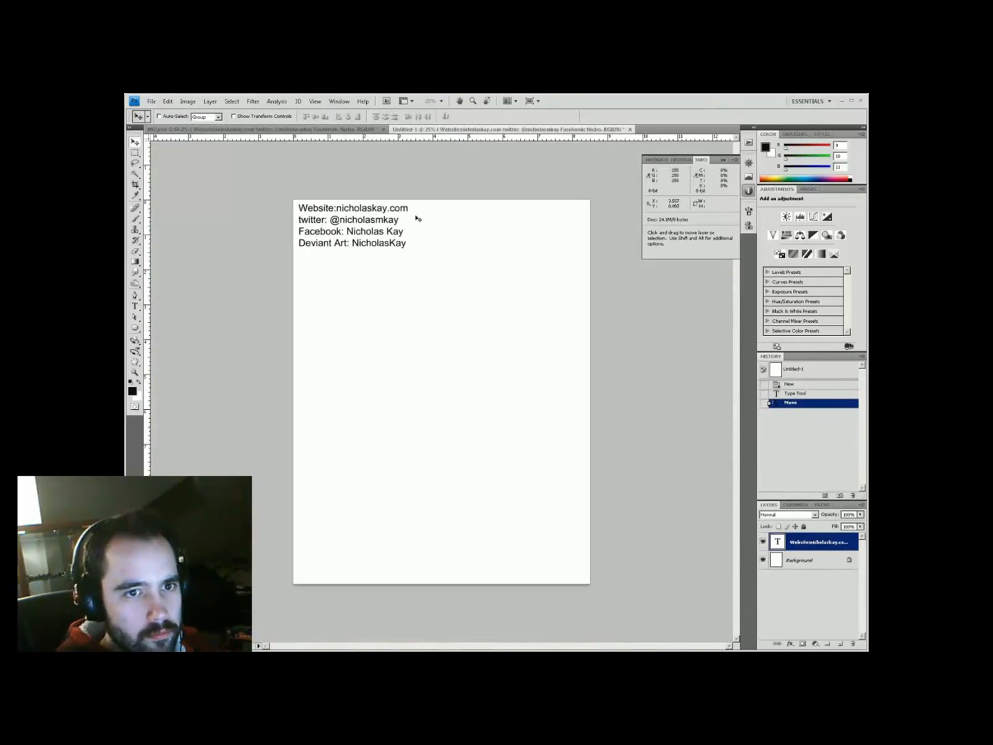
pyautogui.press('Return')
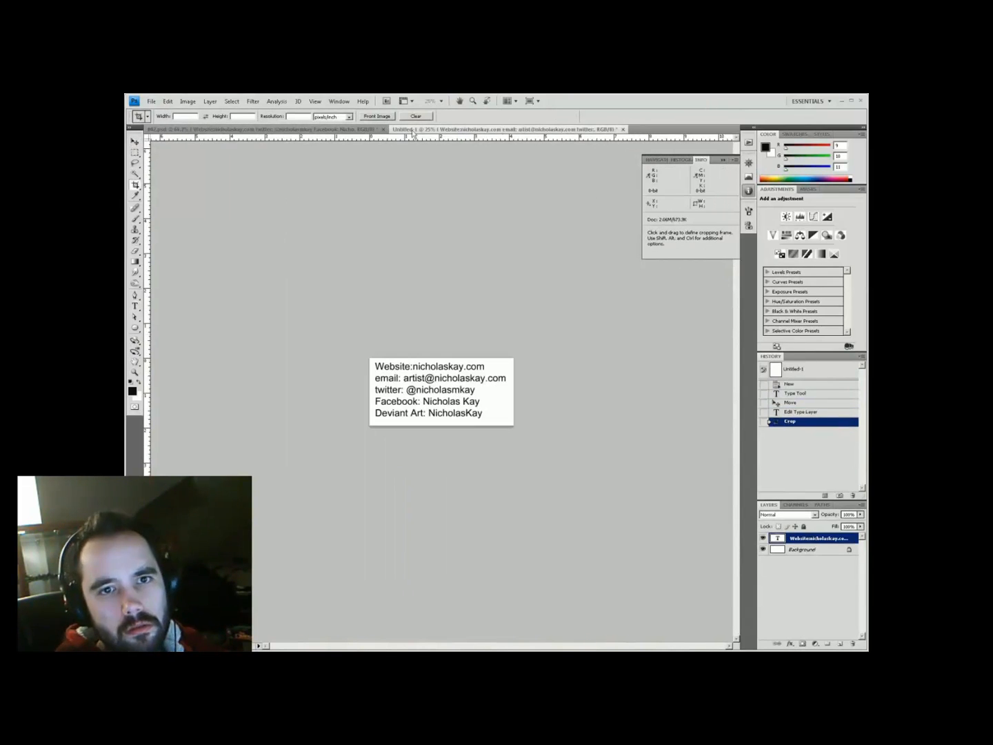
# Enter the artist's e-mail address line and float the Untitled-1 document over the artwork
pyautogui.moveTo(413, 129); pyautogui.dragTo(624, 137)
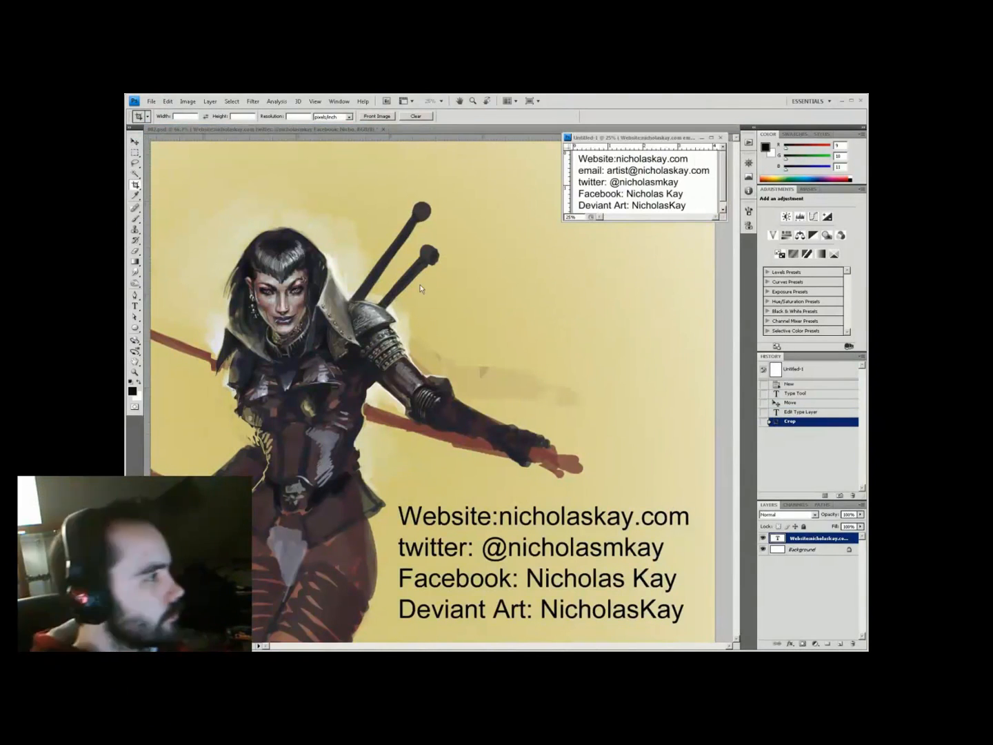
pyautogui.press('v')
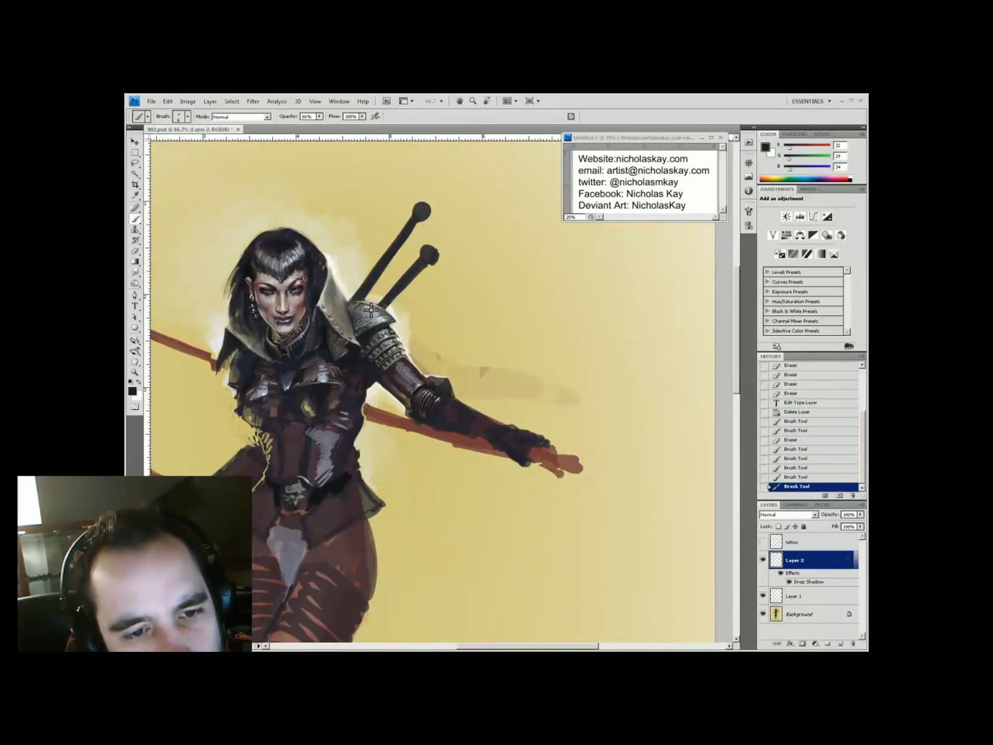
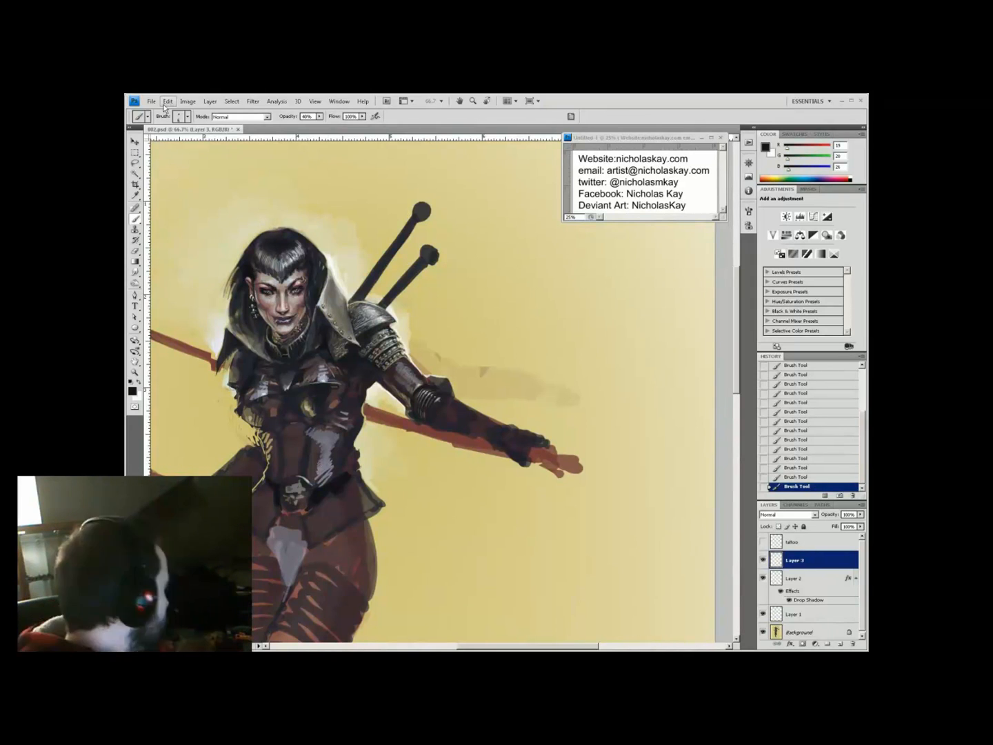
# Sample near-black, dark grey and brownish armour tones with the brush at 80% opacity
pyautogui.scroll(3, 442, 393)
pyautogui.moveTo(443, 373)
pyautogui.mouseDown()
pyautogui.moveTo(372, 338)
pyautogui.moveTo(382, 335)
pyautogui.mouseUp()
pyautogui.keyDown('alt'); pyautogui.click(407, 449); pyautogui.keyUp('alt')
pyautogui.keyDown('alt'); pyautogui.click(401, 434); pyautogui.keyUp('alt')
pyautogui.press('8')
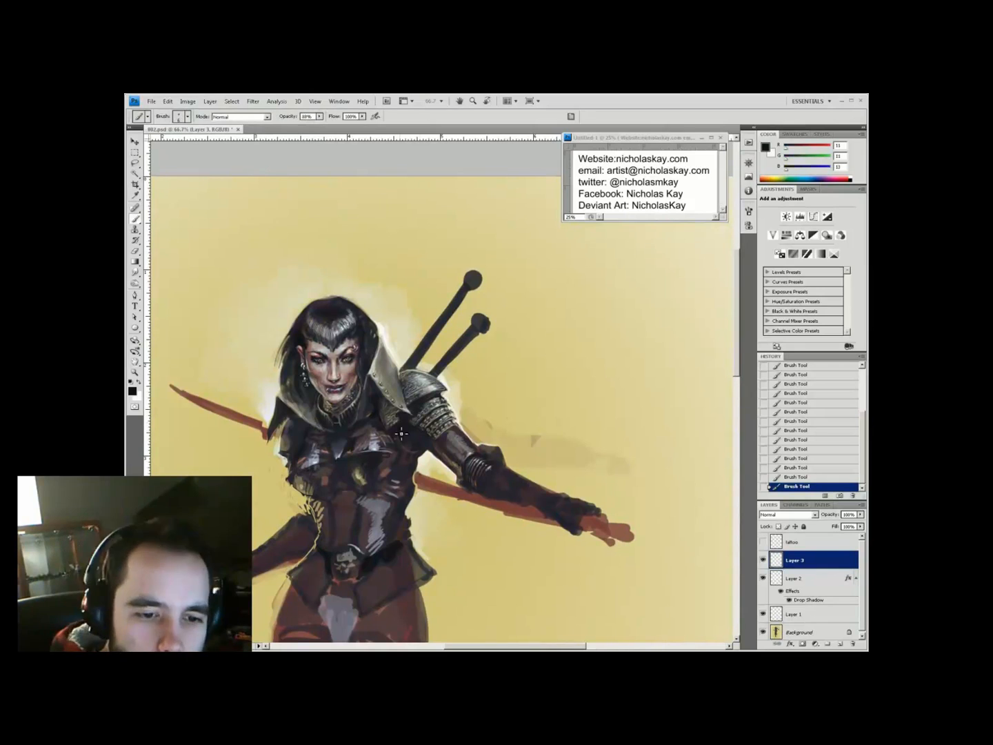
pyautogui.keyDown('alt'); pyautogui.click(448, 391); pyautogui.keyUp('alt')
pyautogui.moveTo(400, 357); pyautogui.dragTo(447, 360)
pyautogui.keyDown('alt'); pyautogui.click(427, 334); pyautogui.keyUp('alt')
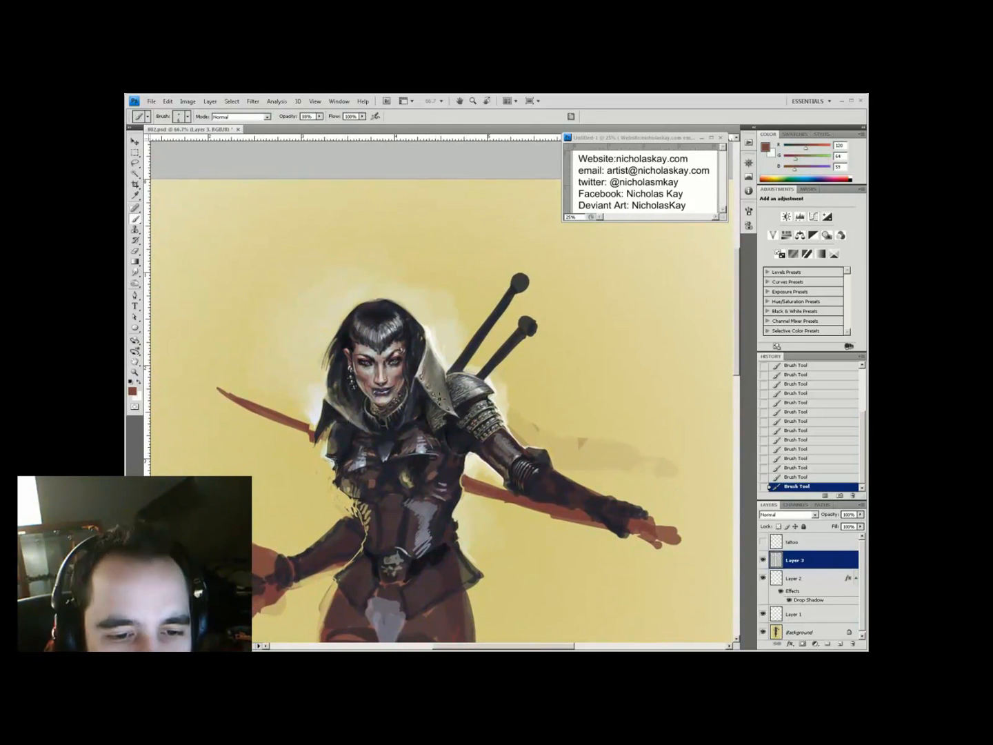
# Pick a lighter reddish skin tone in the colour chooser and drop brush opacity to 40%
pyautogui.click(132, 391)
pyautogui.click(227, 449)
pyautogui.click(372, 410)
pyautogui.moveTo(549, 459); pyautogui.dragTo(516, 469)
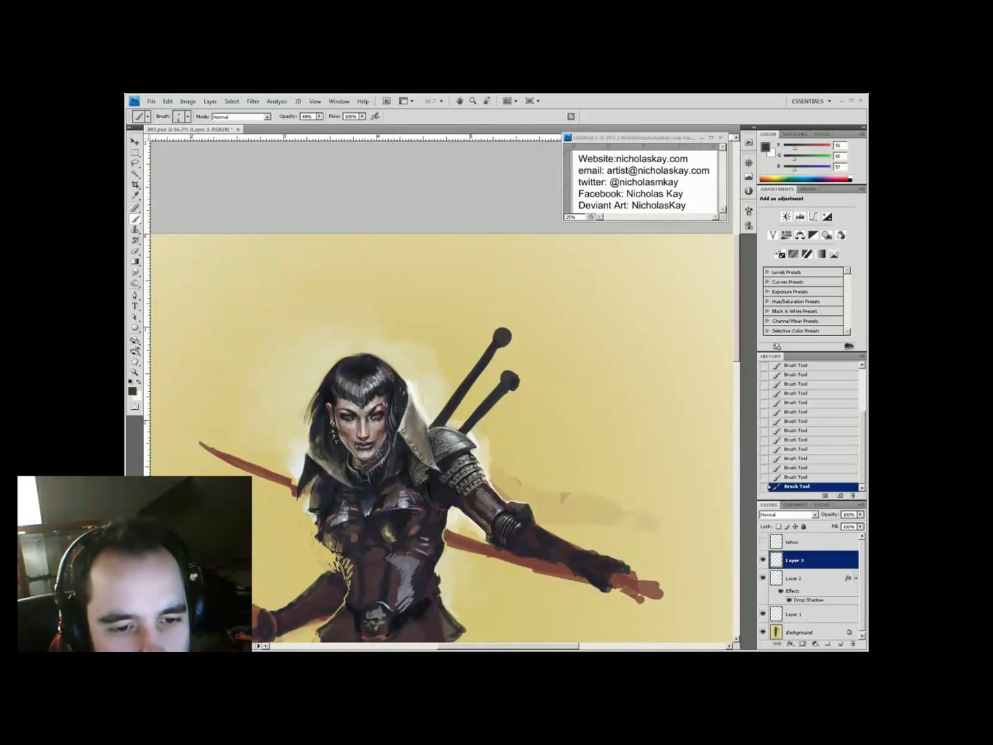
pyautogui.press('4')
pyautogui.scroll(-3, 387, 441)
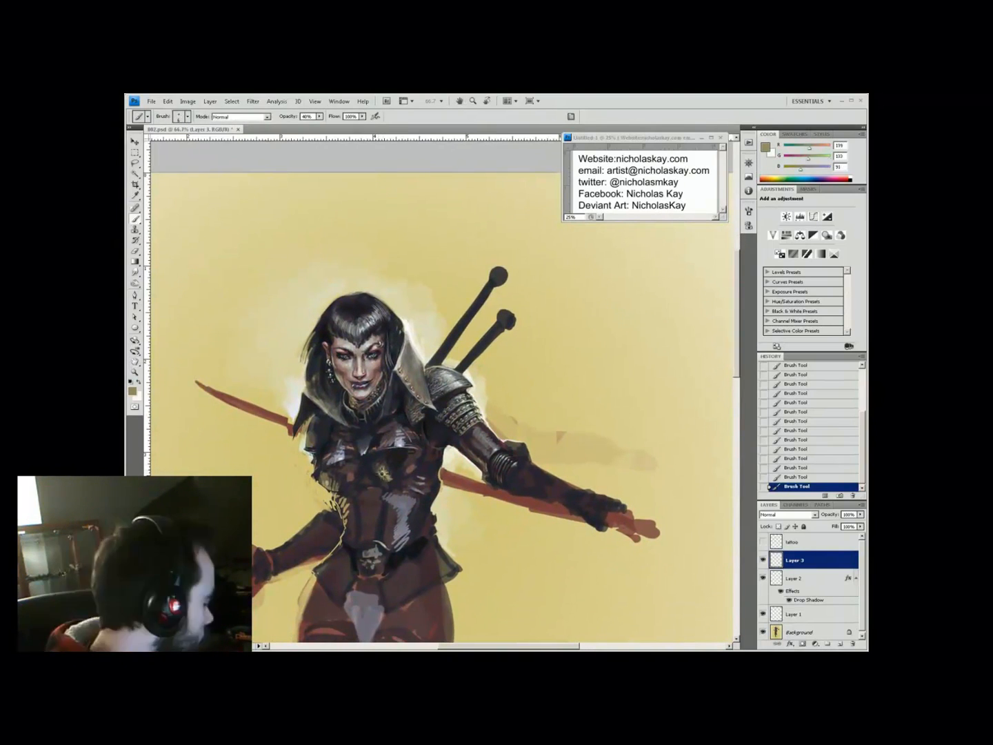
# Swap colours, sample a dark grey and paint dark shading onto the figure
pyautogui.press('space')
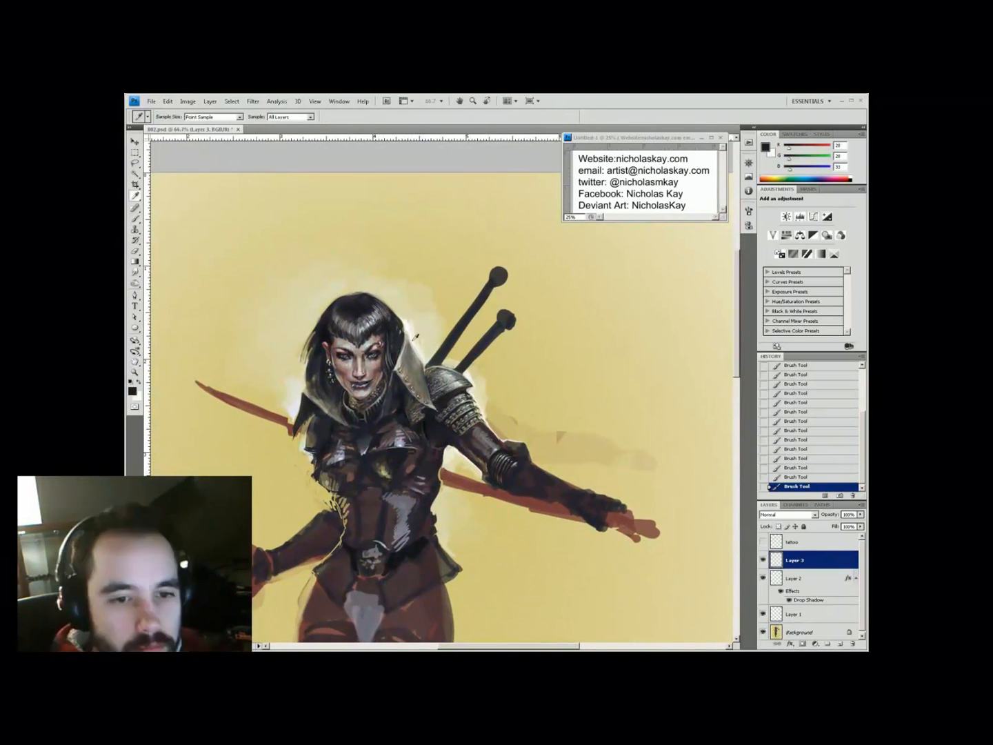
pyautogui.moveTo(498, 352)
pyautogui.mouseDown()
pyautogui.moveTo(451, 343)
pyautogui.moveTo(445, 358)
pyautogui.mouseUp()
pyautogui.press('x')
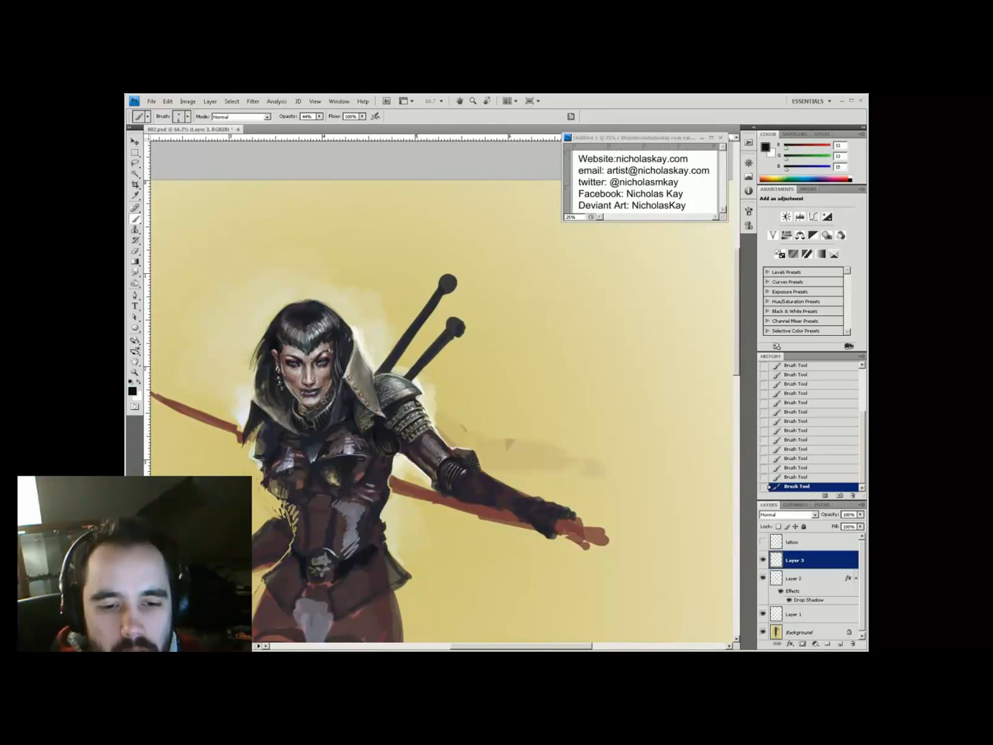
pyautogui.press('space')
pyautogui.moveTo(469, 382); pyautogui.dragTo(474, 369)
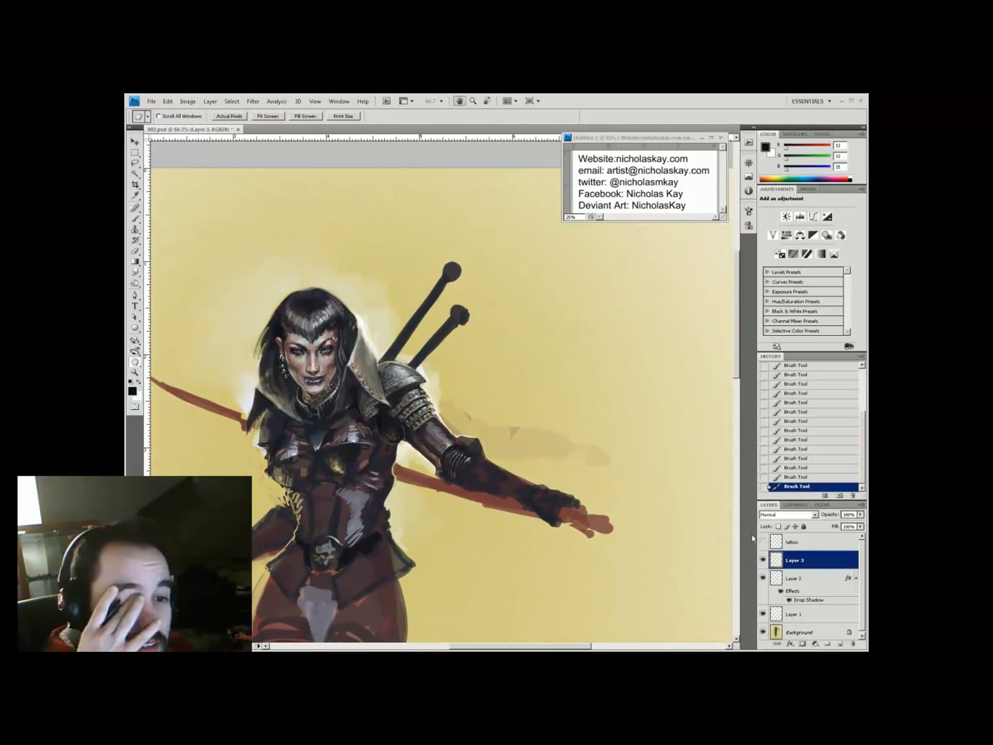
pyautogui.press('i')
pyautogui.click(349, 324)
pyautogui.press('b')
pyautogui.click(350, 325)
# Sample dark hair tones, a pale highlight, a brown mid-tone and a reddish skin tone
pyautogui.keyDown('alt'); pyautogui.click(344, 332); pyautogui.keyUp('alt')
pyautogui.keyDown('alt'); pyautogui.click(309, 333); pyautogui.keyUp('alt')
pyautogui.keyDown('alt'); pyautogui.click(476, 391); pyautogui.keyUp('alt')
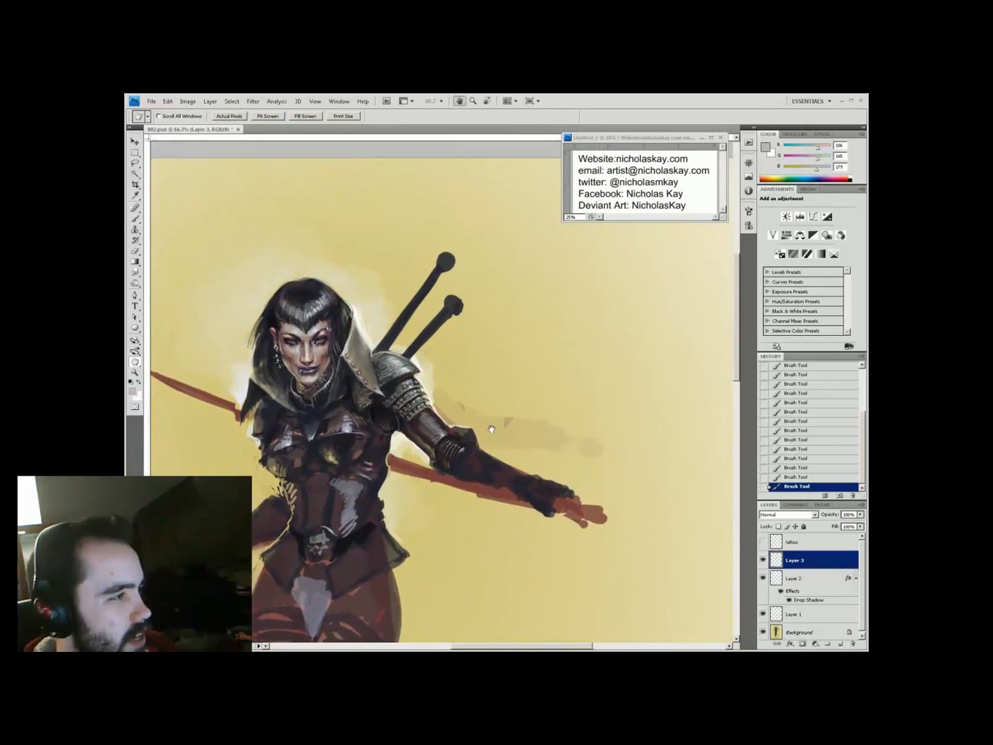
pyautogui.moveTo(532, 394); pyautogui.dragTo(624, 439)
pyautogui.keyDown('alt'); pyautogui.click(344, 435); pyautogui.keyUp('alt')
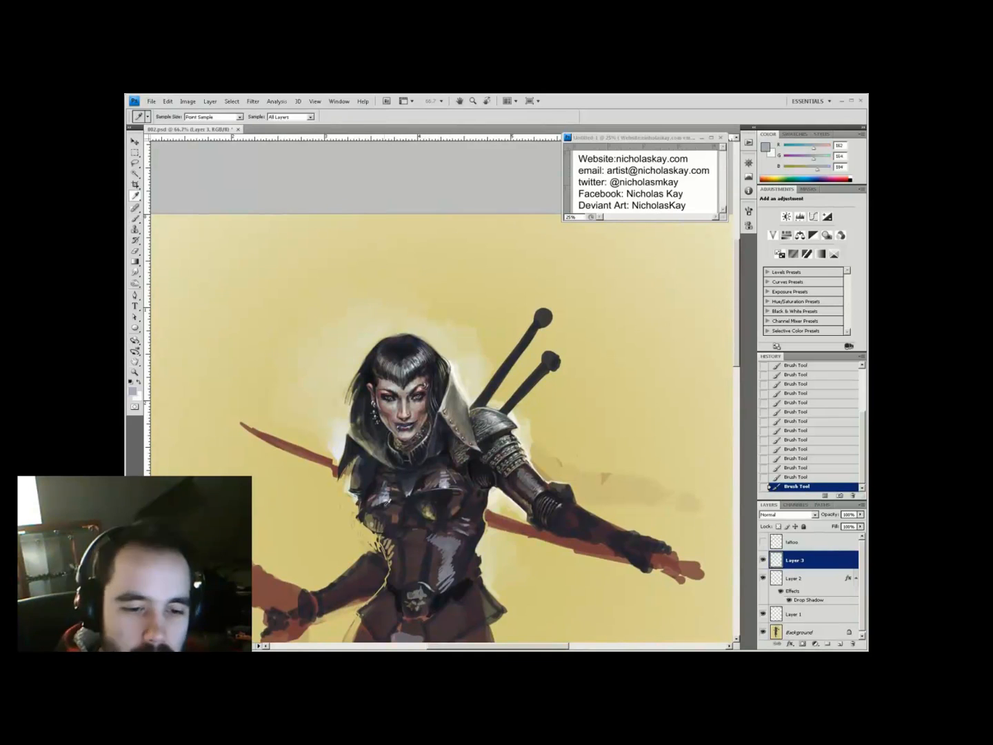
pyautogui.moveTo(562, 573)
pyautogui.mouseDown()
pyautogui.moveTo(506, 497)
pyautogui.moveTo(543, 509)
pyautogui.mouseUp()
pyautogui.keyDown('alt'); pyautogui.click(409, 417); pyautogui.keyUp('alt')
pyautogui.keyDown('alt'); pyautogui.click(376, 433); pyautogui.keyUp('alt')
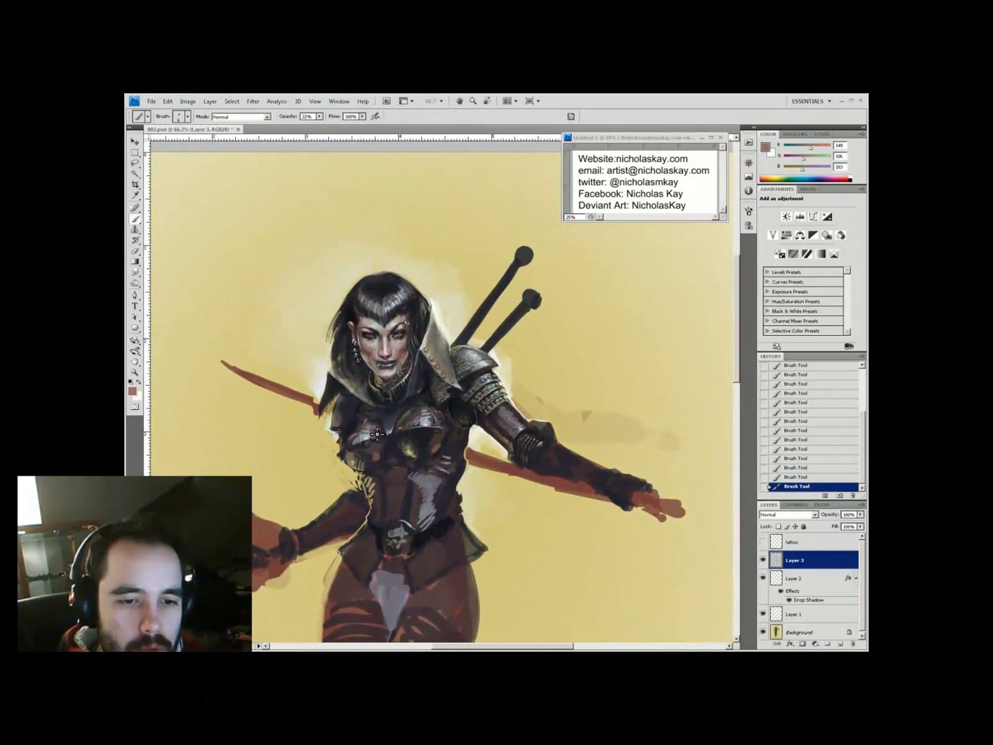
# Add Layer 4 above Layer 3 and dab reddish-brown paint onto the chest armour
pyautogui.hotkey('ctrl', 'shift', 'alt', 'n')
pyautogui.keyDown('alt'); pyautogui.click(427, 424); pyautogui.keyUp('alt')
pyautogui.click(427, 425)
pyautogui.keyDown('alt'); pyautogui.click(348, 456); pyautogui.keyUp('alt')
pyautogui.click(425, 422)
pyautogui.keyDown('alt'); pyautogui.click(426, 422); pyautogui.keyUp('alt')
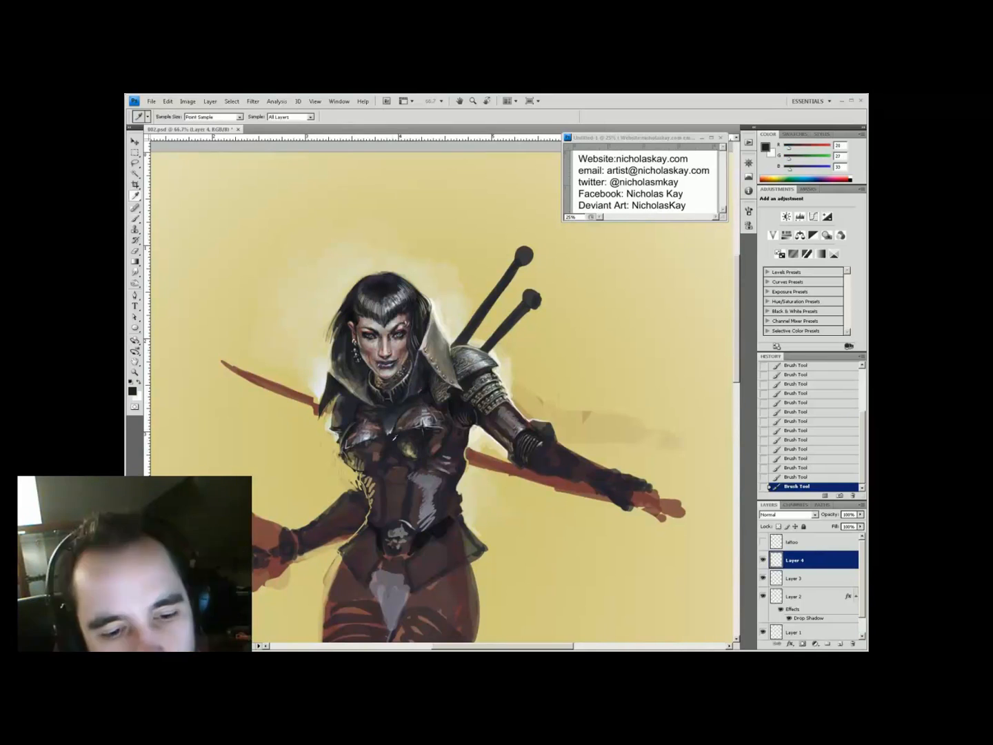
# Check the figure at 50% and 66.7% zoom and sample a near-black colour
pyautogui.hotkey('ctrl', '-')
pyautogui.hotkey('ctrl', '+')
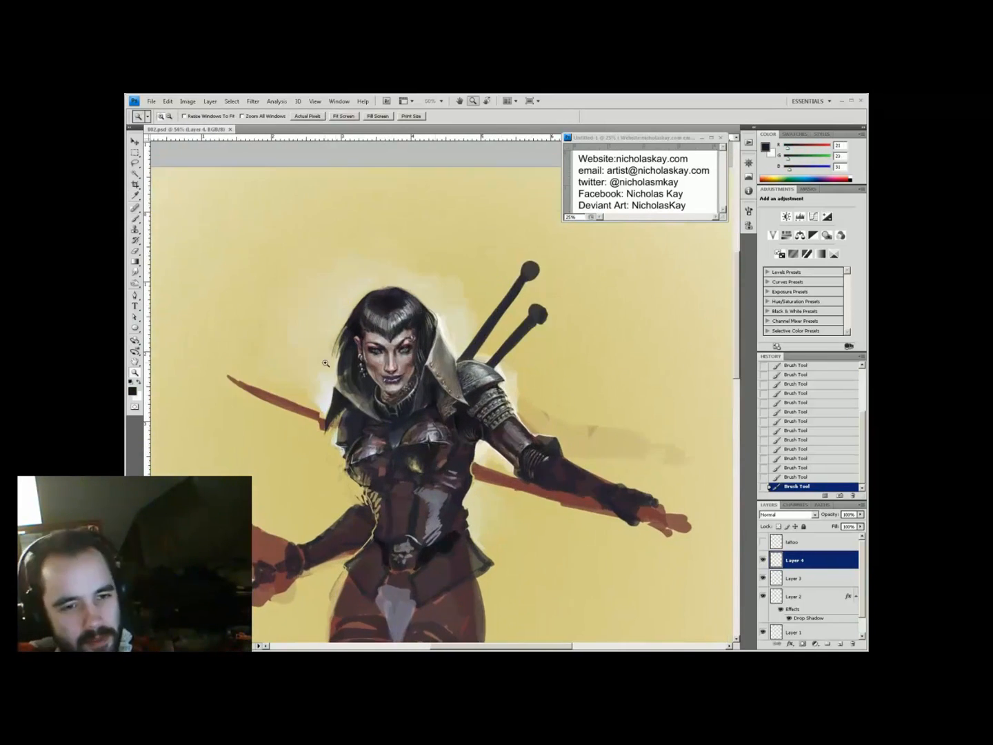
pyautogui.moveTo(347, 430); pyautogui.dragTo(292, 284)
pyautogui.keyDown('alt'); pyautogui.click(337, 447); pyautogui.keyUp('alt')
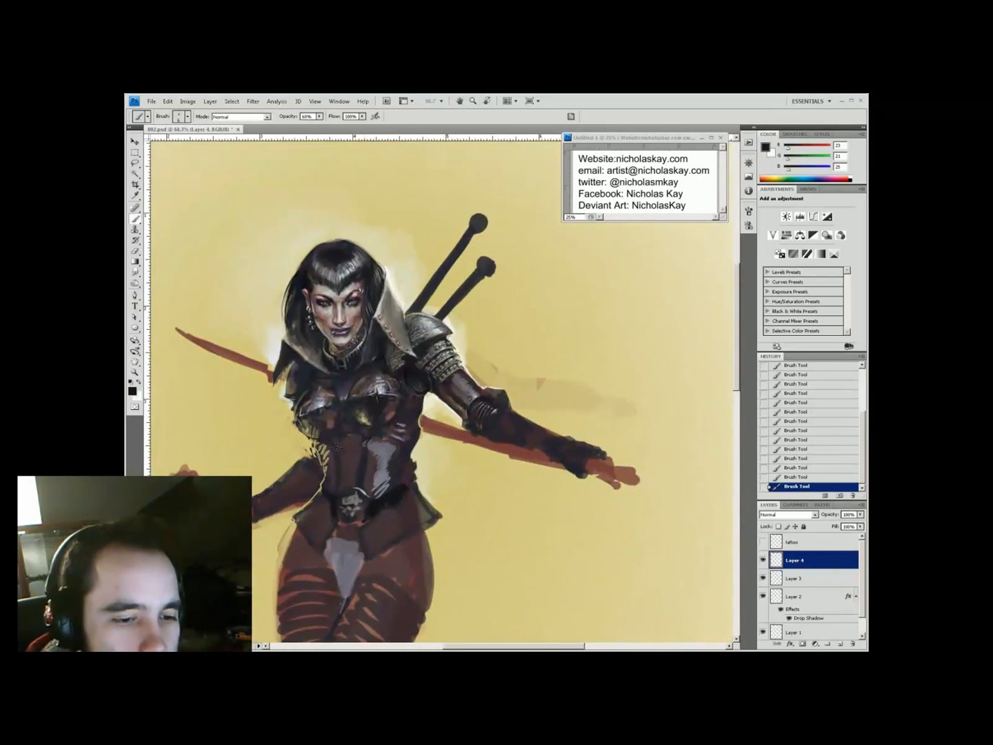
pyautogui.hotkey('ctrl', '-')
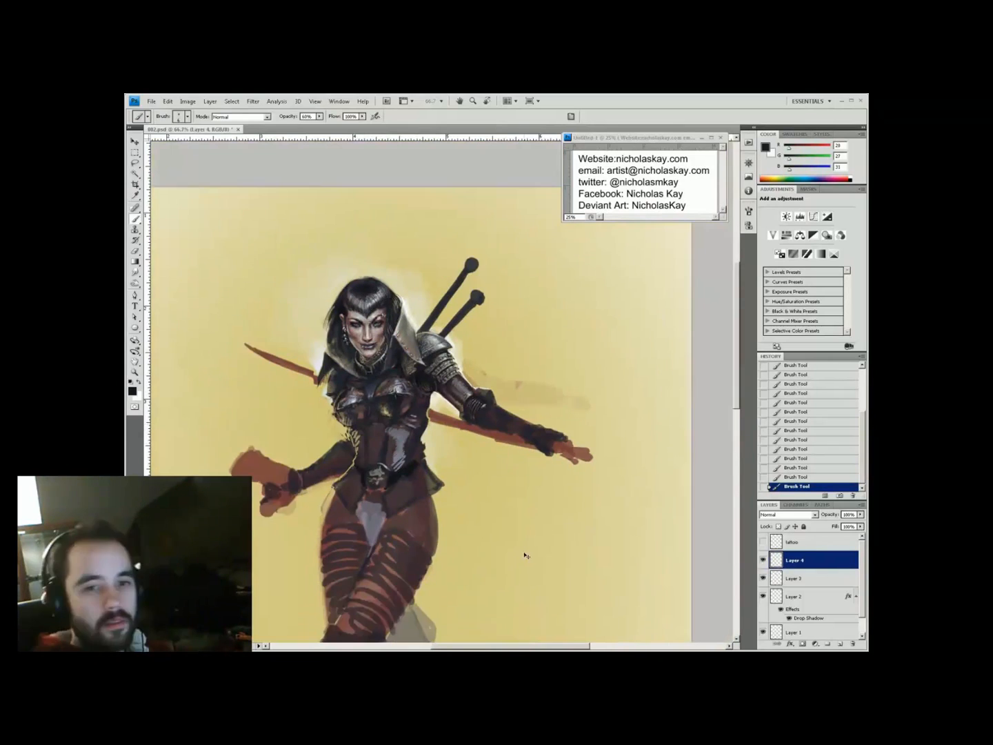
pyautogui.hotkey('ctrl', '+')
# Add Layer 5 and repaint the shoulder armour with sampled highlight and dark tones
pyautogui.hotkey('ctrl', 'shift', 'alt', 'n')
pyautogui.keyDown('alt'); pyautogui.click(431, 378); pyautogui.keyUp('alt')
pyautogui.keyDown('alt'); pyautogui.click(443, 390); pyautogui.keyUp('alt')
pyautogui.moveTo(443, 391); pyautogui.dragTo(432, 379)
pyautogui.keyDown('alt'); pyautogui.click(432, 384); pyautogui.keyUp('alt')
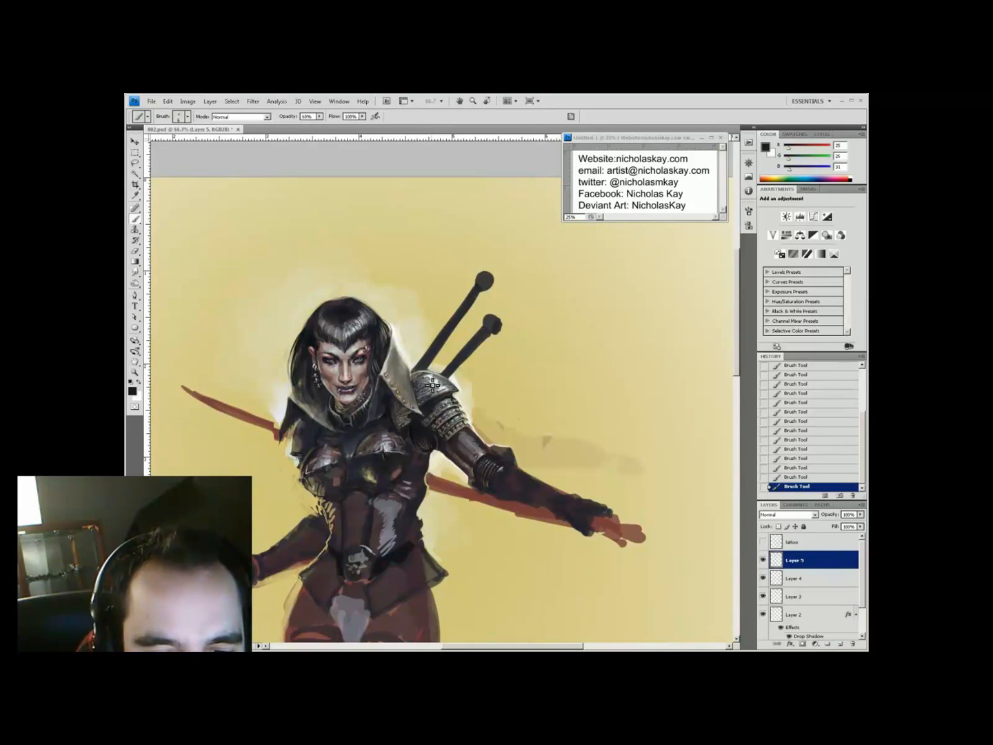
pyautogui.keyDown('alt'); pyautogui.click(433, 383); pyautogui.keyUp('alt')
# Add Layer 6 and paint a dark shoulder stroke at 55% brush opacity
pyautogui.hotkey('ctrl', 'shift', 'alt', 'n')
pyautogui.press('5')
pyautogui.press('5')
pyautogui.moveTo(433, 383); pyautogui.dragTo(438, 382)
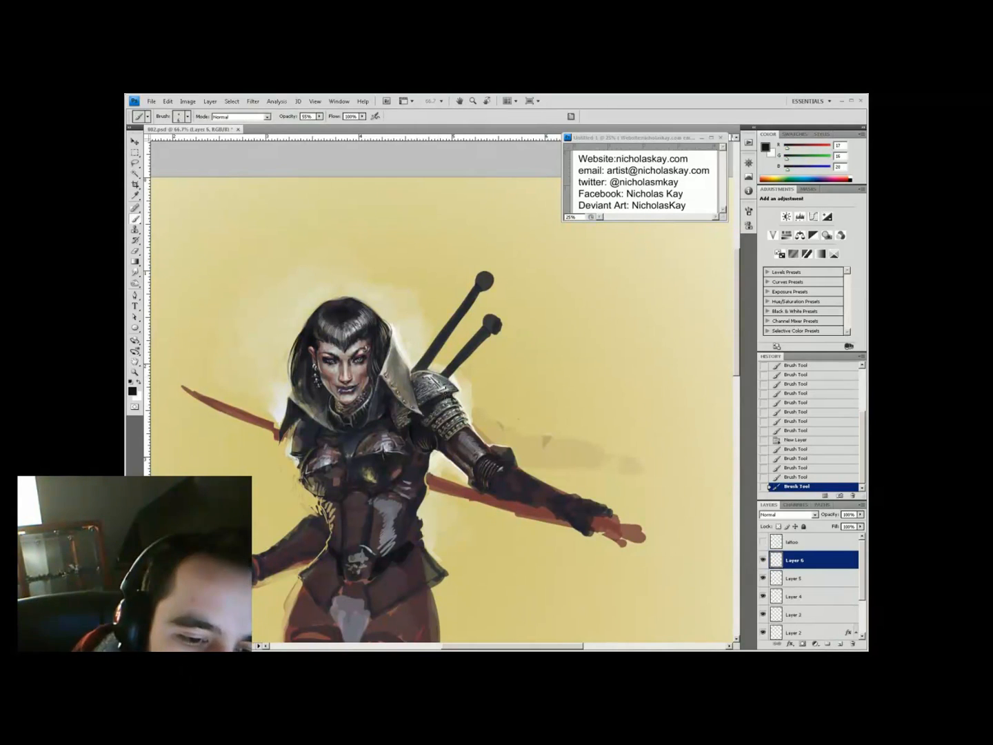
pyautogui.scroll(-3, 436, 377)
pyautogui.scroll(3, 443, 487)
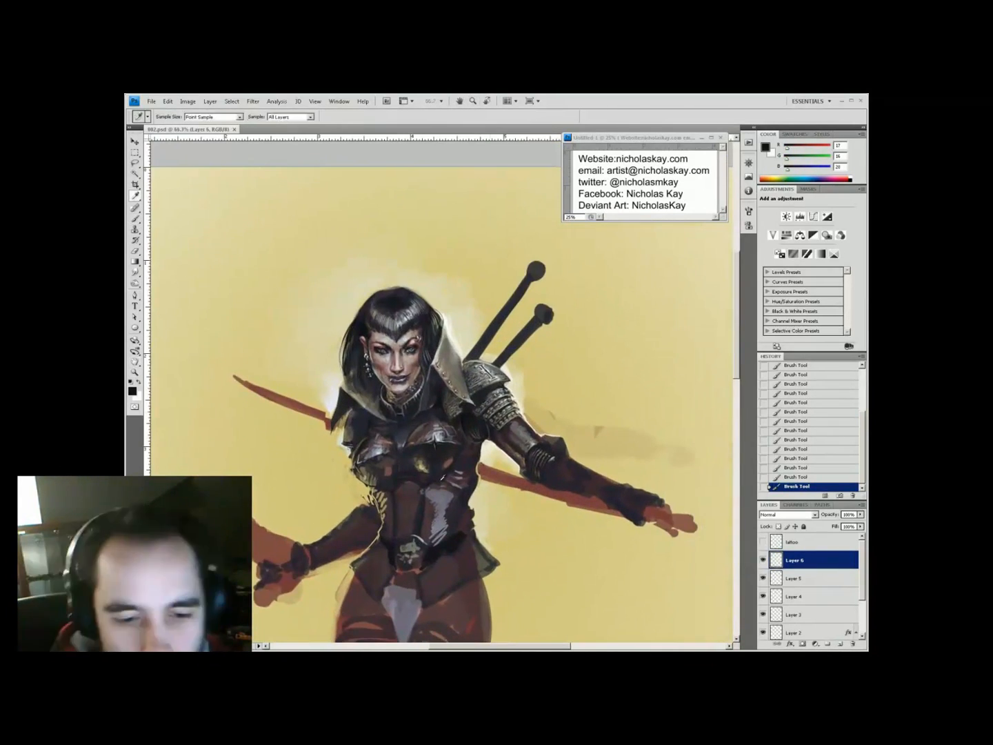
# Sample armour highlights, pale yellow, off-white and dark brown tones at 30% opacity
pyautogui.keyDown('alt'); pyautogui.click(444, 487); pyautogui.keyUp('alt')
pyautogui.keyDown('alt'); pyautogui.click(350, 468); pyautogui.keyUp('alt')
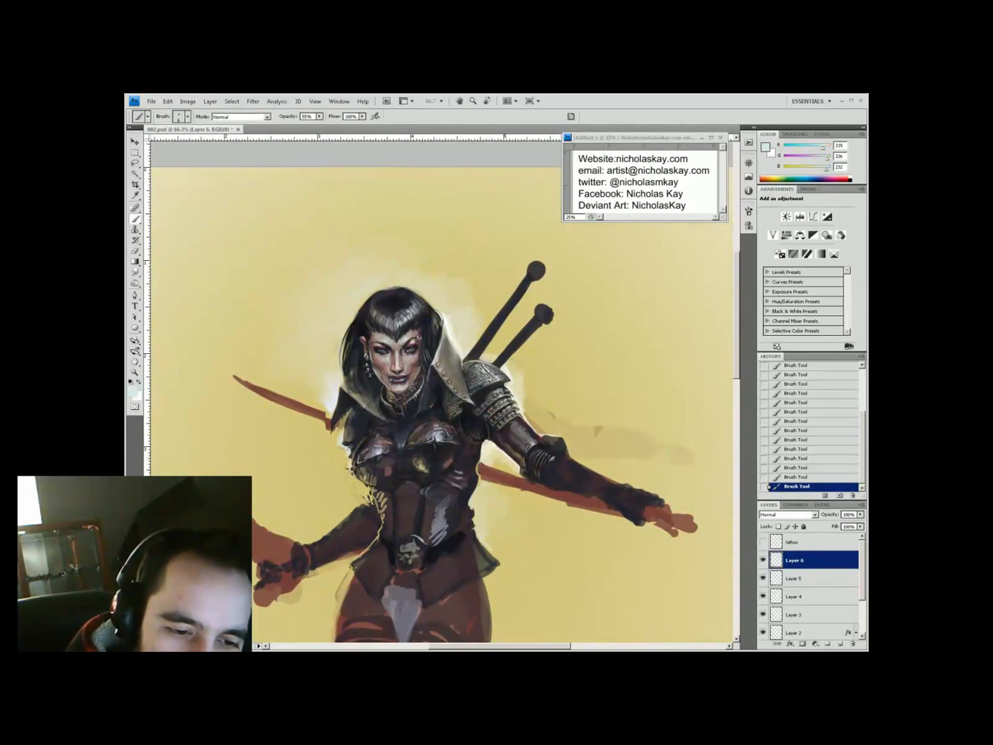
pyautogui.keyDown('alt'); pyautogui.click(349, 464); pyautogui.keyUp('alt')
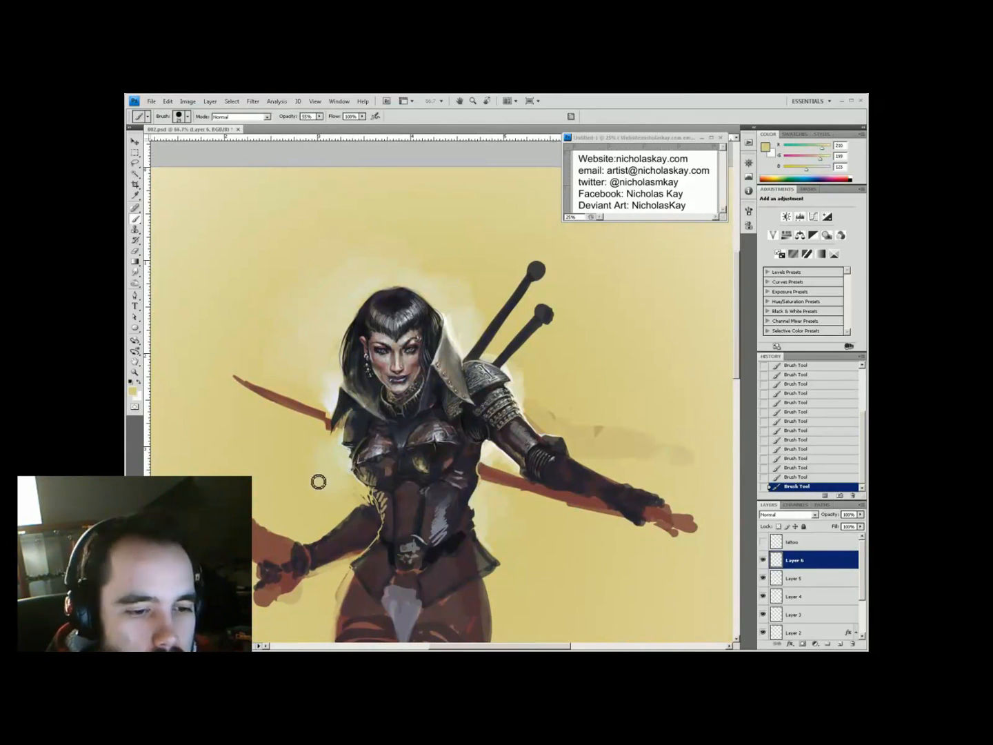
pyautogui.keyDown('alt'); pyautogui.click(454, 327); pyautogui.keyUp('alt')
pyautogui.press('3')
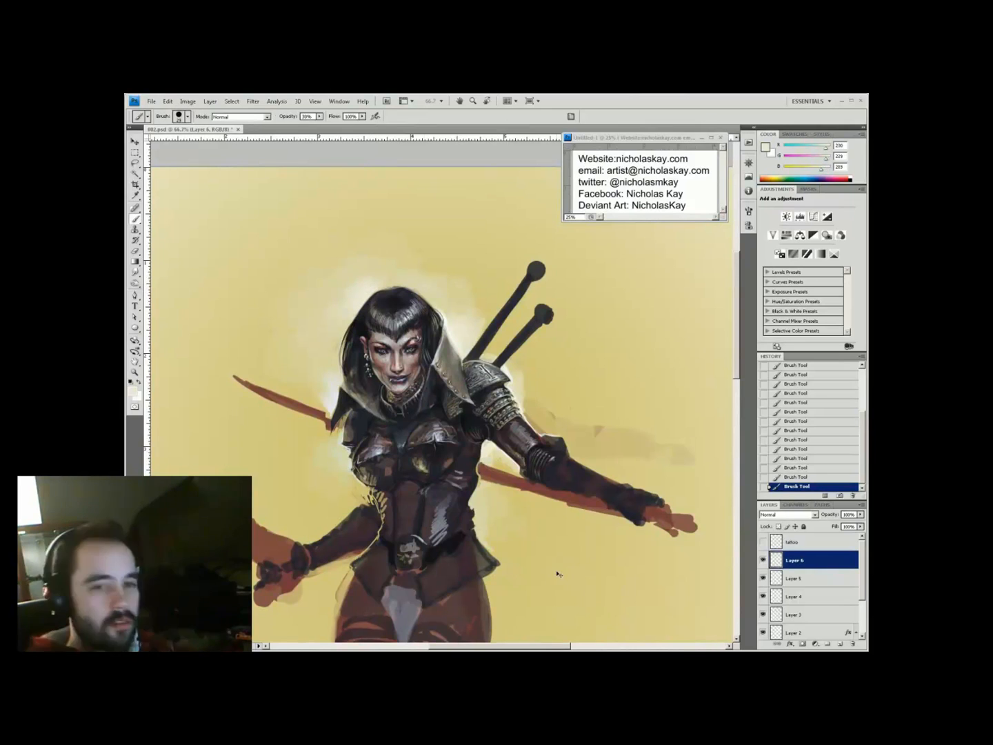
pyautogui.keyDown('alt'); pyautogui.click(353, 323); pyautogui.keyUp('alt')
pyautogui.moveTo(415, 235); pyautogui.dragTo(319, 471)
pyautogui.keyDown('alt'); pyautogui.click(318, 472); pyautogui.keyUp('alt')
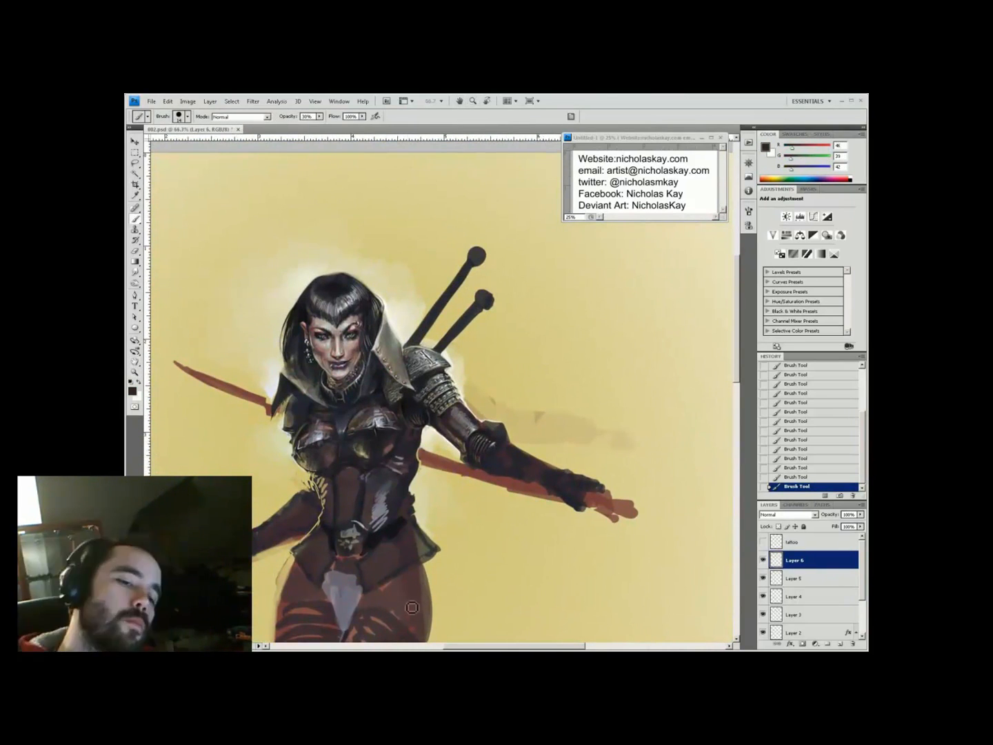
# Drop brush opacity to 22%, sample pale yellow and dark tones, and reframe the figure
pyautogui.press('2')
pyautogui.press('2')
pyautogui.keyDown('alt'); pyautogui.click(450, 438); pyautogui.keyUp('alt')
pyautogui.keyDown('alt'); pyautogui.click(314, 463); pyautogui.keyUp('alt')
pyautogui.press('h')
pyautogui.moveTo(315, 464)
pyautogui.mouseDown()
pyautogui.moveTo(473, 176)
pyautogui.moveTo(432, 470)
pyautogui.moveTo(468, 470)
pyautogui.moveTo(504, 442)
pyautogui.mouseUp()
pyautogui.press('b')
# Sample very dark purple, dark grey, grey-blue and plum tones from the armour
pyautogui.keyDown('alt'); pyautogui.click(413, 378); pyautogui.keyUp('alt')
pyautogui.keyDown('alt'); pyautogui.click(337, 392); pyautogui.keyUp('alt')
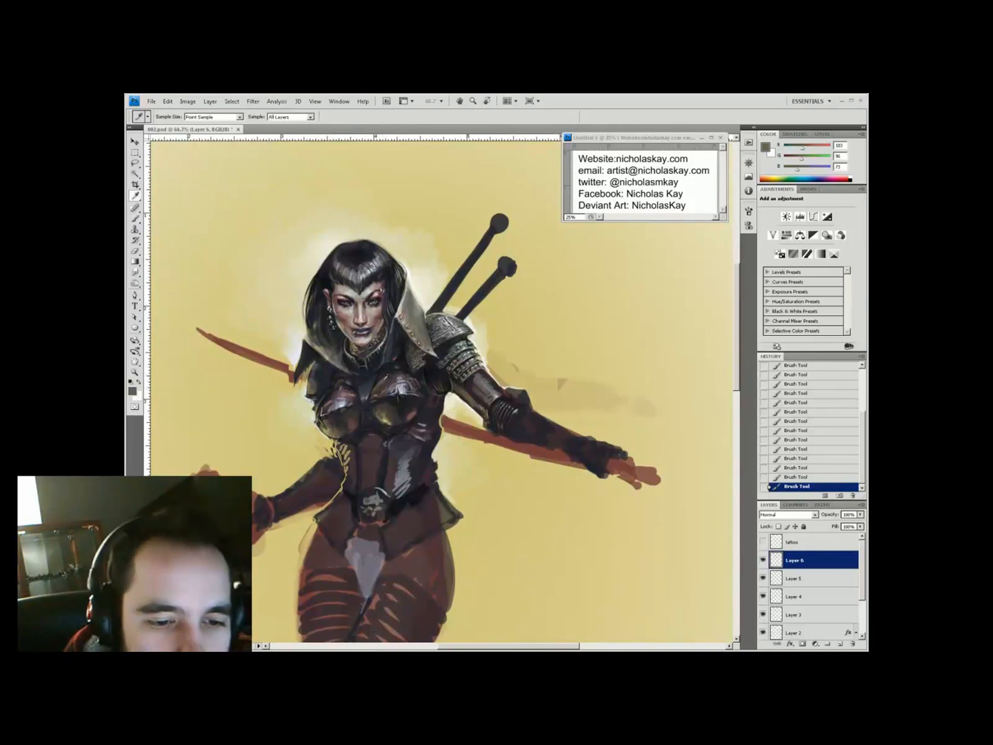
pyautogui.keyDown('alt'); pyautogui.click(350, 332); pyautogui.keyUp('alt')
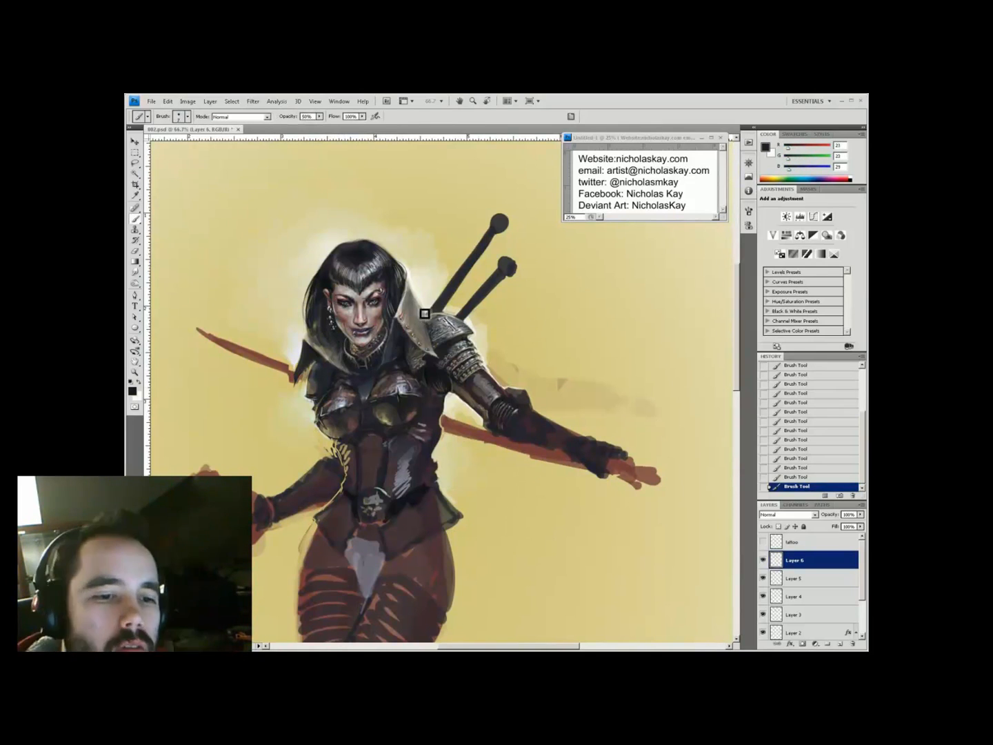
pyautogui.keyDown('alt'); pyautogui.click(374, 379); pyautogui.keyUp('alt')
pyautogui.press('h')
pyautogui.moveTo(374, 379)
pyautogui.mouseDown()
pyautogui.moveTo(396, 366)
pyautogui.moveTo(420, 377)
pyautogui.moveTo(407, 393)
pyautogui.mouseUp()
pyautogui.press('b')
pyautogui.keyDown('alt'); pyautogui.click(358, 471); pyautogui.keyUp('alt')
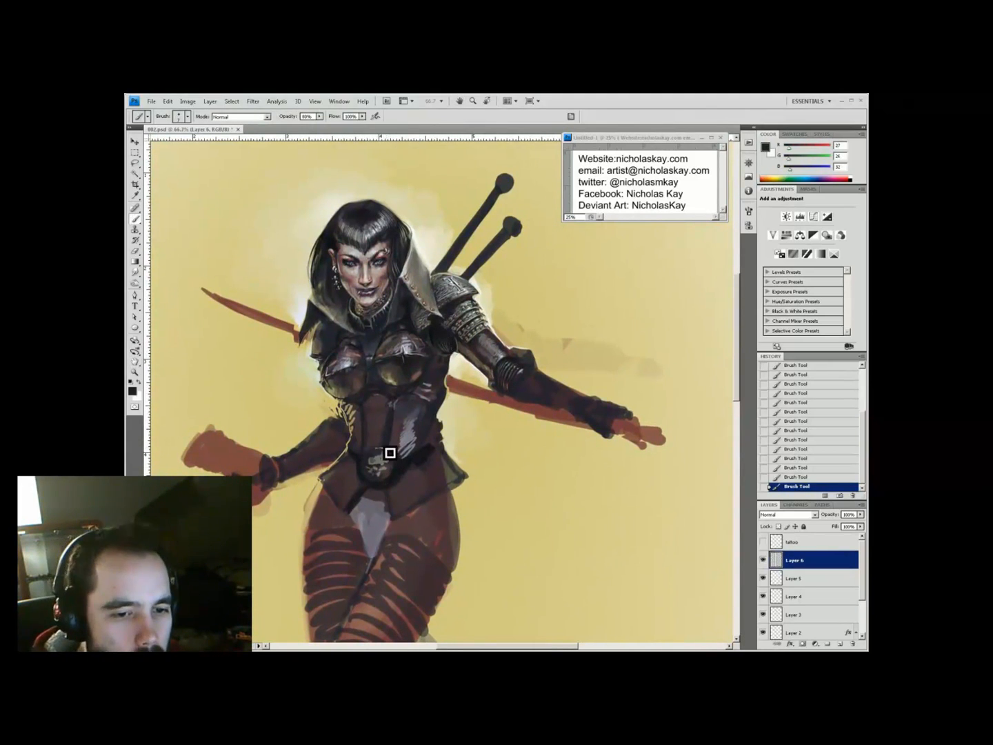
# Raise brush opacity to 70% and sample light grey, near-black and pale armour tones
pyautogui.scroll(3, 389, 453)
pyautogui.keyDown('alt'); pyautogui.click(451, 435); pyautogui.keyUp('alt')
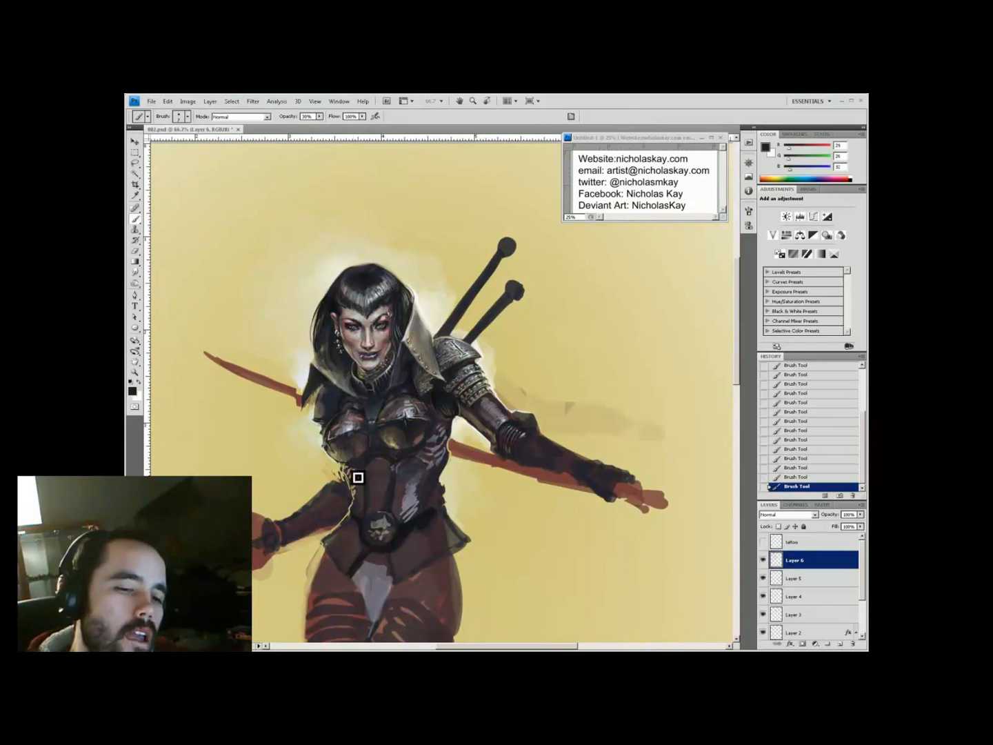
pyautogui.moveTo(487, 445); pyautogui.dragTo(469, 461)
pyautogui.keyDown('alt'); pyautogui.click(371, 424); pyautogui.keyUp('alt')
pyautogui.press('7')
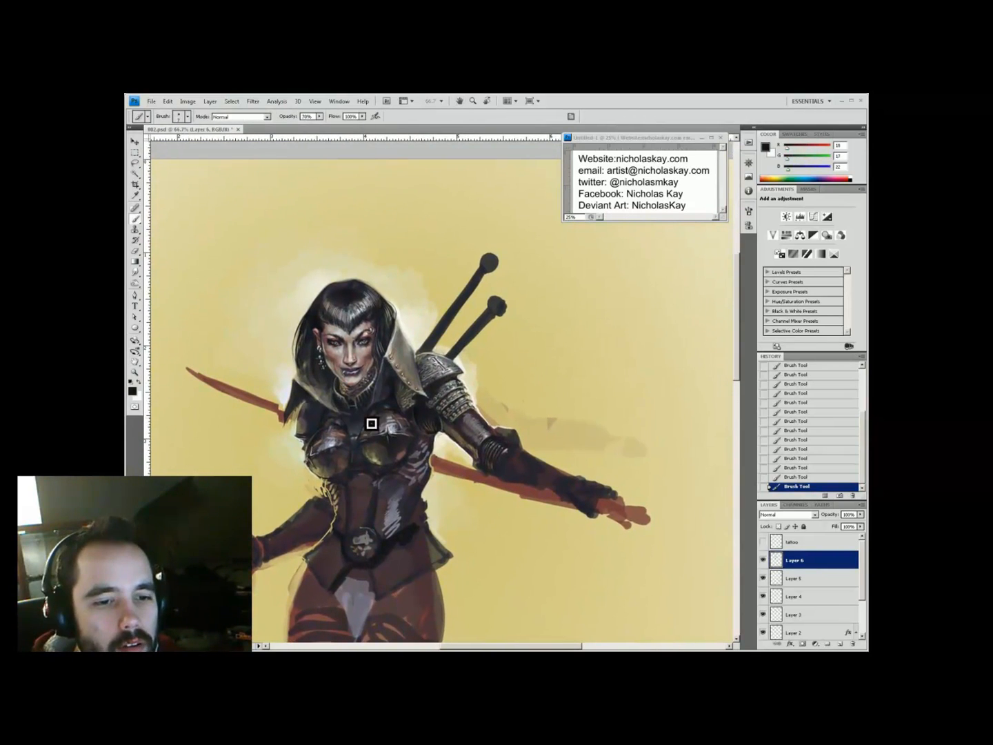
pyautogui.keyDown('alt'); pyautogui.click(363, 427); pyautogui.keyUp('alt')
pyautogui.moveTo(431, 524)
pyautogui.mouseDown()
pyautogui.moveTo(442, 540)
pyautogui.moveTo(339, 515)
pyautogui.moveTo(487, 506)
pyautogui.mouseUp()
pyautogui.keyDown('alt'); pyautogui.click(352, 490); pyautogui.keyUp('alt')
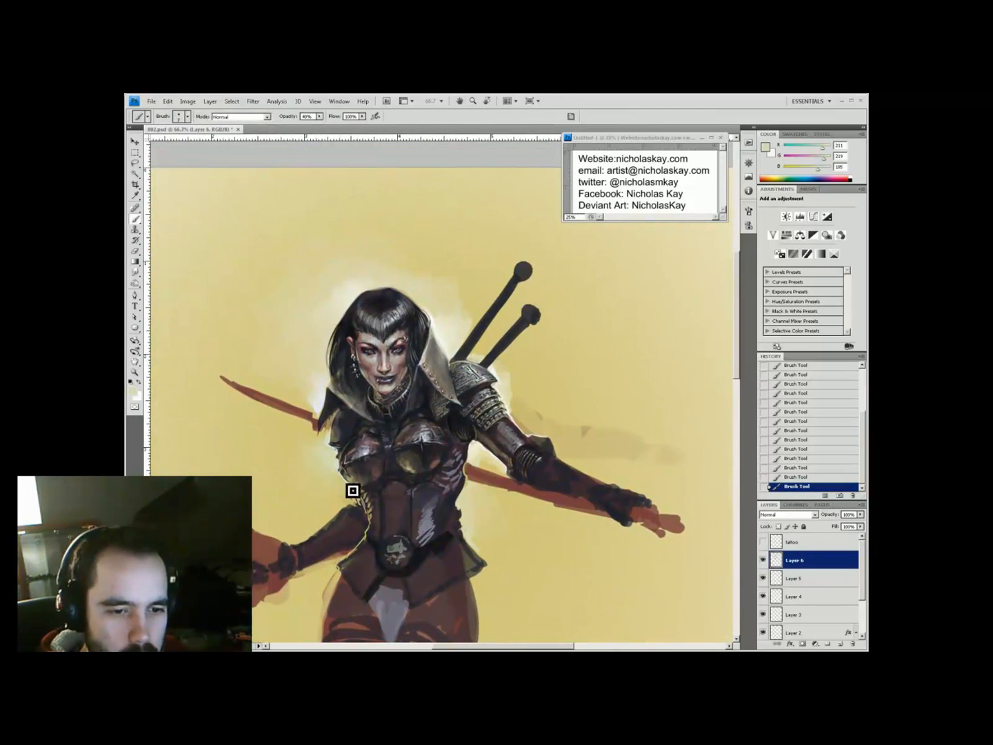
# Move to the legs, sample grey, near-black and the yellow background, then open layer effects
pyautogui.press('h')
pyautogui.moveTo(326, 476); pyautogui.dragTo(424, 398)
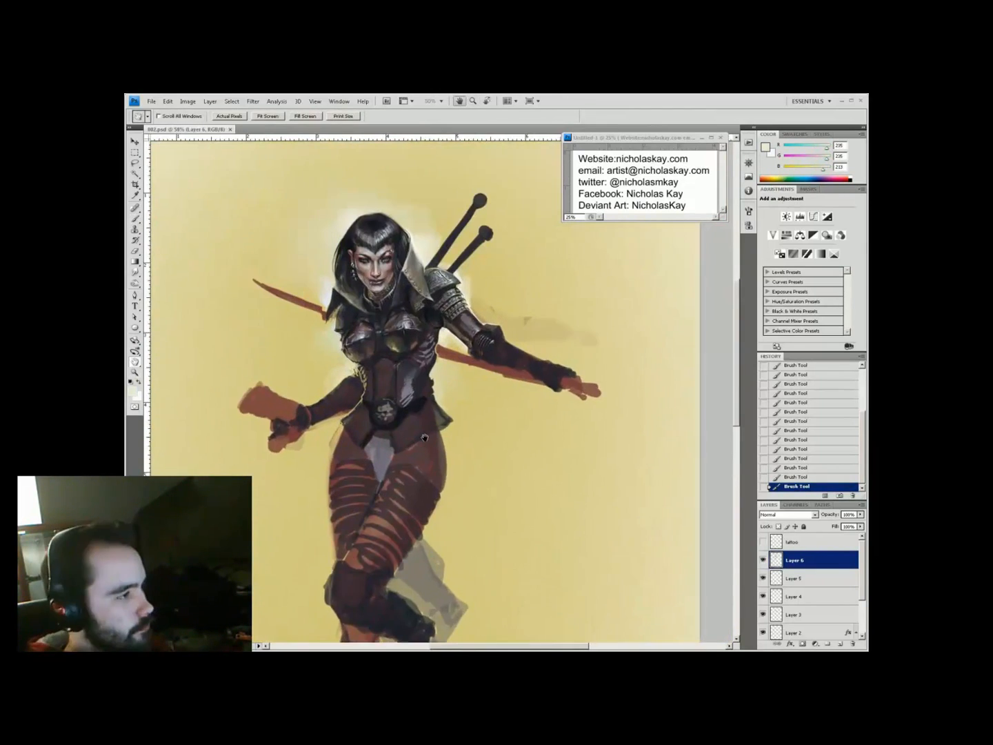
pyautogui.keyDown('alt'); pyautogui.click(428, 422); pyautogui.keyUp('alt')
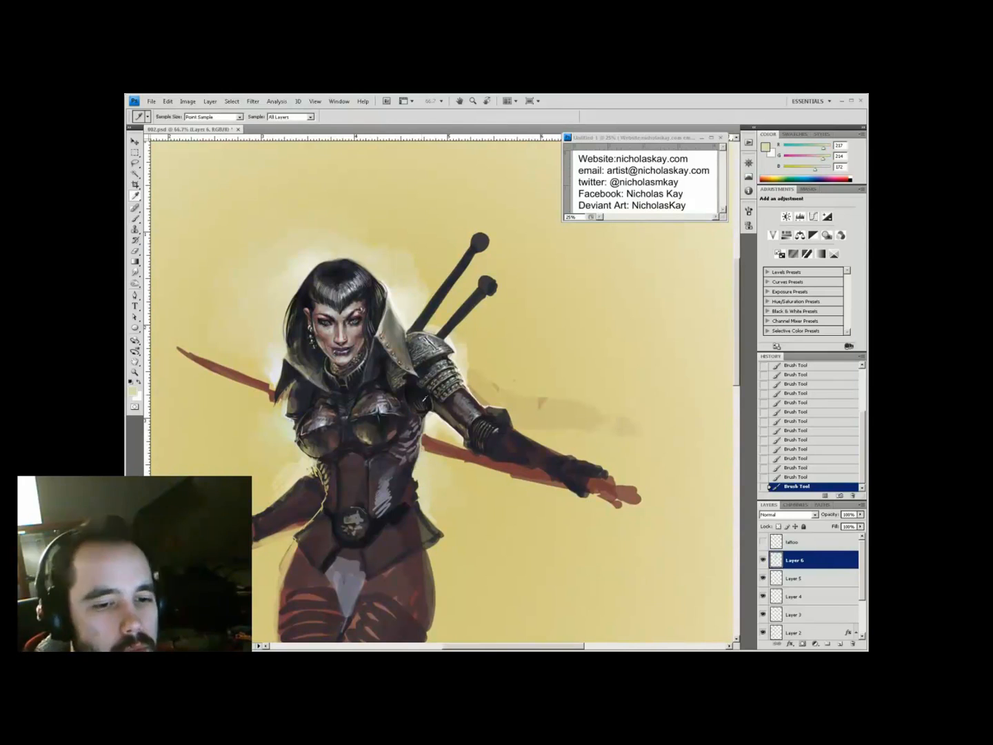
pyautogui.hotkey('ctrl', 'r')
pyautogui.keyDown('alt'); pyautogui.click(357, 471); pyautogui.keyUp('alt')
pyautogui.moveTo(375, 454); pyautogui.dragTo(419, 406)
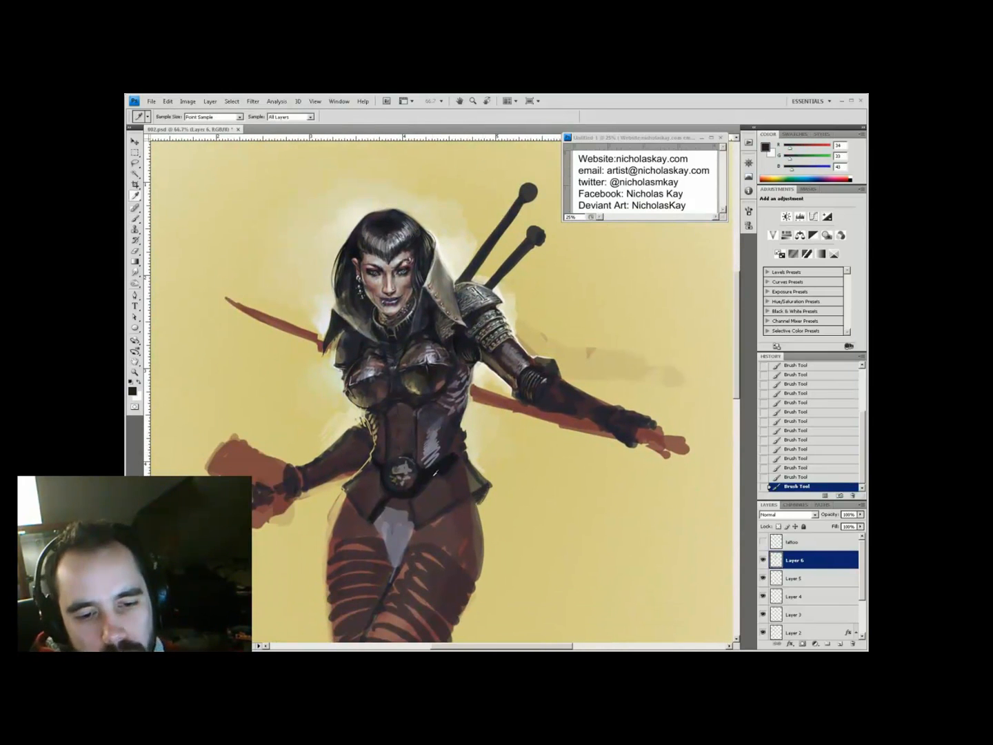
pyautogui.keyDown('alt'); pyautogui.click(350, 497); pyautogui.keyUp('alt')
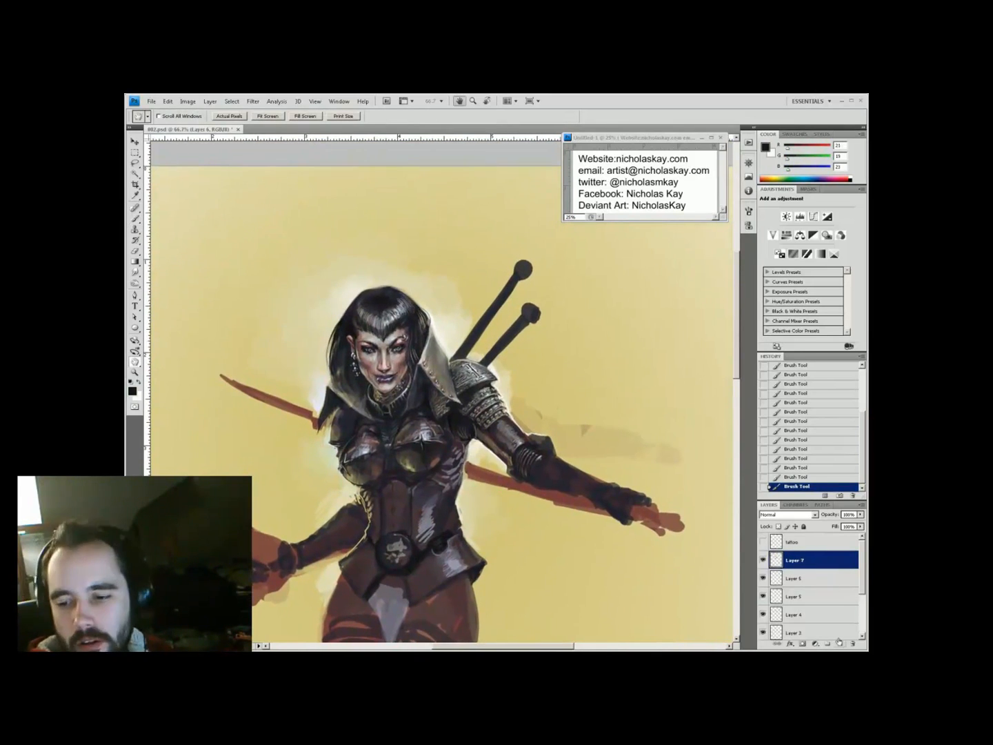
pyautogui.click(791, 643)
# Give Layer 7 a Drop Shadow and erase stray paint around the armour
pyautogui.click(786, 315)
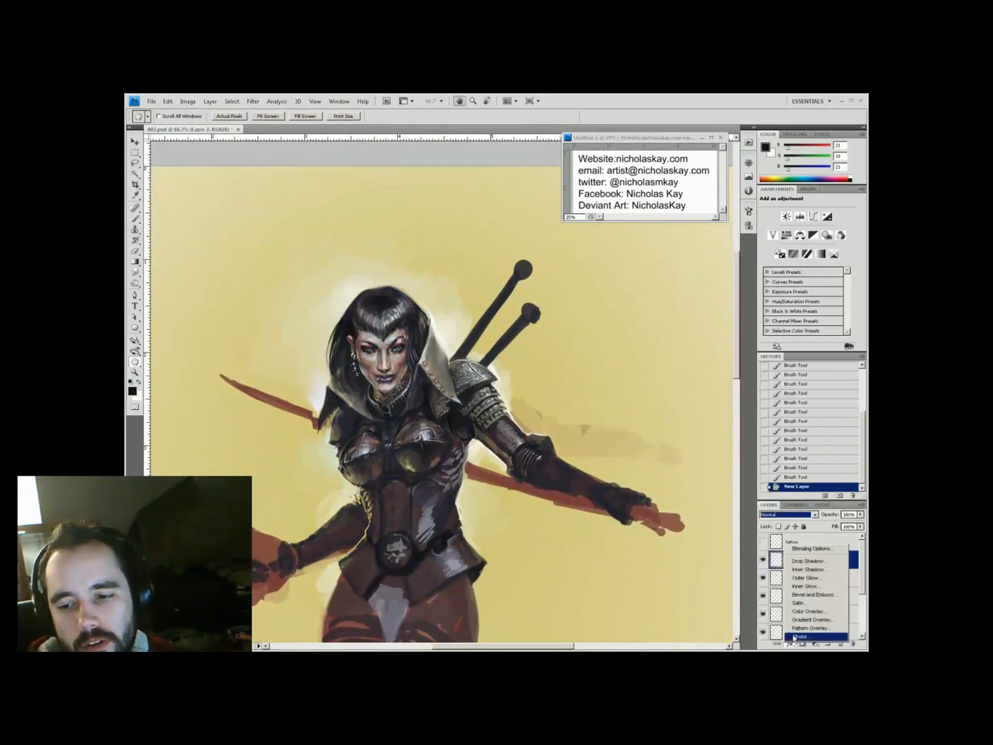
pyautogui.press('Return')
pyautogui.press('b')
pyautogui.press('e')
pyautogui.press('b')
pyautogui.click(487, 517)
pyautogui.click(523, 448)
pyautogui.press('e')
pyautogui.click(376, 403)
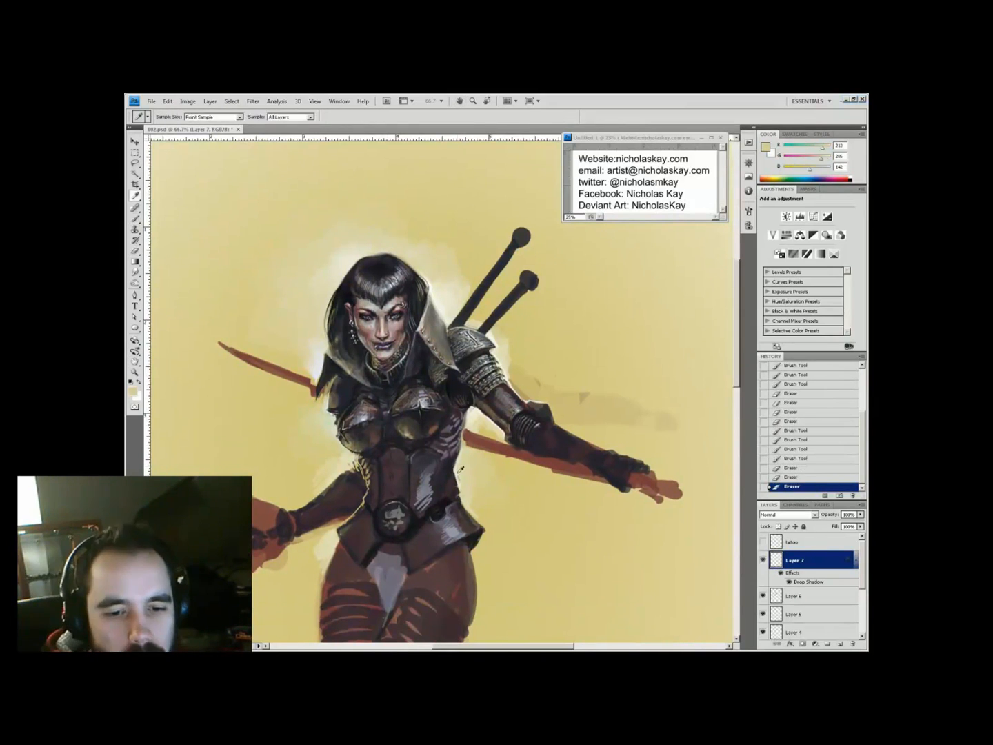
# Add a new layer and repaint the belt buckle as a skull
pyautogui.press('h')
pyautogui.moveTo(510, 532); pyautogui.dragTo(501, 493)
pyautogui.click(841, 643)
pyautogui.press('b')
pyautogui.keyDown('alt'); pyautogui.click(400, 505); pyautogui.keyUp('alt')
pyautogui.moveTo(396, 499)
pyautogui.mouseDown()
pyautogui.moveTo(406, 512)
pyautogui.moveTo(384, 531)
pyautogui.mouseUp()
pyautogui.keyDown('alt'); pyautogui.click(387, 532); pyautogui.keyUp('alt')
pyautogui.keyDown('alt'); pyautogui.click(386, 532); pyautogui.keyUp('alt')
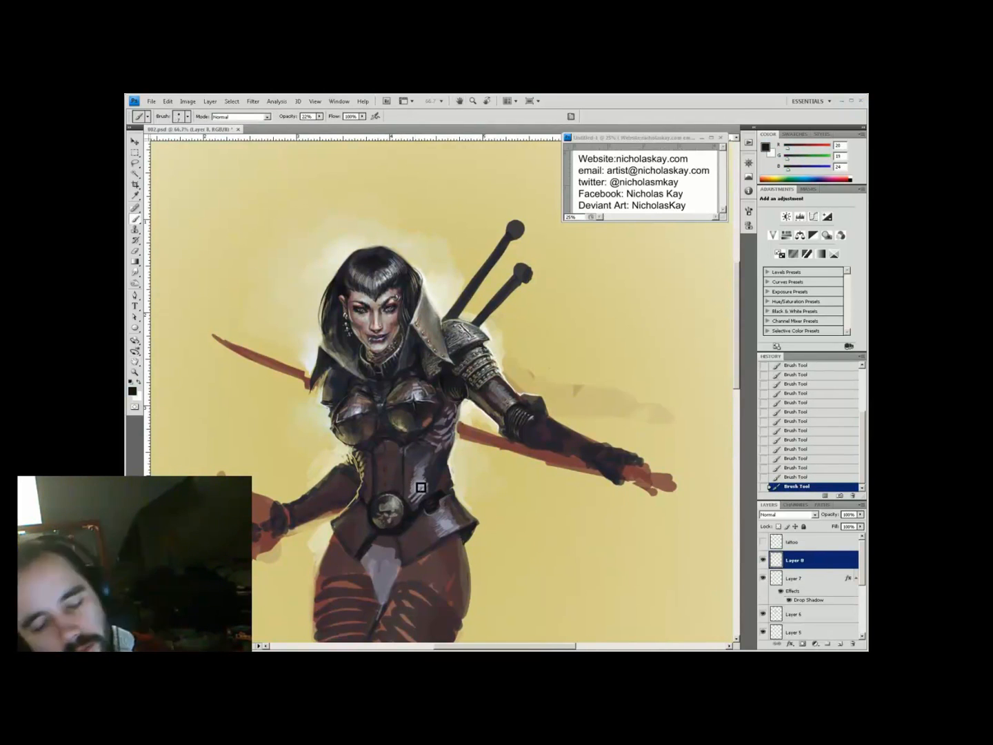
# Paint near-black shading along the belt at 66% brush opacity
pyautogui.moveTo(418, 472); pyautogui.dragTo(442, 507)
pyautogui.keyDown('alt'); pyautogui.click(432, 442); pyautogui.keyUp('alt')
pyautogui.press('6')
pyautogui.press('6')
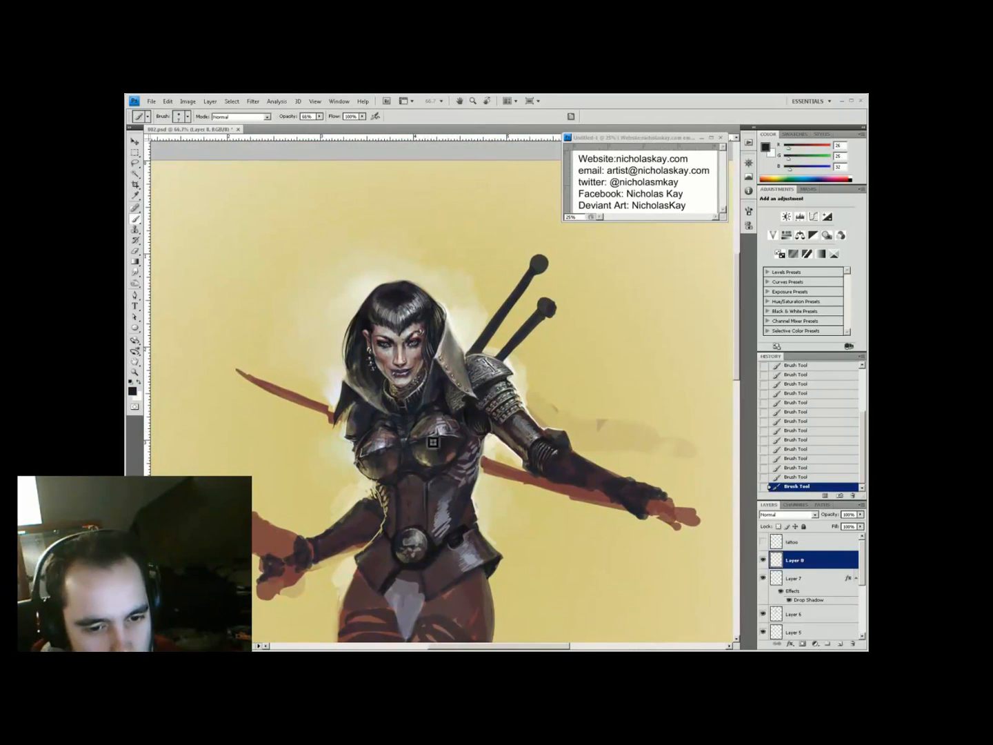
pyautogui.keyDown('alt'); pyautogui.click(406, 528); pyautogui.keyUp('alt')
pyautogui.moveTo(427, 455)
pyautogui.mouseDown()
pyautogui.moveTo(456, 518)
pyautogui.moveTo(482, 507)
pyautogui.mouseUp()
pyautogui.press('space')
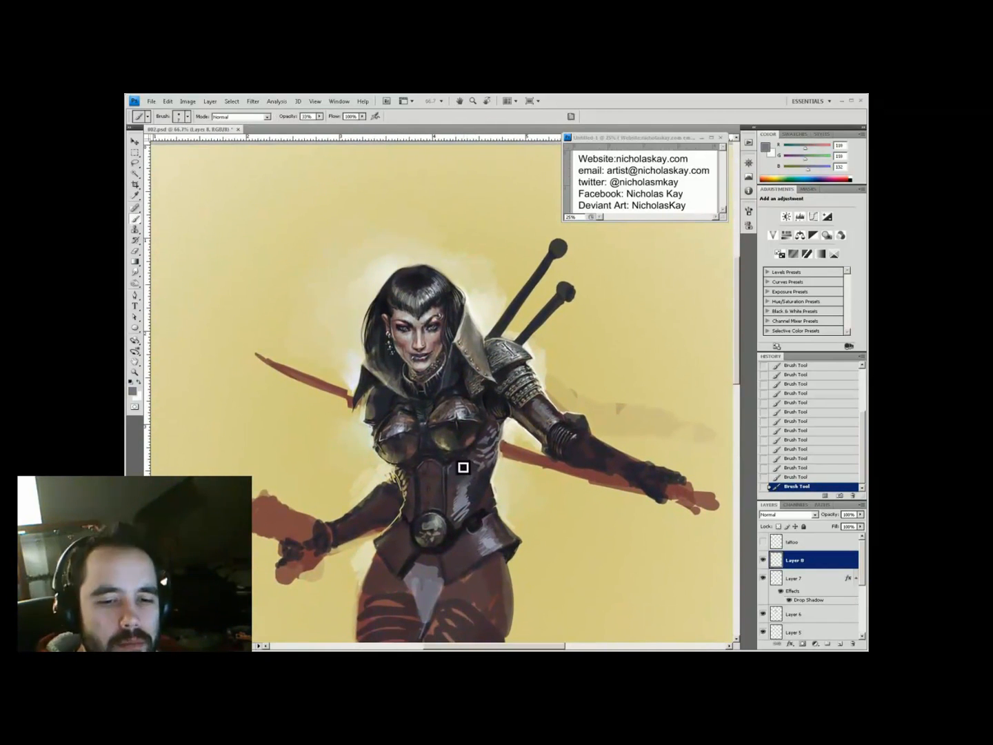
# Sample corset browns and mauve, add a stroke near the belt, and set opacity to 99%
pyautogui.keyDown('alt'); pyautogui.click(448, 433); pyautogui.keyUp('alt')
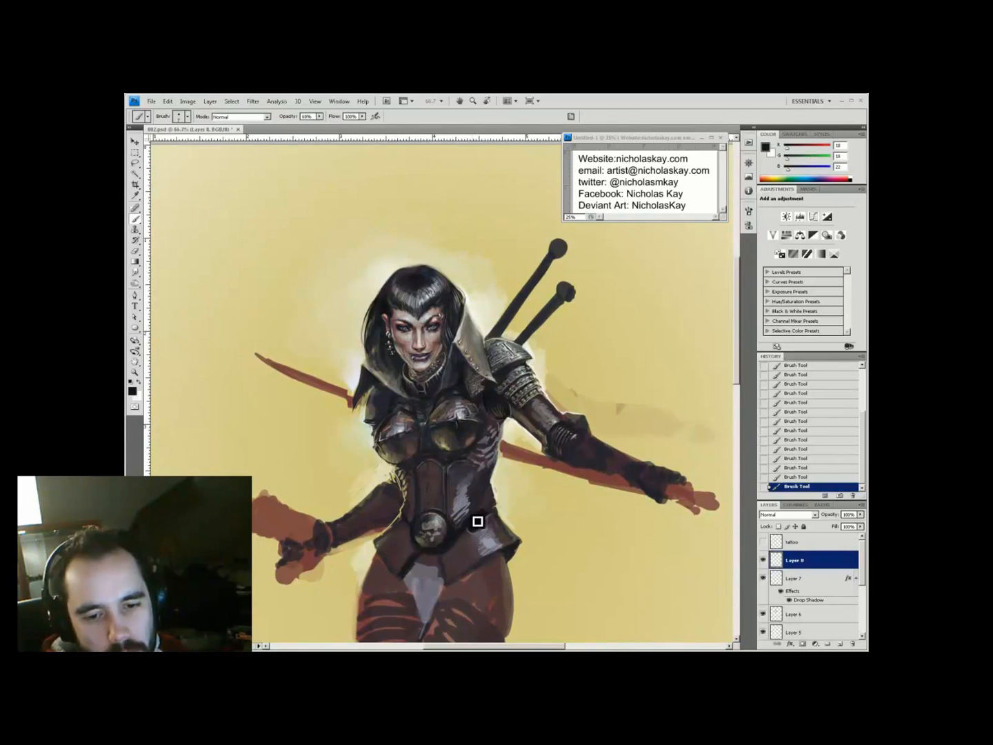
pyautogui.keyDown('alt'); pyautogui.click(492, 474); pyautogui.keyUp('alt')
pyautogui.moveTo(411, 488); pyautogui.dragTo(412, 497)
pyautogui.press('9')
pyautogui.press('9')
pyautogui.keyDown('alt'); pyautogui.click(451, 473); pyautogui.keyUp('alt')
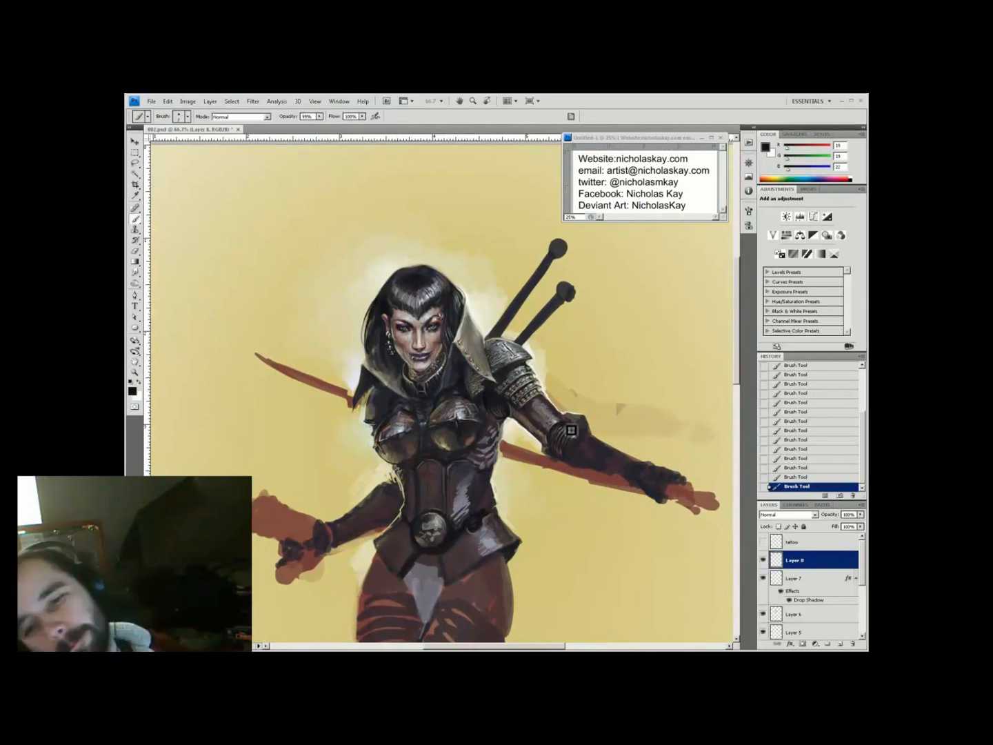
pyautogui.keyDown('alt'); pyautogui.click(468, 498); pyautogui.keyUp('alt')
pyautogui.press('h')
pyautogui.moveTo(534, 453)
pyautogui.mouseDown()
pyautogui.moveTo(383, 392)
pyautogui.moveTo(342, 454)
pyautogui.mouseUp()
# Sample near-black and olive grey armour tones and move the view to the extended arm
pyautogui.press('x')
pyautogui.keyDown('alt'); pyautogui.click(344, 514); pyautogui.keyUp('alt')
pyautogui.keyDown('alt'); pyautogui.click(348, 507); pyautogui.keyUp('alt')
pyautogui.press('h')
pyautogui.moveTo(514, 473); pyautogui.dragTo(414, 346)
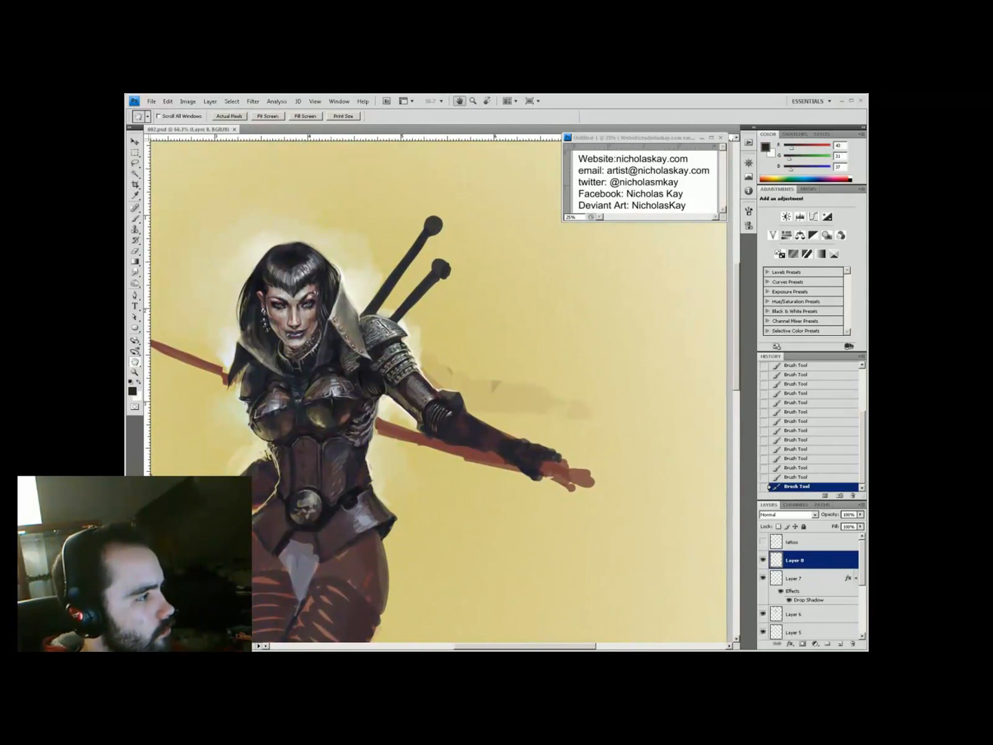
pyautogui.moveTo(449, 491)
pyautogui.mouseDown()
pyautogui.moveTo(485, 542)
pyautogui.moveTo(406, 560)
pyautogui.mouseUp()
# Frame the gauntlet, set brush opacity to 77% and sample near-black for its spikes
pyautogui.press('b')
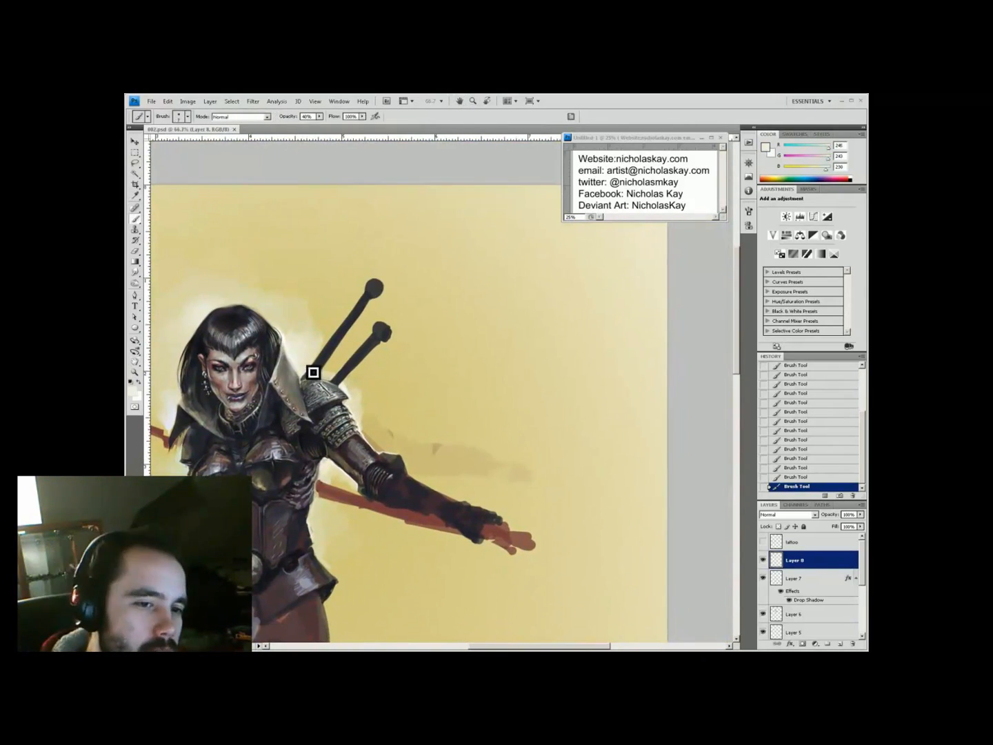
pyautogui.press('x')
pyautogui.moveTo(357, 386)
pyautogui.mouseDown()
pyautogui.moveTo(318, 368)
pyautogui.moveTo(333, 371)
pyautogui.mouseUp()
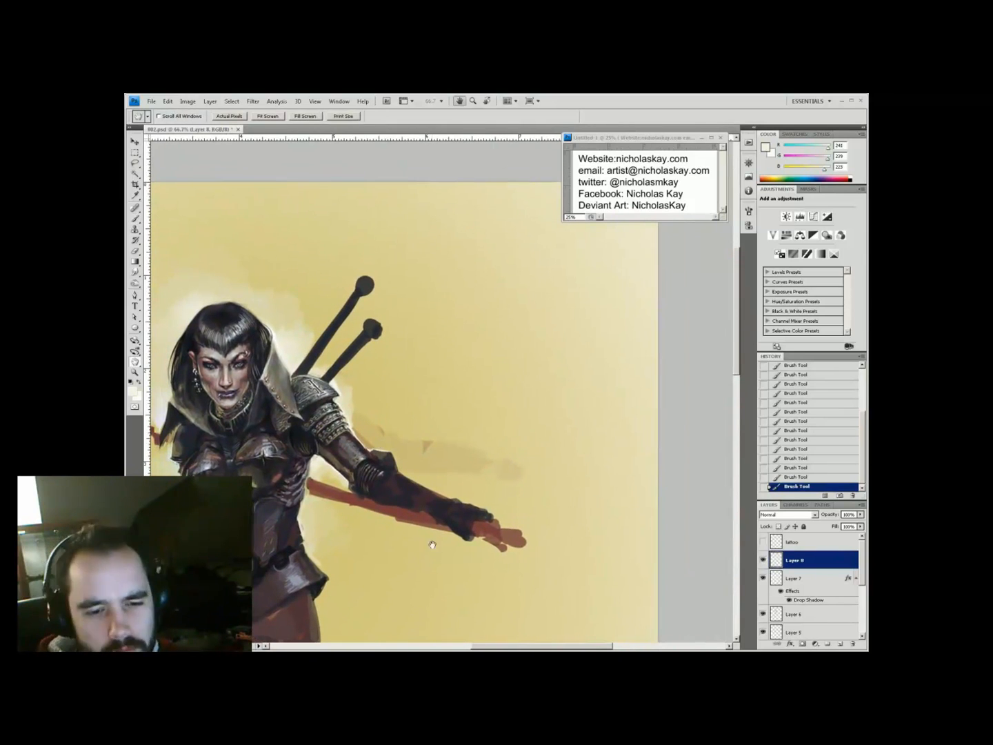
pyautogui.press('7')
pyautogui.press('7')
pyautogui.keyDown('alt'); pyautogui.click(473, 507); pyautogui.keyUp('alt')
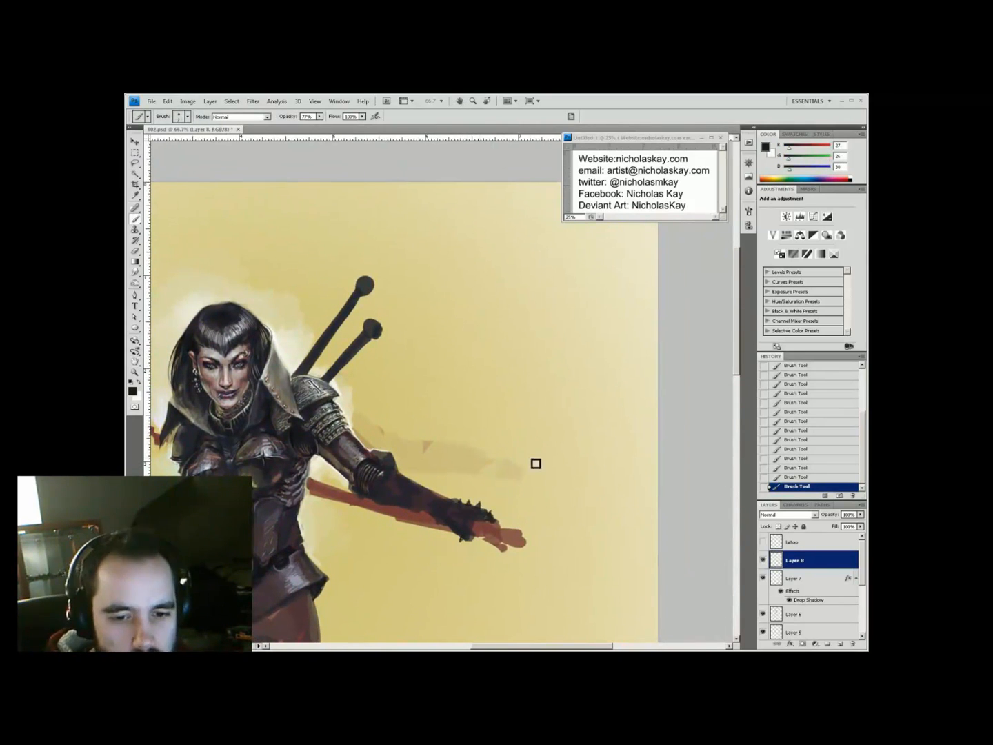
# Set up cream and near-black colours with brush opacity between 22% and 88% for gauntlet shading
pyautogui.moveTo(446, 519); pyautogui.dragTo(432, 528)
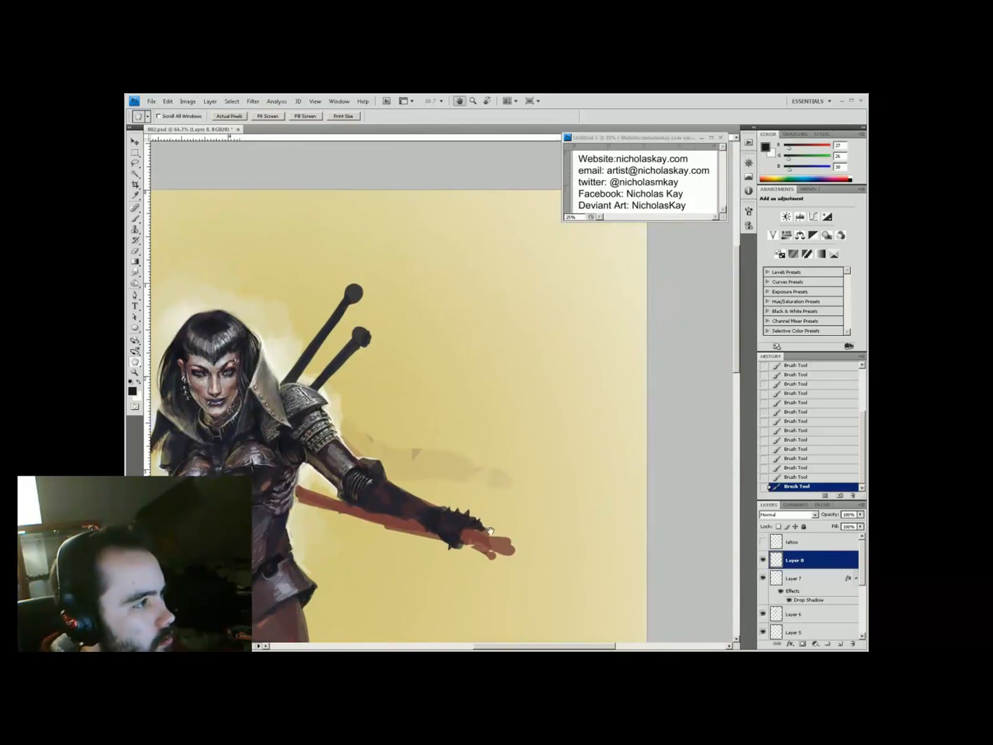
pyautogui.press('x')
pyautogui.press('4')
pyautogui.press('4')
pyautogui.press('x')
pyautogui.press('3')
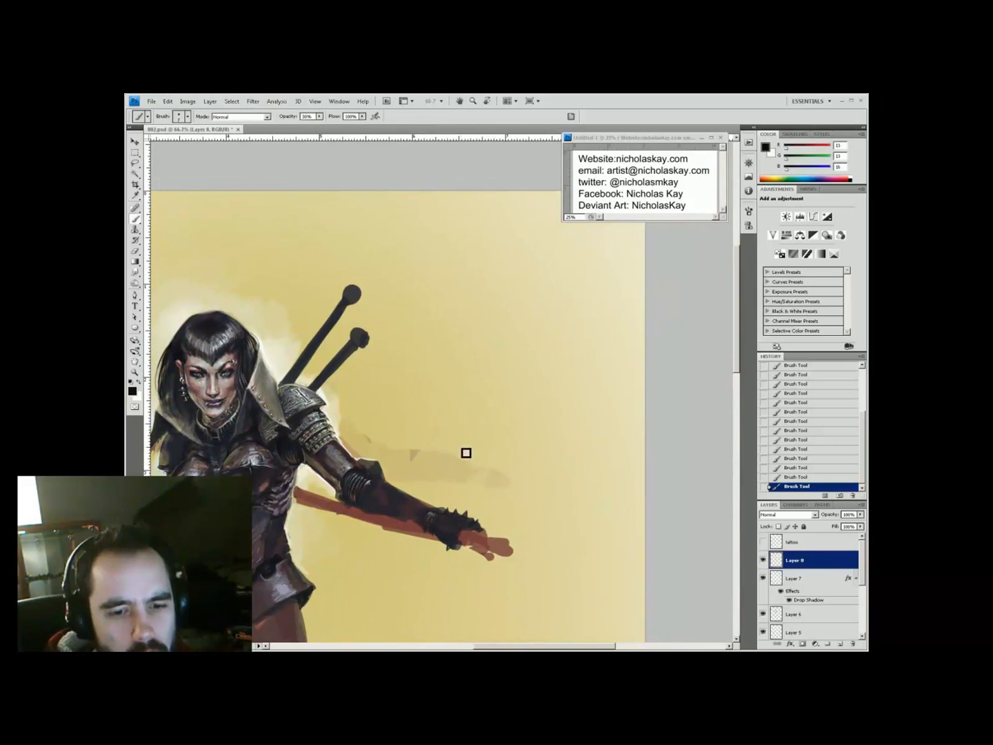
pyautogui.moveTo(530, 533); pyautogui.dragTo(551, 541)
pyautogui.keyDown('alt'); pyautogui.click(364, 436); pyautogui.keyUp('alt')
pyautogui.moveTo(394, 527); pyautogui.dragTo(535, 482)
pyautogui.press('x')
pyautogui.press('8')
pyautogui.press('8')
pyautogui.press('2')
pyautogui.press('2')
# Sample near-black and dark grey from the gauntlet and paint its row of dark spikes at 88% opacity
pyautogui.keyDown('alt'); pyautogui.click(473, 487); pyautogui.keyUp('alt')
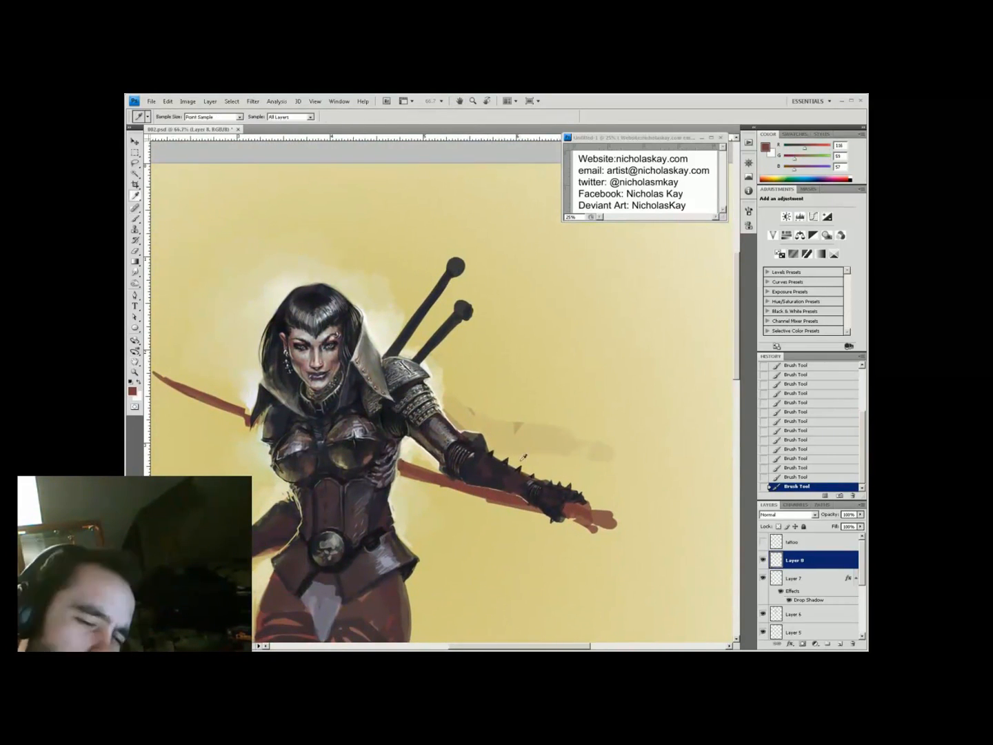
pyautogui.keyDown('alt'); pyautogui.click(443, 354); pyautogui.keyUp('alt')
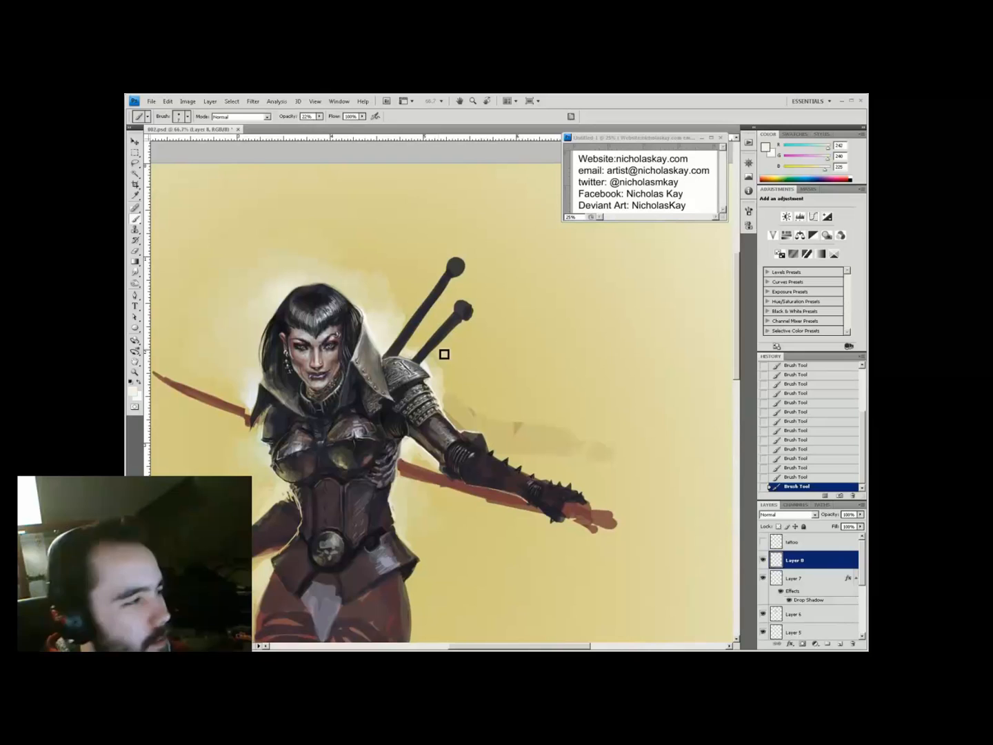
pyautogui.keyDown('alt'); pyautogui.click(488, 467); pyautogui.keyUp('alt')
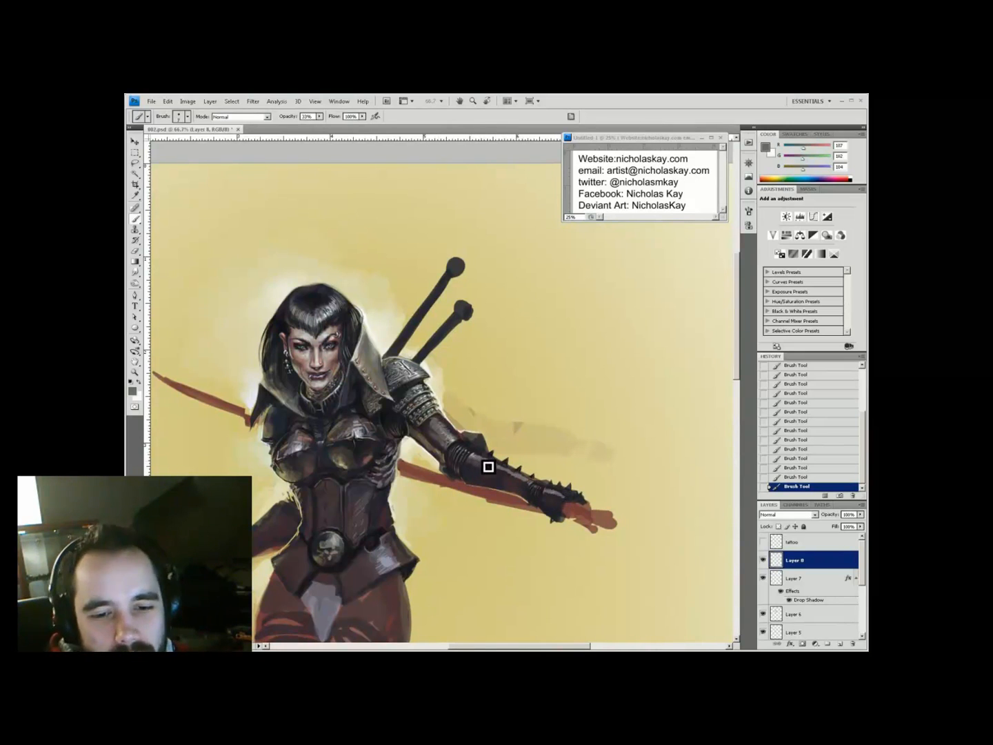
pyautogui.keyDown('alt'); pyautogui.click(470, 485); pyautogui.keyUp('alt')
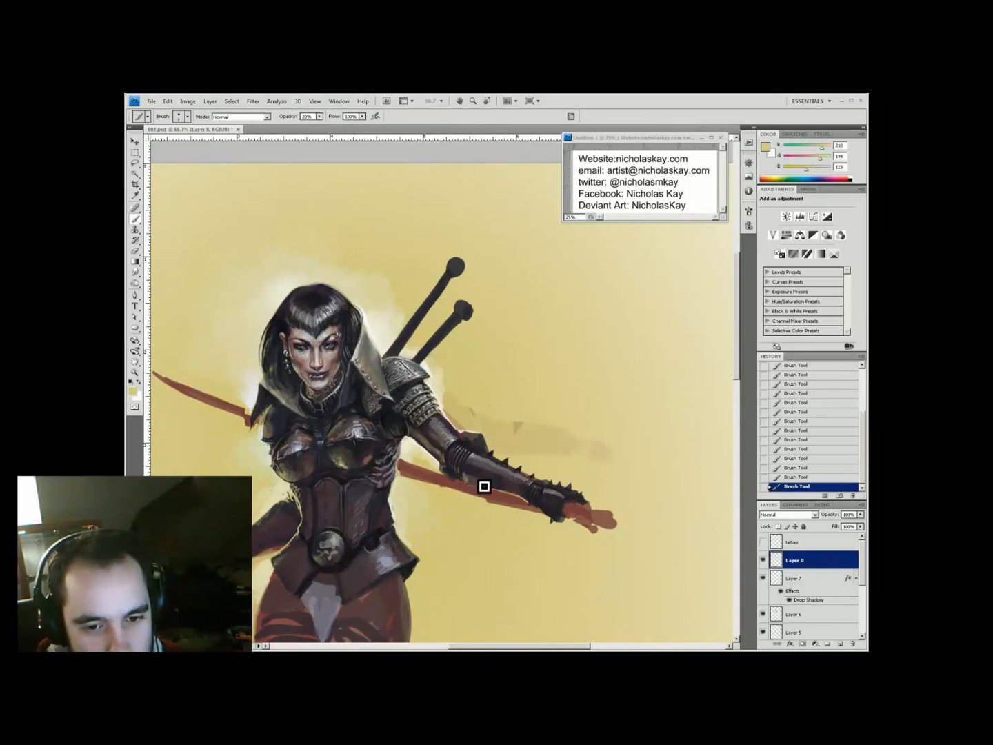
pyautogui.keyDown('alt'); pyautogui.click(491, 471); pyautogui.keyUp('alt')
pyautogui.keyDown('alt'); pyautogui.click(483, 461); pyautogui.keyUp('alt')
pyautogui.press('space')
pyautogui.moveTo(513, 458); pyautogui.dragTo(513, 489)
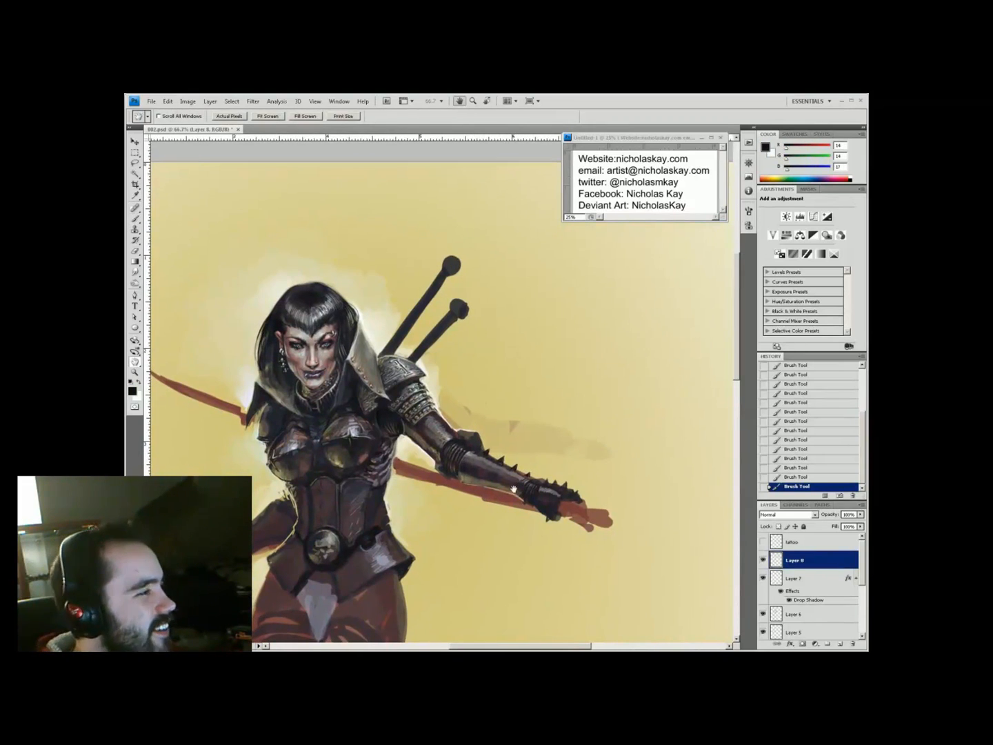
pyautogui.keyDown('alt'); pyautogui.click(463, 498); pyautogui.keyUp('alt')
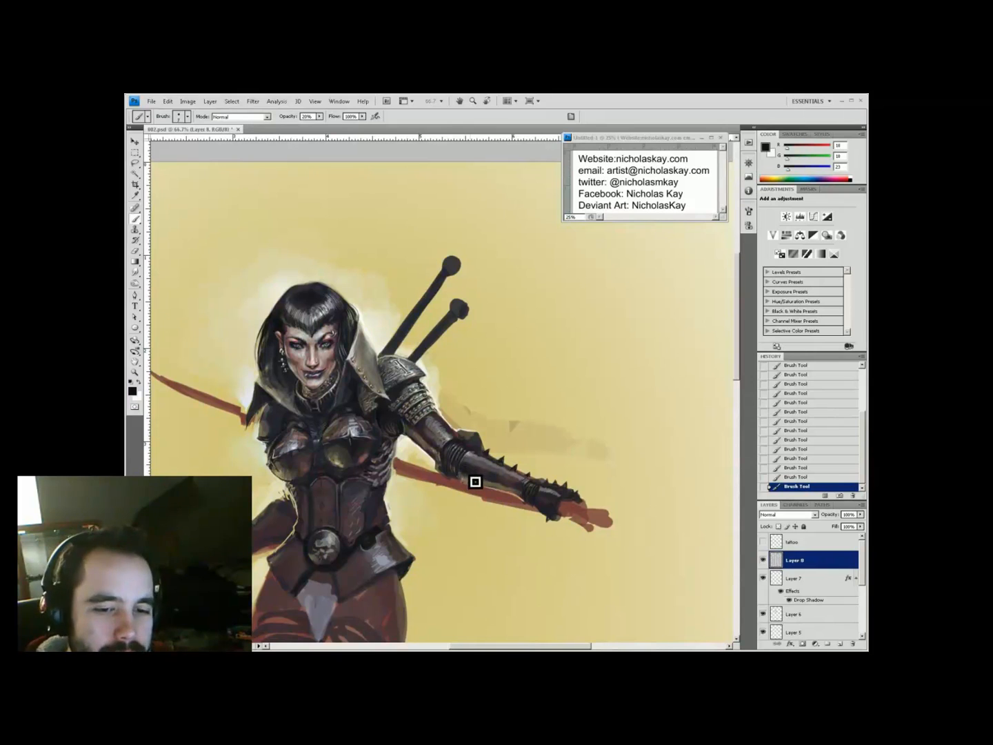
pyautogui.keyDown('alt'); pyautogui.click(483, 478); pyautogui.keyUp('alt')
pyautogui.keyDown('alt'); pyautogui.click(512, 489); pyautogui.keyUp('alt')
pyautogui.press('8')
pyautogui.press('8')
# Check the whole figure, zoom back onto the spiked gauntlet and add a new highlight layer
pyautogui.press('h')
pyautogui.moveTo(512, 498); pyautogui.dragTo(531, 442)
pyautogui.moveTo(538, 237); pyautogui.dragTo(496, 345)
pyautogui.press('b')
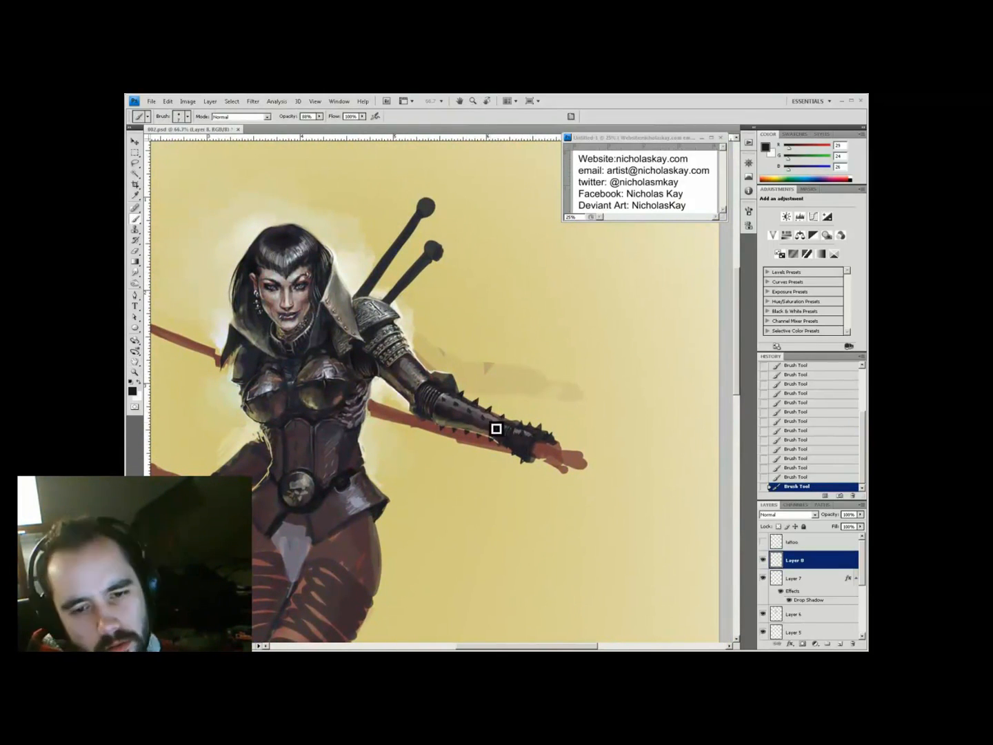
pyautogui.keyDown('alt'); pyautogui.click(449, 394); pyautogui.keyUp('alt')
pyautogui.keyDown('ctrl'); pyautogui.click(451, 378); pyautogui.keyUp('ctrl')
pyautogui.keyDown('ctrl'); pyautogui.click(452, 377); pyautogui.keyUp('ctrl')
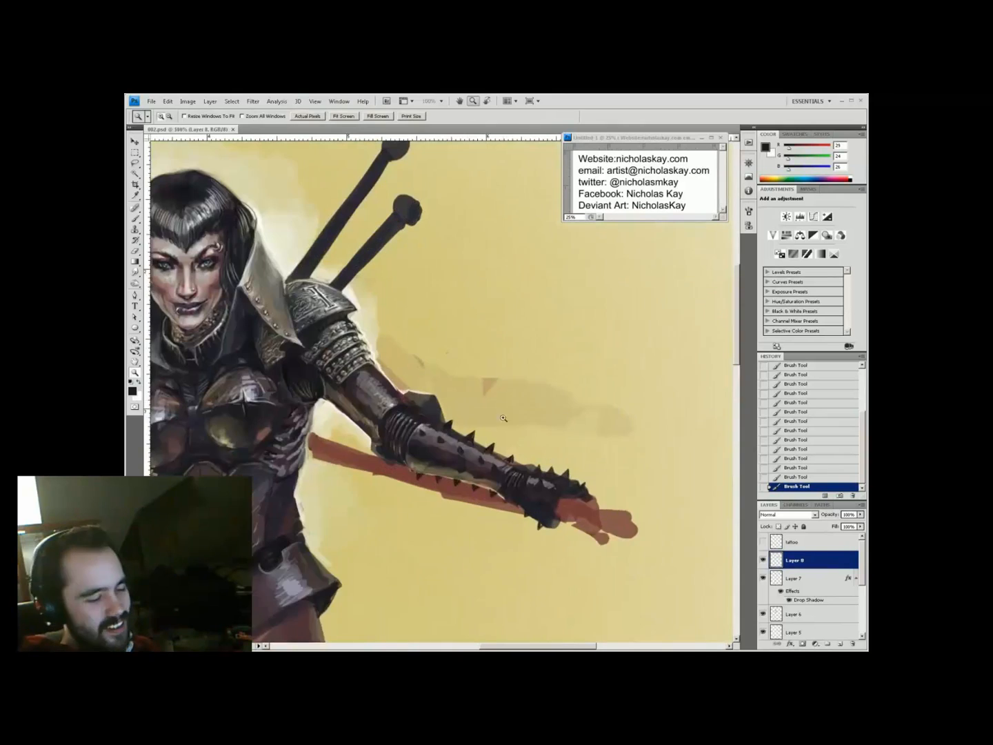
pyautogui.moveTo(449, 377); pyautogui.dragTo(483, 411)
pyautogui.click(839, 643)
# Sample near-white and tan highlight tones at 55–99% opacity while checking the gauntlet at 100%
pyautogui.keyDown('alt'); pyautogui.click(335, 298); pyautogui.keyUp('alt')
pyautogui.press('5')
pyautogui.press('5')
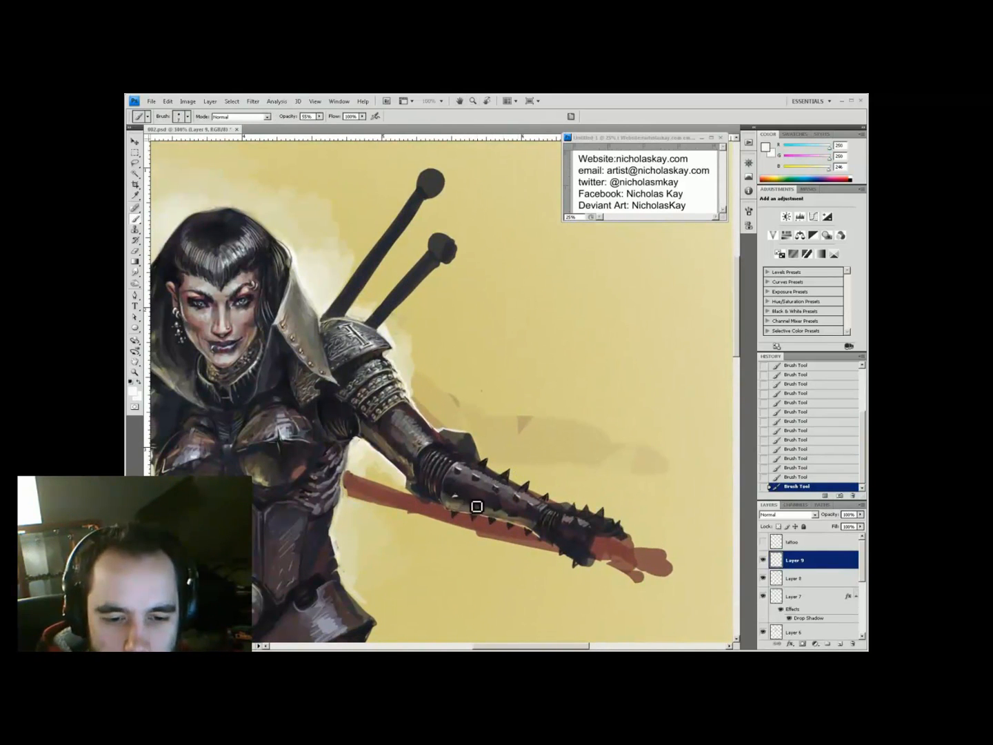
pyautogui.press('9')
pyautogui.press('9')
pyautogui.keyDown('alt'); pyautogui.click(491, 463); pyautogui.keyUp('alt')
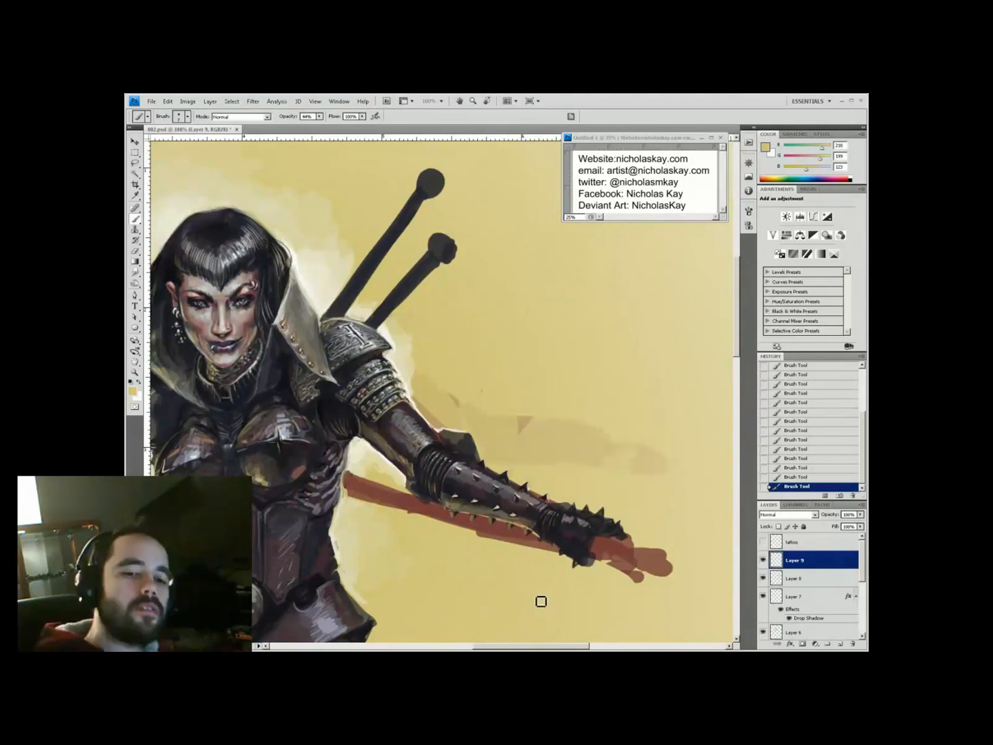
pyautogui.press('z')
pyautogui.hotkey('ctrl', '-')
pyautogui.hotkey('ctrl', '-')
pyautogui.keyDown('ctrl'); pyautogui.click(475, 397); pyautogui.keyUp('ctrl')
pyautogui.keyDown('ctrl'); pyautogui.click(475, 398); pyautogui.keyUp('ctrl')
pyautogui.moveTo(471, 449); pyautogui.dragTo(495, 468)
pyautogui.keyDown('alt'); pyautogui.click(449, 525); pyautogui.keyUp('alt')
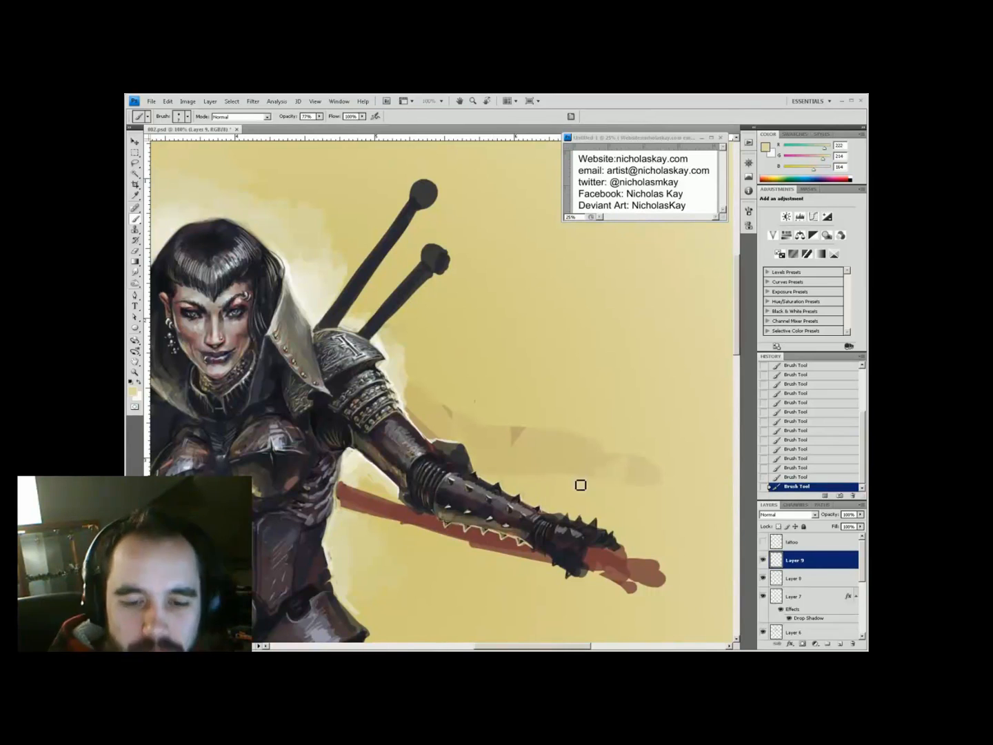
pyautogui.keyDown('alt'); pyautogui.click(476, 501); pyautogui.keyUp('alt')
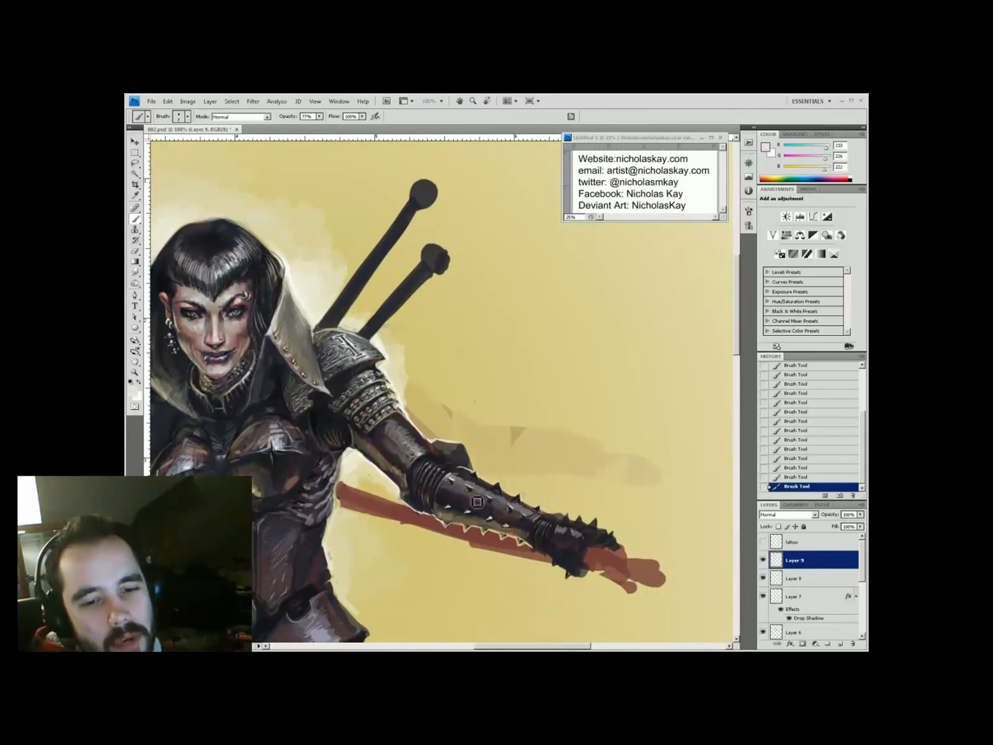
pyautogui.hotkey('ctrl', '-')
pyautogui.hotkey('ctrl', '-')
pyautogui.keyDown('ctrl'); pyautogui.click(426, 470); pyautogui.keyUp('ctrl')
pyautogui.keyDown('ctrl'); pyautogui.click(506, 315); pyautogui.keyUp('ctrl')
# Sample dark grey, near-black armour, pale yellow background and reddish-brown sword colours
pyautogui.keyDown('alt'); pyautogui.click(433, 428); pyautogui.keyUp('alt')
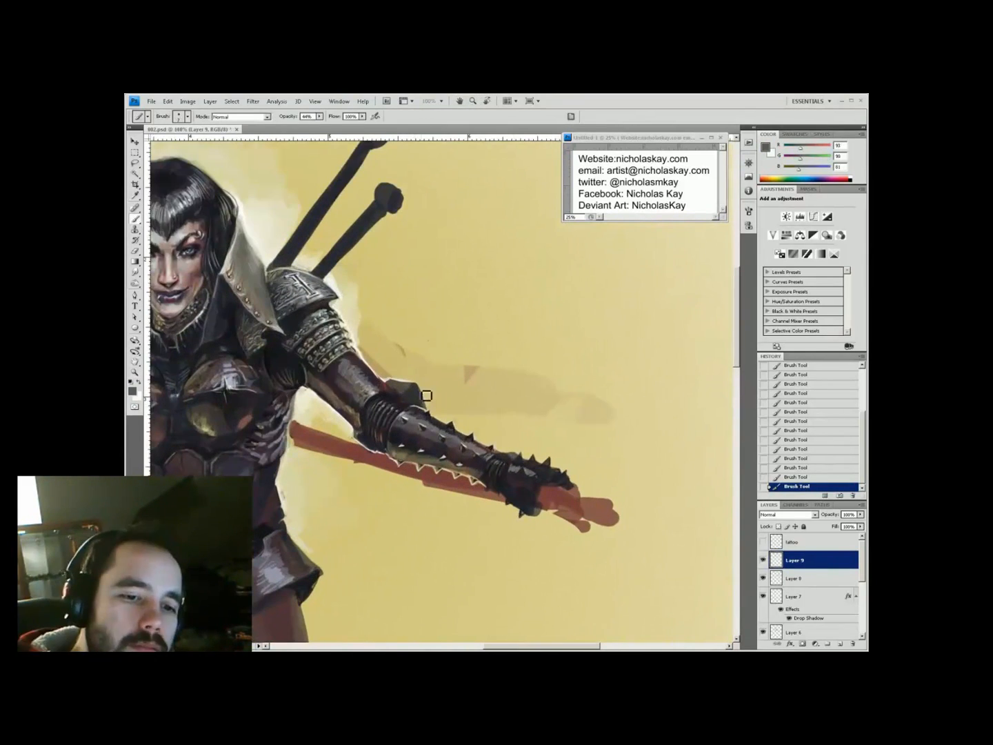
pyautogui.hotkey('ctrl', '-')
pyautogui.hotkey('ctrl', '-')
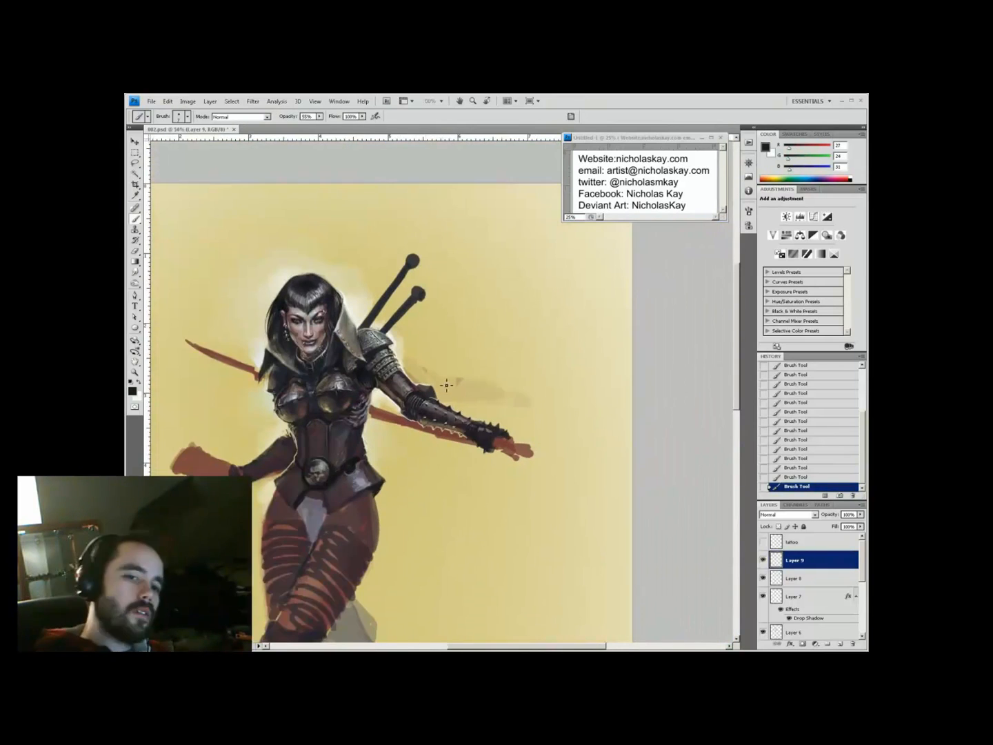
pyautogui.keyDown('ctrl'); pyautogui.click(445, 382); pyautogui.keyUp('ctrl')
pyautogui.keyDown('alt'); pyautogui.click(340, 442); pyautogui.keyUp('alt')
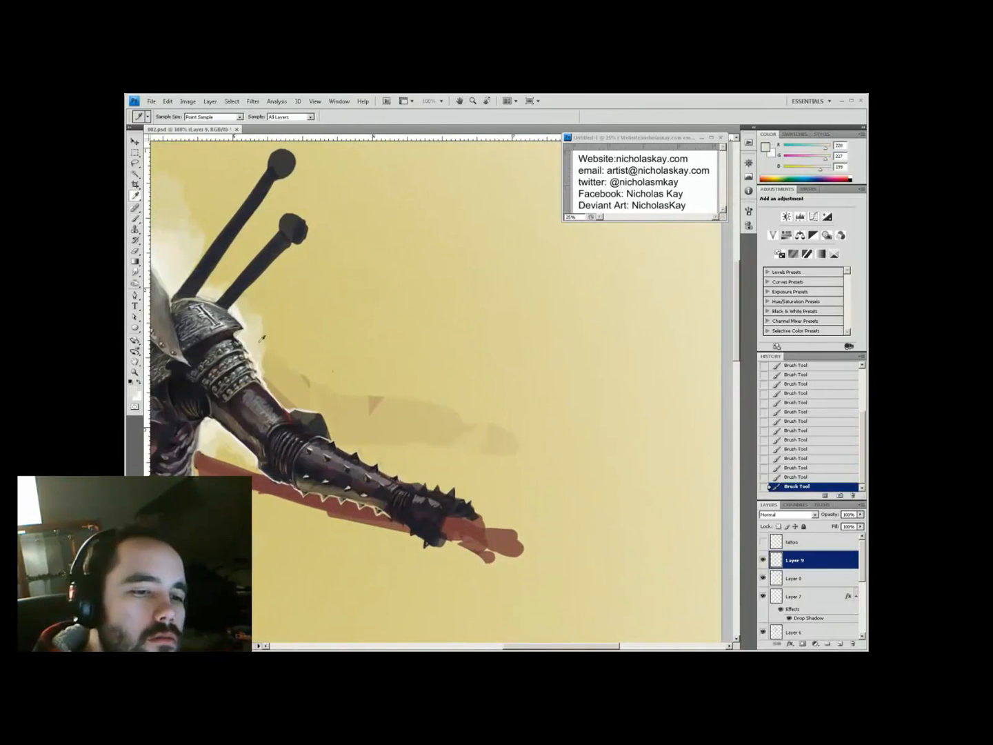
pyautogui.keyDown('alt'); pyautogui.click(324, 436); pyautogui.keyUp('alt')
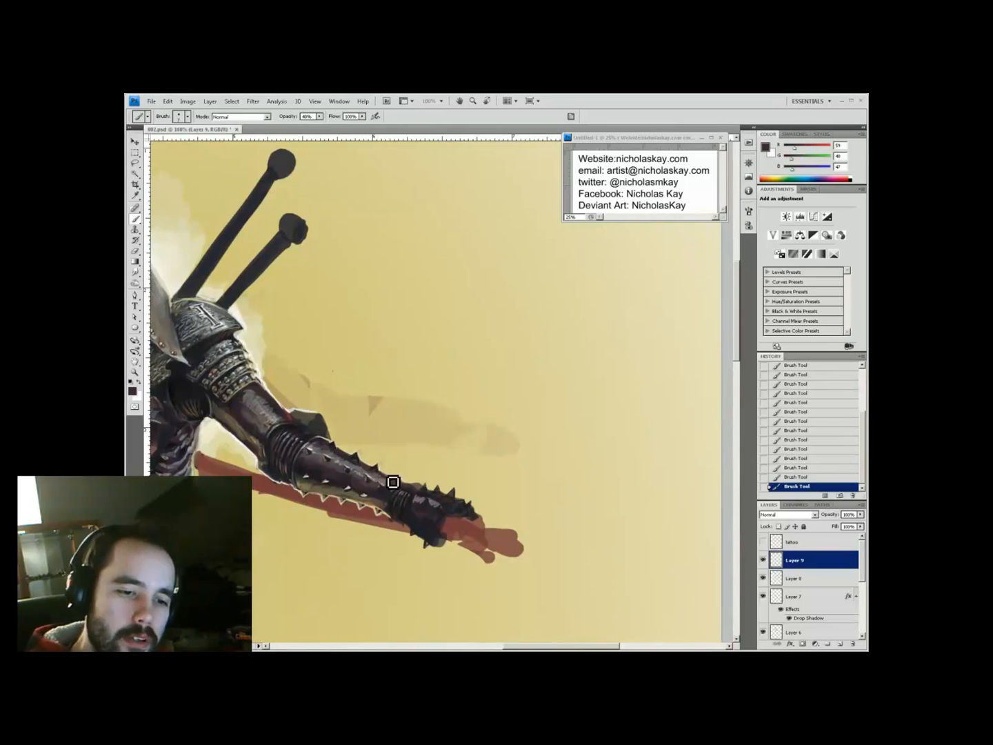
pyautogui.keyDown('alt'); pyautogui.click(393, 520); pyautogui.keyUp('alt')
pyautogui.hotkey('ctrl', '-')
pyautogui.keyDown('ctrl'); pyautogui.keyDown('alt'); pyautogui.click(532, 294); pyautogui.keyUp('alt'); pyautogui.keyUp('ctrl')
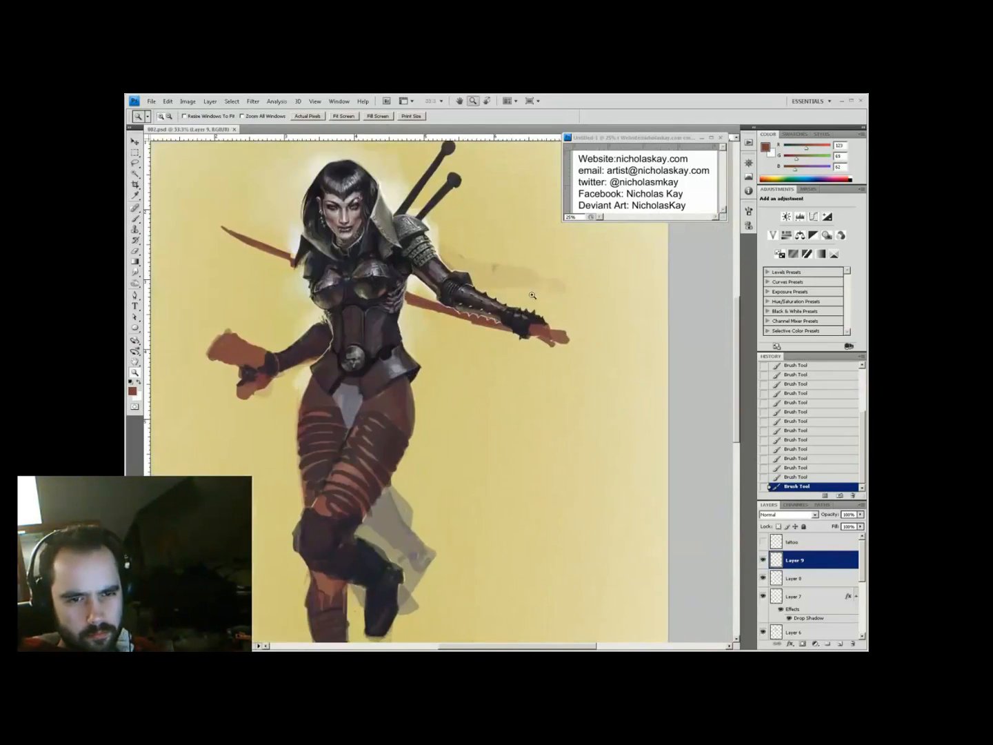
pyautogui.keyDown('ctrl'); pyautogui.click(386, 239); pyautogui.keyUp('ctrl')
pyautogui.moveTo(386, 238); pyautogui.dragTo(460, 406)
# Inspect the face up close, sampling pale pink and dark reddish brown, then return to the outstretched arm
pyautogui.keyDown('ctrl'); pyautogui.click(366, 310); pyautogui.keyUp('ctrl')
pyautogui.keyDown('ctrl'); pyautogui.keyDown('alt'); pyautogui.click(440, 400); pyautogui.keyUp('alt'); pyautogui.keyUp('ctrl')
pyautogui.keyDown('ctrl'); pyautogui.click(414, 469); pyautogui.keyUp('ctrl')
pyautogui.keyDown('alt'); pyautogui.click(522, 315); pyautogui.keyUp('alt')
pyautogui.keyDown('ctrl'); pyautogui.keyDown('alt'); pyautogui.click(509, 259); pyautogui.keyUp('alt'); pyautogui.keyUp('ctrl')
pyautogui.keyDown('ctrl'); pyautogui.click(438, 242); pyautogui.keyUp('ctrl')
pyautogui.keyDown('ctrl'); pyautogui.click(436, 272); pyautogui.keyUp('ctrl')
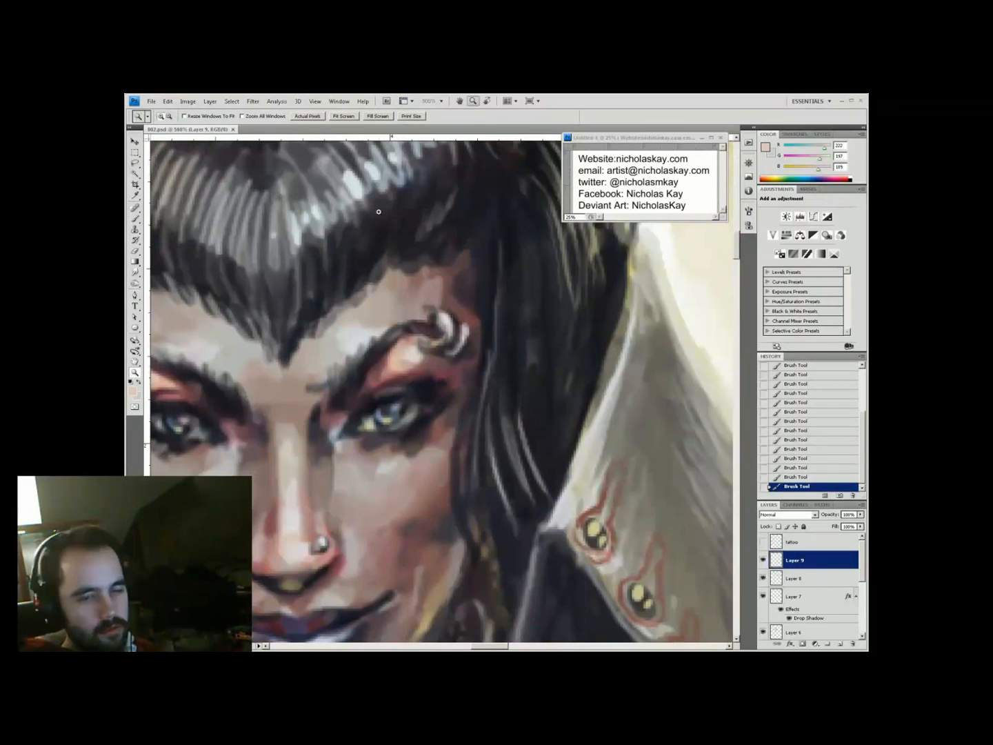
pyautogui.keyDown('alt'); pyautogui.click(410, 357); pyautogui.keyUp('alt')
pyautogui.keyDown('ctrl'); pyautogui.keyDown('alt'); pyautogui.click(397, 351); pyautogui.keyUp('alt'); pyautogui.keyUp('ctrl')
pyautogui.keyDown('ctrl'); pyautogui.click(631, 531); pyautogui.keyUp('ctrl')
pyautogui.moveTo(580, 475); pyautogui.dragTo(681, 575)
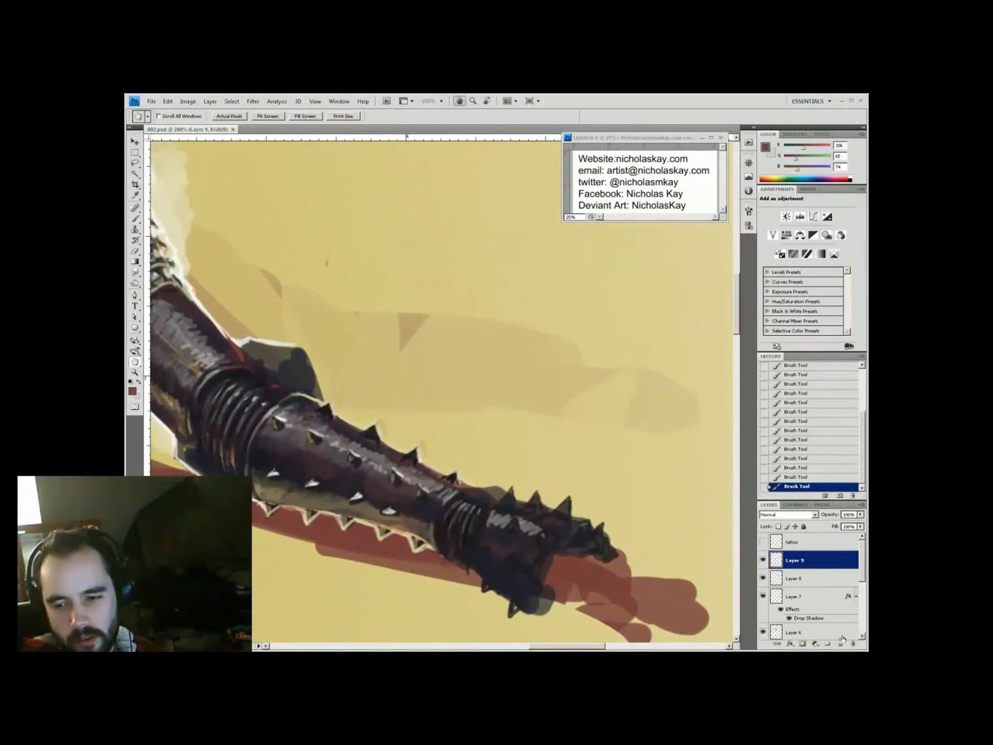
# Add a new layer above Layer 9 and brush near-black shading on the arm at 80% opacity
pyautogui.click(841, 639)
pyautogui.press('b')
pyautogui.press('x')
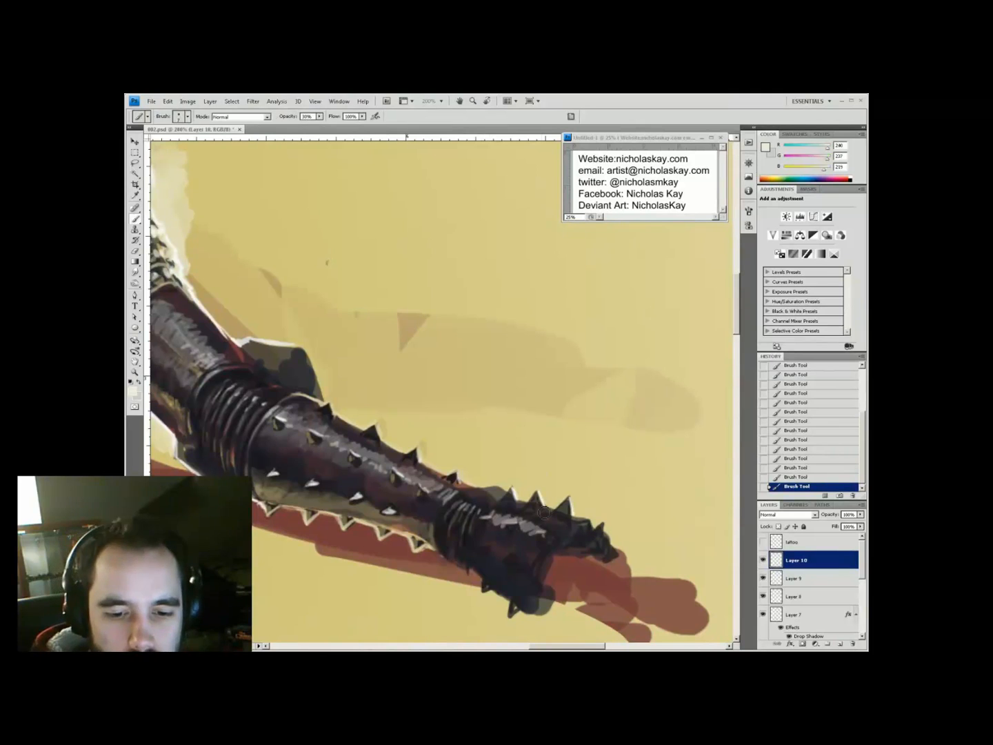
pyautogui.keyDown('alt'); pyautogui.click(481, 549); pyautogui.keyUp('alt')
pyautogui.keyDown('ctrl'); pyautogui.keyDown('alt'); pyautogui.click(497, 348); pyautogui.keyUp('alt'); pyautogui.keyUp('ctrl')
pyautogui.keyDown('ctrl'); pyautogui.click(497, 348); pyautogui.keyUp('ctrl')
pyautogui.press('8')
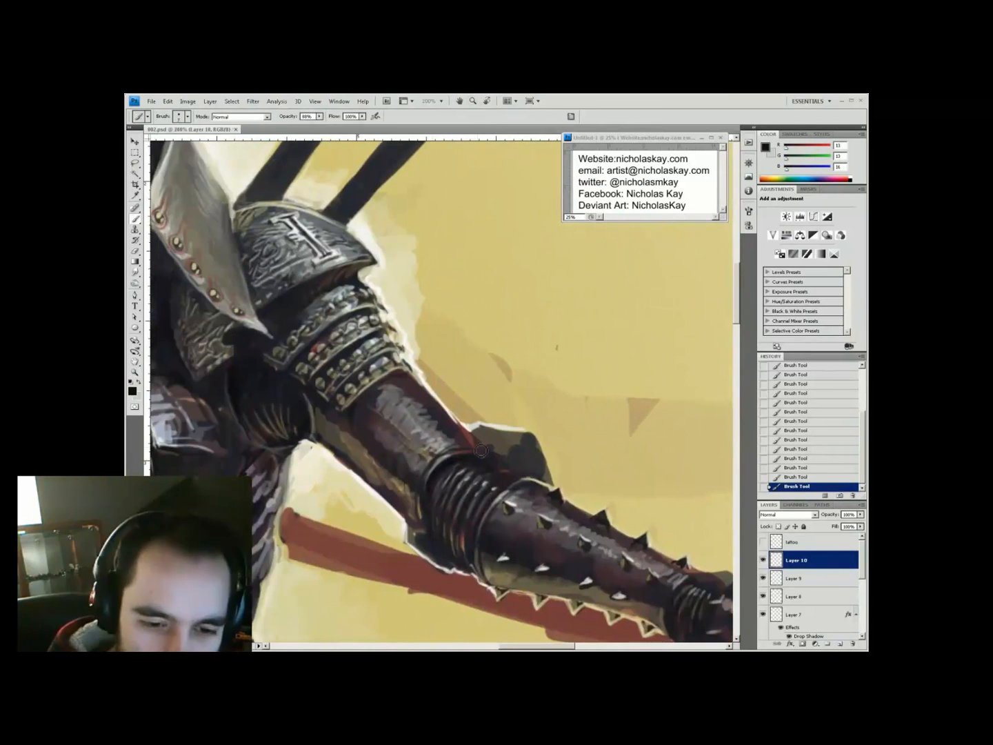
pyautogui.moveTo(574, 553); pyautogui.dragTo(484, 479)
pyautogui.keyDown('alt'); pyautogui.click(496, 468); pyautogui.keyUp('alt')
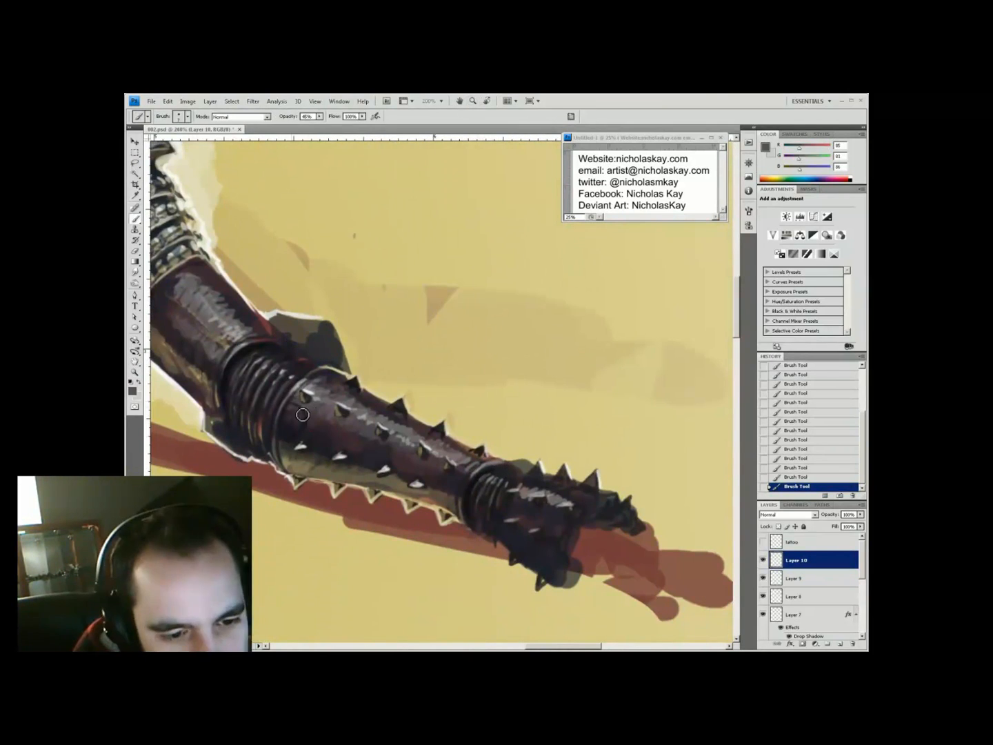
# Paint pale cream highlights on the gauntlet spikes at 40% opacity, alternating with near-black
pyautogui.hotkey('ctrl', '-')
pyautogui.hotkey('ctrl', '-')
pyautogui.hotkey('ctrl', '-')
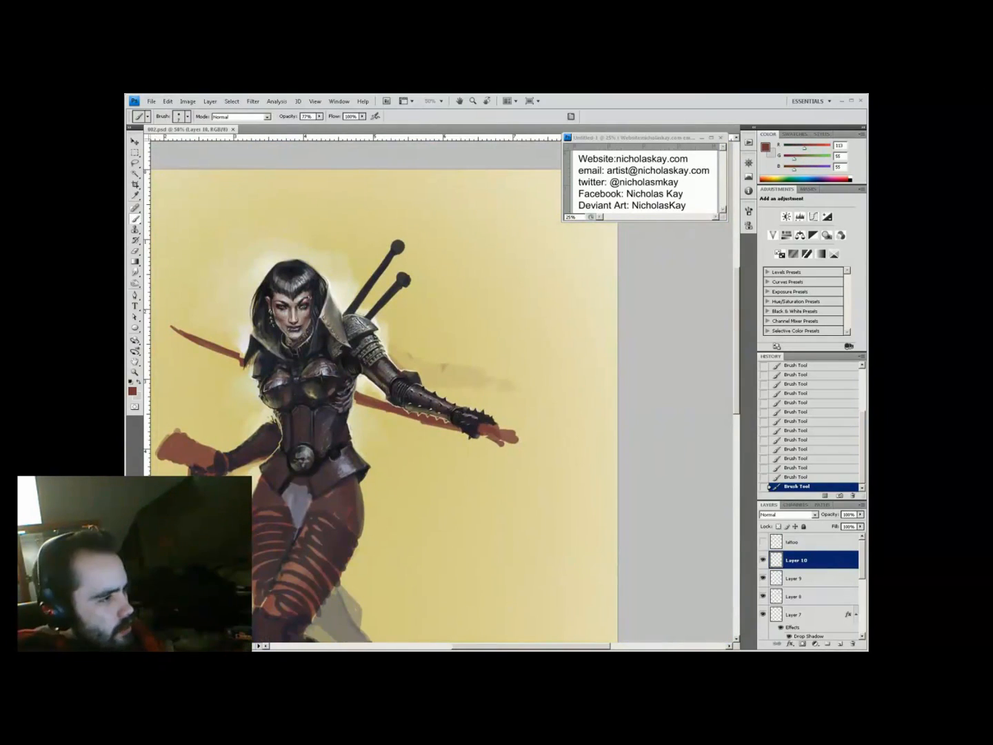
pyautogui.keyDown('ctrl'); pyautogui.click(451, 405); pyautogui.keyUp('ctrl')
pyautogui.keyDown('ctrl'); pyautogui.click(451, 406); pyautogui.keyUp('ctrl')
pyautogui.keyDown('alt'); pyautogui.click(495, 438); pyautogui.keyUp('alt')
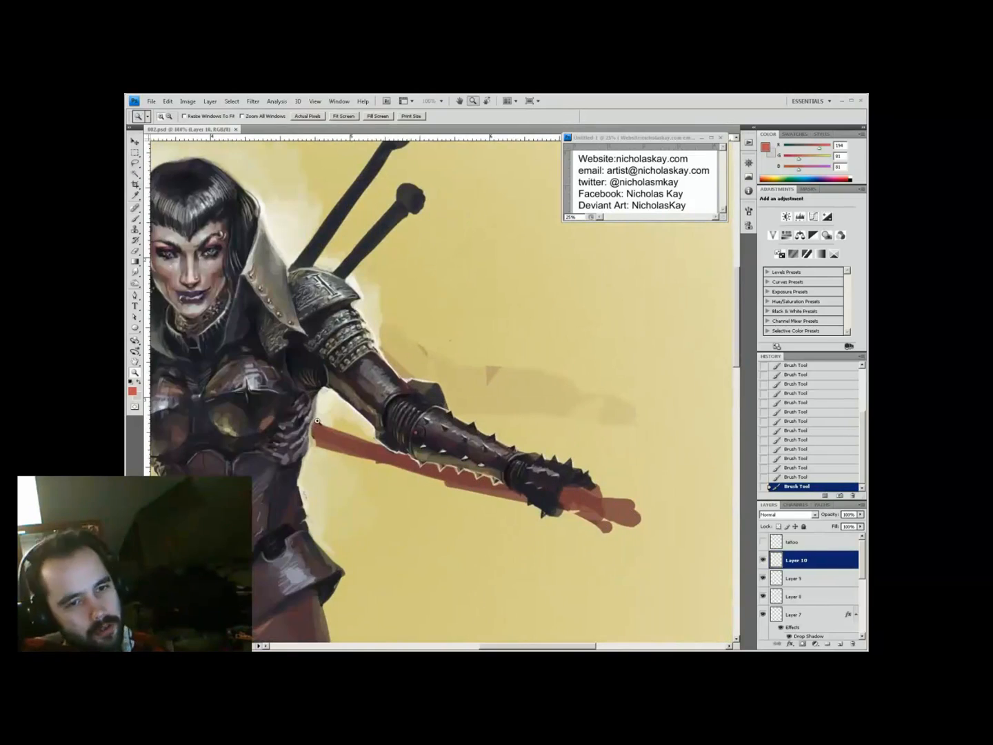
pyautogui.moveTo(662, 299); pyautogui.dragTo(602, 339)
pyautogui.keyDown('alt'); pyautogui.click(475, 546); pyautogui.keyUp('alt')
pyautogui.press('4')
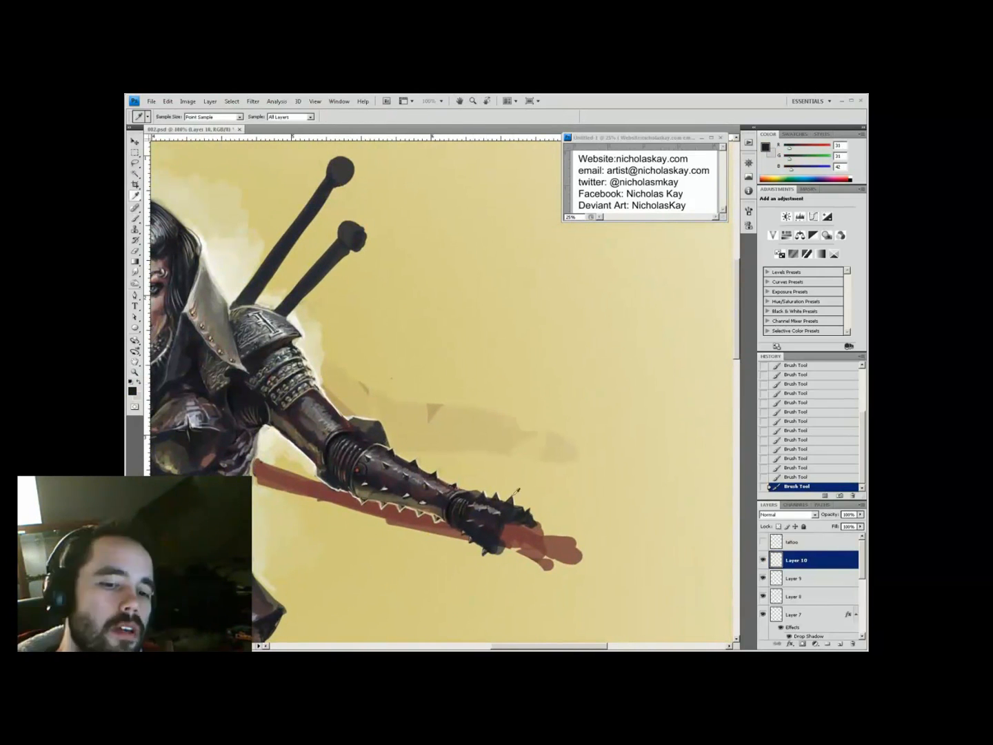
pyautogui.keyDown('alt'); pyautogui.click(475, 539); pyautogui.keyUp('alt')
# Open the gauntlet reference photo, then paint a near-black stroke on the gauntlet tip
pyautogui.hotkey('ctrl', 'o')
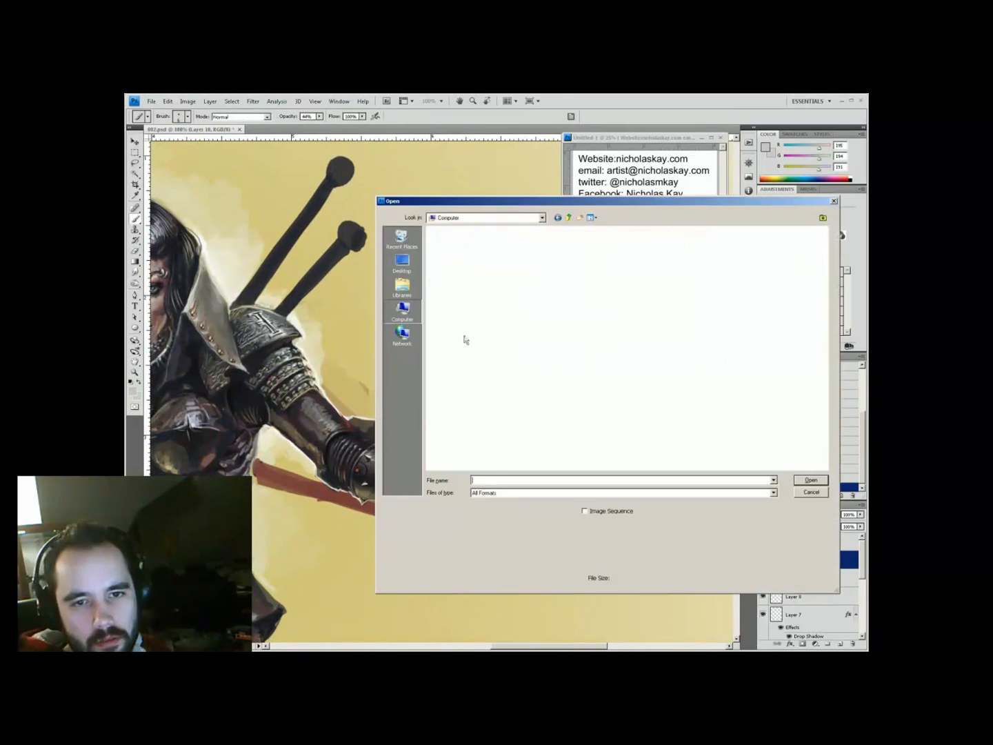
pyautogui.doubleClick(463, 245)
pyautogui.keyDown('alt'); pyautogui.click(476, 537); pyautogui.keyUp('alt')
pyautogui.press('9')
pyautogui.press('9')
pyautogui.keyDown('alt'); pyautogui.click(514, 512); pyautogui.keyUp('alt')
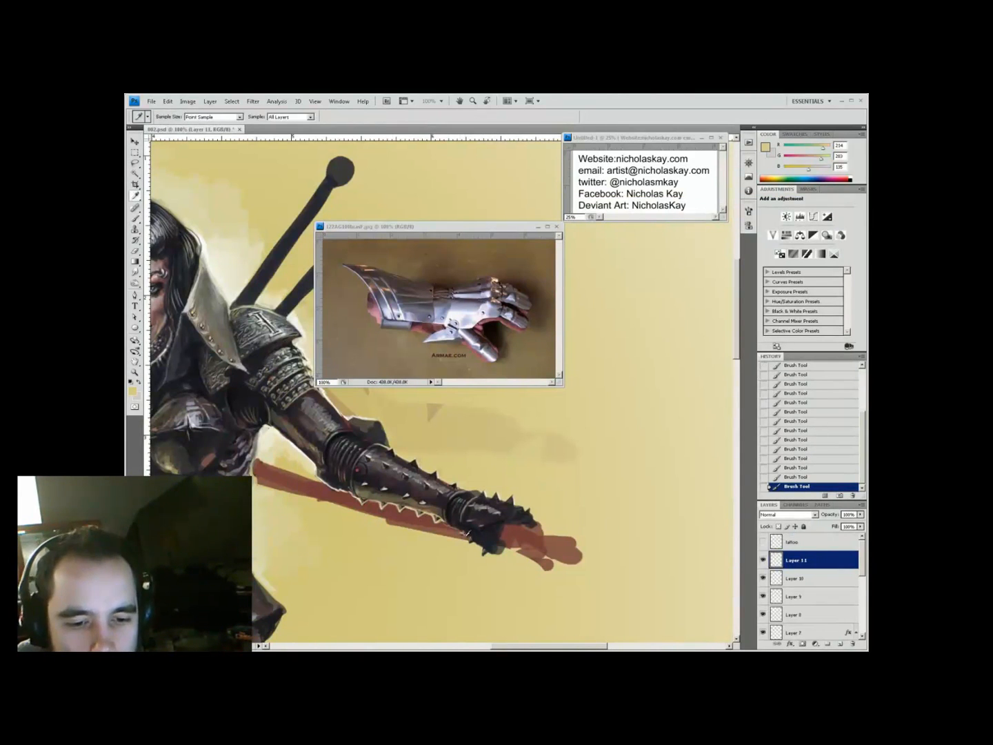
pyautogui.moveTo(506, 514); pyautogui.dragTo(548, 524)
# Brush dark strokes along the gauntlet, switching between cream and near-black at 22–80% opacity
pyautogui.keyDown('alt'); pyautogui.click(475, 562); pyautogui.keyUp('alt')
pyautogui.press('2')
pyautogui.press('2')
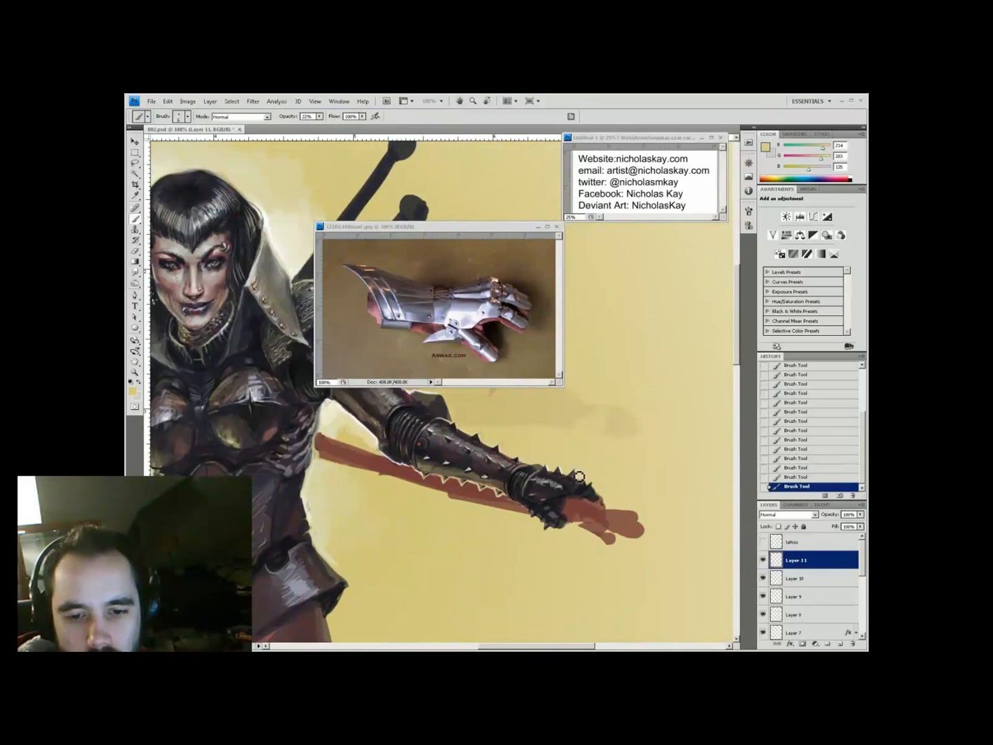
pyautogui.keyDown('alt'); pyautogui.click(558, 491); pyautogui.keyUp('alt')
pyautogui.press('8')
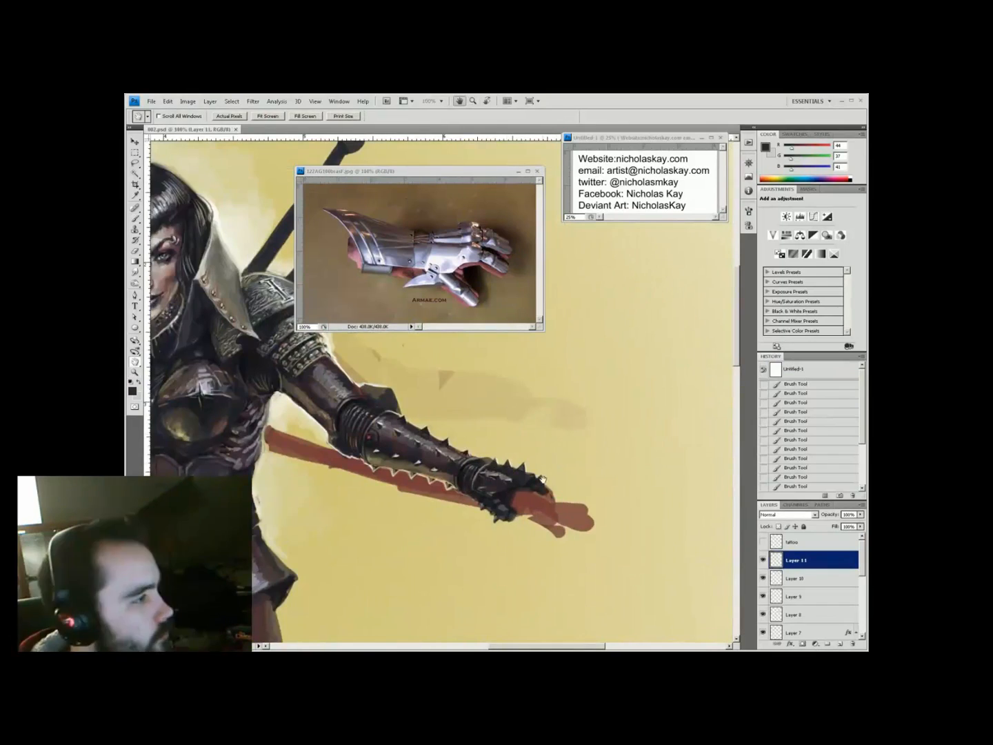
pyautogui.moveTo(542, 479)
pyautogui.mouseDown()
pyautogui.moveTo(487, 511)
pyautogui.moveTo(466, 500)
pyautogui.mouseUp()
pyautogui.press('x')
pyautogui.press('x')
pyautogui.press('3')
pyautogui.press('3')
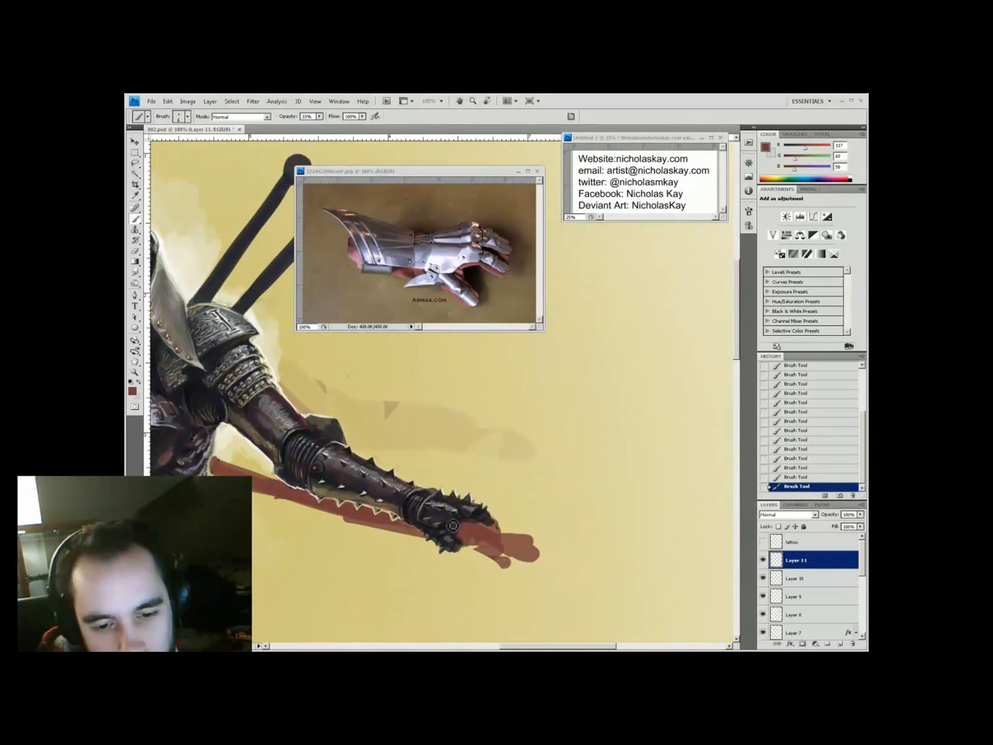
pyautogui.press('x')
pyautogui.press('3')
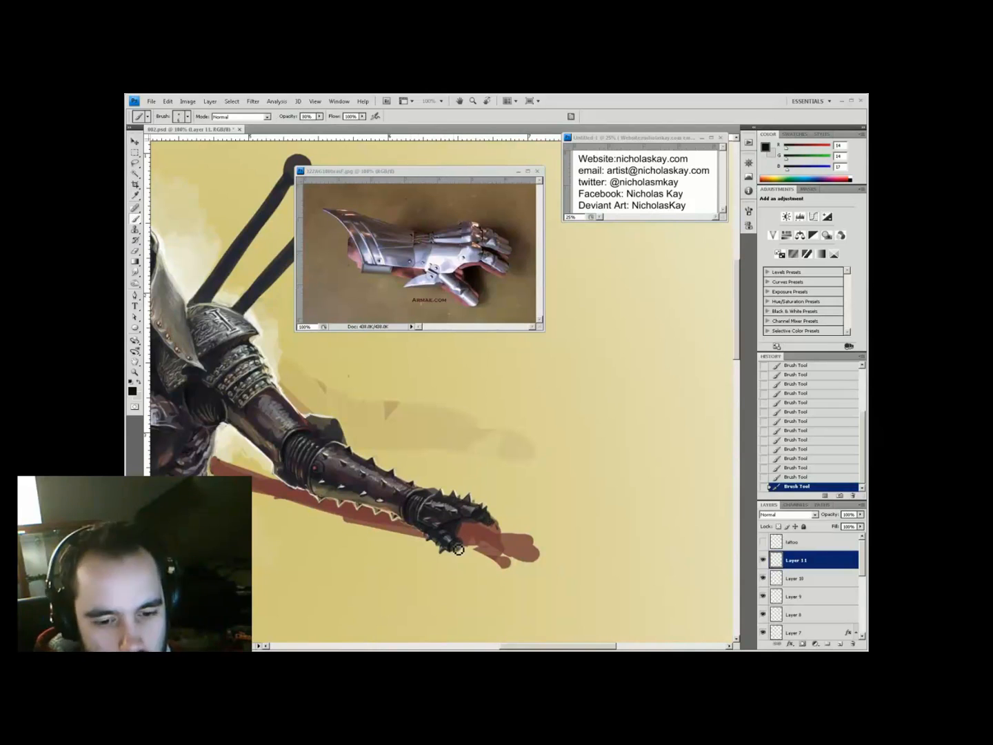
pyautogui.press('5')
pyautogui.press('x')
pyautogui.keyDown('alt'); pyautogui.click(482, 506); pyautogui.keyUp('alt')
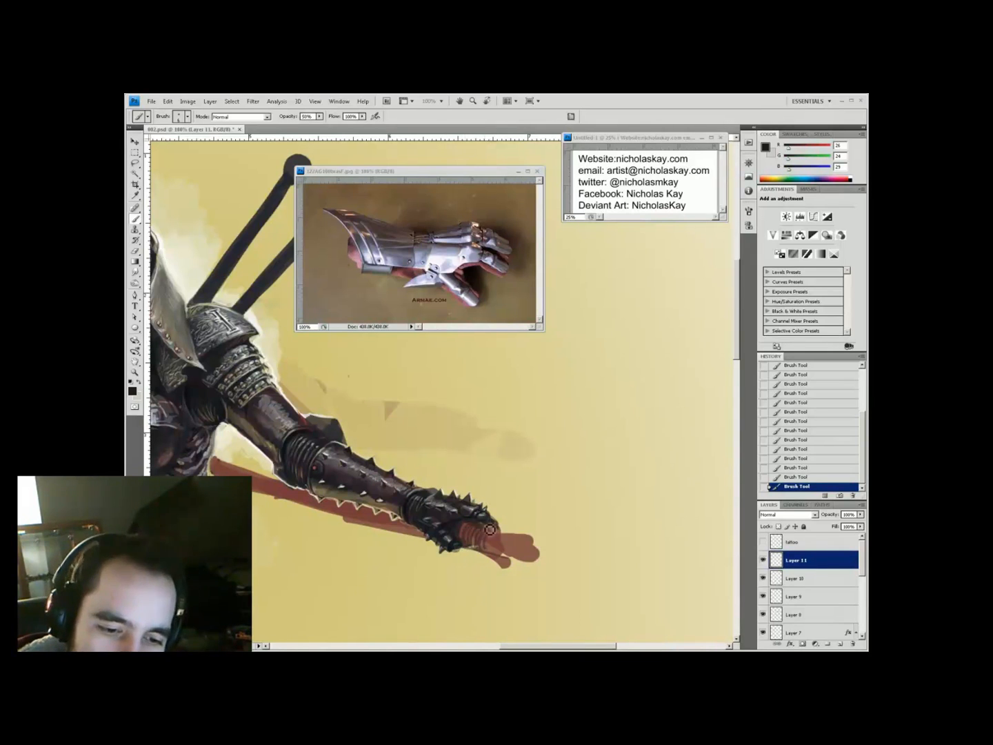
pyautogui.keyDown('alt'); pyautogui.click(456, 526); pyautogui.keyUp('alt')
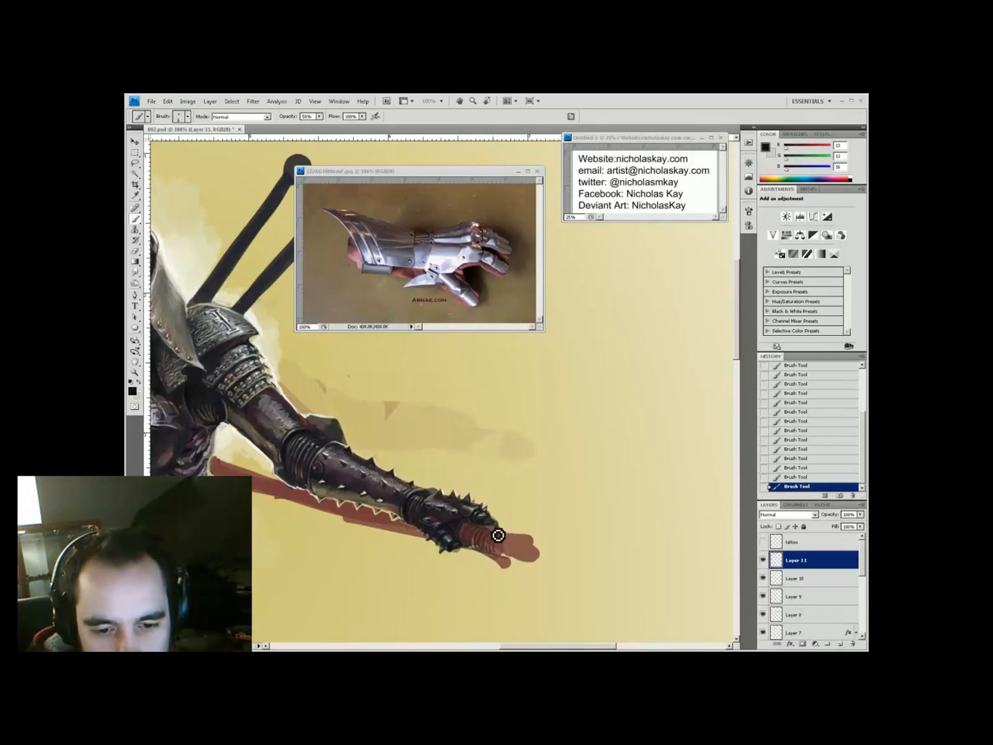
# Zoom back onto the gauntlet and resample dark spike tones and light yellow for refinement
pyautogui.hotkey('ctrl', '-')
pyautogui.press('z')
pyautogui.click(531, 421)
pyautogui.keyDown('alt'); pyautogui.click(469, 399); pyautogui.keyUp('alt')
pyautogui.click(455, 412)
pyautogui.press('b')
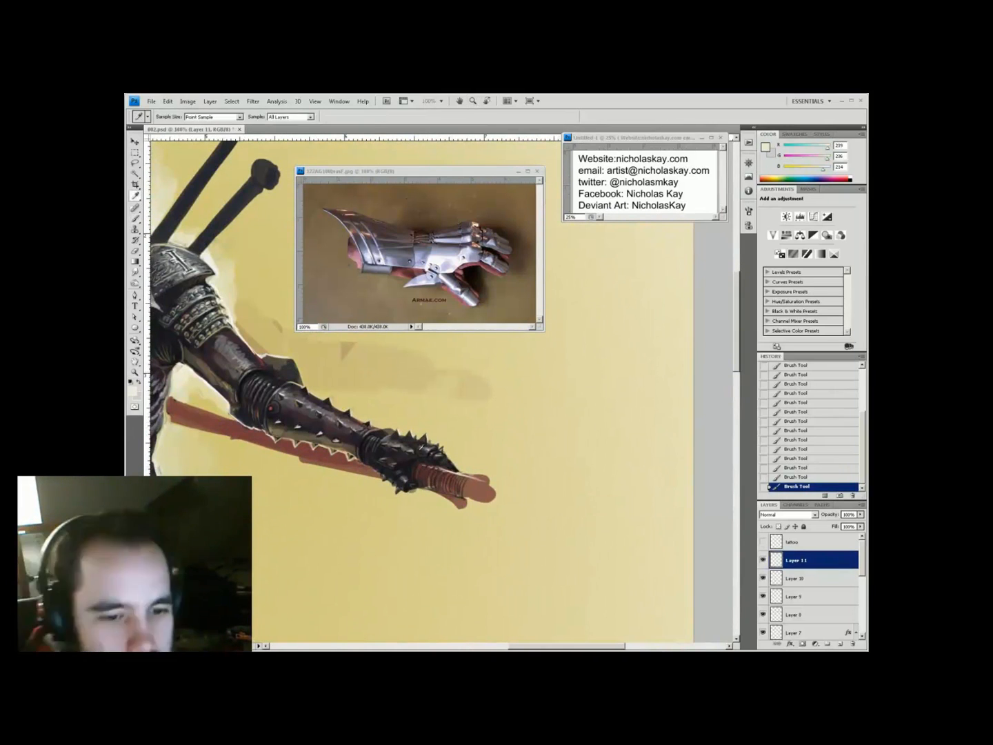
pyautogui.keyDown('alt'); pyautogui.click(427, 472); pyautogui.keyUp('alt')
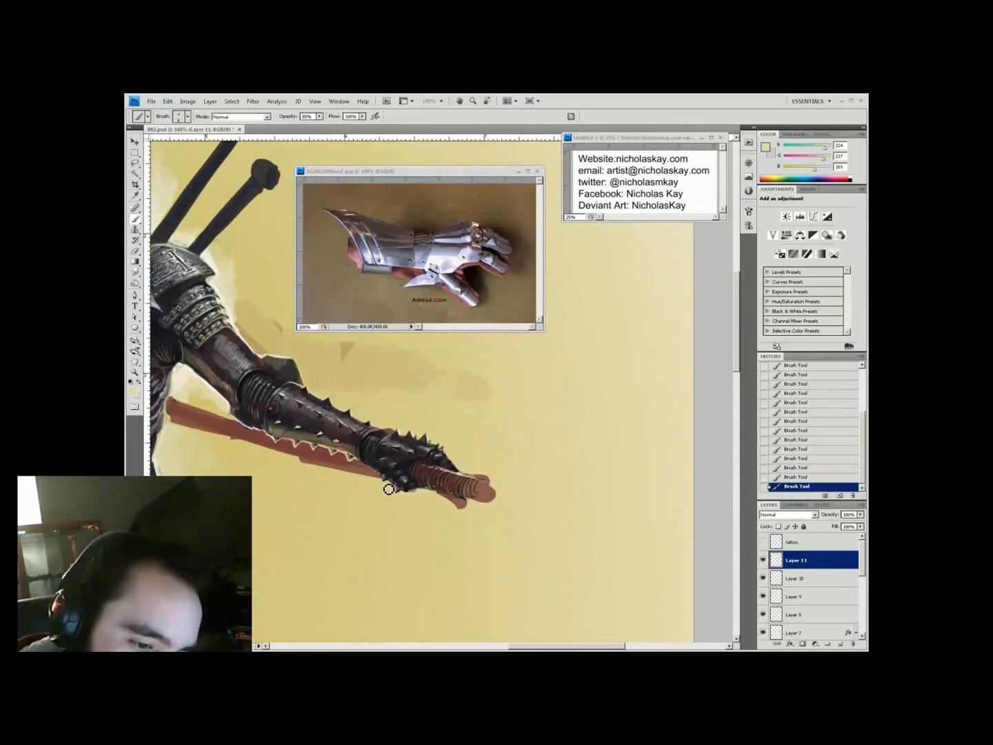
pyautogui.moveTo(457, 453); pyautogui.dragTo(439, 455)
pyautogui.keyDown('alt'); pyautogui.click(423, 503); pyautogui.keyUp('alt')
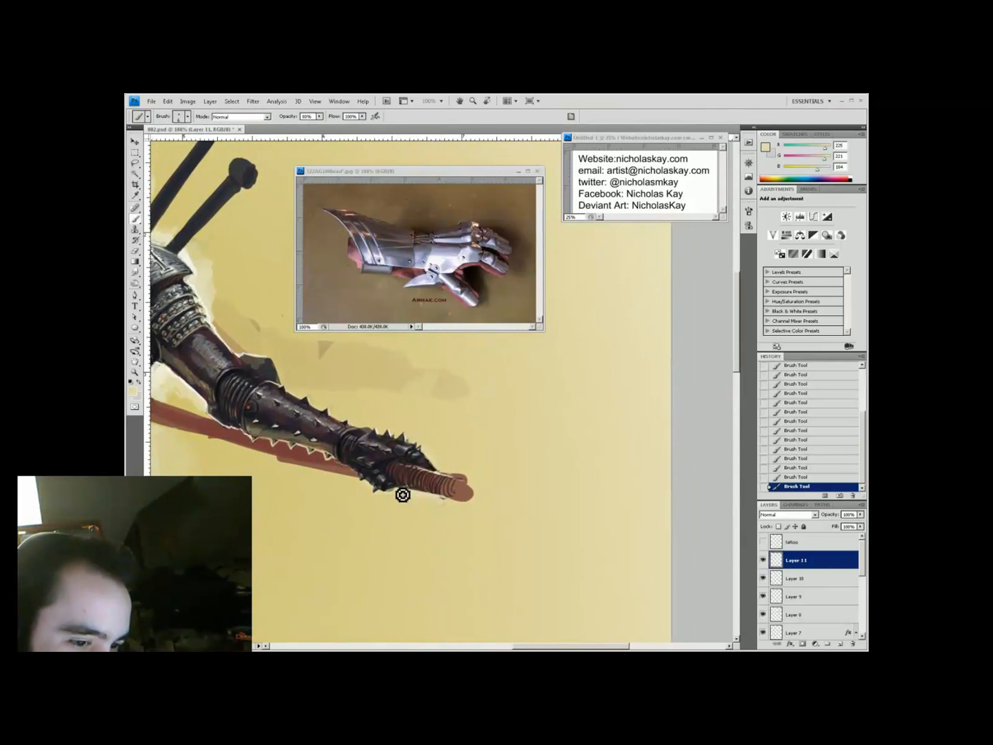
pyautogui.keyDown('alt'); pyautogui.click(419, 457); pyautogui.keyUp('alt')
pyautogui.keyDown('alt'); pyautogui.click(455, 470); pyautogui.keyUp('alt')
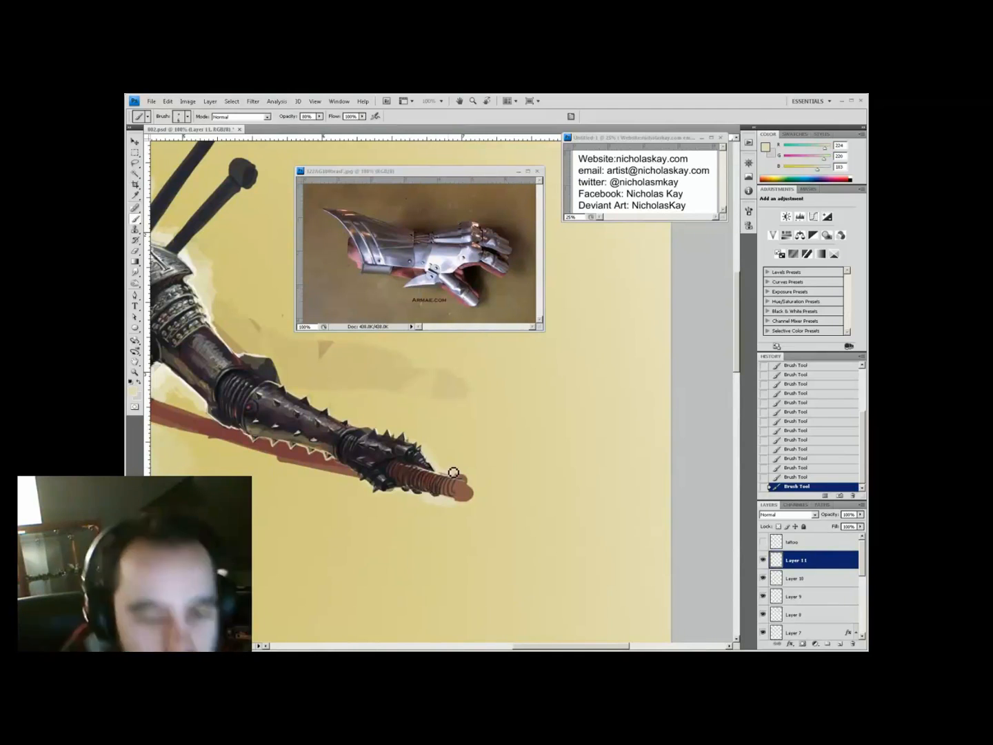
# Touch up the gauntlet at 55% opacity with light grey and near-black
pyautogui.hotkey('ctrl', '-')
pyautogui.hotkey('ctrl', '+')
pyautogui.press('5')
pyautogui.press('5')
pyautogui.keyDown('alt'); pyautogui.click(388, 472); pyautogui.keyUp('alt')
pyautogui.keyDown('alt'); pyautogui.click(387, 472); pyautogui.keyUp('alt')
pyautogui.hotkey('ctrl', '-')
pyautogui.hotkey('ctrl', '+')
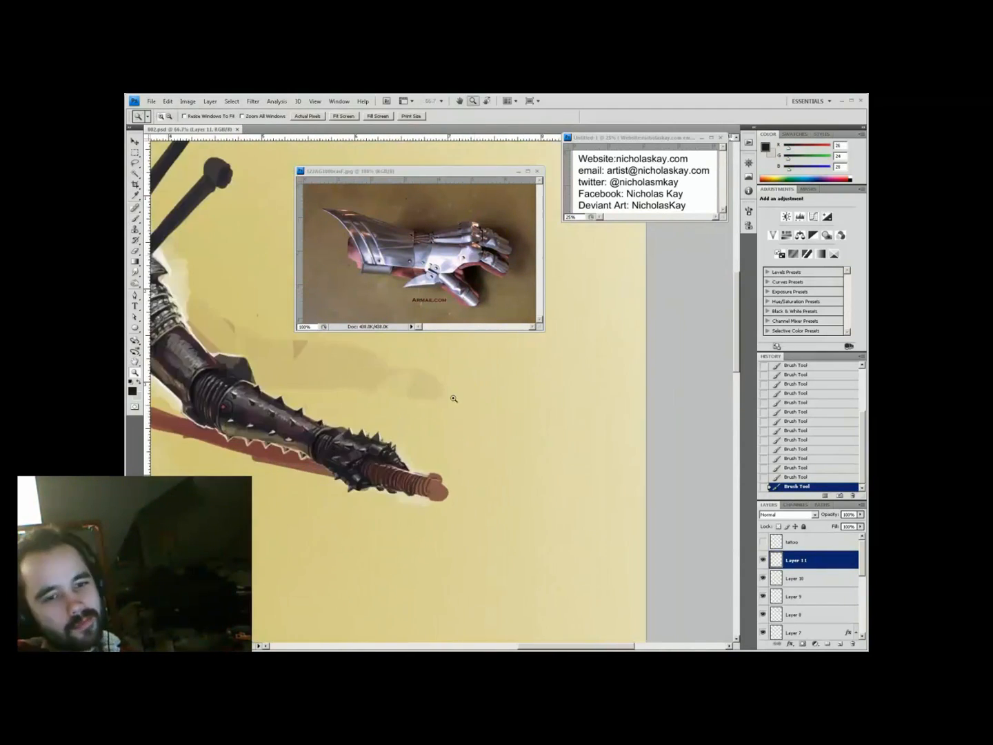
pyautogui.keyDown('alt'); pyautogui.click(556, 522); pyautogui.keyUp('alt')
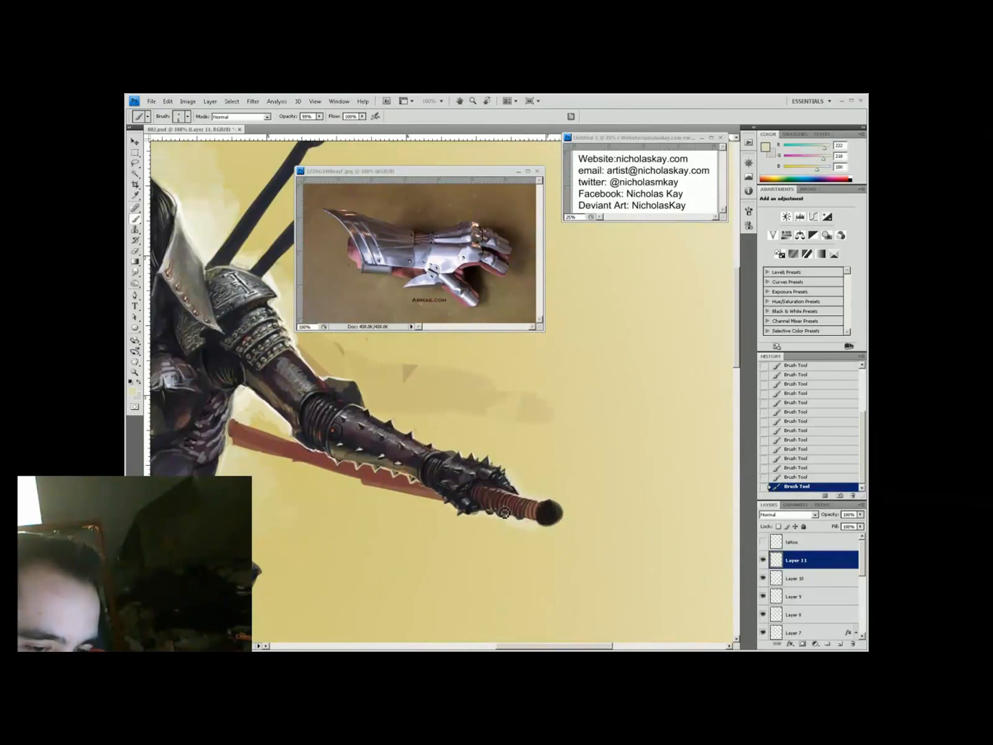
# Blend light and darker background yellows at 40% opacity, adjusting brush tip and view
pyautogui.hotkey('ctrl', '-')
pyautogui.hotkey('ctrl', '-')
pyautogui.hotkey('ctrl', '-')
pyautogui.hotkey('ctrl', '-')
pyautogui.hotkey('ctrl', '+')
pyautogui.hotkey('ctrl', '+')
pyautogui.hotkey('ctrl', '+')
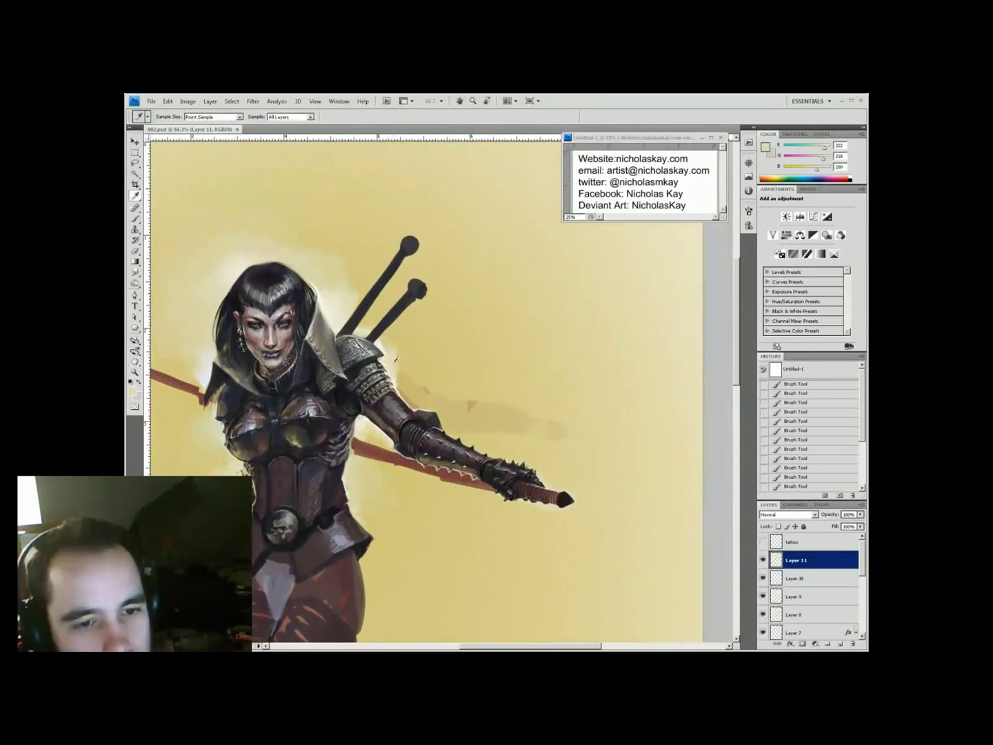
pyautogui.press('4')
pyautogui.keyDown('alt'); pyautogui.click(401, 385); pyautogui.keyUp('alt')
pyautogui.keyDown('alt'); pyautogui.click(521, 587); pyautogui.keyUp('alt')
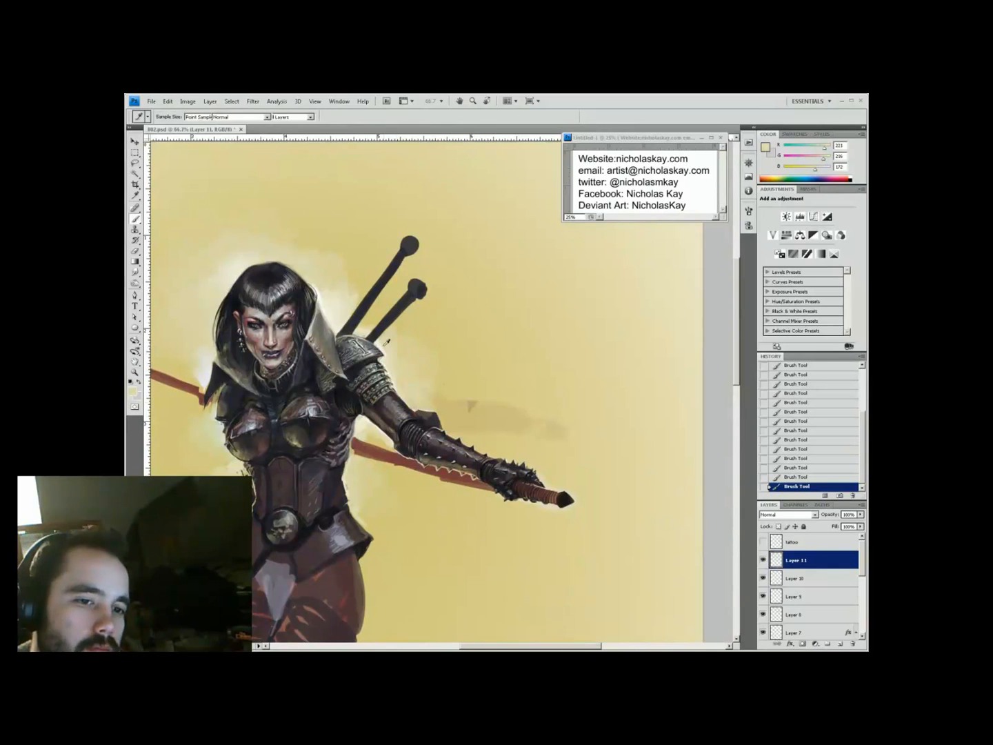
pyautogui.keyDown('ctrl'); pyautogui.keyDown('alt'); pyautogui.click(576, 288); pyautogui.keyUp('alt'); pyautogui.keyUp('ctrl')
pyautogui.keyDown('ctrl'); pyautogui.click(576, 288); pyautogui.keyUp('ctrl')
pyautogui.rightClick(388, 378)
pyautogui.rightClick(492, 422)
pyautogui.press('Return')
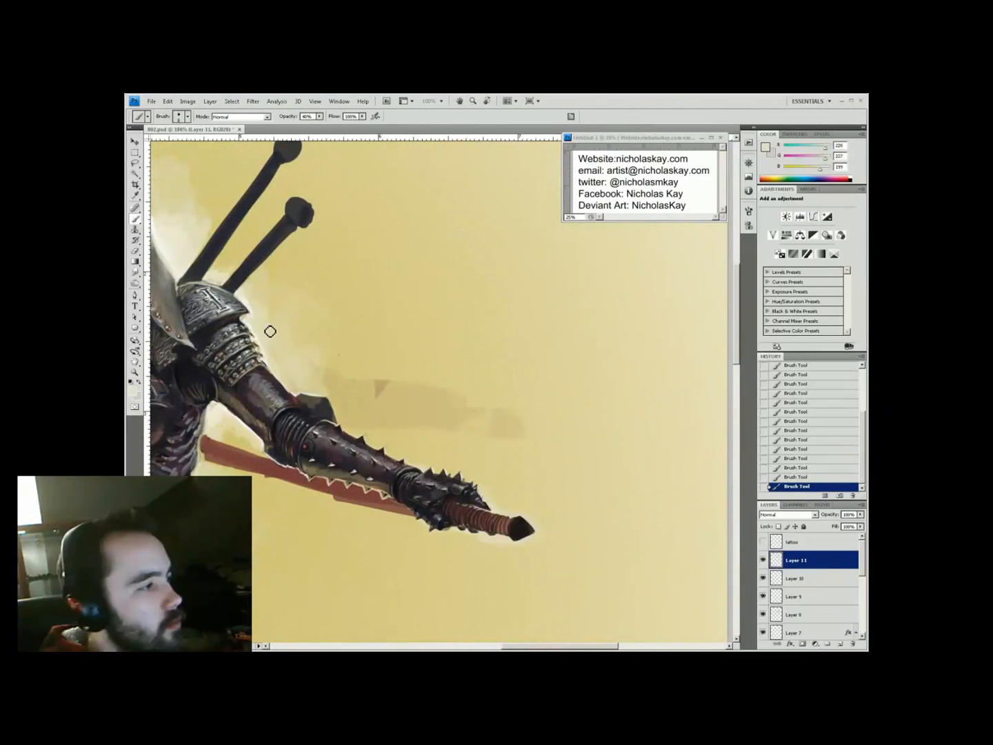
pyautogui.moveTo(489, 518); pyautogui.dragTo(539, 530)
pyautogui.hotkey('ctrl', '0')
pyautogui.hotkey('ctrl', '+')
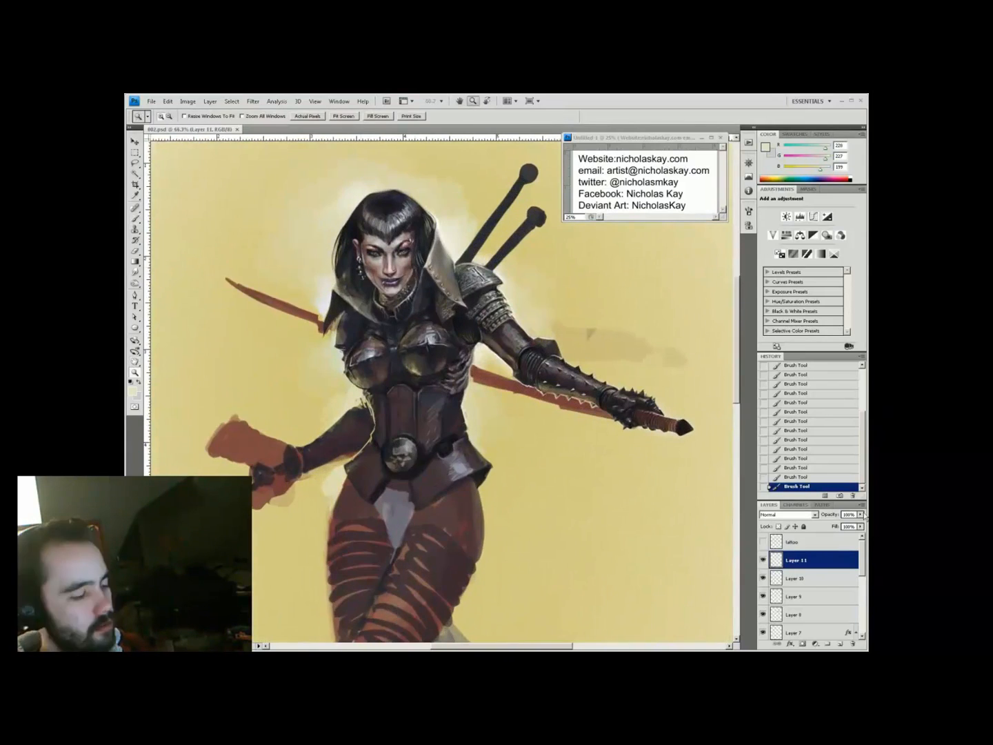
# Merge visible layers with Ctrl+Alt+Shift+E and open Liquify zoomed on the head
pyautogui.hotkey('ctrl', 'alt', 'shift', 'e')
pyautogui.hotkey('ctrl', 'shift', 'x')
pyautogui.click(450, 218)
# Apply the Liquify warp, then brush a few touch-up strokes on the figure
pyautogui.press('w')
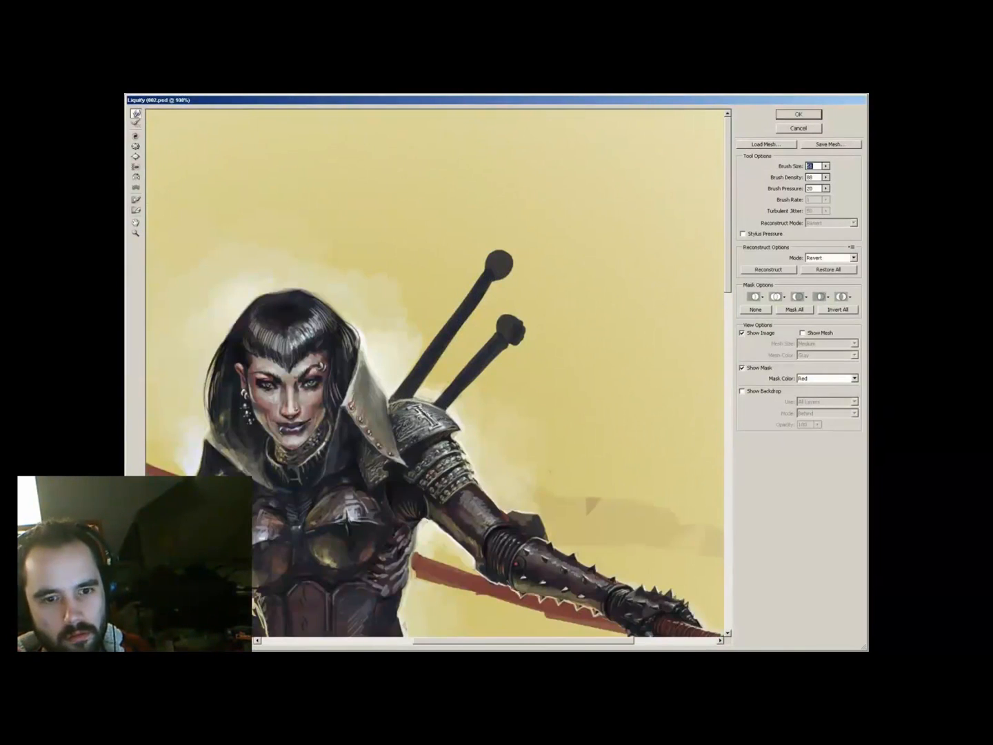
pyautogui.press('Return')
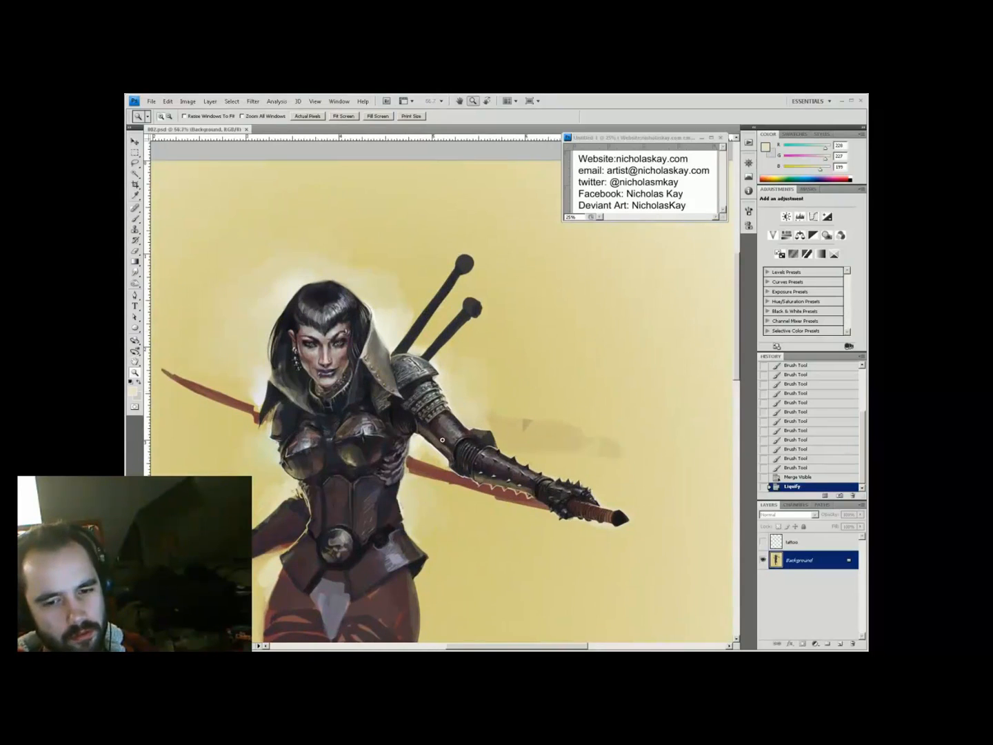
pyautogui.hotkey('ctrl', '-')
pyautogui.press('b')
pyautogui.rightClick(510, 413)
pyautogui.moveTo(489, 417); pyautogui.dragTo(542, 438)
pyautogui.press('h')
pyautogui.moveTo(680, 425); pyautogui.dragTo(623, 261)
# Add a new layer and draw a curved blade path with the Pen tool
pyautogui.hotkey('ctrl', '+')
pyautogui.hotkey('ctrl', 'shift', 'alt', 'n')
pyautogui.press('p')
pyautogui.click(624, 493)
pyautogui.moveTo(213, 343); pyautogui.dragTo(195, 298)
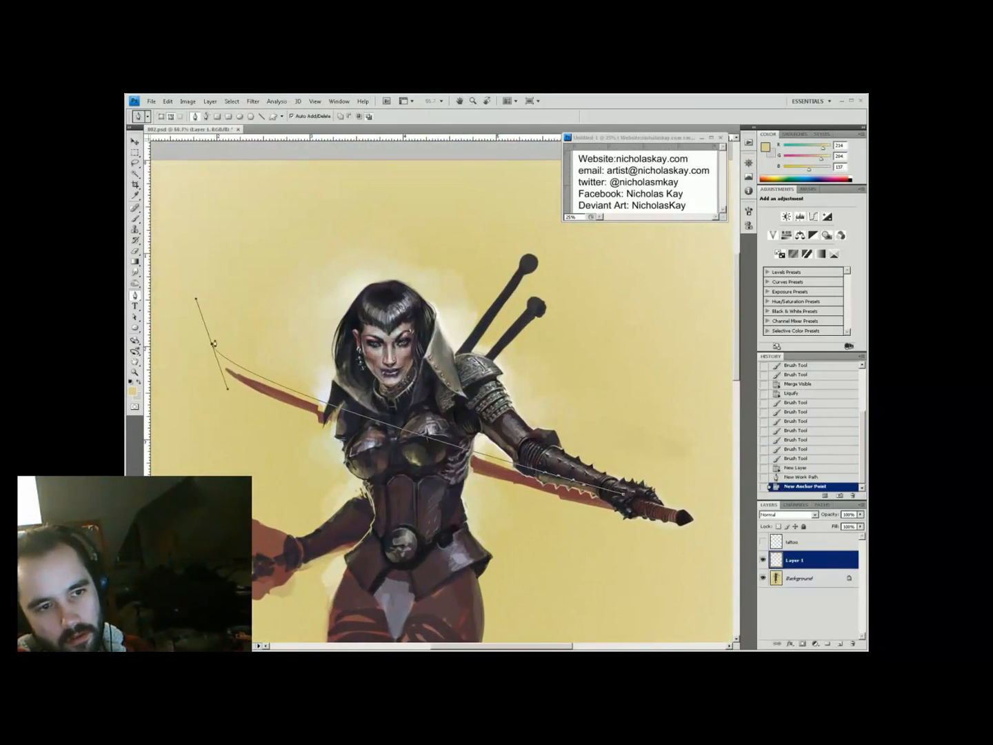
pyautogui.keyDown('alt'); pyautogui.click(214, 343); pyautogui.keyUp('alt')
pyautogui.moveTo(619, 509); pyautogui.dragTo(772, 533)
pyautogui.moveTo(366, 492); pyautogui.dragTo(477, 496)
# Adjust the blade path's curve handles and reshape its upper-left end
pyautogui.press('a')
pyautogui.moveTo(431, 491); pyautogui.dragTo(162, 407)
pyautogui.hotkey('ctrl', '-')
pyautogui.moveTo(666, 509); pyautogui.dragTo(591, 491)
pyautogui.moveTo(248, 356); pyautogui.dragTo(249, 366)
# Close the blade path, fill it with the dark colour and delete the path
pyautogui.press('p')
pyautogui.click(556, 469)
pyautogui.click(561, 481)
pyautogui.click(821, 506)
pyautogui.click(789, 643)
# Add a layer mask and brush out the blade where it crosses the torso and gauntlet arm
pyautogui.click(769, 505)
pyautogui.click(803, 643)
pyautogui.click(428, 400)
pyautogui.moveTo(370, 235); pyautogui.dragTo(425, 264)
pyautogui.press('b')
pyautogui.moveTo(366, 439); pyautogui.dragTo(655, 530)
pyautogui.rightClick(627, 456)
pyautogui.click(590, 511)
pyautogui.hotkey('ctrl', '-')
# On a new layer, paint sampled background yellow along the figure's edge
pyautogui.hotkey('ctrl', '+')
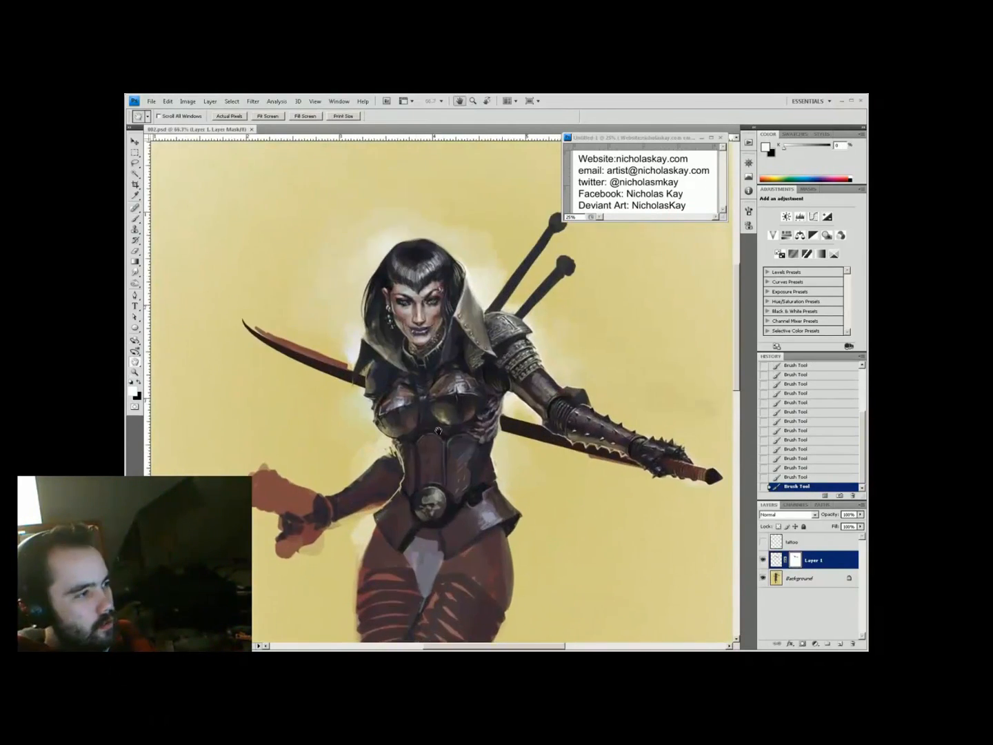
pyautogui.hotkey('ctrl', 'shift', 'alt', 'n')
pyautogui.keyDown('alt'); pyautogui.click(200, 433); pyautogui.keyUp('alt')
pyautogui.moveTo(239, 453); pyautogui.dragTo(296, 475)
pyautogui.hotkey('ctrl', '+')
pyautogui.rightClick(444, 469)
pyautogui.click(456, 511)
pyautogui.moveTo(403, 517); pyautogui.dragTo(350, 505)
# Sample the pale glow colour and paint at reduced opacity around the arm
pyautogui.press('3')
pyautogui.press('i')
pyautogui.click(368, 455)
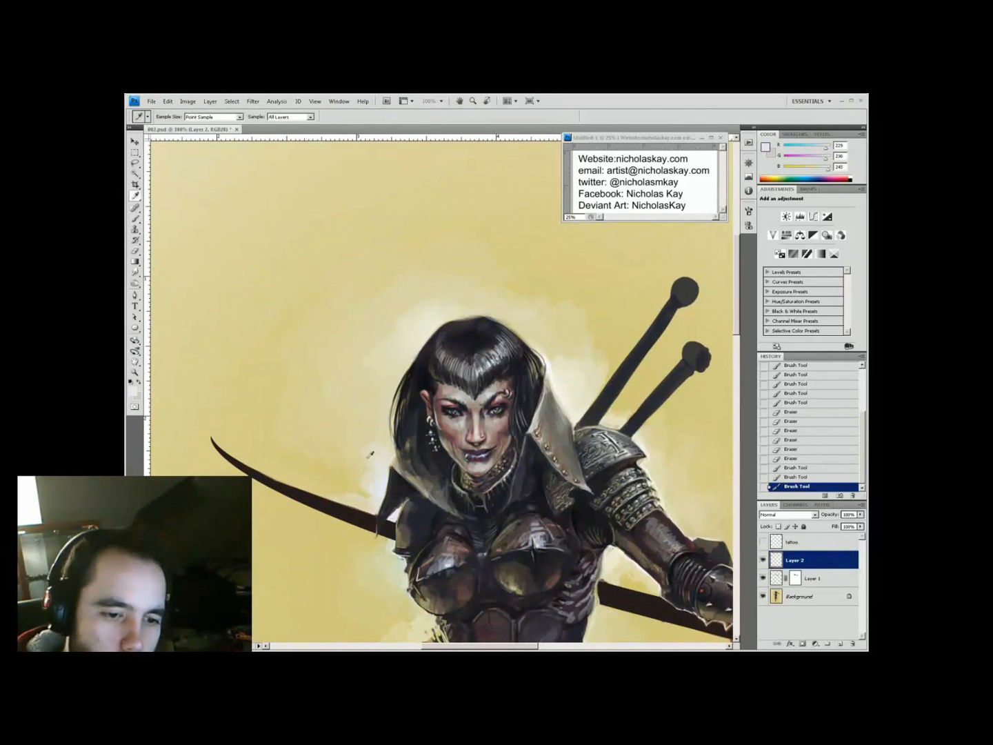
pyautogui.press('b')
pyautogui.moveTo(611, 615)
pyautogui.mouseDown()
pyautogui.moveTo(575, 624)
pyautogui.moveTo(392, 476)
pyautogui.moveTo(299, 510)
pyautogui.mouseUp()
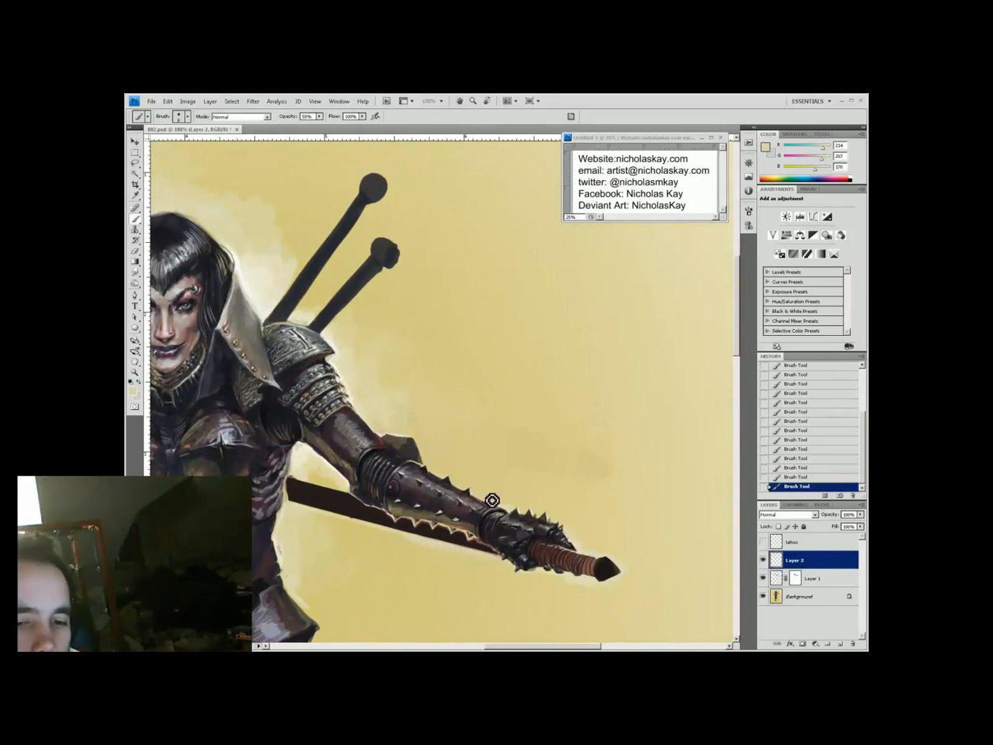
pyautogui.hotkey('ctrl', '-')
pyautogui.hotkey('ctrl', '-')
pyautogui.press('h')
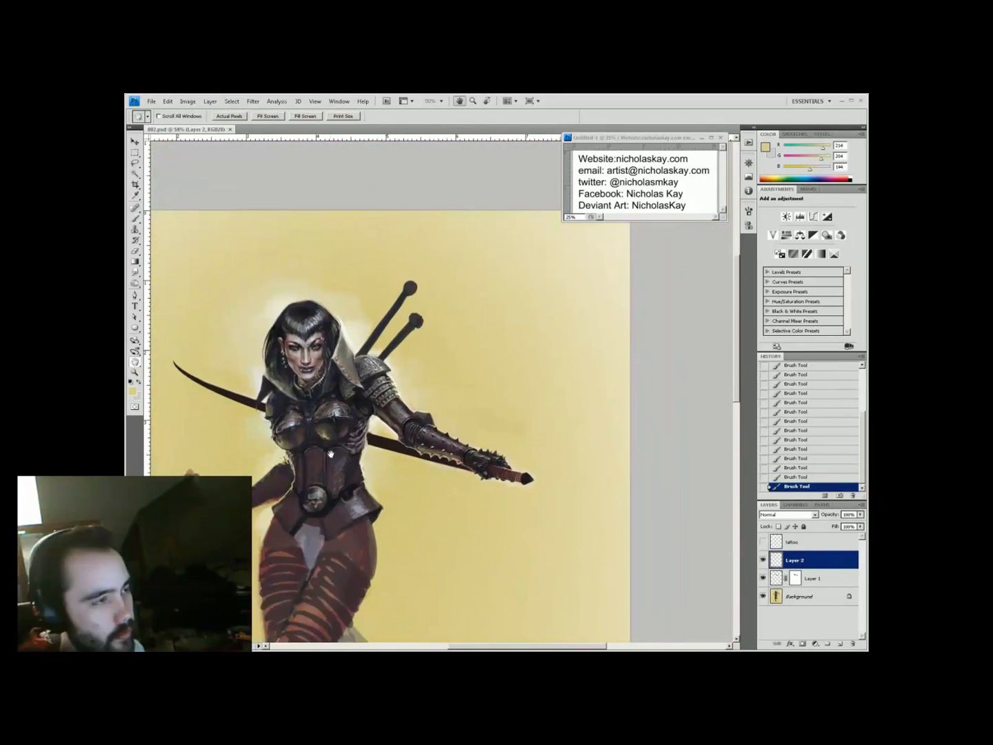
pyautogui.moveTo(376, 517); pyautogui.dragTo(441, 527)
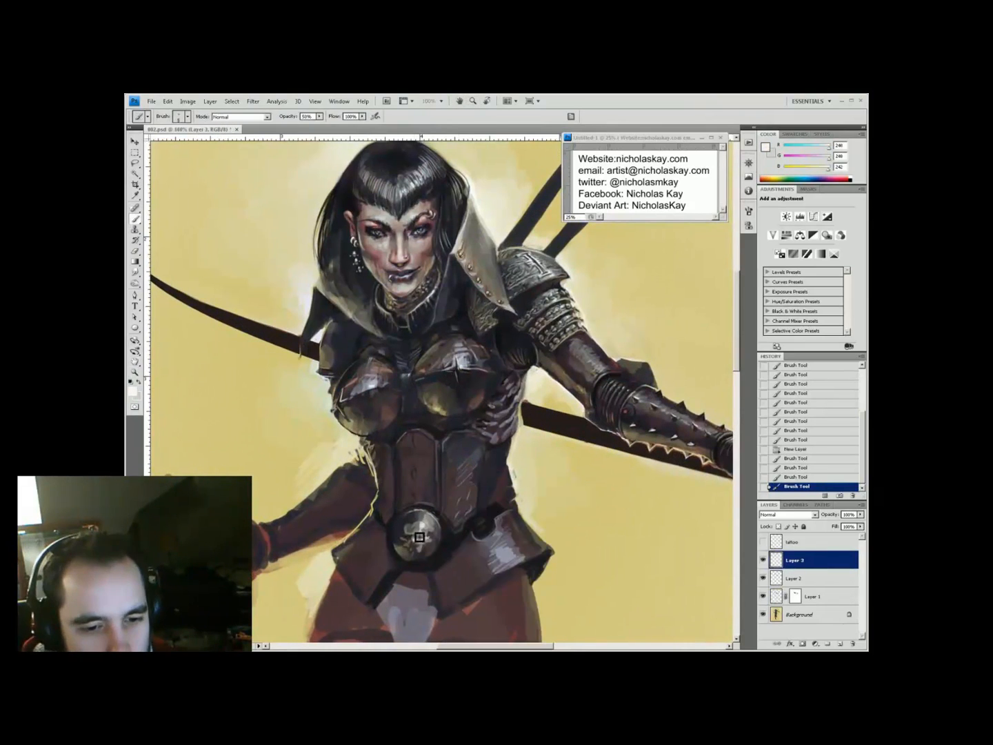
# Shade the belt and corset with sampled near-black, browns and grey-brown
pyautogui.keyDown('alt'); pyautogui.click(427, 548); pyautogui.keyUp('alt')
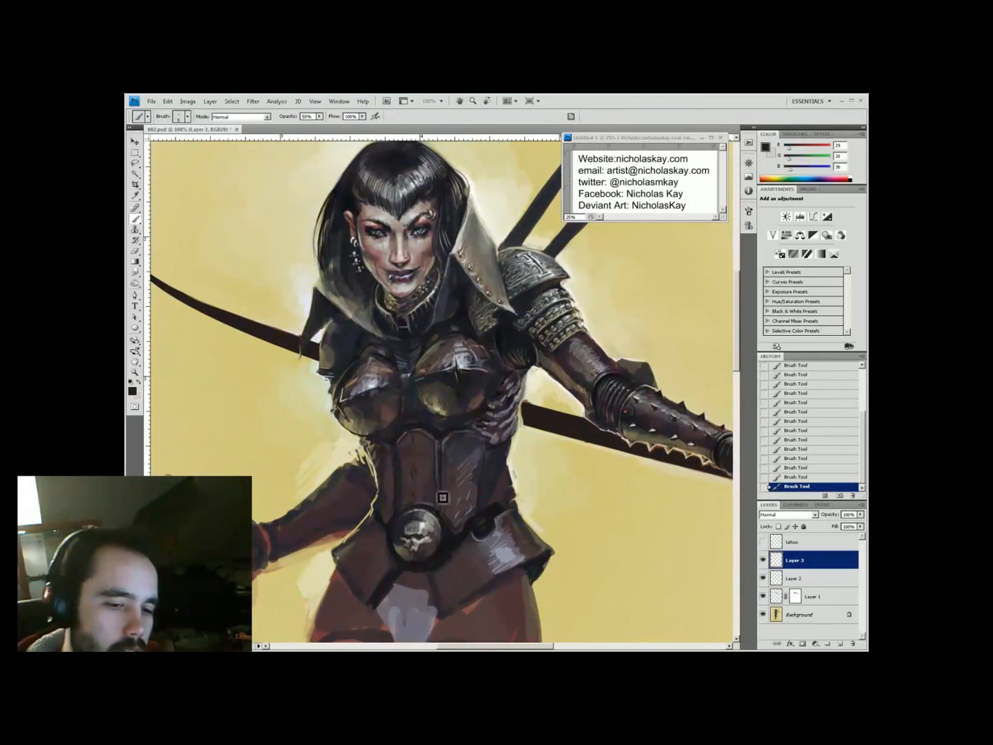
pyautogui.keyDown('alt'); pyautogui.click(416, 475); pyautogui.keyUp('alt')
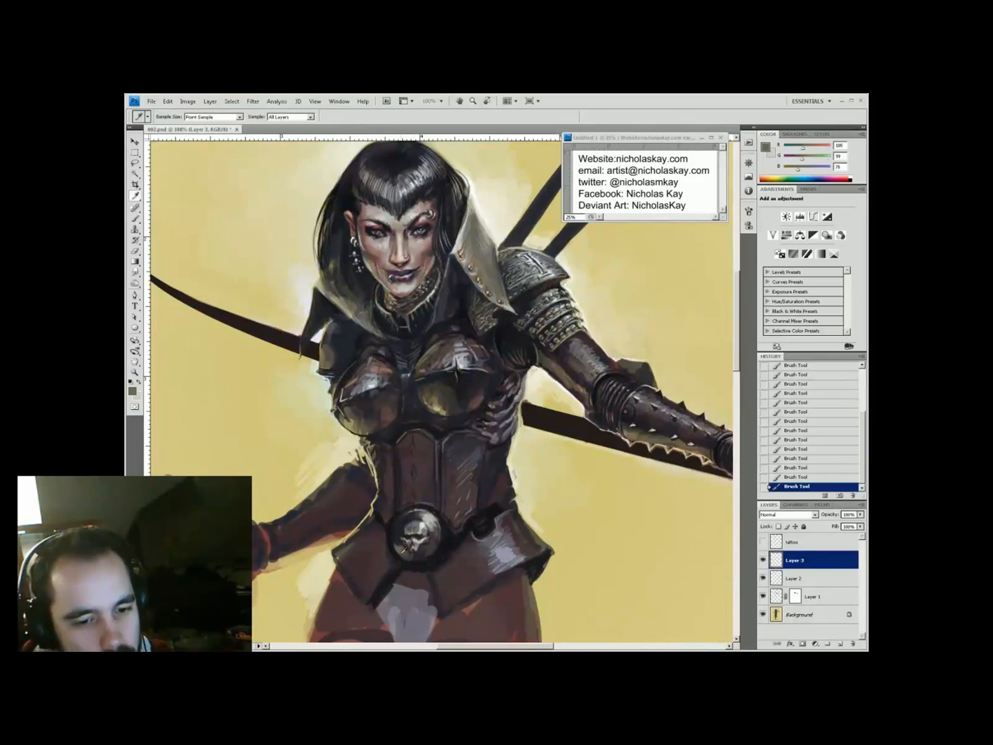
pyautogui.moveTo(431, 394); pyautogui.dragTo(458, 447)
pyautogui.keyDown('alt'); pyautogui.click(458, 447); pyautogui.keyUp('alt')
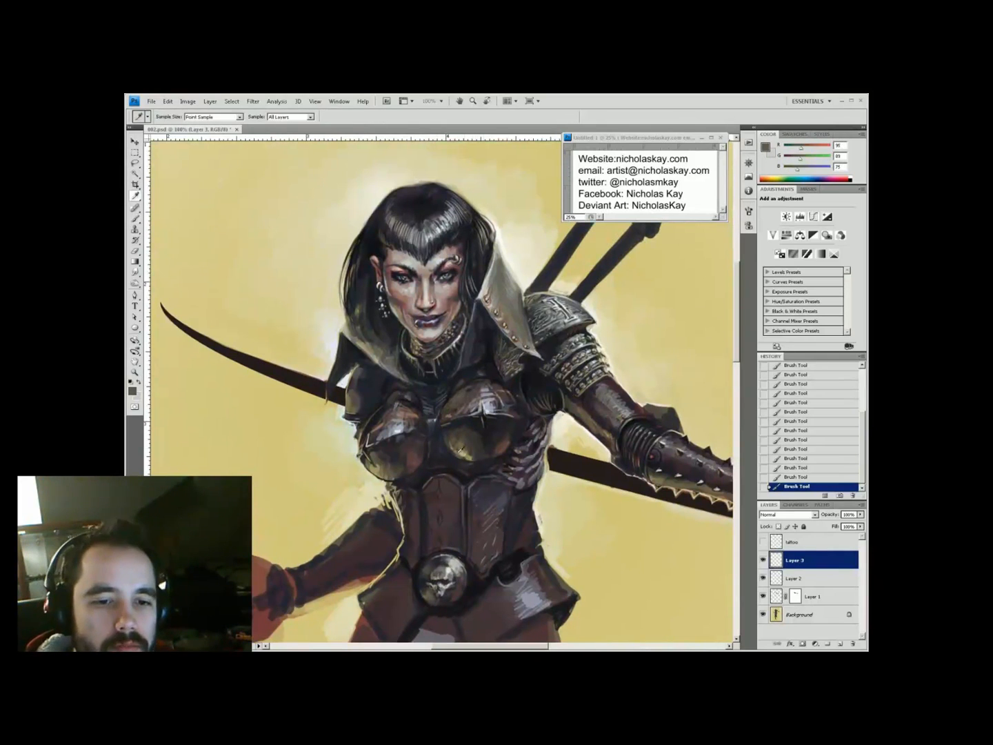
pyautogui.keyDown('alt'); pyautogui.click(465, 405); pyautogui.keyUp('alt')
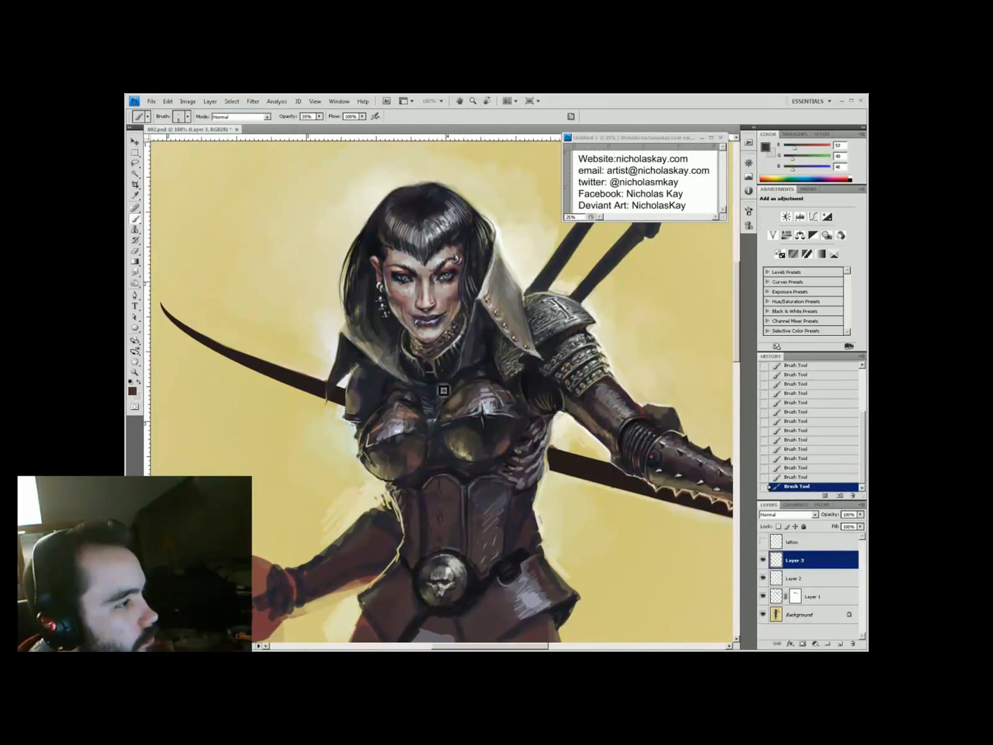
pyautogui.moveTo(485, 372)
pyautogui.mouseDown()
pyautogui.moveTo(480, 358)
pyautogui.moveTo(476, 444)
pyautogui.moveTo(471, 379)
pyautogui.mouseUp()
pyautogui.keyDown('alt'); pyautogui.click(476, 508); pyautogui.keyUp('alt')
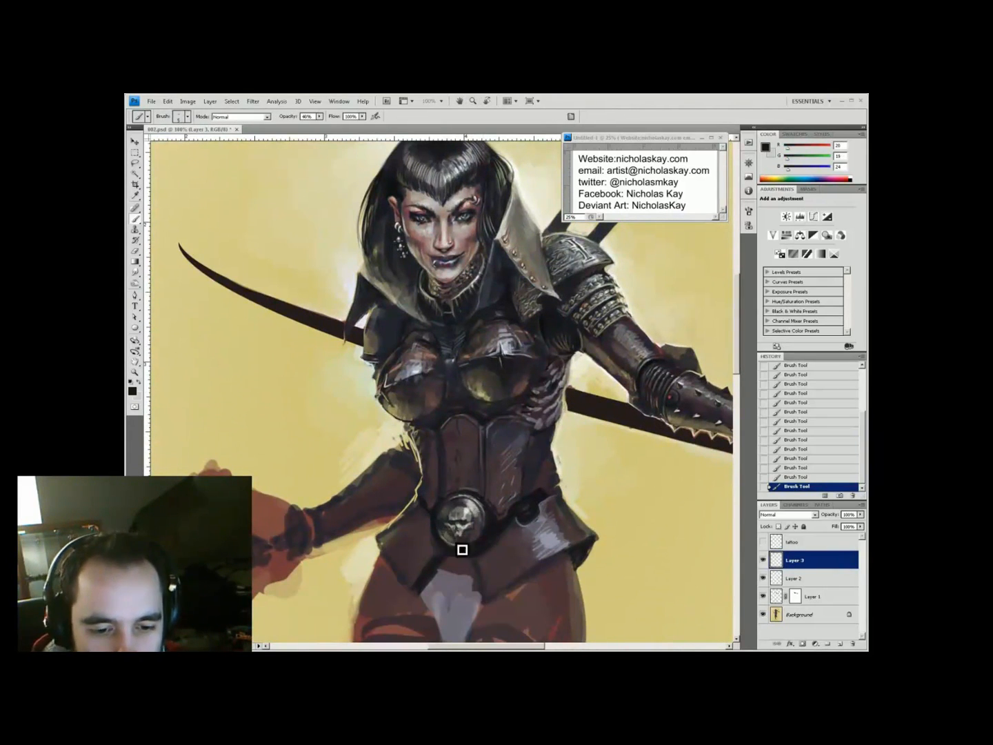
pyautogui.hotkey('ctrl', '-')
pyautogui.hotkey('ctrl', '-')
pyautogui.hotkey('ctrl', '-')
pyautogui.moveTo(509, 346); pyautogui.dragTo(481, 372)
# Merge layers, lasso and copy the legs to Layer 1, squash them shorter, and cover the old feet in yellow
pyautogui.keyDown('shift'); pyautogui.click(800, 614); pyautogui.keyUp('shift')
pyautogui.hotkey('ctrl', 'e')
pyautogui.press('l')
pyautogui.moveTo(366, 372); pyautogui.dragTo(463, 372)
pyautogui.moveTo(463, 372); pyautogui.dragTo(385, 388)
pyautogui.hotkey('ctrl', 'j')
pyautogui.hotkey('ctrl', 't')
pyautogui.moveTo(414, 632)
pyautogui.mouseDown()
pyautogui.moveTo(410, 598)
pyautogui.moveTo(409, 611)
pyautogui.mouseUp()
pyautogui.press('Return')
pyautogui.press('b')
pyautogui.keyDown('alt'); pyautogui.click(421, 624); pyautogui.keyUp('alt')
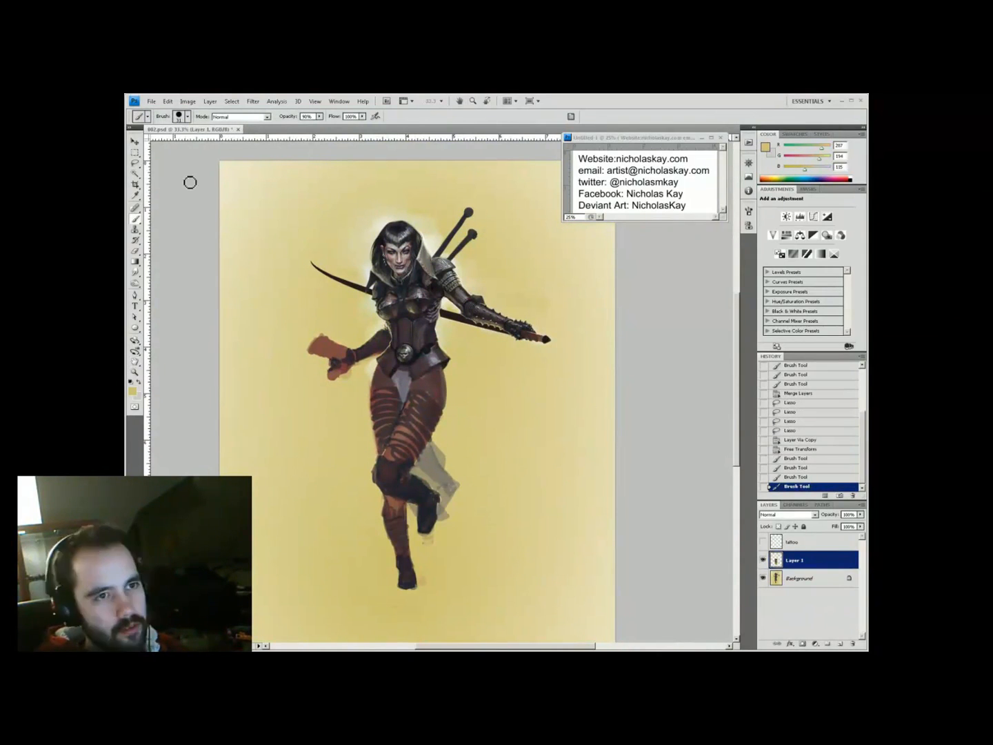
# Shade the torso with a smaller brush at 20% opacity using a dark armour colour
pyautogui.hotkey('ctrl', '+')
pyautogui.press('[')
pyautogui.press('[')
pyautogui.press('[')
pyautogui.press('2')
pyautogui.keyDown('alt'); pyautogui.click(439, 524); pyautogui.keyUp('alt')
pyautogui.click(435, 518)
pyautogui.click(432, 513)
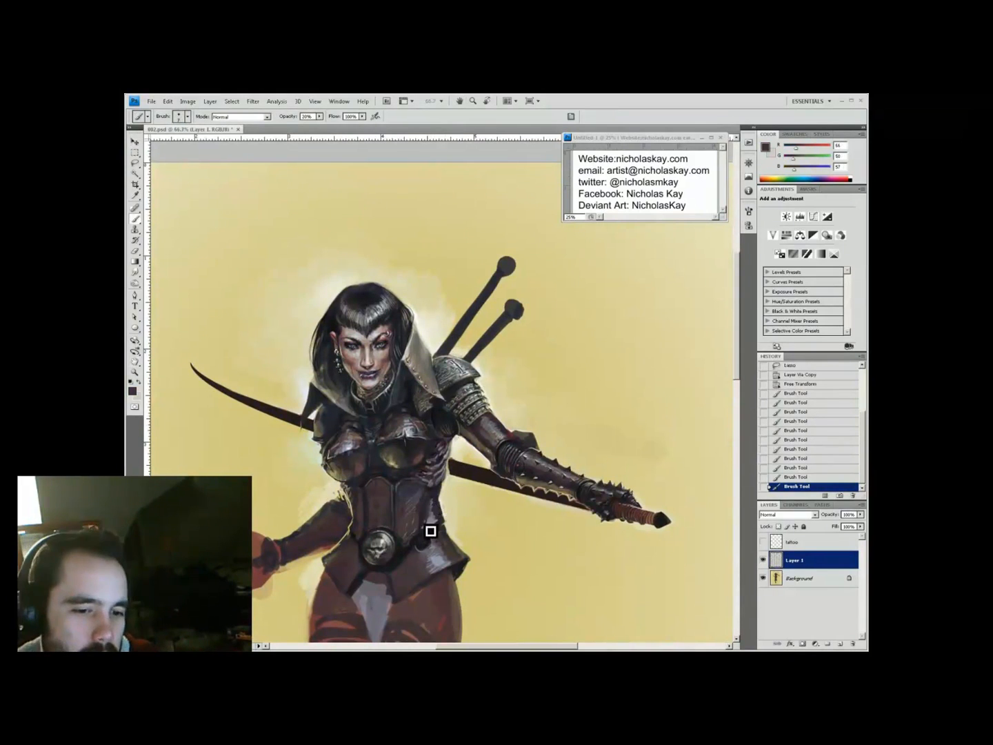
# Shade the belt with a cooler grey, pale cream and near-black at 30% opacity
pyautogui.keyDown('alt'); pyautogui.click(443, 525); pyautogui.keyUp('alt')
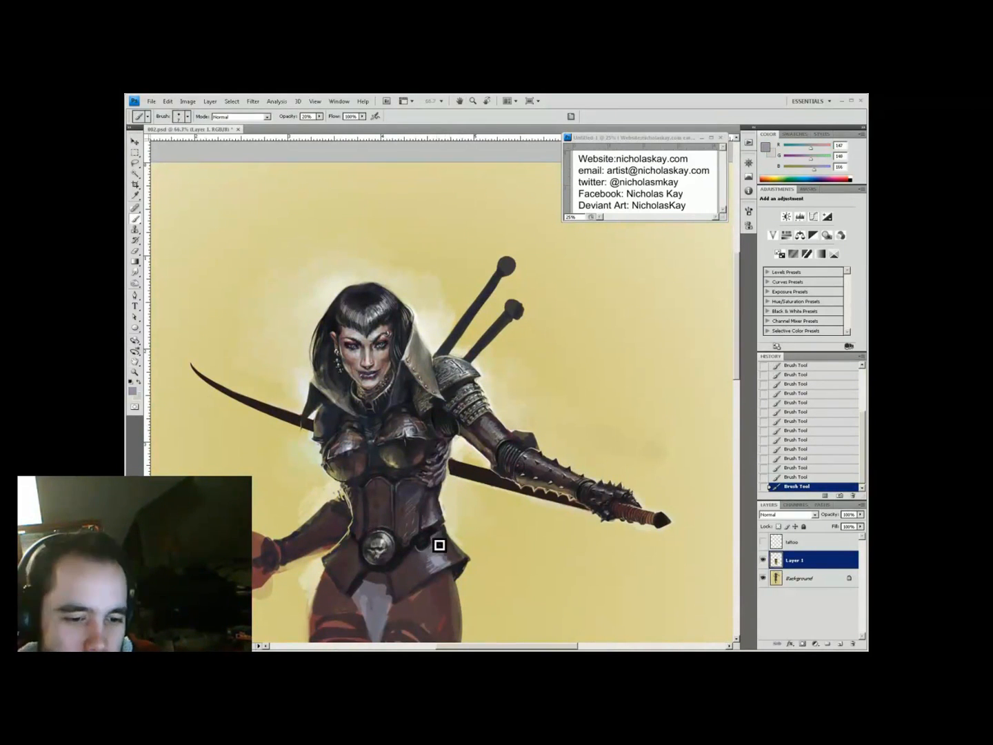
pyautogui.keyDown('alt'); pyautogui.click(469, 512); pyautogui.keyUp('alt')
pyautogui.moveTo(433, 574)
pyautogui.mouseDown()
pyautogui.moveTo(455, 561)
pyautogui.moveTo(506, 584)
pyautogui.mouseUp()
pyautogui.press('3')
pyautogui.keyDown('alt'); pyautogui.click(417, 411); pyautogui.keyUp('alt')
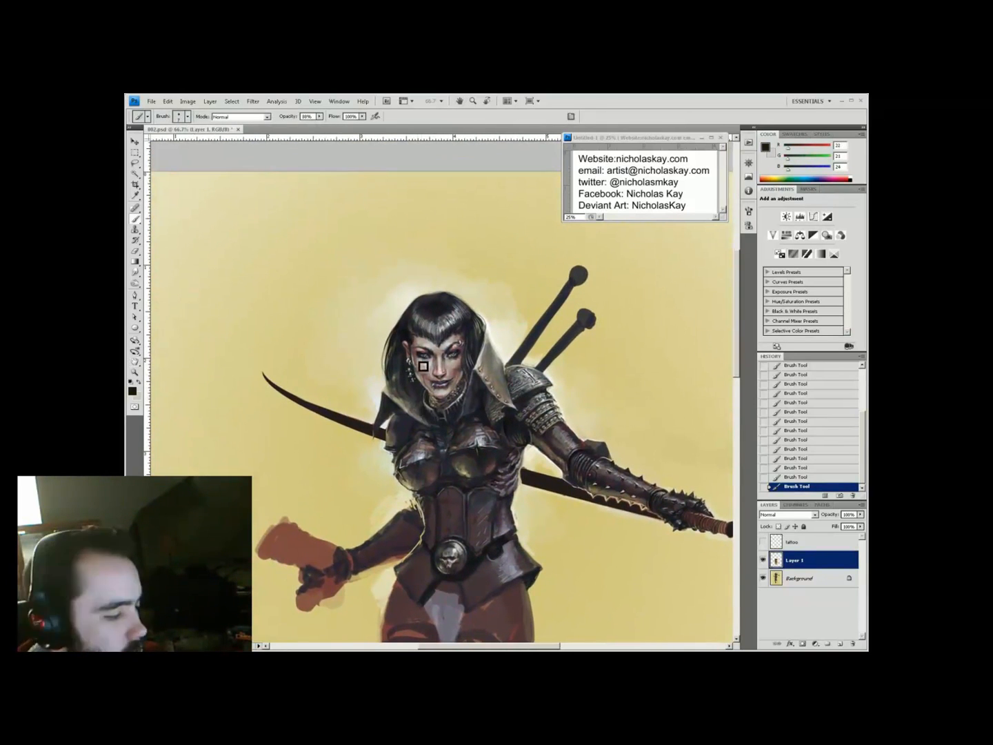
pyautogui.press('h')
pyautogui.moveTo(416, 399)
pyautogui.mouseDown()
pyautogui.moveTo(406, 344)
pyautogui.moveTo(425, 400)
pyautogui.moveTo(413, 406)
pyautogui.mouseUp()
# Merge the shortened-leg layer down and resume painting with a darker near-black at 30%
pyautogui.hotkey('ctrl', 'e')
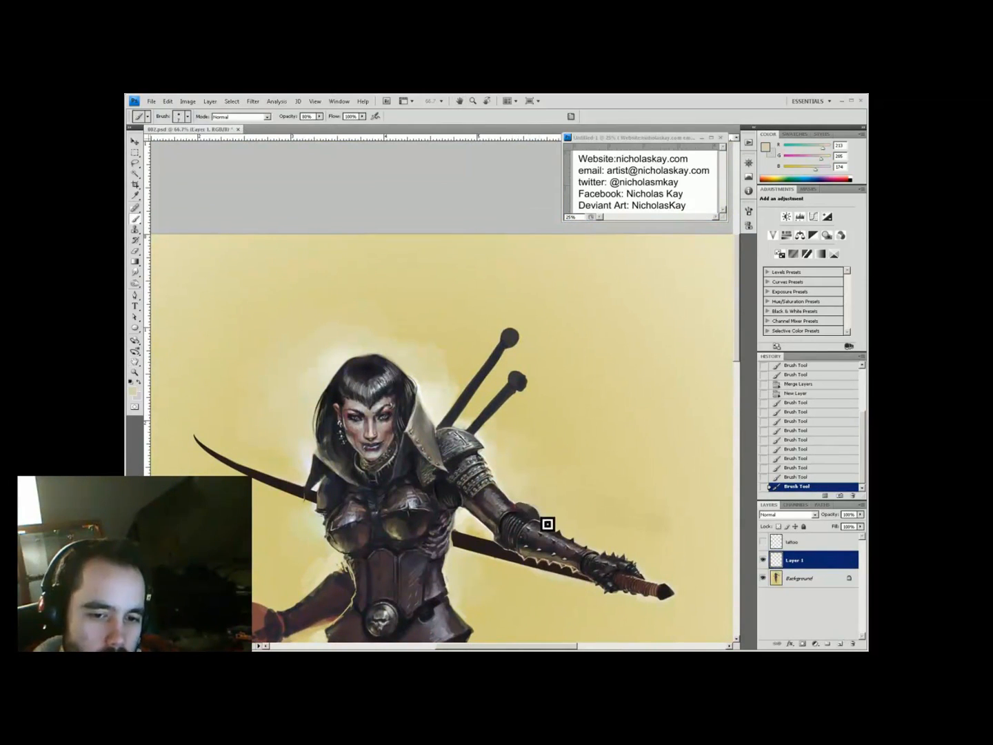
pyautogui.press('3')
pyautogui.keyDown('alt'); pyautogui.click(528, 512); pyautogui.keyUp('alt')
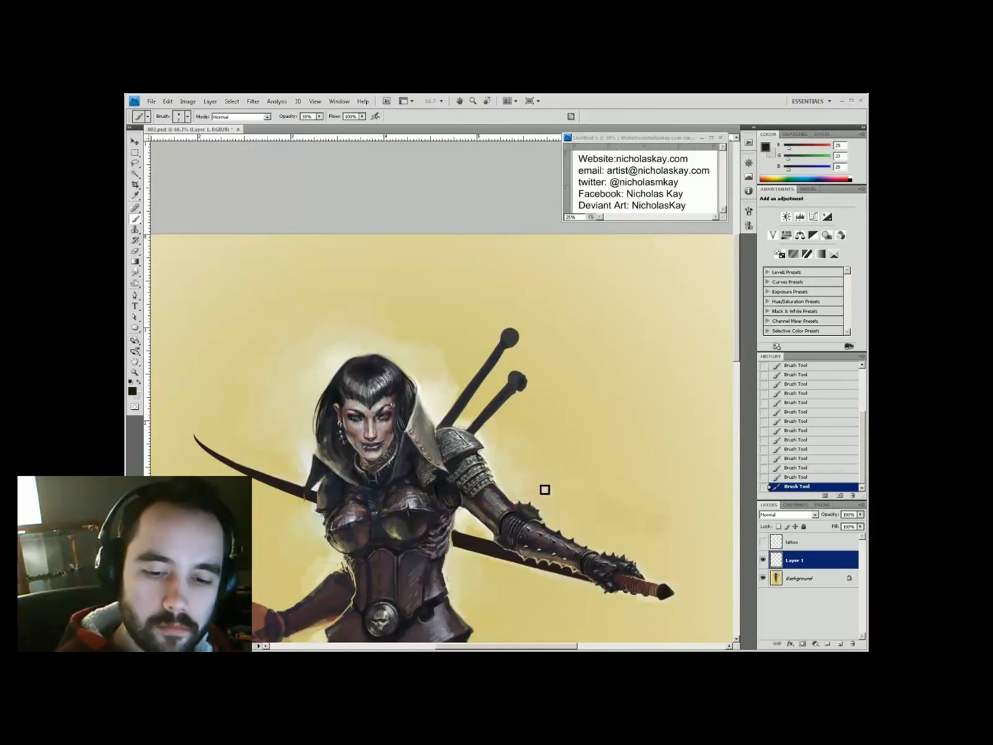
pyautogui.press('h')
pyautogui.moveTo(624, 578); pyautogui.dragTo(639, 500)
pyautogui.moveTo(507, 422); pyautogui.dragTo(496, 432)
pyautogui.press('b')
pyautogui.press('x')
# Paint the corset and gauntlet with sampled reddish-brown, cream tones and hilt near-black
pyautogui.keyDown('alt'); pyautogui.click(356, 500); pyautogui.keyUp('alt')
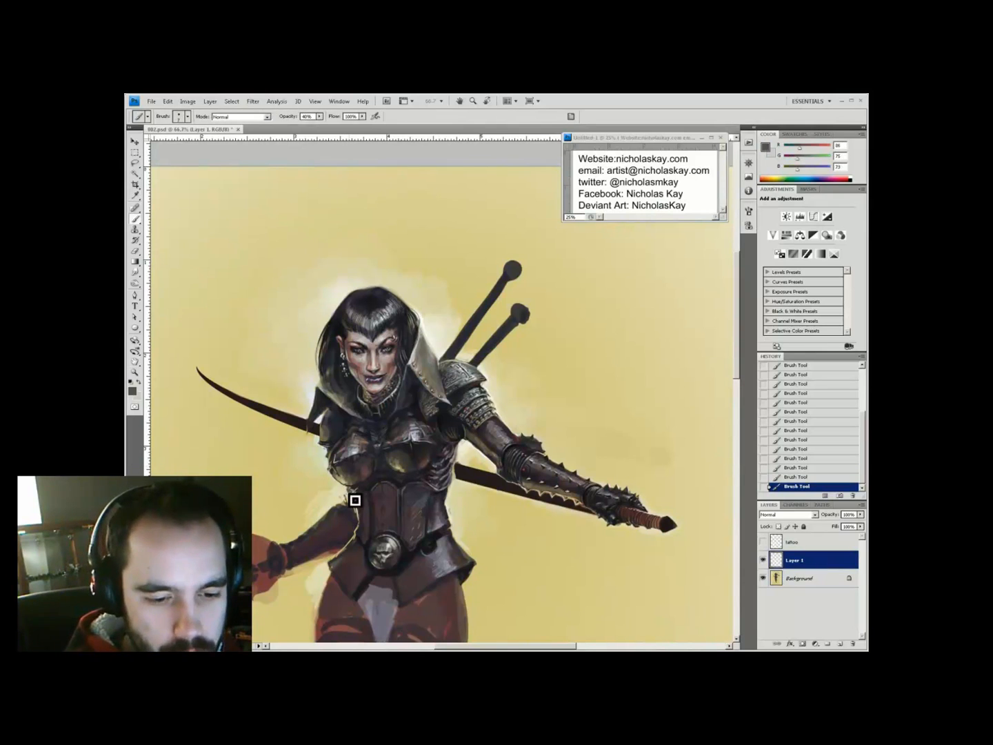
pyautogui.moveTo(429, 314); pyautogui.dragTo(405, 341)
pyautogui.keyDown('alt'); pyautogui.click(405, 339); pyautogui.keyUp('alt')
pyautogui.moveTo(480, 397); pyautogui.dragTo(470, 388)
pyautogui.keyDown('alt'); pyautogui.click(448, 360); pyautogui.keyUp('alt')
pyautogui.moveTo(542, 389); pyautogui.dragTo(480, 329)
pyautogui.keyDown('alt'); pyautogui.click(559, 491); pyautogui.keyUp('alt')
pyautogui.moveTo(388, 576); pyautogui.dragTo(473, 587)
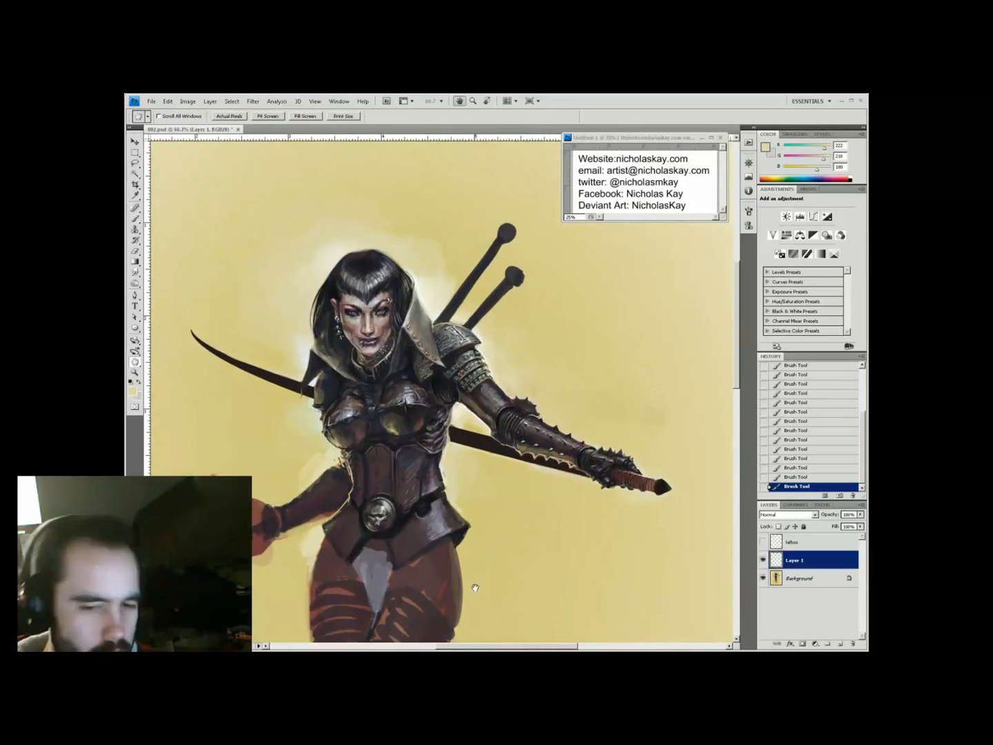
pyautogui.moveTo(589, 472); pyautogui.dragTo(469, 475)
pyautogui.keyDown('alt'); pyautogui.click(494, 481); pyautogui.keyUp('alt')
# Sample a dark brown at 33% opacity and add a new Layer 2 with a drop shadow
pyautogui.press('3')
pyautogui.press('3')
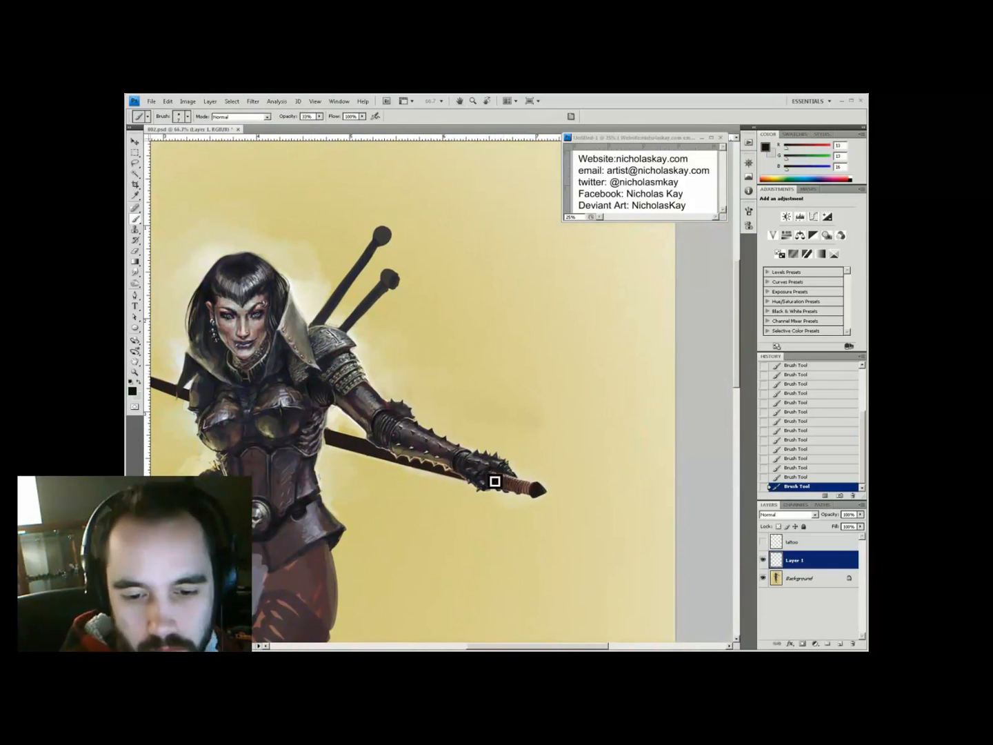
pyautogui.moveTo(533, 497); pyautogui.dragTo(666, 425)
pyautogui.keyDown('alt'); pyautogui.click(387, 396); pyautogui.keyUp('alt')
pyautogui.click(840, 643)
# Paint and erase a small skull ornament on the belt plate
pyautogui.moveTo(407, 352); pyautogui.dragTo(414, 357)
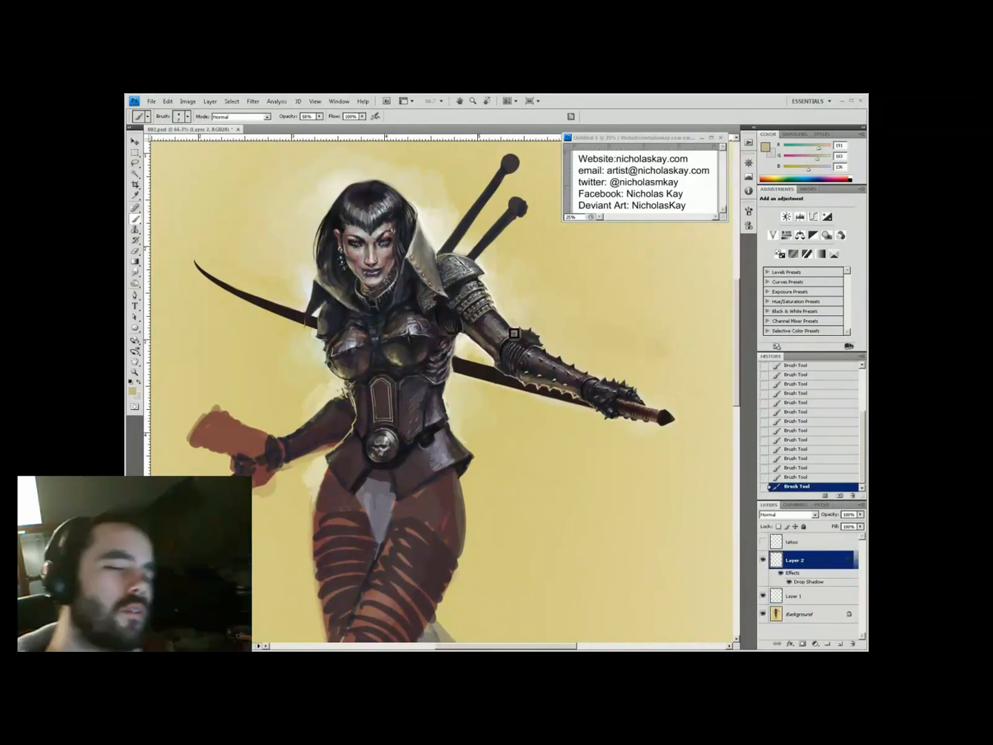
pyautogui.press('e')
pyautogui.moveTo(387, 393); pyautogui.dragTo(381, 395)
pyautogui.press('b')
pyautogui.moveTo(380, 387); pyautogui.dragTo(382, 391)
pyautogui.moveTo(382, 396); pyautogui.dragTo(388, 415)
pyautogui.press('e')
pyautogui.press('b')
pyautogui.moveTo(385, 408); pyautogui.dragTo(388, 415)
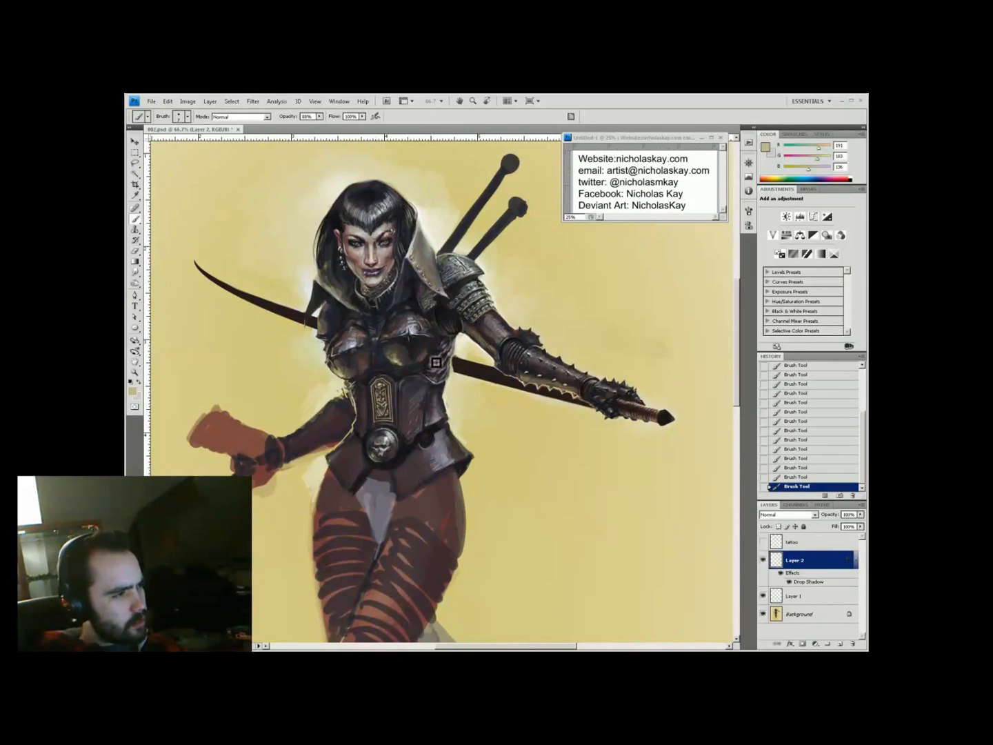
# Erase the left belt plate's edges at 100% zoom, paint belt detail, and save the painting
pyautogui.hotkey('ctrl', '+')
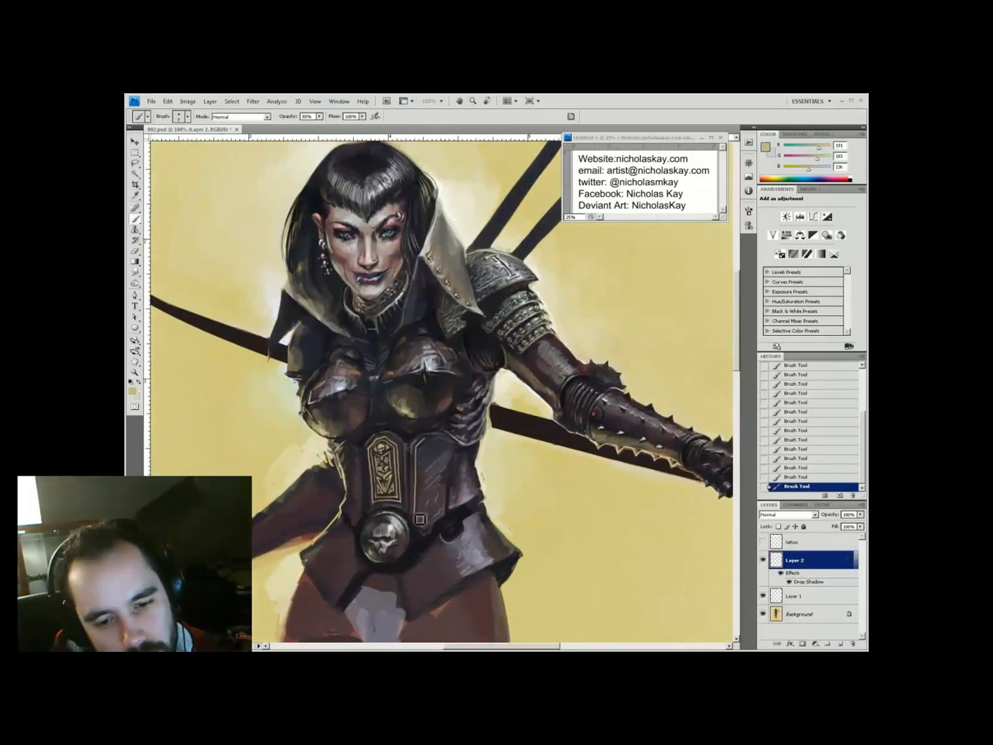
pyautogui.press('e')
pyautogui.moveTo(363, 478); pyautogui.dragTo(366, 502)
pyautogui.moveTo(354, 482); pyautogui.dragTo(356, 456)
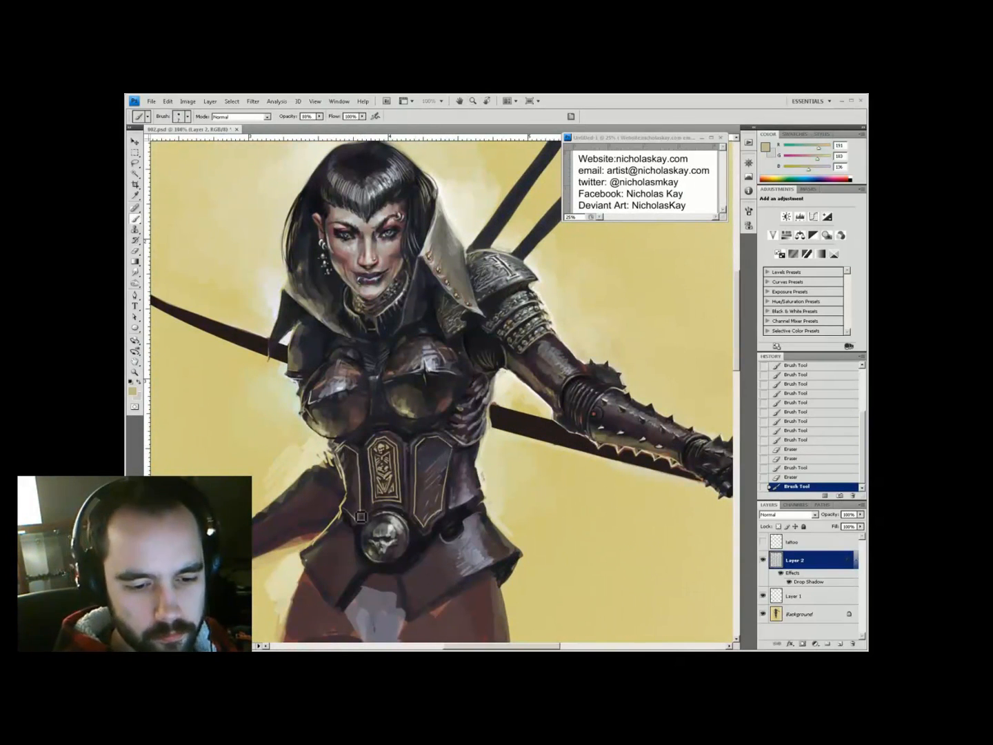
pyautogui.moveTo(467, 387); pyautogui.dragTo(362, 469)
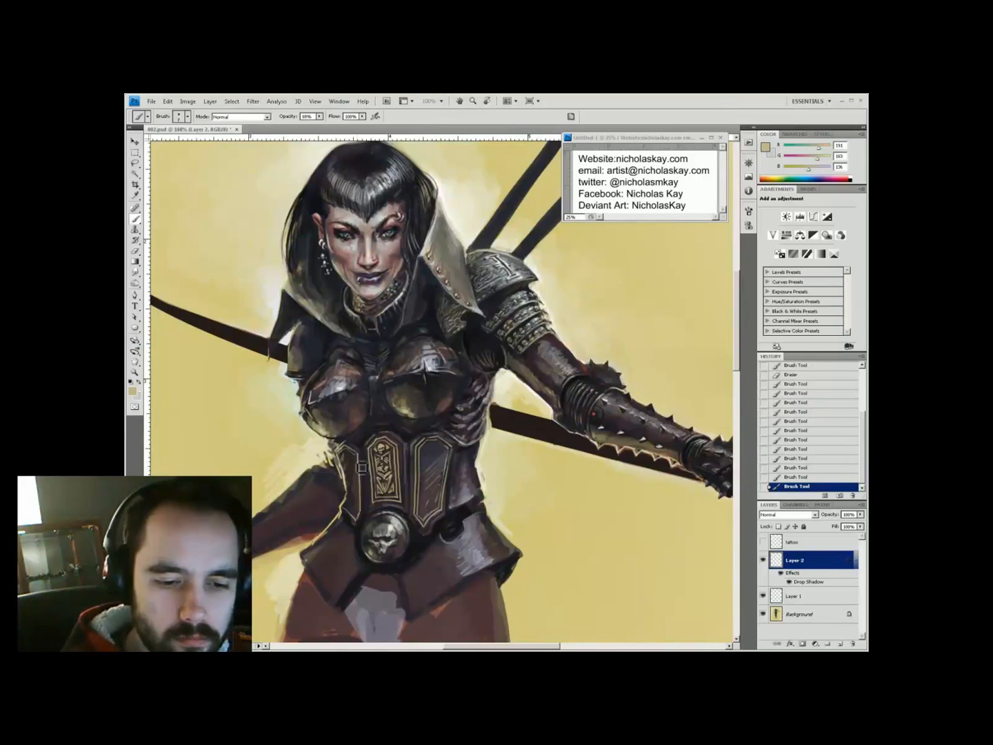
pyautogui.press('z')
pyautogui.click(440, 386)
pyautogui.hotkey('ctrl', 's')
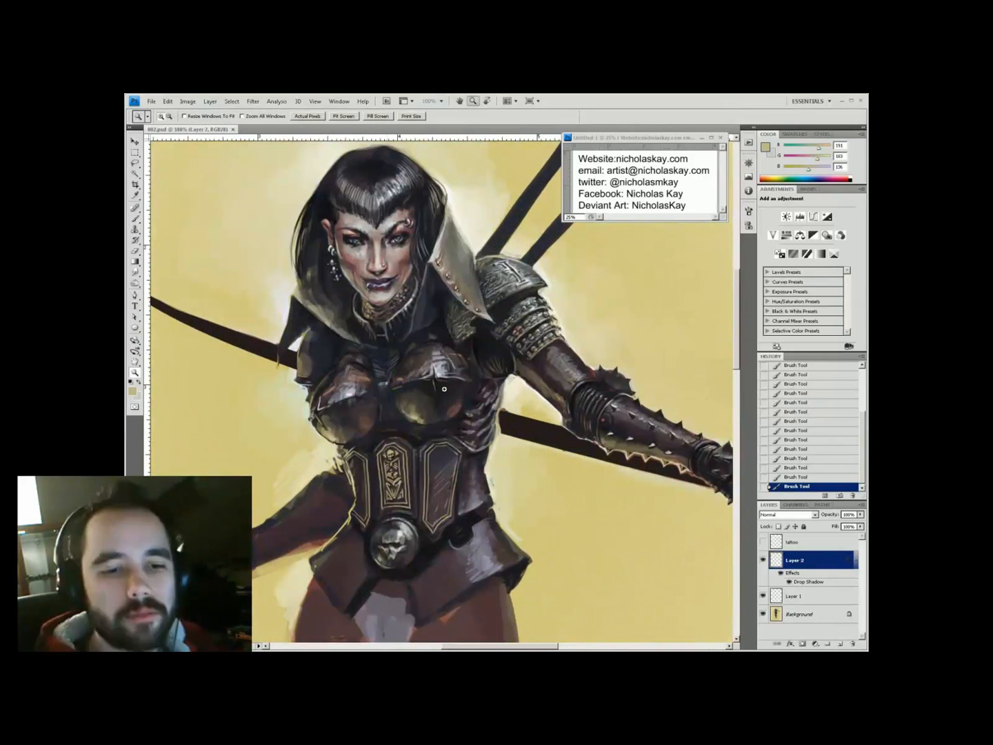
# Paint filigree onto the corset panels, set Layer 2 opacity to 58%, and sample reddish-brown
pyautogui.press('b')
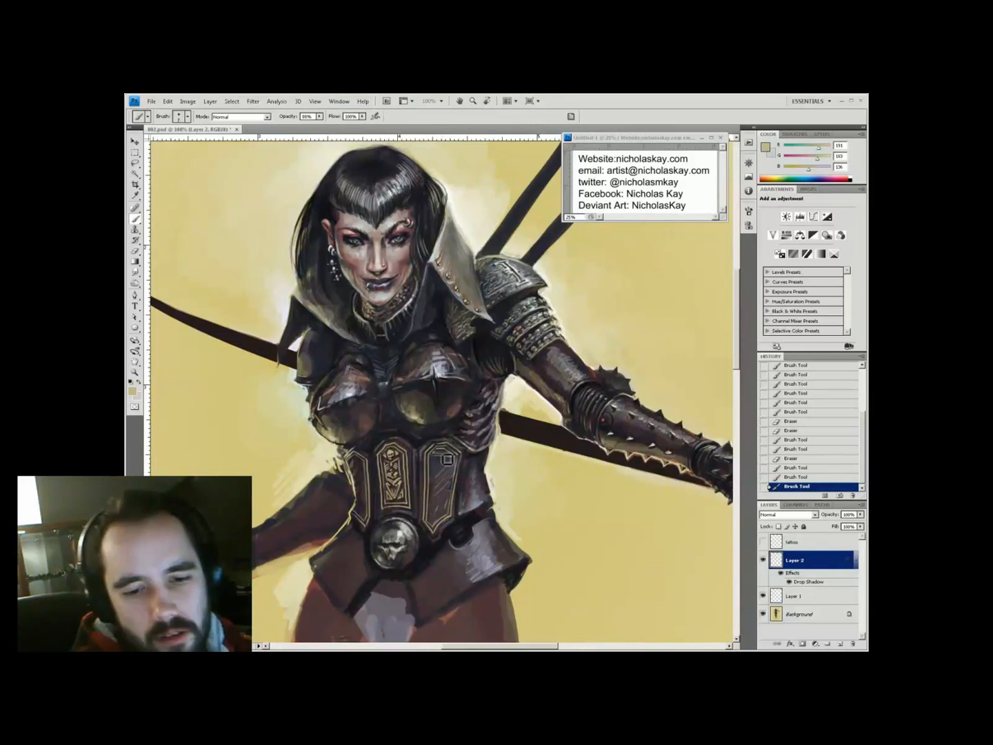
pyautogui.moveTo(448, 465); pyautogui.dragTo(436, 485)
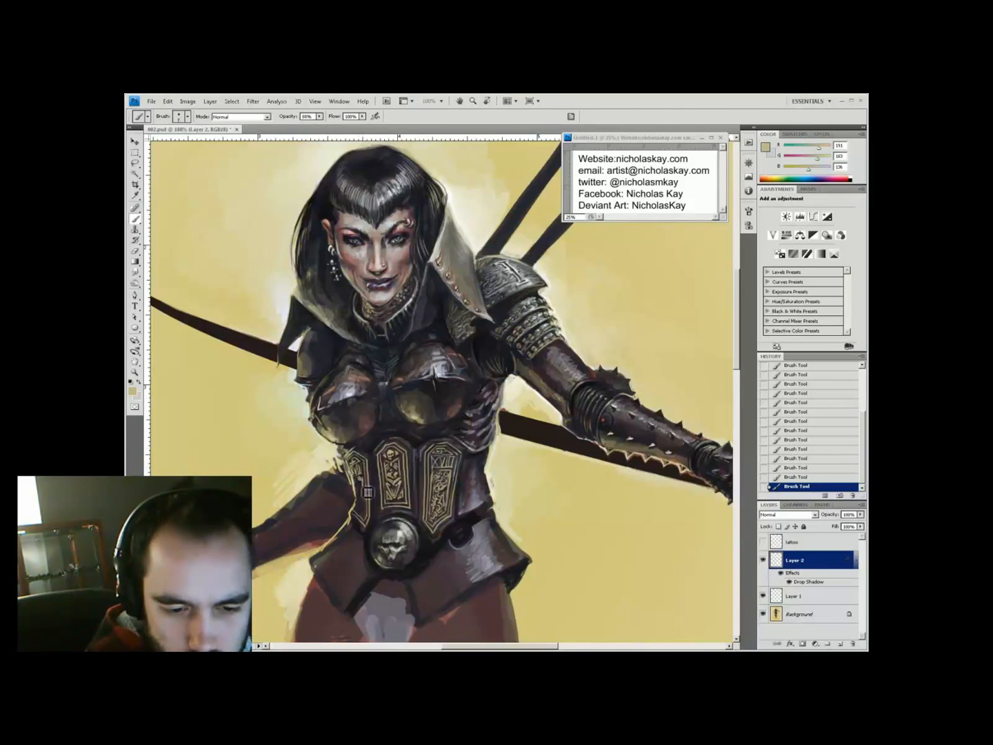
pyautogui.hotkey('ctrl', '-')
pyautogui.hotkey('ctrl', '+')
pyautogui.press('i')
pyautogui.click(467, 431)
# Check the figure at 66.7% zoom and add a new empty Layer 3
pyautogui.press('z')
pyautogui.keyDown('alt'); pyautogui.click(468, 432); pyautogui.keyUp('alt')
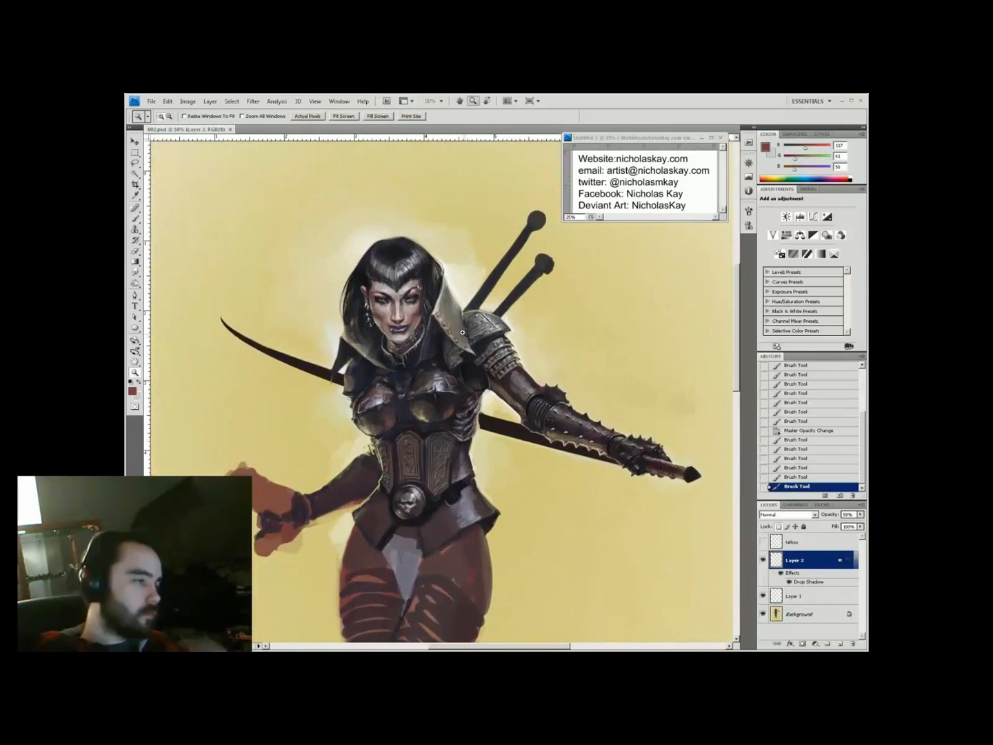
pyautogui.click(369, 420)
pyautogui.keyDown('alt'); pyautogui.click(369, 419); pyautogui.keyUp('alt')
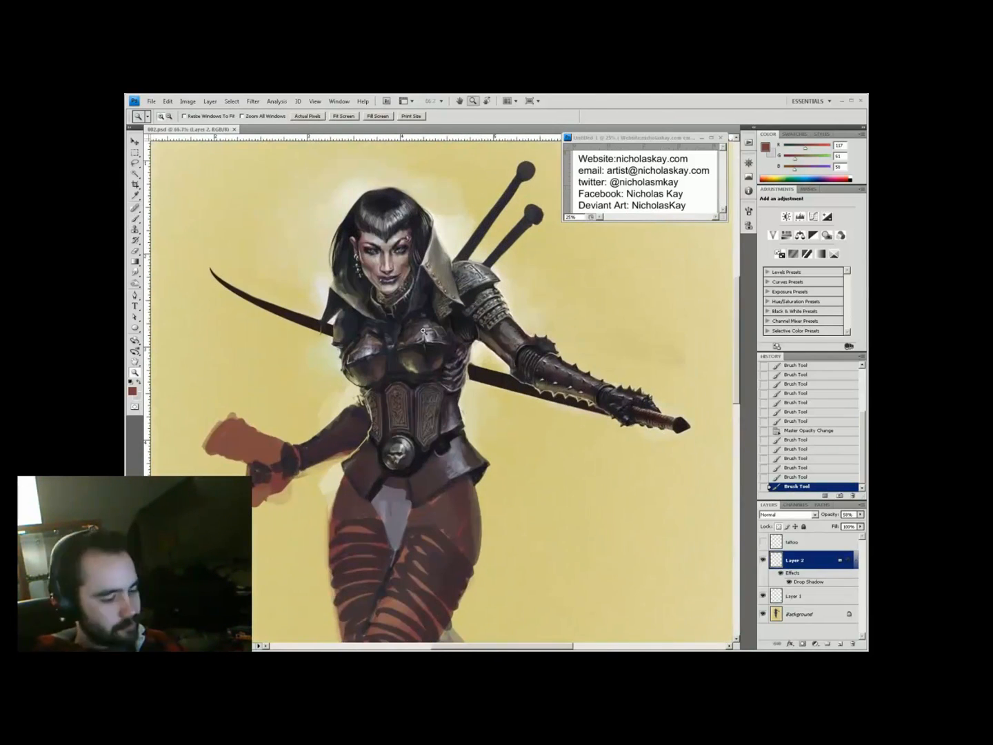
pyautogui.press('b')
pyautogui.hotkey('ctrl', 'shift', 'alt', 'n')
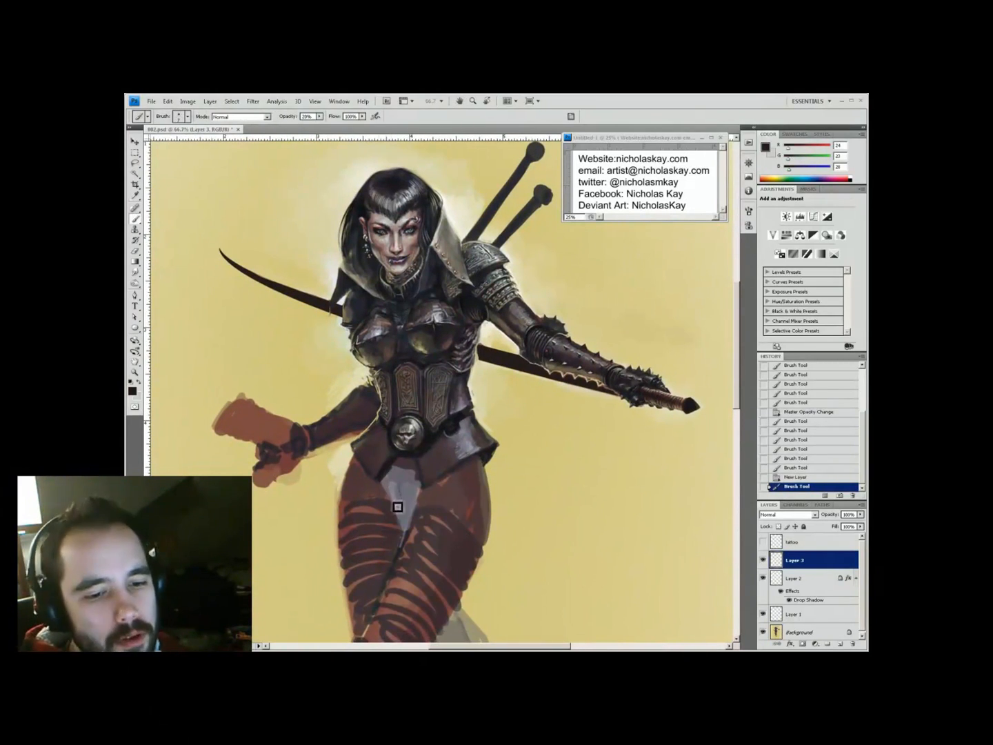
# Paint short dark strokes on the thigh, then a pale yellow stroke at 40% opacity
pyautogui.moveTo(397, 507); pyautogui.dragTo(413, 524)
pyautogui.keyDown('alt'); pyautogui.click(406, 475); pyautogui.keyUp('alt')
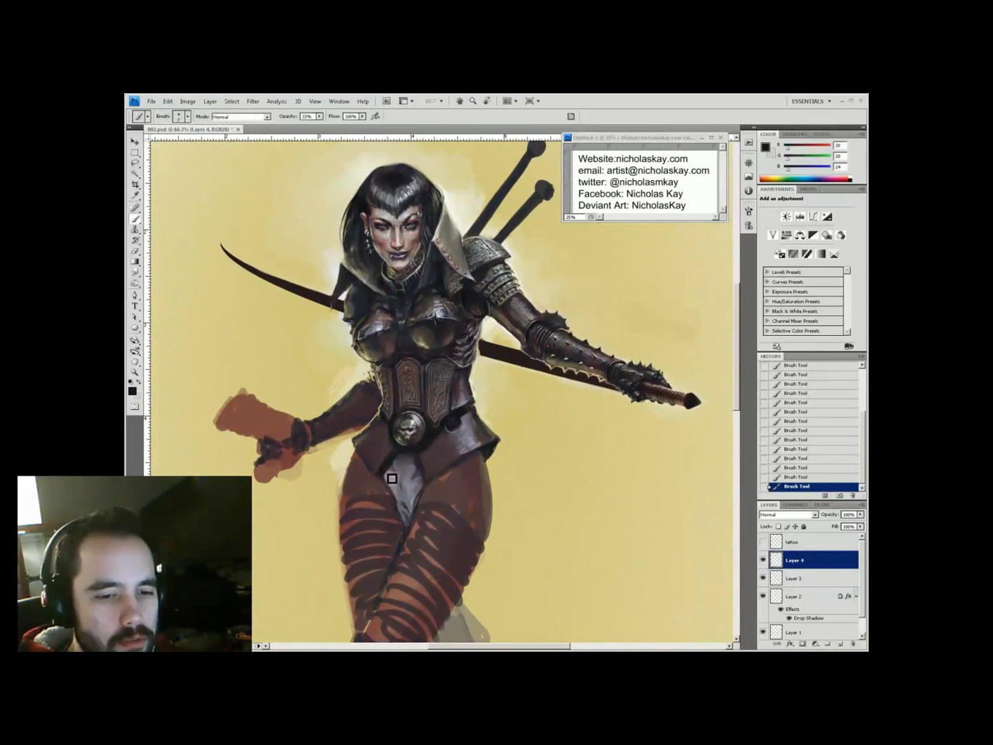
pyautogui.keyDown('alt'); pyautogui.click(400, 491); pyautogui.keyUp('alt')
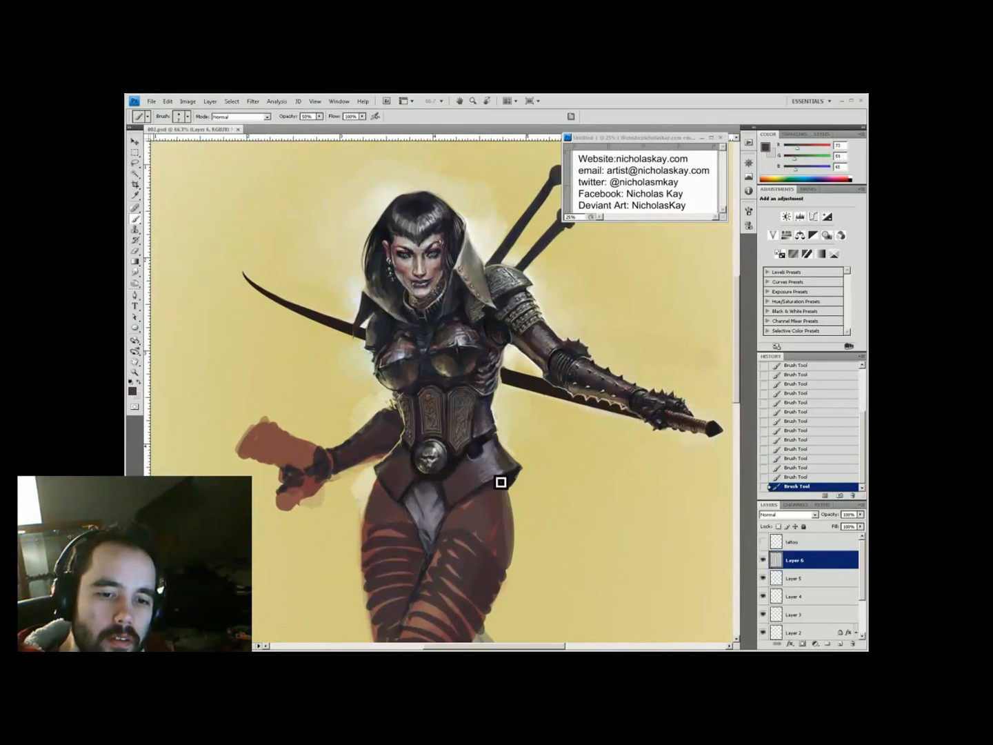
pyautogui.keyDown('alt'); pyautogui.click(504, 462); pyautogui.keyUp('alt')
pyautogui.press('4')
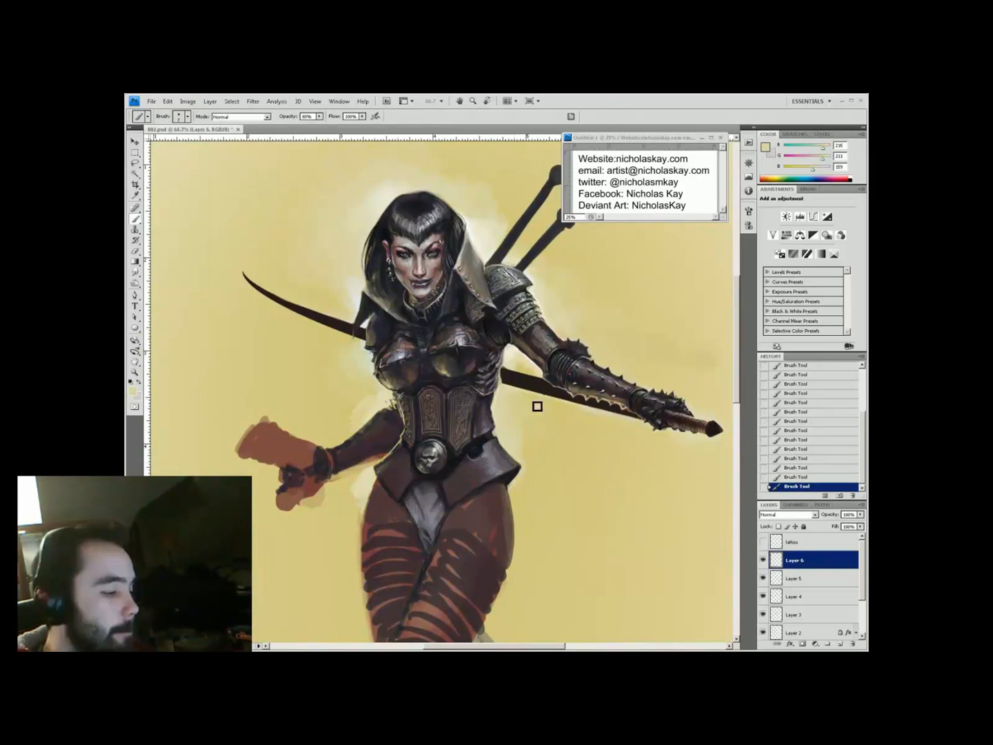
pyautogui.moveTo(375, 580); pyautogui.dragTo(329, 563)
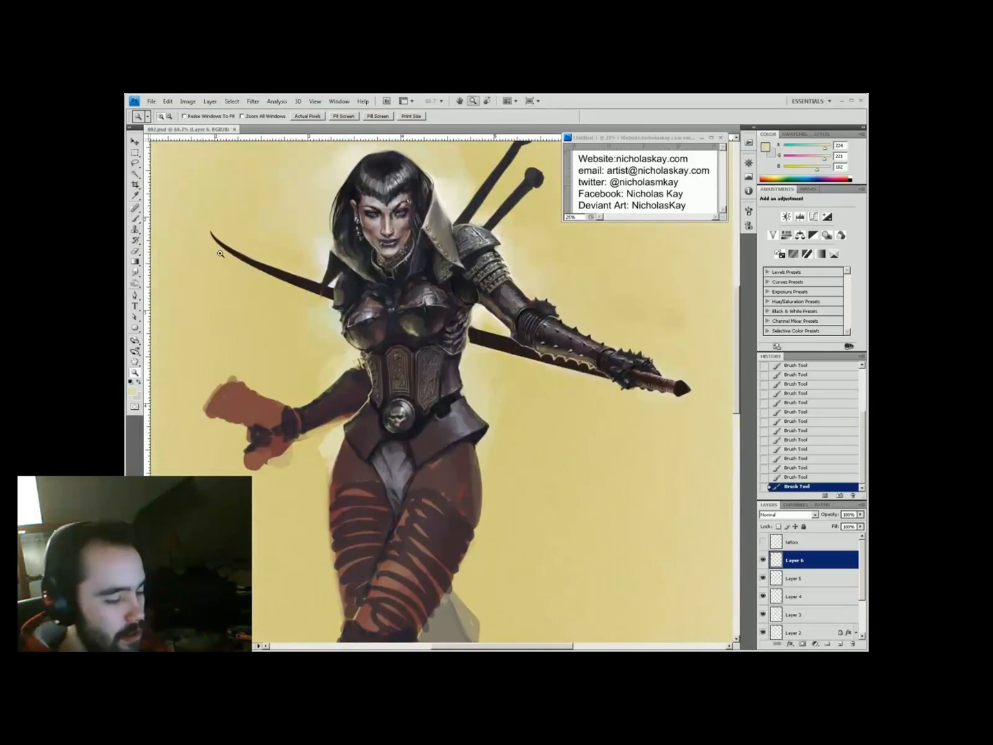
# Pick a dark olive and a light cream colour, and frame the figure at 66.7%
pyautogui.keyDown('alt'); pyautogui.click(414, 315); pyautogui.keyUp('alt')
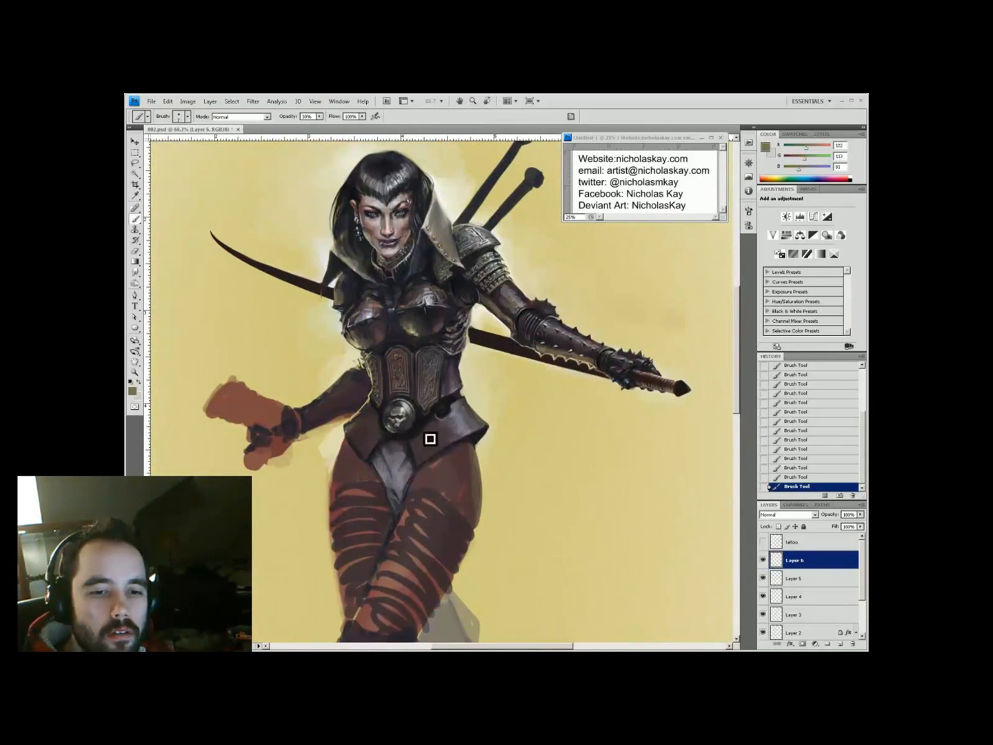
pyautogui.press('x')
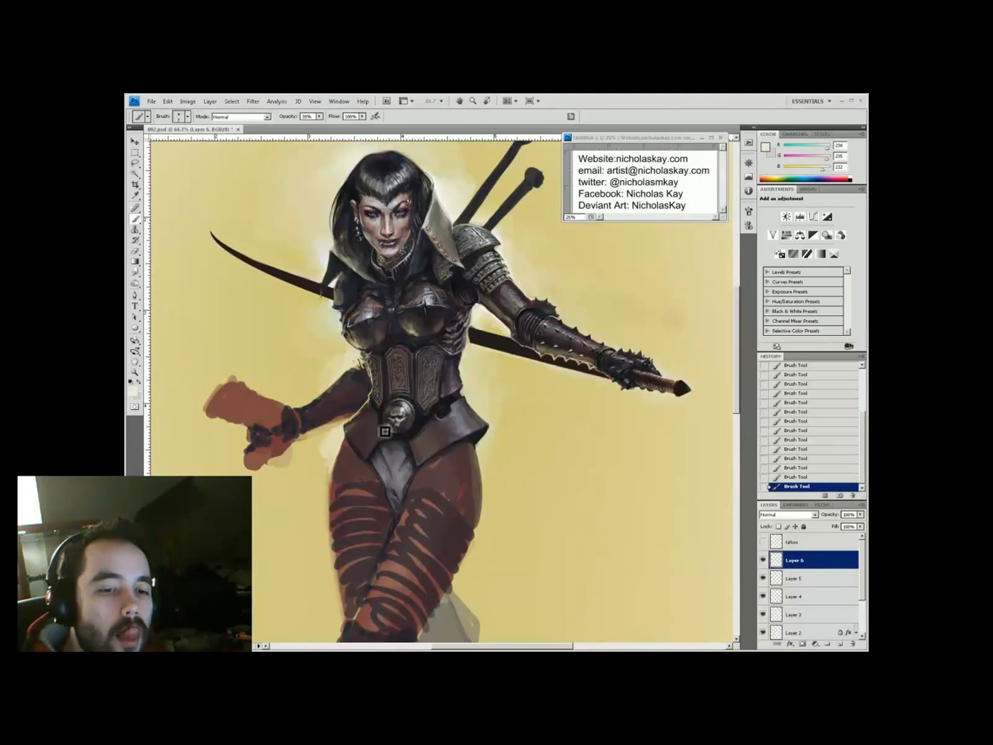
pyautogui.press('space')
pyautogui.moveTo(350, 431)
pyautogui.mouseDown()
pyautogui.moveTo(322, 477)
pyautogui.moveTo(223, 523)
pyautogui.mouseUp()
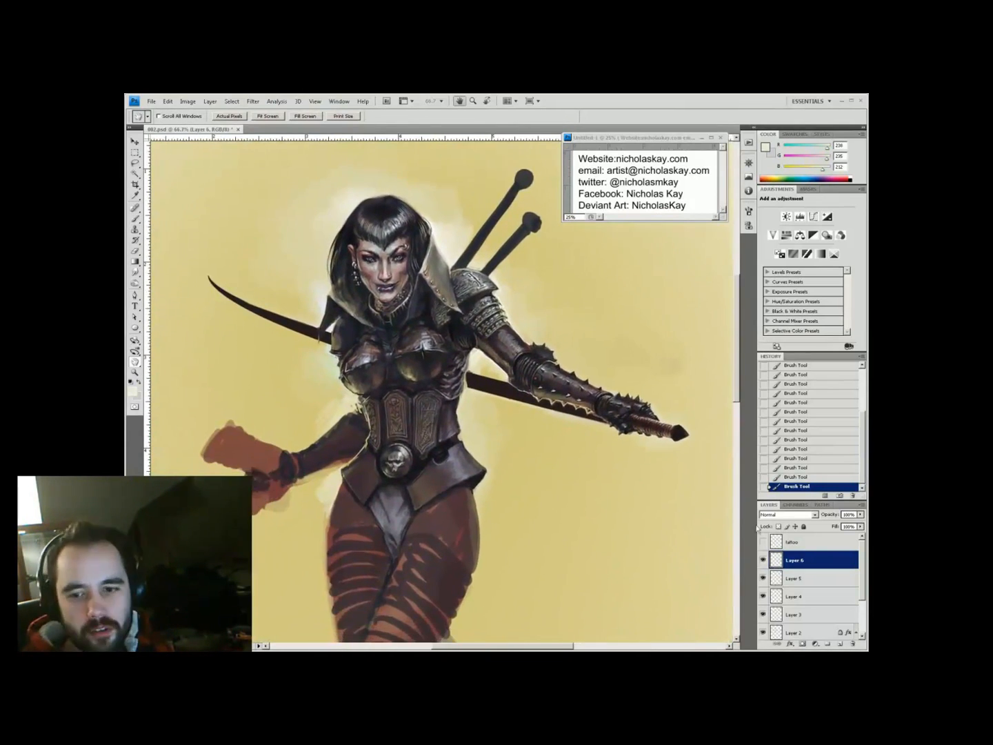
pyautogui.moveTo(345, 620); pyautogui.dragTo(337, 524)
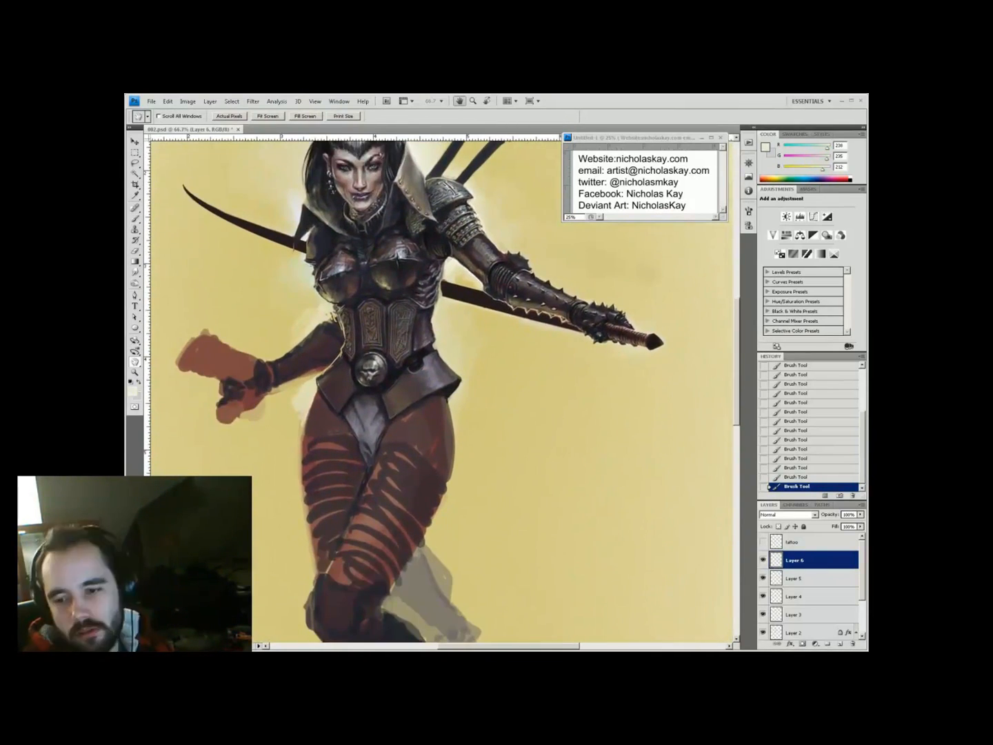
pyautogui.press('space')
pyautogui.moveTo(431, 359); pyautogui.dragTo(424, 288)
pyautogui.hotkey('ctrl', '+')
pyautogui.hotkey('ctrl', '-')
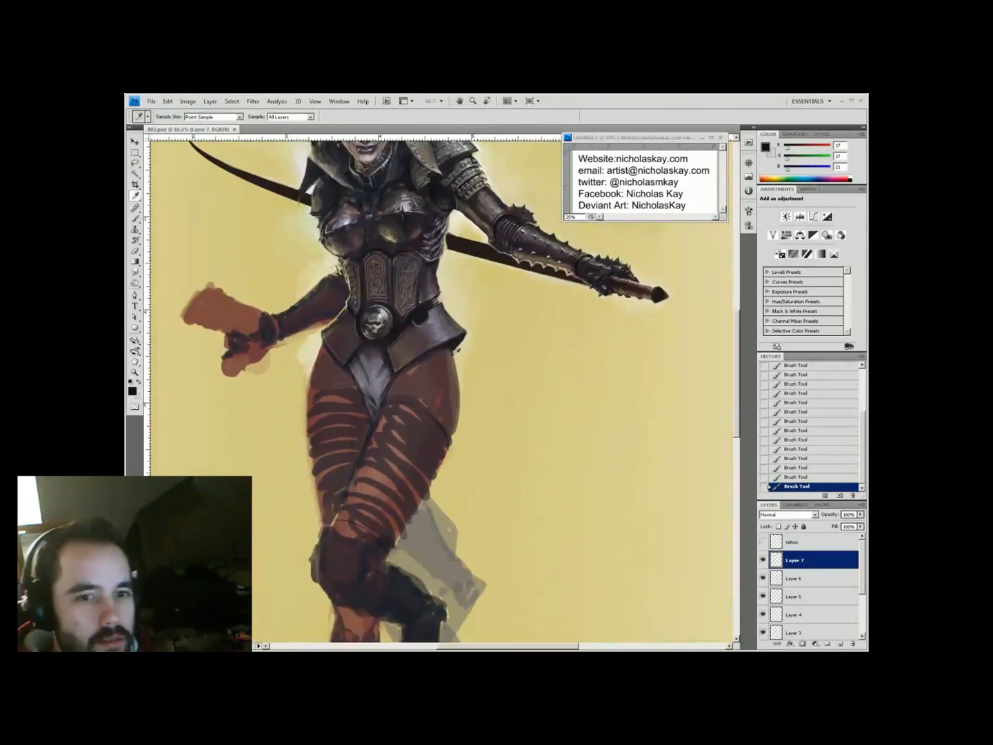
pyautogui.press('h')
pyautogui.moveTo(449, 436); pyautogui.dragTo(471, 540)
# Confirm Layer 2's Drop Shadow, then zoom in and paint near-black strokes on the legs
pyautogui.scroll(-3, 810, 586)
pyautogui.doubleClick(800, 577)
pyautogui.click(822, 361)
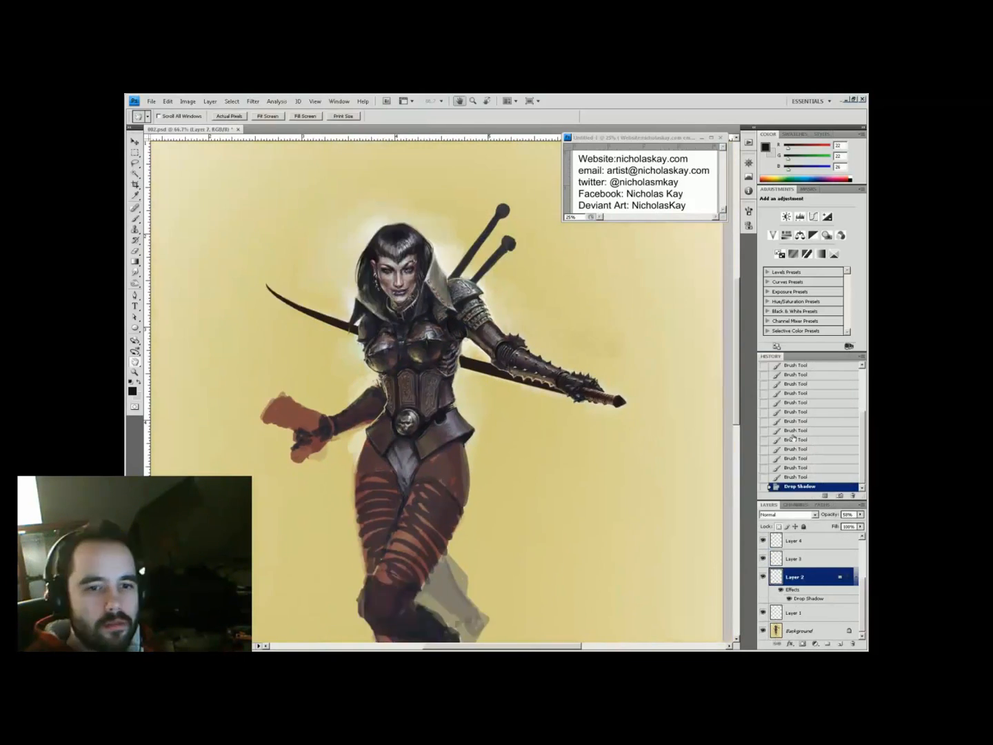
pyautogui.press('z')
pyautogui.click(420, 406)
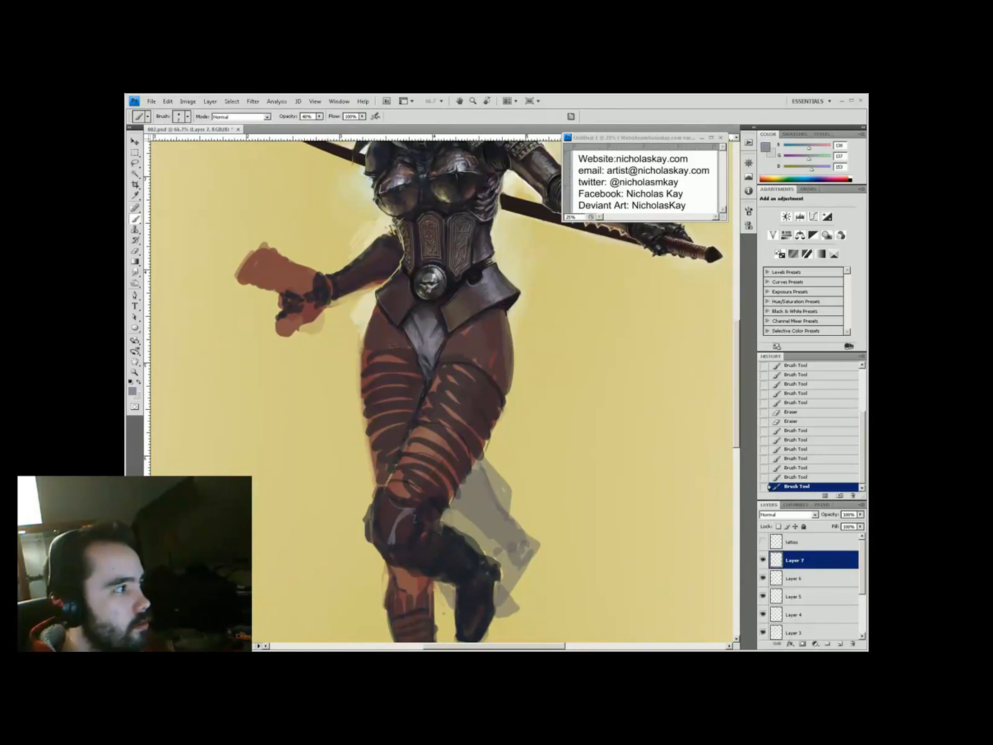
pyautogui.moveTo(483, 413); pyautogui.dragTo(386, 324)
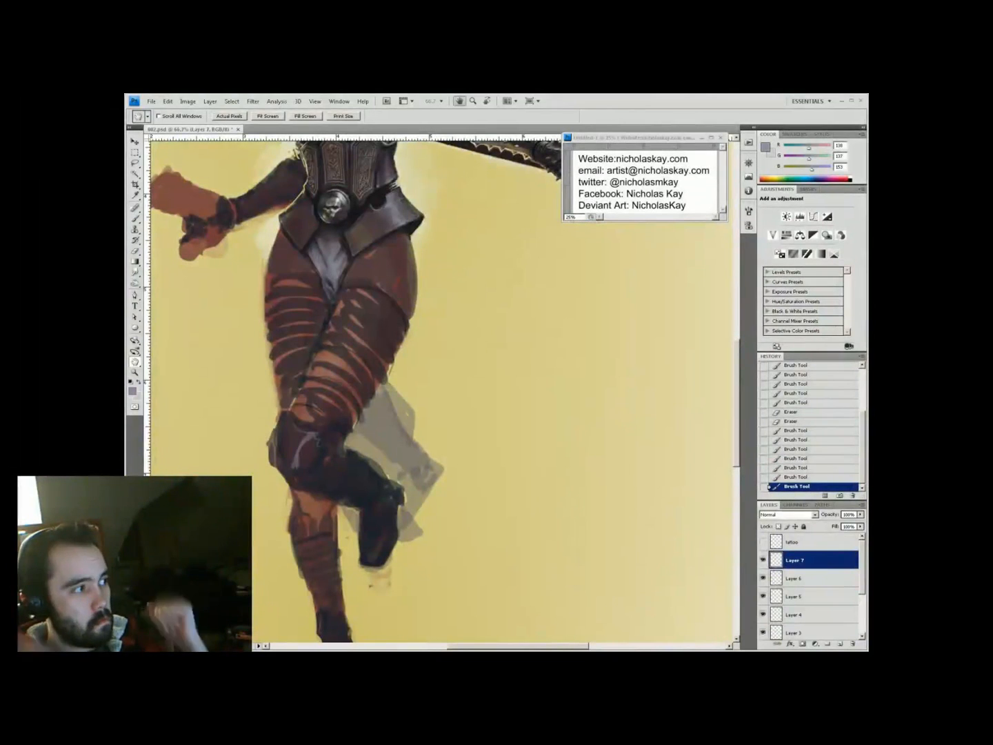
pyautogui.moveTo(345, 366)
pyautogui.mouseDown()
pyautogui.moveTo(371, 417)
pyautogui.moveTo(410, 393)
pyautogui.mouseUp()
pyautogui.moveTo(381, 524); pyautogui.dragTo(375, 499)
# Paint lighter grey-mauve strokes on the knee armour at 45% opacity
pyautogui.moveTo(465, 372); pyautogui.dragTo(513, 551)
pyautogui.keyDown('alt'); pyautogui.click(487, 453); pyautogui.keyUp('alt')
pyautogui.moveTo(488, 452); pyautogui.dragTo(401, 480)
pyautogui.keyDown('alt'); pyautogui.click(362, 549); pyautogui.keyUp('alt')
pyautogui.press('4')
pyautogui.press('5')
pyautogui.moveTo(366, 566)
pyautogui.mouseDown()
pyautogui.moveTo(358, 580)
pyautogui.moveTo(375, 595)
pyautogui.mouseUp()
pyautogui.keyDown('alt'); pyautogui.click(360, 578); pyautogui.keyUp('alt')
pyautogui.keyDown('alt'); pyautogui.click(350, 552); pyautogui.keyUp('alt')
# Shade the knee guard with light and darker greys sampled from the armour
pyautogui.moveTo(350, 555); pyautogui.dragTo(343, 505)
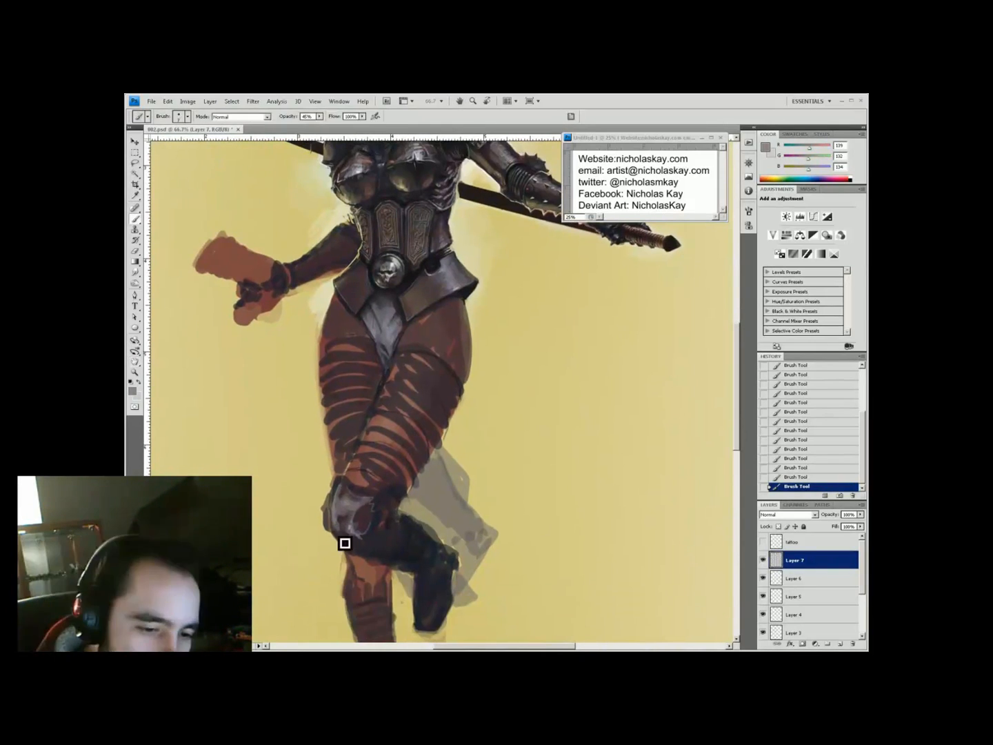
pyautogui.keyDown('alt'); pyautogui.click(363, 540); pyautogui.keyUp('alt')
pyautogui.keyDown('alt'); pyautogui.click(356, 549); pyautogui.keyUp('alt')
pyautogui.moveTo(419, 500)
pyautogui.mouseDown()
pyautogui.moveTo(409, 507)
pyautogui.moveTo(453, 551)
pyautogui.mouseUp()
pyautogui.press('b')
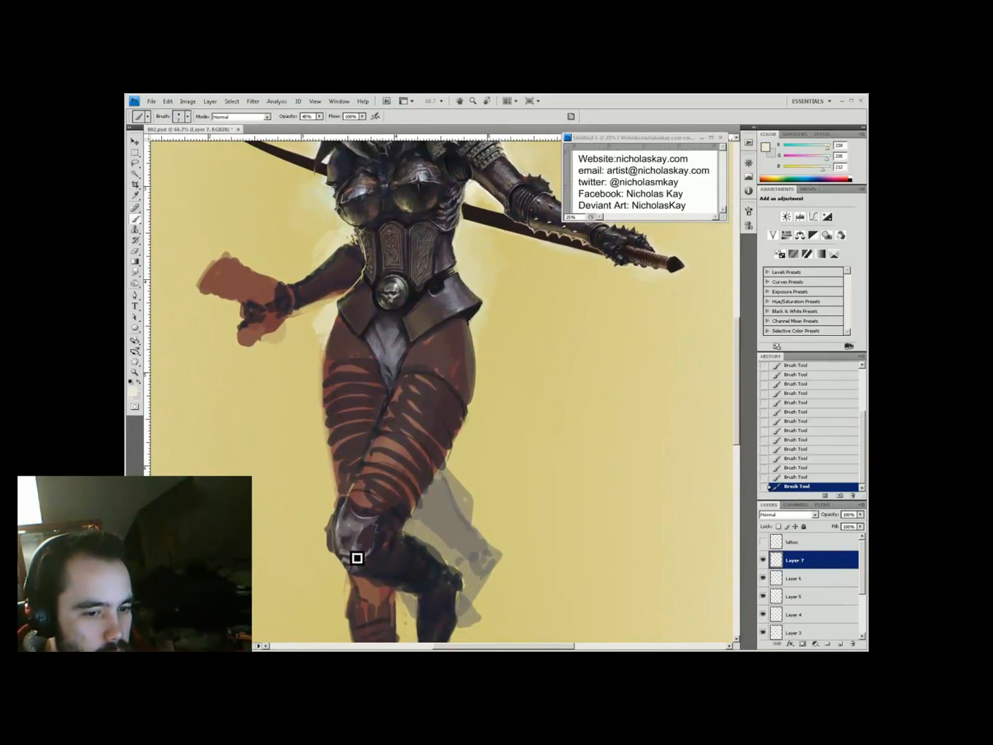
pyautogui.keyDown('alt'); pyautogui.click(348, 556); pyautogui.keyUp('alt')
pyautogui.press('space')
pyautogui.moveTo(349, 555); pyautogui.dragTo(343, 550)
pyautogui.moveTo(337, 498)
pyautogui.mouseDown()
pyautogui.moveTo(344, 510)
pyautogui.moveTo(351, 489)
pyautogui.mouseUp()
pyautogui.keyDown('alt'); pyautogui.click(343, 509); pyautogui.keyUp('alt')
pyautogui.keyDown('alt'); pyautogui.click(353, 491); pyautogui.keyUp('alt')
# Add a light cream stroke along the left thigh edge at 80% opacity, then enlarge the brush
pyautogui.keyDown('alt'); pyautogui.click(373, 526); pyautogui.keyUp('alt')
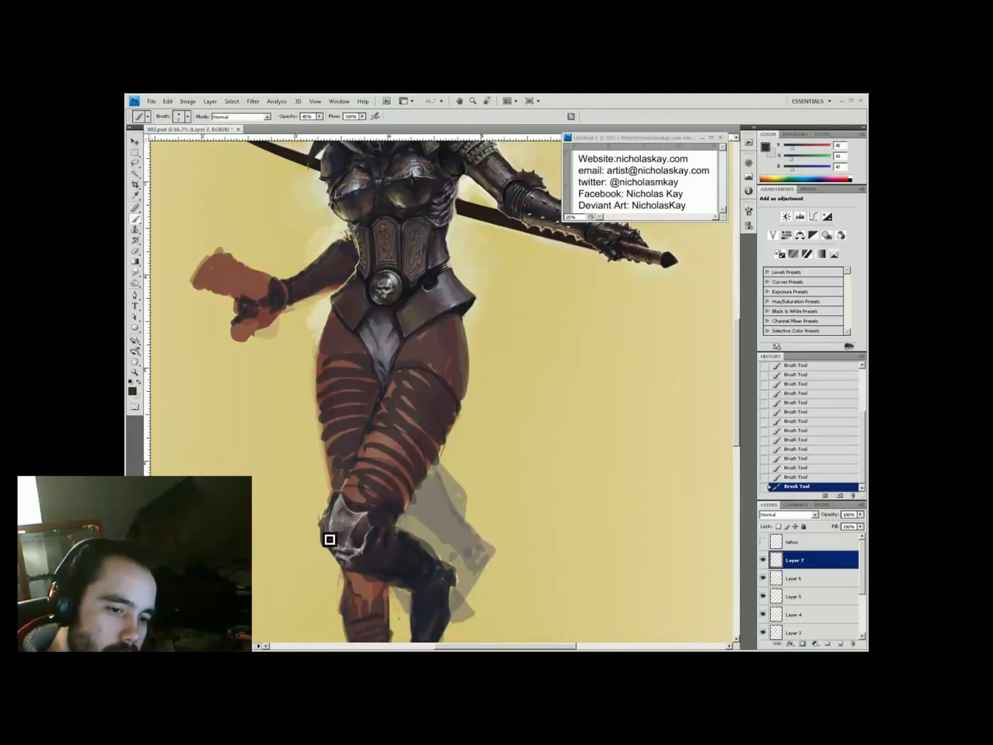
pyautogui.press('8')
pyautogui.keyDown('alt'); pyautogui.click(346, 518); pyautogui.keyUp('alt')
pyautogui.keyDown('alt'); pyautogui.click(344, 509); pyautogui.keyUp('alt')
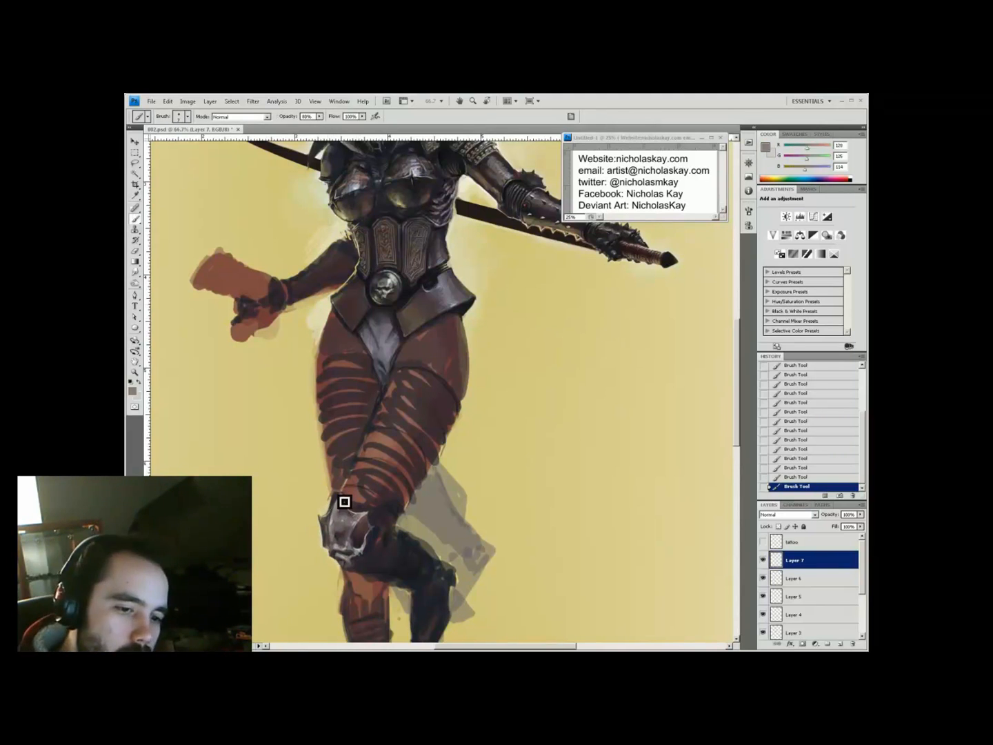
pyautogui.moveTo(313, 370); pyautogui.dragTo(322, 483)
pyautogui.keyDown('alt'); pyautogui.click(323, 325); pyautogui.keyUp('alt')
pyautogui.press(']')
pyautogui.press(']')
pyautogui.press(']')
pyautogui.press(']')
pyautogui.press(']')
pyautogui.press(']')
# Paint pale highlight strokes down the forward thigh and lower thigh
pyautogui.press('h')
pyautogui.moveTo(506, 527); pyautogui.dragTo(427, 482)
pyautogui.press('alt')
pyautogui.keyDown('alt'); pyautogui.click(406, 541); pyautogui.keyUp('alt')
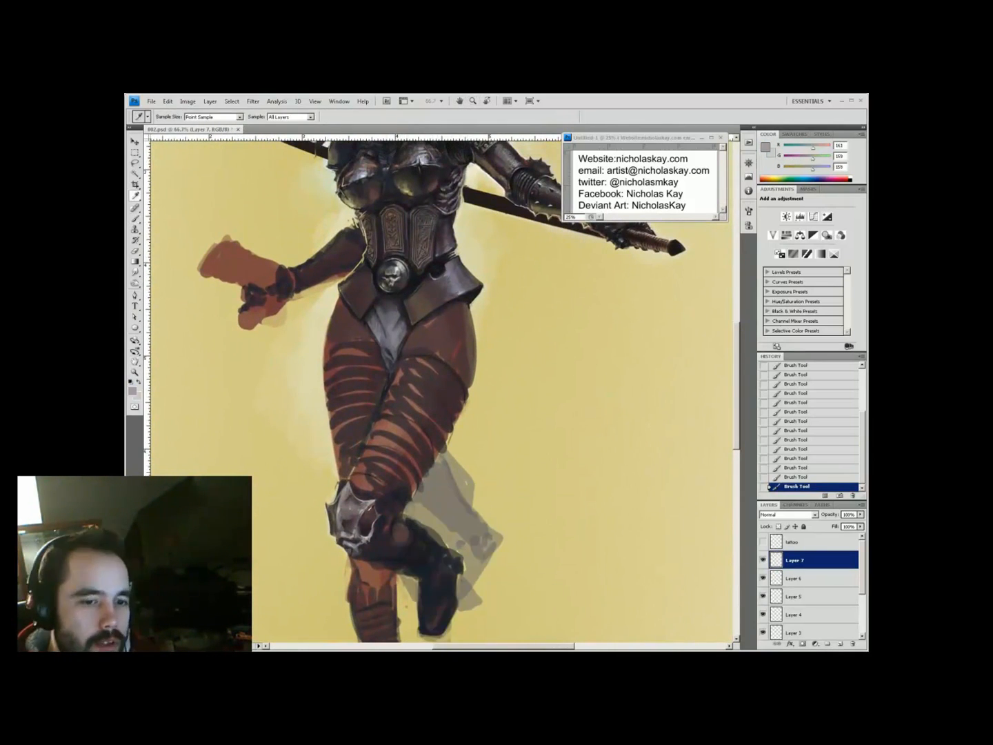
pyautogui.moveTo(406, 541); pyautogui.dragTo(389, 579)
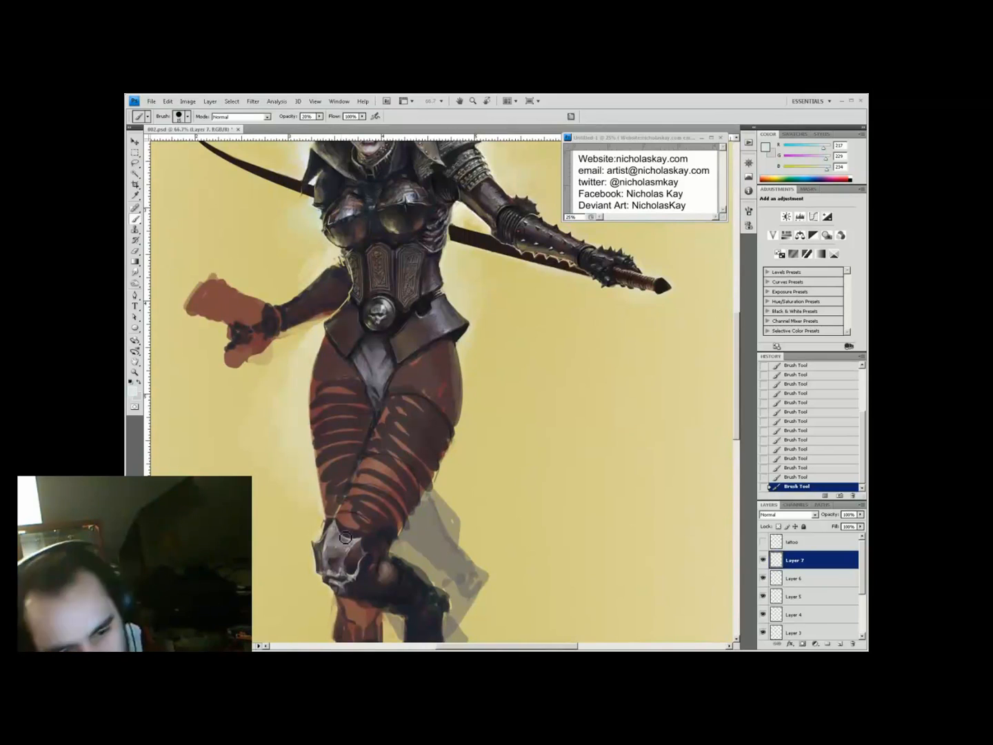
pyautogui.moveTo(344, 538); pyautogui.dragTo(335, 561)
pyautogui.moveTo(417, 385)
pyautogui.mouseDown()
pyautogui.moveTo(349, 548)
pyautogui.moveTo(377, 506)
pyautogui.moveTo(362, 556)
pyautogui.moveTo(436, 495)
pyautogui.moveTo(447, 393)
pyautogui.mouseUp()
pyautogui.keyDown('alt'); pyautogui.click(376, 506); pyautogui.keyUp('alt')
pyautogui.keyDown('alt'); pyautogui.click(387, 513); pyautogui.keyUp('alt')
pyautogui.moveTo(386, 514)
pyautogui.mouseDown()
pyautogui.moveTo(375, 569)
pyautogui.moveTo(407, 511)
pyautogui.mouseUp()
pyautogui.moveTo(412, 439)
pyautogui.mouseDown()
pyautogui.moveTo(406, 433)
pyautogui.moveTo(398, 530)
pyautogui.mouseUp()
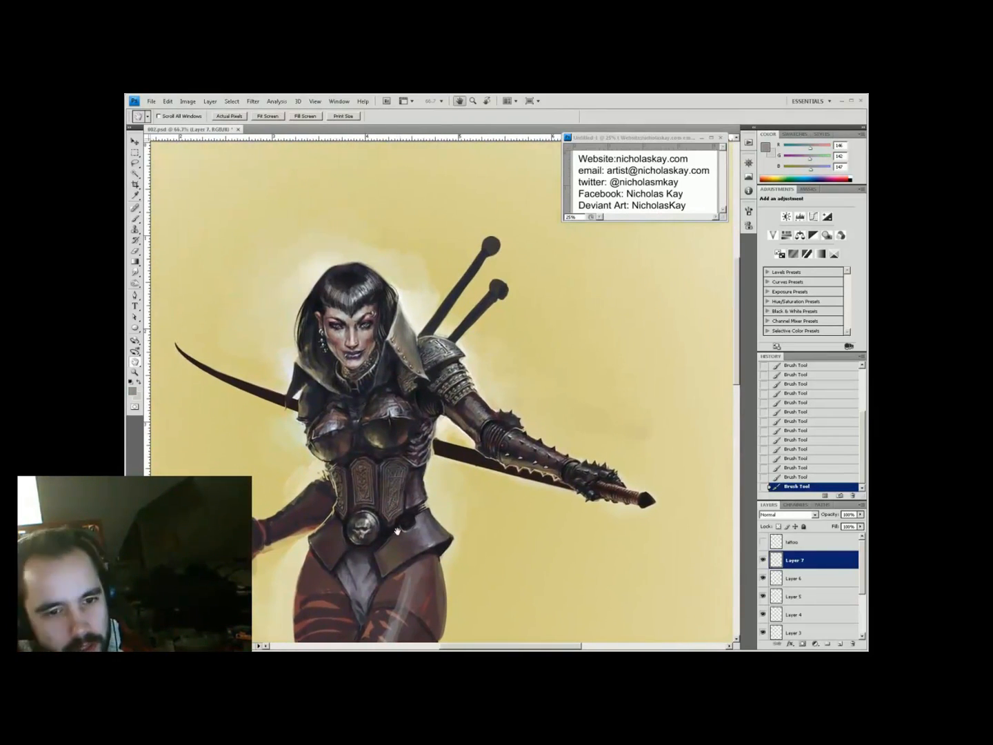
# Paint a lighter mauve stroke down the upper thigh
pyautogui.press('b')
pyautogui.rightClick(591, 487)
pyautogui.press('Return')
pyautogui.scroll(-5, 545, 435)
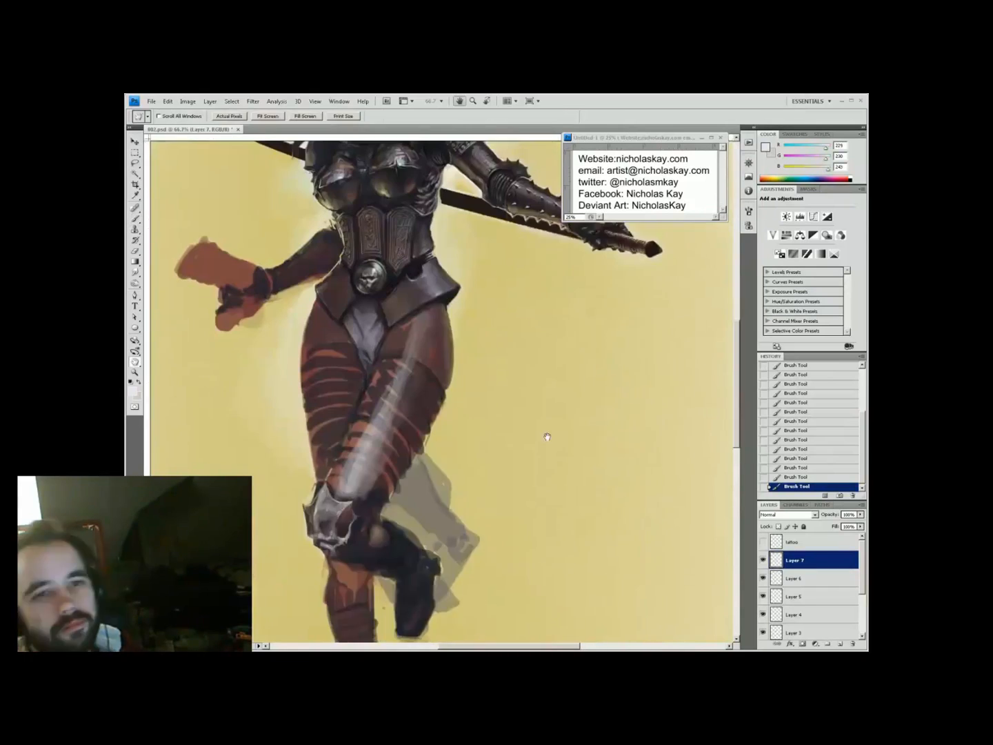
pyautogui.scroll(2, 446, 399)
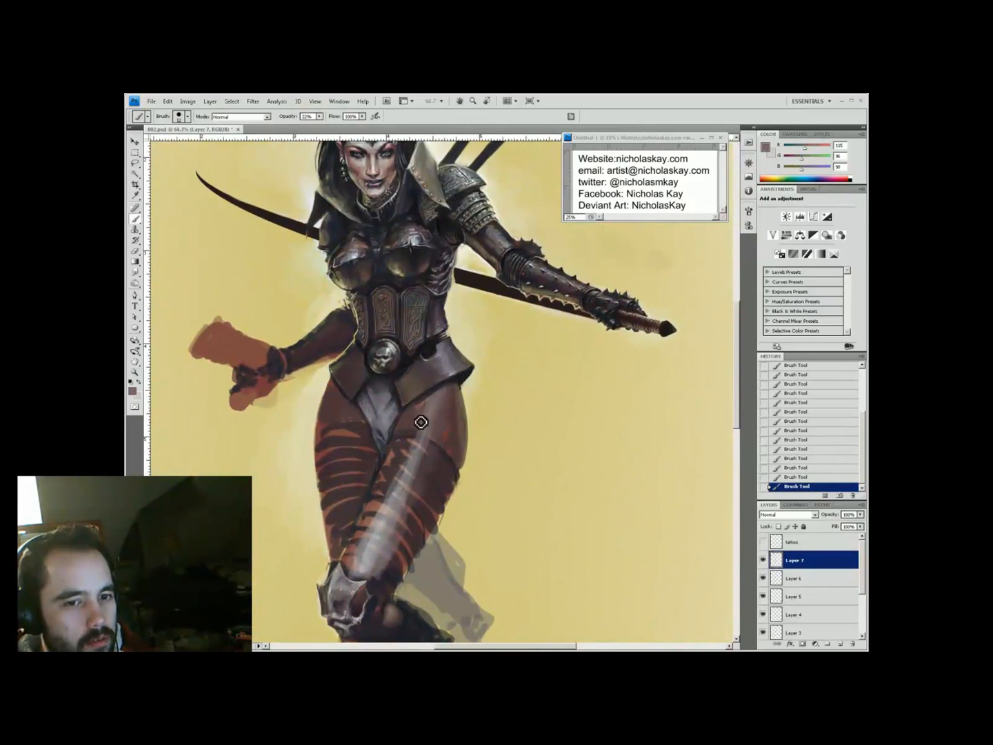
pyautogui.keyDown('alt'); pyautogui.click(423, 433); pyautogui.keyUp('alt')
pyautogui.keyDown('alt'); pyautogui.click(420, 445); pyautogui.keyUp('alt')
pyautogui.moveTo(421, 444); pyautogui.dragTo(402, 484)
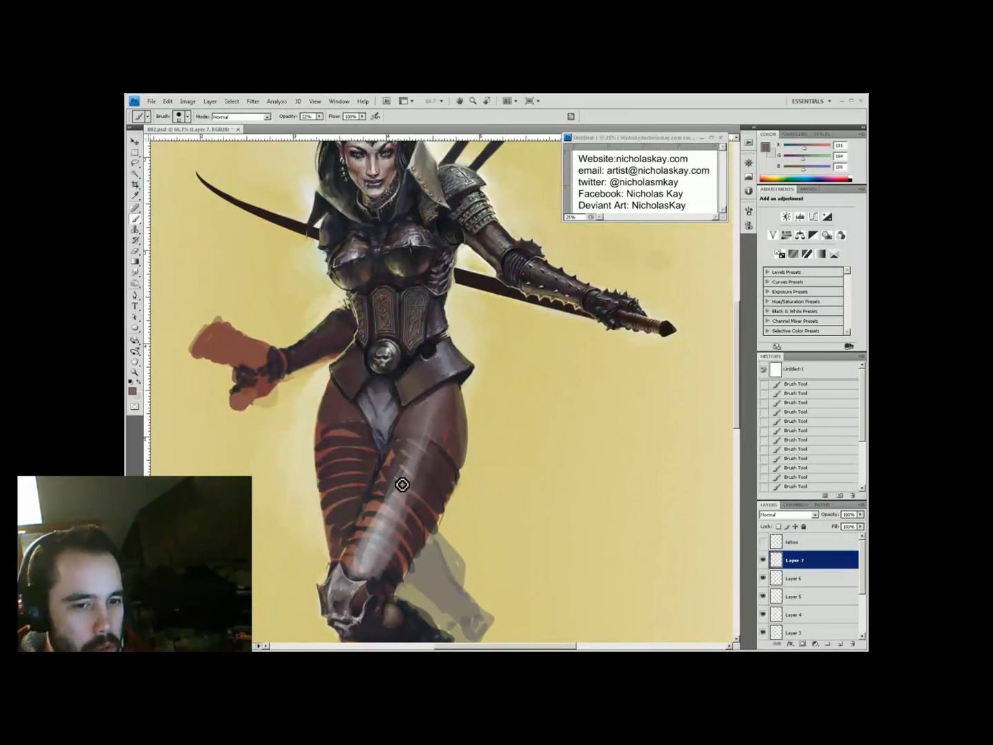
# Sample dark greys from the boot and bring the torso and legs into view
pyautogui.press('h')
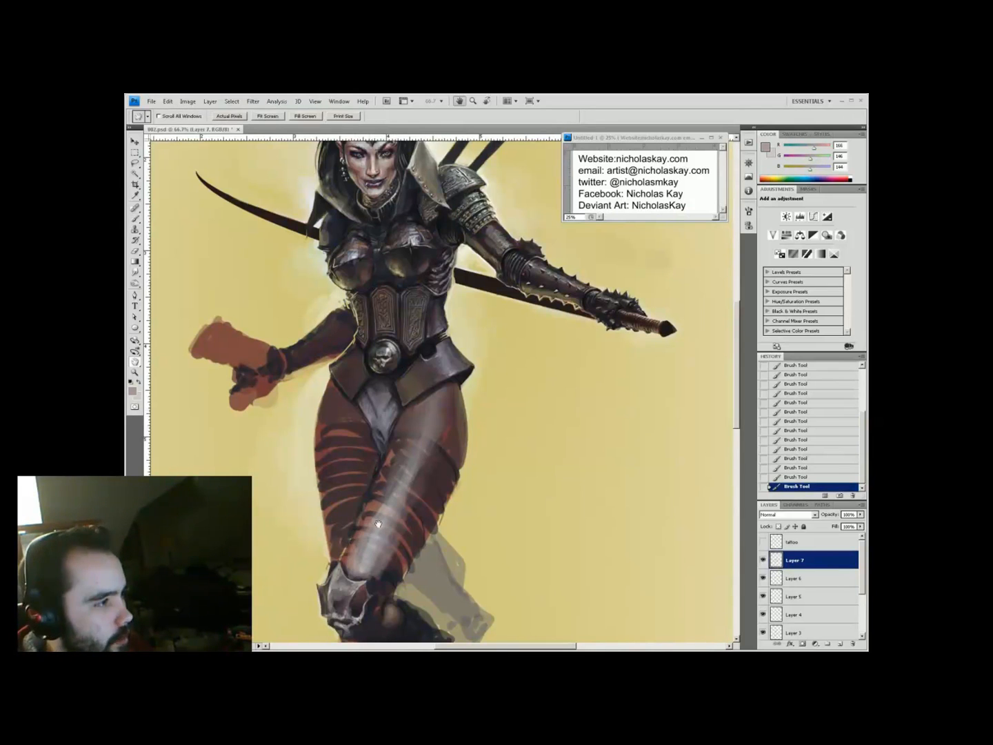
pyautogui.moveTo(385, 541); pyautogui.dragTo(388, 547)
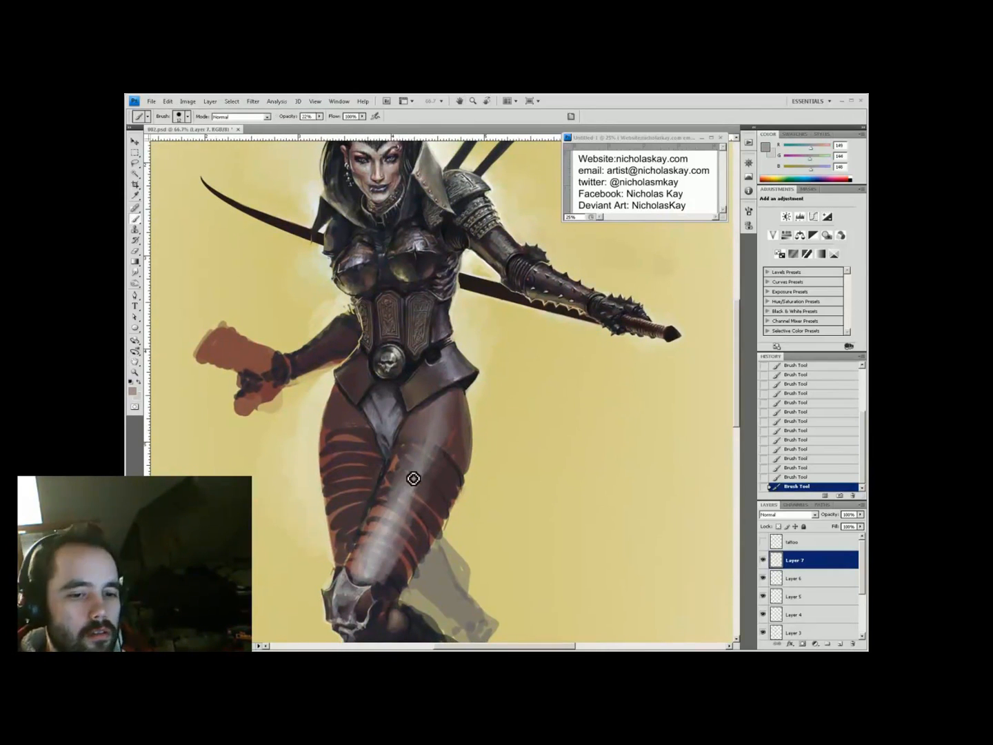
pyautogui.moveTo(413, 475); pyautogui.dragTo(436, 489)
pyautogui.press('b')
pyautogui.keyDown('alt'); pyautogui.click(416, 613); pyautogui.keyUp('alt')
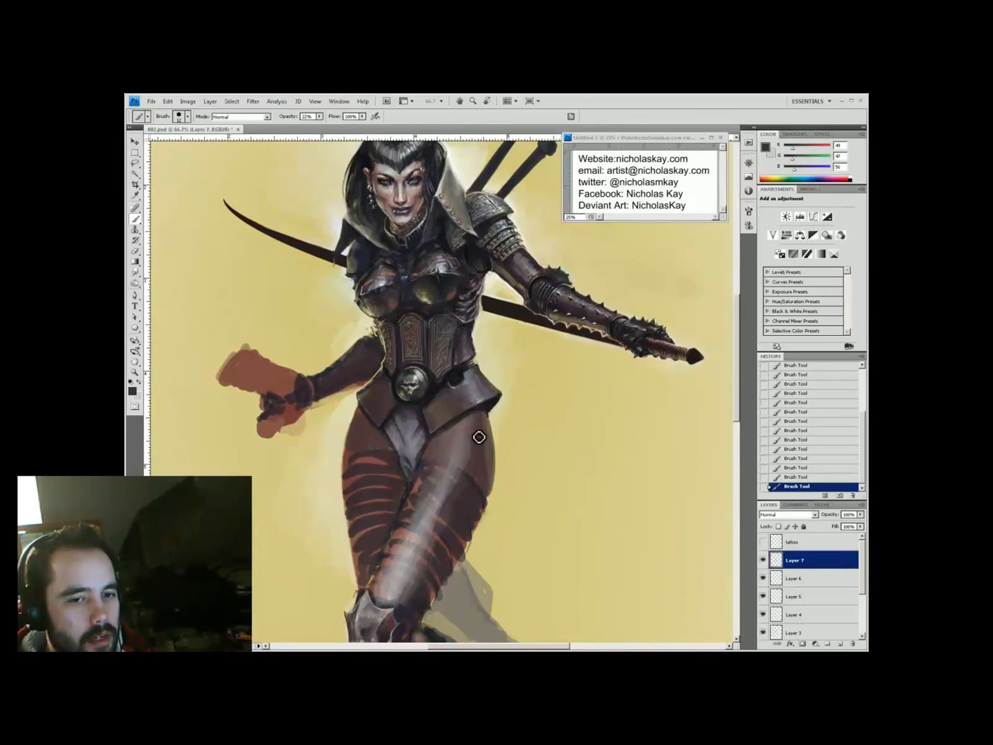
pyautogui.moveTo(456, 577); pyautogui.dragTo(445, 563)
pyautogui.keyDown('alt'); pyautogui.click(397, 594); pyautogui.keyUp('alt')
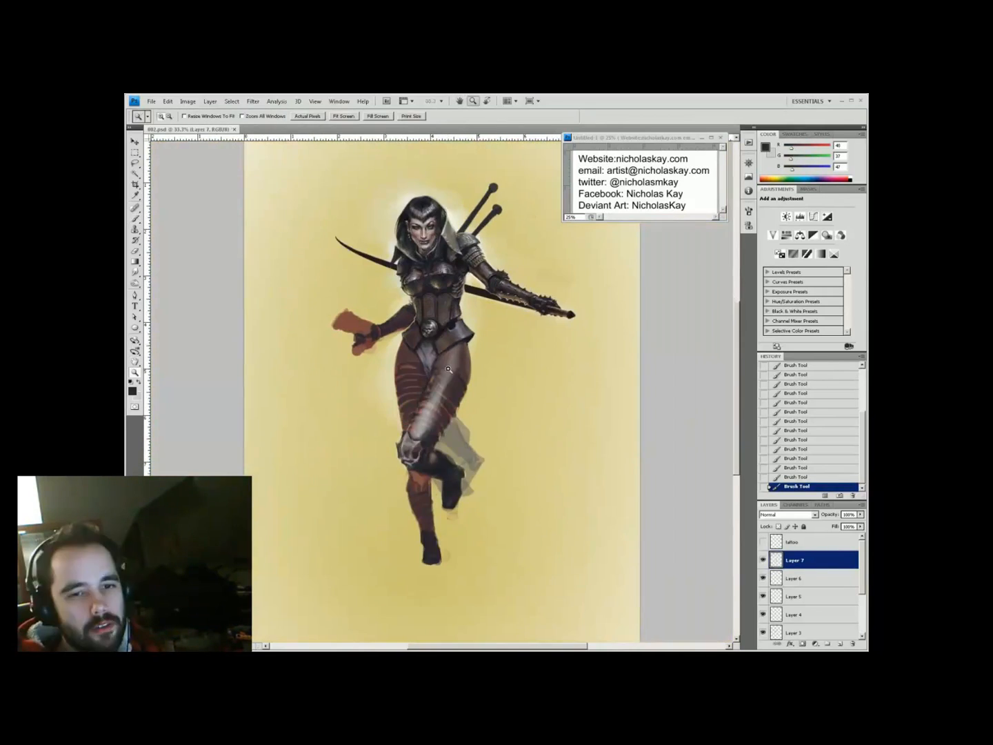
pyautogui.hotkey('ctrl', '+')
pyautogui.hotkey('ctrl', '+')
pyautogui.press('4')
pyautogui.press('4')
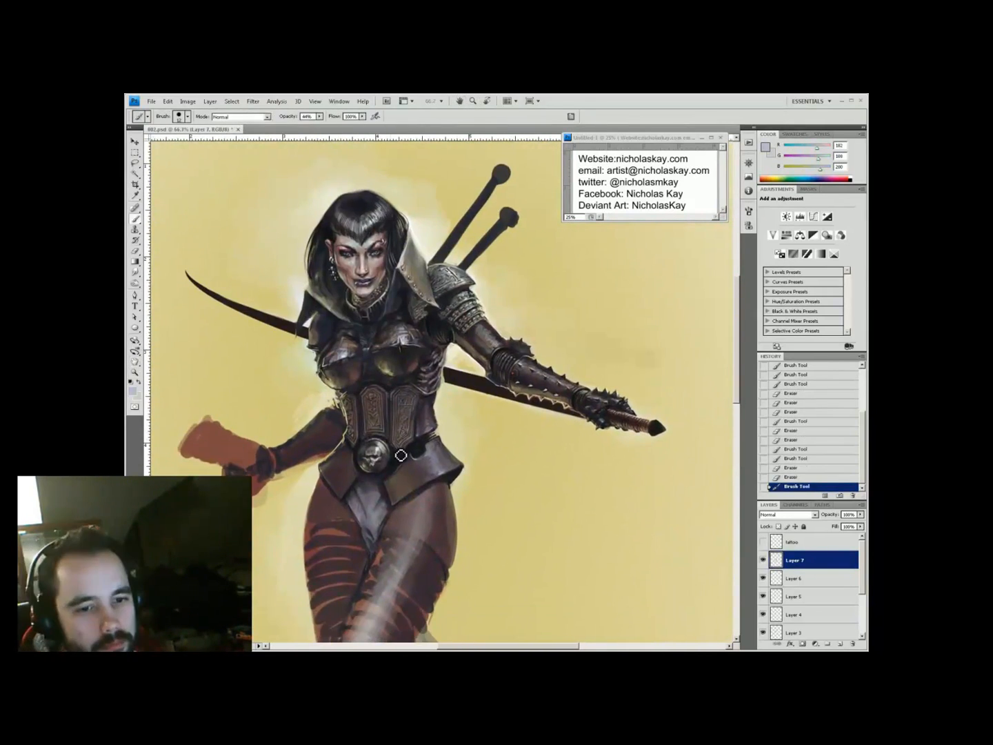
pyautogui.moveTo(386, 414)
pyautogui.mouseDown()
pyautogui.moveTo(400, 326)
pyautogui.moveTo(382, 309)
pyautogui.mouseUp()
# Dab paint and light strokes onto the leg armour, picking a light pink-grey
pyautogui.click(343, 564)
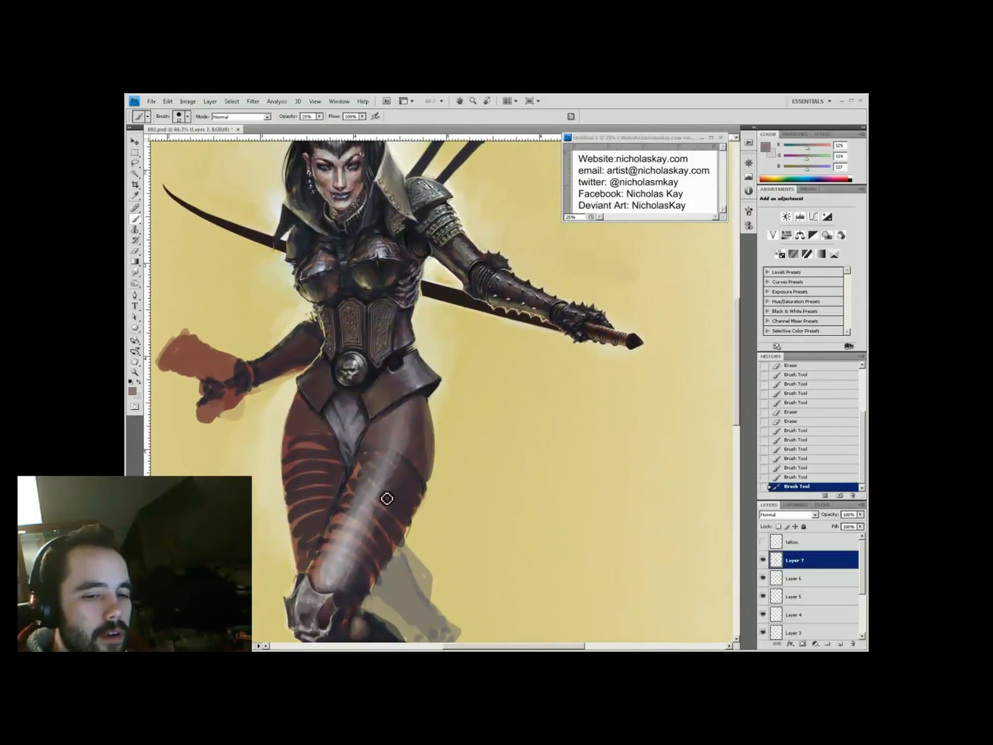
pyautogui.moveTo(388, 499); pyautogui.dragTo(384, 508)
pyautogui.keyDown('alt'); pyautogui.click(384, 508); pyautogui.keyUp('alt')
pyautogui.keyDown('alt'); pyautogui.click(384, 508); pyautogui.keyUp('alt')
pyautogui.moveTo(329, 552)
pyautogui.mouseDown()
pyautogui.moveTo(375, 518)
pyautogui.moveTo(385, 490)
pyautogui.mouseUp()
pyautogui.keyDown('alt'); pyautogui.click(385, 490); pyautogui.keyUp('alt')
# View the figure at 50% and sample a dark brown from the torso
pyautogui.hotkey('ctrl', '0')
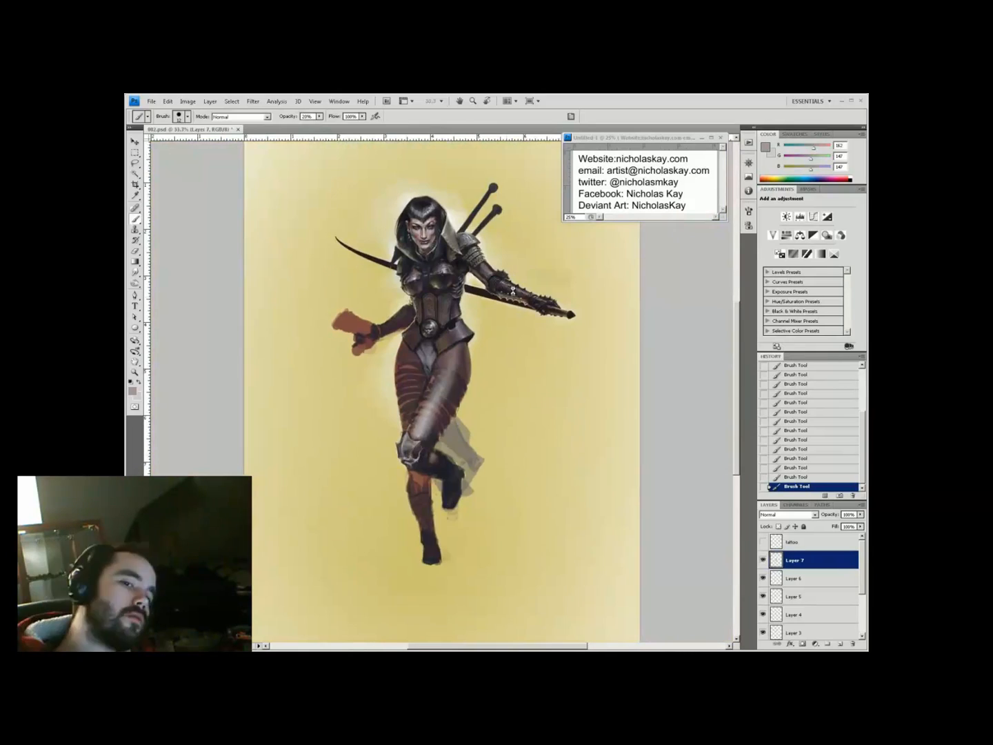
pyautogui.press('h')
pyautogui.hotkey('ctrl', '+')
pyautogui.hotkey('ctrl', '0')
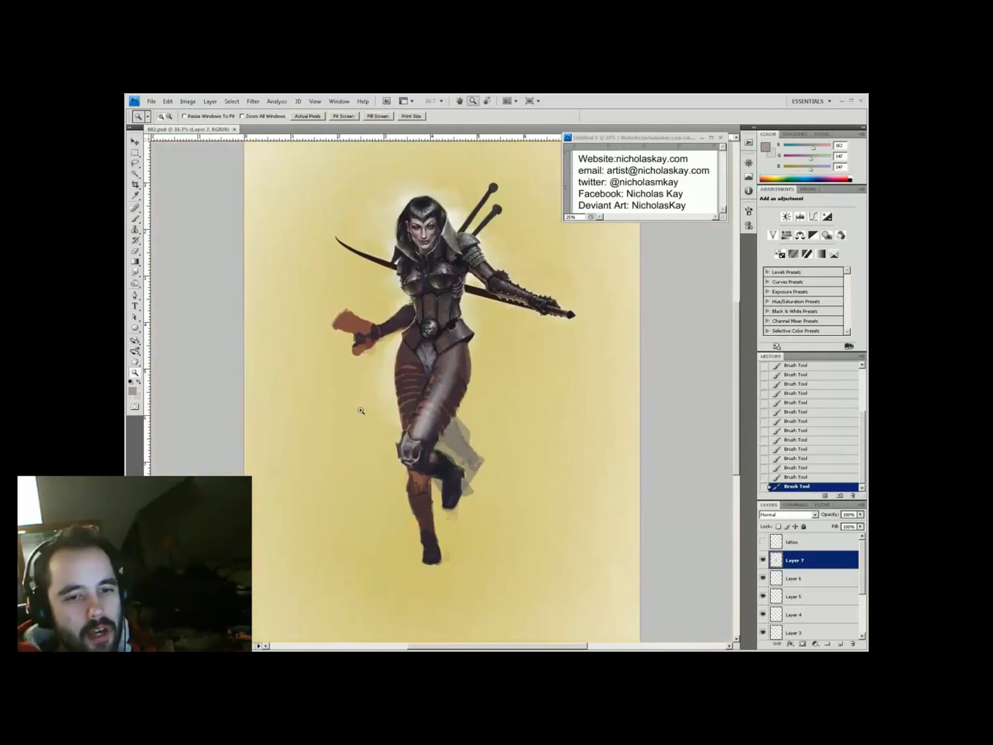
pyautogui.hotkey('ctrl', '+')
pyautogui.moveTo(396, 392); pyautogui.dragTo(355, 418)
pyautogui.press('i')
pyautogui.click(355, 418)
pyautogui.press('b')
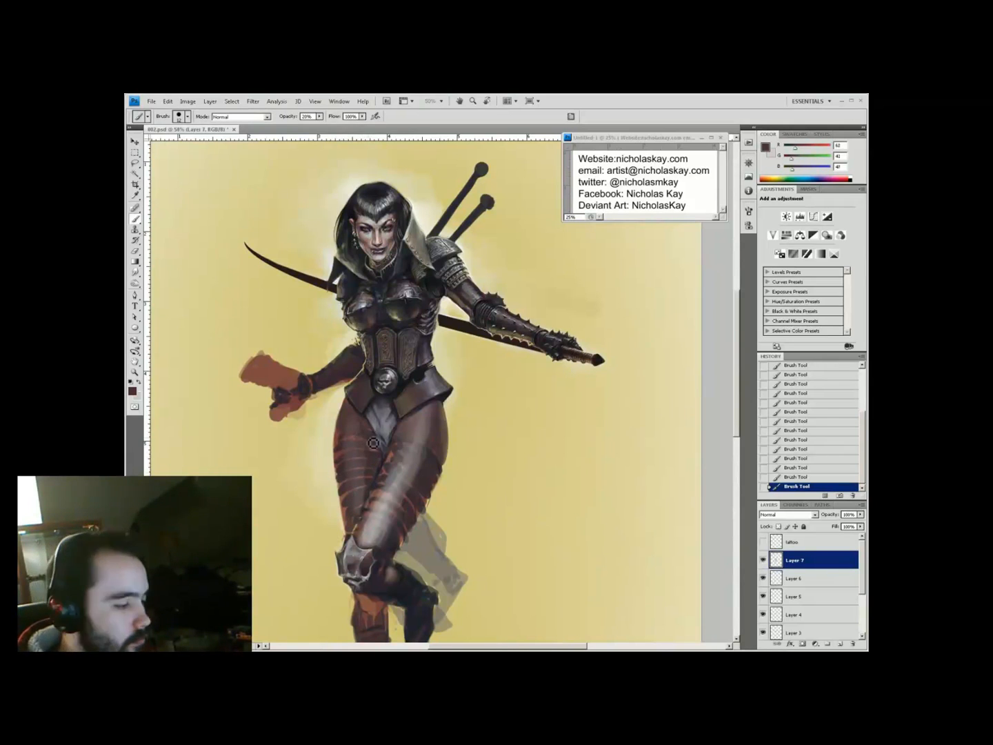
# Sample grey-brown and near-black tones from the leg armour for darker shading
pyautogui.press('h')
pyautogui.moveTo(374, 437); pyautogui.dragTo(506, 362)
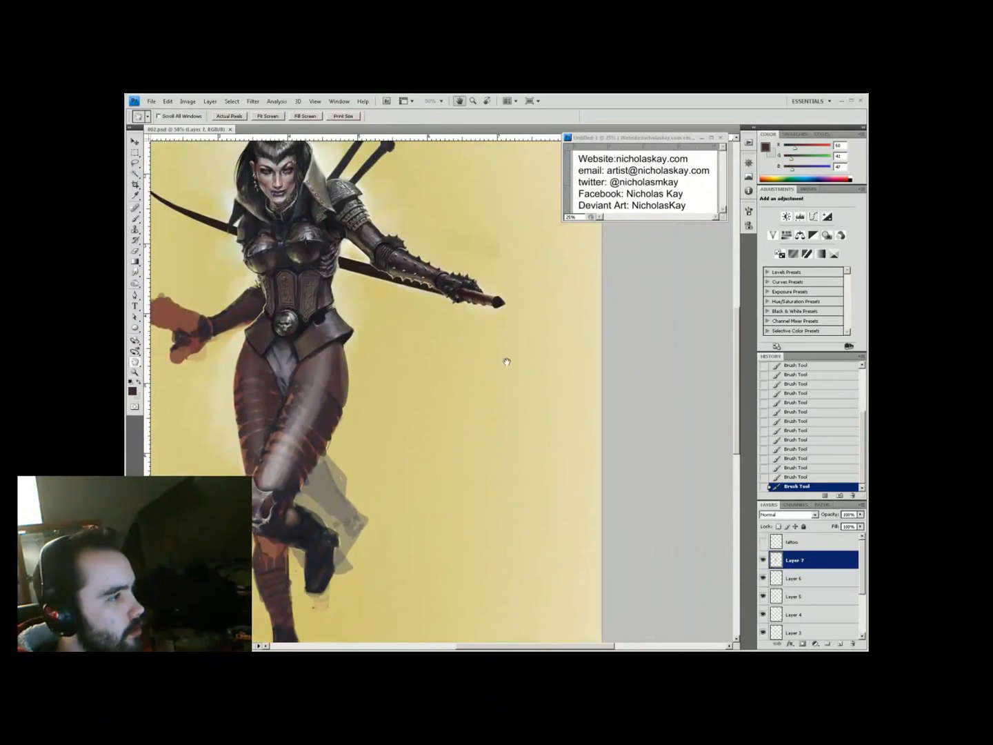
pyautogui.moveTo(345, 428)
pyautogui.mouseDown()
pyautogui.moveTo(403, 498)
pyautogui.moveTo(435, 435)
pyautogui.moveTo(433, 443)
pyautogui.mouseUp()
pyautogui.keyDown('alt'); pyautogui.click(344, 560); pyautogui.keyUp('alt')
pyautogui.press('b')
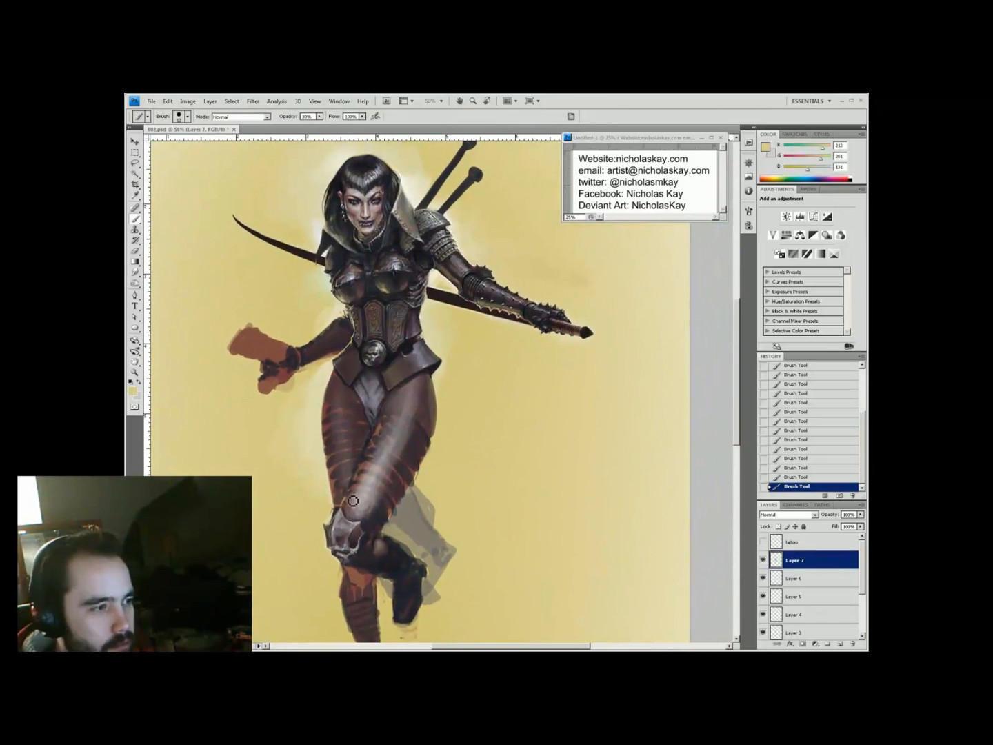
pyautogui.keyDown('alt'); pyautogui.click(375, 550); pyautogui.keyUp('alt')
pyautogui.keyDown('alt'); pyautogui.click(390, 514); pyautogui.keyUp('alt')
# Add new Layer 8 above Layer 7 and zoom in on the torso
pyautogui.hotkey('ctrl', 'shift', 'alt', 'n')
pyautogui.press('z')
pyautogui.click(494, 418)
# Paint two strokes on the thigh armour at 66.7% zoom
pyautogui.keyDown('alt'); pyautogui.click(394, 518); pyautogui.keyUp('alt')
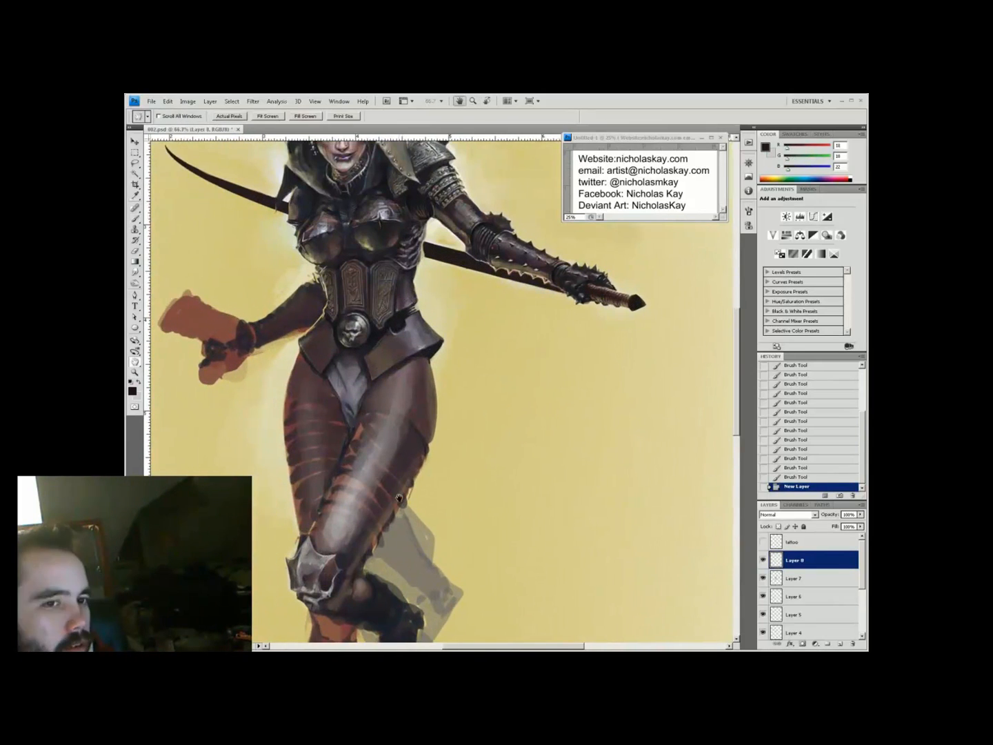
pyautogui.press('b')
pyautogui.rightClick(418, 456)
pyautogui.press('Escape')
pyautogui.moveTo(407, 509); pyautogui.dragTo(417, 512)
pyautogui.click(390, 412)
pyautogui.click(426, 389)
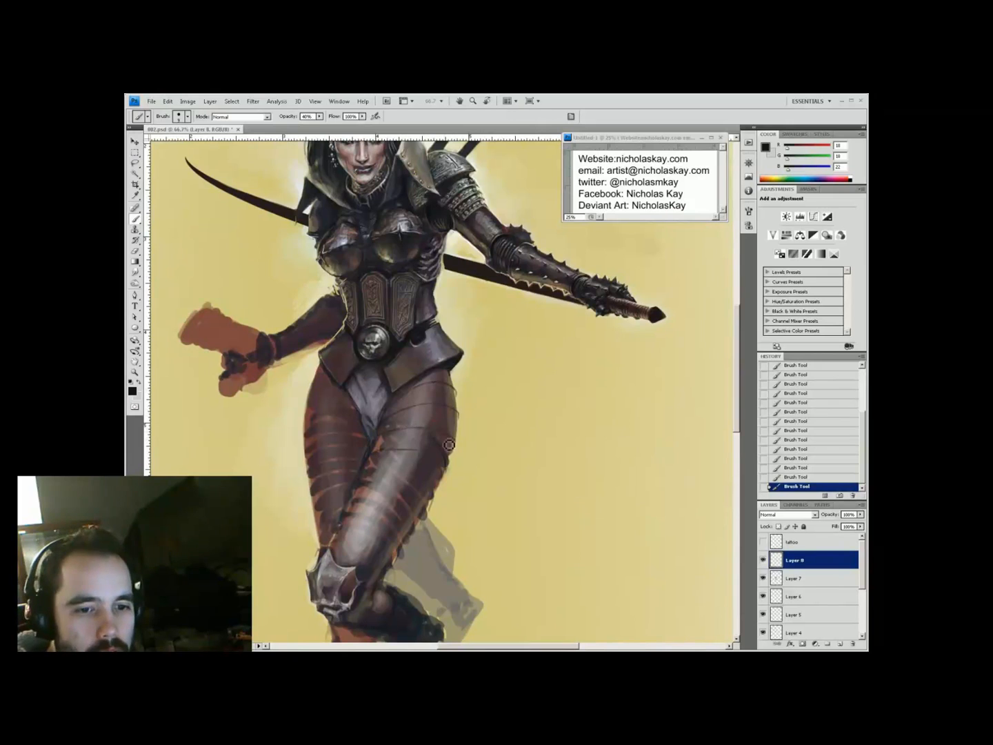
pyautogui.moveTo(352, 512); pyautogui.dragTo(402, 473)
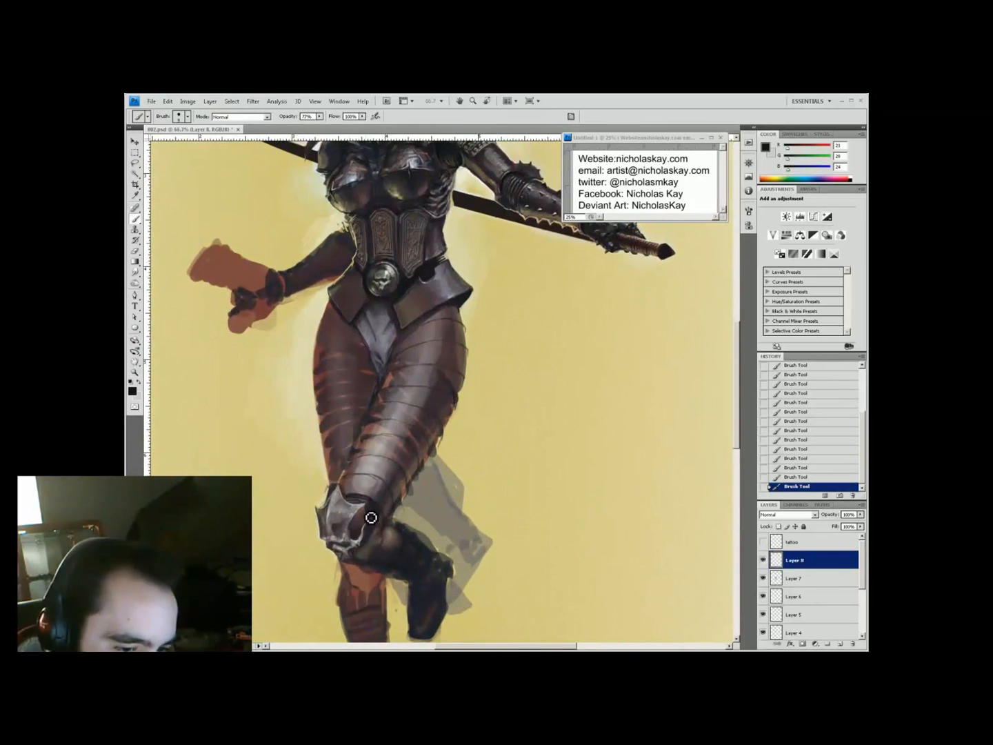
# Sample a near-black tone from the armour and set brush opacity to 40%
pyautogui.press('z')
pyautogui.keyDown('alt'); pyautogui.click(470, 332); pyautogui.keyUp('alt')
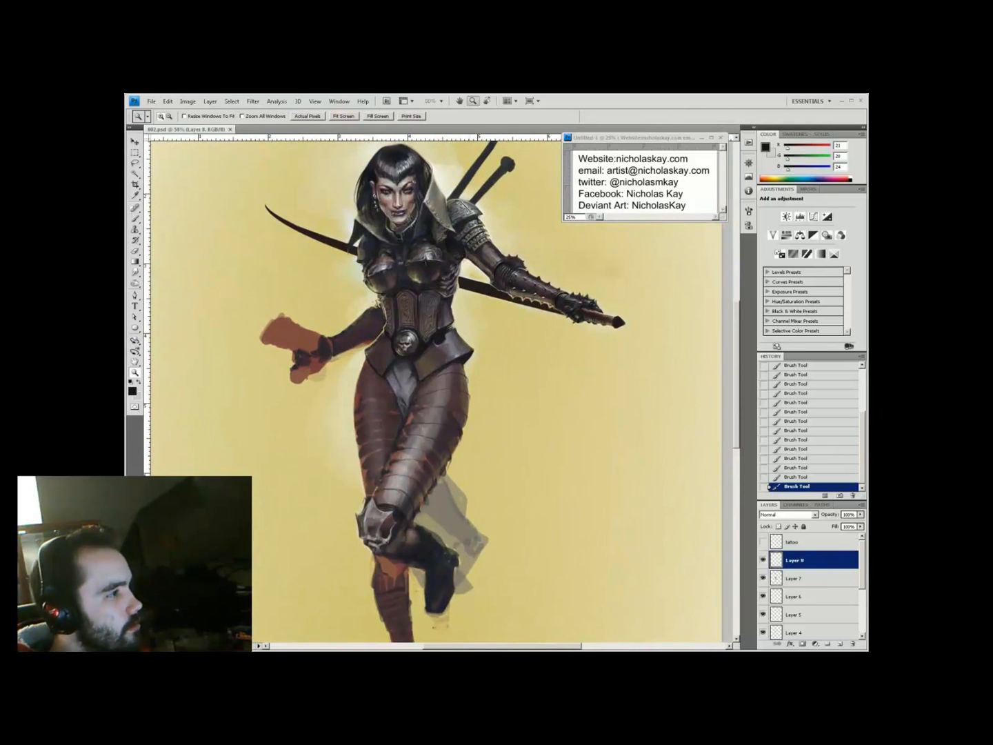
pyautogui.click(400, 364)
pyautogui.press('b')
pyautogui.keyDown('alt'); pyautogui.click(434, 545); pyautogui.keyUp('alt')
pyautogui.hotkey('ctrl', '-')
pyautogui.hotkey('ctrl', '-')
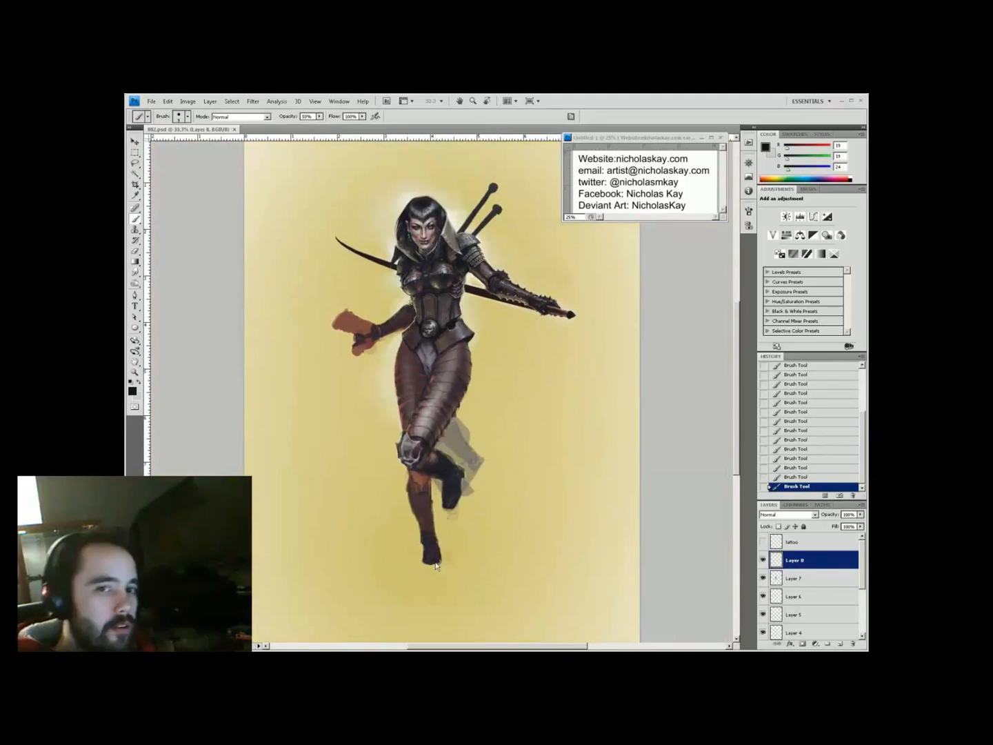
pyautogui.hotkey('ctrl', '+')
pyautogui.hotkey('ctrl', '+')
pyautogui.press('4')
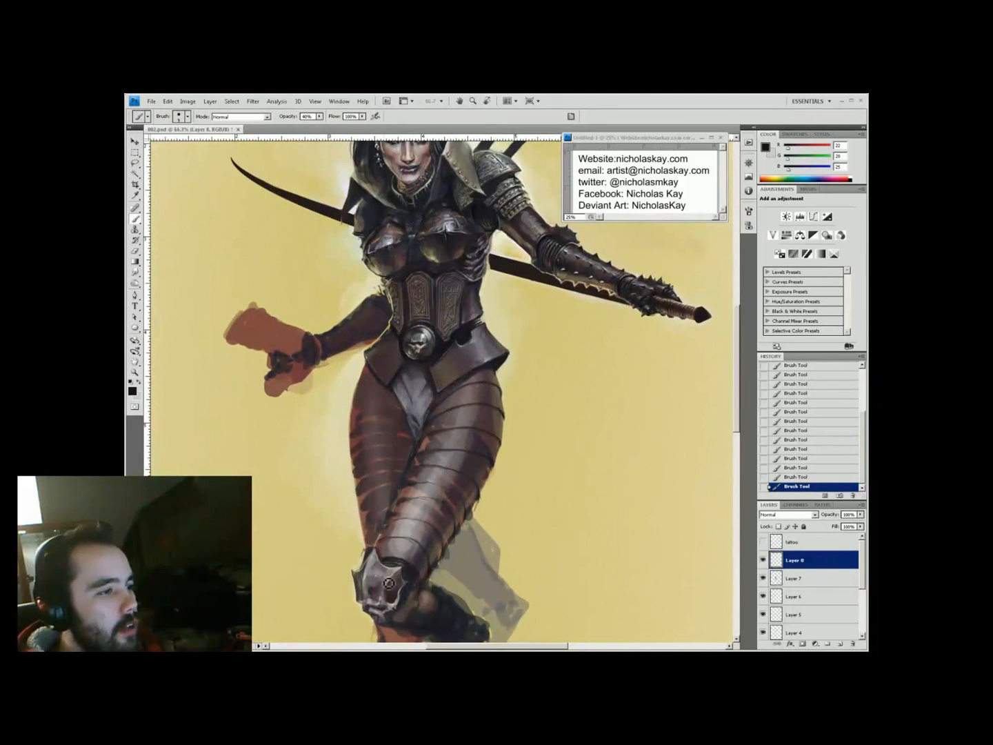
# Sample the pale yellow background, then dark brown from the armour, at 20% opacity
pyautogui.hotkey('ctrl', '-')
pyautogui.hotkey('ctrl', '-')
pyautogui.press('z')
pyautogui.click(426, 427)
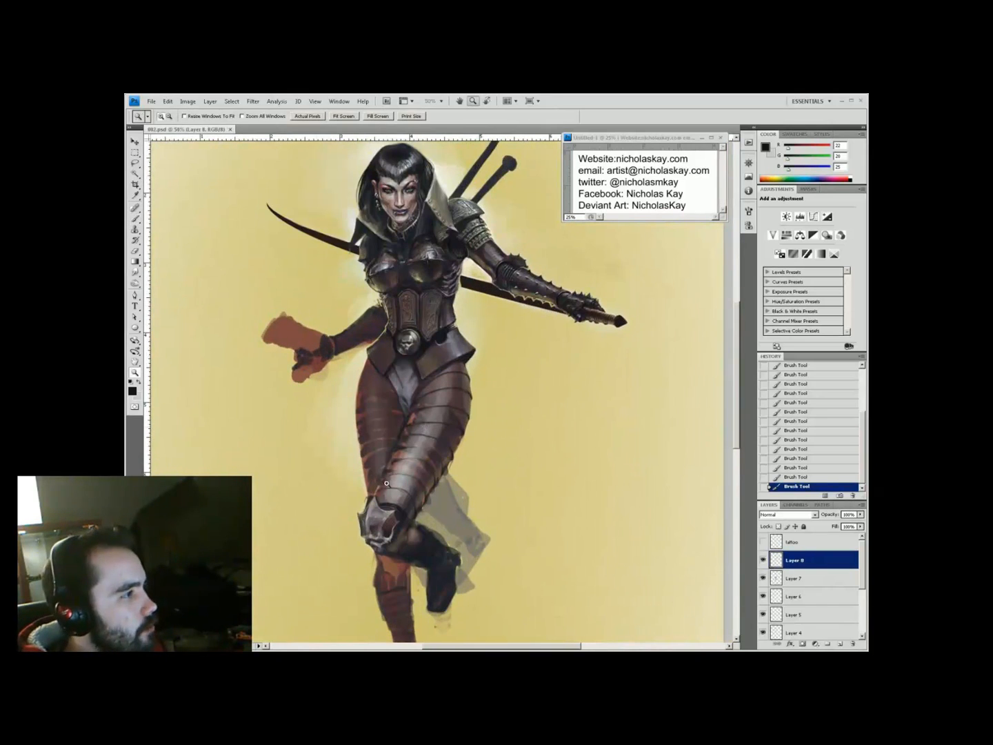
pyautogui.hotkey('ctrl', '+')
pyautogui.press('b')
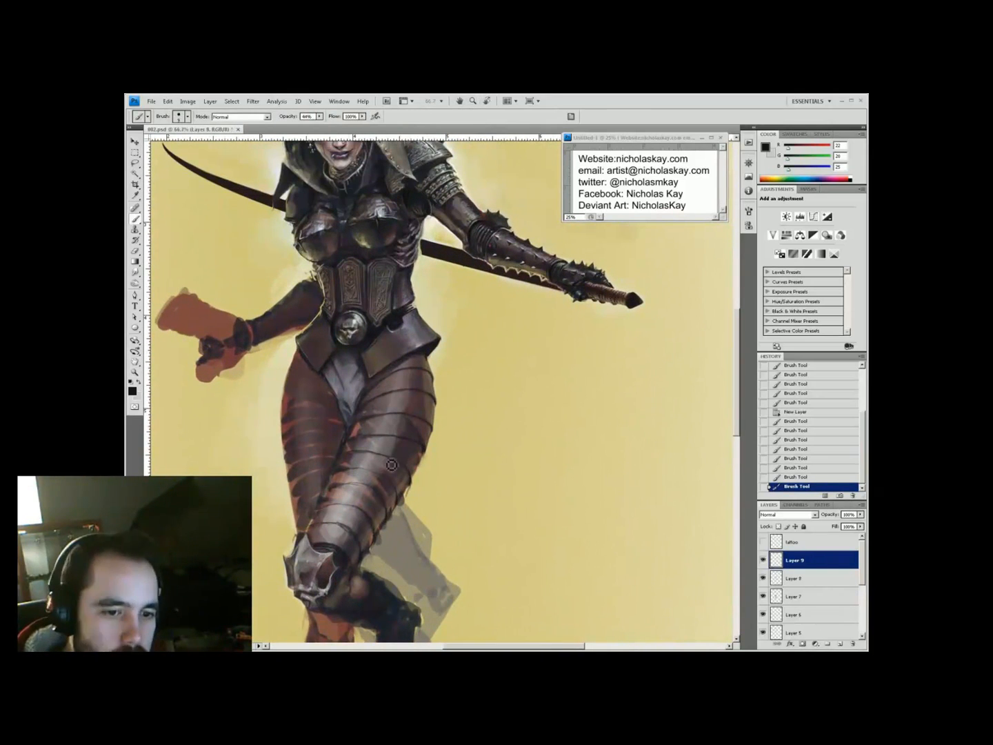
pyautogui.press('3')
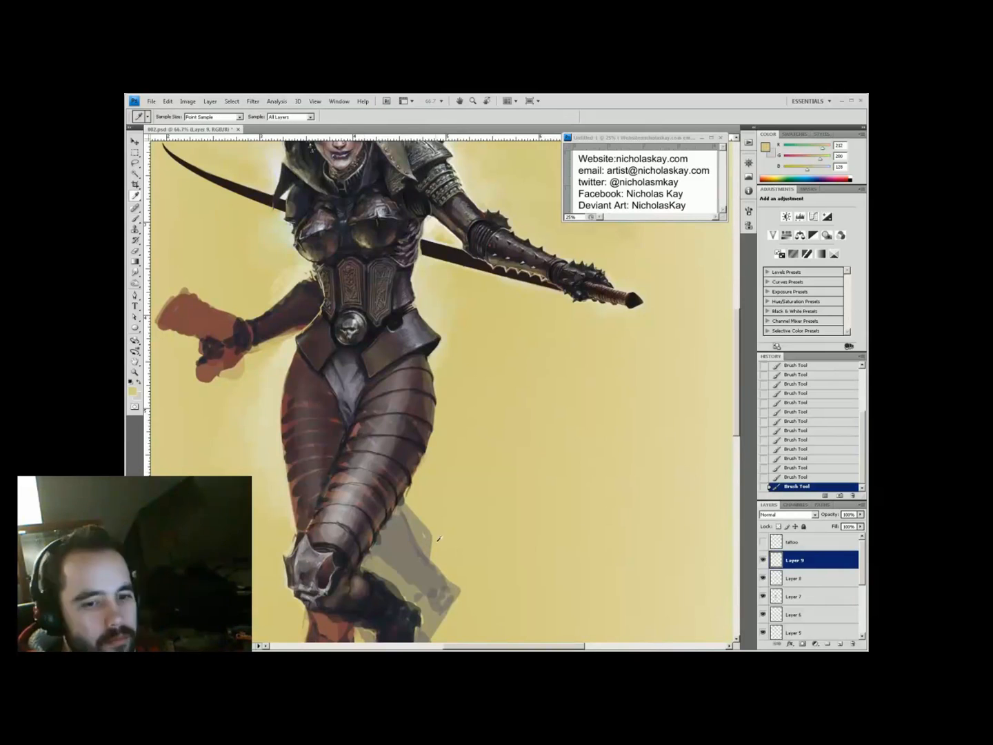
pyautogui.keyDown('alt'); pyautogui.click(318, 358); pyautogui.keyUp('alt')
pyautogui.moveTo(313, 356); pyautogui.dragTo(347, 365)
pyautogui.keyDown('alt'); pyautogui.click(364, 353); pyautogui.keyUp('alt')
pyautogui.press('2')
# Save the painting and sample a pale grey colour over the legs
pyautogui.hotkey('ctrl', '-')
pyautogui.hotkey('ctrl', 's')
pyautogui.hotkey('ctrl', '+')
pyautogui.moveTo(414, 483); pyautogui.dragTo(451, 476)
pyautogui.keyDown('alt'); pyautogui.click(386, 578); pyautogui.keyUp('alt')
pyautogui.moveTo(462, 536); pyautogui.dragTo(477, 561)
# Add a new layer and erase stray paint from the leg armour
pyautogui.hotkey('ctrl', 'shift', 'alt', 'n')
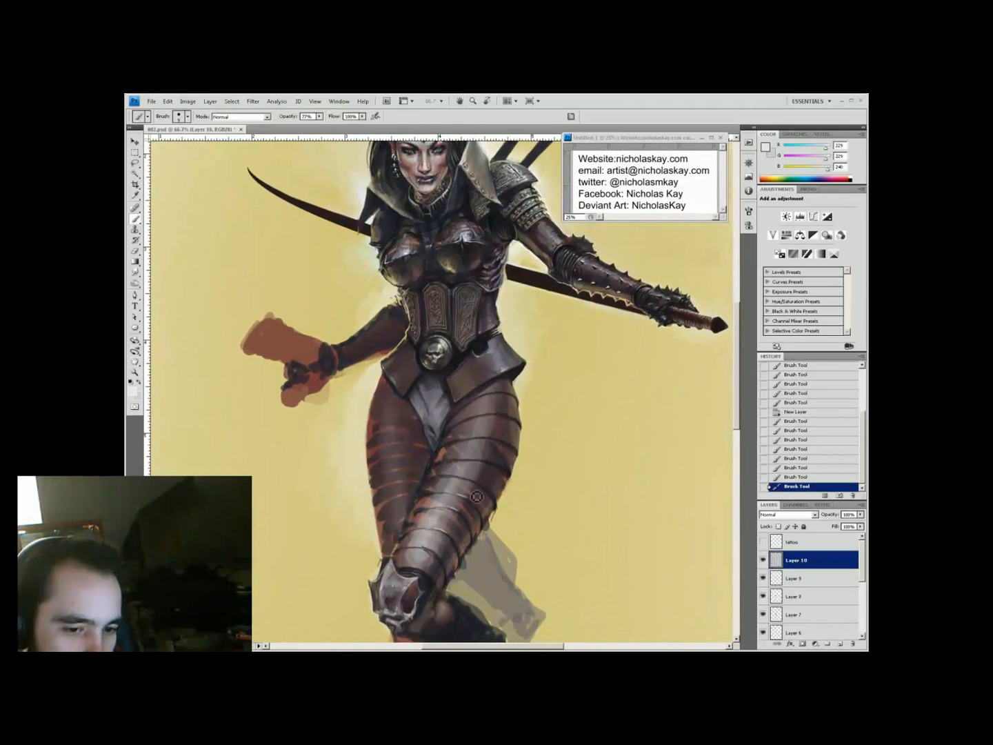
pyautogui.press('e')
pyautogui.moveTo(499, 401); pyautogui.dragTo(498, 440)
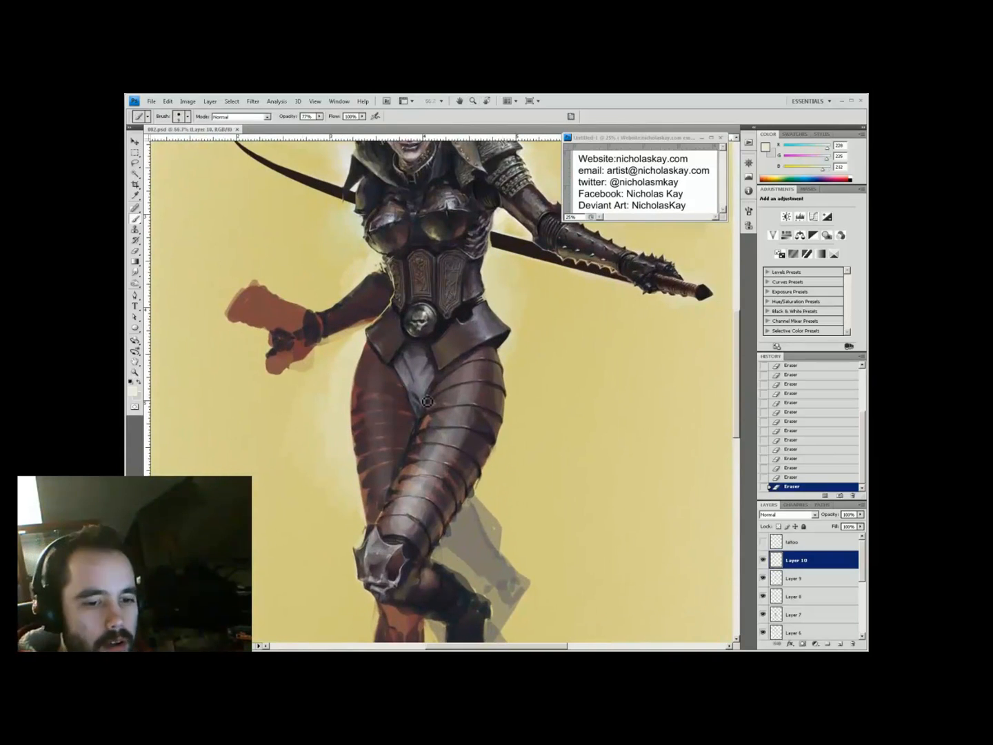
pyautogui.moveTo(441, 560)
pyautogui.mouseDown()
pyautogui.moveTo(433, 555)
pyautogui.moveTo(427, 614)
pyautogui.mouseUp()
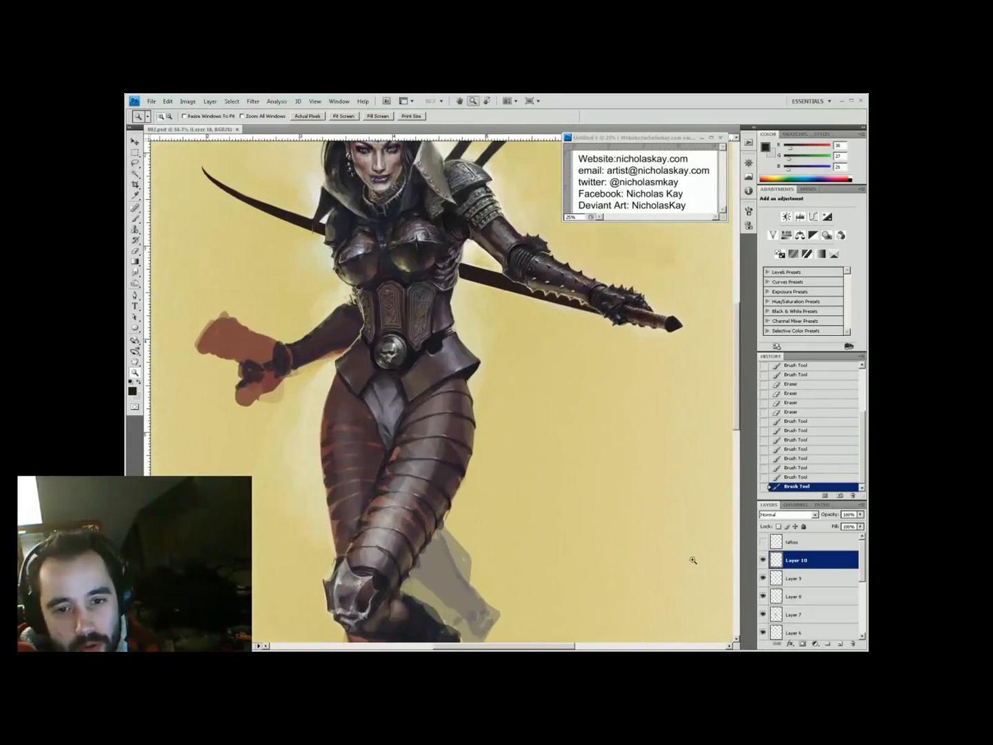
# Paint a pale rim highlight down the thigh edge, then set opacity to 40%
pyautogui.keyDown('alt'); pyautogui.click(456, 518); pyautogui.keyUp('alt')
pyautogui.moveTo(443, 534); pyautogui.dragTo(413, 579)
pyautogui.press('4')
pyautogui.press('z')
pyautogui.keyDown('alt'); pyautogui.click(510, 574); pyautogui.keyUp('alt')
# Add a new layer and load a light cream brush colour at 30% opacity
pyautogui.click(438, 320)
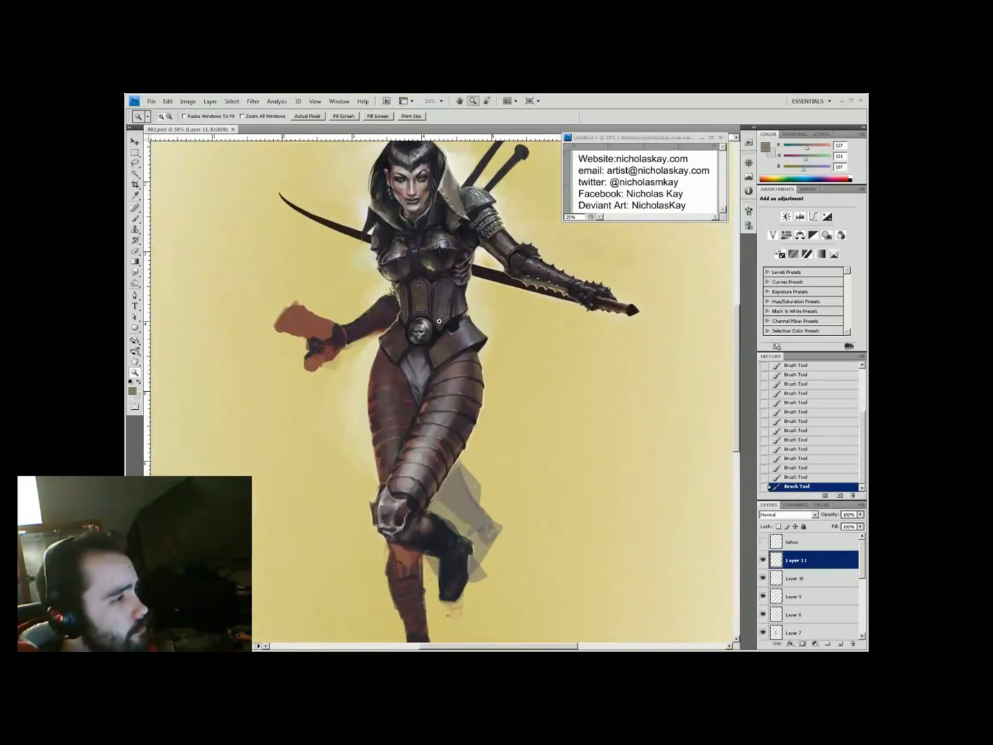
pyautogui.click(469, 411)
pyautogui.moveTo(455, 382); pyautogui.dragTo(450, 428)
pyautogui.hotkey('ctrl', 'shift', 'alt', 'n')
pyautogui.moveTo(493, 282); pyautogui.dragTo(499, 250)
pyautogui.press('b')
pyautogui.press('3')
pyautogui.keyDown('alt'); pyautogui.click(470, 499); pyautogui.keyUp('alt')
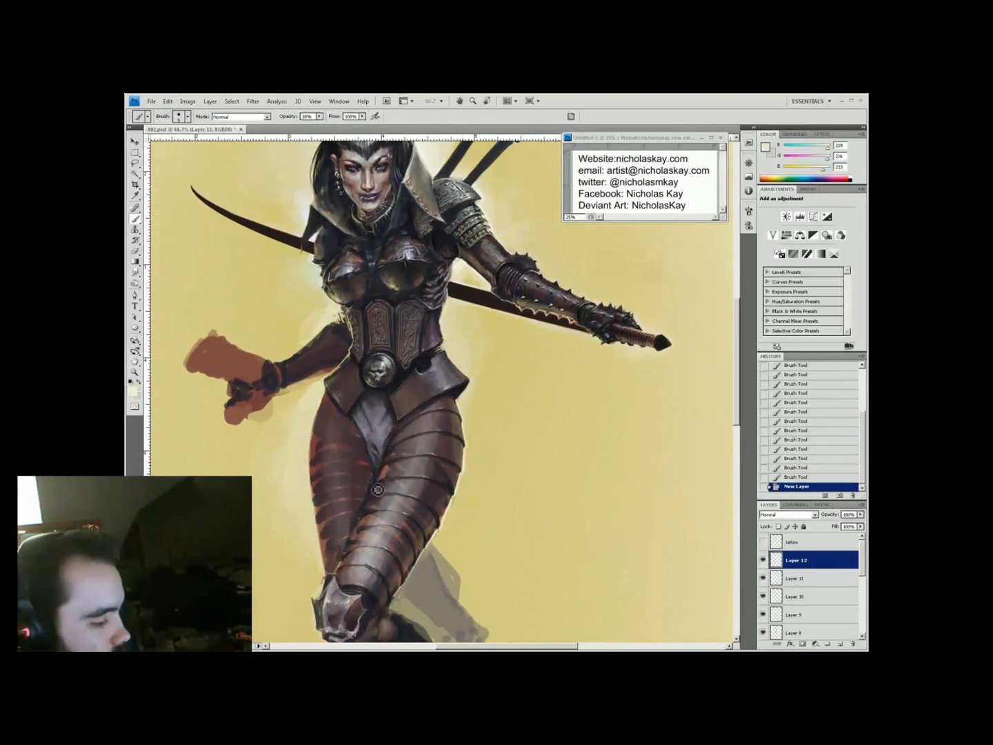
# Paint light strokes on the armour, then a dark stroke on the leg armour
pyautogui.moveTo(392, 277); pyautogui.dragTo(435, 244)
pyautogui.press('z')
pyautogui.keyDown('alt'); pyautogui.click(413, 428); pyautogui.keyUp('alt')
pyautogui.click(451, 413)
pyautogui.click(841, 644)
pyautogui.press('b')
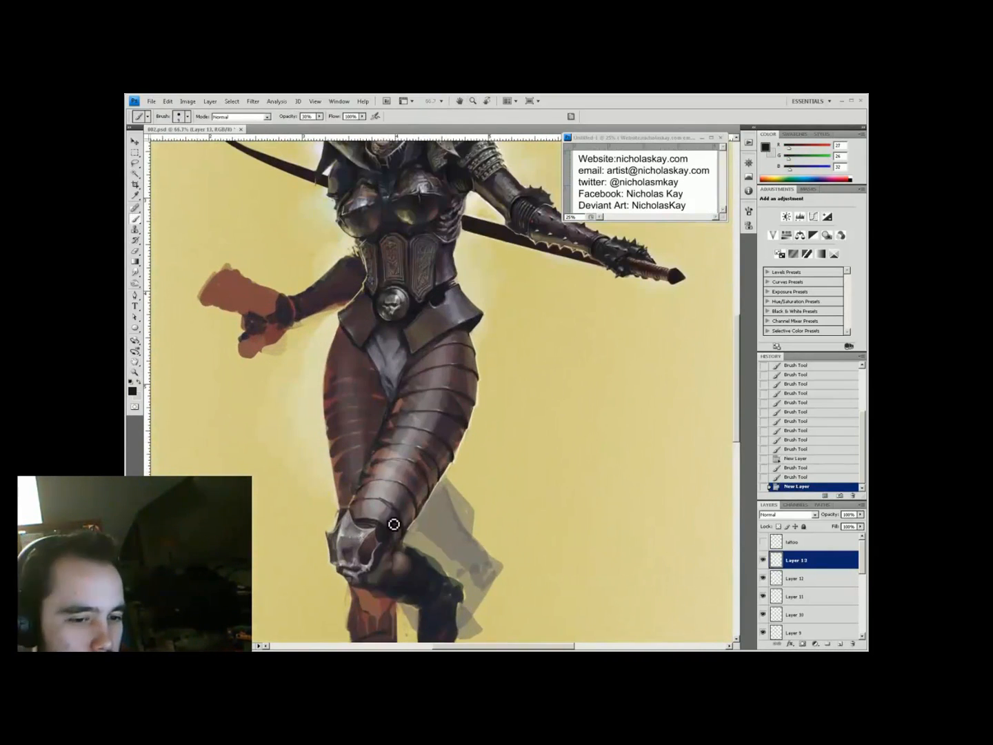
pyautogui.moveTo(473, 362); pyautogui.dragTo(468, 372)
# Erase part of the stroke, repaint the thigh armour and save
pyautogui.press('e')
pyautogui.moveTo(459, 390); pyautogui.dragTo(452, 401)
pyautogui.press('b')
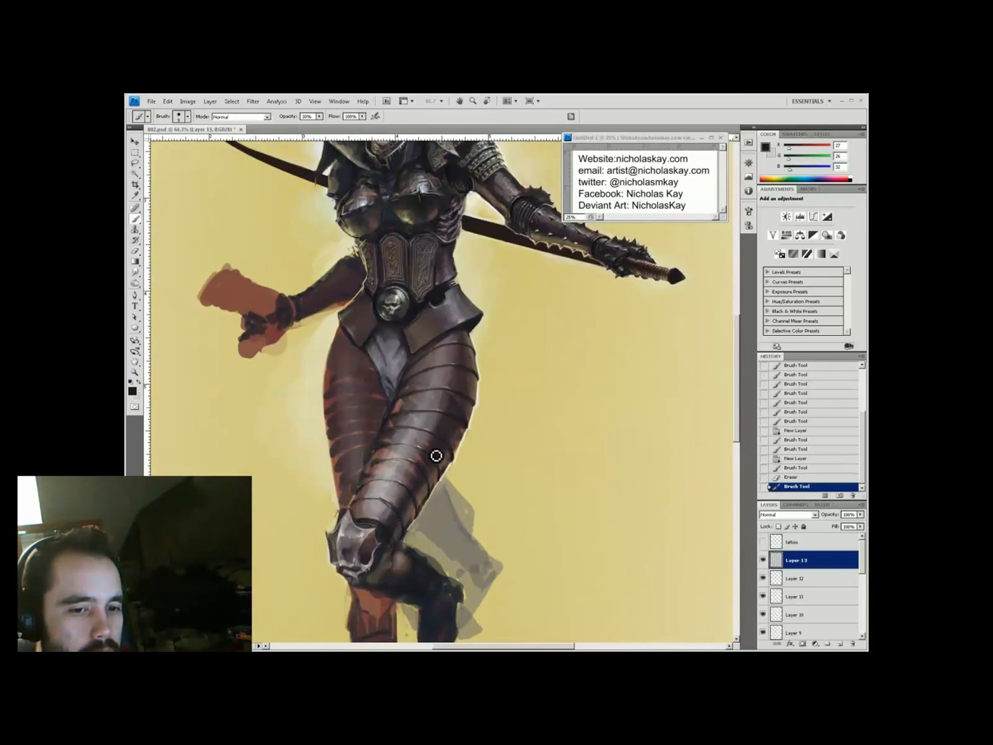
pyautogui.moveTo(473, 357); pyautogui.dragTo(475, 364)
pyautogui.hotkey('ctrl', 's')
# Paint light lilac highlights on the leg plates at 66.7% zoom
pyautogui.hotkey('ctrl', '-')
pyautogui.hotkey('ctrl', '-')
pyautogui.press('z')
pyautogui.click(416, 368)
pyautogui.press('space')
pyautogui.moveTo(471, 475); pyautogui.dragTo(366, 453)
pyautogui.press('z')
pyautogui.click(412, 287)
pyautogui.click(841, 643)
pyautogui.press('b')
pyautogui.keyDown('alt'); pyautogui.click(422, 483); pyautogui.keyUp('alt')
pyautogui.moveTo(598, 548); pyautogui.dragTo(617, 504)
pyautogui.moveTo(429, 507); pyautogui.dragTo(424, 524)
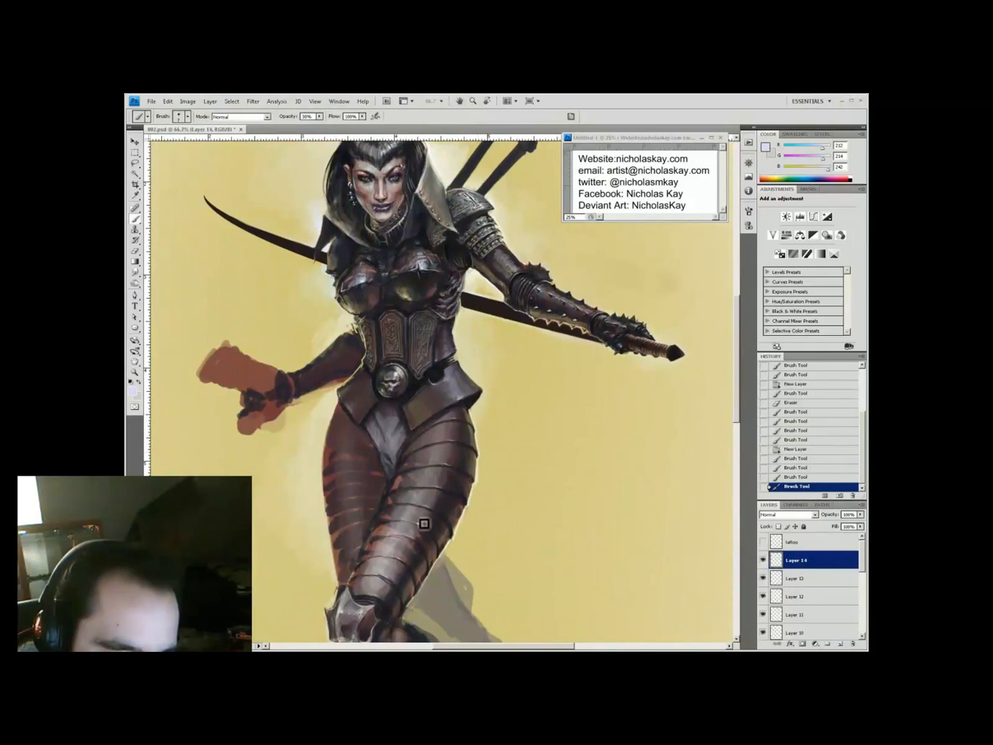
# Erase part of the lilac highlight, then sample the yellow background at 40% opacity
pyautogui.press('e')
pyautogui.moveTo(441, 470); pyautogui.dragTo(450, 455)
pyautogui.moveTo(456, 435); pyautogui.dragTo(460, 446)
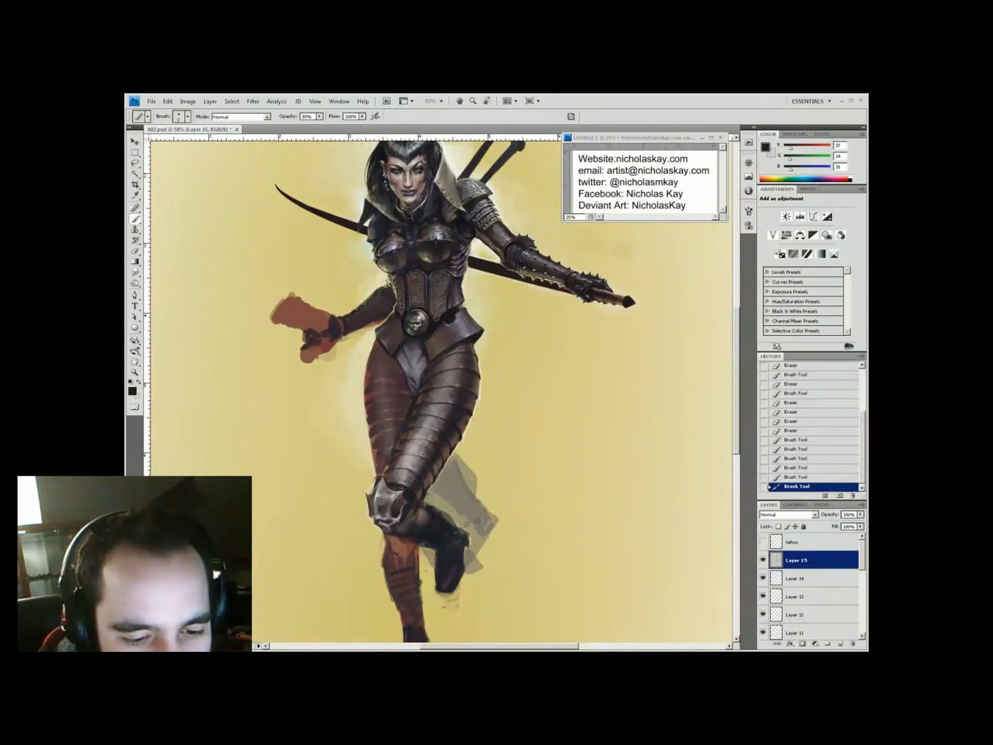
pyautogui.keyDown('alt'); pyautogui.click(423, 392); pyautogui.keyUp('alt')
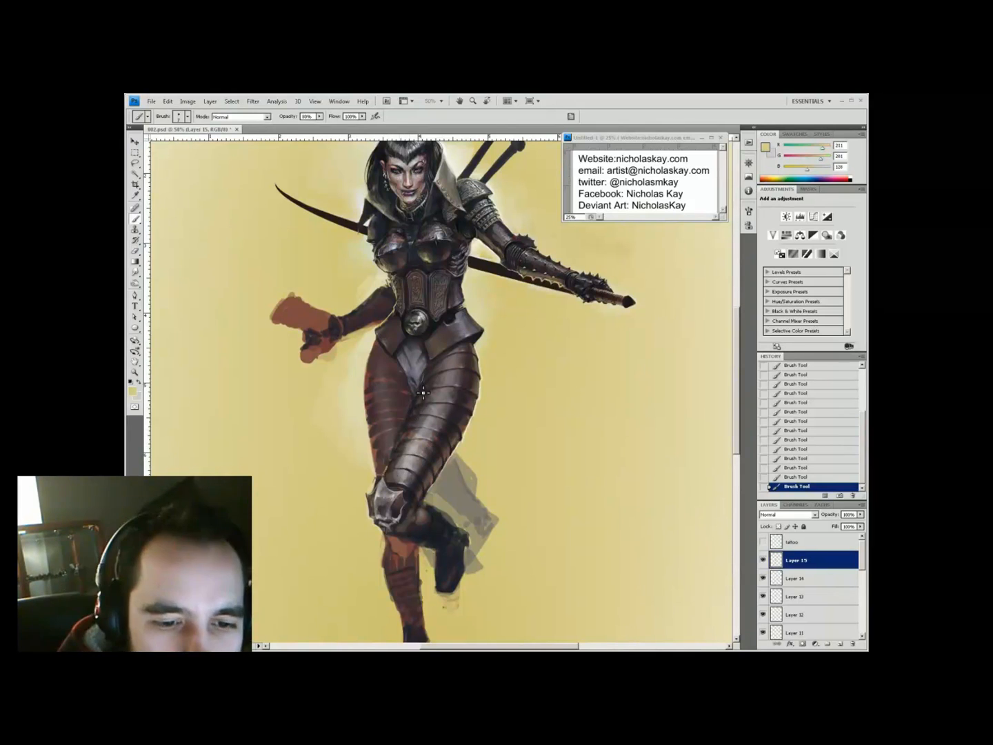
pyautogui.press('4')
pyautogui.keyDown('alt'); pyautogui.click(422, 402); pyautogui.keyUp('alt')
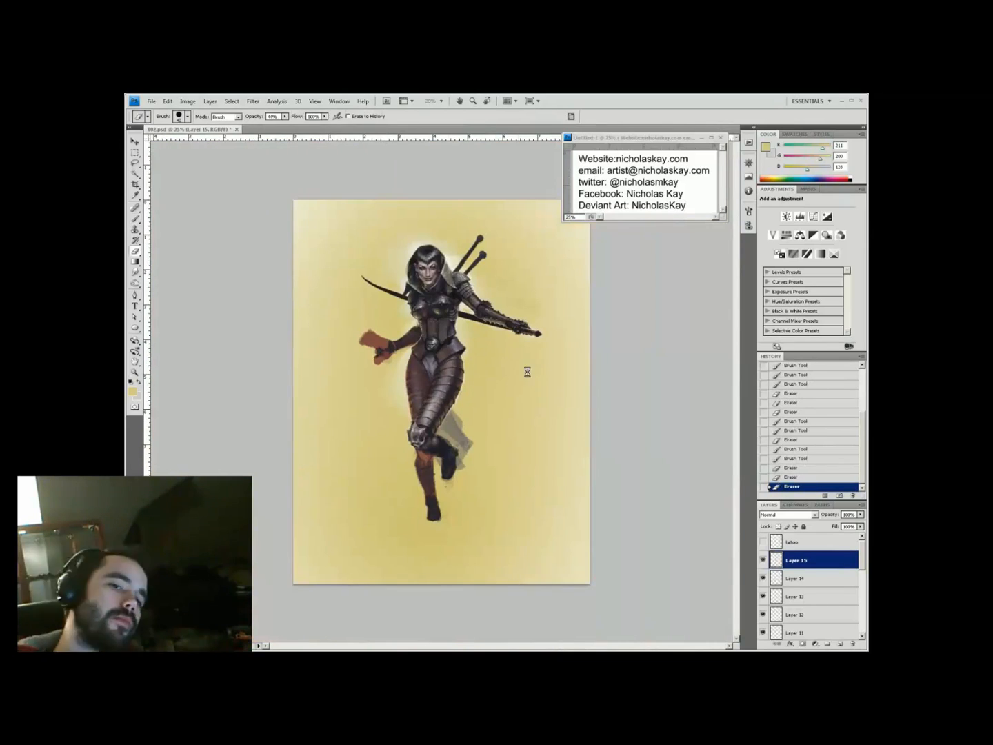
# Sample a dark armour tone and dab dark paint near the lower leg
pyautogui.press('h')
pyautogui.hotkey('ctrl', '+')
pyautogui.moveTo(434, 339); pyautogui.dragTo(411, 342)
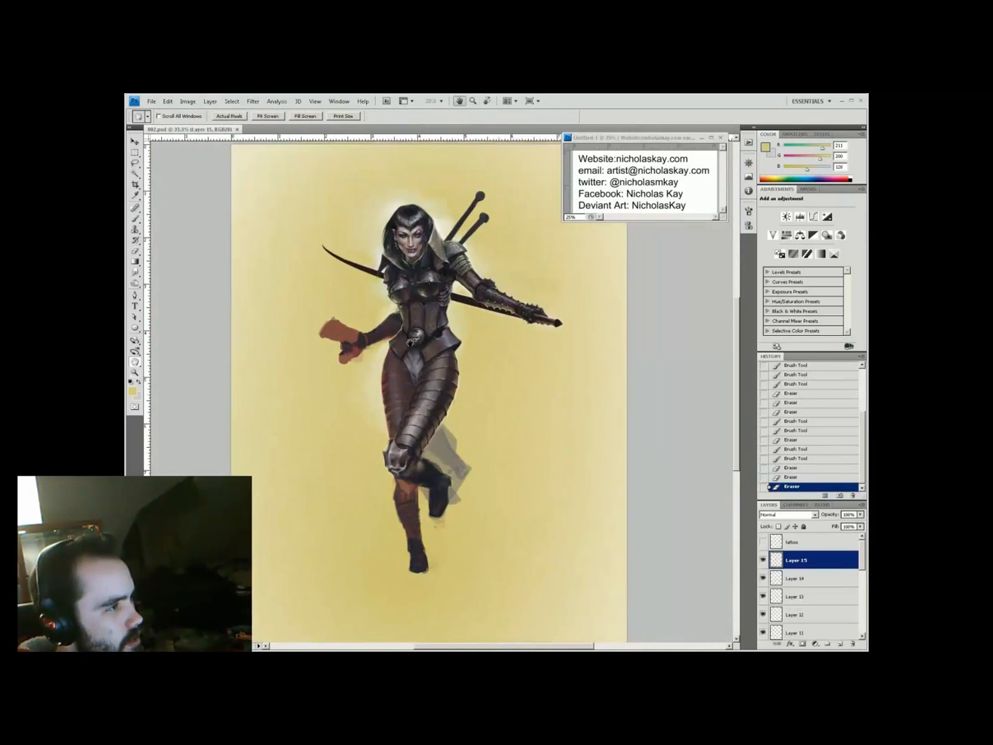
pyautogui.hotkey('ctrl', '+')
pyautogui.hotkey('ctrl', '+')
pyautogui.keyDown('alt'); pyautogui.click(411, 341); pyautogui.keyUp('alt')
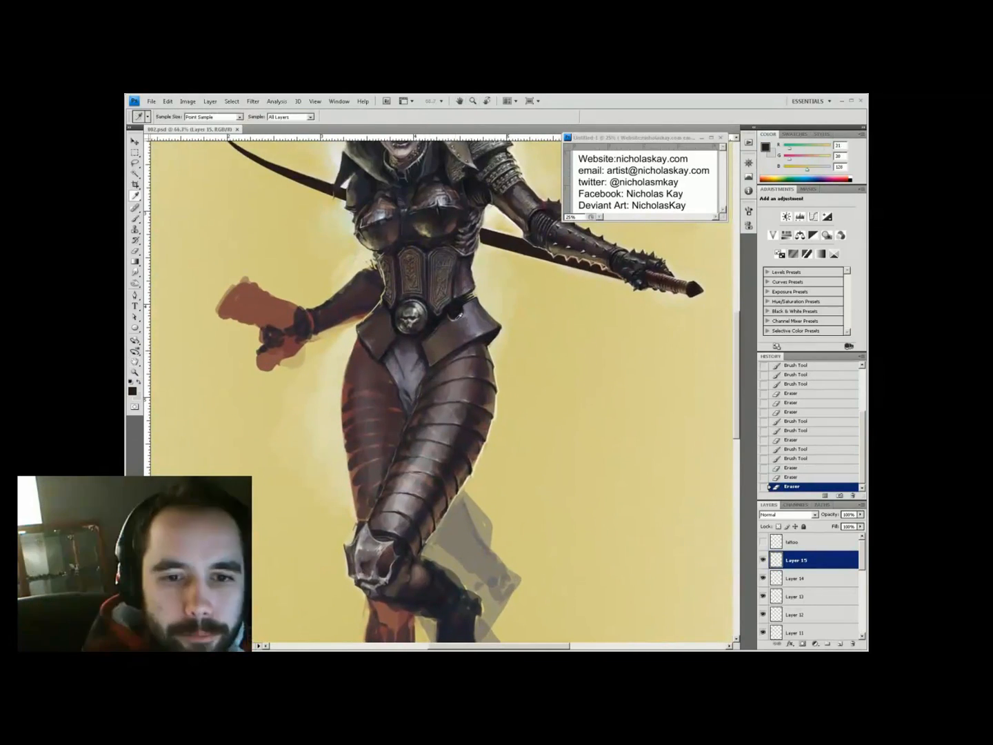
pyautogui.click(442, 382)
pyautogui.click(436, 388)
pyautogui.click(431, 394)
# Paint dark shading strokes along the leg plates and erase stray paint
pyautogui.moveTo(415, 467); pyautogui.dragTo(406, 483)
pyautogui.moveTo(404, 491); pyautogui.dragTo(398, 500)
pyautogui.click(398, 499)
pyautogui.press('e')
pyautogui.click(406, 513)
pyautogui.press('b')
pyautogui.click(417, 544)
pyautogui.click(442, 502)
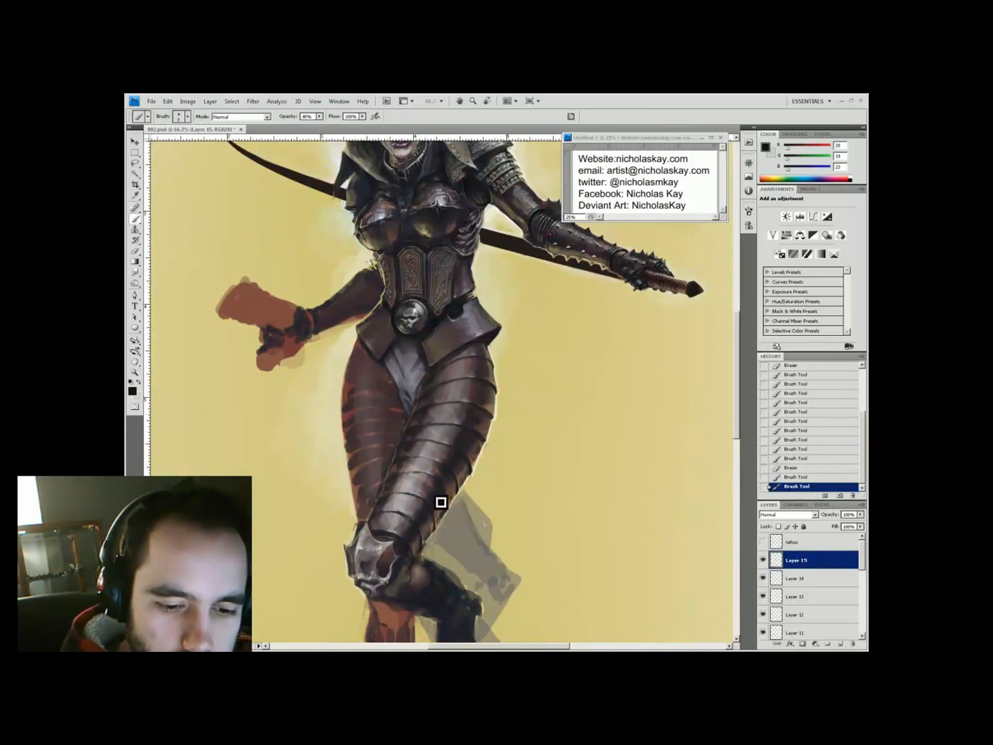
# Erase stray paint along the leg edge and save the painting
pyautogui.press('e')
pyautogui.click(514, 319)
pyautogui.click(507, 344)
pyautogui.hotkey('ctrl', '-')
pyautogui.hotkey('ctrl', '-')
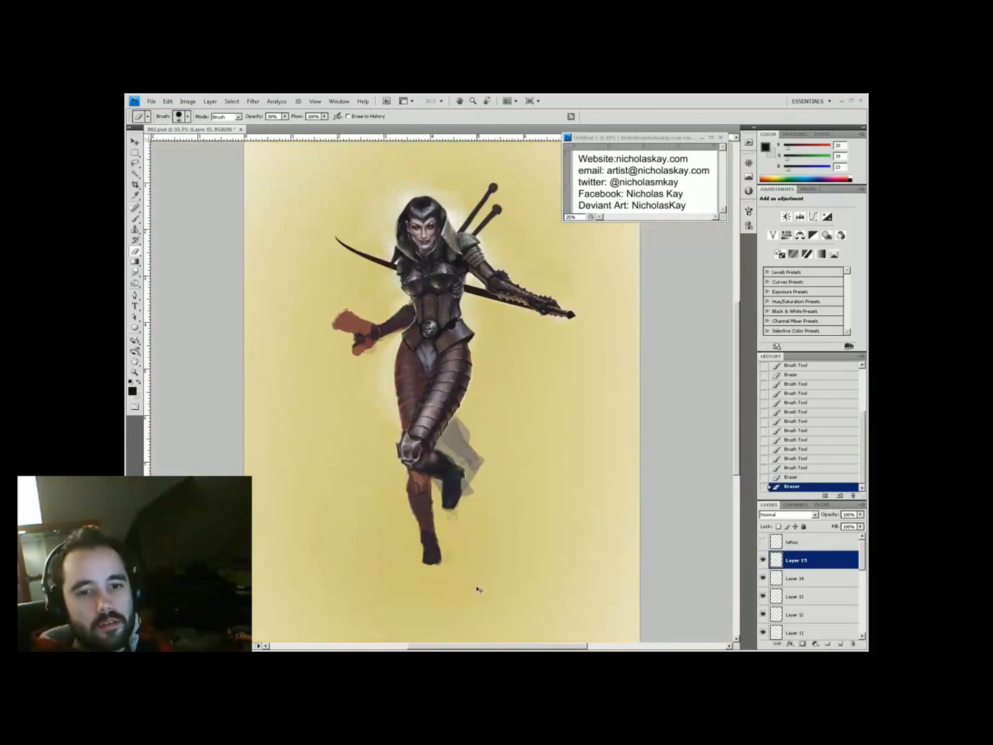
pyautogui.hotkey('ctrl', 's')
pyautogui.press('z')
pyautogui.click(417, 316)
pyautogui.click(417, 317)
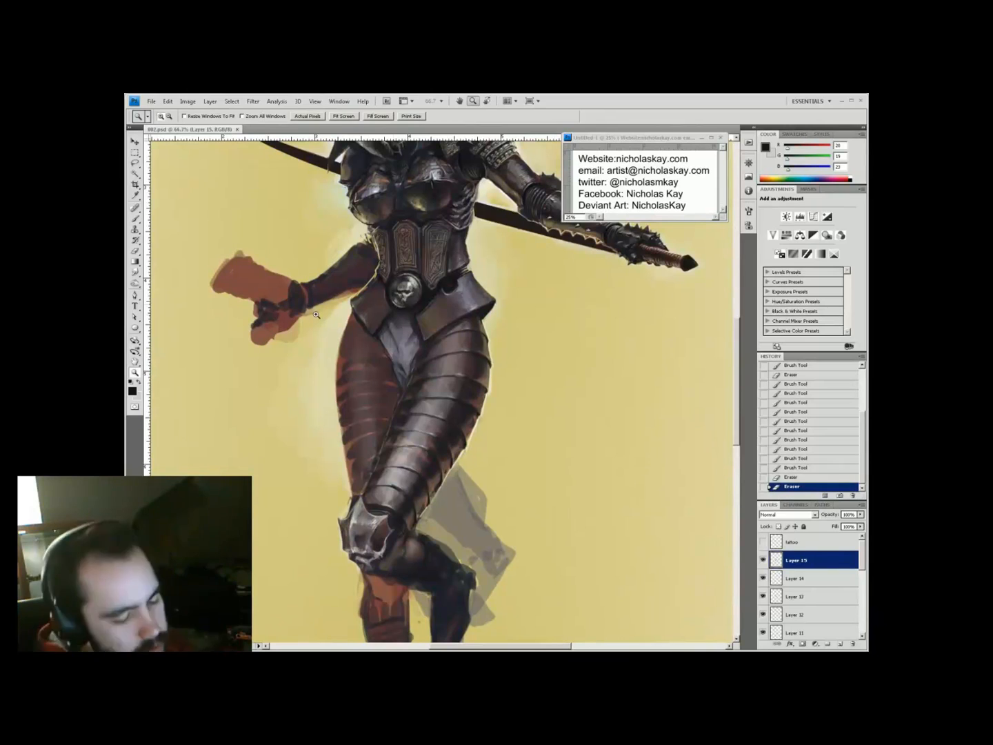
# On a new layer, paint yellow highlights on the leg plates, then sample a dark armour colour
pyautogui.press('b')
pyautogui.keyDown('alt'); pyautogui.click(494, 470); pyautogui.keyUp('alt')
pyautogui.hotkey('ctrl', 'shift', 'alt', 'n')
pyautogui.moveTo(398, 440)
pyautogui.mouseDown()
pyautogui.moveTo(424, 370)
pyautogui.moveTo(389, 452)
pyautogui.mouseUp()
pyautogui.press('i')
pyautogui.click(388, 452)
pyautogui.press('b')
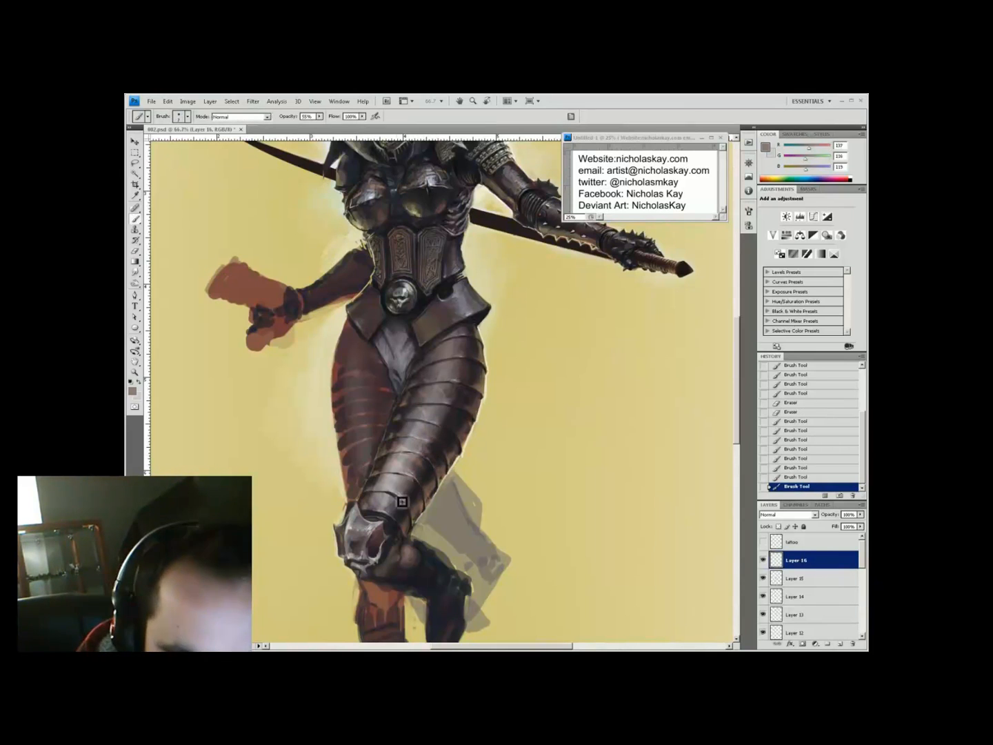
# Sample a dark grey and reframe the view on the torso and legs
pyautogui.press('i')
pyautogui.click(447, 414)
pyautogui.hotkey('ctrl', '-')
pyautogui.hotkey('ctrl', '-')
pyautogui.press('z')
pyautogui.click(493, 390)
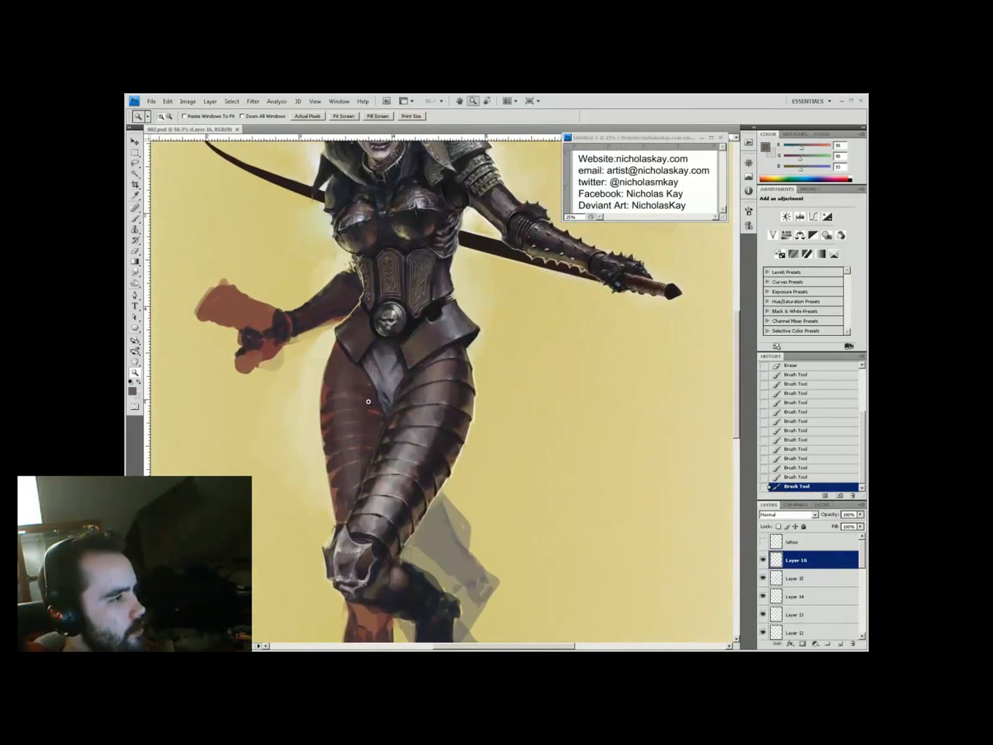
pyautogui.moveTo(386, 491)
pyautogui.mouseDown()
pyautogui.moveTo(379, 459)
pyautogui.moveTo(348, 493)
pyautogui.mouseUp()
# On another new layer, paint a dark stroke and erase part of it
pyautogui.press('b')
pyautogui.hotkey('ctrl', 'shift', 'alt', 'n')
pyautogui.moveTo(376, 376); pyautogui.dragTo(369, 392)
pyautogui.press('e')
pyautogui.moveTo(383, 373); pyautogui.dragTo(370, 388)
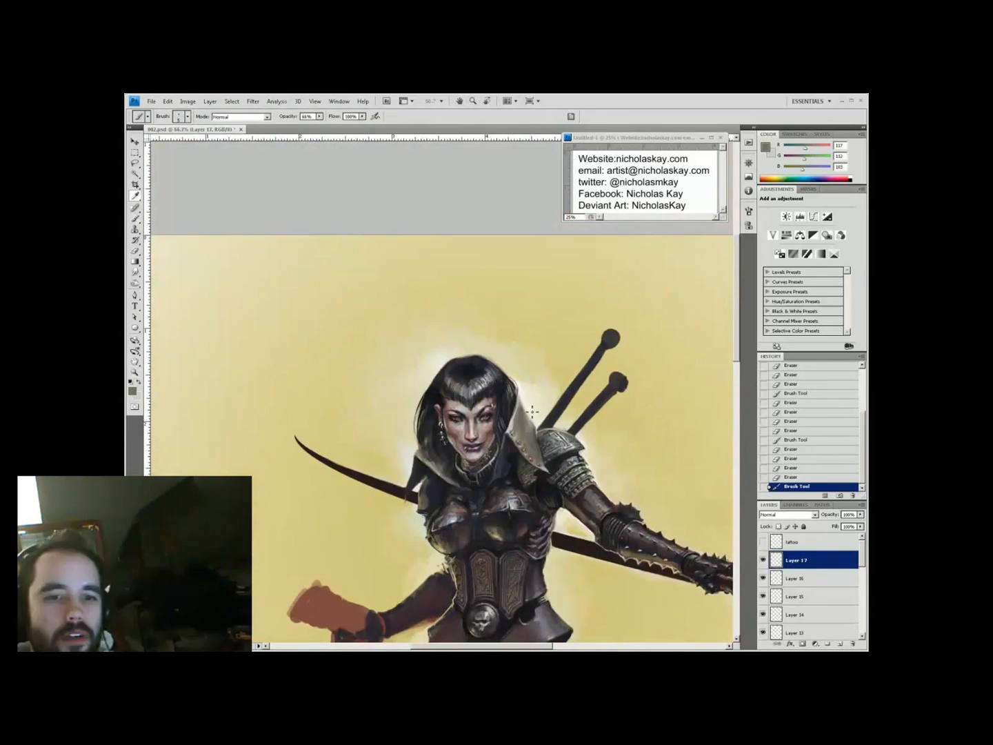
# Sample dark brown, grey and the yellow background with brush opacity at 50%
pyautogui.keyDown('alt'); pyautogui.click(480, 462); pyautogui.keyUp('alt')
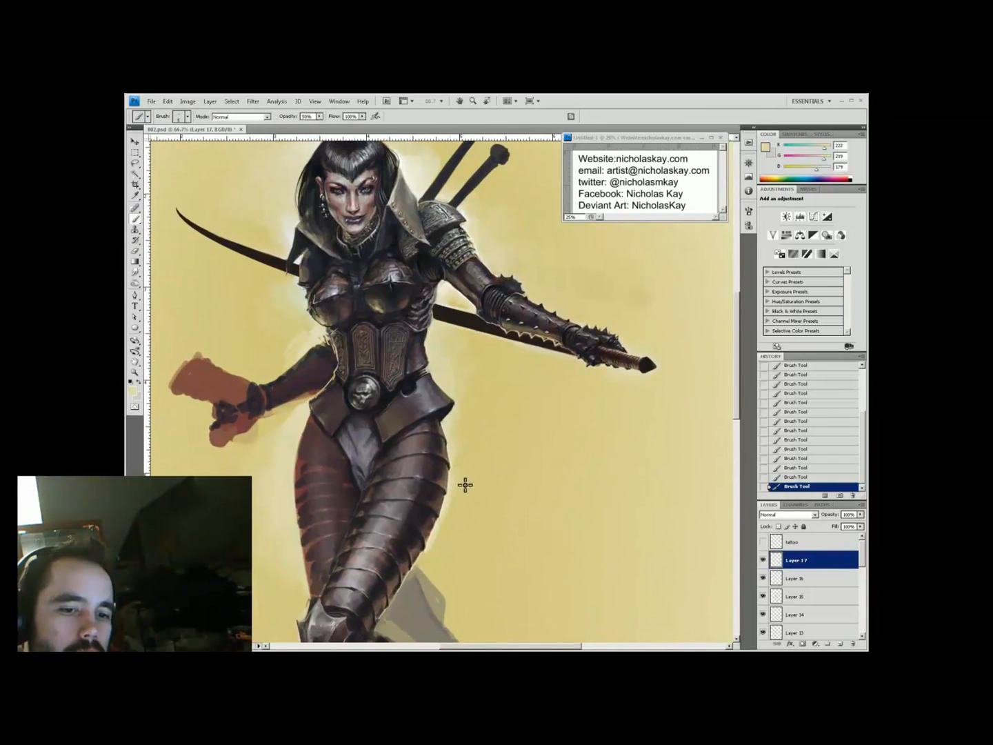
pyautogui.keyDown('alt'); pyautogui.click(506, 340); pyautogui.keyUp('alt')
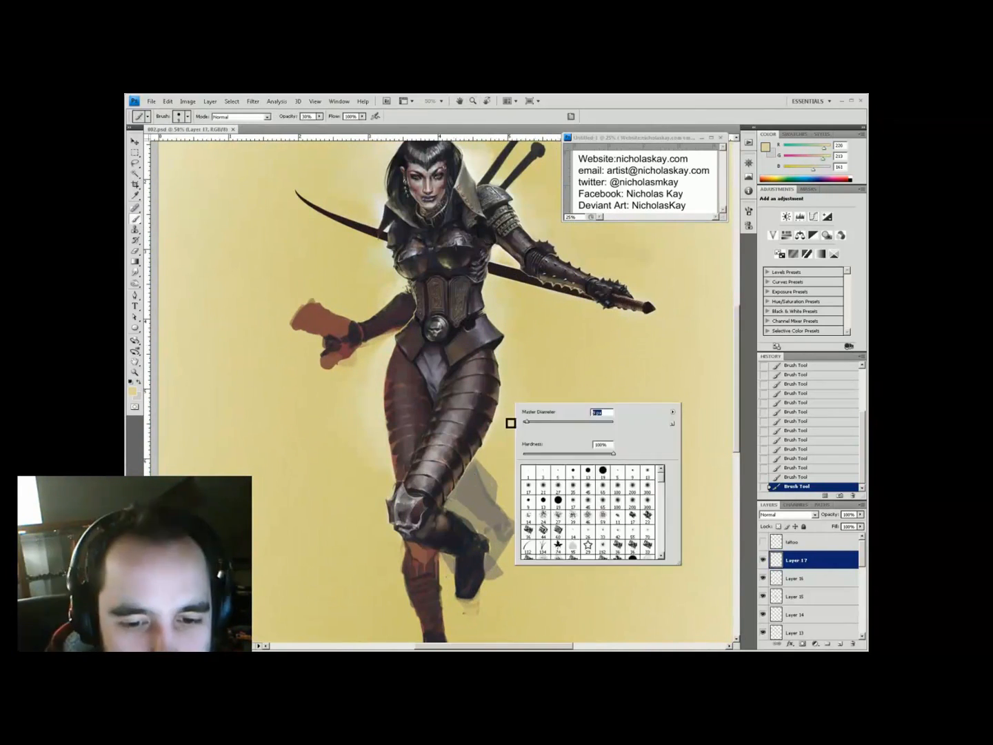
pyautogui.press('Return')
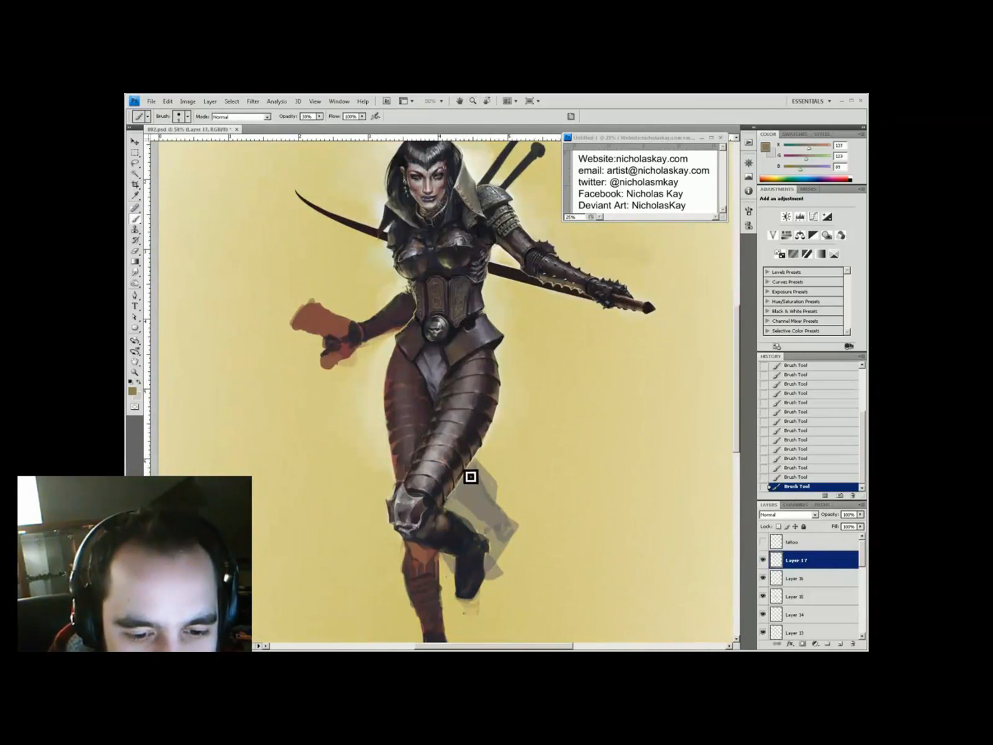
pyautogui.keyDown('alt'); pyautogui.click(502, 411); pyautogui.keyUp('alt')
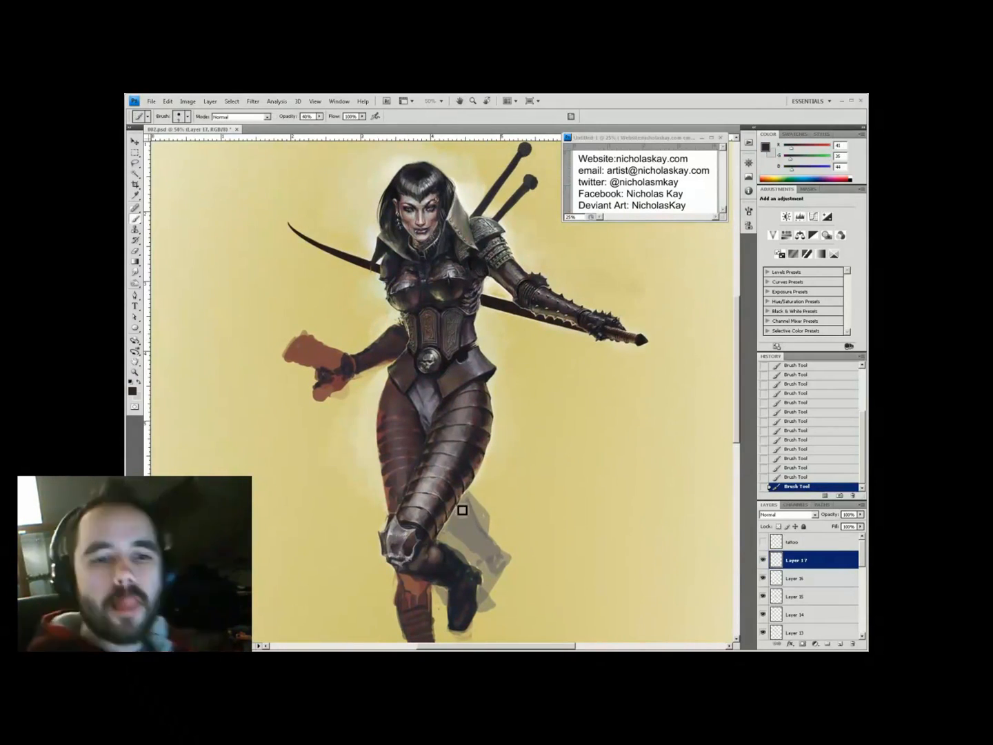
pyautogui.moveTo(462, 511); pyautogui.dragTo(433, 443)
pyautogui.keyDown('alt'); pyautogui.click(427, 446); pyautogui.keyUp('alt')
pyautogui.press('5')
pyautogui.keyDown('alt'); pyautogui.click(420, 476); pyautogui.keyUp('alt')
# Sample grey from the armour and near-black from the boot at 55% opacity
pyautogui.keyDown('alt'); pyautogui.click(429, 480); pyautogui.keyUp('alt')
pyautogui.press('h')
pyautogui.moveTo(429, 481); pyautogui.dragTo(342, 450)
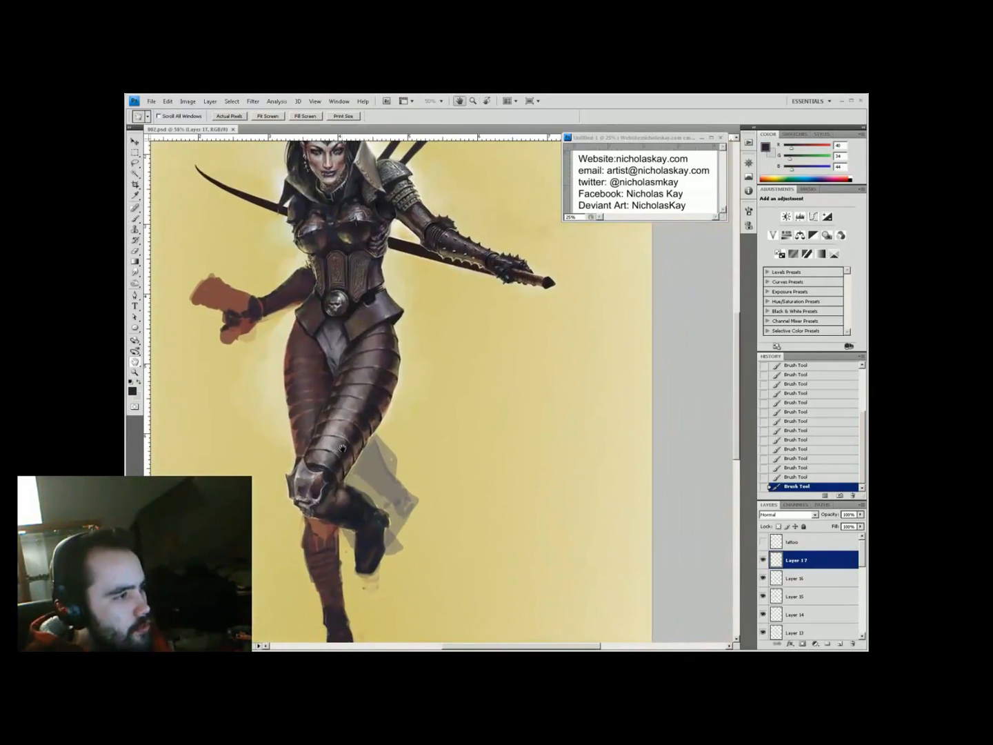
pyautogui.press('b')
pyautogui.press('x')
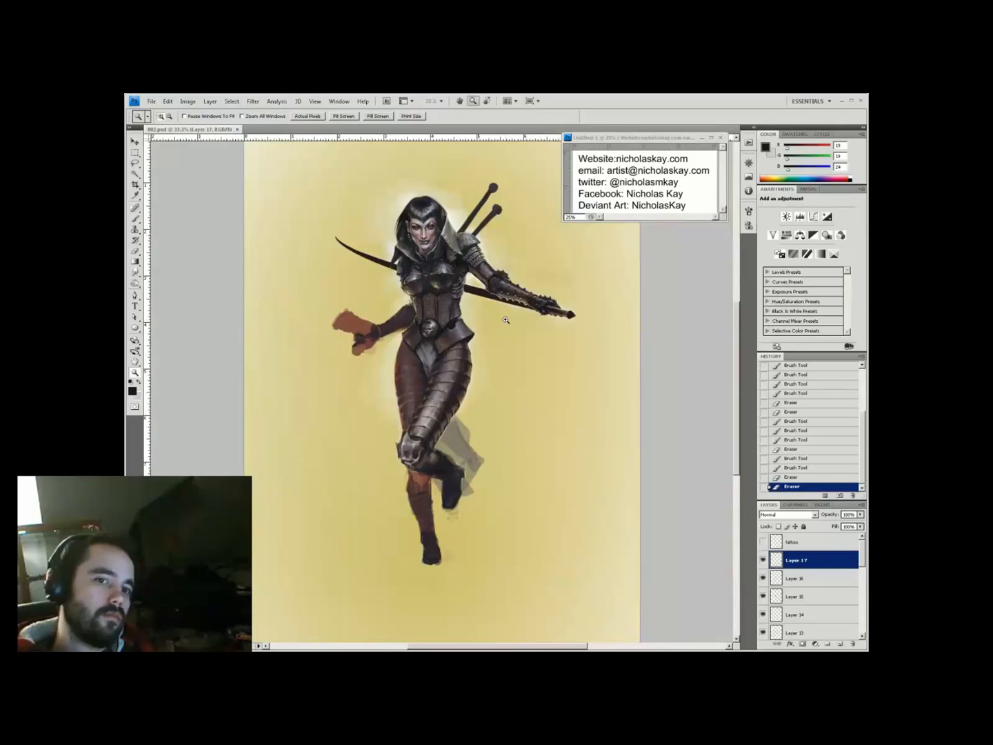
pyautogui.hotkey('ctrl', '+')
pyautogui.hotkey('ctrl', '+')
pyautogui.hotkey('ctrl', '+')
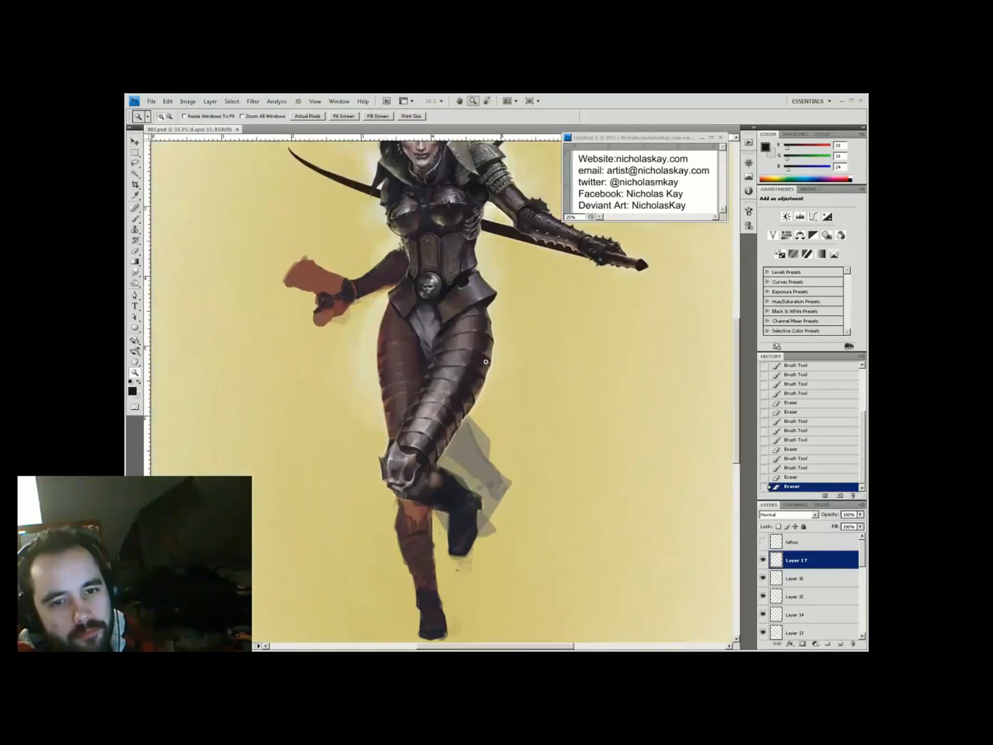
pyautogui.press('i')
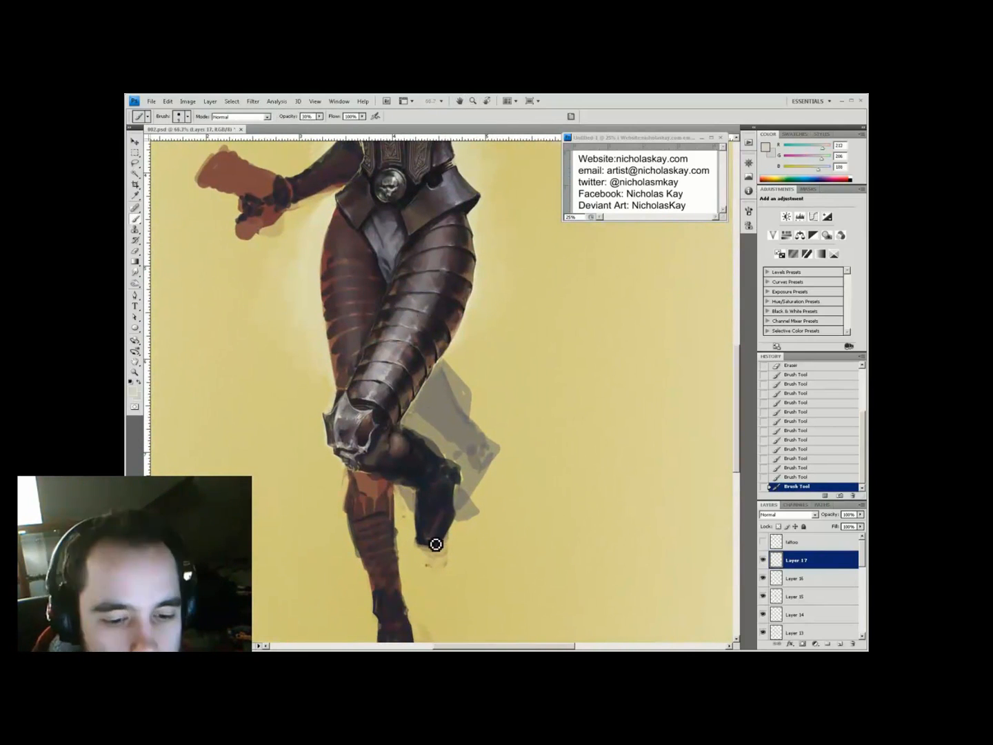
pyautogui.keyDown('alt'); pyautogui.click(427, 444); pyautogui.keyUp('alt')
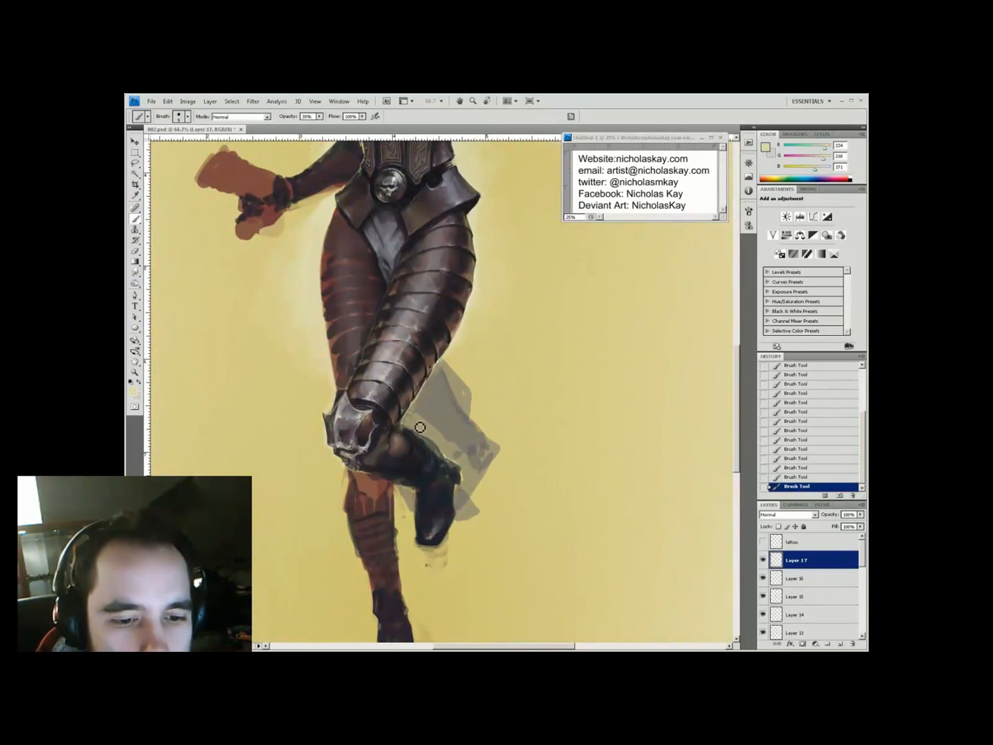
pyautogui.keyDown('alt'); pyautogui.click(422, 491); pyautogui.keyUp('alt')
pyautogui.press('5')
pyautogui.press('5')
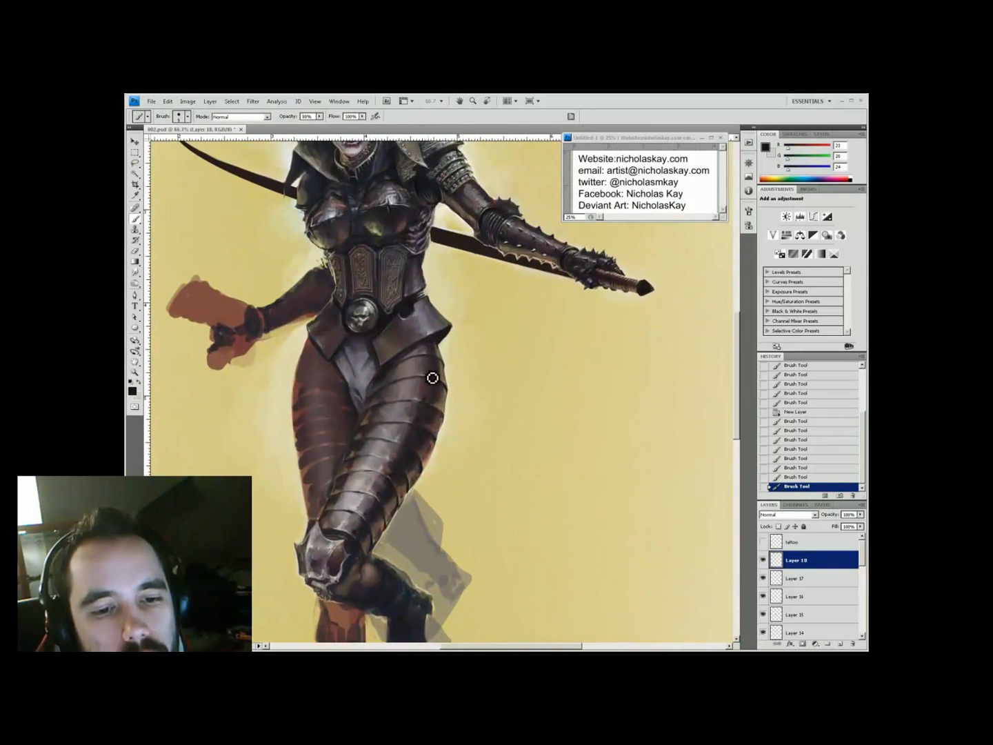
# Paint dark strokes on the forward boot with a smaller brush, then pick near-black and armour grey
pyautogui.press('3')
pyautogui.press('3')
pyautogui.moveTo(387, 504); pyautogui.dragTo(367, 516)
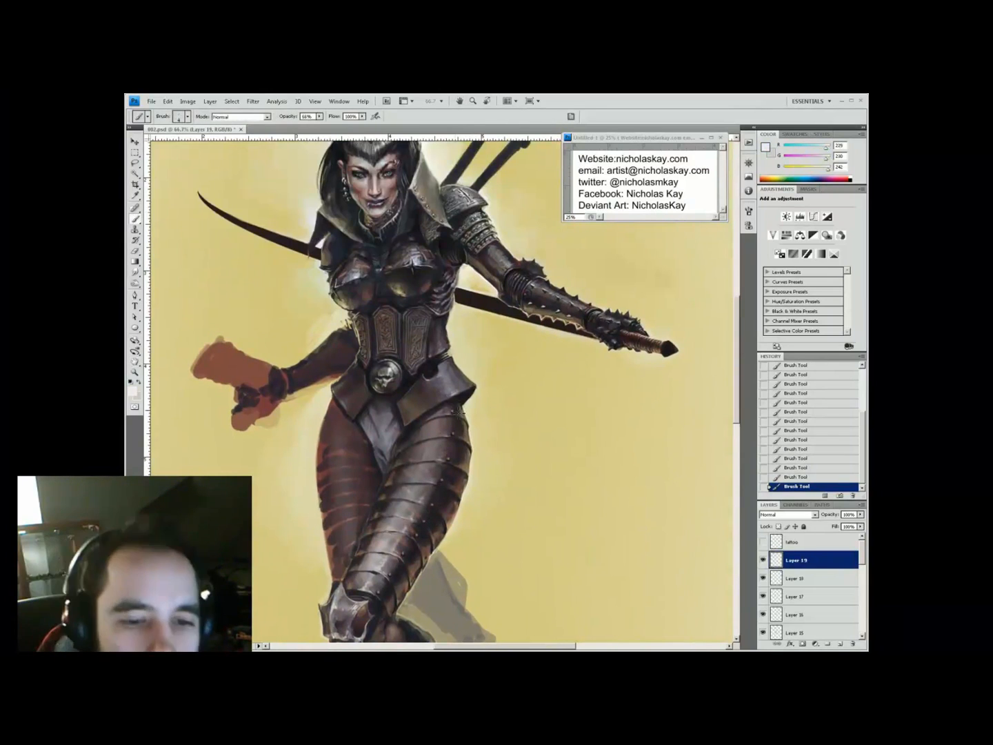
pyautogui.press('h')
pyautogui.moveTo(529, 414); pyautogui.dragTo(426, 417)
pyautogui.press('b')
pyautogui.keyDown('alt'); pyautogui.click(426, 416); pyautogui.keyUp('alt')
pyautogui.keyDown('alt'); pyautogui.click(423, 342); pyautogui.keyUp('alt')
# Set up a small hard brush at 90% opacity with a tan colour for rivet highlights
pyautogui.press('h')
pyautogui.moveTo(391, 481); pyautogui.dragTo(423, 535)
pyautogui.press('h')
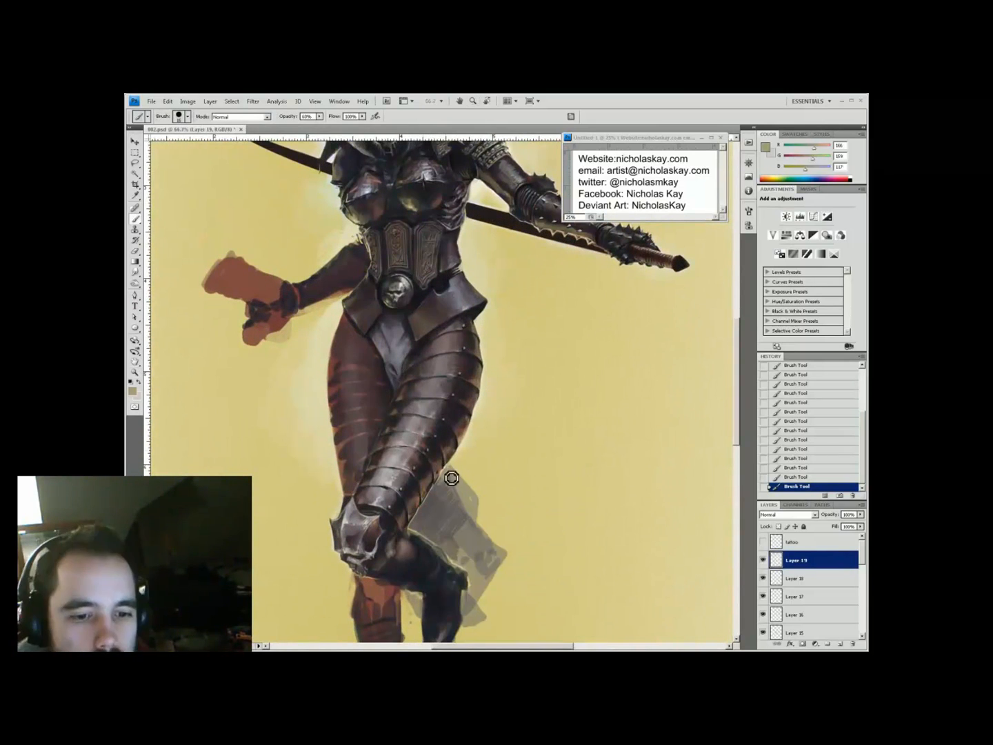
pyautogui.press('h')
pyautogui.moveTo(527, 426); pyautogui.dragTo(537, 458)
pyautogui.press('9')
pyautogui.rightClick(406, 487)
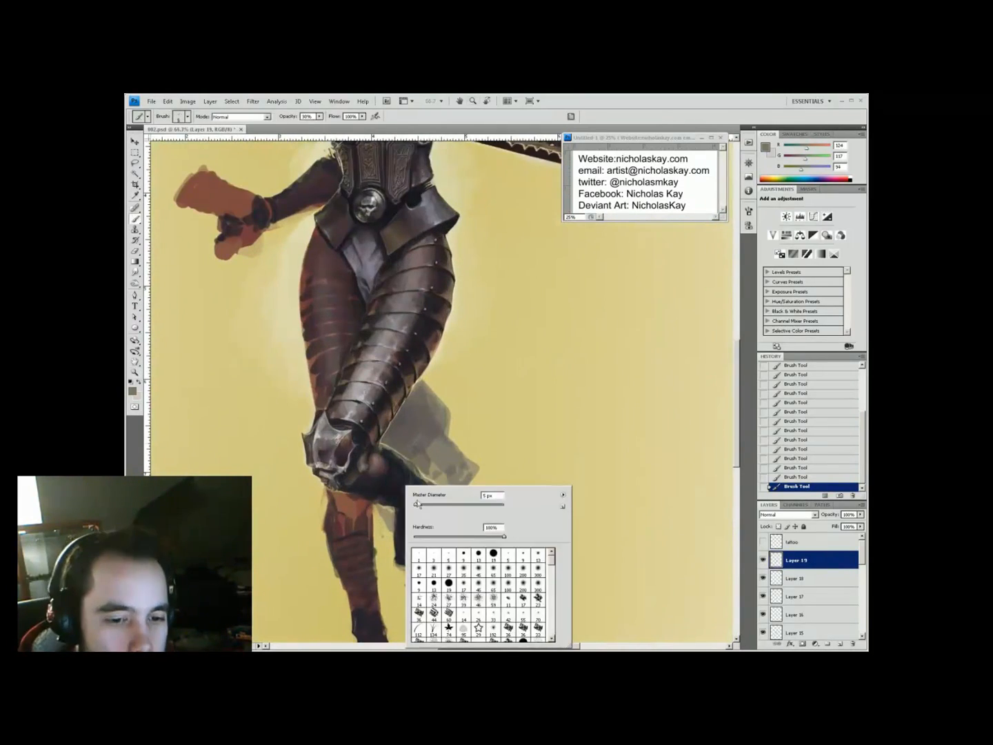
pyautogui.keyDown('alt'); pyautogui.click(399, 531); pyautogui.keyUp('alt')
# Paint the translucent grey cloth panel near the knee at 60% brush opacity
pyautogui.press('h')
pyautogui.moveTo(471, 511); pyautogui.dragTo(446, 433)
pyautogui.press('h')
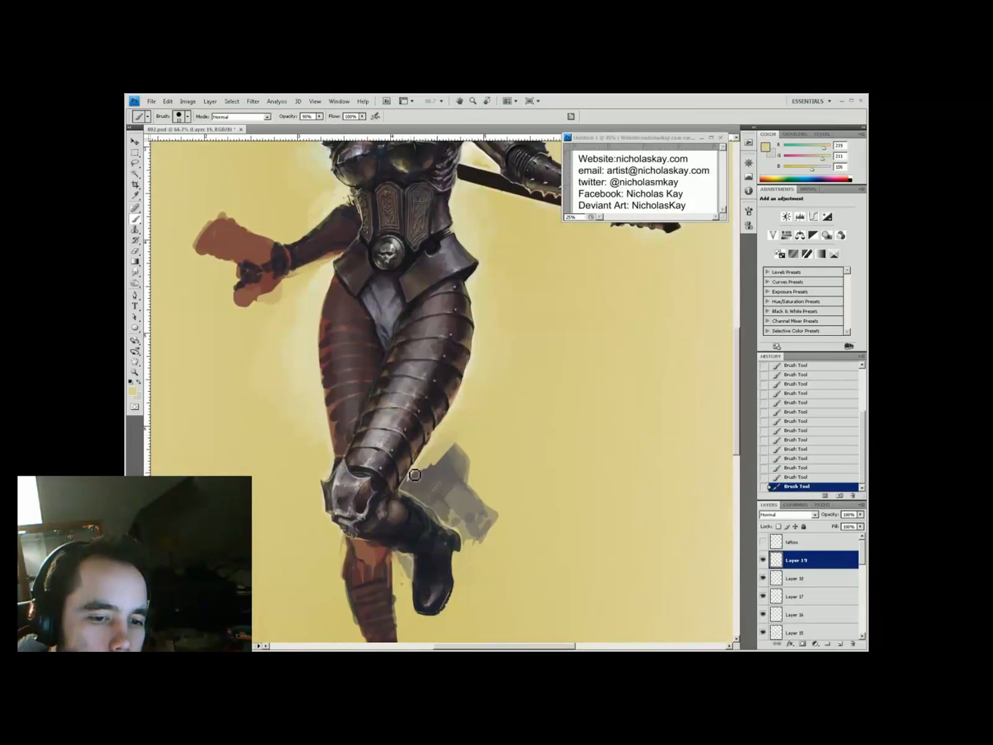
pyautogui.keyDown('alt'); pyautogui.click(464, 452); pyautogui.keyUp('alt')
pyautogui.press('6')
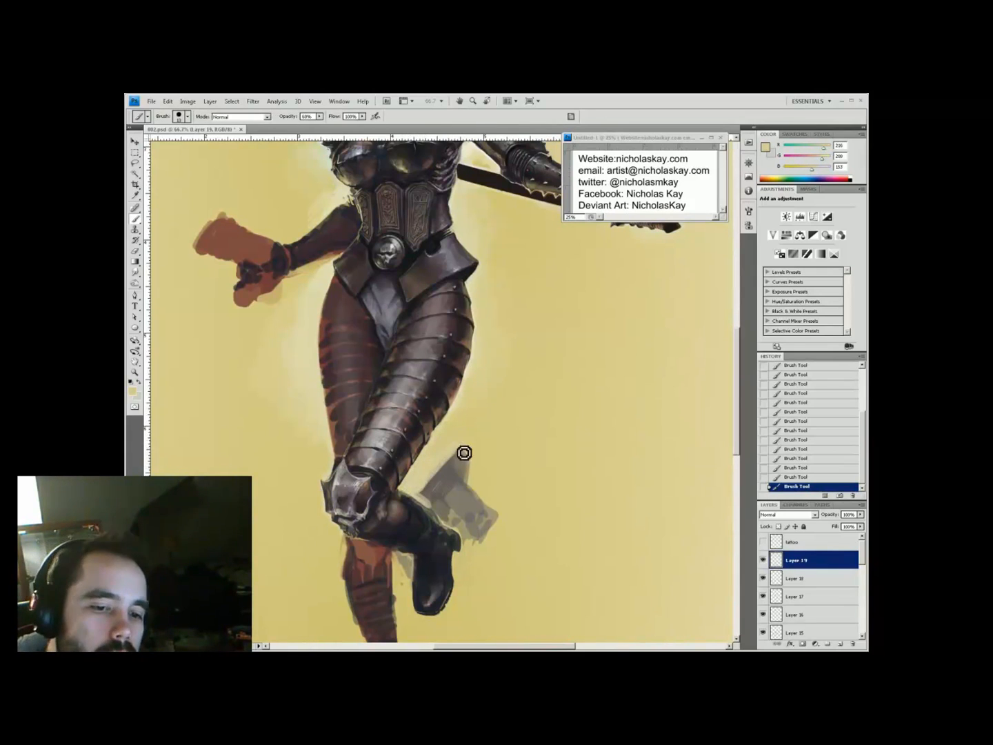
pyautogui.keyDown('alt'); pyautogui.click(442, 496); pyautogui.keyUp('alt')
pyautogui.moveTo(413, 475); pyautogui.dragTo(421, 493)
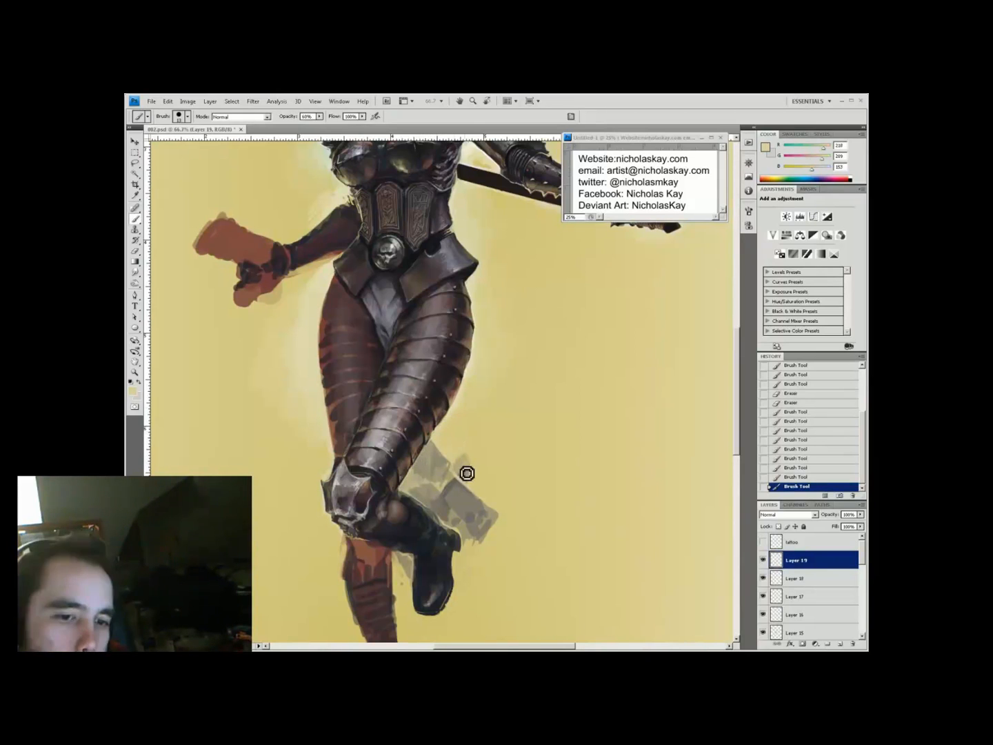
pyautogui.keyDown('alt'); pyautogui.click(482, 530); pyautogui.keyUp('alt')
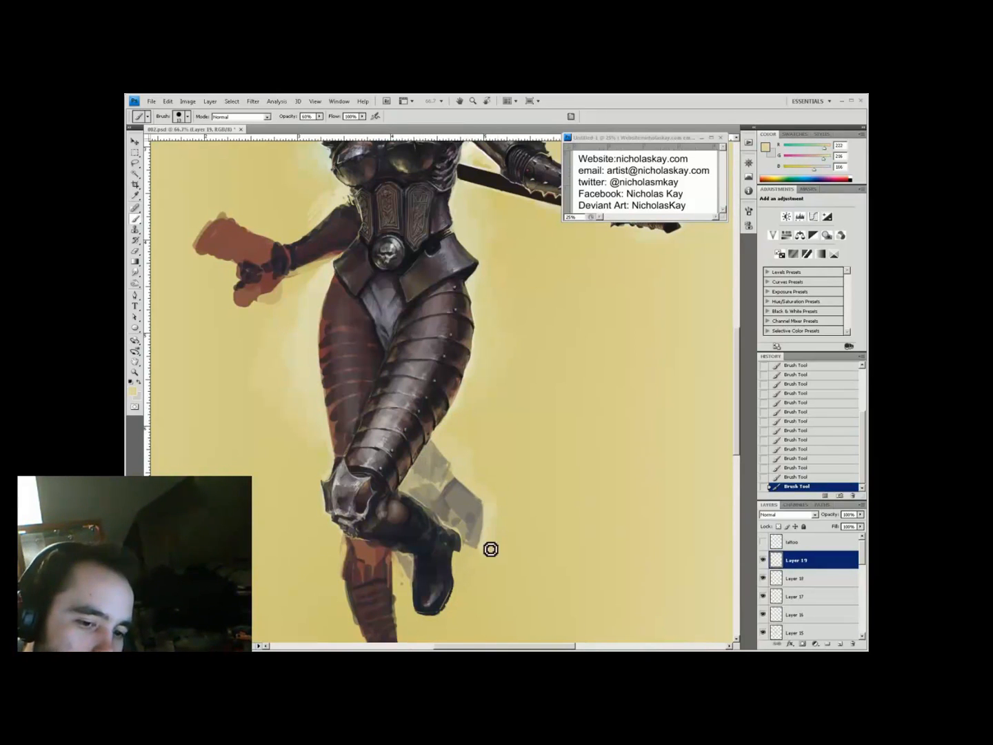
# Sample grey-brown, dark grey and yellow tones from the armour, boot and background
pyautogui.press('z')
pyautogui.keyDown('alt'); pyautogui.click(471, 413); pyautogui.keyUp('alt')
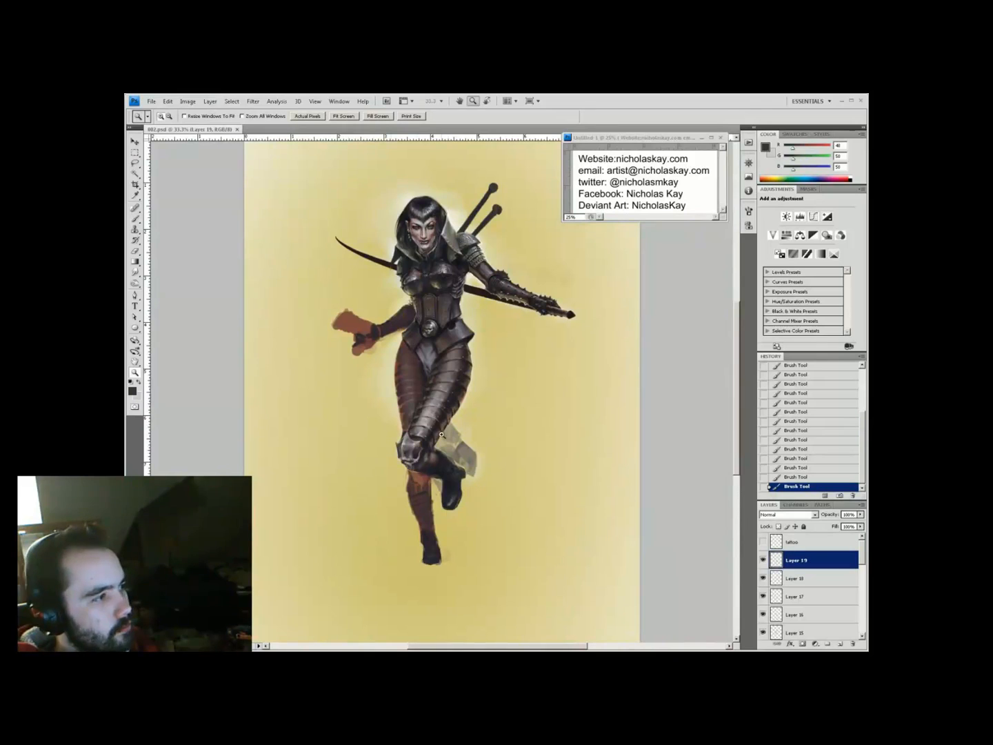
pyautogui.click(442, 435)
pyautogui.press('b')
pyautogui.keyDown('alt'); pyautogui.click(400, 488); pyautogui.keyUp('alt')
pyautogui.keyDown('alt'); pyautogui.click(423, 519); pyautogui.keyUp('alt')
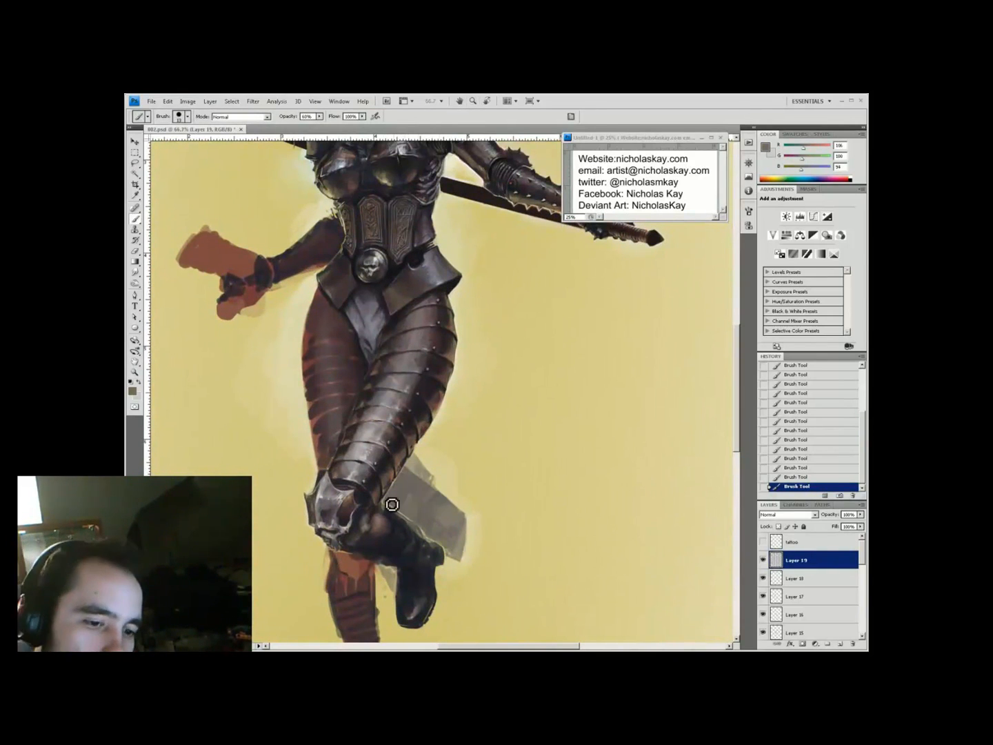
pyautogui.keyDown('alt'); pyautogui.click(442, 497); pyautogui.keyUp('alt')
pyautogui.keyDown('alt'); pyautogui.click(436, 467); pyautogui.keyUp('alt')
# Check the whole figure, then zoom in around the knee and face with the brush ready
pyautogui.press('z')
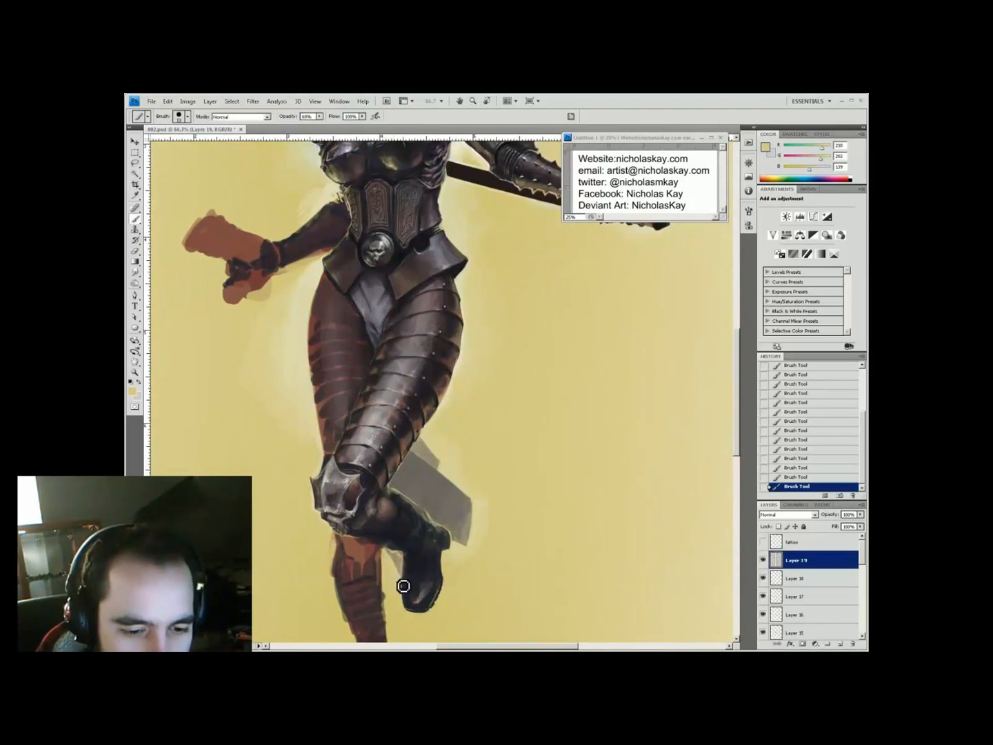
pyautogui.hotkey('ctrl', '0')
pyautogui.click(403, 455)
pyautogui.scroll(10, 400, 439)
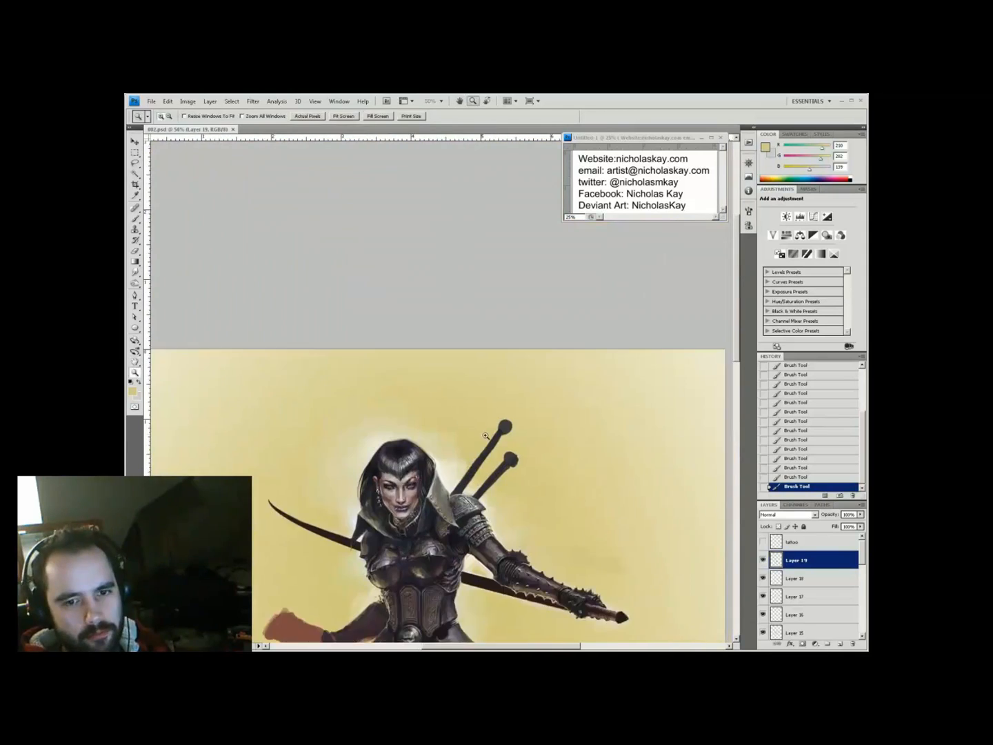
pyautogui.click(457, 474)
pyautogui.press('b')
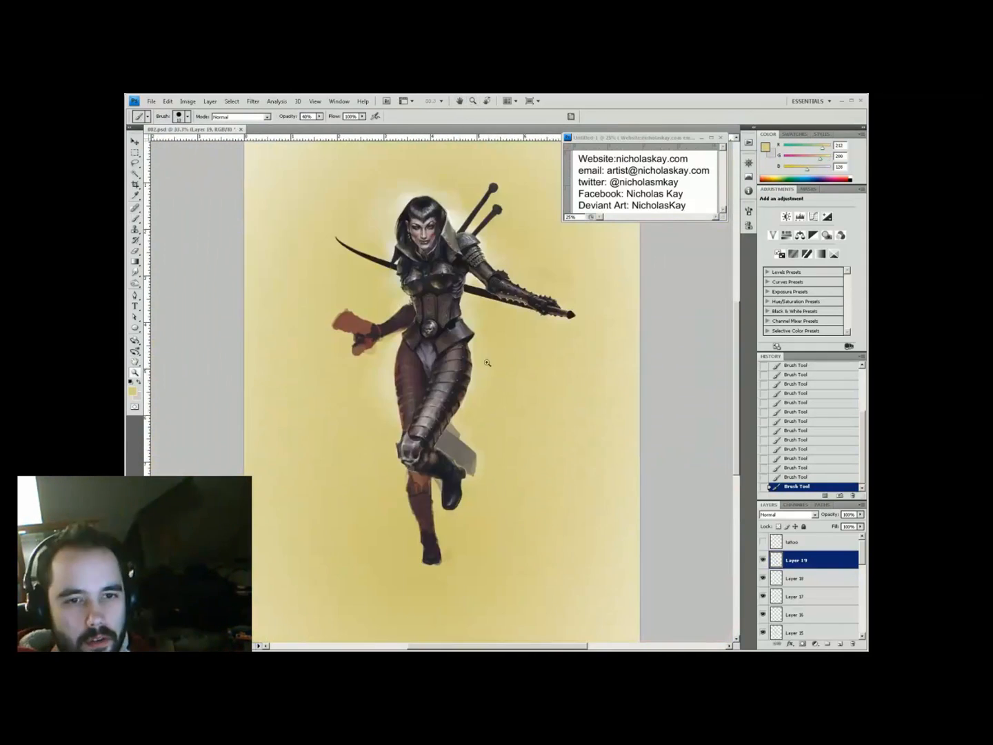
# Paint a pale yellow light stroke along the leg's left edge at 90% opacity, then save
pyautogui.keyDown('alt'); pyautogui.click(445, 473); pyautogui.keyUp('alt')
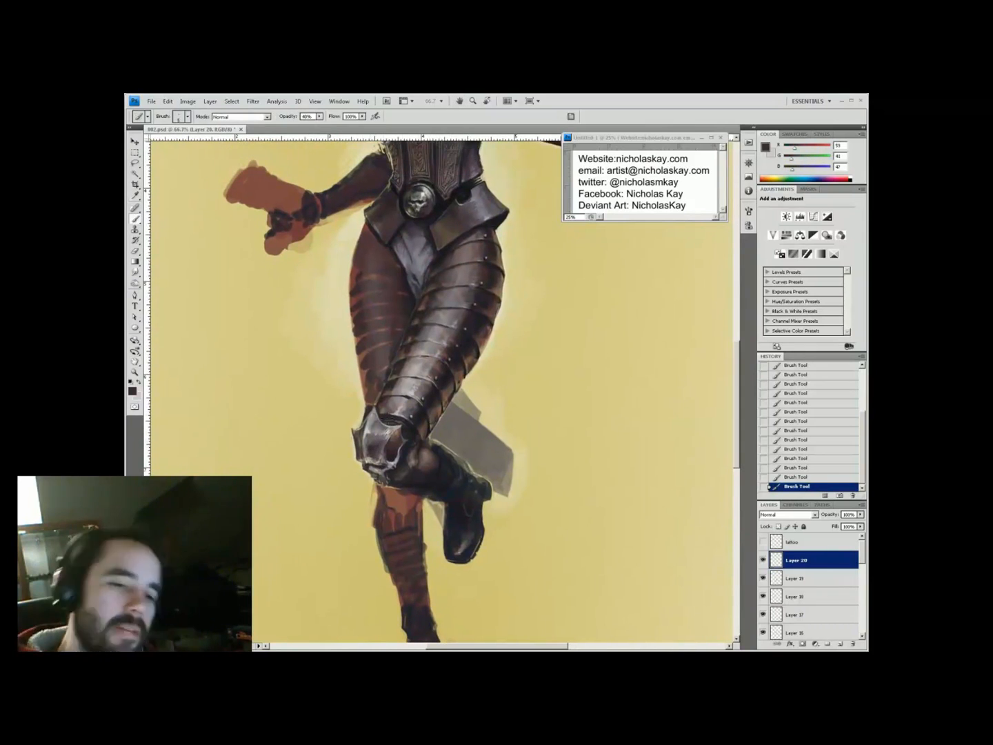
pyautogui.keyDown('alt'); pyautogui.click(390, 419); pyautogui.keyUp('alt')
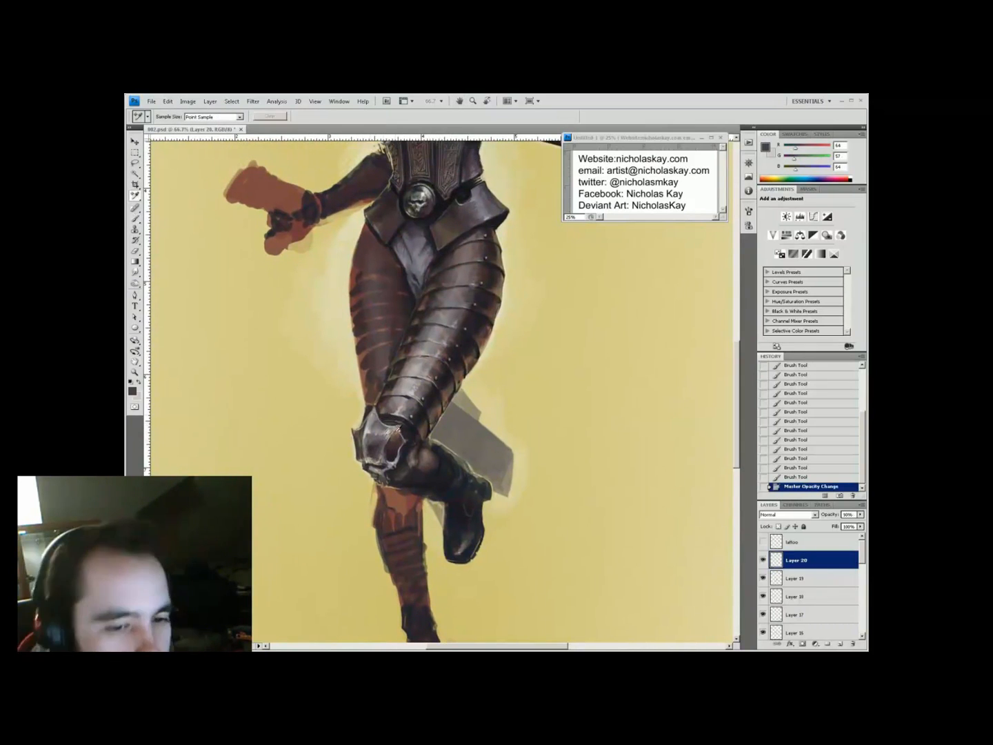
pyautogui.press('9')
pyautogui.keyDown('alt'); pyautogui.click(357, 424); pyautogui.keyUp('alt')
pyautogui.moveTo(353, 444); pyautogui.dragTo(357, 423)
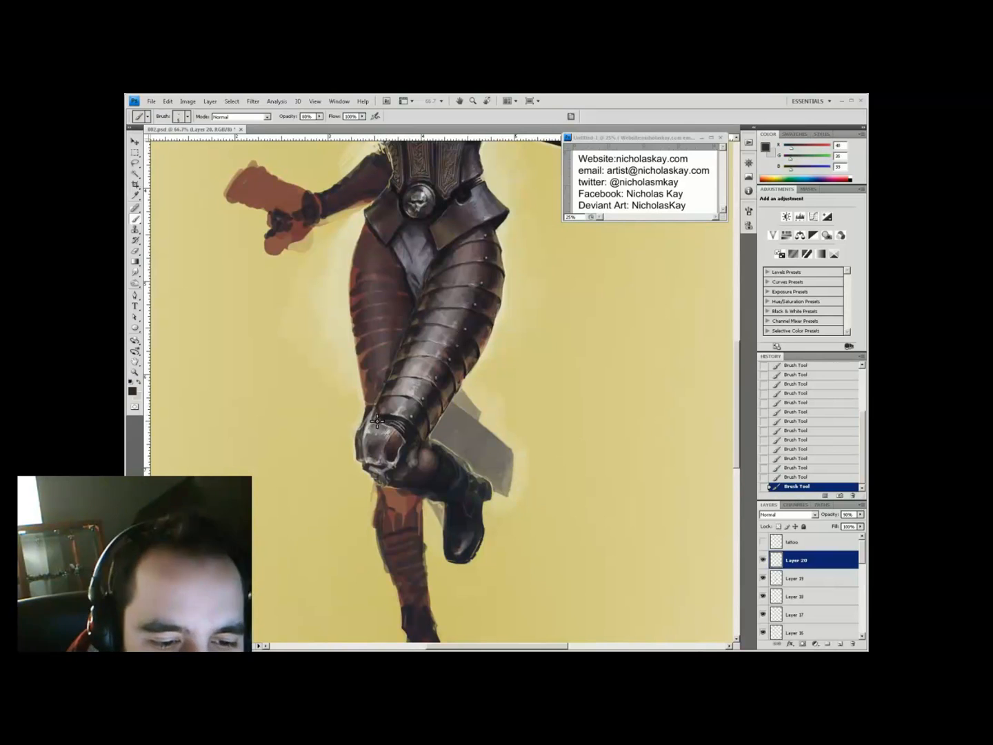
pyautogui.keyDown('alt'); pyautogui.click(390, 361); pyautogui.keyUp('alt')
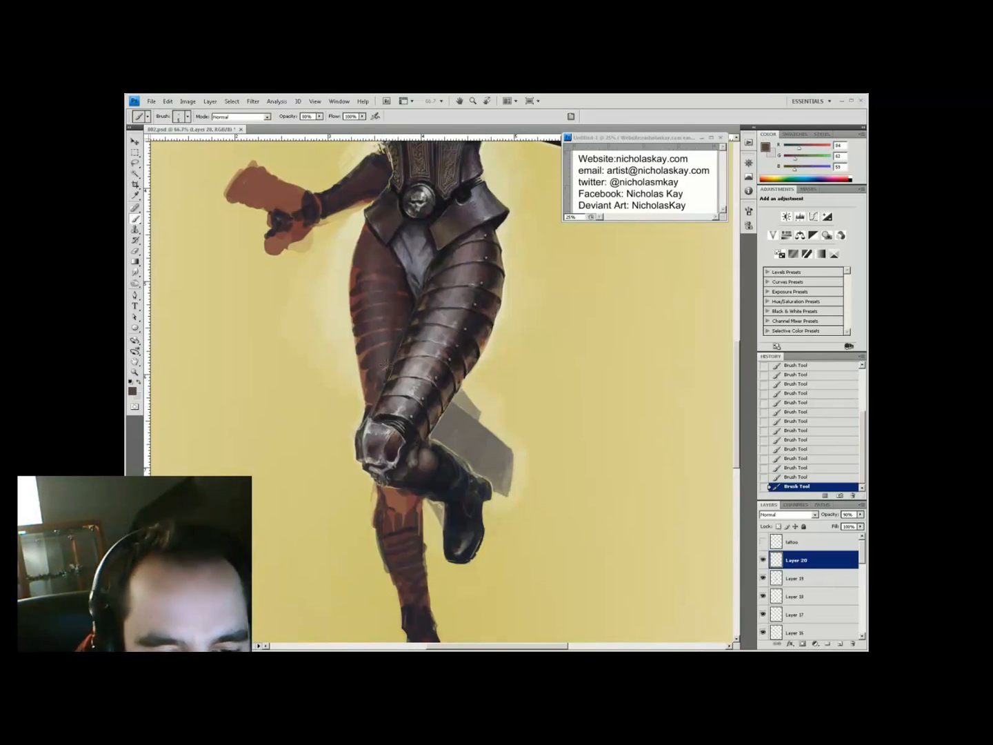
pyautogui.keyDown('alt'); pyautogui.click(353, 414); pyautogui.keyUp('alt')
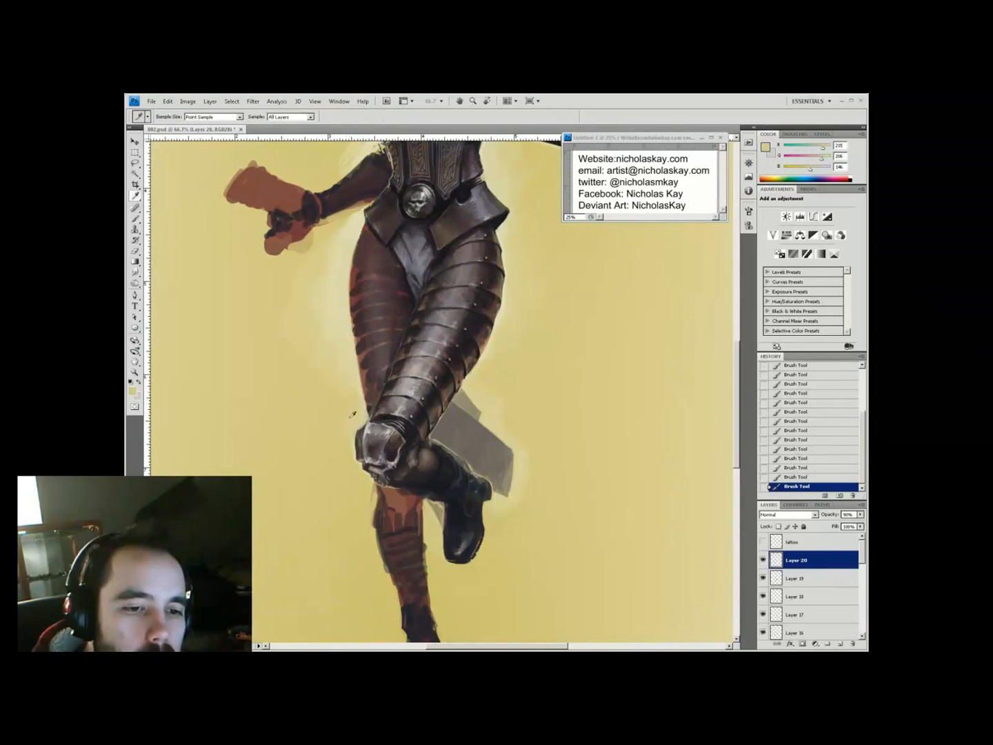
pyautogui.hotkey('ctrl', 's')
# Zoom in on the legs and start a new layer, sampling cloth, armour and beige tones at 80% opacity
pyautogui.press('z')
pyautogui.keyDown('alt'); pyautogui.click(517, 363); pyautogui.keyUp('alt')
pyautogui.moveTo(455, 523); pyautogui.dragTo(413, 440)
pyautogui.click(413, 440)
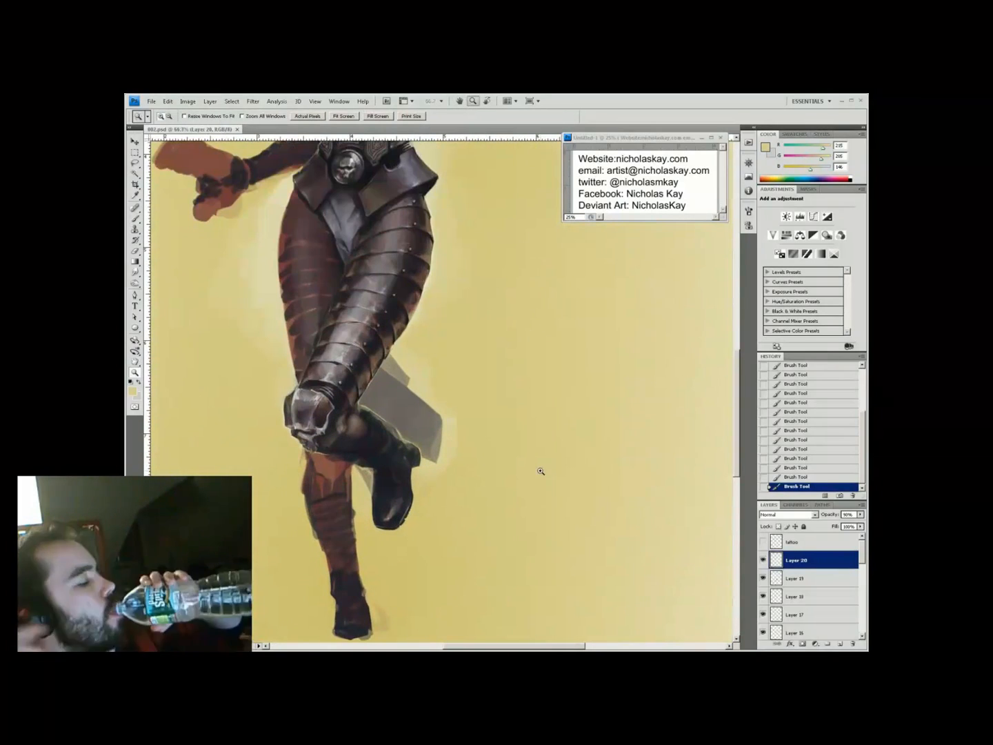
pyautogui.press('b')
pyautogui.hotkey('ctrl', 'alt', 'shift', 'n')
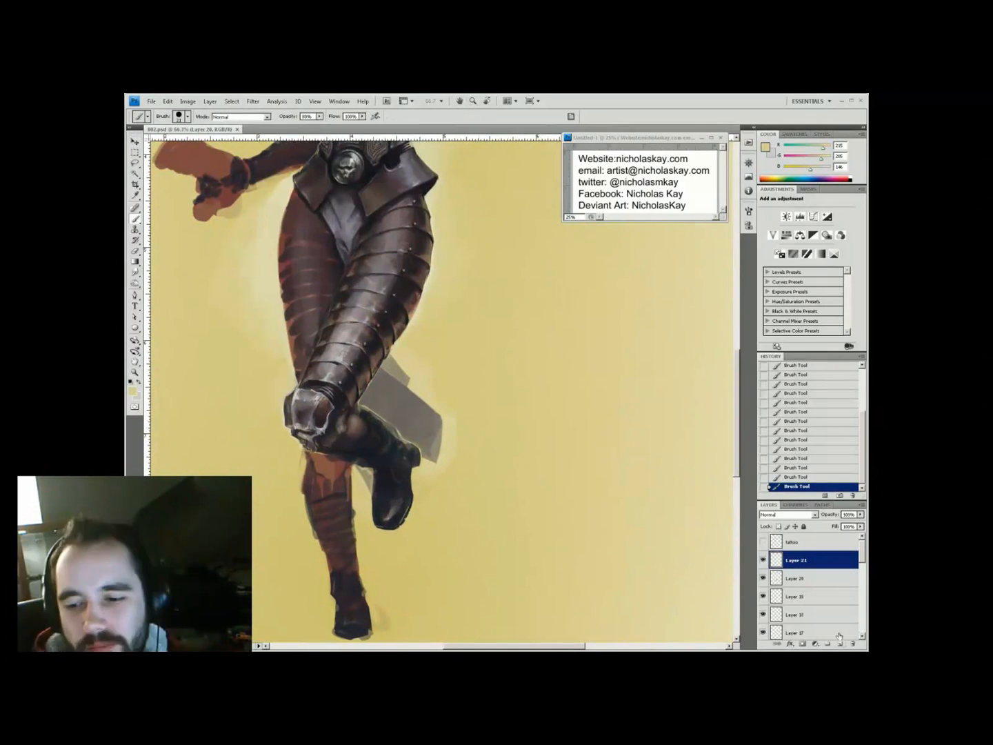
pyautogui.keyDown('alt'); pyautogui.click(383, 417); pyautogui.keyUp('alt')
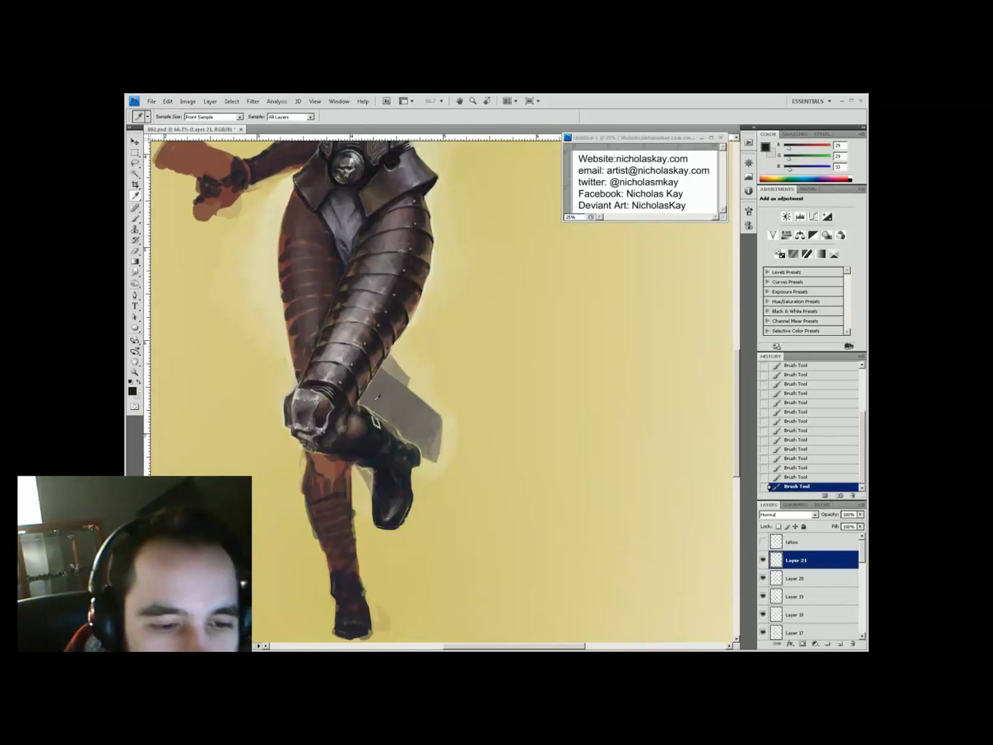
pyautogui.keyDown('alt'); pyautogui.click(390, 432); pyautogui.keyUp('alt')
pyautogui.press('alt')
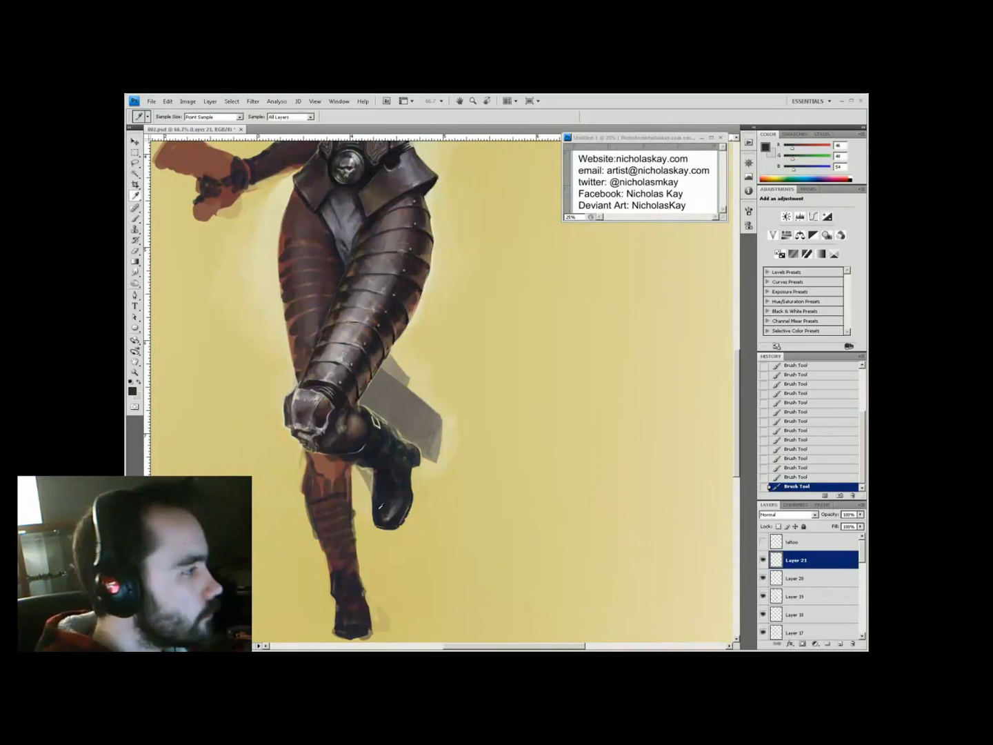
pyautogui.keyDown('alt'); pyautogui.click(350, 481); pyautogui.keyUp('alt')
pyautogui.keyDown('alt'); pyautogui.click(369, 364); pyautogui.keyUp('alt')
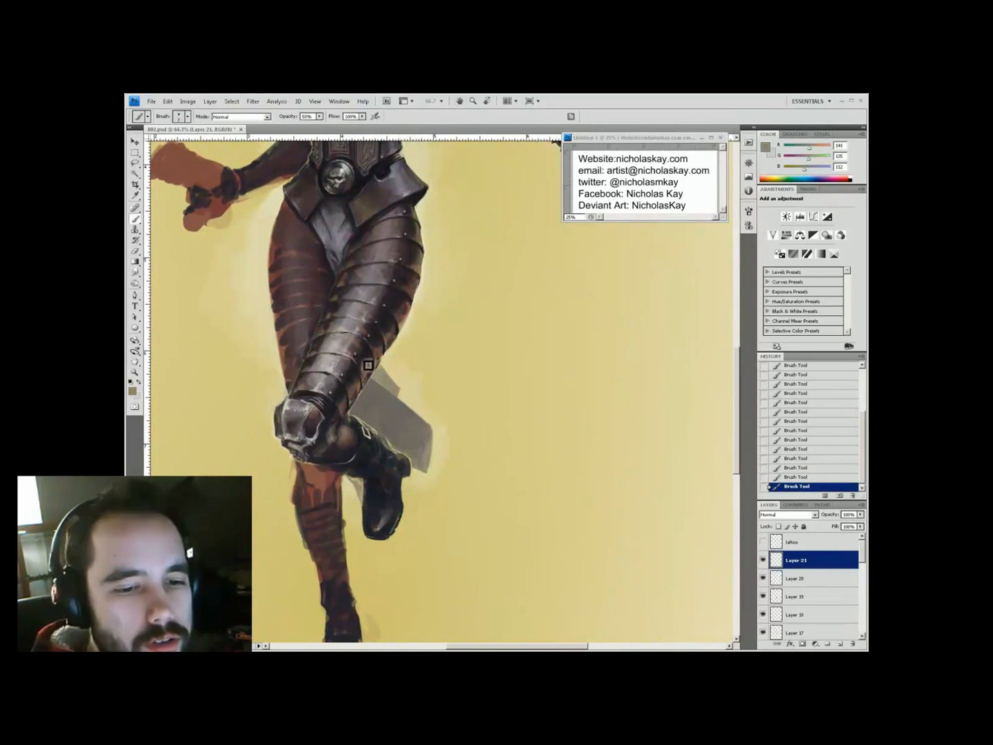
pyautogui.keyDown('alt'); pyautogui.click(401, 413); pyautogui.keyUp('alt')
pyautogui.press('8')
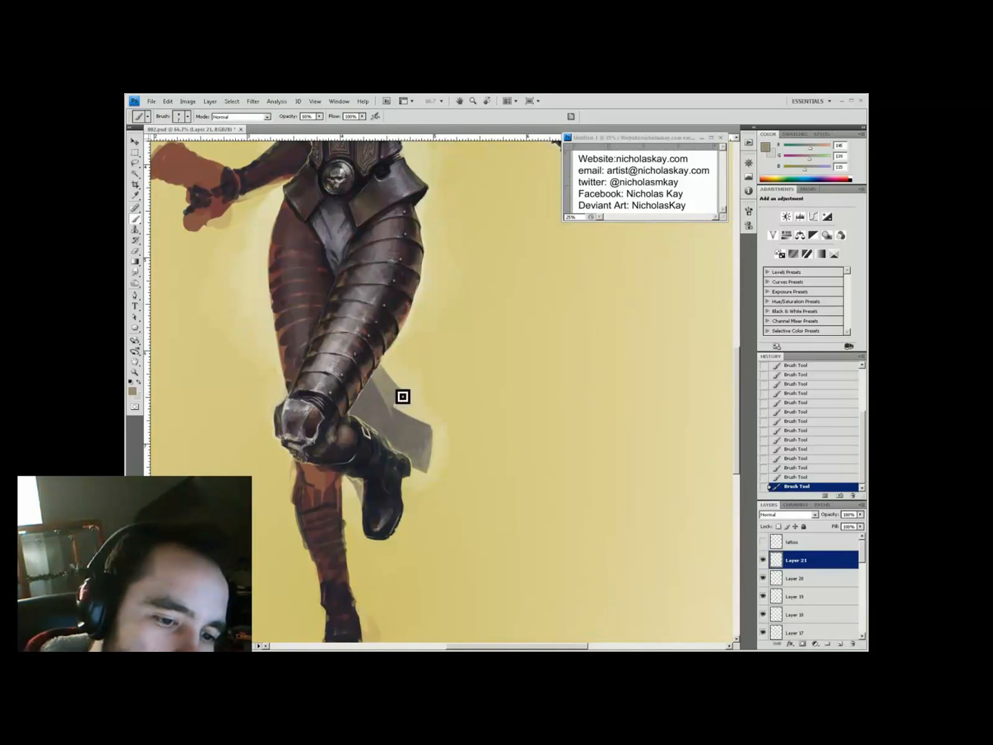
# Paint the boot at 55% opacity with its dark grey, near-black and pale yellow tones, then save
pyautogui.hotkey('ctrl', '-')
pyautogui.hotkey('ctrl', '-')
pyautogui.scroll(3, 473, 460)
pyautogui.keyDown('alt'); pyautogui.click(406, 447); pyautogui.keyUp('alt')
pyautogui.press('5')
pyautogui.press('5')
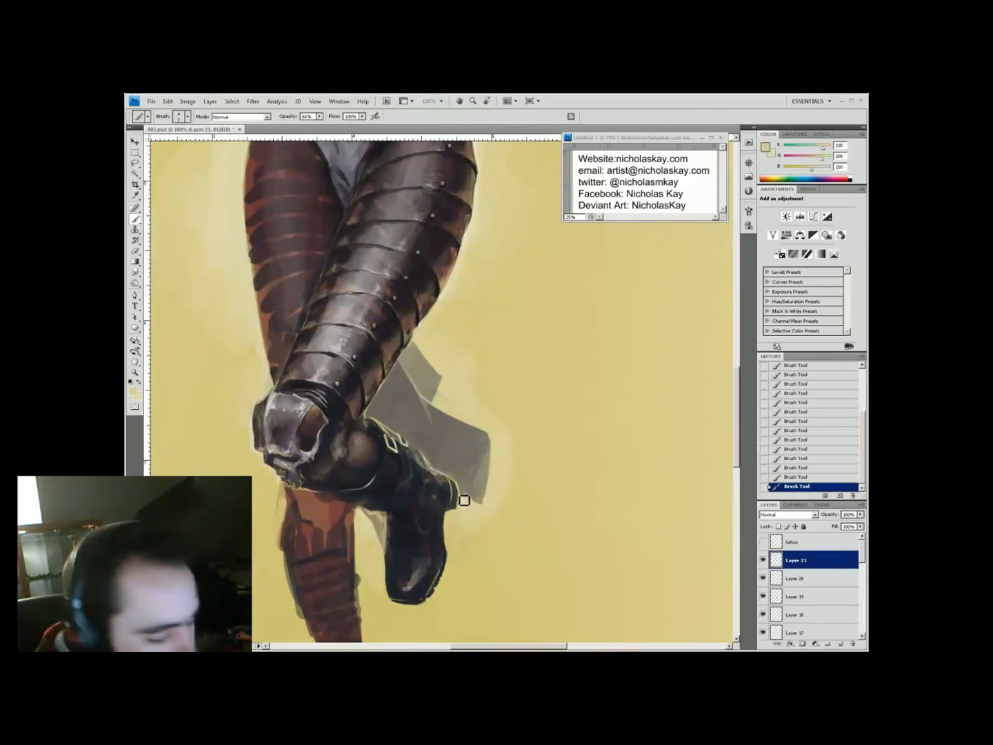
pyautogui.keyDown('alt'); pyautogui.click(440, 491); pyautogui.keyUp('alt')
pyautogui.keyDown('alt'); pyautogui.click(435, 496); pyautogui.keyUp('alt')
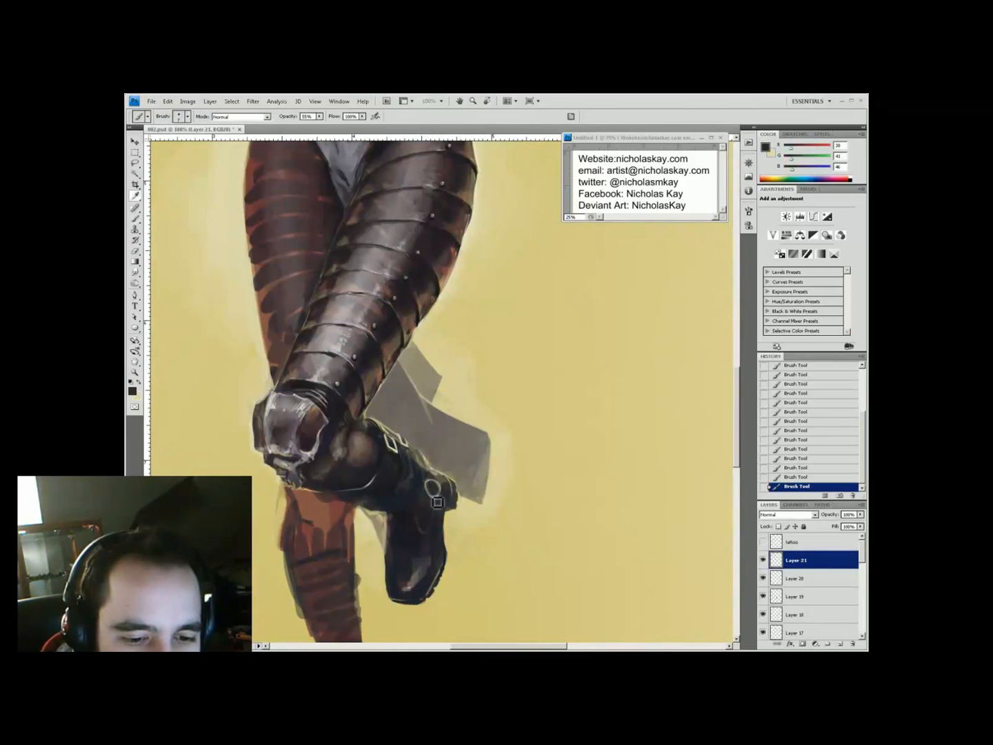
pyautogui.keyDown('alt'); pyautogui.click(442, 476); pyautogui.keyUp('alt')
pyautogui.press('z')
pyautogui.scroll(-3, 492, 408)
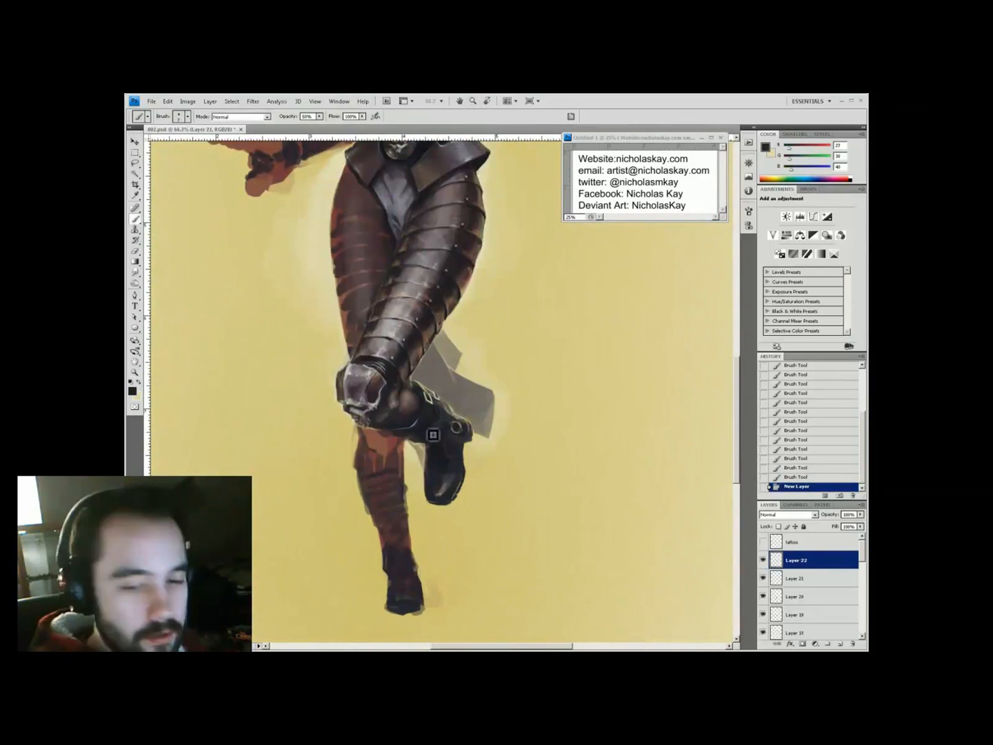
pyautogui.keyDown('alt'); pyautogui.click(425, 483); pyautogui.keyUp('alt')
pyautogui.keyDown('alt'); pyautogui.click(427, 479); pyautogui.keyUp('alt')
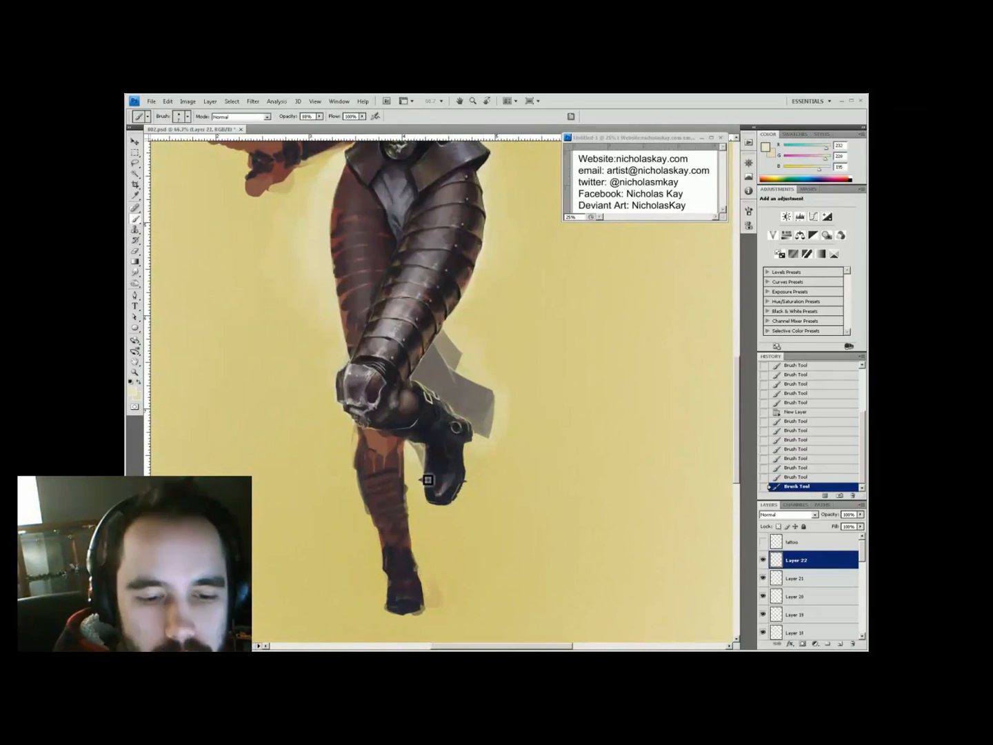
pyautogui.keyDown('alt'); pyautogui.click(430, 502); pyautogui.keyUp('alt')
pyautogui.keyDown('alt'); pyautogui.click(471, 463); pyautogui.keyUp('alt')
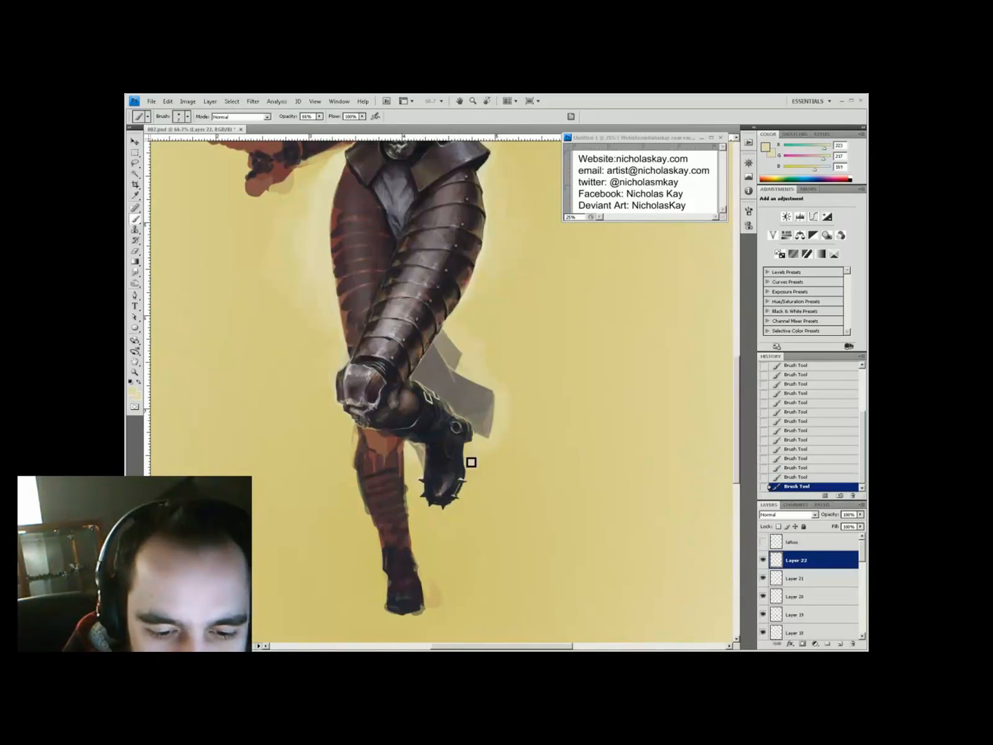
pyautogui.hotkey('ctrl', 's')
# Erase stray paint around the boot and add small strokes at 50% opacity
pyautogui.hotkey('ctrl', '-')
pyautogui.moveTo(500, 467); pyautogui.dragTo(463, 518)
pyautogui.hotkey('ctrl', '+')
pyautogui.keyDown('alt'); pyautogui.click(446, 411); pyautogui.keyUp('alt')
pyautogui.keyDown('alt'); pyautogui.click(422, 469); pyautogui.keyUp('alt')
pyautogui.press('e')
pyautogui.press('b')
pyautogui.press('5')
pyautogui.click(419, 505)
pyautogui.keyDown('alt'); pyautogui.click(372, 567); pyautogui.keyUp('alt')
pyautogui.keyDown('alt'); pyautogui.click(397, 543); pyautogui.keyUp('alt')
# Paint spike detail along the boot with pale and dark sampled tones, then save
pyautogui.hotkey('ctrl', '-')
pyautogui.moveTo(436, 387); pyautogui.dragTo(476, 408)
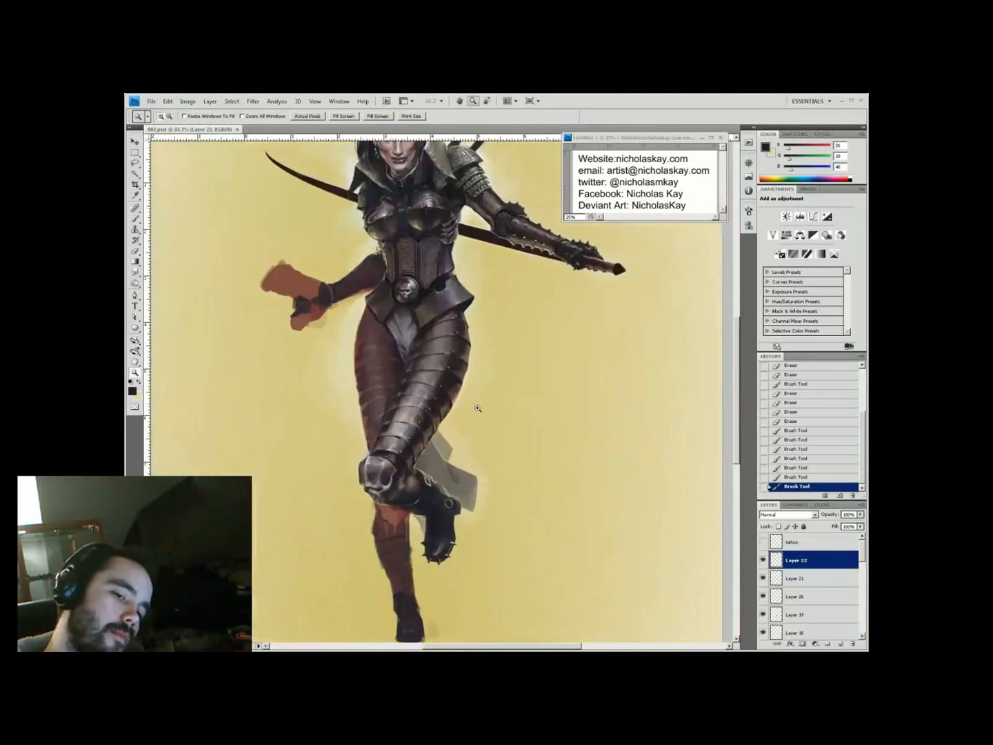
pyautogui.hotkey('ctrl', '+')
pyautogui.keyDown('alt'); pyautogui.click(403, 540); pyautogui.keyUp('alt')
pyautogui.click(442, 509)
pyautogui.click(411, 518)
pyautogui.keyDown('alt'); pyautogui.click(456, 243); pyautogui.keyUp('alt')
pyautogui.keyDown('alt'); pyautogui.click(397, 499); pyautogui.keyUp('alt')
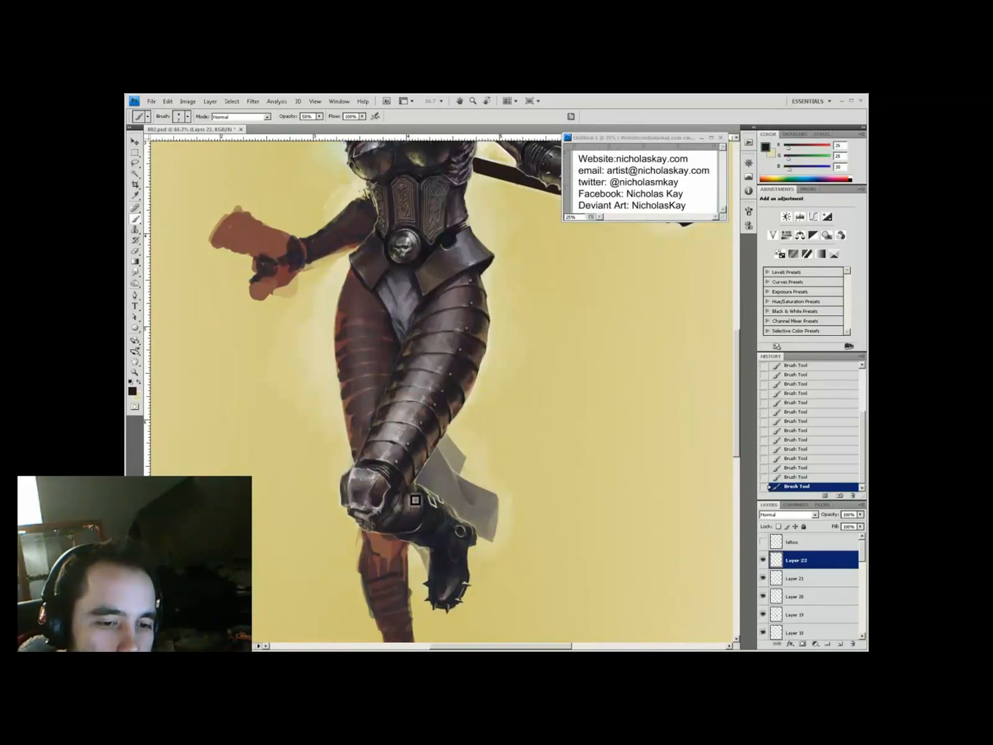
pyautogui.scroll(5, 434, 468)
pyautogui.keyDown('alt'); pyautogui.click(460, 450); pyautogui.keyUp('alt')
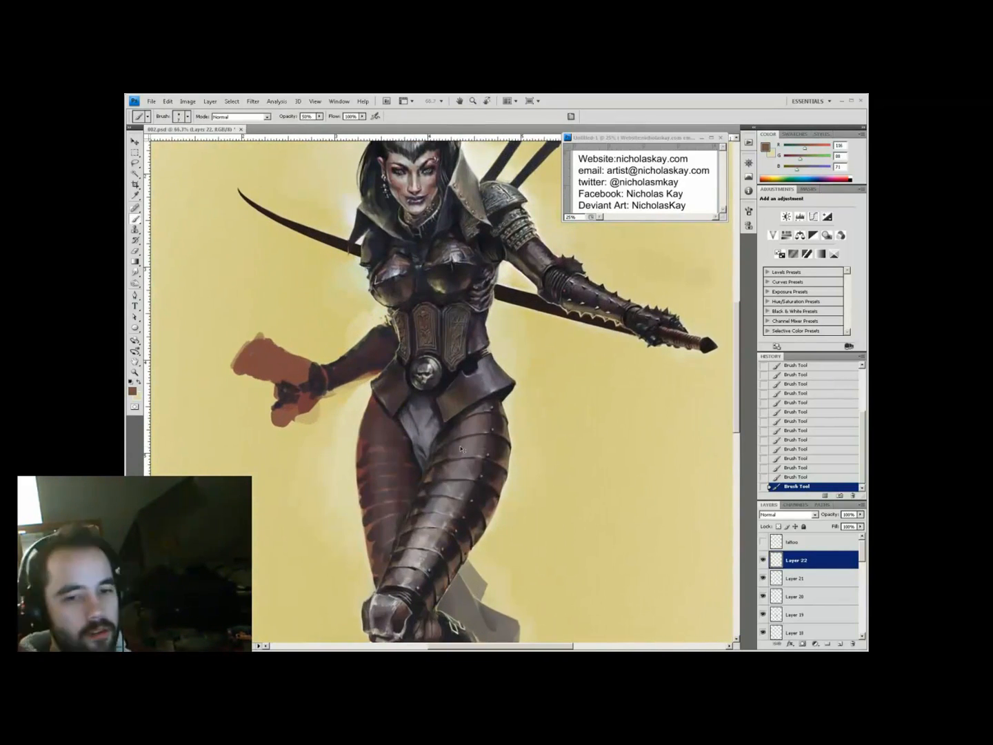
pyautogui.hotkey('ctrl', 's')
# Paint small strokes on the boot toe in dark blue-grey at 40% opacity
pyautogui.hotkey('ctrl', '-')
pyautogui.hotkey('ctrl', '-')
pyautogui.keyDown('ctrl'); pyautogui.click(451, 397); pyautogui.keyUp('ctrl')
pyautogui.moveTo(423, 398); pyautogui.dragTo(387, 432)
pyautogui.keyDown('ctrl'); pyautogui.click(436, 444); pyautogui.keyUp('ctrl')
pyautogui.keyDown('alt'); pyautogui.click(426, 584); pyautogui.keyUp('alt')
pyautogui.keyDown('alt'); pyautogui.click(416, 580); pyautogui.keyUp('alt')
pyautogui.press('4')
pyautogui.moveTo(414, 580); pyautogui.dragTo(402, 580)
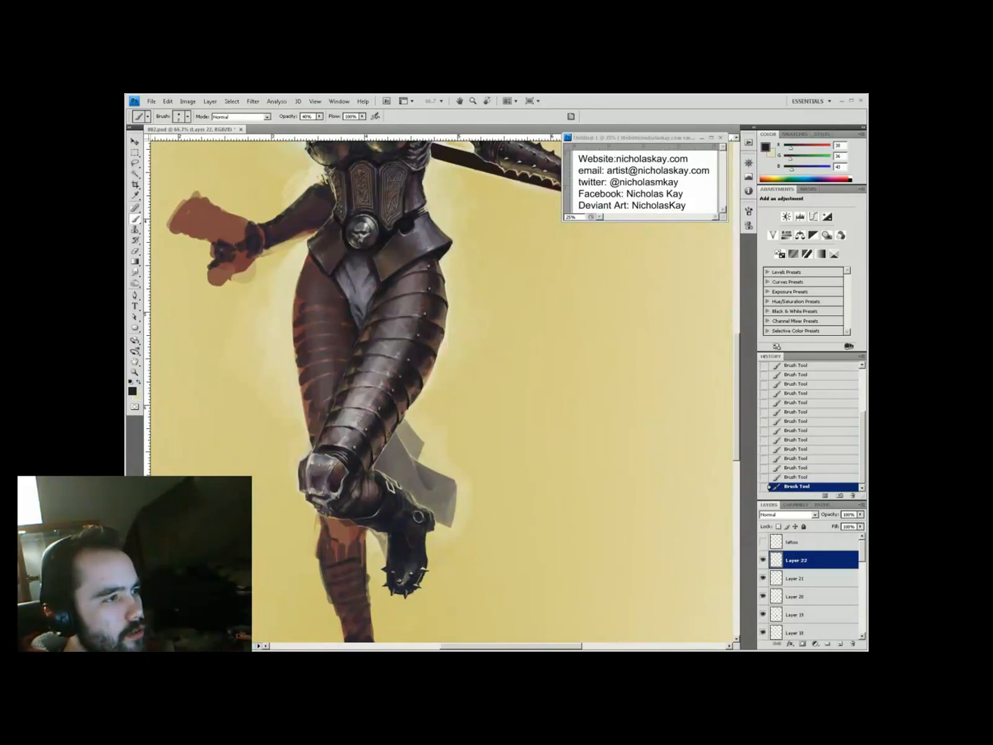
pyautogui.keyDown('alt'); pyautogui.click(424, 418); pyautogui.keyUp('alt')
pyautogui.keyDown('alt'); pyautogui.click(413, 567); pyautogui.keyUp('alt')
pyautogui.moveTo(437, 486); pyautogui.dragTo(445, 517)
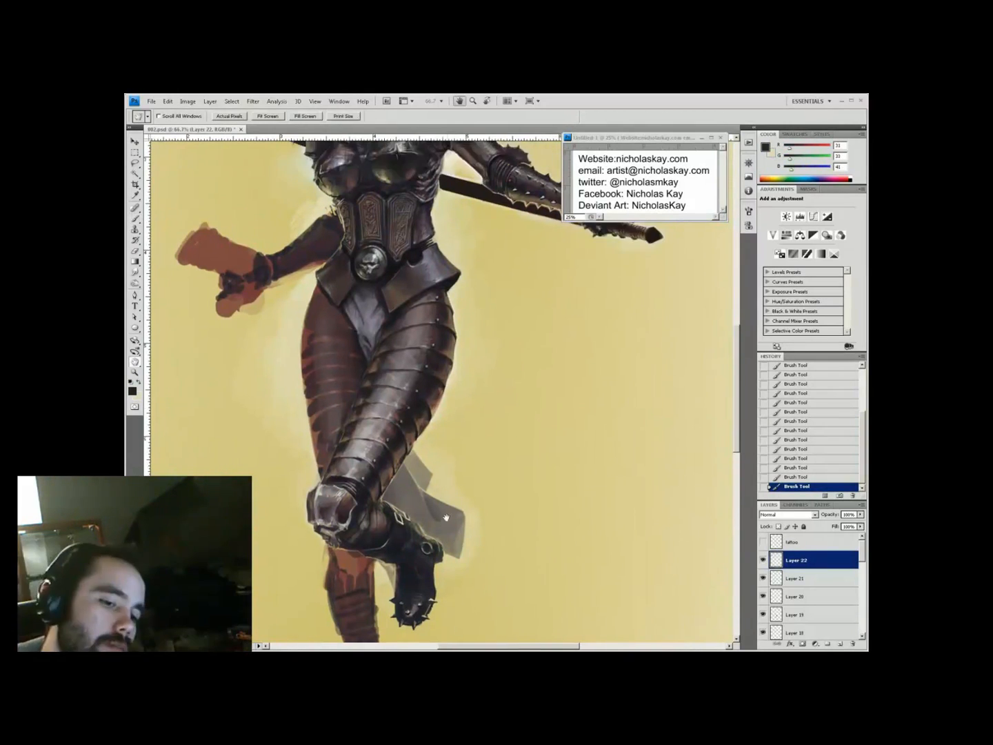
pyautogui.hotkey('ctrl', '-')
pyautogui.hotkey('ctrl', '-')
pyautogui.keyDown('ctrl'); pyautogui.click(456, 415); pyautogui.keyUp('ctrl')
# Add a stroke on the armour and erase stray strokes near the legs
pyautogui.press('b')
pyautogui.click(397, 407)
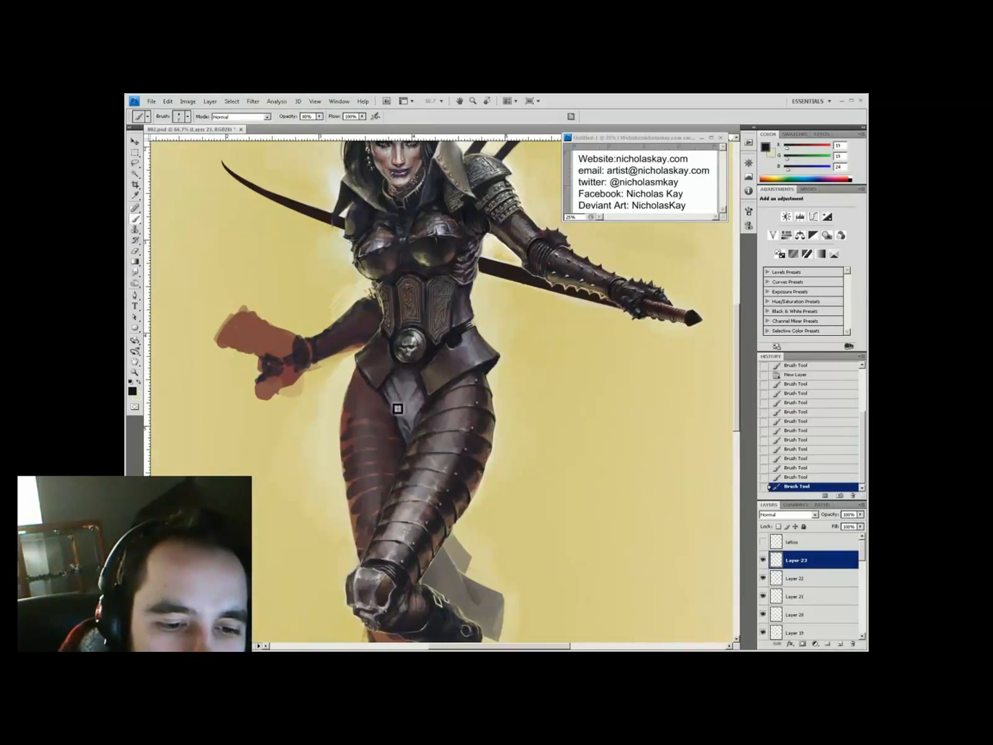
pyautogui.press('b')
pyautogui.moveTo(490, 636); pyautogui.dragTo(452, 581)
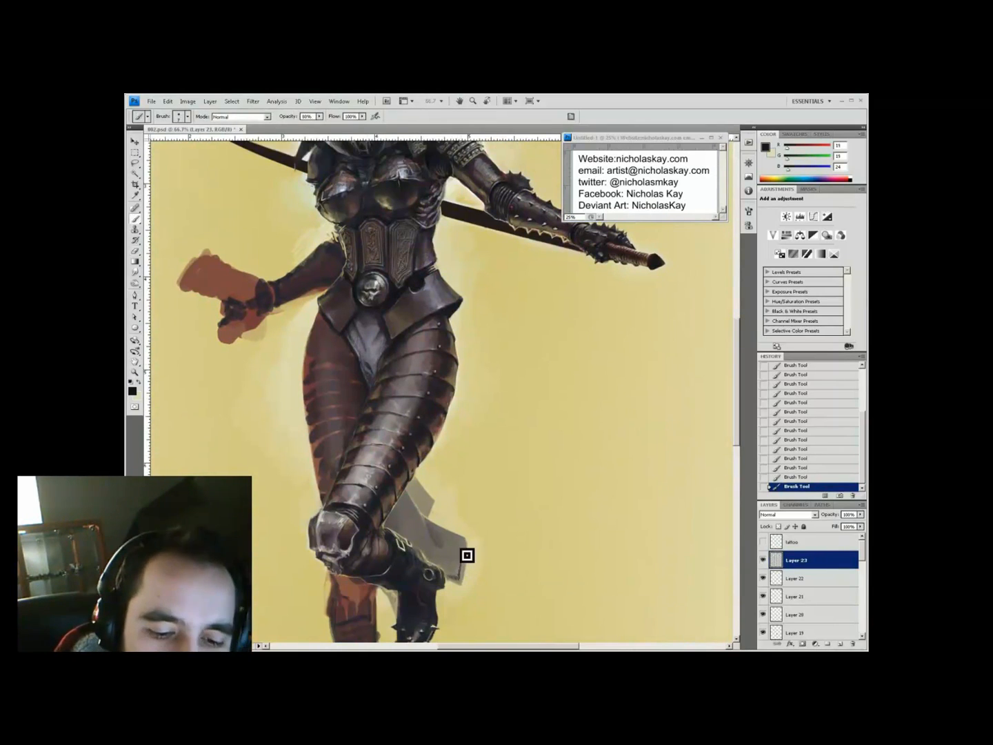
pyautogui.press('e')
pyautogui.hotkey('ctrl', '-')
# Create new paint layers for highlights and bring the full figure into view at 50%
pyautogui.press('z')
pyautogui.click(442, 451)
pyautogui.hotkey('ctrl', 'shift', 'n')
pyautogui.press('b')
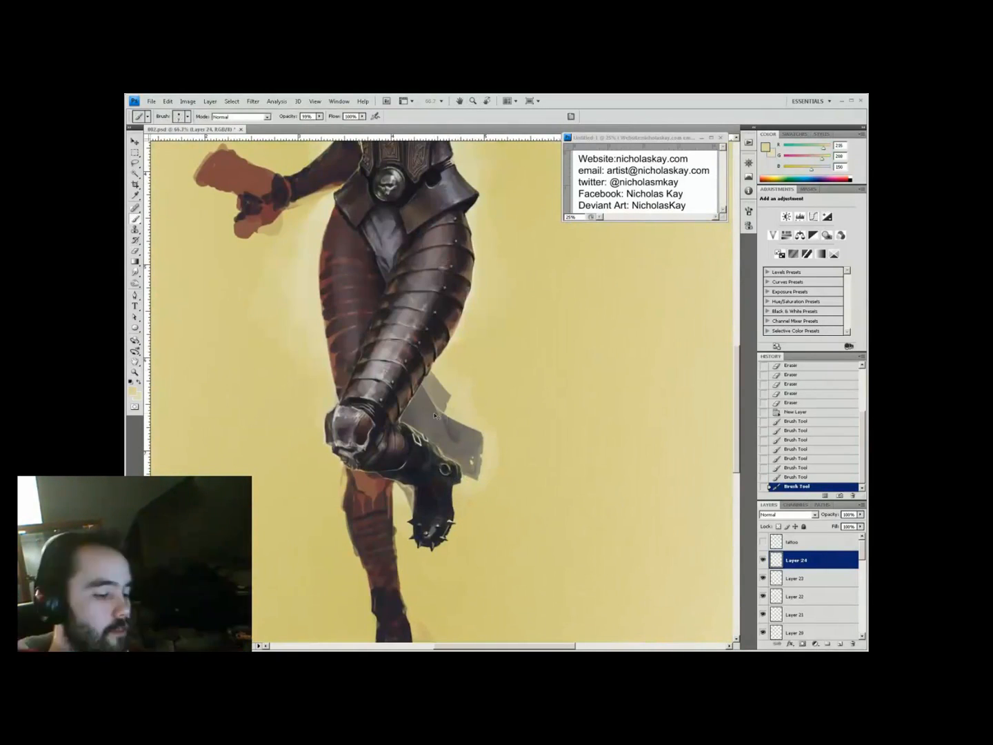
pyautogui.hotkey('ctrl', 'shift', 'n')
pyautogui.hotkey('ctrl', '-')
pyautogui.hotkey('ctrl', '+')
pyautogui.press('h')
pyautogui.moveTo(438, 391)
pyautogui.mouseDown()
pyautogui.moveTo(383, 356)
pyautogui.moveTo(430, 411)
pyautogui.moveTo(458, 391)
pyautogui.mouseUp()
pyautogui.press('b')
# Paint light blue-white rim highlights near the hip and along the legs
pyautogui.click(450, 395)
pyautogui.click(132, 391)
pyautogui.click(248, 421)
pyautogui.click(376, 412)
pyautogui.hotkey('ctrl', '-')
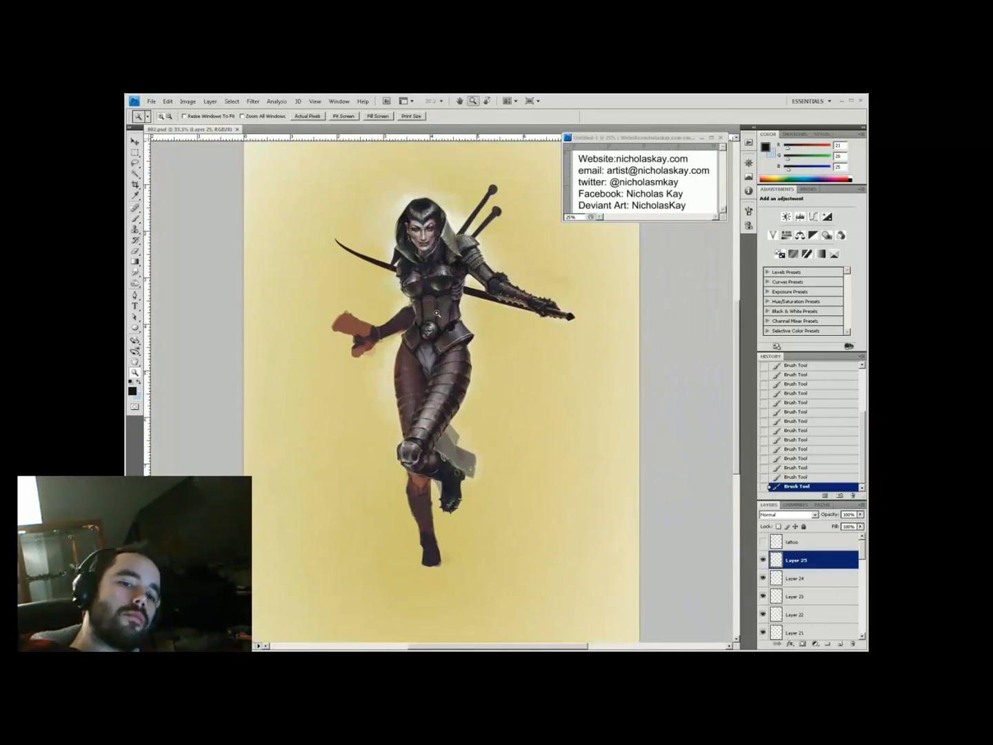
pyautogui.hotkey('ctrl', '+')
pyautogui.press('h')
pyautogui.moveTo(421, 442); pyautogui.dragTo(456, 462)
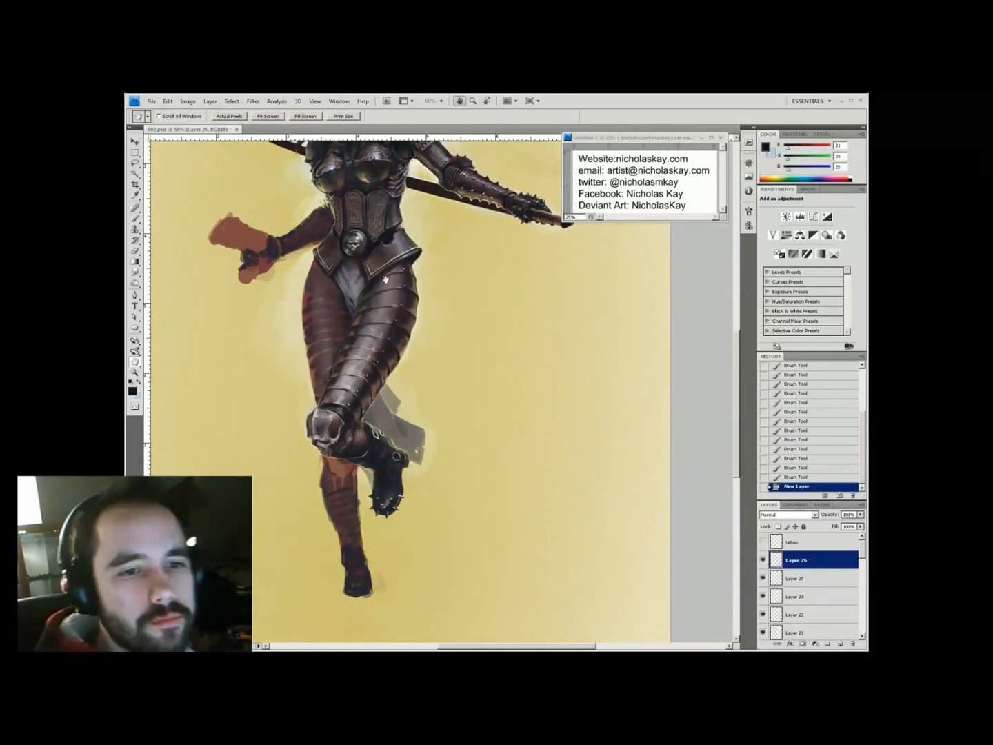
pyautogui.moveTo(385, 279); pyautogui.dragTo(403, 304)
pyautogui.press('b')
pyautogui.click(331, 322)
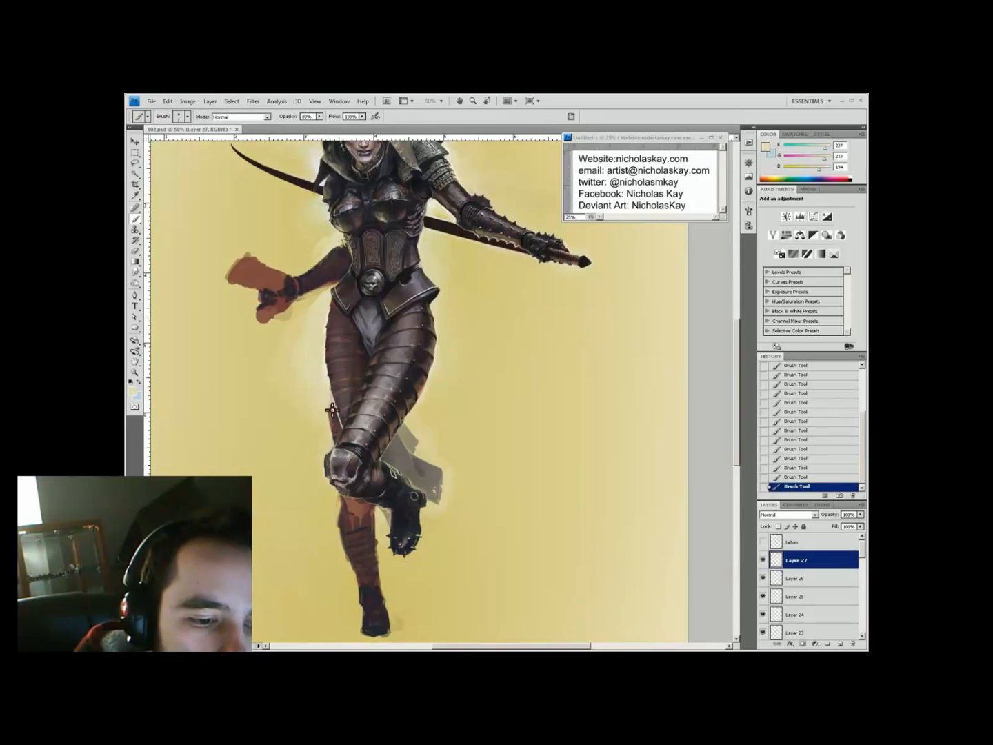
pyautogui.moveTo(349, 390); pyautogui.dragTo(398, 382)
pyautogui.keyDown('alt'); pyautogui.click(434, 457); pyautogui.keyUp('alt')
# Merge visible layers, lasso the lower leg, copy it to a new layer and shift it into place
pyautogui.hotkey('ctrl', 'shift', 'e')
pyautogui.press('l')
pyautogui.moveTo(375, 441); pyautogui.dragTo(379, 444)
pyautogui.hotkey('ctrl', 'j')
pyautogui.press('v')
pyautogui.moveTo(413, 538); pyautogui.dragTo(432, 544)
# Add a layer mask to the copied leg and paint on it to blend the edges
pyautogui.click(802, 642)
pyautogui.press('d')
pyautogui.press('b')
pyautogui.moveTo(394, 475); pyautogui.dragTo(431, 525)
pyautogui.press('x')
pyautogui.scroll(1, 394, 476)
pyautogui.rightClick(383, 482)
pyautogui.press('Escape')
pyautogui.moveTo(376, 476); pyautogui.dragTo(391, 491)
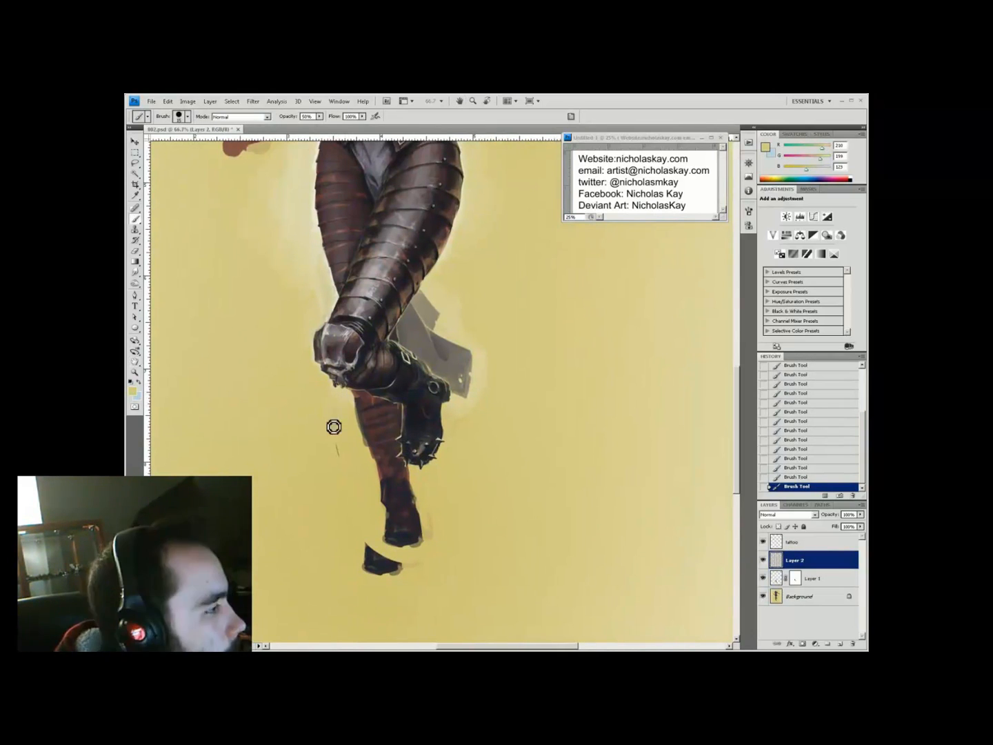
# Sample the yellow background, set the brush to 90% opacity and zoom in on the lower leg
pyautogui.press('i')
pyautogui.click(335, 399)
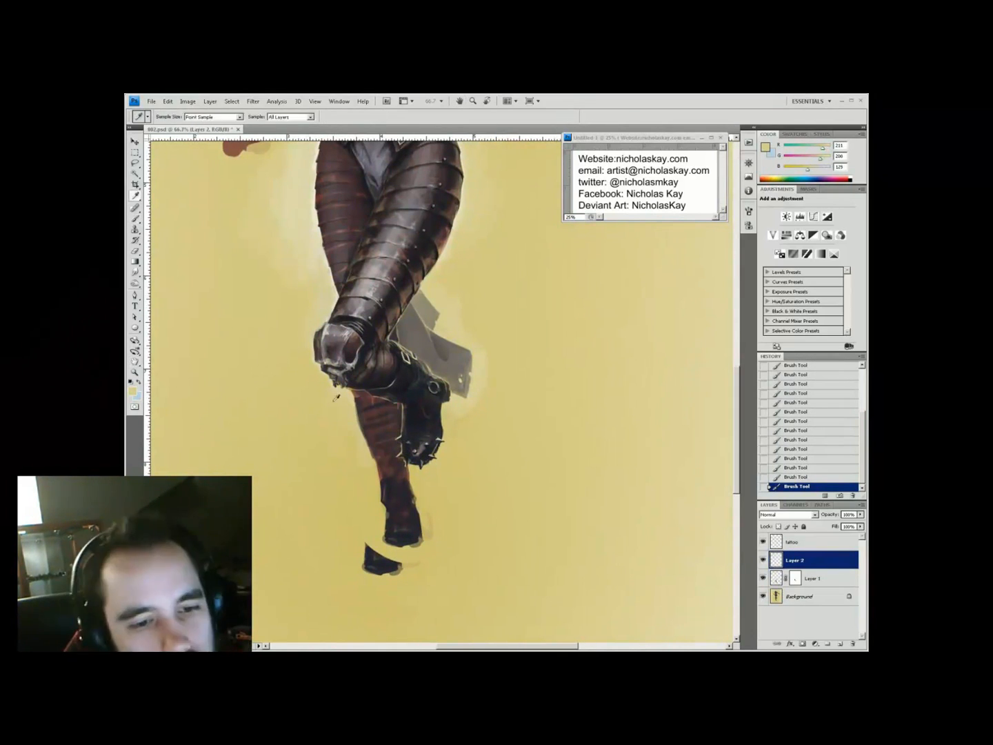
pyautogui.hotkey('ctrl', '-')
pyautogui.hotkey('ctrl', '-')
pyautogui.press('0')
pyautogui.press('e')
pyautogui.press('b')
pyautogui.press('9')
pyautogui.press('z')
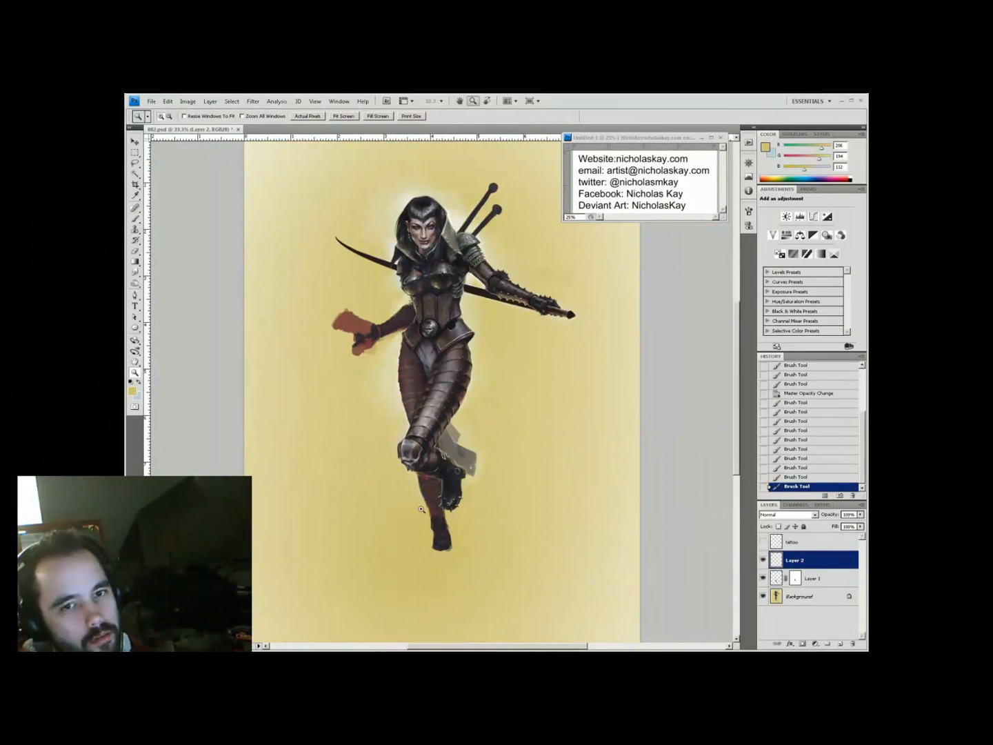
pyautogui.click(431, 514)
pyautogui.hotkey('ctrl', '-')
pyautogui.hotkey('ctrl', '-')
pyautogui.hotkey('ctrl', '+')
pyautogui.hotkey('ctrl', '+')
pyautogui.hotkey('ctrl', '+')
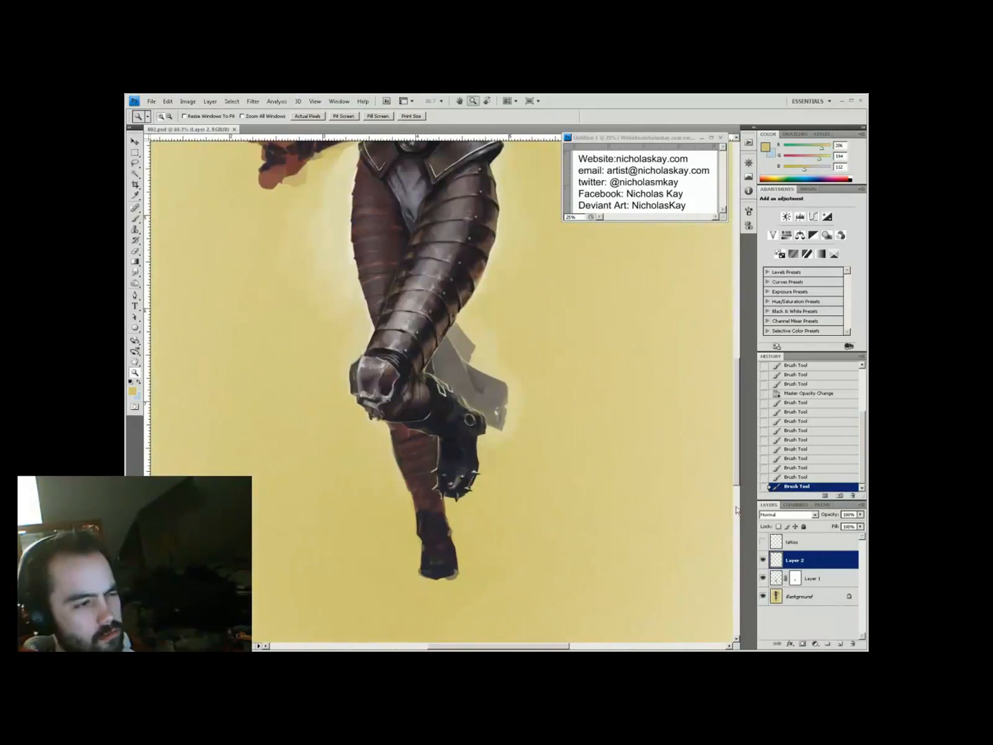
# On a new layer, paint dark shading on the rear lower leg with sampled armour colours
pyautogui.hotkey('ctrl', 'shift', 'alt', 'n')
pyautogui.press('b')
pyautogui.keyDown('alt'); pyautogui.click(443, 535); pyautogui.keyUp('alt')
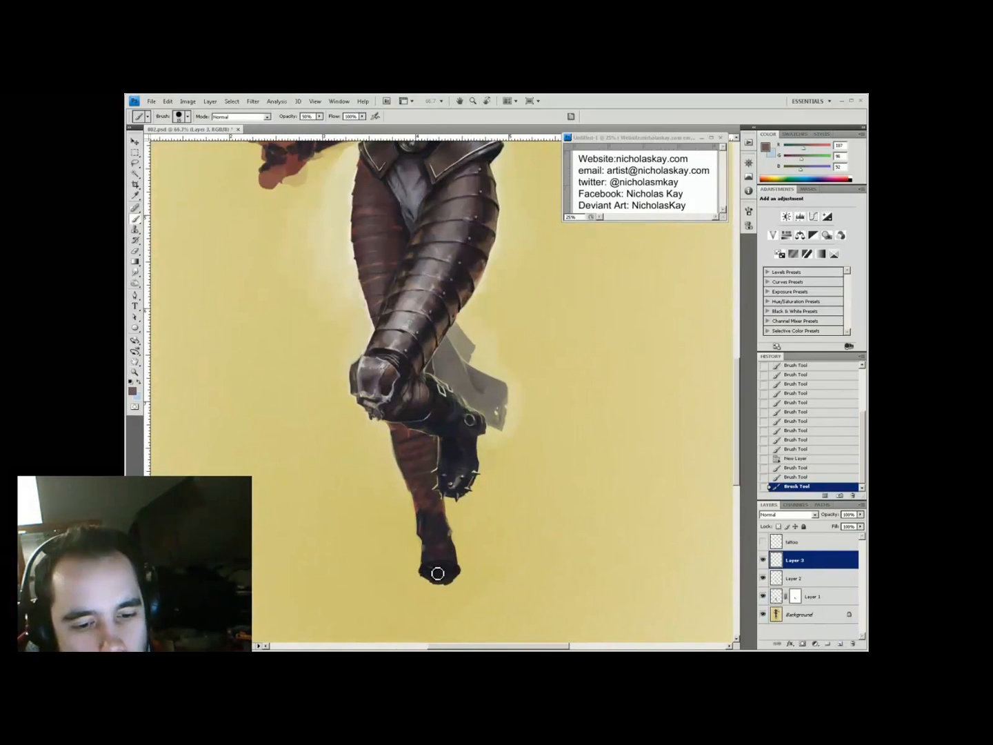
pyautogui.keyDown('alt'); pyautogui.click(483, 491); pyautogui.keyUp('alt')
pyautogui.moveTo(442, 483)
pyautogui.mouseDown()
pyautogui.moveTo(406, 459)
pyautogui.moveTo(417, 510)
pyautogui.mouseUp()
pyautogui.keyDown('alt'); pyautogui.click(437, 482); pyautogui.keyUp('alt')
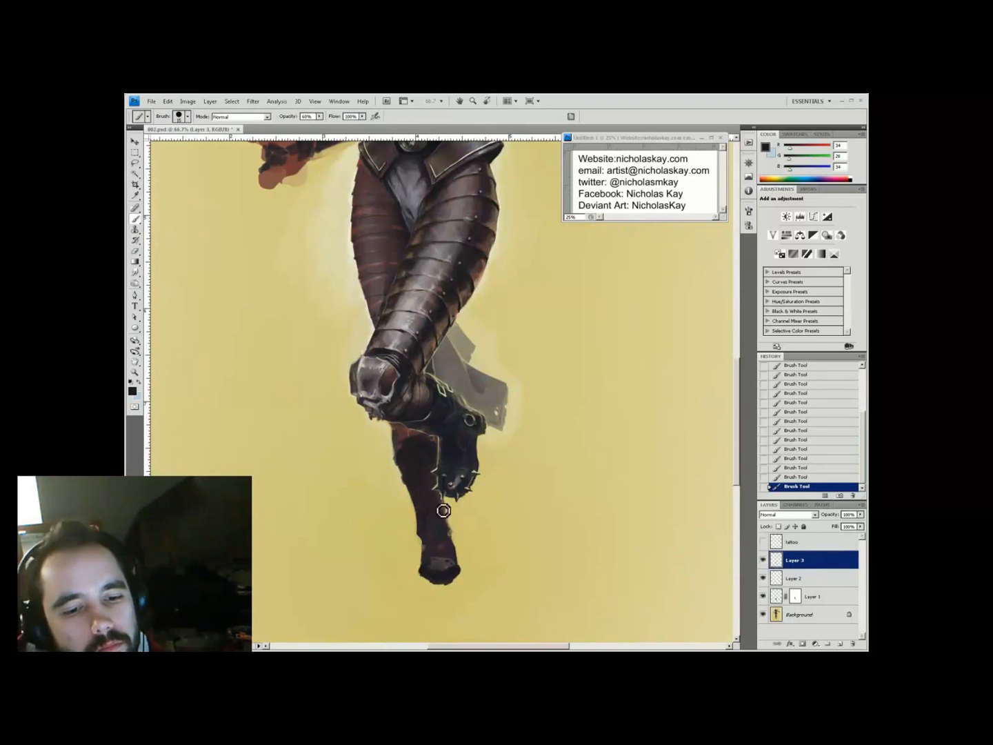
# On another new layer, trim the leg's edge with pale yellow background colour
pyautogui.hotkey('ctrl', '-')
pyautogui.hotkey('ctrl', '-')
pyautogui.hotkey('ctrl', '-')
pyautogui.hotkey('ctrl', 'shift', 'alt', 'n')
pyautogui.press('z')
pyautogui.click(329, 444)
pyautogui.click(366, 363)
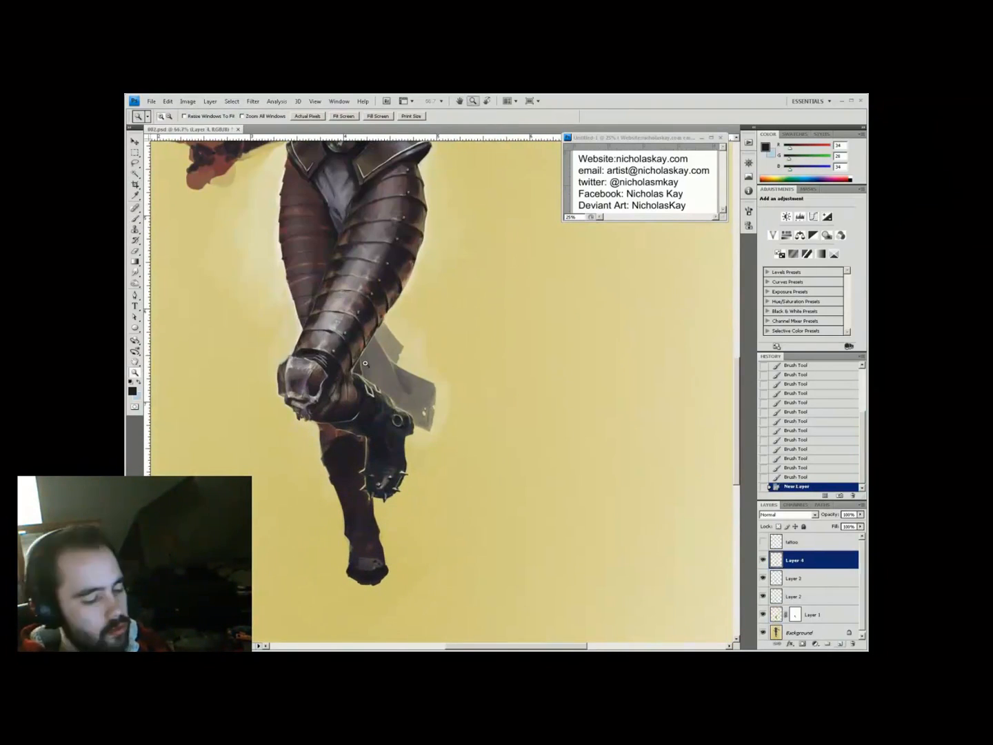
pyautogui.moveTo(366, 363); pyautogui.dragTo(401, 383)
pyautogui.press('b')
pyautogui.keyDown('alt'); pyautogui.click(456, 475); pyautogui.keyUp('alt')
pyautogui.moveTo(413, 483); pyautogui.dragTo(382, 454)
# Refine the lower leg and boot with sampled red-brown, near-black and cream at 40–99% opacity
pyautogui.keyDown('alt'); pyautogui.click(376, 451); pyautogui.keyUp('alt')
pyautogui.press('4')
pyautogui.keyDown('alt'); pyautogui.click(382, 452); pyautogui.keyUp('alt')
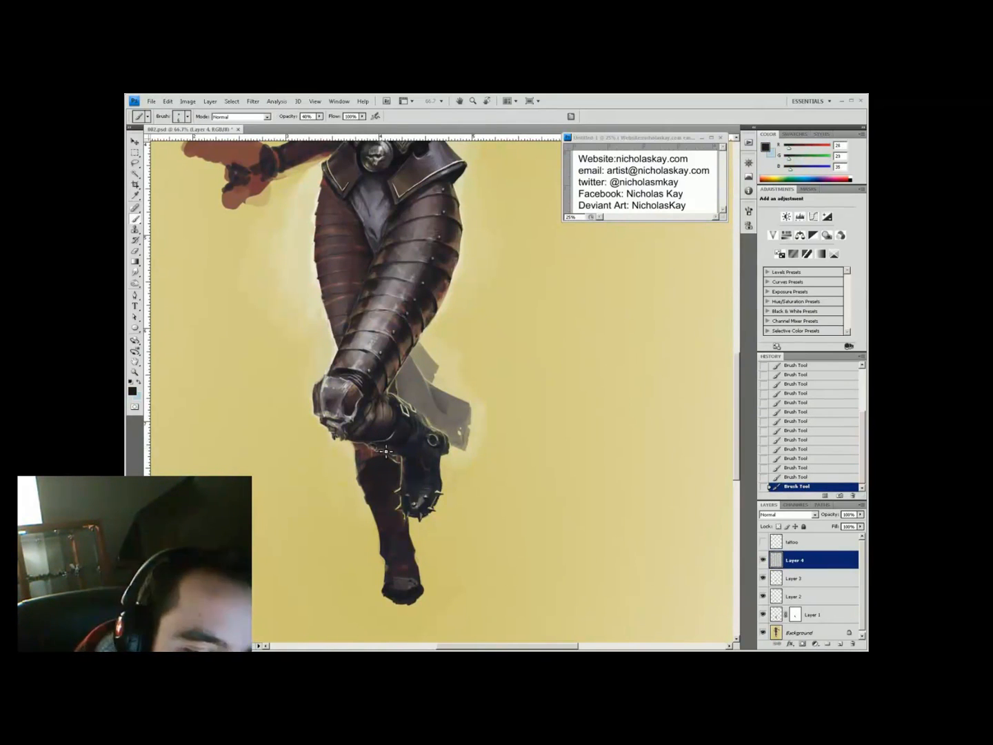
pyautogui.hotkey('ctrl', '-')
pyautogui.hotkey('ctrl', '+')
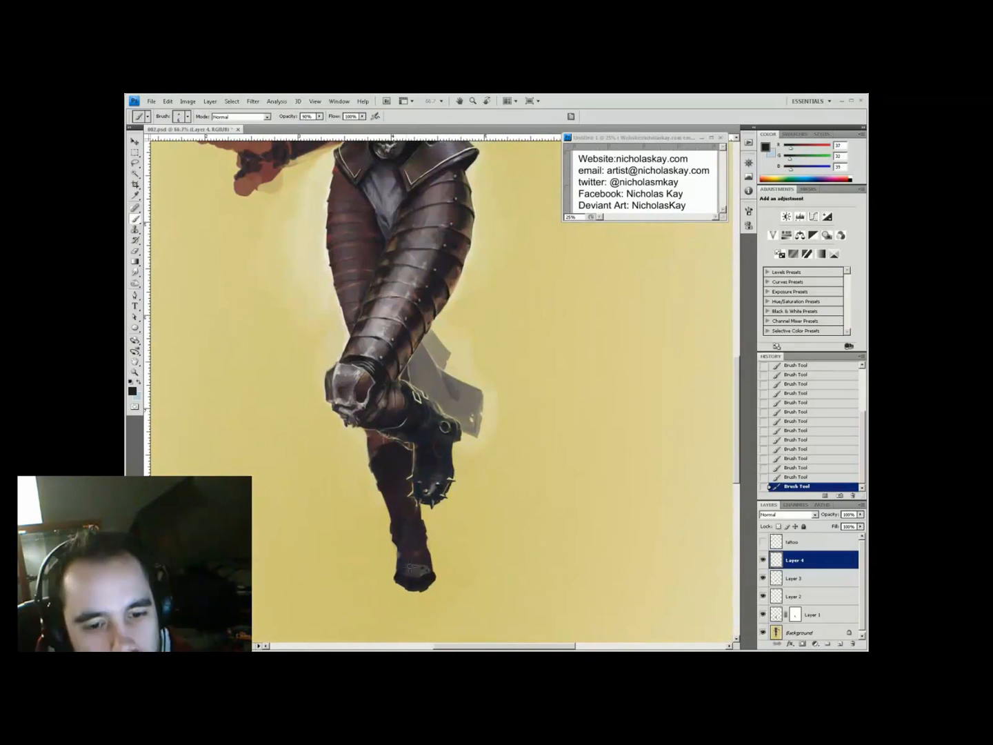
pyautogui.keyDown('alt'); pyautogui.click(429, 549); pyautogui.keyUp('alt')
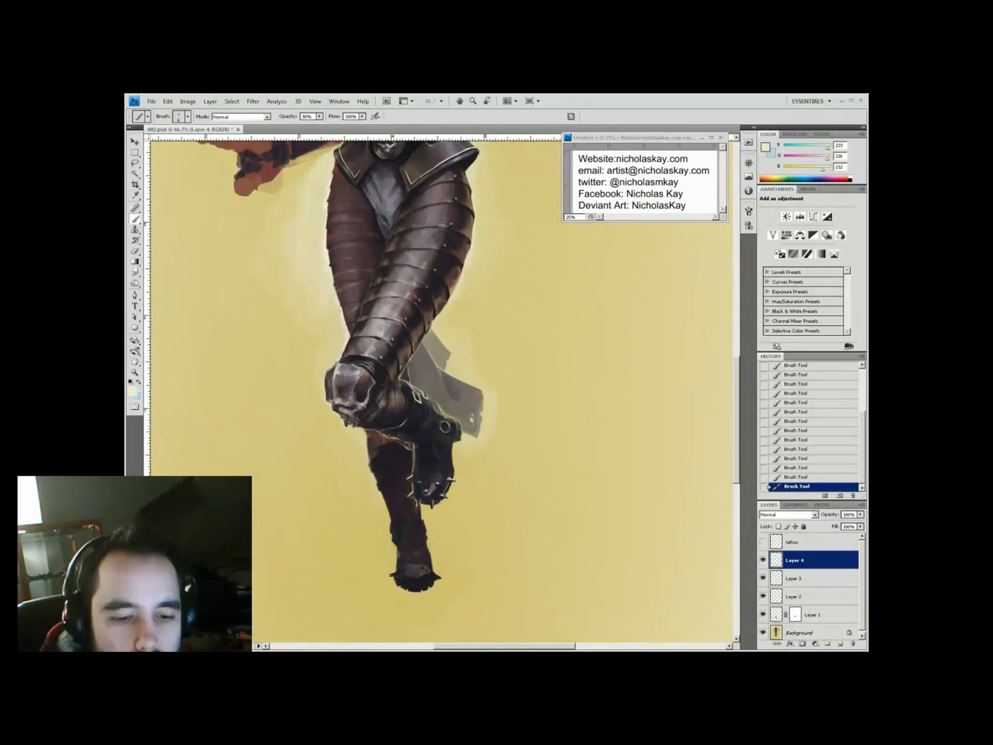
pyautogui.press('9')
pyautogui.press('9')
pyautogui.keyDown('alt'); pyautogui.click(423, 570); pyautogui.keyUp('alt')
pyautogui.press('4')
pyautogui.moveTo(446, 592); pyautogui.dragTo(421, 614)
pyautogui.keyDown('alt'); pyautogui.click(400, 602); pyautogui.keyUp('alt')
pyautogui.hotkey('ctrl', '0')
pyautogui.hotkey('ctrl', '+')
pyautogui.hotkey('ctrl', '+')
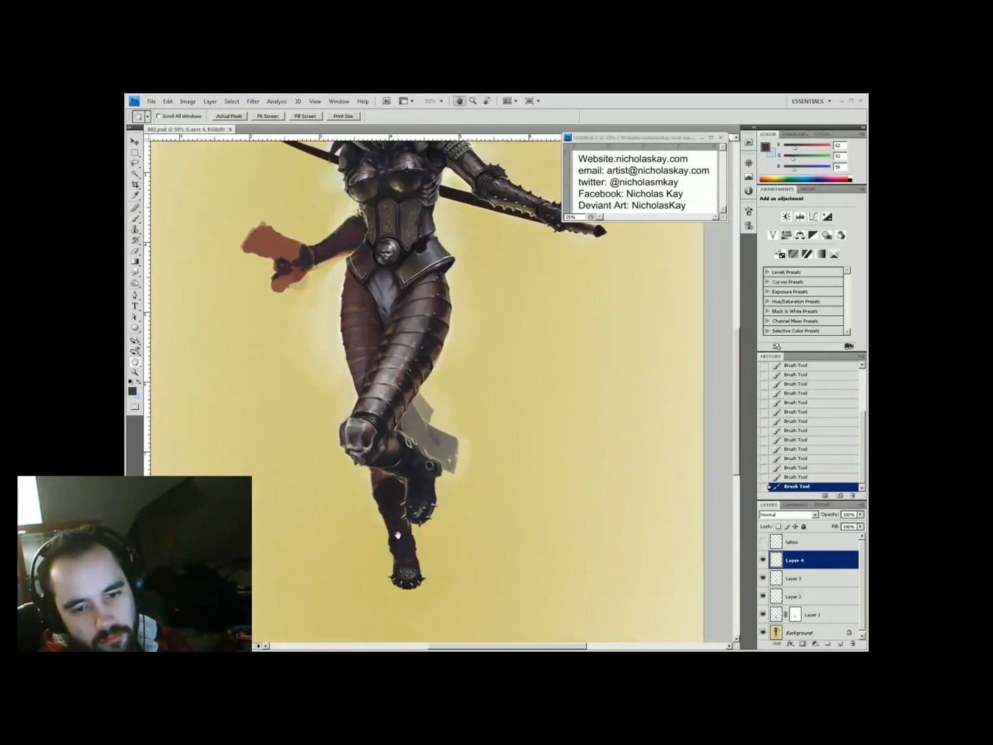
# On a new layer, paint grey spikes along the bottom of the boot
pyautogui.hotkey('ctrl', 'shift', 'alt', 'n')
pyautogui.keyDown('alt'); pyautogui.click(420, 519); pyautogui.keyUp('alt')
pyautogui.moveTo(425, 551); pyautogui.dragTo(420, 518)
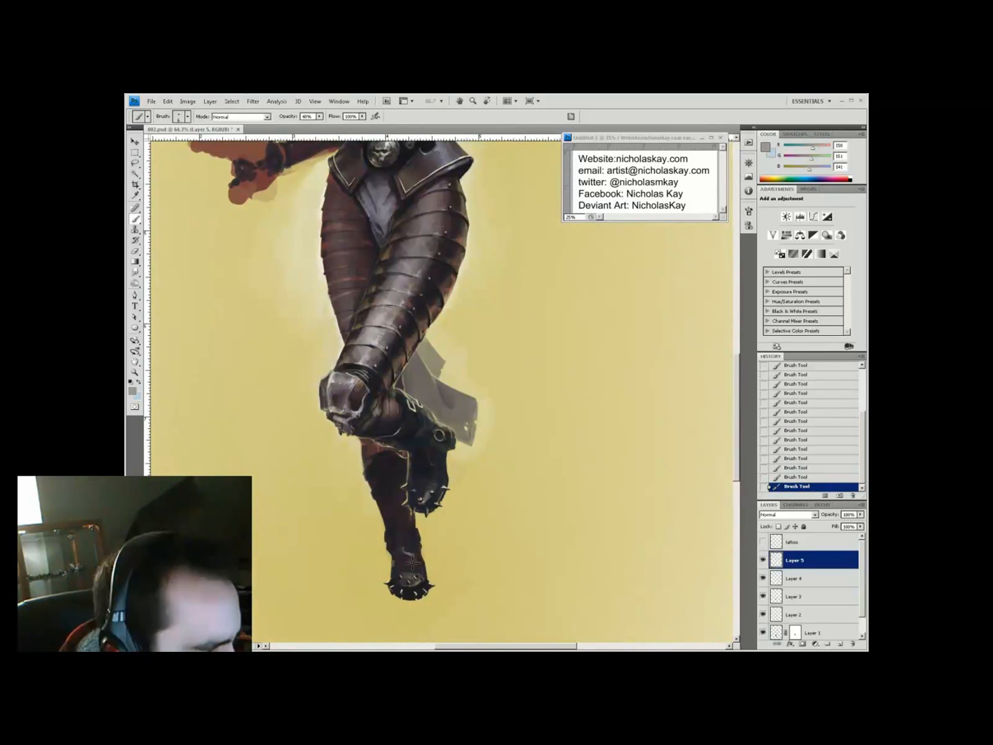
pyautogui.keyDown('alt'); pyautogui.click(469, 431); pyautogui.keyUp('alt')
pyautogui.press('z')
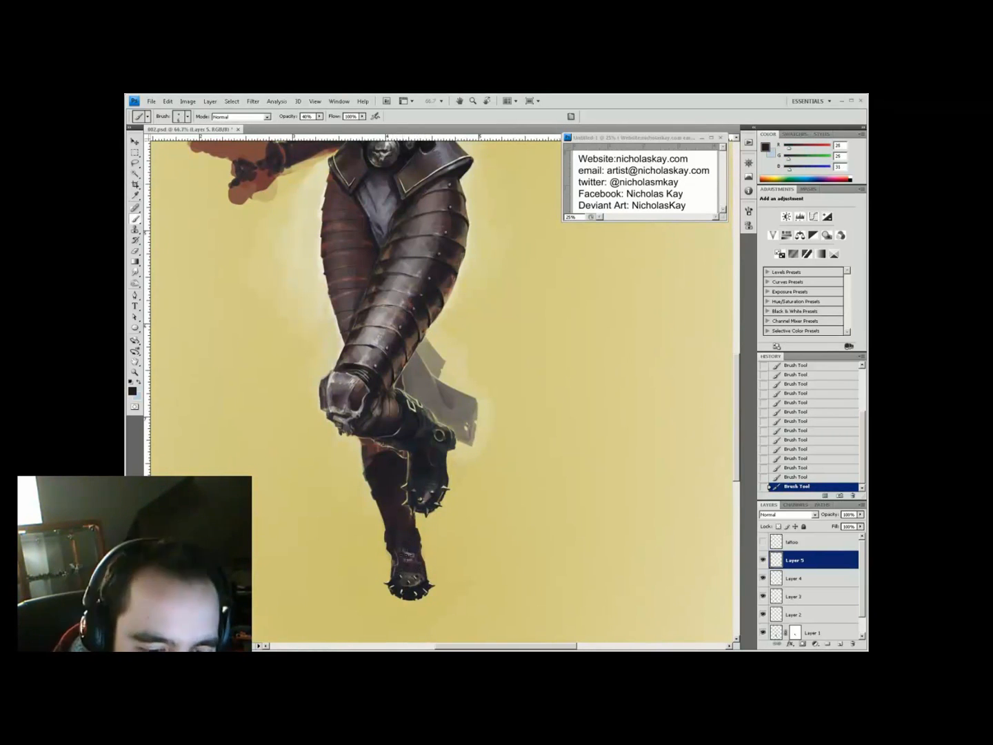
pyautogui.hotkey('ctrl', '-')
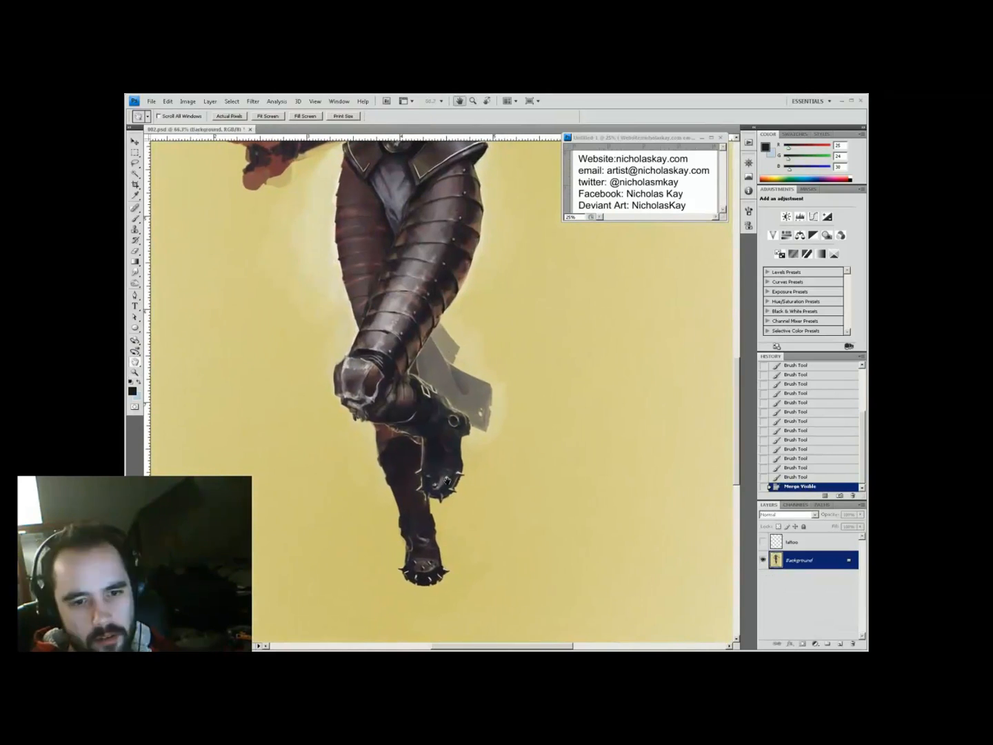
# Set the brush to 55% opacity and merge the visible layers into the background
pyautogui.press('b')
pyautogui.keyDown('alt'); pyautogui.click(380, 443); pyautogui.keyUp('alt')
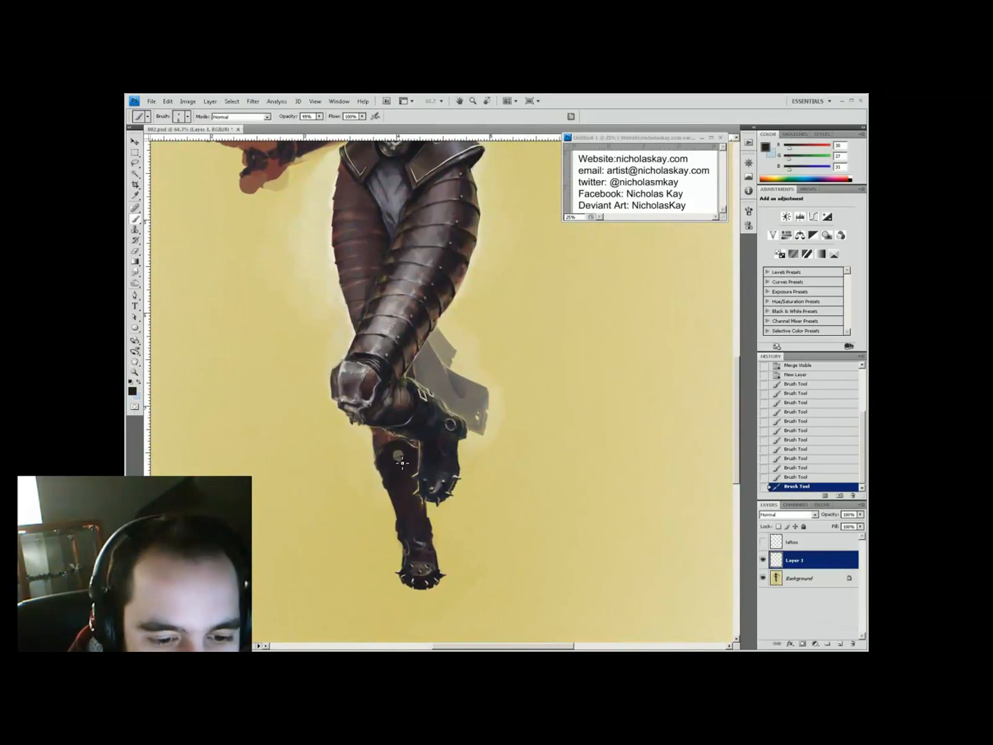
pyautogui.press('x')
pyautogui.press('5')
pyautogui.press('5')
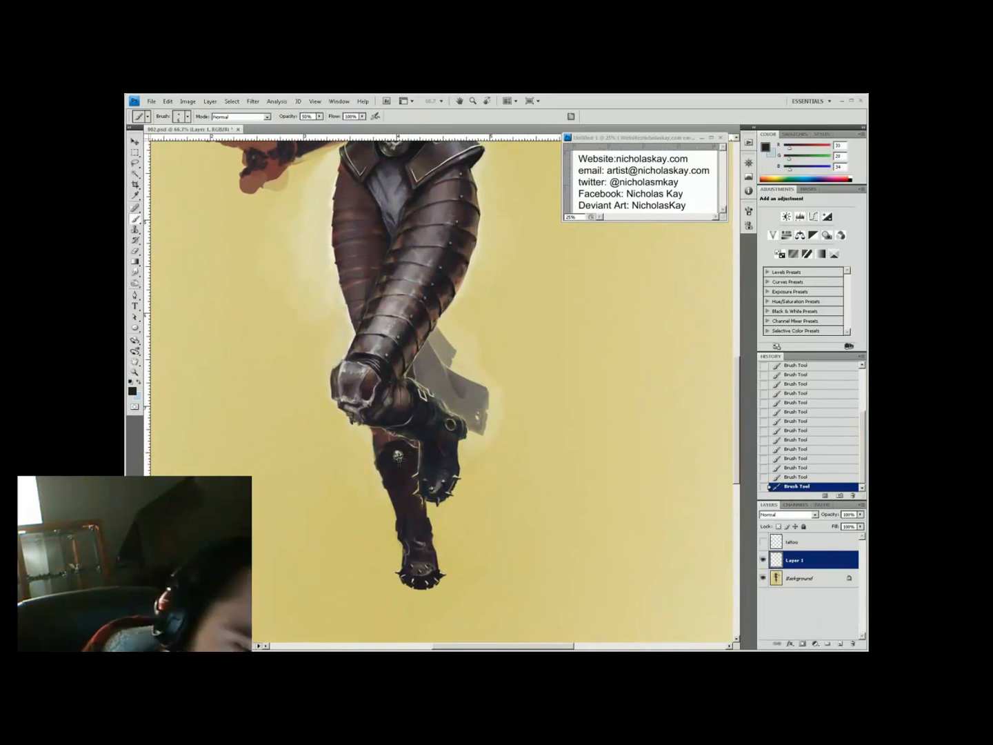
pyautogui.hotkey('ctrl', '-')
pyautogui.hotkey('ctrl', '-')
pyautogui.hotkey('ctrl', 'shift', 'e')
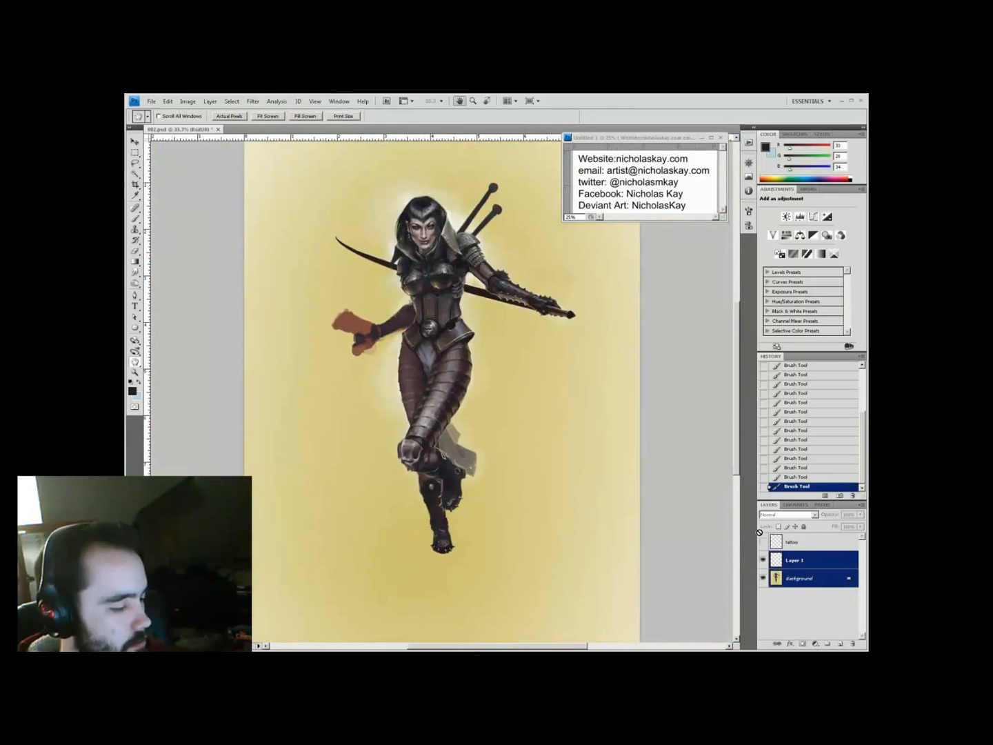
# Lasso the leg onto its own layer and reshape it with Free Transform
pyautogui.press('l')
pyautogui.moveTo(529, 433); pyautogui.dragTo(366, 414)
pyautogui.hotkey('ctrl', 'j')
pyautogui.hotkey('ctrl', 't')
pyautogui.moveTo(428, 483); pyautogui.dragTo(421, 475)
pyautogui.press('Return')
pyautogui.click(763, 560)
pyautogui.click(800, 578)
# Lasso the lower leg, copy it to a new layer and shorten it
pyautogui.click(134, 163)
pyautogui.moveTo(604, 386); pyautogui.dragTo(314, 386)
pyautogui.hotkey('ctrl', 'j')
pyautogui.hotkey('ctrl', 't')
pyautogui.moveTo(456, 628); pyautogui.dragTo(457, 604)
pyautogui.press('Return')
# At 66.7% zoom, paint over the leg seams on a new layer at 40% opacity
pyautogui.press('z')
pyautogui.click(456, 371)
pyautogui.hotkey('ctrl', 'shift', 'alt', 'n')
pyautogui.press('b')
pyautogui.moveTo(406, 356)
pyautogui.mouseDown()
pyautogui.moveTo(403, 381)
pyautogui.moveTo(481, 378)
pyautogui.mouseUp()
pyautogui.press('4')
pyautogui.keyDown('alt'); pyautogui.click(411, 372); pyautogui.keyUp('alt')
pyautogui.keyDown('alt'); pyautogui.click(407, 382); pyautogui.keyUp('alt')
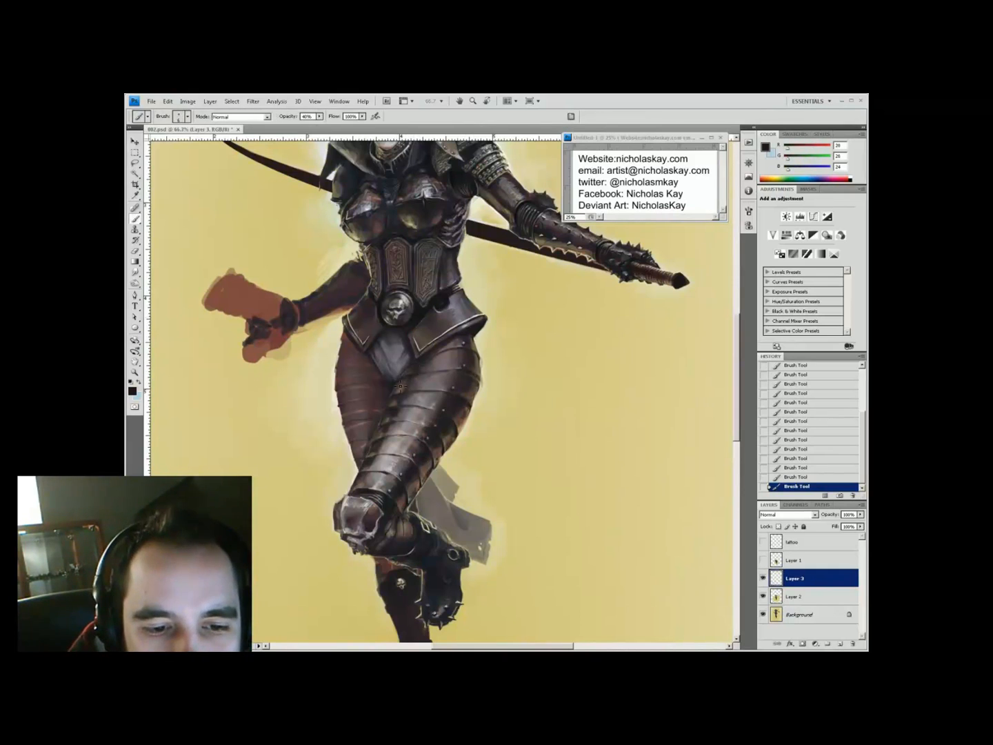
# Merge the paint layers with the background, then copy, transform and nudge the leg area
pyautogui.press('z')
pyautogui.hotkey('ctrl', '-')
pyautogui.hotkey('ctrl', '-')
pyautogui.hotkey('ctrl', '+')
pyautogui.hotkey('alt', 'shift', '[')
pyautogui.hotkey('alt', 'shift', '[')
pyautogui.hotkey('ctrl', 'e')
pyautogui.hotkey('ctrl', 'j')
pyautogui.hotkey('ctrl', 't')
pyautogui.hotkey('ctrl', '-')
pyautogui.press('Return')
pyautogui.press('Up')
pyautogui.hotkey('ctrl', '+')
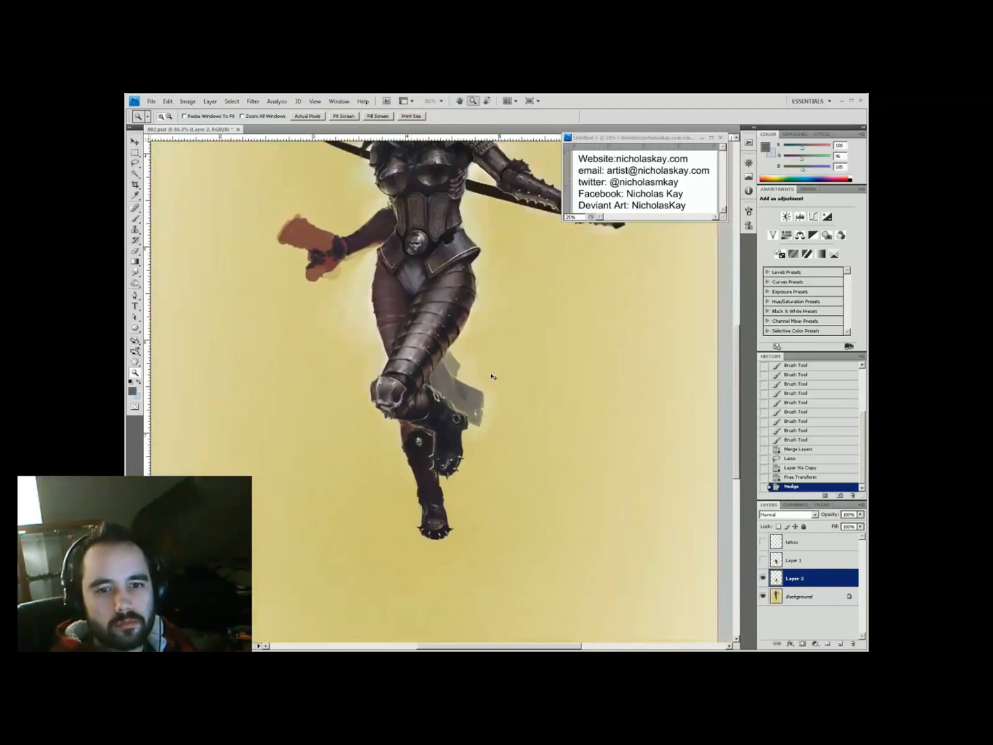
pyautogui.hotkey('ctrl', '-')
pyautogui.hotkey('ctrl', '+')
pyautogui.hotkey('ctrl', '+')
# Paint near-white highlights on the armour and merge them down into Layer 2
pyautogui.press('b')
pyautogui.hotkey('ctrl', 'shift', 'alt', 'n')
pyautogui.click(132, 391)
pyautogui.press('Return')
pyautogui.moveTo(441, 386); pyautogui.dragTo(455, 398)
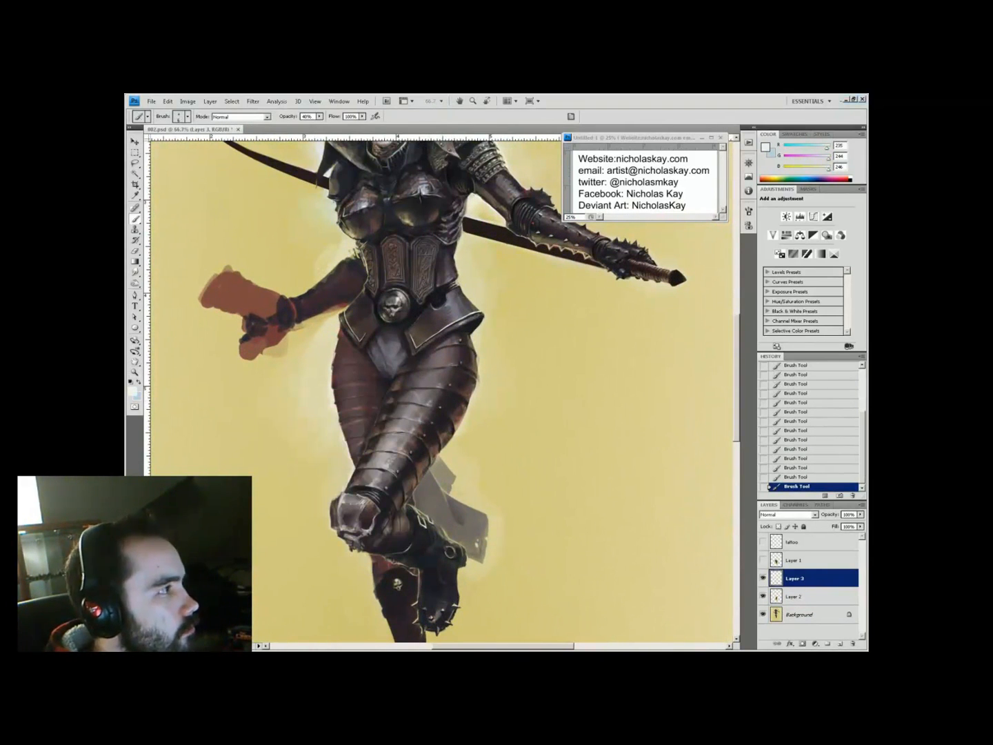
pyautogui.hotkey('ctrl', '-')
pyautogui.hotkey('ctrl', '-')
pyautogui.hotkey('ctrl', '+')
pyautogui.hotkey('ctrl', '+')
pyautogui.hotkey('ctrl', 'e')
# Add a new layer above Layer 2 and sample near-black from the armour
pyautogui.press('i')
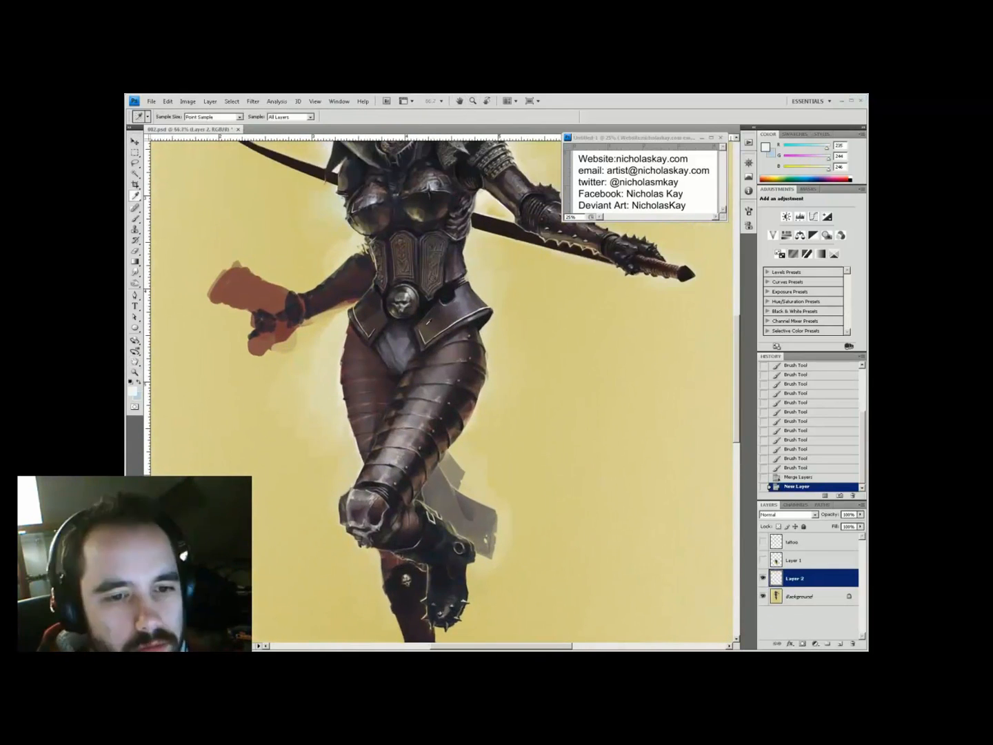
pyautogui.press('b')
pyautogui.keyDown('alt'); pyautogui.click(351, 357); pyautogui.keyUp('alt')
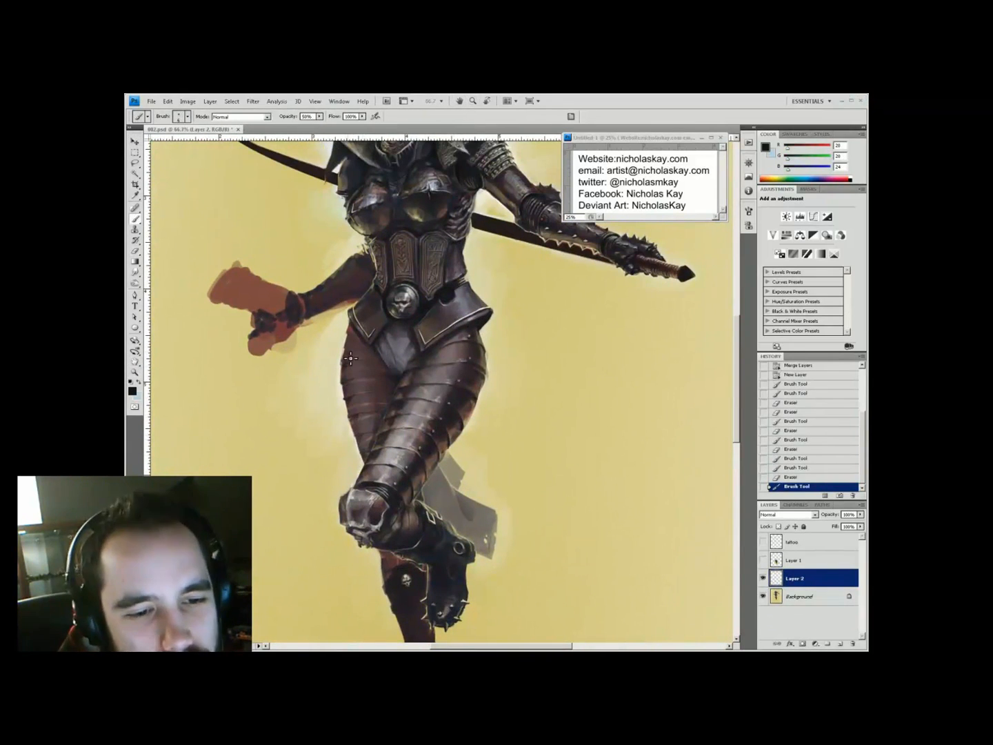
pyautogui.press('z')
pyautogui.hotkey('ctrl', '-')
pyautogui.hotkey('ctrl', 'shift', 'alt', 'n')
pyautogui.hotkey('ctrl', '+')
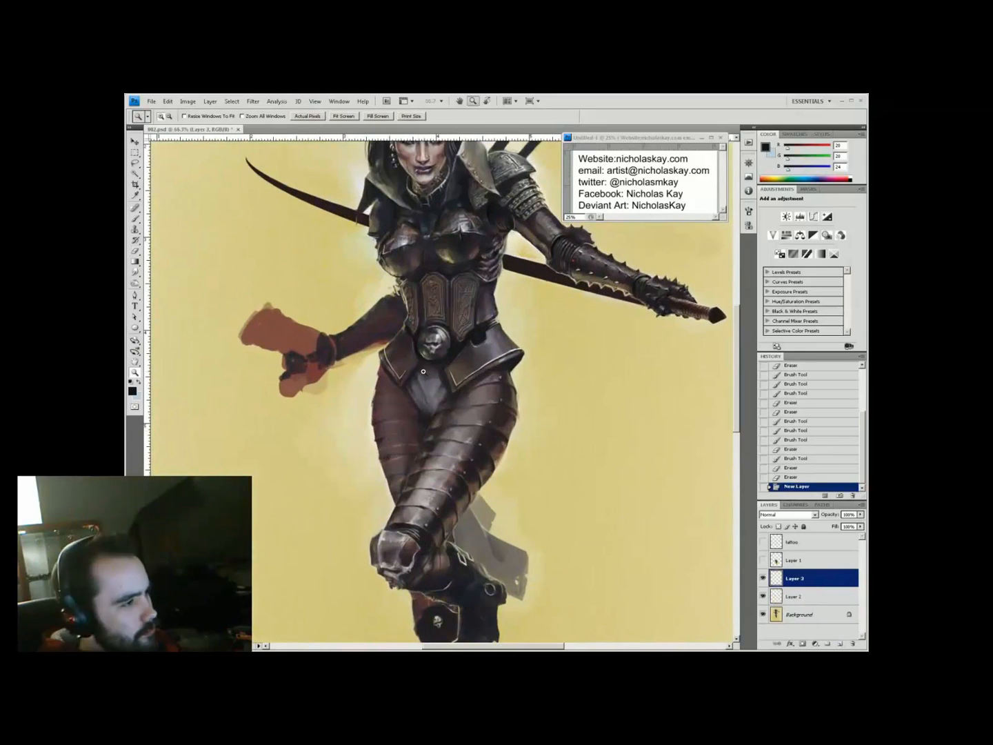
pyautogui.press('b')
pyautogui.press('x')
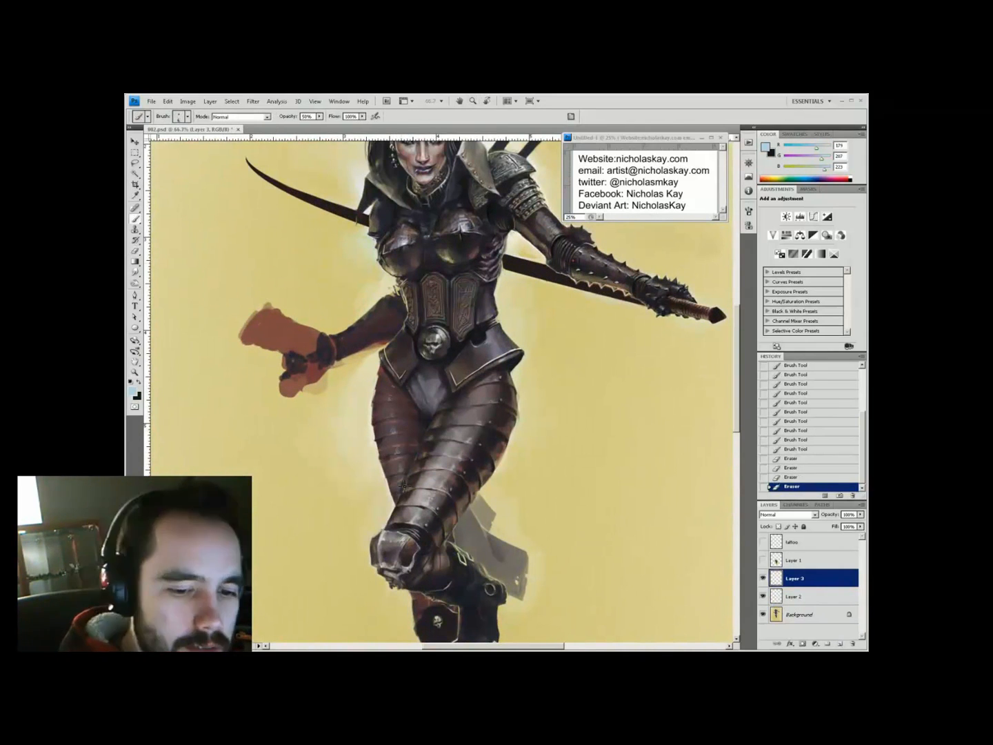
pyautogui.keyDown('alt'); pyautogui.click(518, 241); pyautogui.keyUp('alt')
# At 100% on the hips, darken the left leg's edge and erase excess paint
pyautogui.hotkey('ctrl', 'shift', 'alt', 'n')
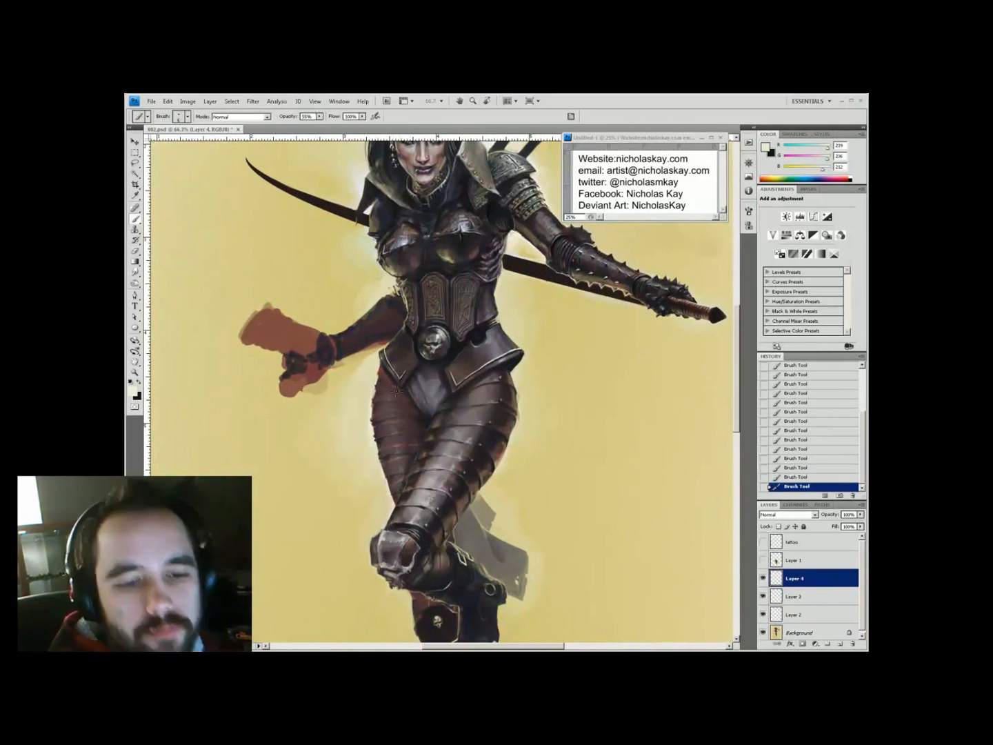
pyautogui.hotkey('ctrl', '-')
pyautogui.hotkey('ctrl', 'shift', 'alt', 'n')
pyautogui.hotkey('ctrl', '+')
pyautogui.hotkey('ctrl', '+')
pyautogui.hotkey('ctrl', '+')
pyautogui.press('b')
pyautogui.moveTo(483, 428); pyautogui.dragTo(538, 524)
pyautogui.press('e')
pyautogui.press('b')
pyautogui.press('x')
pyautogui.moveTo(348, 414)
pyautogui.mouseDown()
pyautogui.moveTo(369, 513)
pyautogui.moveTo(358, 482)
pyautogui.mouseUp()
pyautogui.press('e')
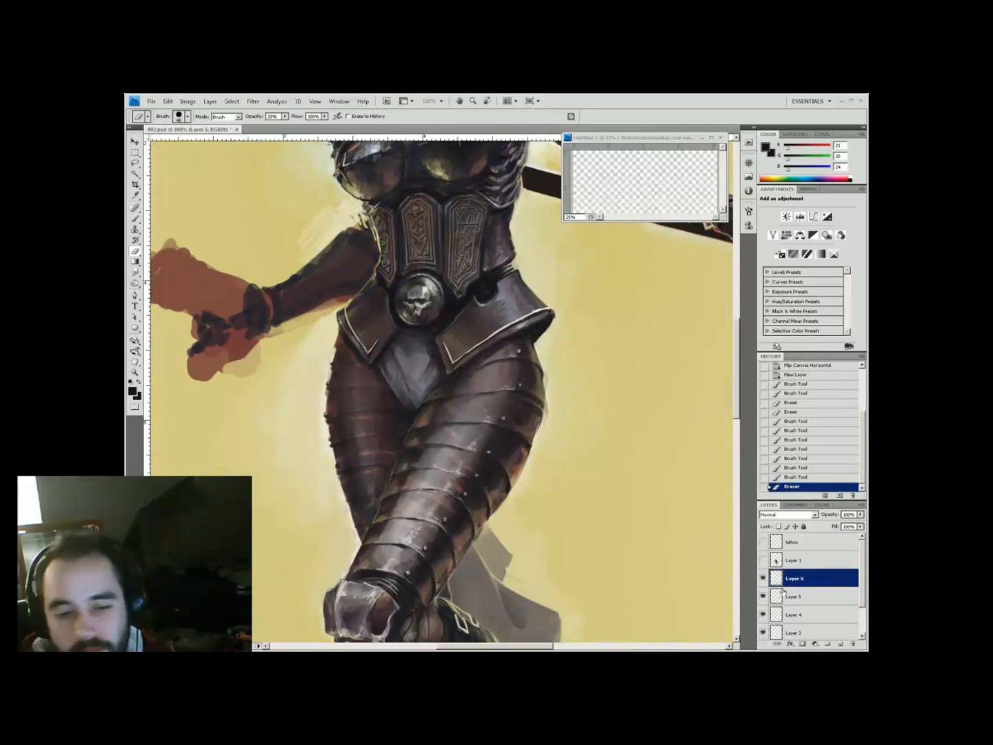
# Set up a 20% opacity cream brush on a new layer for soft highlights
pyautogui.hotkey('ctrl', 'shift', 'alt', 'n')
pyautogui.press('b')
pyautogui.press('x')
pyautogui.press('2')
pyautogui.press('e')
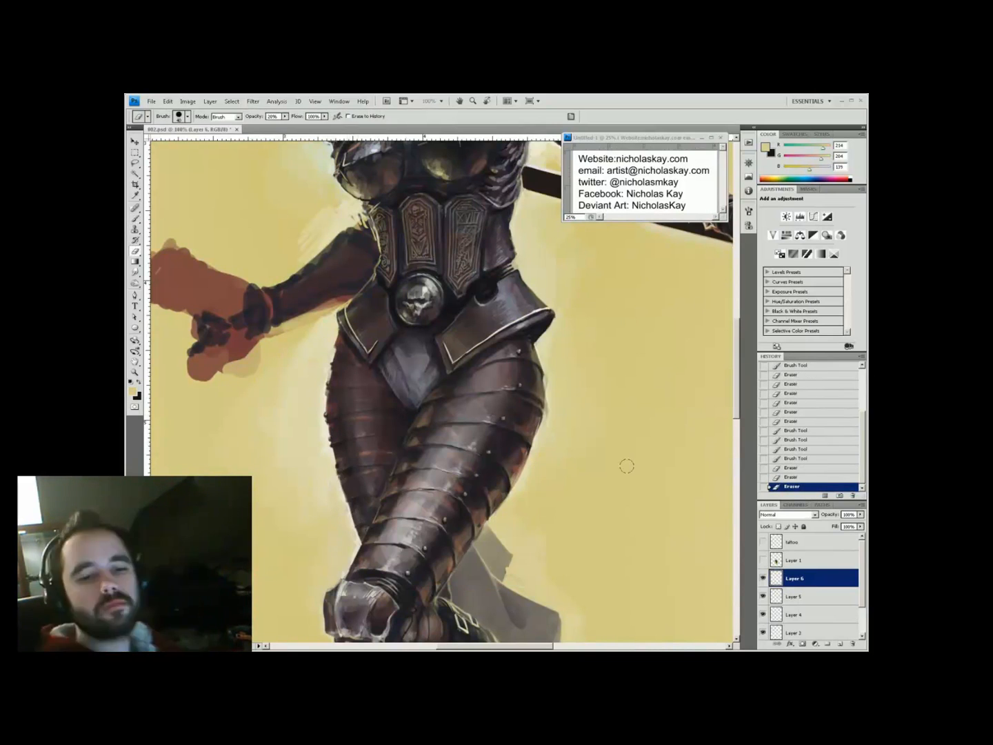
pyautogui.hotkey('ctrl', '0')
pyautogui.press('i')
# On a new layer, shade the crotch armour in near-black at 40% opacity
pyautogui.hotkey('ctrl', '+')
pyautogui.hotkey('ctrl', 'shift', 'alt', 'n')
pyautogui.hotkey('ctrl', '+')
pyautogui.press('b')
pyautogui.press('x')
pyautogui.press('4')
pyautogui.moveTo(413, 448)
pyautogui.mouseDown()
pyautogui.moveTo(431, 470)
pyautogui.moveTo(491, 489)
pyautogui.mouseUp()
pyautogui.keyDown('alt'); pyautogui.click(406, 442); pyautogui.keyUp('alt')
pyautogui.hotkey('ctrl', '-')
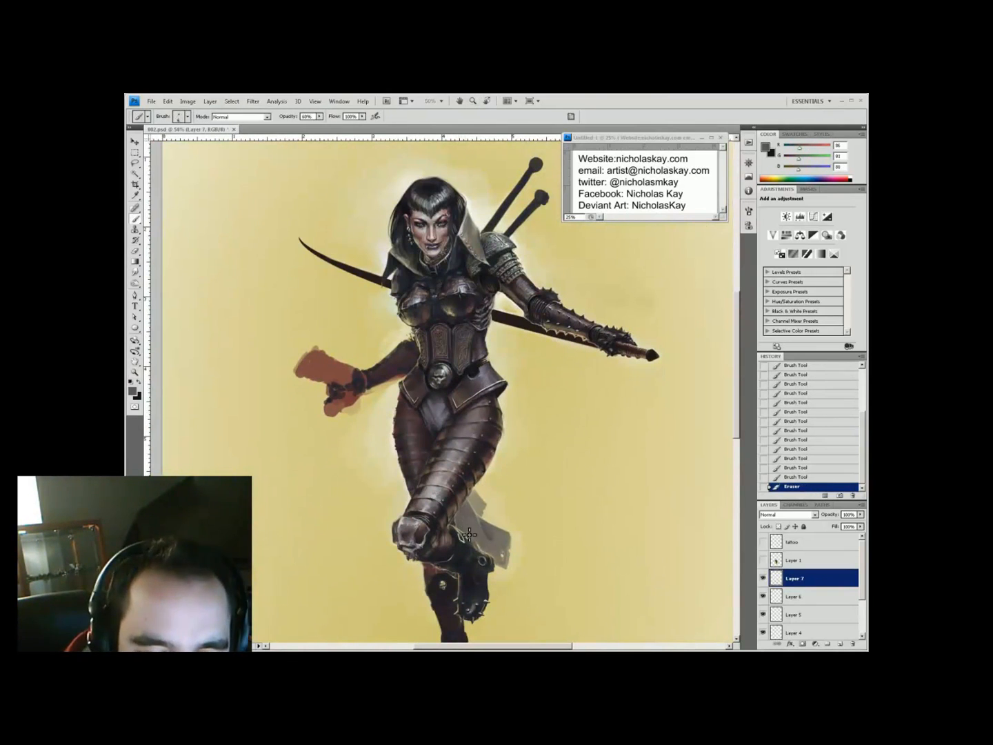
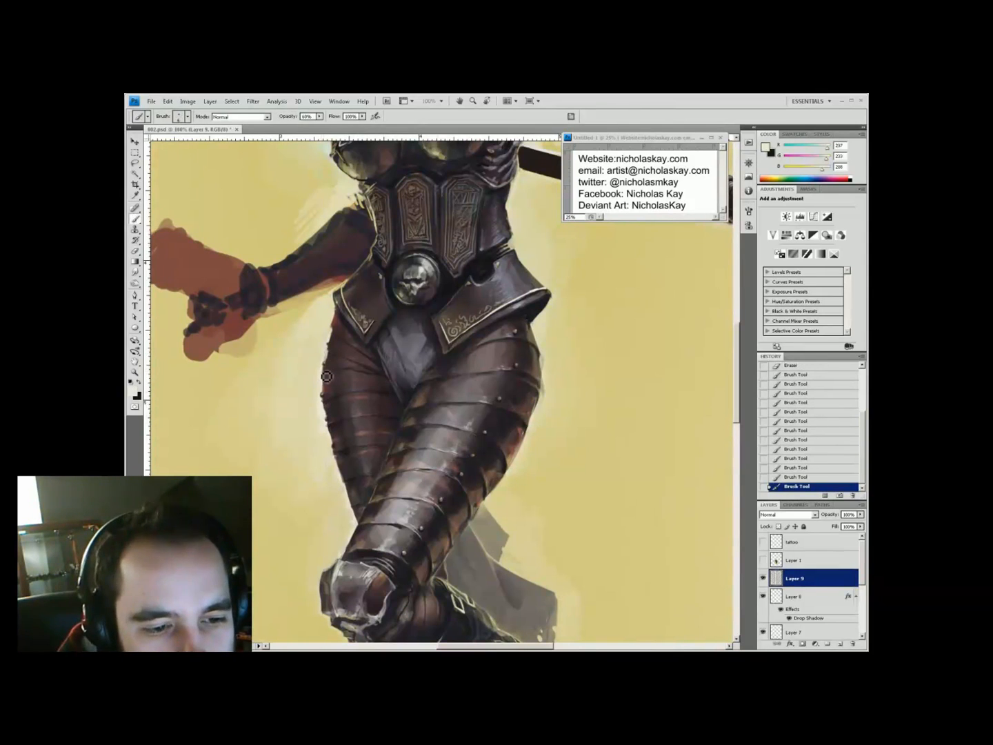
# Zoom into the legs and load a 33% brush with light beige-grey sampled from the boot
pyautogui.press('z')
pyautogui.hotkey('ctrl', '0')
pyautogui.click(382, 448)
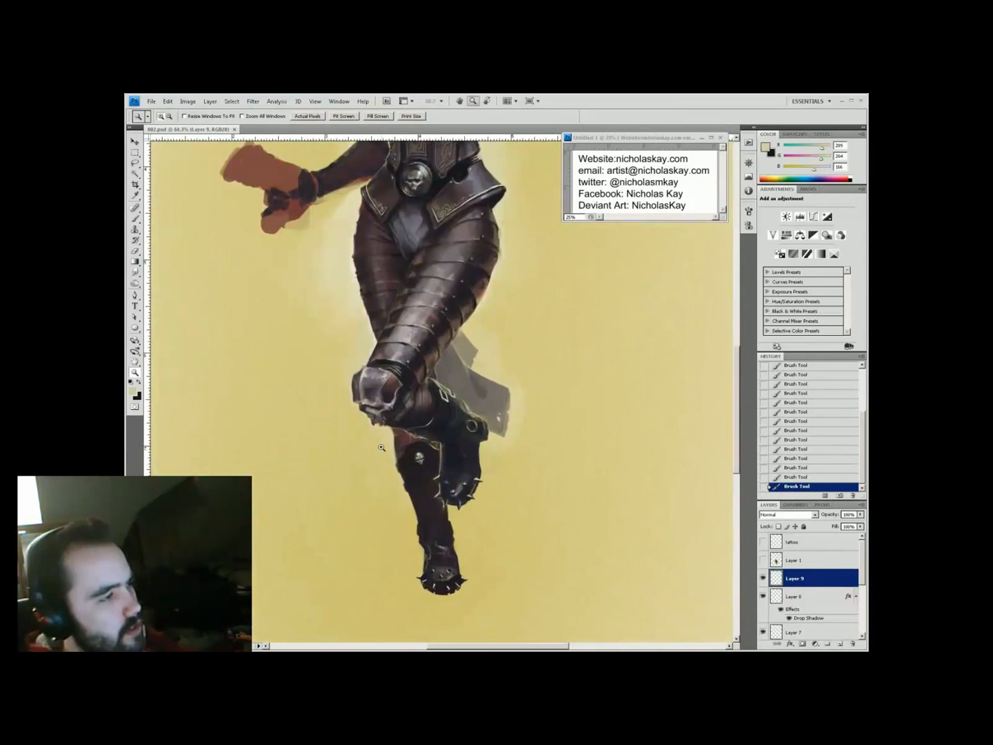
pyautogui.click(431, 426)
pyautogui.press('b')
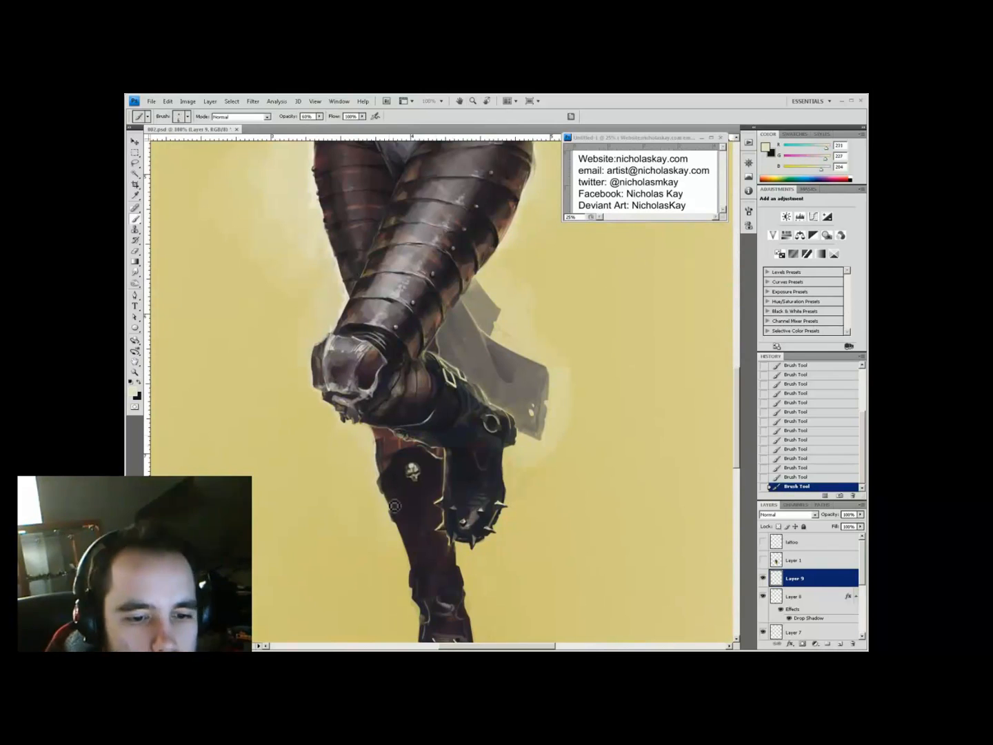
pyautogui.scroll(-2, 420, 555)
pyautogui.keyDown('alt'); pyautogui.click(393, 399); pyautogui.keyUp('alt')
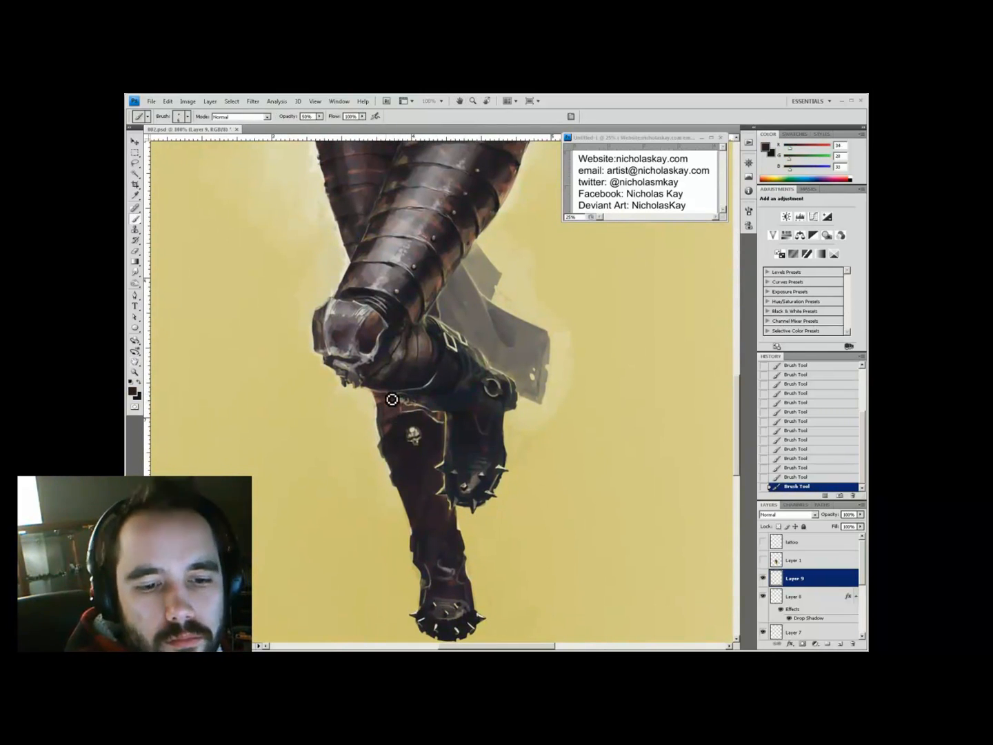
pyautogui.press('3')
pyautogui.press('3')
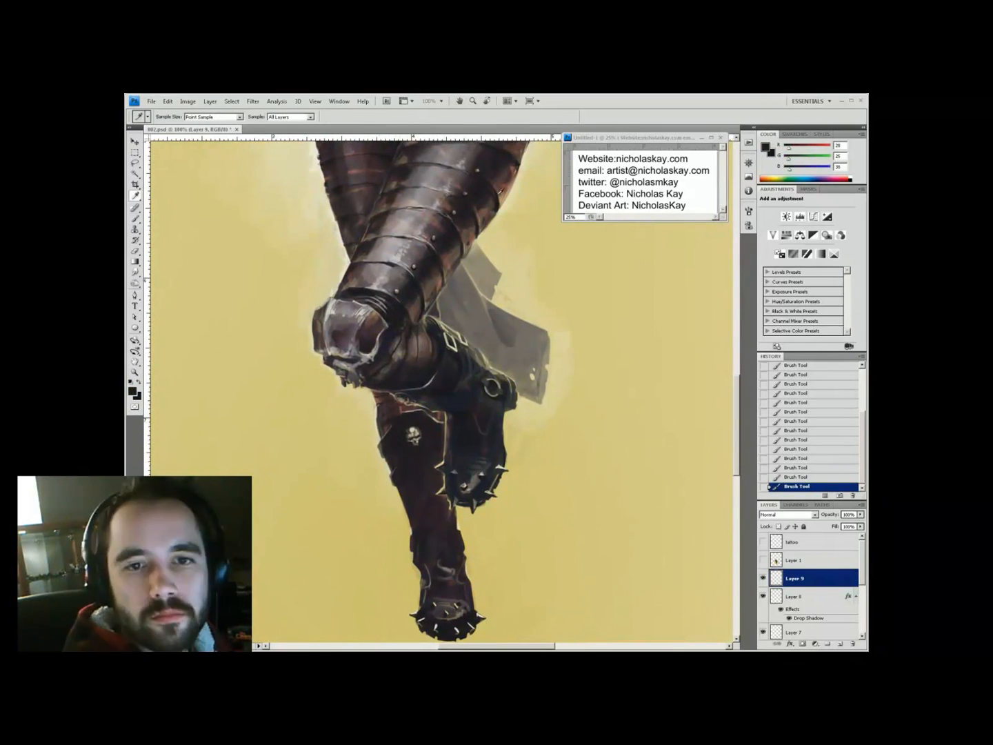
pyautogui.keyDown('alt'); pyautogui.click(413, 431); pyautogui.keyUp('alt')
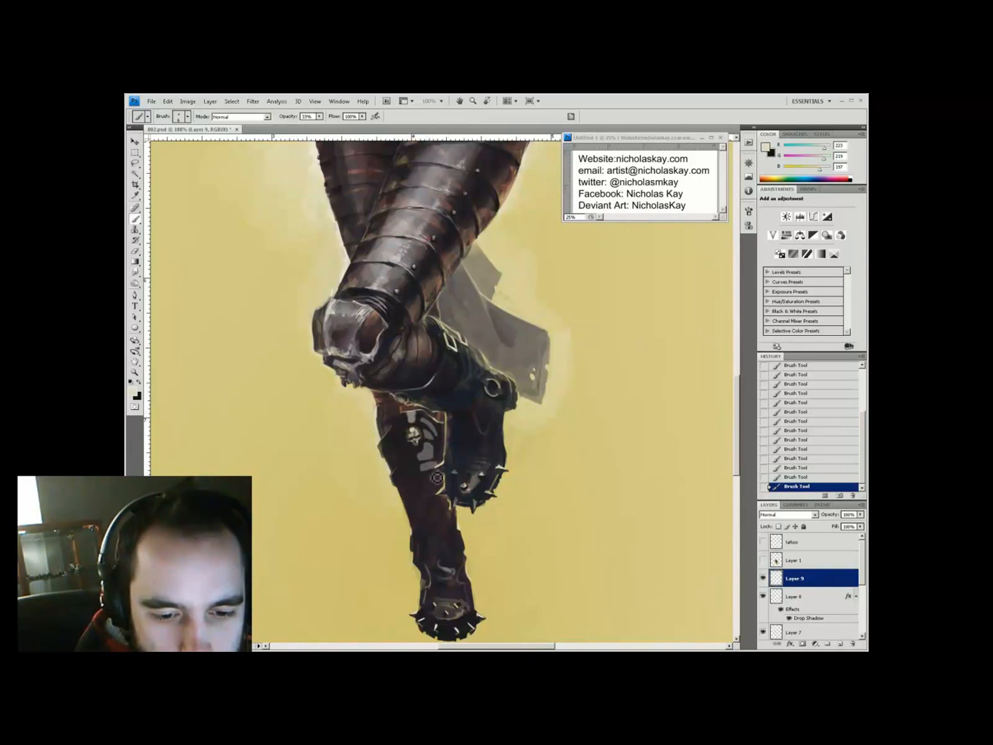
# Clean the boot's edges: erase rough marks, repaint yellow background around it, remove beige spots
pyautogui.press('e')
pyautogui.moveTo(426, 476)
pyautogui.mouseDown()
pyautogui.moveTo(456, 433)
pyautogui.moveTo(434, 528)
pyautogui.mouseUp()
pyautogui.press('b')
pyautogui.keyDown('alt'); pyautogui.click(652, 560); pyautogui.keyUp('alt')
pyautogui.moveTo(399, 490); pyautogui.dragTo(398, 469)
pyautogui.moveTo(398, 460); pyautogui.dragTo(419, 513)
pyautogui.press('e')
pyautogui.rightClick(522, 450)
pyautogui.moveTo(394, 470); pyautogui.dragTo(400, 485)
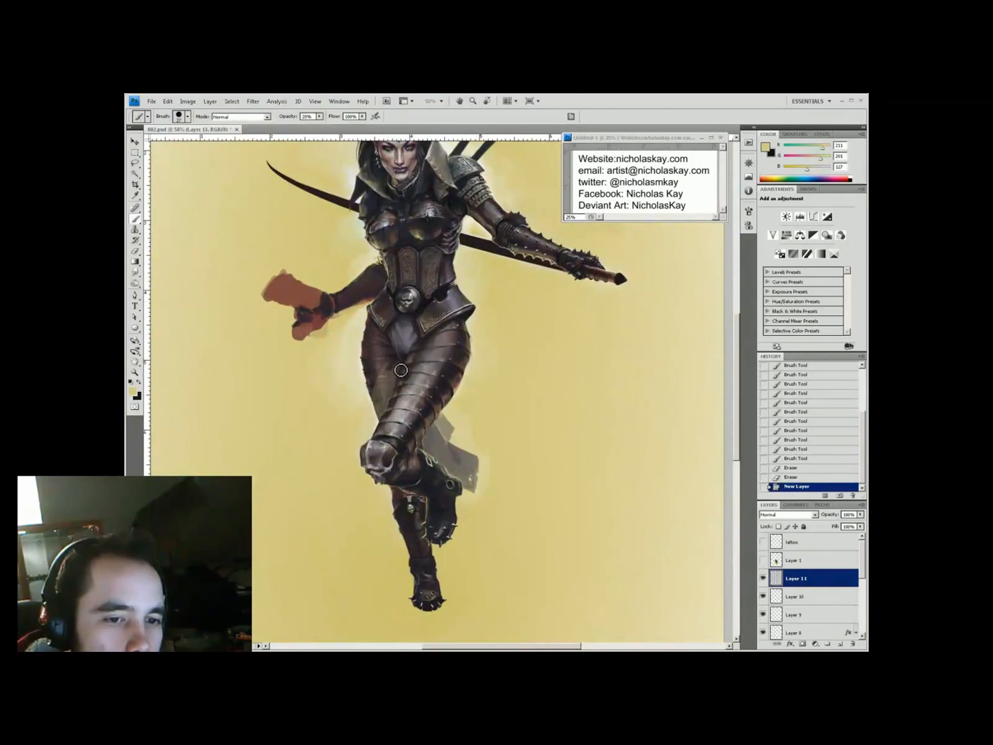
# Trim the gun's outline with sampled background yellow and save the painting
pyautogui.press('space')
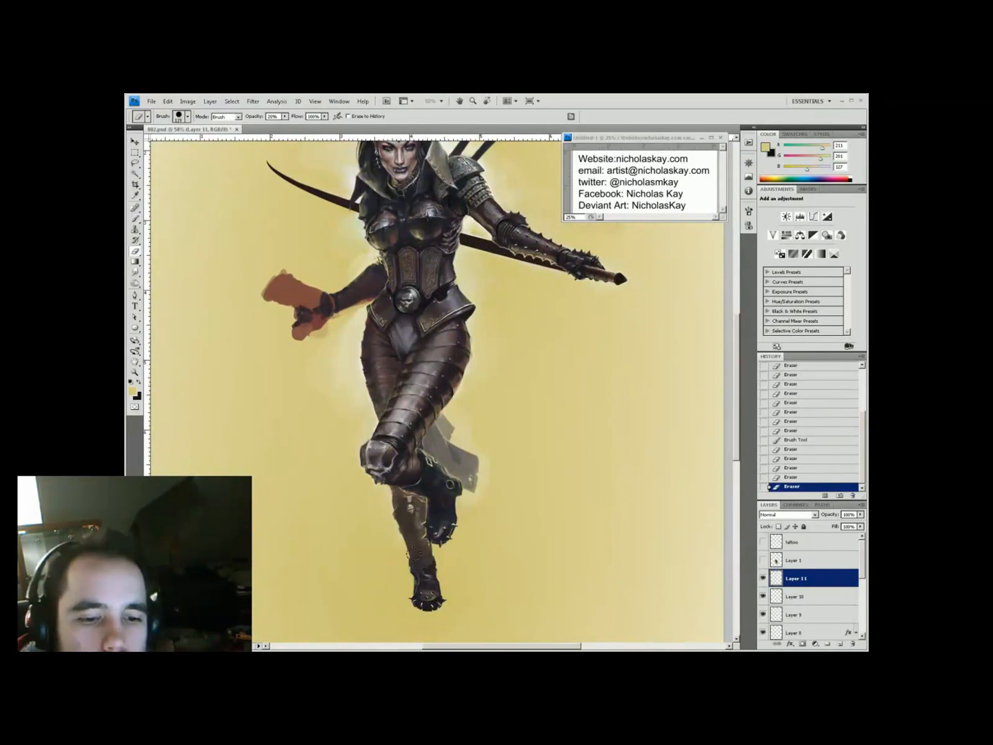
pyautogui.moveTo(429, 312); pyautogui.dragTo(490, 469)
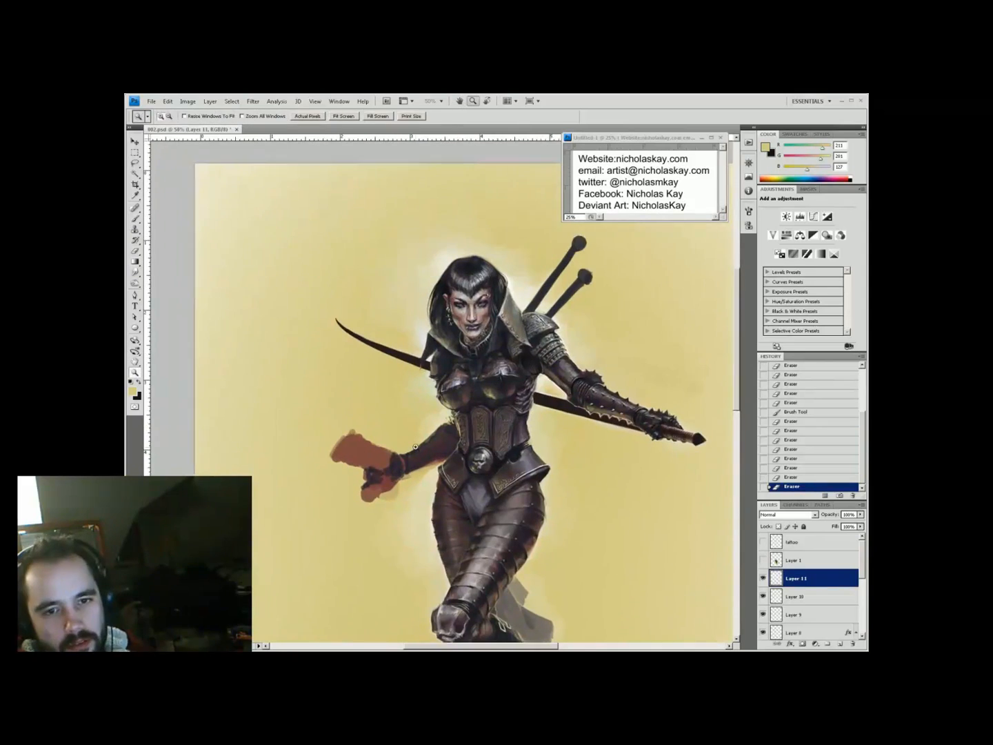
pyautogui.keyDown('ctrl'); pyautogui.click(380, 430); pyautogui.keyUp('ctrl')
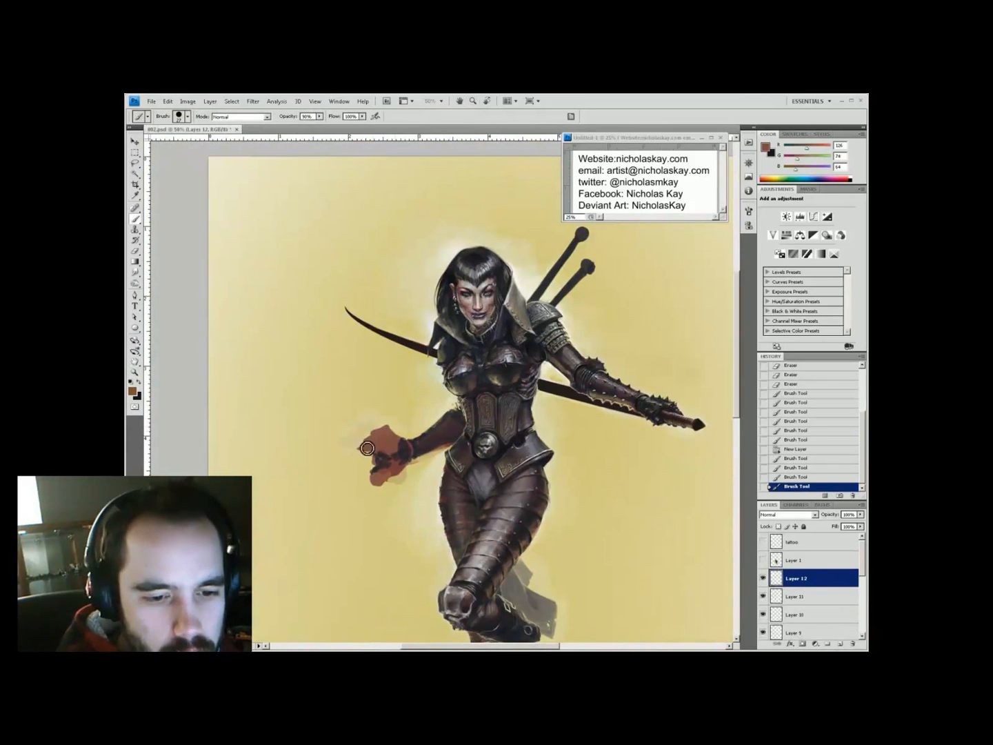
pyautogui.moveTo(381, 492); pyautogui.dragTo(413, 473)
pyautogui.keyDown('alt'); pyautogui.click(387, 443); pyautogui.keyUp('alt')
pyautogui.keyDown('alt'); pyautogui.click(407, 423); pyautogui.keyUp('alt')
pyautogui.moveTo(388, 424); pyautogui.dragTo(405, 434)
pyautogui.hotkey('ctrl', '-')
pyautogui.hotkey('ctrl', '-')
pyautogui.hotkey('ctrl', 's')
pyautogui.keyDown('ctrl'); pyautogui.click(413, 310); pyautogui.keyUp('ctrl')
# On new layers, paint dark shapes on the gun and the hand gripping it
pyautogui.press('b')
pyautogui.keyDown('alt'); pyautogui.click(368, 451); pyautogui.keyUp('alt')
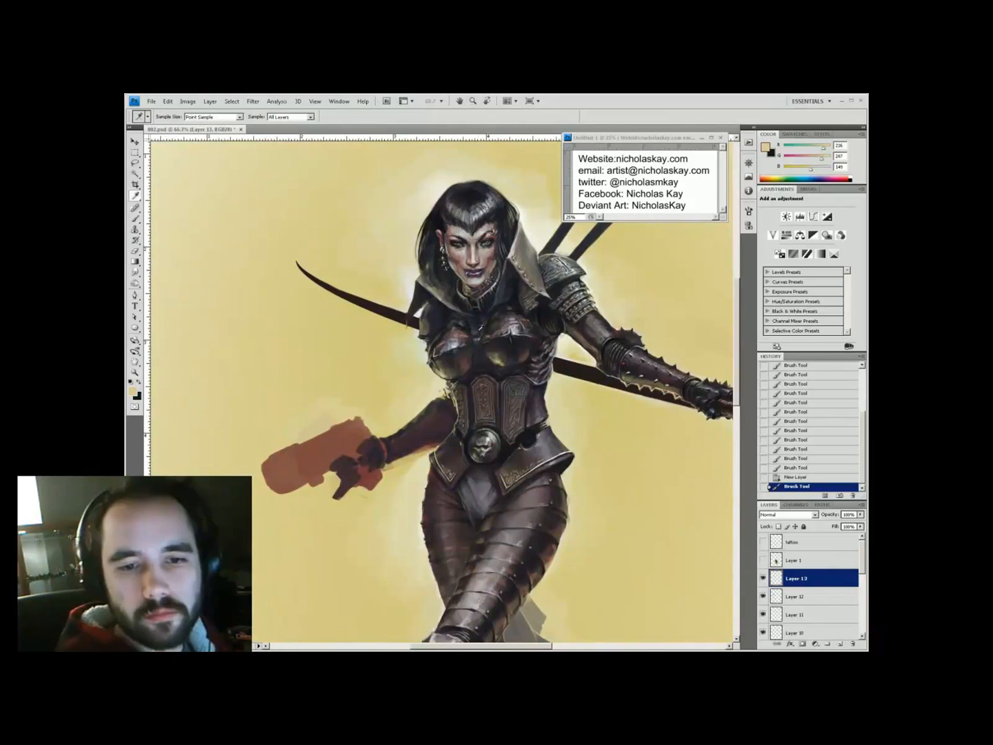
pyautogui.hotkey('ctrl', 'shift', 'alt', 'n')
pyautogui.moveTo(311, 344); pyautogui.dragTo(428, 298)
pyautogui.moveTo(482, 386)
pyautogui.mouseDown()
pyautogui.moveTo(428, 428)
pyautogui.moveTo(427, 442)
pyautogui.mouseUp()
pyautogui.moveTo(414, 393); pyautogui.dragTo(476, 415)
pyautogui.moveTo(469, 406); pyautogui.dragTo(477, 415)
pyautogui.hotkey('ctrl', 'shift', 'alt', 'n')
pyautogui.click(132, 391)
pyautogui.moveTo(479, 382)
pyautogui.mouseDown()
pyautogui.moveTo(490, 394)
pyautogui.moveTo(440, 401)
pyautogui.mouseUp()
# Pick a bright green and paint the tube patch on the gun
pyautogui.click(293, 503)
pyautogui.click(259, 432)
pyautogui.click(378, 409)
pyautogui.moveTo(441, 402); pyautogui.dragTo(450, 397)
pyautogui.moveTo(446, 487); pyautogui.dragTo(426, 503)
# Set the brush to 80% opacity with sampled dark tones, then merge visible layers
pyautogui.keyDown('alt'); pyautogui.click(447, 458); pyautogui.keyUp('alt')
pyautogui.press('8')
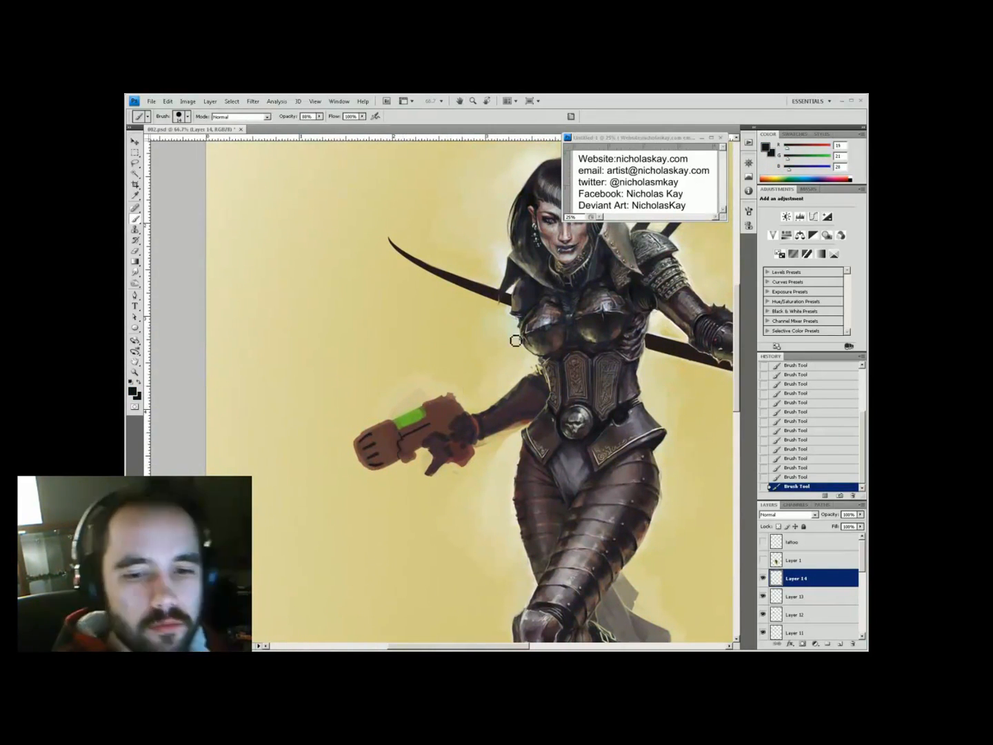
pyautogui.keyDown('alt'); pyautogui.click(435, 458); pyautogui.keyUp('alt')
pyautogui.moveTo(514, 463)
pyautogui.mouseDown()
pyautogui.moveTo(463, 508)
pyautogui.moveTo(471, 532)
pyautogui.mouseUp()
pyautogui.keyDown('alt'); pyautogui.click(455, 580); pyautogui.keyUp('alt')
pyautogui.keyDown('ctrl'); pyautogui.click(331, 306); pyautogui.keyUp('ctrl')
pyautogui.moveTo(493, 331); pyautogui.dragTo(478, 467)
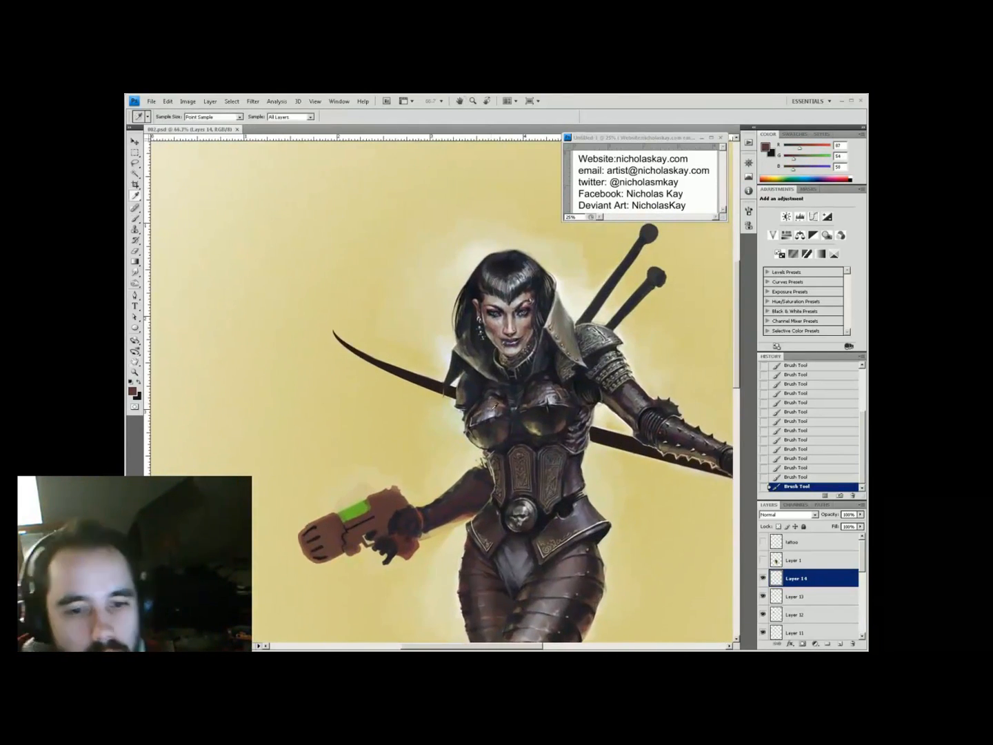
pyautogui.keyDown('alt'); pyautogui.click(483, 460); pyautogui.keyUp('alt')
pyautogui.hotkey('ctrl', 'shift', 'e')
pyautogui.moveTo(597, 457); pyautogui.dragTo(621, 444)
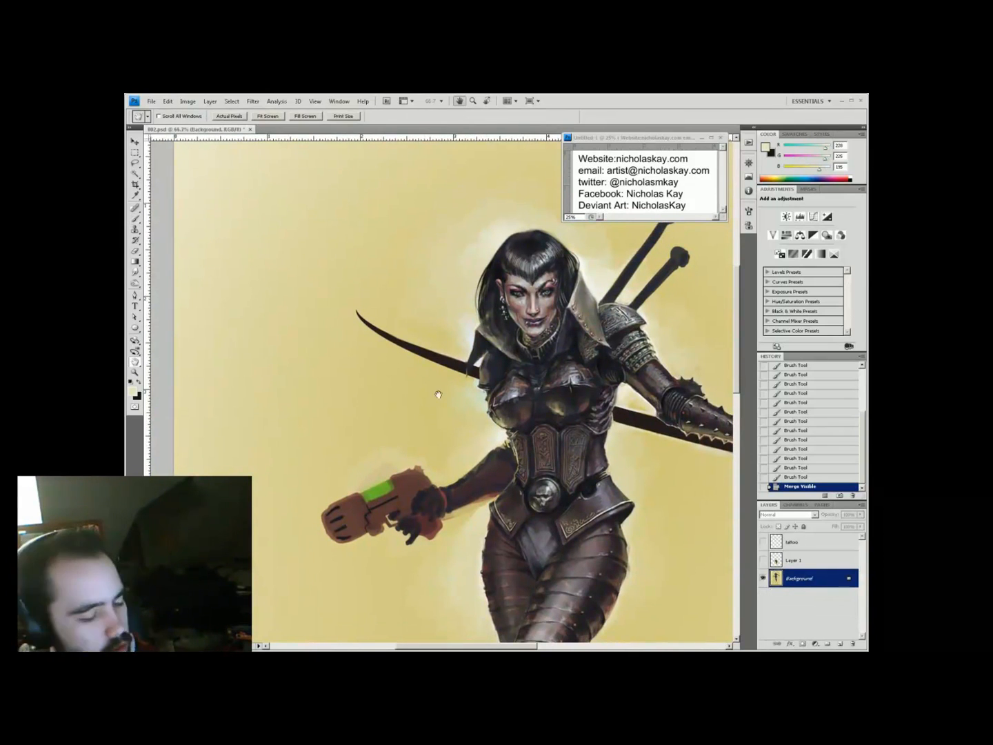
# Lasso the gun, copy it to its own layer, nudge it up-right, and save
pyautogui.press('l')
pyautogui.moveTo(308, 526); pyautogui.dragTo(306, 531)
pyautogui.hotkey('ctrl', 'j')
pyautogui.press('v')
pyautogui.hotkey('shift', 'Right')
pyautogui.hotkey('shift', 'Up')
pyautogui.hotkey('ctrl', 's')
# At 100% zoom, paint and blend the area under the arm around the gun
pyautogui.keyDown('ctrl'); pyautogui.click(382, 320); pyautogui.keyUp('ctrl')
pyautogui.keyDown('ctrl'); pyautogui.keyDown('alt'); pyautogui.click(395, 279); pyautogui.keyUp('alt'); pyautogui.keyUp('ctrl')
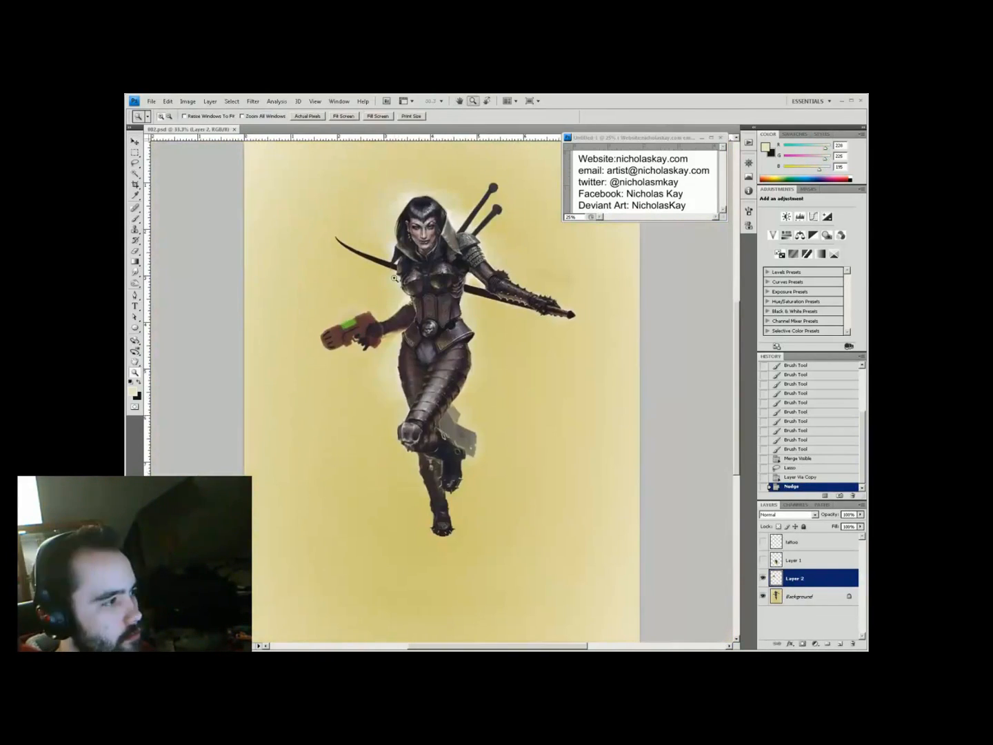
pyautogui.keyDown('ctrl'); pyautogui.click(394, 278); pyautogui.keyUp('ctrl')
pyautogui.moveTo(412, 386); pyautogui.dragTo(417, 353)
pyautogui.keyDown('ctrl'); pyautogui.click(426, 384); pyautogui.keyUp('ctrl')
pyautogui.keyDown('ctrl'); pyautogui.click(425, 386); pyautogui.keyUp('ctrl')
pyautogui.moveTo(491, 527); pyautogui.dragTo(523, 512)
pyautogui.keyDown('alt'); pyautogui.click(514, 528); pyautogui.keyUp('alt')
pyautogui.moveTo(492, 528); pyautogui.dragTo(535, 512)
pyautogui.moveTo(481, 547); pyautogui.dragTo(467, 560)
# Paint a near-white barrel highlight at 44%, size 10, and a 33% dark stroke underneath
pyautogui.keyDown('alt'); pyautogui.click(512, 301); pyautogui.keyUp('alt')
pyautogui.moveTo(400, 520)
pyautogui.mouseDown()
pyautogui.moveTo(499, 450)
pyautogui.moveTo(479, 480)
pyautogui.mouseUp()
pyautogui.press('4')
pyautogui.press('4')
pyautogui.press('[')
pyautogui.moveTo(380, 472); pyautogui.dragTo(416, 456)
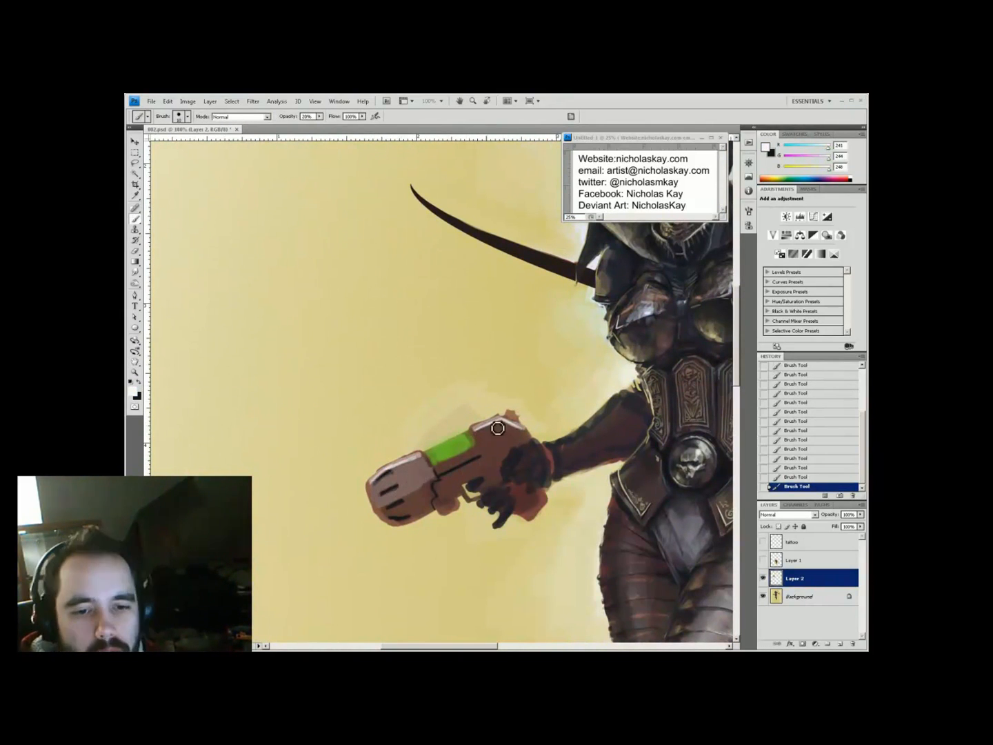
pyautogui.keyDown('alt'); pyautogui.click(519, 451); pyautogui.keyUp('alt')
pyautogui.moveTo(483, 448); pyautogui.dragTo(487, 450)
pyautogui.press('3')
pyautogui.press('3')
pyautogui.moveTo(393, 513)
pyautogui.mouseDown()
pyautogui.moveTo(429, 521)
pyautogui.moveTo(449, 480)
pyautogui.mouseUp()
# With a size 5 brush at 60% and 200% zoom, paint a light edge along the barrel
pyautogui.keyDown('alt'); pyautogui.click(505, 433); pyautogui.keyUp('alt')
pyautogui.rightClick(507, 431)
pyautogui.click(555, 499)
pyautogui.moveTo(441, 493); pyautogui.dragTo(452, 474)
pyautogui.press('5')
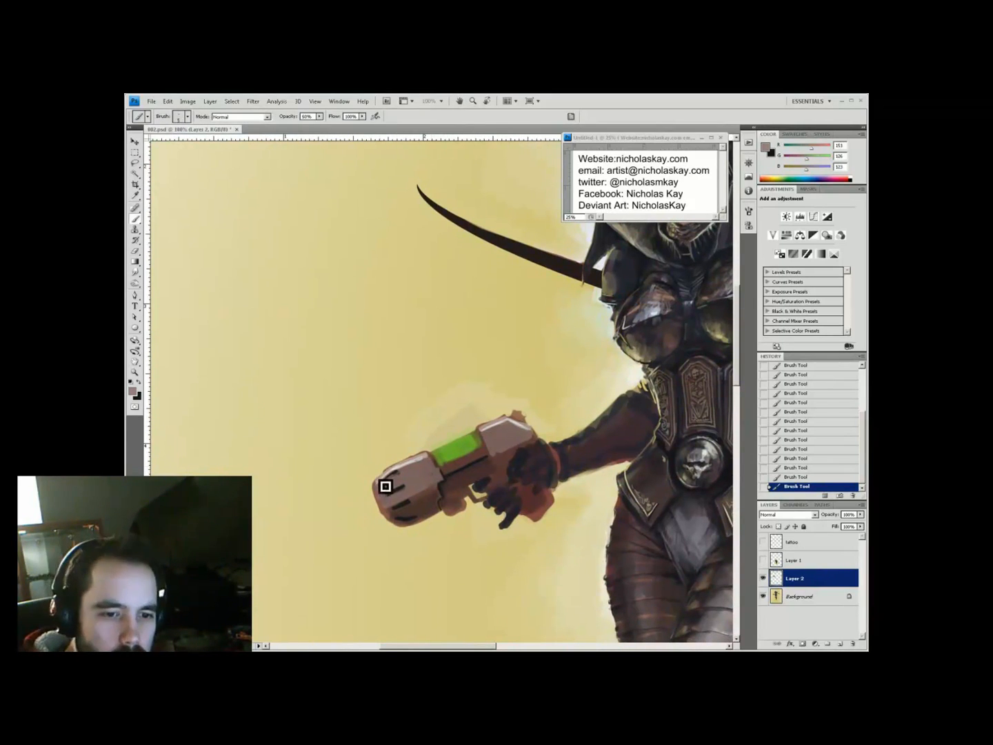
pyautogui.keyDown('alt'); pyautogui.click(409, 451); pyautogui.keyUp('alt')
pyautogui.press('6')
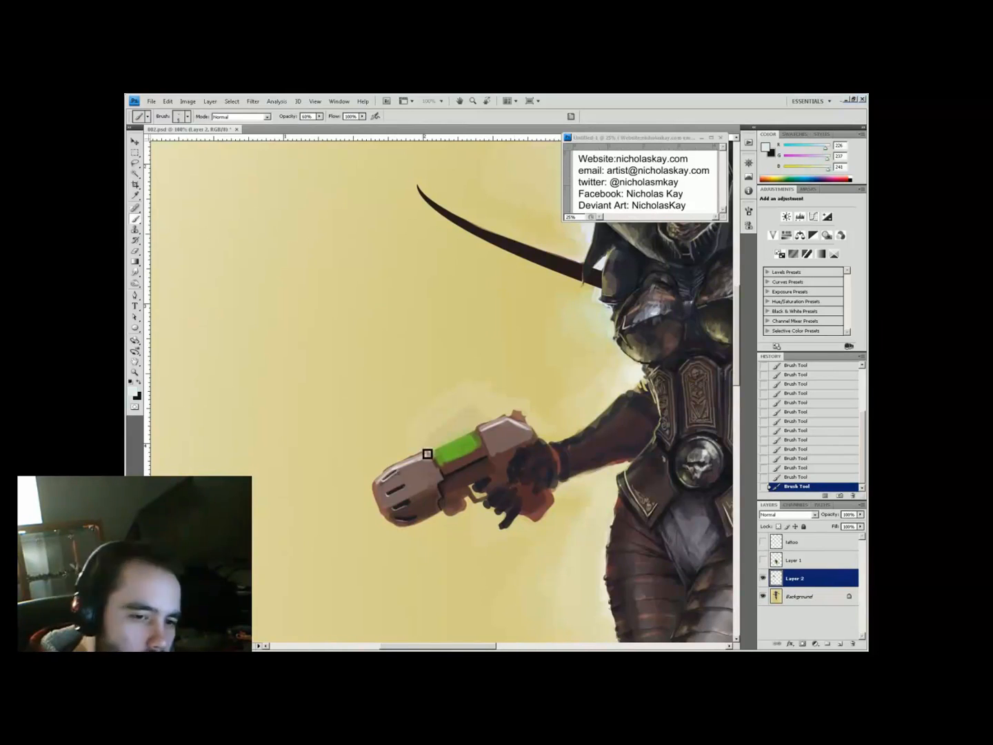
pyautogui.keyDown('alt'); pyautogui.click(429, 414); pyautogui.keyUp('alt')
pyautogui.keyDown('ctrl'); pyautogui.click(437, 410); pyautogui.keyUp('ctrl')
pyautogui.keyDown('ctrl'); pyautogui.click(436, 410); pyautogui.keyUp('ctrl')
pyautogui.moveTo(372, 476)
pyautogui.mouseDown()
pyautogui.moveTo(450, 415)
pyautogui.moveTo(449, 477)
pyautogui.mouseUp()
pyautogui.keyDown('alt'); pyautogui.click(431, 425); pyautogui.keyUp('alt')
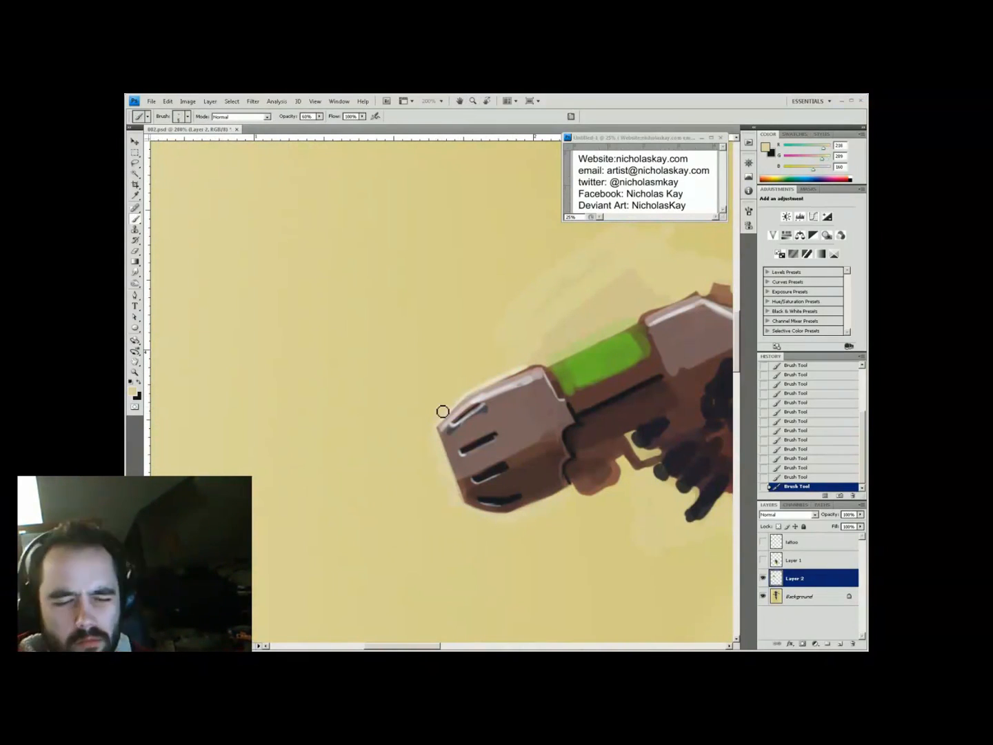
# Save, then darken the gun's barrel and rear plate with sampled dark colour
pyautogui.hotkey('ctrl', 's')
pyautogui.hotkey('ctrl', '-')
pyautogui.hotkey('ctrl', '-')
pyautogui.moveTo(493, 343); pyautogui.dragTo(392, 407)
pyautogui.keyDown('alt'); pyautogui.click(392, 407); pyautogui.keyUp('alt')
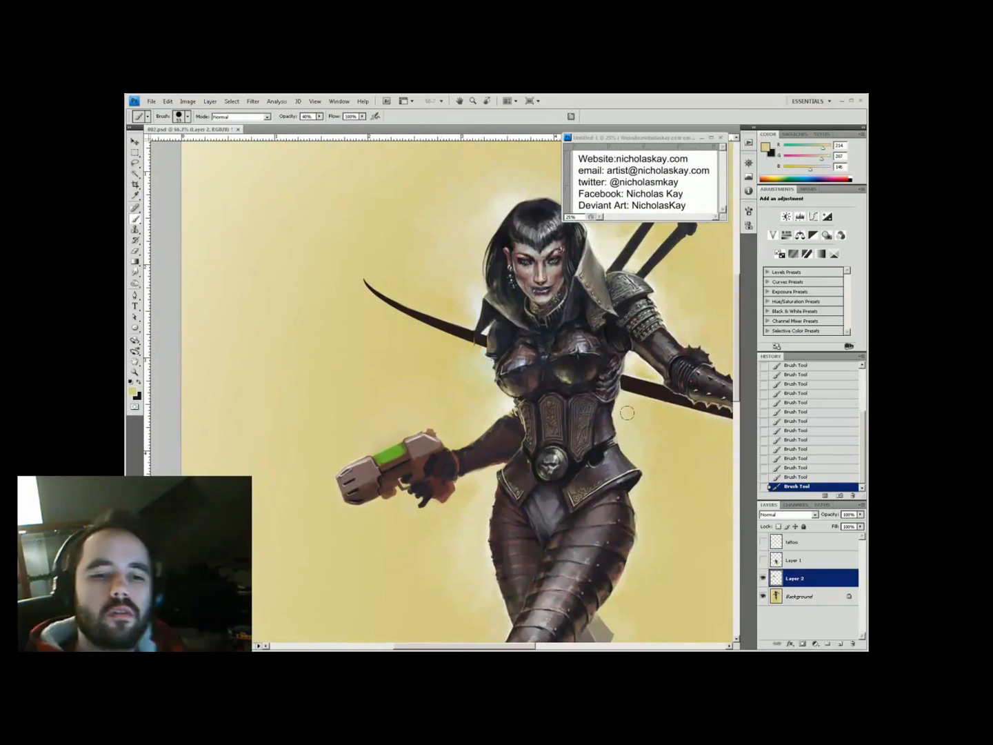
pyautogui.hotkey('ctrl', 's')
pyautogui.hotkey('ctrl', '-')
pyautogui.moveTo(627, 413); pyautogui.dragTo(572, 320)
pyautogui.keyDown('ctrl'); pyautogui.click(409, 344); pyautogui.keyUp('ctrl')
pyautogui.keyDown('ctrl'); pyautogui.click(410, 345); pyautogui.keyUp('ctrl')
pyautogui.keyDown('alt'); pyautogui.click(338, 497); pyautogui.keyUp('alt')
pyautogui.moveTo(344, 484)
pyautogui.mouseDown()
pyautogui.moveTo(376, 476)
pyautogui.moveTo(374, 486)
pyautogui.mouseUp()
pyautogui.moveTo(426, 443); pyautogui.dragTo(468, 436)
# At 50% opacity, add a pale yellow-grey stroke along the green tube
pyautogui.press('2')
pyautogui.keyDown('alt'); pyautogui.click(363, 451); pyautogui.keyUp('alt')
pyautogui.rightClick(372, 461)
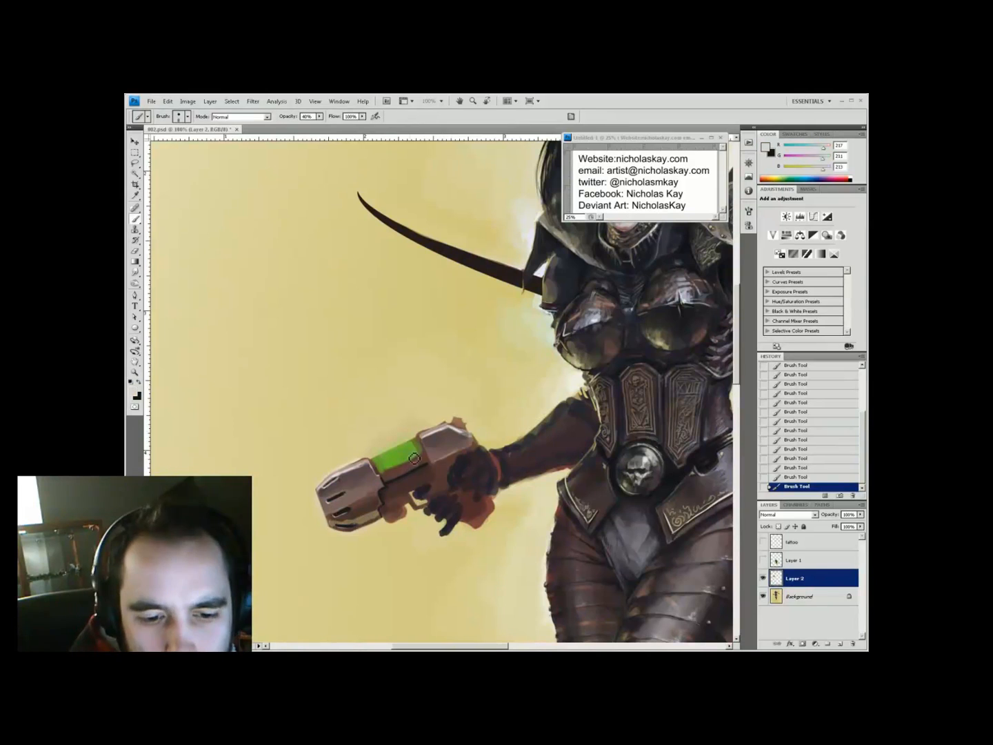
pyautogui.keyDown('alt'); pyautogui.click(372, 519); pyautogui.keyUp('alt')
pyautogui.press('5')
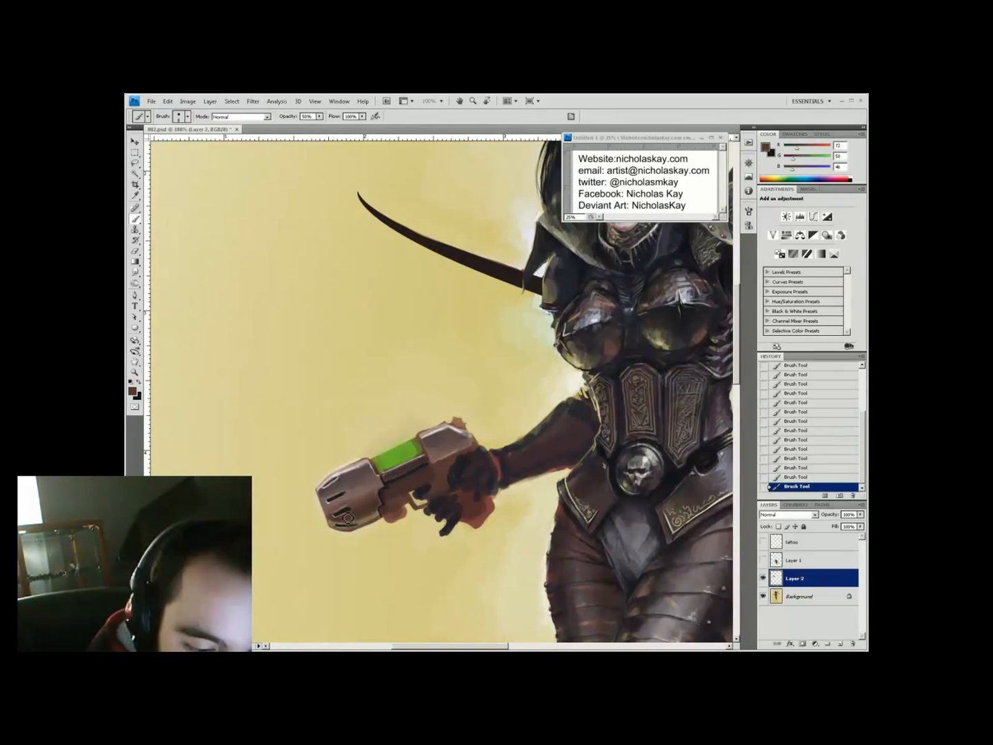
pyautogui.hotkey('ctrl', '-')
pyautogui.keyDown('ctrl'); pyautogui.click(364, 451); pyautogui.keyUp('ctrl')
pyautogui.keyDown('ctrl'); pyautogui.click(364, 451); pyautogui.keyUp('ctrl')
pyautogui.keyDown('alt'); pyautogui.click(555, 359); pyautogui.keyUp('alt')
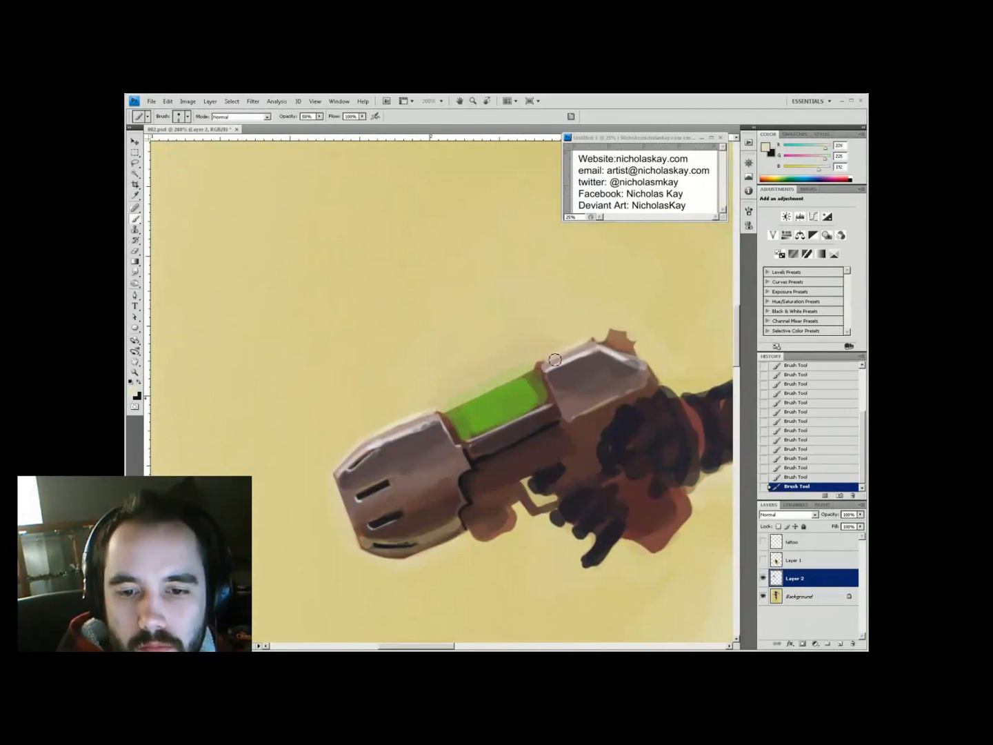
pyautogui.moveTo(428, 413); pyautogui.dragTo(500, 388)
# Sample a pale beige from the gun at 54% brush opacity
pyautogui.hotkey('ctrl', '0')
pyautogui.keyDown('ctrl'); pyautogui.click(497, 334); pyautogui.keyUp('ctrl')
pyautogui.keyDown('ctrl'); pyautogui.click(413, 421); pyautogui.keyUp('ctrl')
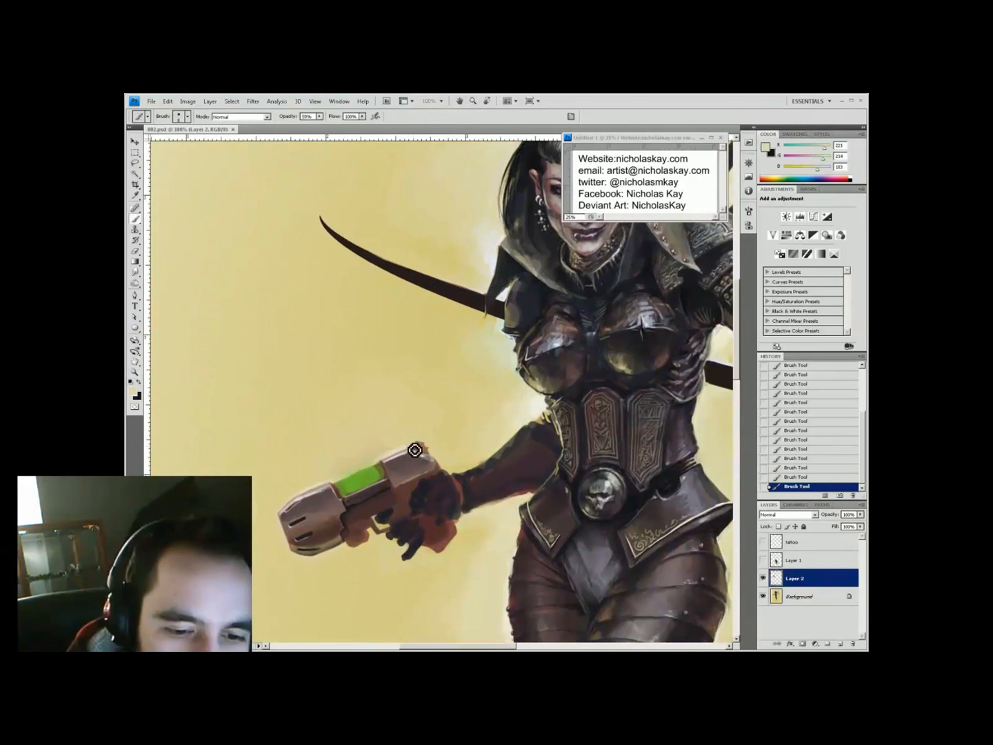
pyautogui.keyDown('alt'); pyautogui.click(426, 447); pyautogui.keyUp('alt')
pyautogui.press('5')
pyautogui.press('4')
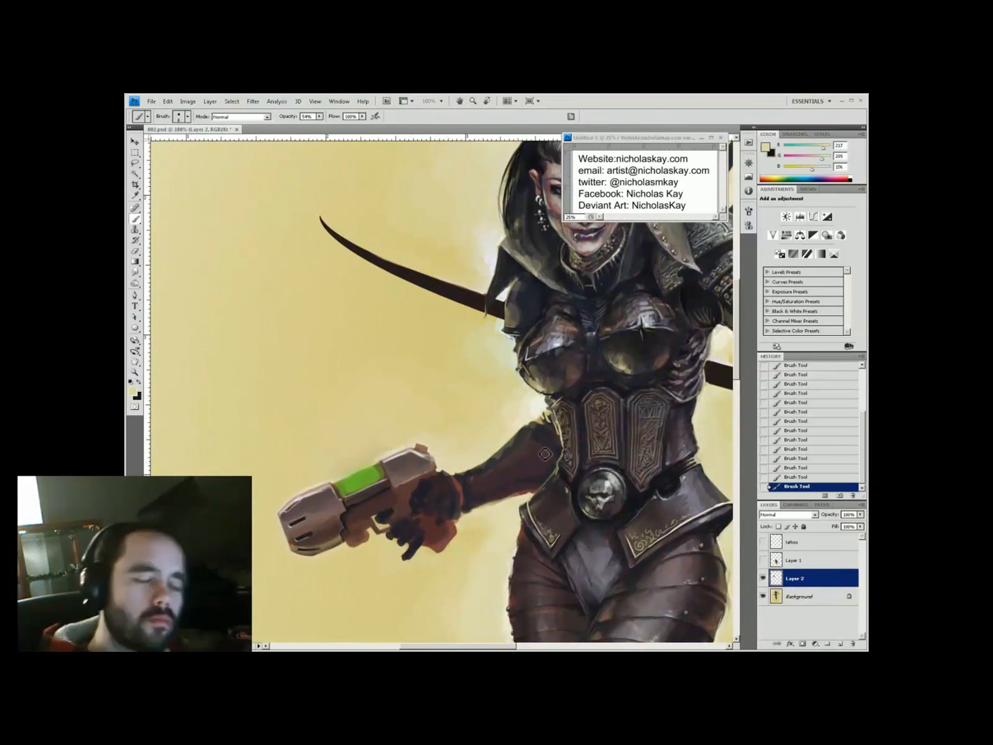
# Choose pale and very pale greens for the tube glow, ending on beige at 40%
pyautogui.hotkey('ctrl', '0')
pyautogui.keyDown('ctrl'); pyautogui.click(390, 444); pyautogui.keyUp('ctrl')
pyautogui.keyDown('alt'); pyautogui.click(403, 431); pyautogui.keyUp('alt')
pyautogui.press('9')
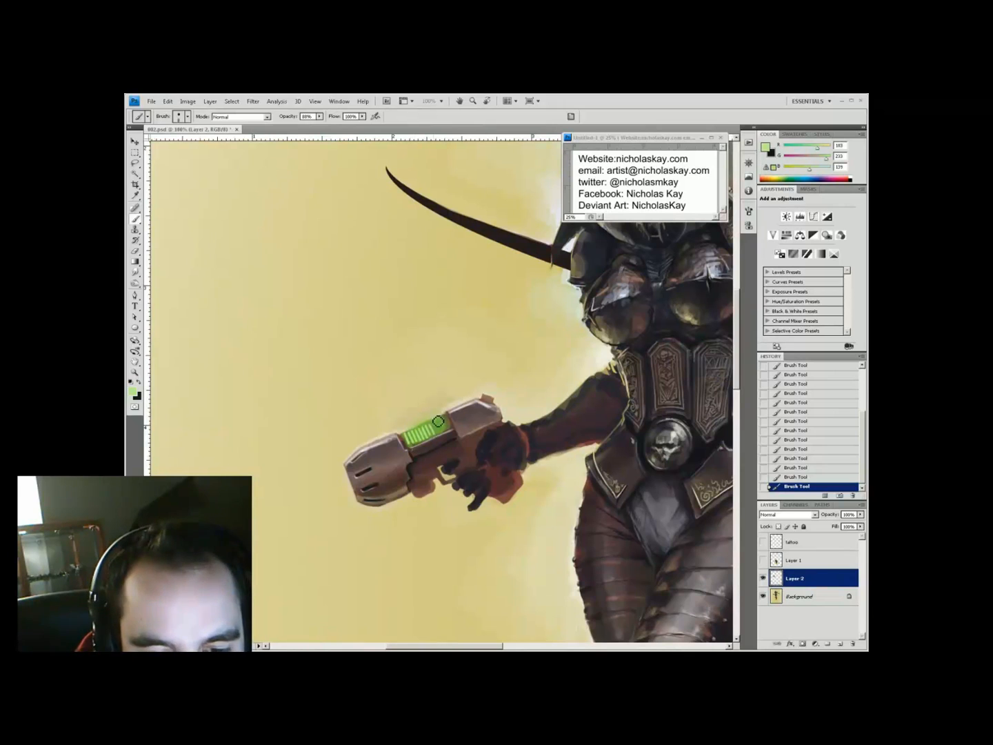
pyautogui.keyDown('alt'); pyautogui.click(446, 433); pyautogui.keyUp('alt')
pyautogui.press('5')
pyautogui.press('5')
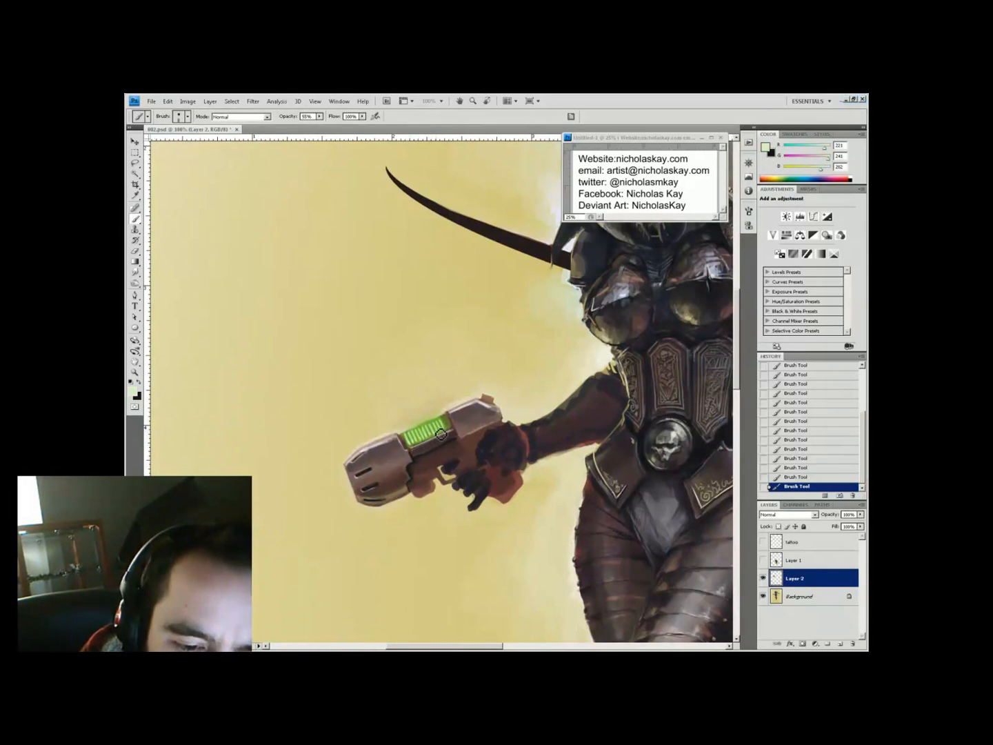
pyautogui.hotkey('ctrl', '0')
pyautogui.keyDown('ctrl'); pyautogui.click(437, 413); pyautogui.keyUp('ctrl')
pyautogui.keyDown('alt'); pyautogui.click(469, 460); pyautogui.keyUp('alt')
pyautogui.press('4')
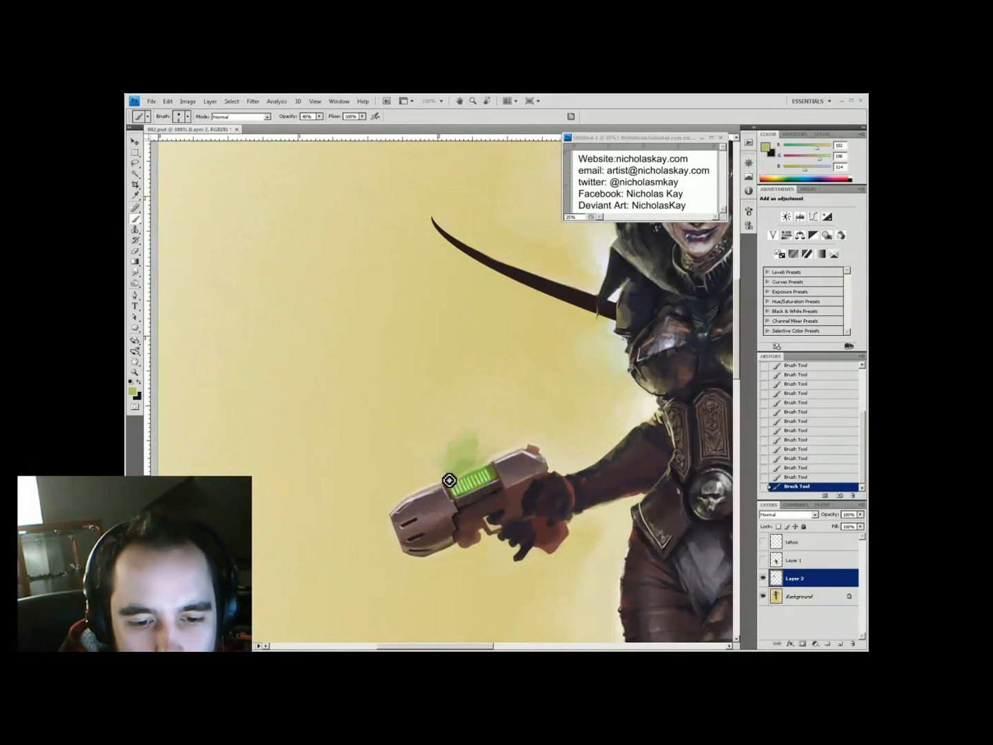
# Bring the torso into view and paint light tones on the gun top at 50% opacity
pyautogui.press('h')
pyautogui.moveTo(605, 566)
pyautogui.mouseDown()
pyautogui.moveTo(476, 532)
pyautogui.moveTo(549, 582)
pyautogui.mouseUp()
pyautogui.press('b')
pyautogui.keyDown('alt'); pyautogui.click(474, 469); pyautogui.keyUp('alt')
pyautogui.press('5')
pyautogui.press('h')
pyautogui.moveTo(487, 490); pyautogui.dragTo(475, 449)
# Paint mid-brown, pale yellow and dark armour tones on the pistol at 90%, then 55% opacity
pyautogui.keyDown('alt'); pyautogui.click(341, 474); pyautogui.keyUp('alt')
pyautogui.press('9')
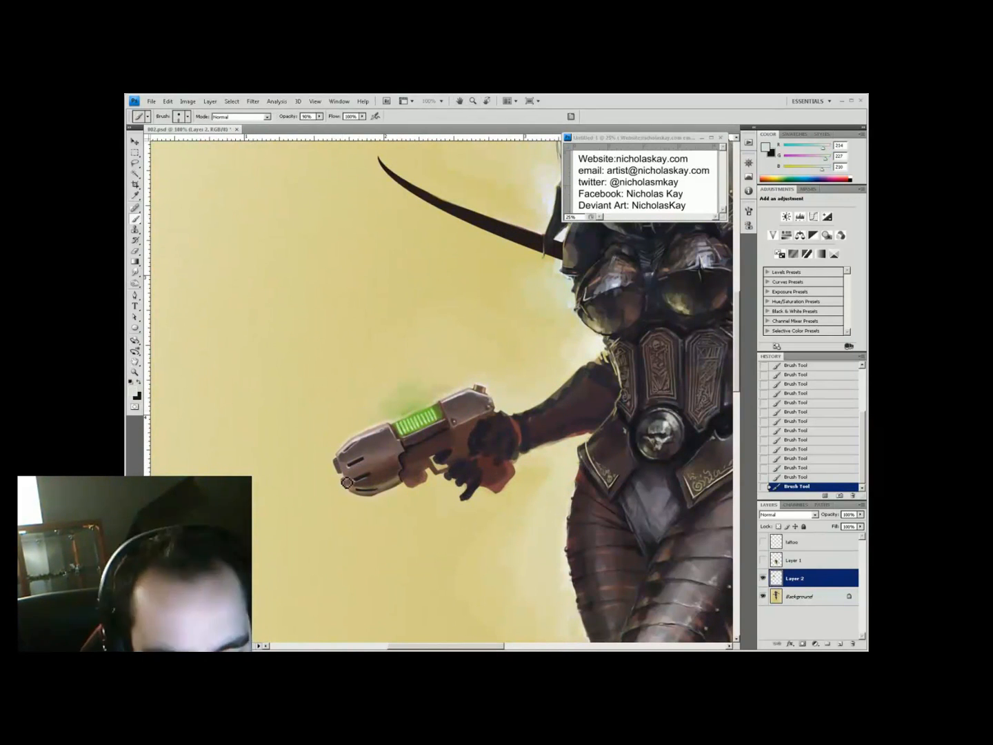
pyautogui.keyDown('alt'); pyautogui.click(350, 491); pyautogui.keyUp('alt')
pyautogui.press('h')
pyautogui.moveTo(351, 491); pyautogui.dragTo(363, 488)
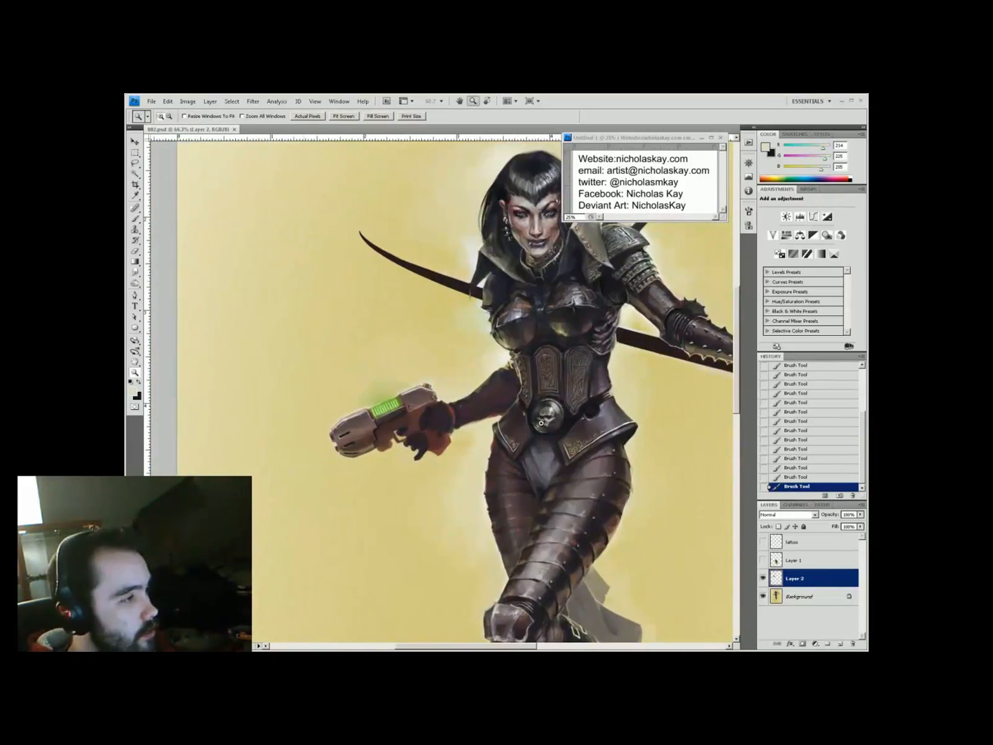
pyautogui.keyDown('alt'); pyautogui.click(352, 463); pyautogui.keyUp('alt')
pyautogui.keyDown('alt'); pyautogui.click(407, 433); pyautogui.keyUp('alt')
pyautogui.press('5')
pyautogui.press('5')
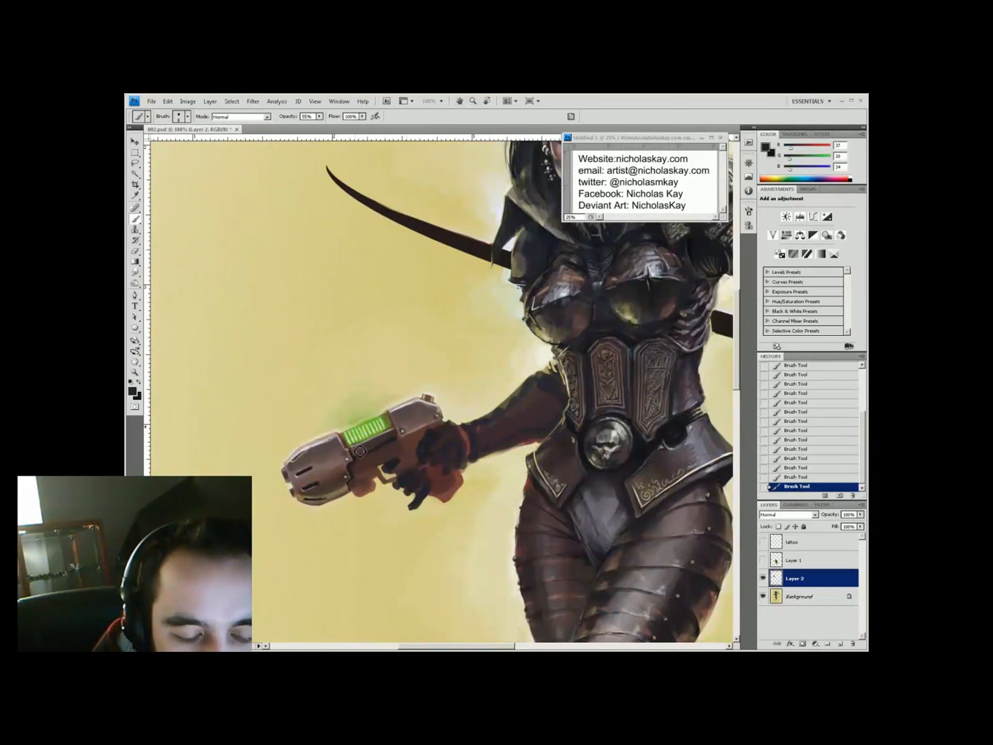
# Add a pale barrel highlight at 50% and darken the rear casing and grip at 40%
pyautogui.keyDown('alt'); pyautogui.click(433, 416); pyautogui.keyUp('alt')
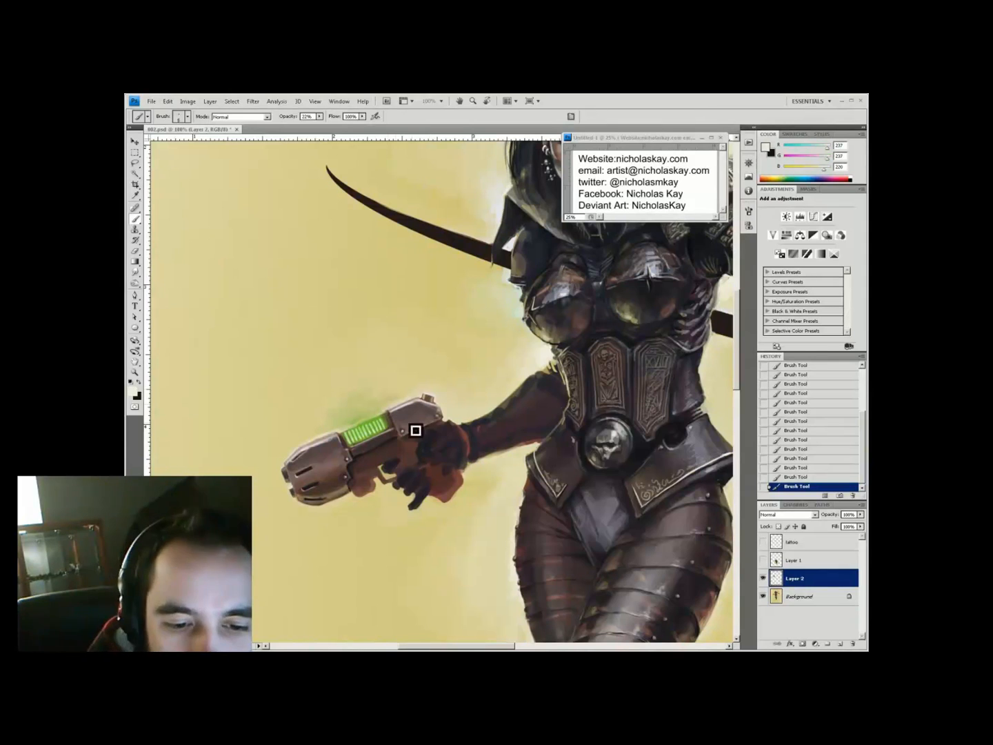
pyautogui.press('5')
pyautogui.keyDown('alt'); pyautogui.click(322, 459); pyautogui.keyUp('alt')
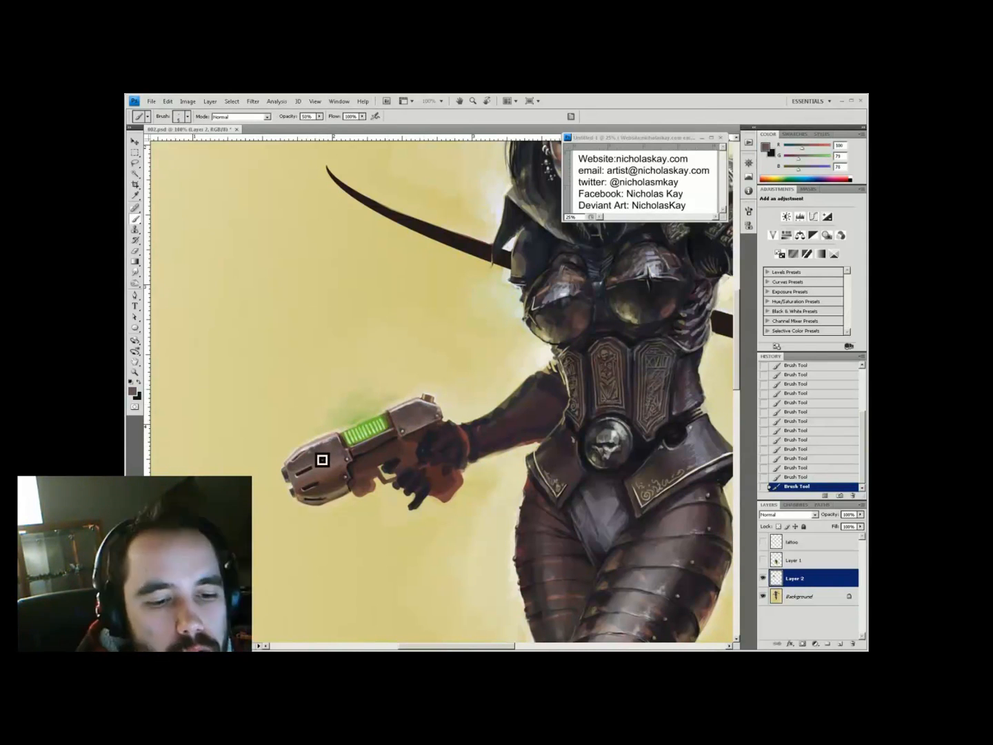
pyautogui.keyDown('alt'); pyautogui.click(339, 493); pyautogui.keyUp('alt')
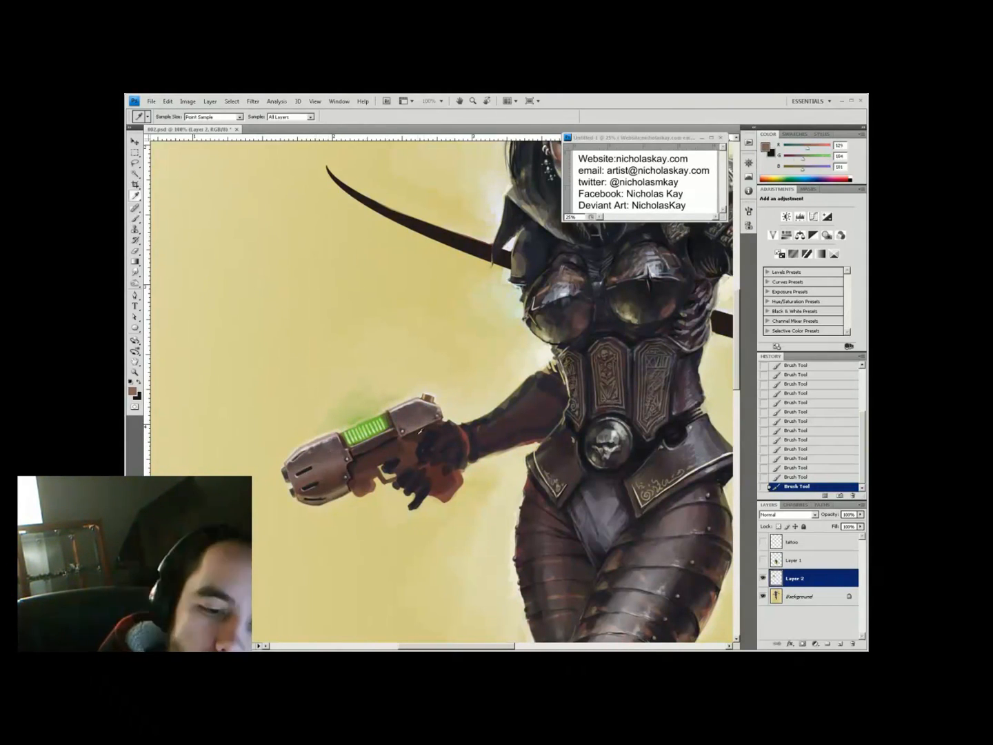
pyautogui.press('z')
pyautogui.keyDown('alt'); pyautogui.click(292, 381); pyautogui.keyUp('alt')
pyautogui.click(292, 381)
pyautogui.press('b')
pyautogui.hotkey('ctrl', '0')
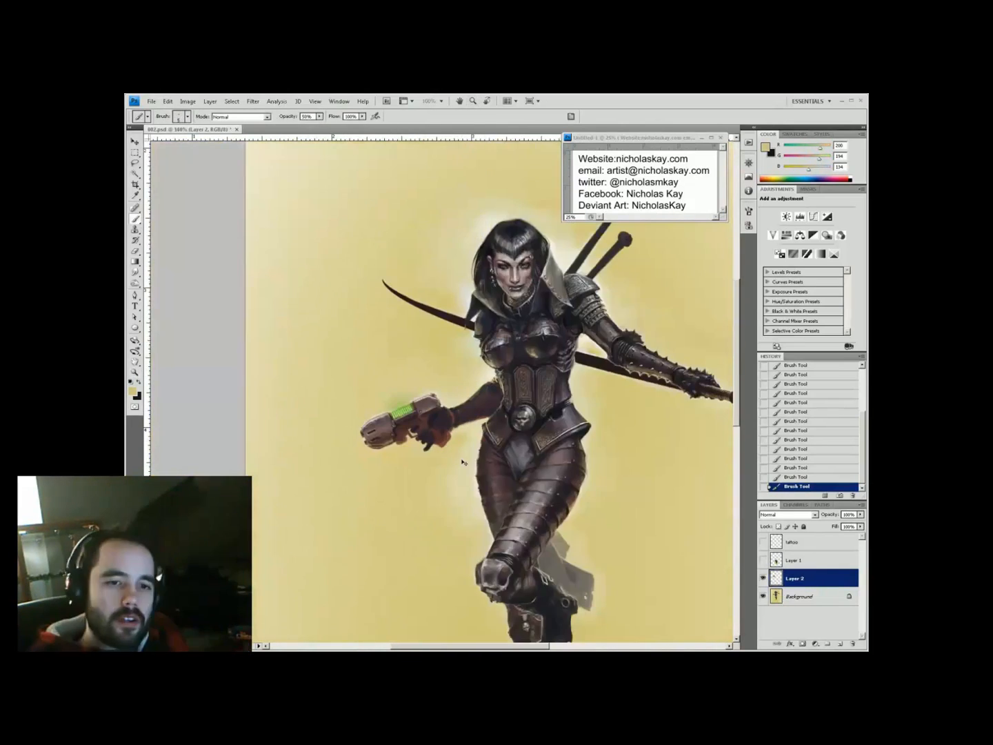
pyautogui.hotkey('ctrl', 'alt', '0')
pyautogui.keyDown('alt'); pyautogui.click(412, 465); pyautogui.keyUp('alt')
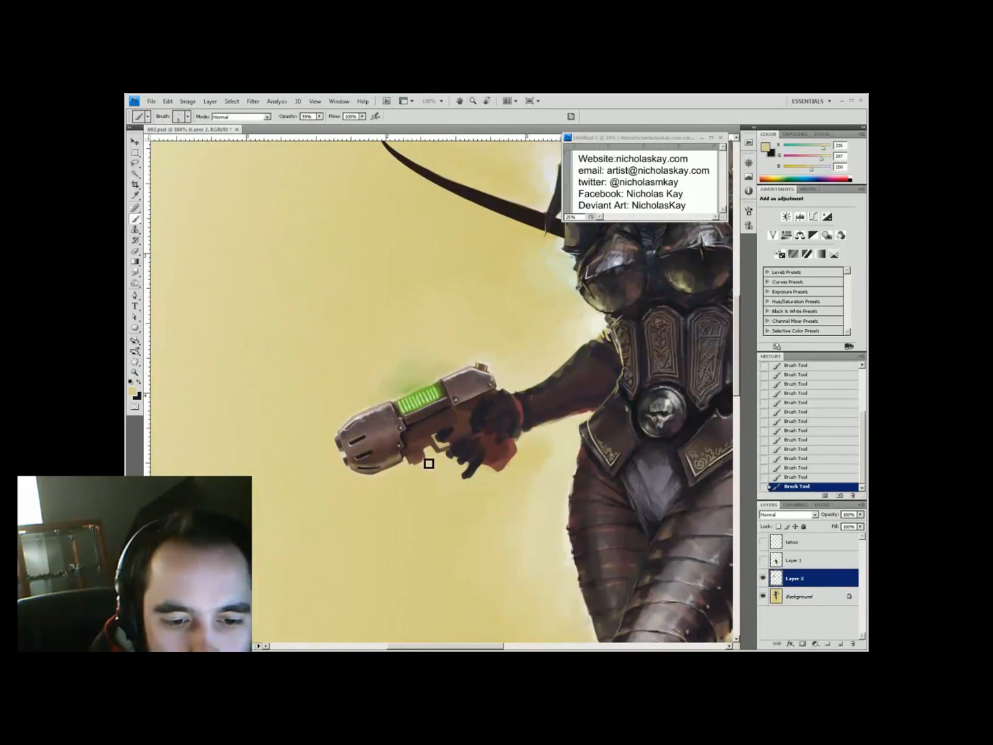
pyautogui.press('4')
pyautogui.keyDown('alt'); pyautogui.click(424, 456); pyautogui.keyUp('alt')
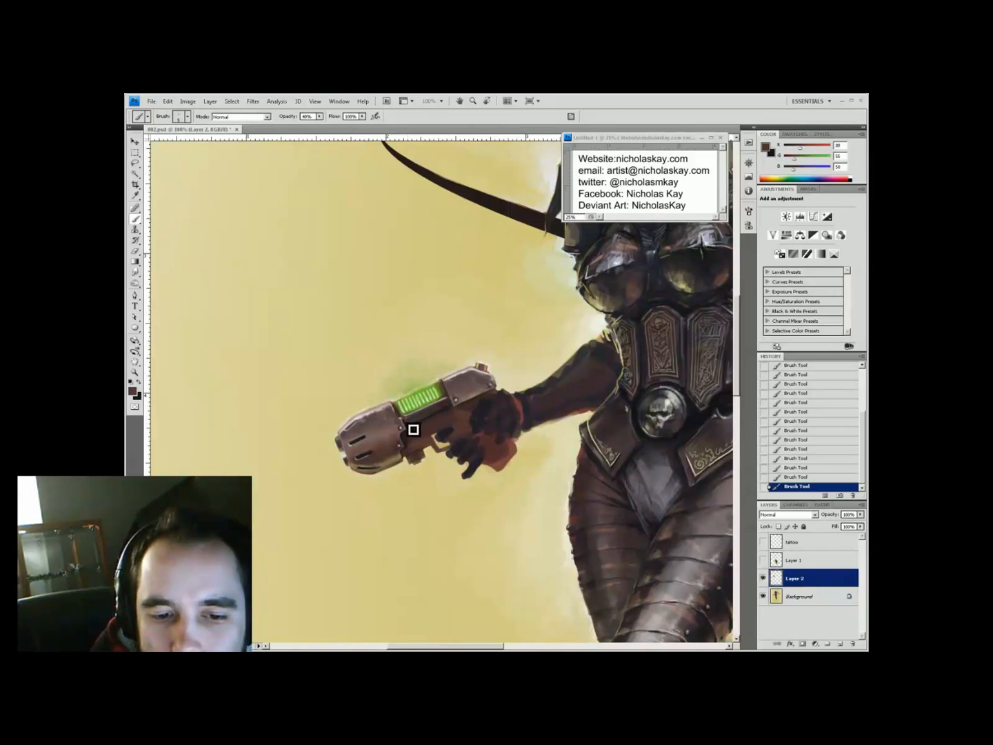
# At 100% zoom, shade the gun and hand with pale, near-black and brown tones at 30–33% opacity
pyautogui.hotkey('ctrl', '0')
pyautogui.hotkey('ctrl', '+')
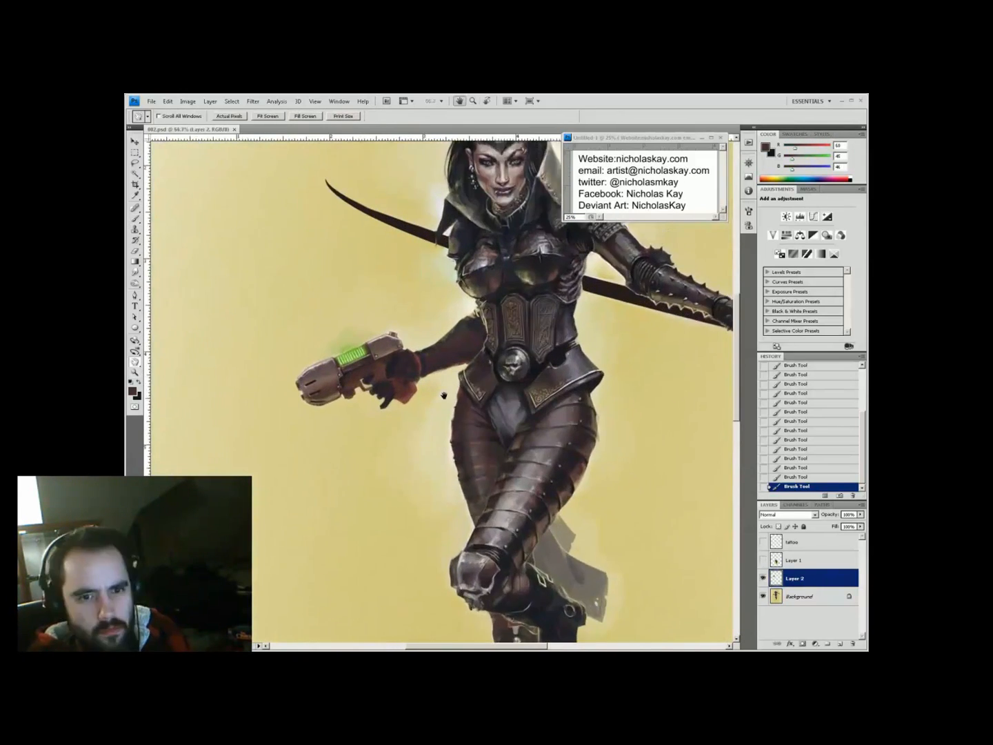
pyautogui.hotkey('ctrl', 'alt', '0')
pyautogui.press('b')
pyautogui.press('3')
pyautogui.keyDown('alt'); pyautogui.click(339, 465); pyautogui.keyUp('alt')
pyautogui.press('3')
pyautogui.press('3')
pyautogui.keyDown('alt'); pyautogui.click(368, 407); pyautogui.keyUp('alt')
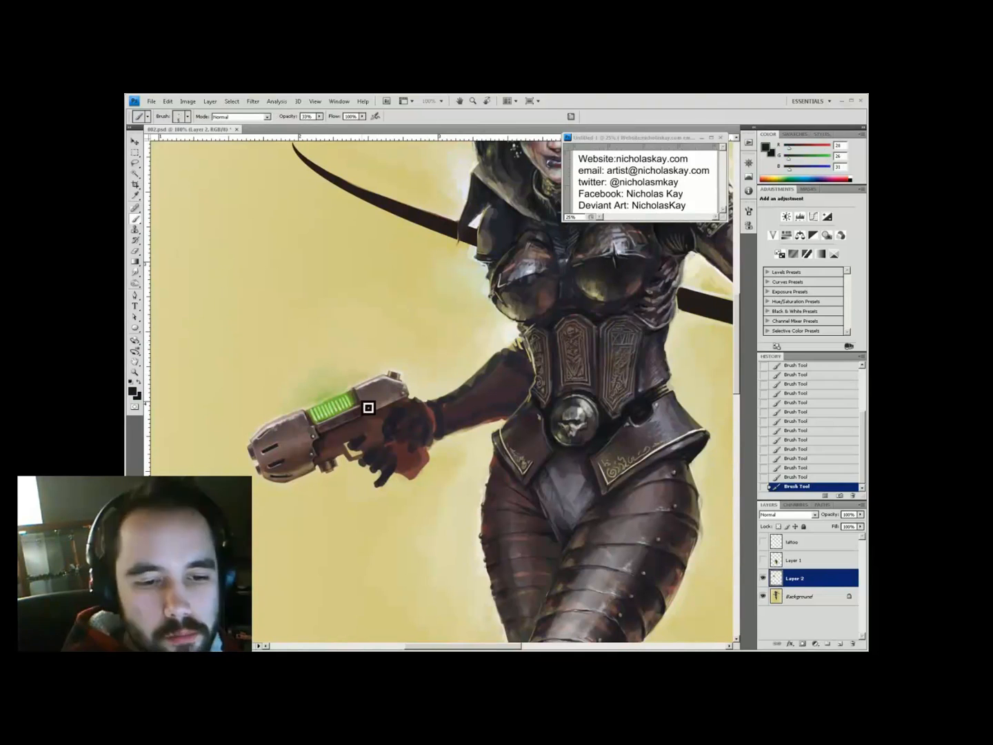
pyautogui.keyDown('alt'); pyautogui.click(444, 545); pyautogui.keyUp('alt')
# Paint tan and pale grey-green tones around the green-lit pistol
pyautogui.press('z')
pyautogui.hotkey('ctrl', '-')
pyautogui.hotkey('ctrl', '-')
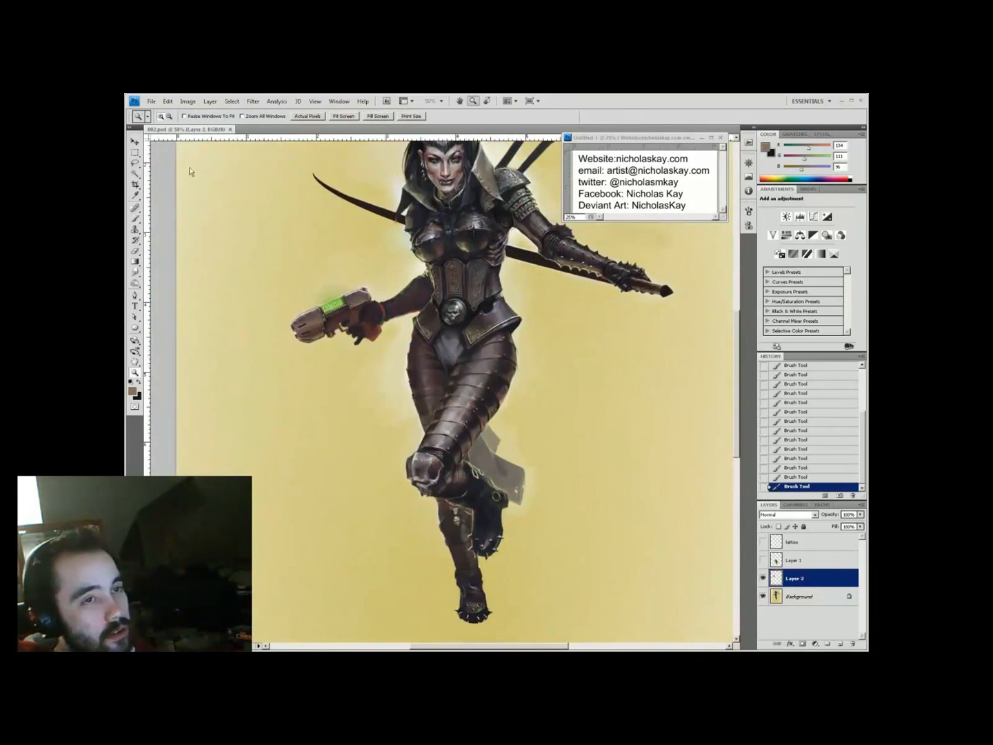
pyautogui.click(470, 285)
pyautogui.click(470, 285)
pyautogui.moveTo(344, 482); pyautogui.dragTo(579, 317)
pyautogui.press('b')
pyautogui.keyDown('alt'); pyautogui.click(407, 373); pyautogui.keyUp('alt')
pyautogui.keyDown('alt'); pyautogui.click(393, 469); pyautogui.keyUp('alt')
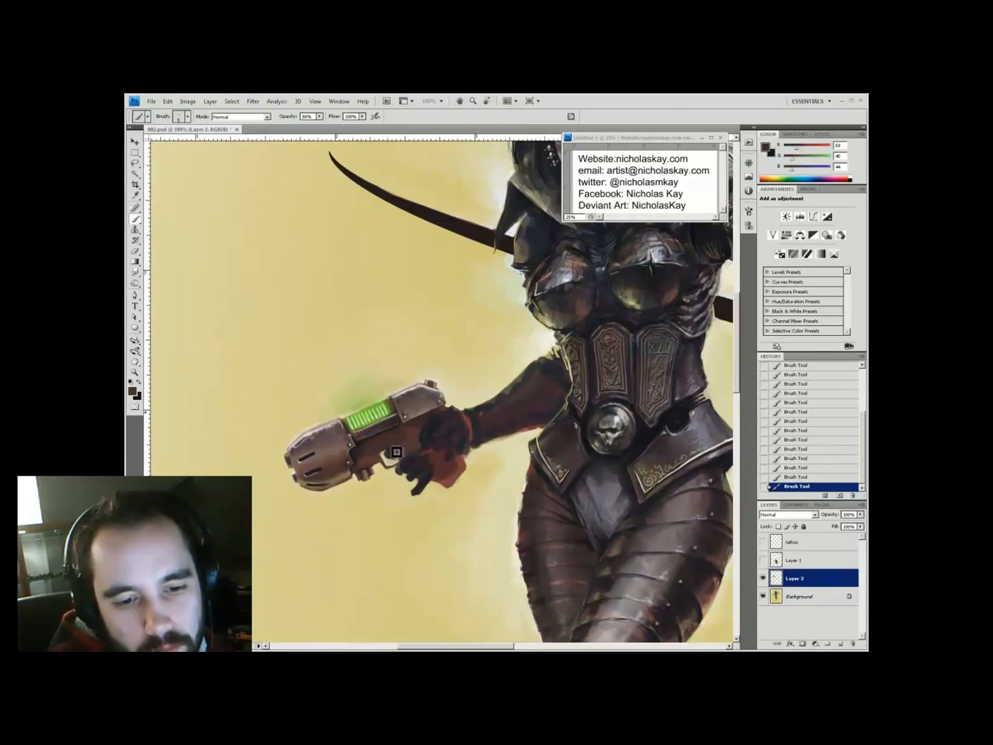
pyautogui.keyDown('alt'); pyautogui.click(393, 405); pyautogui.keyUp('alt')
pyautogui.keyDown('alt'); pyautogui.click(393, 406); pyautogui.keyUp('alt')
pyautogui.keyDown('alt'); pyautogui.click(393, 405); pyautogui.keyUp('alt')
pyautogui.keyDown('alt'); pyautogui.click(393, 405); pyautogui.keyUp('alt')
pyautogui.keyDown('ctrl'); pyautogui.click(383, 324); pyautogui.keyUp('ctrl')
pyautogui.keyDown('ctrl'); pyautogui.click(383, 324); pyautogui.keyUp('ctrl')
pyautogui.keyDown('ctrl'); pyautogui.click(382, 325); pyautogui.keyUp('ctrl')
# Shade the gun hand's fingers with near-black, purple-grey and brown tones at 50% opacity
pyautogui.keyDown('alt'); pyautogui.click(307, 419); pyautogui.keyUp('alt')
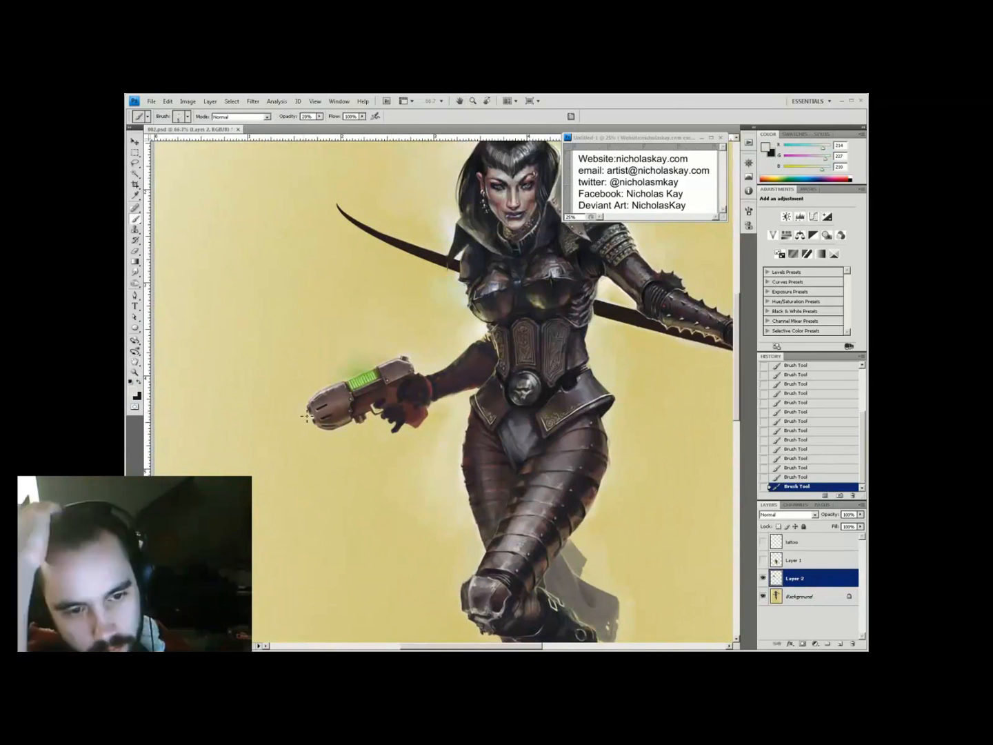
pyautogui.keyDown('alt'); pyautogui.click(410, 431); pyautogui.keyUp('alt')
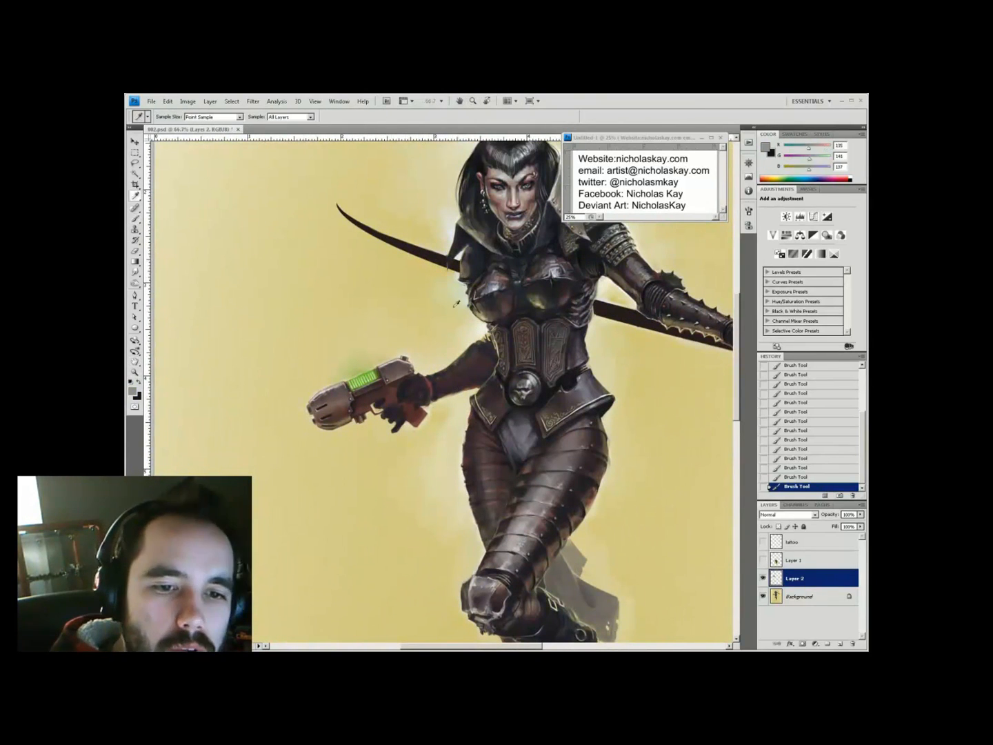
pyautogui.moveTo(413, 365); pyautogui.dragTo(394, 389)
pyautogui.keyDown('alt'); pyautogui.click(348, 422); pyautogui.keyUp('alt')
pyautogui.keyDown('alt'); pyautogui.click(349, 424); pyautogui.keyUp('alt')
pyautogui.keyDown('alt'); pyautogui.click(340, 431); pyautogui.keyUp('alt')
pyautogui.press('5')
pyautogui.keyDown('alt'); pyautogui.click(410, 394); pyautogui.keyUp('alt')
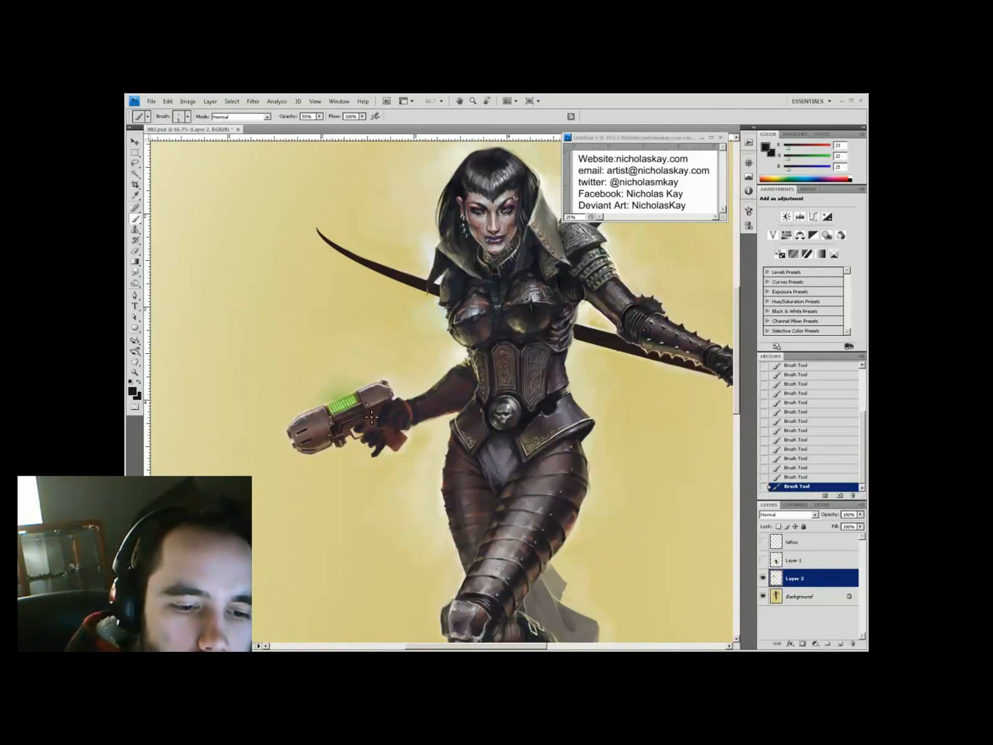
# Repaint the cream-yellow background around the pistol and hand
pyautogui.keyDown('alt'); pyautogui.click(349, 429); pyautogui.keyUp('alt')
pyautogui.scroll(-3, 350, 430)
pyautogui.scroll(3, 350, 431)
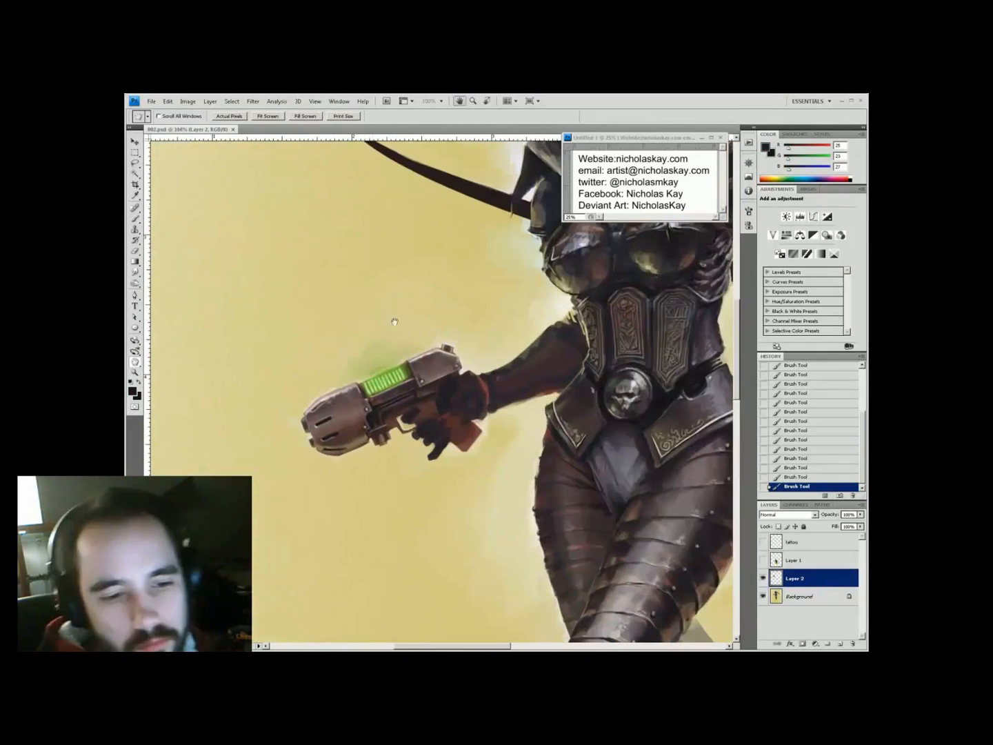
pyautogui.keyDown('alt'); pyautogui.click(419, 426); pyautogui.keyUp('alt')
pyautogui.keyDown('alt'); pyautogui.click(422, 448); pyautogui.keyUp('alt')
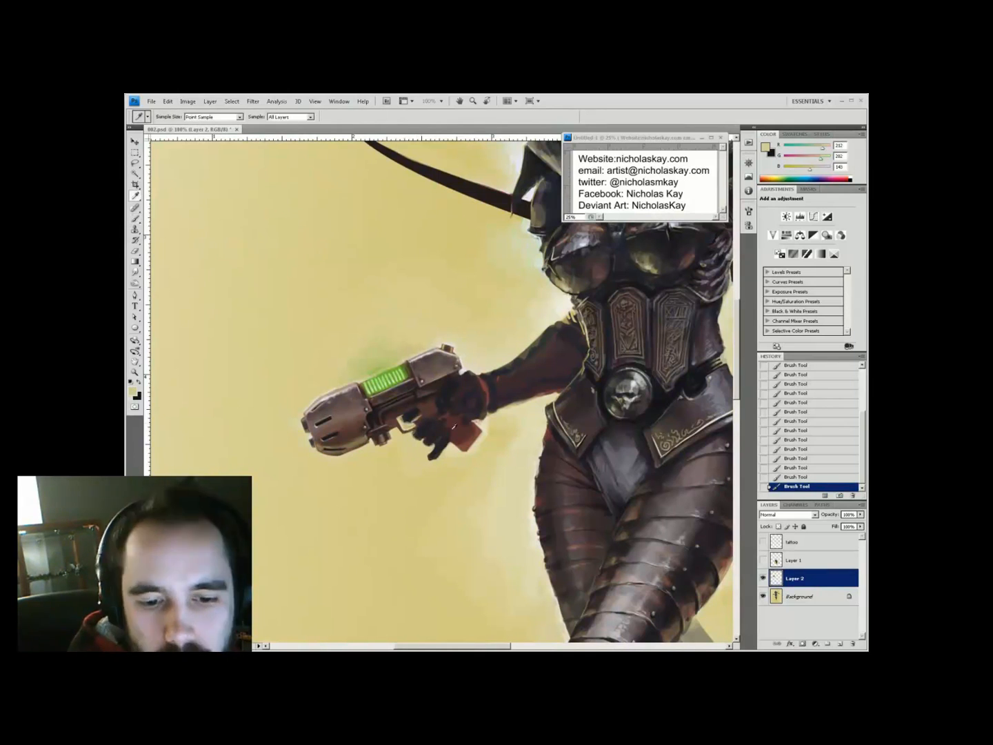
pyautogui.keyDown('alt'); pyautogui.click(424, 444); pyautogui.keyUp('alt')
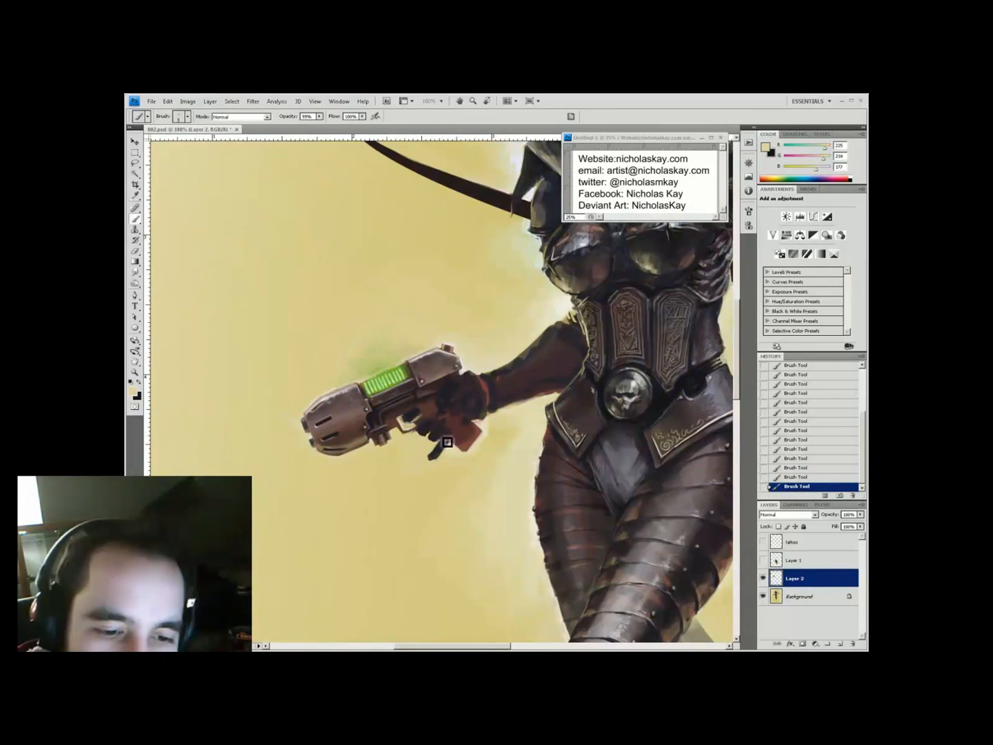
pyautogui.moveTo(447, 443); pyautogui.dragTo(417, 403)
pyautogui.scroll(-3, 416, 403)
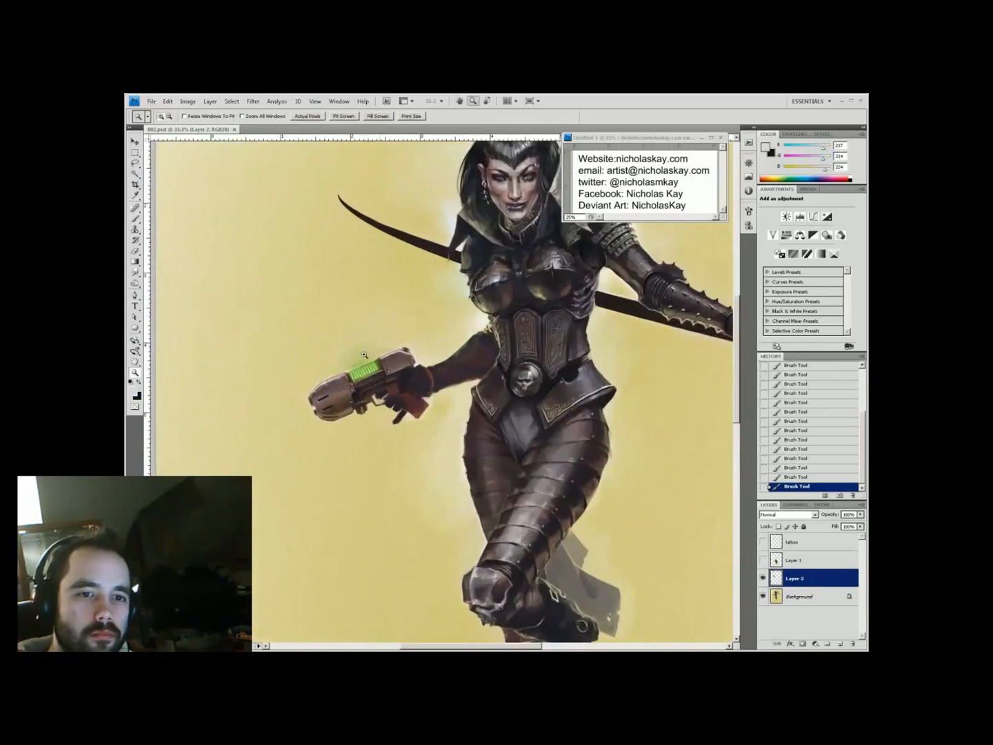
pyautogui.scroll(3, 417, 402)
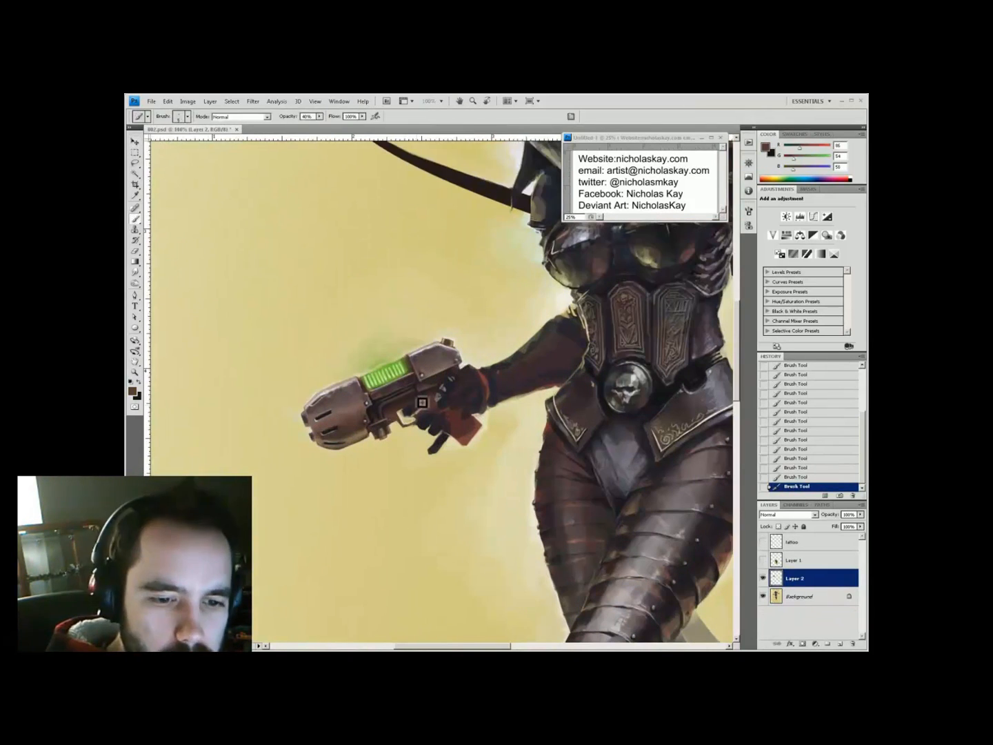
# Paint dark brown finger shapes over the grip at 55%, then 40% opacity
pyautogui.keyDown('alt'); pyautogui.click(462, 334); pyautogui.keyUp('alt')
pyautogui.press('5')
pyautogui.press('5')
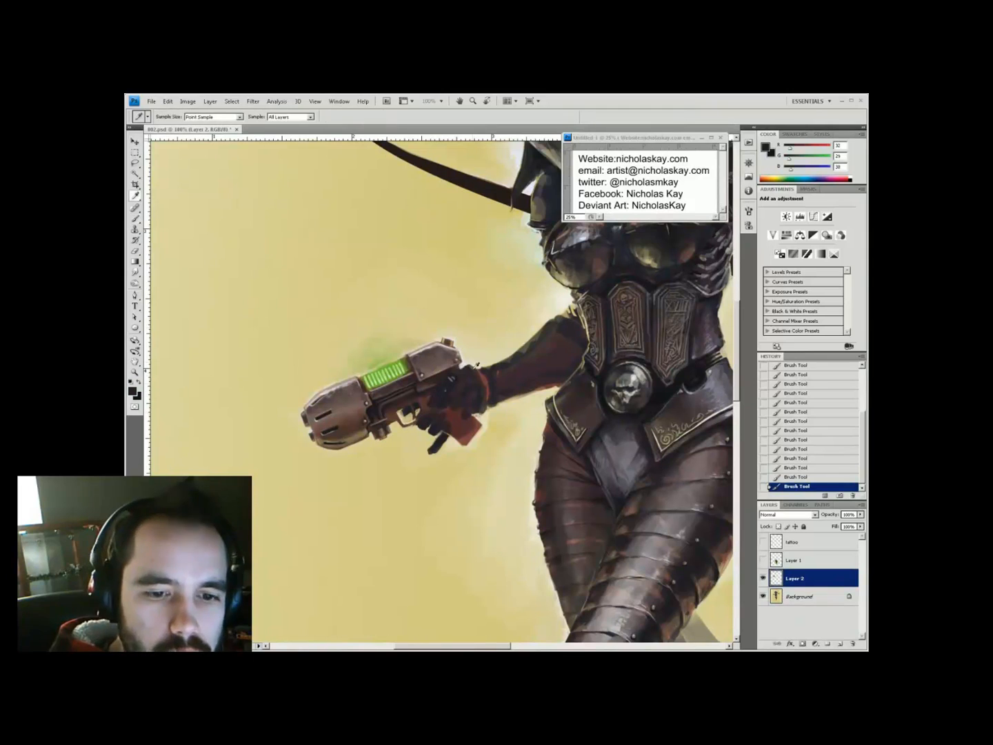
pyautogui.keyDown('alt'); pyautogui.click(440, 405); pyautogui.keyUp('alt')
pyautogui.press('4')
pyautogui.keyDown('alt'); pyautogui.click(434, 420); pyautogui.keyUp('alt')
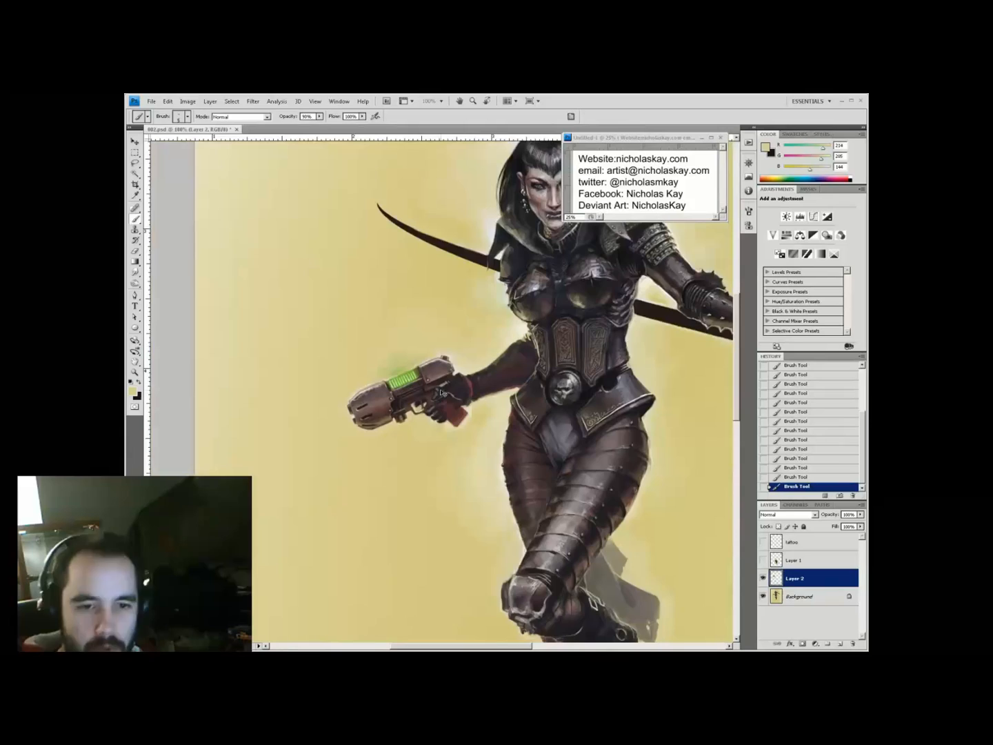
pyautogui.scroll(2, 441, 393)
pyautogui.scroll(-5, 442, 394)
pyautogui.scroll(5, 441, 393)
# Add light grey knuckle highlights and near-black glove shading at 100% zoom
pyautogui.keyDown('alt'); pyautogui.click(432, 483); pyautogui.keyUp('alt')
pyautogui.keyDown('alt'); pyautogui.click(422, 457); pyautogui.keyUp('alt')
pyautogui.keyDown('alt'); pyautogui.click(416, 455); pyautogui.keyUp('alt')
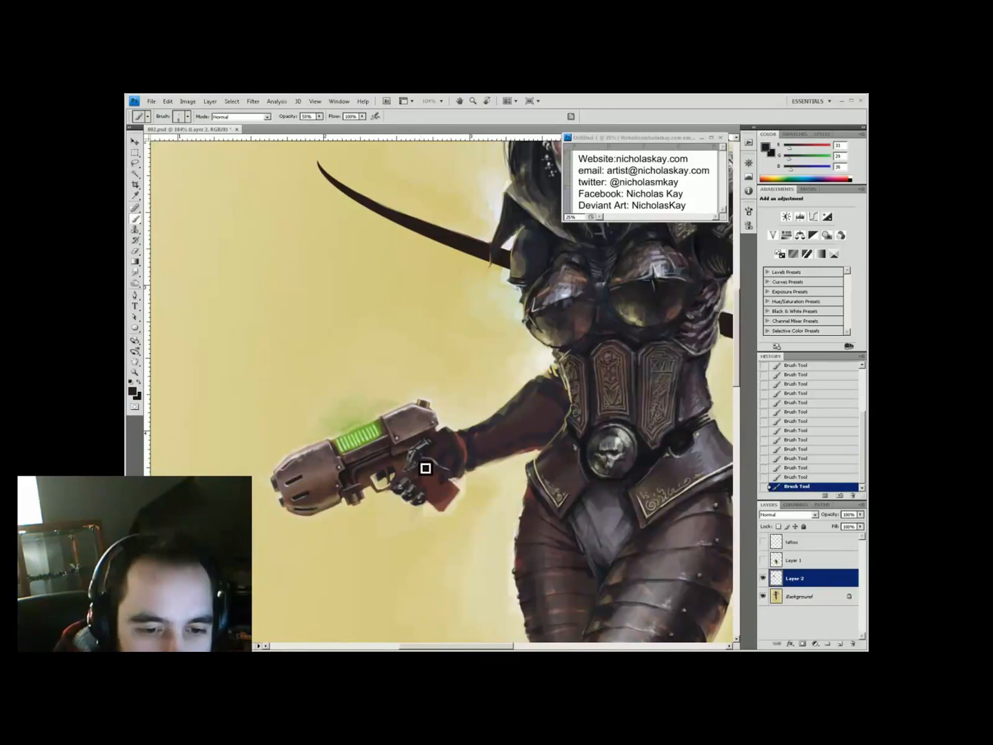
pyautogui.keyDown('alt'); pyautogui.click(384, 484); pyautogui.keyUp('alt')
pyautogui.keyDown('alt'); pyautogui.click(425, 437); pyautogui.keyUp('alt')
pyautogui.keyDown('alt'); pyautogui.click(436, 451); pyautogui.keyUp('alt')
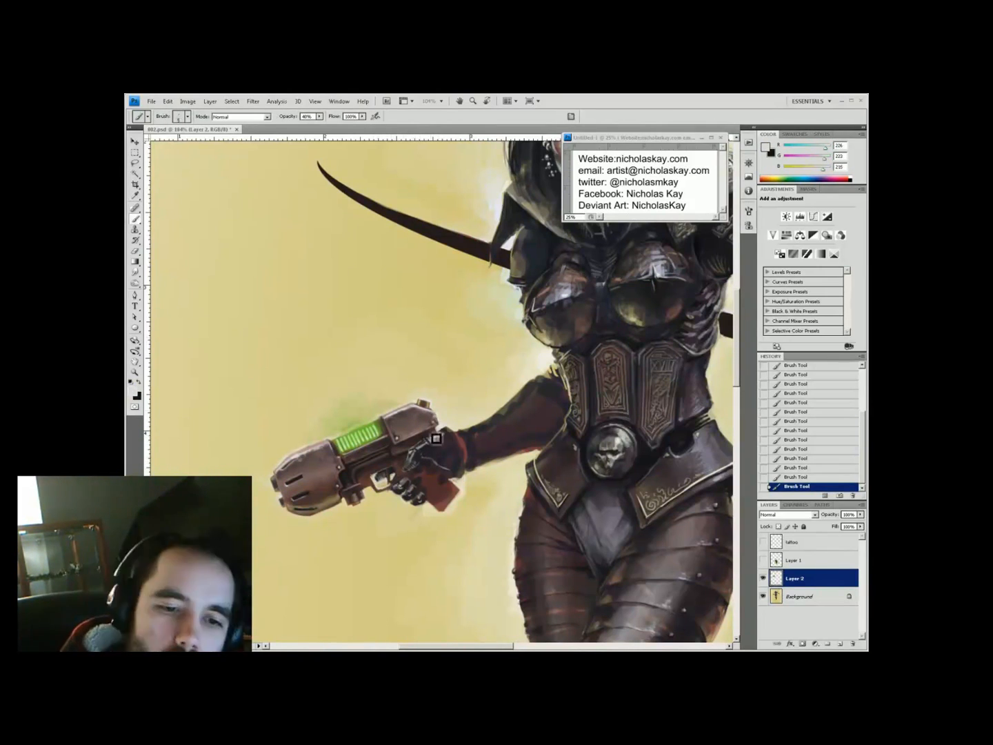
pyautogui.hotkey('ctrl', '0')
pyautogui.hotkey('ctrl', 'alt', '0')
# Darken the fingers in near-black at 44% and clean their edges with beige at 33%
pyautogui.keyDown('alt'); pyautogui.click(420, 499); pyautogui.keyUp('alt')
pyautogui.keyDown('alt'); pyautogui.click(332, 456); pyautogui.keyUp('alt')
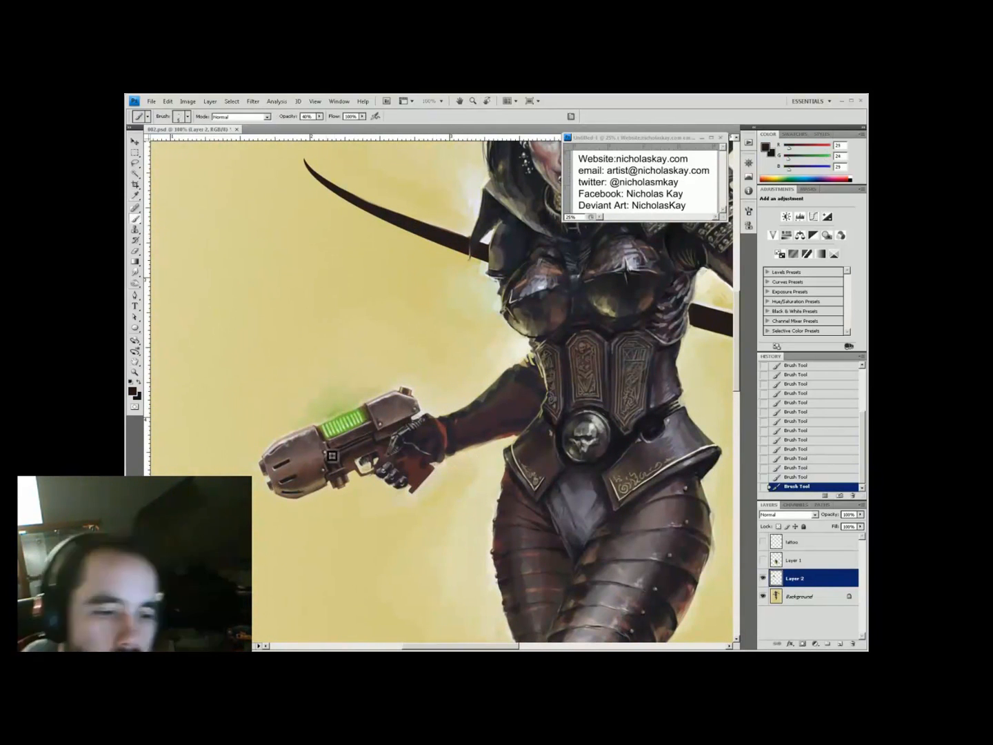
pyautogui.keyDown('alt'); pyautogui.click(421, 428); pyautogui.keyUp('alt')
pyautogui.press('4')
pyautogui.press('4')
pyautogui.keyDown('alt'); pyautogui.click(416, 445); pyautogui.keyUp('alt')
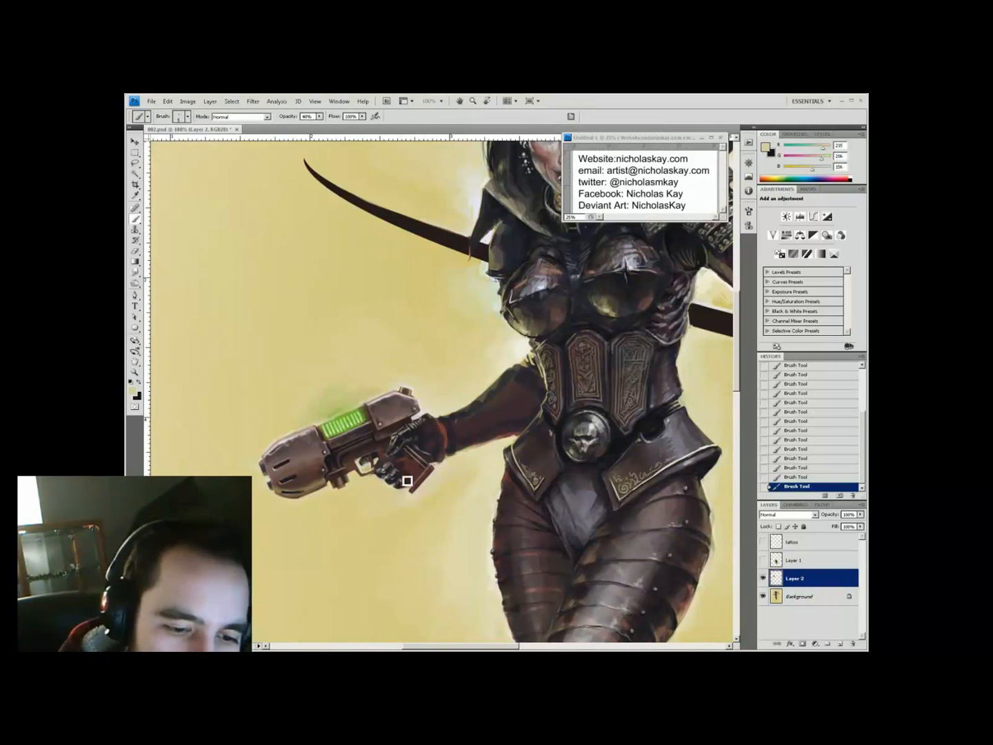
pyautogui.keyDown('alt'); pyautogui.click(434, 511); pyautogui.keyUp('alt')
pyautogui.press('x')
pyautogui.press('3')
pyautogui.press('3')
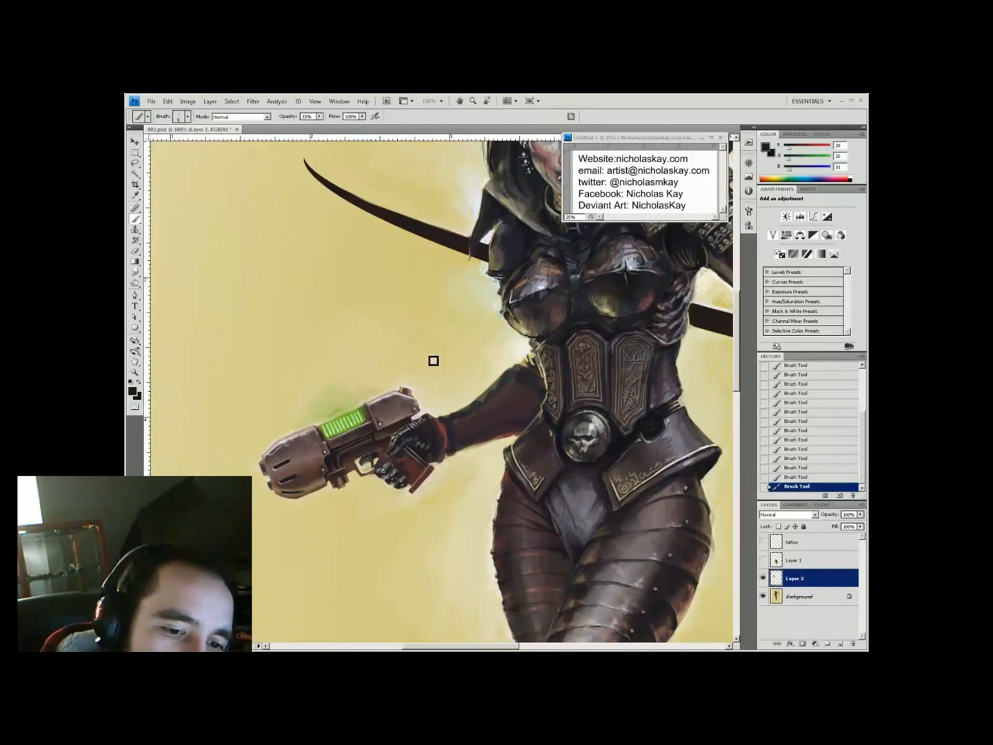
# Paint a small dark stroke beside the gun grip at 40–44% opacity
pyautogui.keyDown('alt'); pyautogui.click(414, 445); pyautogui.keyUp('alt')
pyautogui.press('4')
pyautogui.keyDown('alt'); pyautogui.click(411, 459); pyautogui.keyUp('alt')
pyautogui.moveTo(425, 469); pyautogui.dragTo(428, 486)
pyautogui.keyDown('alt'); pyautogui.click(428, 486); pyautogui.keyUp('alt')
pyautogui.press('4')
pyautogui.press('4')
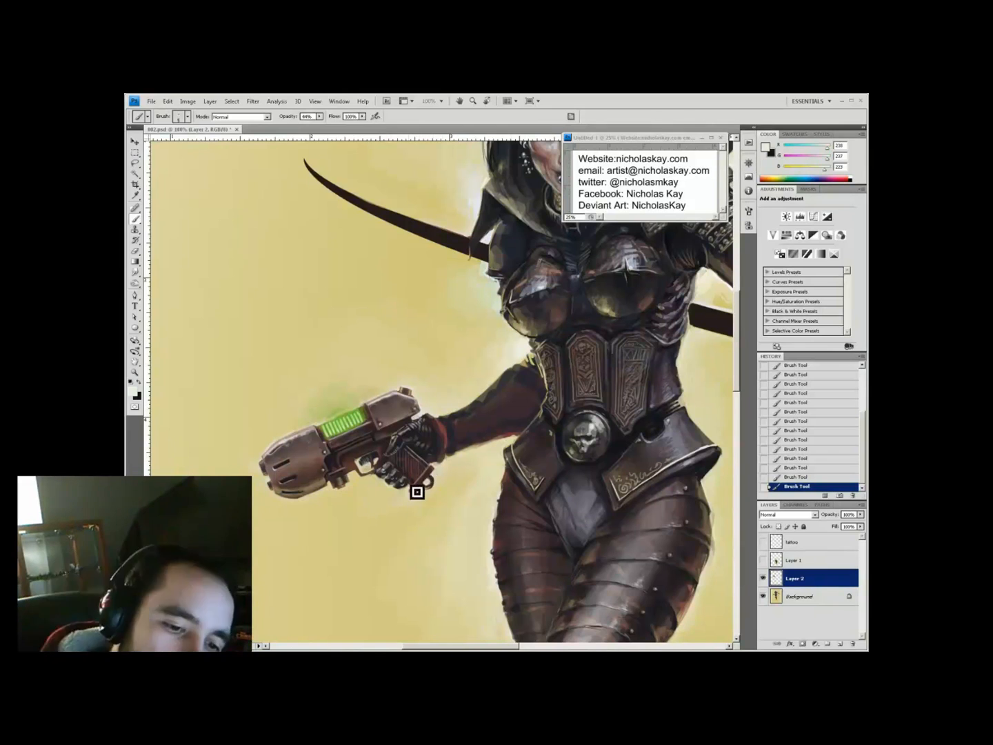
pyautogui.moveTo(486, 568); pyautogui.dragTo(497, 573)
# Choose a light green paint colour from the colour picker
pyautogui.click(136, 391)
pyautogui.click(390, 407)
pyautogui.press('Return')
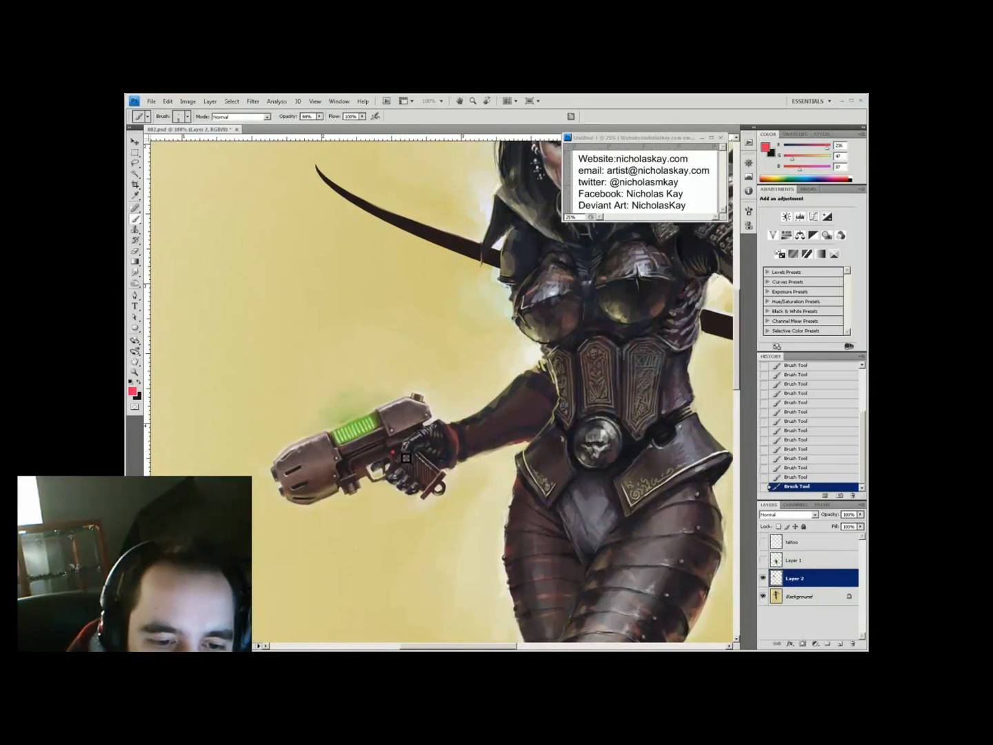
pyautogui.keyDown('alt'); pyautogui.click(393, 397); pyautogui.keyUp('alt')
# Sample dark and light armour tones while switching brush opacity between 40% and 80%
pyautogui.keyDown('ctrl'); pyautogui.click(393, 397); pyautogui.keyUp('ctrl')
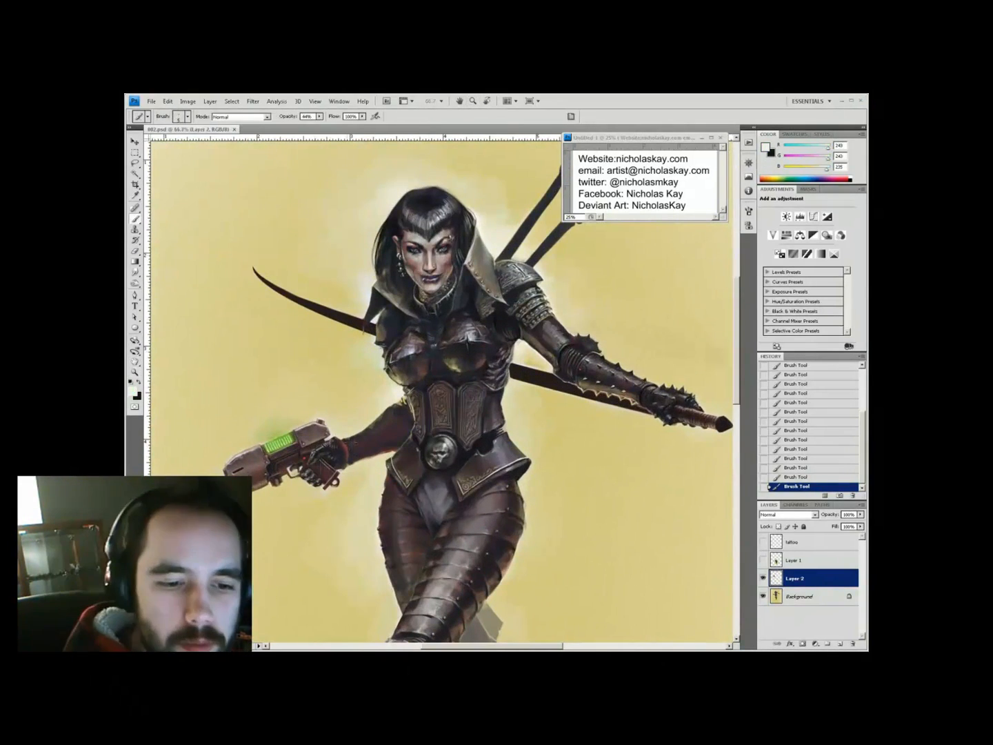
pyautogui.keyDown('alt'); pyautogui.click(389, 418); pyautogui.keyUp('alt')
pyautogui.press('6')
pyautogui.press('6')
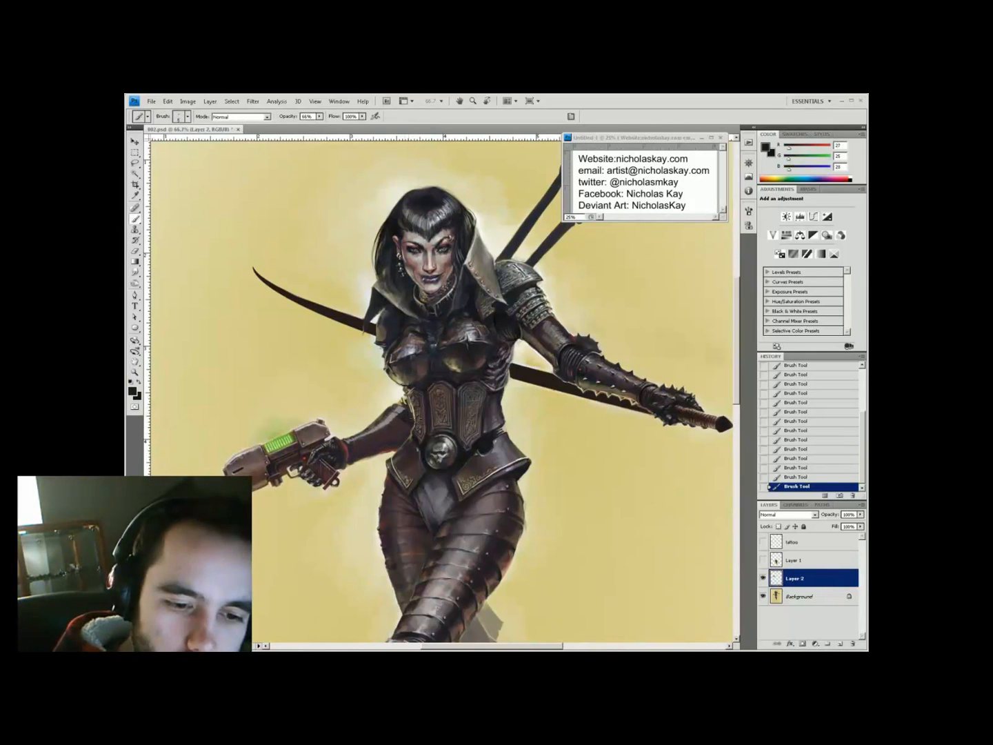
pyautogui.press('4')
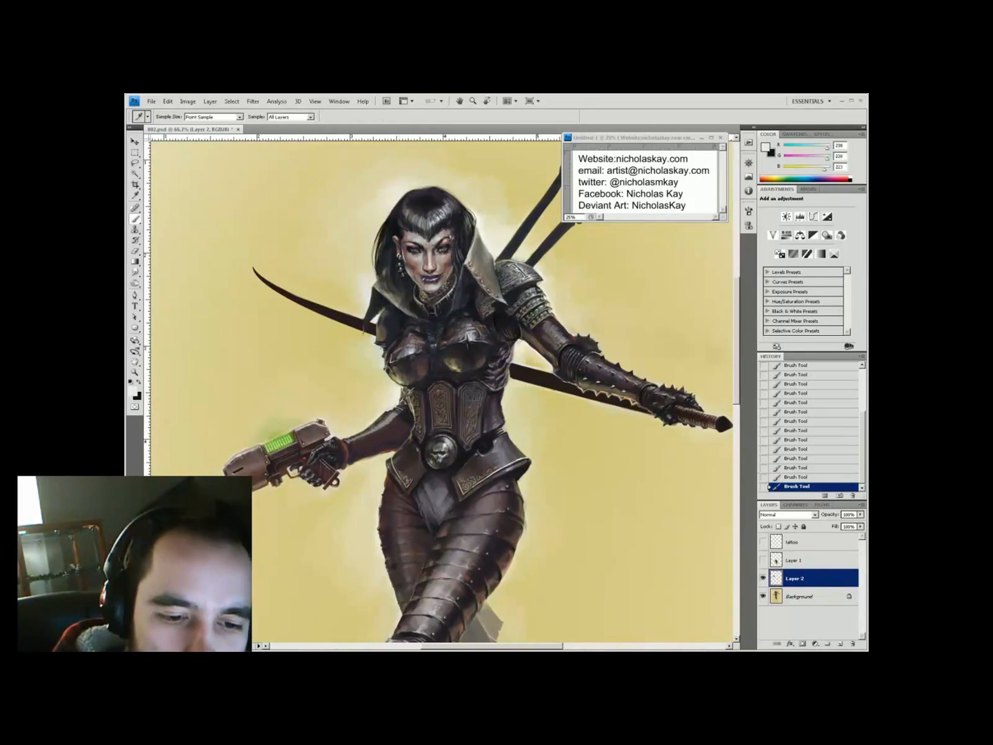
pyautogui.keyDown('alt'); pyautogui.click(409, 419); pyautogui.keyUp('alt')
pyautogui.press('8')
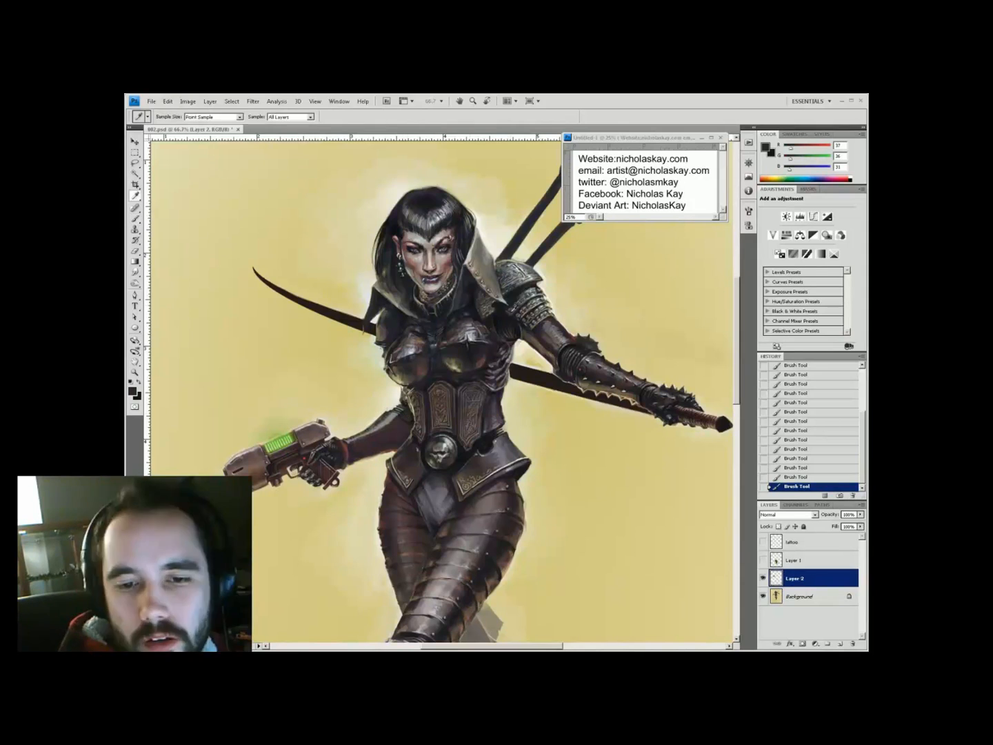
pyautogui.keyDown('alt'); pyautogui.click(333, 443); pyautogui.keyUp('alt')
pyautogui.keyDown('alt'); pyautogui.click(344, 472); pyautogui.keyUp('alt')
# Sample near-black armour tones and add a new layer above Layer 2, with brush opacity at 50%
pyautogui.press('4')
pyautogui.press('4')
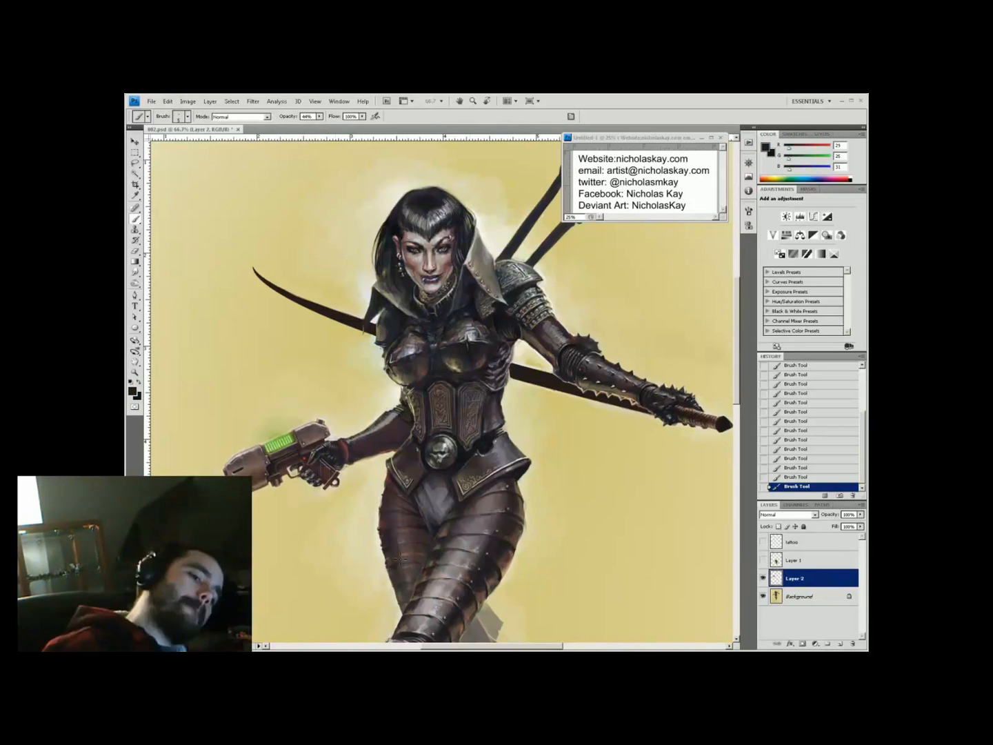
pyautogui.keyDown('alt'); pyautogui.click(339, 450); pyautogui.keyUp('alt')
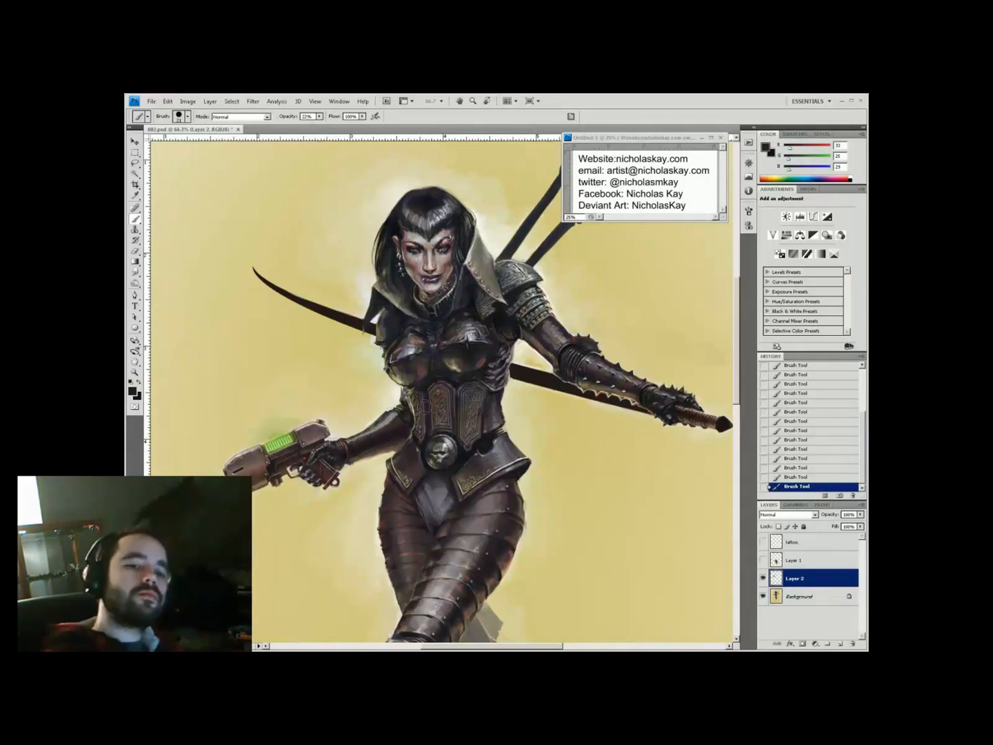
pyautogui.keyDown('alt'); pyautogui.click(399, 425); pyautogui.keyUp('alt')
pyautogui.press('i')
pyautogui.keyDown('alt'); pyautogui.click(386, 420); pyautogui.keyUp('alt')
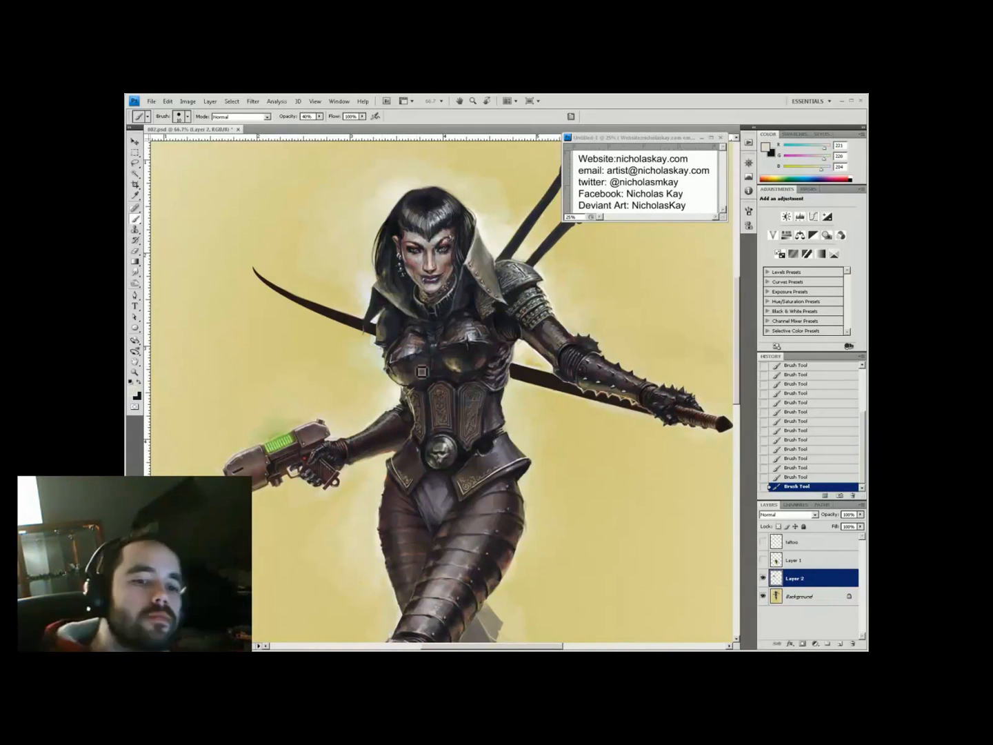
pyautogui.hotkey('ctrl', 'shift', 'alt', 'n')
pyautogui.click(356, 449)
pyautogui.press('5')
pyautogui.press('5')
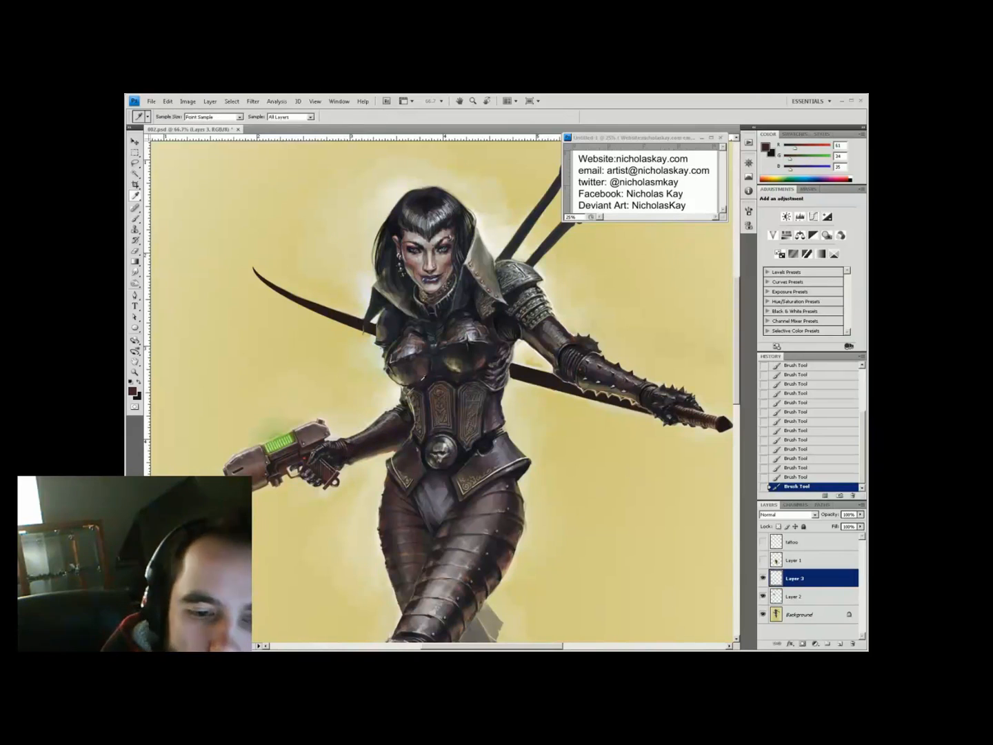
pyautogui.keyDown('alt'); pyautogui.click(352, 461); pyautogui.keyUp('alt')
pyautogui.press('5')
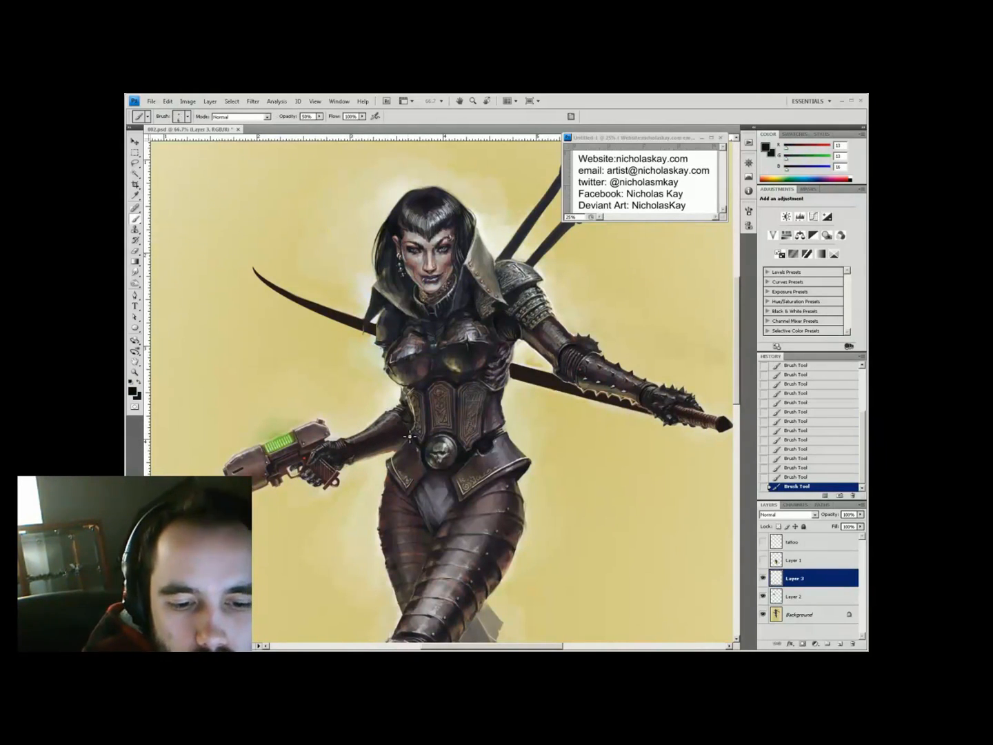
# Paint light blue lights on the gauntlet, erasing stray paint around them
pyautogui.click(132, 391)
pyautogui.click(232, 435)
pyautogui.click(380, 413)
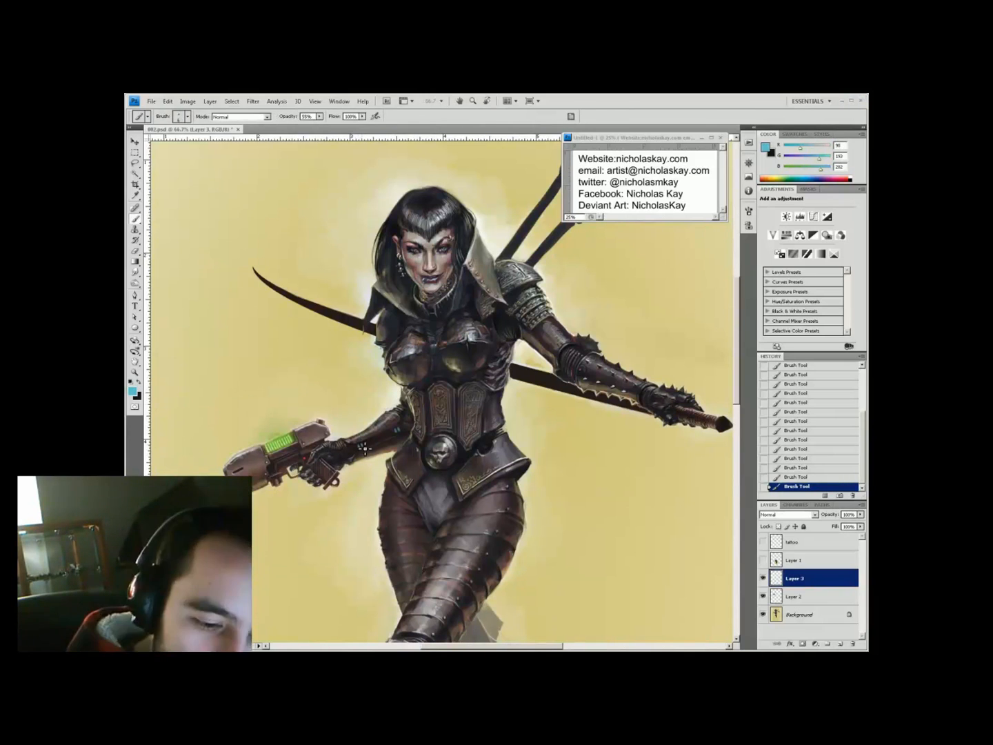
pyautogui.press('e')
pyautogui.moveTo(414, 592); pyautogui.dragTo(431, 602)
pyautogui.press('b')
pyautogui.moveTo(431, 601); pyautogui.dragTo(436, 604)
pyautogui.hotkey('ctrl', '-')
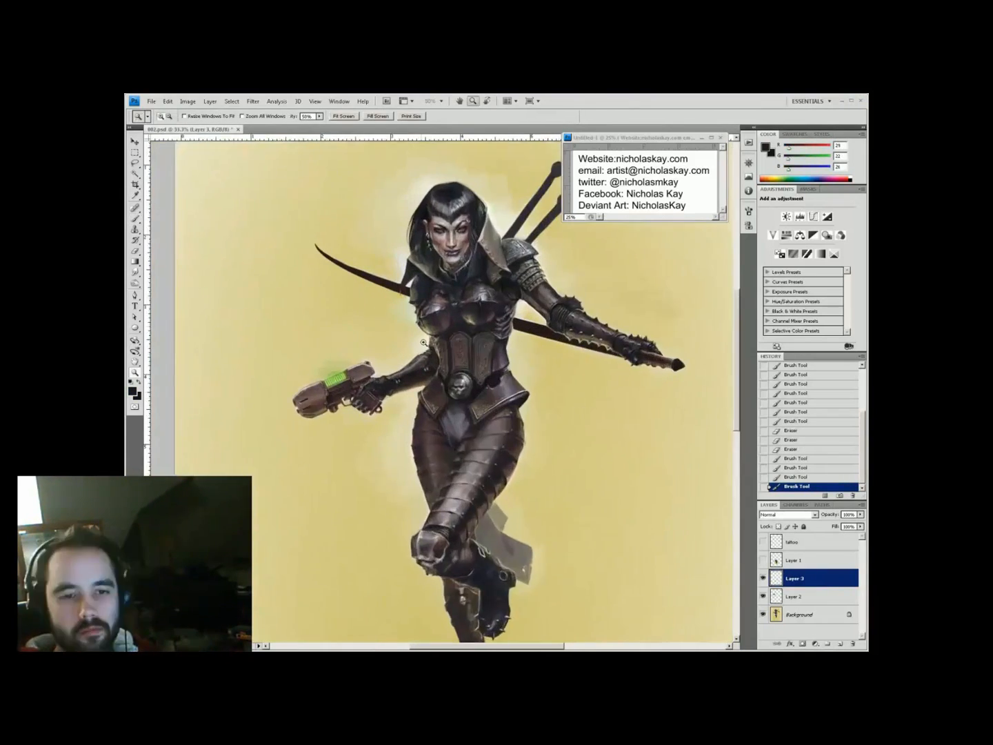
pyautogui.hotkey('ctrl', '+')
pyautogui.hotkey('ctrl', '+')
pyautogui.press('3')
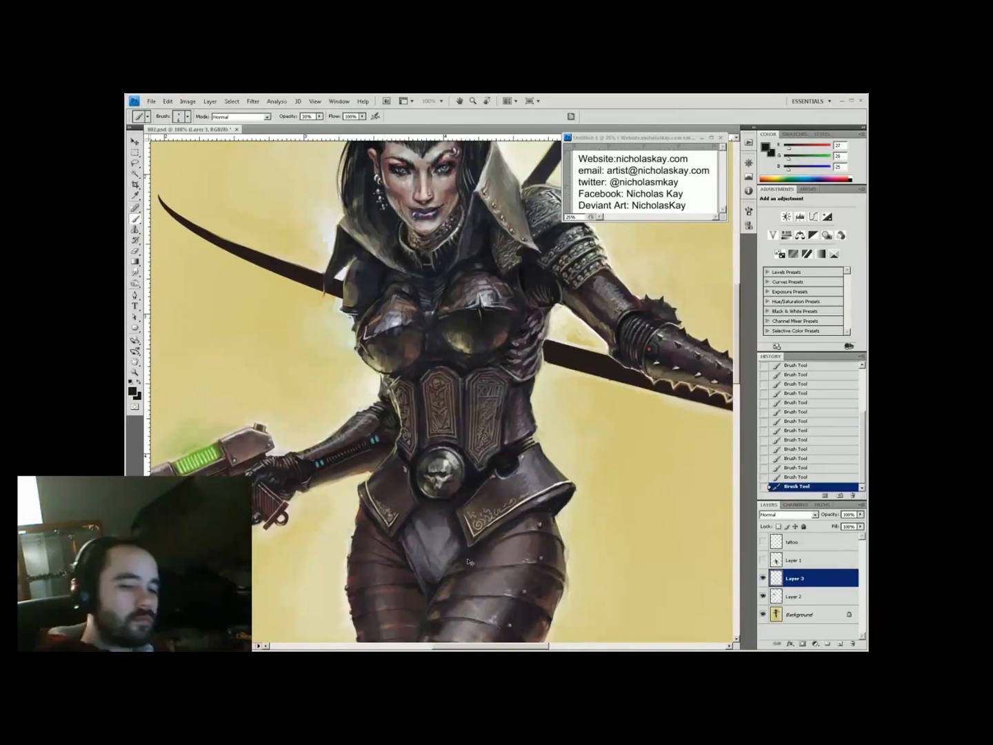
# Paint dark spikes along the gun arm's forearm on a new layer with a smaller brush
pyautogui.hotkey('ctrl', '-')
pyautogui.hotkey('ctrl', '+')
pyautogui.click(840, 644)
pyautogui.rightClick(457, 404)
pyautogui.moveTo(403, 475); pyautogui.dragTo(406, 481)
pyautogui.keyDown('alt'); pyautogui.click(470, 372); pyautogui.keyUp('alt')
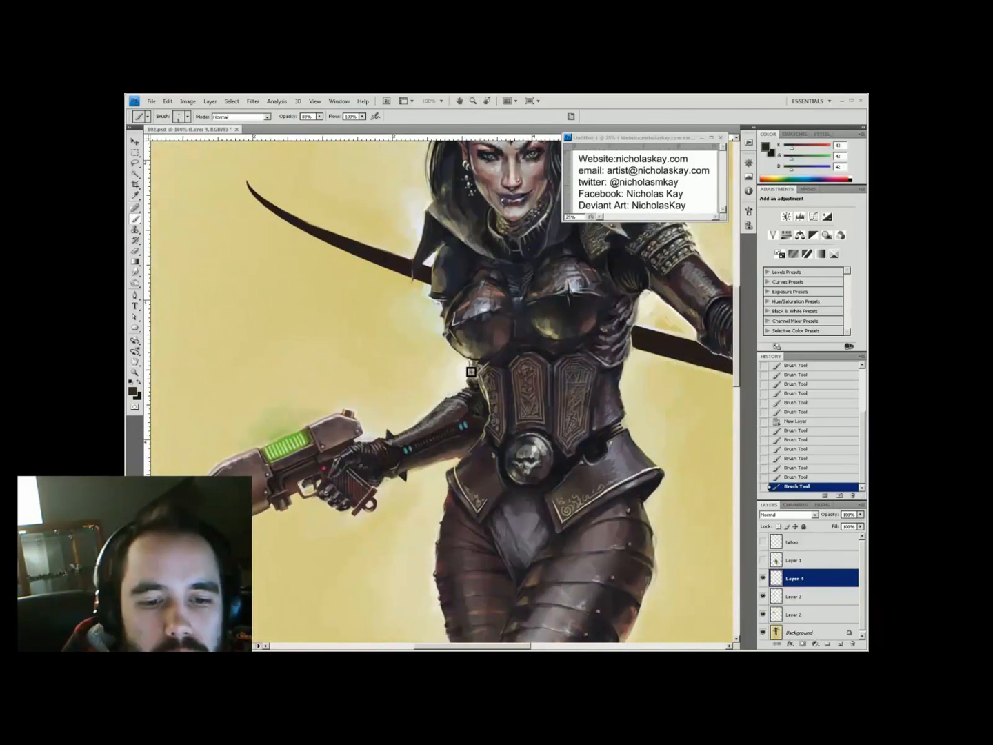
pyautogui.hotkey('ctrl', '-')
pyautogui.hotkey('ctrl', '+')
pyautogui.keyDown('alt'); pyautogui.click(471, 408); pyautogui.keyUp('alt')
pyautogui.keyDown('alt'); pyautogui.click(484, 402); pyautogui.keyUp('alt')
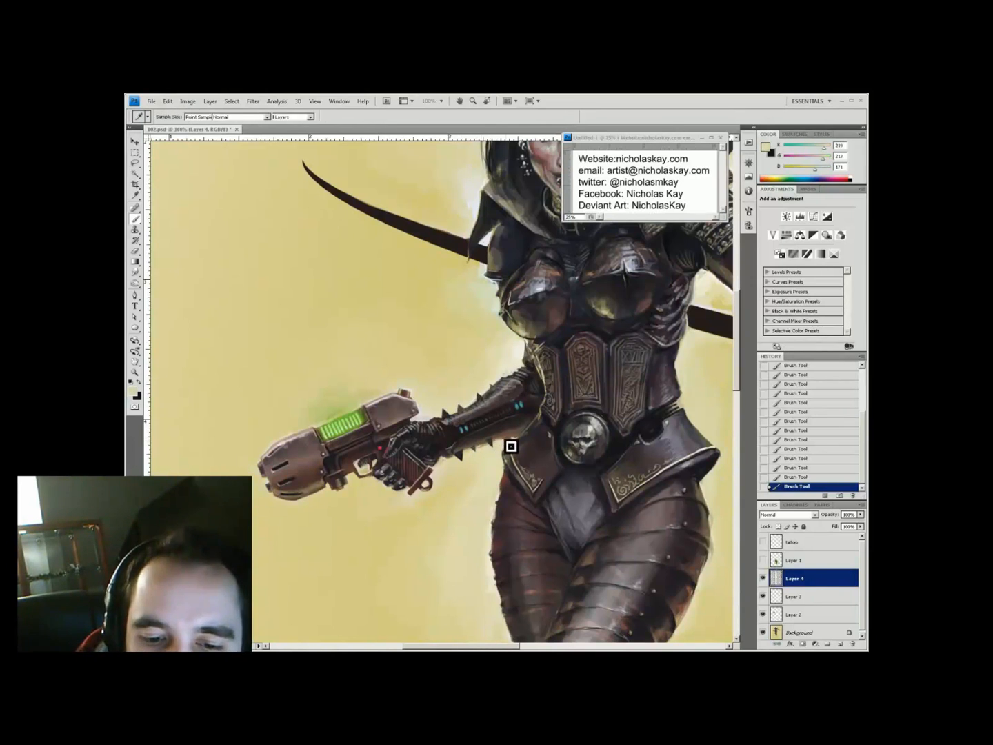
# Add new layers for gun details, zoom to 200% on the gun, and open the blending modes
pyautogui.hotkey('ctrl', '-')
pyautogui.hotkey('ctrl', '+')
pyautogui.hotkey('ctrl', '+')
pyautogui.press('z')
pyautogui.keyDown('alt'); pyautogui.click(295, 273); pyautogui.keyUp('alt')
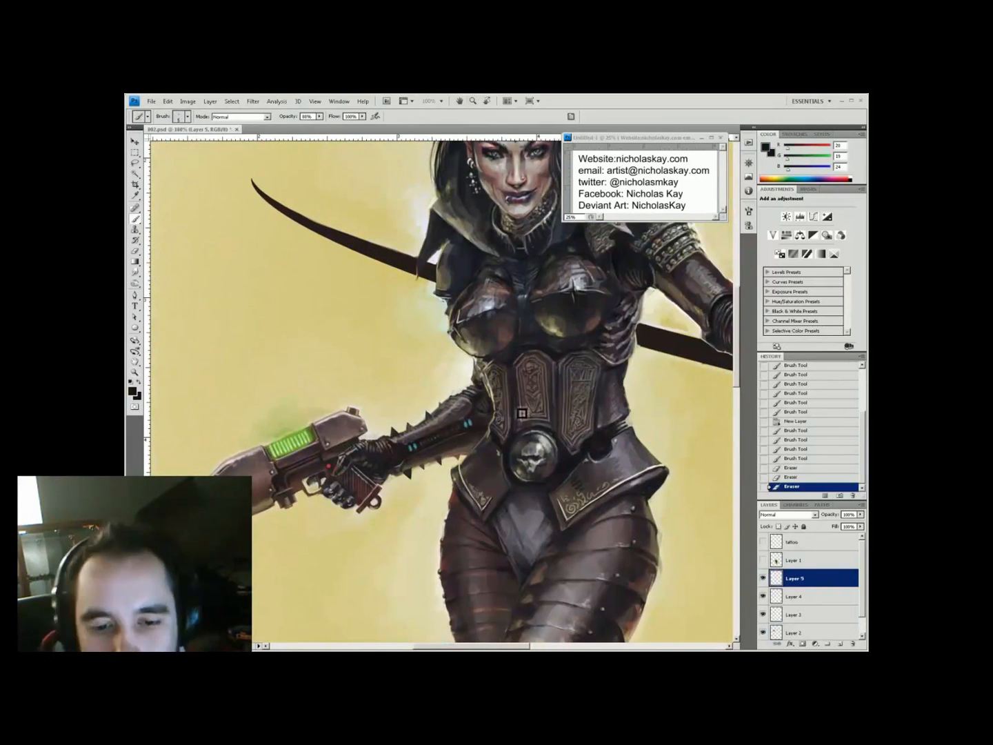
pyautogui.hotkey('ctrl', '+')
pyautogui.press('x')
pyautogui.click(842, 642)
pyautogui.click(842, 642)
pyautogui.click(789, 515)
# Apply a drop shadow to Layer 6
pyautogui.doubleClick(828, 578)
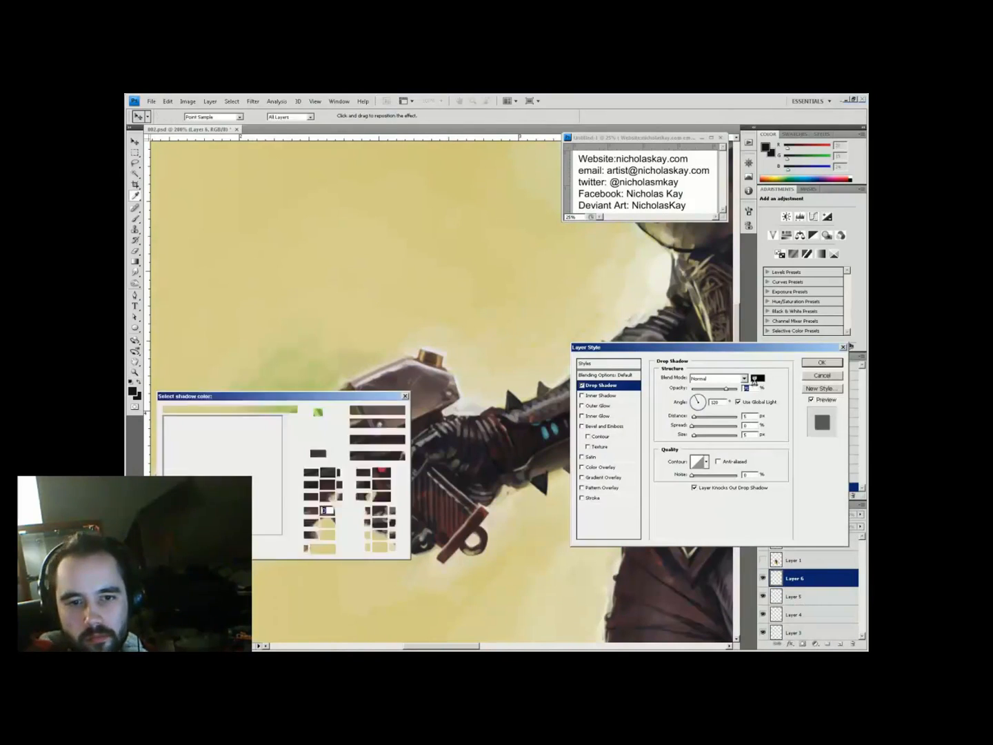
pyautogui.click(821, 361)
pyautogui.press('b')
pyautogui.click(431, 349)
# Paint dark detail lines on the gun's top block and reconfirm Layer 6's drop shadow
pyautogui.moveTo(367, 400)
pyautogui.mouseDown()
pyautogui.moveTo(414, 378)
pyautogui.moveTo(444, 400)
pyautogui.mouseUp()
pyautogui.moveTo(414, 376); pyautogui.dragTo(451, 384)
pyautogui.hotkey('ctrl', '0')
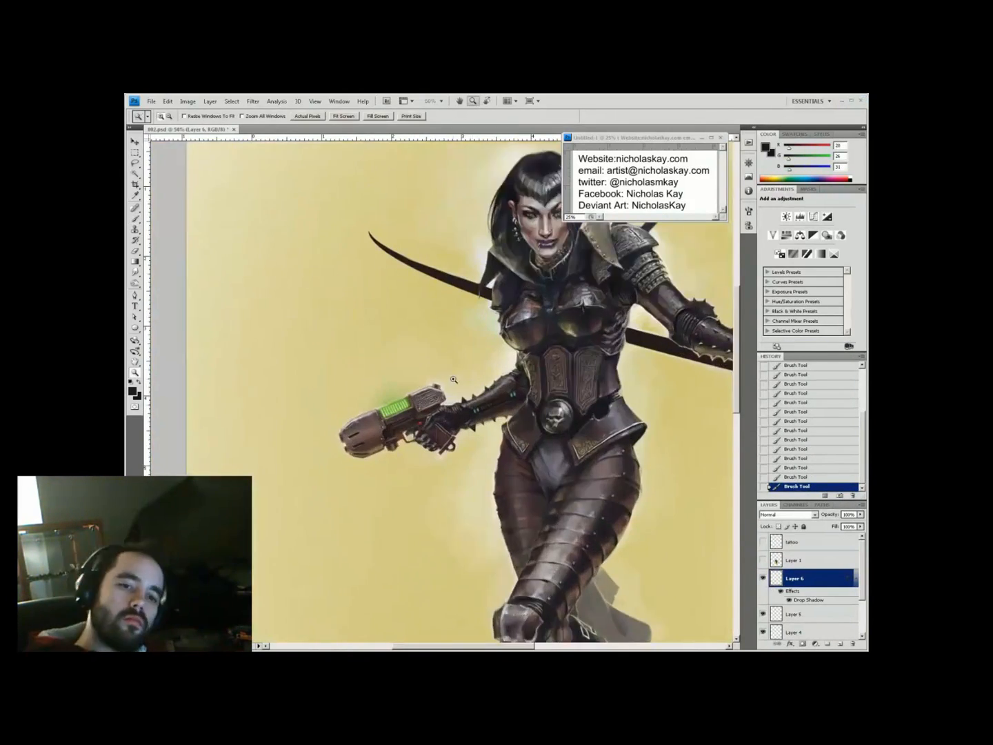
pyautogui.hotkey('ctrl', '+')
pyautogui.doubleClick(808, 598)
pyautogui.click(822, 363)
# Lower Layer 6's opacity, add Layer 7, and start painting the sword pommels at 200%
pyautogui.hotkey('ctrl', '0')
pyautogui.hotkey('ctrl', '+')
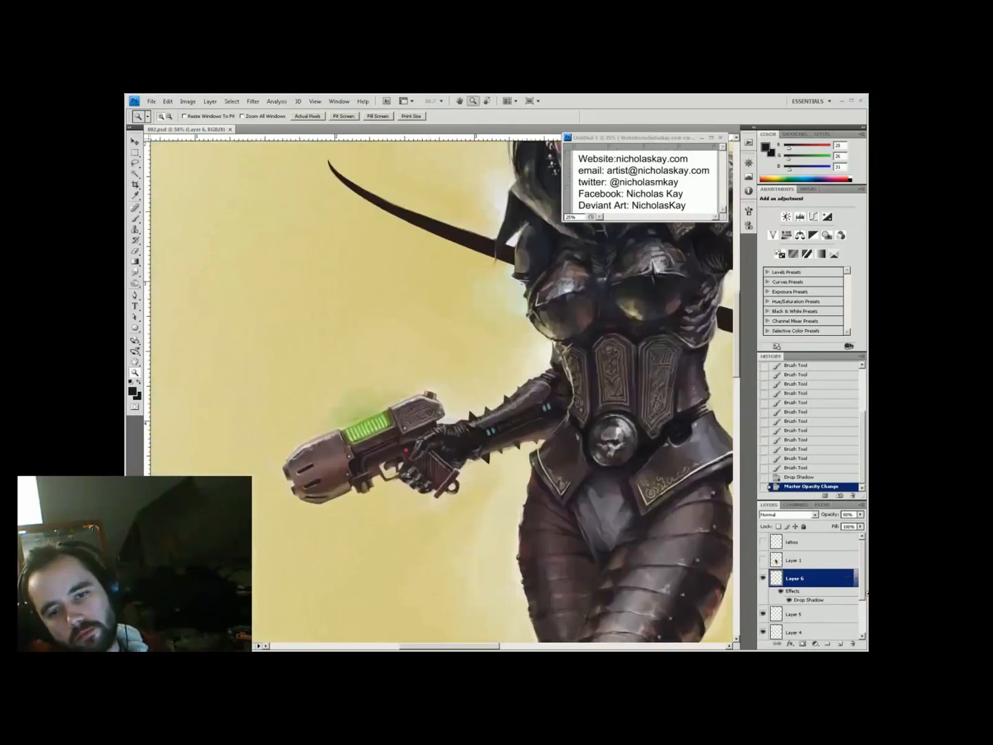
pyautogui.hotkey('ctrl', '+')
pyautogui.click(840, 644)
pyautogui.press('b')
pyautogui.rightClick(499, 375)
pyautogui.moveTo(411, 437); pyautogui.dragTo(430, 416)
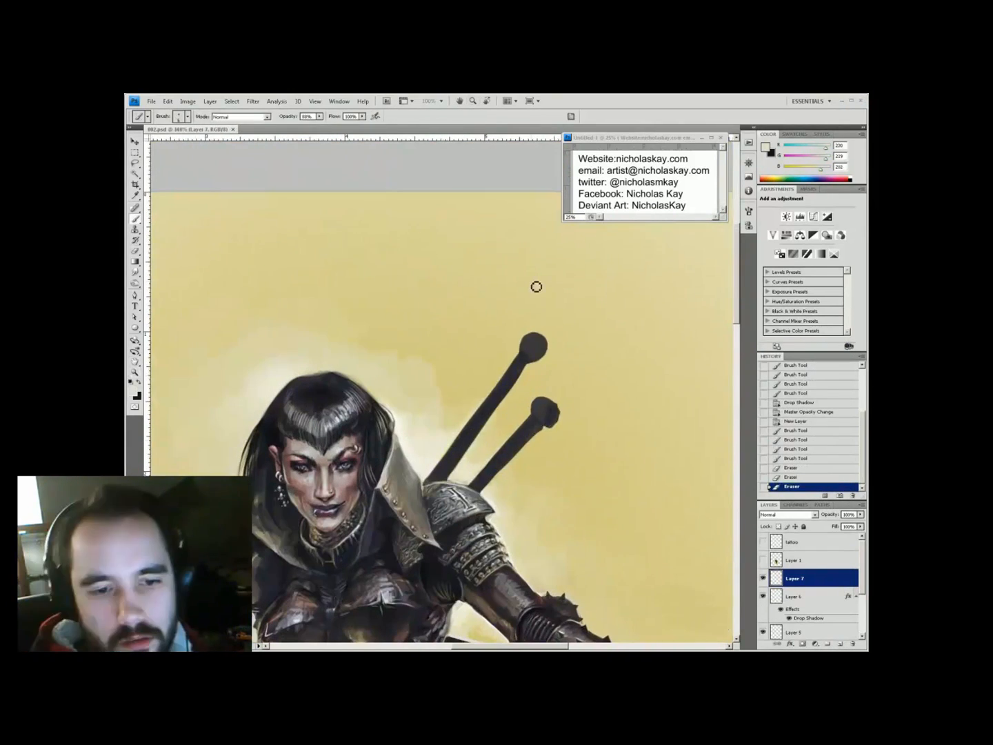
# Paint a white highlight on the upper skull pommel
pyautogui.press('h')
pyautogui.hotkey('ctrl', '0')
pyautogui.hotkey('ctrl', '+')
pyautogui.press('b')
pyautogui.moveTo(444, 344); pyautogui.dragTo(458, 344)
pyautogui.keyDown('alt'); pyautogui.click(452, 348); pyautogui.keyUp('alt')
pyautogui.rightClick(452, 348)
# Sample the yellow background and dark grey shaft tones with a larger brush at 30% opacity
pyautogui.press('5')
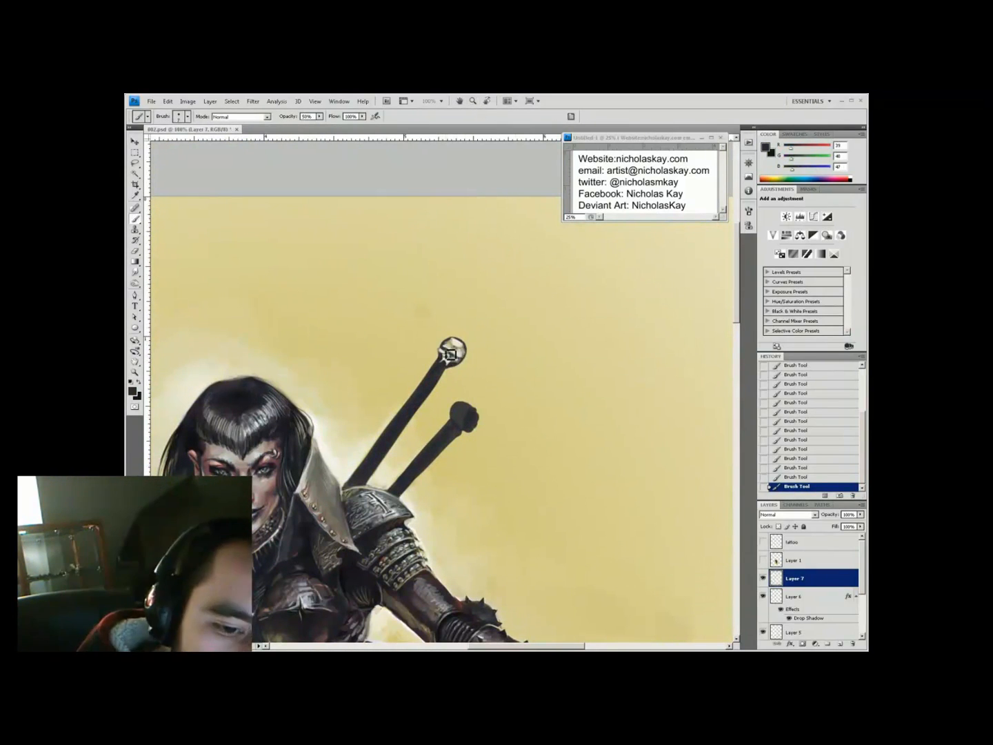
pyautogui.keyDown('alt'); pyautogui.click(465, 367); pyautogui.keyUp('alt')
pyautogui.press('6')
pyautogui.press('3')
pyautogui.press(']')
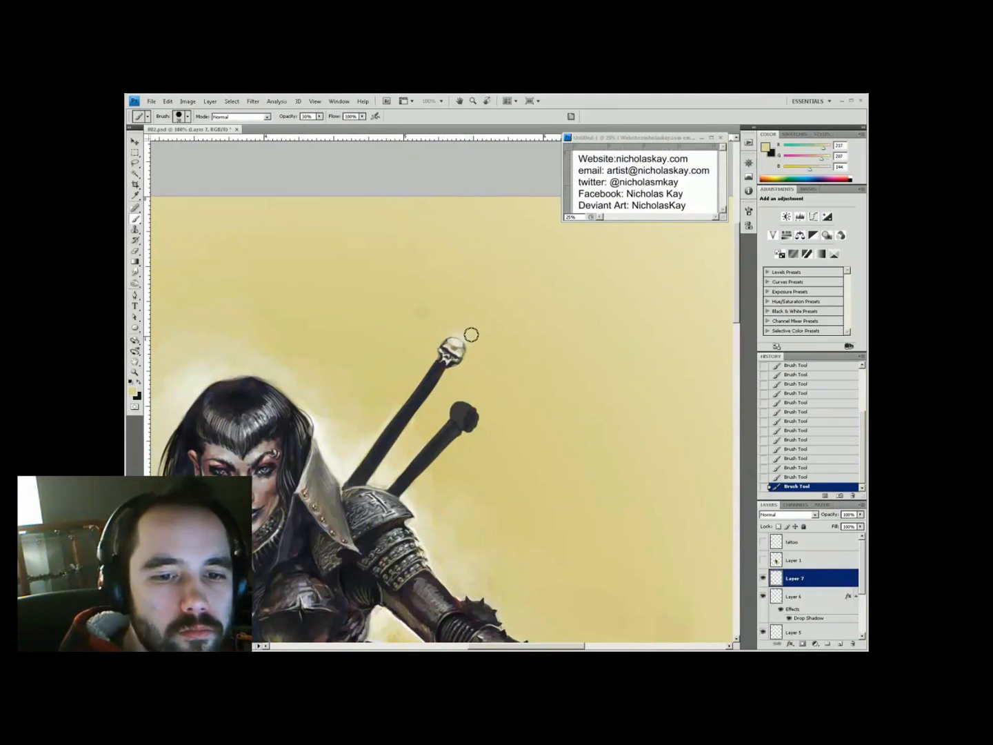
pyautogui.keyDown('alt'); pyautogui.click(454, 369); pyautogui.keyUp('alt')
pyautogui.rightClick(481, 361)
# Paint a straight red stripe along the sword shaft on a new layer
pyautogui.keyDown('ctrl'); pyautogui.click(433, 377); pyautogui.keyUp('ctrl')
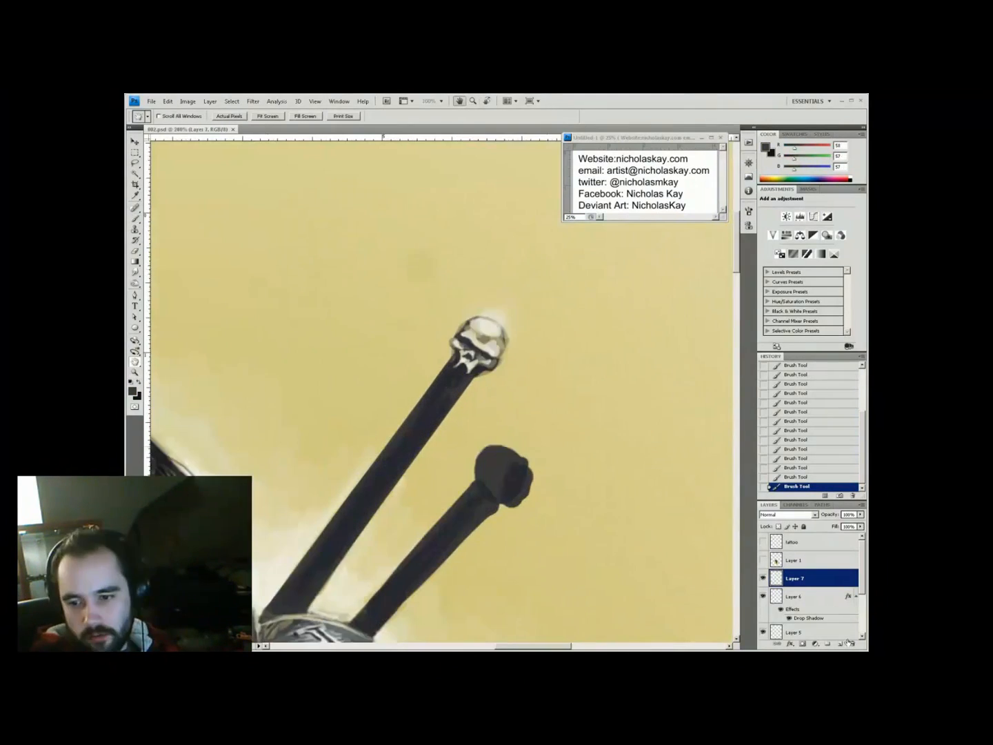
pyautogui.keyDown('alt'); pyautogui.click(461, 399); pyautogui.keyUp('alt')
pyautogui.click(841, 644)
pyautogui.click(132, 391)
pyautogui.click(389, 412)
pyautogui.keyDown('ctrl'); pyautogui.click(455, 413); pyautogui.keyUp('ctrl')
pyautogui.press('b')
pyautogui.moveTo(373, 498); pyautogui.dragTo(449, 398)
pyautogui.keyDown('alt'); pyautogui.click(450, 398); pyautogui.keyUp('alt')
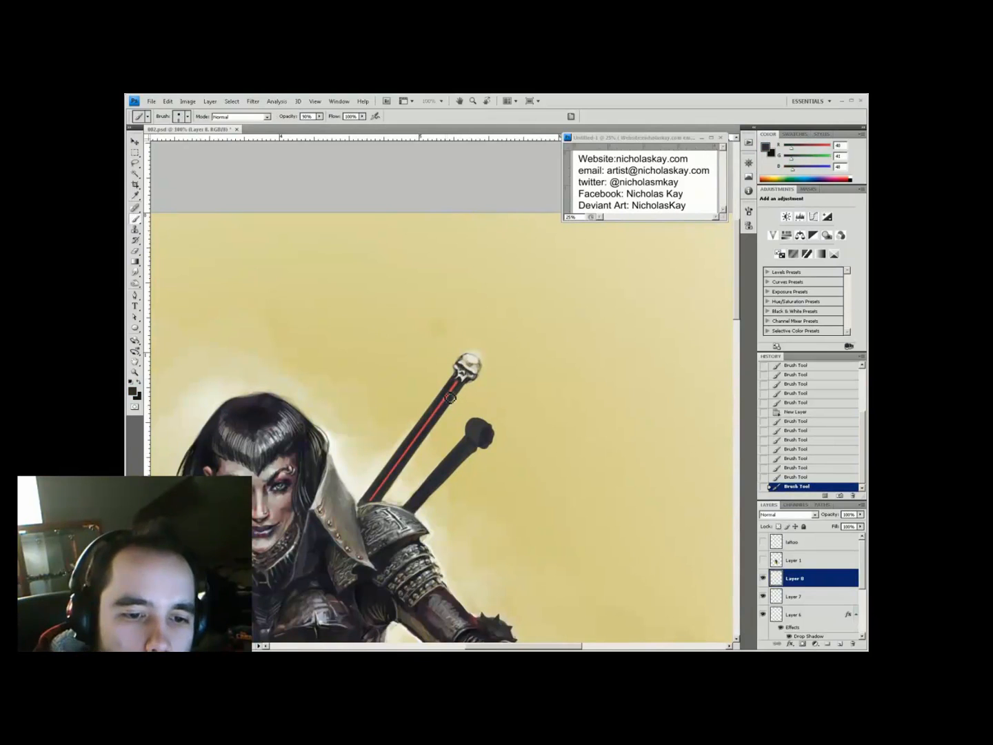
# Paint pale highlights and dark refining strokes along the sword shaft on a new layer
pyautogui.keyDown('ctrl'); pyautogui.click(401, 466); pyautogui.keyUp('ctrl')
pyautogui.click(840, 644)
pyautogui.moveTo(369, 516)
pyautogui.mouseDown()
pyautogui.moveTo(457, 398)
pyautogui.moveTo(469, 401)
pyautogui.moveTo(403, 483)
pyautogui.mouseUp()
pyautogui.keyDown('alt'); pyautogui.click(390, 443); pyautogui.keyUp('alt')
pyautogui.keyDown('alt'); pyautogui.click(390, 443); pyautogui.keyUp('alt')
pyautogui.keyDown('alt'); pyautogui.click(442, 432); pyautogui.keyUp('alt')
pyautogui.keyDown('alt'); pyautogui.click(404, 483); pyautogui.keyUp('alt')
pyautogui.moveTo(442, 421)
pyautogui.mouseDown()
pyautogui.moveTo(469, 396)
pyautogui.moveTo(384, 496)
pyautogui.mouseUp()
pyautogui.keyDown('alt'); pyautogui.click(458, 406); pyautogui.keyUp('alt')
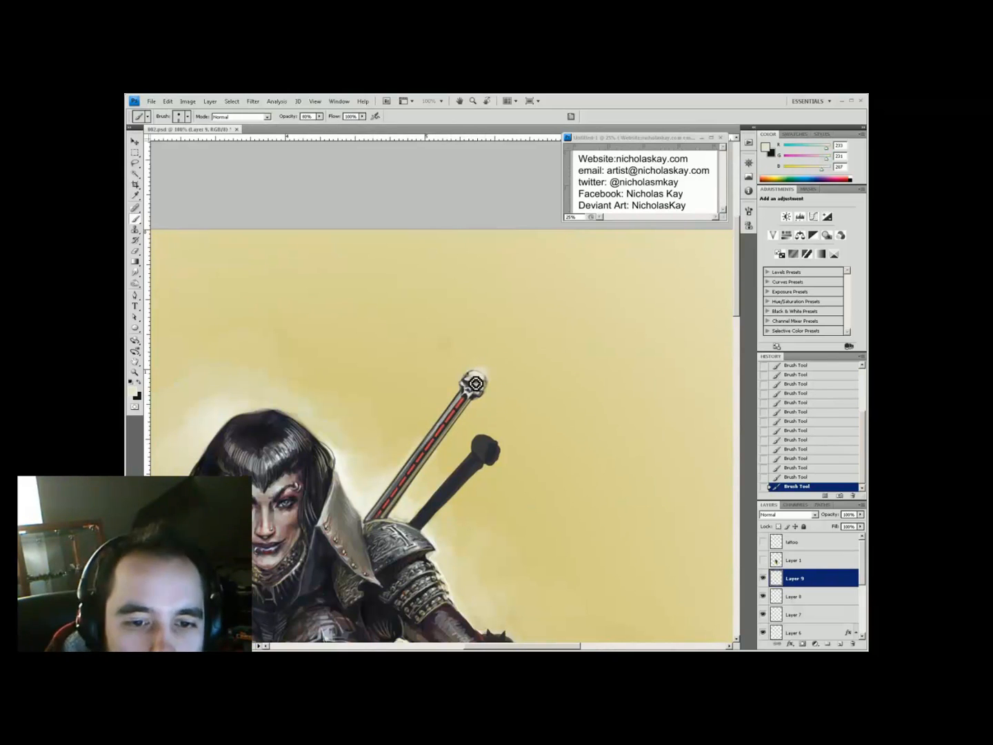
# Add a layer above Layer 9 and paint a near-white edge stroke along the sword
pyautogui.moveTo(441, 576); pyautogui.dragTo(418, 615)
pyautogui.click(840, 643)
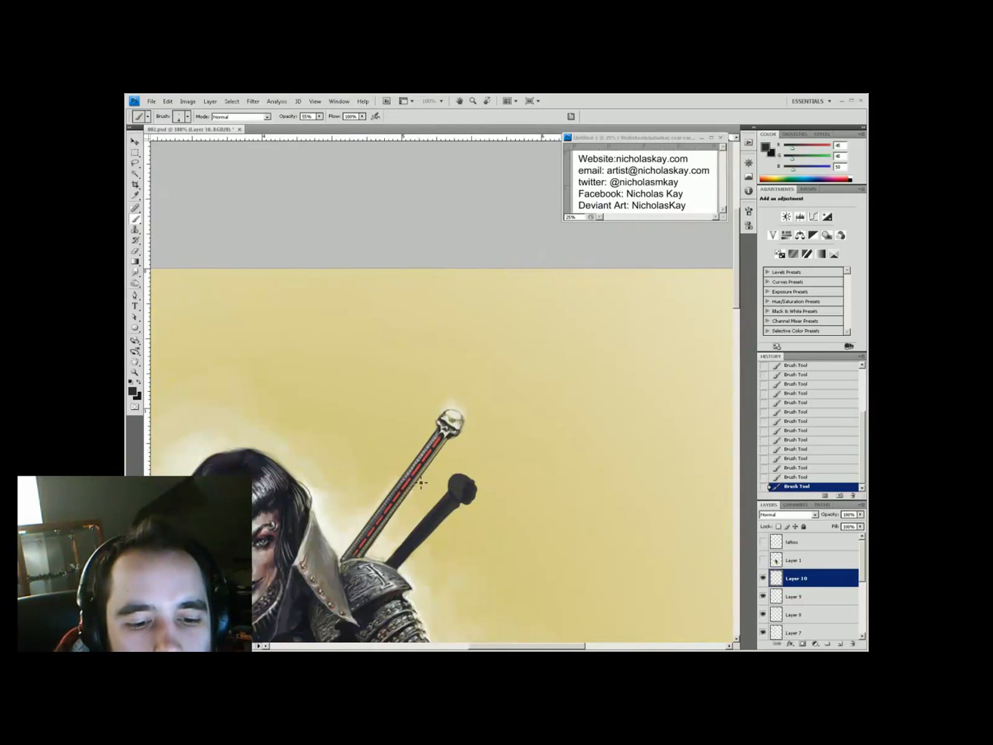
pyautogui.keyDown('alt'); pyautogui.click(435, 449); pyautogui.keyUp('alt')
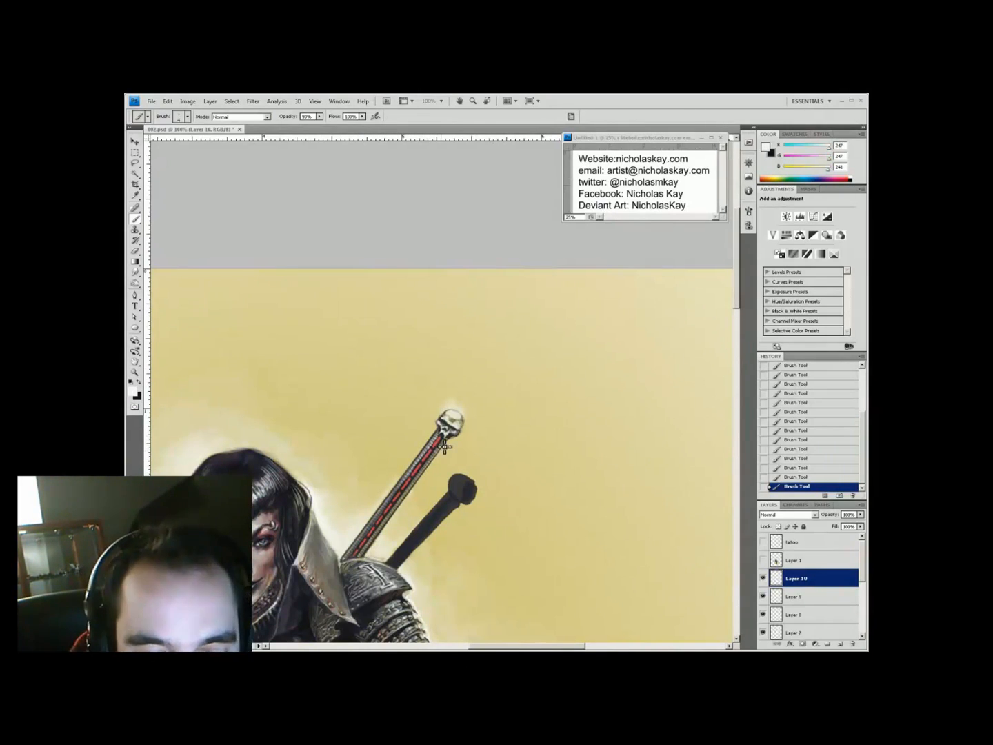
pyautogui.moveTo(342, 560); pyautogui.dragTo(355, 543)
pyautogui.keyDown('alt'); pyautogui.click(430, 527); pyautogui.keyUp('alt')
pyautogui.hotkey('ctrl', '-')
pyautogui.hotkey('ctrl', '-')
pyautogui.hotkey('ctrl', '-')
pyautogui.keyDown('ctrl'); pyautogui.click(454, 285); pyautogui.keyUp('ctrl')
pyautogui.keyDown('ctrl'); pyautogui.click(453, 285); pyautogui.keyUp('ctrl')
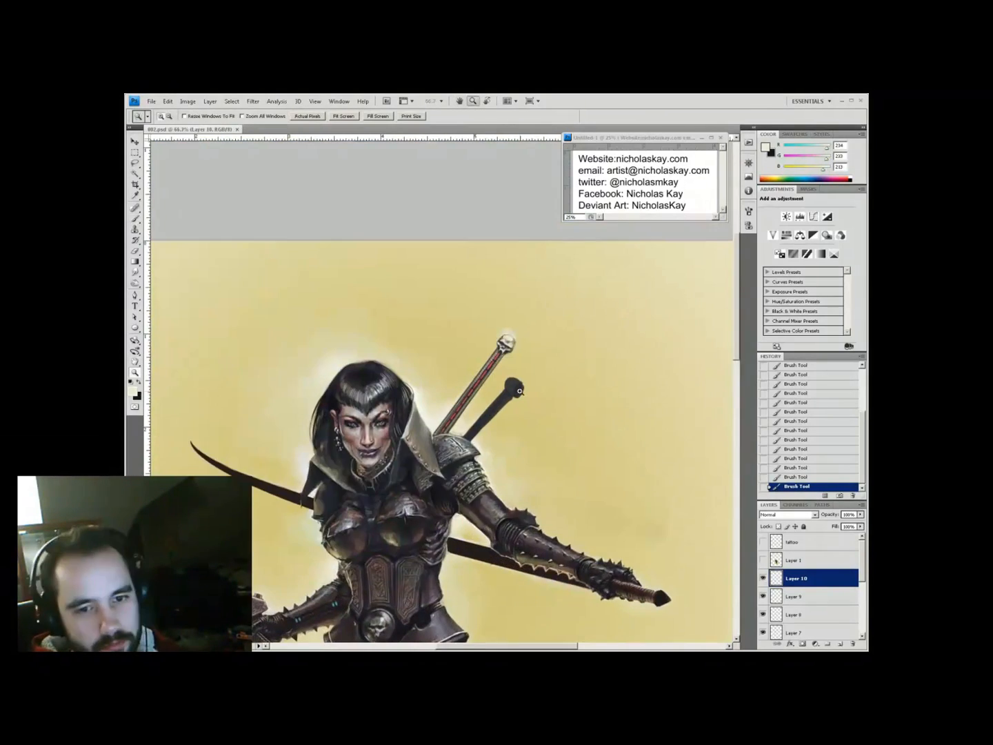
# Add another layer and paint a small light highlight near the skull pommel at 50% opacity
pyautogui.keyDown('ctrl'); pyautogui.click(469, 388); pyautogui.keyUp('ctrl')
pyautogui.click(841, 643)
pyautogui.press('2')
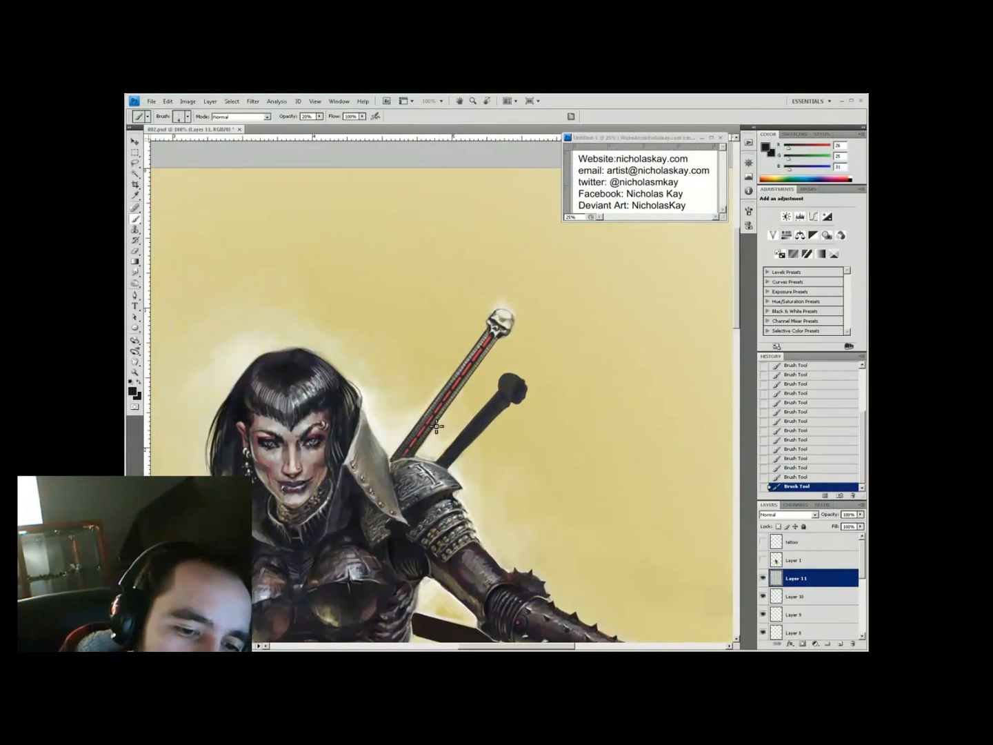
pyautogui.hotkey('ctrl', '-')
pyautogui.hotkey('ctrl', '-')
pyautogui.hotkey('ctrl', '-')
pyautogui.keyDown('ctrl'); pyautogui.click(459, 355); pyautogui.keyUp('ctrl')
pyautogui.keyDown('ctrl'); pyautogui.click(459, 355); pyautogui.keyUp('ctrl')
pyautogui.keyDown('ctrl'); pyautogui.click(459, 355); pyautogui.keyUp('ctrl')
pyautogui.press('5')
pyautogui.keyDown('alt'); pyautogui.click(446, 356); pyautogui.keyUp('alt')
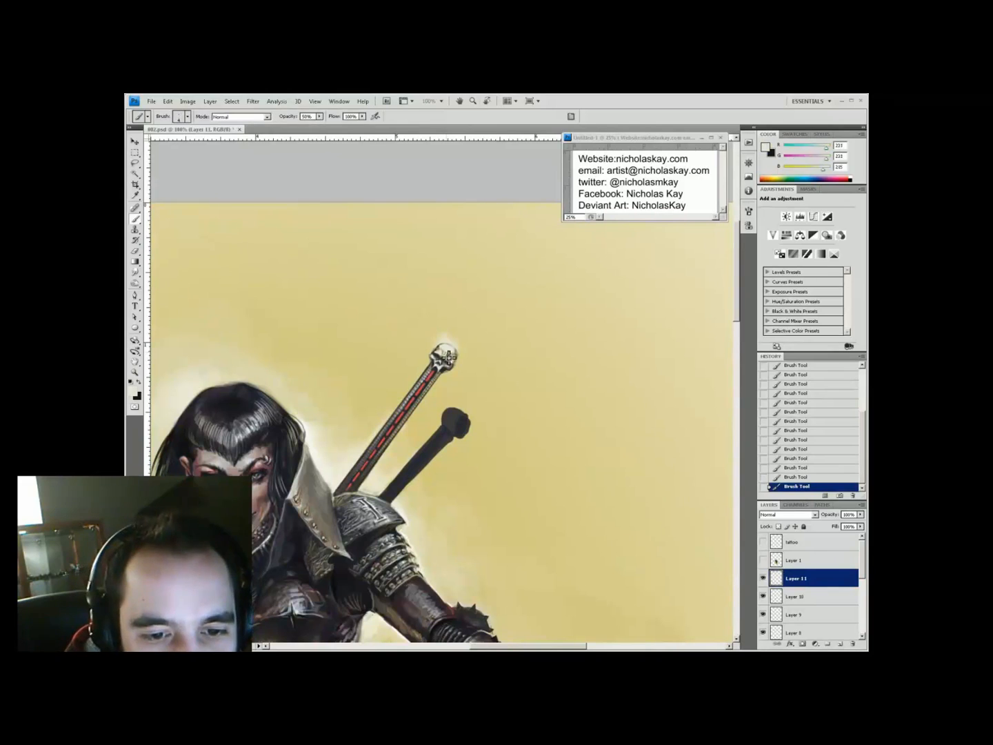
pyautogui.keyDown('alt'); pyautogui.click(449, 356); pyautogui.keyUp('alt')
pyautogui.moveTo(449, 356); pyautogui.dragTo(450, 352)
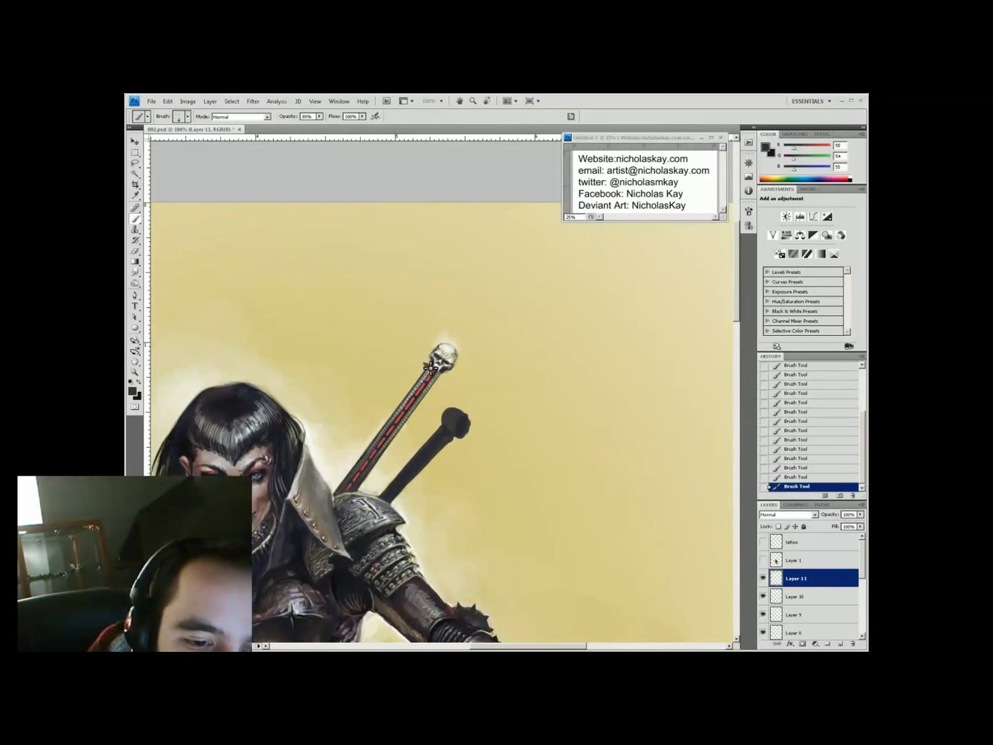
# Paint light strokes and highlights on the second skull pommel at 50% opacity
pyautogui.hotkey('ctrl', '-')
pyautogui.hotkey('ctrl', '-')
pyautogui.keyDown('ctrl'); pyautogui.click(483, 208); pyautogui.keyUp('ctrl')
pyautogui.keyDown('ctrl'); pyautogui.click(482, 208); pyautogui.keyUp('ctrl')
pyautogui.click(840, 643)
pyautogui.press('5')
pyautogui.keyDown('alt'); pyautogui.click(496, 391); pyautogui.keyUp('alt')
pyautogui.moveTo(497, 385); pyautogui.dragTo(504, 398)
pyautogui.keyDown('alt'); pyautogui.click(493, 395); pyautogui.keyUp('alt')
# Sample lighter highlight colours and paint an 80%-opacity highlight on the pommel
pyautogui.keyDown('alt'); pyautogui.click(491, 400); pyautogui.keyUp('alt')
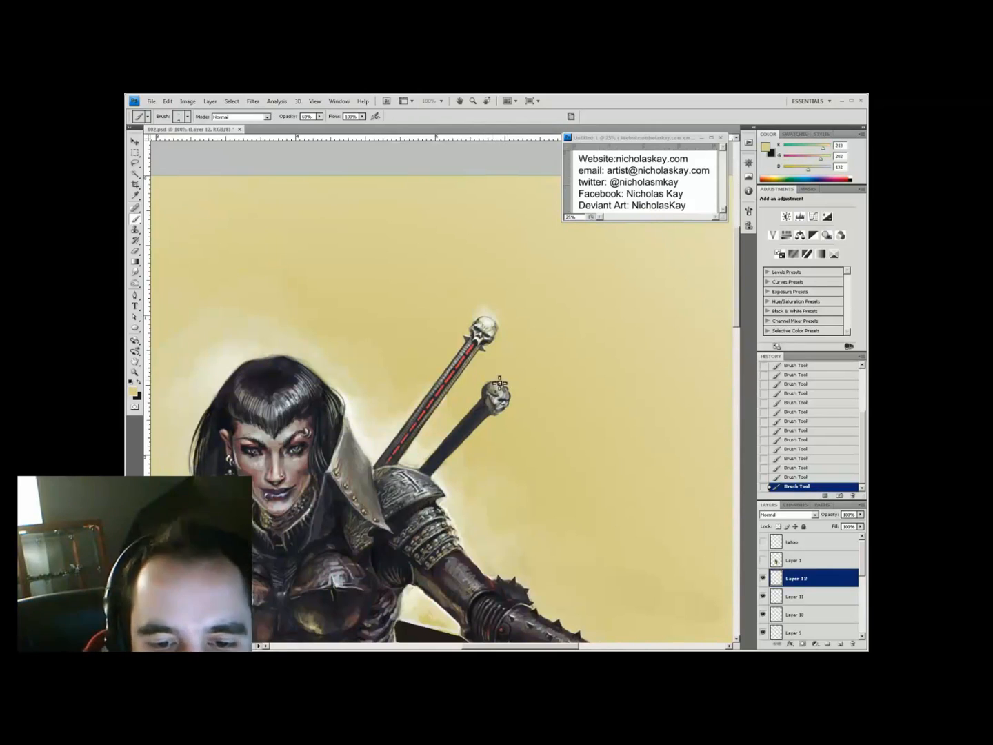
pyautogui.keyDown('alt'); pyautogui.click(502, 325); pyautogui.keyUp('alt')
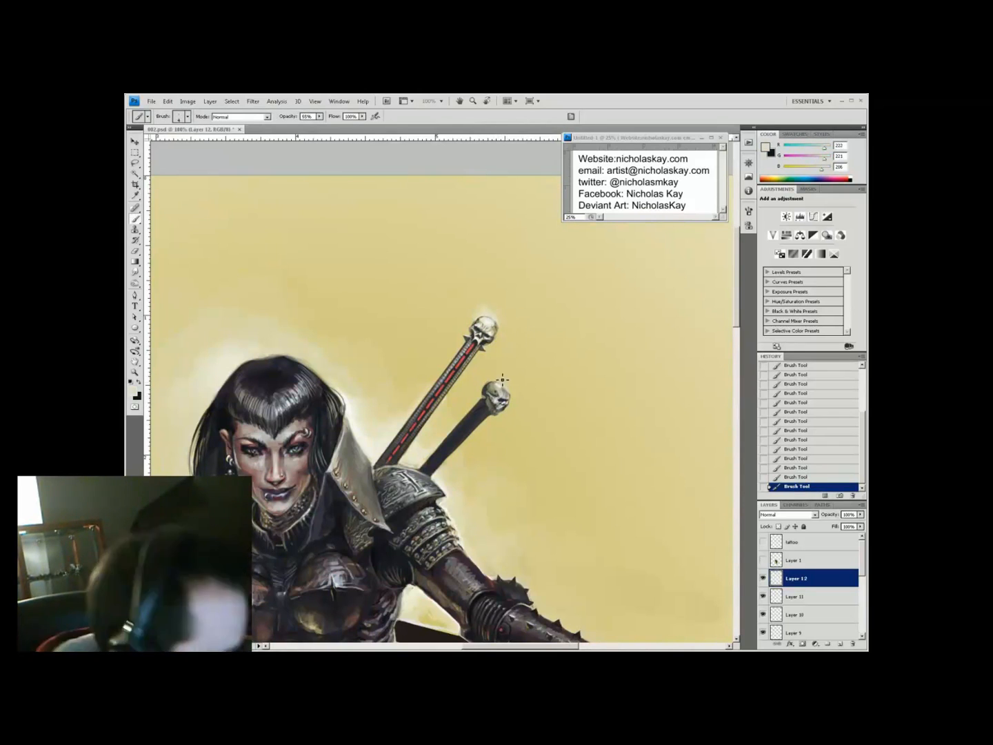
pyautogui.keyDown('alt'); pyautogui.click(499, 326); pyautogui.keyUp('alt')
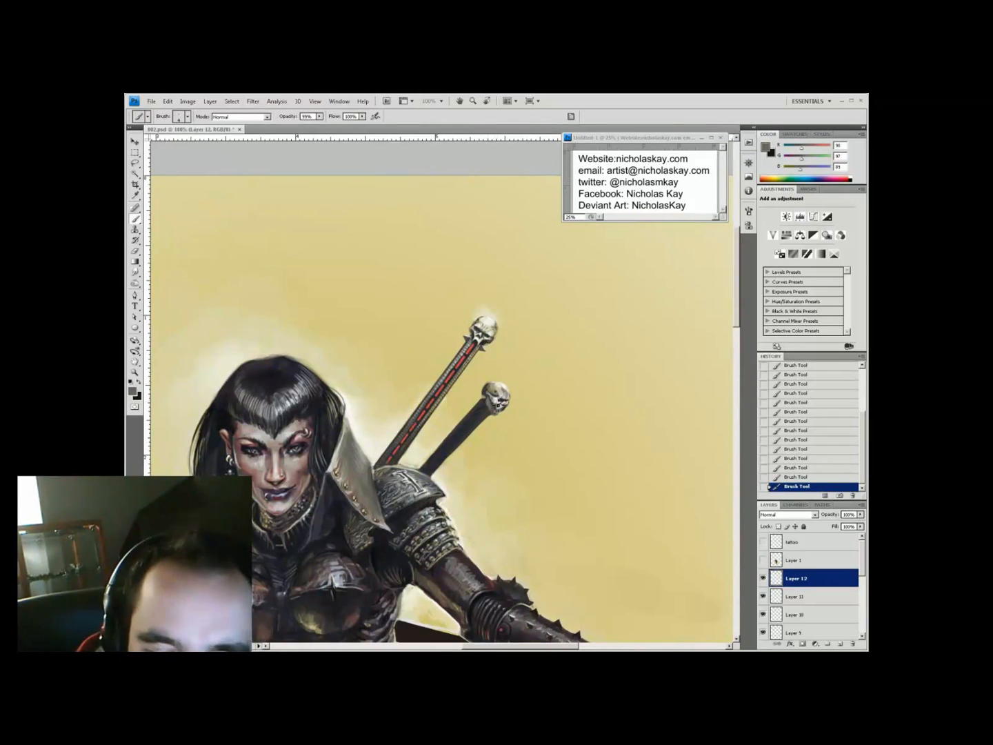
pyautogui.press('8')
pyautogui.keyDown('alt'); pyautogui.click(498, 412); pyautogui.keyUp('alt')
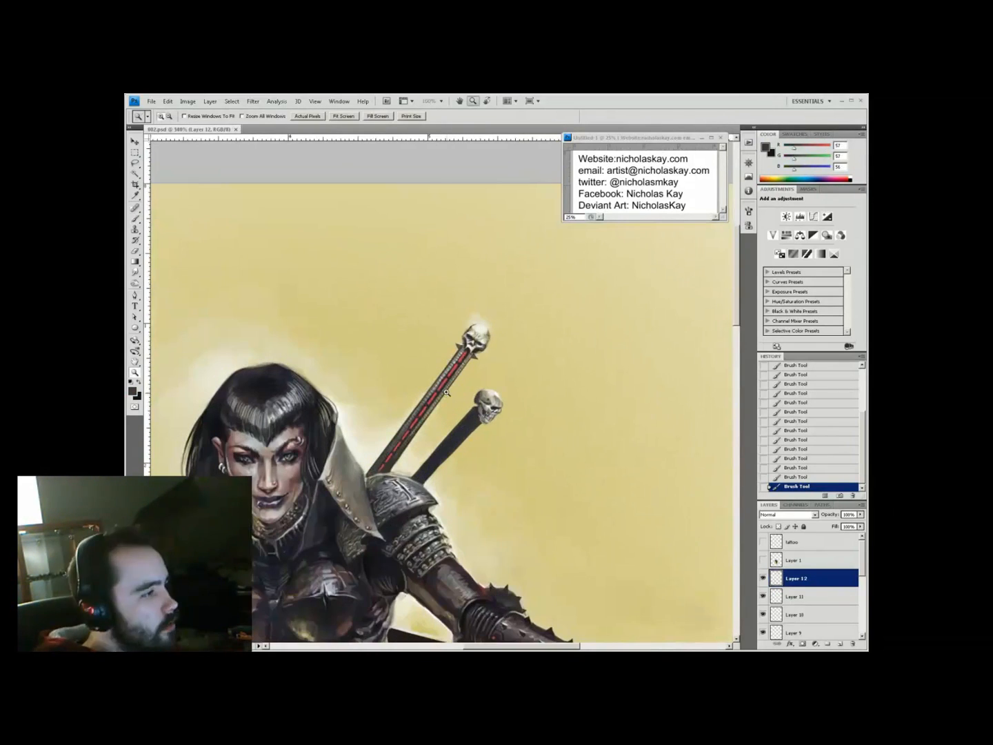
# Add a layer, sample cream and dark shading colours at 60% opacity, and choose a different brush tip
pyautogui.click(424, 447)
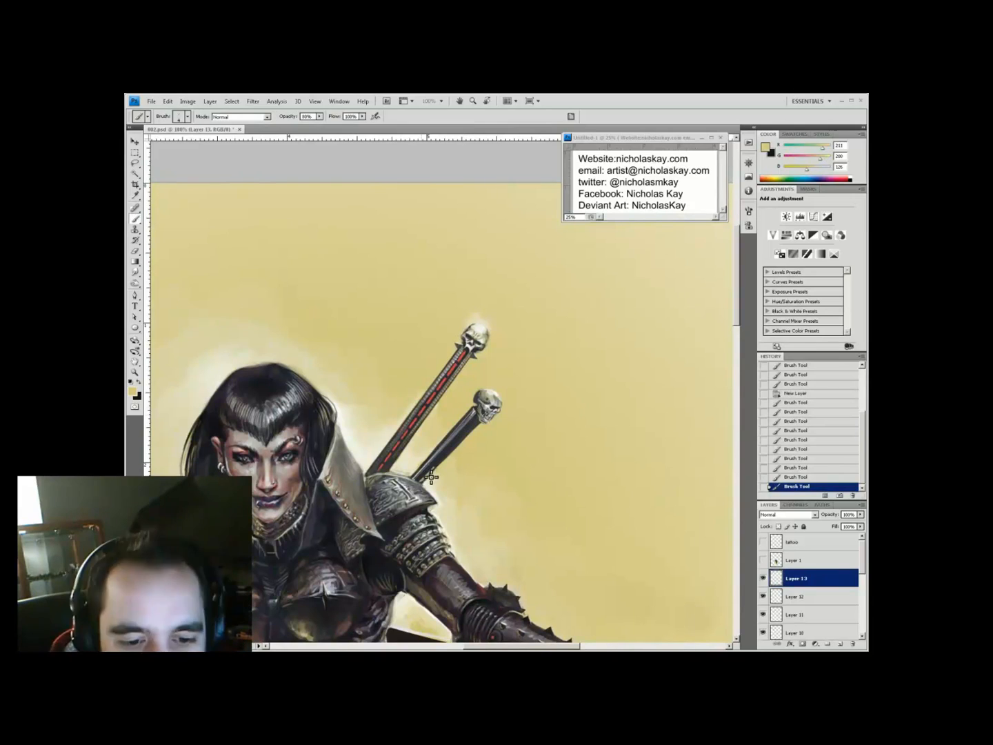
pyautogui.keyDown('alt'); pyautogui.click(376, 450); pyautogui.keyUp('alt')
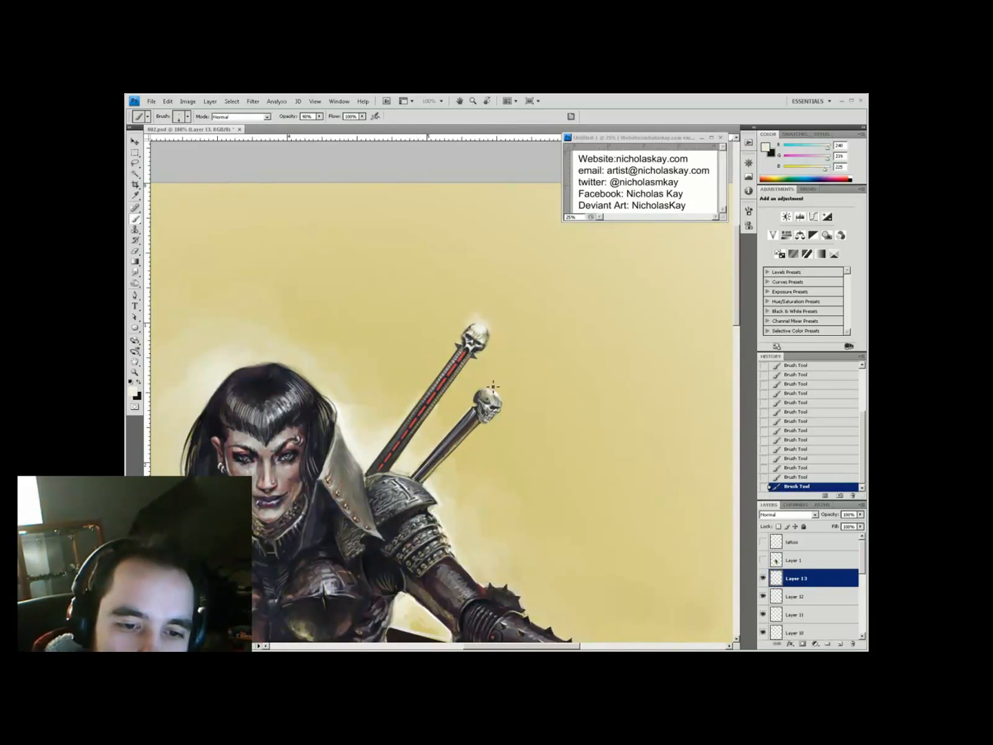
pyautogui.moveTo(480, 314); pyautogui.dragTo(460, 321)
pyautogui.press('6')
pyautogui.keyDown('alt'); pyautogui.click(465, 398); pyautogui.keyUp('alt')
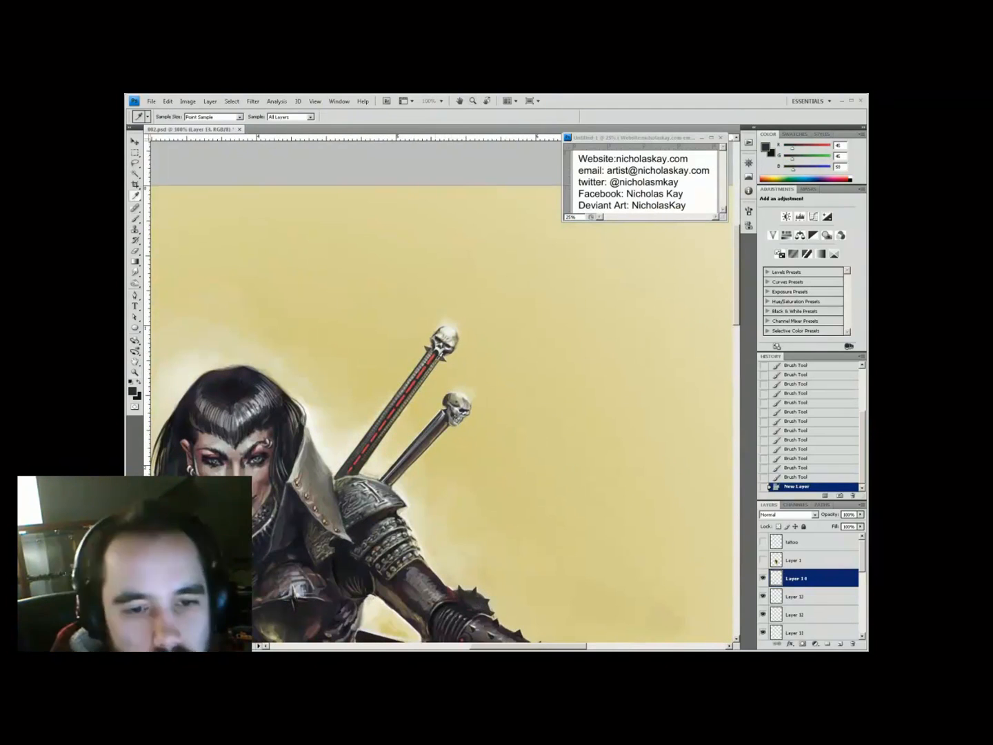
pyautogui.rightClick(456, 422)
pyautogui.press('i')
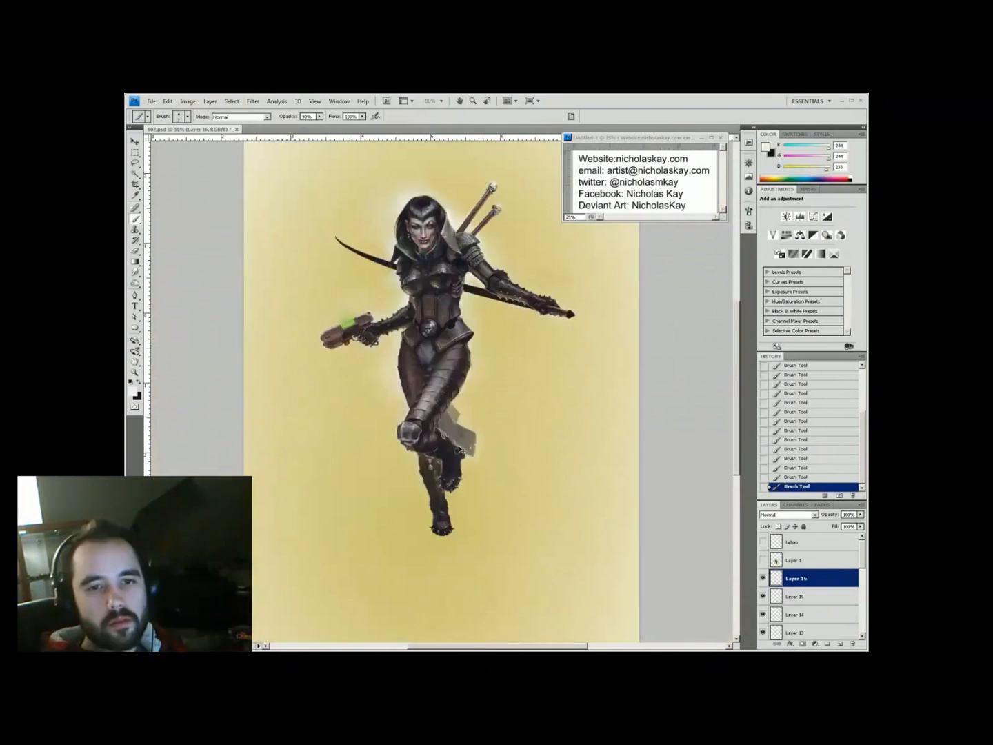
# Merge all visible layers and add a new empty layer above the background
pyautogui.press('w')
pyautogui.hotkey('ctrl', 'shift', 'e')
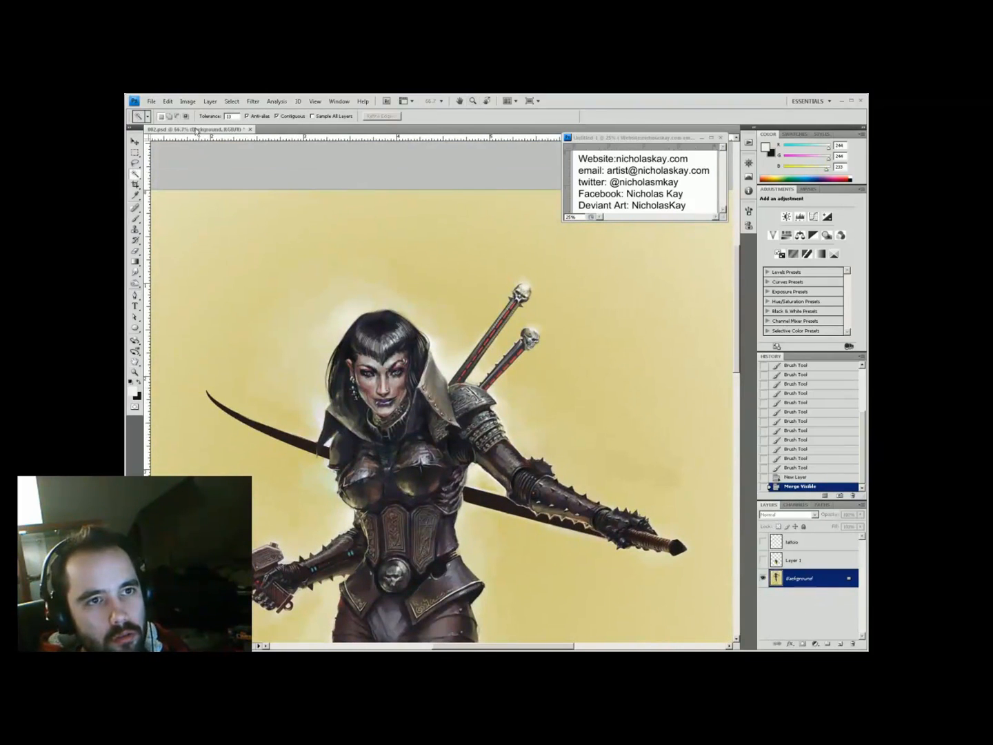
pyautogui.hotkey('ctrl', 'shift', 'alt', 'n')
pyautogui.press('Return')
# Repaint the long sword's tip and blade edges, erasing stray paint along the blade
pyautogui.moveTo(210, 393)
pyautogui.mouseDown()
pyautogui.moveTo(278, 433)
pyautogui.moveTo(329, 445)
pyautogui.mouseUp()
pyautogui.moveTo(253, 432); pyautogui.dragTo(331, 456)
pyautogui.moveTo(511, 501); pyautogui.dragTo(333, 453)
pyautogui.press('e')
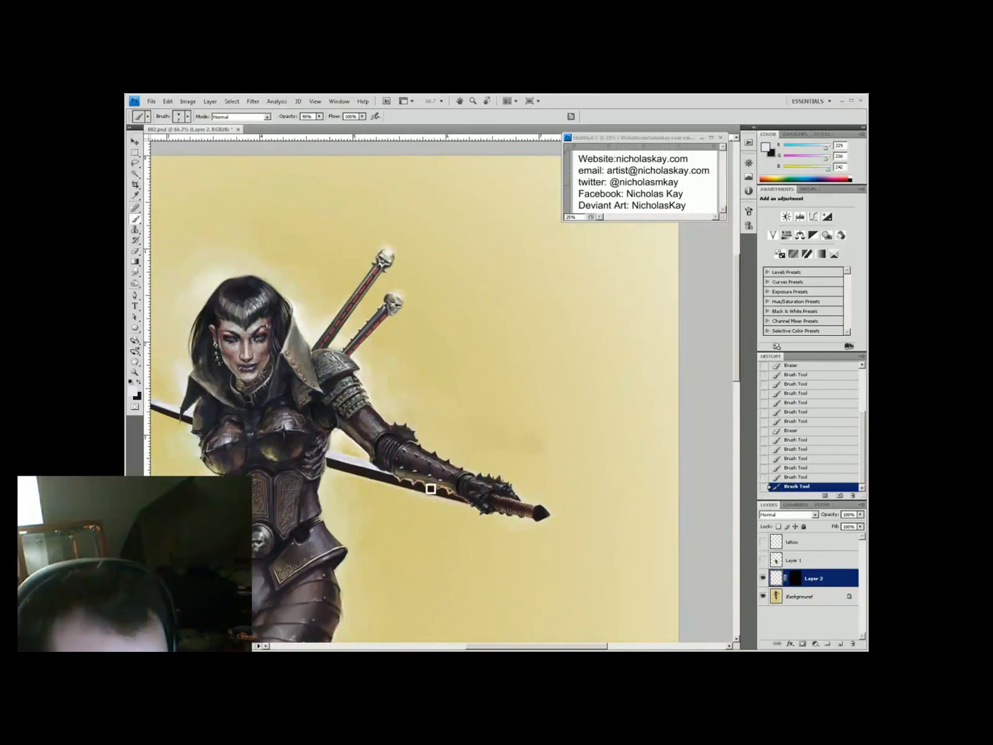
pyautogui.moveTo(430, 489); pyautogui.dragTo(422, 477)
# Apply Hue/Saturation and Color Balance adjustments to the sword layer
pyautogui.hotkey('ctrl', 'u')
pyautogui.press('Return')
pyautogui.hotkey('ctrl', '-')
pyautogui.hotkey('ctrl', 'b')
pyautogui.press('Return')
pyautogui.hotkey('ctrl', 'u')
pyautogui.press('Return')
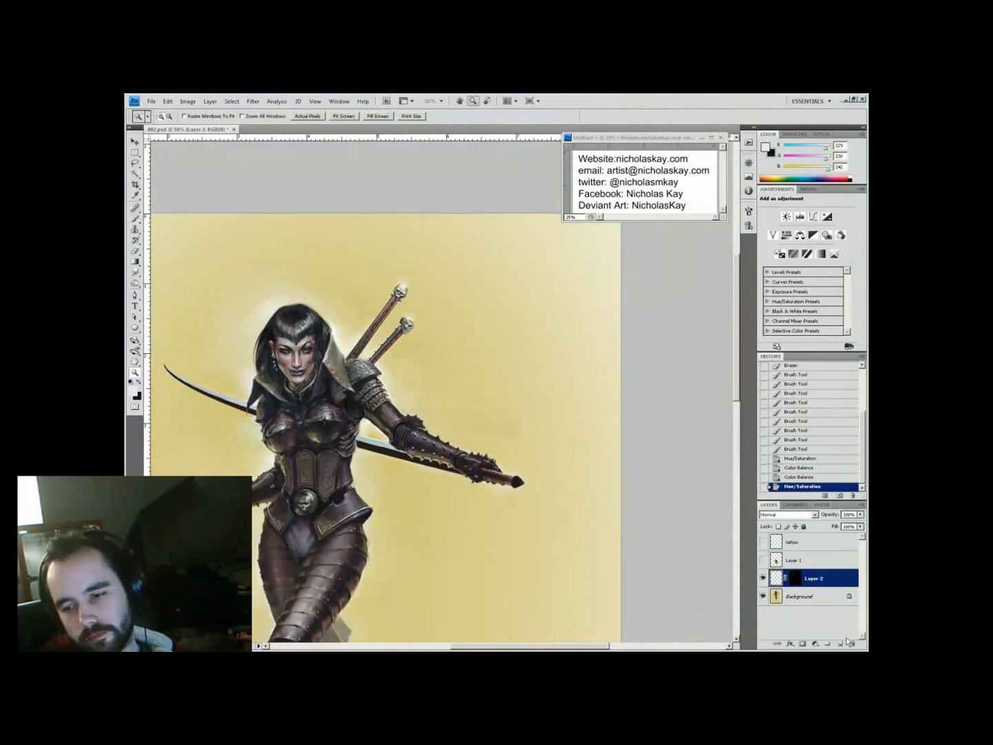
# On a new layer, paint along the curved sword blade with a different brush tip
pyautogui.click(841, 643)
pyautogui.click(342, 401)
pyautogui.press('b')
pyautogui.rightClick(499, 415)
pyautogui.moveTo(500, 483)
pyautogui.mouseDown()
pyautogui.moveTo(474, 463)
pyautogui.moveTo(555, 472)
pyautogui.moveTo(622, 516)
pyautogui.mouseUp()
pyautogui.press('e')
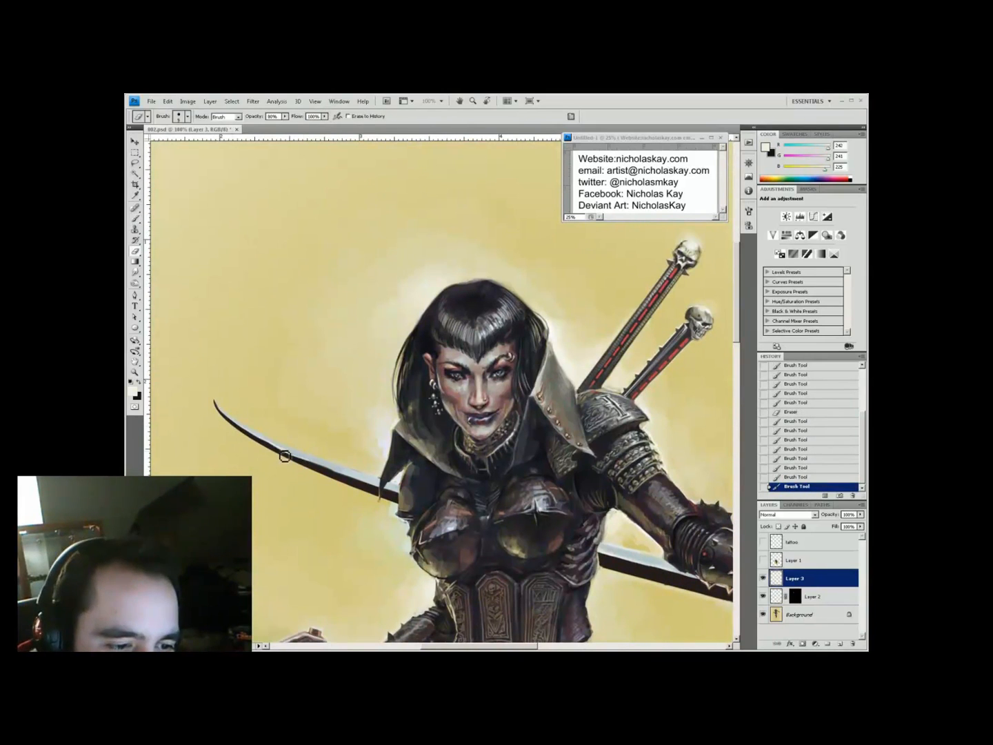
pyautogui.keyDown('alt'); pyautogui.click(387, 489); pyautogui.keyUp('alt')
# Zoom in to inspect the face, then zoom to the sword arm
pyautogui.press('z')
pyautogui.keyDown('alt'); pyautogui.click(400, 410); pyautogui.keyUp('alt')
pyautogui.click(395, 433)
pyautogui.press('h')
pyautogui.moveTo(346, 464); pyautogui.dragTo(316, 395)
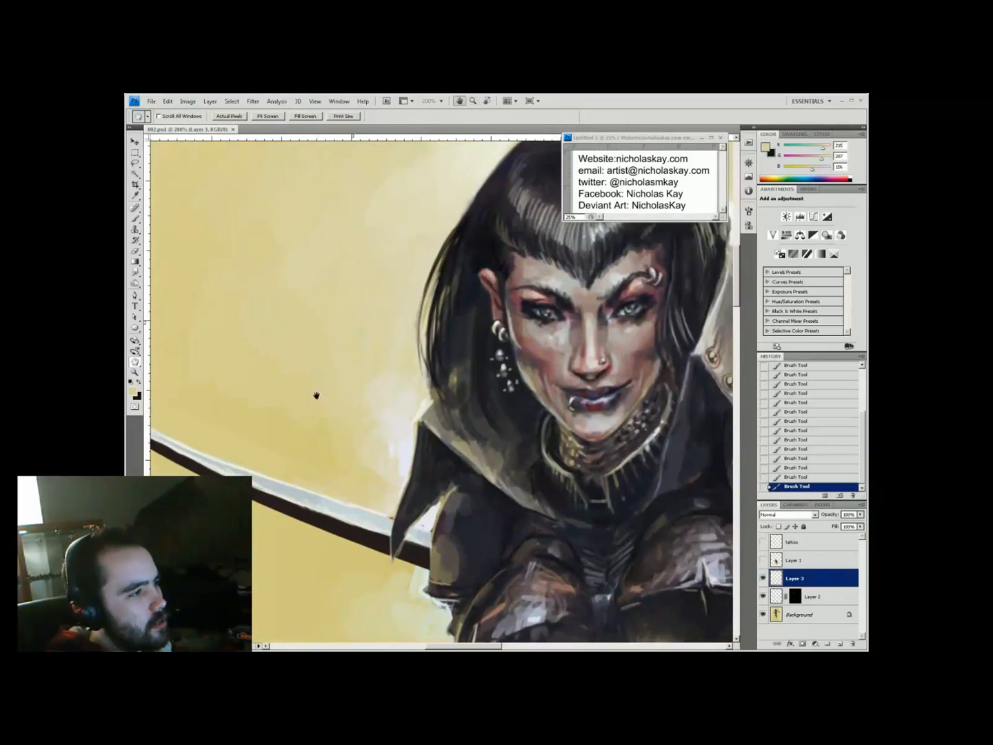
pyautogui.press('b')
pyautogui.rightClick(393, 469)
pyautogui.press('Escape')
pyautogui.hotkey('ctrl', '0')
pyautogui.hotkey('ctrl', 'alt', '0')
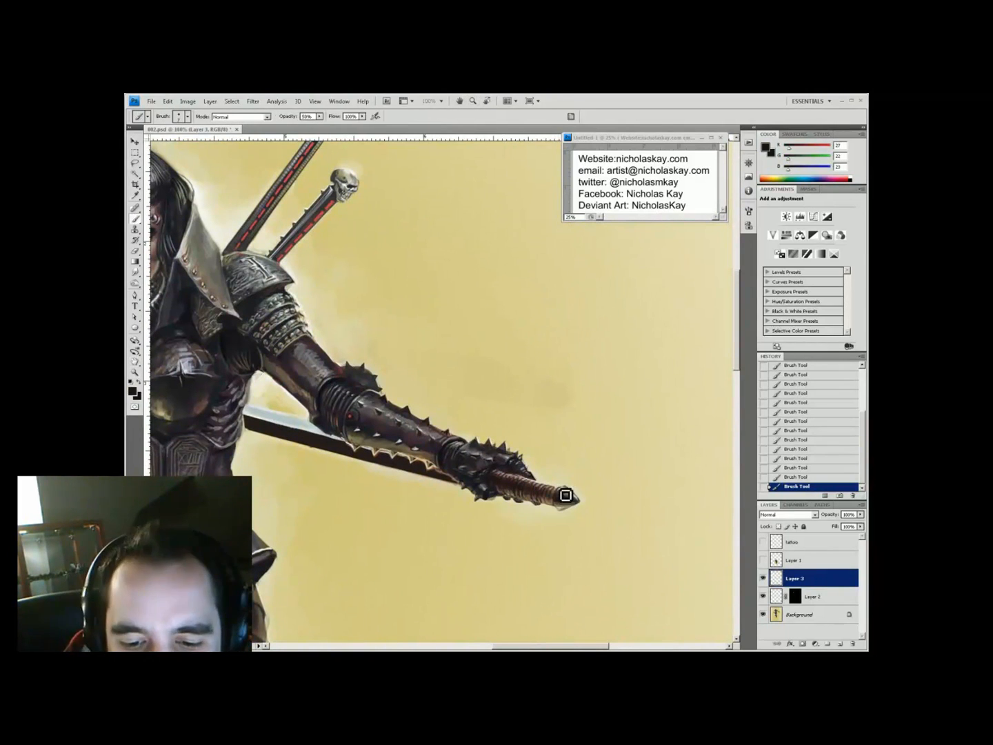
pyautogui.scroll(-2, 598, 465)
# On a new layer, paint a dark strap and grey-blue curved hooks beneath the arm blade
pyautogui.press('h')
pyautogui.hotkey('ctrl', 'shift', 'alt', 'n')
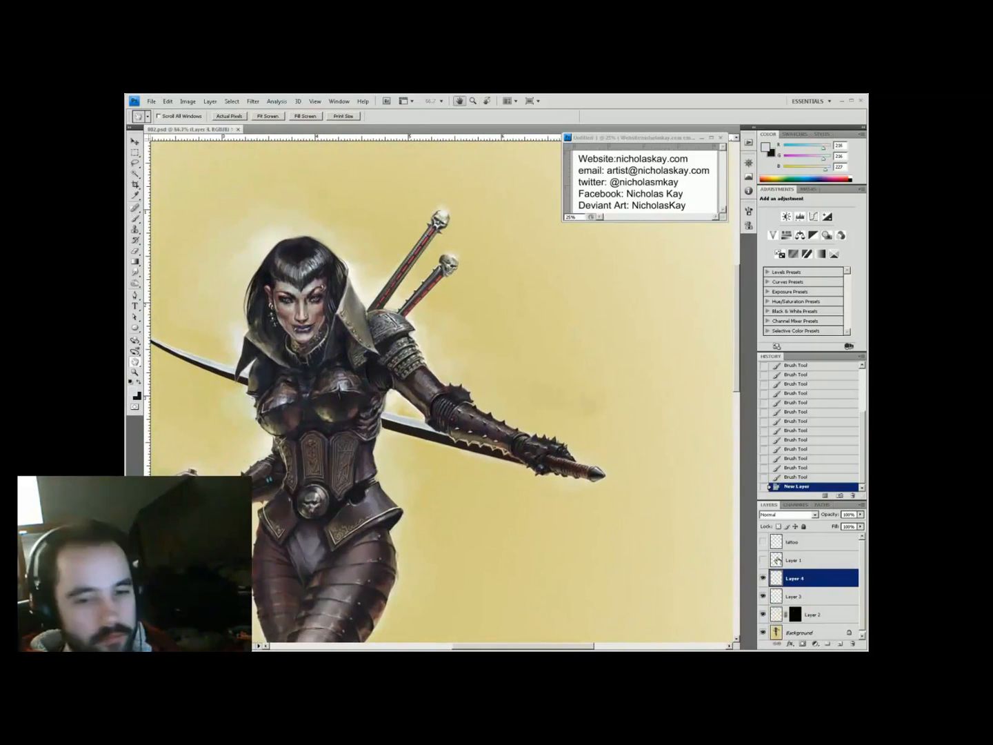
pyautogui.press('b')
pyautogui.hotkey('ctrl', 'alt', '0')
pyautogui.keyDown('alt'); pyautogui.click(518, 469); pyautogui.keyUp('alt')
pyautogui.moveTo(519, 474); pyautogui.dragTo(531, 499)
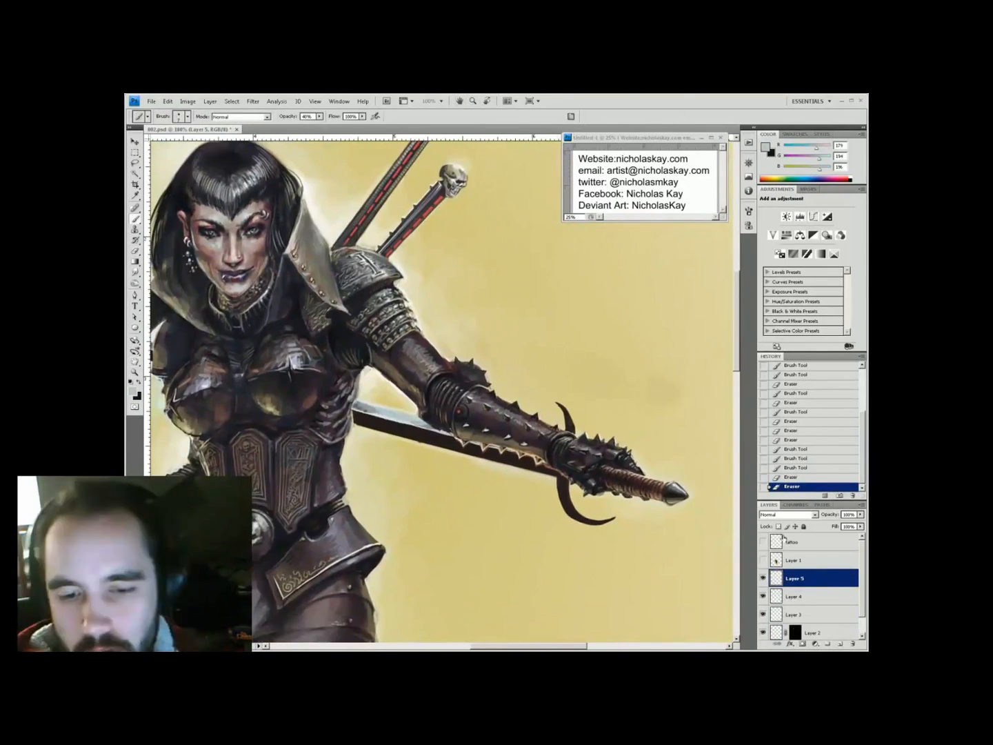
pyautogui.keyDown('alt'); pyautogui.click(380, 375); pyautogui.keyUp('alt')
pyautogui.moveTo(562, 483); pyautogui.dragTo(573, 501)
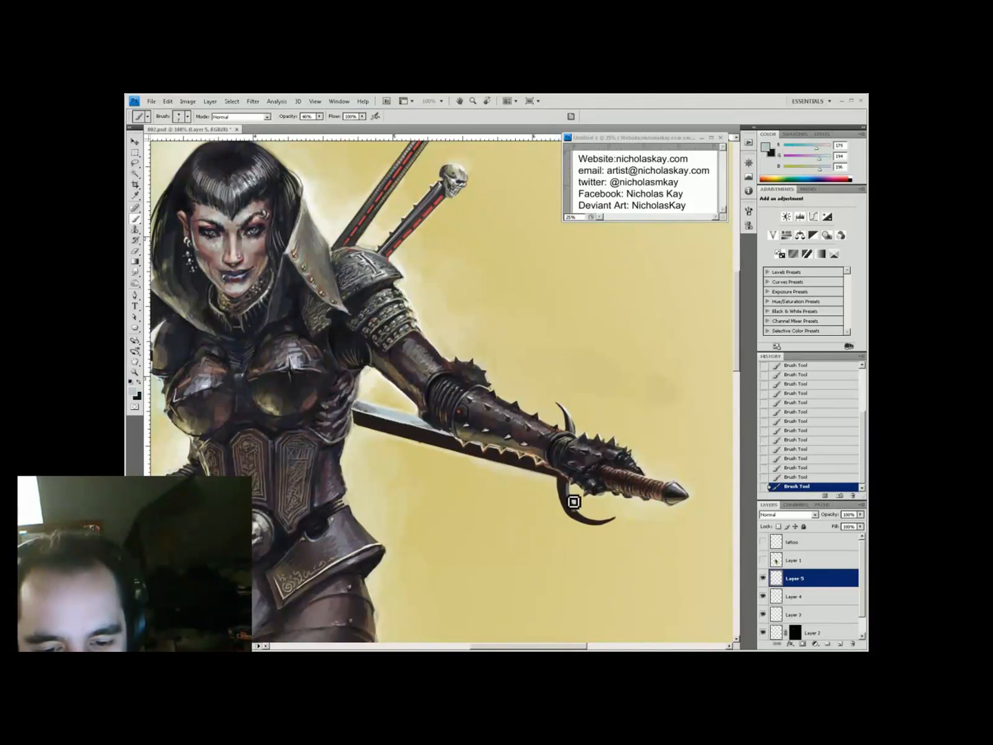
pyautogui.keyDown('alt'); pyautogui.click(581, 526); pyautogui.keyUp('alt')
pyautogui.press('4')
pyautogui.press('4')
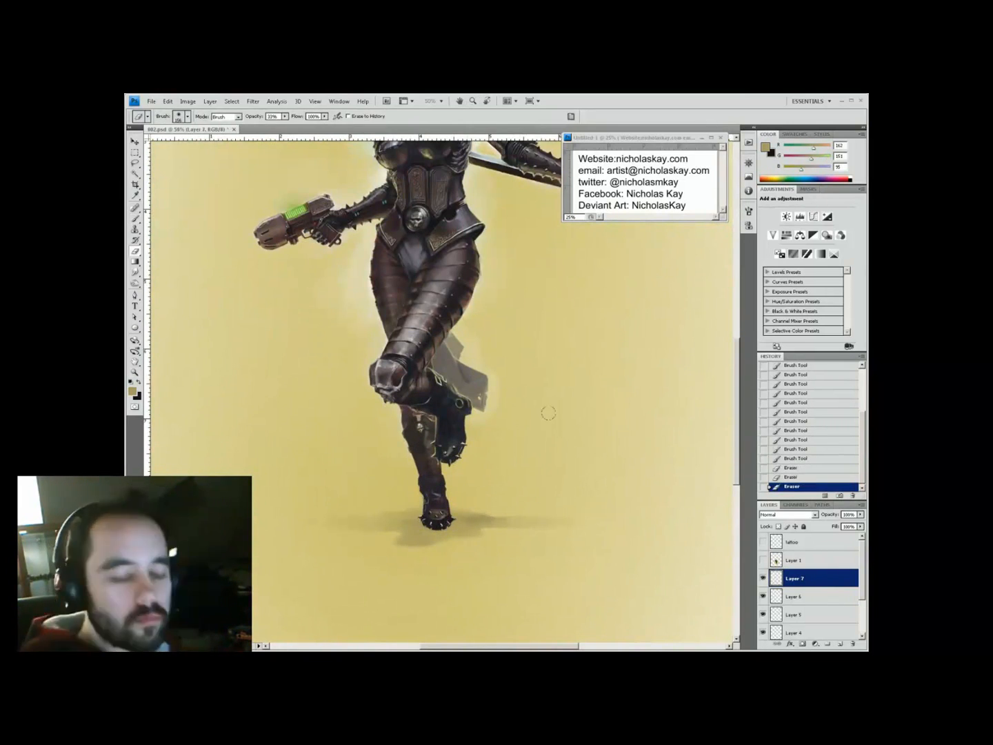
# Crop the canvas tighter around the figure and add small touch-up strokes
pyautogui.press('c')
pyautogui.moveTo(295, 200); pyautogui.dragTo(577, 539)
pyautogui.press('Return')
pyautogui.press('Return')
pyautogui.moveTo(314, 228); pyautogui.dragTo(570, 555)
pyautogui.press('Return')
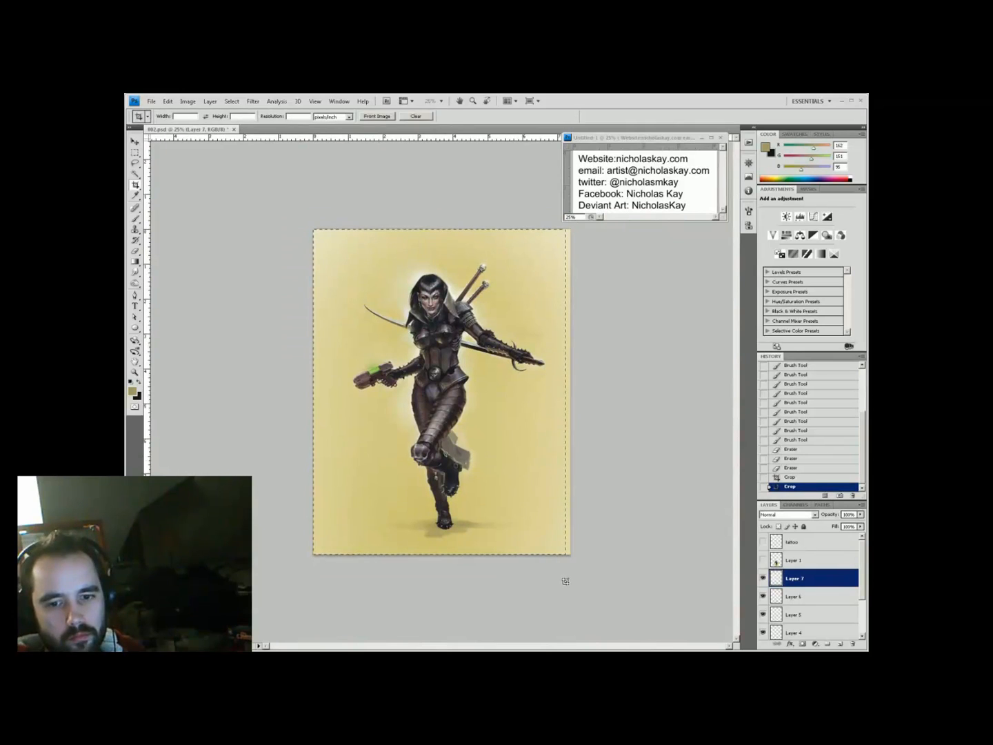
pyautogui.click(471, 413)
pyautogui.click(555, 382)
pyautogui.press('z')
pyautogui.keyDown('alt'); pyautogui.click(463, 290); pyautogui.keyUp('alt')
pyautogui.click(463, 290)
pyautogui.press('h')
# Show the tattoo layer at 55% opacity and paint reddish tattoo marks over the eye
pyautogui.click(762, 543)
pyautogui.click(793, 542)
pyautogui.moveTo(836, 513); pyautogui.dragTo(829, 512)
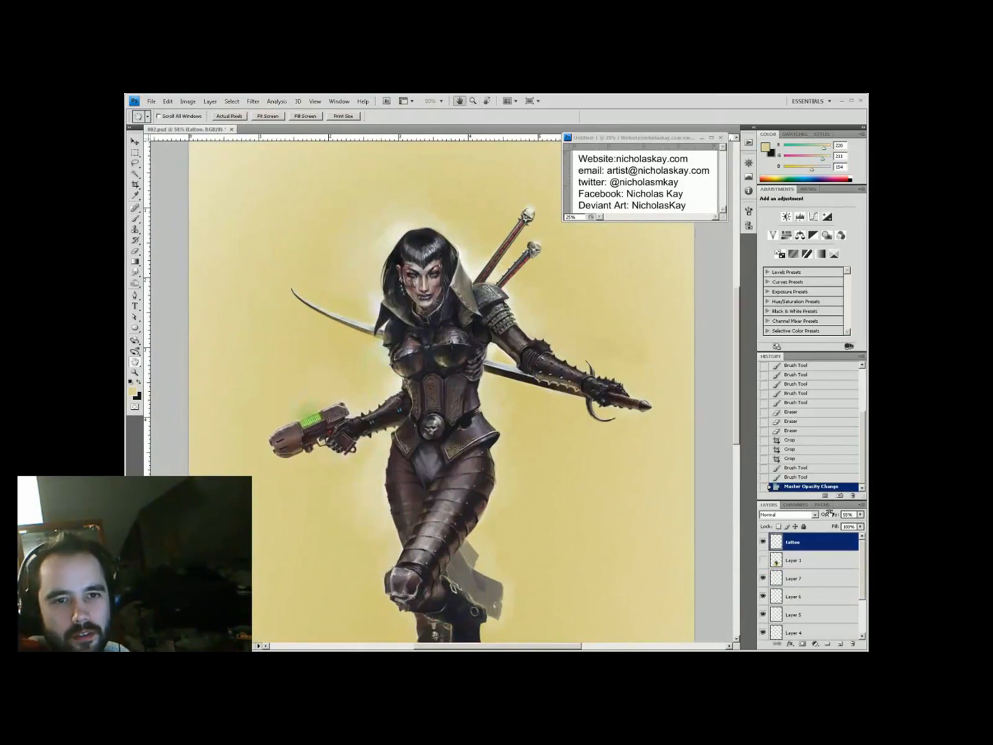
pyautogui.hotkey('ctrl', '+')
pyautogui.moveTo(372, 338); pyautogui.dragTo(386, 372)
pyautogui.press('b')
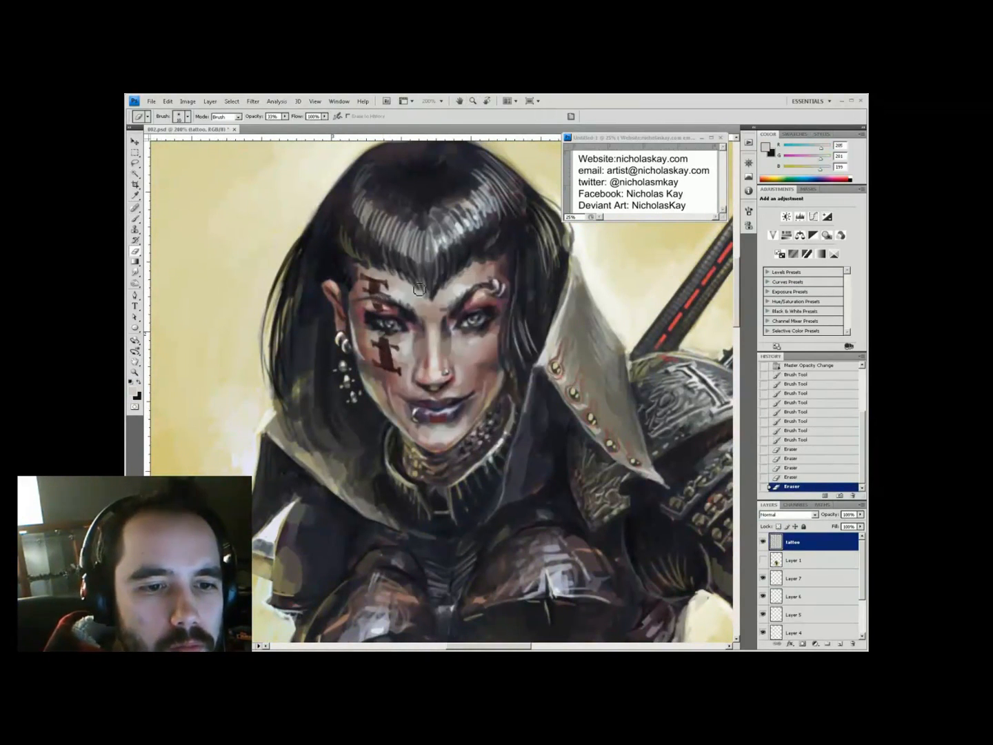
pyautogui.hotkey('ctrl', '-')
pyautogui.hotkey('ctrl', '-')
pyautogui.hotkey('ctrl', '-')
pyautogui.hotkey('ctrl', '+')
pyautogui.press('z')
# Set the tattoo layer to Overlay, move Layer 8 below it, delete Layer 1, and save
pyautogui.click(786, 514)
pyautogui.moveTo(835, 514); pyautogui.dragTo(828, 513)
pyautogui.moveTo(547, 172); pyautogui.dragTo(493, 155)
pyautogui.click(840, 644)
pyautogui.moveTo(797, 542); pyautogui.dragTo(807, 585)
pyautogui.moveTo(796, 560); pyautogui.dragTo(854, 644)
pyautogui.hotkey('ctrl', 's')
# Paint dark details on the figure and raise the brush opacity to 90%
pyautogui.click(425, 362)
pyautogui.press('b')
pyautogui.keyDown('alt'); pyautogui.click(413, 324); pyautogui.keyUp('alt')
pyautogui.moveTo(401, 311); pyautogui.dragTo(394, 319)
pyautogui.hotkey('ctrl', '-')
pyautogui.hotkey('ctrl', '-')
pyautogui.hotkey('ctrl', '+')
pyautogui.press('9')
pyautogui.click(840, 643)
pyautogui.click(132, 391)
# At 100% opacity, paint wavy brown straps across the hips, thighs, legs and left shoulder
pyautogui.click(376, 410)
pyautogui.press('0')
pyautogui.moveTo(468, 406); pyautogui.dragTo(530, 432)
pyautogui.moveTo(461, 413); pyautogui.dragTo(528, 455)
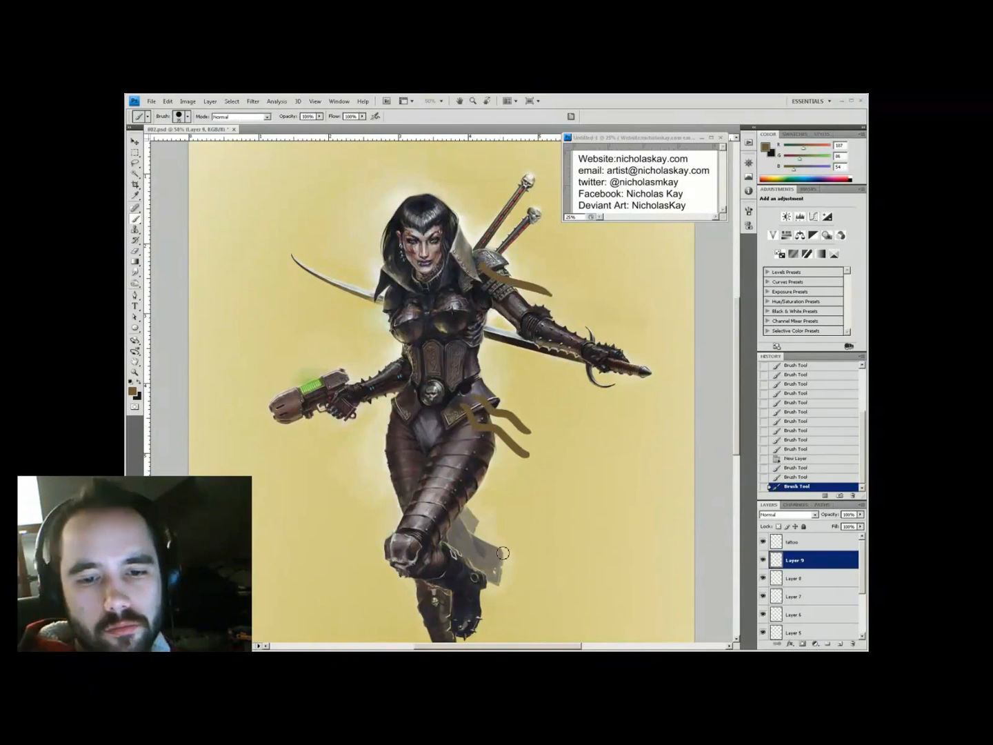
pyautogui.moveTo(479, 493); pyautogui.dragTo(520, 517)
pyautogui.moveTo(512, 572); pyautogui.dragTo(444, 442)
pyautogui.moveTo(321, 339); pyautogui.dragTo(329, 396)
pyautogui.moveTo(326, 359); pyautogui.dragTo(334, 388)
pyautogui.moveTo(332, 227); pyautogui.dragTo(320, 422)
pyautogui.moveTo(303, 368); pyautogui.dragTo(316, 415)
pyautogui.moveTo(459, 526); pyautogui.dragTo(472, 506)
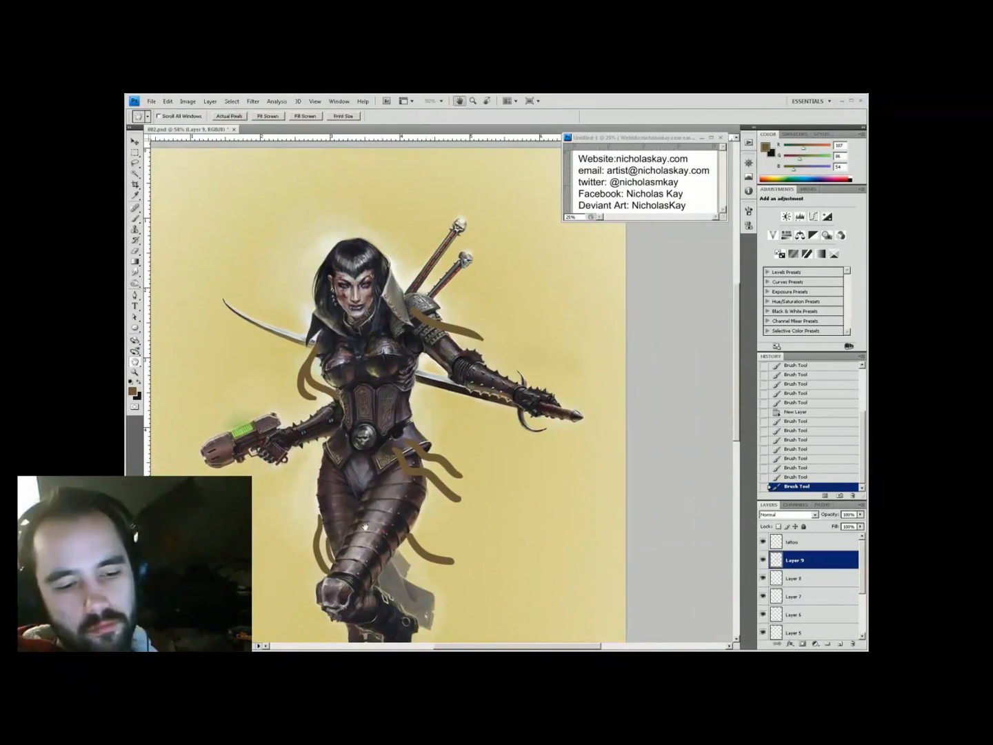
# Reset colours to black and white and inspect the torso, legs and sword grips up close
pyautogui.press('d')
pyautogui.press('b')
pyautogui.hotkey('ctrl', '+')
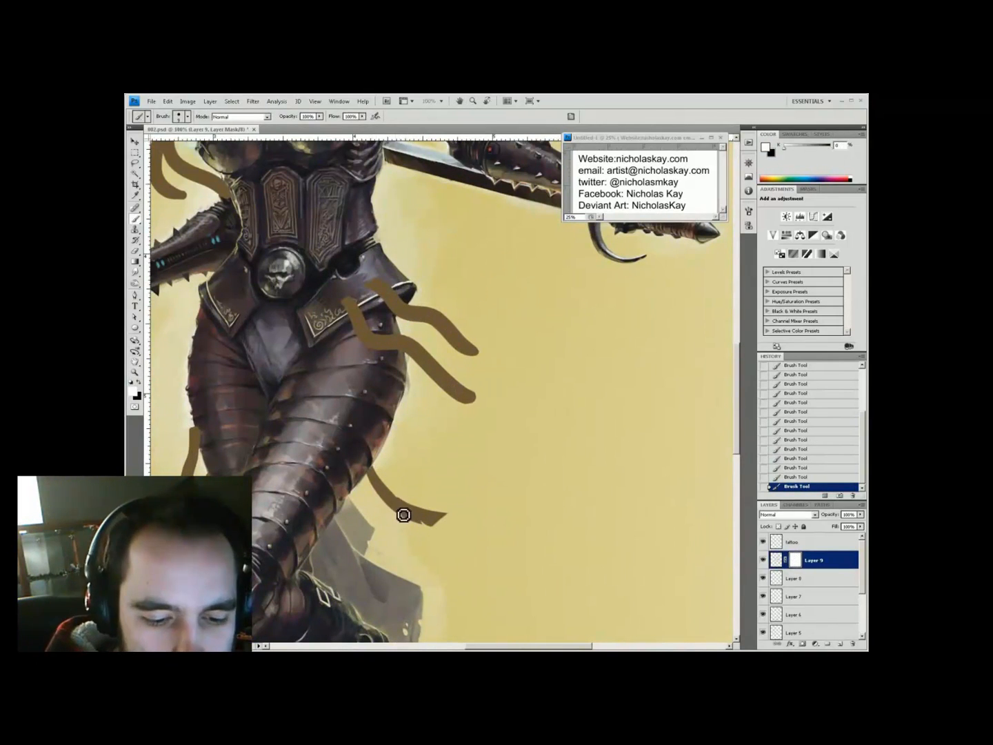
pyautogui.moveTo(369, 349); pyautogui.dragTo(385, 428)
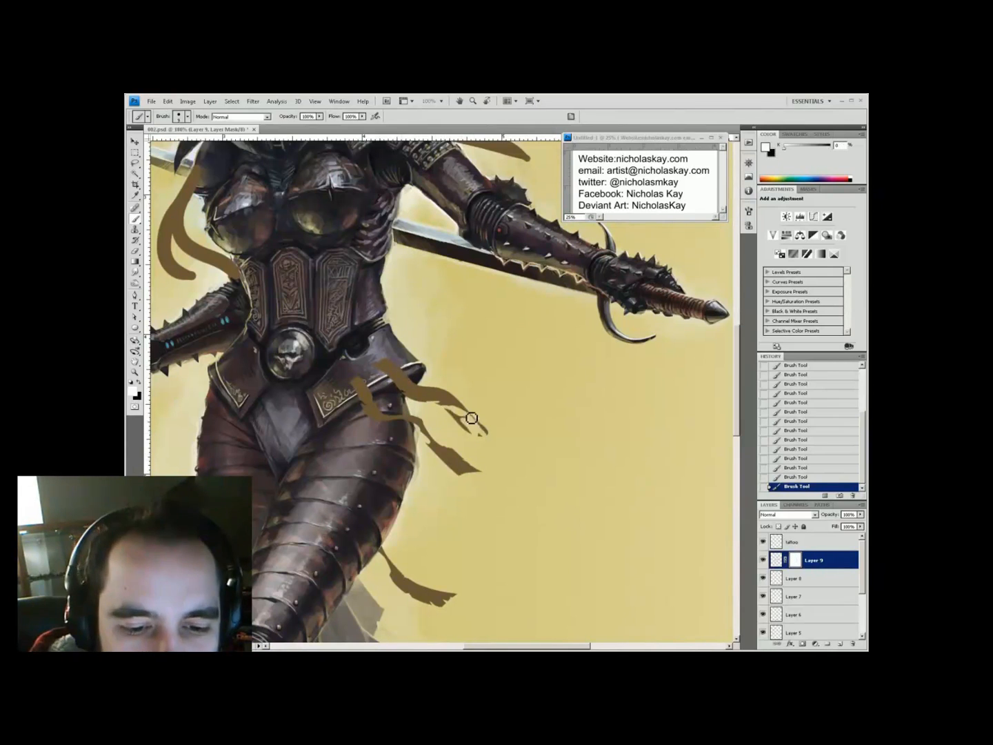
pyautogui.keyDown('alt'); pyautogui.click(456, 382); pyautogui.keyUp('alt')
pyautogui.keyDown('ctrl'); pyautogui.click(402, 468); pyautogui.keyUp('ctrl')
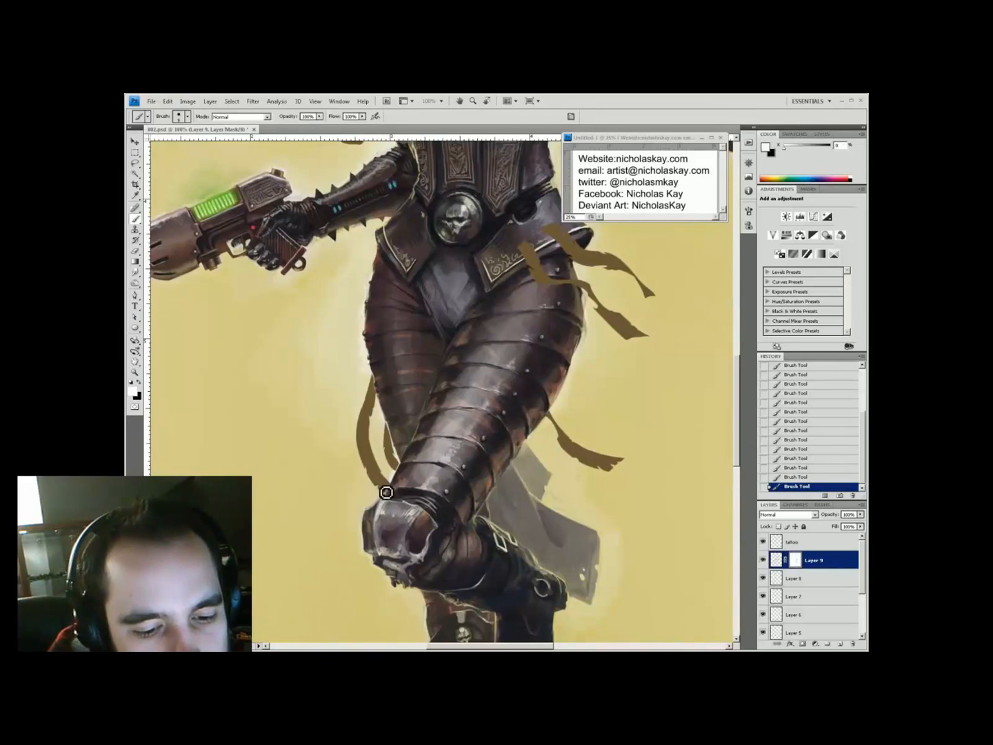
pyautogui.keyDown('alt'); pyautogui.click(386, 493); pyautogui.keyUp('alt')
pyautogui.keyDown('ctrl'); pyautogui.click(380, 452); pyautogui.keyUp('ctrl')
pyautogui.press('x')
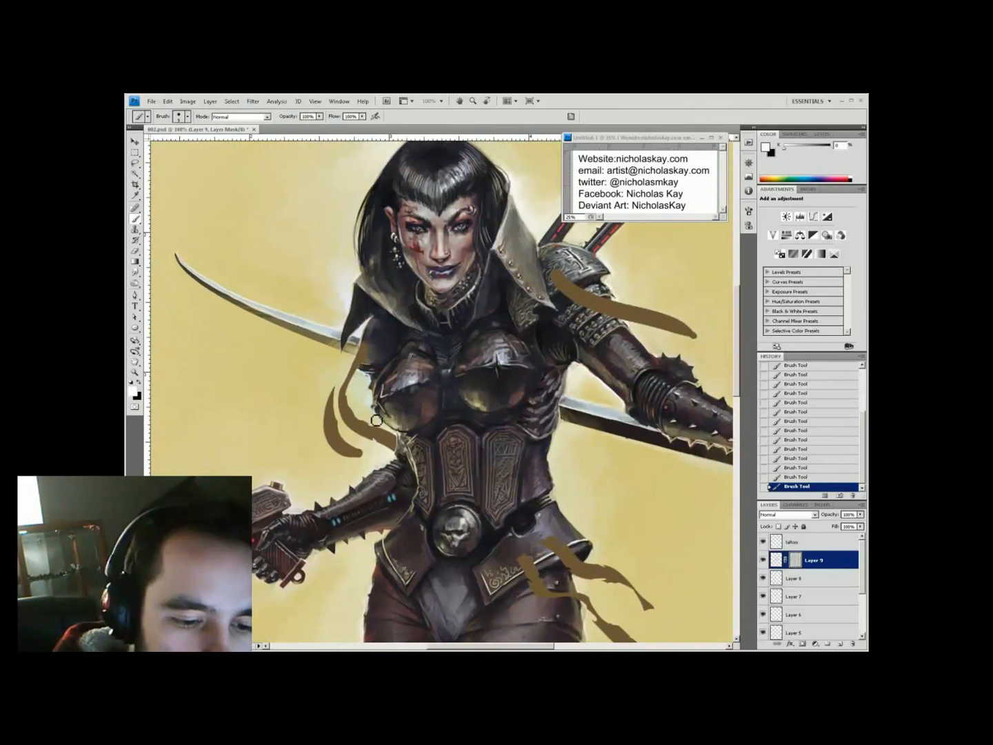
pyautogui.keyDown('alt'); pyautogui.click(354, 446); pyautogui.keyUp('alt')
pyautogui.keyDown('ctrl'); pyautogui.click(506, 422); pyautogui.keyUp('ctrl')
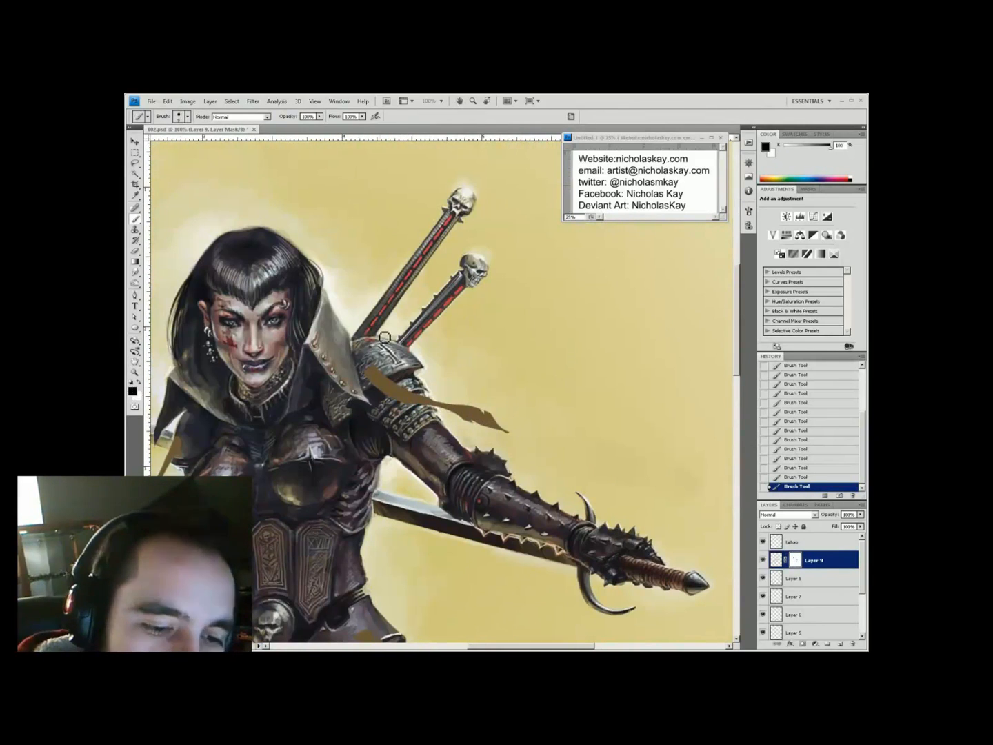
pyautogui.keyDown('alt'); pyautogui.click(418, 408); pyautogui.keyUp('alt')
# Sample a light brown foreground colour and lower the brush opacity to 20%
pyautogui.keyDown('ctrl'); pyautogui.click(518, 361); pyautogui.keyUp('ctrl')
pyautogui.press('i')
pyautogui.click(131, 391)
pyautogui.press('Return')
pyautogui.press('b')
pyautogui.hotkey('ctrl', '+')
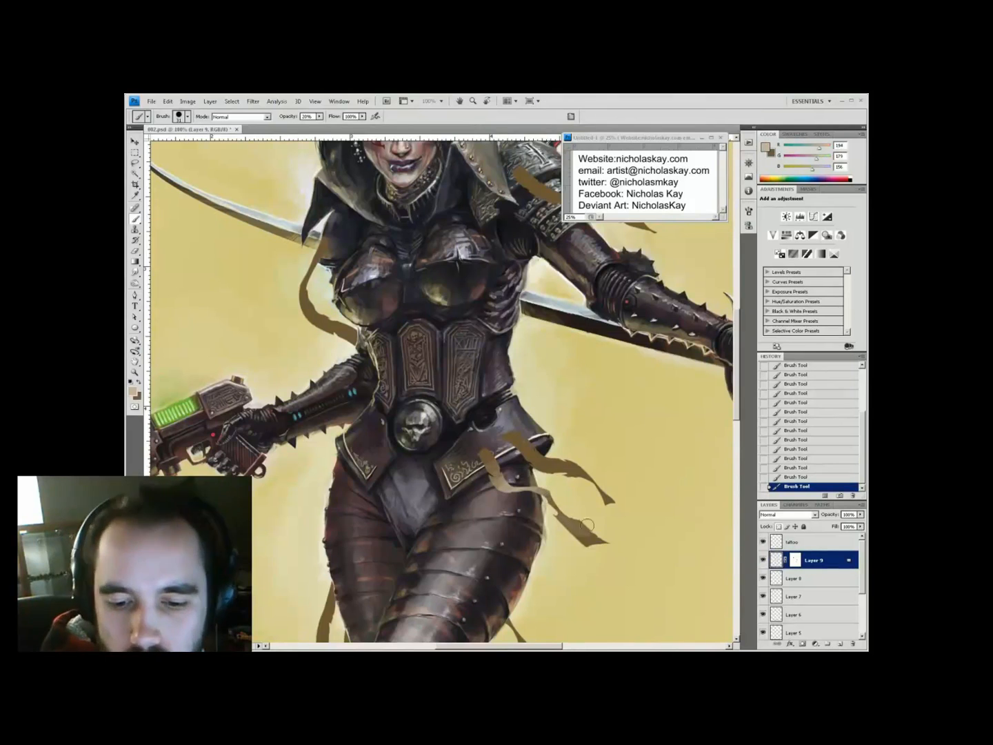
pyautogui.press('2')
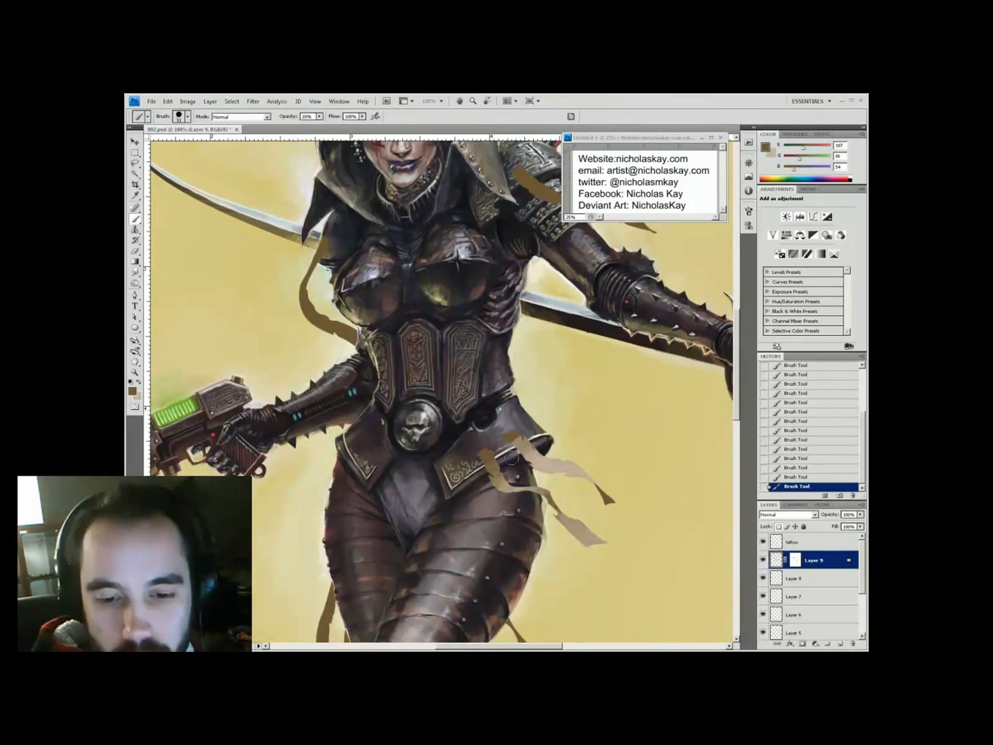
pyautogui.press('h')
pyautogui.moveTo(607, 431)
pyautogui.mouseDown()
pyautogui.moveTo(547, 494)
pyautogui.moveTo(482, 511)
pyautogui.mouseUp()
# With a new brush shape and light beige colour, paint a cloth strip over the shoulder
pyautogui.rightClick(525, 483)
pyautogui.keyDown('alt'); pyautogui.click(507, 390); pyautogui.keyUp('alt')
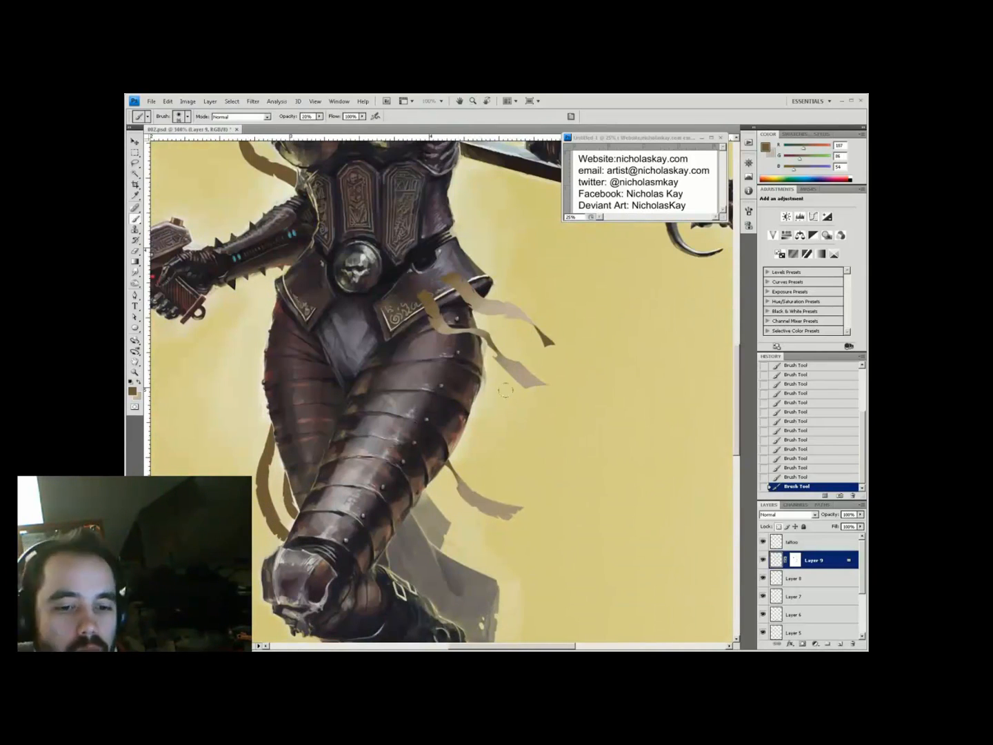
pyautogui.press('h')
pyautogui.moveTo(506, 390); pyautogui.dragTo(360, 518)
pyautogui.keyDown('alt'); pyautogui.click(360, 519); pyautogui.keyUp('alt')
pyautogui.press('h')
pyautogui.keyDown('alt'); pyautogui.click(400, 455); pyautogui.keyUp('alt')
pyautogui.moveTo(441, 448)
pyautogui.mouseDown()
pyautogui.moveTo(507, 483)
pyautogui.moveTo(553, 420)
pyautogui.mouseUp()
pyautogui.press('x')
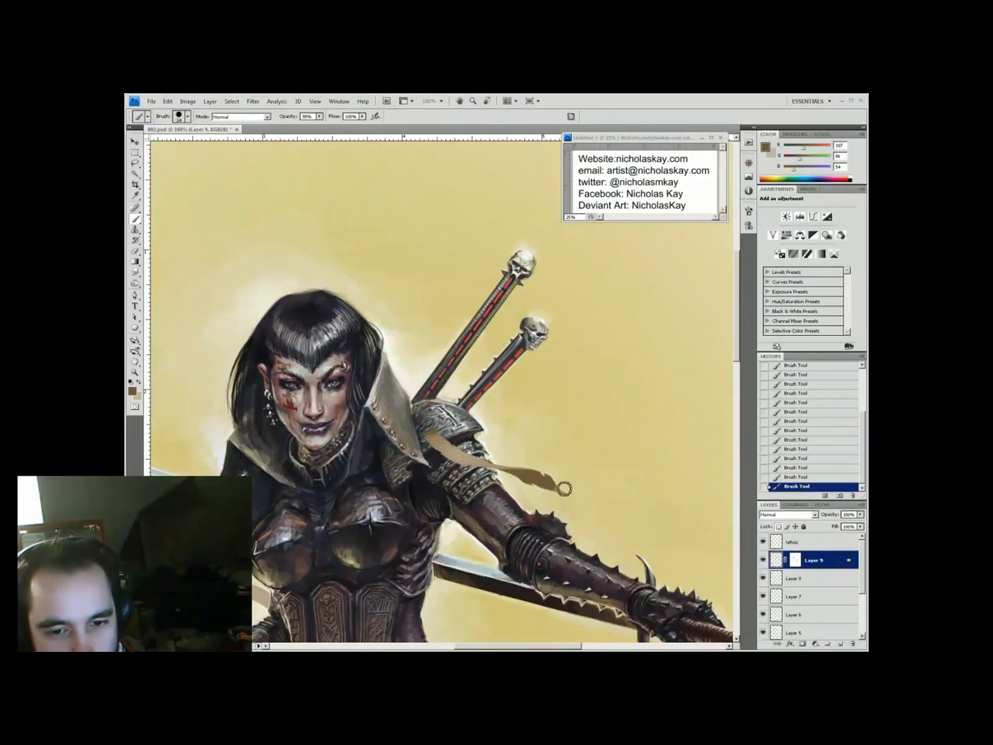
pyautogui.press('h')
pyautogui.click(533, 476)
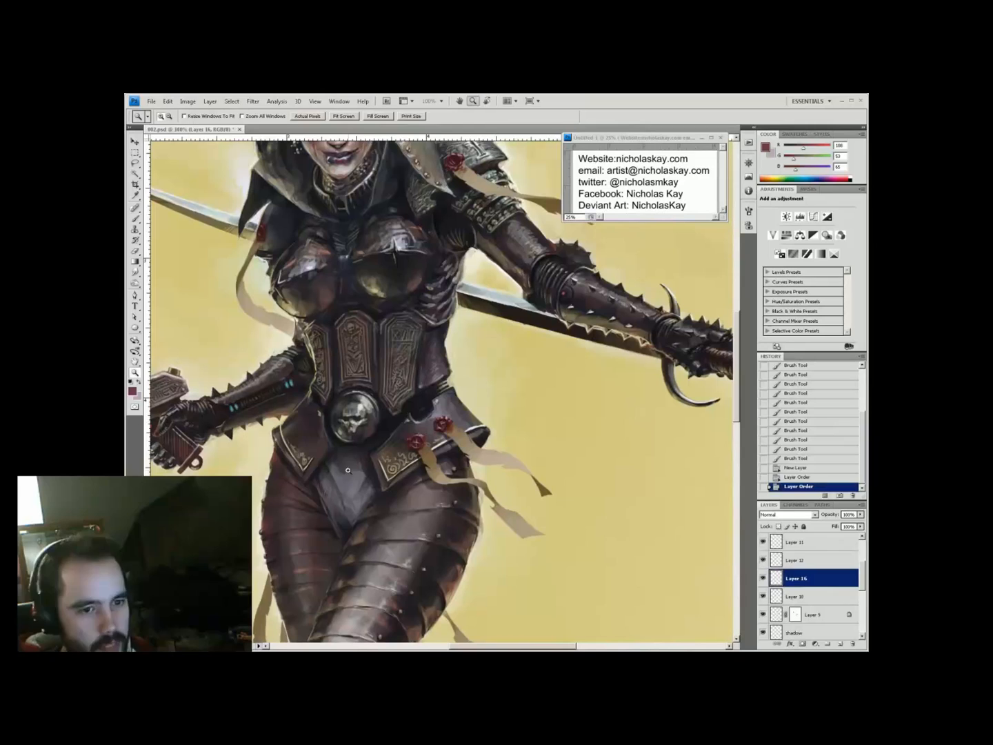
# Sample a dark brown from the armour, then merge all visible layers into one
pyautogui.press('b')
pyautogui.keyDown('alt'); pyautogui.click(431, 456); pyautogui.keyUp('alt')
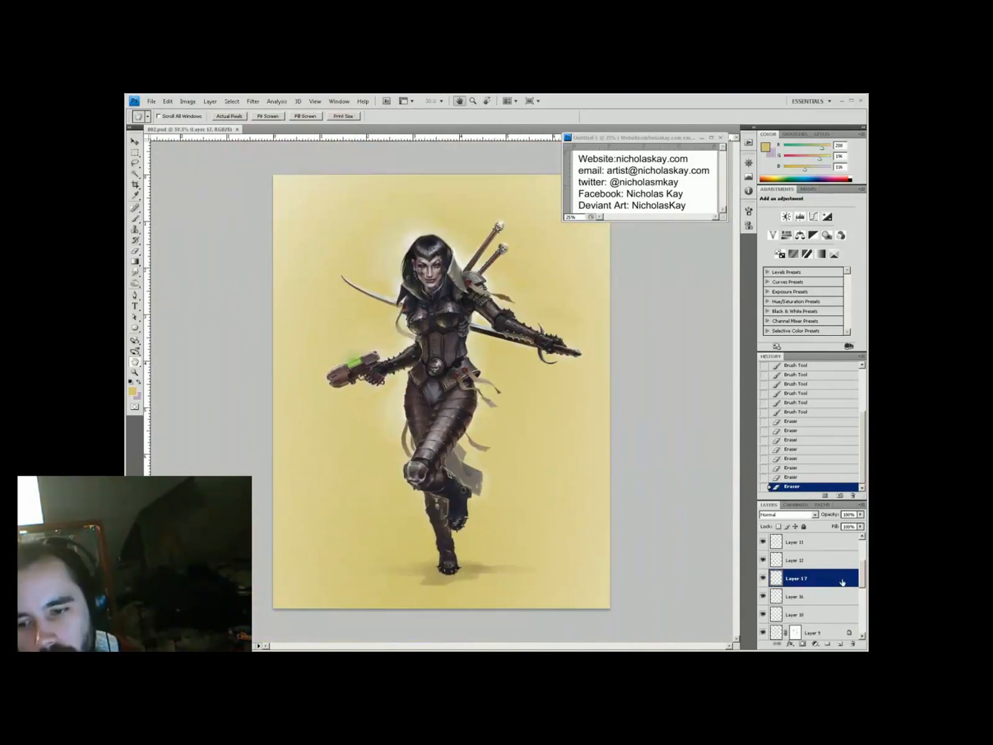
pyautogui.hotkey('ctrl', 'shift', 'e')
pyautogui.press('Return')
# Add Brightness/Contrast and Vibrance adjustment layers, raising the vibrance
pyautogui.click(816, 643)
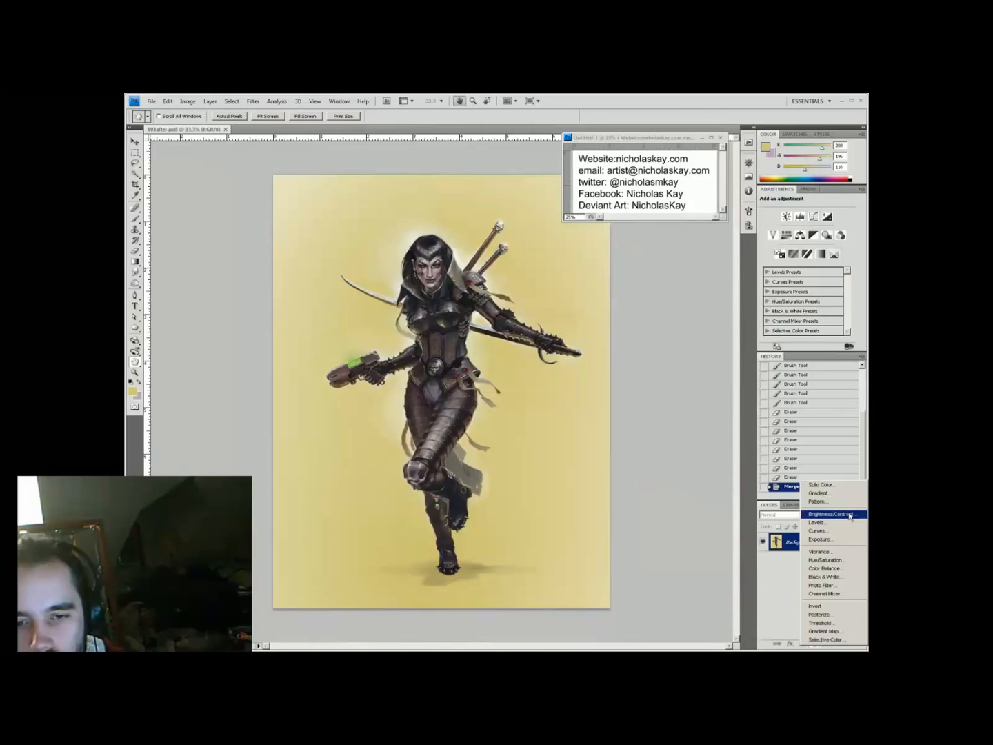
pyautogui.click(821, 515)
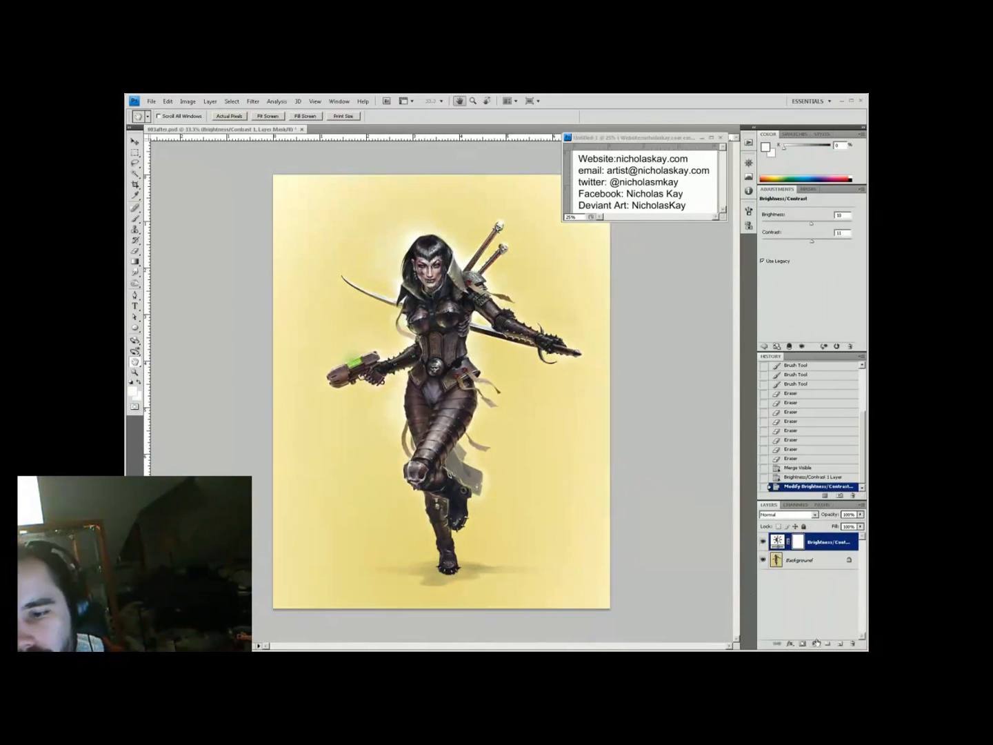
pyautogui.click(817, 643)
pyautogui.click(821, 570)
pyautogui.moveTo(807, 224); pyautogui.dragTo(824, 227)
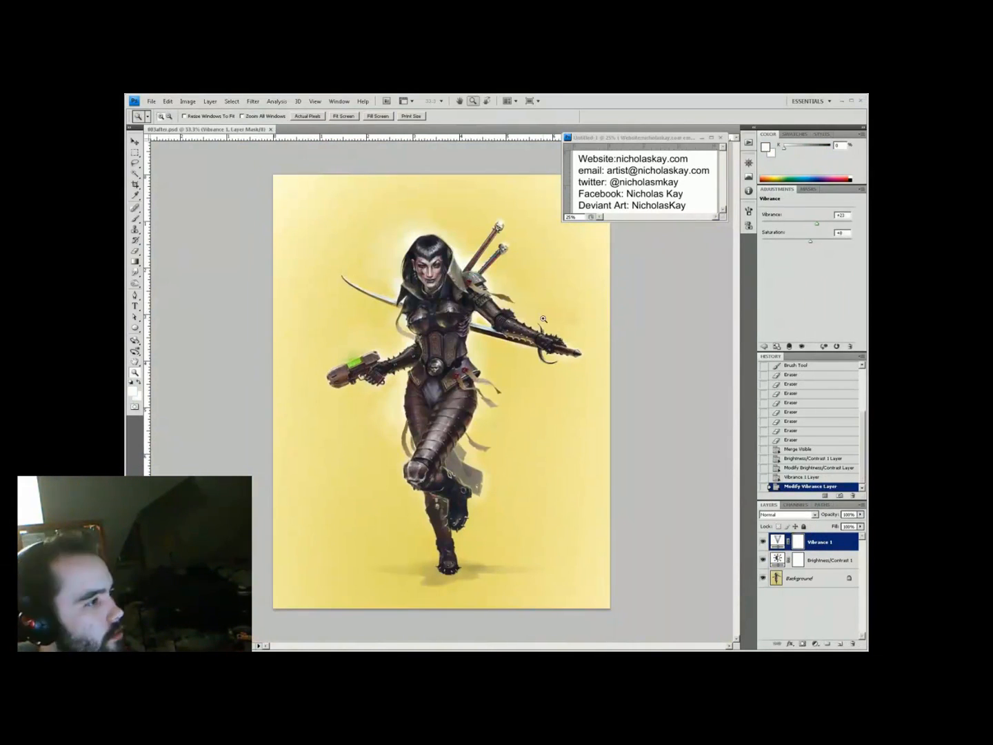
# On a new layer, dab soft yellow sampled from the background around the figure
pyautogui.hotkey('ctrl', 'shift', 'alt', 'n')
pyautogui.press('b')
pyautogui.keyDown('alt'); pyautogui.click(504, 481); pyautogui.keyUp('alt')
pyautogui.click(504, 480)
pyautogui.click(505, 480)
pyautogui.click(501, 485)
pyautogui.click(500, 488)
pyautogui.keyDown('alt'); pyautogui.click(463, 228); pyautogui.keyUp('alt')
pyautogui.keyDown('alt'); pyautogui.click(397, 245); pyautogui.keyUp('alt')
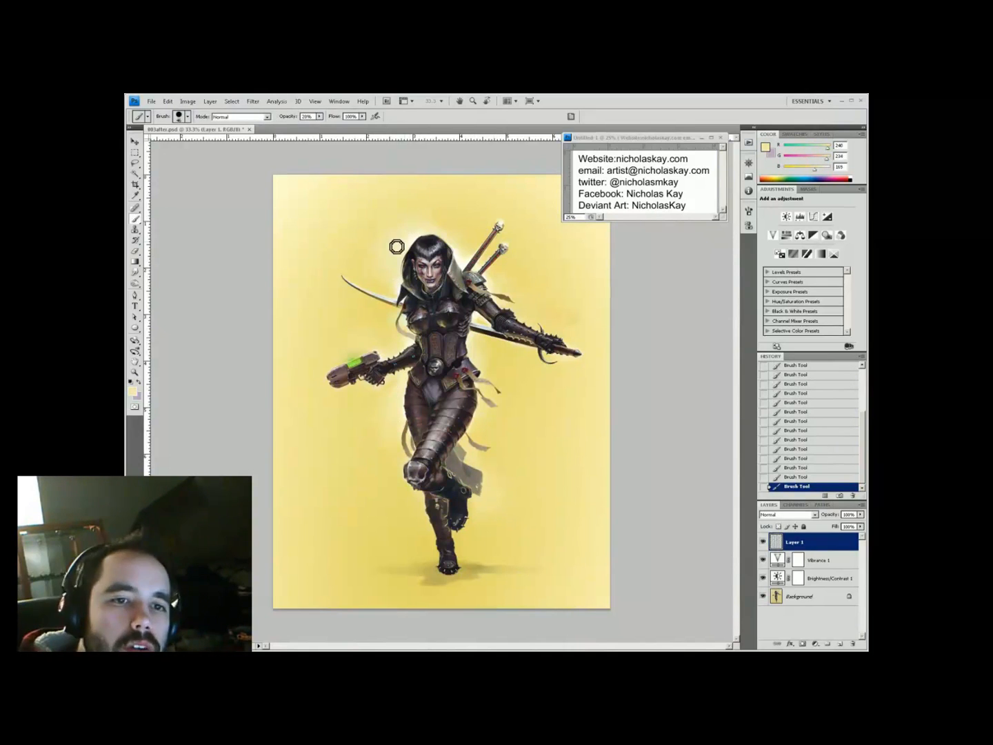
# Add a Color Balance layer shifted toward cyan at 60% opacity
pyautogui.click(816, 643)
pyautogui.click(828, 567)
pyautogui.moveTo(795, 261); pyautogui.dragTo(792, 261)
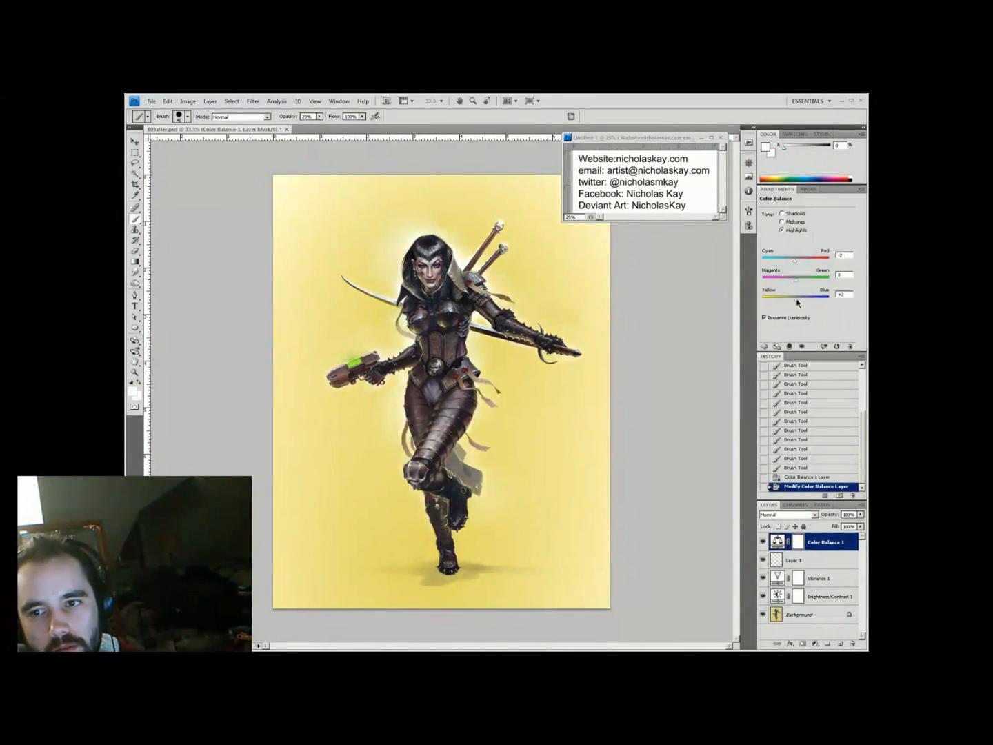
pyautogui.press('z')
pyautogui.click(487, 252)
pyautogui.press('6')
pyautogui.keyDown('alt'); pyautogui.click(488, 252); pyautogui.keyUp('alt')
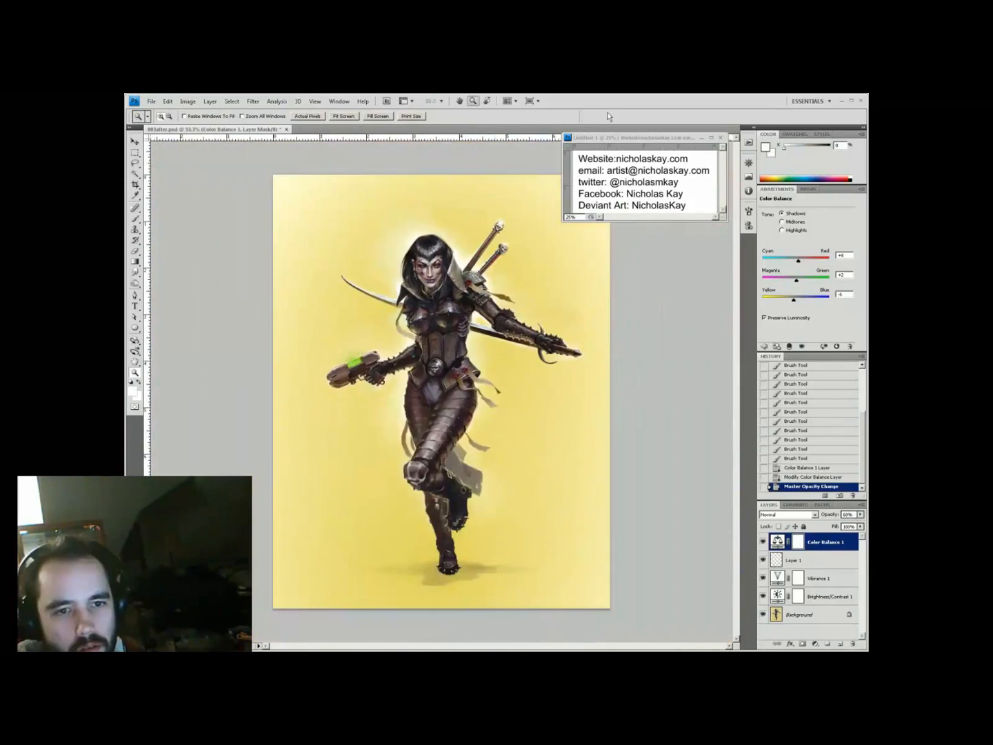
pyautogui.click(488, 252)
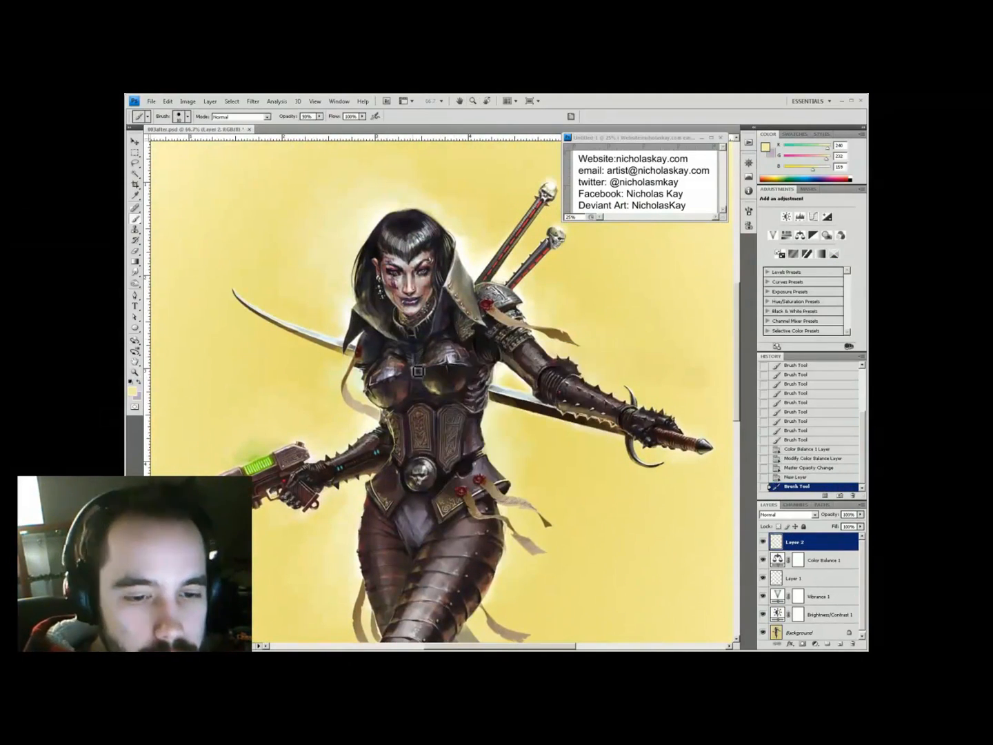
# Erase and paint the yellow chest mark into an I-shaped emblem outline
pyautogui.press('e')
pyautogui.click(420, 357)
pyautogui.click(420, 357)
pyautogui.click(420, 357)
pyautogui.moveTo(413, 389)
pyautogui.mouseDown()
pyautogui.moveTo(430, 347)
pyautogui.moveTo(414, 391)
pyautogui.moveTo(423, 357)
pyautogui.moveTo(414, 369)
pyautogui.moveTo(421, 401)
pyautogui.moveTo(414, 386)
pyautogui.moveTo(423, 387)
pyautogui.mouseUp()
pyautogui.press('e')
pyautogui.press('b')
pyautogui.press('x')
pyautogui.keyDown('alt'); pyautogui.click(423, 357); pyautogui.keyUp('alt')
pyautogui.keyDown('alt'); pyautogui.click(413, 362); pyautogui.keyUp('alt')
# Add a new layer and darken the emblem with Hue/Saturation lightness about -20
pyautogui.click(824, 561)
pyautogui.click(840, 643)
pyautogui.hotkey('ctrl', '+')
pyautogui.rightClick(465, 387)
pyautogui.press('e')
pyautogui.hotkey('ctrl', 'u')
pyautogui.moveTo(625, 484); pyautogui.dragTo(607, 490)
pyautogui.press('Return')
pyautogui.hotkey('ctrl', '0')
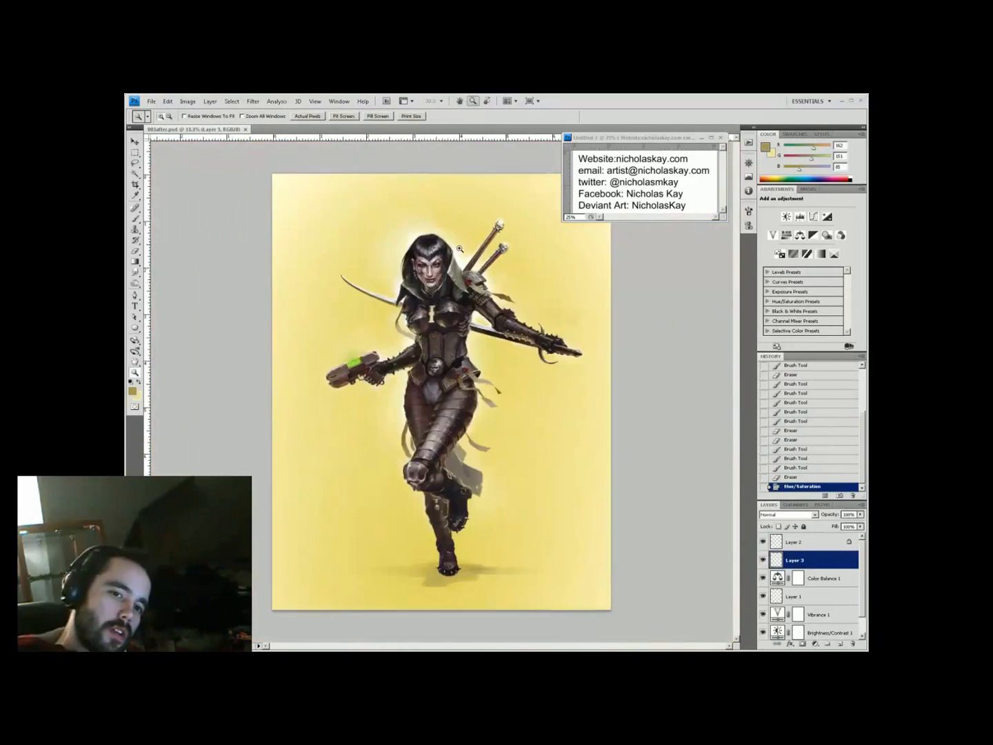
# On another new layer, paint beige detail strokes on the chest emblem
pyautogui.hotkey('ctrl', 'alt', '0')
pyautogui.click(840, 643)
pyautogui.press('b')
pyautogui.keyDown('alt'); pyautogui.click(417, 418); pyautogui.keyUp('alt')
pyautogui.moveTo(414, 413); pyautogui.dragTo(416, 417)
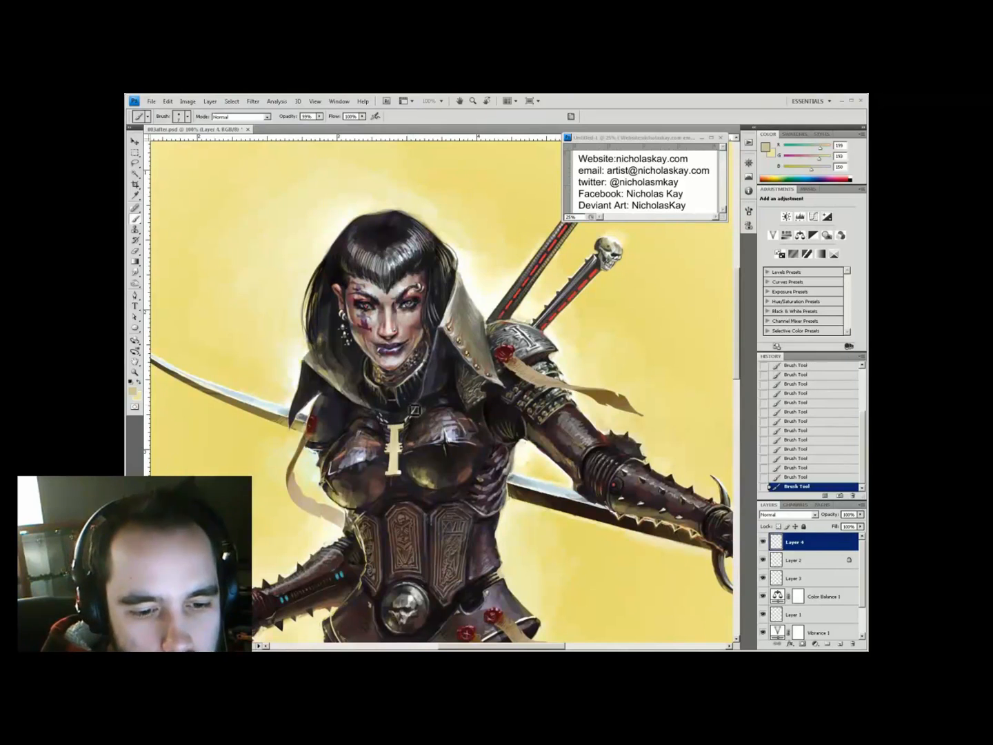
# Paint a red stripe down the chest I with a smaller brush at 80% opacity
pyautogui.keyDown('alt'); pyautogui.click(412, 420); pyautogui.keyUp('alt')
pyautogui.rightClick(485, 376)
pyautogui.doubleClick(507, 414)
pyautogui.keyDown('alt'); pyautogui.click(503, 354); pyautogui.keyUp('alt')
pyautogui.press('8')
pyautogui.moveTo(394, 431)
pyautogui.mouseDown()
pyautogui.moveTo(399, 474)
pyautogui.moveTo(400, 435)
pyautogui.moveTo(398, 425)
pyautogui.moveTo(396, 482)
pyautogui.mouseUp()
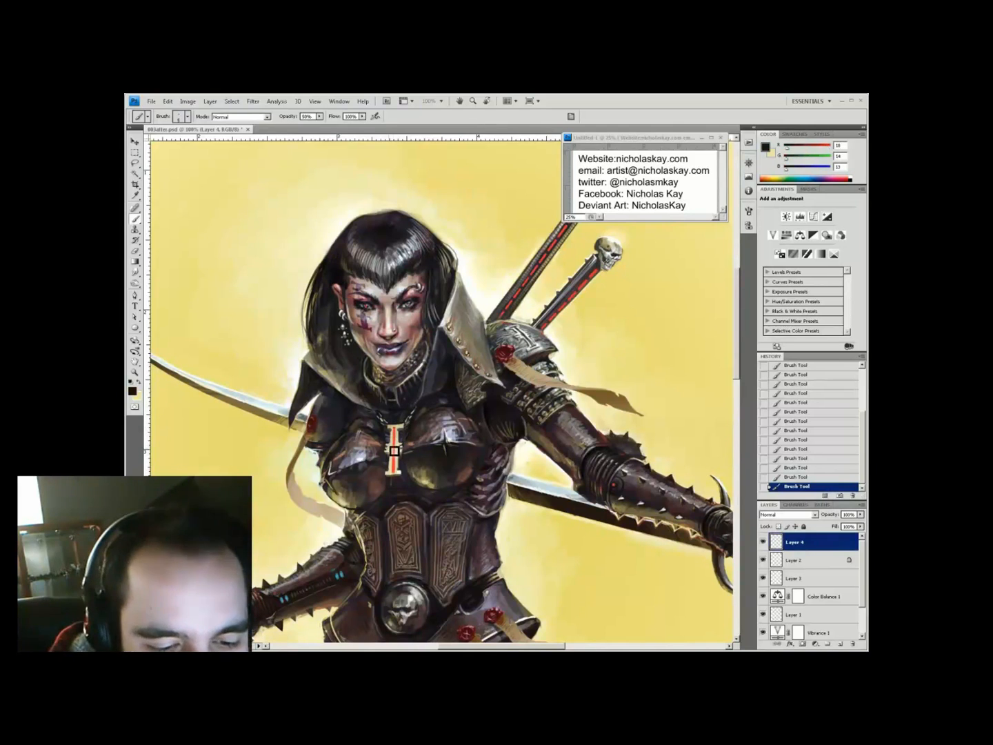
# Clean up the emblem edges with a pale beige and the eraser
pyautogui.moveTo(425, 583); pyautogui.dragTo(448, 555)
pyautogui.press('i')
pyautogui.click(428, 422)
pyautogui.press('b')
pyautogui.press('e')
pyautogui.moveTo(422, 432)
pyautogui.mouseDown()
pyautogui.moveTo(424, 448)
pyautogui.moveTo(413, 434)
pyautogui.moveTo(435, 424)
pyautogui.mouseUp()
# Zoom out to the whole painting and add a new layer with a different blend mode
pyautogui.press('z')
pyautogui.hotkey('ctrl', '-')
pyautogui.hotkey('ctrl', '-')
pyautogui.hotkey('ctrl', '-')
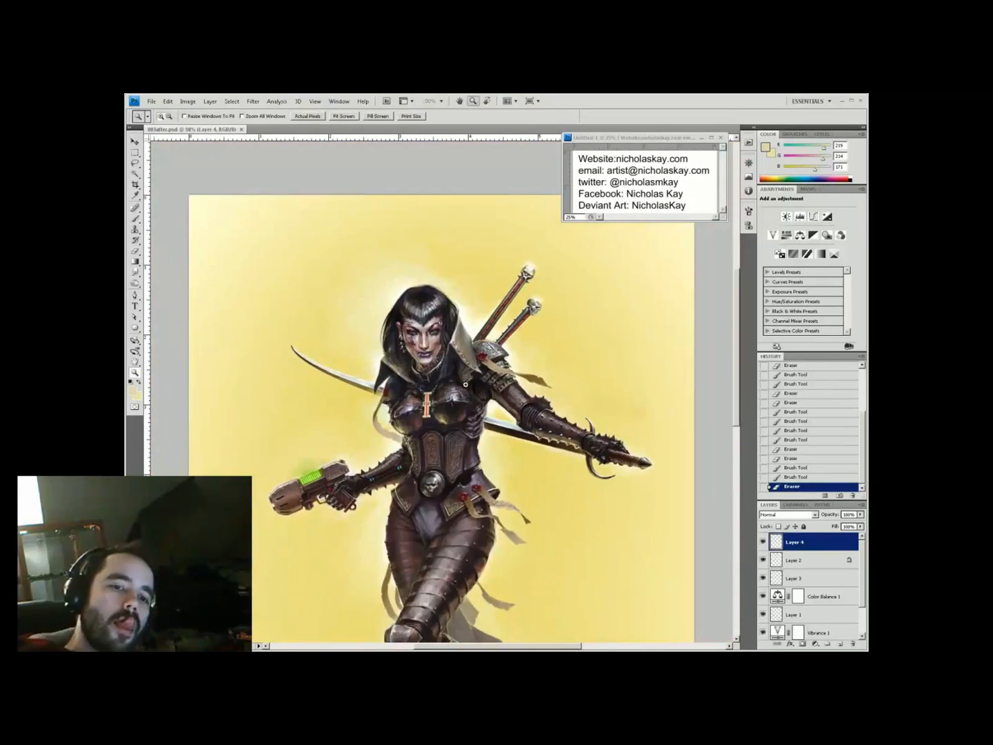
pyautogui.click(840, 643)
pyautogui.click(789, 514)
# Try changing the Vibrance 1 layer's opacity, dismissing the whole-number error
pyautogui.click(792, 489)
pyautogui.click(820, 595)
pyautogui.click(847, 514)
pyautogui.press('Return')
pyautogui.press('Return')
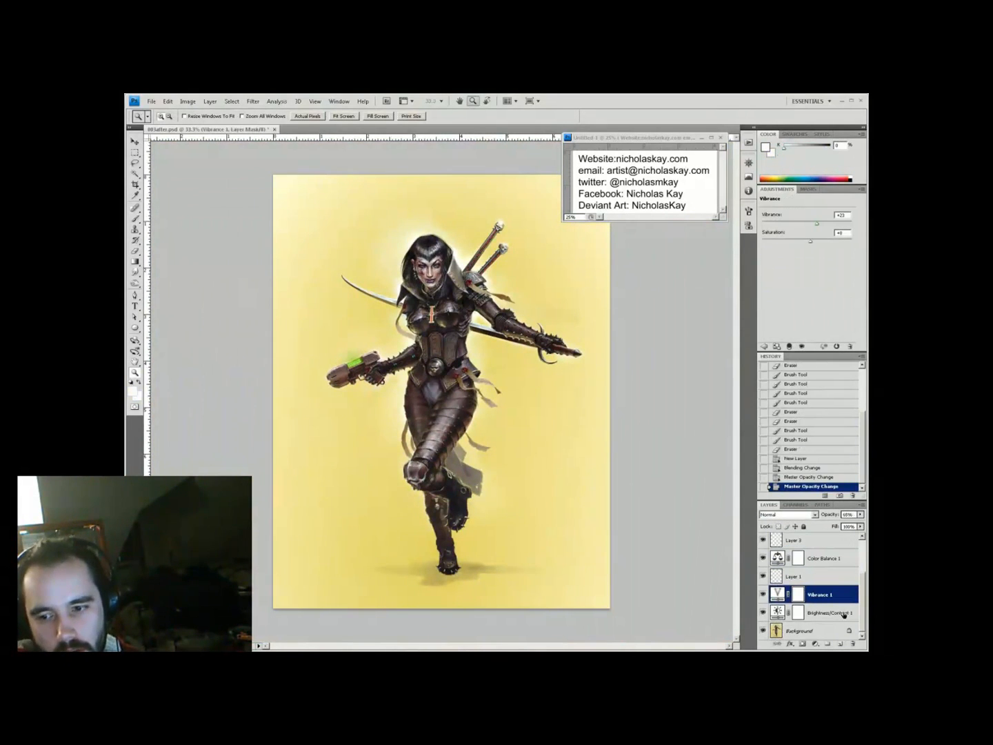
pyautogui.click(827, 612)
# Lighten the yellow background with gradients on a Color Dodge layer at 50% opacity
pyautogui.press('v')
pyautogui.click(840, 643)
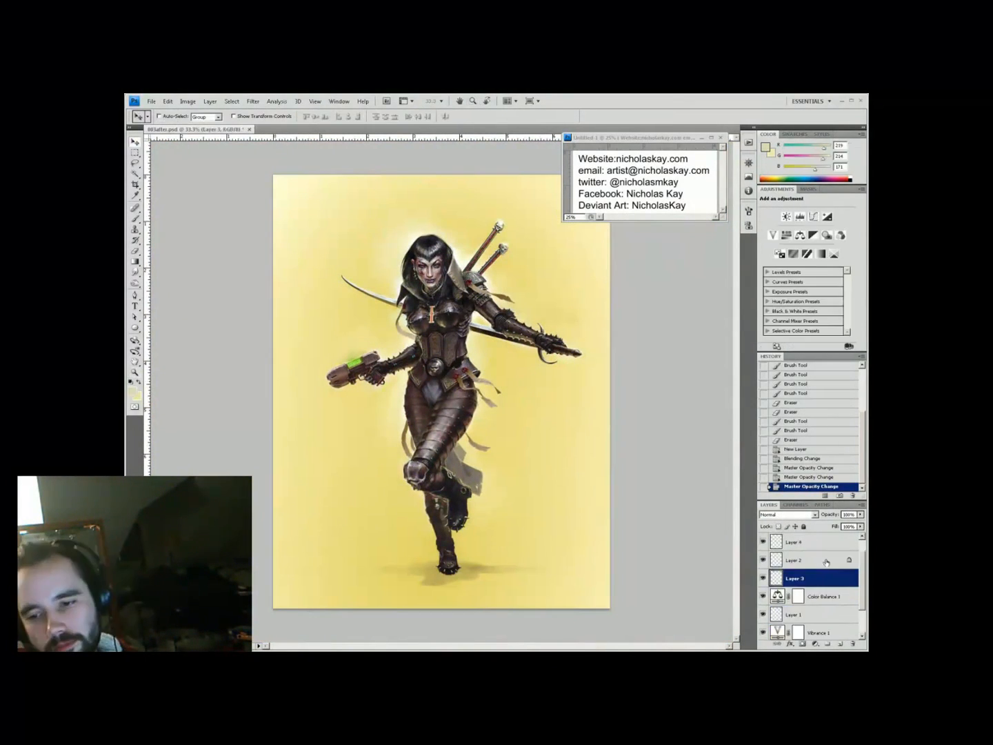
pyautogui.click(788, 514)
pyautogui.press('h')
pyautogui.hotkey('ctrl', '+')
pyautogui.moveTo(497, 386); pyautogui.dragTo(491, 437)
pyautogui.press('g')
pyautogui.hotkey('ctrl', '-')
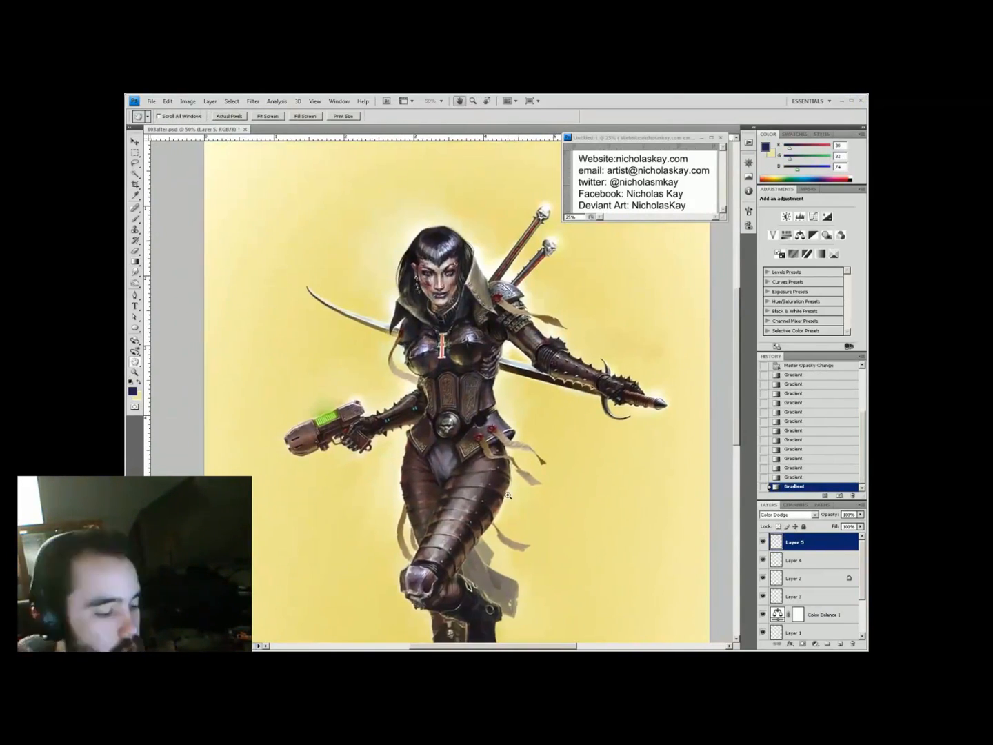
pyautogui.press('5')
pyautogui.press('v')
# Save the painting as 004.psd and apply Lens Correction to the image
pyautogui.hotkey('ctrl', 'shift', 's')
pyautogui.click(776, 468)
pyautogui.click(254, 101)
pyautogui.click(304, 220)
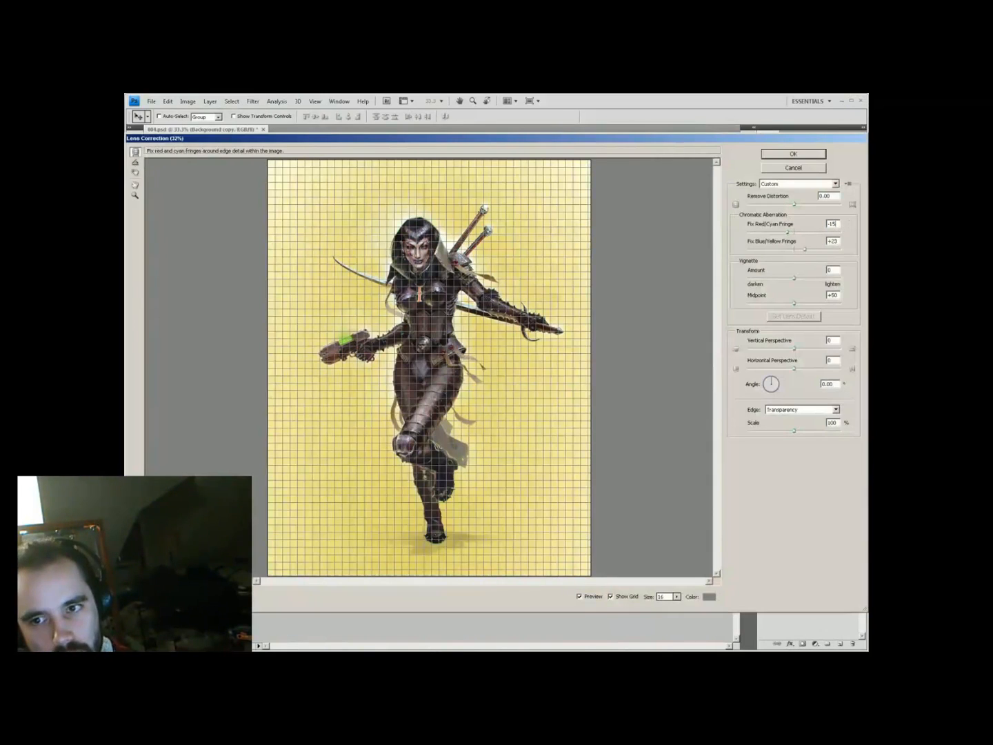
pyautogui.press('Return')
# Confirm the new layer opacity, then create a new layer for the signature
pyautogui.hotkey('ctrl', '+')
pyautogui.hotkey('ctrl', '+')
pyautogui.write('h')
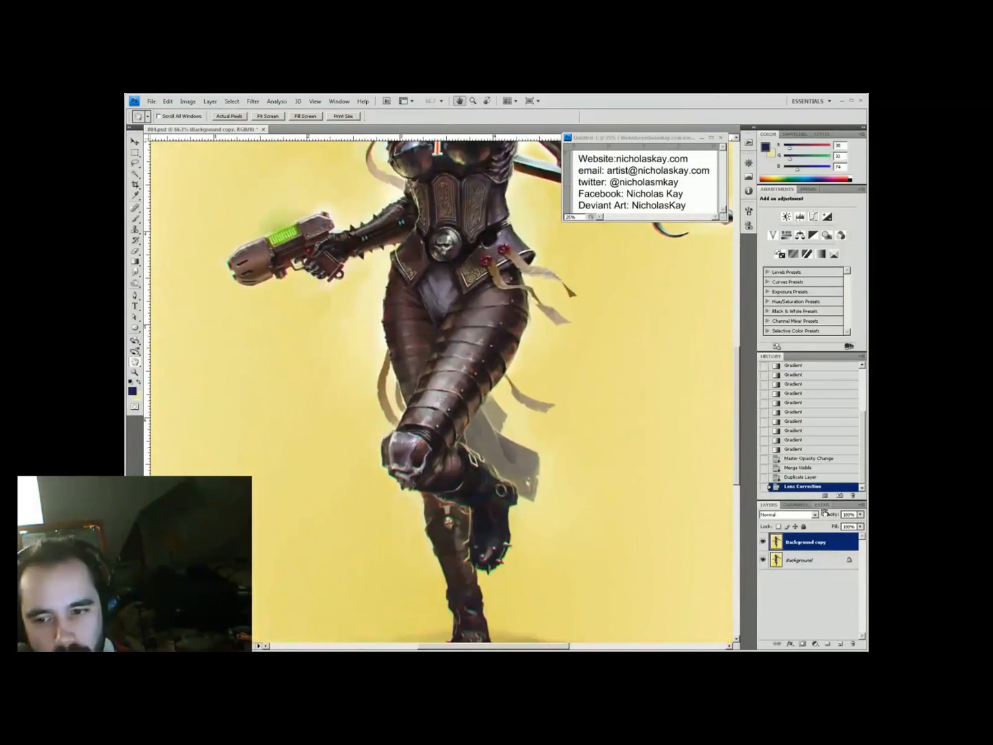
pyautogui.write('0')
pyautogui.press('Return')
pyautogui.moveTo(444, 277); pyautogui.dragTo(434, 503)
pyautogui.press('z')
pyautogui.hotkey('ctrl', '+')
pyautogui.hotkey('ctrl', '-')
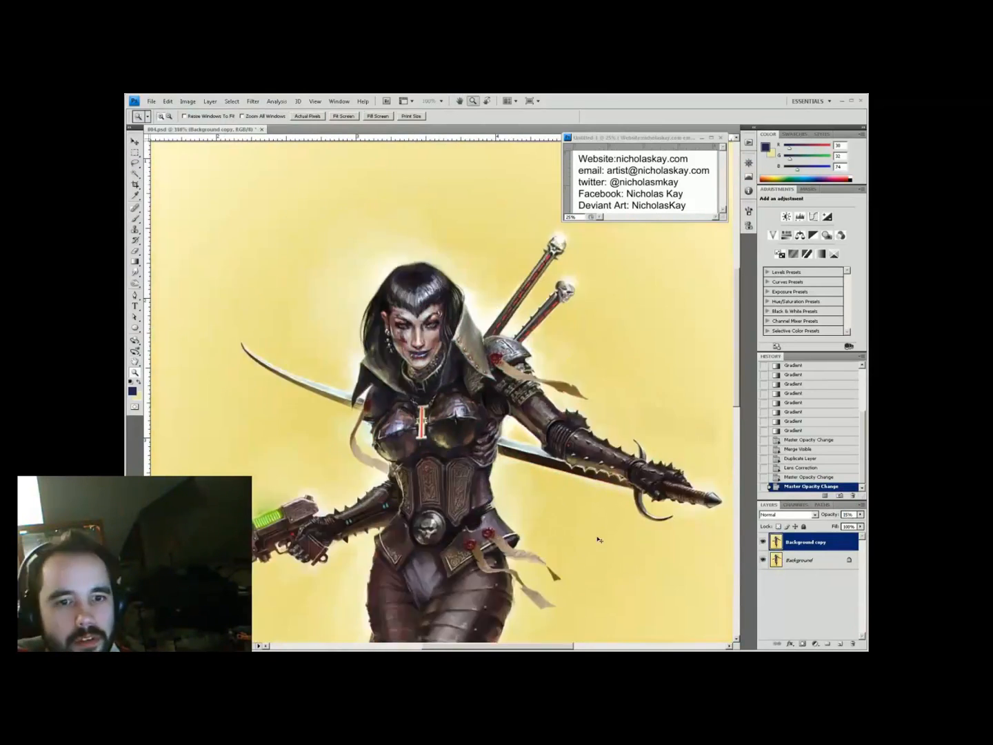
pyautogui.hotkey('ctrl', '-')
pyautogui.hotkey('ctrl', '-')
pyautogui.hotkey('ctrl', 'shift', 'n')
pyautogui.press('b')
# Stamp the artist's monogram logo brush onto the canvas
pyautogui.rightClick(571, 447)
pyautogui.press('Return')
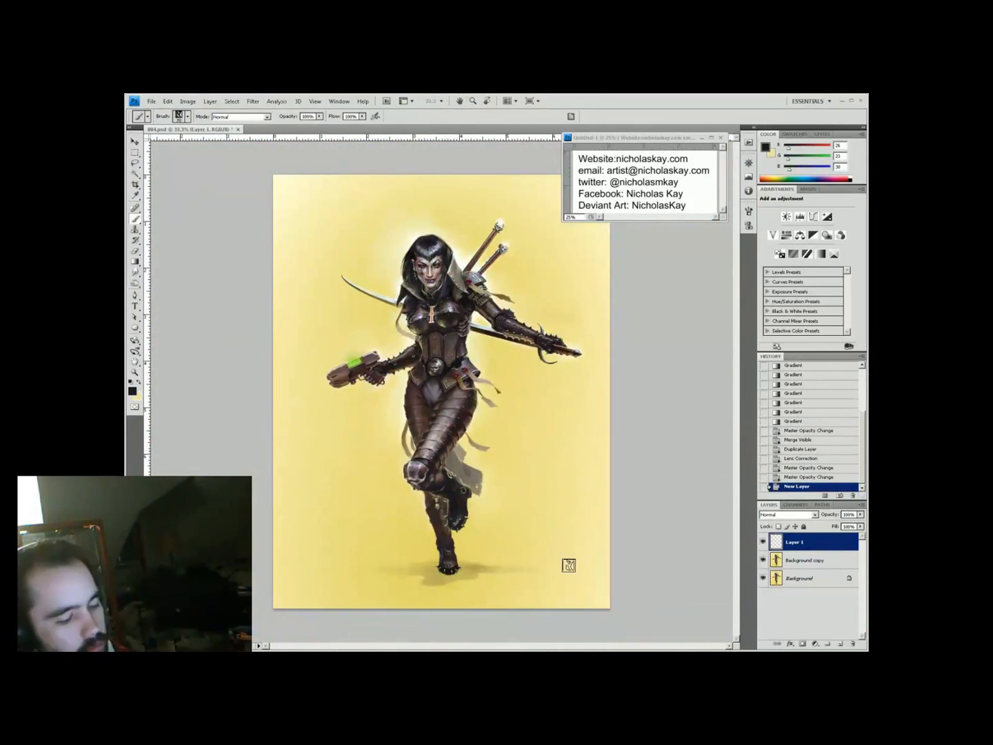
pyautogui.click(491, 515)
pyautogui.hotkey('ctrl', '1')
pyautogui.press('v')
# Add the year 2013 as text, shrink it, and place the signature bottom-right
pyautogui.press('t')
pyautogui.click(468, 523)
pyautogui.write('2013')
pyautogui.moveTo(299, 333); pyautogui.dragTo(561, 544)
pyautogui.hotkey('ctrl', 'a')
pyautogui.click(307, 116)
pyautogui.press('v')
pyautogui.hotkey('ctrl', '-')
pyautogui.hotkey('ctrl', '-')
pyautogui.hotkey('ctrl', '-')
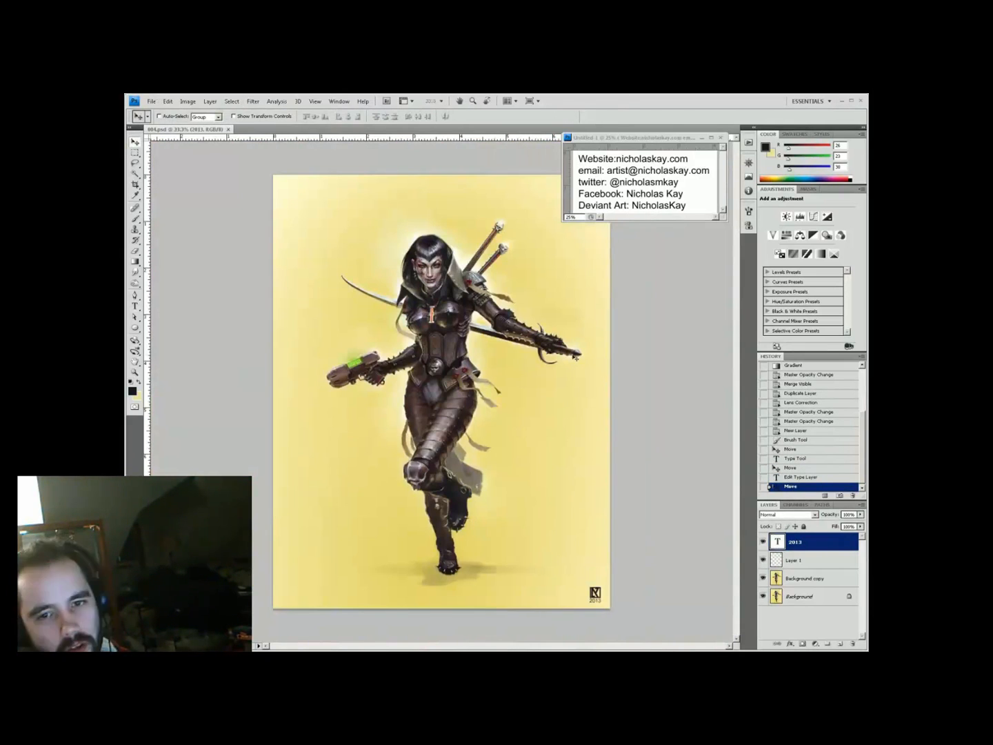
# Fill a new layer and darken it to black with Hue/Saturation lightness
pyautogui.click(841, 642)
pyautogui.hotkey('alt', 'BackSpace')
pyautogui.click(815, 514)
pyautogui.hotkey('ctrl', 'u')
pyautogui.moveTo(615, 481); pyautogui.dragTo(562, 480)
pyautogui.click(814, 515)
# Render a lens flare on the black layer and move it to the right
pyautogui.click(769, 357)
pyautogui.click(253, 102)
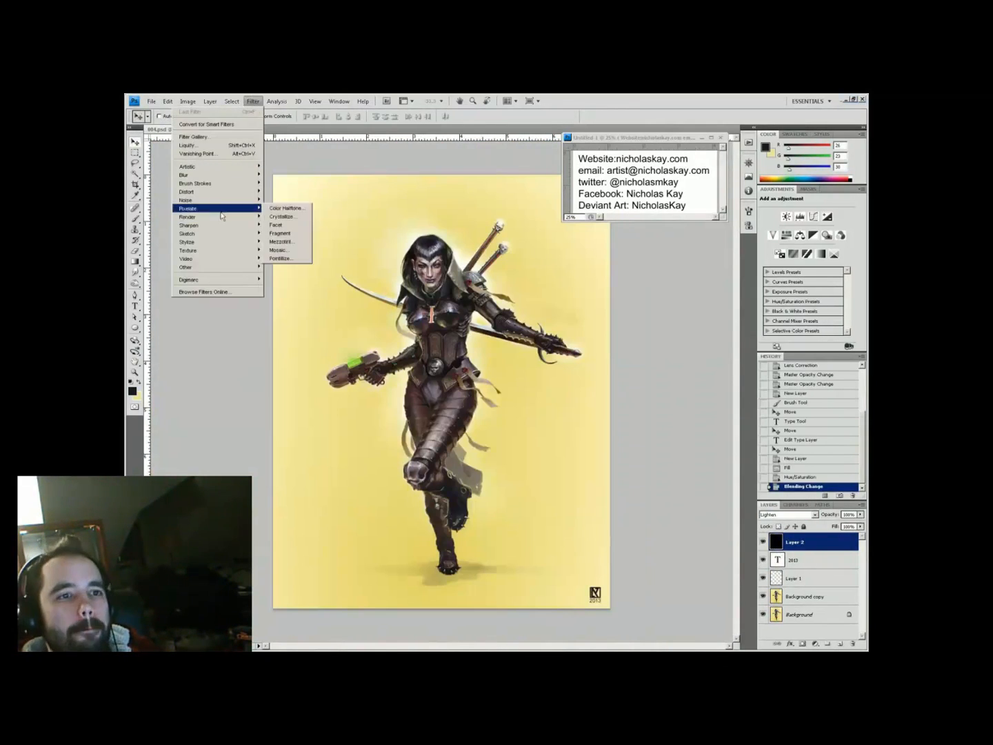
pyautogui.press('Return')
pyautogui.moveTo(414, 355); pyautogui.dragTo(485, 333)
# Blend the lens-flare layer Lighten at 32% opacity and toggle it to compare
pyautogui.click(786, 514)
pyautogui.click(779, 422)
pyautogui.hotkey('shift', '+')
pyautogui.hotkey('shift', '+')
pyautogui.click(763, 542)
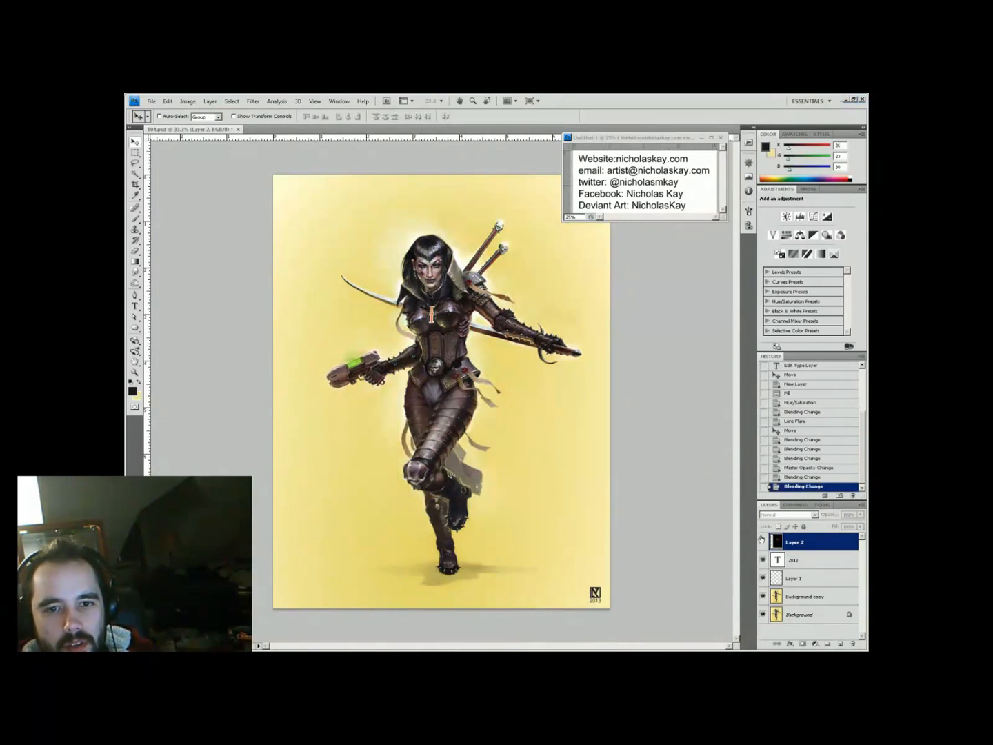
pyautogui.press('z')
pyautogui.click(438, 317)
pyautogui.keyDown('alt'); pyautogui.click(466, 156); pyautogui.keyUp('alt')
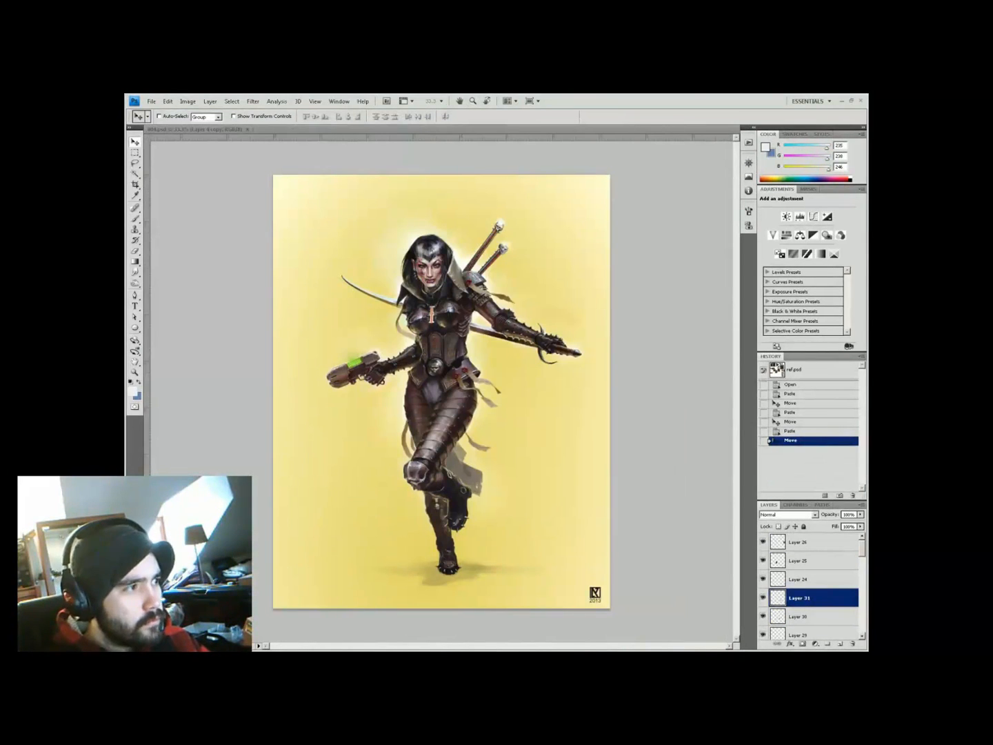
# Merge the visible layers into one and add a fresh Layer 1 above it
pyautogui.press('h')
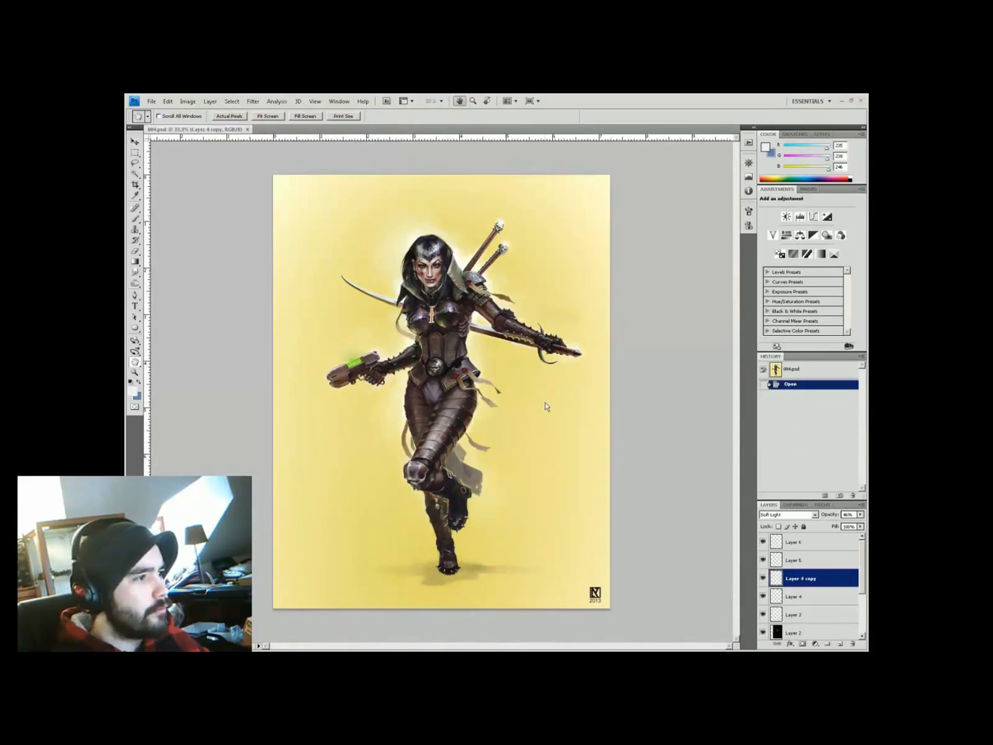
pyautogui.hotkey('ctrl', '+')
pyautogui.moveTo(519, 522); pyautogui.dragTo(422, 295)
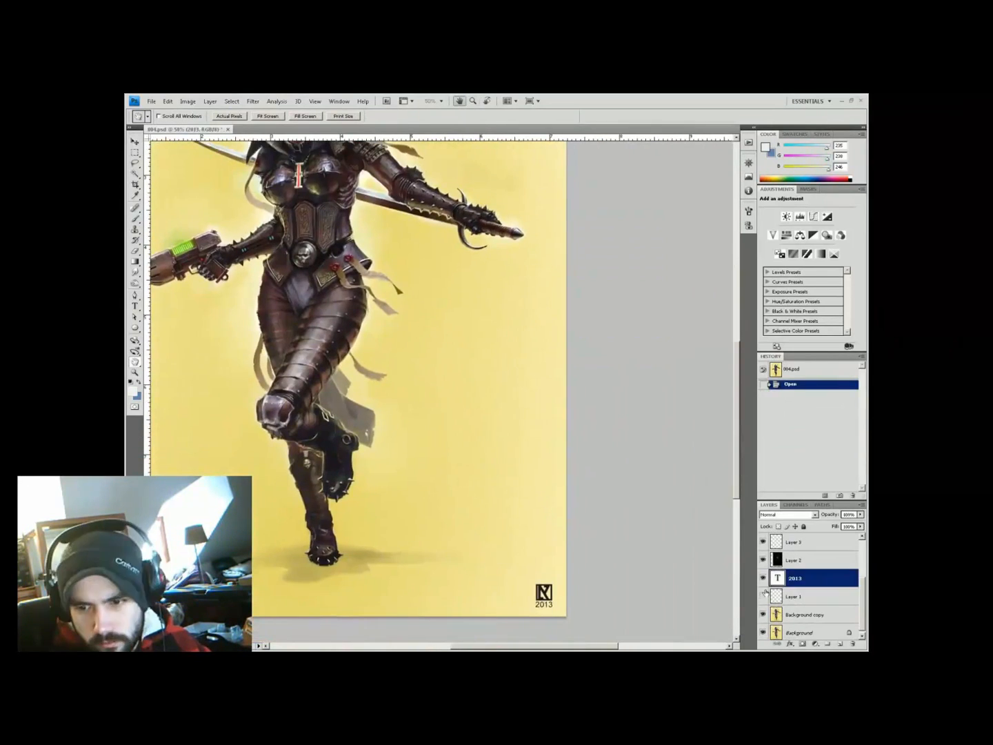
pyautogui.hotkey('ctrl', 'e')
pyautogui.hotkey('ctrl', 'shift', ']')
pyautogui.hotkey('ctrl', 'shift', 'e')
pyautogui.hotkey('ctrl', 'shift', 'alt', 'n')
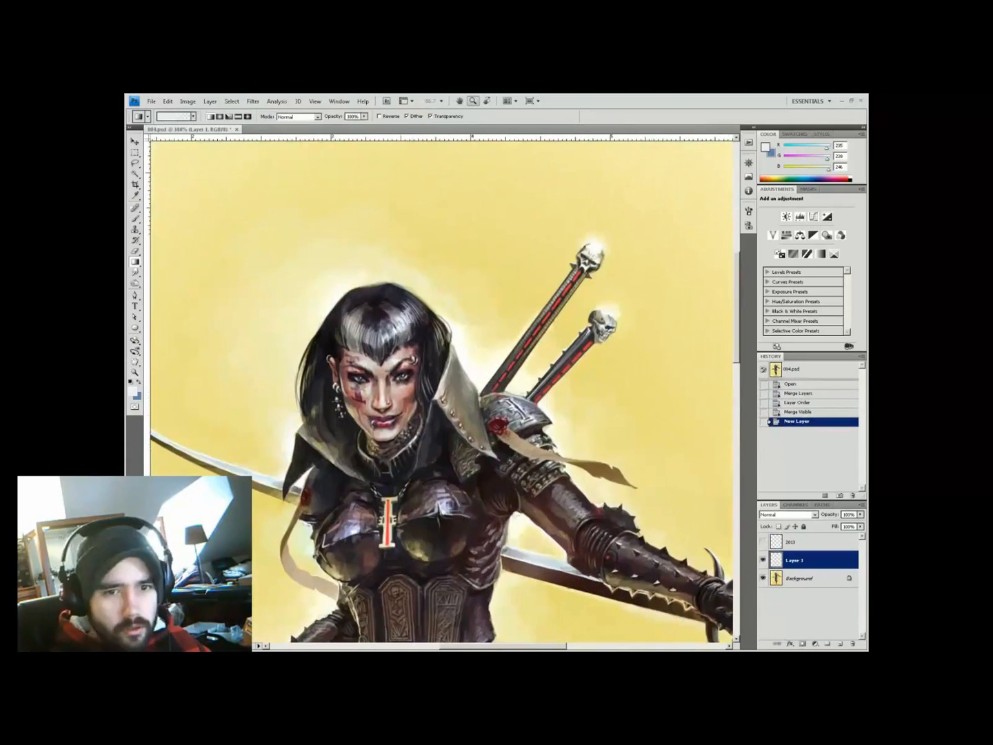
# Dab sampled colours near the right eye to add detail
pyautogui.press('b')
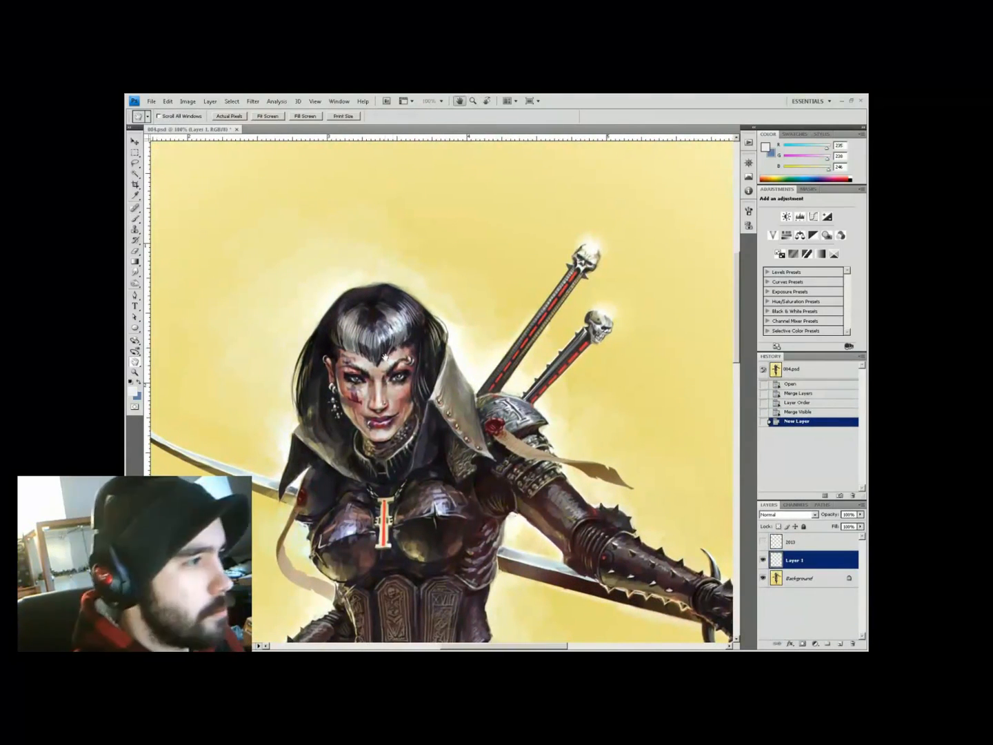
pyautogui.press('i')
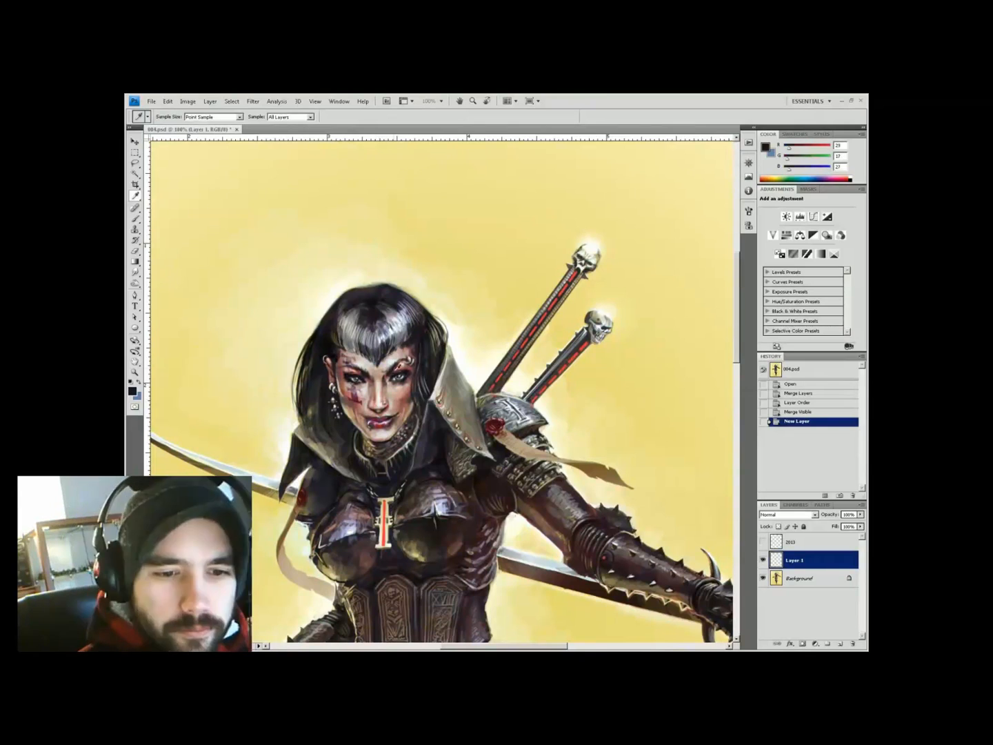
pyautogui.press('b')
pyautogui.click(392, 375)
pyautogui.click(393, 373)
pyautogui.click(400, 369)
pyautogui.keyDown('alt'); pyautogui.click(392, 378); pyautogui.keyUp('alt')
# Pick up hood beige, skin, shadow and lip tones, then paint highlights around the right eye
pyautogui.keyDown('alt'); pyautogui.click(426, 345); pyautogui.keyUp('alt')
pyautogui.keyDown('alt'); pyautogui.click(413, 366); pyautogui.keyUp('alt')
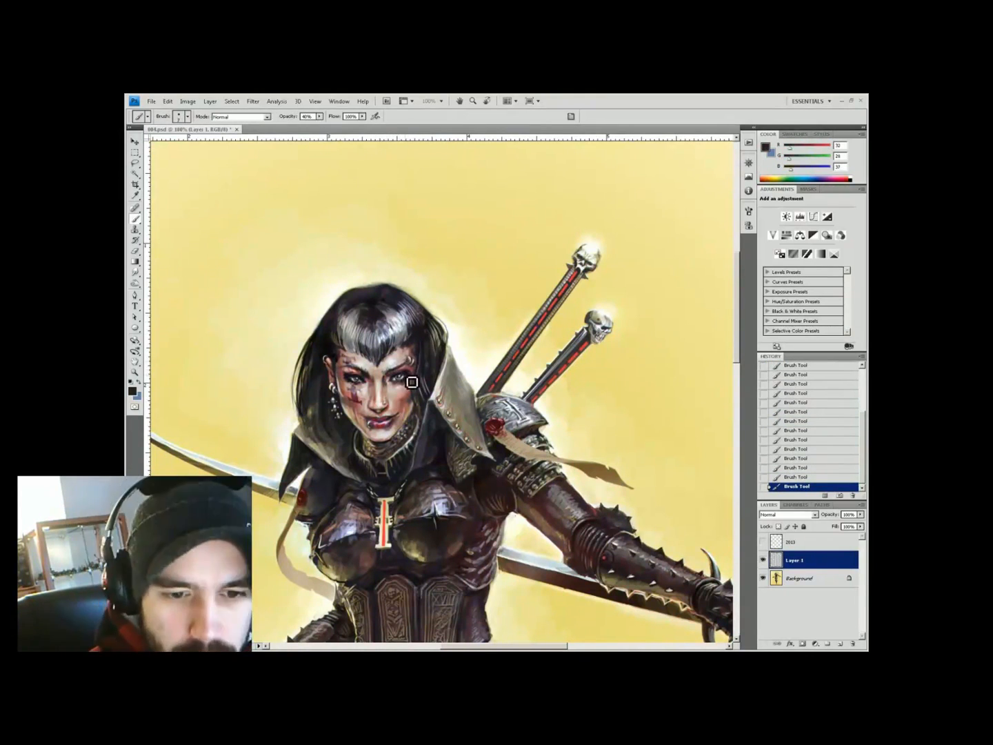
pyautogui.keyDown('alt'); pyautogui.click(401, 366); pyautogui.keyUp('alt')
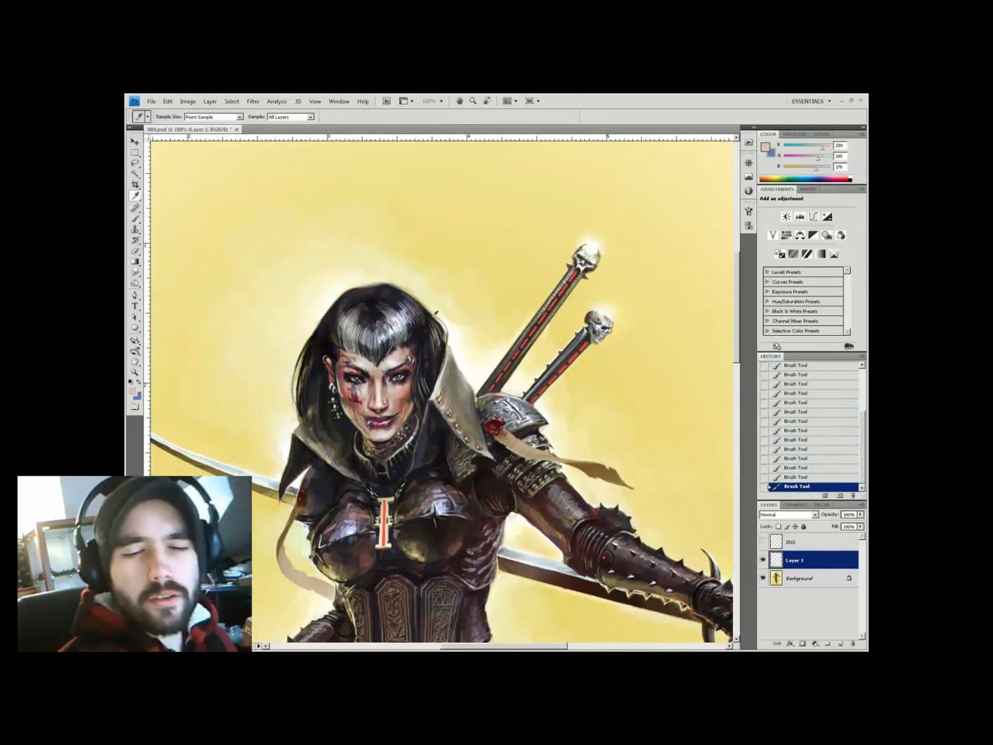
pyautogui.keyDown('alt'); pyautogui.click(400, 384); pyautogui.keyUp('alt')
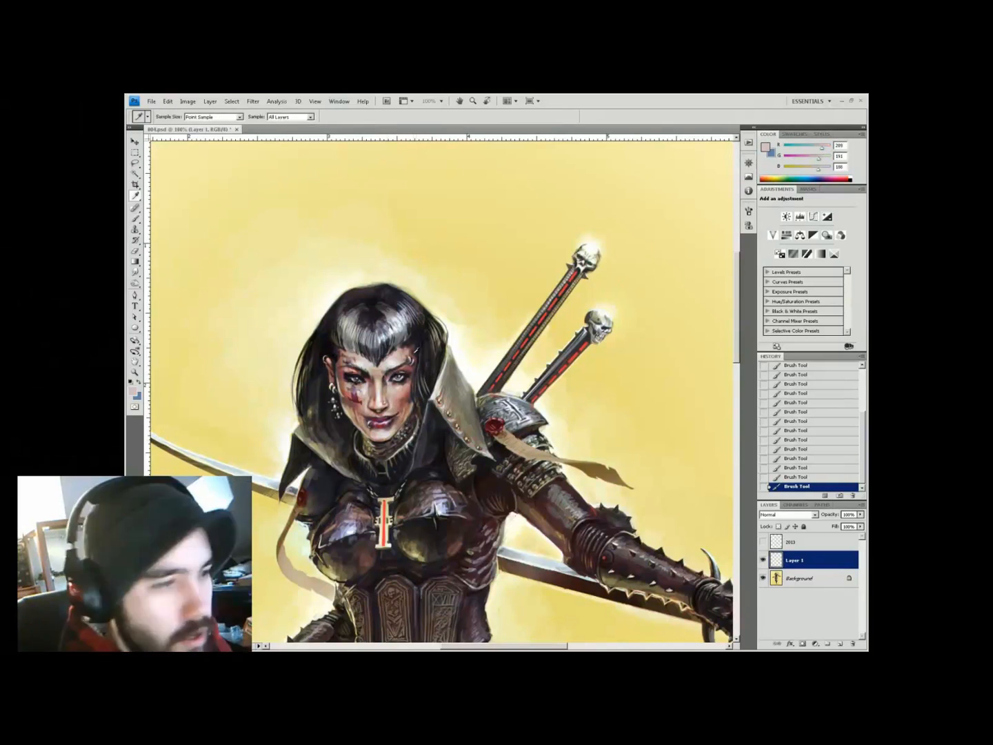
pyautogui.keyDown('alt'); pyautogui.click(397, 411); pyautogui.keyUp('alt')
pyautogui.keyDown('alt'); pyautogui.click(396, 425); pyautogui.keyUp('alt')
pyautogui.press('F2')
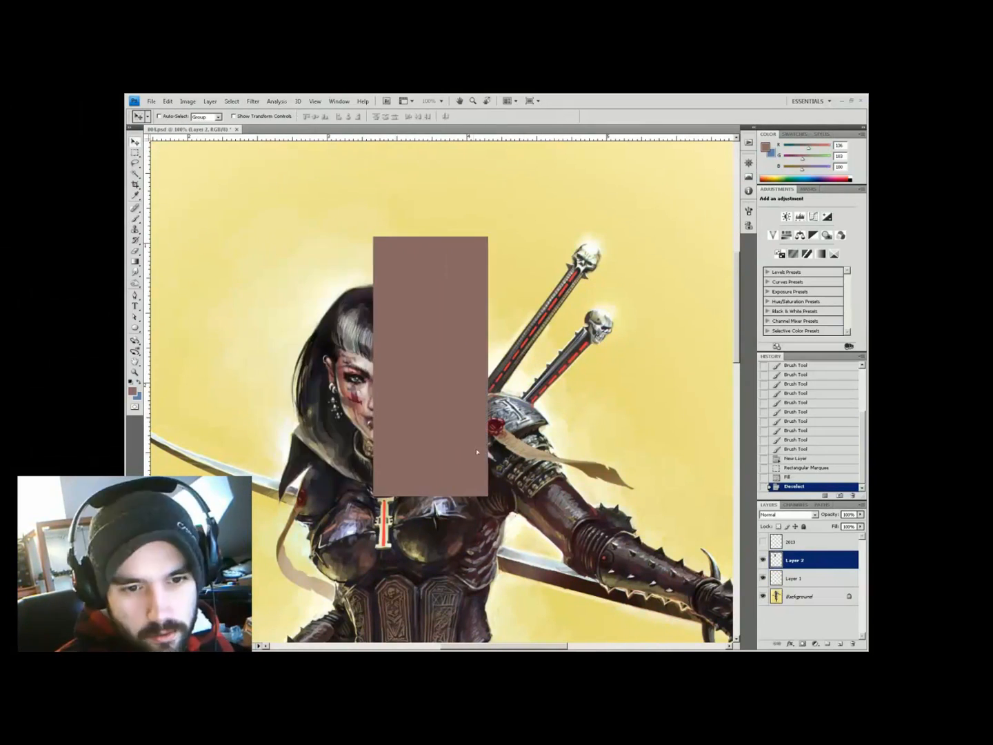
pyautogui.keyDown('alt'); pyautogui.click(425, 351); pyautogui.keyUp('alt')
pyautogui.moveTo(407, 371)
pyautogui.mouseDown()
pyautogui.moveTo(434, 349)
pyautogui.moveTo(409, 380)
pyautogui.mouseUp()
pyautogui.keyDown('alt'); pyautogui.click(399, 377); pyautogui.keyUp('alt')
# Refine face shading with sampled browns, greys and tans at 44–55% brush opacity
pyautogui.press('5')
pyautogui.keyDown('alt'); pyautogui.click(429, 353); pyautogui.keyUp('alt')
pyautogui.press('5')
pyautogui.press('5')
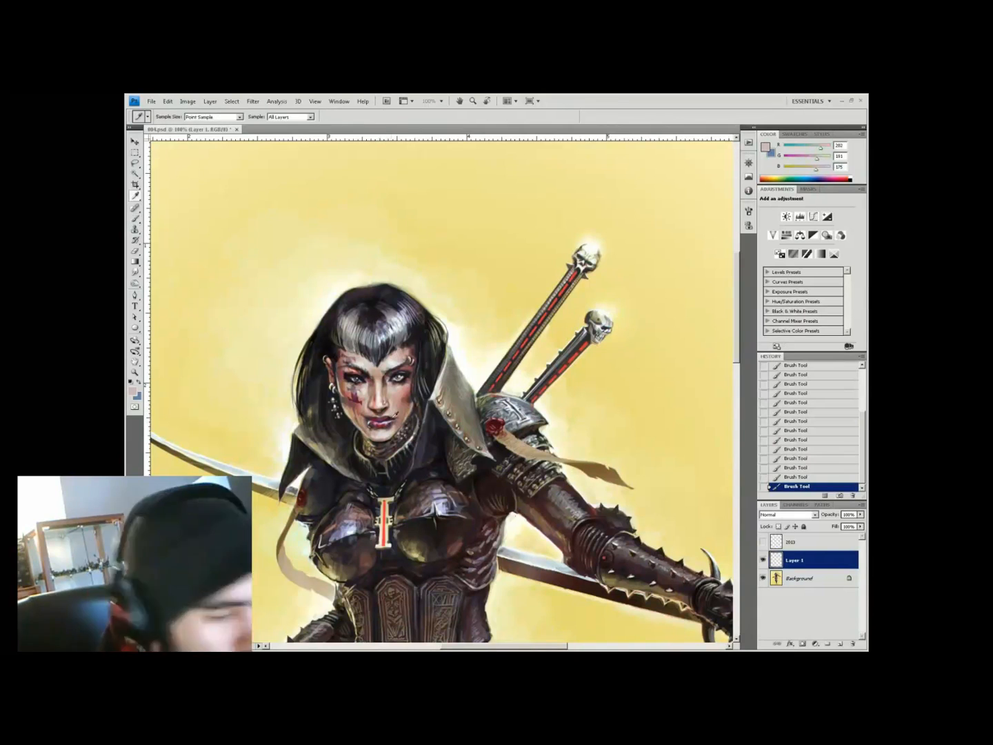
pyautogui.keyDown('alt'); pyautogui.click(400, 442); pyautogui.keyUp('alt')
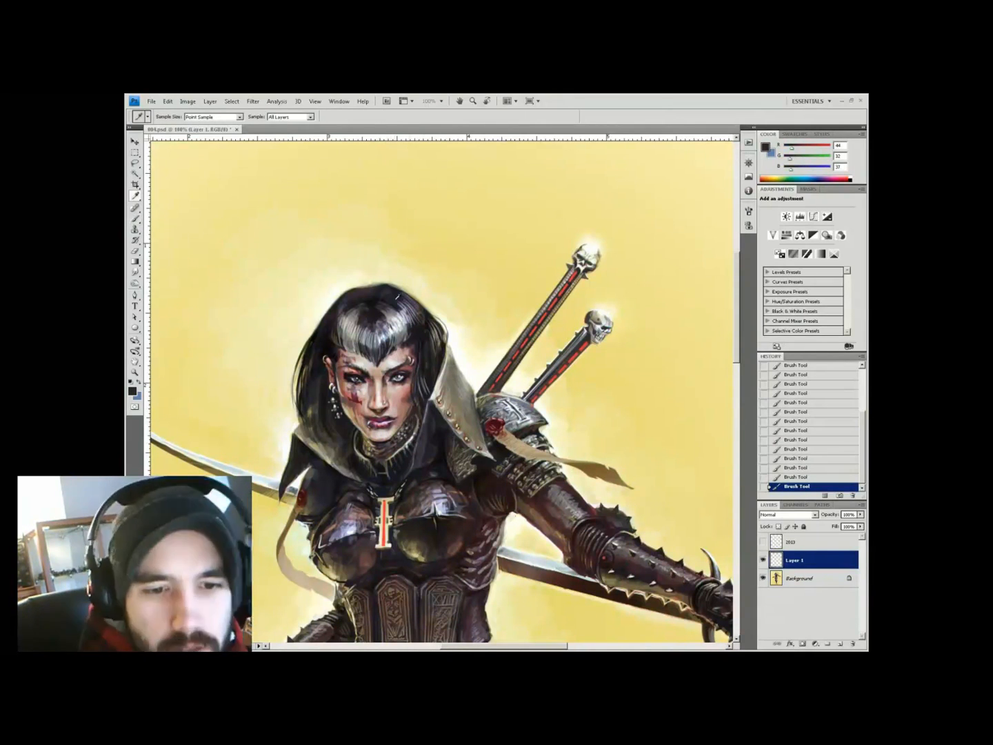
pyautogui.keyDown('alt'); pyautogui.click(400, 380); pyautogui.keyUp('alt')
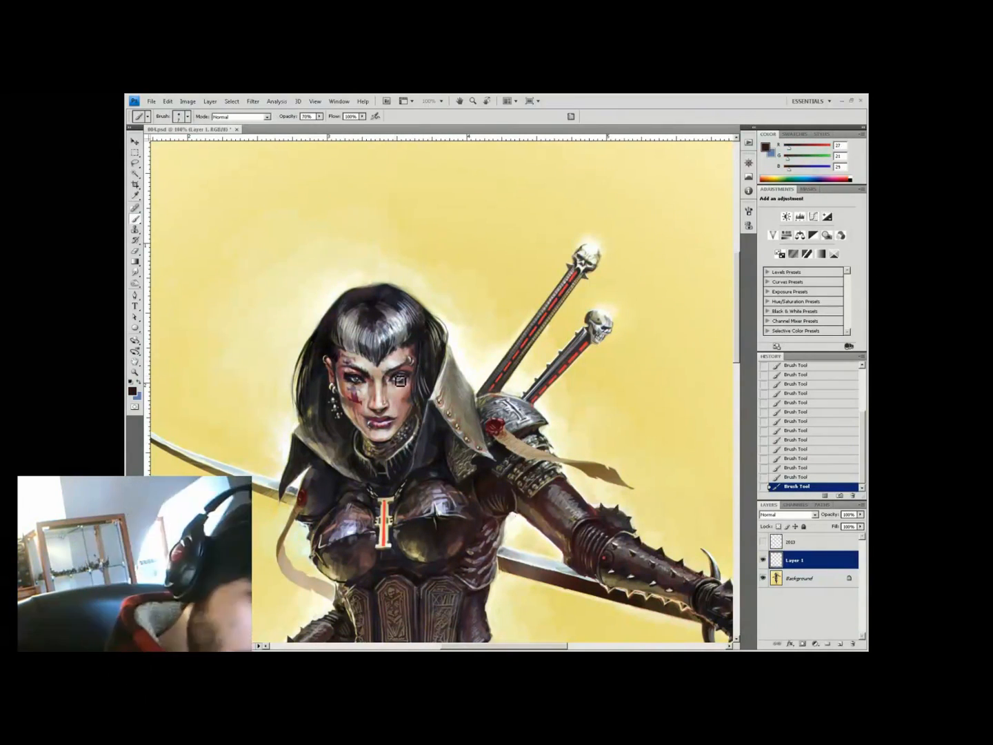
pyautogui.press('4')
pyautogui.press('4')
pyautogui.keyDown('alt'); pyautogui.click(359, 333); pyautogui.keyUp('alt')
pyautogui.keyDown('alt'); pyautogui.click(356, 371); pyautogui.keyUp('alt')
pyautogui.press('5')
pyautogui.keyDown('alt'); pyautogui.click(354, 359); pyautogui.keyUp('alt')
pyautogui.press('4')
pyautogui.press('4')
# Add pale highlights and dark detail near the eye, nose and cheek at 40–44% opacity
pyautogui.keyDown('alt'); pyautogui.click(365, 384); pyautogui.keyUp('alt')
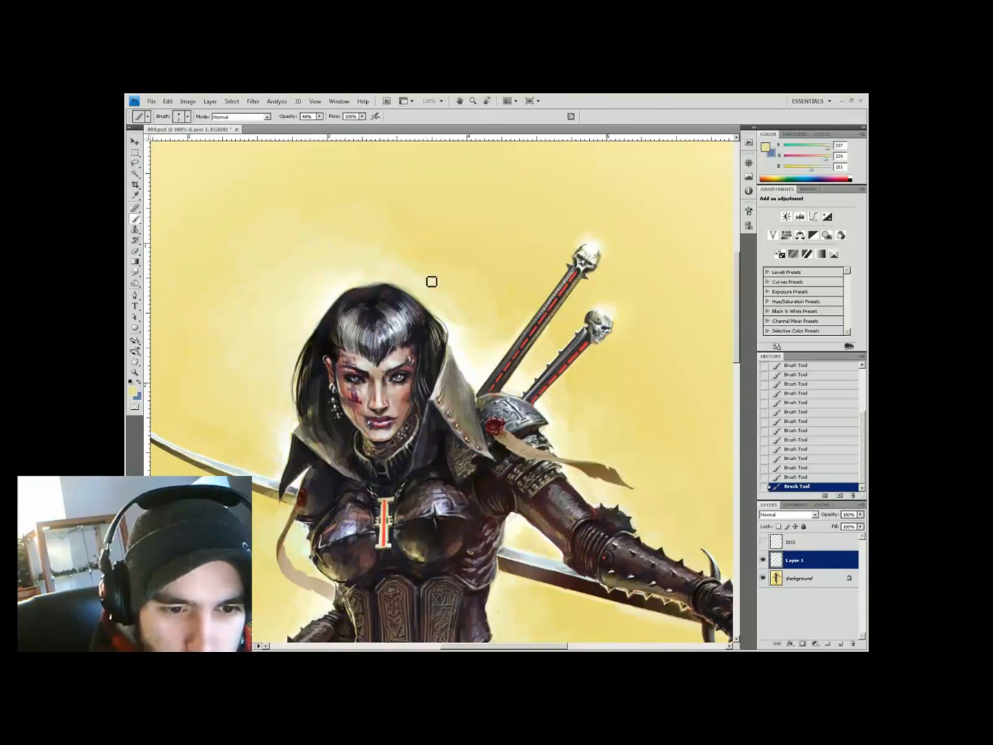
pyautogui.keyDown('alt'); pyautogui.click(385, 352); pyautogui.keyUp('alt')
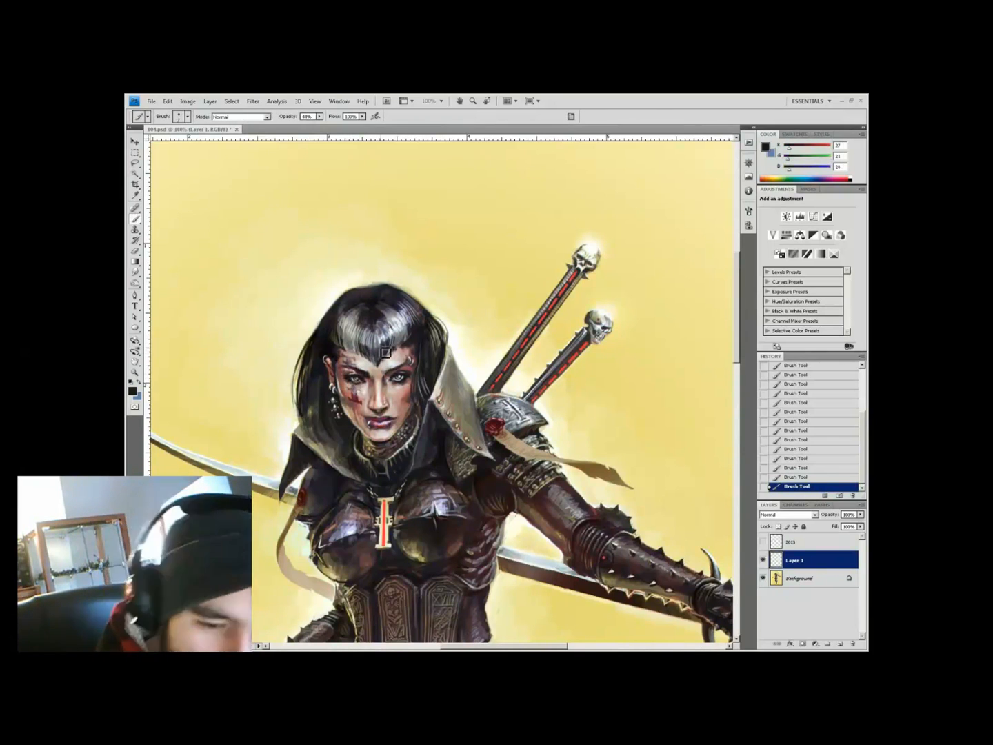
pyautogui.keyDown('alt'); pyautogui.click(369, 384); pyautogui.keyUp('alt')
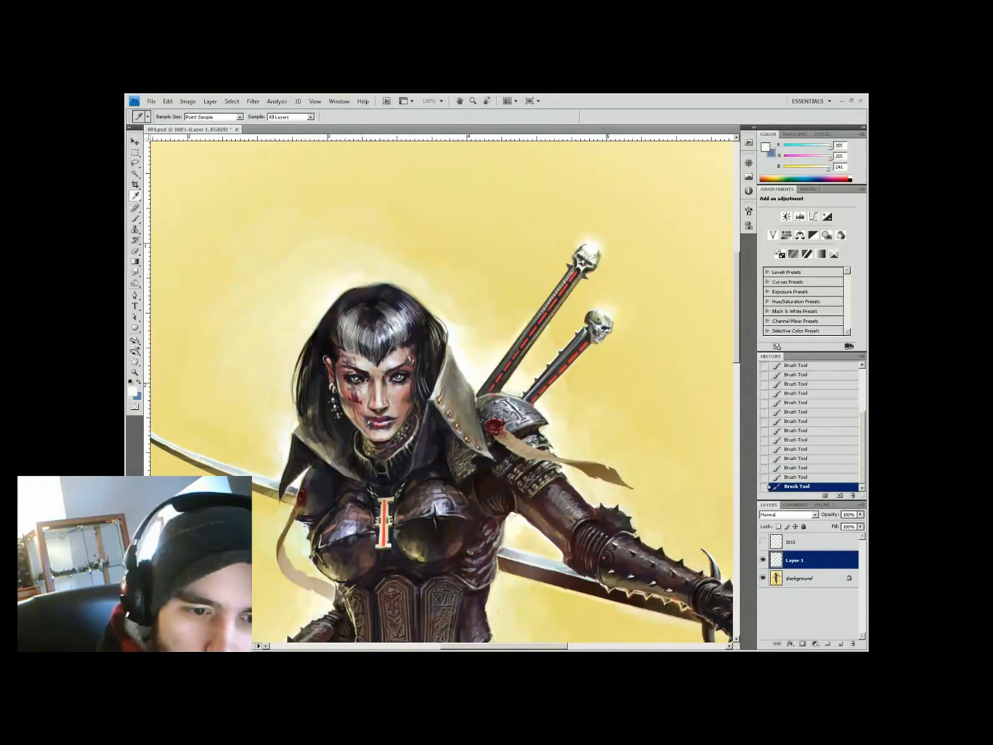
pyautogui.press('4')
pyautogui.keyDown('alt'); pyautogui.click(366, 380); pyautogui.keyUp('alt')
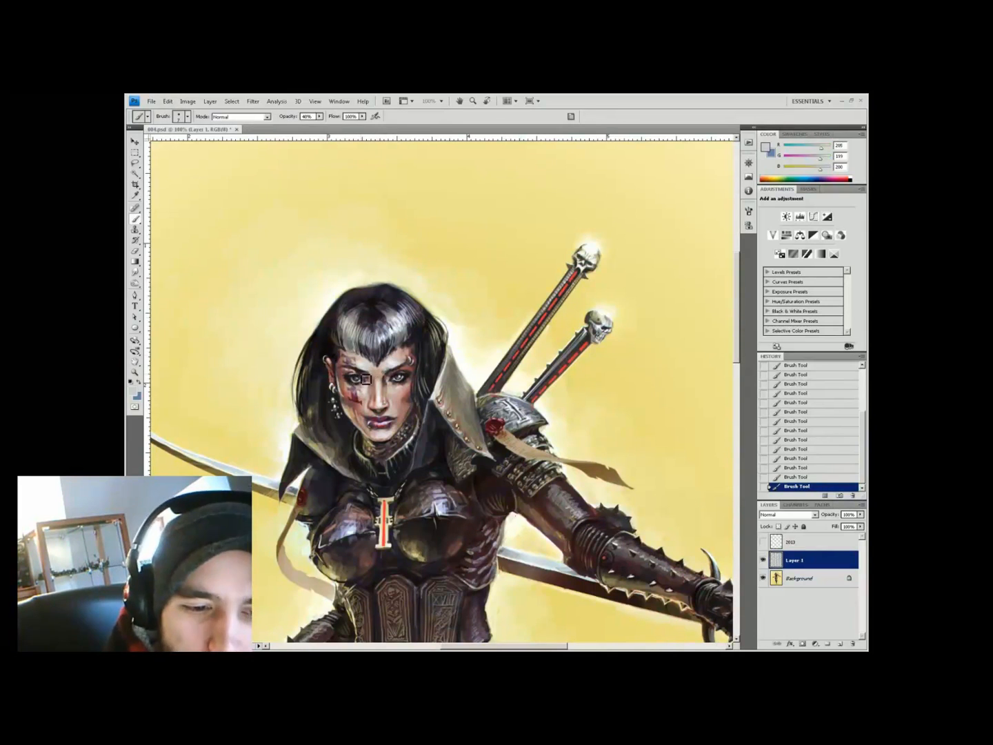
pyautogui.keyDown('alt'); pyautogui.click(375, 413); pyautogui.keyUp('alt')
pyautogui.keyDown('alt'); pyautogui.click(409, 378); pyautogui.keyUp('alt')
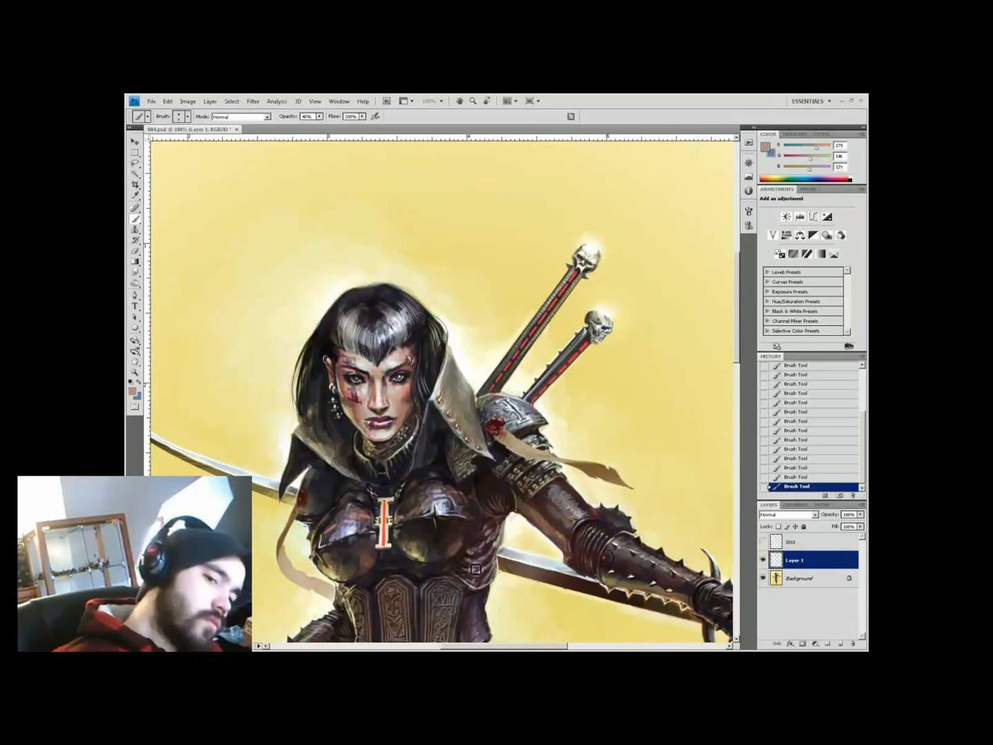
pyautogui.keyDown('alt'); pyautogui.click(359, 414); pyautogui.keyUp('alt')
pyautogui.press('F2')
pyautogui.press('F2')
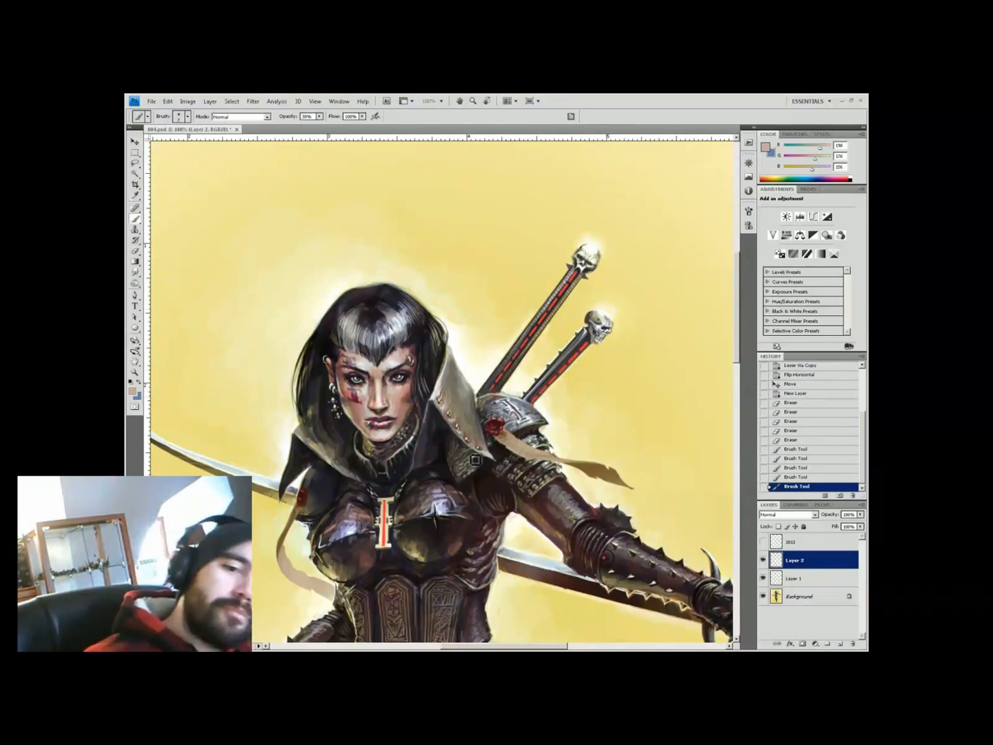
# Continue painting eye and face detail on Layer 2 with dark, reddish-brown and near-white tones
pyautogui.keyDown('alt'); pyautogui.click(335, 362); pyautogui.keyUp('alt')
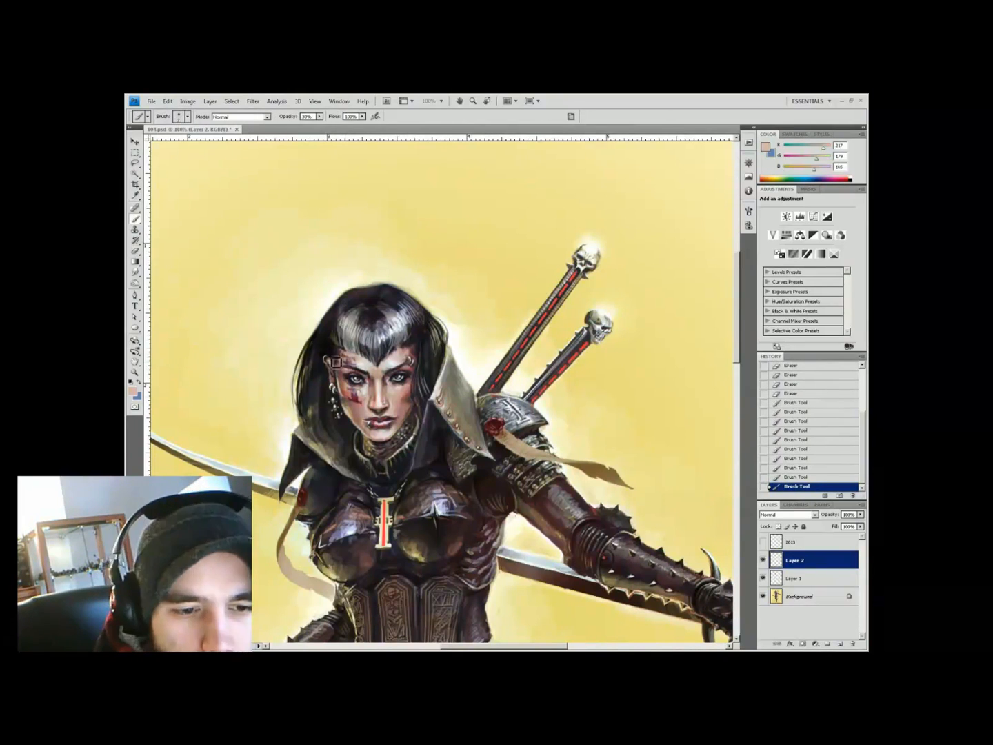
pyautogui.keyDown('alt'); pyautogui.click(340, 365); pyautogui.keyUp('alt')
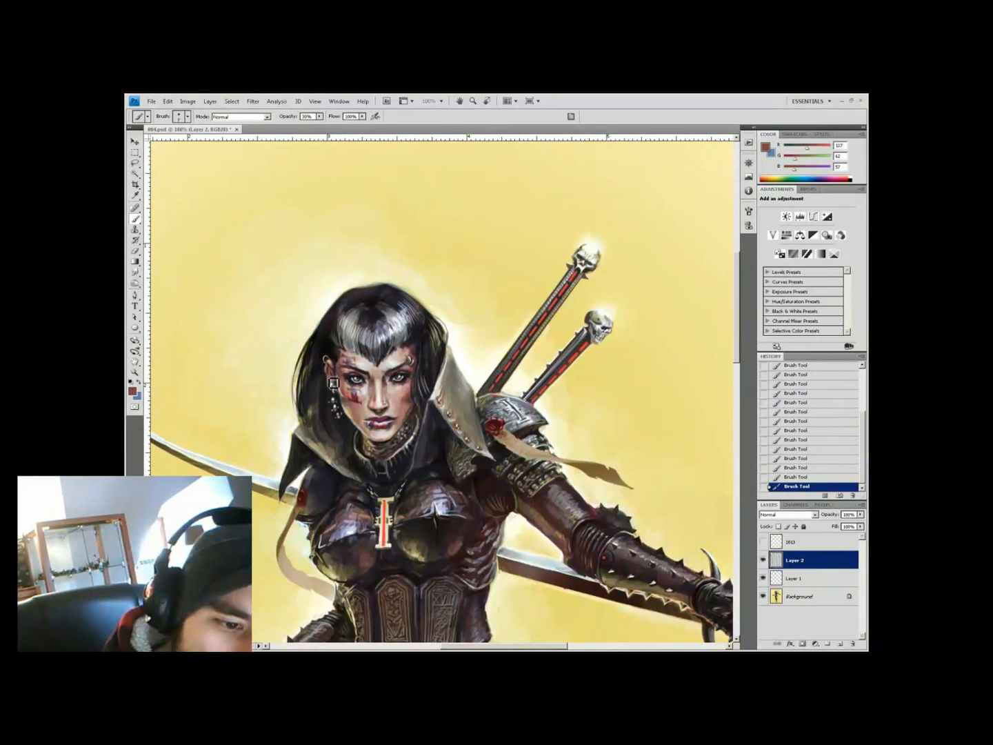
pyautogui.keyDown('alt'); pyautogui.click(333, 383); pyautogui.keyUp('alt')
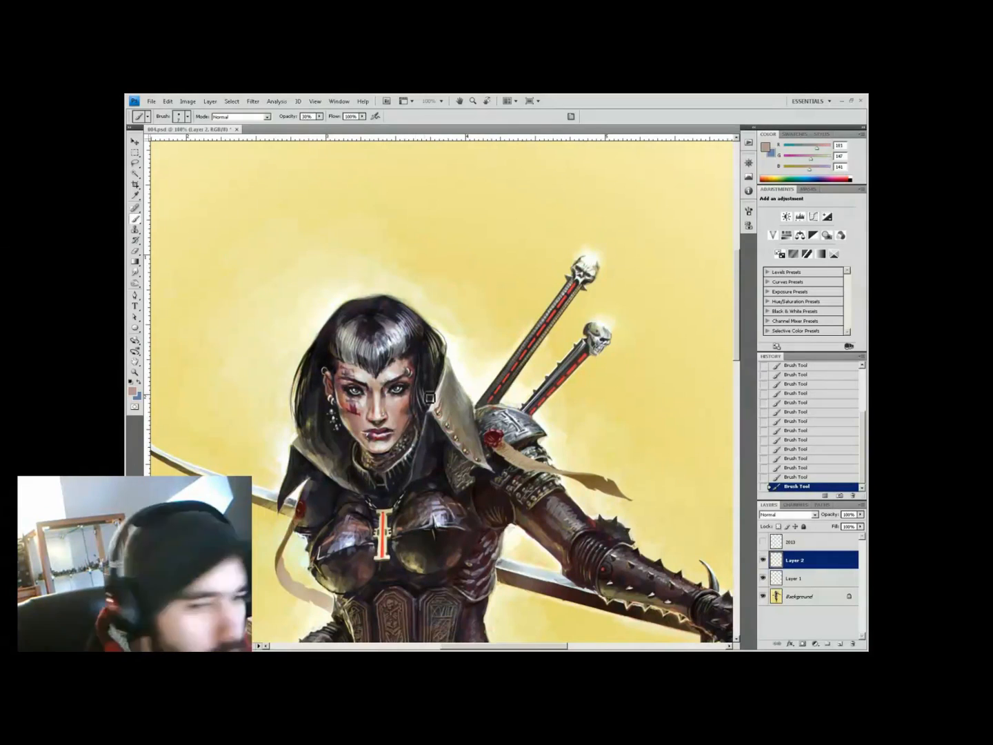
pyautogui.keyDown('alt'); pyautogui.click(429, 397); pyautogui.keyUp('alt')
pyautogui.keyDown('alt'); pyautogui.click(372, 421); pyautogui.keyUp('alt')
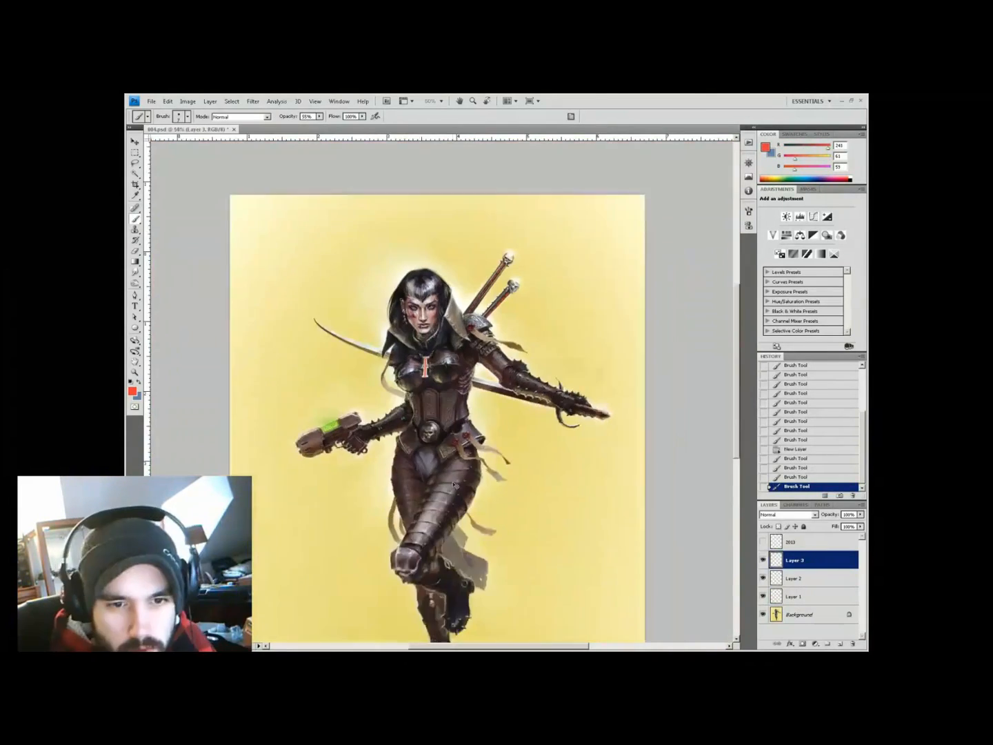
# Check the whole figure, then add a new layer with the upper body in view
pyautogui.click(575, 564)
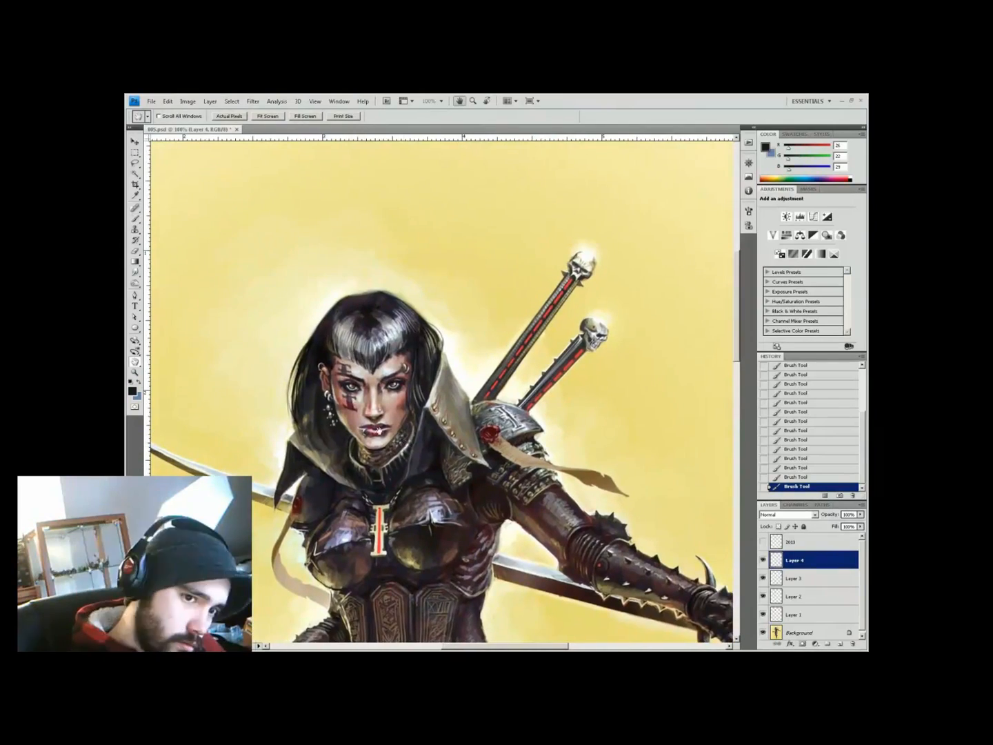
pyautogui.press('z')
pyautogui.keyDown('alt'); pyautogui.click(535, 417); pyautogui.keyUp('alt')
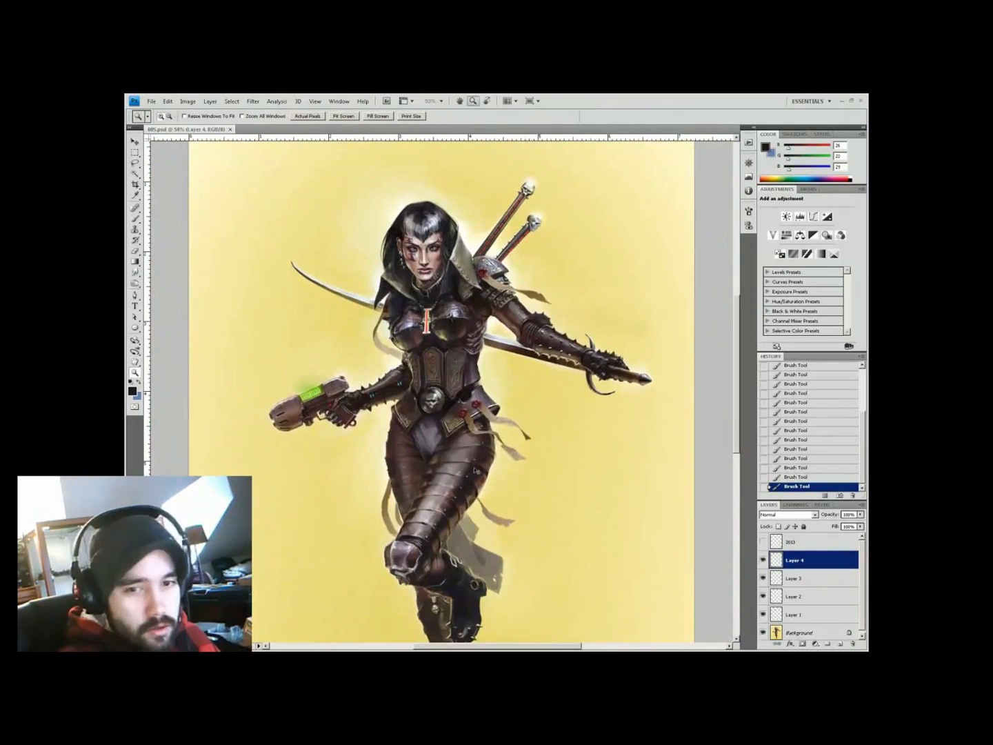
pyautogui.click(526, 279)
pyautogui.hotkey('ctrl', 'shift', 'alt', 'n')
pyautogui.moveTo(171, 402); pyautogui.dragTo(158, 413)
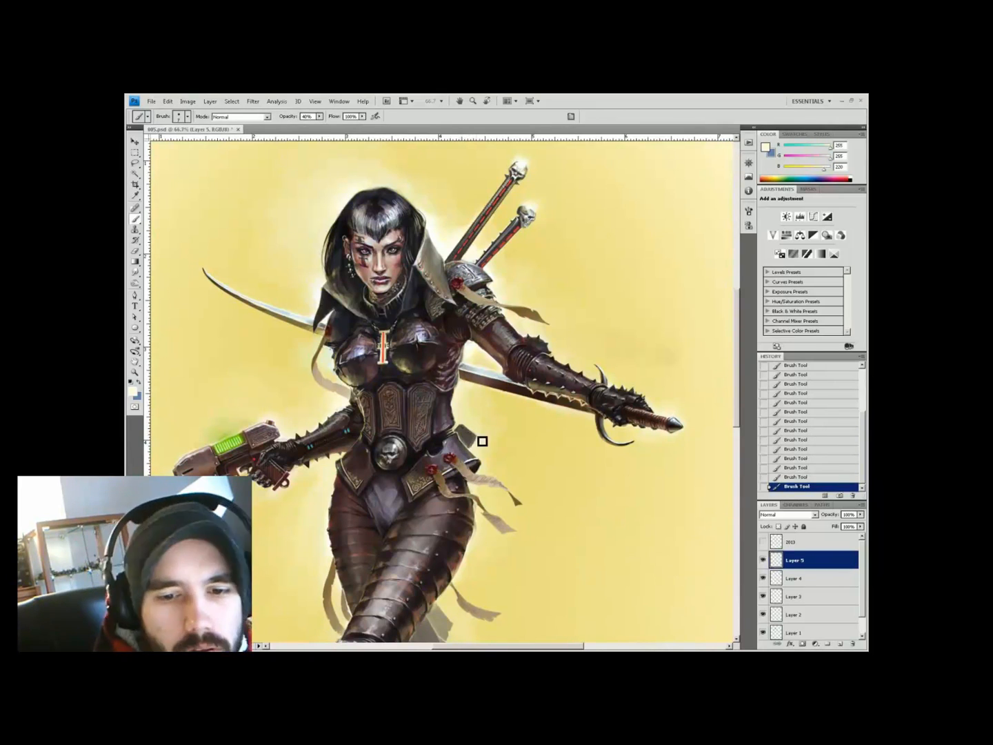
pyautogui.press('space')
pyautogui.moveTo(480, 442); pyautogui.dragTo(426, 474)
# On new Layer 6, paint a stroke along the arm at 80% opacity, then drop to 44%
pyautogui.keyDown('alt'); pyautogui.click(422, 467); pyautogui.keyUp('alt')
pyautogui.press('space')
pyautogui.moveTo(475, 605); pyautogui.dragTo(351, 631)
pyautogui.hotkey('ctrl', 'shift', 'alt', 'n')
pyautogui.press('8')
pyautogui.keyDown('alt'); pyautogui.click(335, 370); pyautogui.keyUp('alt')
pyautogui.moveTo(335, 370); pyautogui.dragTo(412, 475)
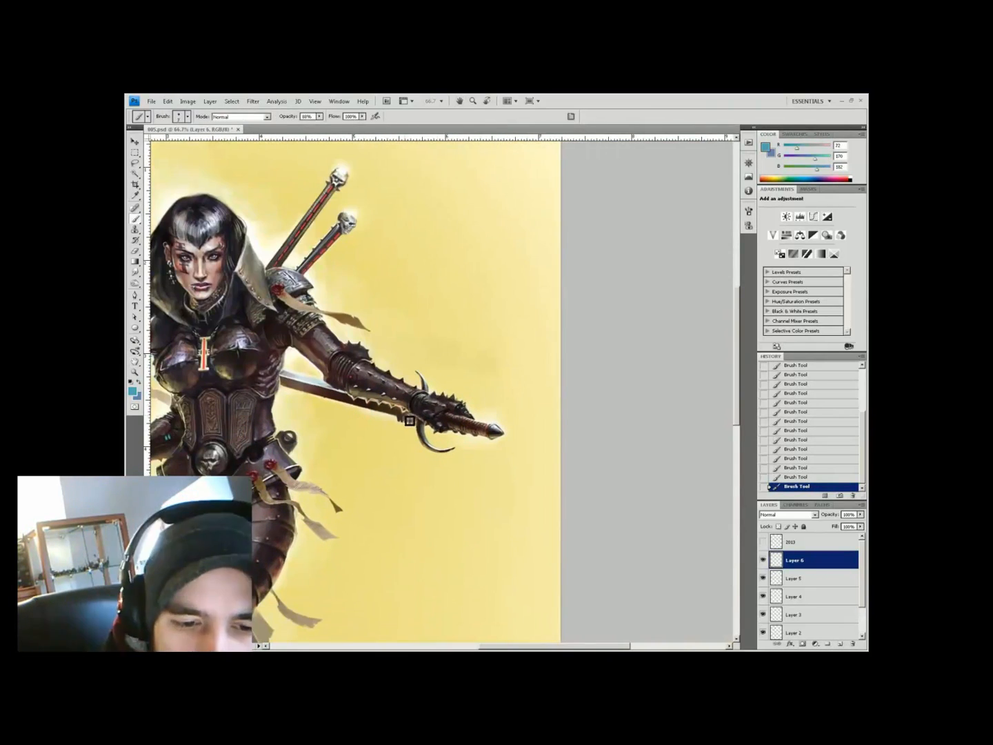
pyautogui.press('4')
pyautogui.press('4')
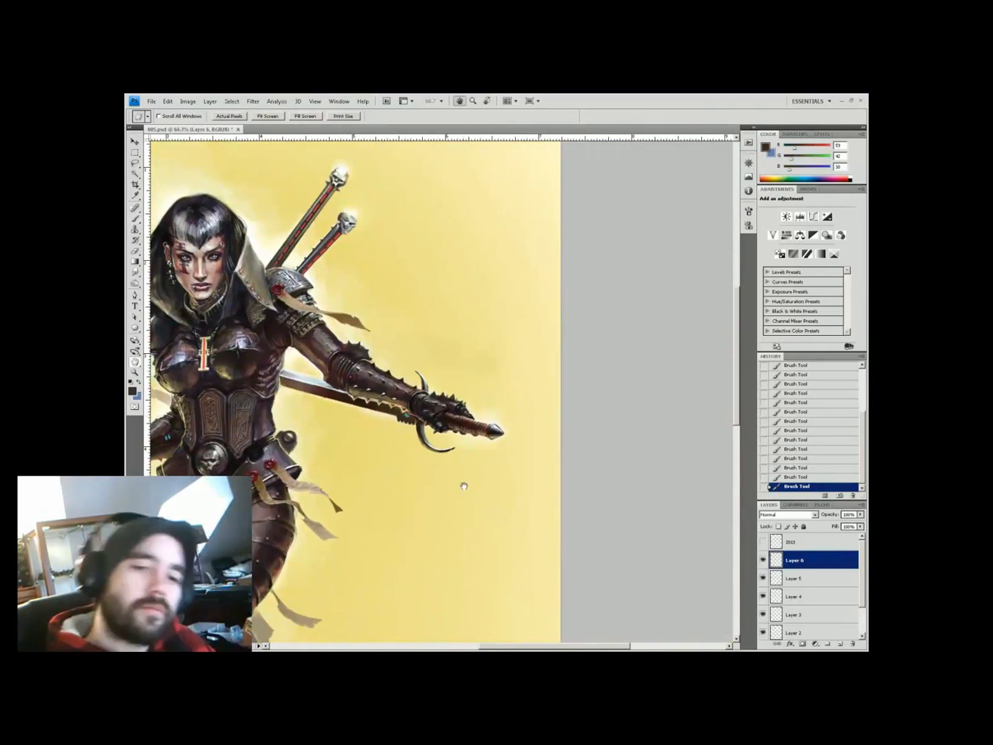
pyautogui.keyDown('alt'); pyautogui.click(404, 426); pyautogui.keyUp('alt')
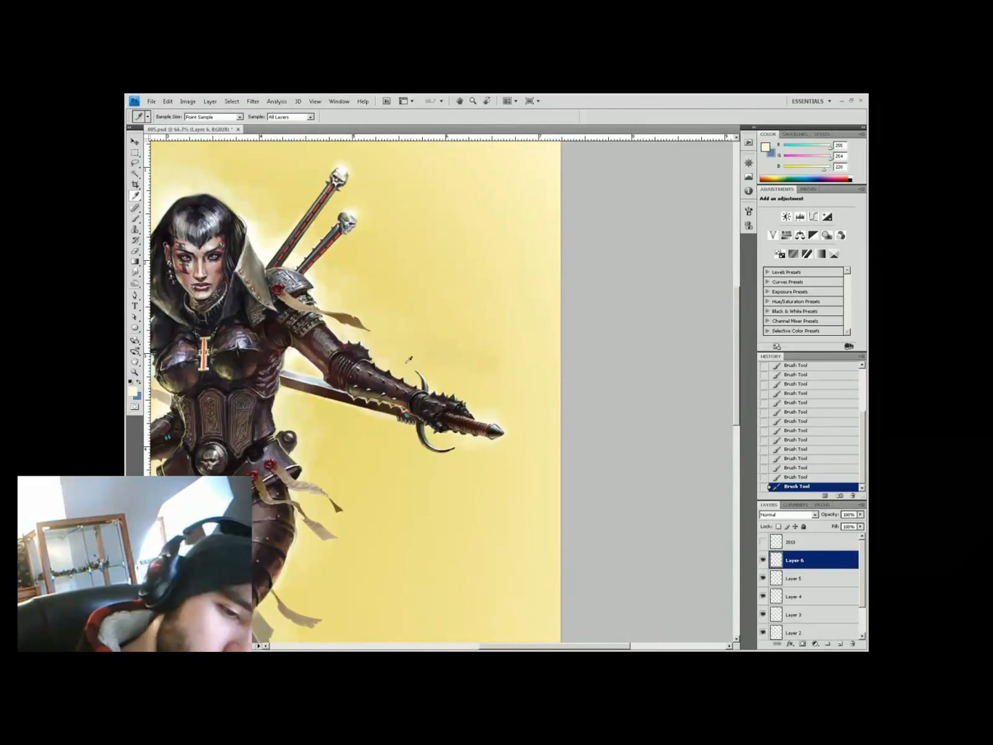
pyautogui.keyDown('alt'); pyautogui.click(412, 424); pyautogui.keyUp('alt')
# Sample dark purple-black, pale yellow, sword brown and face shadow colours for the chain
pyautogui.hotkey('ctrl', '0')
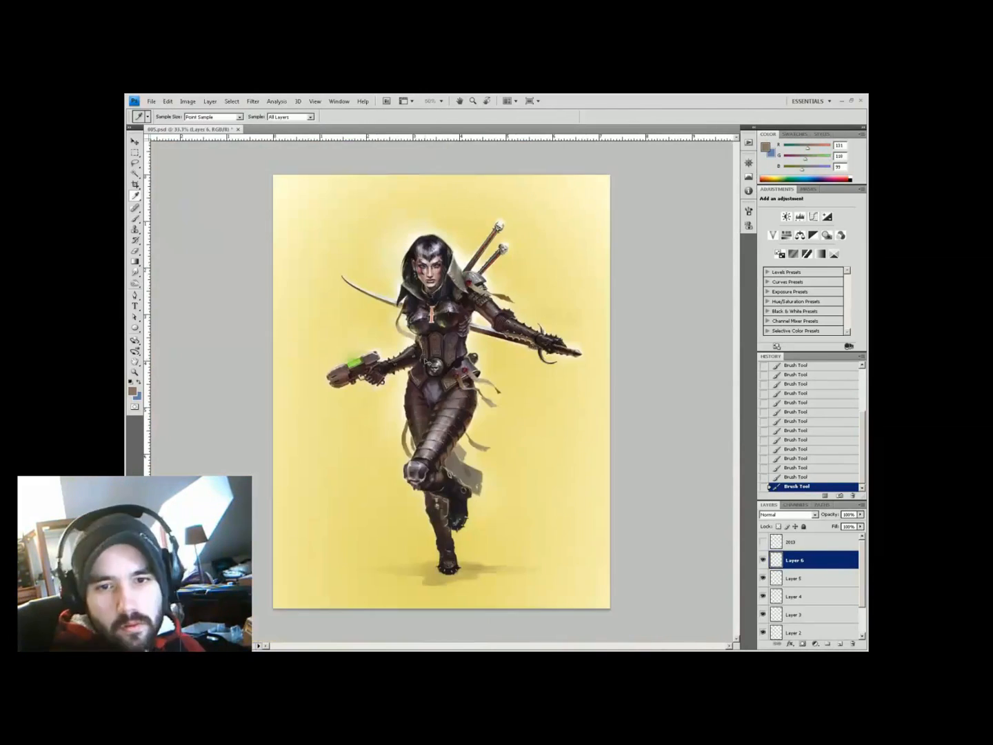
pyautogui.hotkey('ctrl', '+')
pyautogui.hotkey('ctrl', '+')
pyautogui.hotkey('ctrl', '+')
pyautogui.keyDown('alt'); pyautogui.click(351, 366); pyautogui.keyUp('alt')
pyautogui.scroll(-3, 397, 372)
pyautogui.scroll(-1, 559, 509)
pyautogui.press('b')
pyautogui.keyDown('alt'); pyautogui.click(437, 475); pyautogui.keyUp('alt')
pyautogui.scroll(2, 300, 382)
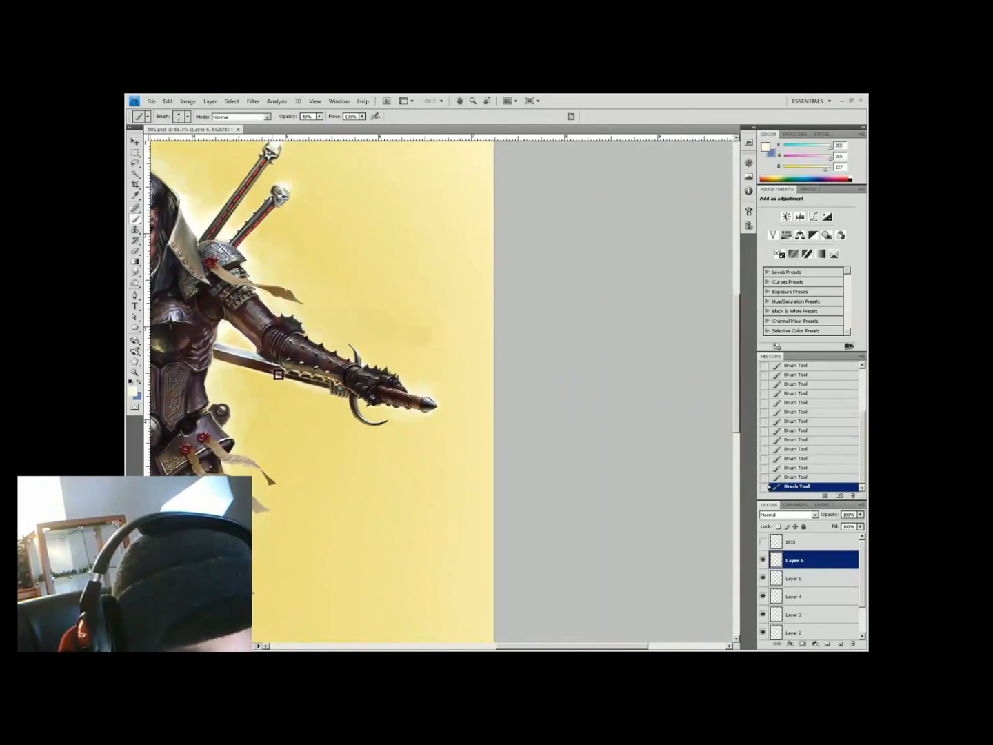
pyautogui.keyDown('alt'); pyautogui.click(278, 374); pyautogui.keyUp('alt')
pyautogui.scroll(-2, 278, 374)
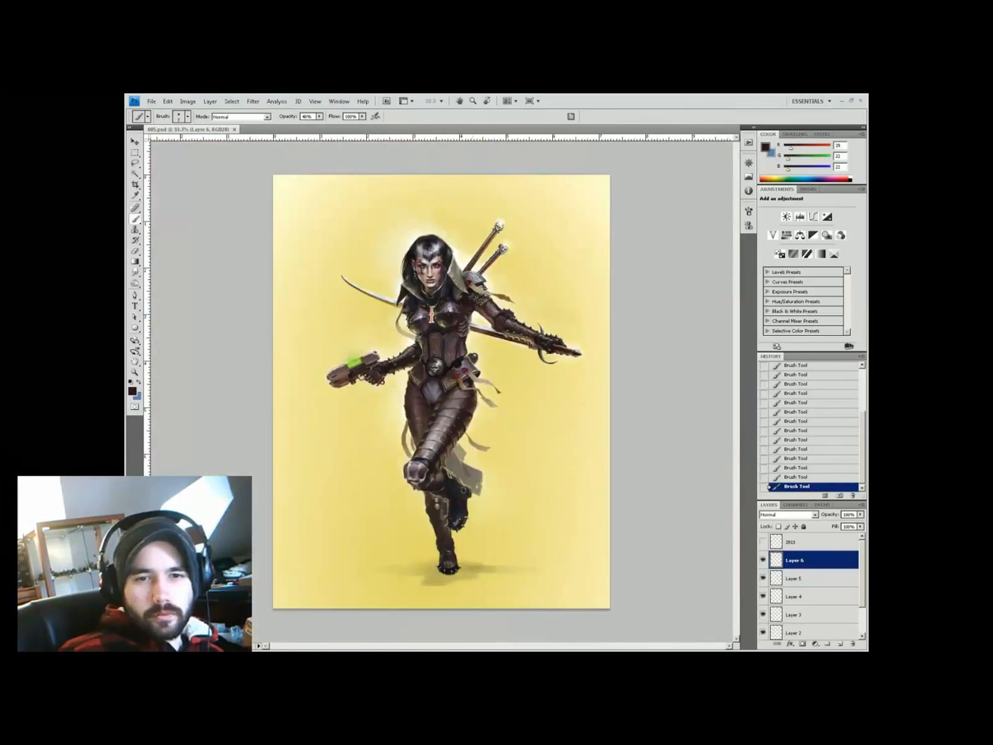
pyautogui.scroll(3, 436, 239)
pyautogui.keyDown('alt'); pyautogui.click(434, 316); pyautogui.keyUp('alt')
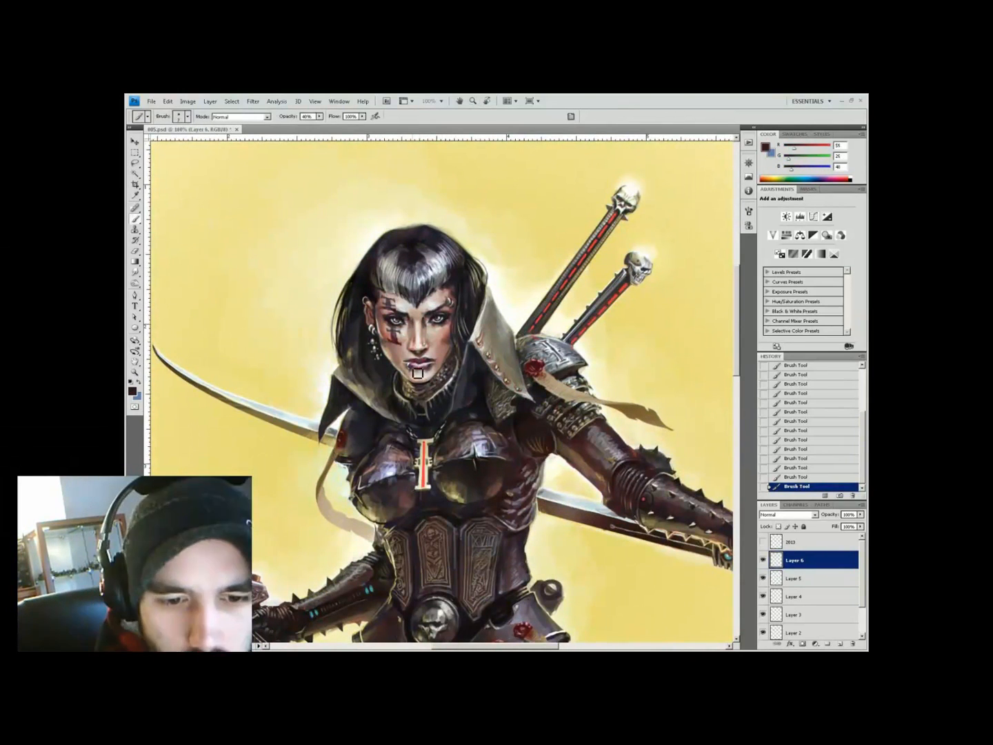
pyautogui.scroll(-3, 452, 543)
# Add a new layer and paint a faint first chain stroke near the hips
pyautogui.press('h')
pyautogui.scroll(1, 499, 576)
pyautogui.moveTo(369, 392); pyautogui.dragTo(389, 325)
pyautogui.keyDown('alt'); pyautogui.click(413, 344); pyautogui.keyUp('alt')
pyautogui.keyDown('alt'); pyautogui.click(414, 344); pyautogui.keyUp('alt')
pyautogui.keyDown('ctrl'); pyautogui.click(448, 358); pyautogui.keyUp('ctrl')
pyautogui.keyDown('ctrl'); pyautogui.click(448, 359); pyautogui.keyUp('ctrl')
pyautogui.click(837, 643)
pyautogui.press('b')
pyautogui.moveTo(344, 453); pyautogui.dragTo(372, 433)
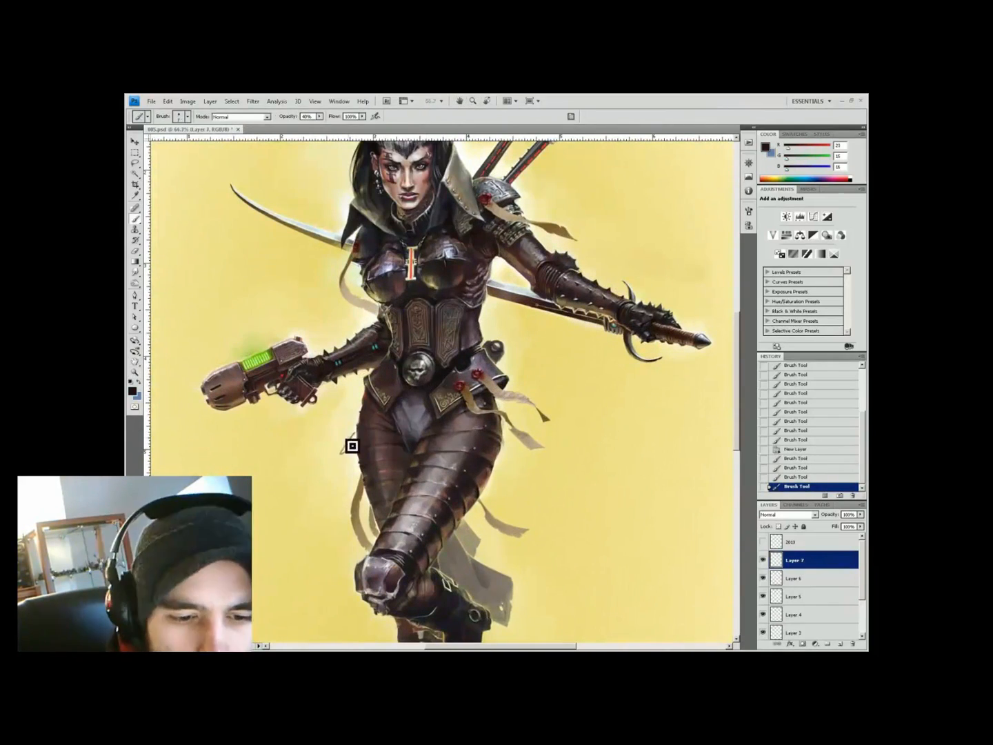
pyautogui.keyDown('alt'); pyautogui.click(404, 413); pyautogui.keyUp('alt')
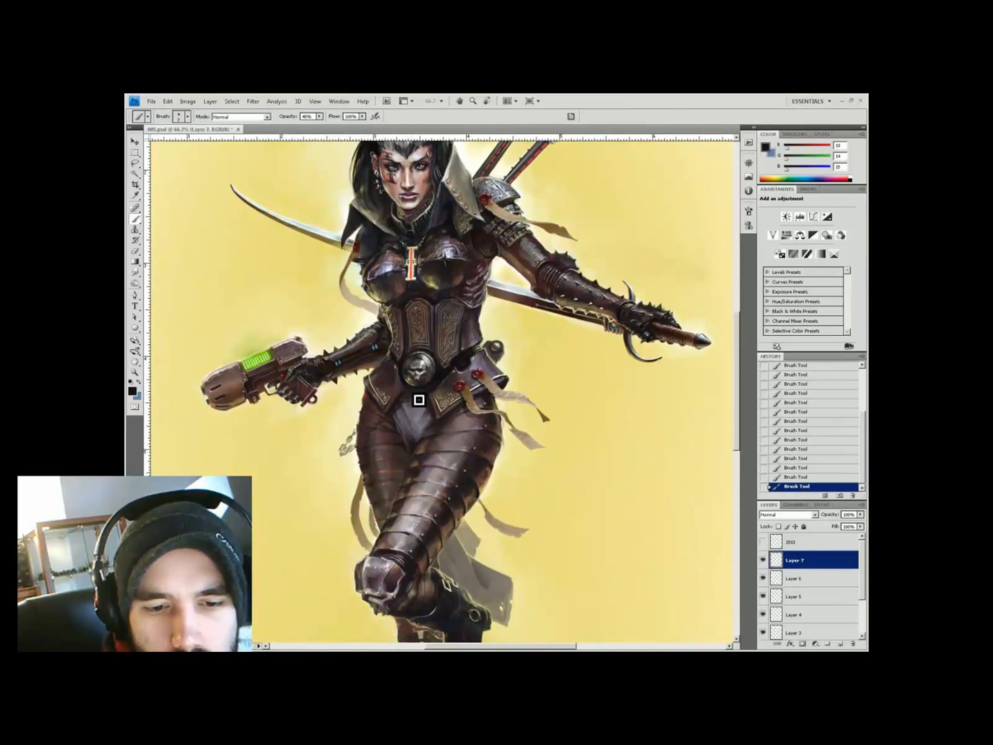
# On another new layer, paint a cream chain strand across the hips and sample a dark chain colour
pyautogui.hotkey('ctrl', 'shift', 'alt', 'n')
pyautogui.keyDown('alt'); pyautogui.click(380, 431); pyautogui.keyUp('alt')
pyautogui.moveTo(381, 432); pyautogui.dragTo(352, 445)
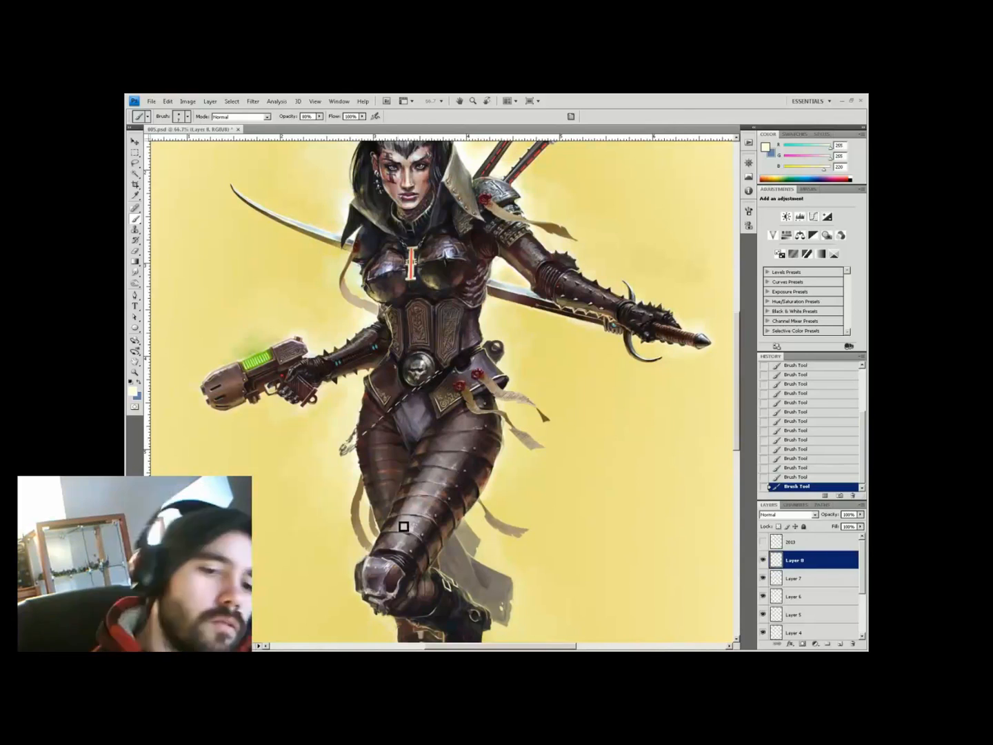
pyautogui.hotkey('ctrl', '-')
pyautogui.hotkey('ctrl', '+')
pyautogui.hotkey('ctrl', '+')
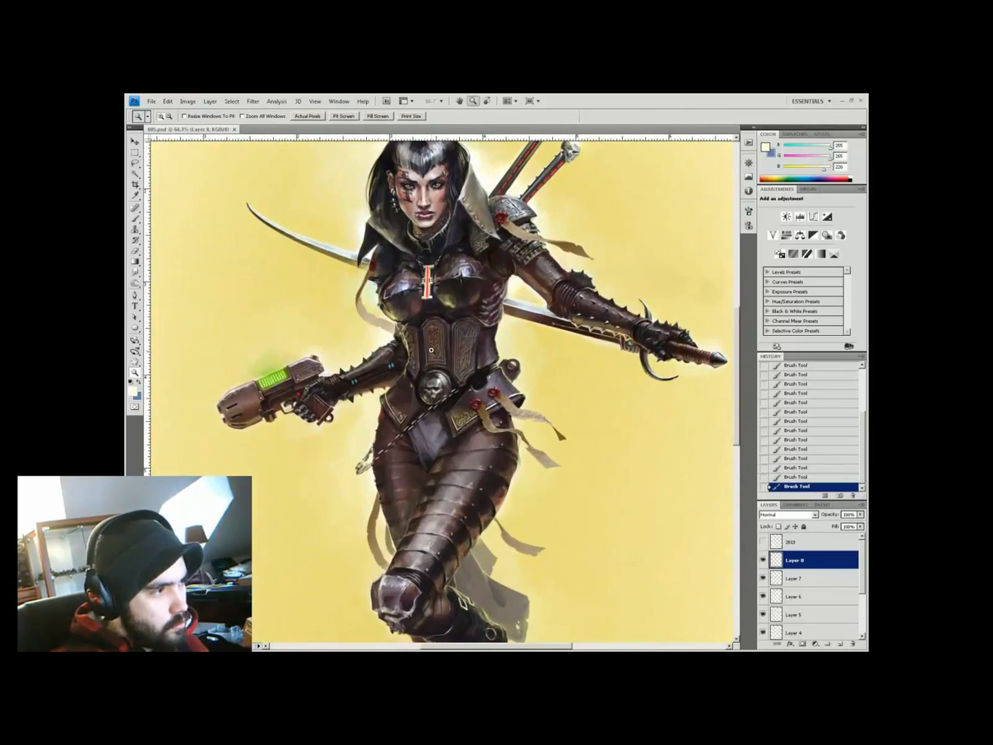
pyautogui.hotkey('ctrl', 'shift', 'alt', 'n')
pyautogui.keyDown('alt'); pyautogui.click(412, 467); pyautogui.keyUp('alt')
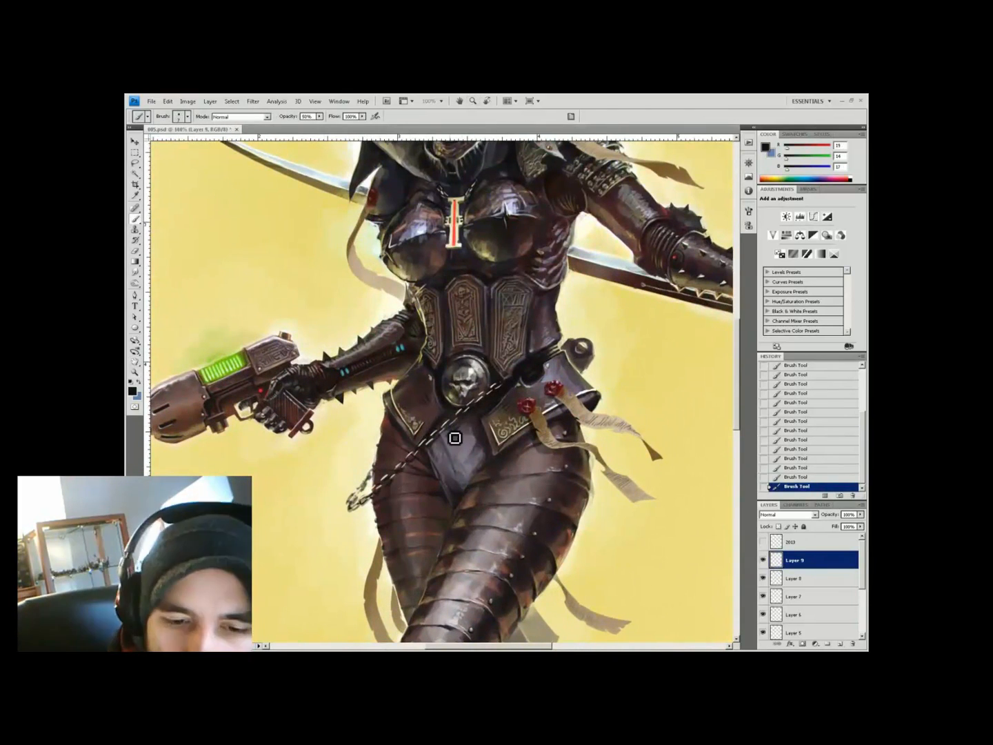
# Erase stray paint around the chain and sample a light yellow from the background
pyautogui.press('e')
pyautogui.moveTo(396, 496); pyautogui.dragTo(445, 332)
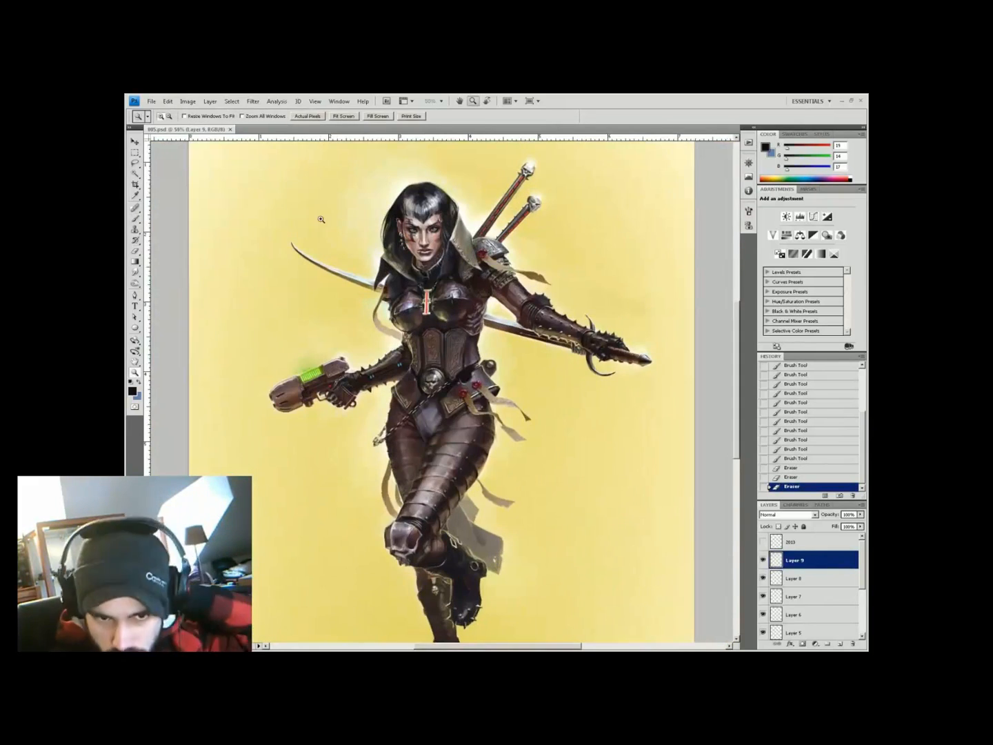
pyautogui.hotkey('ctrl', '+')
pyautogui.hotkey('ctrl', '+')
pyautogui.press('alt')
pyautogui.keyDown('alt'); pyautogui.click(389, 401); pyautogui.keyUp('alt')
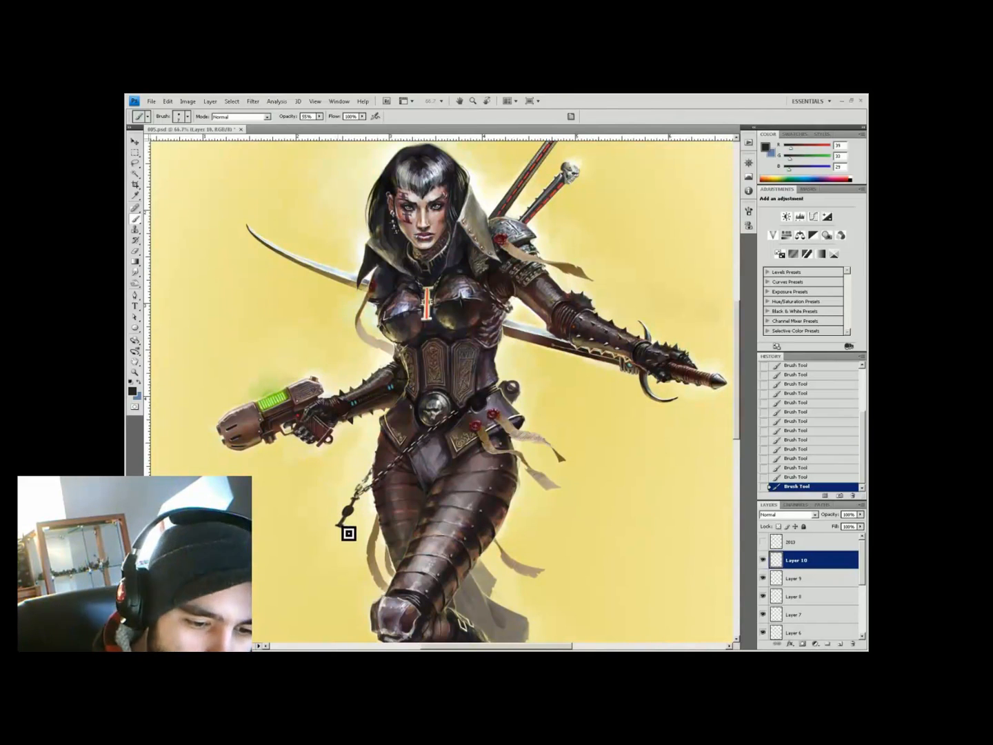
# Sample near-white highlights and dark leg brown at 50% opacity for the spiked weight beside the leg
pyautogui.keyDown('alt'); pyautogui.click(351, 510); pyautogui.keyUp('alt')
pyautogui.press('5')
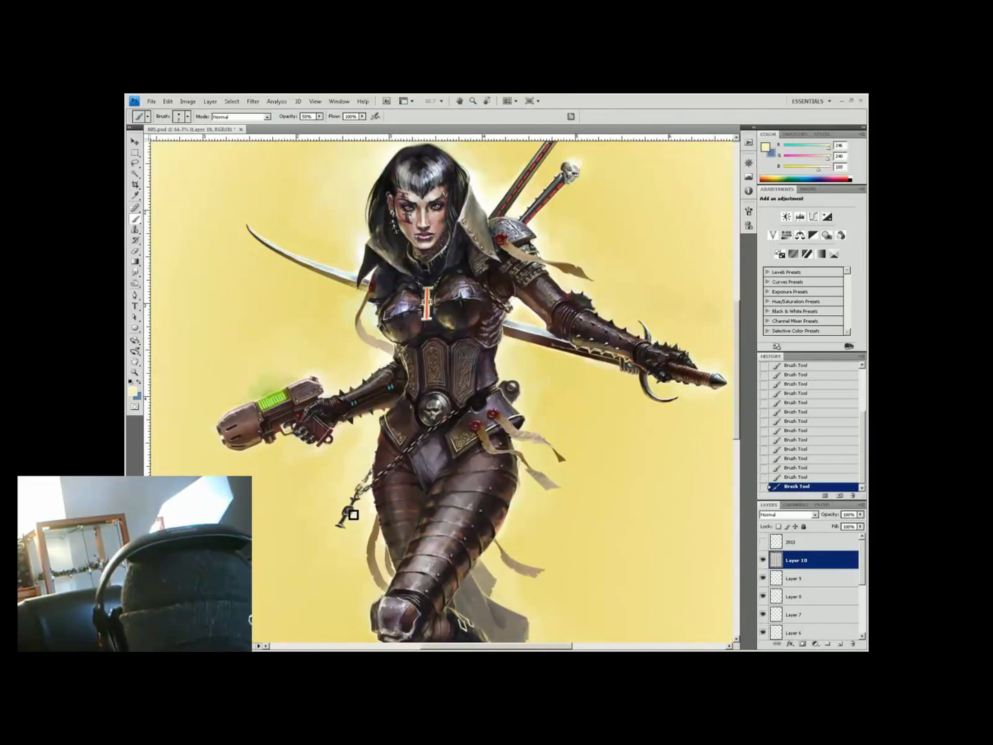
pyautogui.keyDown('alt'); pyautogui.click(368, 552); pyautogui.keyUp('alt')
pyautogui.keyDown('alt'); pyautogui.click(345, 514); pyautogui.keyUp('alt')
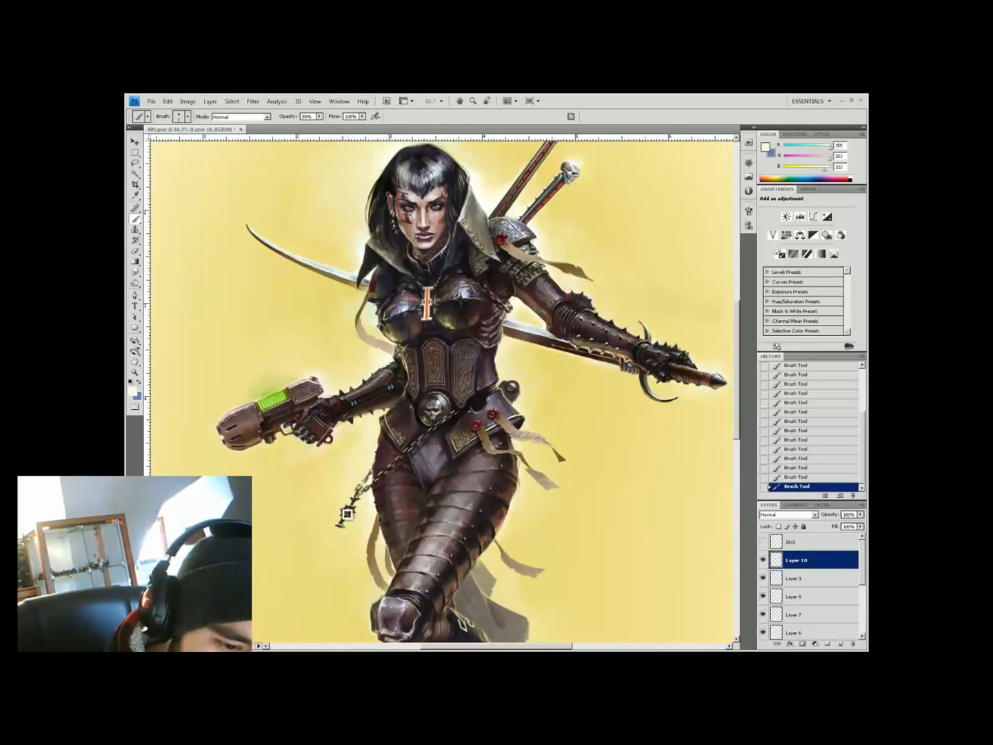
pyautogui.keyDown('alt'); pyautogui.click(354, 511); pyautogui.keyUp('alt')
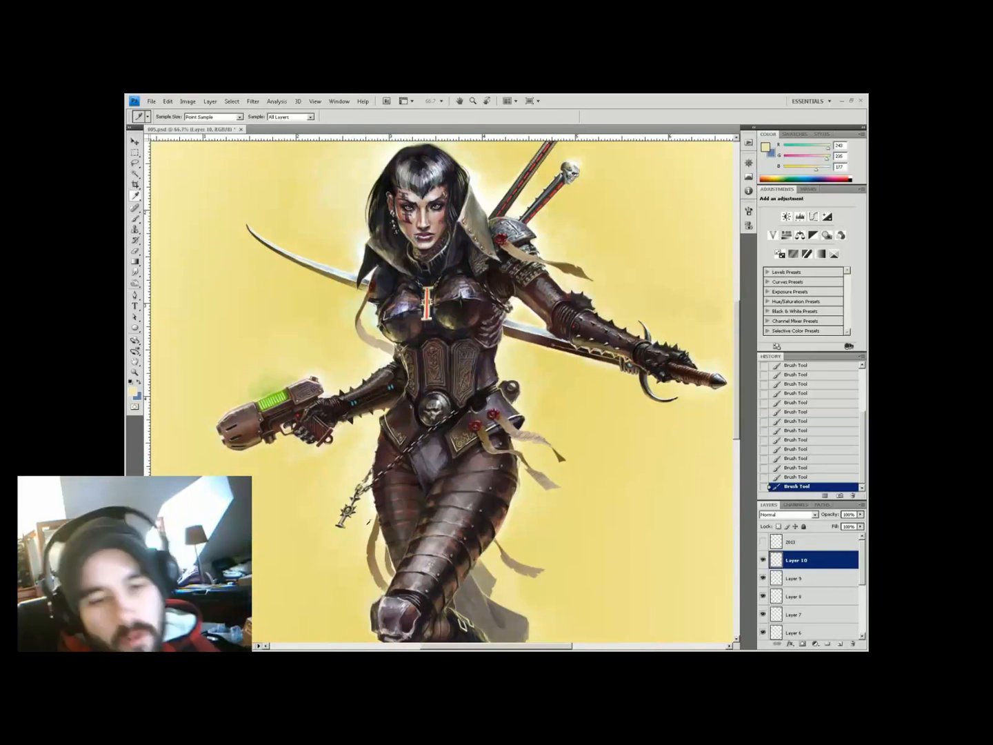
pyautogui.press('z')
pyautogui.keyDown('alt'); pyautogui.click(427, 358); pyautogui.keyUp('alt')
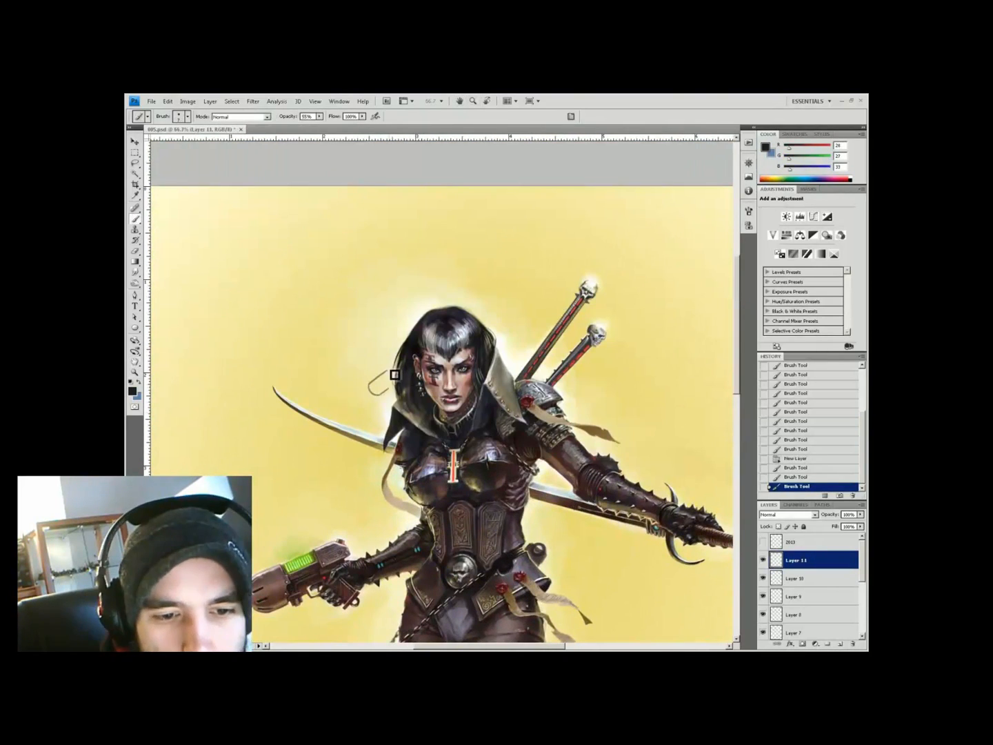
# Touch up the hair edge with off-white and dark hair tones at 40–77% brush opacity
pyautogui.keyDown('alt'); pyautogui.click(382, 387); pyautogui.keyUp('alt')
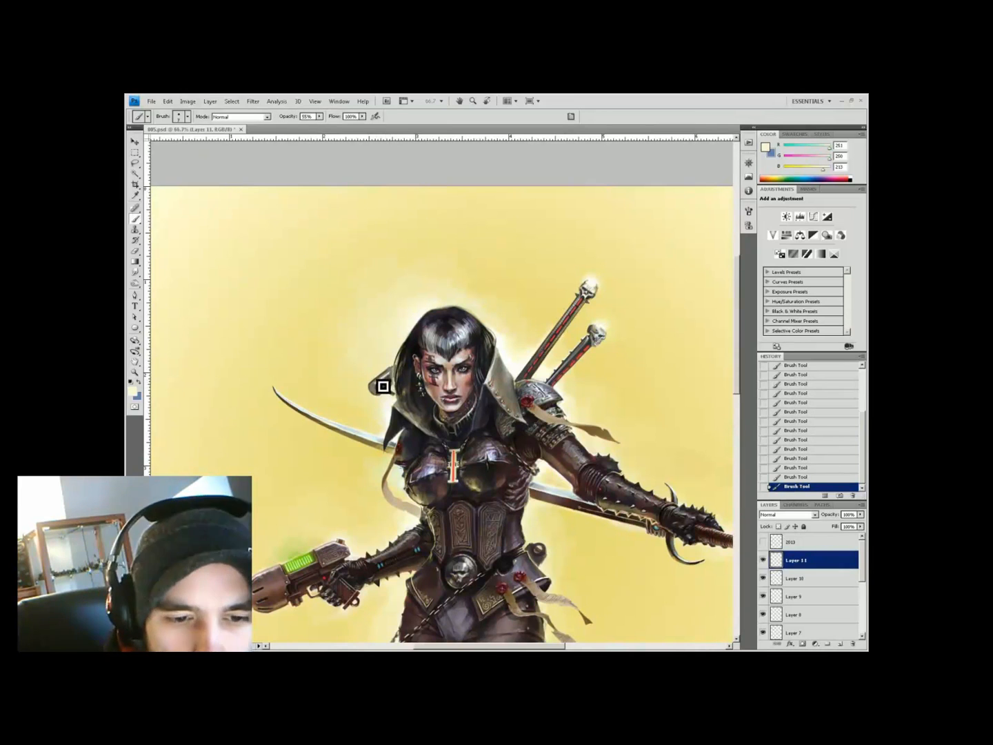
pyautogui.keyDown('alt'); pyautogui.click(384, 386); pyautogui.keyUp('alt')
pyautogui.press('4')
pyautogui.keyDown('alt'); pyautogui.click(392, 400); pyautogui.keyUp('alt')
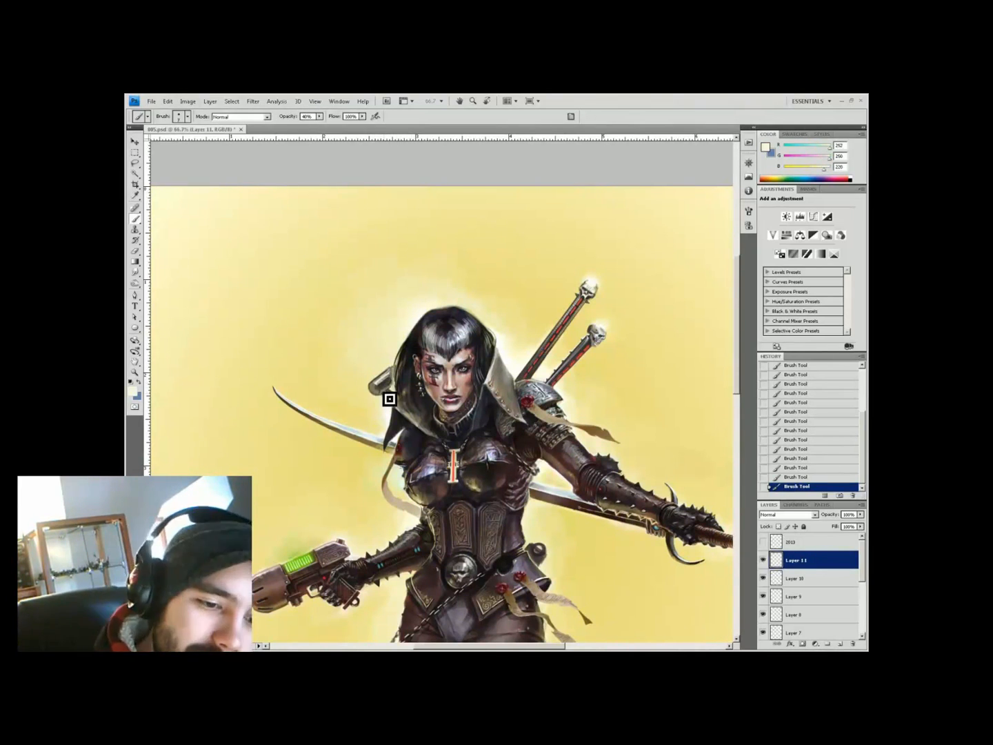
pyautogui.keyDown('alt'); pyautogui.click(377, 392); pyautogui.keyUp('alt')
pyautogui.keyDown('alt'); pyautogui.click(419, 359); pyautogui.keyUp('alt')
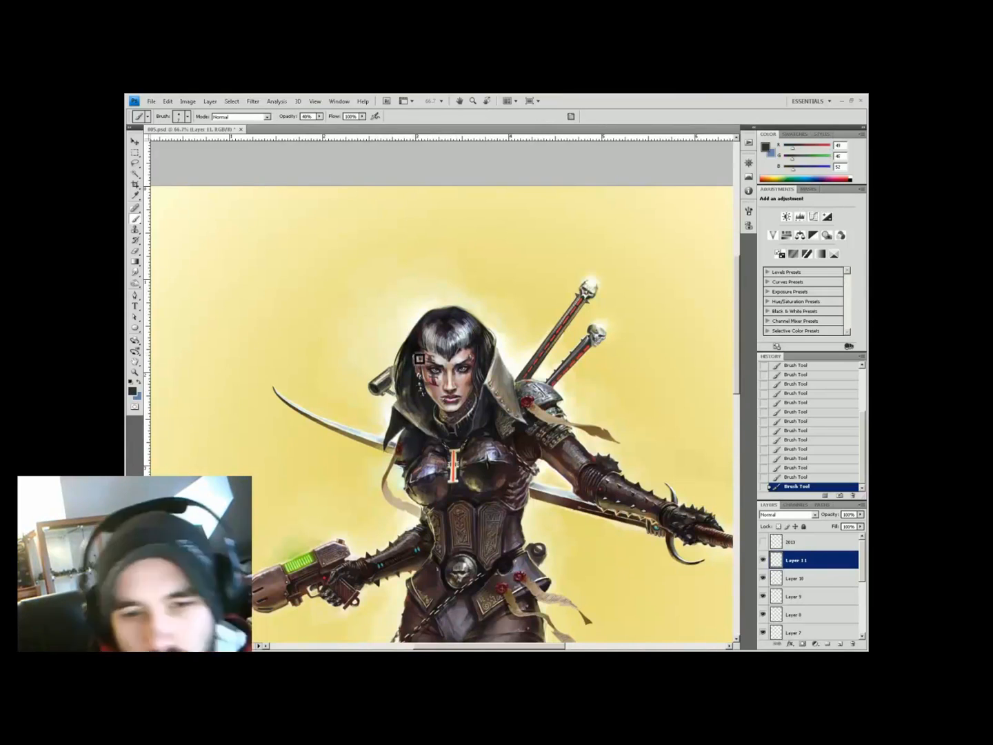
pyautogui.keyDown('alt'); pyautogui.click(385, 367); pyautogui.keyUp('alt')
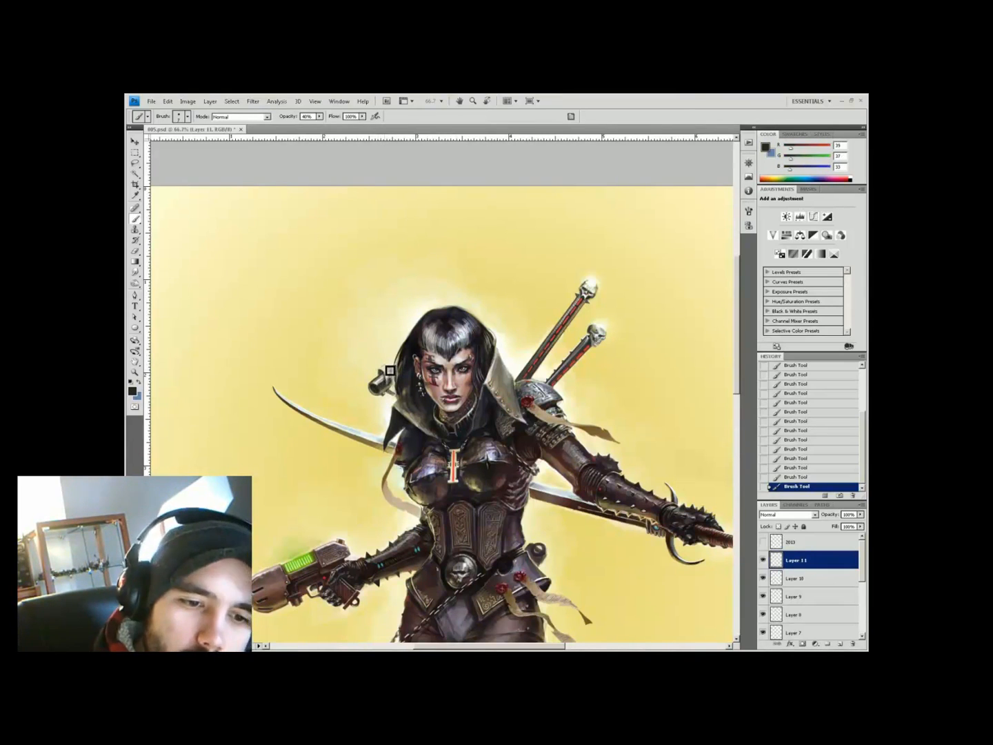
pyautogui.press('7')
pyautogui.press('7')
pyautogui.keyDown('alt'); pyautogui.click(381, 387); pyautogui.keyUp('alt')
pyautogui.keyDown('alt'); pyautogui.click(382, 378); pyautogui.keyUp('alt')
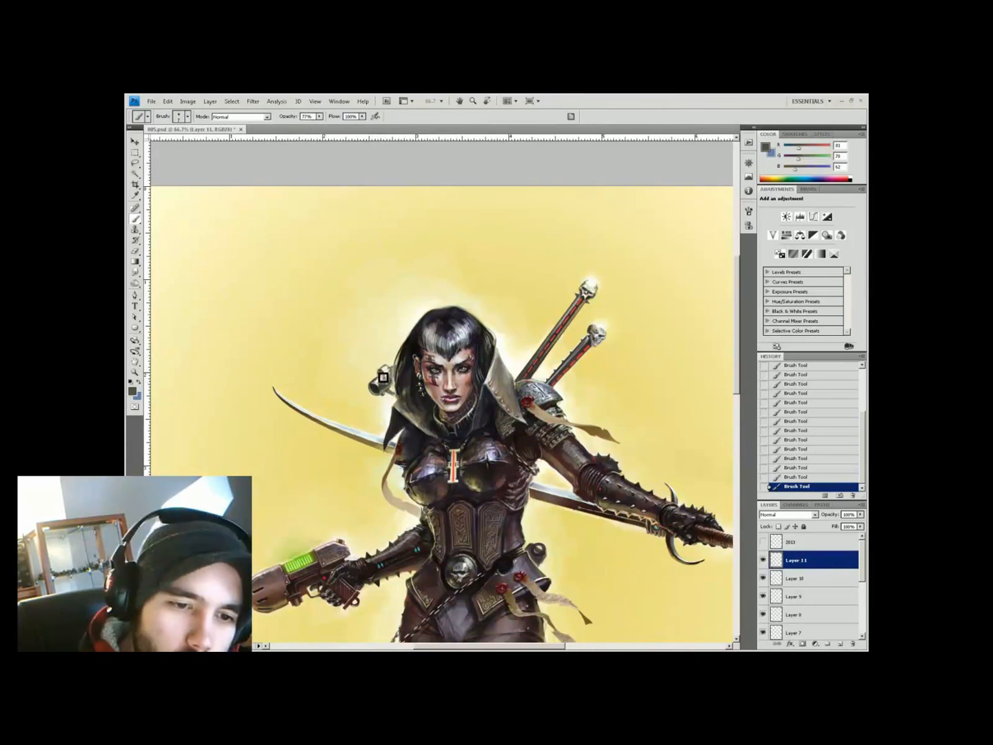
pyautogui.keyDown('alt'); pyautogui.click(394, 391); pyautogui.keyUp('alt')
pyautogui.keyDown('alt'); pyautogui.click(493, 462); pyautogui.keyUp('alt')
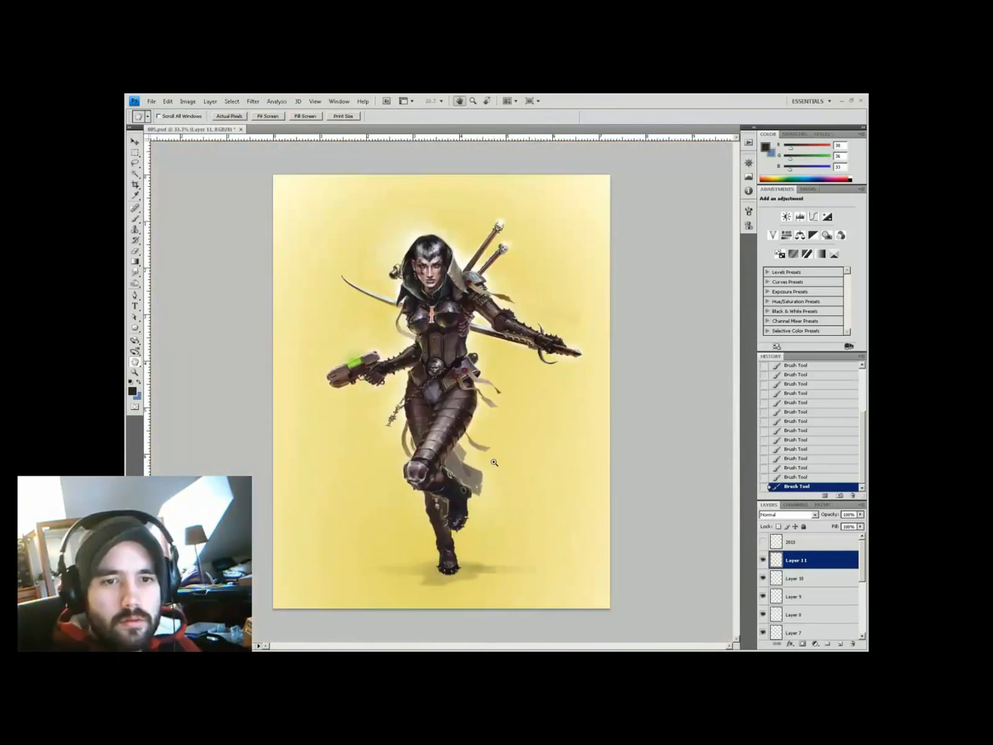
pyautogui.keyDown('ctrl'); pyautogui.click(436, 280); pyautogui.keyUp('ctrl')
# Shade the sword hilt with dark greys, off-white highlights and a red accent at 45–50% opacity
pyautogui.keyDown('alt'); pyautogui.click(344, 390); pyautogui.keyUp('alt')
pyautogui.press('4')
pyautogui.press('5')
pyautogui.keyDown('alt'); pyautogui.click(348, 393); pyautogui.keyUp('alt')
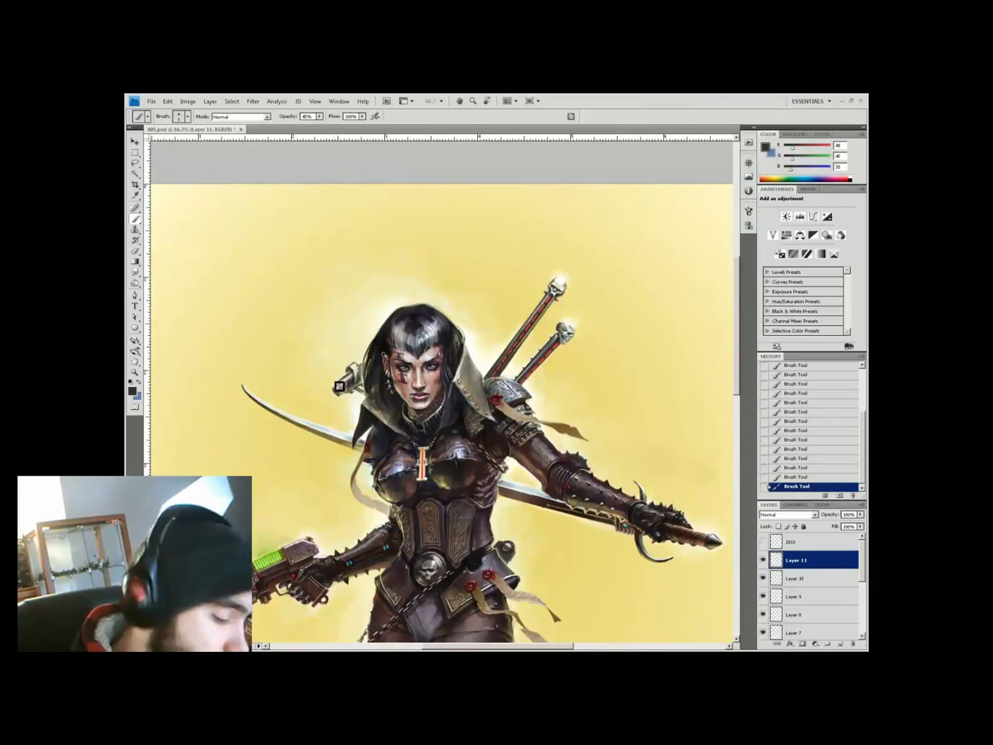
pyautogui.keyDown('alt'); pyautogui.click(400, 339); pyautogui.keyUp('alt')
pyautogui.press('5')
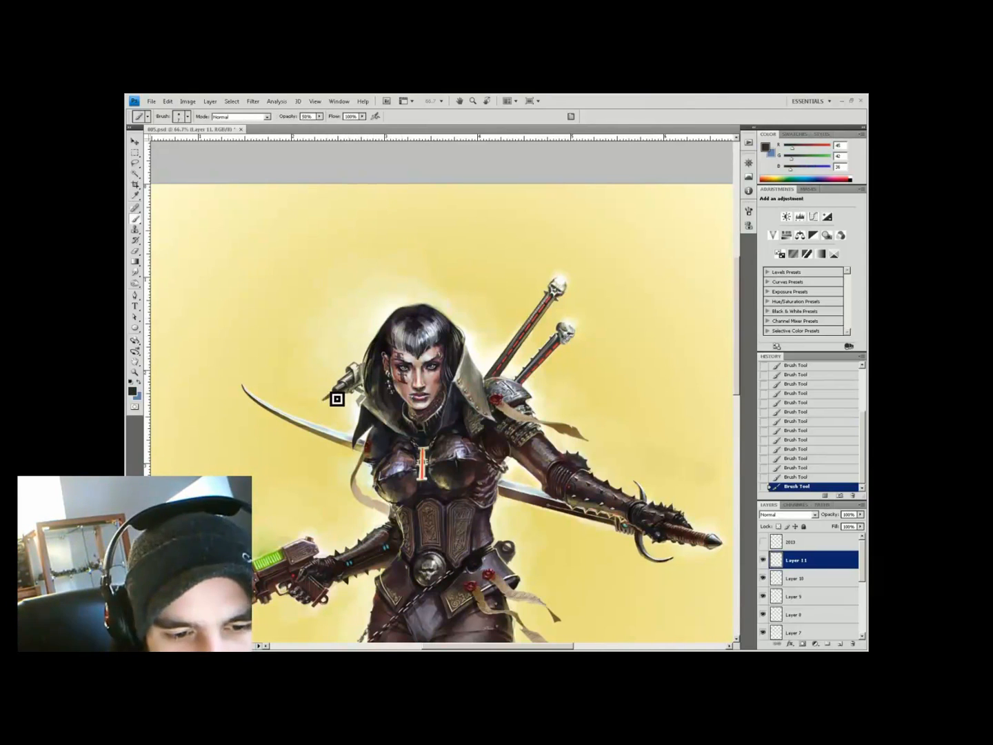
pyautogui.keyDown('alt'); pyautogui.click(383, 344); pyautogui.keyUp('alt')
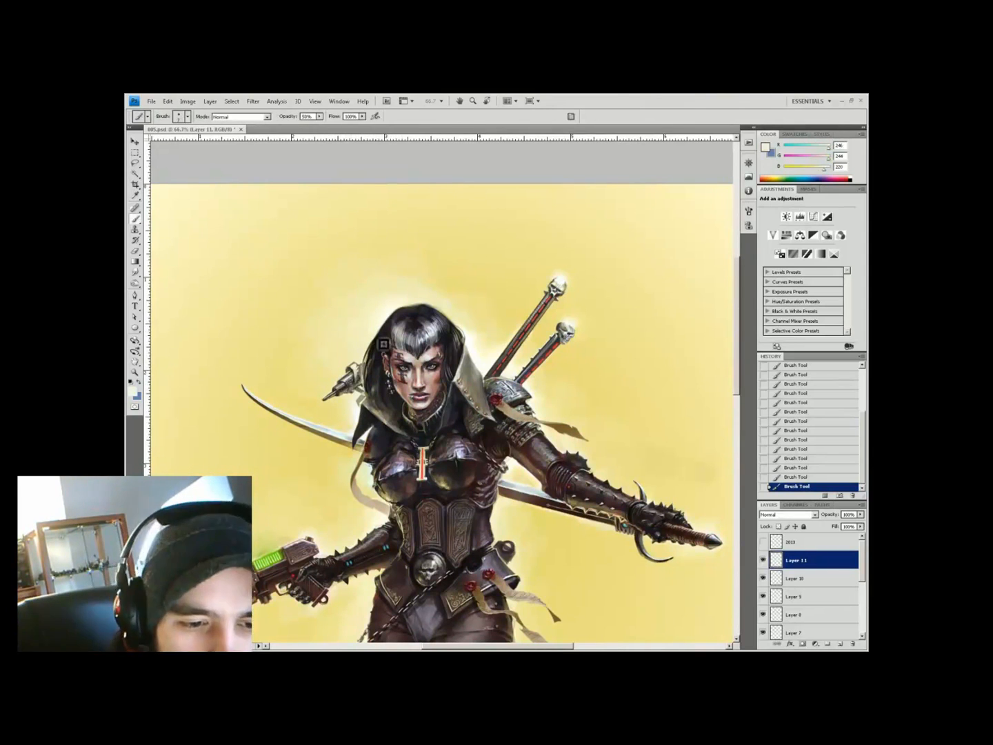
pyautogui.keyDown('alt'); pyautogui.click(350, 386); pyautogui.keyUp('alt')
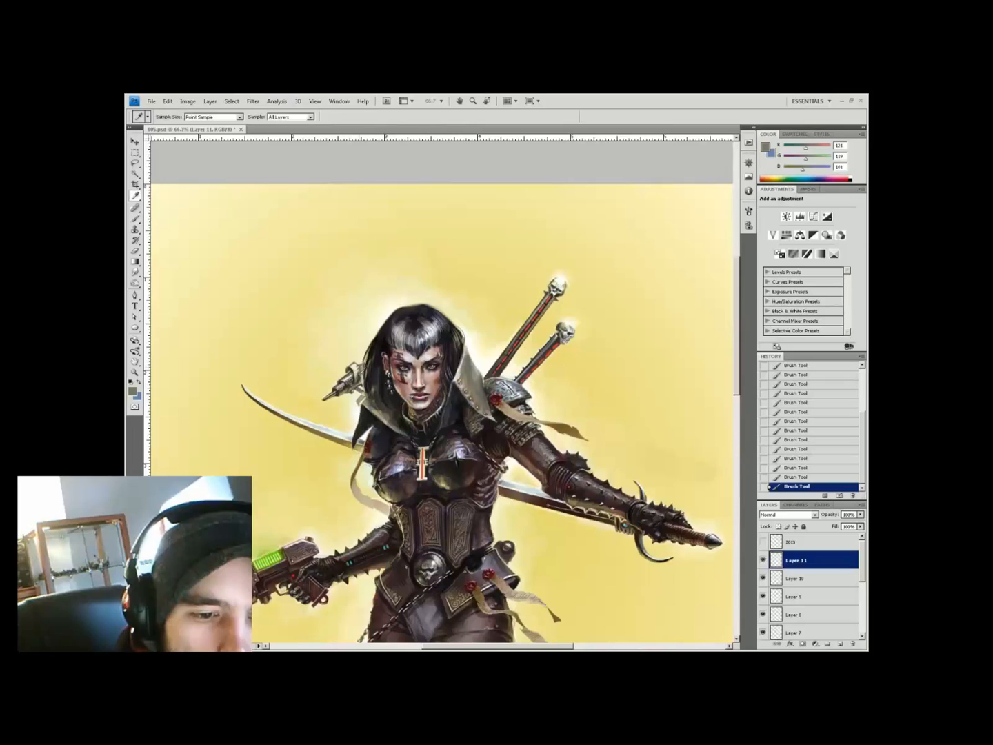
pyautogui.keyDown('alt'); pyautogui.click(356, 369); pyautogui.keyUp('alt')
pyautogui.press('h')
pyautogui.moveTo(330, 406); pyautogui.dragTo(437, 273)
# Paint pale cream and yellow highlights and near-black accents at 50–99% opacity
pyautogui.keyDown('alt'); pyautogui.click(436, 272); pyautogui.keyUp('alt')
pyautogui.keyDown('alt'); pyautogui.click(297, 406); pyautogui.keyUp('alt')
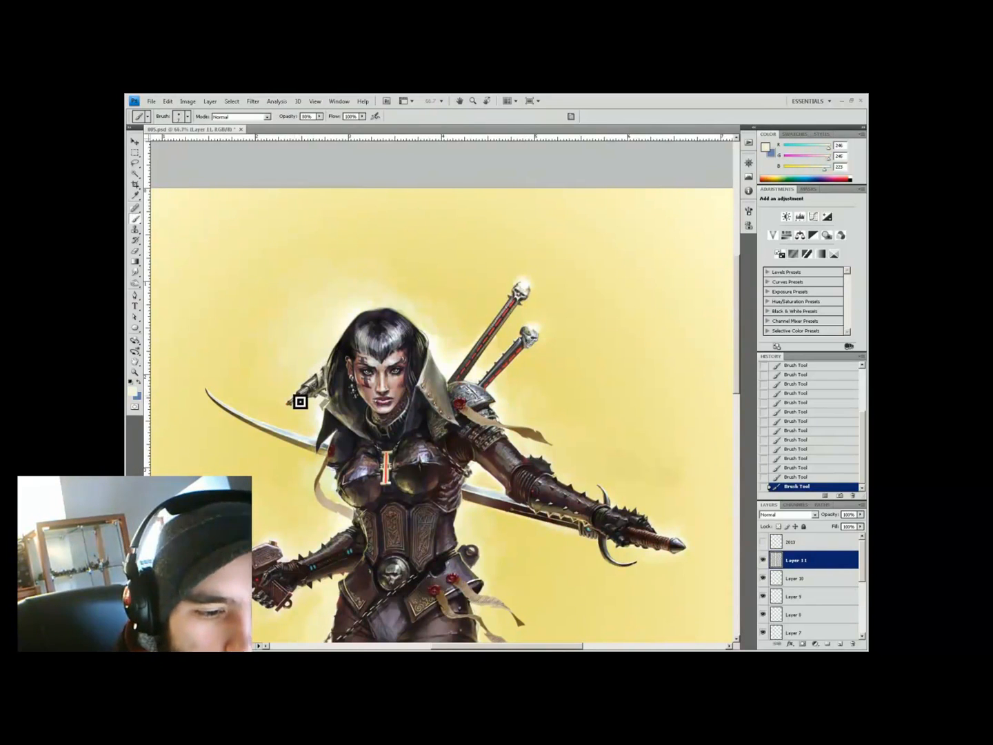
pyautogui.keyDown('alt'); pyautogui.click(353, 354); pyautogui.keyUp('alt')
pyautogui.press('5')
pyautogui.keyDown('alt'); pyautogui.click(302, 395); pyautogui.keyUp('alt')
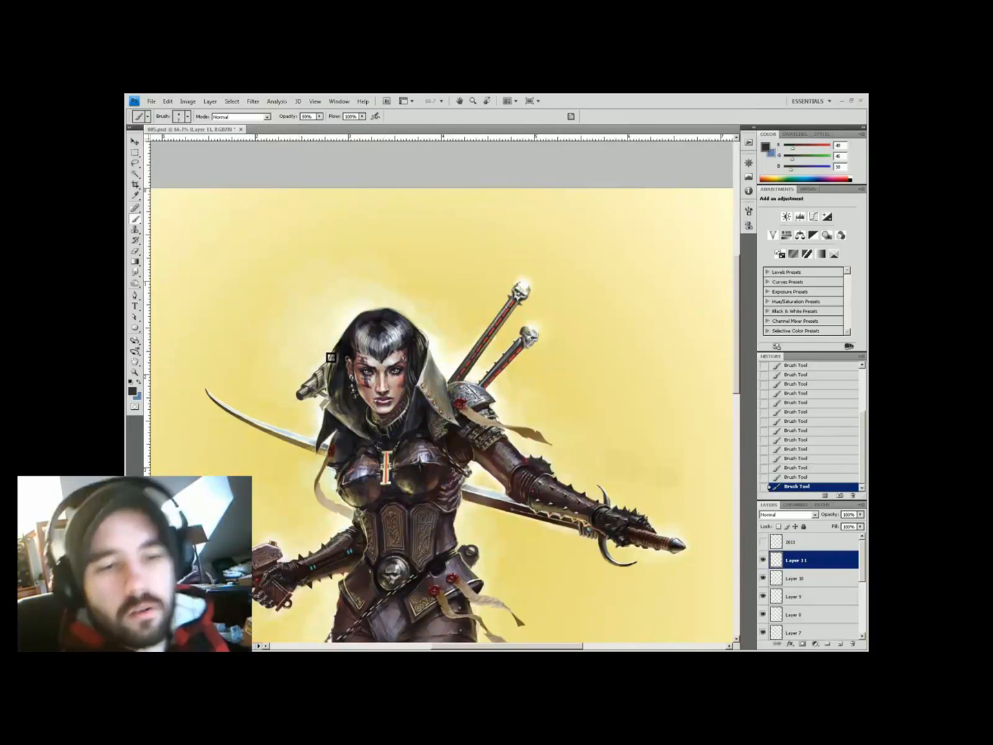
pyautogui.keyDown('alt'); pyautogui.click(305, 400); pyautogui.keyUp('alt')
pyautogui.press('9')
pyautogui.press('9')
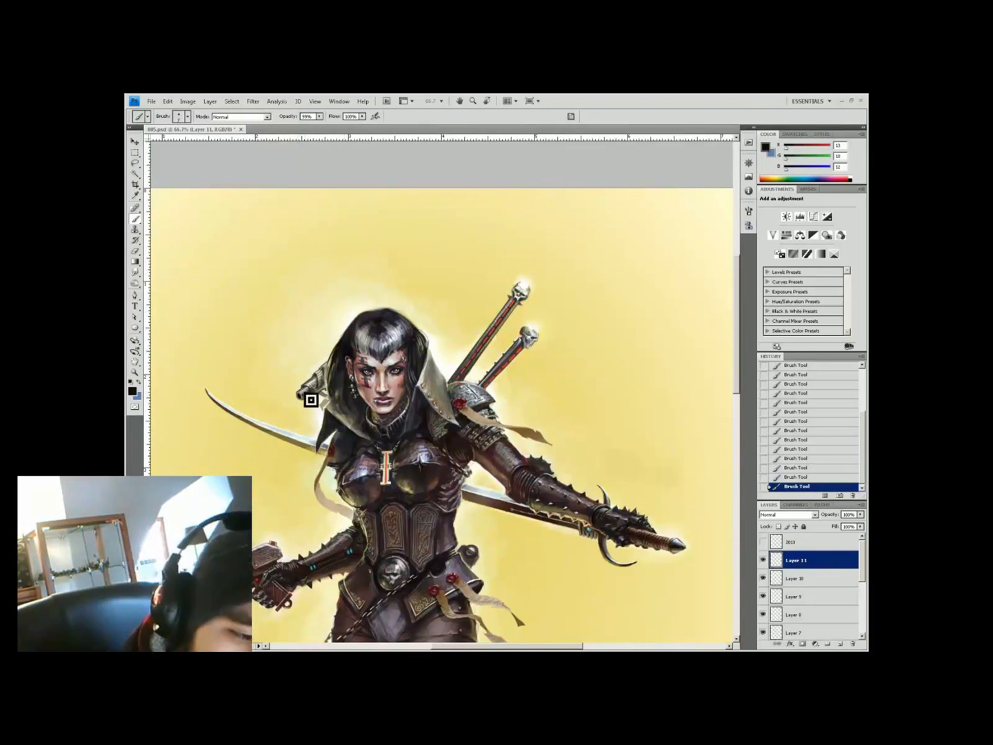
pyautogui.keyDown('alt'); pyautogui.click(305, 344); pyautogui.keyUp('alt')
# Paint near-black and light-grey metal tones on the armour at 50% opacity
pyautogui.press('z')
pyautogui.keyDown('alt'); pyautogui.click(368, 269); pyautogui.keyUp('alt')
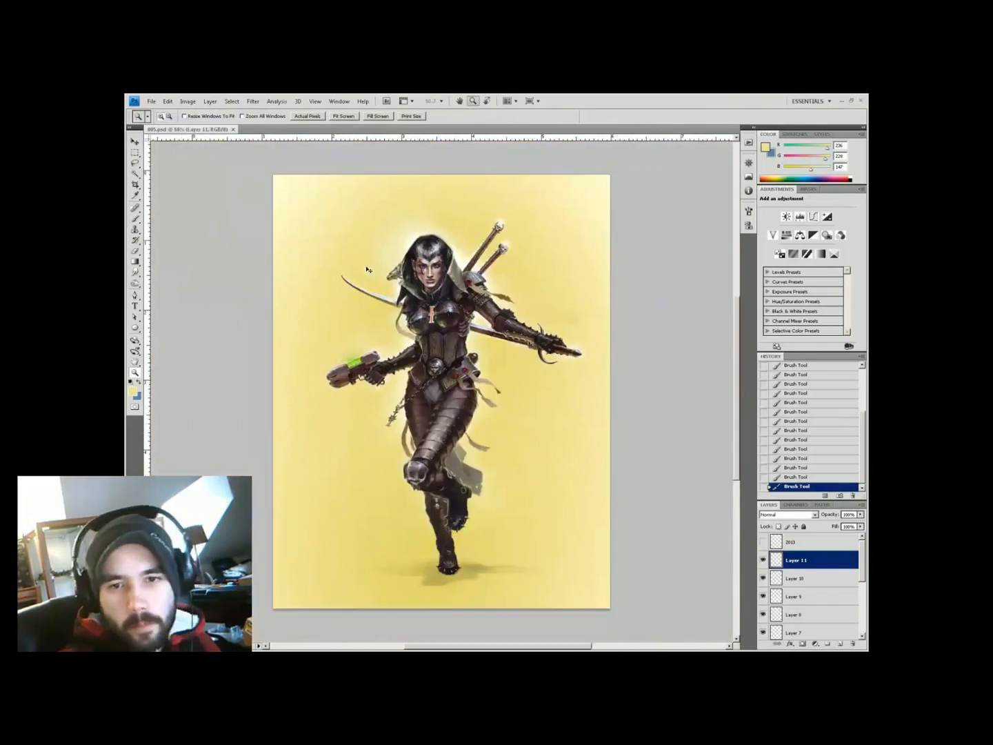
pyautogui.click(368, 269)
pyautogui.press('h')
pyautogui.moveTo(469, 356)
pyautogui.mouseDown()
pyautogui.moveTo(506, 379)
pyautogui.moveTo(474, 363)
pyautogui.mouseUp()
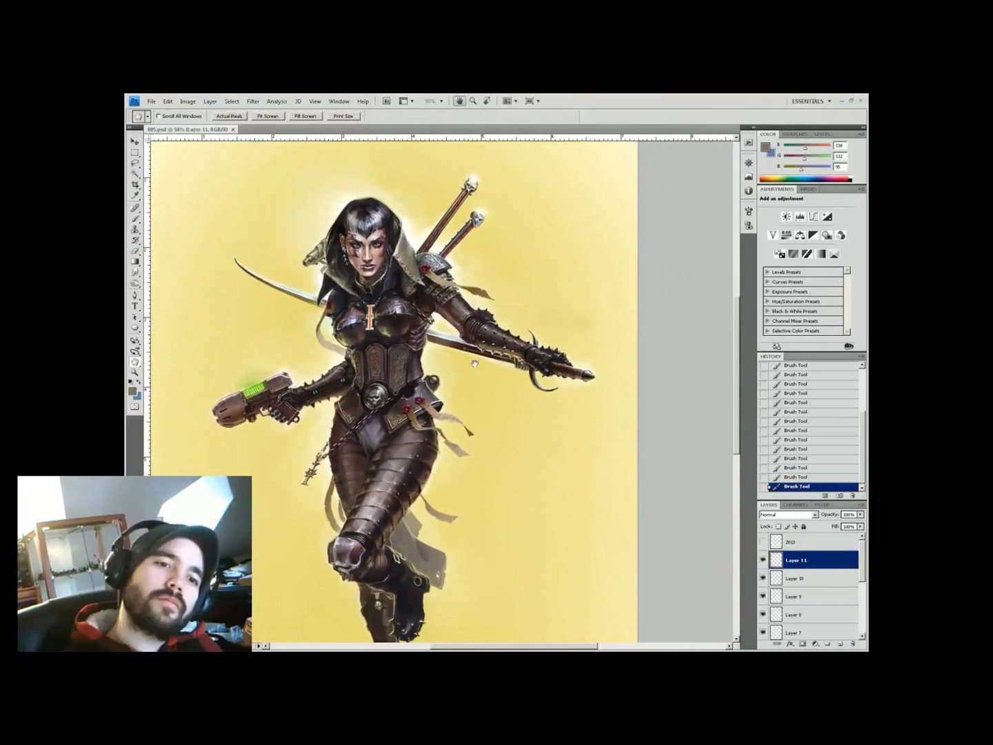
pyautogui.press('b')
pyautogui.hotkey('ctrl', '+')
pyautogui.keyDown('alt'); pyautogui.click(413, 476); pyautogui.keyUp('alt')
pyautogui.hotkey('ctrl', '+')
pyautogui.keyDown('alt'); pyautogui.click(420, 487); pyautogui.keyUp('alt')
pyautogui.keyDown('alt'); pyautogui.click(420, 486); pyautogui.keyUp('alt')
pyautogui.press('5')
pyautogui.hotkey('ctrl', '-')
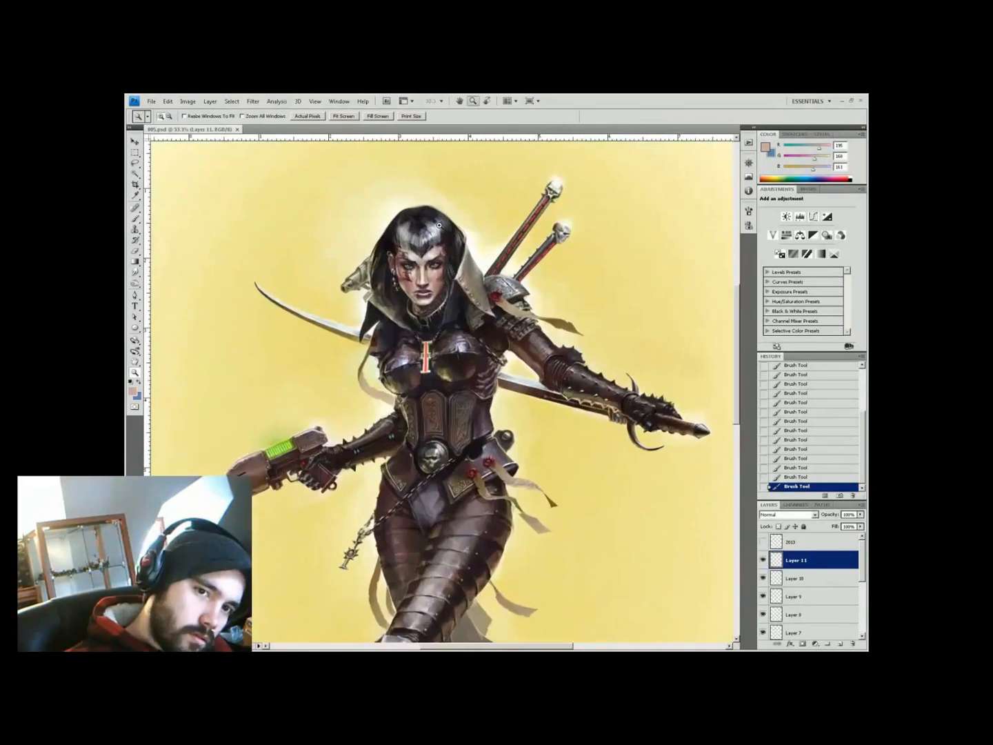
pyautogui.scroll(2, 328, 367)
# Shade the left shoulder pad with cream highlights, dark olive and warm-grey tones at 60% opacity
pyautogui.keyDown('alt'); pyautogui.click(328, 367); pyautogui.keyUp('alt')
pyautogui.press('6')
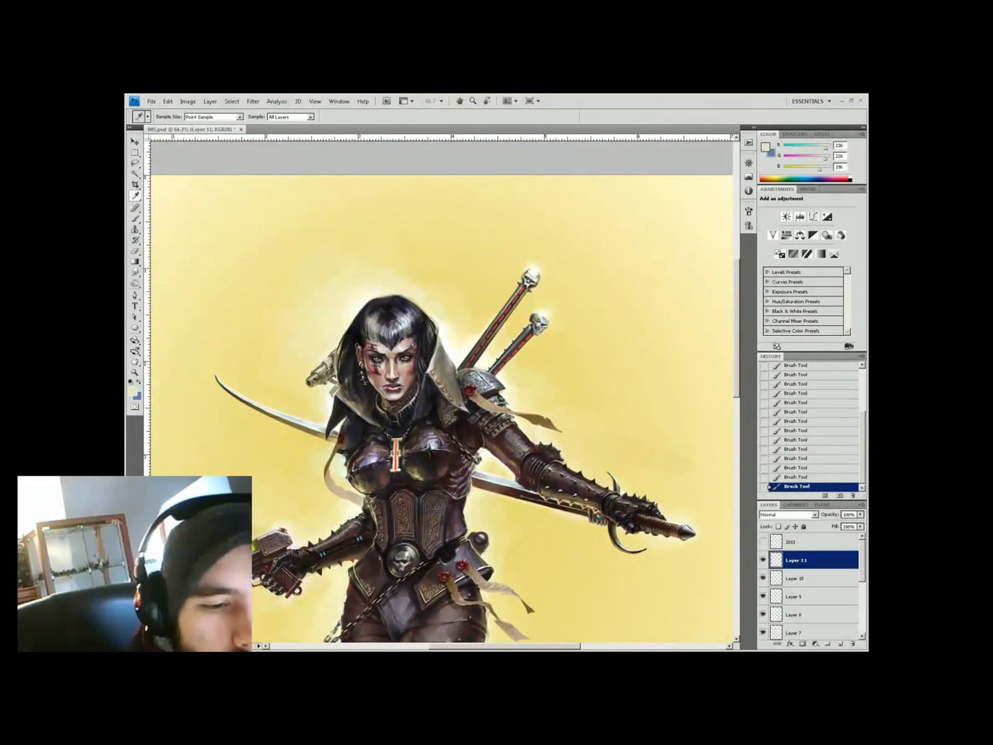
pyautogui.keyDown('alt'); pyautogui.click(322, 364); pyautogui.keyUp('alt')
pyautogui.keyDown('alt'); pyautogui.click(334, 374); pyautogui.keyUp('alt')
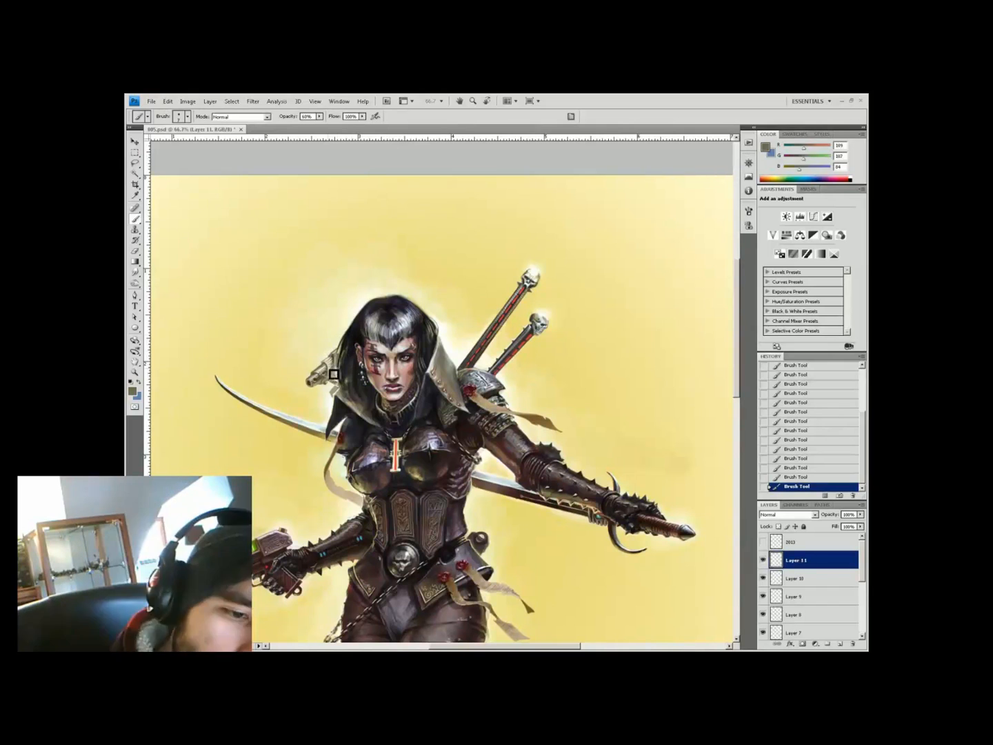
pyautogui.keyDown('alt'); pyautogui.click(329, 370); pyautogui.keyUp('alt')
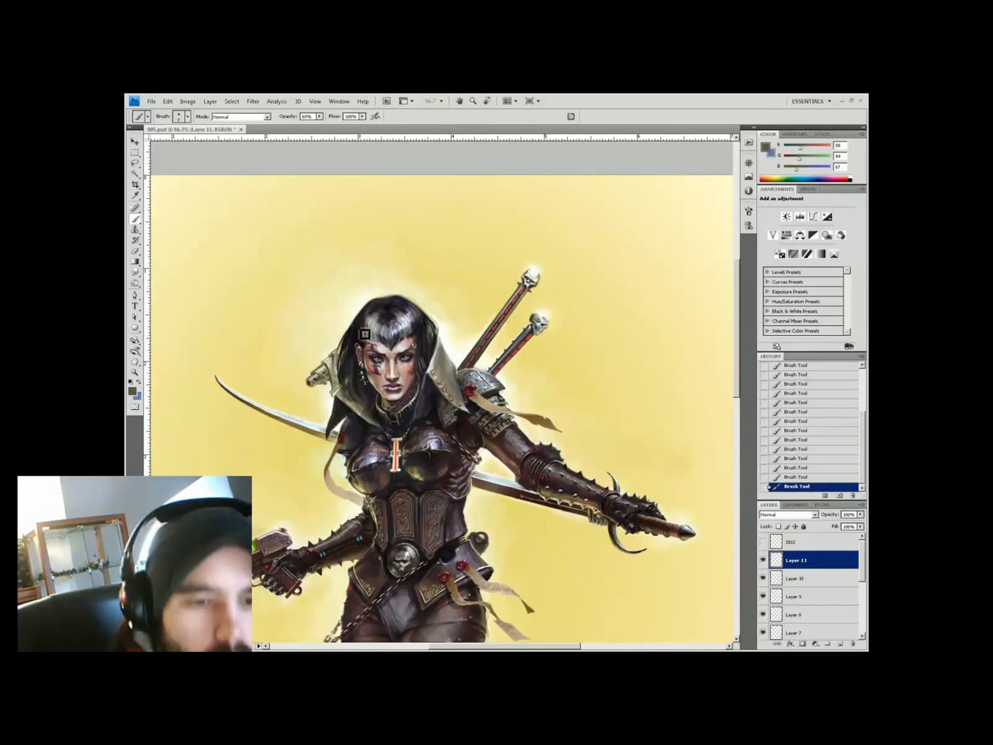
pyautogui.keyDown('alt'); pyautogui.click(329, 390); pyautogui.keyUp('alt')
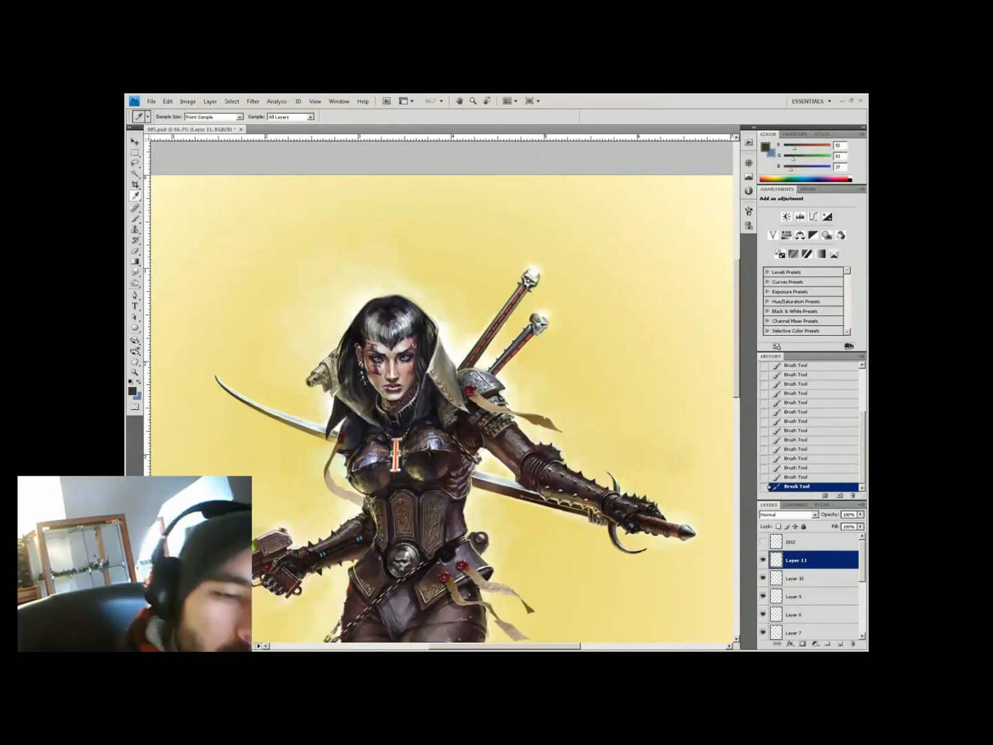
pyautogui.keyDown('alt'); pyautogui.click(333, 388); pyautogui.keyUp('alt')
pyautogui.keyDown('alt'); pyautogui.click(332, 403); pyautogui.keyUp('alt')
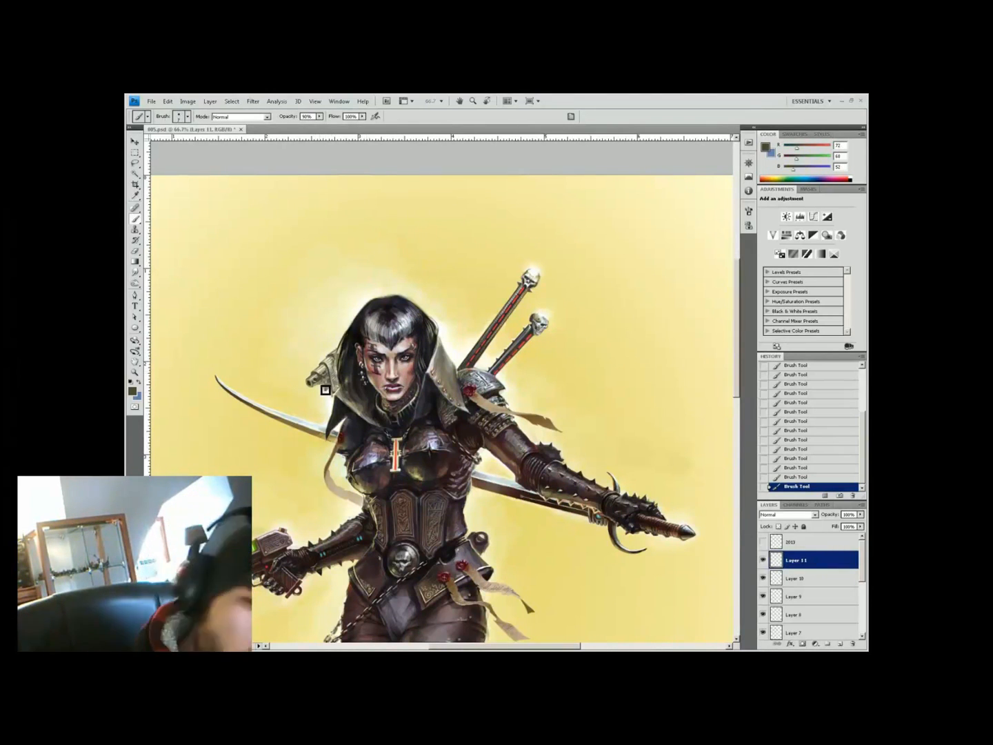
pyautogui.keyDown('alt'); pyautogui.click(321, 379); pyautogui.keyUp('alt')
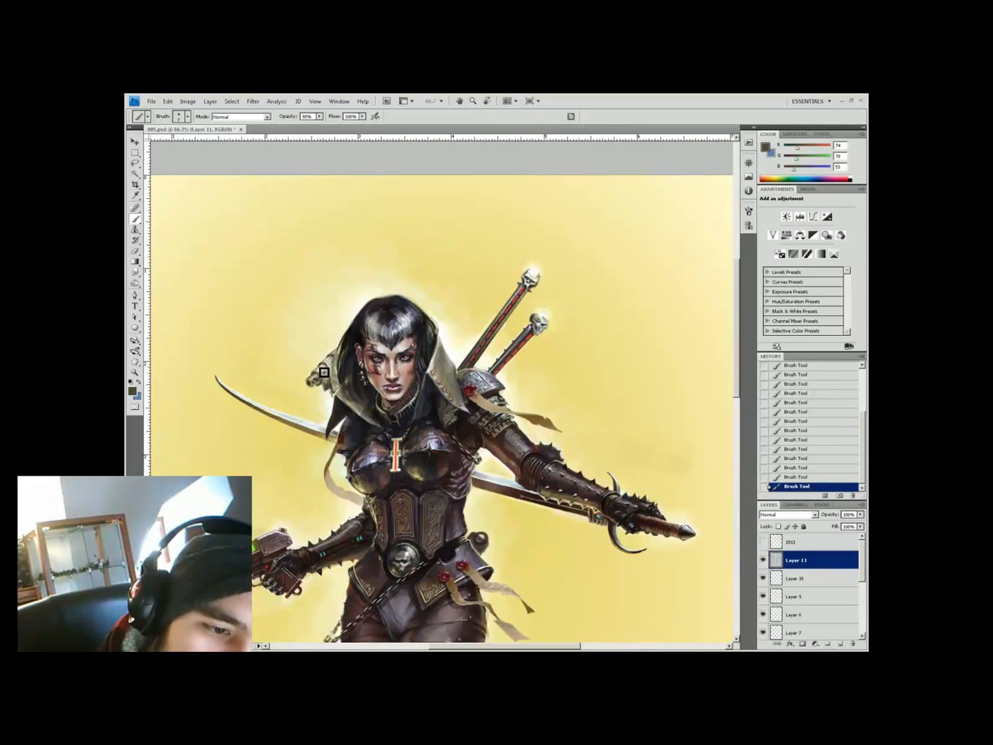
pyautogui.keyDown('alt'); pyautogui.click(357, 333); pyautogui.keyUp('alt')
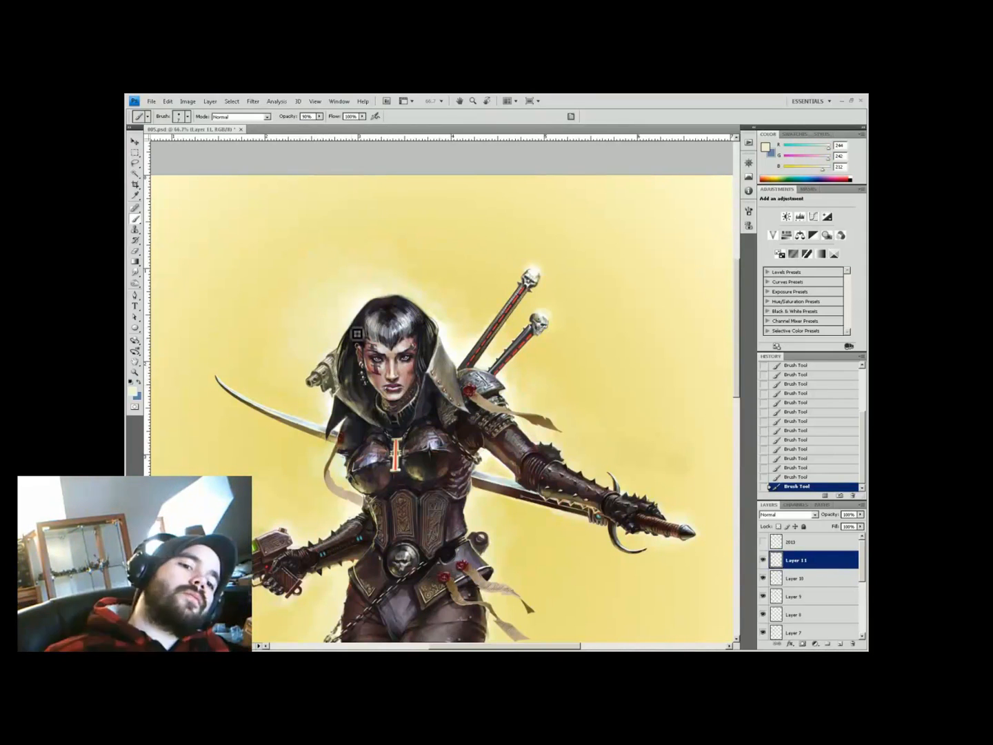
pyautogui.hotkey('ctrl', '-')
pyautogui.press('z')
pyautogui.click(329, 259)
# Save the painting and start a fresh Layer 11, hiding the finished shoulder layer
pyautogui.hotkey('ctrl', '-')
pyautogui.hotkey('ctrl', '-')
pyautogui.hotkey('ctrl', 's')
pyautogui.click(531, 299)
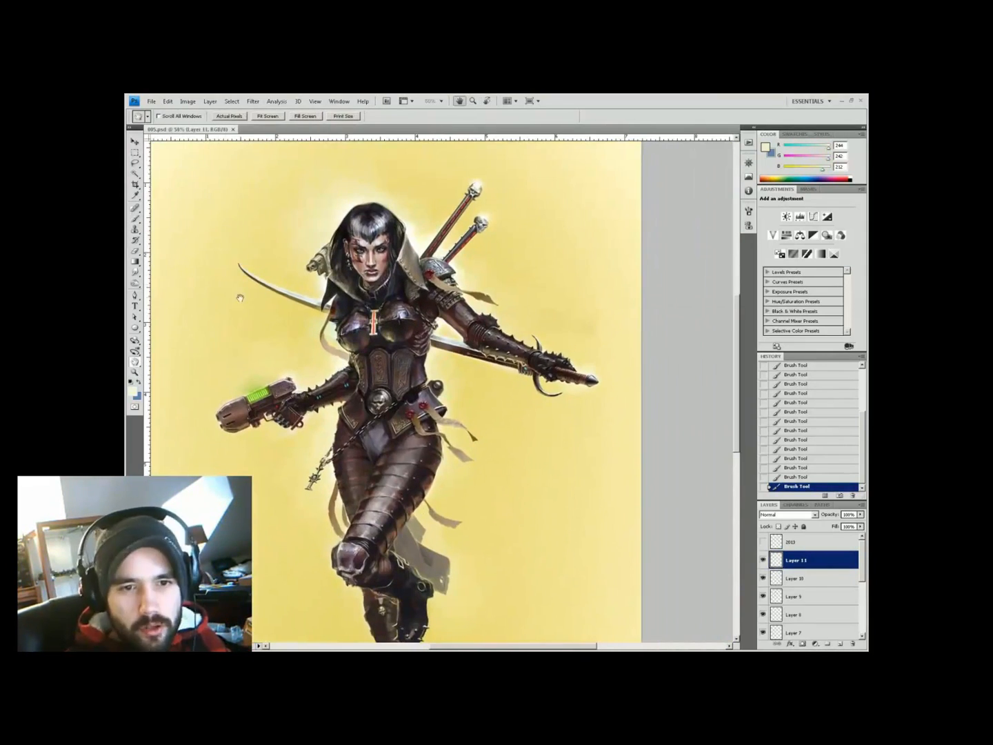
pyautogui.press('b')
pyautogui.click(764, 557)
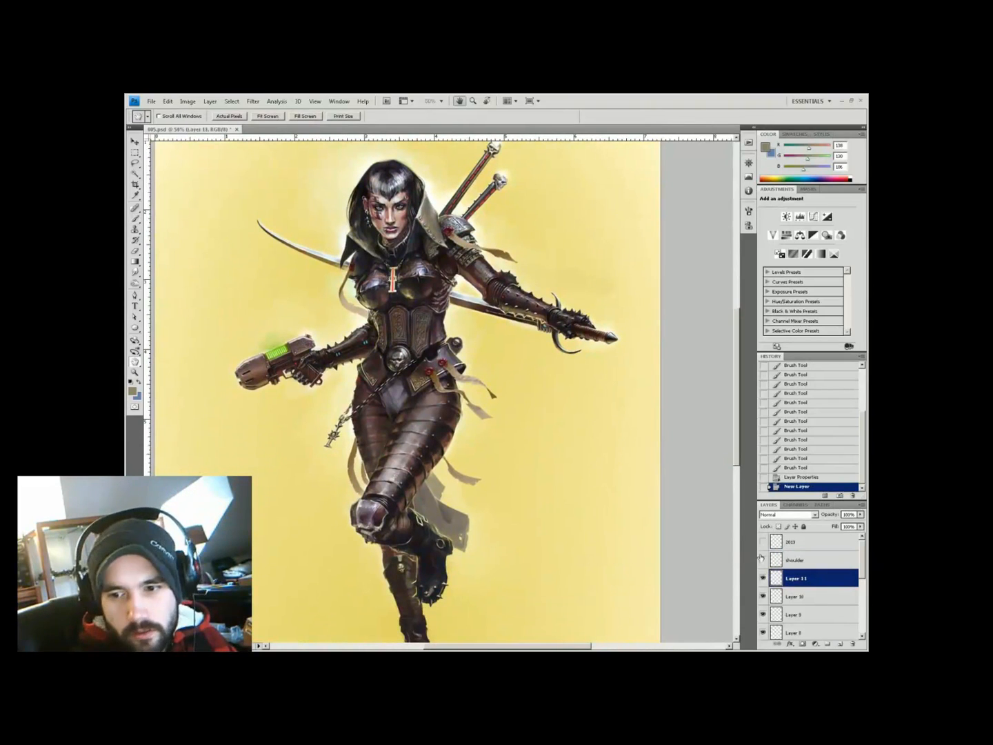
# Paint a translucent grey drape behind the left hip at 40–60% opacity
pyautogui.press('b')
pyautogui.moveTo(344, 378)
pyautogui.mouseDown()
pyautogui.moveTo(359, 403)
pyautogui.moveTo(339, 424)
pyautogui.mouseUp()
pyautogui.moveTo(341, 413); pyautogui.dragTo(314, 447)
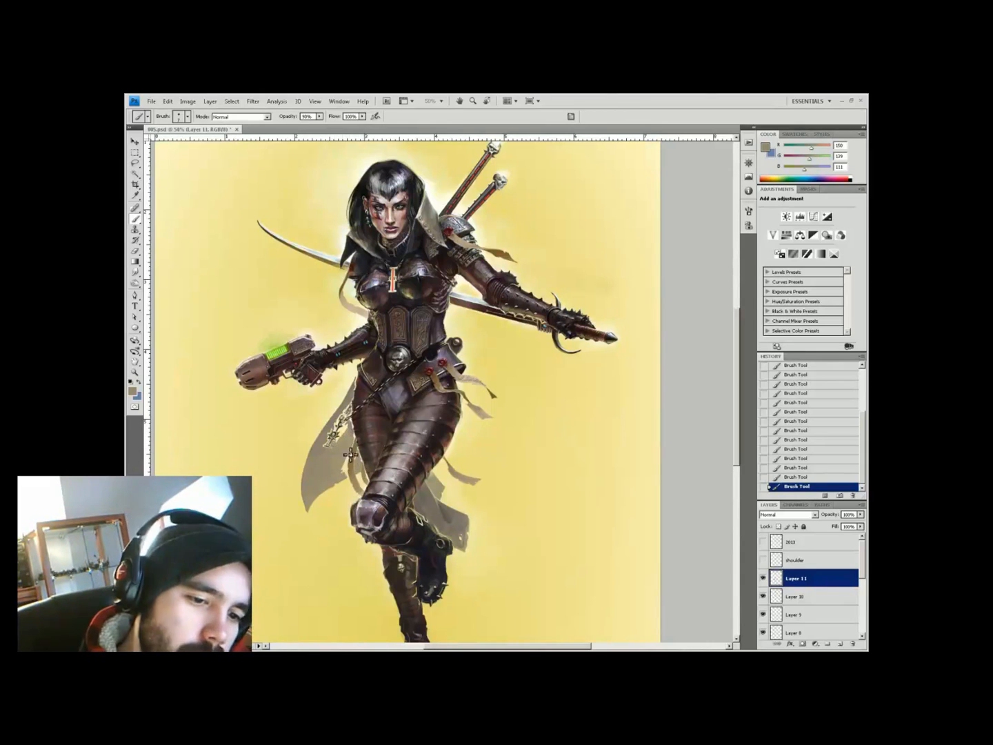
pyautogui.keyDown('alt'); pyautogui.click(352, 455); pyautogui.keyUp('alt')
pyautogui.press('4')
pyautogui.keyDown('alt'); pyautogui.click(356, 484); pyautogui.keyUp('alt')
pyautogui.keyDown('alt'); pyautogui.click(366, 479); pyautogui.keyUp('alt')
pyautogui.press('6')
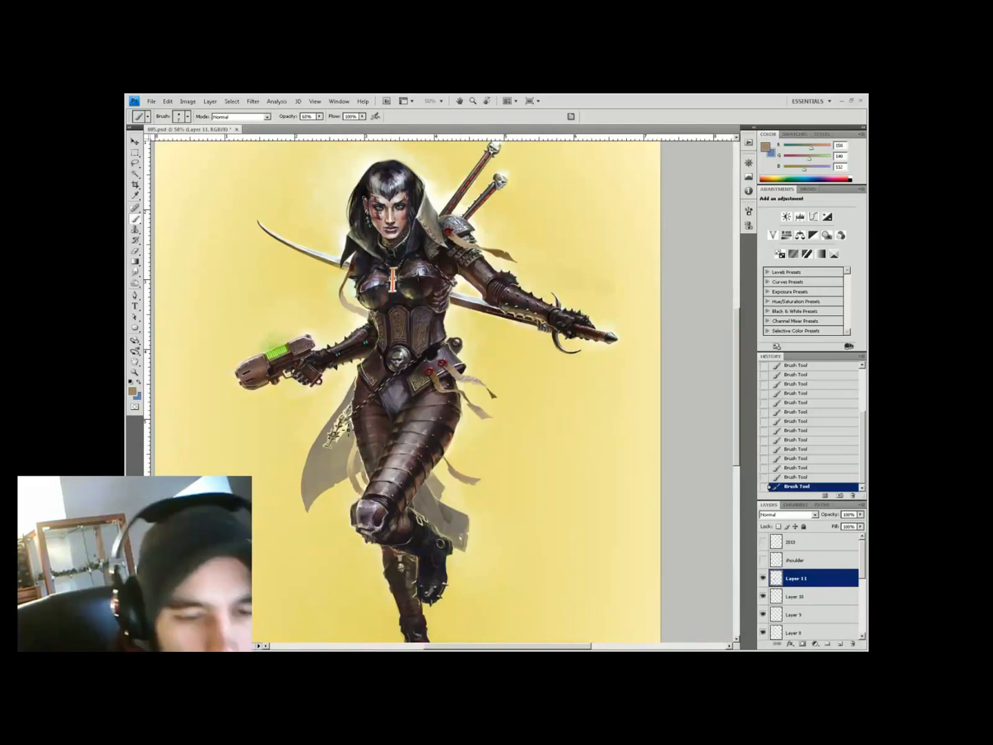
pyautogui.keyDown('alt'); pyautogui.click(347, 416); pyautogui.keyUp('alt')
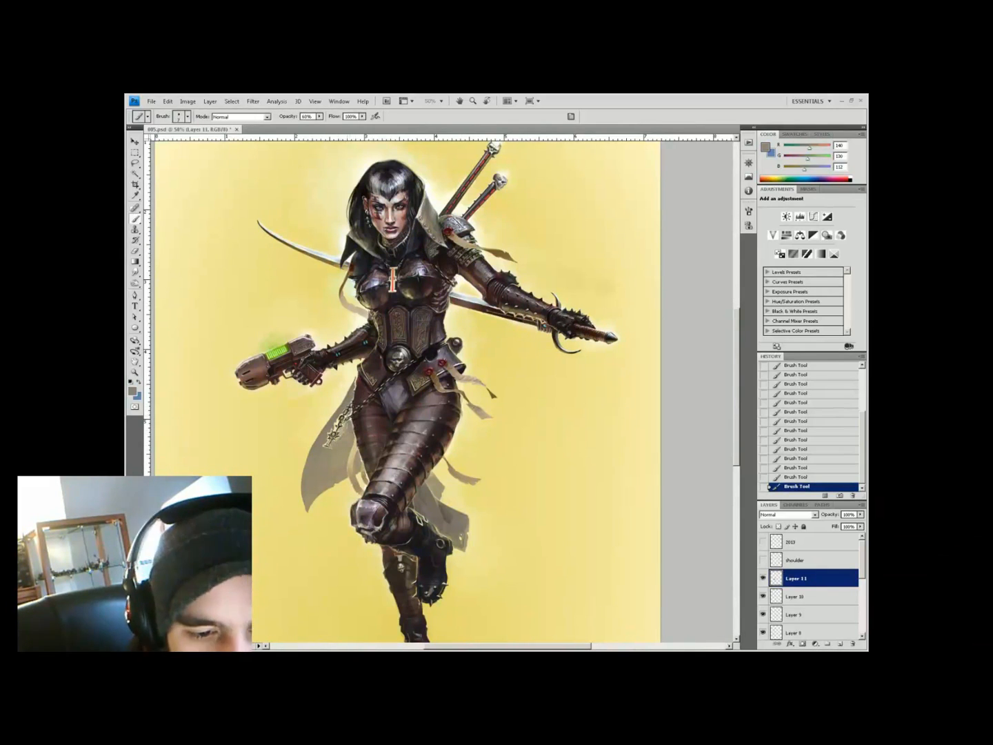
pyautogui.keyDown('alt'); pyautogui.click(333, 429); pyautogui.keyUp('alt')
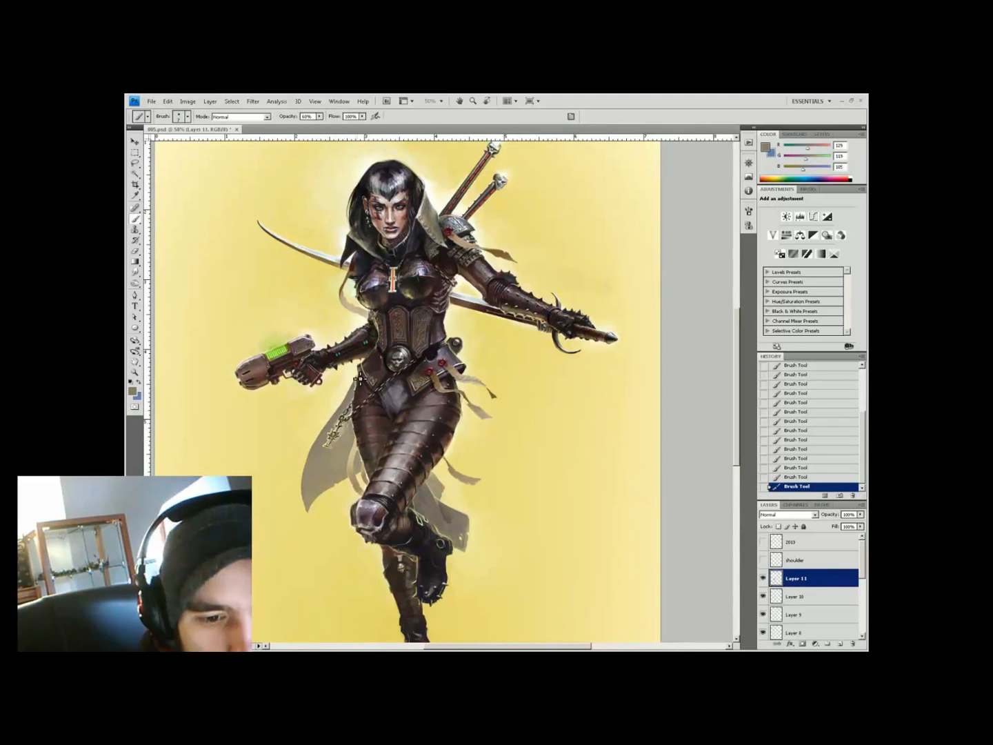
pyautogui.keyDown('alt'); pyautogui.click(309, 449); pyautogui.keyUp('alt')
pyautogui.keyDown('alt'); pyautogui.click(322, 412); pyautogui.keyUp('alt')
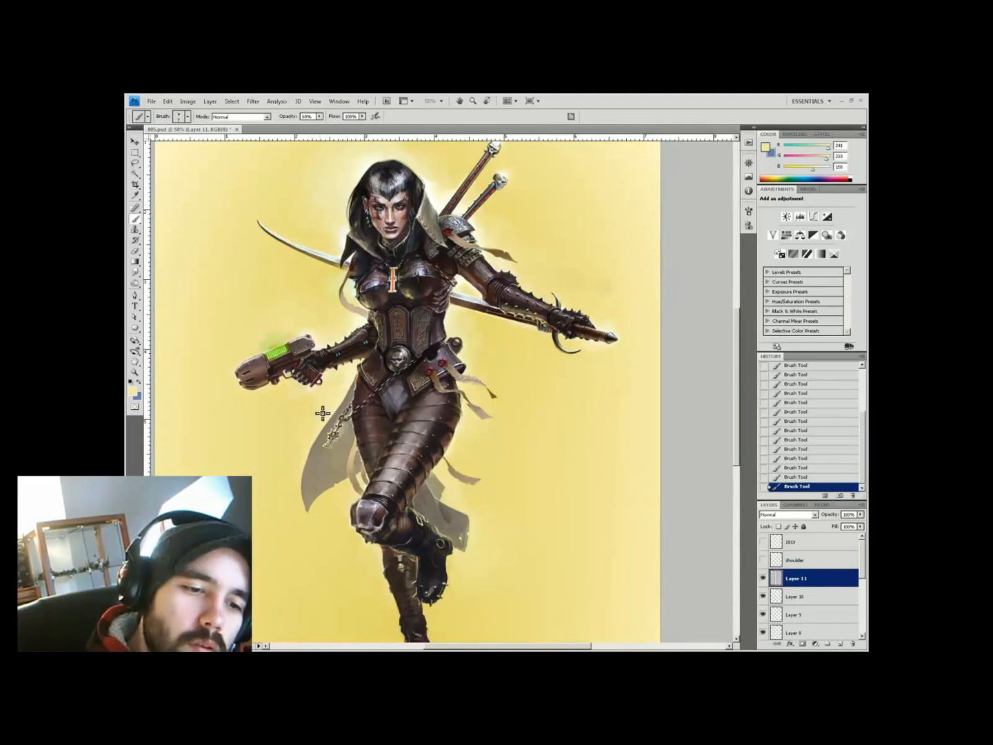
# On a new Layer 12, paint chain links with a hard round brush at 40% opacity
pyautogui.hotkey('ctrl', 'shift', 'alt', 'n')
pyautogui.moveTo(291, 410)
pyautogui.mouseDown()
pyautogui.moveTo(318, 386)
pyautogui.moveTo(340, 418)
pyautogui.mouseUp()
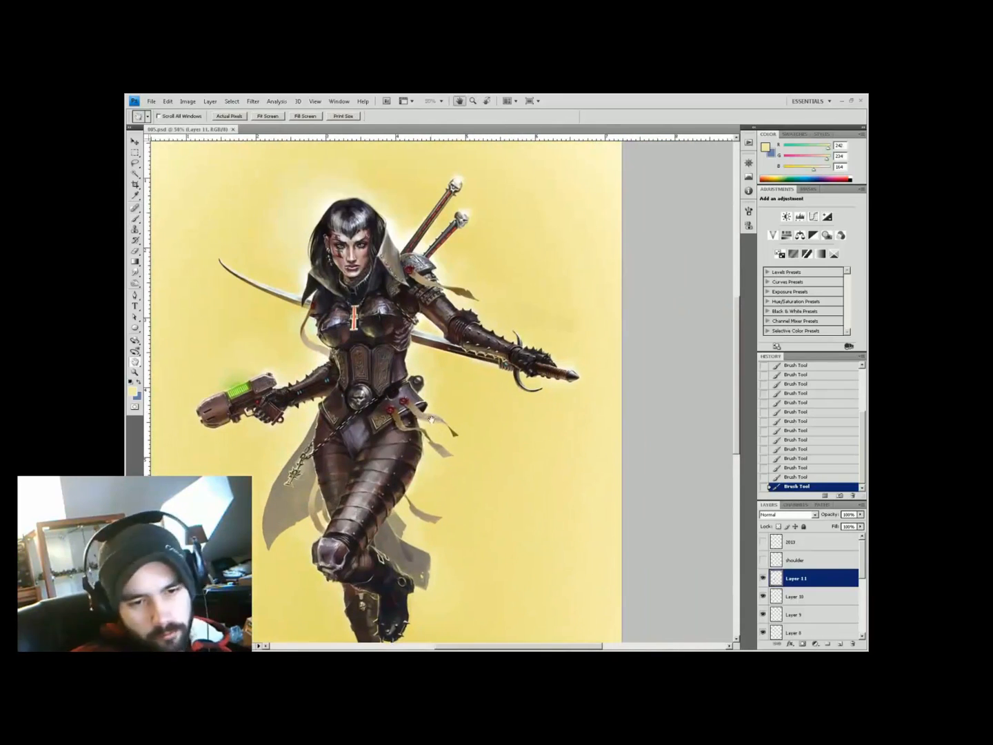
pyautogui.keyDown('alt'); pyautogui.click(340, 417); pyautogui.keyUp('alt')
pyautogui.rightClick(340, 417)
pyautogui.press('Escape')
pyautogui.keyDown('alt'); pyautogui.click(301, 464); pyautogui.keyUp('alt')
pyautogui.click(301, 464)
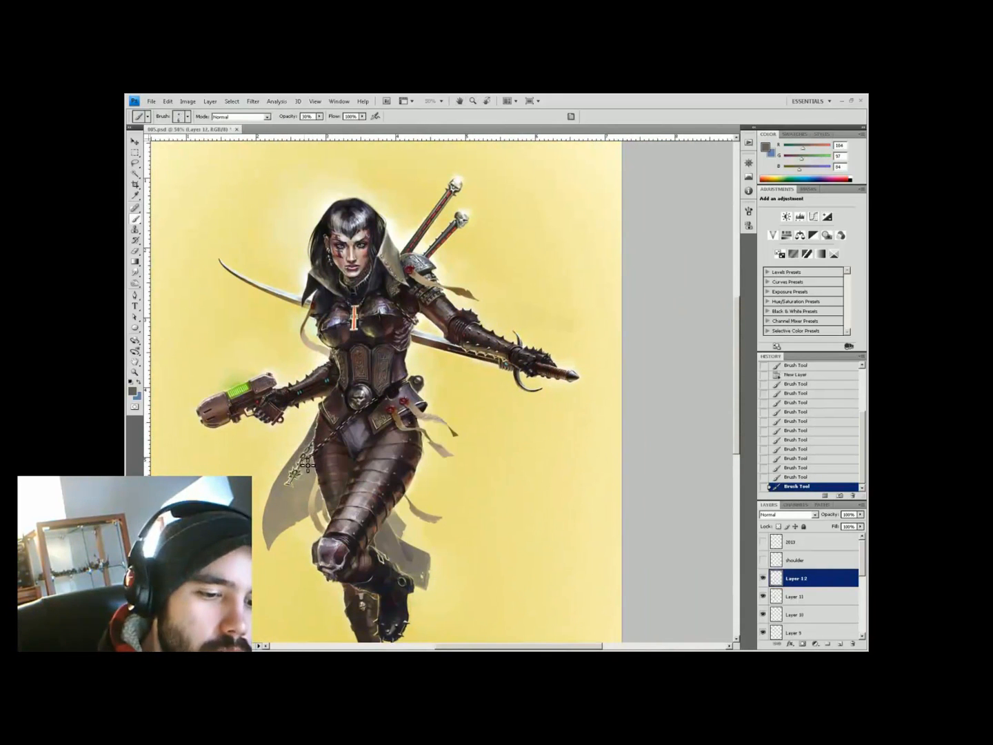
pyautogui.keyDown('alt'); pyautogui.click(292, 490); pyautogui.keyUp('alt')
pyautogui.keyDown('alt'); pyautogui.click(288, 474); pyautogui.keyUp('alt')
pyautogui.keyDown('alt'); pyautogui.click(304, 484); pyautogui.keyUp('alt')
pyautogui.rightClick(287, 456)
pyautogui.doubleClick(301, 479)
pyautogui.press('4')
pyautogui.keyDown('alt'); pyautogui.click(301, 478); pyautogui.keyUp('alt')
# Add Layer 13 and further layers for chain details in pale and dark tones at 99% opacity
pyautogui.hotkey('ctrl', 'alt', 'shift', 'n')
pyautogui.press('9')
pyautogui.press('9')
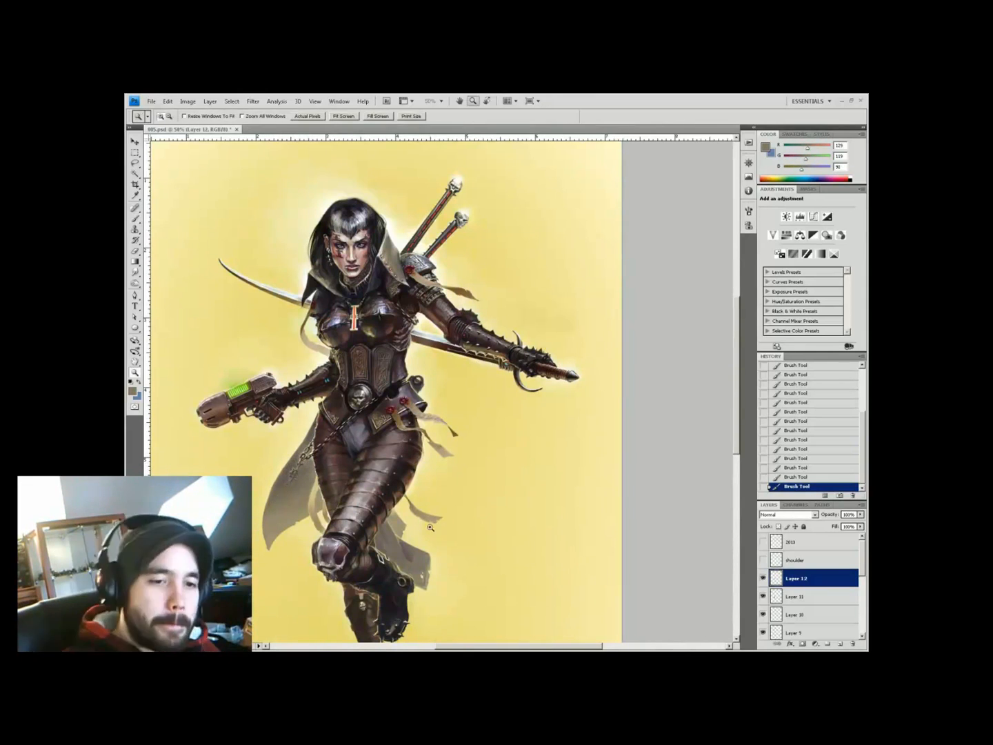
pyautogui.hotkey('ctrl', '+')
pyautogui.keyDown('alt'); pyautogui.click(312, 468); pyautogui.keyUp('alt')
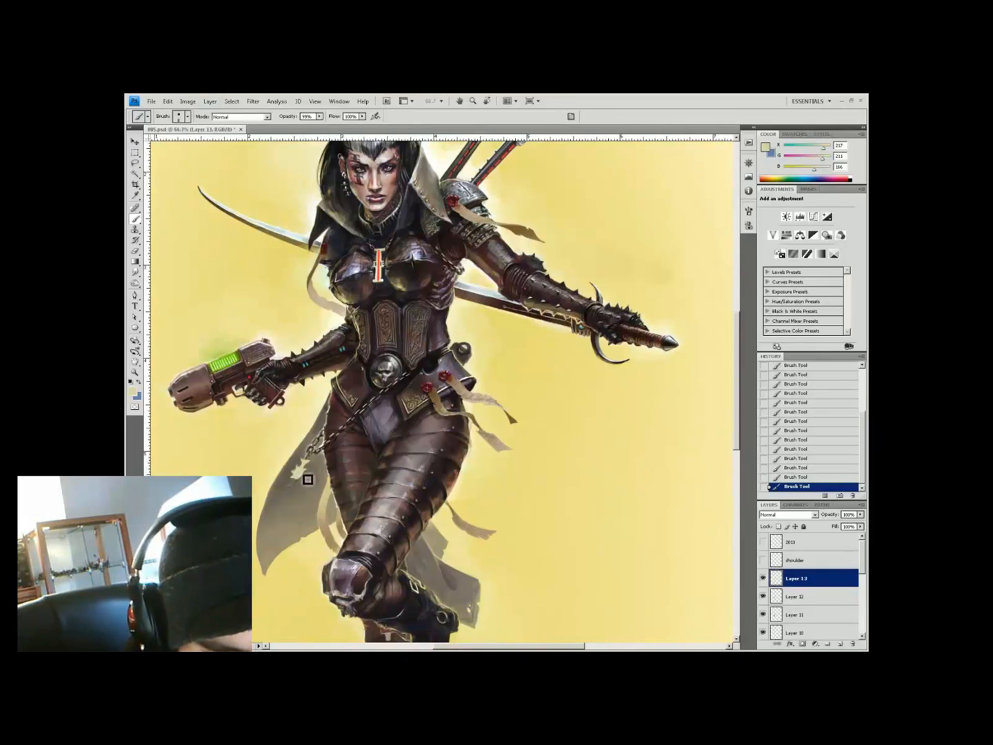
pyautogui.keyDown('alt'); pyautogui.click(295, 491); pyautogui.keyUp('alt')
pyautogui.hotkey('ctrl', 'alt', 'shift', 'n')
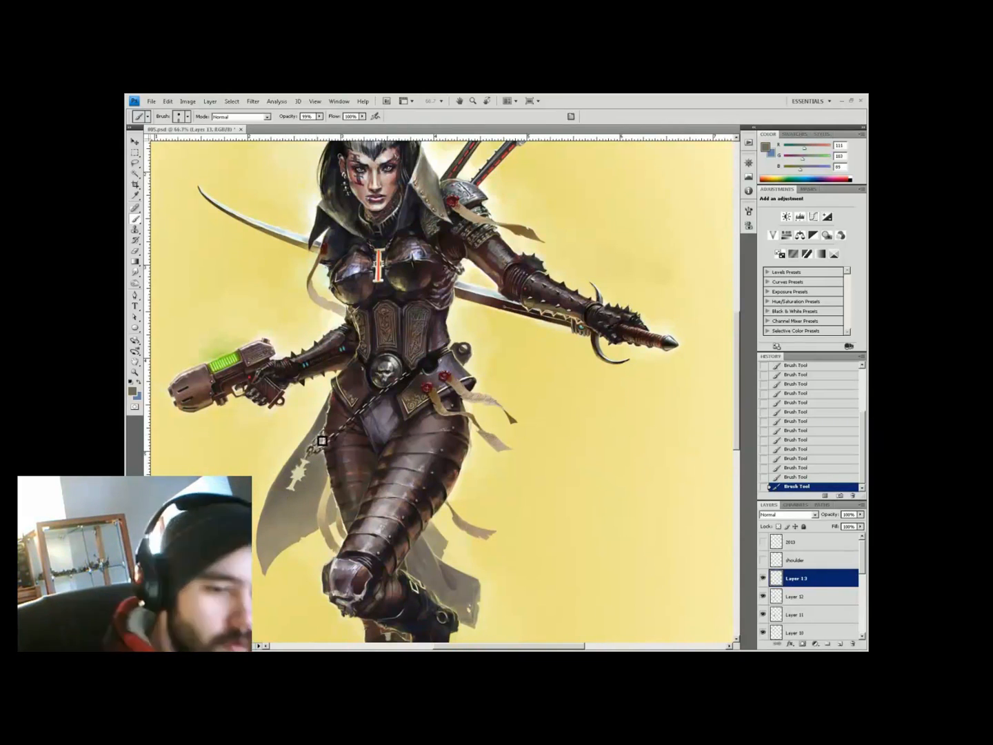
# On a new layer, paint dark reddish and olive shadow strokes on the pendant at 66% opacity
pyautogui.keyDown('alt'); pyautogui.click(302, 487); pyautogui.keyUp('alt')
pyautogui.click(301, 487)
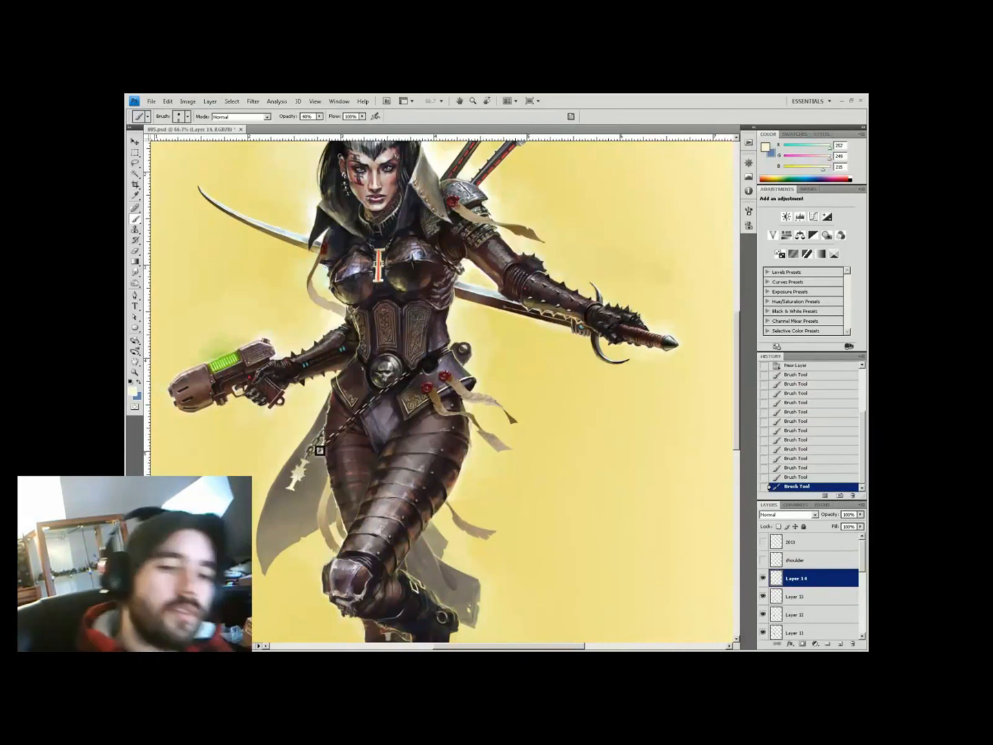
pyautogui.hotkey('ctrl', 'alt', 'shift', 'n')
pyautogui.press('6')
pyautogui.press('6')
pyautogui.keyDown('alt'); pyautogui.click(292, 494); pyautogui.keyUp('alt')
pyautogui.click(291, 494)
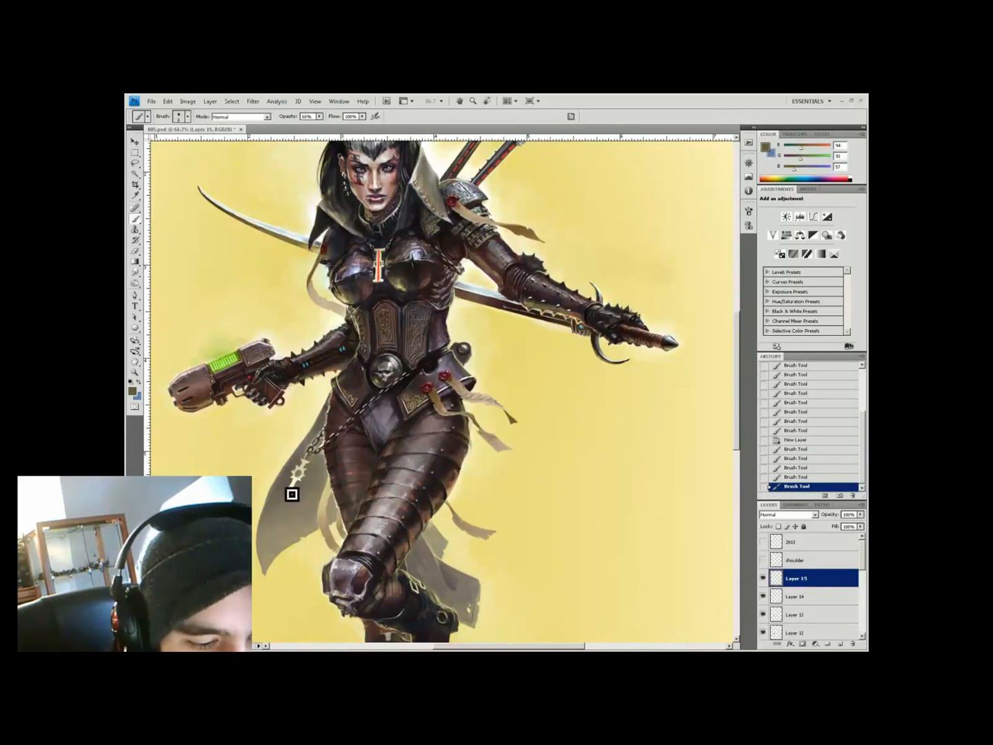
pyautogui.keyDown('alt'); pyautogui.click(316, 466); pyautogui.keyUp('alt')
pyautogui.moveTo(316, 466); pyautogui.dragTo(303, 475)
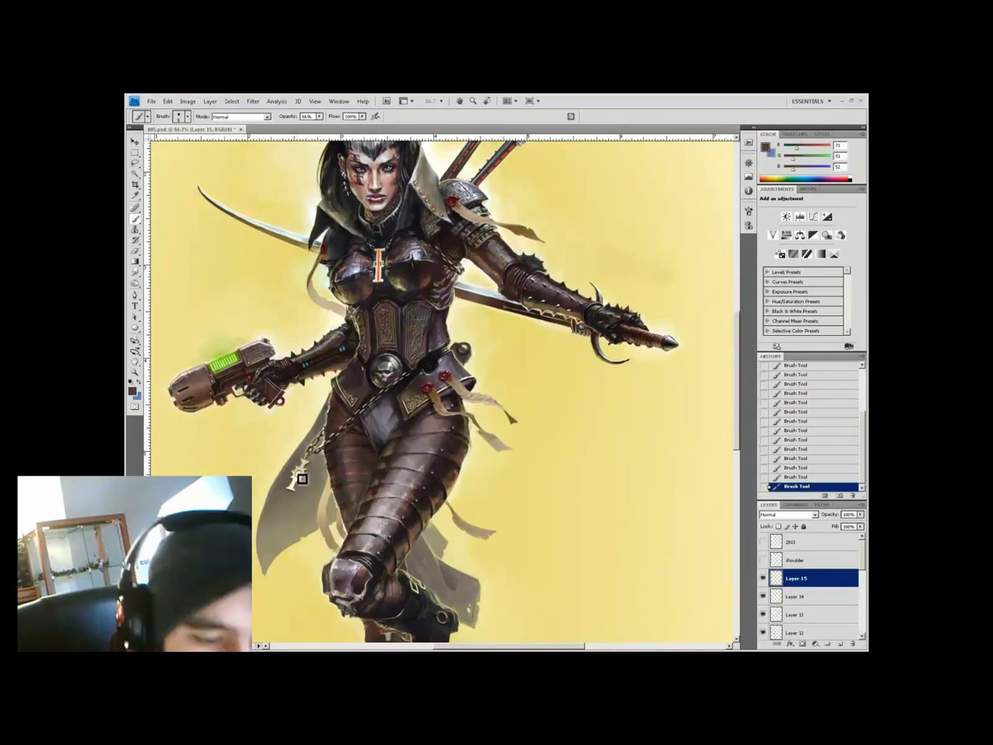
pyautogui.hotkey('ctrl', '0')
pyautogui.scroll(4, 355, 395)
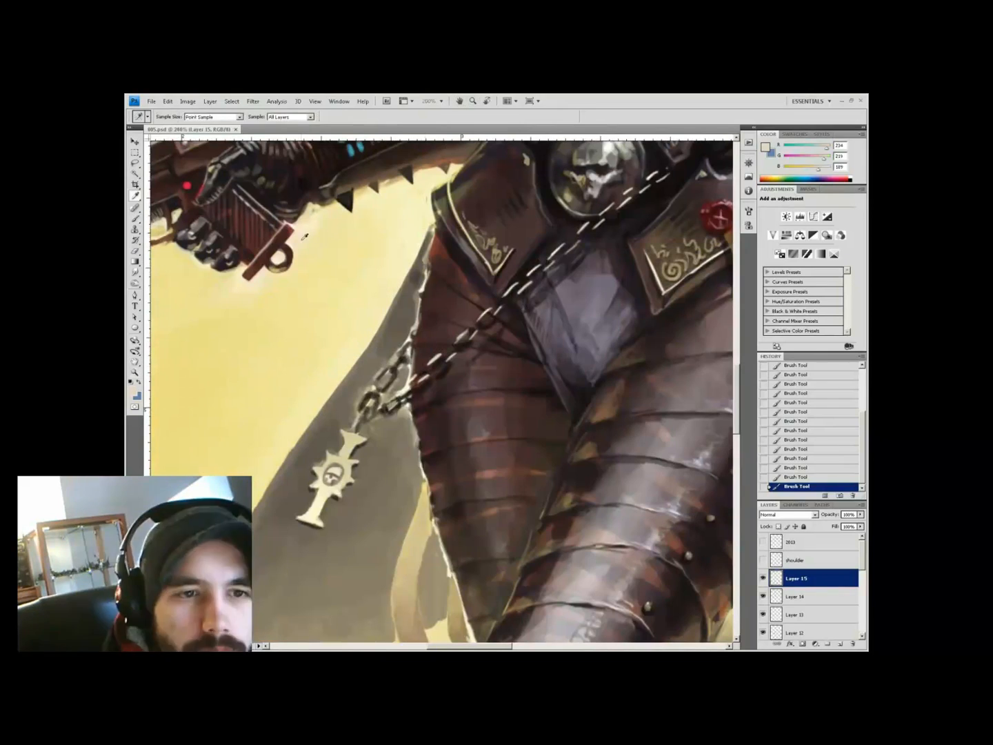
# Paint near-white highlights and dark shadows on the spiked cross pendant at 50–70% opacity
pyautogui.keyDown('alt'); pyautogui.click(356, 394); pyautogui.keyUp('alt')
pyautogui.rightClick(356, 394)
pyautogui.press('Return')
pyautogui.keyDown('alt'); pyautogui.click(355, 394); pyautogui.keyUp('alt')
pyautogui.press('7')
pyautogui.press('7')
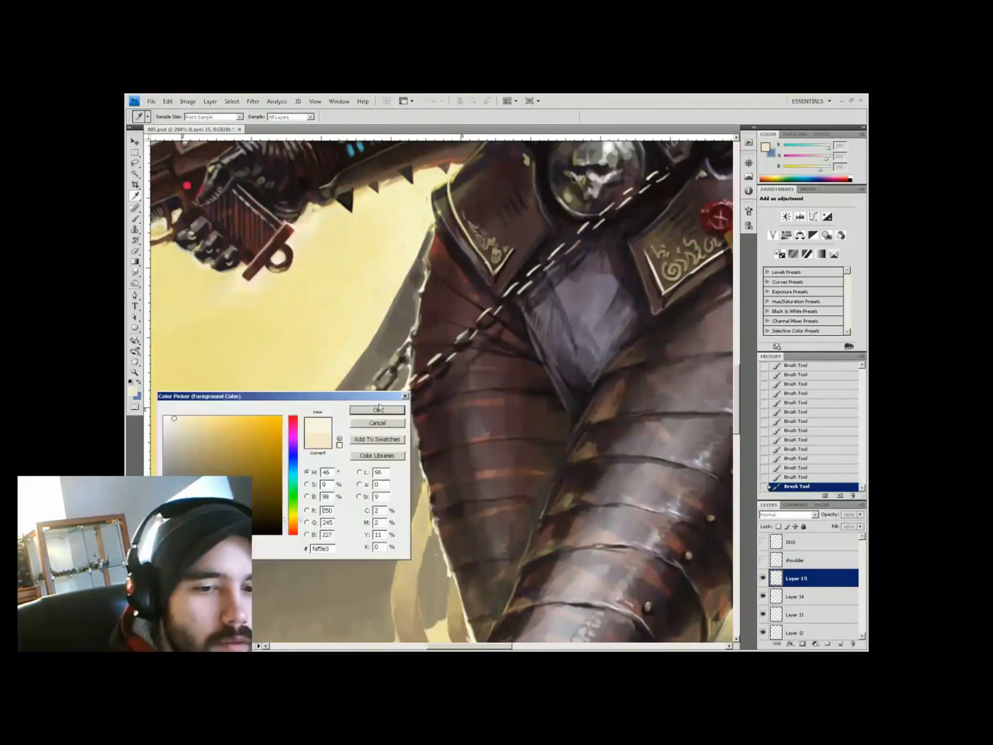
pyautogui.keyDown('alt'); pyautogui.click(325, 477); pyautogui.keyUp('alt')
pyautogui.press('5')
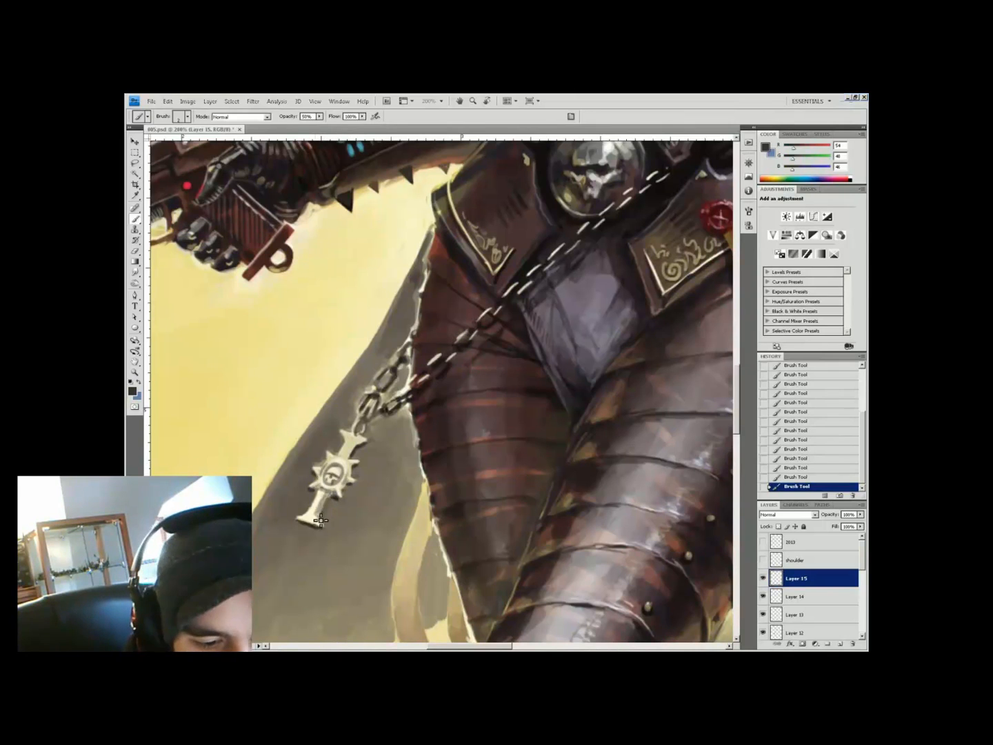
pyautogui.keyDown('alt'); pyautogui.click(308, 522); pyautogui.keyUp('alt')
pyautogui.hotkey('ctrl', '0')
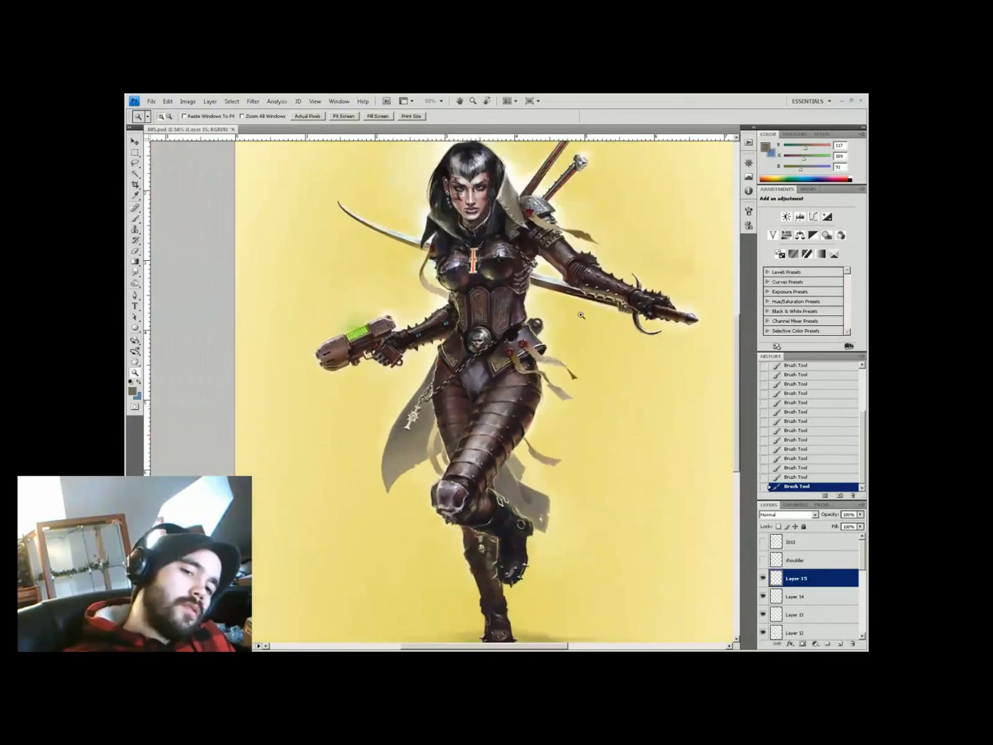
pyautogui.scroll(1, 304, 406)
# Add Layer 16 and paint a pale stroke down the legs at 80% opacity
pyautogui.hotkey('ctrl', 'shift', 'alt', 'n')
pyautogui.press('8')
pyautogui.moveTo(303, 406); pyautogui.dragTo(303, 457)
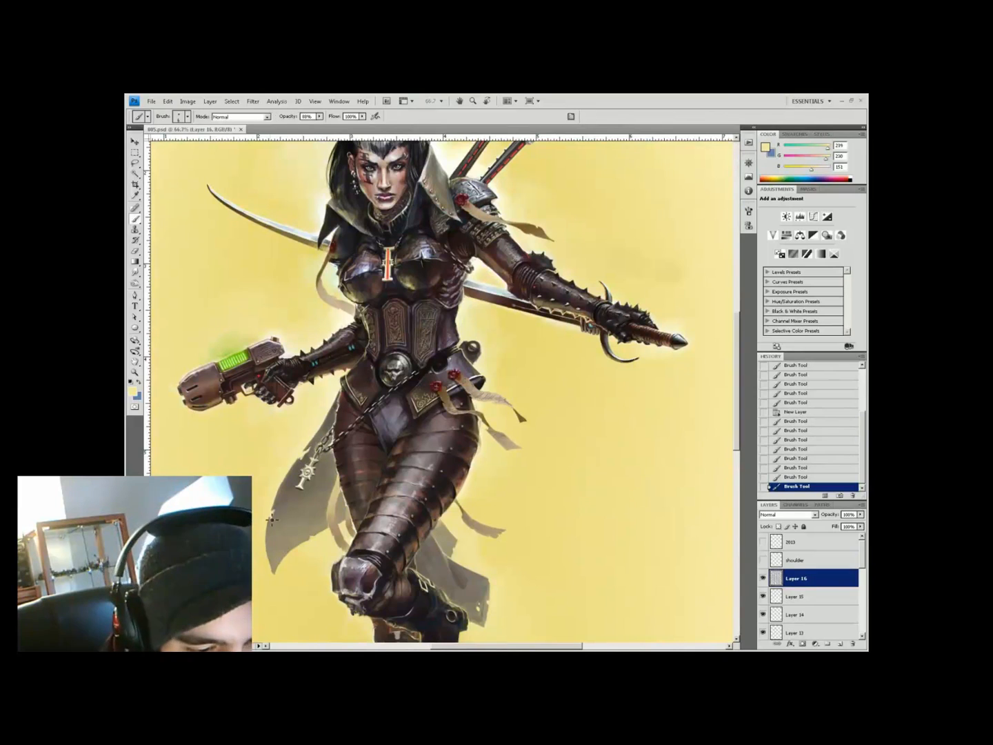
pyautogui.keyDown('alt'); pyautogui.click(314, 537); pyautogui.keyUp('alt')
pyautogui.hotkey('ctrl', '0')
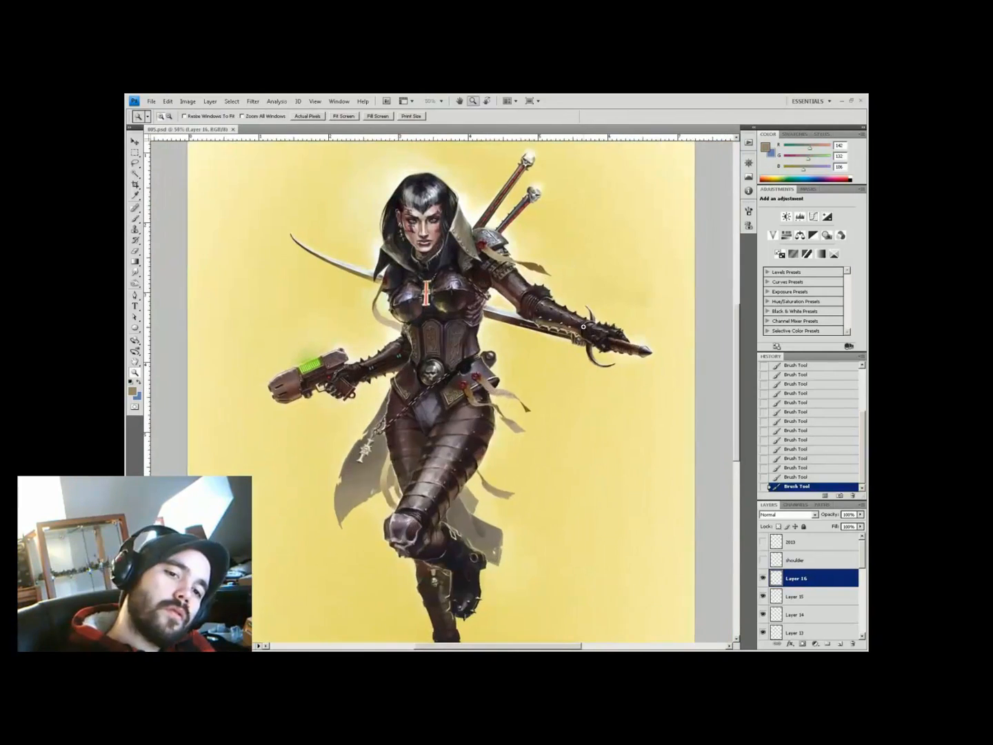
pyautogui.scroll(1, 464, 424)
# Add another layer and shade the hanging drape with a muted tone at 50% opacity
pyautogui.hotkey('ctrl', 'shift', 'alt', 'n')
pyautogui.keyDown('alt'); pyautogui.click(473, 433); pyautogui.keyUp('alt')
pyautogui.press('5')
pyautogui.moveTo(474, 433); pyautogui.dragTo(471, 440)
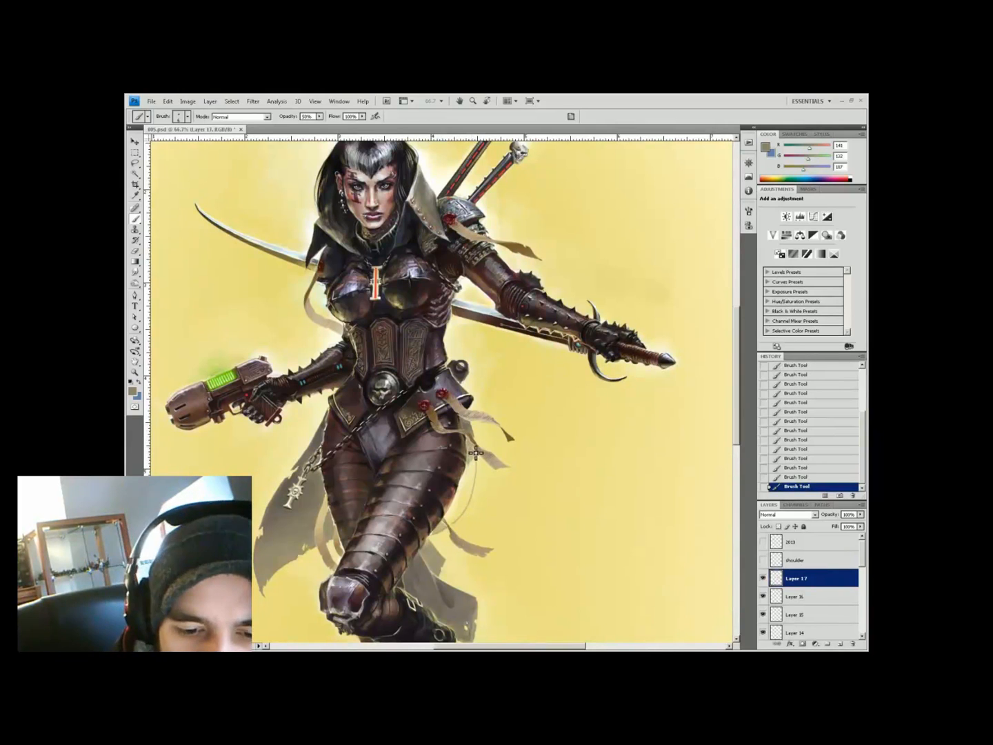
pyautogui.keyDown('alt'); pyautogui.click(468, 482); pyautogui.keyUp('alt')
# Frame the figure's lower half and sample pale yellow, warm grey and olive tones at 60–50% opacity
pyautogui.hotkey('ctrl', '0')
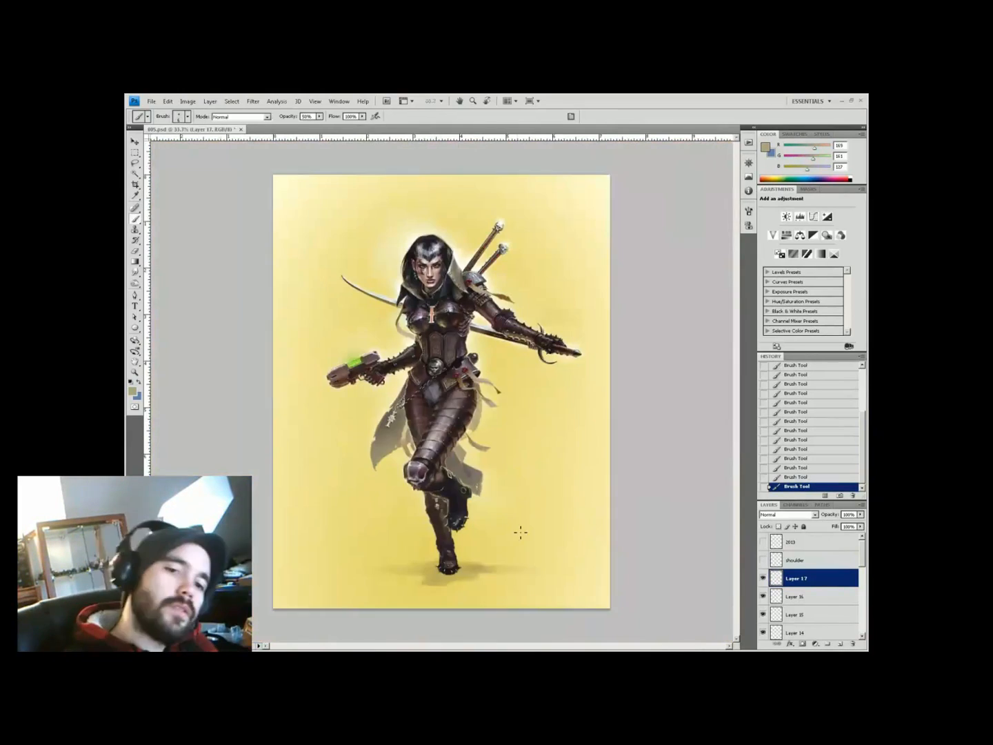
pyautogui.press('z')
pyautogui.click(507, 357)
pyautogui.press('b')
pyautogui.moveTo(508, 357); pyautogui.dragTo(446, 307)
pyautogui.keyDown('alt'); pyautogui.click(440, 360); pyautogui.keyUp('alt')
pyautogui.keyDown('alt'); pyautogui.click(440, 392); pyautogui.keyUp('alt')
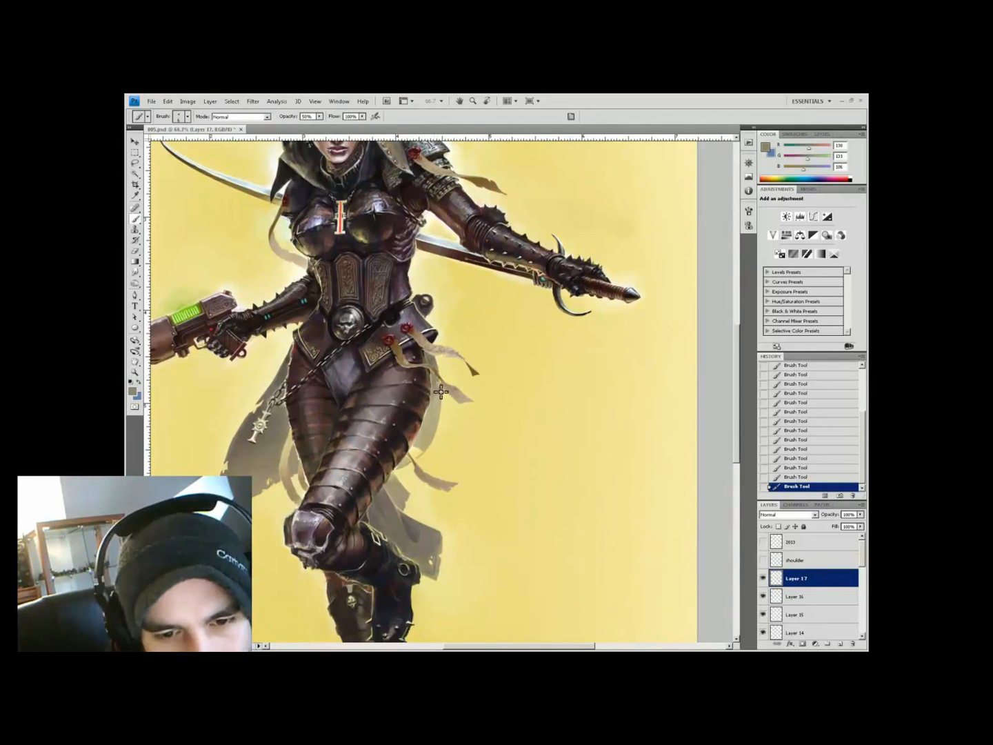
pyautogui.keyDown('alt'); pyautogui.click(422, 453); pyautogui.keyUp('alt')
pyautogui.press('6')
pyautogui.keyDown('alt'); pyautogui.click(406, 468); pyautogui.keyUp('alt')
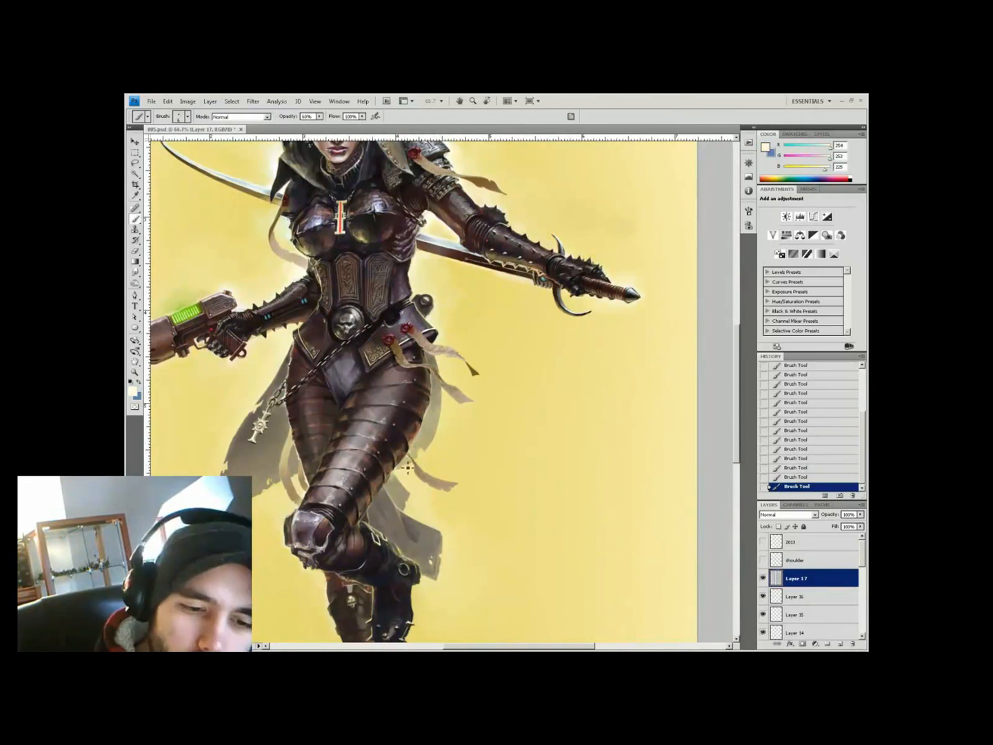
pyautogui.keyDown('alt'); pyautogui.click(442, 435); pyautogui.keyUp('alt')
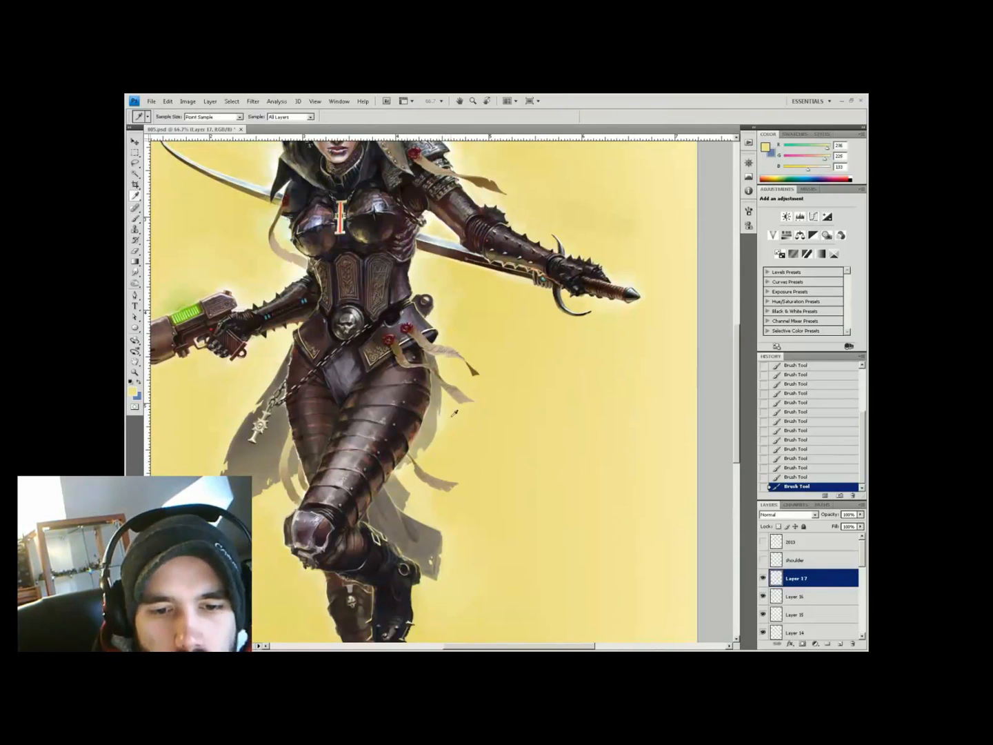
pyautogui.press('5')
# Paint a soft pale yellow glow stroke beside the legs
pyautogui.hotkey('ctrl', '-')
pyautogui.hotkey('ctrl', '-')
pyautogui.hotkey('ctrl', '+')
pyautogui.keyDown('alt'); pyautogui.click(393, 485); pyautogui.keyUp('alt')
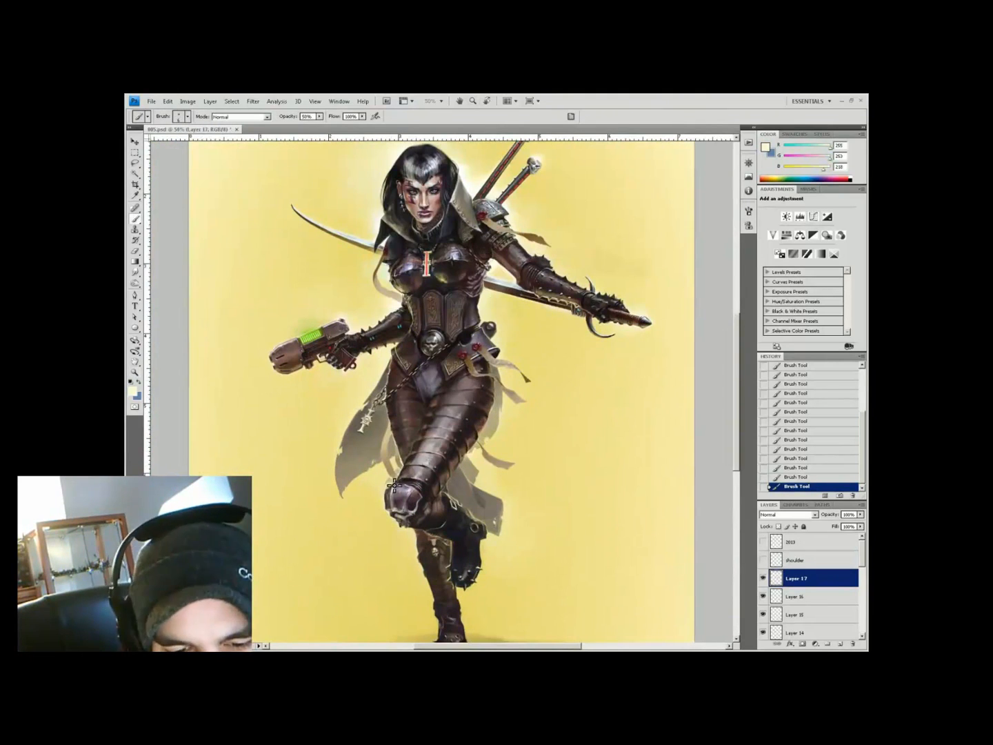
pyautogui.hotkey('ctrl', '-')
pyautogui.hotkey('ctrl', '-')
pyautogui.hotkey('ctrl', '+')
pyautogui.hotkey('ctrl', '+')
pyautogui.moveTo(414, 363); pyautogui.dragTo(360, 362)
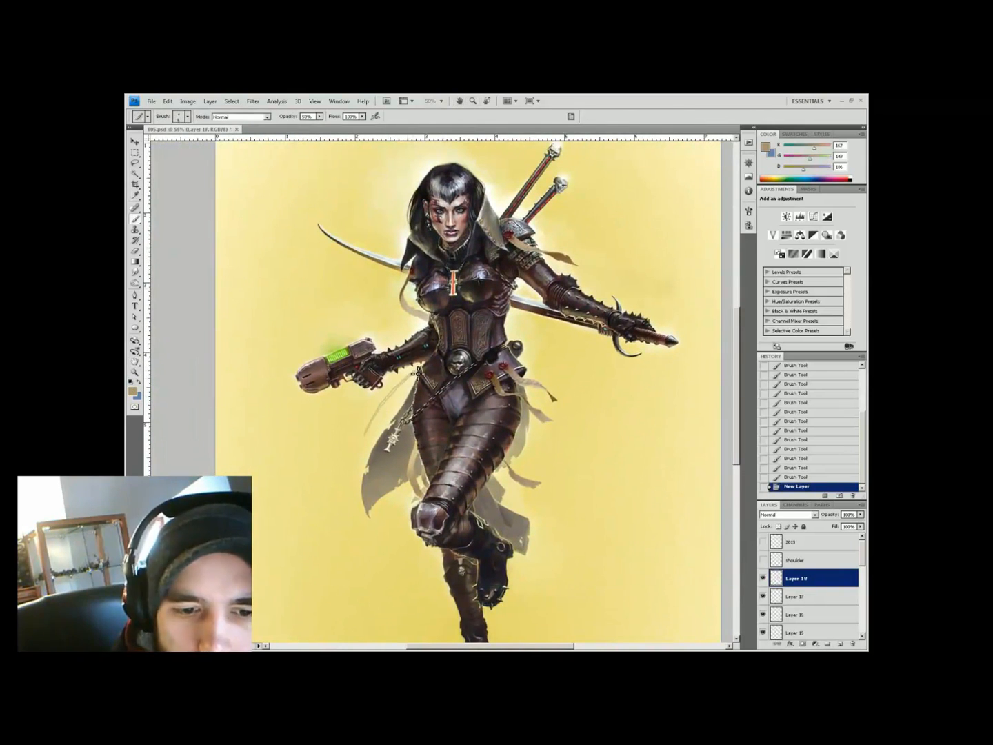
pyautogui.keyDown('alt'); pyautogui.click(398, 402); pyautogui.keyUp('alt')
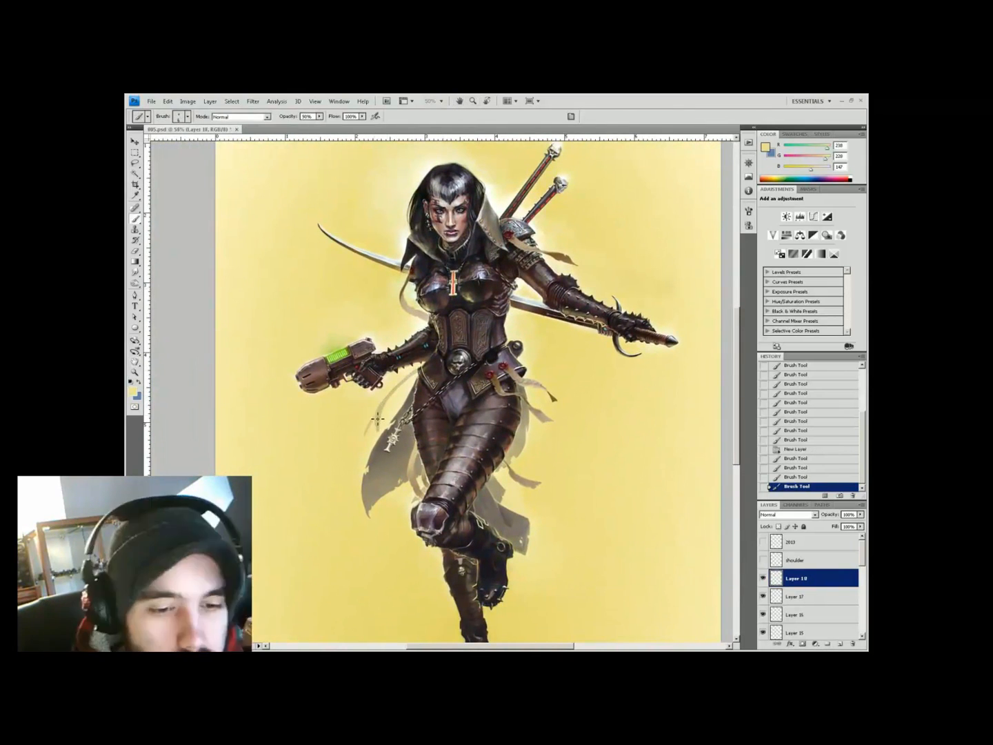
pyautogui.keyDown('alt'); pyautogui.click(398, 401); pyautogui.keyUp('alt')
pyautogui.moveTo(413, 381); pyautogui.dragTo(420, 372)
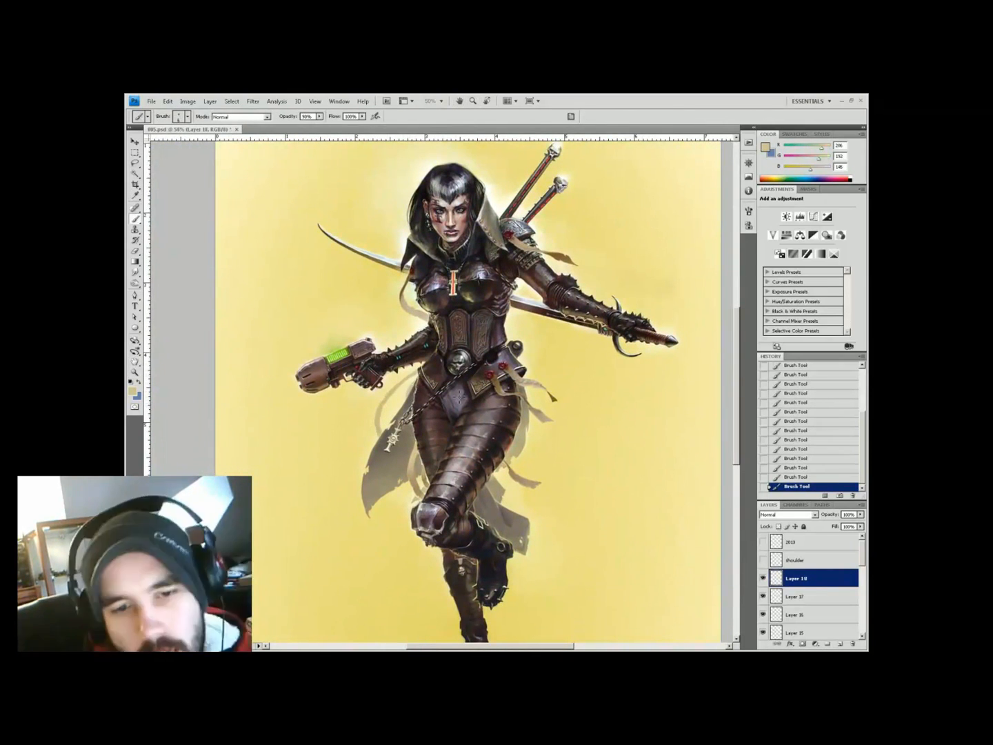
# Paint a short dark brown strand near the cape and sample more glow colours
pyautogui.keyDown('alt'); pyautogui.click(354, 439); pyautogui.keyUp('alt')
pyautogui.moveTo(348, 443); pyautogui.dragTo(365, 425)
pyautogui.keyDown('alt'); pyautogui.click(378, 414); pyautogui.keyUp('alt')
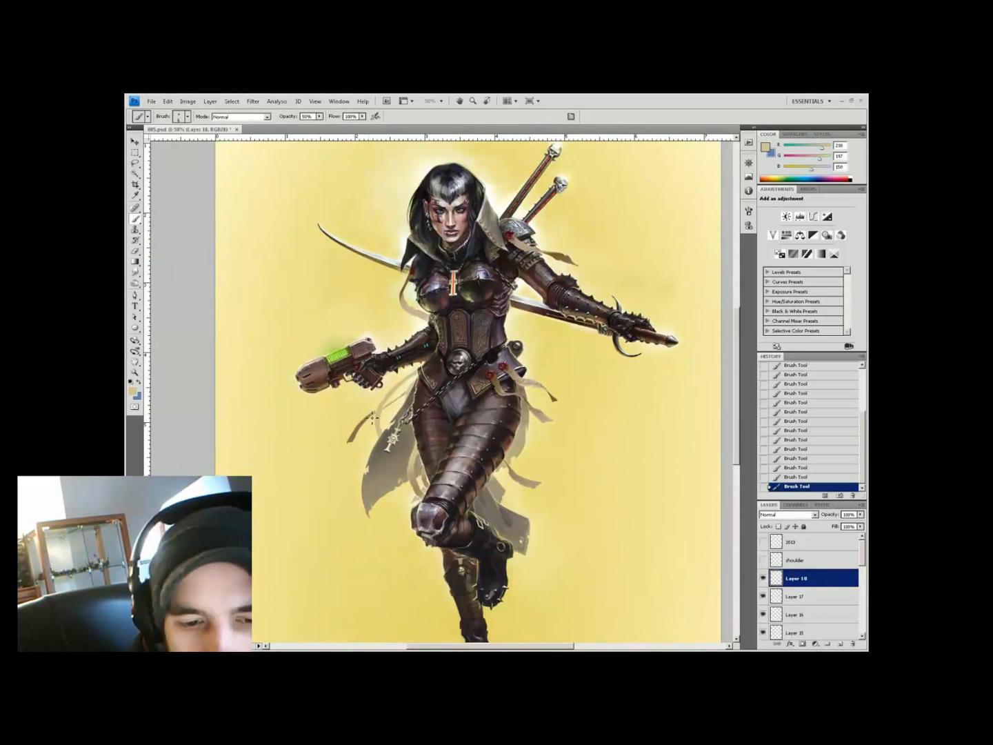
pyautogui.keyDown('alt'); pyautogui.click(371, 418); pyautogui.keyUp('alt')
pyautogui.keyDown('alt'); pyautogui.click(385, 406); pyautogui.keyUp('alt')
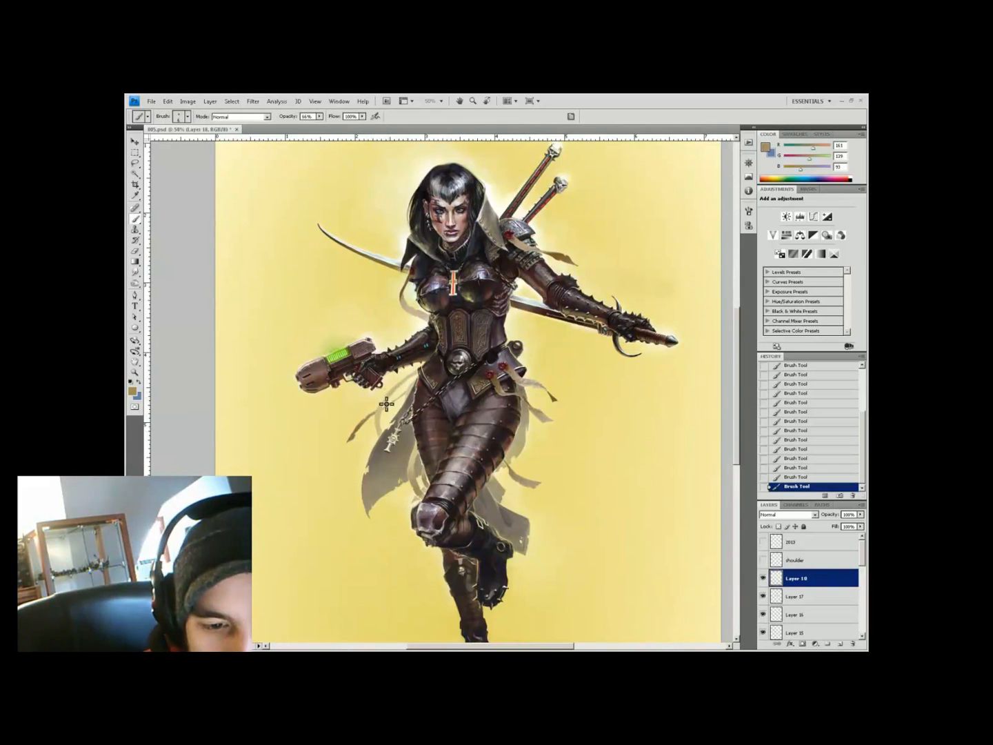
pyautogui.press('z')
pyautogui.keyDown('alt'); pyautogui.click(532, 303); pyautogui.keyUp('alt')
pyautogui.click(504, 431)
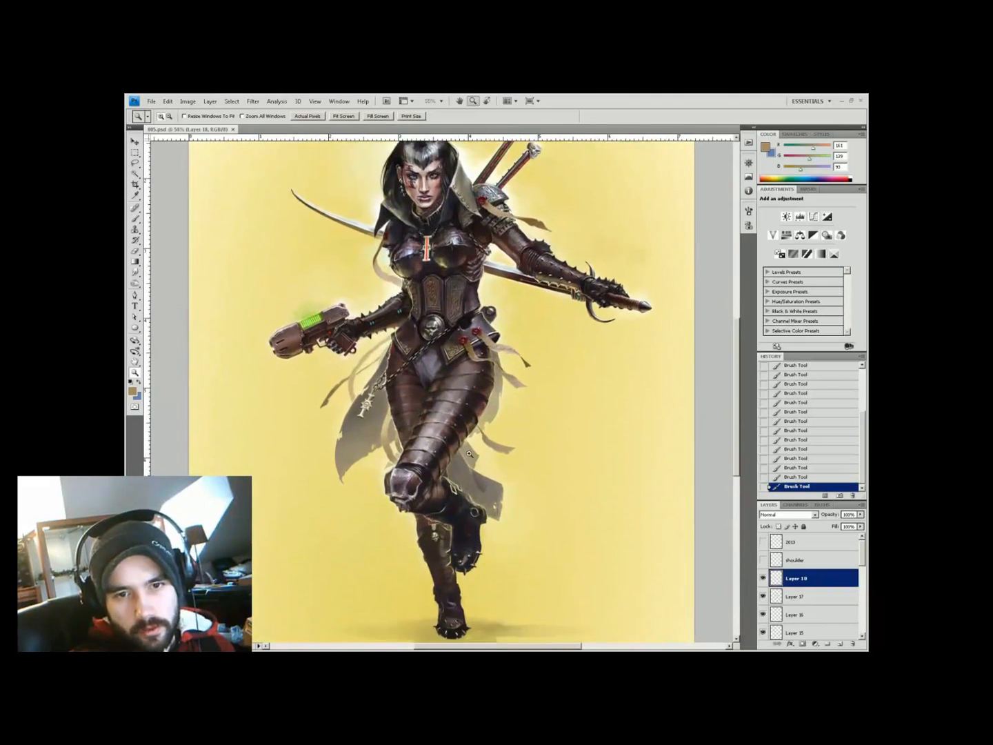
pyautogui.scroll(-2, 503, 431)
pyautogui.press('b')
# Erase the dark marks around the feet
pyautogui.press('e')
pyautogui.moveTo(411, 593)
pyautogui.mouseDown()
pyautogui.moveTo(432, 587)
pyautogui.moveTo(385, 589)
pyautogui.mouseUp()
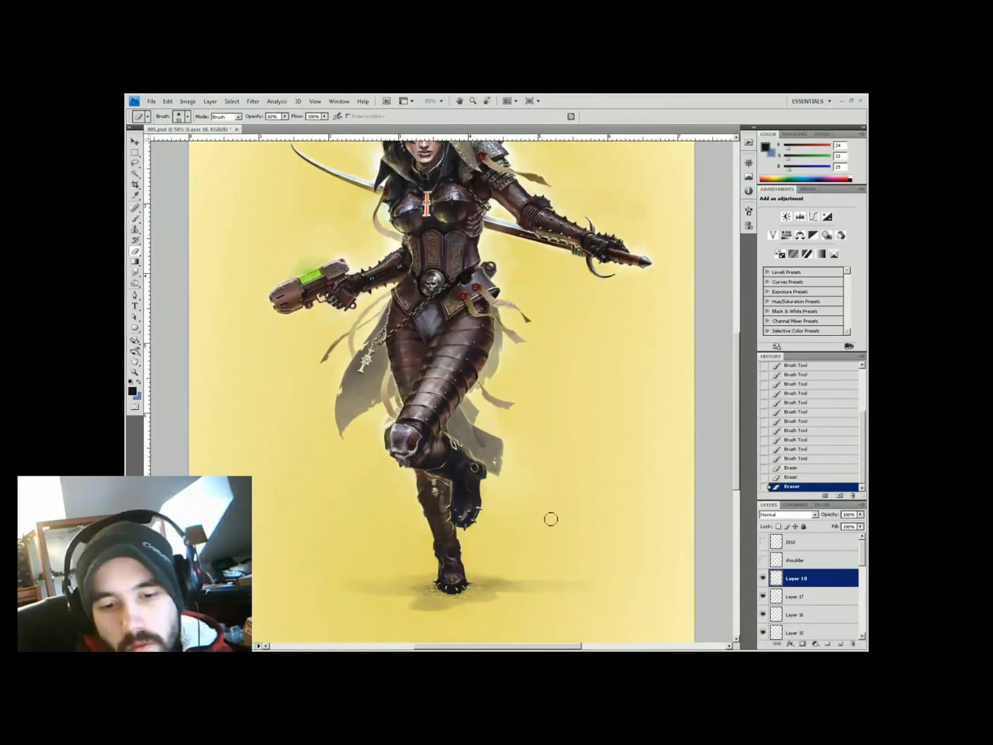
pyautogui.press('h')
pyautogui.moveTo(511, 592); pyautogui.dragTo(555, 472)
# Paint light strokes over the leg area at 90% brush opacity
pyautogui.hotkey('ctrl', '-')
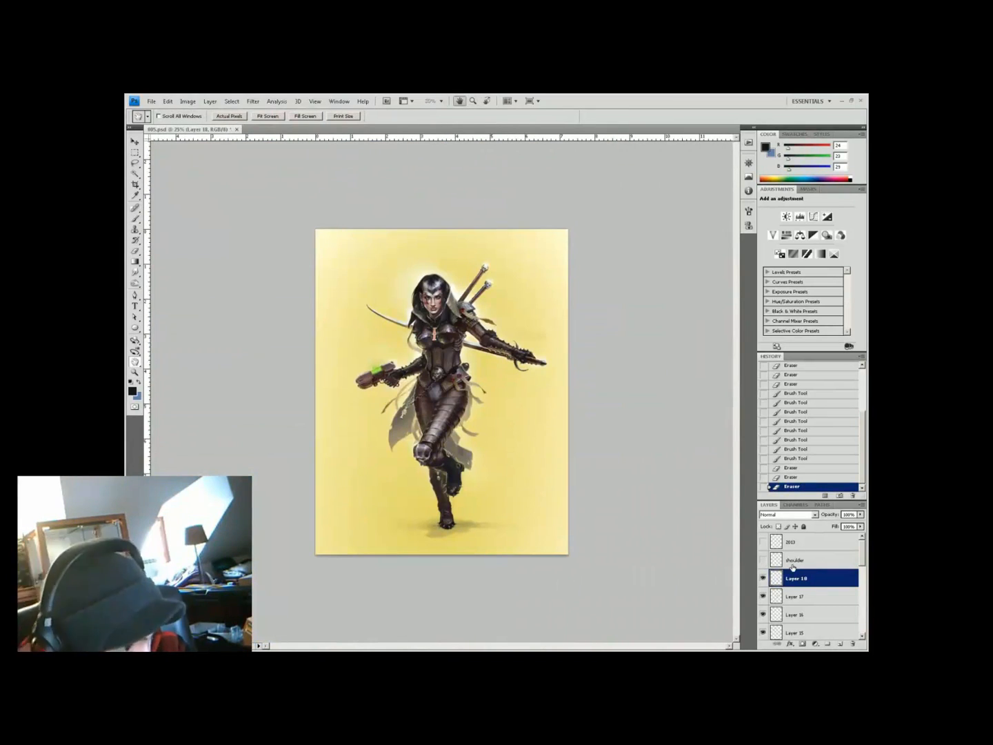
pyautogui.hotkey('ctrl', '+')
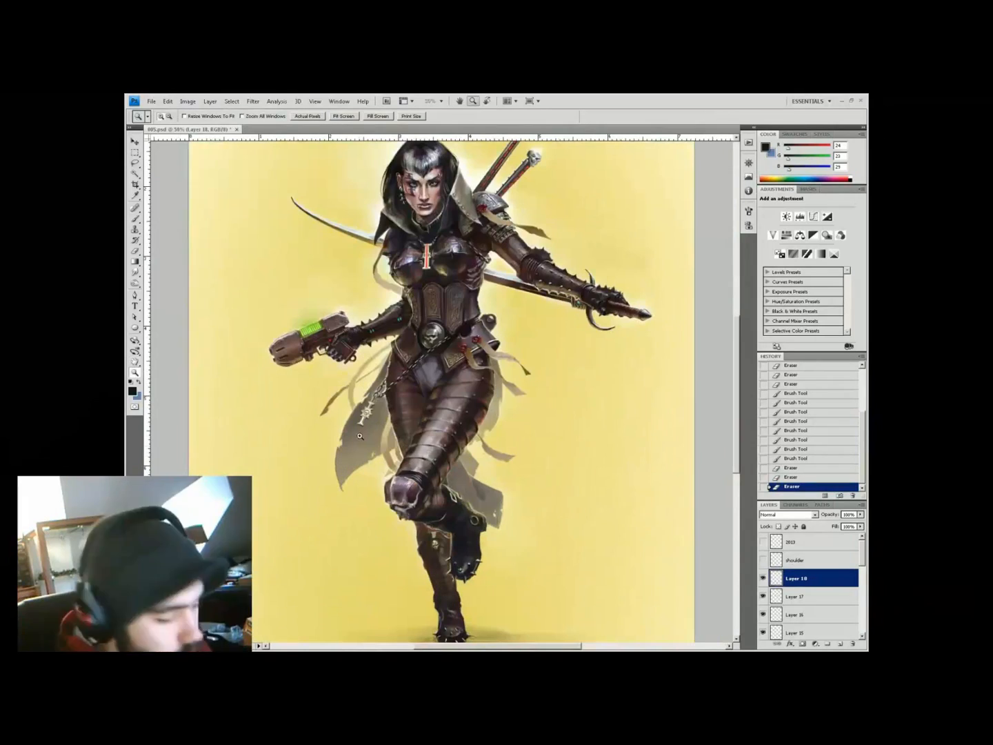
pyautogui.press('b')
pyautogui.press('9')
pyautogui.moveTo(373, 462); pyautogui.dragTo(372, 466)
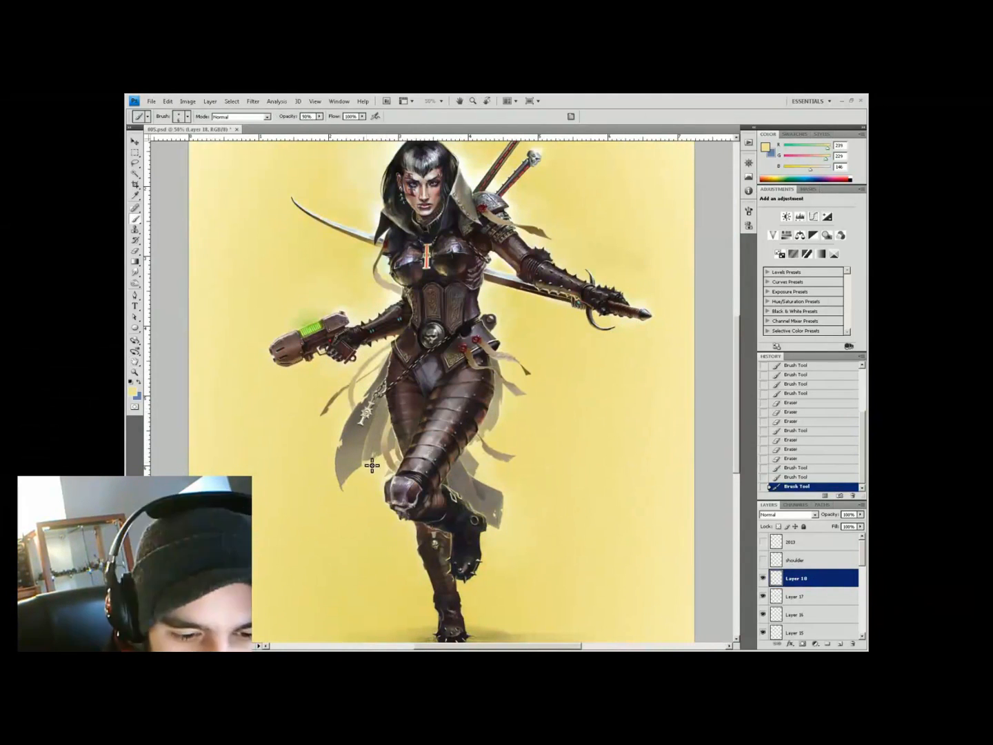
# Add dark brown detail to the armour and sample blue-grey and near-black tones
pyautogui.hotkey('ctrl', '-')
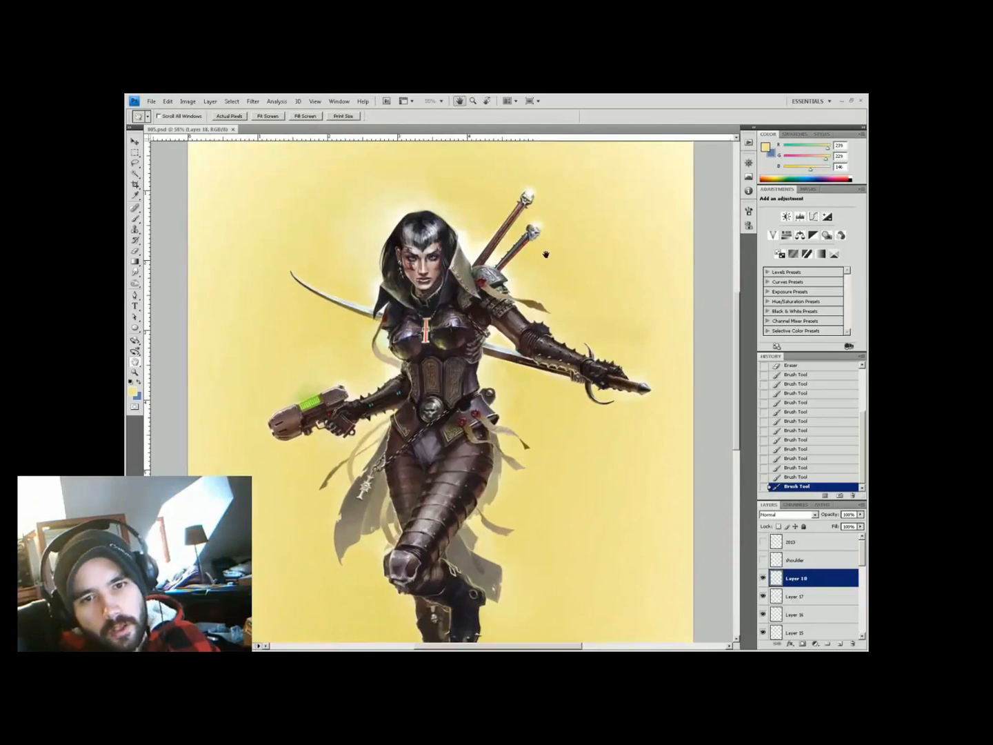
pyautogui.hotkey('ctrl', '+')
pyautogui.hotkey('ctrl', '+')
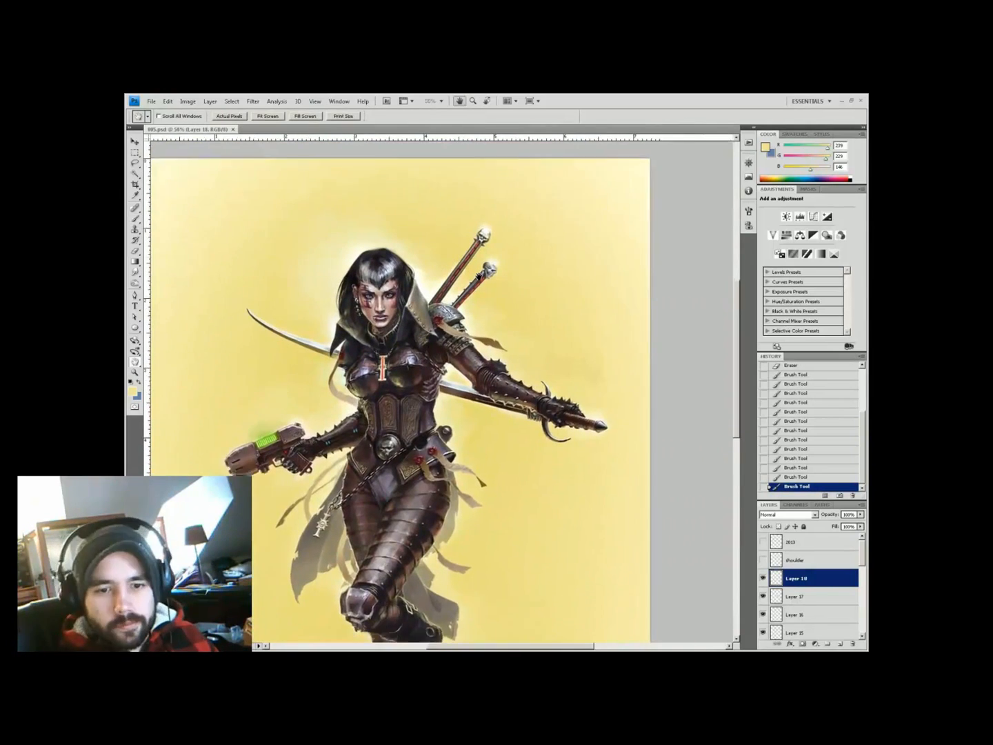
pyautogui.keyDown('alt'); pyautogui.click(436, 406); pyautogui.keyUp('alt')
pyautogui.click(441, 406)
pyautogui.keyDown('alt'); pyautogui.click(443, 406); pyautogui.keyUp('alt')
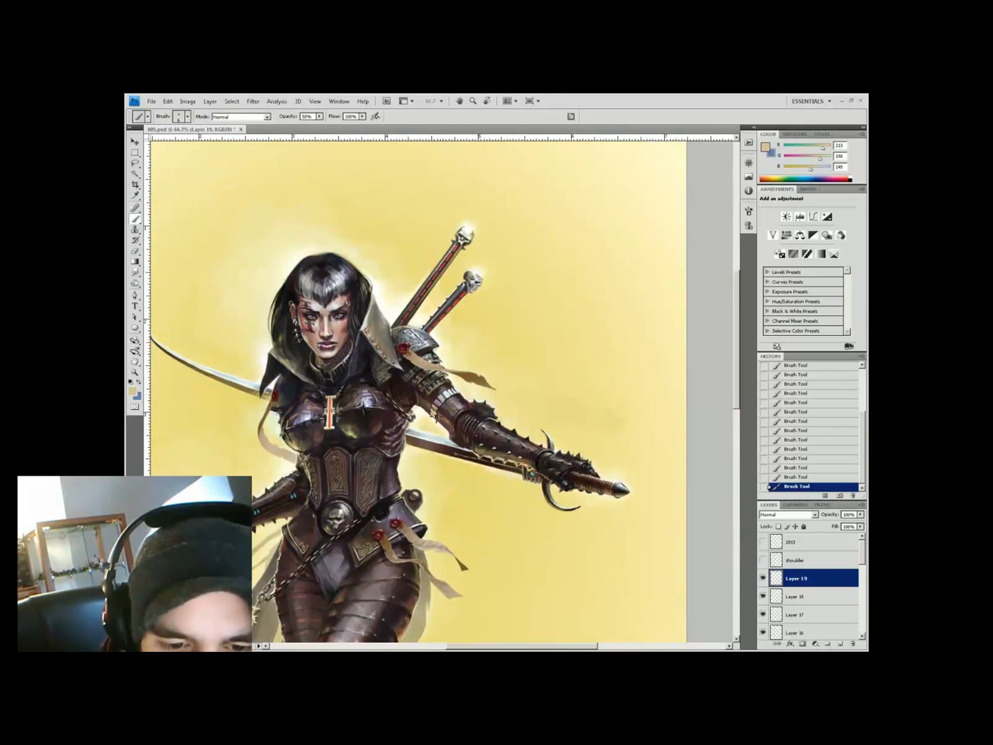
pyautogui.keyDown('alt'); pyautogui.click(451, 400); pyautogui.keyUp('alt')
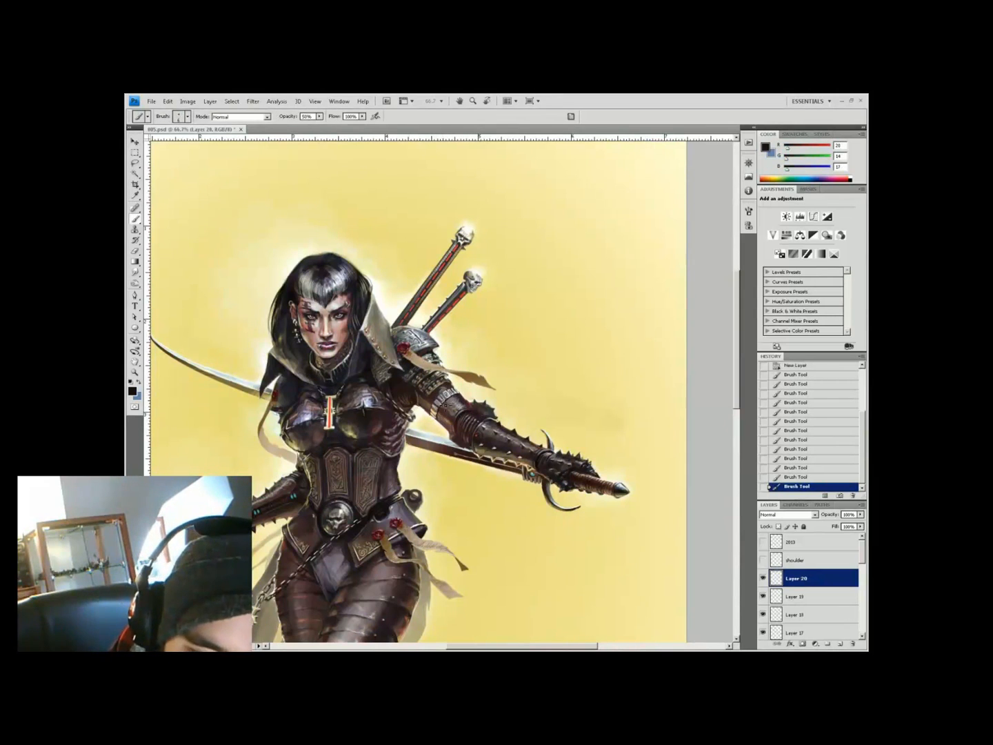
# On a new layer, paint a short grey stroke near the armour and sample highlight colours
pyautogui.hotkey('ctrl', 'shift', 'alt', 'n')
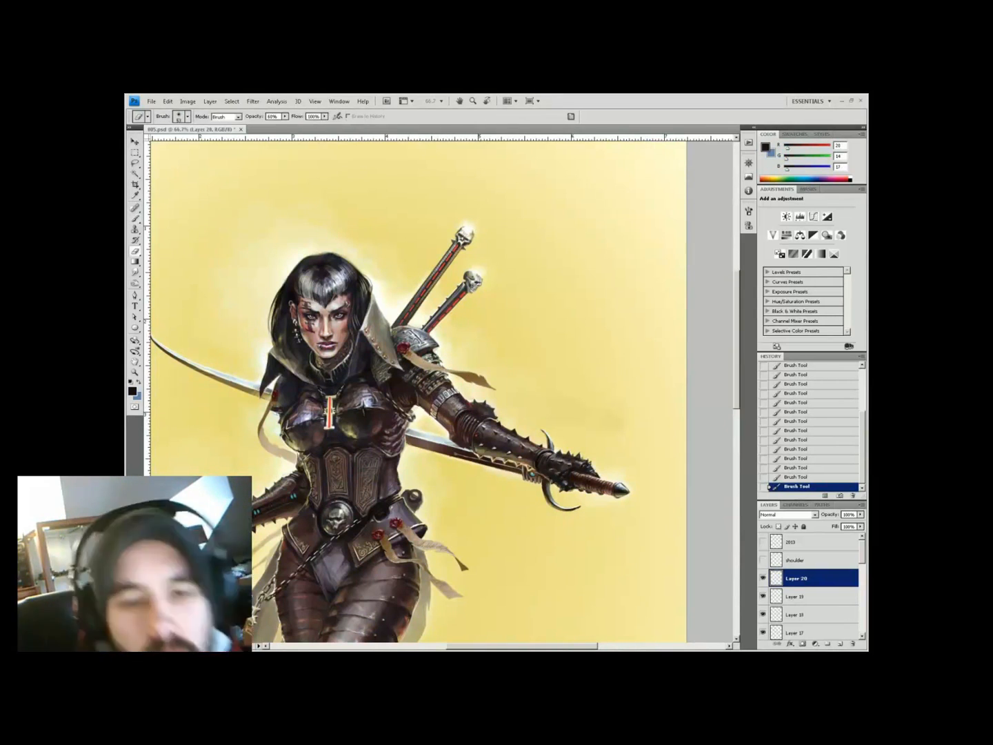
pyautogui.keyDown('alt'); pyautogui.click(448, 403); pyautogui.keyUp('alt')
pyautogui.moveTo(438, 421); pyautogui.dragTo(445, 410)
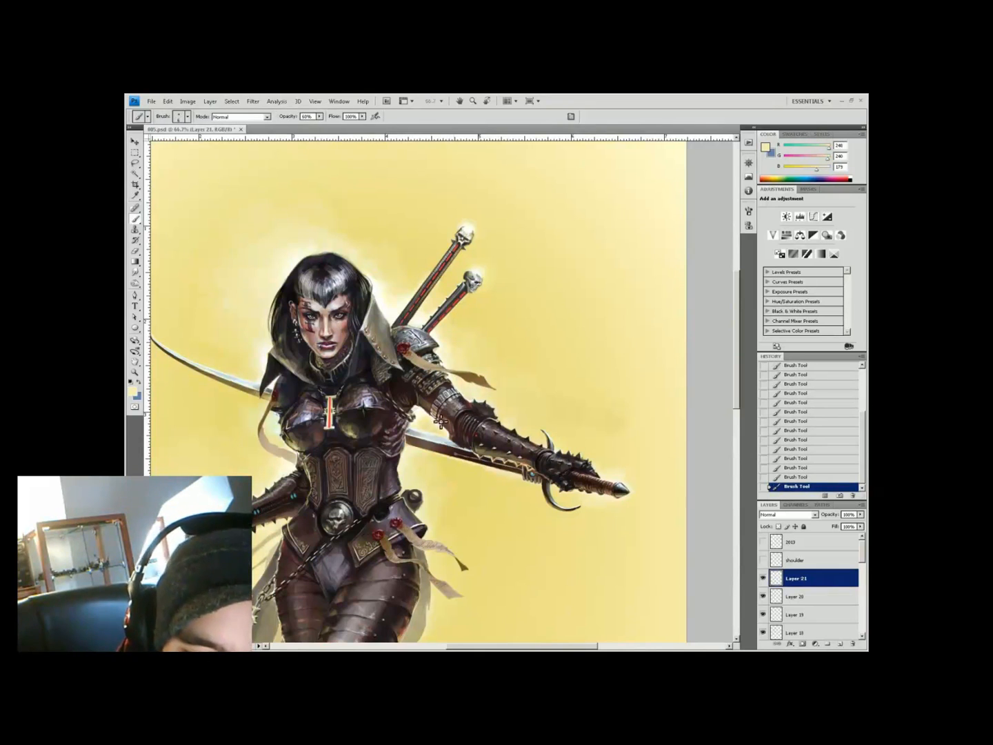
pyautogui.keyDown('alt'); pyautogui.click(453, 399); pyautogui.keyUp('alt')
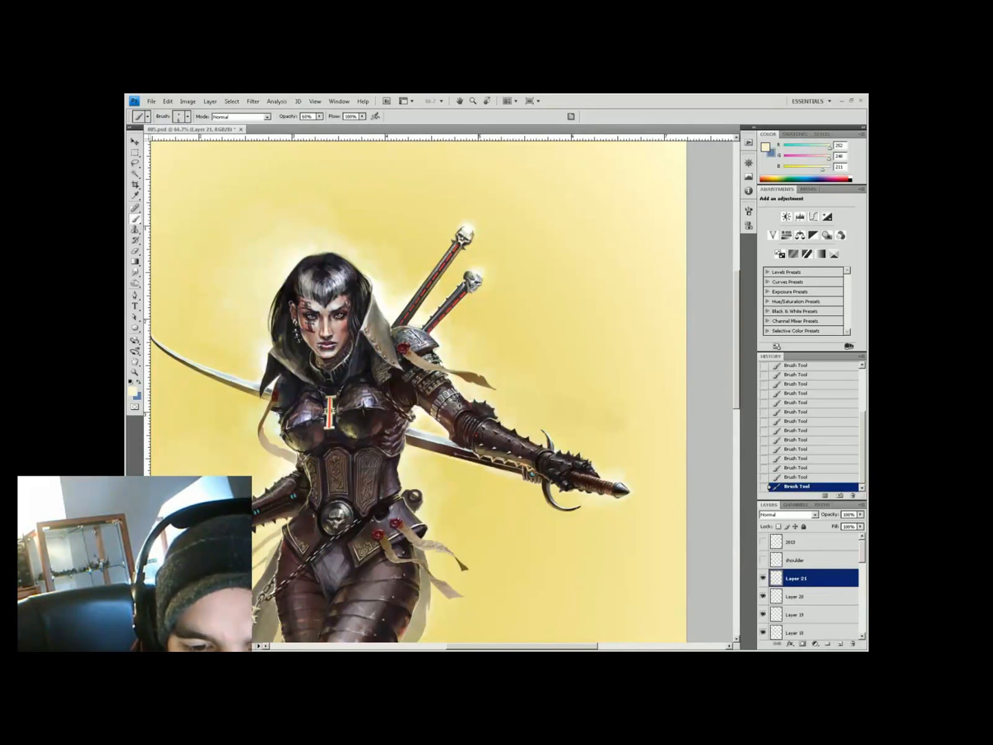
pyautogui.keyDown('alt'); pyautogui.click(447, 409); pyautogui.keyUp('alt')
pyautogui.scroll(-3, 456, 401)
pyautogui.scroll(5, 569, 238)
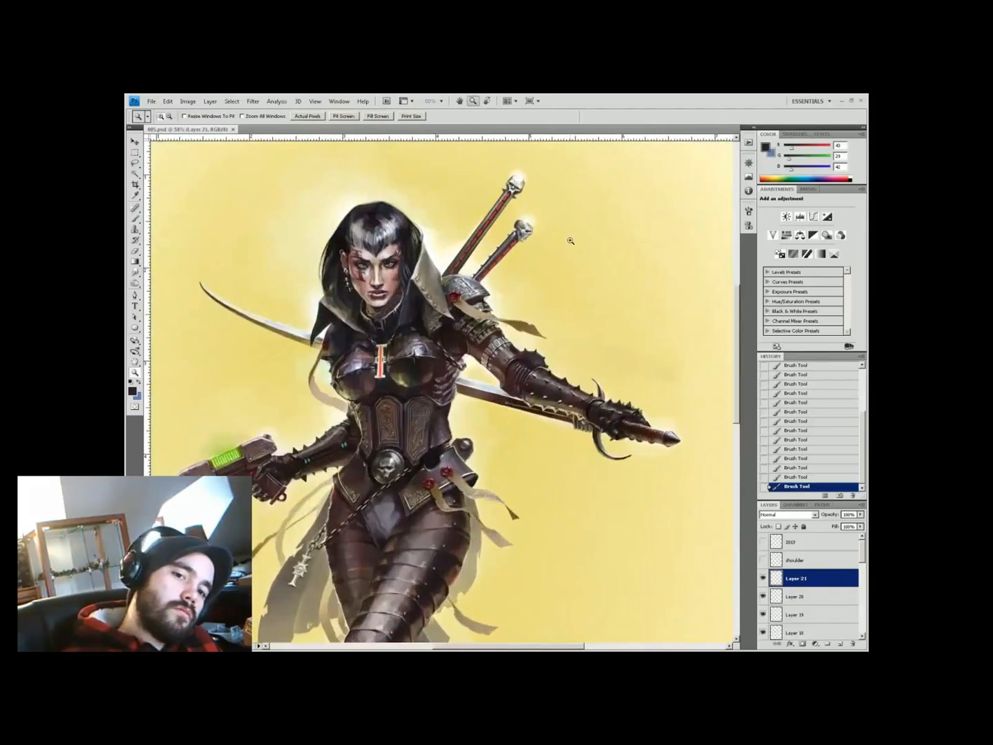
pyautogui.keyDown('alt'); pyautogui.click(492, 350); pyautogui.keyUp('alt')
pyautogui.keyDown('alt'); pyautogui.click(487, 392); pyautogui.keyUp('alt')
# Sample light beige and dark hair colours while adjusting the view of the figure
pyautogui.scroll(-2, 512, 597)
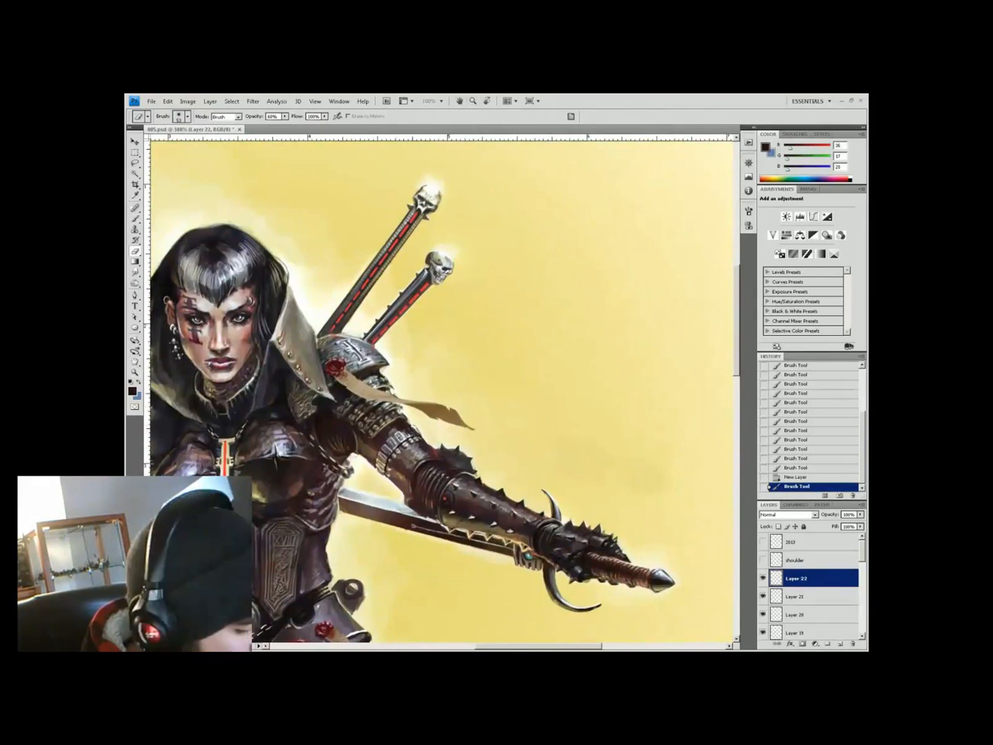
pyautogui.scroll(-3, 540, 417)
pyautogui.scroll(2, 452, 417)
pyautogui.scroll(-2, 452, 417)
pyautogui.scroll(2, 435, 297)
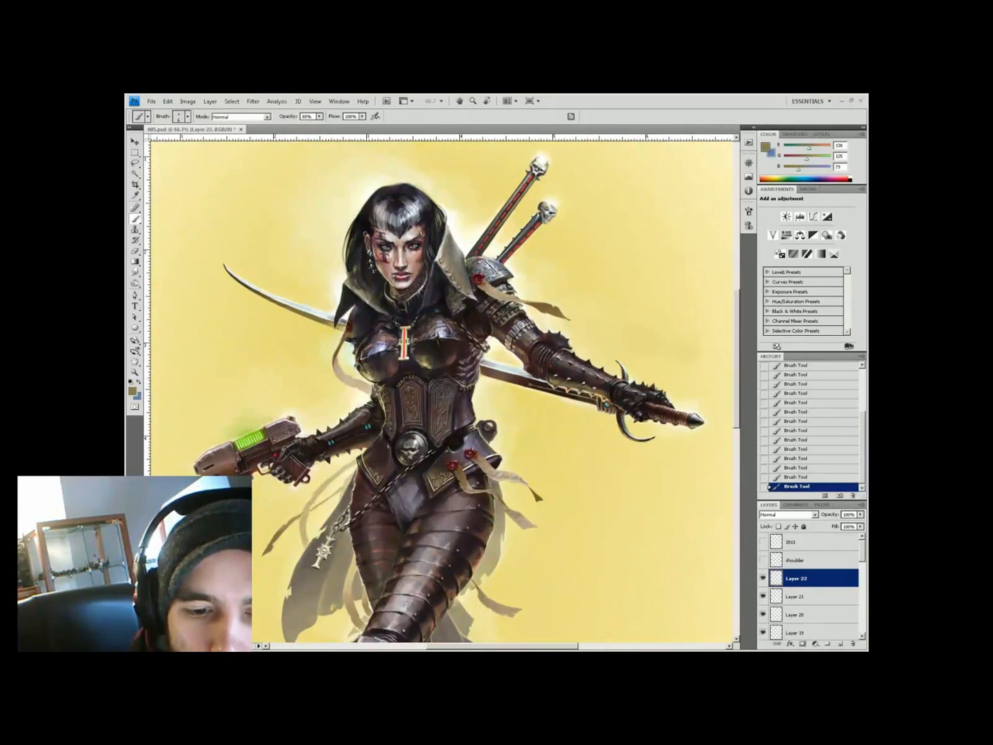
pyautogui.keyDown('alt'); pyautogui.click(474, 387); pyautogui.keyUp('alt')
pyautogui.moveTo(474, 387); pyautogui.dragTo(460, 423)
pyautogui.press('z')
pyautogui.scroll(-2, 458, 298)
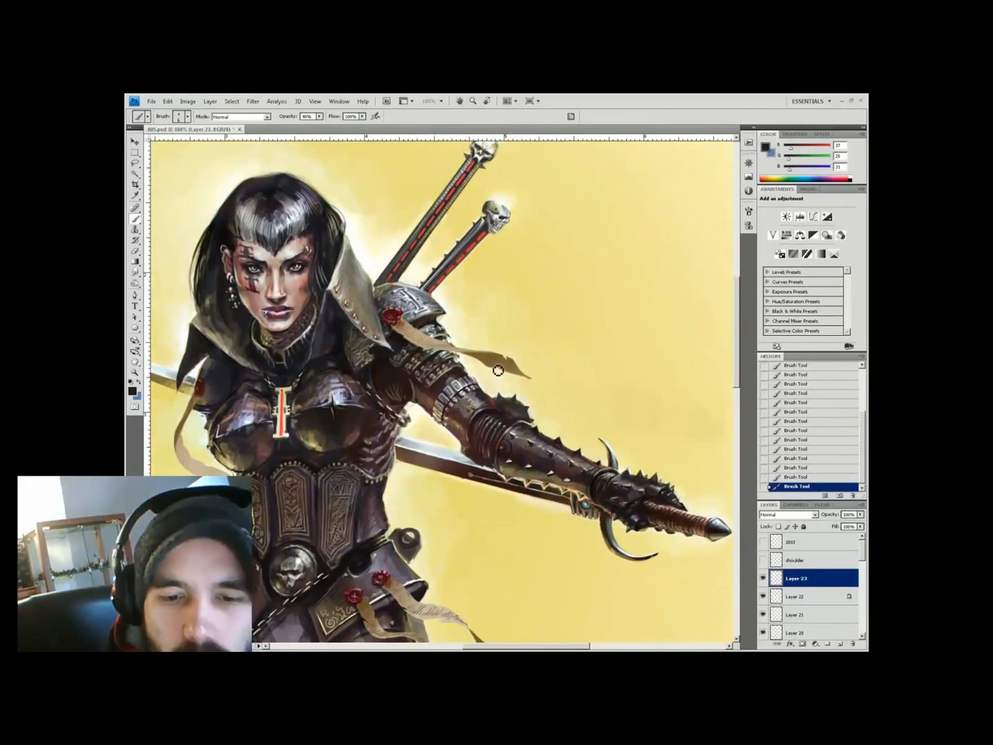
pyautogui.keyDown('alt'); pyautogui.click(349, 358); pyautogui.keyUp('alt')
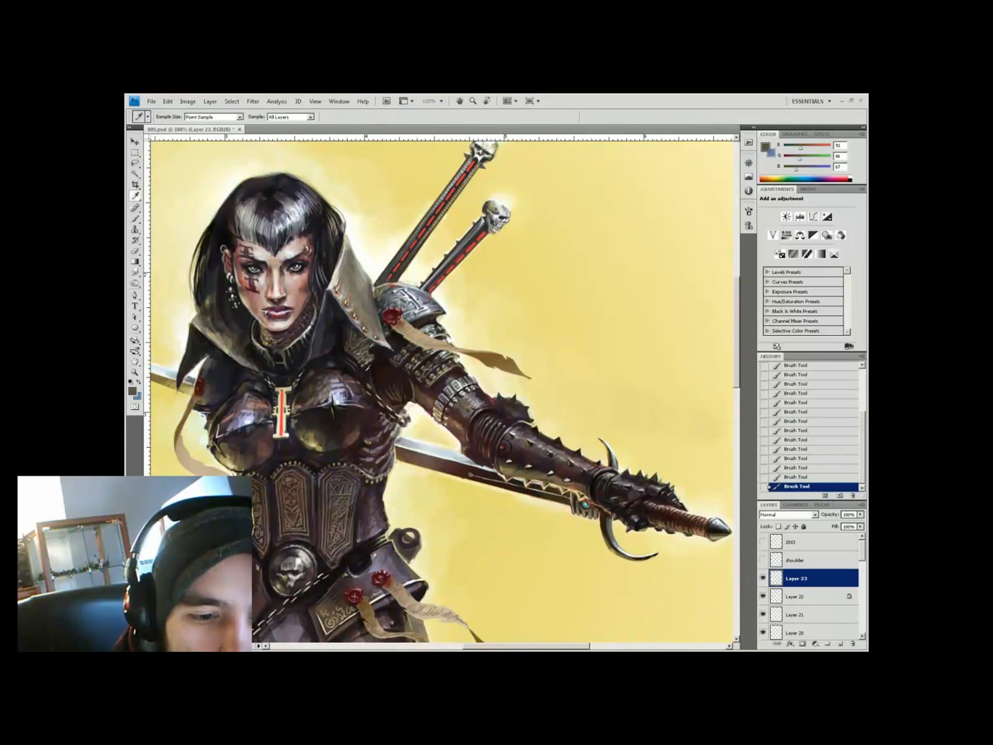
pyautogui.keyDown('alt'); pyautogui.click(363, 361); pyautogui.keyUp('alt')
# Reframe the figure and sample a darker colour from it
pyautogui.press('z')
pyautogui.scroll(-3, 506, 241)
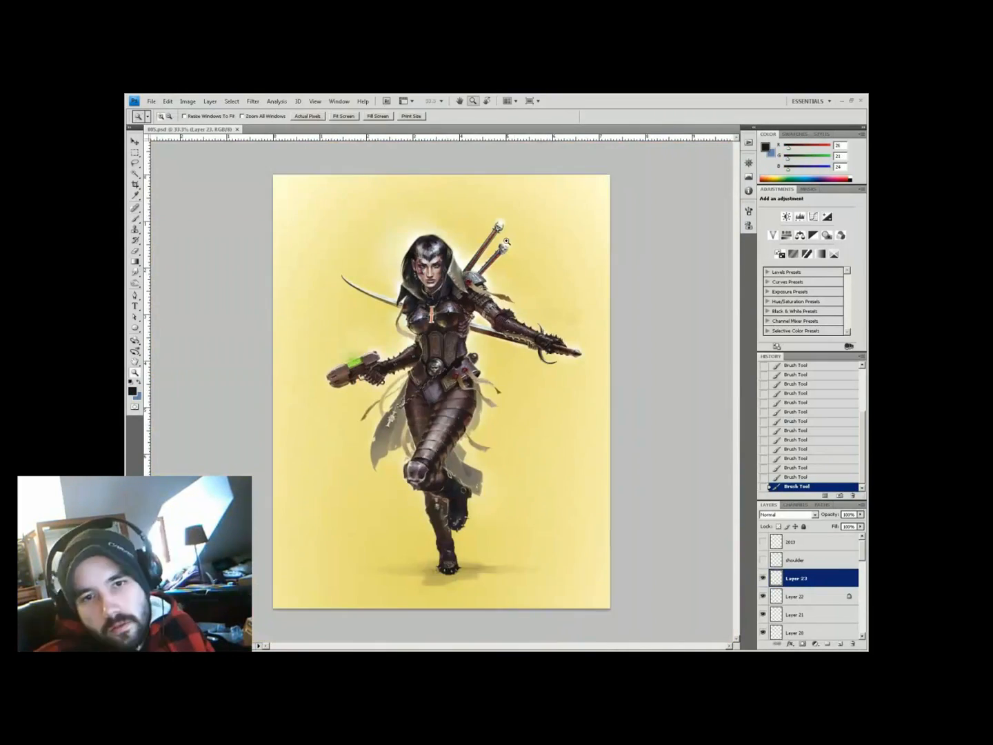
pyautogui.click(506, 241)
pyautogui.click(506, 241)
pyautogui.keyDown('alt'); pyautogui.click(465, 377); pyautogui.keyUp('alt')
pyautogui.press('space')
pyautogui.moveTo(461, 365); pyautogui.dragTo(432, 335)
pyautogui.moveTo(475, 490); pyautogui.dragTo(547, 441)
pyautogui.click(491, 430)
# Erase stray strokes near the legs and beside the hip at 66.7% zoom
pyautogui.keyDown('alt'); pyautogui.click(343, 369); pyautogui.keyUp('alt')
pyautogui.moveTo(329, 382); pyautogui.dragTo(343, 366)
pyautogui.press('e')
pyautogui.press('b')
pyautogui.press('e')
pyautogui.moveTo(488, 368); pyautogui.dragTo(489, 387)
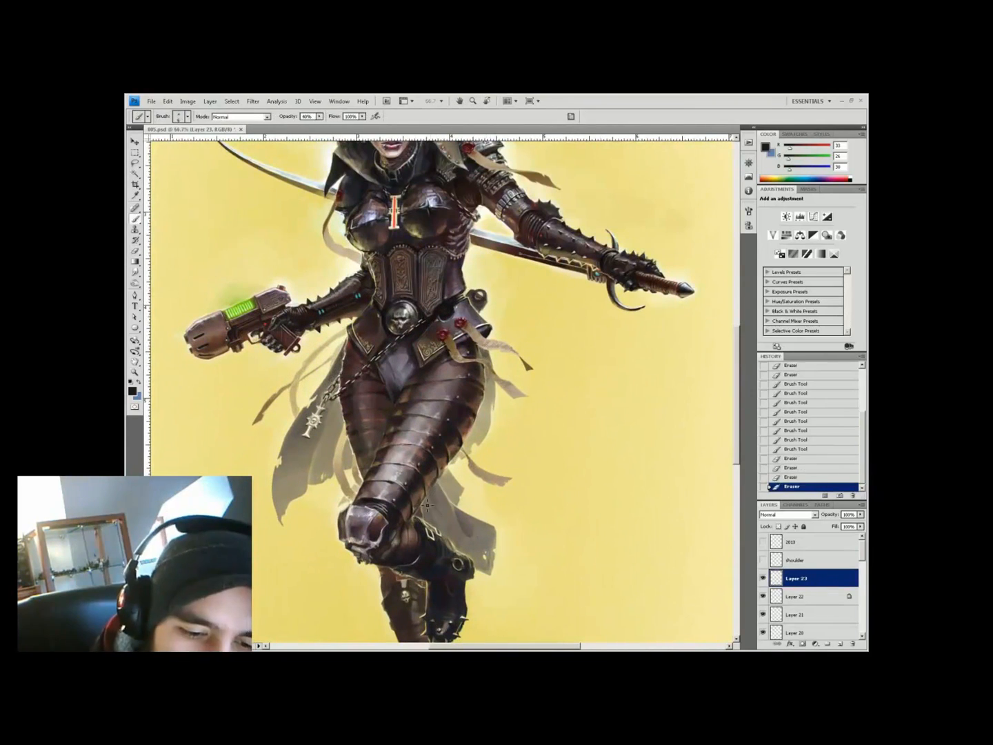
# Pick a bright green for the pistol's glow and save the painting
pyautogui.moveTo(437, 490)
pyautogui.mouseDown()
pyautogui.moveTo(442, 545)
pyautogui.moveTo(482, 580)
pyautogui.moveTo(522, 536)
pyautogui.mouseUp()
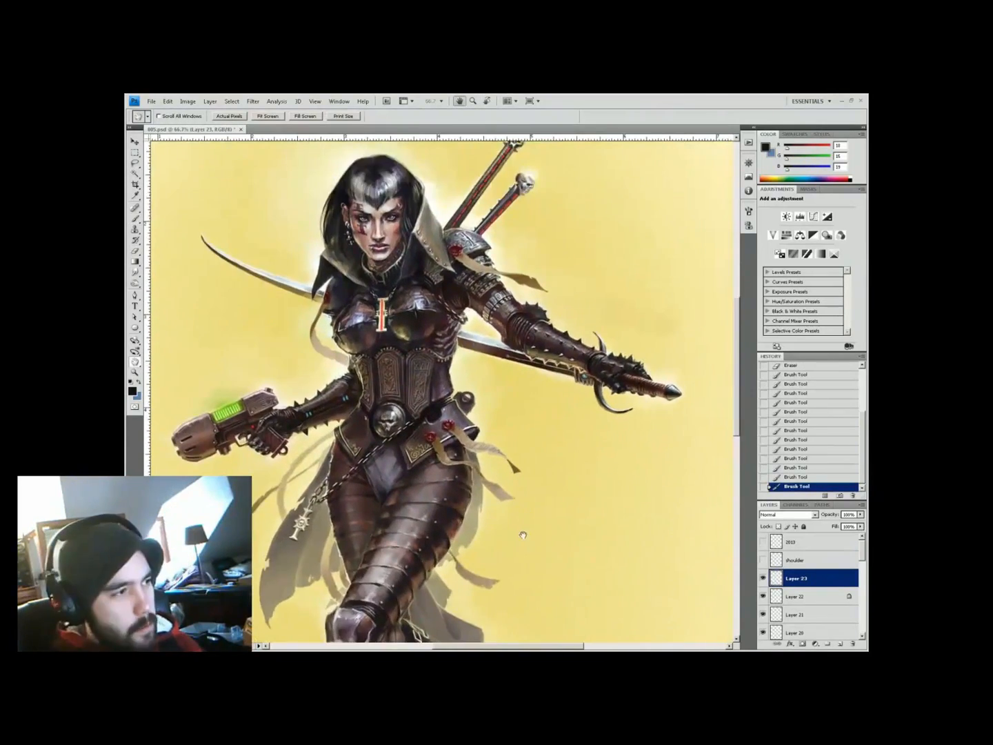
pyautogui.moveTo(524, 369); pyautogui.dragTo(509, 513)
pyautogui.keyDown('alt'); pyautogui.click(212, 555); pyautogui.keyUp('alt')
pyautogui.moveTo(381, 479); pyautogui.dragTo(464, 429)
pyautogui.hotkey('ctrl', '-')
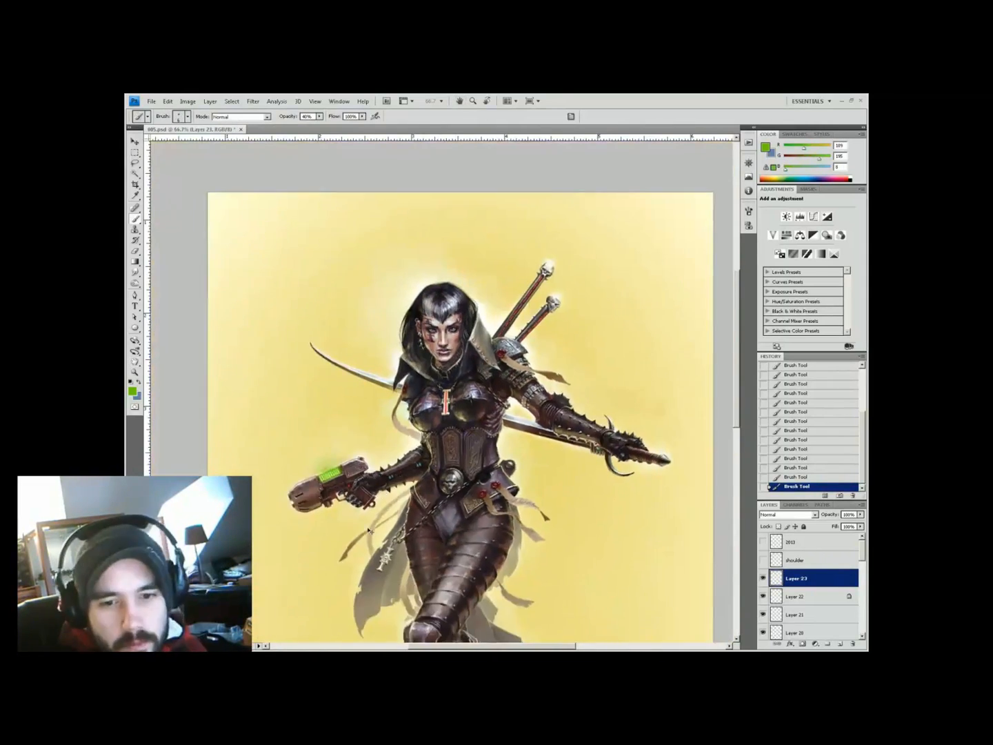
pyautogui.hotkey('ctrl', '-')
pyautogui.hotkey('ctrl', '-')
pyautogui.hotkey('ctrl', 's')
# Fit the whole painting and merge all visible layers into a single Background layer
pyautogui.press('z')
pyautogui.hotkey('ctrl', 'shift', 's')
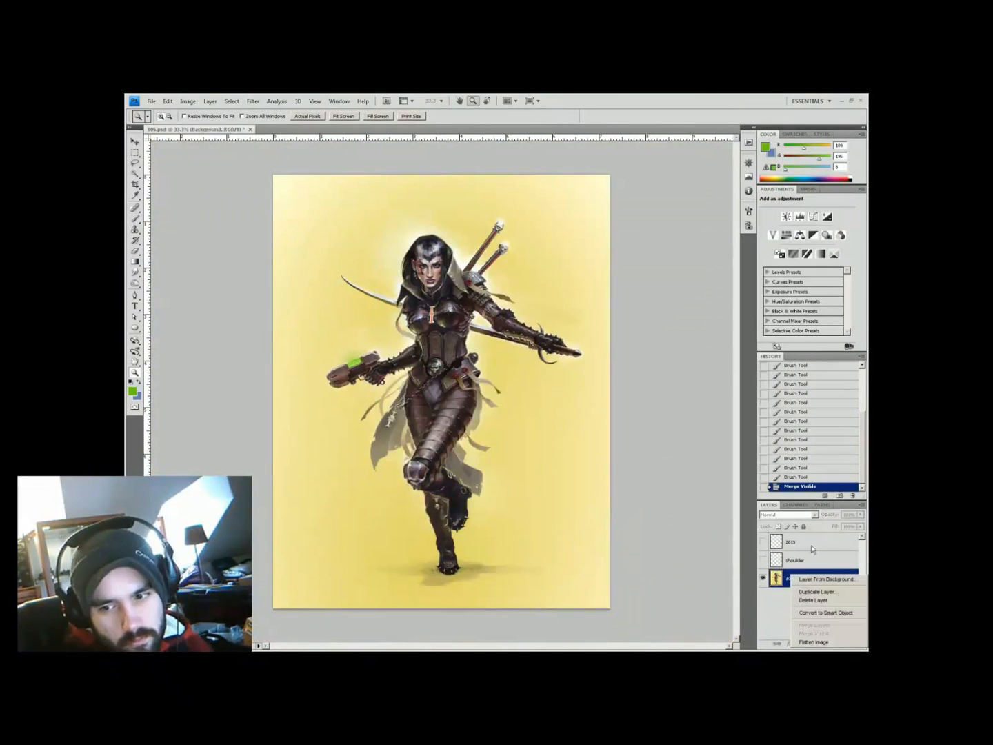
pyautogui.press('Return')
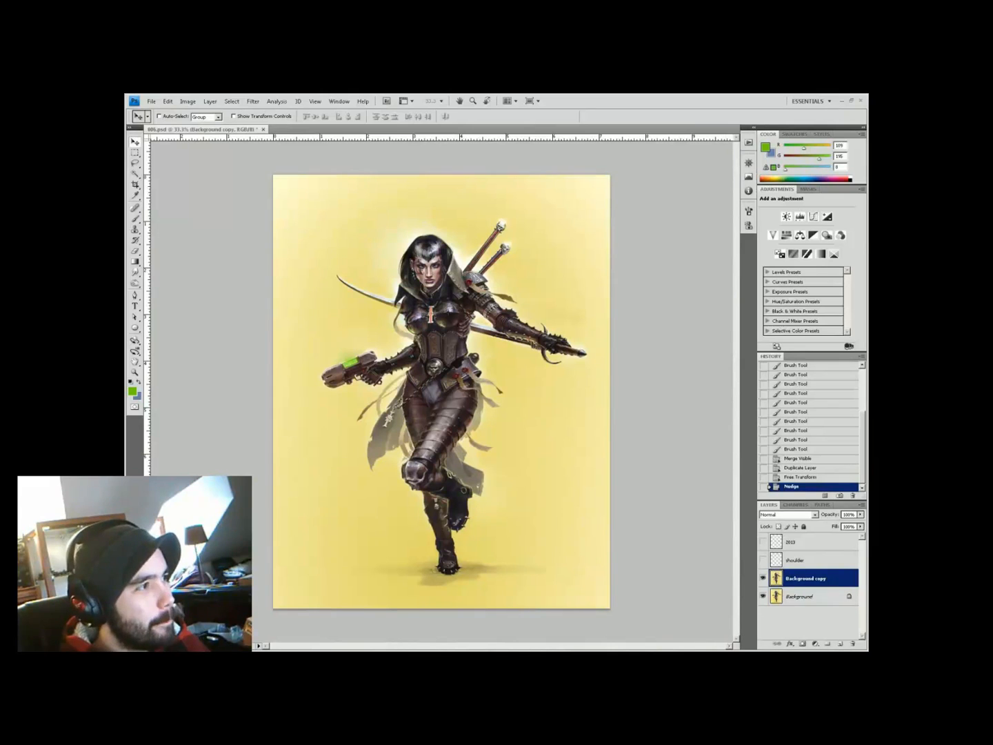
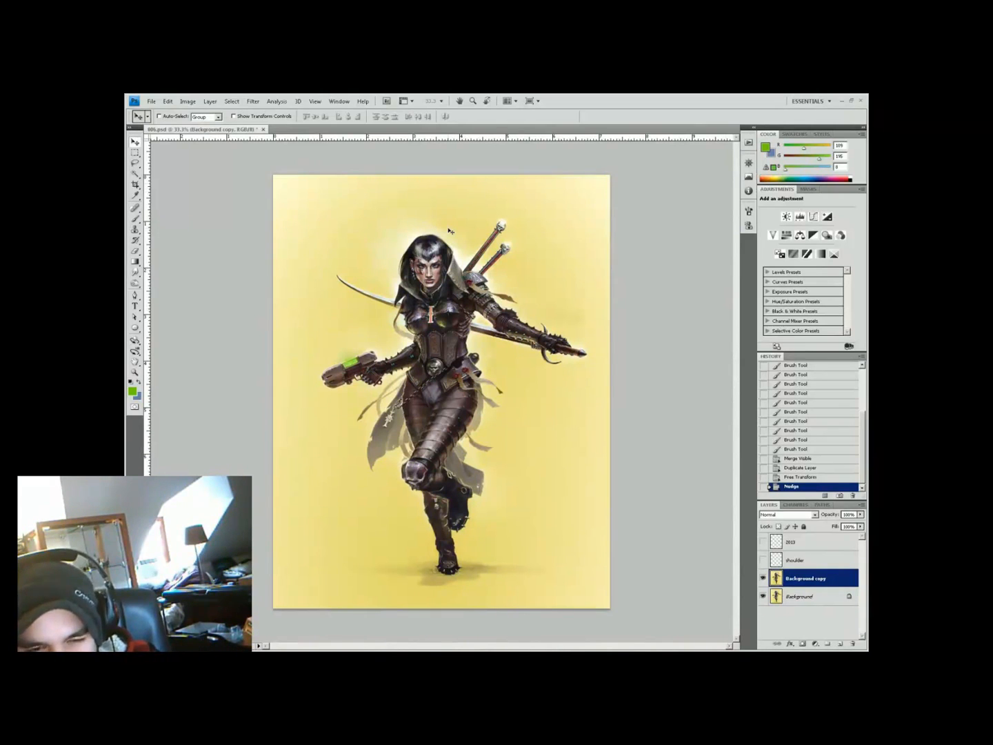
# Lasso the sword hilts behind her shoulder, copy them to a new layer, and scale them down
pyautogui.click(447, 271)
pyautogui.press('l')
pyautogui.moveTo(482, 276); pyautogui.dragTo(451, 382)
pyautogui.moveTo(511, 331); pyautogui.dragTo(513, 370)
pyautogui.hotkey('ctrl', 'j')
pyautogui.hotkey('ctrl', 't')
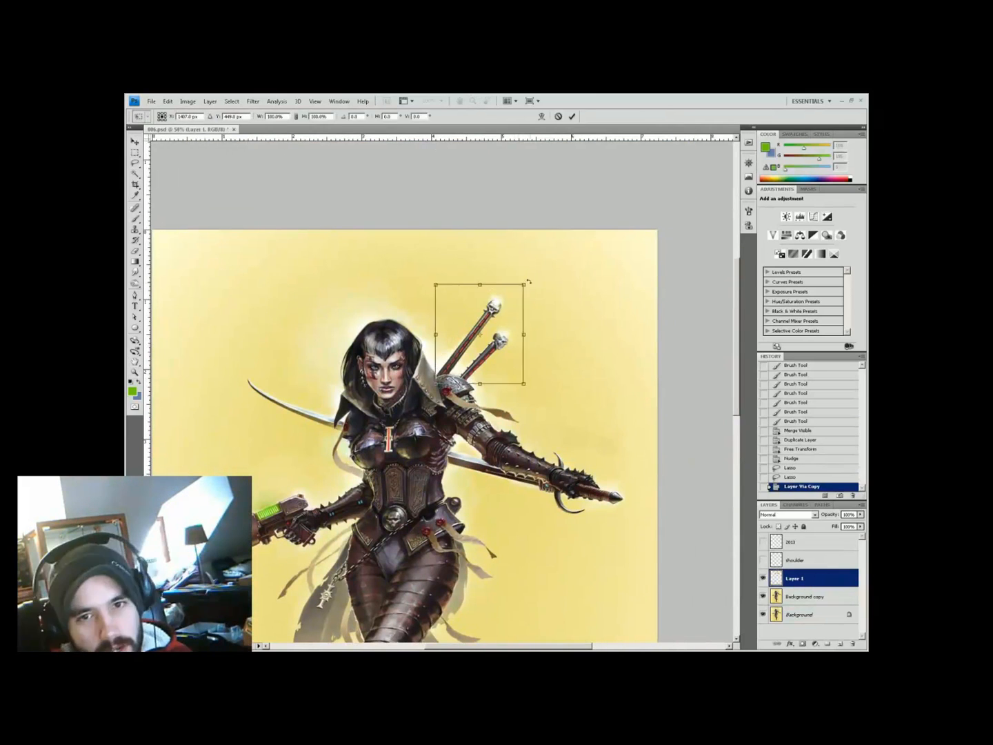
pyautogui.moveTo(524, 283); pyautogui.dragTo(506, 307)
pyautogui.press('Return')
# Paint out the old blade and floating upper hilt with background yellow at 60% opacity
pyautogui.press('v')
pyautogui.press('Right')
pyautogui.click(447, 357)
pyautogui.press('b')
pyautogui.moveTo(440, 413); pyautogui.dragTo(430, 422)
pyautogui.keyDown('alt'); pyautogui.click(446, 380); pyautogui.keyUp('alt')
pyautogui.press('6')
pyautogui.keyDown('alt'); pyautogui.click(483, 345); pyautogui.keyUp('alt')
pyautogui.moveTo(496, 325); pyautogui.dragTo(515, 333)
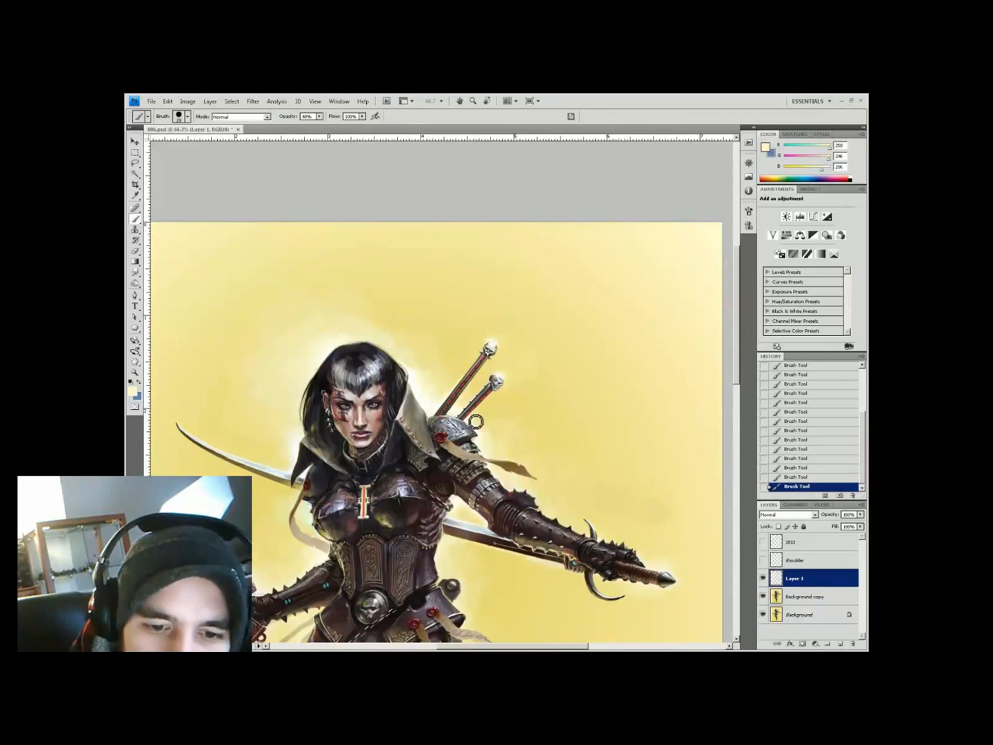
# Copy another hilt onto its own layer and resize it beside the others
pyautogui.hotkey('ctrl', '-')
pyautogui.hotkey('ctrl', '-')
pyautogui.press('z')
pyautogui.doubleClick(450, 345)
pyautogui.keyDown('shift'); pyautogui.click(827, 614); pyautogui.keyUp('shift')
pyautogui.hotkey('ctrl', 'e')
pyautogui.press('l')
pyautogui.moveTo(499, 322); pyautogui.dragTo(506, 326)
pyautogui.hotkey('ctrl', 'j')
pyautogui.moveTo(580, 289); pyautogui.dragTo(552, 297)
pyautogui.hotkey('ctrl', 't')
pyautogui.press('Return')
# Erase stray edges and marks around the hilts with the eraser at 80%
pyautogui.hotkey('ctrl', '+')
pyautogui.press('e')
pyautogui.rightClick(497, 258)
pyautogui.moveTo(462, 314)
pyautogui.mouseDown()
pyautogui.moveTo(468, 343)
pyautogui.moveTo(463, 360)
pyautogui.moveTo(451, 356)
pyautogui.moveTo(482, 350)
pyautogui.moveTo(428, 381)
pyautogui.mouseUp()
pyautogui.press('b')
pyautogui.rightClick(462, 360)
pyautogui.press('Escape')
pyautogui.press('4')
pyautogui.keyDown('alt'); pyautogui.click(462, 361); pyautogui.keyUp('alt')
pyautogui.keyDown('alt'); pyautogui.click(463, 361); pyautogui.keyUp('alt')
pyautogui.press('e')
# Paint pale yellow around the hilts at 50% opacity, sampling nearby yellows and greys
pyautogui.press('b')
pyautogui.keyDown('alt'); pyautogui.click(422, 324); pyautogui.keyUp('alt')
pyautogui.moveTo(428, 320)
pyautogui.mouseDown()
pyautogui.moveTo(406, 391)
pyautogui.moveTo(472, 308)
pyautogui.moveTo(429, 343)
pyautogui.mouseUp()
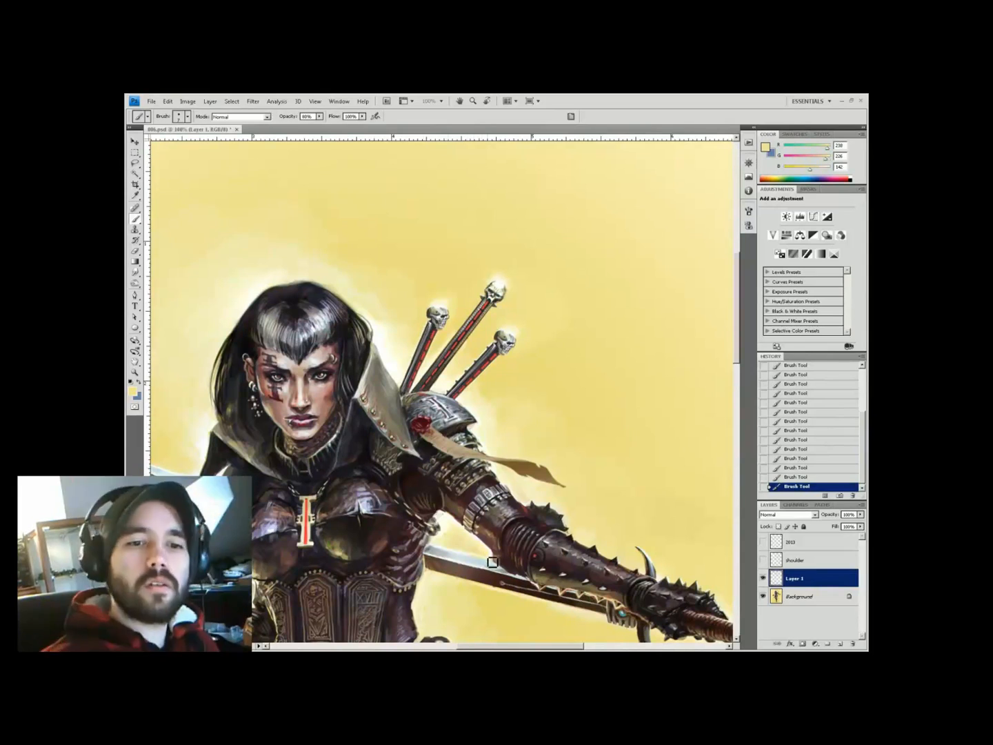
pyautogui.keyDown('alt'); pyautogui.click(459, 238); pyautogui.keyUp('alt')
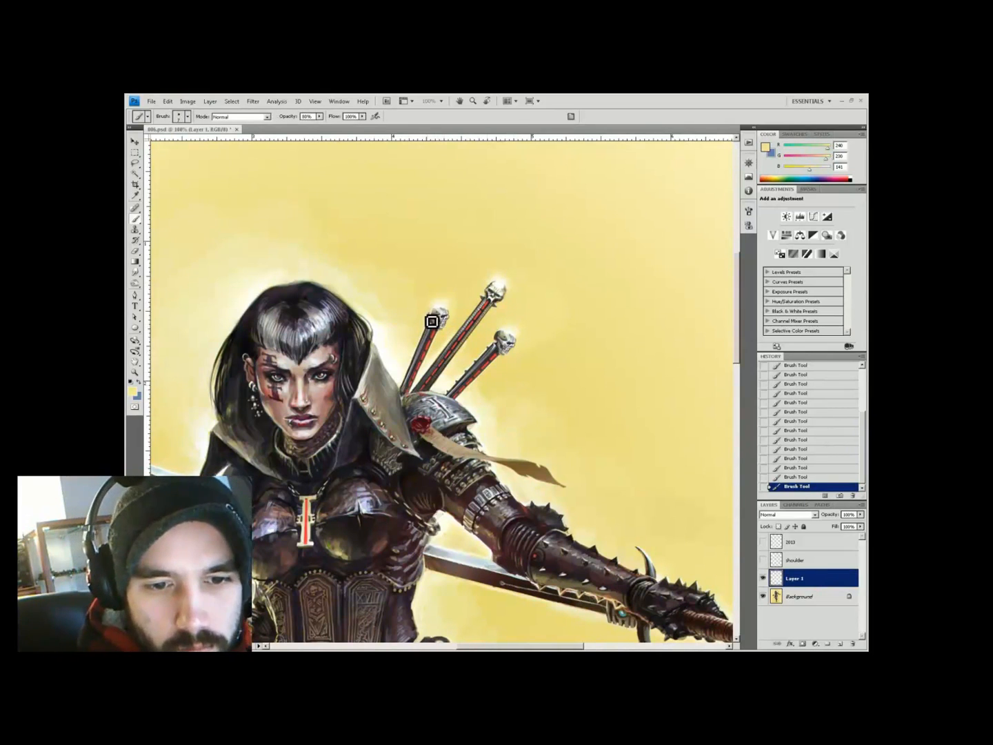
pyautogui.keyDown('alt'); pyautogui.click(452, 318); pyautogui.keyUp('alt')
pyautogui.press('5')
pyautogui.keyDown('alt'); pyautogui.click(440, 331); pyautogui.keyUp('alt')
pyautogui.press('h')
pyautogui.moveTo(440, 331)
pyautogui.mouseDown()
pyautogui.moveTo(462, 297)
pyautogui.moveTo(493, 304)
pyautogui.moveTo(408, 381)
pyautogui.mouseUp()
# Add a new empty layer and pick the background yellow for a glaze
pyautogui.click(839, 643)
pyautogui.press('b')
pyautogui.keyDown('alt'); pyautogui.click(483, 304); pyautogui.keyUp('alt')
# Glaze yellow over the swords, erase part of a pommel, and save the painting
pyautogui.moveTo(862, 514); pyautogui.dragTo(832, 513)
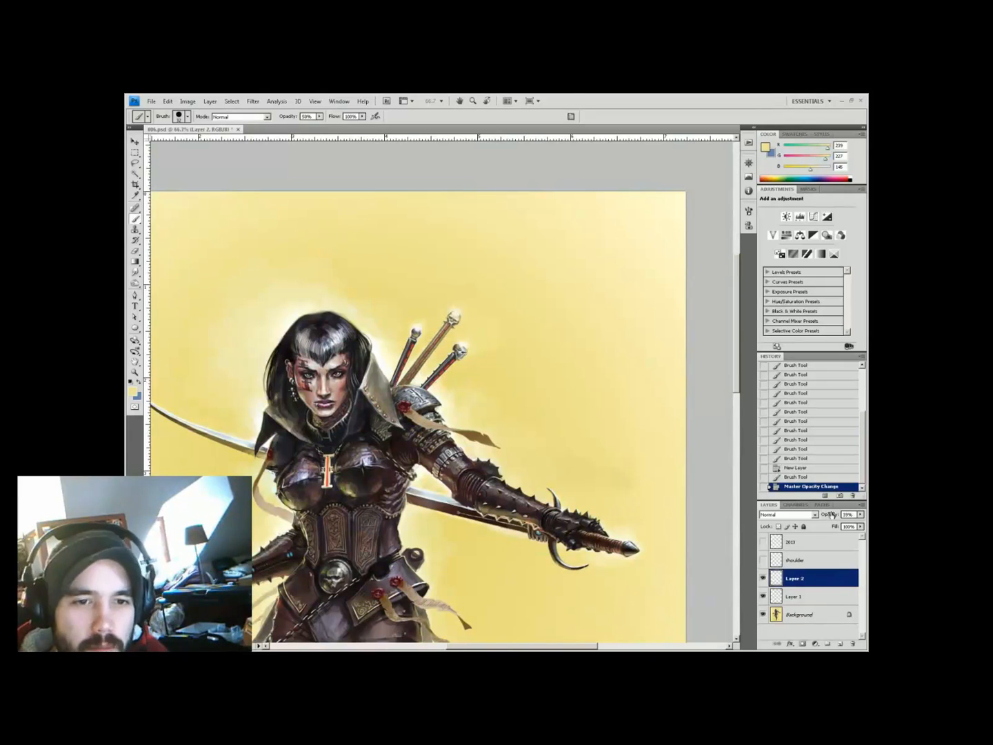
pyautogui.moveTo(463, 344); pyautogui.dragTo(425, 386)
pyautogui.press('e')
pyautogui.rightClick(476, 344)
pyautogui.click(468, 344)
pyautogui.press('b')
pyautogui.moveTo(418, 329)
pyautogui.mouseDown()
pyautogui.moveTo(394, 378)
pyautogui.moveTo(417, 403)
pyautogui.moveTo(412, 437)
pyautogui.mouseUp()
pyautogui.press('z')
pyautogui.hotkey('ctrl', 's')
# On a new layer, add soft dark grey shading to the hilts at 20% opacity
pyautogui.click(489, 178)
pyautogui.click(839, 642)
pyautogui.press('b')
pyautogui.keyDown('alt'); pyautogui.click(428, 366); pyautogui.keyUp('alt')
pyautogui.press('2')
pyautogui.keyDown('alt'); pyautogui.click(478, 487); pyautogui.keyUp('alt')
pyautogui.moveTo(477, 487); pyautogui.dragTo(483, 475)
pyautogui.keyDown('alt'); pyautogui.click(513, 376); pyautogui.keyUp('alt')
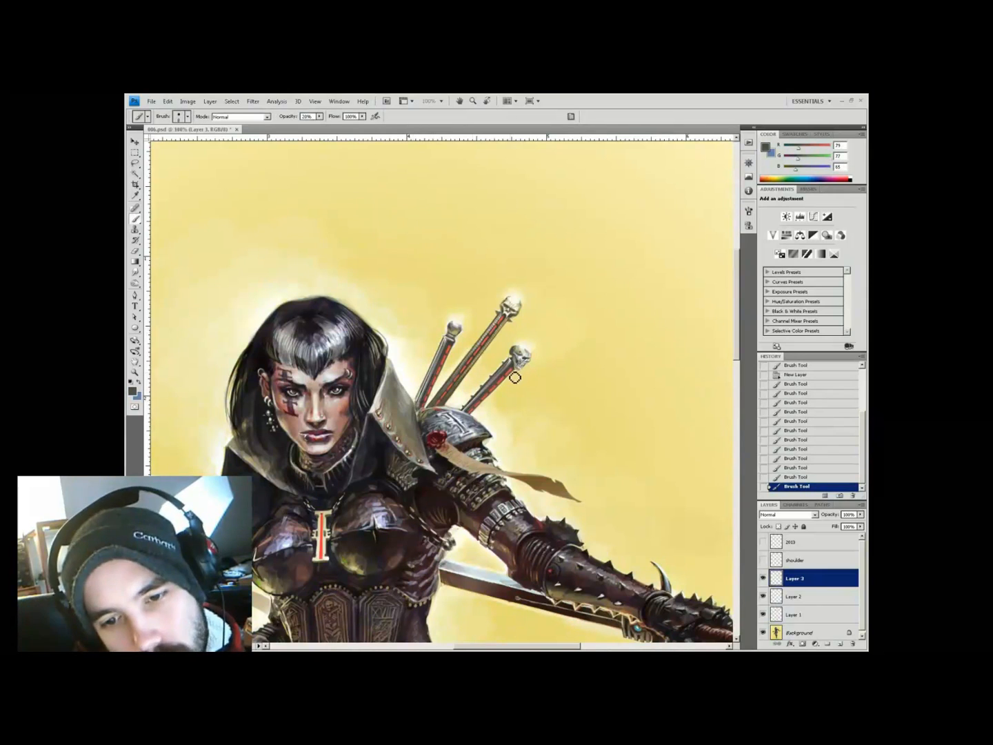
# Review the whole figure, then merge all visible layers with Ctrl+Shift+E
pyautogui.press('z')
pyautogui.keyDown('alt'); pyautogui.click(427, 344); pyautogui.keyUp('alt')
pyautogui.keyDown('alt'); pyautogui.click(379, 347); pyautogui.keyUp('alt')
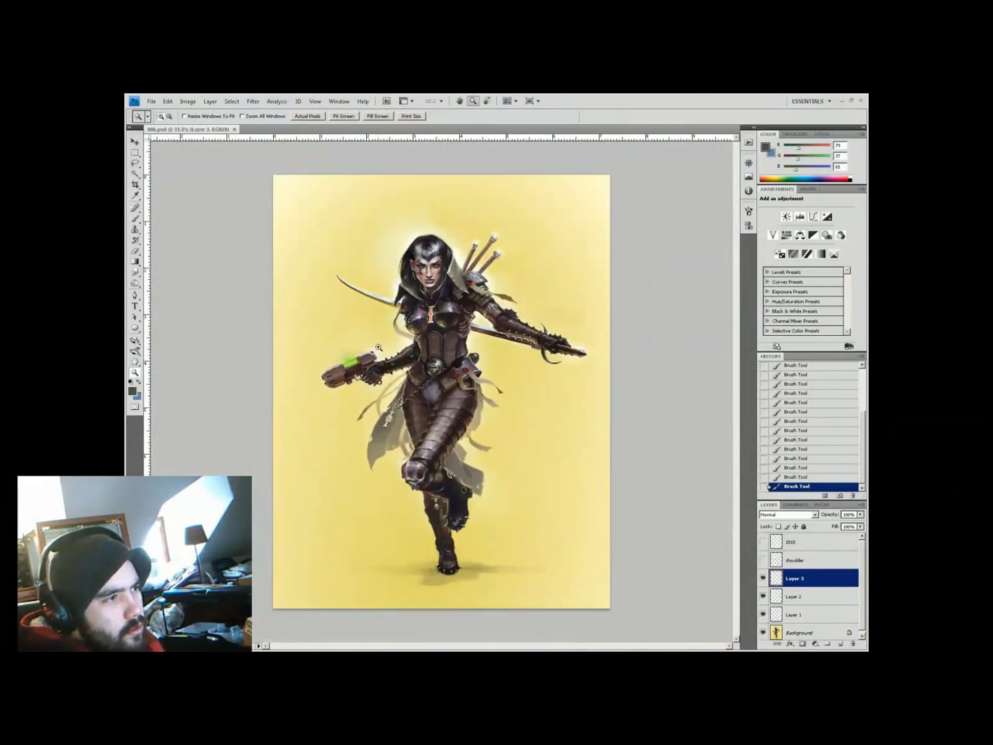
pyautogui.moveTo(430, 349); pyautogui.dragTo(476, 349)
pyautogui.press('l')
pyautogui.hotkey('ctrl', 'shift', 'alt', 'n')
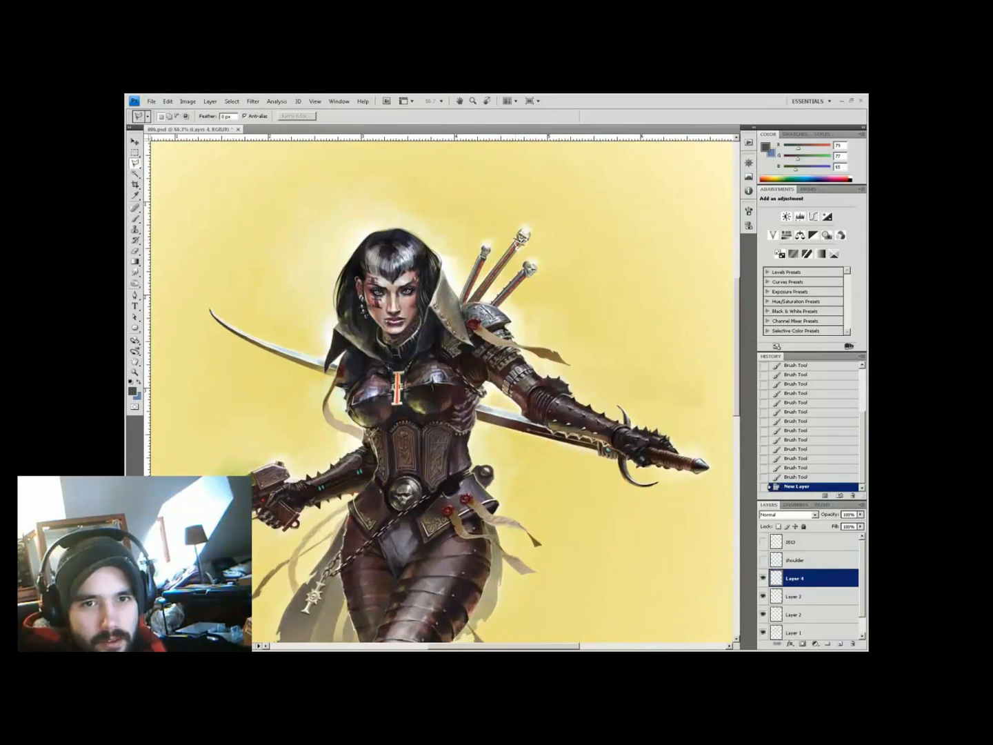
pyautogui.press('z')
pyautogui.keyDown('alt'); pyautogui.click(462, 287); pyautogui.keyUp('alt')
pyautogui.click(462, 287)
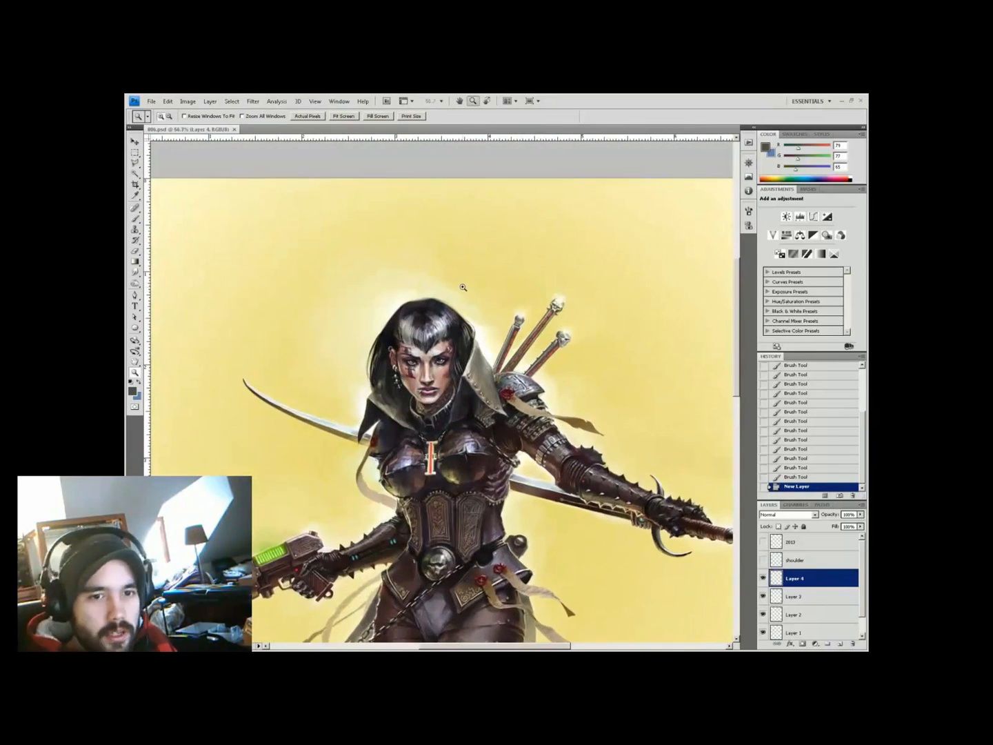
pyautogui.keyDown('alt'); pyautogui.click(433, 343); pyautogui.keyUp('alt')
pyautogui.press('b')
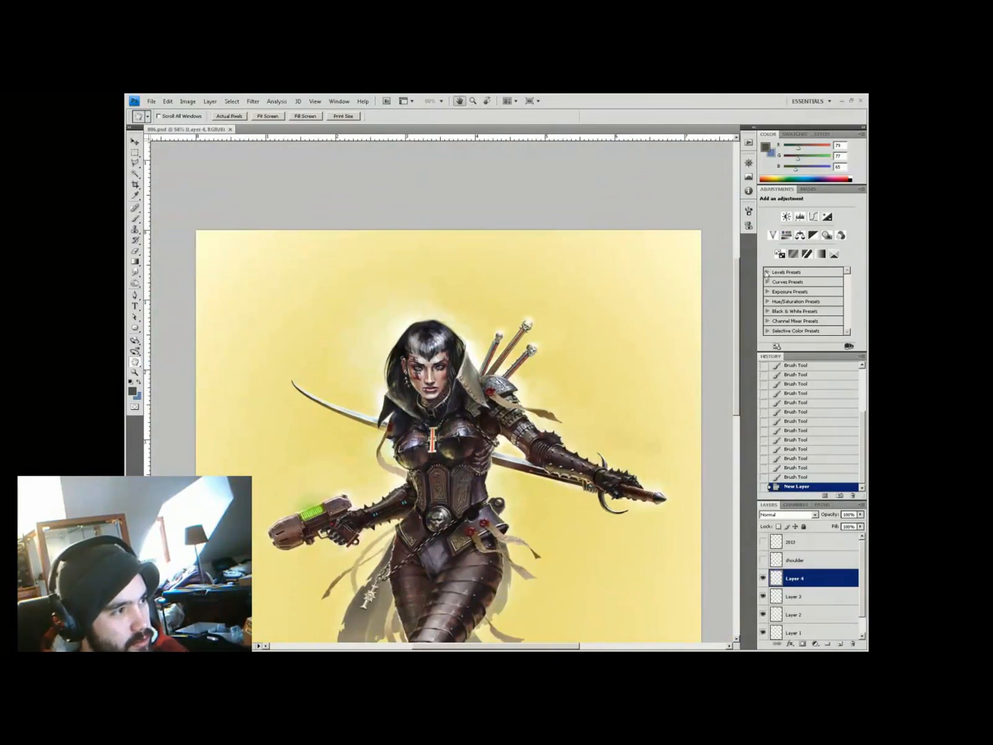
pyautogui.keyDown('ctrl'); pyautogui.click(372, 414); pyautogui.keyUp('ctrl')
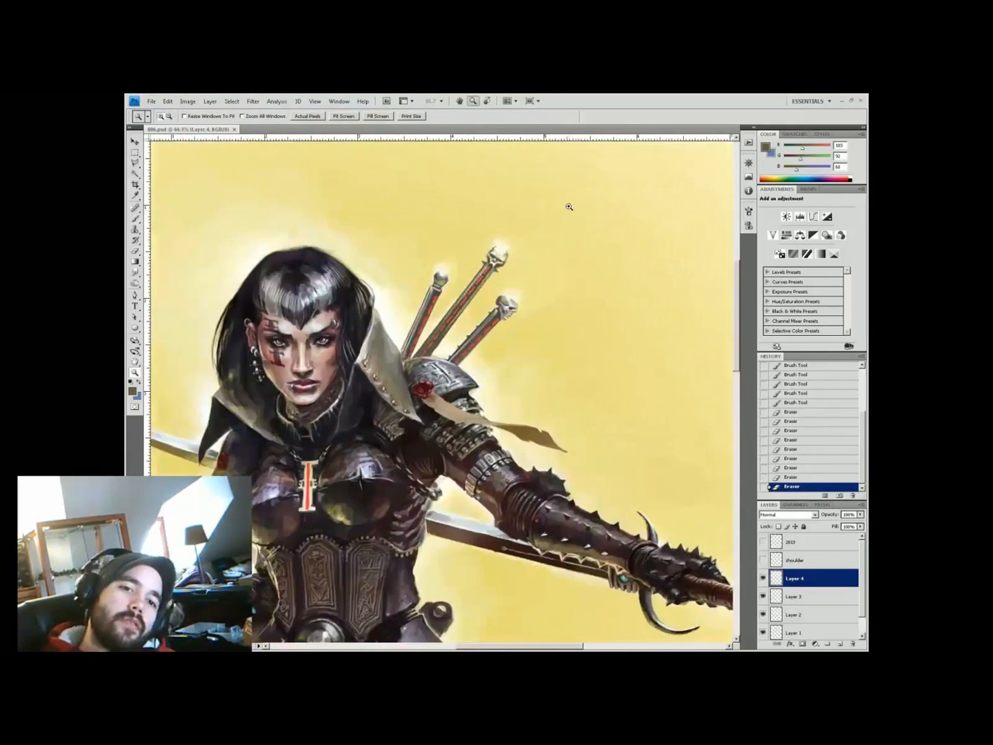
pyautogui.hotkey('ctrl', 'shift', 'e')
pyautogui.press('l')
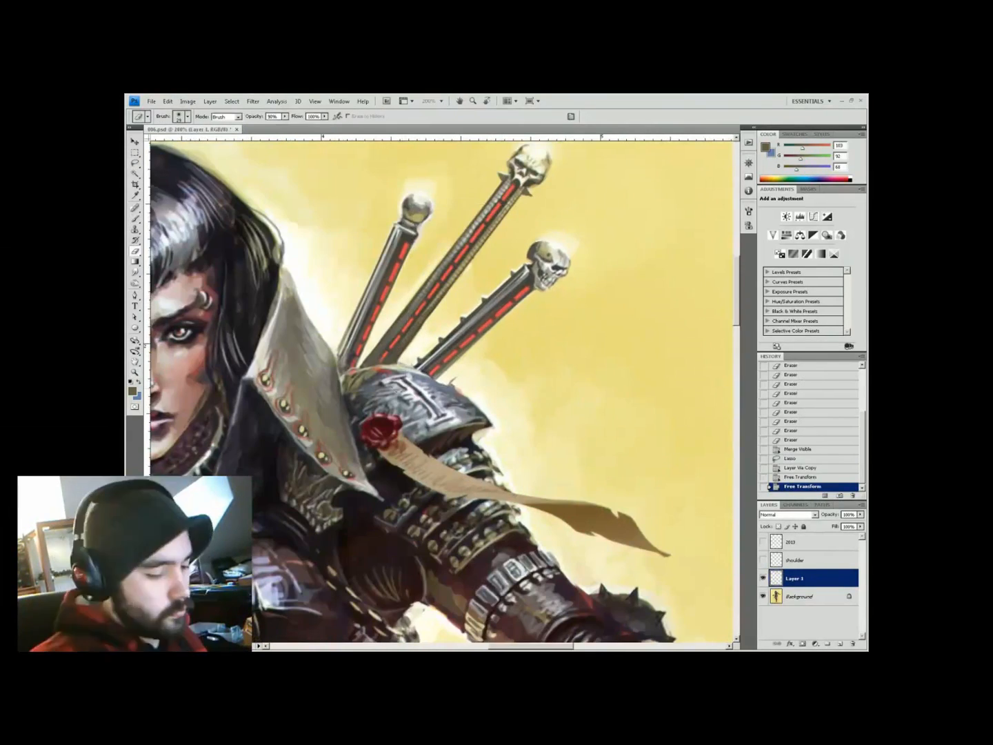
# Commit the hilt transform, then copy the outlined hilts to a new layer for transforming
pyautogui.keyDown('alt'); pyautogui.click(495, 343); pyautogui.keyUp('alt')
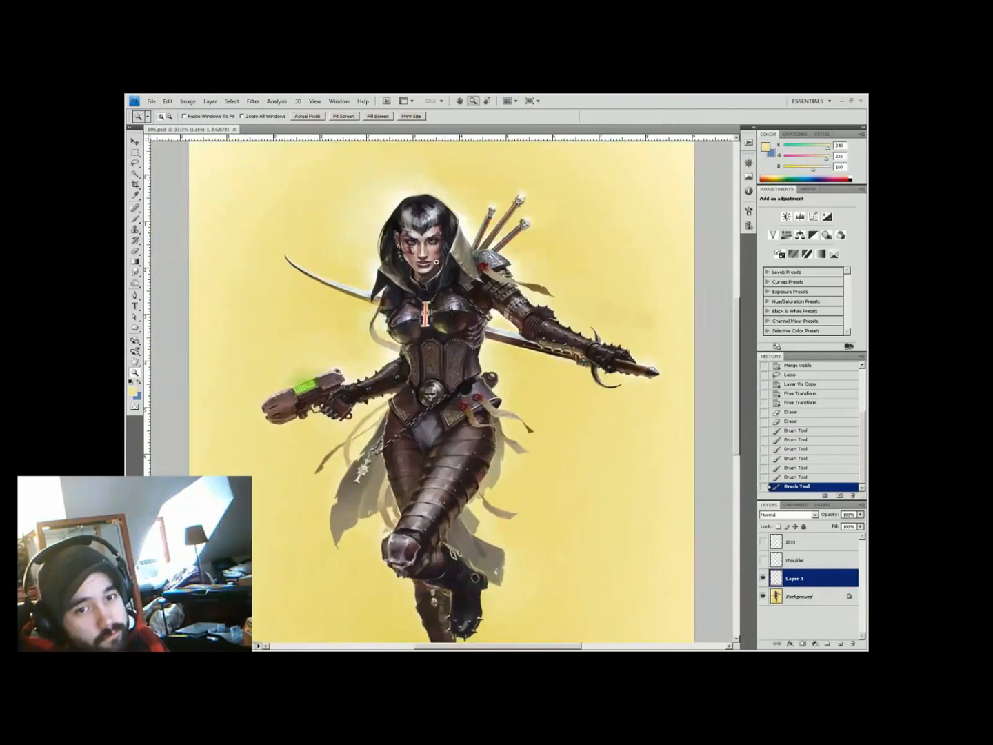
pyautogui.click(436, 262)
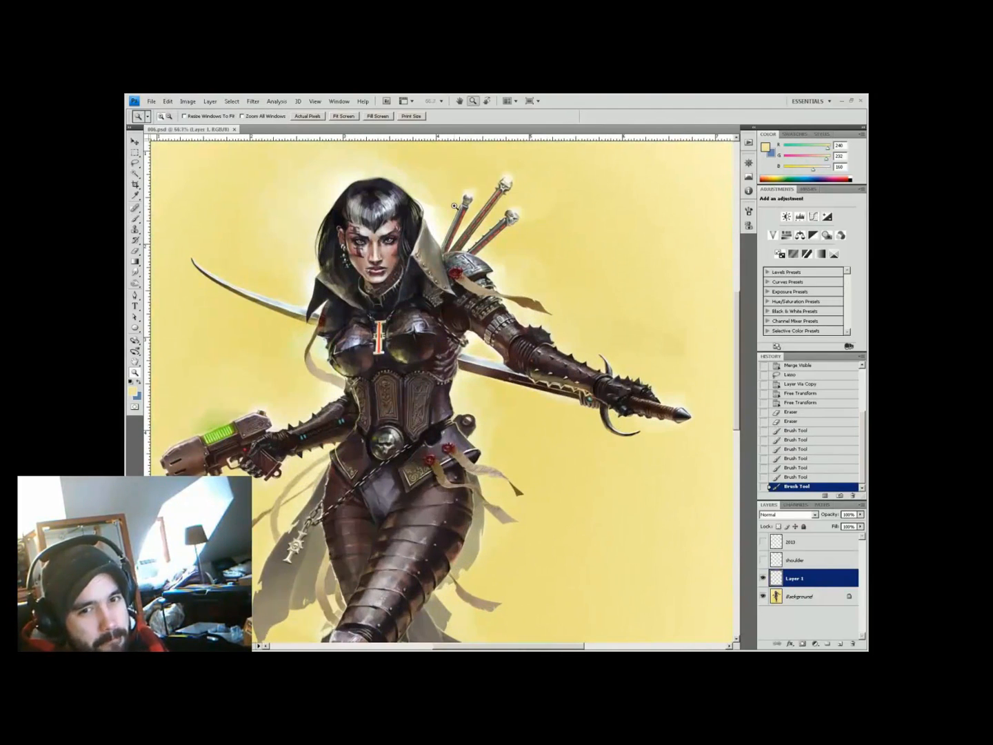
pyautogui.keyDown('alt'); pyautogui.click(499, 357); pyautogui.keyUp('alt')
pyautogui.click(368, 252)
pyautogui.hotkey('ctrl', 'e')
pyautogui.moveTo(465, 304); pyautogui.dragTo(501, 232)
pyautogui.hotkey('ctrl', 'j')
pyautogui.hotkey('ctrl', 't')
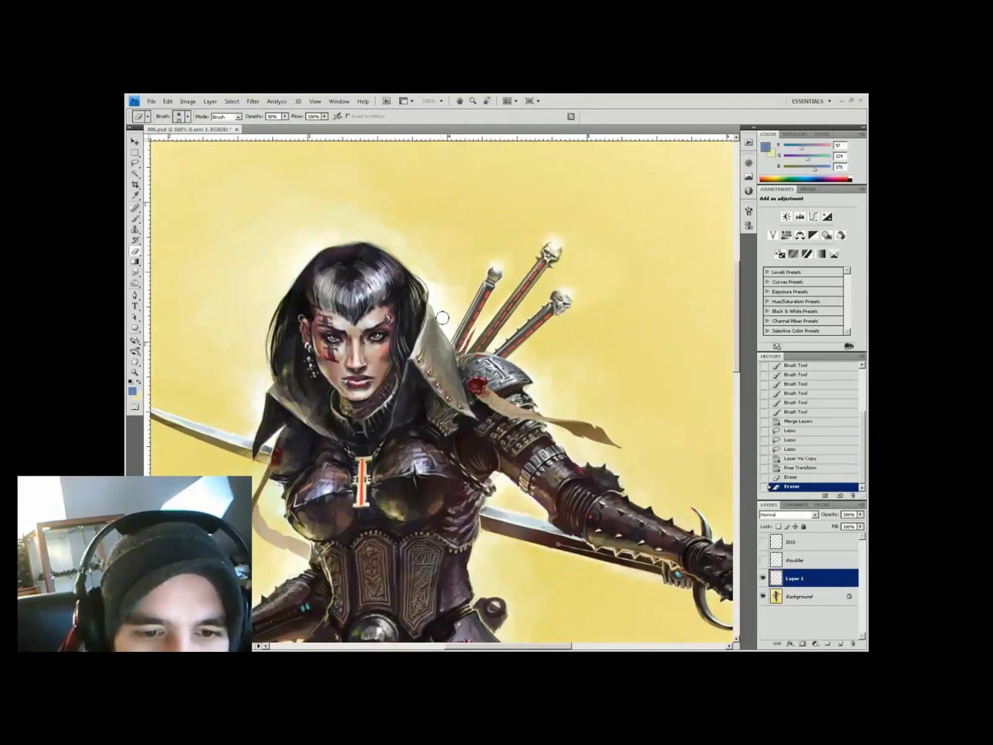
pyautogui.hotkey('ctrl', '-')
pyautogui.hotkey('ctrl', '-')
pyautogui.hotkey('ctrl', '-')
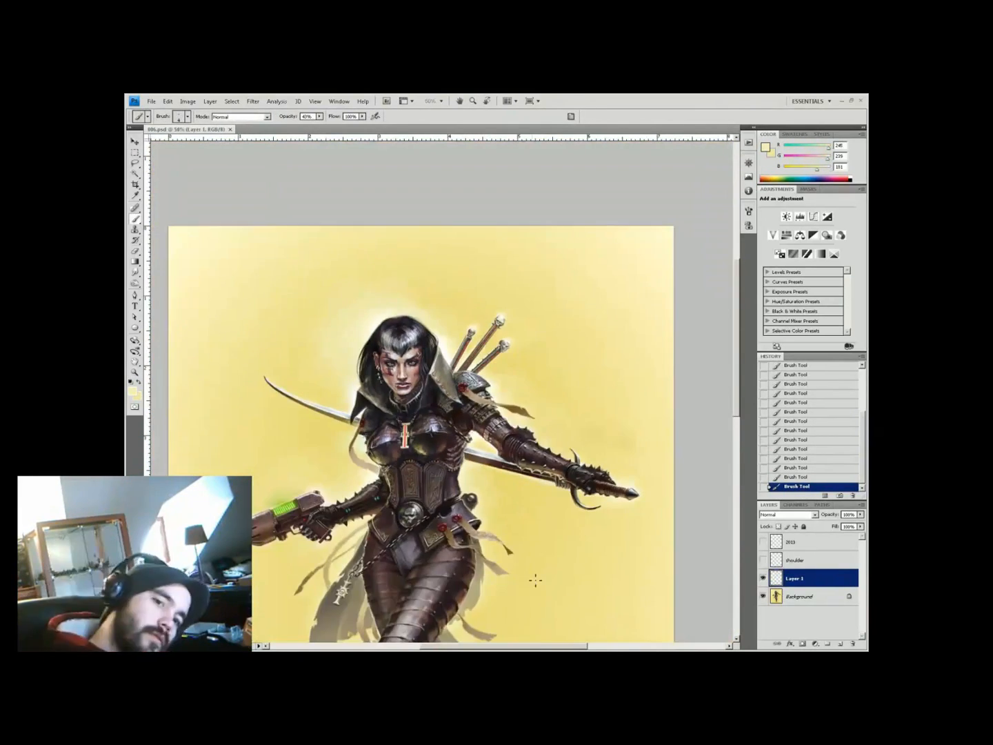
pyautogui.hotkey('ctrl', '+')
pyautogui.hotkey('ctrl', '+')
# On a new layer, touch up the hilt inlays at 40% opacity using sampled armour and background colours
pyautogui.keyDown('alt'); pyautogui.click(469, 366); pyautogui.keyUp('alt')
pyautogui.hotkey('ctrl', 'shift', 'alt', 'n')
pyautogui.keyDown('alt'); pyautogui.click(508, 351); pyautogui.keyUp('alt')
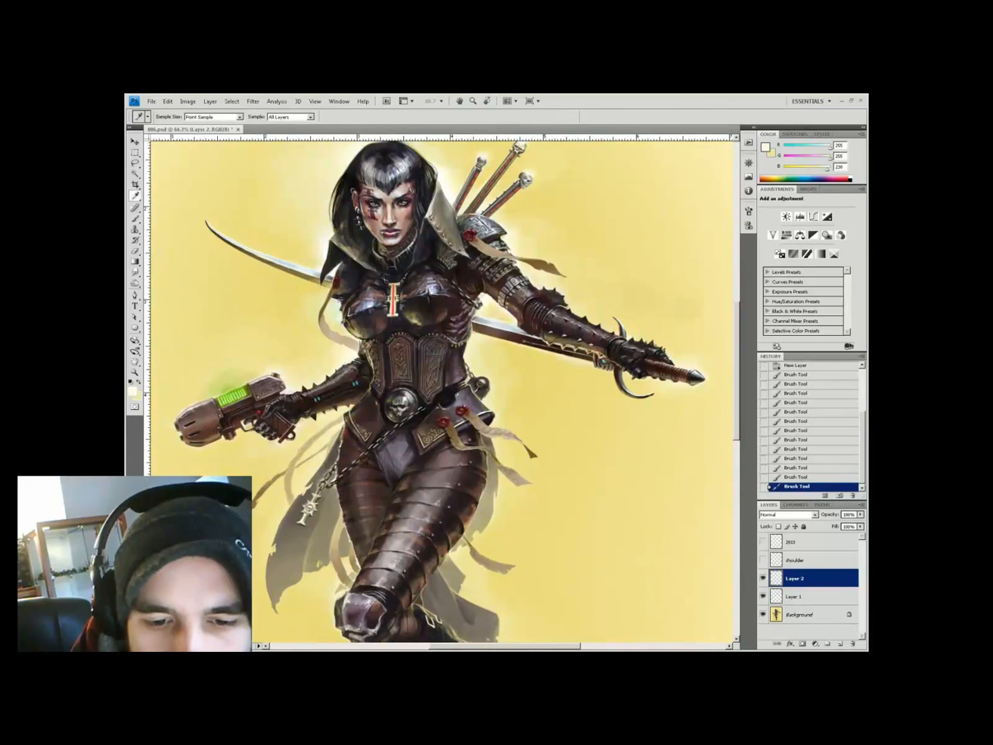
pyautogui.keyDown('alt'); pyautogui.click(494, 411); pyautogui.keyUp('alt')
pyautogui.keyDown('alt'); pyautogui.click(498, 413); pyautogui.keyUp('alt')
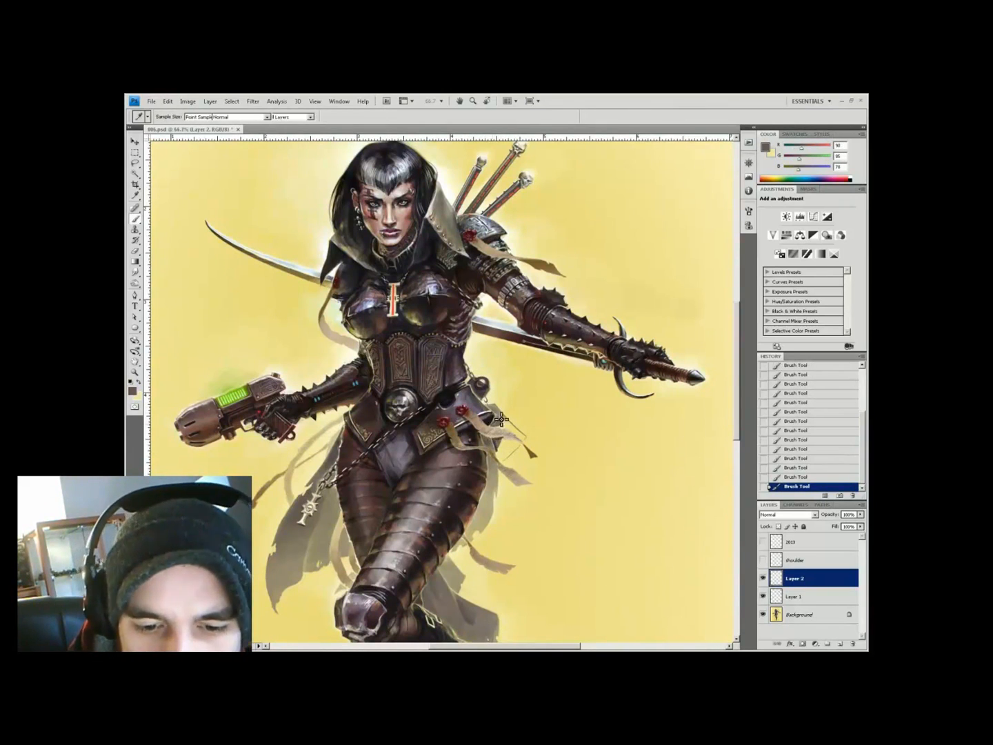
pyautogui.keyDown('alt'); pyautogui.click(497, 419); pyautogui.keyUp('alt')
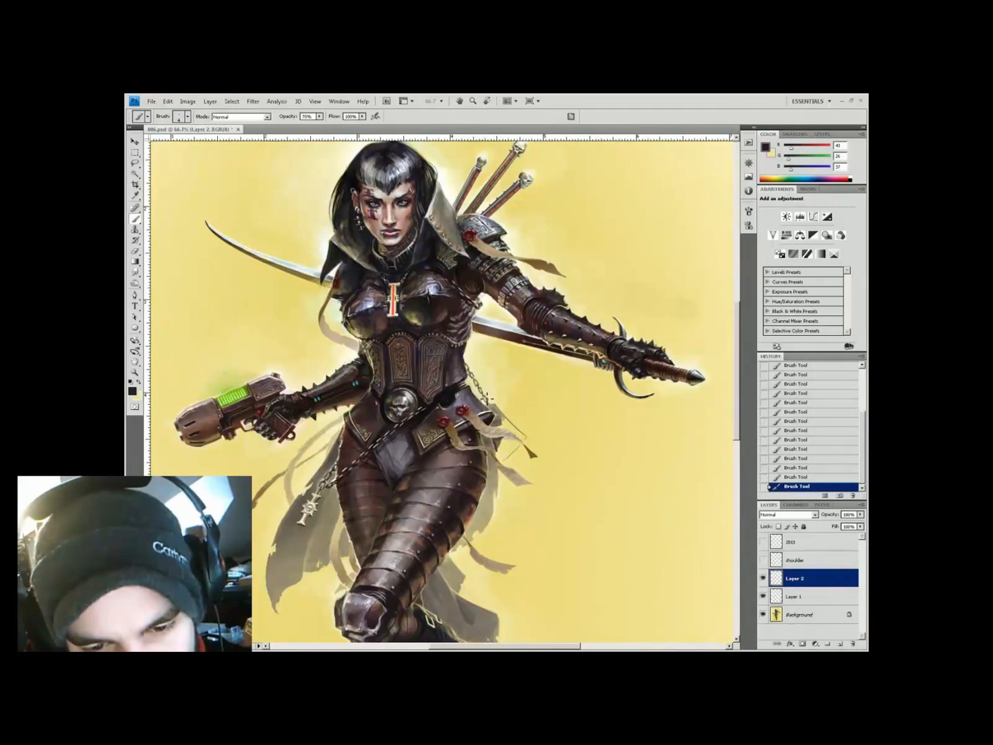
pyautogui.keyDown('alt'); pyautogui.click(471, 366); pyautogui.keyUp('alt')
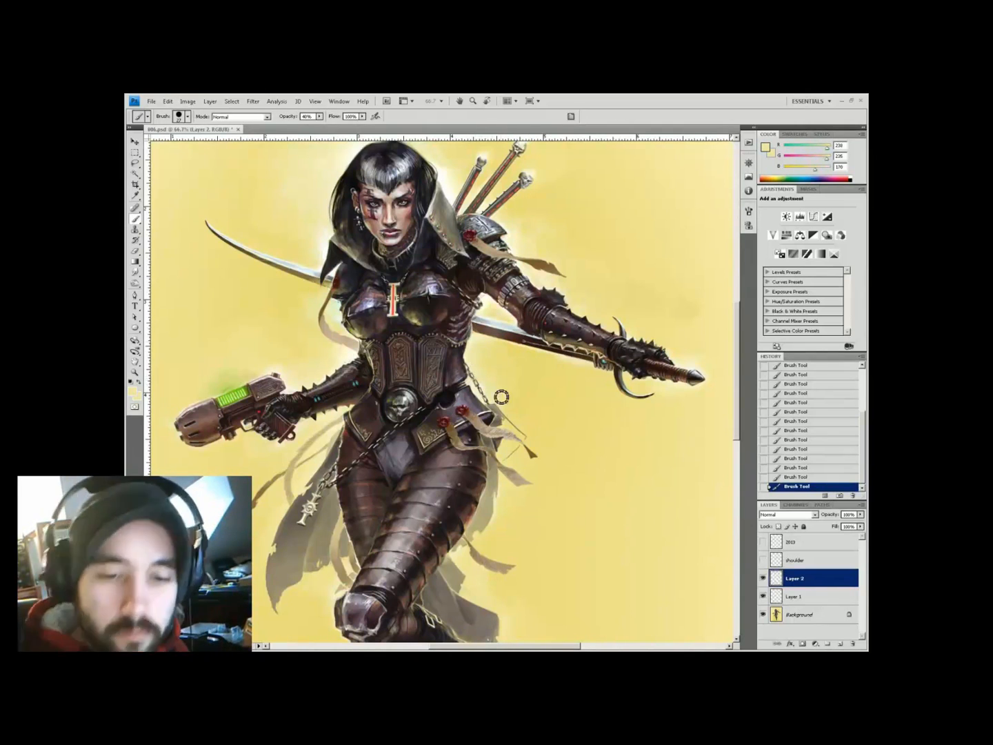
pyautogui.press('z')
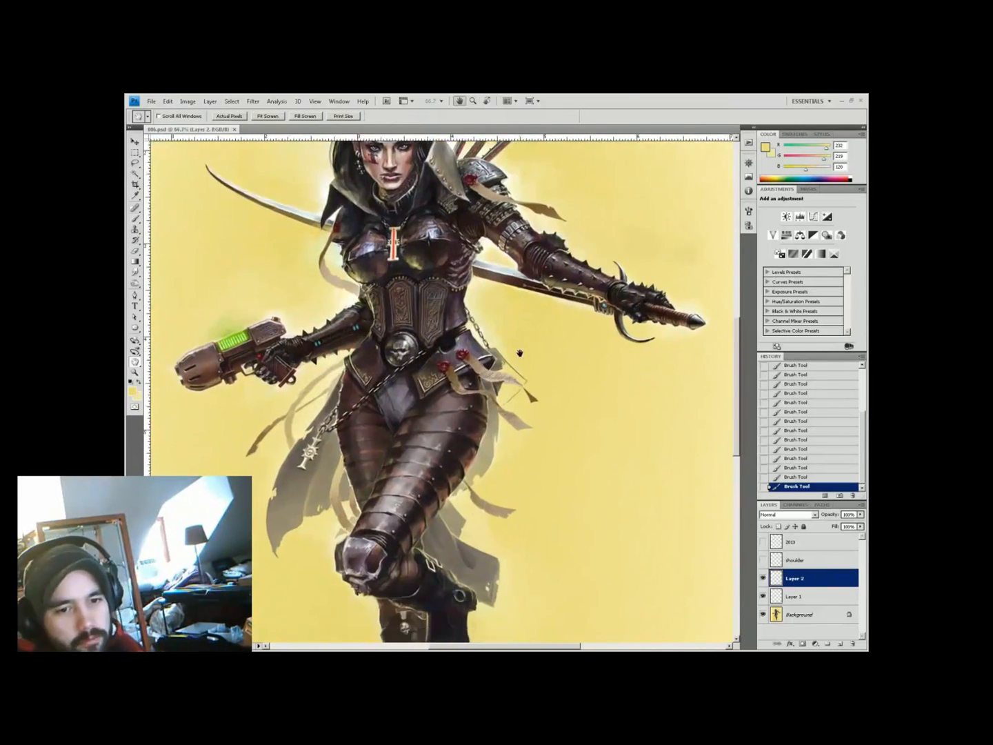
pyautogui.press('b')
pyautogui.keyDown('alt'); pyautogui.click(494, 413); pyautogui.keyUp('alt')
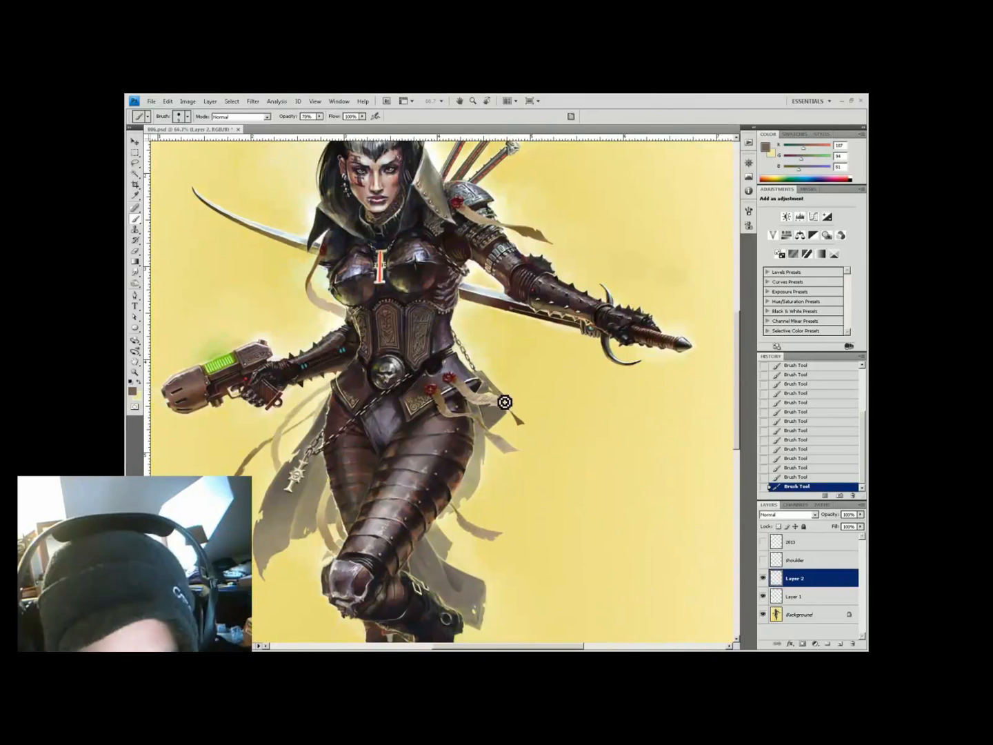
pyautogui.keyDown('alt'); pyautogui.click(516, 410); pyautogui.keyUp('alt')
pyautogui.press('4')
# On another new layer, paint the brown chain hanging at her right hip at 50% opacity
pyautogui.hotkey('ctrl', 'shift', 'alt', 'n')
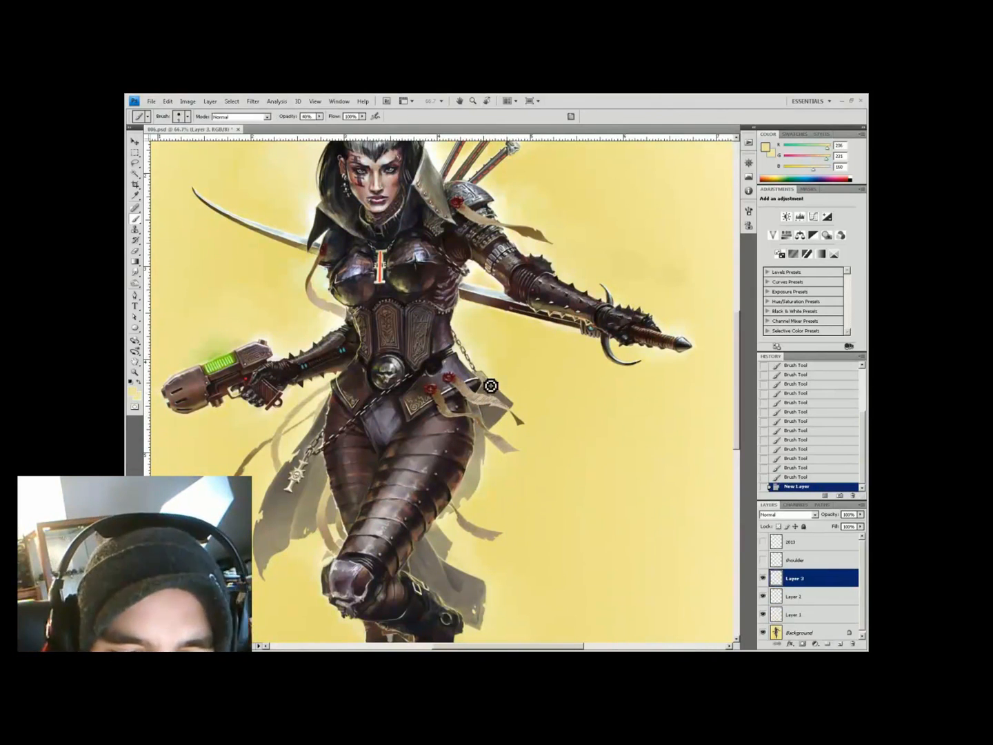
pyautogui.keyDown('alt'); pyautogui.click(501, 401); pyautogui.keyUp('alt')
pyautogui.press('5')
pyautogui.moveTo(501, 401); pyautogui.dragTo(490, 395)
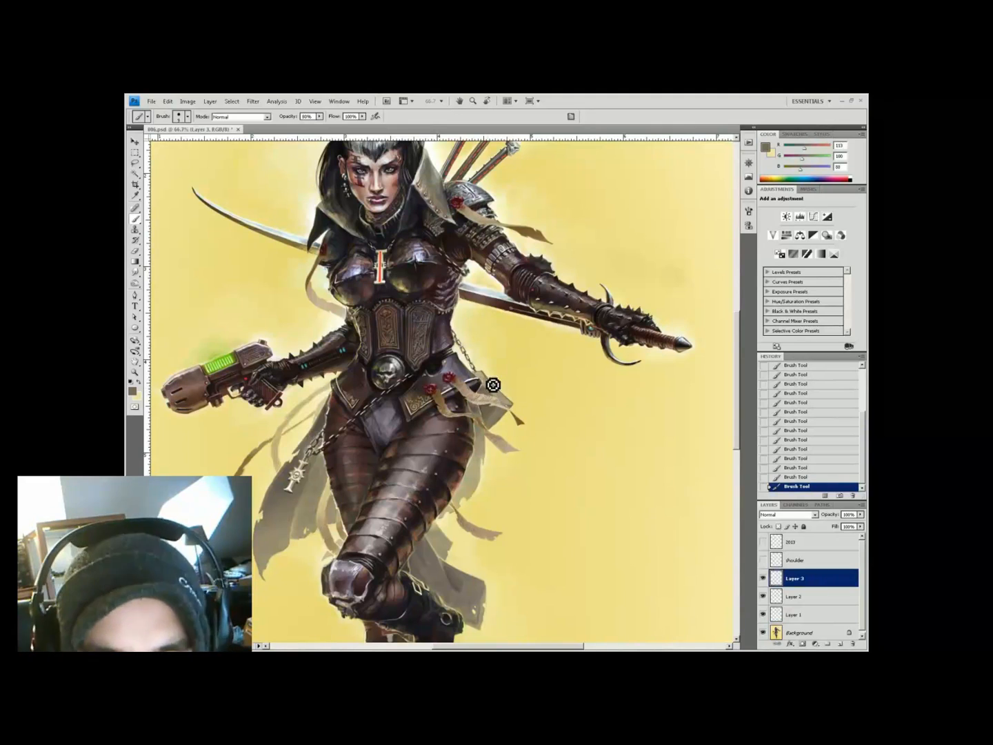
pyautogui.keyDown('alt'); pyautogui.click(490, 428); pyautogui.keyUp('alt')
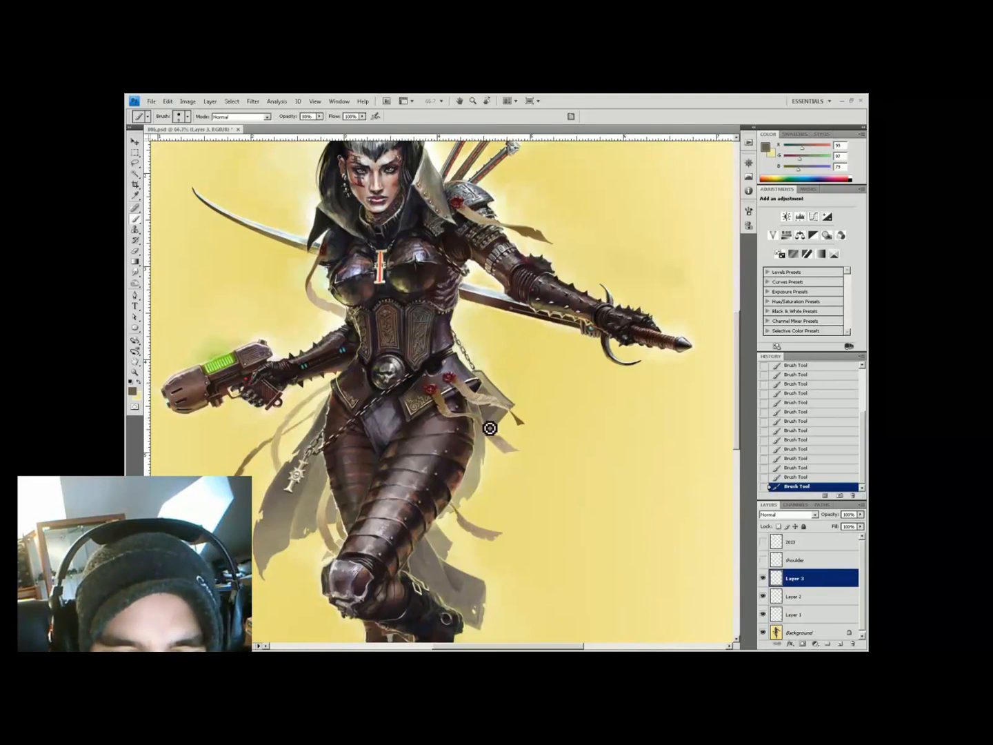
pyautogui.keyDown('alt'); pyautogui.click(490, 428); pyautogui.keyUp('alt')
pyautogui.press('3')
# Refine the chain and cloth with deeper yellow and dark tones, then view the figure at 50%
pyautogui.keyDown('alt'); pyautogui.click(483, 375); pyautogui.keyUp('alt')
pyautogui.press('5')
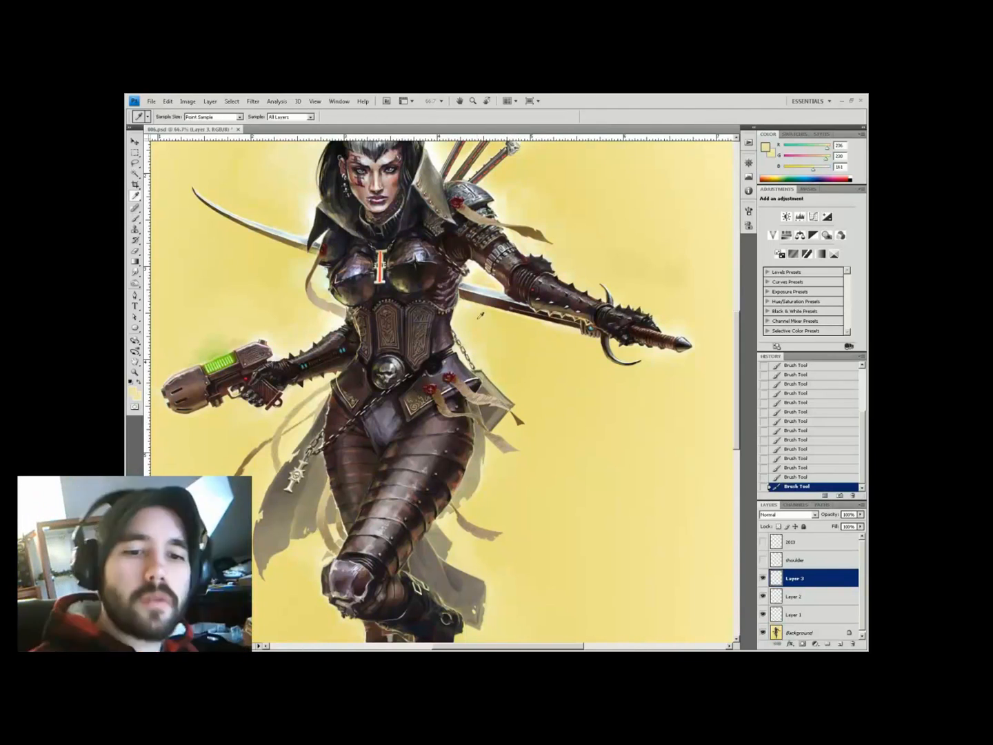
pyautogui.keyDown('alt'); pyautogui.click(493, 412); pyautogui.keyUp('alt')
pyautogui.press('4')
pyautogui.keyDown('alt'); pyautogui.click(506, 532); pyautogui.keyUp('alt')
pyautogui.hotkey('ctrl', '-')
pyautogui.hotkey('ctrl', '-')
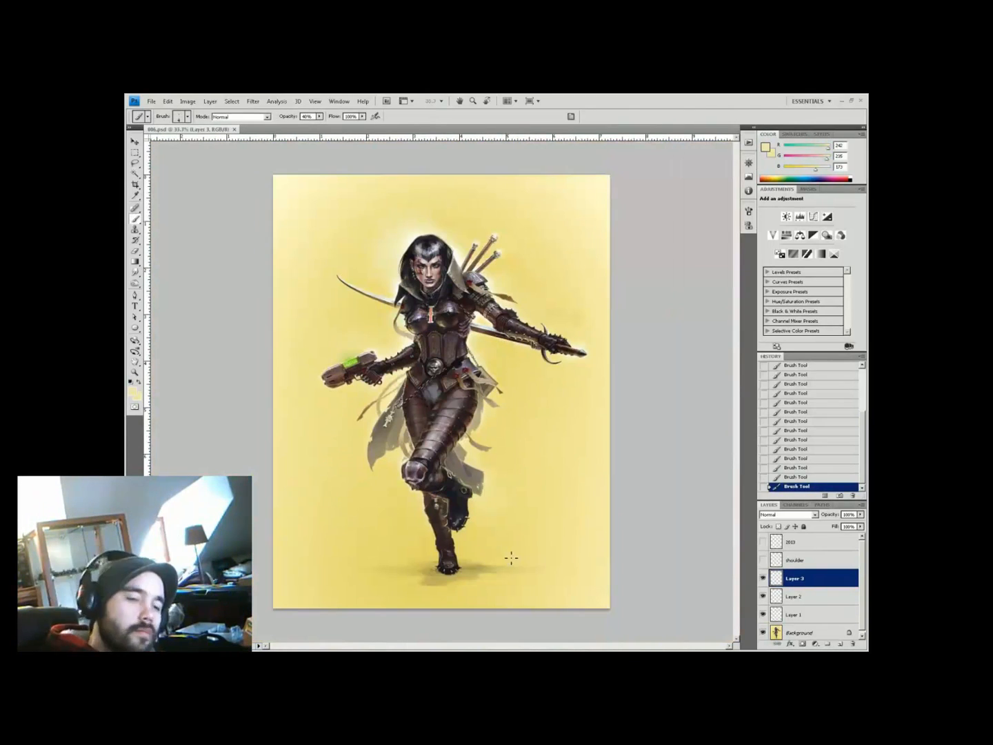
pyautogui.press('z')
pyautogui.click(496, 320)
# On a new layer, paint a pale stroke beside the warrior's left side at 99% opacity
pyautogui.hotkey('ctrl', 'shift', 'alt', 'n')
pyautogui.press('b')
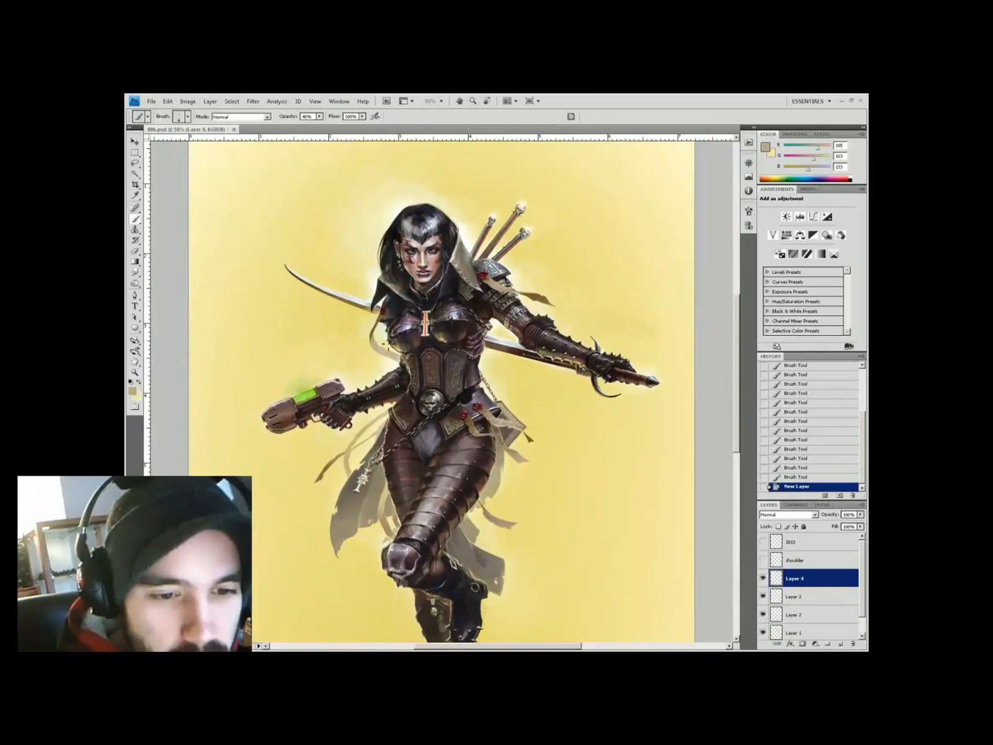
pyautogui.keyDown('alt'); pyautogui.click(371, 344); pyautogui.keyUp('alt')
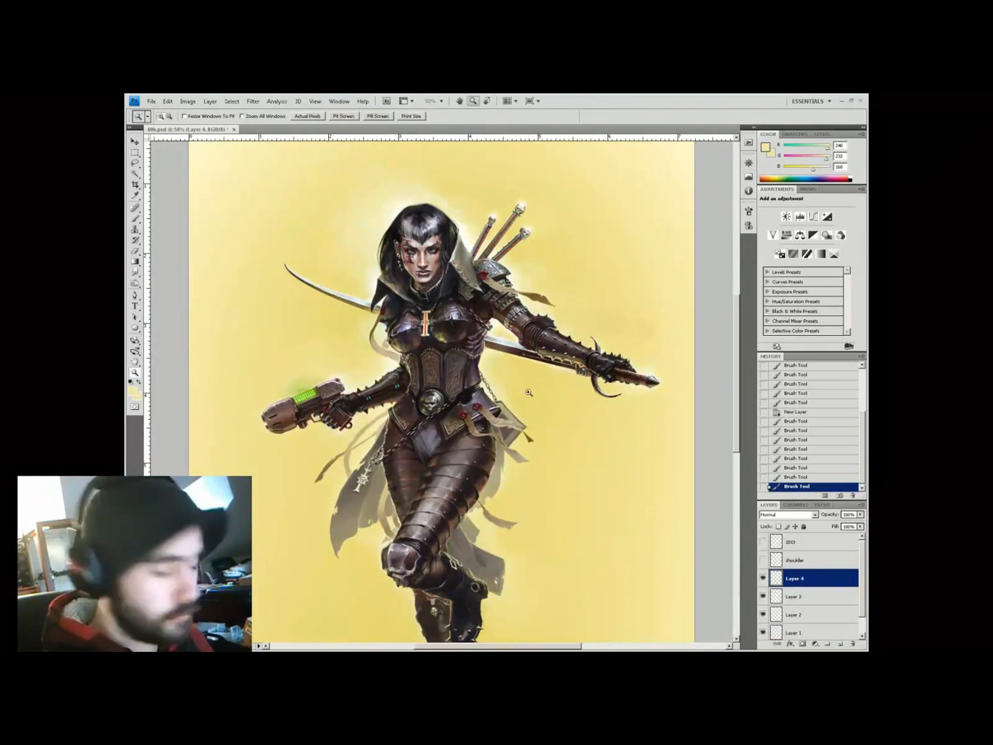
pyautogui.hotkey('ctrl', '+')
pyautogui.keyDown('alt'); pyautogui.click(307, 423); pyautogui.keyUp('alt')
pyautogui.keyDown('alt'); pyautogui.click(316, 394); pyautogui.keyUp('alt')
pyautogui.press('9')
pyautogui.press('9')
pyautogui.moveTo(314, 393); pyautogui.dragTo(309, 392)
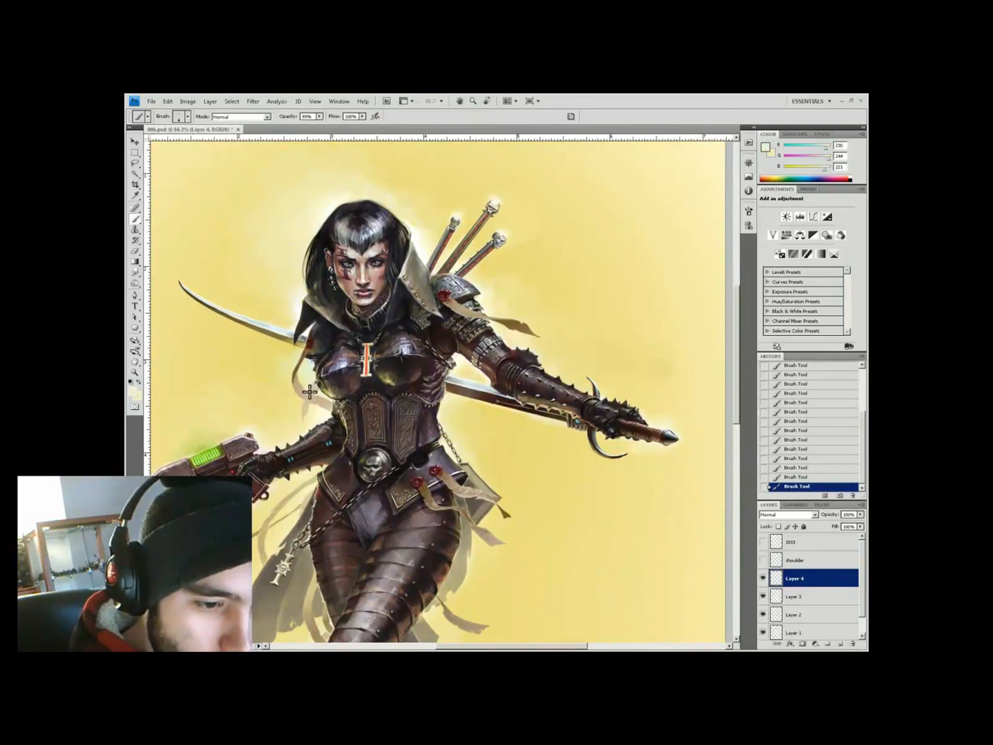
pyautogui.keyDown('alt'); pyautogui.click(311, 412); pyautogui.keyUp('alt')
pyautogui.press('4')
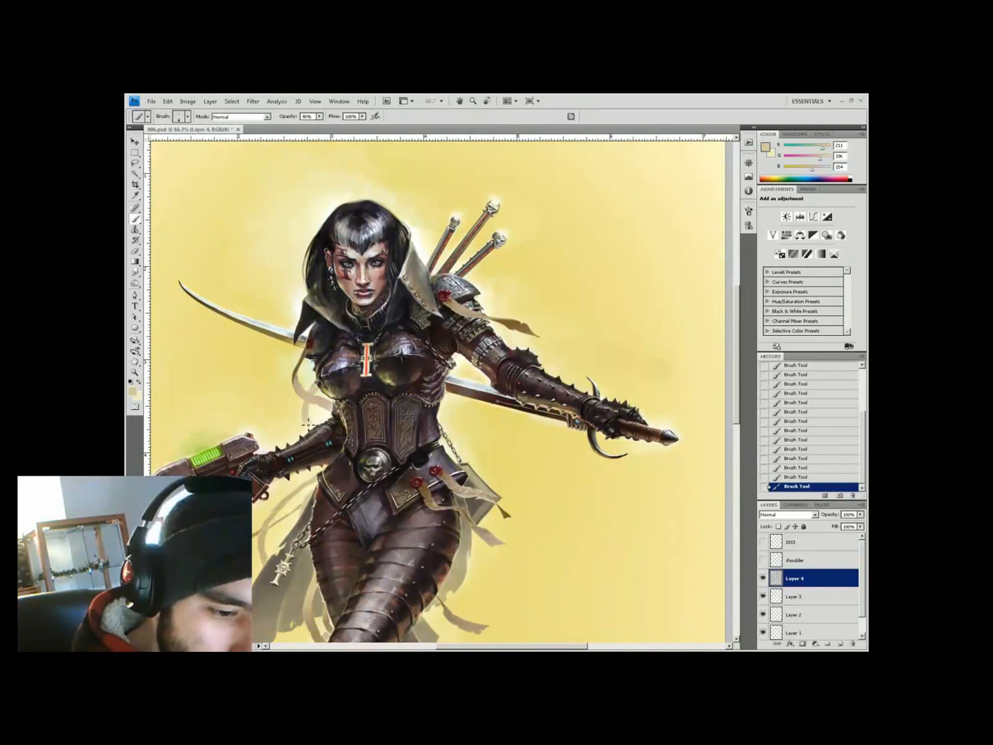
pyautogui.keyDown('alt'); pyautogui.click(300, 387); pyautogui.keyUp('alt')
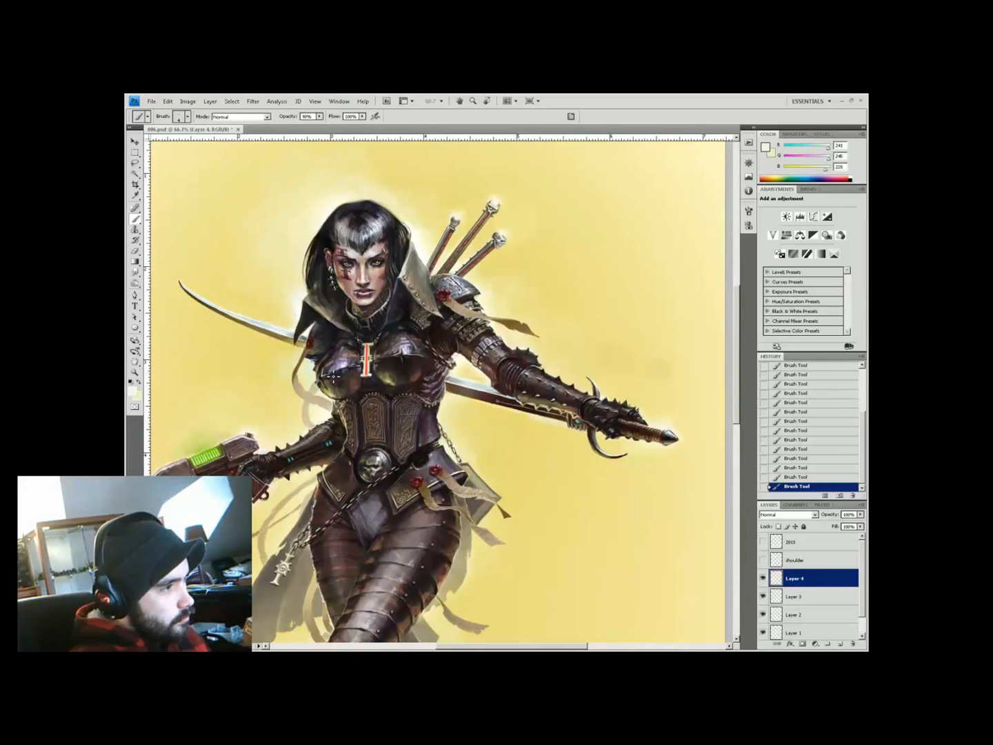
# On a new layer above Layer 4, paint soft pale glow strokes around the figure at 40% opacity
pyautogui.click(842, 643)
pyautogui.keyDown('alt'); pyautogui.click(313, 422); pyautogui.keyUp('alt')
pyautogui.moveTo(302, 426); pyautogui.dragTo(297, 437)
pyautogui.keyDown('alt'); pyautogui.click(291, 444); pyautogui.keyUp('alt')
pyautogui.press('4')
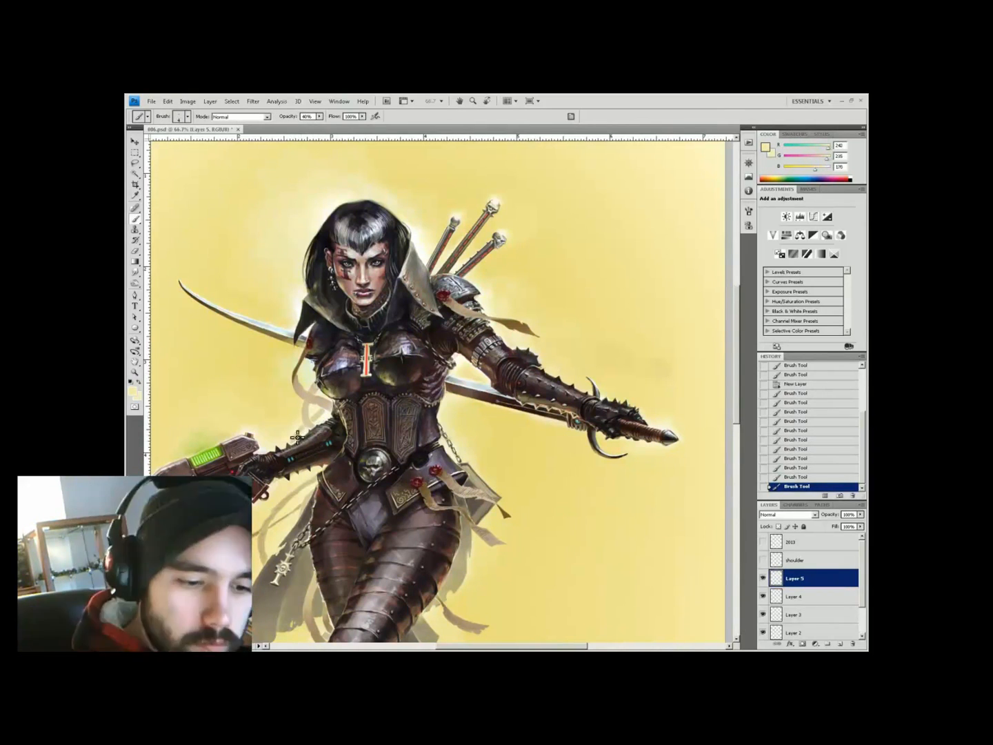
pyautogui.keyDown('alt'); pyautogui.click(298, 479); pyautogui.keyUp('alt')
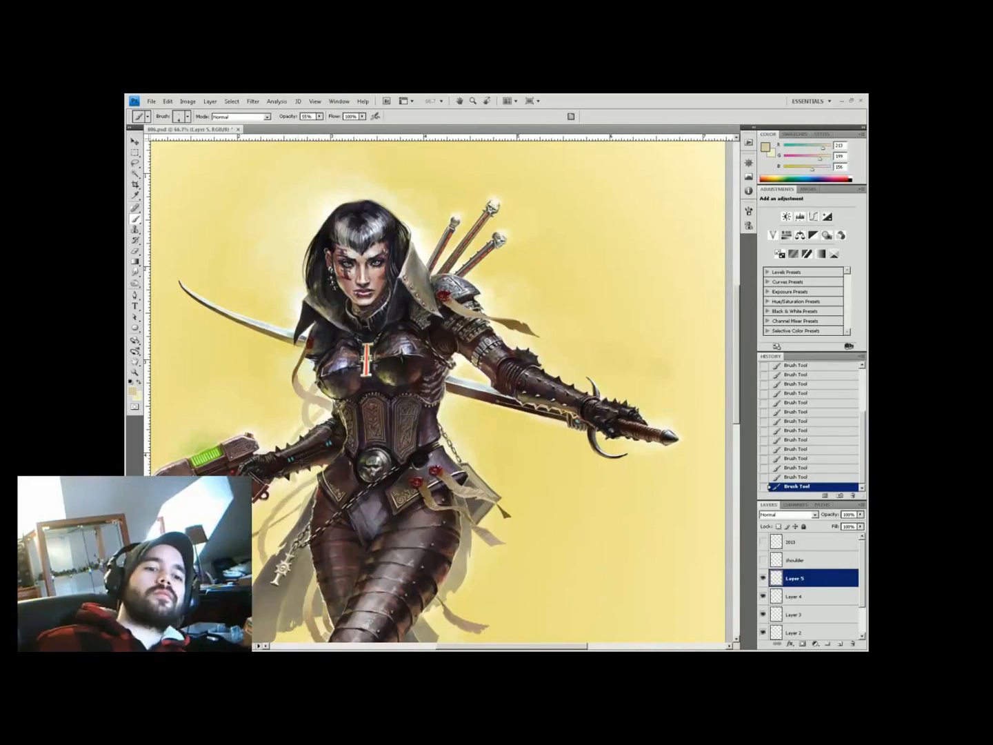
pyautogui.hotkey('ctrl', '-')
pyautogui.hotkey('ctrl', '-')
pyautogui.press('z')
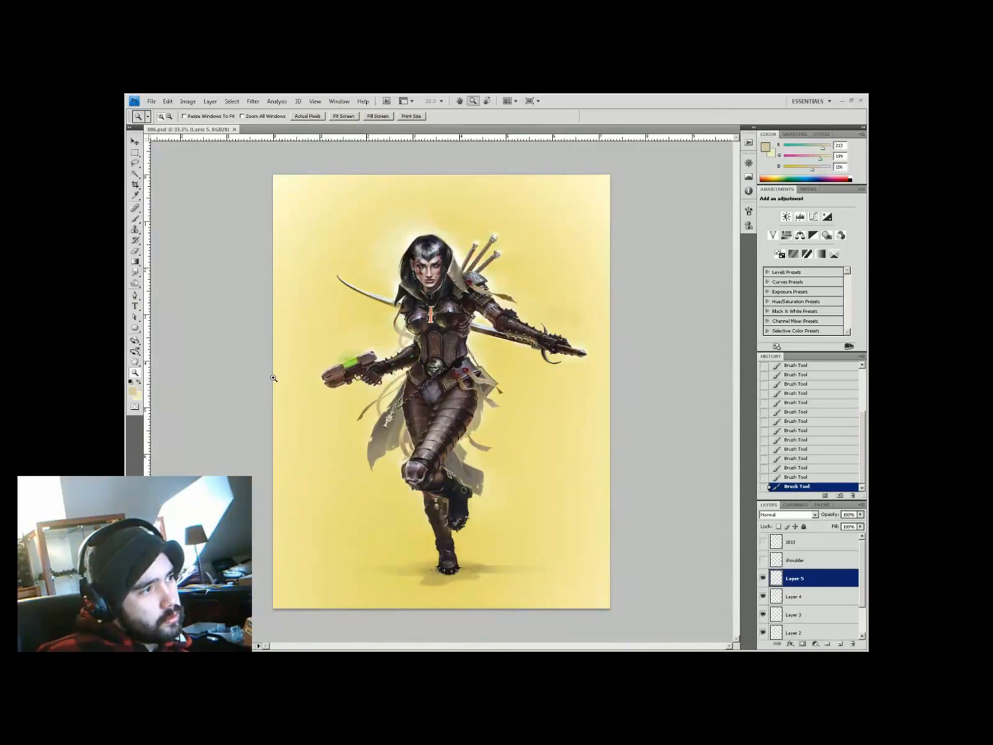
pyautogui.click(273, 378)
# Add another layer and set a 40% brush with glow and brown colours sampled for the upper body
pyautogui.press('b')
pyautogui.hotkey('ctrl', 'shift', 'alt', 'n')
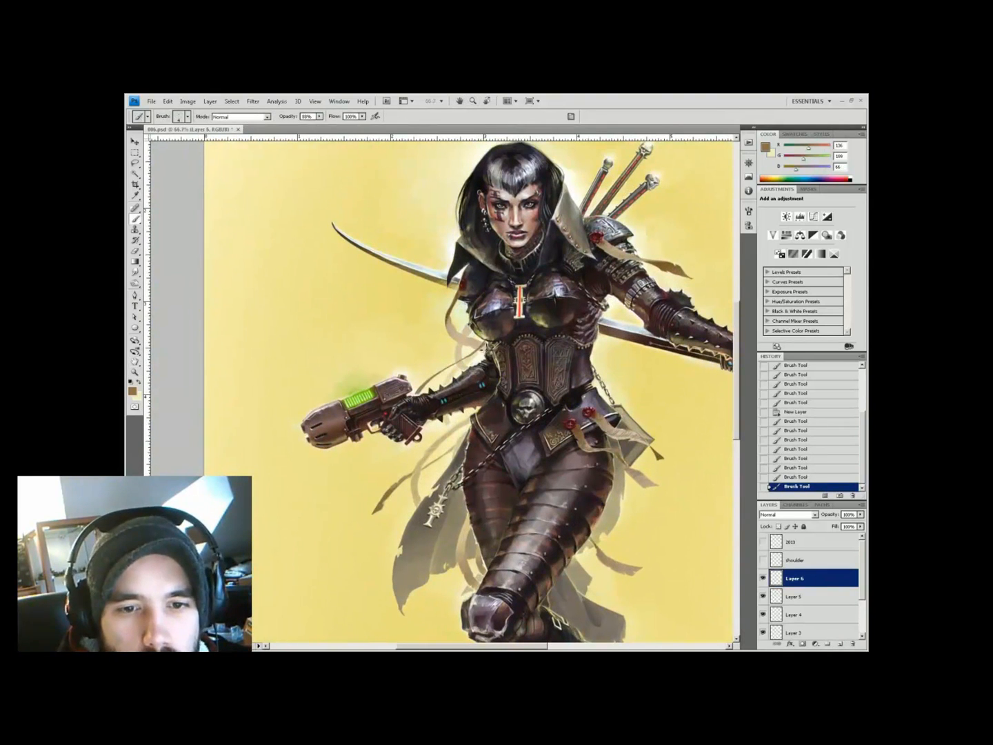
pyautogui.keyDown('alt'); pyautogui.click(444, 371); pyautogui.keyUp('alt')
pyautogui.keyDown('alt'); pyautogui.click(458, 355); pyautogui.keyUp('alt')
pyautogui.press('h')
pyautogui.moveTo(576, 599); pyautogui.dragTo(608, 604)
pyautogui.keyDown('alt'); pyautogui.click(417, 344); pyautogui.keyUp('alt')
pyautogui.press('h')
pyautogui.moveTo(381, 355); pyautogui.dragTo(525, 346)
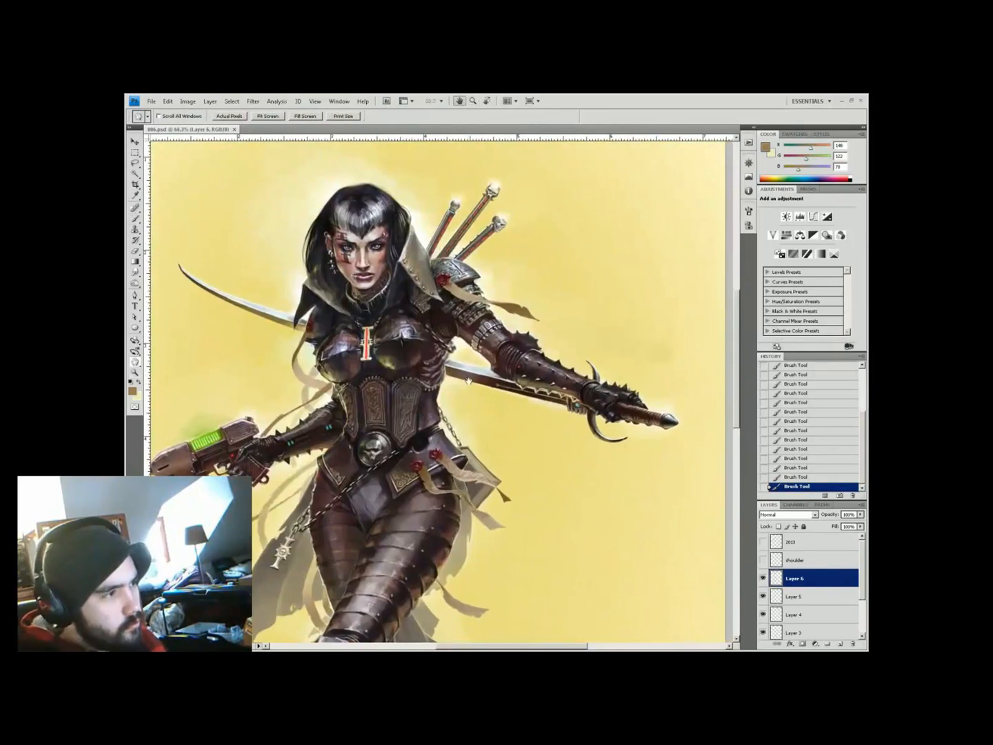
pyautogui.keyDown('alt'); pyautogui.click(421, 373); pyautogui.keyUp('alt')
pyautogui.press('4')
pyautogui.rightClick(424, 370)
pyautogui.press('Return')
pyautogui.keyDown('alt'); pyautogui.click(419, 372); pyautogui.keyUp('alt')
# At 100% zoom, sample tan and pale yellow tones from the upper body at 50% and 40% opacity
pyautogui.press('z')
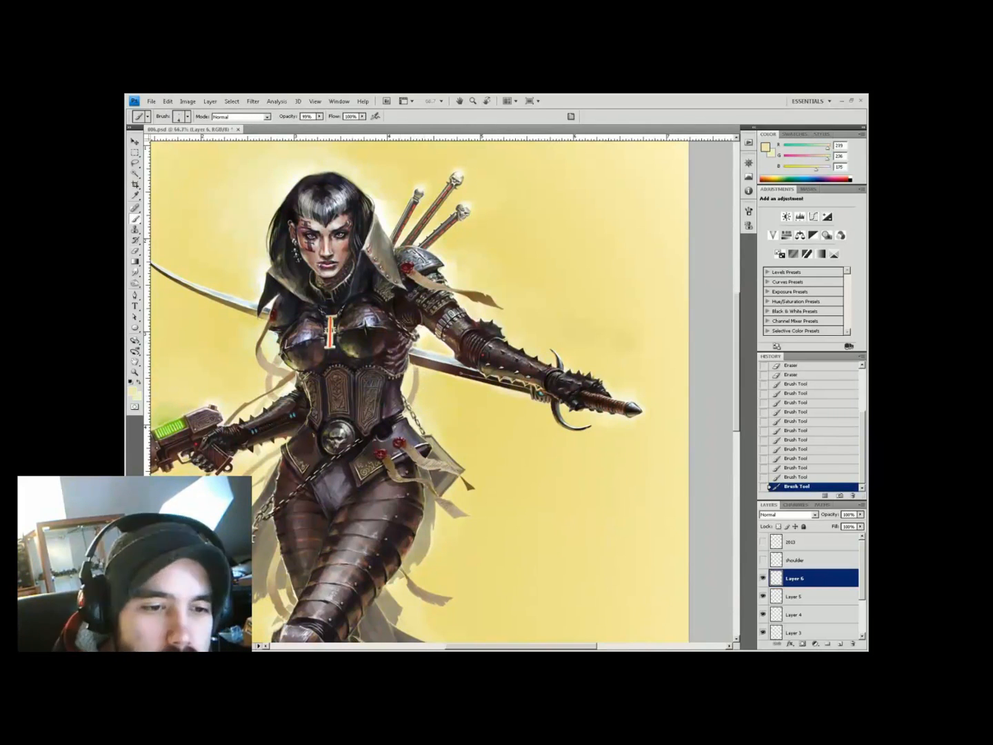
pyautogui.hotkey('ctrl', '0')
pyautogui.click(509, 233)
pyautogui.press('b')
pyautogui.keyDown('alt'); pyautogui.click(436, 331); pyautogui.keyUp('alt')
pyautogui.press('5')
pyautogui.keyDown('alt'); pyautogui.click(444, 339); pyautogui.keyUp('alt')
pyautogui.keyDown('alt'); pyautogui.click(420, 438); pyautogui.keyUp('alt')
pyautogui.press('4')
pyautogui.hotkey('ctrl', '-')
pyautogui.hotkey('ctrl', '-')
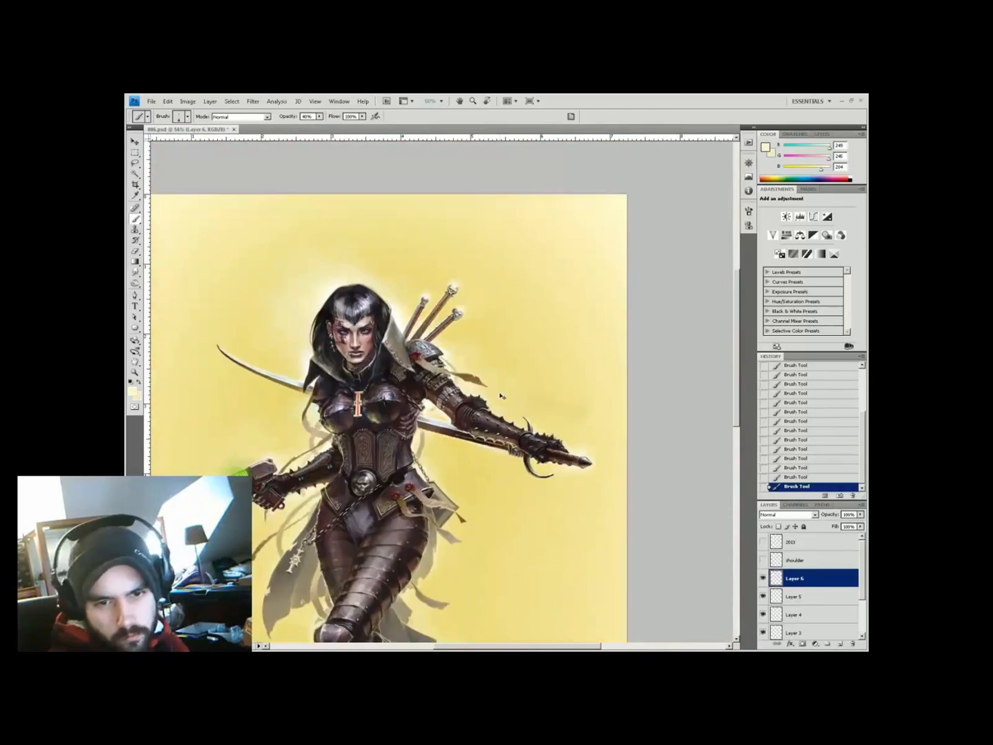
pyautogui.hotkey('ctrl', '-')
pyautogui.press('z')
pyautogui.doubleClick(425, 366)
# On a new layer, paint brown, pale glow and dark brown strokes on the figure
pyautogui.press('b')
pyautogui.hotkey('ctrl', 'shift', 'alt', 'n')
pyautogui.keyDown('alt'); pyautogui.click(408, 326); pyautogui.keyUp('alt')
pyautogui.press('9')
pyautogui.moveTo(414, 323); pyautogui.dragTo(423, 304)
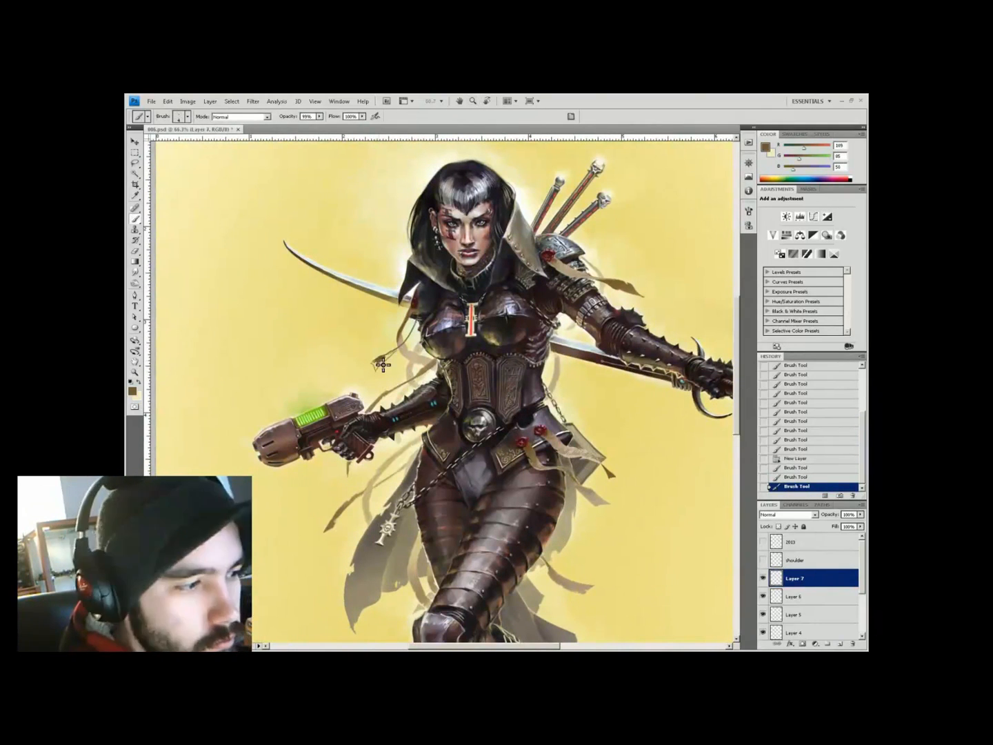
pyautogui.keyDown('alt'); pyautogui.click(414, 339); pyautogui.keyUp('alt')
pyautogui.press('4')
pyautogui.press('4')
pyautogui.moveTo(375, 373); pyautogui.dragTo(397, 351)
pyautogui.keyDown('alt'); pyautogui.click(419, 309); pyautogui.keyUp('alt')
pyautogui.press('7')
pyautogui.click(425, 311)
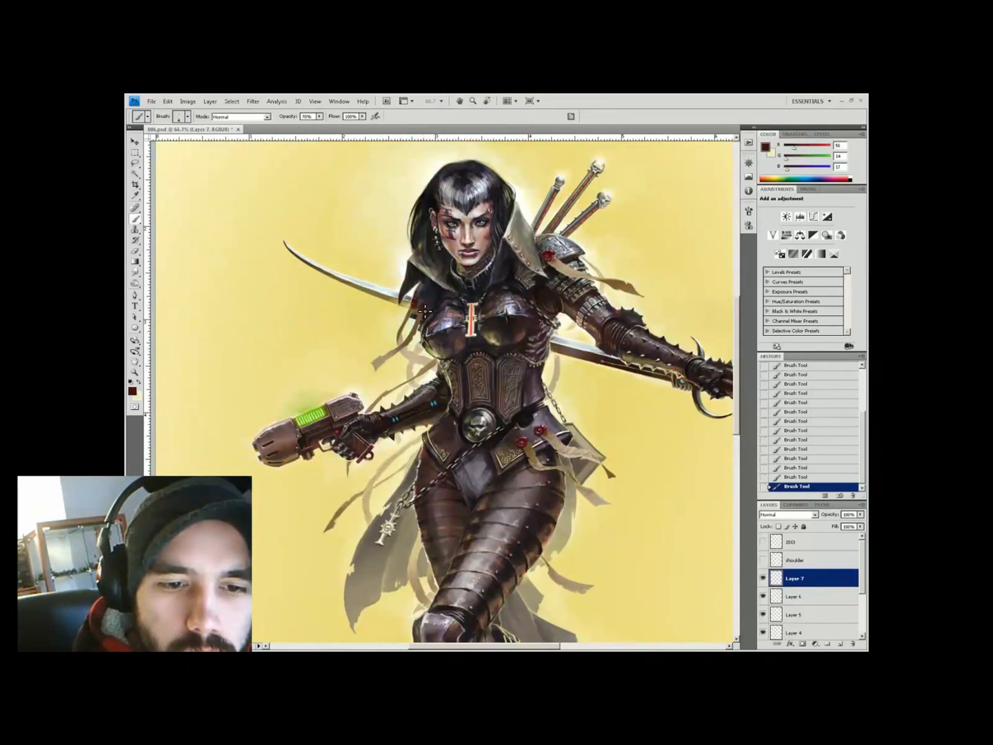
# Sample highlight, dark red and pale yellow tones from the armour, varying brush opacity from 30% to 99%
pyautogui.keyDown('alt'); pyautogui.click(422, 305); pyautogui.keyUp('alt')
pyautogui.scroll(1, 424, 306)
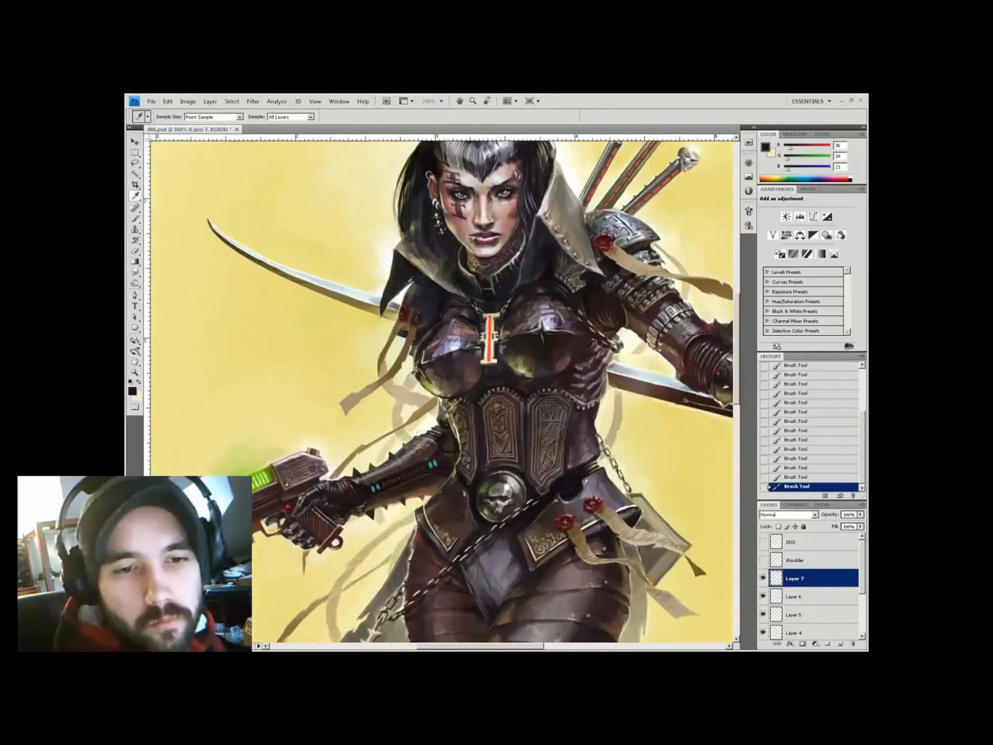
pyautogui.keyDown('alt'); pyautogui.click(422, 308); pyautogui.keyUp('alt')
pyautogui.press('5')
pyautogui.keyDown('alt'); pyautogui.click(420, 324); pyautogui.keyUp('alt')
pyautogui.press('3')
pyautogui.scroll(-2, 404, 363)
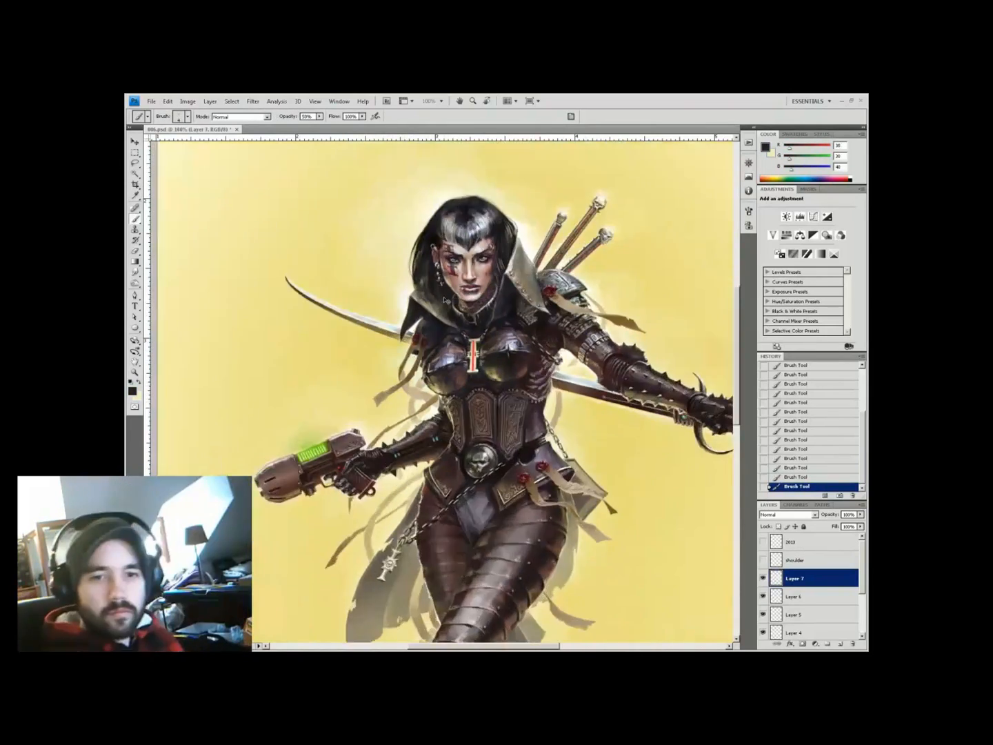
pyautogui.scroll(1, 360, 363)
pyautogui.keyDown('alt'); pyautogui.click(361, 363); pyautogui.keyUp('alt')
pyautogui.keyDown('alt'); pyautogui.click(364, 365); pyautogui.keyUp('alt')
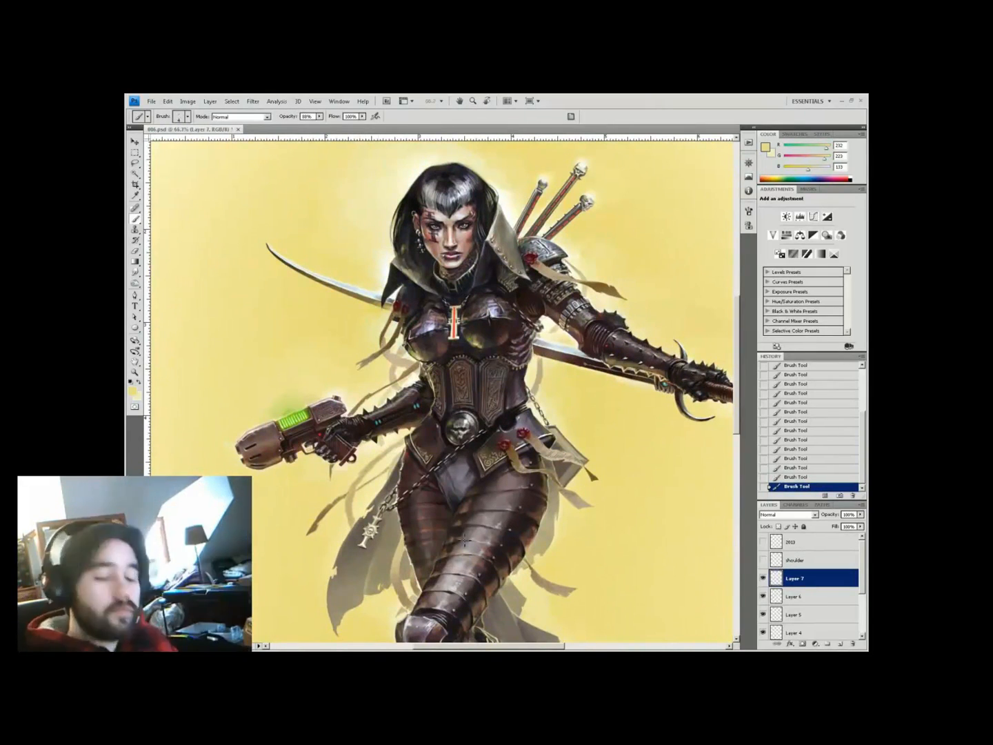
pyautogui.scroll(1, 364, 366)
pyautogui.hscroll(1, 364, 365)
pyautogui.press('9')
pyautogui.press('9')
# Mirror the painting to check the composition, then undo back to the original orientation
pyautogui.hotkey('ctrl', '-')
pyautogui.hotkey('ctrl', '-')
pyautogui.hotkey('ctrl', '+')
pyautogui.hotkey('ctrl', '+')
pyautogui.hotkey('ctrl', '-')
pyautogui.hotkey('ctrl', '-')
pyautogui.press('z')
pyautogui.press('h')
pyautogui.press('h')
pyautogui.hotkey('ctrl', 'z')
pyautogui.hotkey('ctrl', 'z')
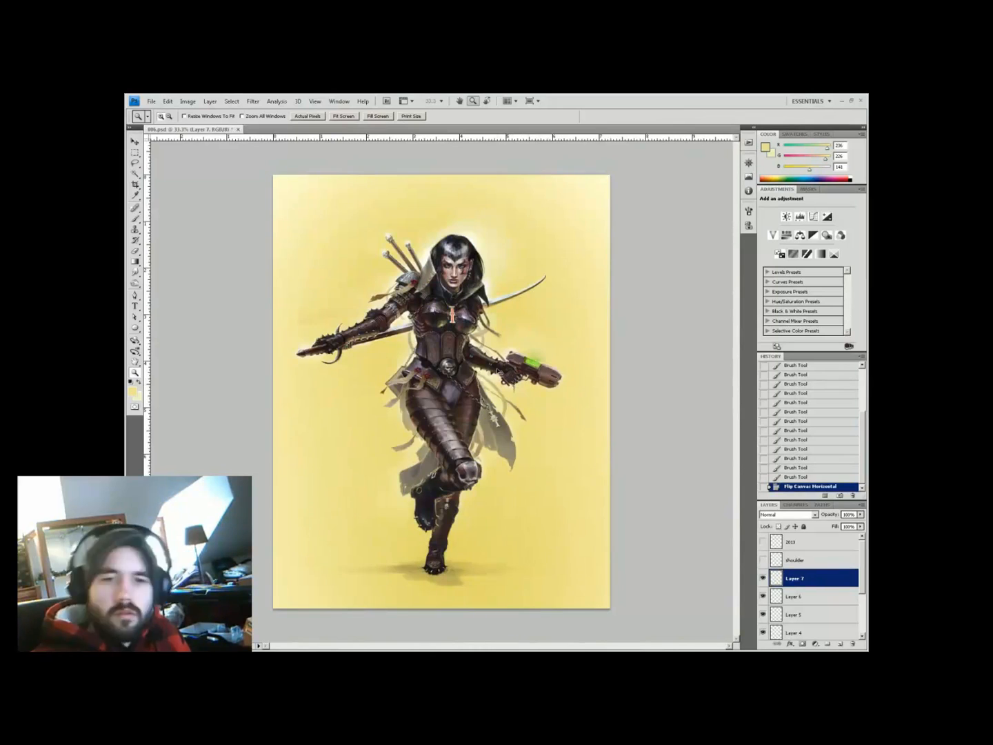
pyautogui.hotkey('ctrl', 'z')
# Choose a dark green colour and apply a Drop Shadow to Layer 8
pyautogui.doubleClick(469, 387)
pyautogui.click(840, 643)
pyautogui.click(133, 392)
pyautogui.click(294, 494)
pyautogui.click(255, 474)
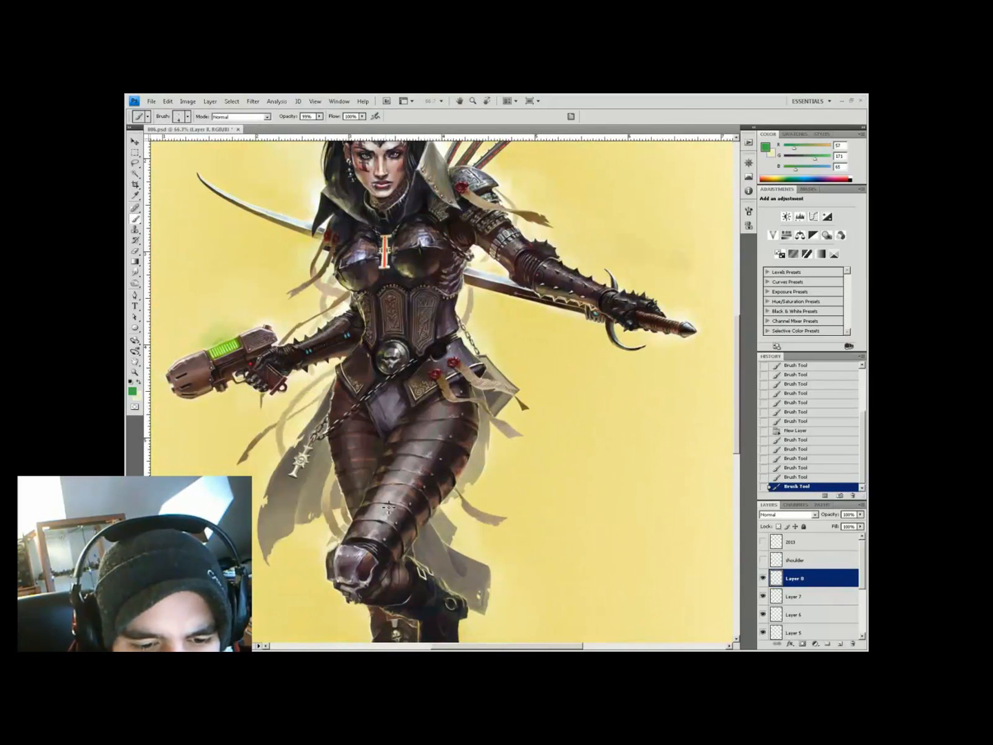
pyautogui.click(791, 644)
pyautogui.click(814, 549)
pyautogui.click(822, 364)
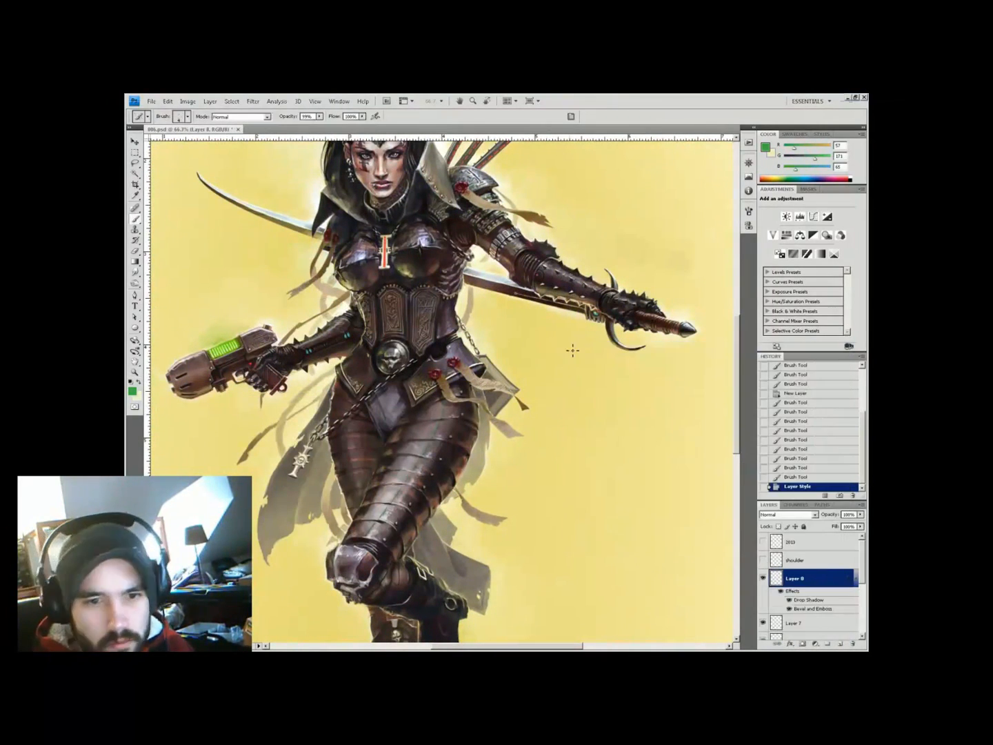
# Shift the hue of the leg stripes to red with Hue/Saturation
pyautogui.hotkey('ctrl', '-')
pyautogui.hotkey('ctrl', '-')
pyautogui.press('z')
pyautogui.hotkey('ctrl', 'u')
pyautogui.moveTo(625, 431); pyautogui.dragTo(614, 458)
pyautogui.press('Return')
pyautogui.click(454, 447)
pyautogui.click(453, 448)
pyautogui.hotkey('ctrl', 'u')
pyautogui.press('Return')
# Pick a tan colour, paint a stroke on the figure and erase part of it
pyautogui.press('i')
pyautogui.click(132, 391)
pyautogui.click(293, 520)
pyautogui.click(221, 435)
pyautogui.click(376, 410)
pyautogui.press('b')
pyautogui.press('e')
pyautogui.hotkey('ctrl', '-')
pyautogui.hotkey('ctrl', '-')
pyautogui.hotkey('ctrl', '-')
pyautogui.click(445, 400)
# Erase a stray mark at 50% zoom and sample a lighter colour
pyautogui.press('b')
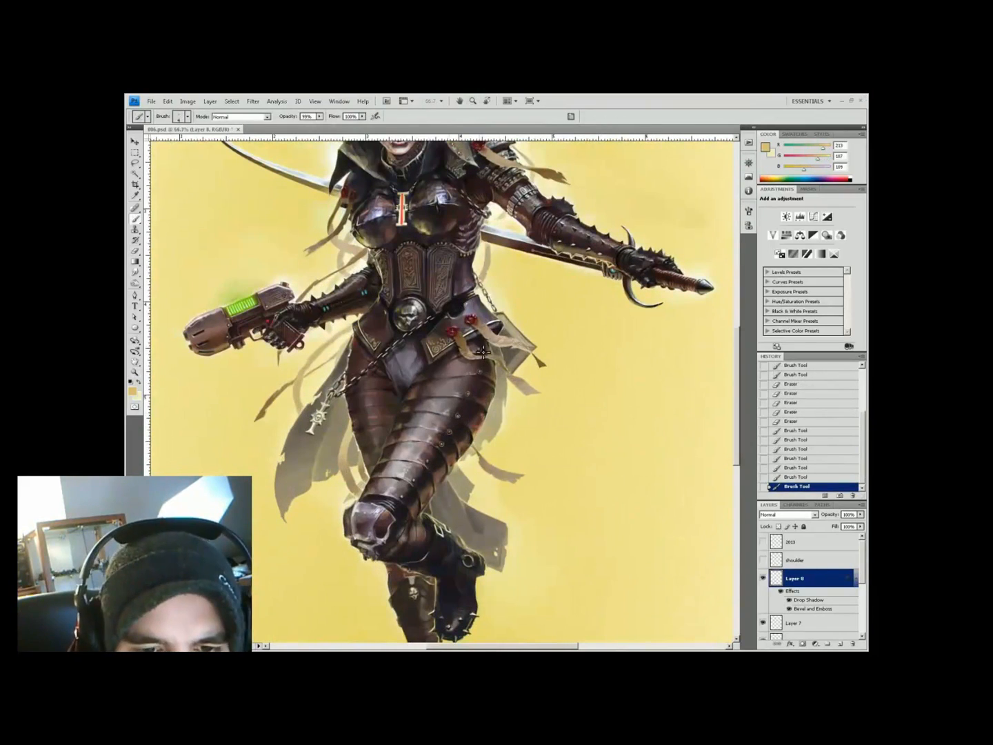
pyautogui.press('e')
pyautogui.hotkey('ctrl', '-')
pyautogui.press('z')
pyautogui.click(423, 342)
pyautogui.click(841, 643)
pyautogui.press('b')
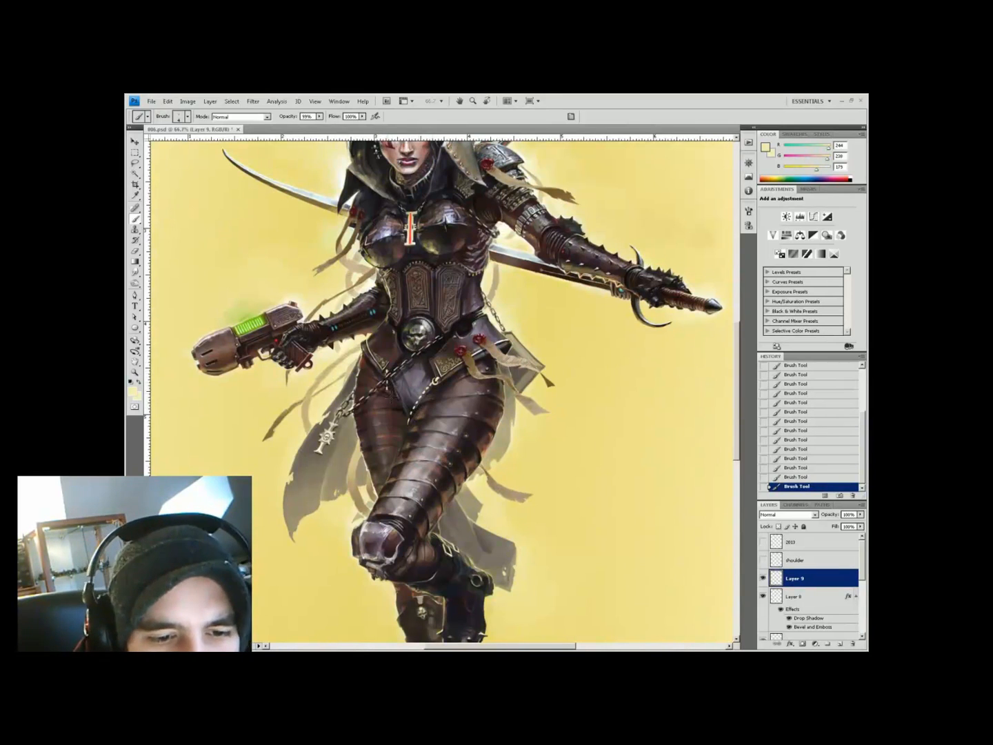
# Sample dark brown from the armour and erase stray parts of the new strokes
pyautogui.keyDown('alt'); pyautogui.click(469, 498); pyautogui.keyUp('alt')
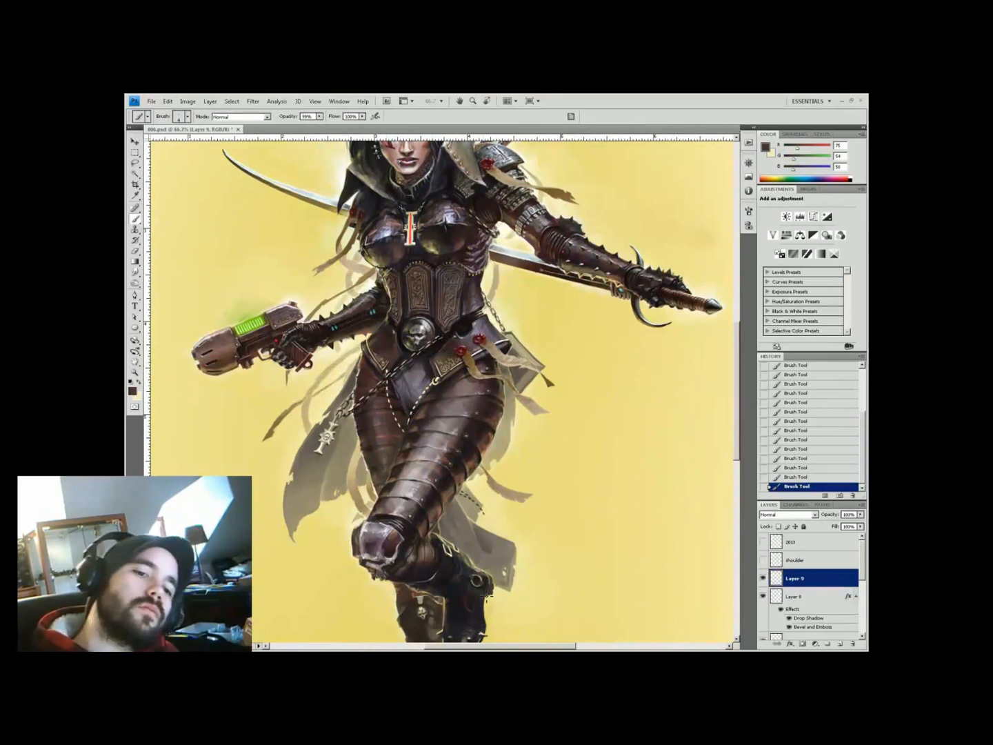
pyautogui.hotkey('ctrl', '-')
pyautogui.press('z')
pyautogui.click(452, 433)
pyautogui.press('e')
pyautogui.click(477, 464)
pyautogui.click(474, 466)
pyautogui.press('b')
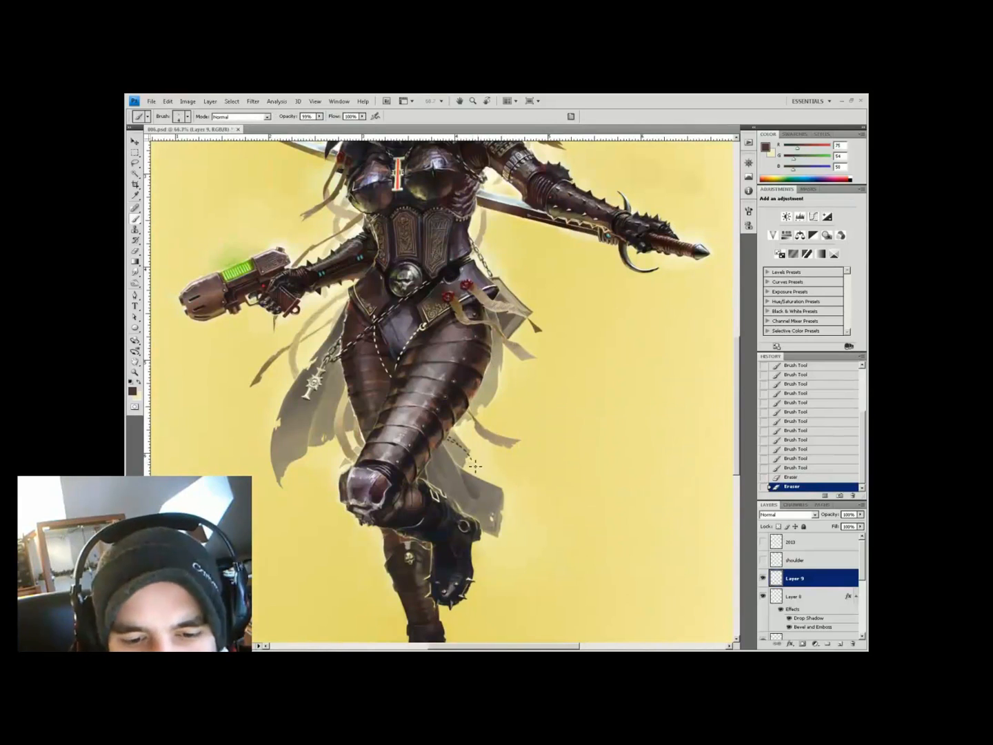
# Give Layer 9 a Bevel and Emboss style with a chosen highlight colour
pyautogui.click(791, 644)
pyautogui.click(760, 495)
pyautogui.click(377, 411)
pyautogui.click(822, 362)
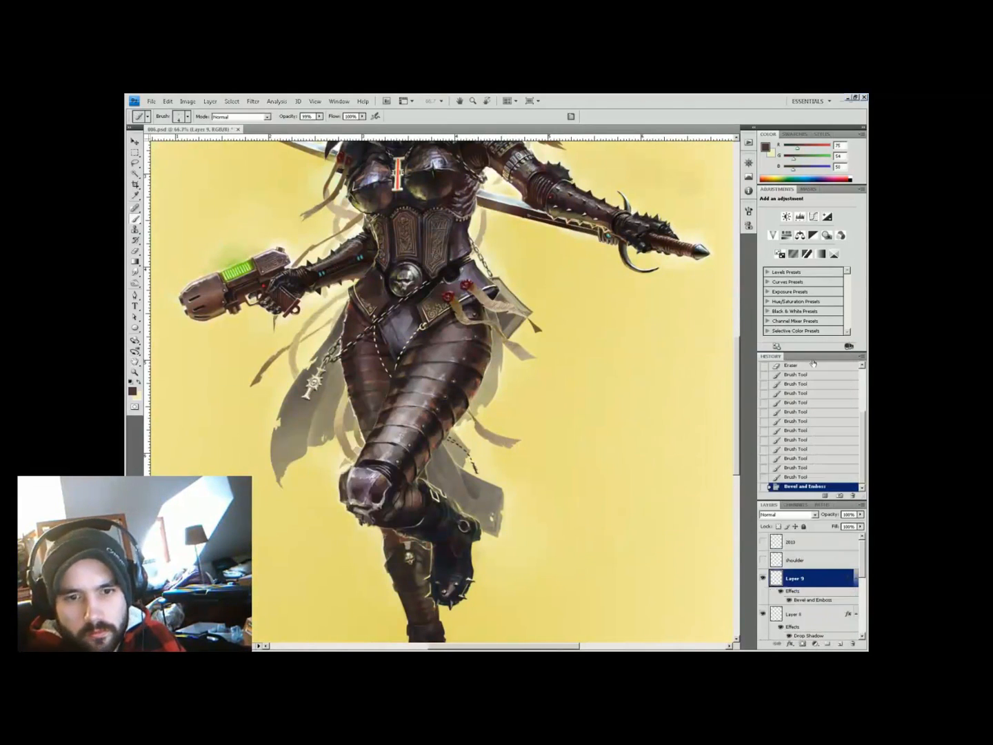
pyautogui.keyDown('ctrl'); pyautogui.click(841, 643); pyautogui.keyUp('ctrl')
pyautogui.click(417, 373)
pyautogui.keyDown('alt'); pyautogui.click(445, 321); pyautogui.keyUp('alt')
# Erase stray paint at 100% zoom and bring the leg area into view
pyautogui.press('e')
pyautogui.click(447, 316)
pyautogui.press('b')
pyautogui.click(447, 318)
pyautogui.press('e')
pyautogui.moveTo(482, 507); pyautogui.dragTo(366, 414)
pyautogui.press('b')
# Paint a dotted yellow chain strand beside the leg on a new layer
pyautogui.click(364, 419)
pyautogui.hotkey('ctrl', '-')
pyautogui.hotkey('ctrl', '+')
pyautogui.hotkey('ctrl', '+')
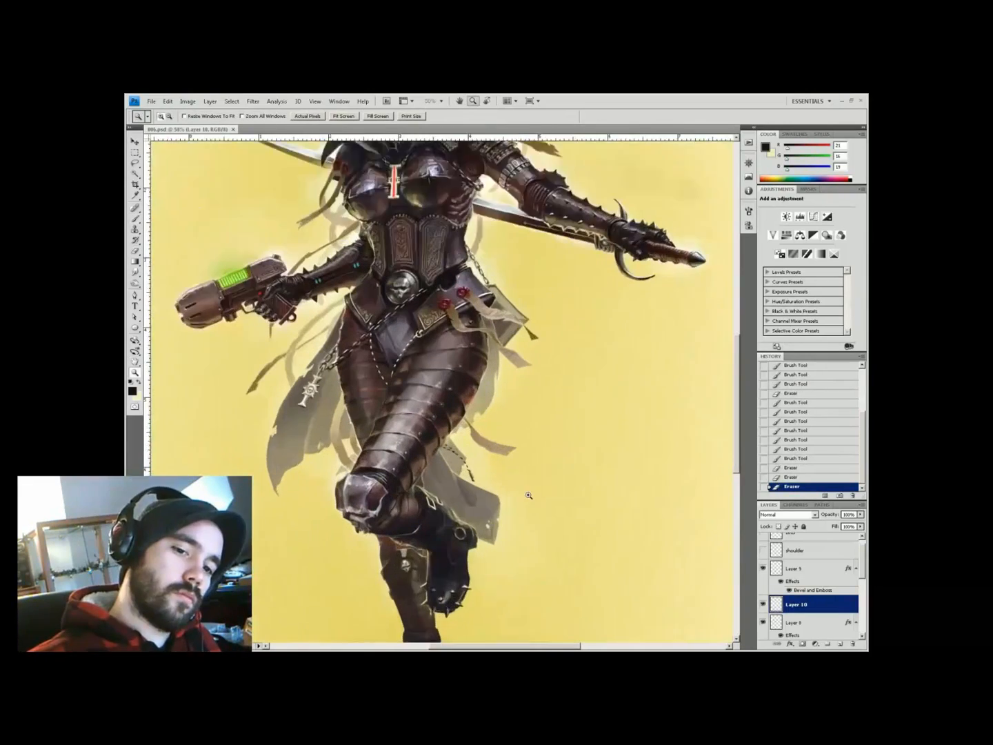
pyautogui.hotkey('ctrl', 'shift', 'alt', 'n')
pyautogui.press('i')
pyautogui.click(518, 474)
pyautogui.press('b')
pyautogui.click(433, 445)
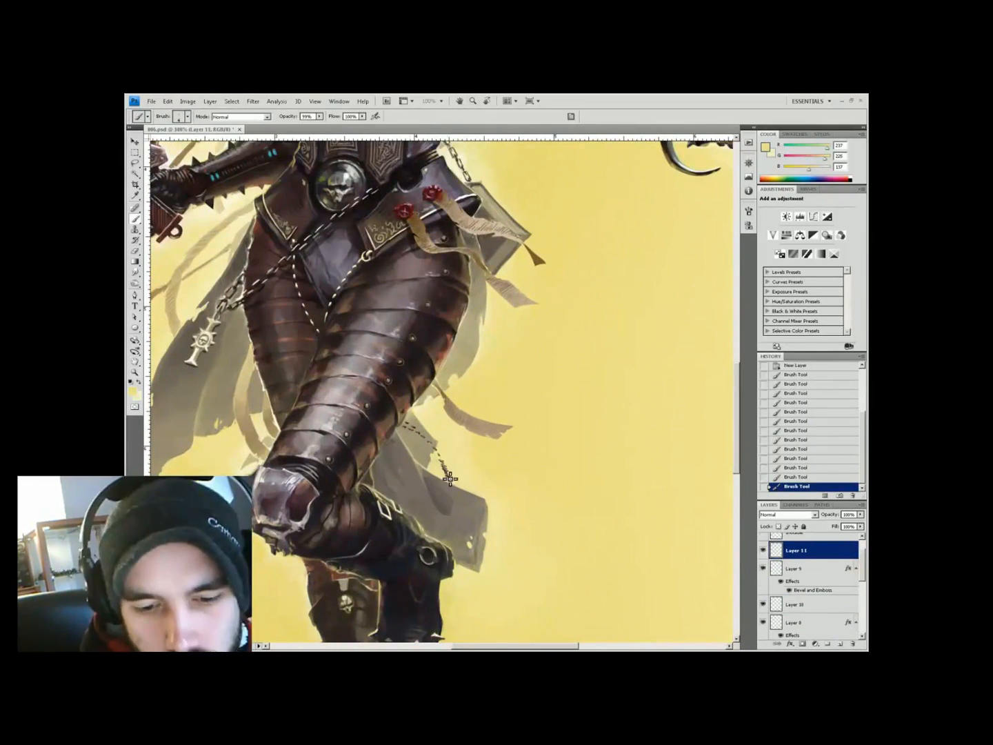
pyautogui.click(449, 475)
# Fit the whole painting in view and flip the canvas horizontally
pyautogui.hotkey('ctrl', '0')
pyautogui.press('z')
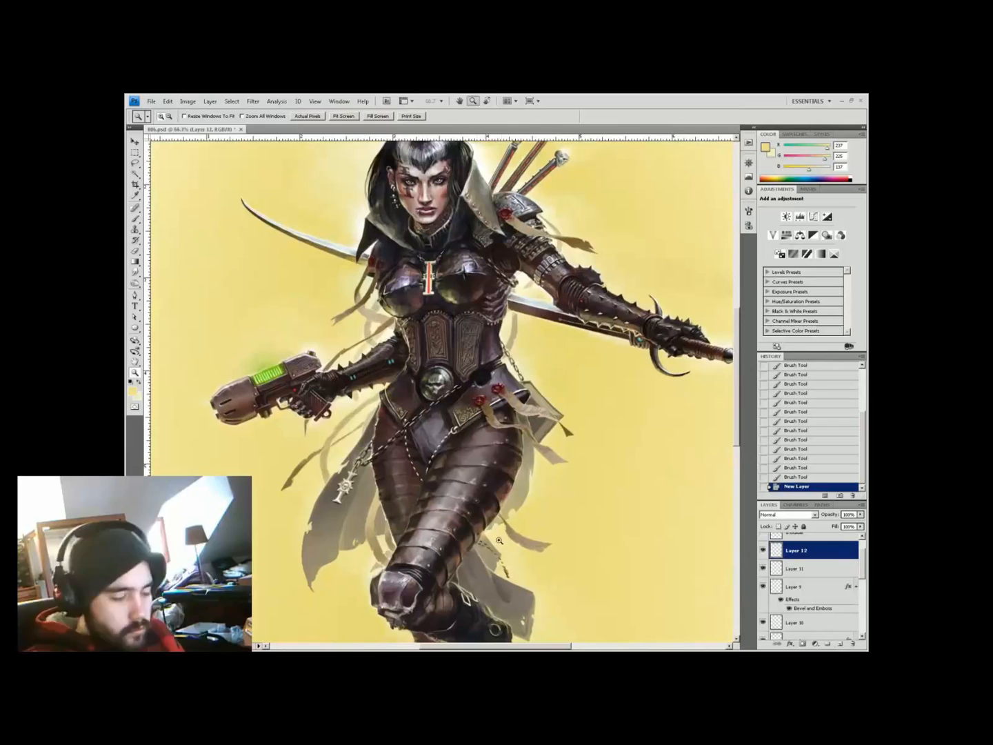
pyautogui.press('b')
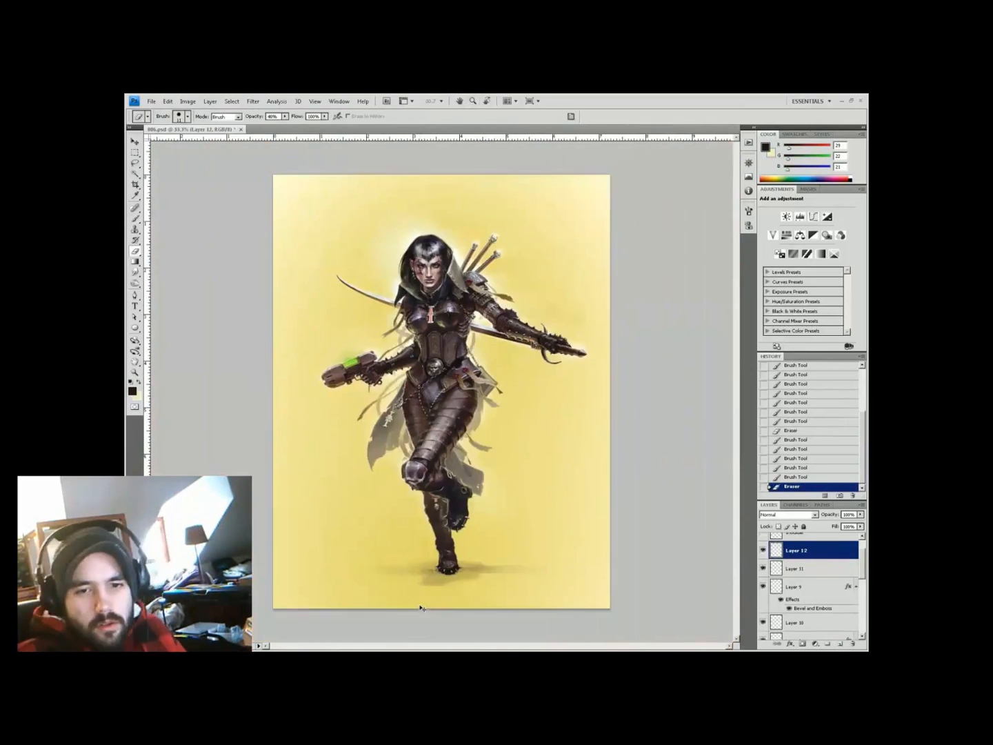
pyautogui.scroll(3, 440, 394)
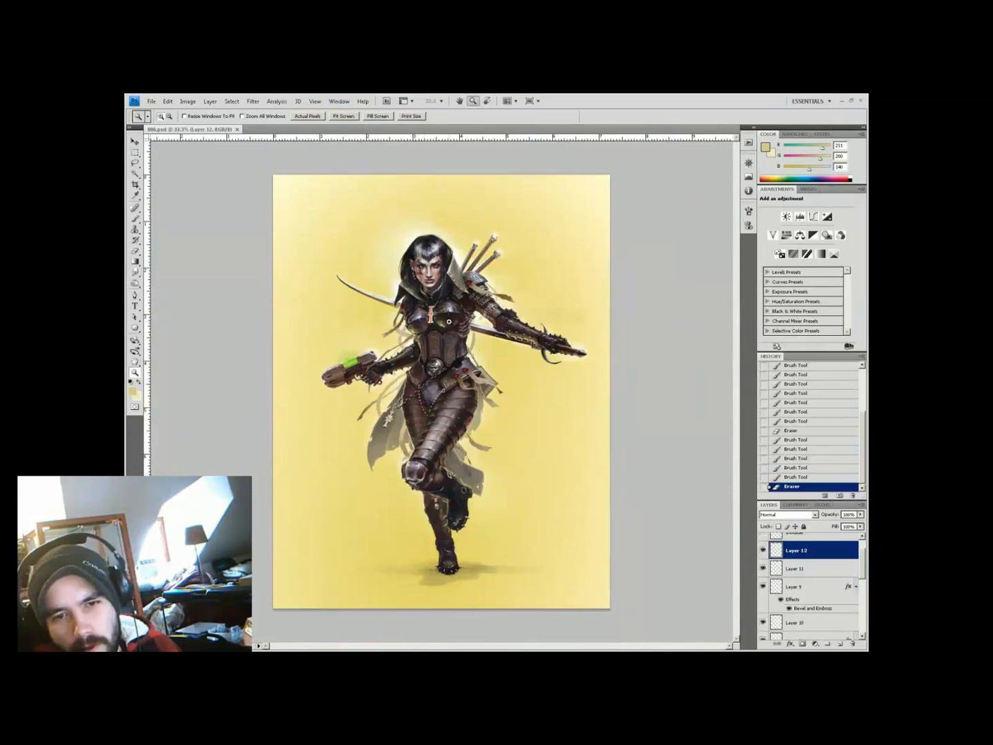
pyautogui.press('h')
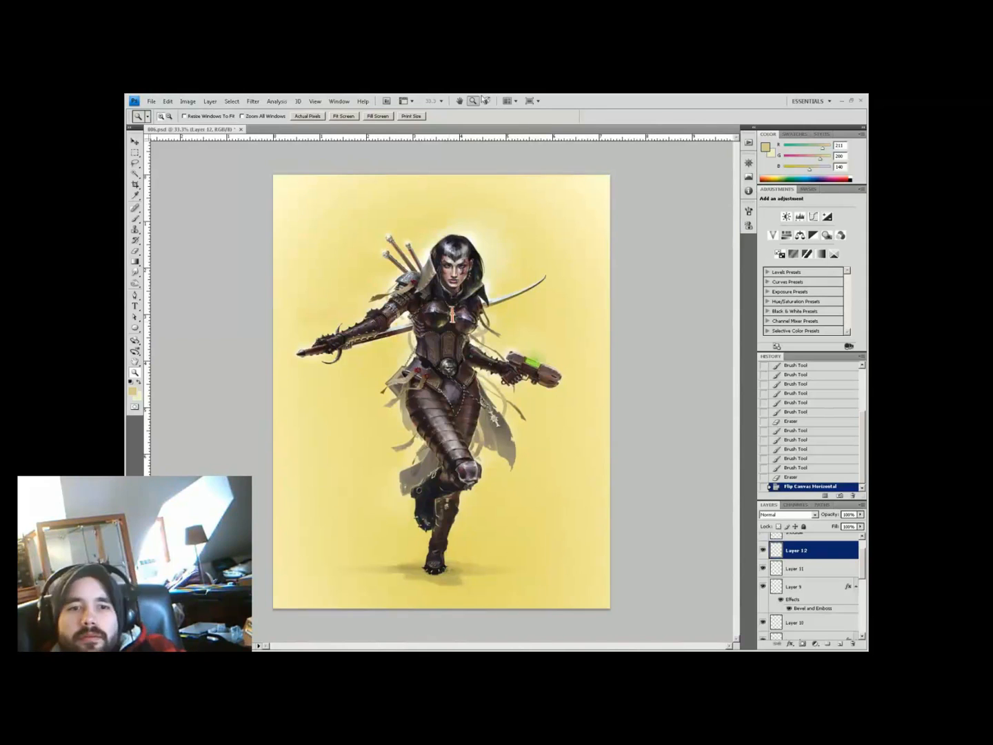
# Show the 2013 signature layer, flip it to read correctly and move it into place
pyautogui.moveTo(862, 567); pyautogui.dragTo(862, 549)
pyautogui.click(763, 541)
pyautogui.click(807, 543)
pyautogui.click(168, 101)
pyautogui.moveTo(172, 258)
pyautogui.click(276, 350)
pyautogui.press('v')
pyautogui.moveTo(342, 548); pyautogui.dragTo(652, 538)
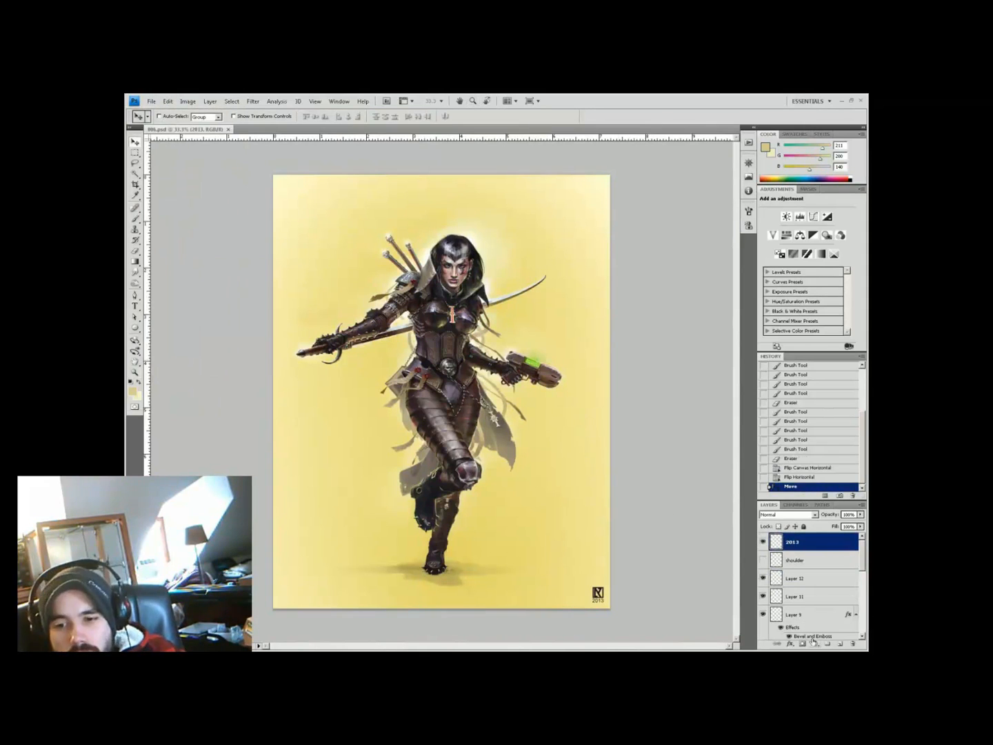
# Try Color Balance (highlights toward green and blue) and Levels (darker midtones) adjustments, then hide both
pyautogui.click(814, 642)
pyautogui.click(782, 614)
pyautogui.moveTo(796, 280); pyautogui.dragTo(801, 280)
pyautogui.moveTo(796, 300); pyautogui.dragTo(802, 301)
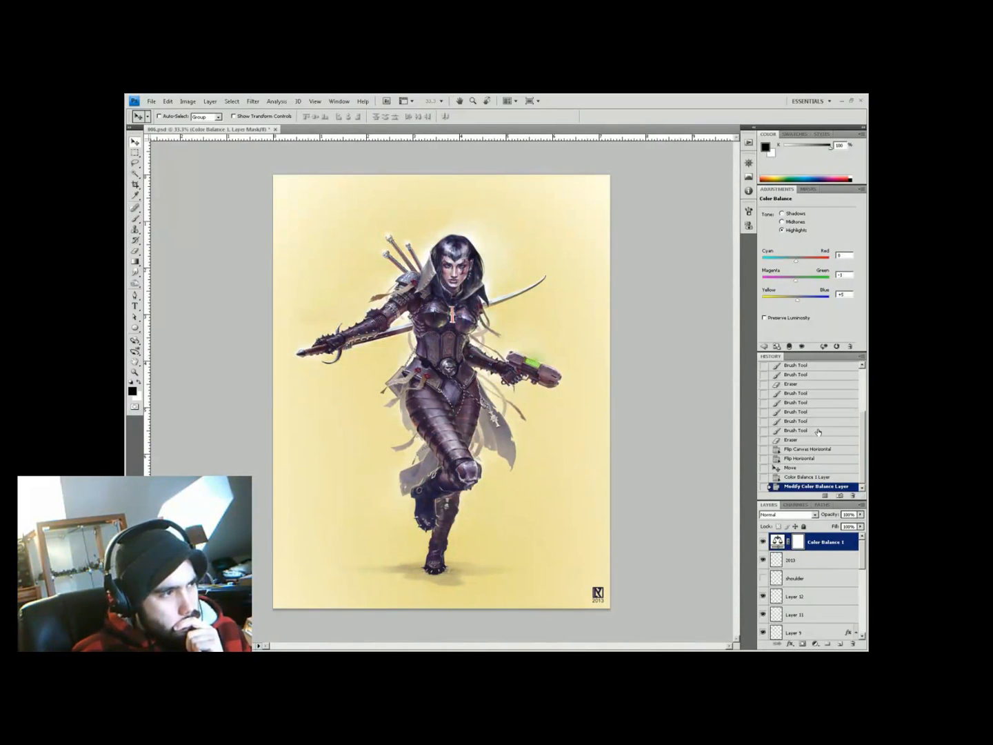
pyautogui.click(815, 642)
pyautogui.click(818, 520)
pyautogui.moveTo(816, 266); pyautogui.dragTo(822, 267)
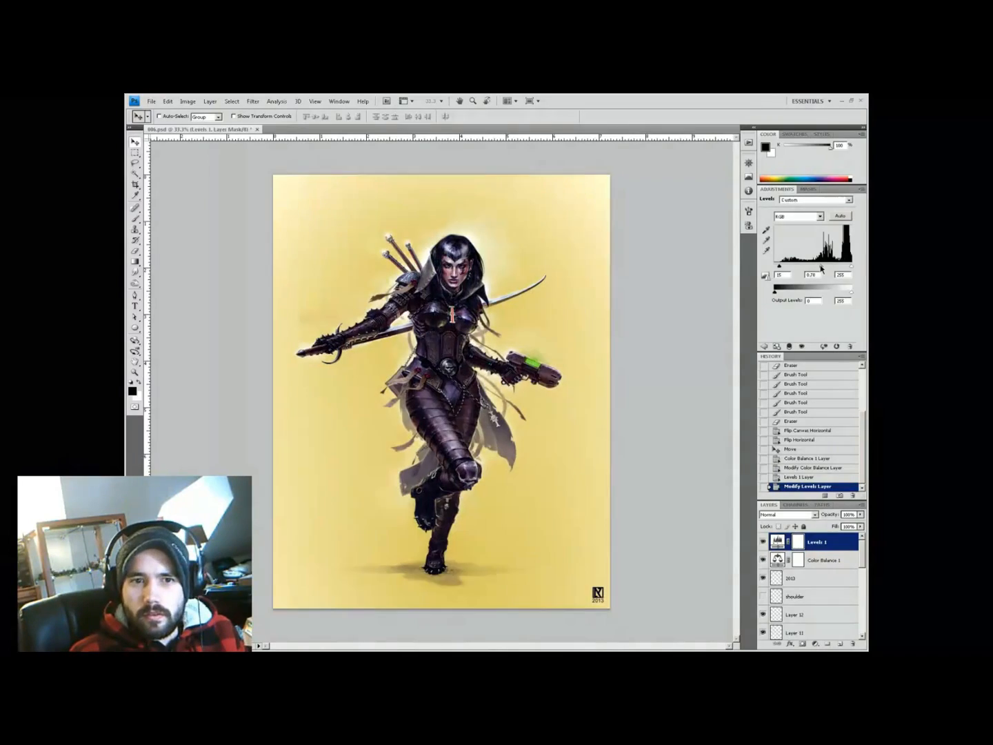
pyautogui.click(763, 542)
pyautogui.click(763, 560)
# Add a new empty layer, pick a brush, darken the image with a curve and commit the transform
pyautogui.click(814, 598)
pyautogui.click(820, 615)
pyautogui.click(840, 643)
pyautogui.press('b')
pyautogui.rightClick(337, 280)
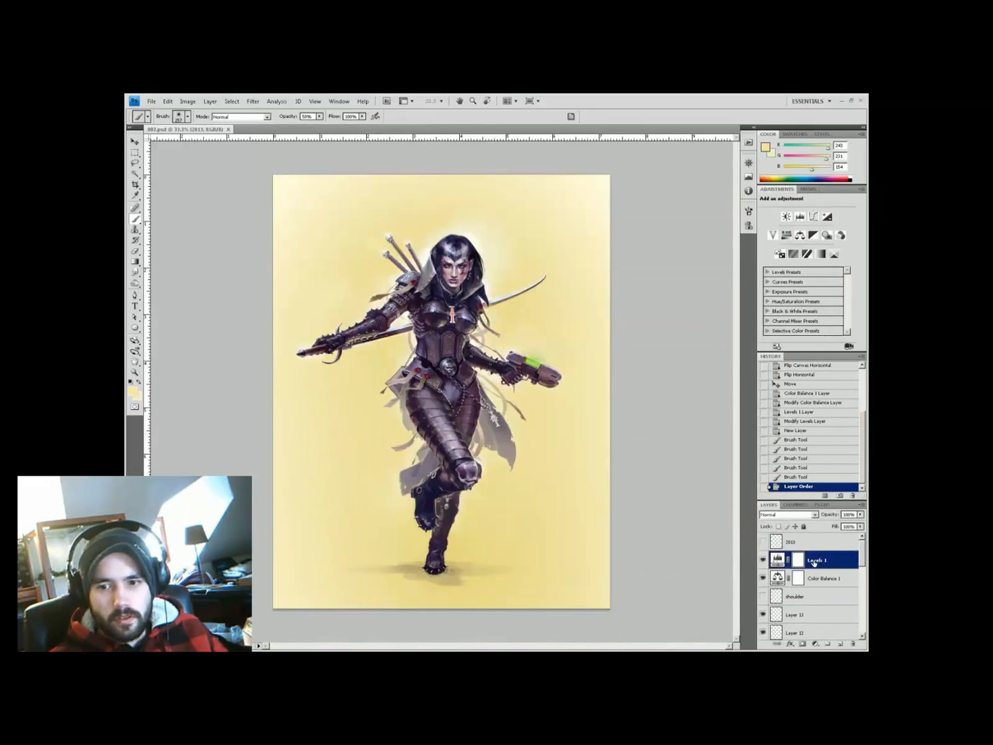
pyautogui.moveTo(802, 282); pyautogui.dragTo(795, 284)
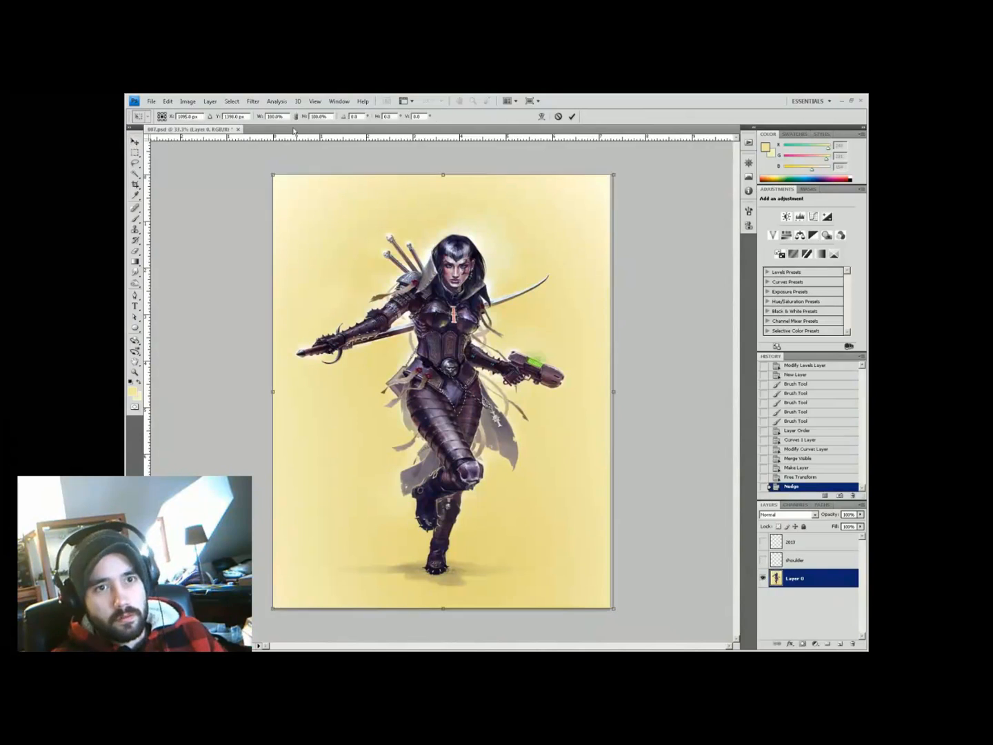
pyautogui.press('Return')
# Copy the outstretched sword arm onto its own layer and narrow it to about 86.5% width
pyautogui.press('l')
pyautogui.moveTo(378, 325); pyautogui.dragTo(382, 329)
pyautogui.hotkey('ctrl', '+')
pyautogui.hotkey('ctrl', 'j')
pyautogui.hotkey('ctrl', 't')
pyautogui.moveTo(201, 383); pyautogui.dragTo(226, 383)
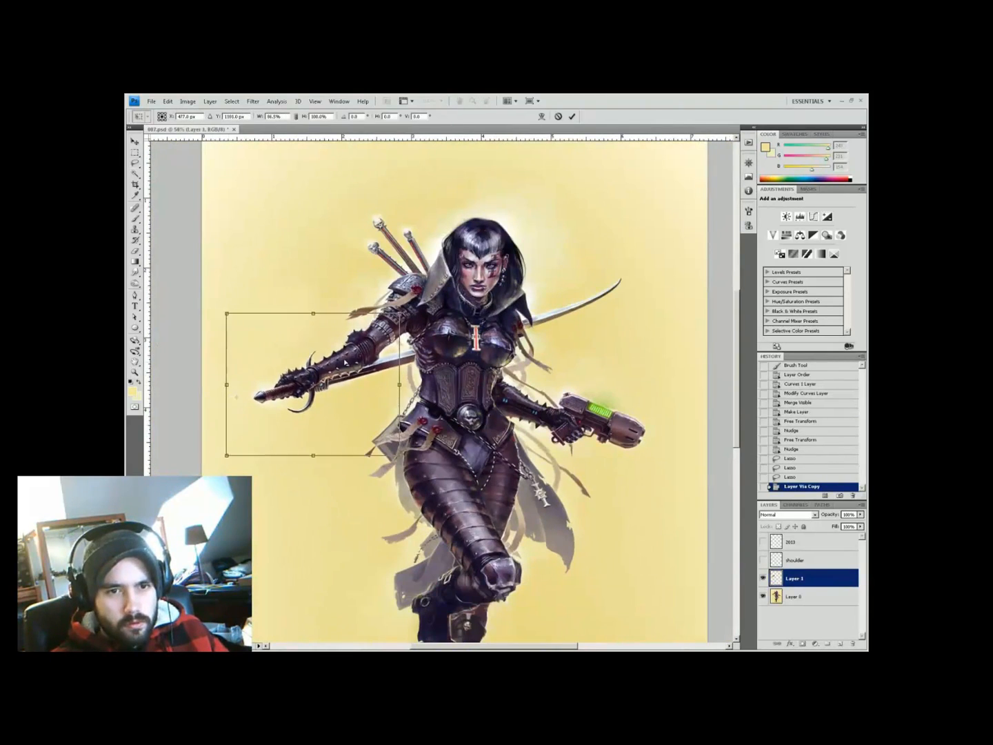
pyautogui.press('Return')
pyautogui.hotkey('ctrl', '+')
pyautogui.hotkey('ctrl', '+')
# On a new layer, paint a soft light stroke over the sword blade, then check the painting flipped
pyautogui.hotkey('ctrl', 'shift', 'alt', 'n')
pyautogui.press('Down')
pyautogui.press('i')
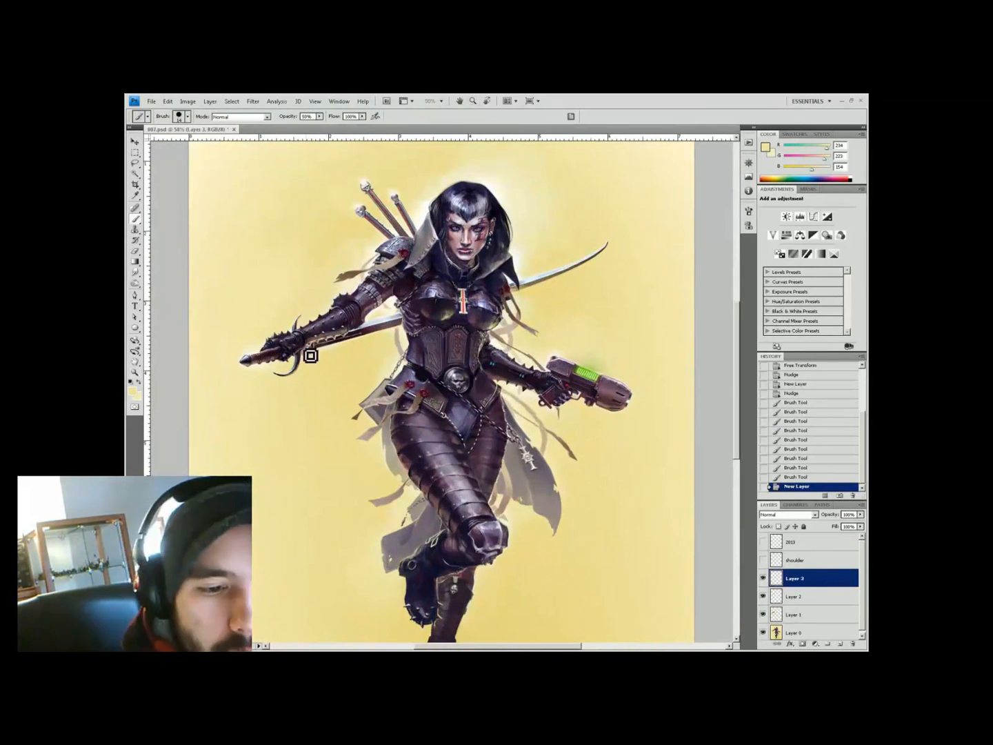
pyautogui.moveTo(517, 288); pyautogui.dragTo(599, 256)
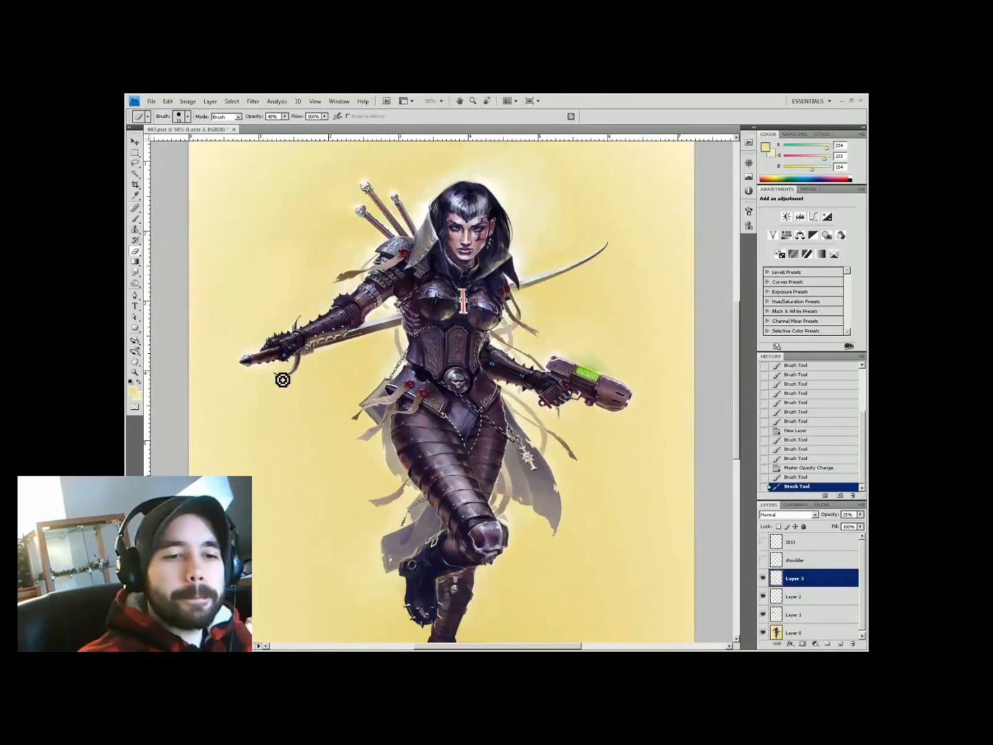
pyautogui.hotkey('ctrl', '-')
pyautogui.hotkey('ctrl', '-')
pyautogui.click(524, 324)
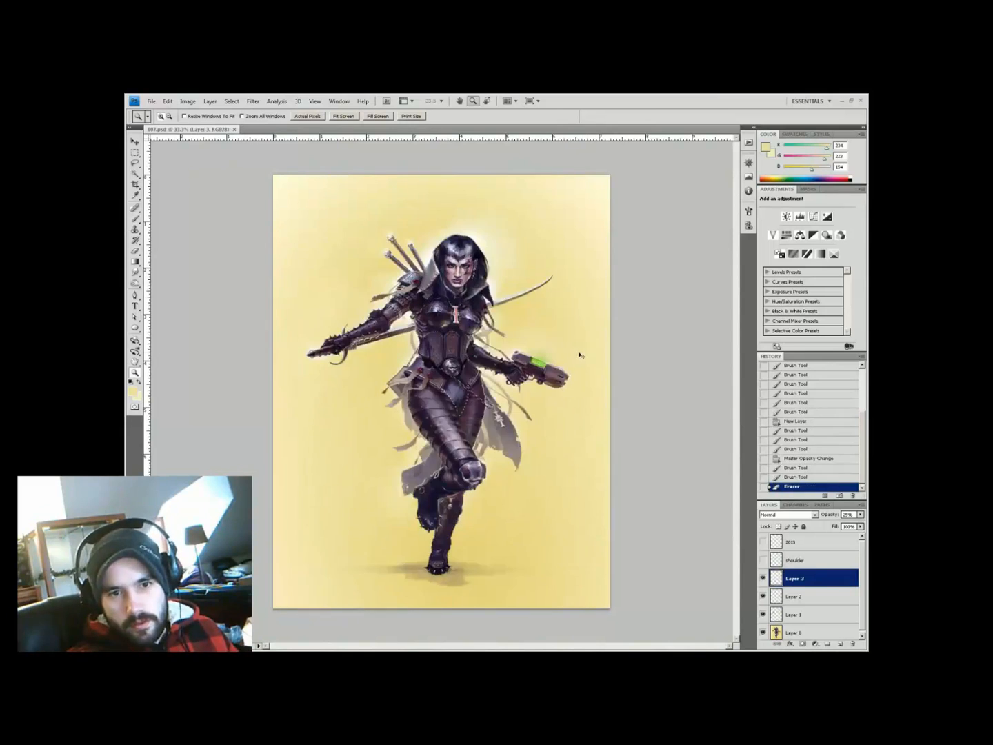
pyautogui.press('h')
pyautogui.hotkey('ctrl', 'z')
pyautogui.hotkey('ctrl', 'z')
pyautogui.hotkey('ctrl', 'z')
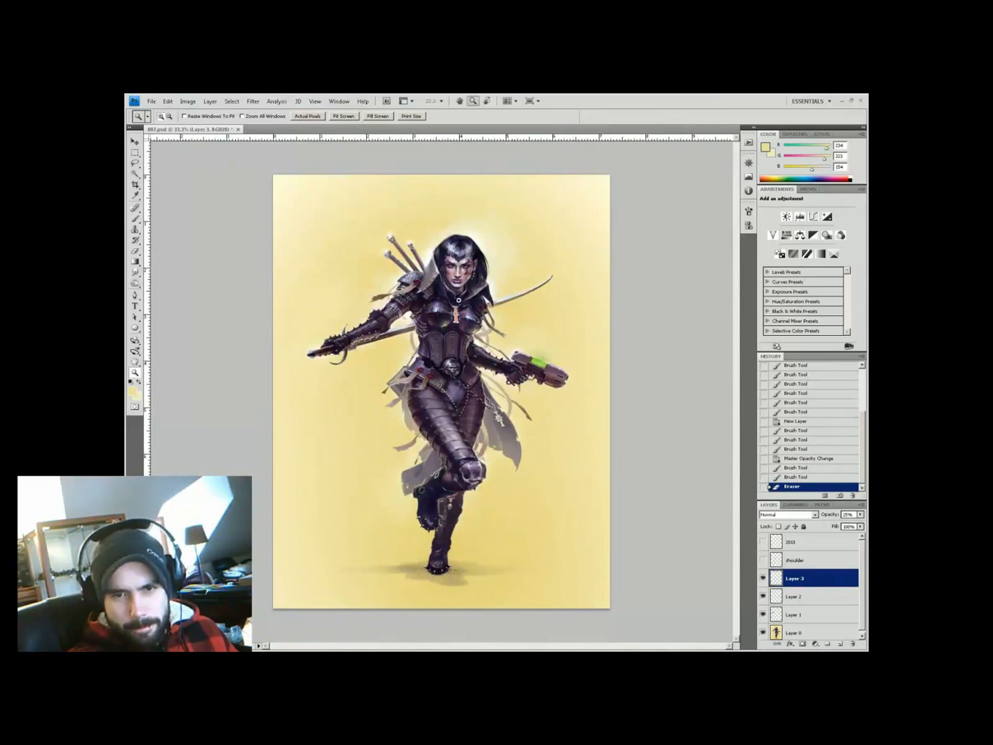
# Add a Vibrance adjustment layer, preview for web, and start a text block at top left
pyautogui.click(816, 644)
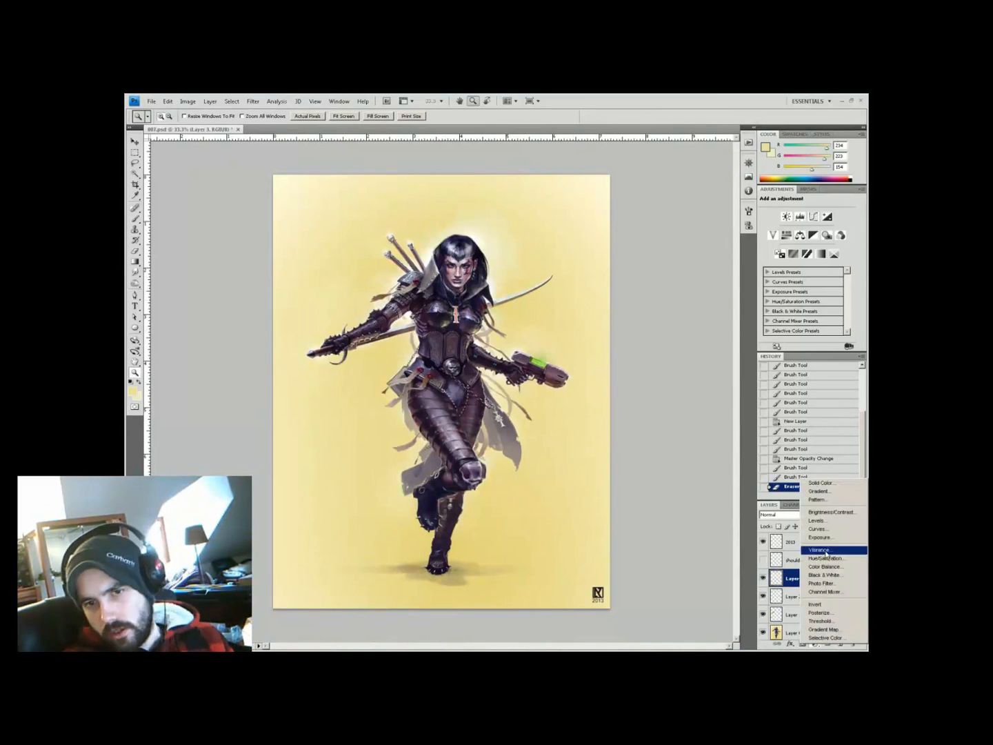
pyautogui.click(810, 550)
pyautogui.hotkey('ctrl', 'alt', 'shift', 's')
pyautogui.press('Escape')
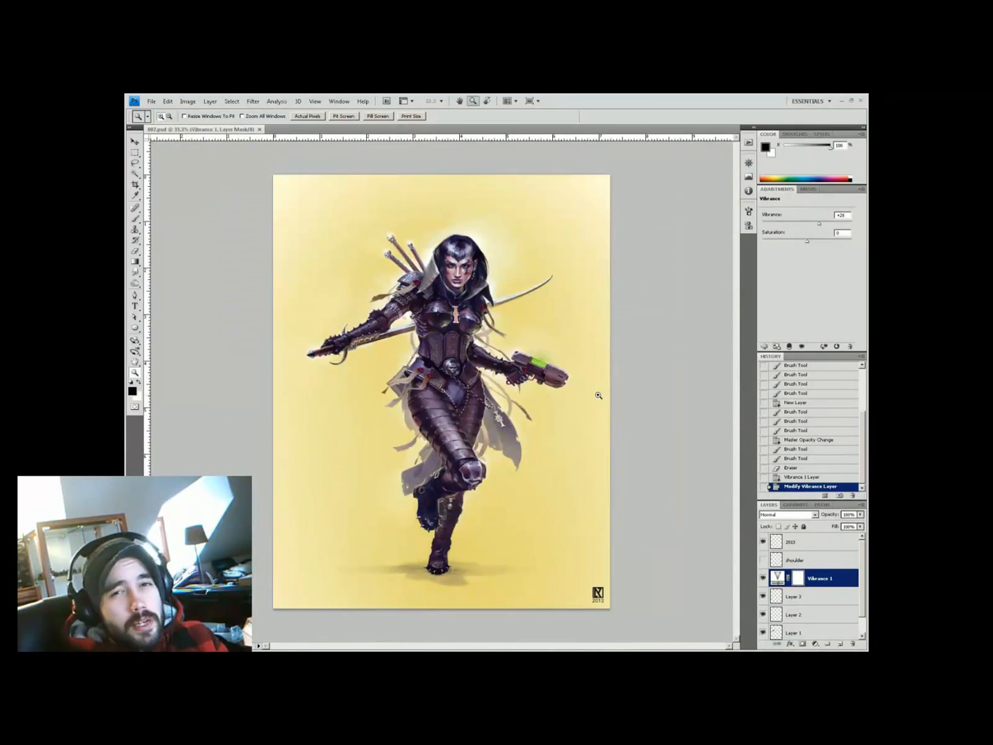
pyautogui.press('t')
pyautogui.click(310, 207)
# Type the Twitter handle line in 36 pt red and give it an outer glow
pyautogui.write('twitter: nicholasmkay')
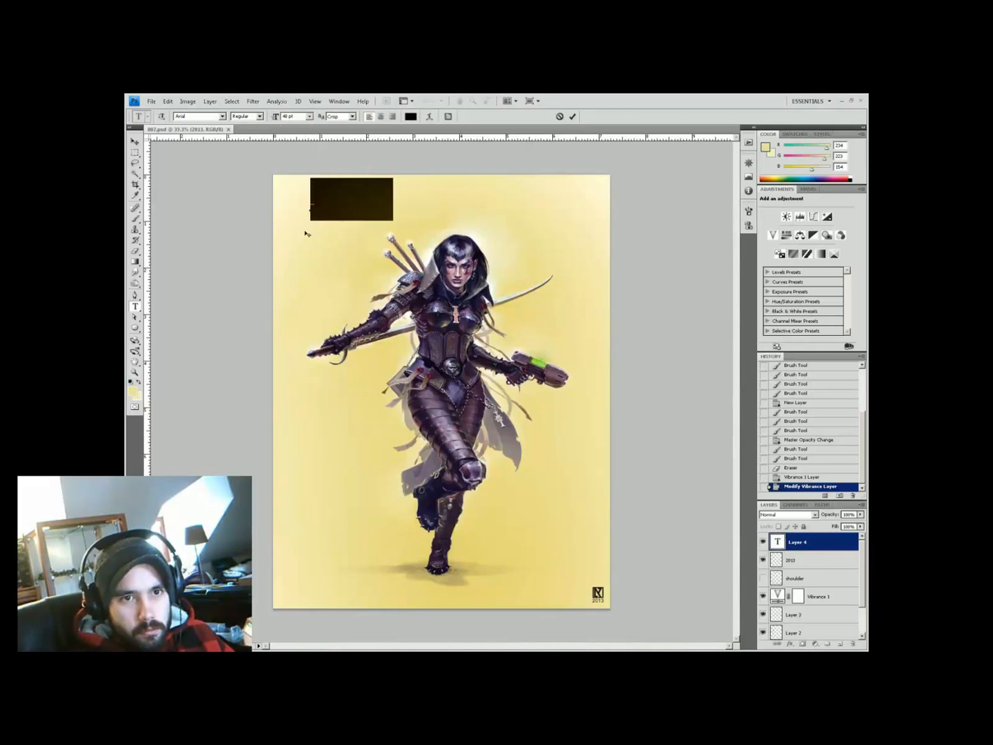
pyautogui.hotkey('ctrl', 'a')
pyautogui.click(308, 115)
pyautogui.click(790, 643)
pyautogui.click(804, 578)
pyautogui.click(684, 407)
pyautogui.click(392, 408)
pyautogui.click(823, 364)
# Add three more lines with the artist's Facebook, Deviant Art and e-mail contacts
pyautogui.click(509, 200)
pyautogui.press('Return')
pyautogui.write('Facebook: Nicholas ')
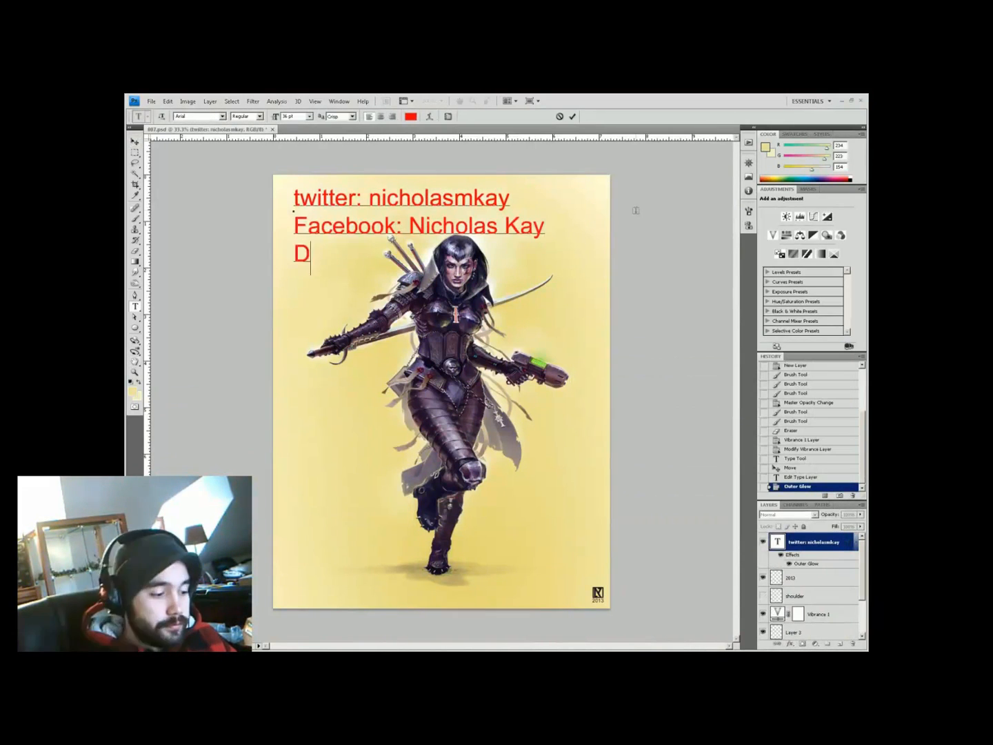
pyautogui.write('Kay')
pyautogui.press('Return')
pyautogui.write('Deviant Art: NicholasKay')
pyautogui.press('Return')
pyautogui.hotkey('ctrl', 'Return')
# Strengthen the text's outer glow and nudge the block slightly left
pyautogui.rightClick(800, 542)
pyautogui.click(800, 536)
pyautogui.click(821, 361)
pyautogui.hotkey('shift', 'Left')
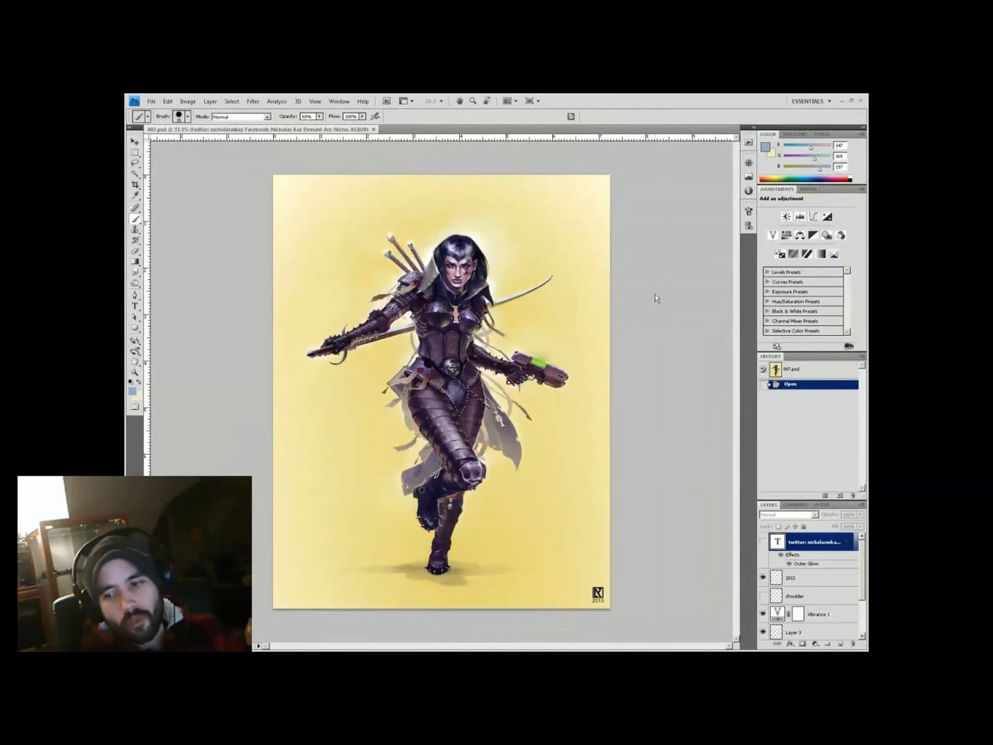
# Hide the signature logo, merge the visible layers, add a layer, and widen the canvas rightward
pyautogui.click(762, 577)
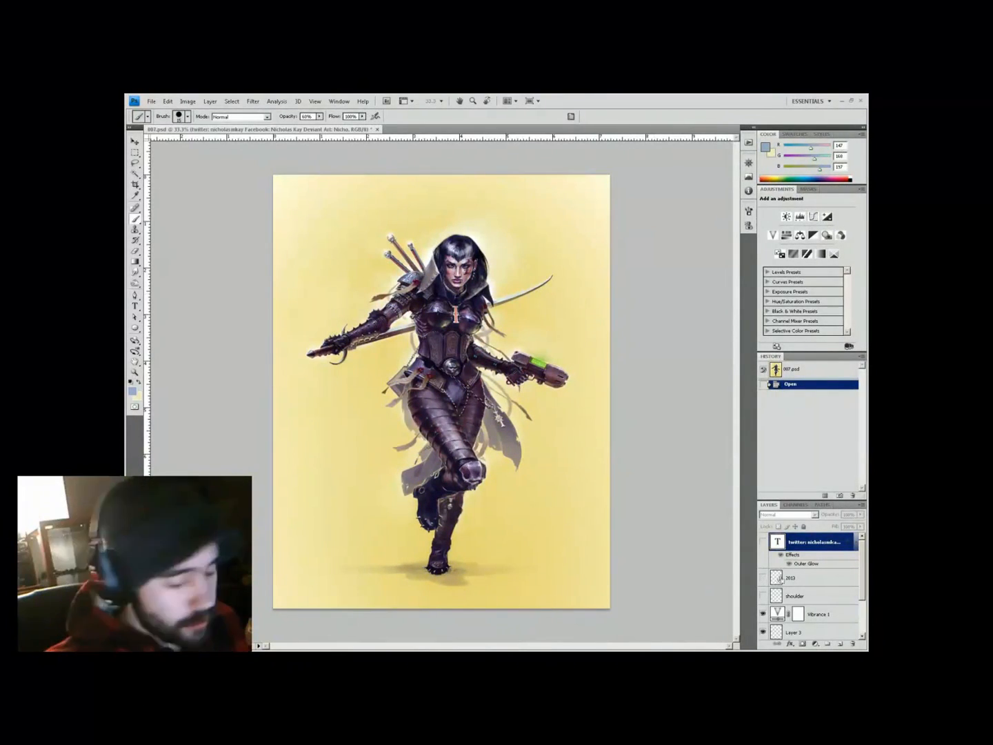
pyautogui.hotkey('ctrl', 'shift', 'e')
pyautogui.hotkey('ctrl', 'shift', 'alt', 'n')
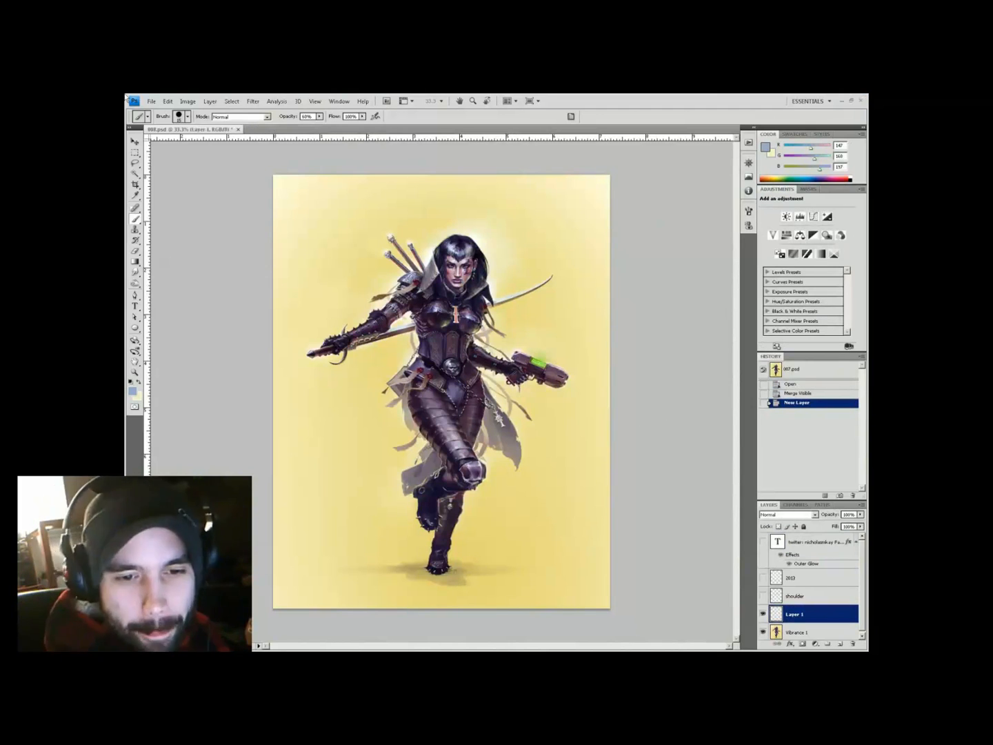
pyautogui.hotkey('ctrl', 'alt', 'c')
pyautogui.press('Return')
pyautogui.press('l')
# Copy a background strip, stretch it over the empty right edge, and blend it with yellow strokes
pyautogui.hotkey('alt', '[')
pyautogui.moveTo(492, 169)
pyautogui.mouseDown()
pyautogui.moveTo(552, 286)
pyautogui.moveTo(637, 103)
pyautogui.moveTo(531, 248)
pyautogui.moveTo(513, 611)
pyautogui.mouseUp()
pyautogui.hotkey('ctrl', 'd')
pyautogui.hotkey('ctrl', 'j')
pyautogui.hotkey('ctrl', 't')
pyautogui.moveTo(593, 391); pyautogui.dragTo(628, 391)
pyautogui.press('Return')
pyautogui.press('b')
pyautogui.keyDown('alt'); pyautogui.click(581, 345); pyautogui.keyUp('alt')
pyautogui.moveTo(580, 345); pyautogui.dragTo(593, 372)
# Set the canvas width to 7.8 inches and merge the stretched strip into the painting
pyautogui.hotkey('ctrl', 'alt', 'c')
pyautogui.write('7.8')
pyautogui.press('Return')
pyautogui.press('Return')
pyautogui.hotkey('ctrl', 'alt', 'c')
pyautogui.click(500, 334)
pyautogui.write('8')
pyautogui.press('Return')
pyautogui.scroll(-1, 798, 623)
pyautogui.hotkey('ctrl', 'e')
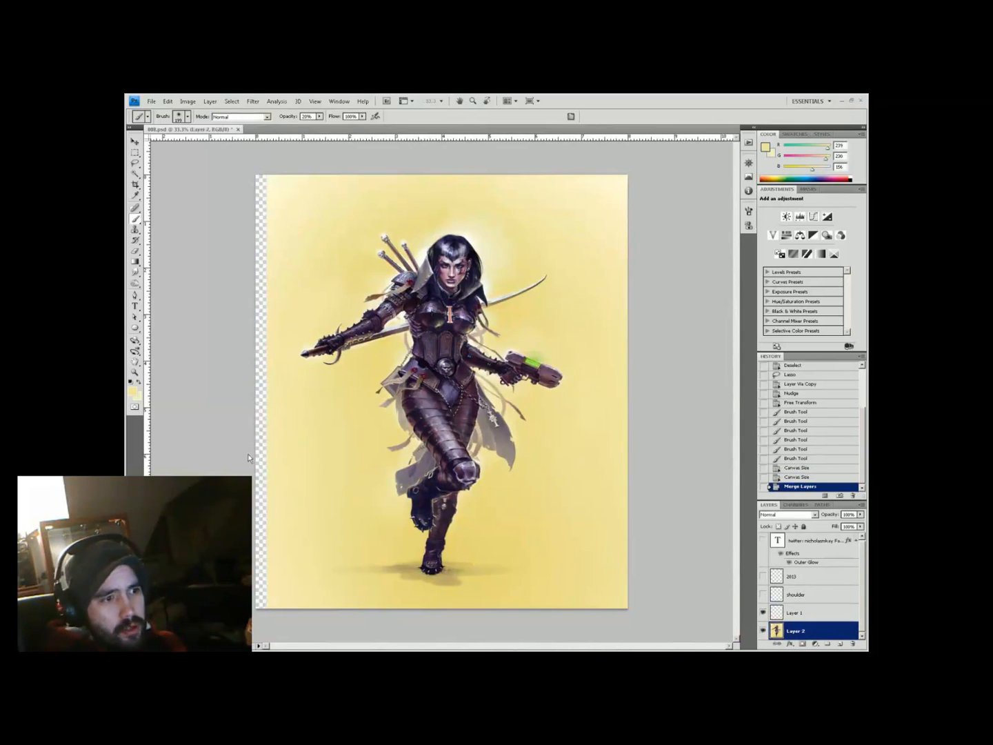
# Copy a left-edge background strip, nudge it over the empty left side, and blend it with yellows
pyautogui.press('l')
pyautogui.moveTo(257, 173); pyautogui.dragTo(257, 610)
pyautogui.hotkey('ctrl', 'j')
pyautogui.press('v')
pyautogui.hotkey('shift', 'Left')
pyautogui.press('b')
pyautogui.moveTo(607, 358); pyautogui.dragTo(617, 368)
pyautogui.keyDown('alt'); pyautogui.click(301, 282); pyautogui.keyUp('alt')
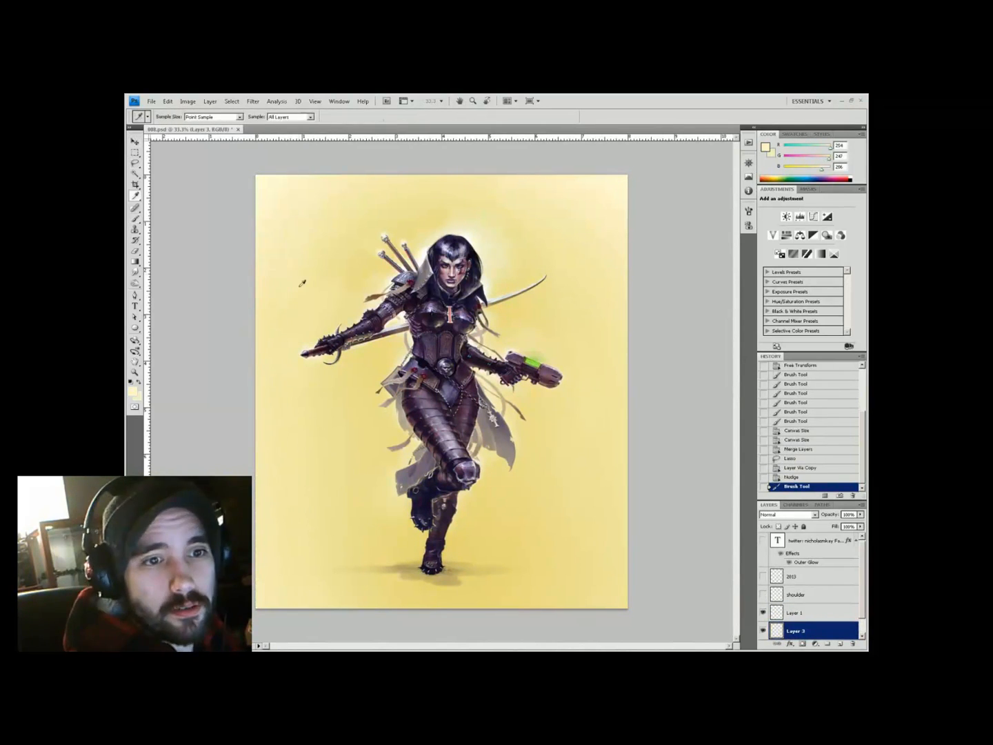
pyautogui.keyDown('alt'); pyautogui.click(301, 283); pyautogui.keyUp('alt')
pyautogui.moveTo(300, 282); pyautogui.dragTo(288, 345)
# Set the canvas height to 11 inches and merge the left strip into the painting
pyautogui.hotkey('ctrl', 'alt', 'c')
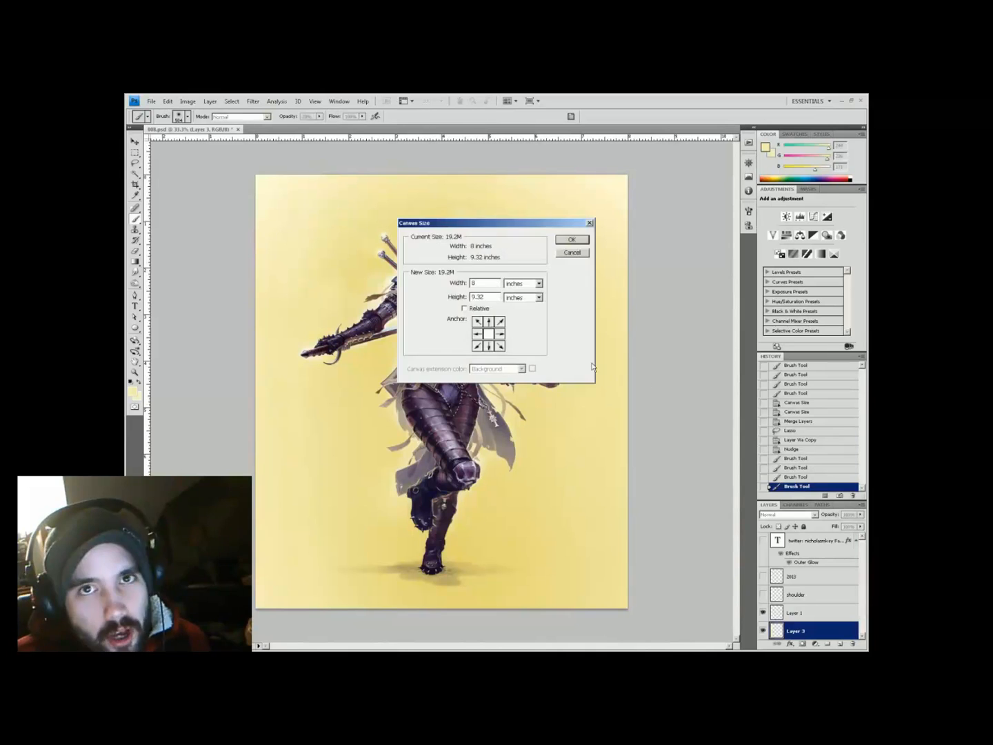
pyautogui.write('11')
pyautogui.press('Return')
pyautogui.hotkey('ctrl', '-')
pyautogui.press('i')
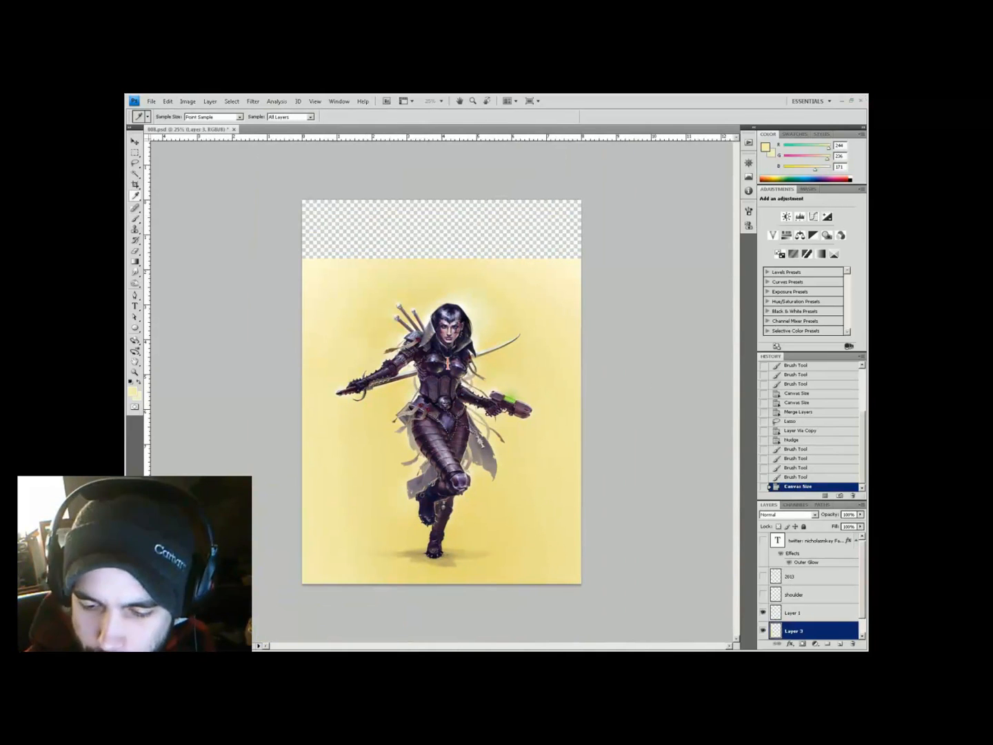
pyautogui.hotkey('ctrl', 'e')
# Copy the upper background above the figure and stretch it over the empty top strip
pyautogui.press('l')
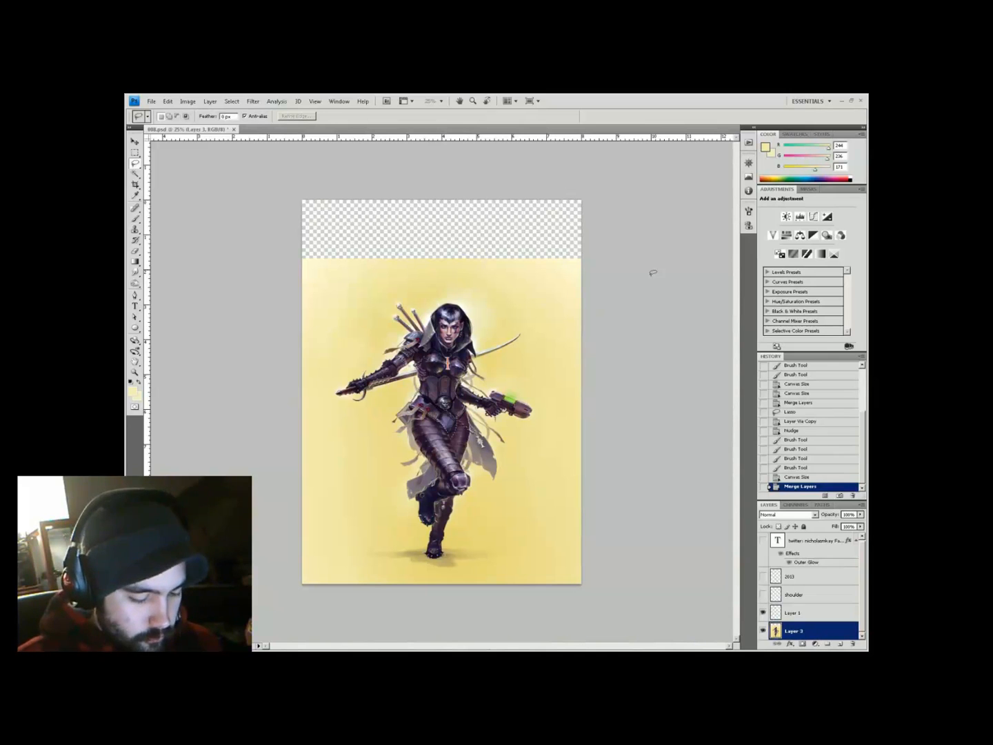
pyautogui.moveTo(647, 270); pyautogui.dragTo(297, 237)
pyautogui.hotkey('ctrl', 'j')
pyautogui.press('v')
pyautogui.moveTo(503, 279); pyautogui.dragTo(504, 231)
pyautogui.hotkey('ctrl', 't')
pyautogui.moveTo(482, 304); pyautogui.dragTo(422, 291)
pyautogui.press('Return')
# Copy a background band near the top and stretch it over the remaining top gap
pyautogui.press('m')
pyautogui.moveTo(296, 261); pyautogui.dragTo(586, 289)
pyautogui.hotkey('ctrl', 'j')
pyautogui.hotkey('ctrl', 't')
pyautogui.press('Return')
pyautogui.moveTo(463, 262)
pyautogui.mouseDown()
pyautogui.moveTo(462, 200)
pyautogui.moveTo(469, 224)
pyautogui.moveTo(491, 206)
pyautogui.mouseUp()
# On the empty layer, paint a light-blue sky wash along the top
pyautogui.press('b')
pyautogui.hotkey('alt', '[')
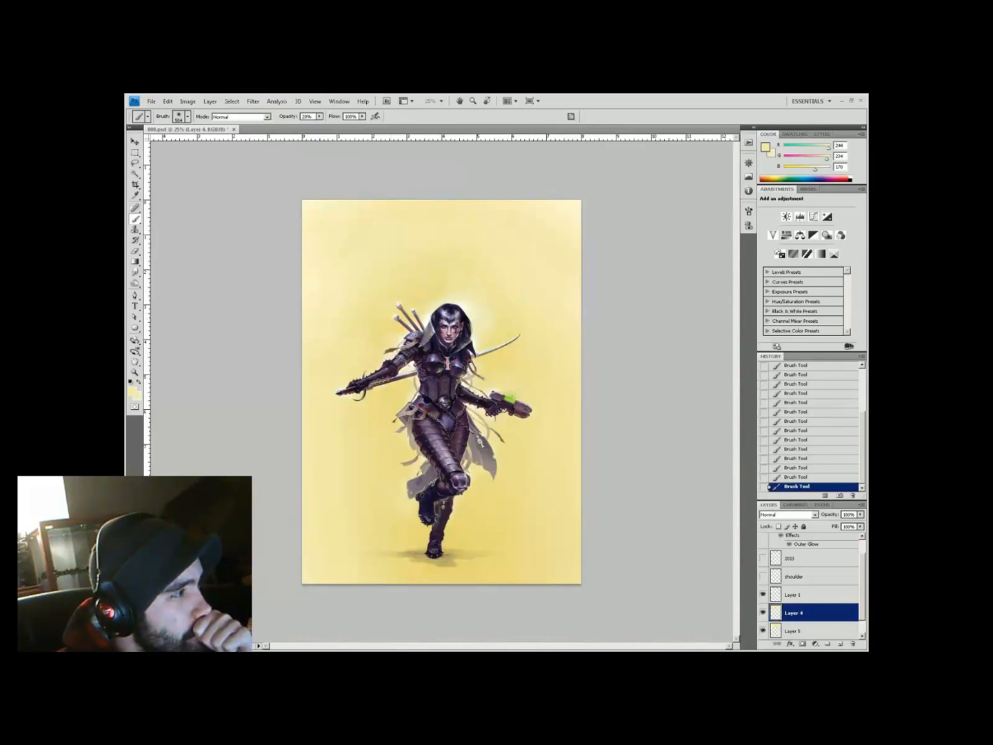
pyautogui.hotkey('alt', ']')
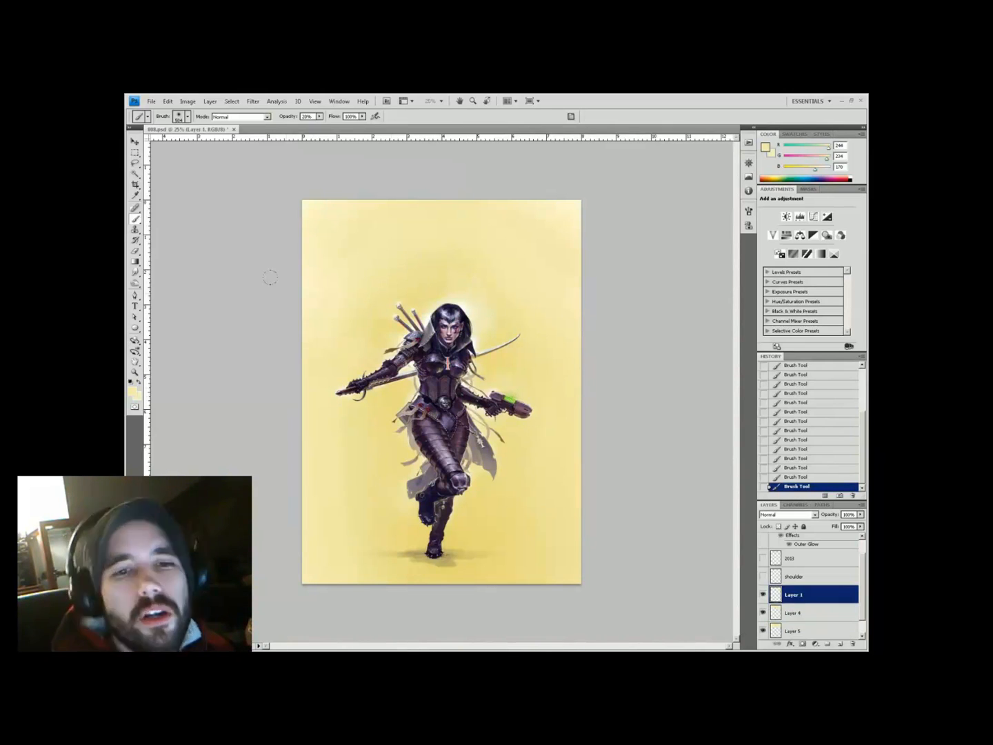
pyautogui.press('h')
pyautogui.hotkey('ctrl', '+')
pyautogui.hotkey('ctrl', '-')
pyautogui.press('b')
pyautogui.moveTo(573, 214)
pyautogui.mouseDown()
pyautogui.moveTo(311, 181)
pyautogui.moveTo(580, 220)
pyautogui.mouseUp()
# Choose a darker blue on a new sky layer and shrink the brush
pyautogui.click(132, 391)
pyautogui.click(376, 408)
pyautogui.hotkey('ctrl', 'shift', 'alt', 'n')
pyautogui.press('z')
pyautogui.click(449, 268)
pyautogui.press('b')
pyautogui.rightClick(389, 324)
pyautogui.click(351, 323)
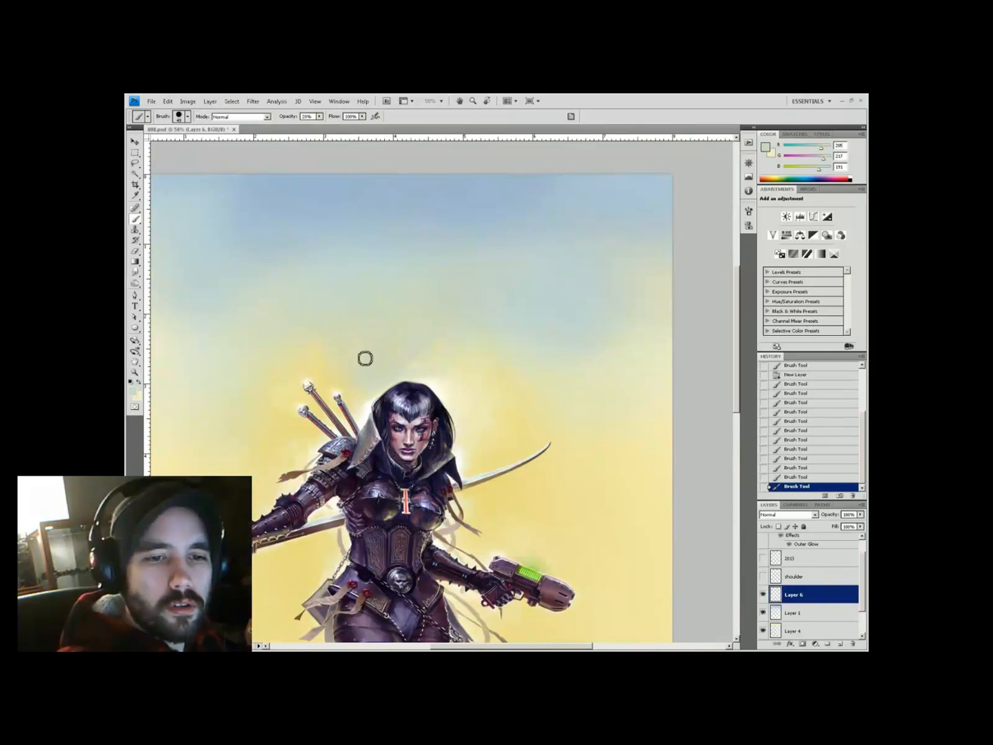
pyautogui.press('[')
pyautogui.press('[')
# Darken the top, left and right of the sky with pale blue strokes
pyautogui.keyDown('alt'); pyautogui.click(372, 401); pyautogui.keyUp('alt')
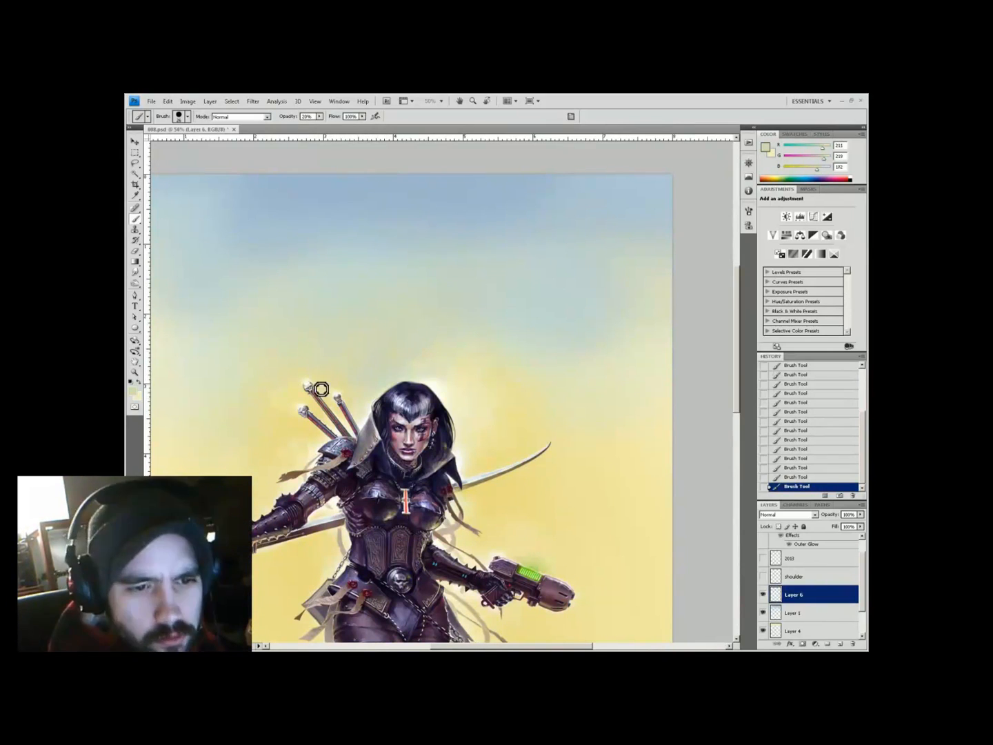
pyautogui.keyDown('alt'); pyautogui.click(326, 339); pyautogui.keyUp('alt')
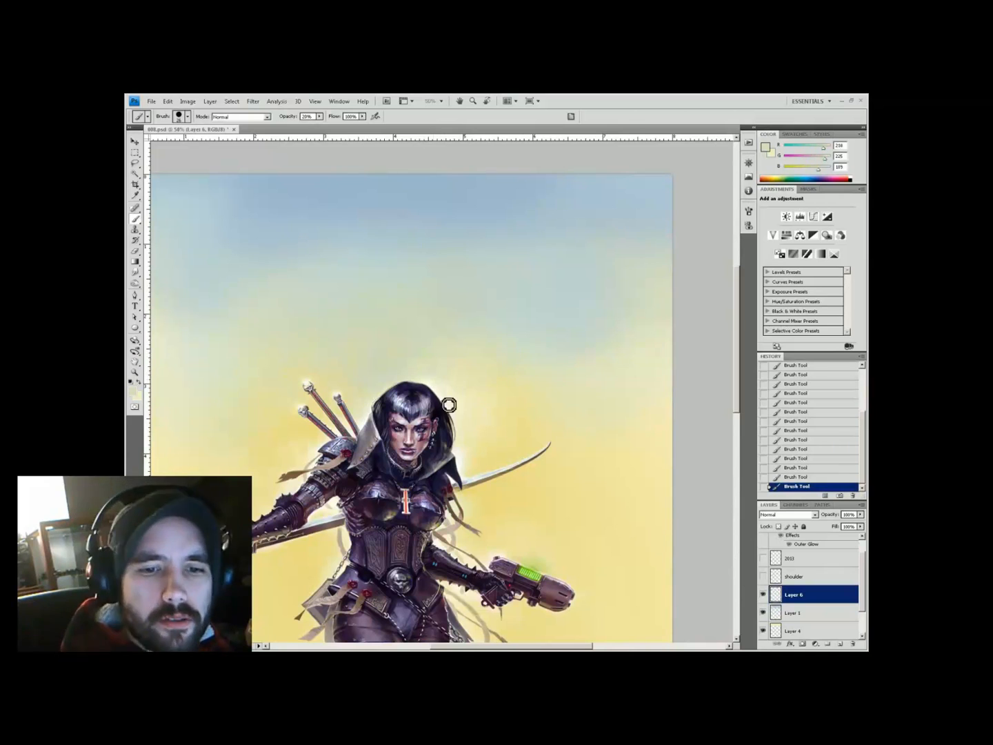
pyautogui.hotkey('ctrl', '-')
pyautogui.hotkey('ctrl', '-')
pyautogui.press('h')
pyautogui.scroll(1, 514, 256)
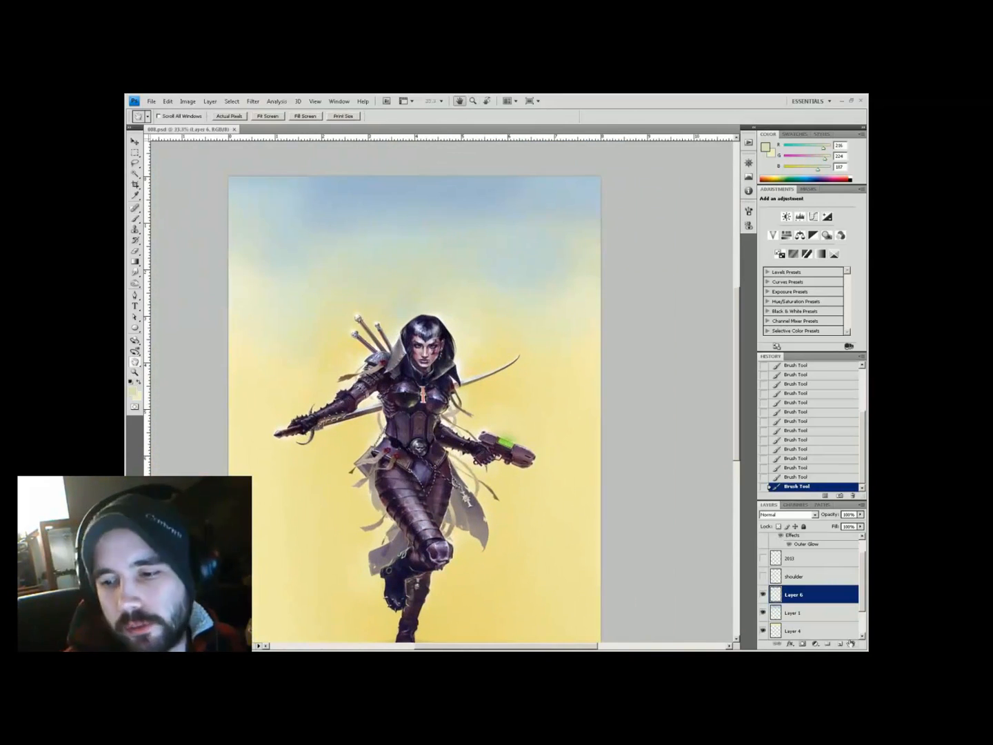
pyautogui.press('b')
pyautogui.rightClick(495, 244)
pyautogui.keyDown('alt'); pyautogui.click(413, 207); pyautogui.keyUp('alt')
pyautogui.moveTo(234, 193); pyautogui.dragTo(593, 200)
pyautogui.moveTo(290, 248); pyautogui.dragTo(462, 234)
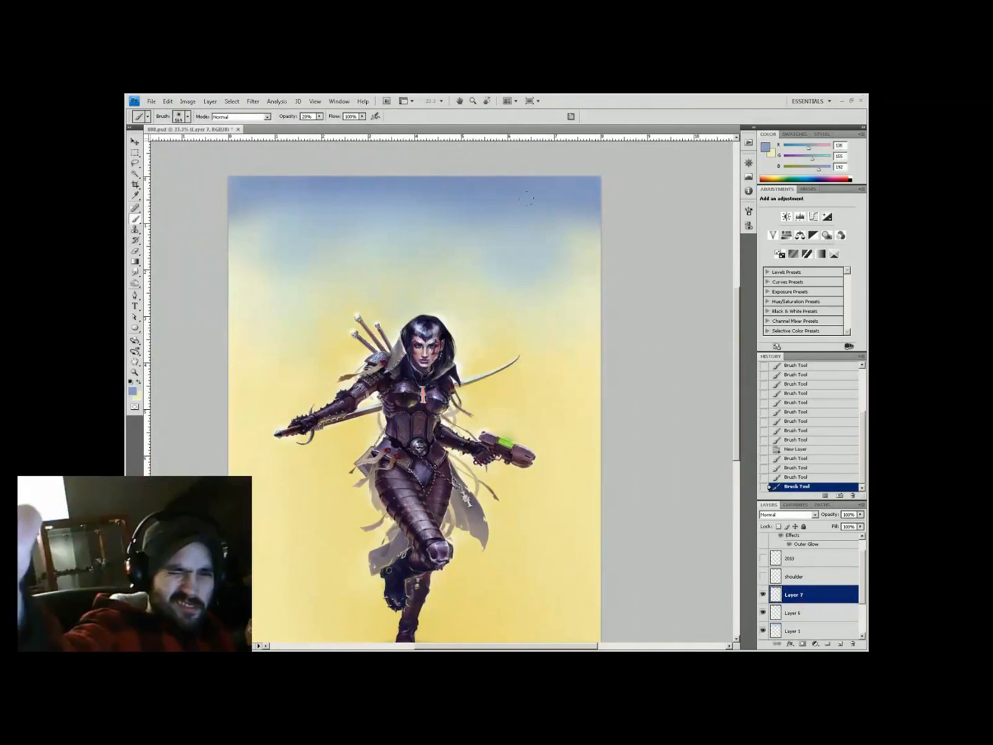
pyautogui.moveTo(234, 317); pyautogui.dragTo(232, 342)
# On a new layer, paint a white cloud right of the figure and tint it yellow at 50% opacity
pyautogui.hotkey('ctrl', 'shift', 'alt', 'n')
pyautogui.hotkey('ctrl', '+')
pyautogui.moveTo(620, 468)
pyautogui.mouseDown()
pyautogui.moveTo(521, 393)
pyautogui.moveTo(642, 396)
pyautogui.moveTo(525, 406)
pyautogui.moveTo(482, 375)
pyautogui.mouseUp()
pyautogui.keyDown('alt'); pyautogui.click(519, 385); pyautogui.keyUp('alt')
pyautogui.press('5')
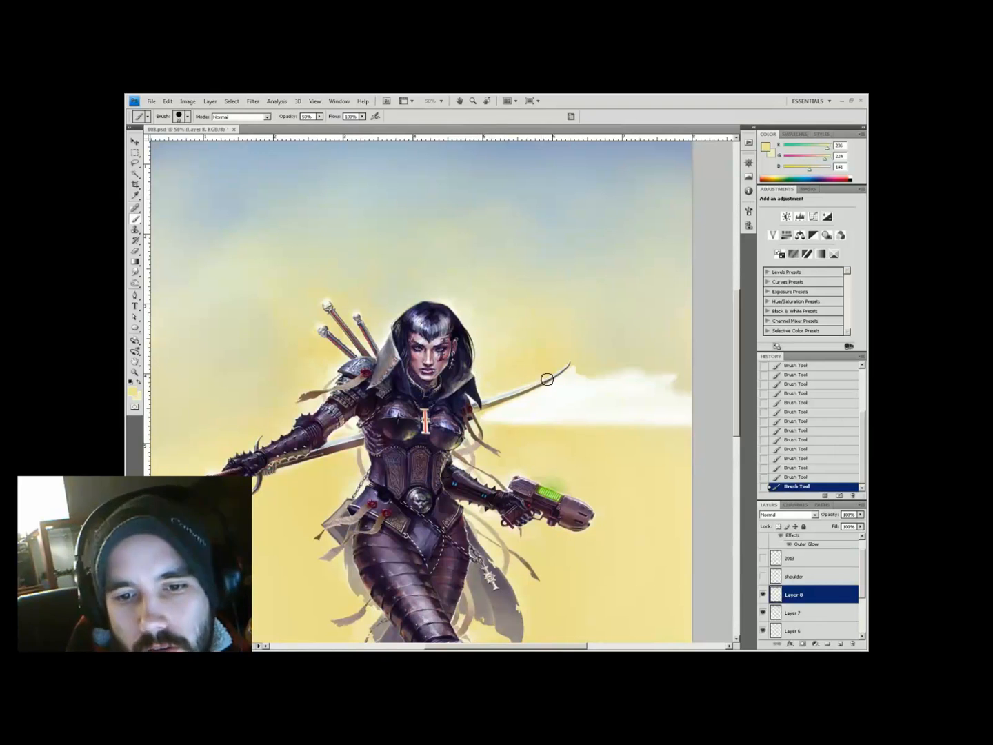
pyautogui.moveTo(546, 378); pyautogui.dragTo(598, 391)
pyautogui.keyDown('alt'); pyautogui.click(574, 375); pyautogui.keyUp('alt')
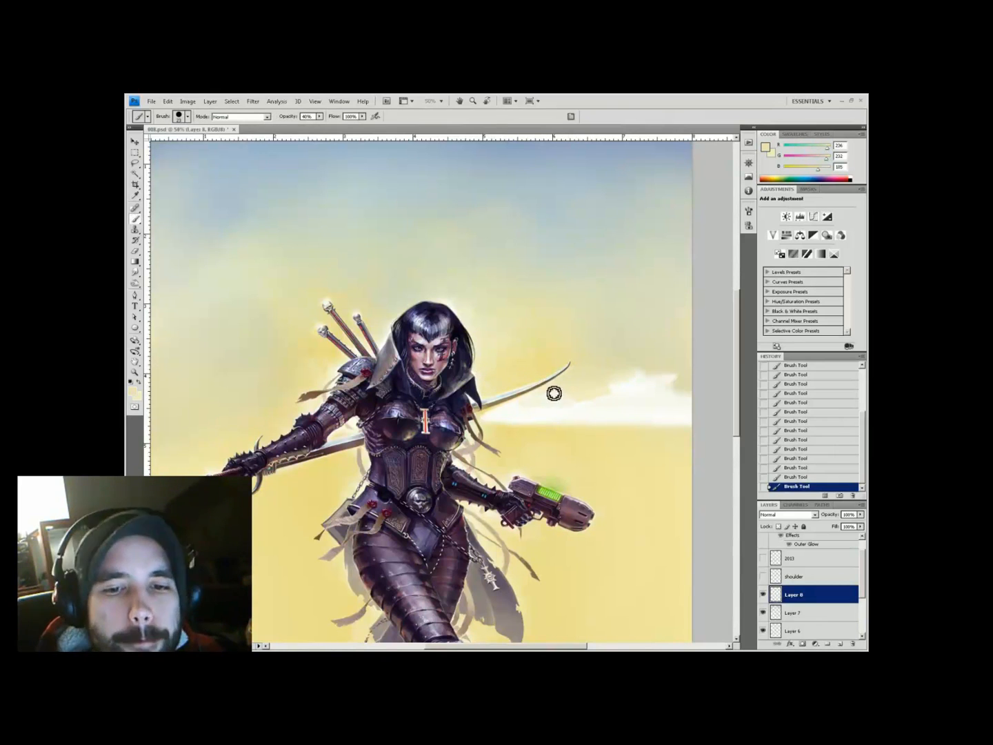
pyautogui.rightClick(609, 380)
pyautogui.moveTo(690, 403); pyautogui.dragTo(580, 368)
pyautogui.press('[')
pyautogui.press('[')
pyautogui.keyDown('alt'); pyautogui.click(525, 385); pyautogui.keyUp('alt')
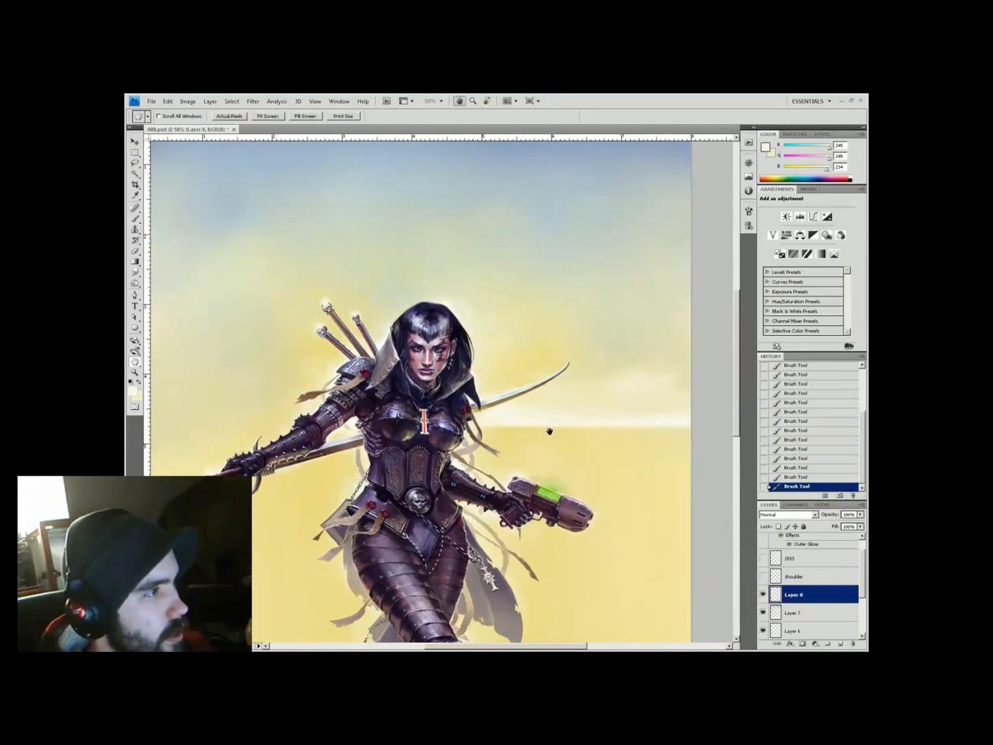
# Paint a yellow stroke along the horizon
pyautogui.press('z')
pyautogui.scroll(-1, 670, 399)
pyautogui.press('b')
pyautogui.moveTo(479, 412); pyautogui.dragTo(568, 454)
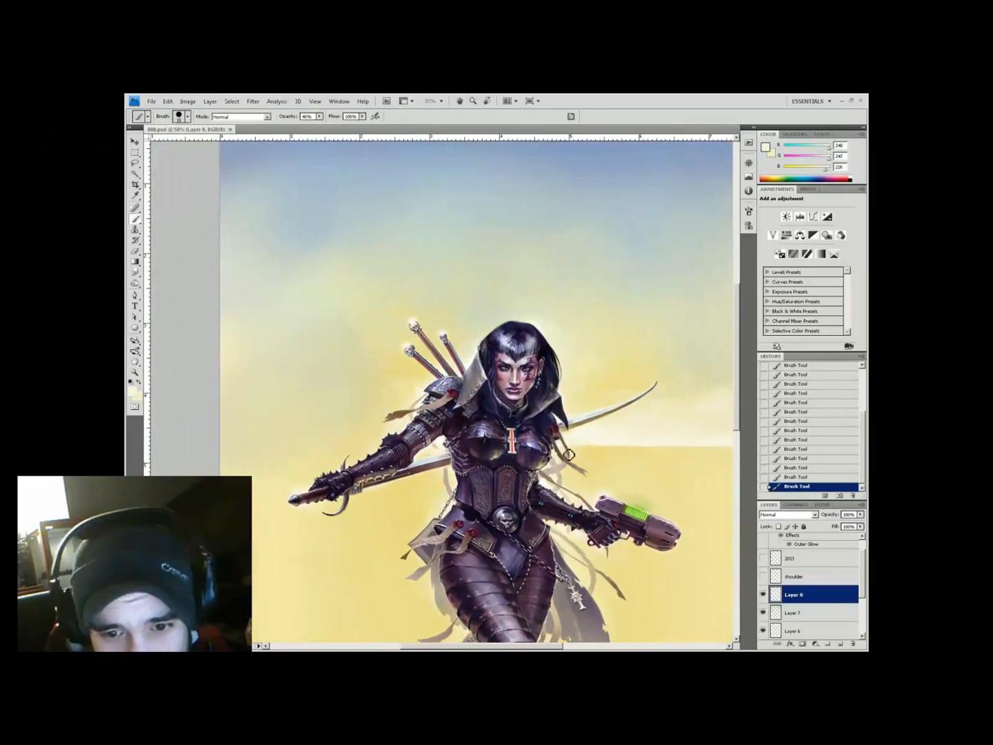
pyautogui.scroll(-2, 360, 452)
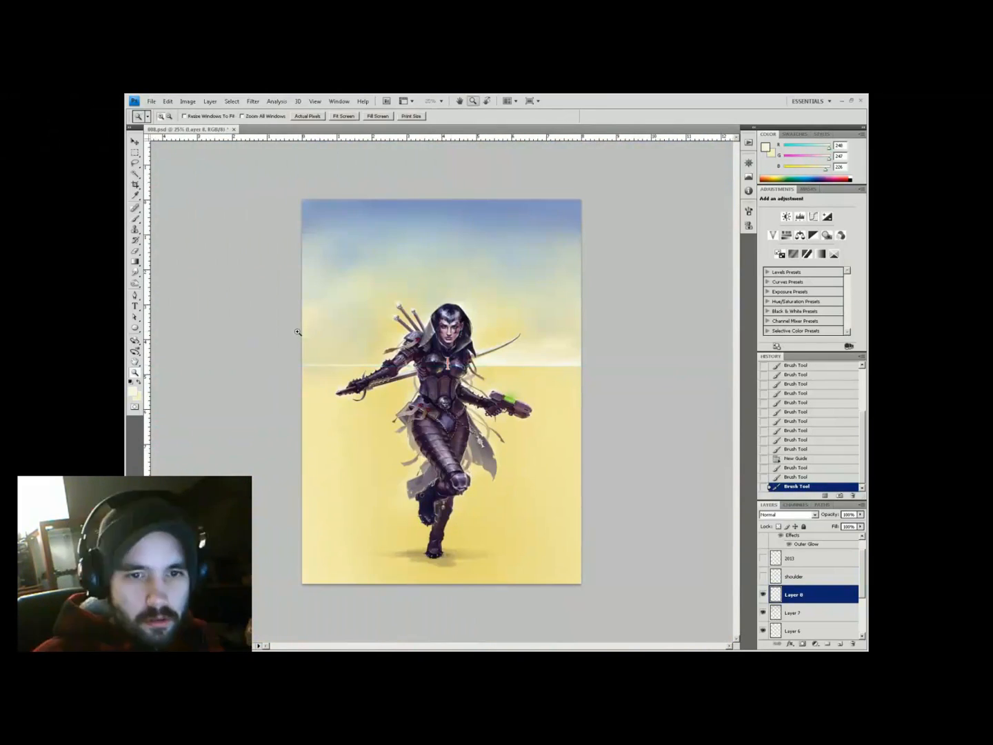
pyautogui.scroll(1, 338, 408)
pyautogui.click(338, 407)
pyautogui.moveTo(338, 407); pyautogui.dragTo(410, 400)
# Sample paler, near-white colours near the horizon and adjust the brush options
pyautogui.keyDown('alt'); pyautogui.click(412, 405); pyautogui.keyUp('alt')
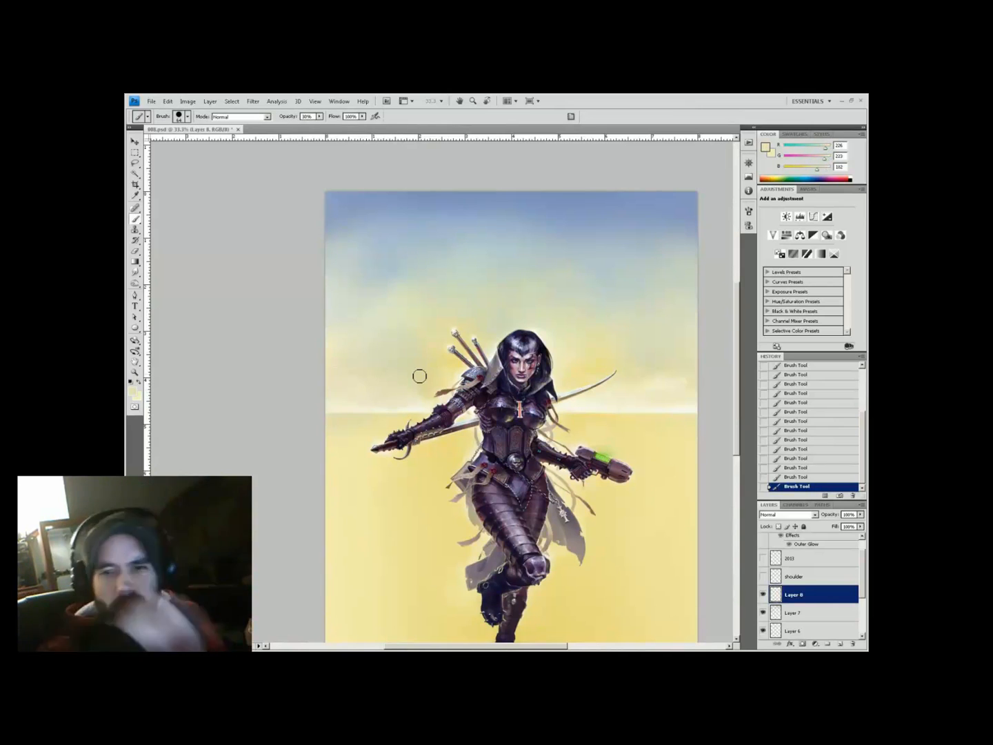
pyautogui.scroll(1, 445, 395)
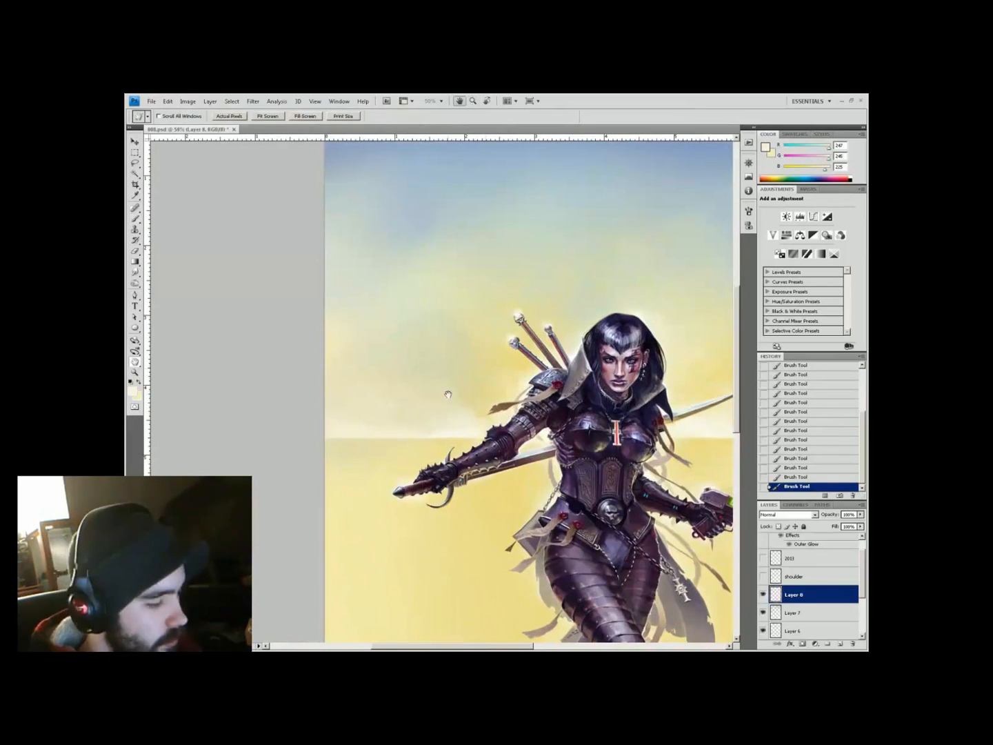
pyautogui.keyDown('alt'); pyautogui.click(518, 364); pyautogui.keyUp('alt')
pyautogui.rightClick(510, 401)
pyautogui.press('Escape')
pyautogui.press('z')
pyautogui.scroll(-2, 497, 386)
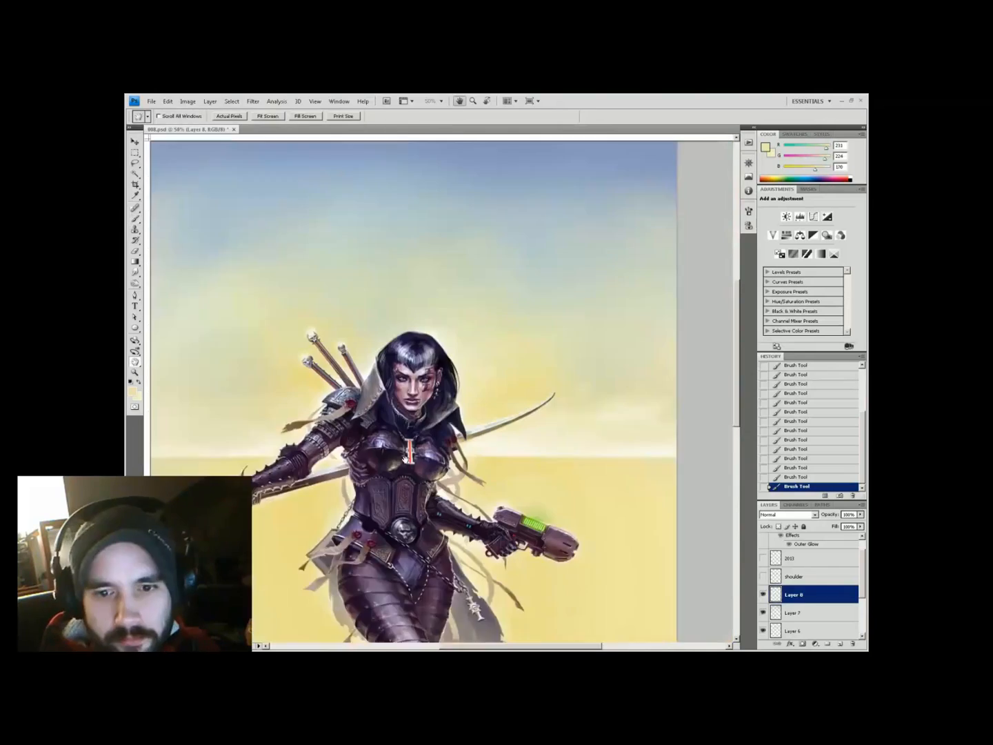
pyautogui.scroll(2, 369, 315)
pyautogui.scroll(-2, 369, 316)
# Add a new layer and pick up warm ground and light sky colours with a small, low-opacity brush
pyautogui.hotkey('ctrl', 'shift', 'alt', 'n')
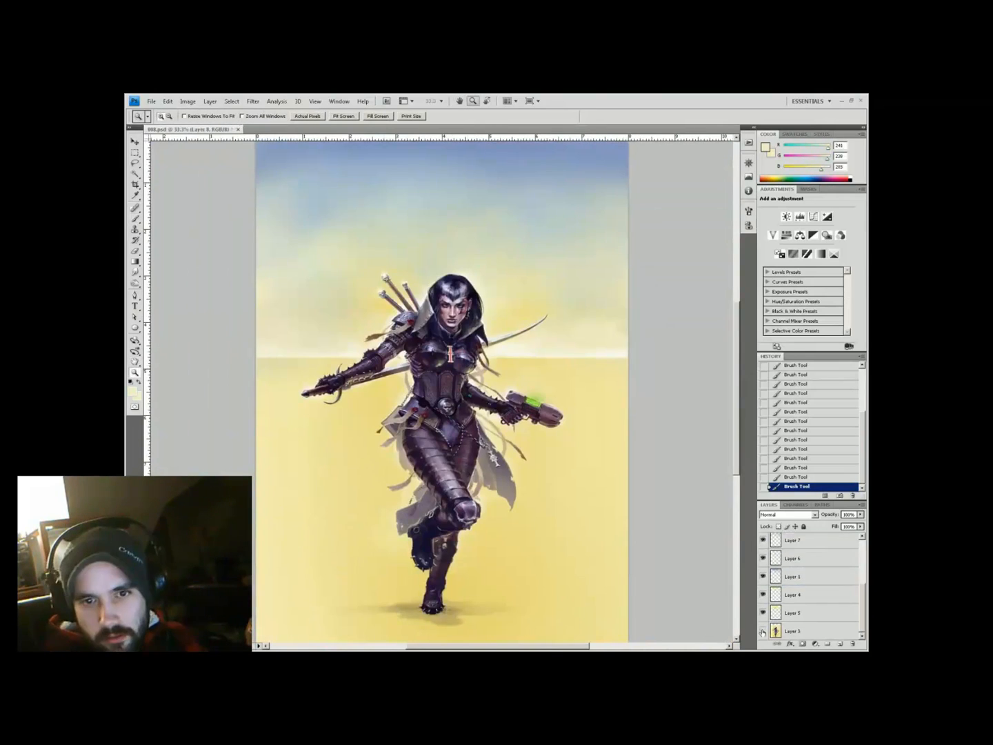
pyautogui.scroll(2, 368, 420)
pyautogui.press('b')
pyautogui.keyDown('alt'); pyautogui.click(337, 401); pyautogui.keyUp('alt')
pyautogui.press('2')
pyautogui.press('2')
pyautogui.keyDown('alt'); pyautogui.click(344, 405); pyautogui.keyUp('alt')
pyautogui.moveTo(398, 412); pyautogui.dragTo(451, 483)
pyautogui.keyDown('alt'); pyautogui.click(462, 491); pyautogui.keyUp('alt')
pyautogui.press('[')
pyautogui.press('[')
pyautogui.press('[')
pyautogui.press('[')
pyautogui.press('[')
pyautogui.press('[')
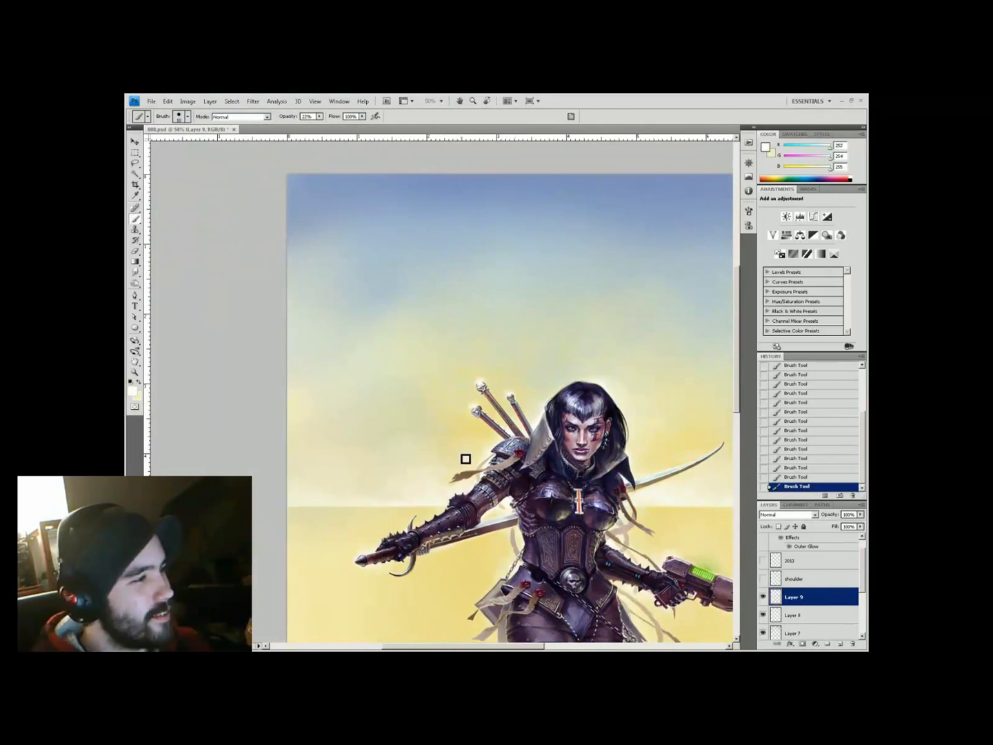
pyautogui.hotkey('ctrl', '-')
pyautogui.keyDown('alt'); pyautogui.click(610, 350); pyautogui.keyUp('alt')
pyautogui.moveTo(535, 433)
pyautogui.mouseDown()
pyautogui.moveTo(551, 501)
pyautogui.moveTo(579, 531)
pyautogui.moveTo(506, 541)
pyautogui.moveTo(574, 555)
pyautogui.mouseUp()
# On another new layer, brush pale haze around the warrior at size 37 and save
pyautogui.hotkey('ctrl', 'shift', 'alt', 'n')
pyautogui.rightClick(611, 419)
pyautogui.click(576, 427)
pyautogui.click(408, 433)
pyautogui.hotkey('ctrl', '-')
pyautogui.hotkey('ctrl', 's')
pyautogui.hotkey('ctrl', '+')
pyautogui.keyDown('alt'); pyautogui.click(534, 413); pyautogui.keyUp('alt')
pyautogui.moveTo(567, 307)
pyautogui.mouseDown()
pyautogui.moveTo(535, 413)
pyautogui.moveTo(471, 419)
pyautogui.mouseUp()
pyautogui.keyDown('alt'); pyautogui.click(478, 418); pyautogui.keyUp('alt')
# Add a new layer for the pole right of the figure and begin choosing a dark brown
pyautogui.press('z')
pyautogui.hotkey('ctrl', '-')
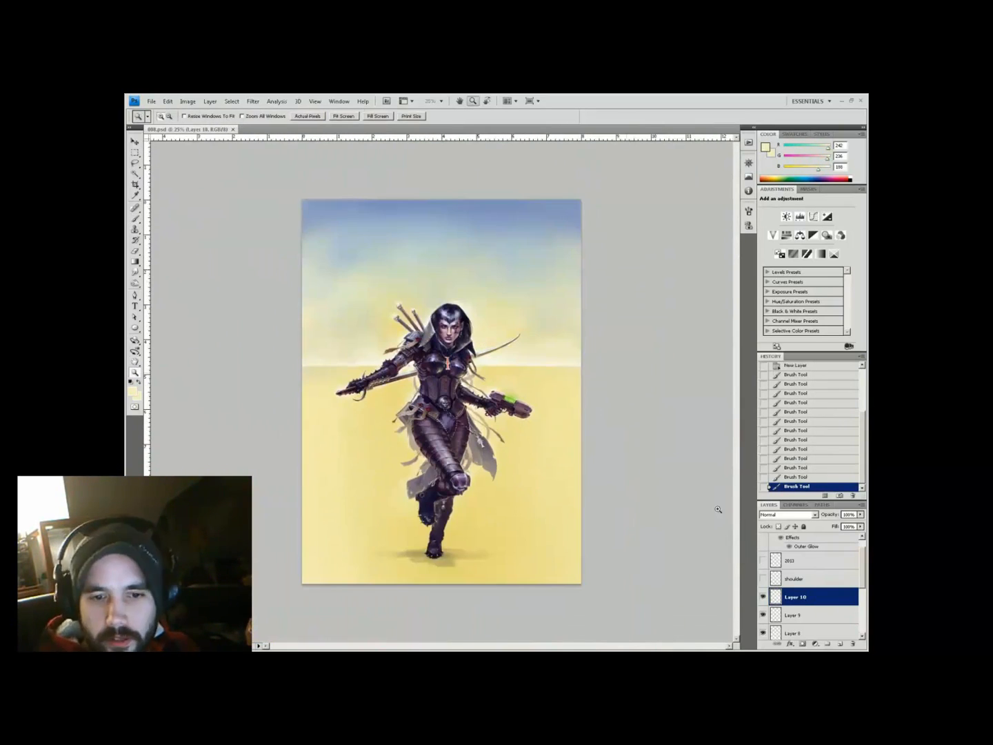
pyautogui.click(841, 644)
pyautogui.hotkey('ctrl', '+')
pyautogui.press('i')
pyautogui.click(538, 505)
pyautogui.click(132, 391)
# Paint a tall dark reddish-brown pole right of the warrior and nudge it slightly left
pyautogui.click(295, 527)
pyautogui.press('Return')
pyautogui.press('b')
pyautogui.moveTo(494, 282); pyautogui.dragTo(515, 582)
pyautogui.press('e')
pyautogui.press('b')
pyautogui.moveTo(496, 390)
pyautogui.mouseDown()
pyautogui.moveTo(493, 456)
pyautogui.moveTo(466, 480)
pyautogui.mouseUp()
pyautogui.hotkey('ctrl', '+')
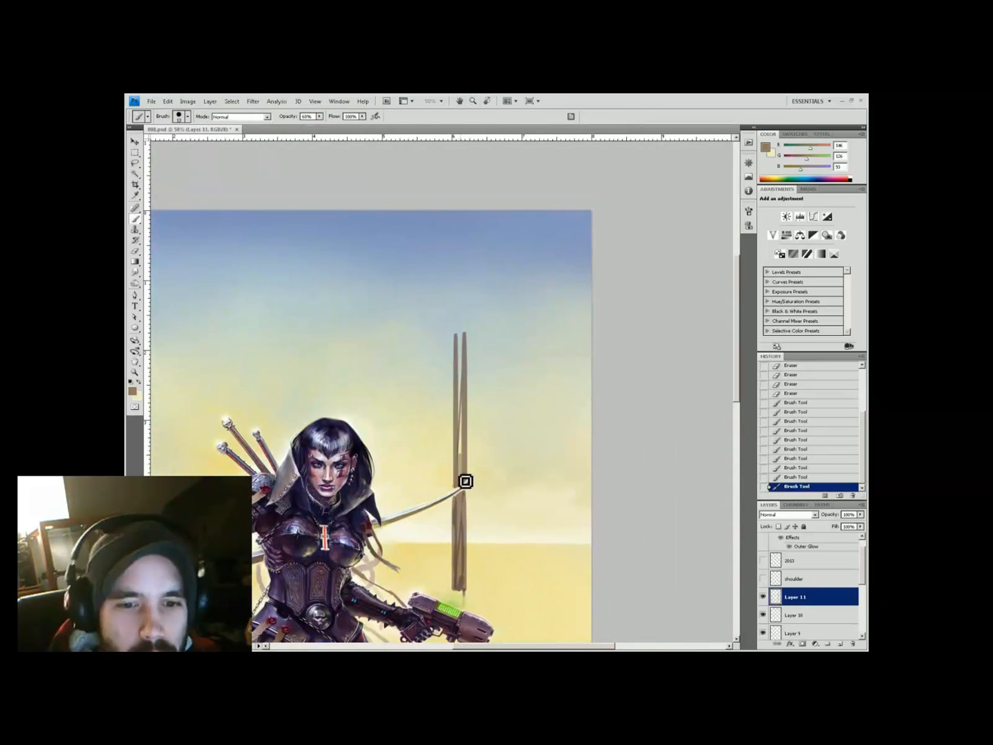
pyautogui.hotkey('ctrl', '-')
pyautogui.press('v')
pyautogui.moveTo(537, 331); pyautogui.dragTo(531, 332)
# Erase the pole where it crosses the blade, add more wood, and darken it below the gun
pyautogui.hotkey('ctrl', '+')
pyautogui.moveTo(522, 514); pyautogui.dragTo(503, 467)
pyautogui.press('e')
pyautogui.moveTo(487, 385)
pyautogui.mouseDown()
pyautogui.moveTo(502, 377)
pyautogui.moveTo(468, 394)
pyautogui.moveTo(478, 417)
pyautogui.mouseUp()
pyautogui.press('b')
pyautogui.click(495, 388)
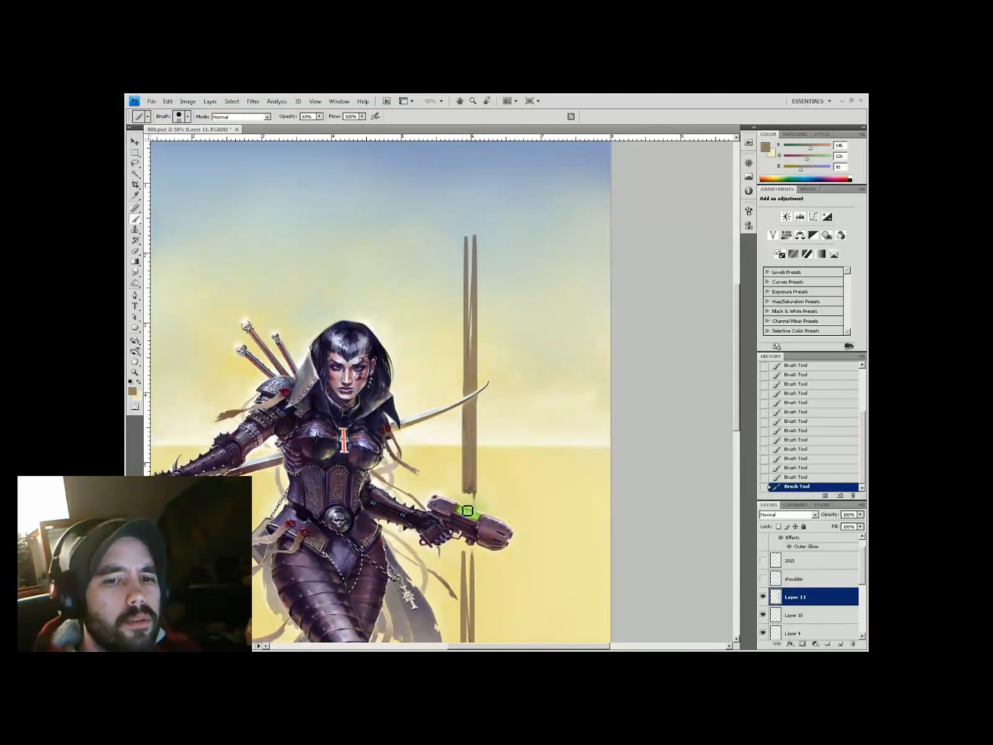
pyautogui.scroll(3, 467, 510)
pyautogui.hscroll(2, 441, 444)
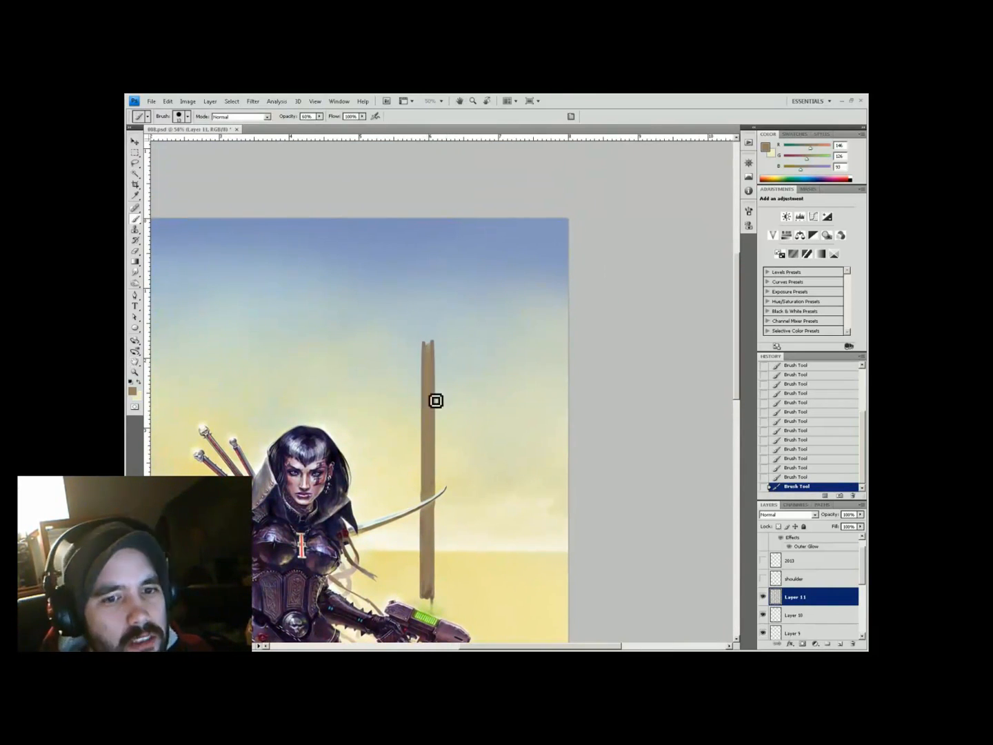
pyautogui.scroll(-5, 436, 401)
pyautogui.hscroll(-2, 466, 454)
pyautogui.scroll(-2, 468, 463)
pyautogui.hscroll(1, 467, 463)
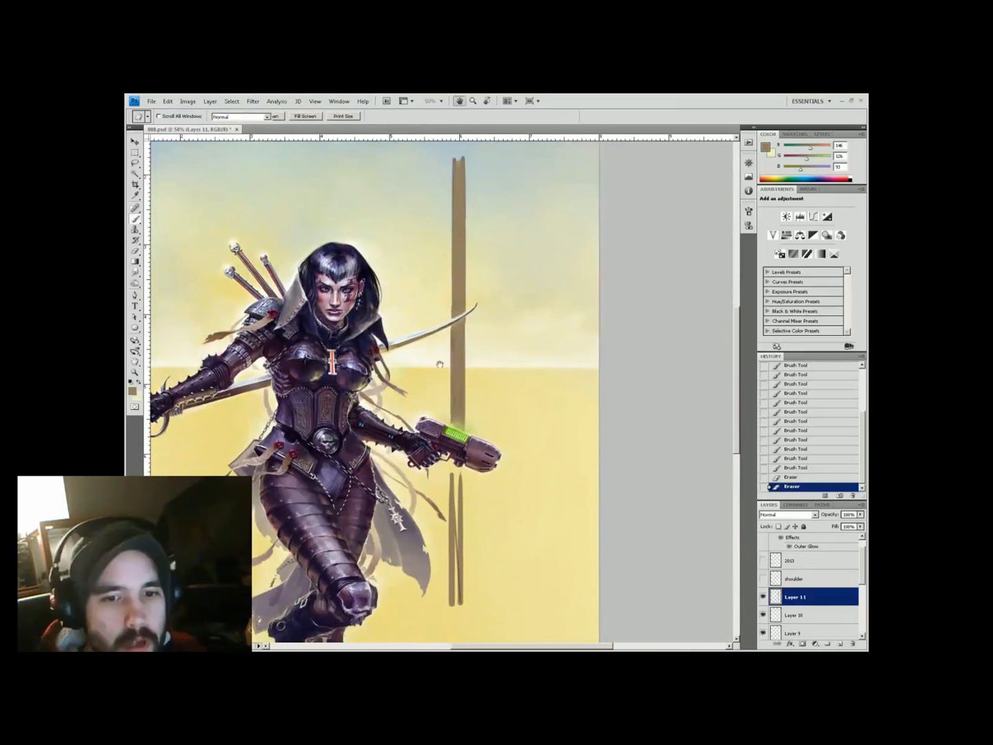
pyautogui.moveTo(461, 507); pyautogui.dragTo(462, 573)
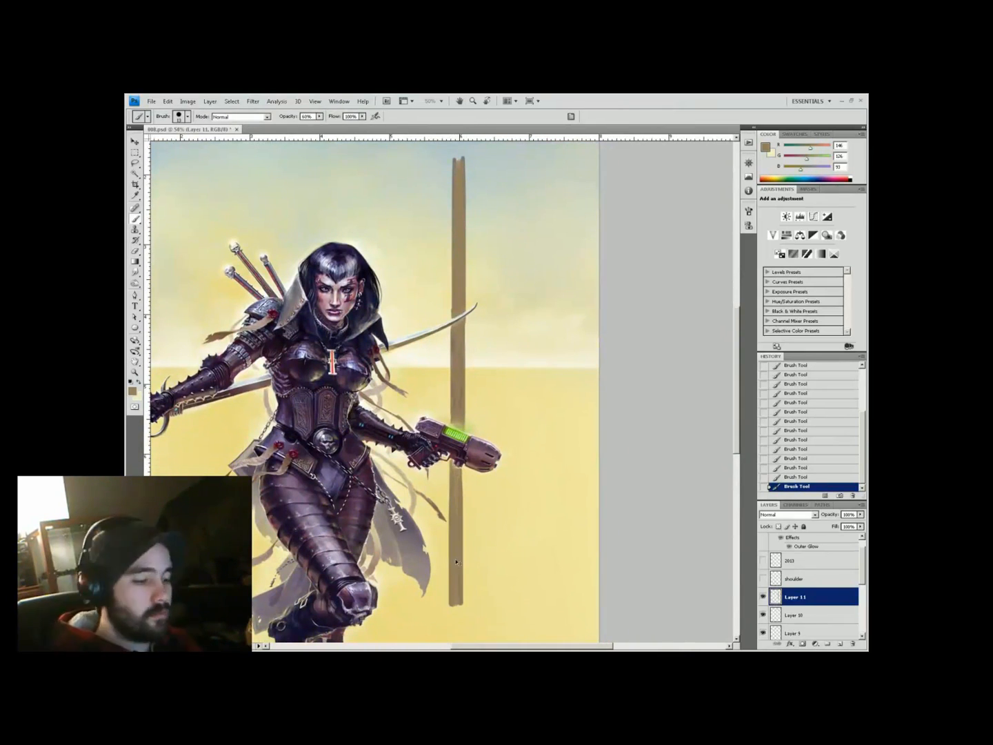
pyautogui.hotkey('ctrl', '-')
pyautogui.hotkey('ctrl', '-')
# On a new layer in red, place a vertical guide through the warrior and dot the vanishing point
pyautogui.hotkey('ctrl', 'shift', 'alt', 'n')
pyautogui.click(133, 390)
pyautogui.click(281, 413)
pyautogui.press('Return')
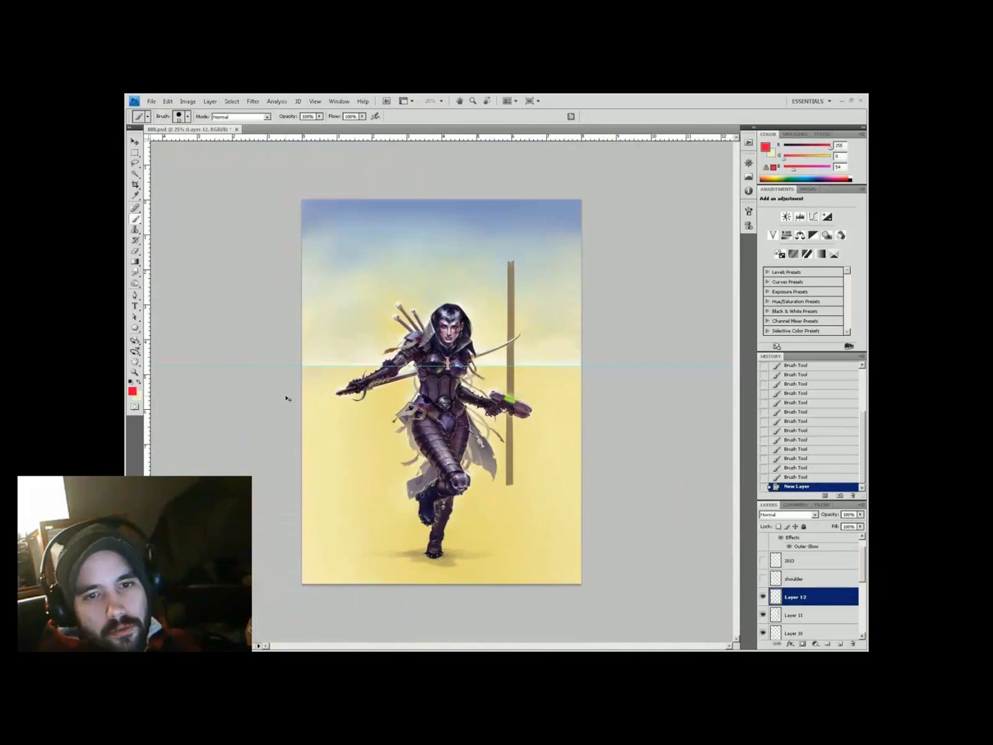
pyautogui.moveTo(449, 365); pyautogui.dragTo(445, 366)
pyautogui.scroll(3, 444, 365)
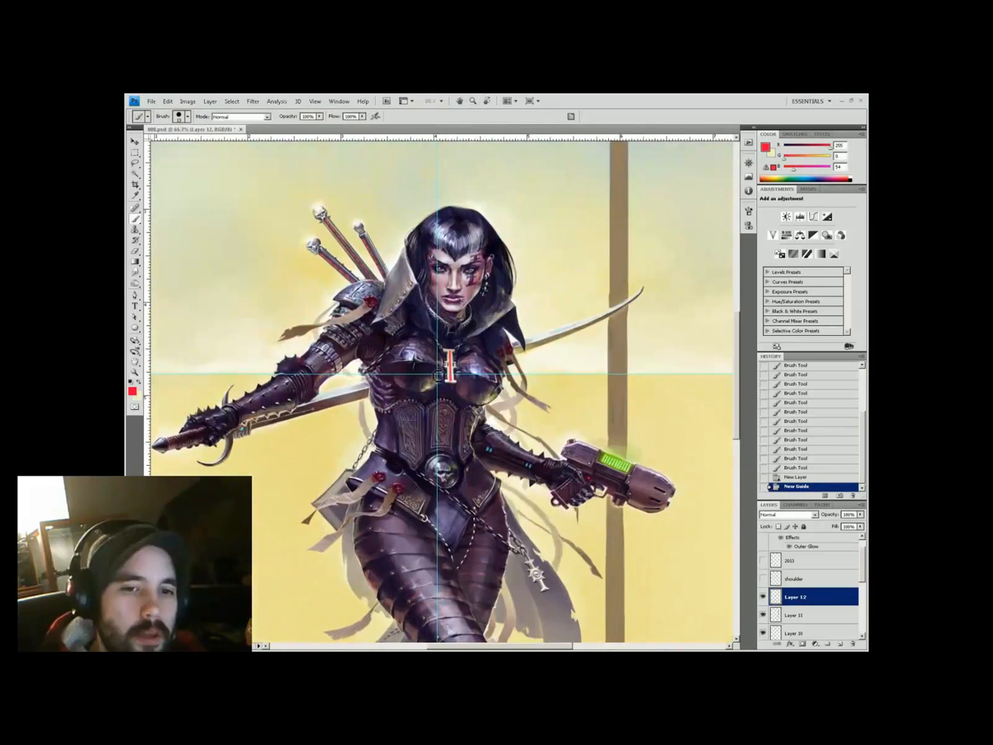
pyautogui.click(437, 374)
pyautogui.scroll(-2, 437, 374)
# Rename the layer 'vanishingpt' and draw a red ray up-left from the vanishing point on a new layer
pyautogui.doubleClick(795, 597)
pyautogui.write('vanishingpt')
pyautogui.press('Return')
pyautogui.scroll(-2, 337, 290)
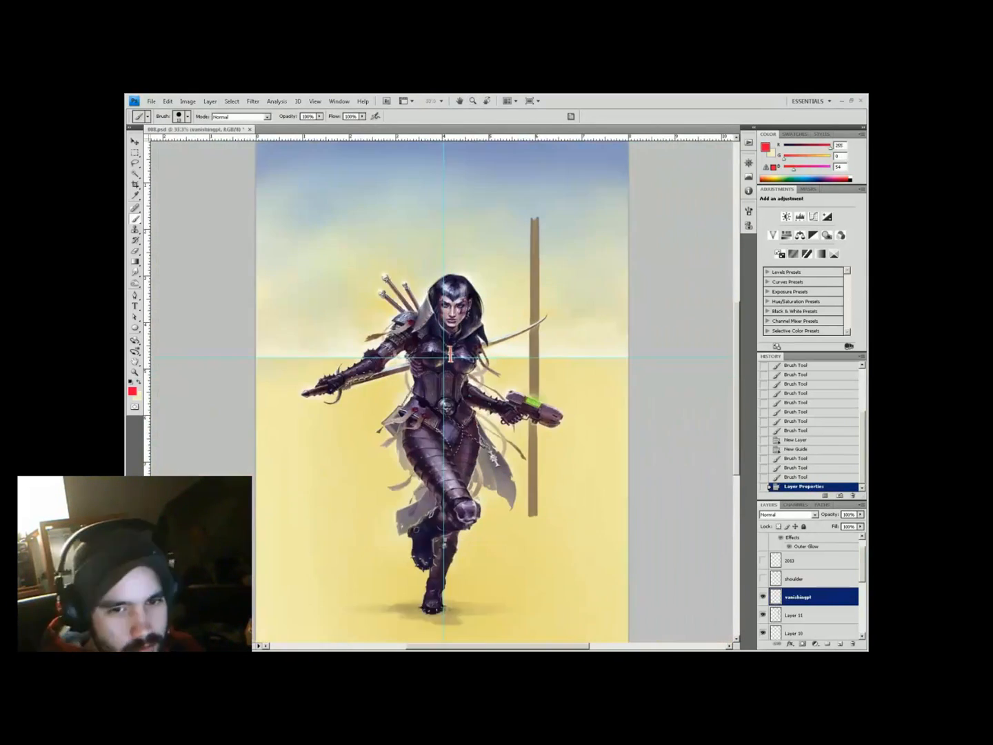
pyautogui.click(441, 363)
pyautogui.keyDown('shift'); pyautogui.click(315, 215); pyautogui.keyUp('shift')
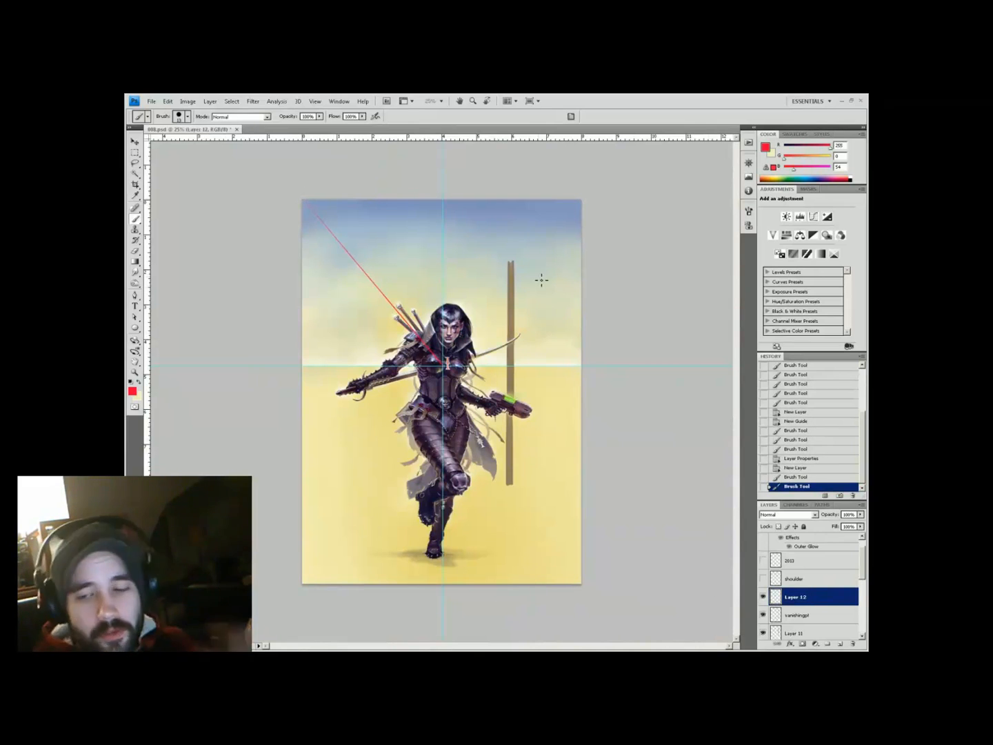
# Fan out rotated copies of the red ray around the vanishing point and merge them into one layer
pyautogui.hotkey('ctrl', 'j')
pyautogui.hotkey('ctrl', 't')
pyautogui.scroll(2, 434, 346)
pyautogui.moveTo(310, 217); pyautogui.dragTo(452, 385)
pyautogui.scroll(-1, 432, 311)
pyautogui.moveTo(231, 135); pyautogui.dragTo(272, 98)
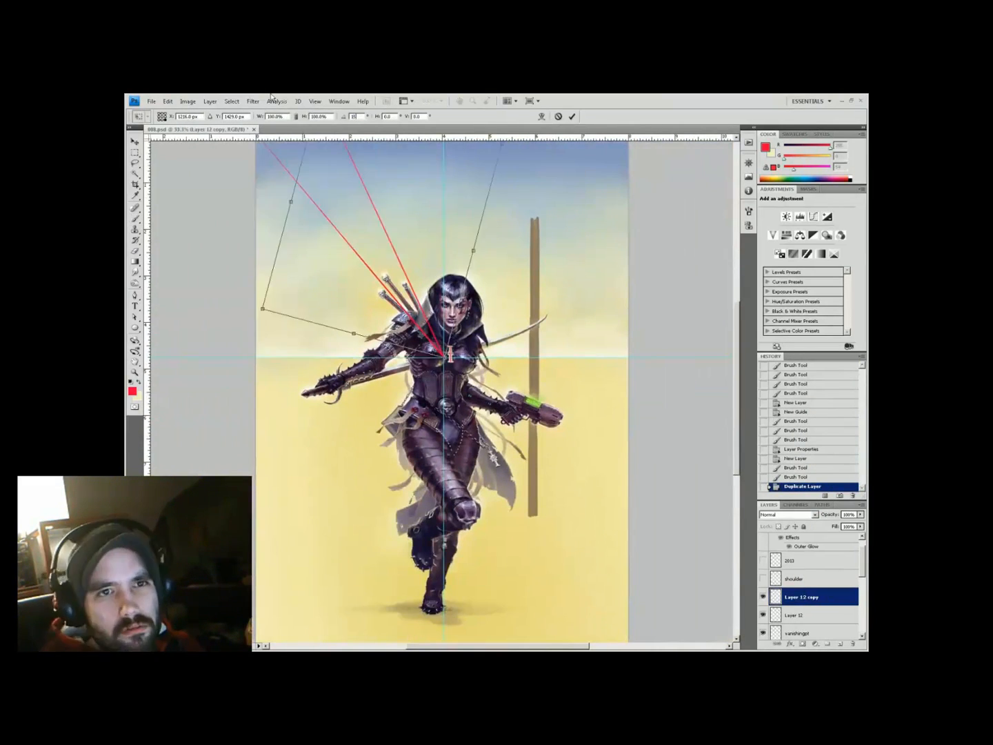
pyautogui.press('Return')
pyautogui.press('z')
pyautogui.hotkey('ctrl', '-')
pyautogui.hotkey('ctrl', 'shift', 'alt', 't')
pyautogui.hotkey('ctrl', 'shift', 'alt', 't')
pyautogui.hotkey('ctrl', 'shift', 'alt', 't')
pyautogui.hotkey('ctrl', 'shift', 'alt', 't')
pyautogui.hotkey('ctrl', 'shift', 'alt', 't')
pyautogui.hotkey('ctrl', 'shift', 'alt', 't')
pyautogui.hotkey('ctrl', 'shift', 'alt', 't')
pyautogui.hotkey('ctrl', 'shift', 'alt', 't')
pyautogui.hotkey('ctrl', 'shift', 'alt', 't')
pyautogui.hotkey('ctrl', 'shift', 'alt', 't')
pyautogui.hotkey('ctrl', 'shift', 'alt', 't')
pyautogui.hotkey('ctrl', 'shift', 'alt', 't')
pyautogui.hotkey('ctrl', 'shift', 'alt', 't')
pyautogui.hotkey('ctrl', 'shift', 'alt', 't')
pyautogui.hotkey('ctrl', 'shift', 'alt', 't')
pyautogui.hotkey('ctrl', 'shift', 'alt', 't')
pyautogui.hotkey('ctrl', 'shift', 'alt', 't')
pyautogui.hotkey('ctrl', 'shift', 'alt', 't')
pyautogui.hotkey('ctrl', 'shift', 'alt', 't')
pyautogui.hotkey('ctrl', 'shift', 'alt', 't')
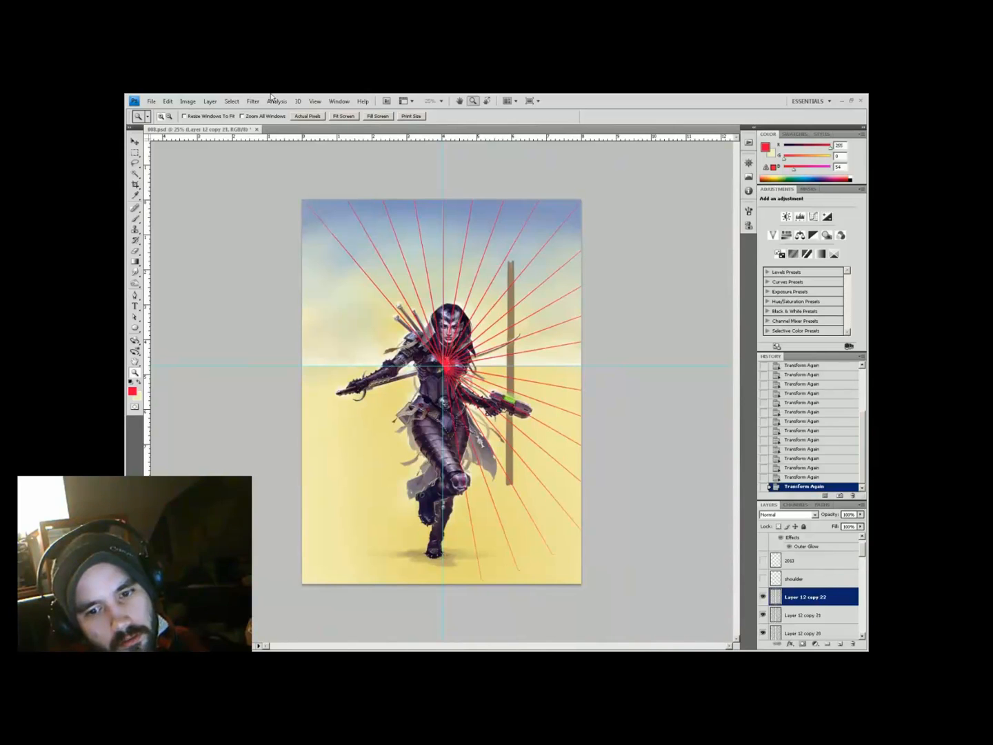
pyautogui.hotkey('ctrl', 'e')
# Turn the rays magenta with Hue/Saturation and rename the layer 'radials'
pyautogui.hotkey('ctrl', 'u')
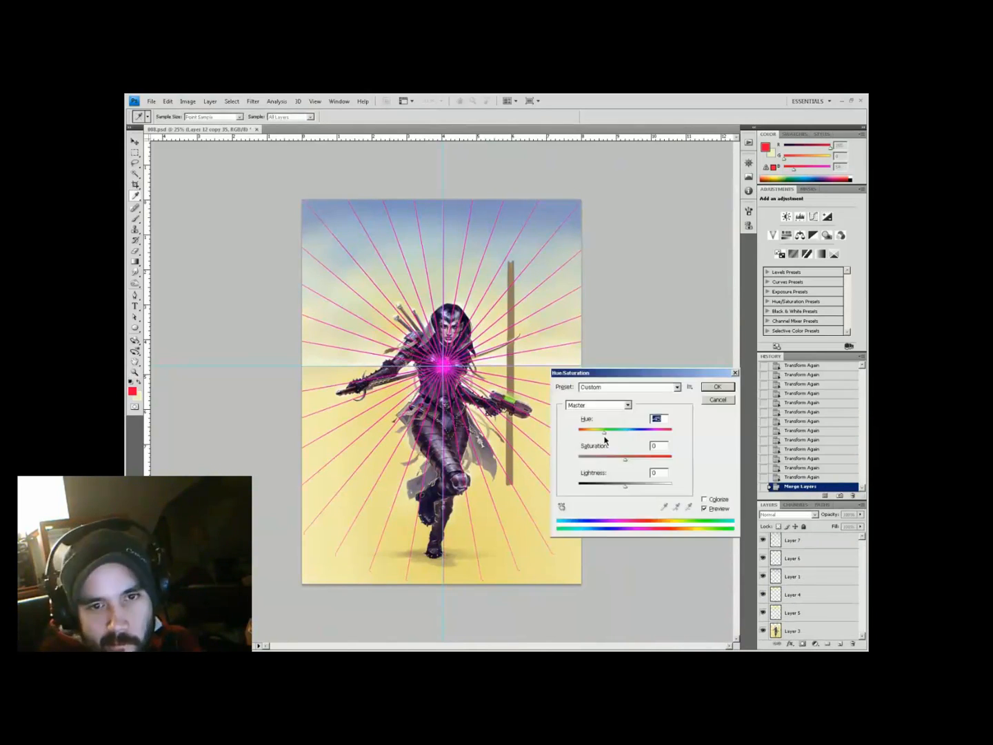
pyautogui.press('Return')
pyautogui.moveTo(862, 624); pyautogui.dragTo(862, 579)
pyautogui.doubleClick(802, 611)
pyautogui.write('radials')
pyautogui.press('Return')
# On Layer 11, sample the pole's brown and extend the pole upward
pyautogui.click(797, 579)
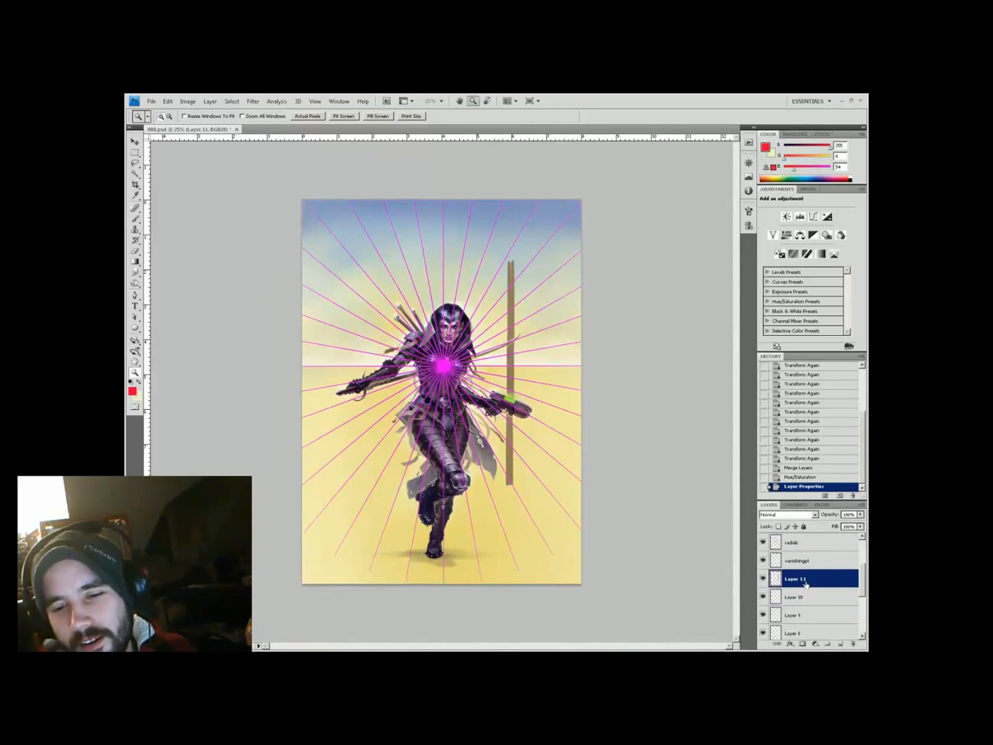
pyautogui.click(484, 364)
pyautogui.click(484, 365)
pyautogui.press('b')
pyautogui.keyDown('alt'); pyautogui.click(517, 476); pyautogui.keyUp('alt')
pyautogui.moveTo(521, 493)
pyautogui.mouseDown()
pyautogui.moveTo(524, 445)
pyautogui.moveTo(523, 593)
pyautogui.mouseUp()
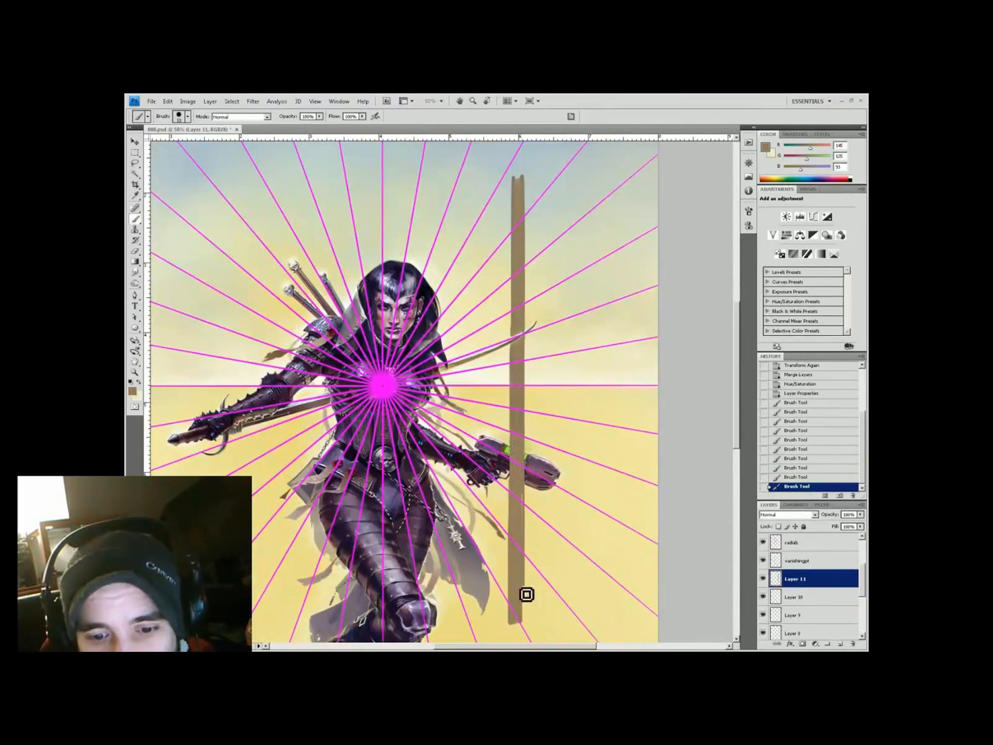
pyautogui.press('z')
pyautogui.keyDown('alt'); pyautogui.click(409, 428); pyautogui.keyUp('alt')
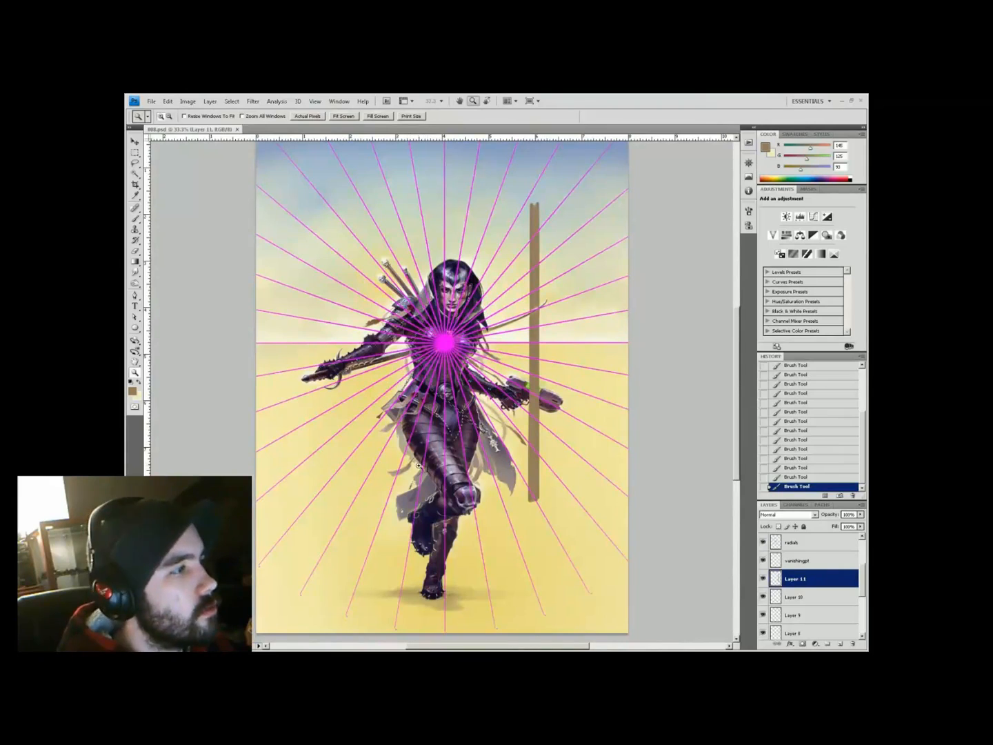
pyautogui.click(418, 465)
pyautogui.press('b')
pyautogui.scroll(2, 441, 301)
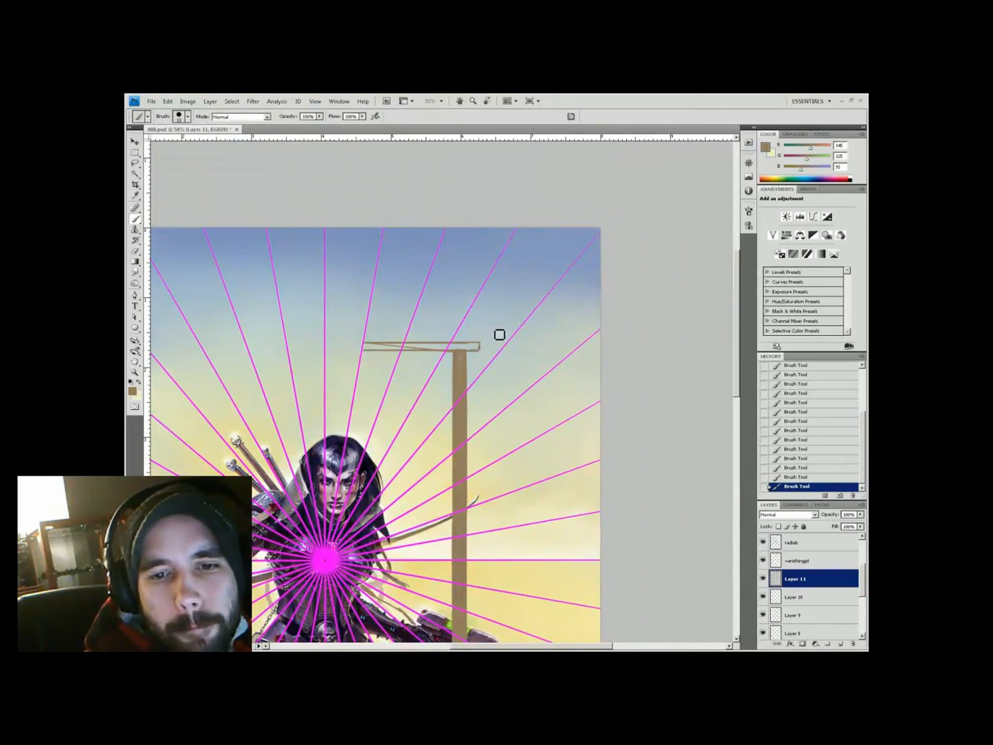
# Hide the radials layer and paint a diagonal brace from the top of the pole
pyautogui.click(793, 542)
pyautogui.click(762, 542)
pyautogui.press('space')
pyautogui.moveTo(413, 443)
pyautogui.mouseDown()
pyautogui.moveTo(469, 334)
pyautogui.moveTo(377, 400)
pyautogui.mouseUp()
pyautogui.click(795, 578)
pyautogui.moveTo(416, 338); pyautogui.dragTo(386, 314)
# Thicken the brace, darken the pole with Hue/Saturation, and paint a spike rising from the beam
pyautogui.hotkey('ctrl', '-')
pyautogui.hotkey('ctrl', '-')
pyautogui.press('z')
pyautogui.click(522, 211)
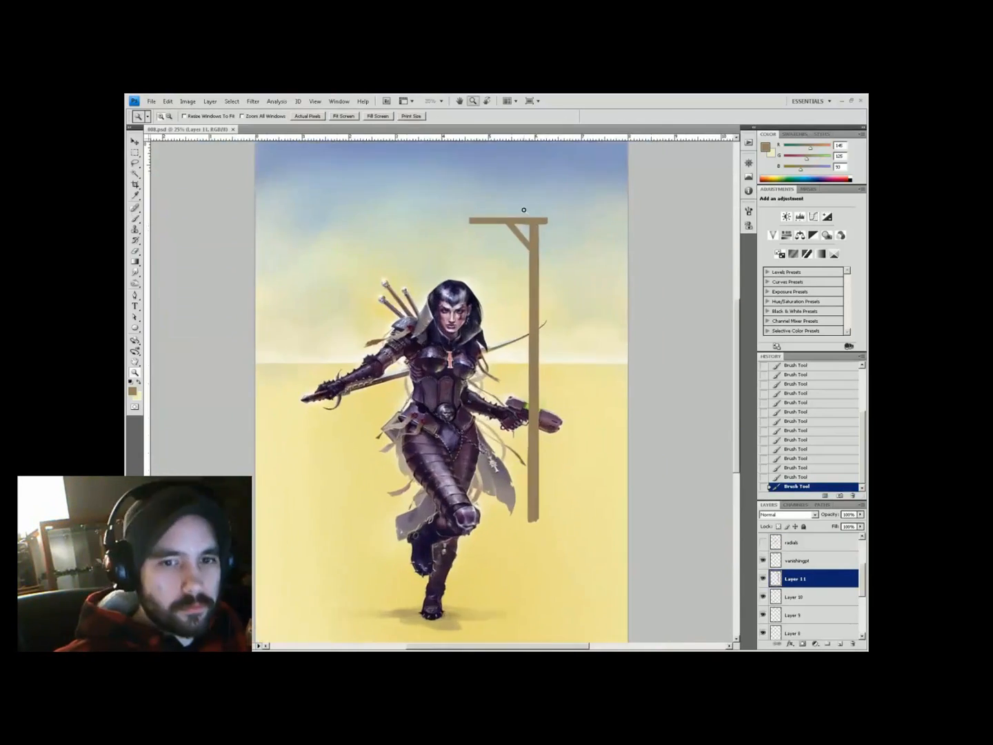
pyautogui.click(523, 211)
pyautogui.hotkey('ctrl', 'u')
pyautogui.moveTo(625, 488); pyautogui.dragTo(612, 489)
pyautogui.press('Return')
pyautogui.keyDown('alt'); pyautogui.click(441, 384); pyautogui.keyUp('alt')
pyautogui.moveTo(433, 379)
pyautogui.mouseDown()
pyautogui.moveTo(437, 350)
pyautogui.moveTo(456, 343)
pyautogui.mouseUp()
# Duplicate the gallows pole, shrink the copy left of the original, and repeat for a receding pole
pyautogui.press('m')
pyautogui.hotkey('ctrl', 'j')
pyautogui.press('v')
pyautogui.moveTo(460, 401); pyautogui.dragTo(371, 401)
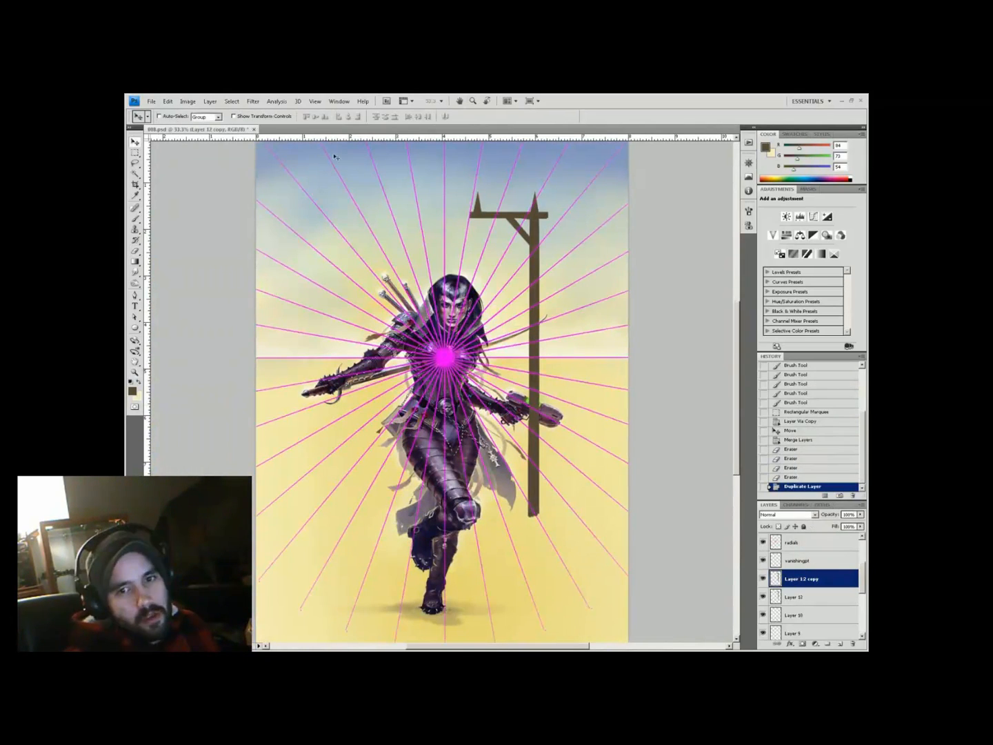
pyautogui.hotkey('ctrl', 't')
pyautogui.moveTo(469, 193); pyautogui.dragTo(457, 233)
pyautogui.press('Return')
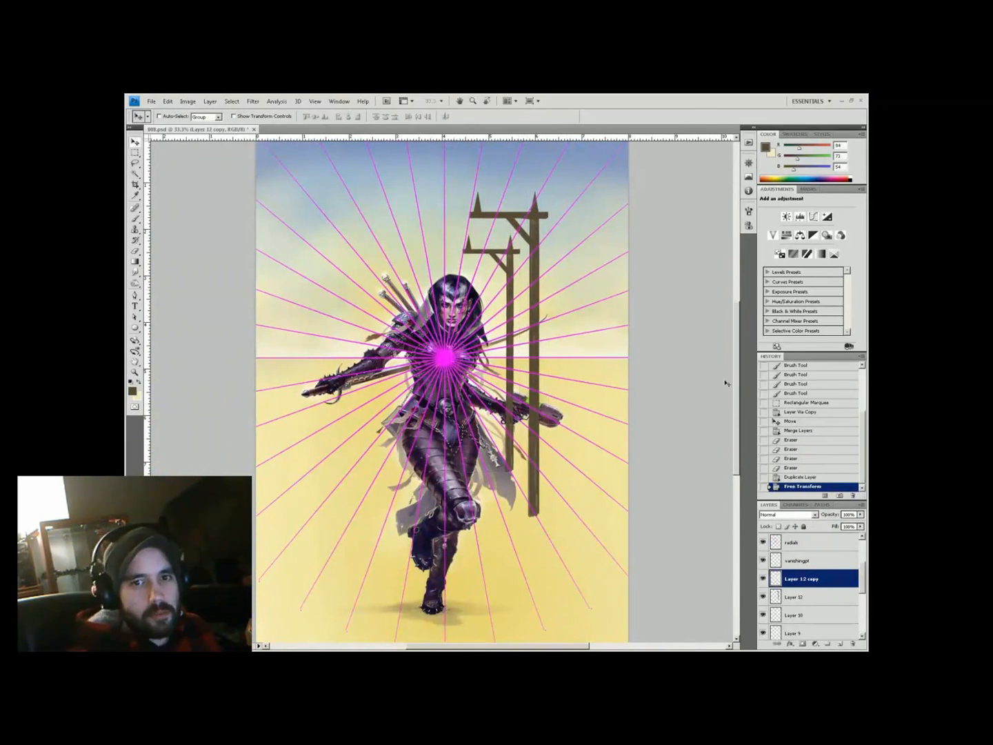
pyautogui.hotkey('ctrl', 'shift', 'alt', 't')
pyautogui.hotkey('ctrl', 'shift', 'alt', 't')
# Duplicate the pole again, enlarge the copy toward the right, and repeat for a pole at the right edge
pyautogui.hotkey('ctrl', 'j')
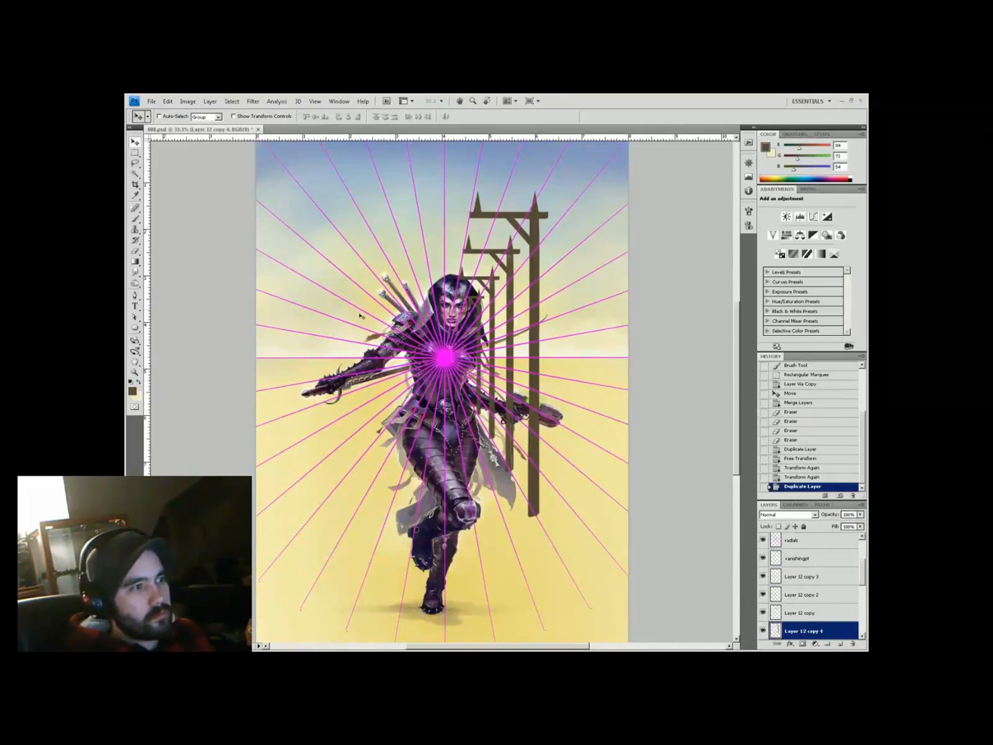
pyautogui.hotkey('ctrl', 't')
pyautogui.moveTo(548, 517); pyautogui.dragTo(594, 587)
pyautogui.press('Return')
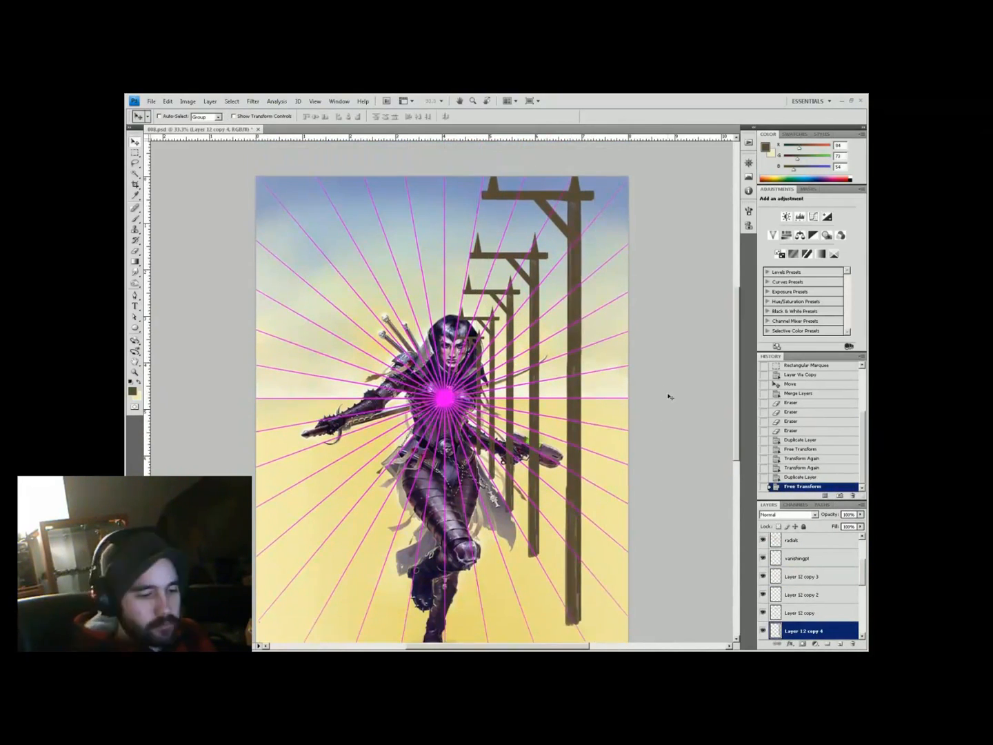
pyautogui.hotkey('ctrl', '-')
pyautogui.hotkey('ctrl', 'shift', 'alt', 't')
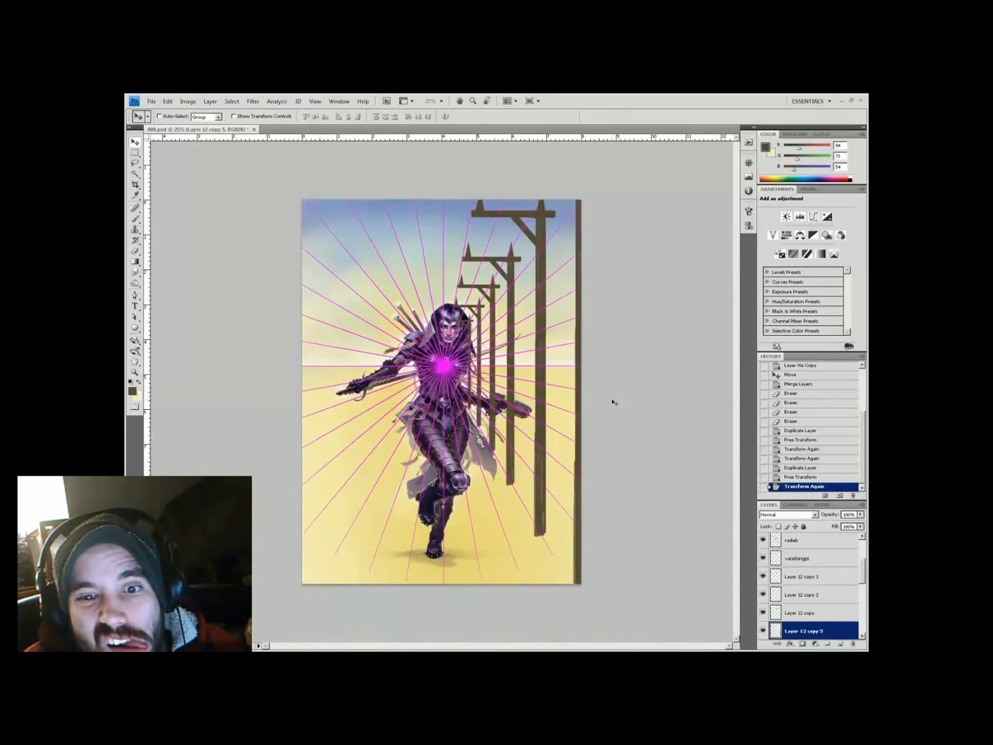
# Move Layer 12 copy 2 and copy 3 to the right and enlarge copy 2 to 113.8%
pyautogui.scroll(-3, 759, 551)
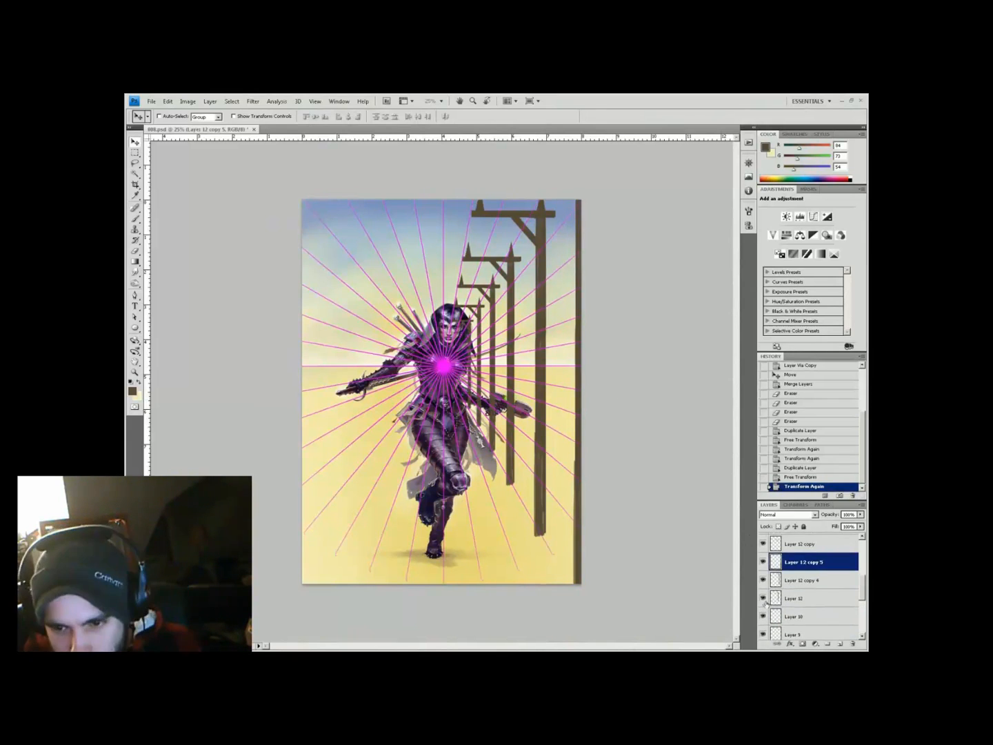
pyautogui.click(762, 553)
pyautogui.click(763, 553)
pyautogui.click(801, 537)
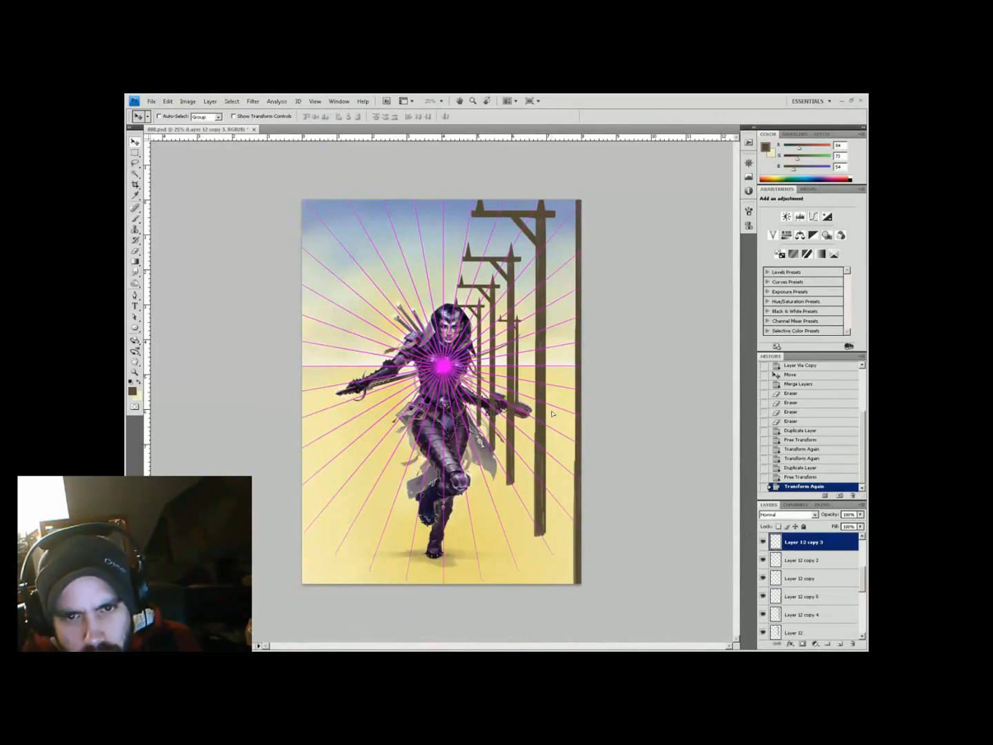
pyautogui.moveTo(581, 498); pyautogui.dragTo(629, 499)
pyautogui.click(803, 560)
pyautogui.moveTo(582, 498); pyautogui.dragTo(653, 498)
pyautogui.hotkey('ctrl', 't')
pyautogui.moveTo(560, 301); pyautogui.dragTo(568, 282)
pyautogui.press('Return')
# Delete the extra pole layers: Layer 12 copy, copy 4, copy 5 and Layer 12
pyautogui.click(801, 596)
pyautogui.click(800, 578)
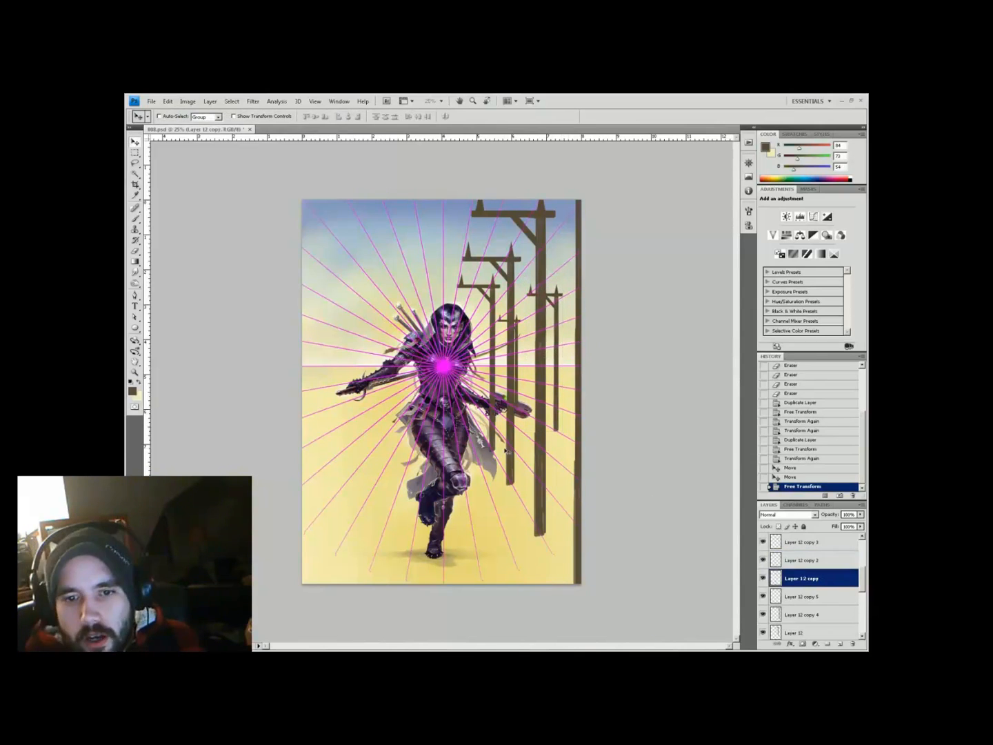
pyautogui.moveTo(594, 387); pyautogui.dragTo(658, 392)
pyautogui.press('Delete')
pyautogui.click(790, 599)
pyautogui.press('Delete')
pyautogui.click(762, 580)
pyautogui.click(762, 580)
pyautogui.press('Delete')
pyautogui.click(764, 560)
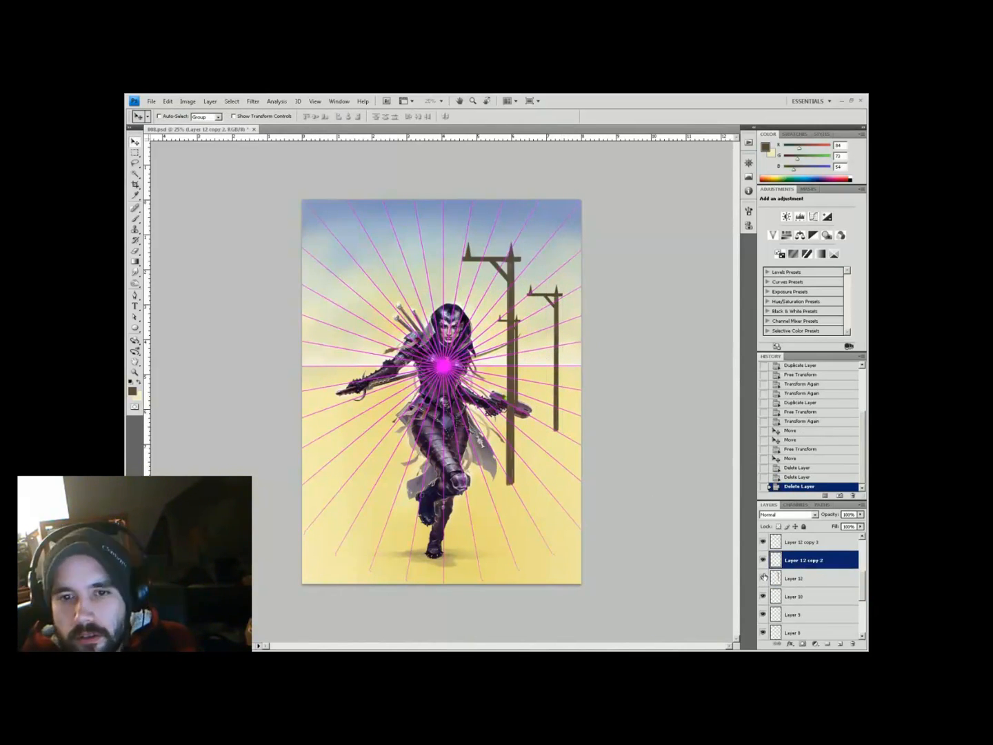
pyautogui.click(764, 577)
pyautogui.press('Delete')
# Duplicate Layer 12 copy 3 twice and resize the new copies into receding poles
pyautogui.scroll(1, 766, 580)
pyautogui.click(806, 581)
pyautogui.rightClick(809, 583)
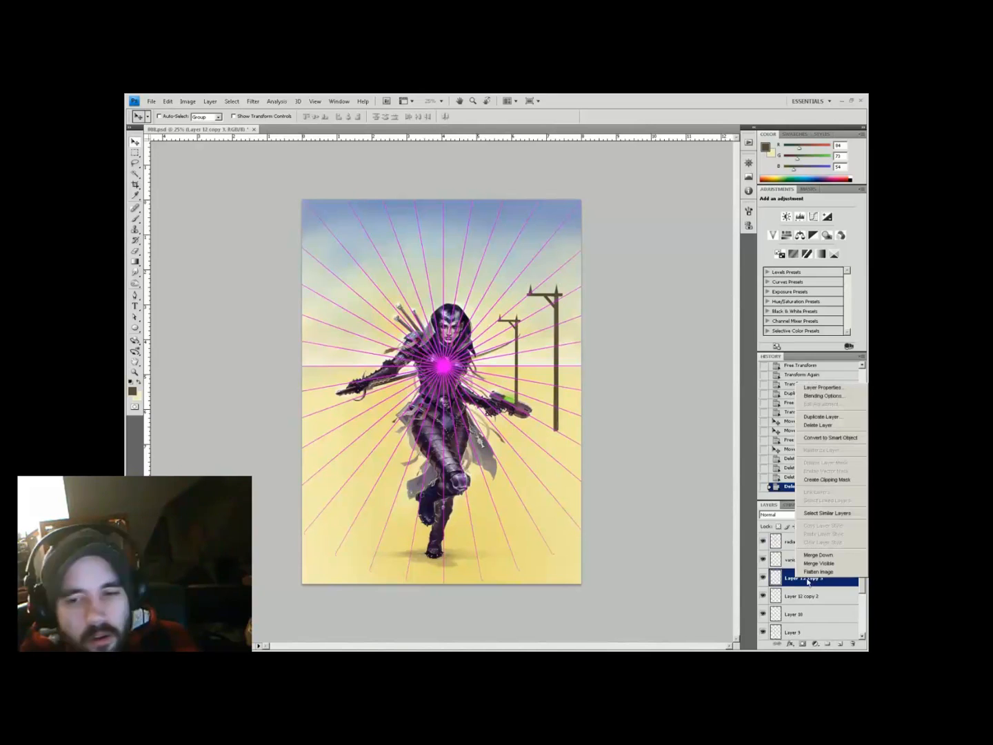
pyautogui.click(821, 417)
pyautogui.press('Return')
pyautogui.hotkey('ctrl', 't')
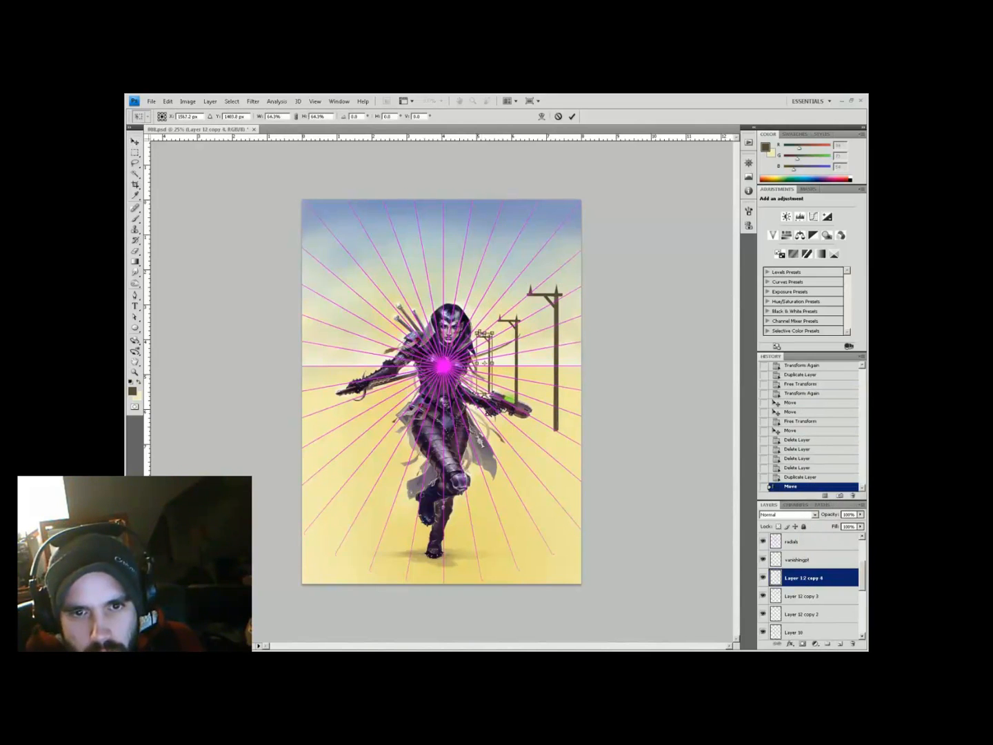
pyautogui.press('Return')
pyautogui.hotkey('ctrl', 'j')
pyautogui.hotkey('ctrl', 't')
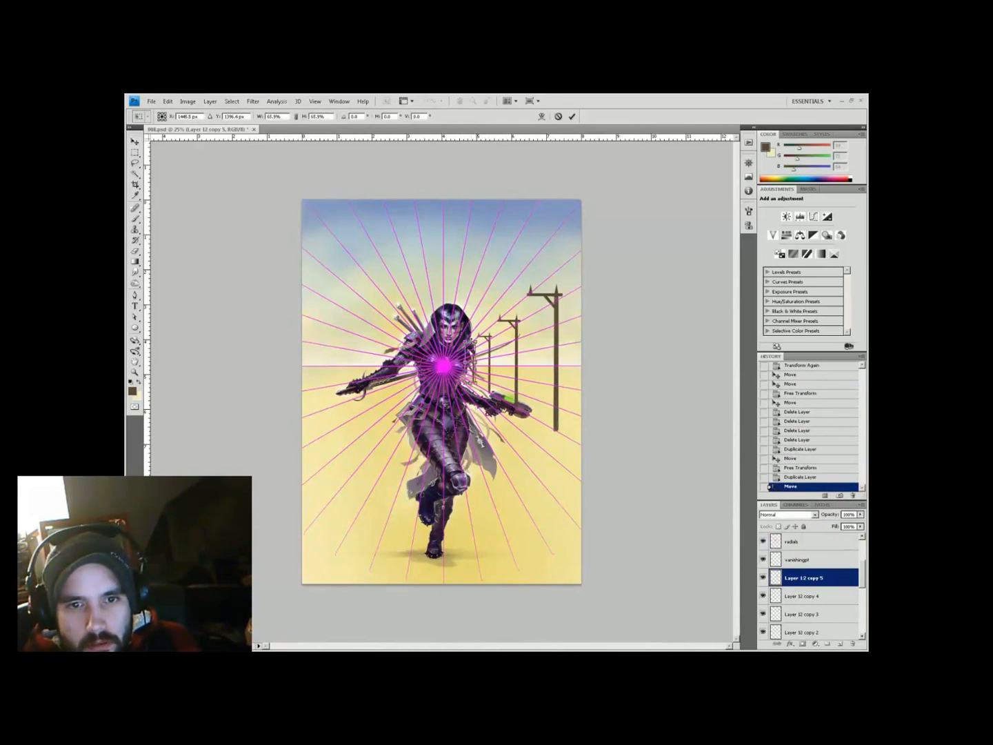
pyautogui.press('Return')
# Merge the pole layers, then duplicate, flip and move the copy to the warrior's left and merge
pyautogui.keyDown('shift'); pyautogui.click(815, 597); pyautogui.keyUp('shift')
pyautogui.hotkey('ctrl', 'e')
pyautogui.rightClick(809, 549)
pyautogui.click(820, 384)
pyautogui.click(167, 101)
pyautogui.moveTo(487, 386); pyautogui.dragTo(333, 387)
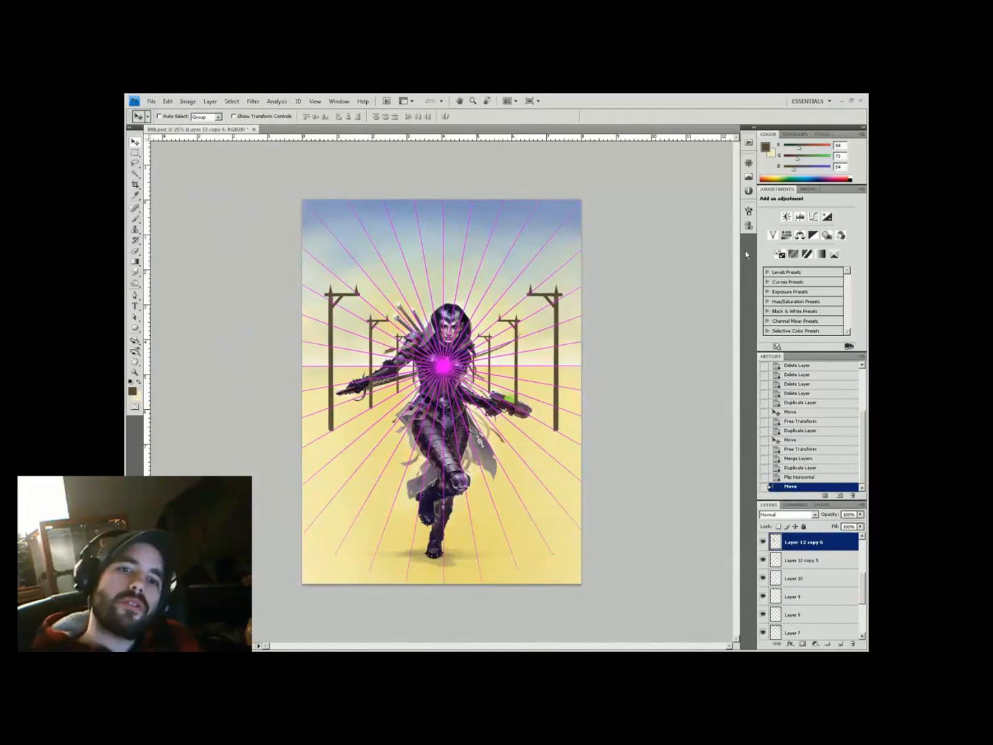
pyautogui.keyDown('shift'); pyautogui.click(807, 560); pyautogui.keyUp('shift')
pyautogui.hotkey('ctrl', 'e')
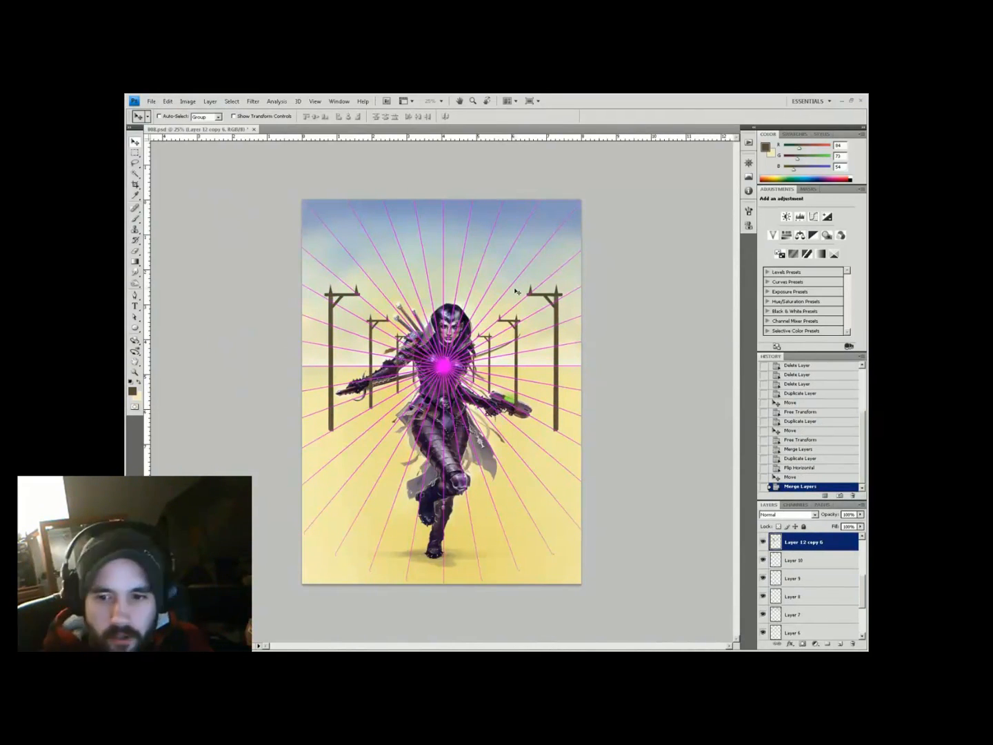
pyautogui.scroll(2, 807, 586)
# Hide the radial lines and mask out the pole sections crossing the warrior's arm and torso
pyautogui.click(763, 541)
pyautogui.press('b')
pyautogui.scroll(1, 404, 330)
pyautogui.click(803, 644)
pyautogui.scroll(1, 405, 331)
pyautogui.moveTo(341, 401)
pyautogui.mouseDown()
pyautogui.moveTo(346, 418)
pyautogui.moveTo(333, 445)
pyautogui.mouseUp()
pyautogui.moveTo(397, 410)
pyautogui.mouseDown()
pyautogui.moveTo(395, 421)
pyautogui.moveTo(392, 379)
pyautogui.moveTo(397, 403)
pyautogui.mouseUp()
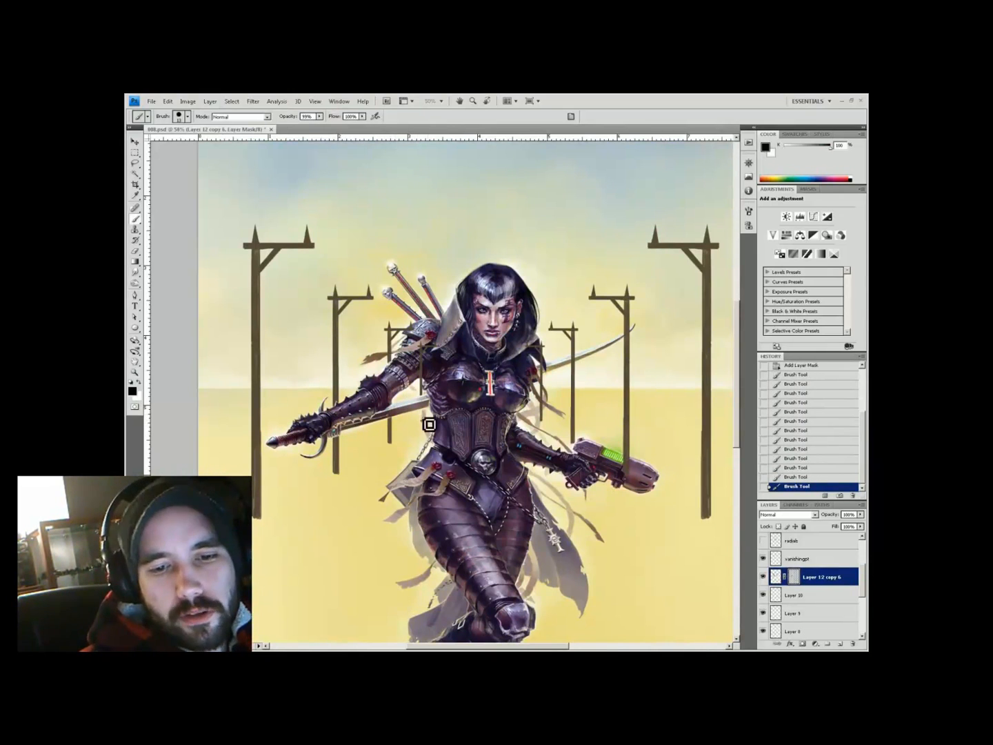
pyautogui.press('x')
pyautogui.press('0')
pyautogui.moveTo(414, 331)
pyautogui.mouseDown()
pyautogui.moveTo(391, 357)
pyautogui.moveTo(328, 347)
pyautogui.mouseUp()
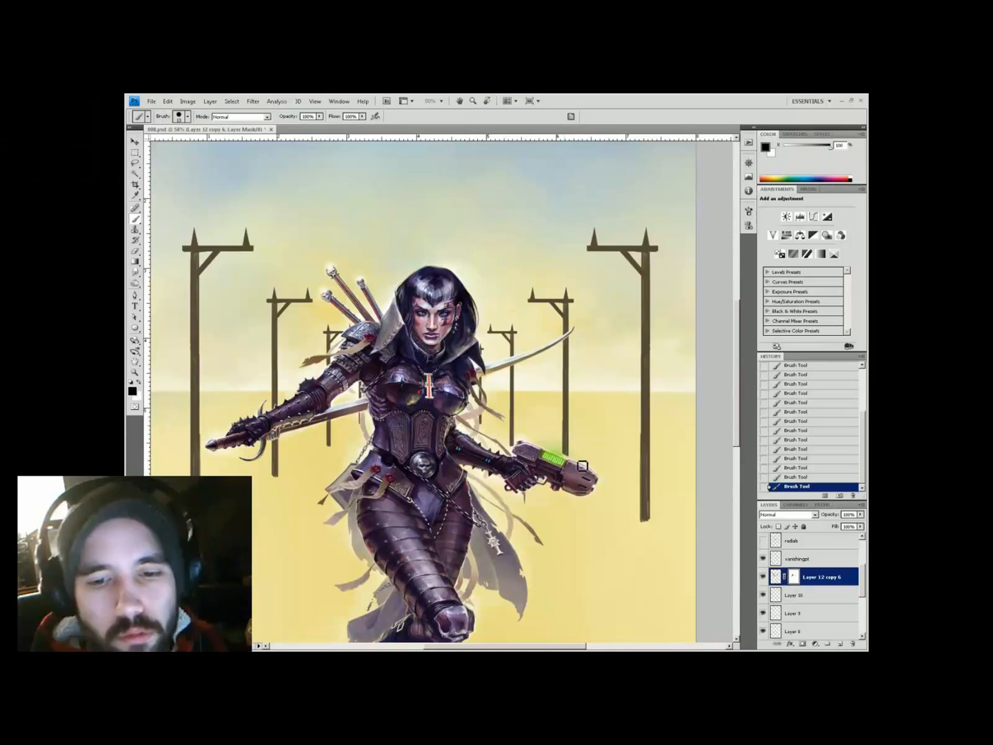
# Reorder the layers, show the magenta perspective rays again and add a new empty layer
pyautogui.hotkey('ctrl', '0')
pyautogui.press('z')
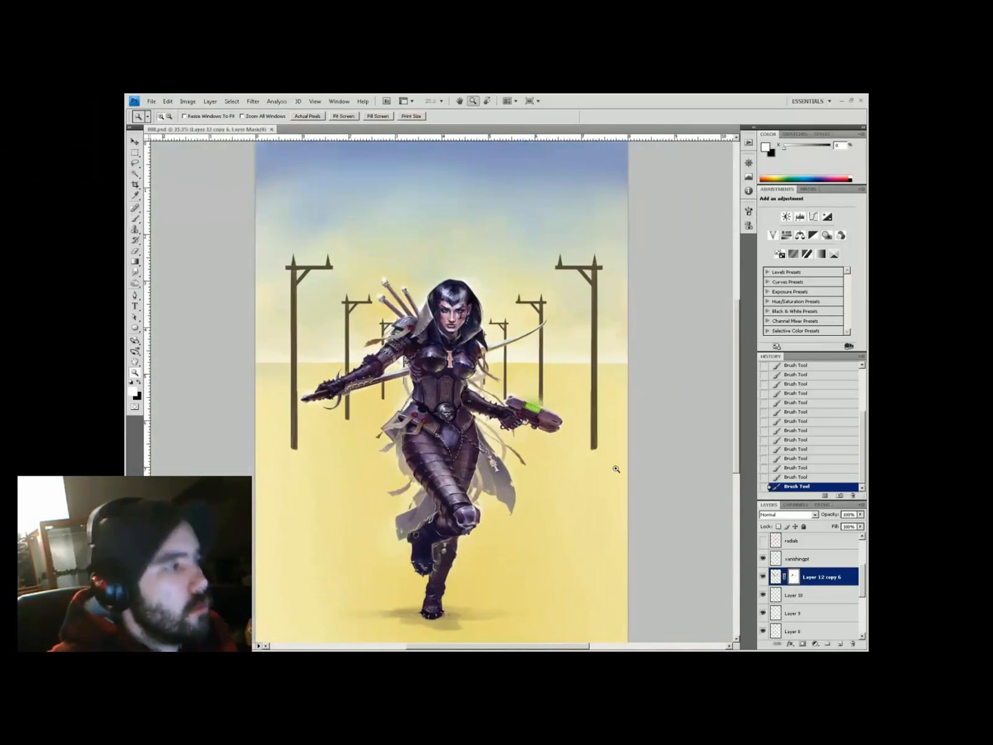
pyautogui.moveTo(777, 576); pyautogui.dragTo(812, 562)
pyautogui.click(762, 539)
pyautogui.hotkey('ctrl', 'shift', 'alt', 'n')
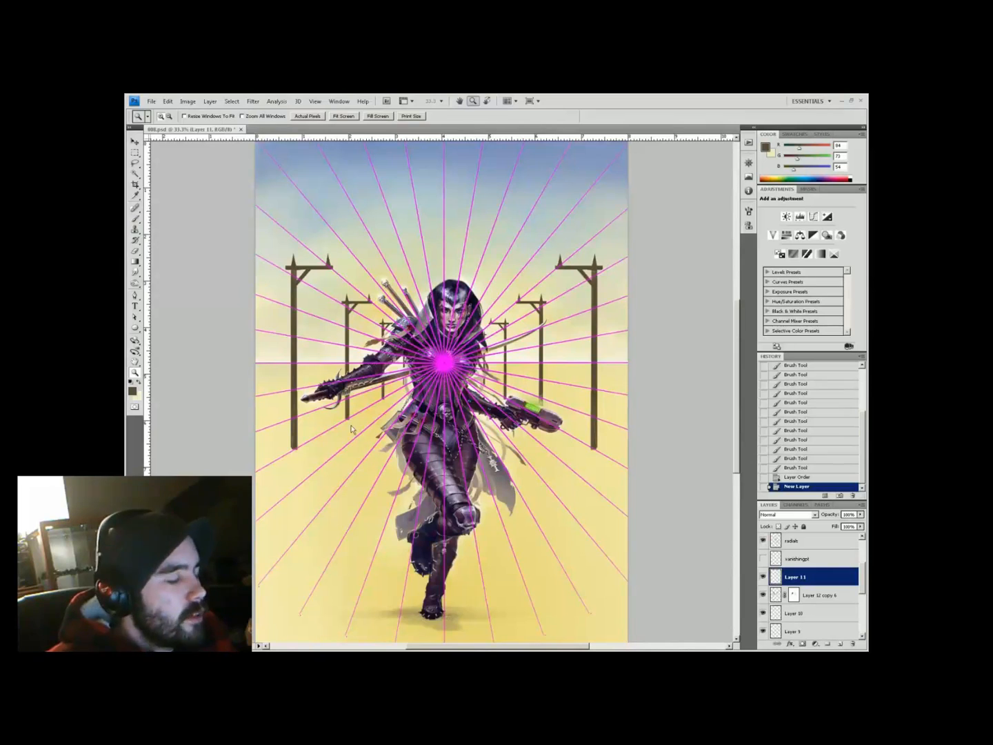
# Hide the perspective rays and sample the dark grey pole colour as foreground
pyautogui.click(465, 248)
pyautogui.press('space')
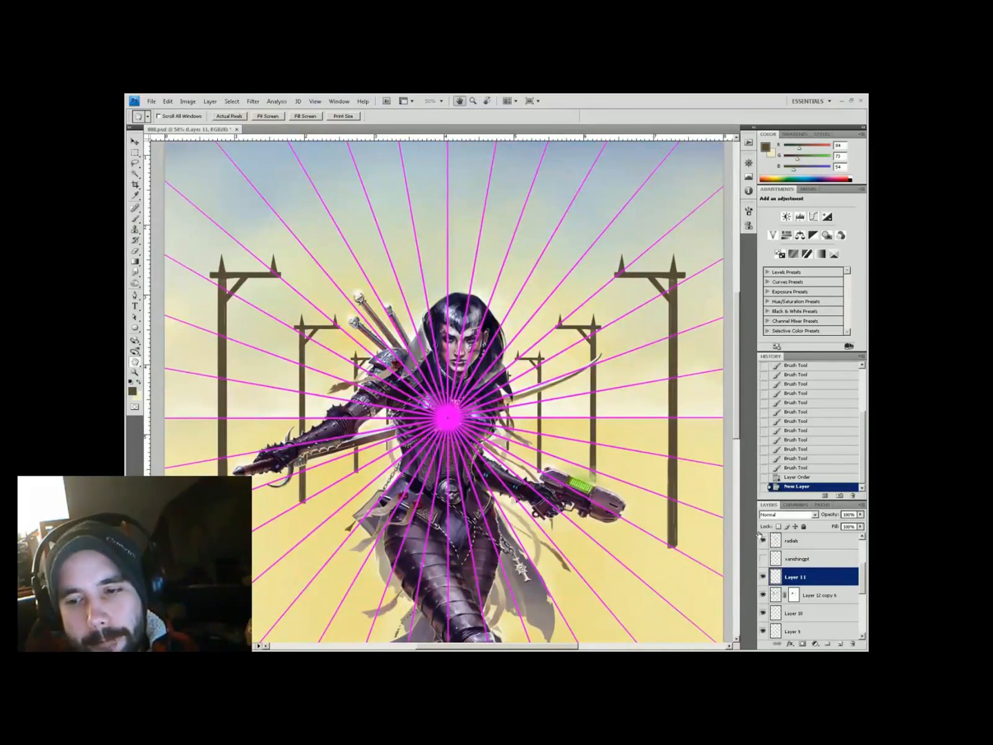
pyautogui.click(763, 540)
pyautogui.hotkey('ctrl', '+')
pyautogui.click(132, 390)
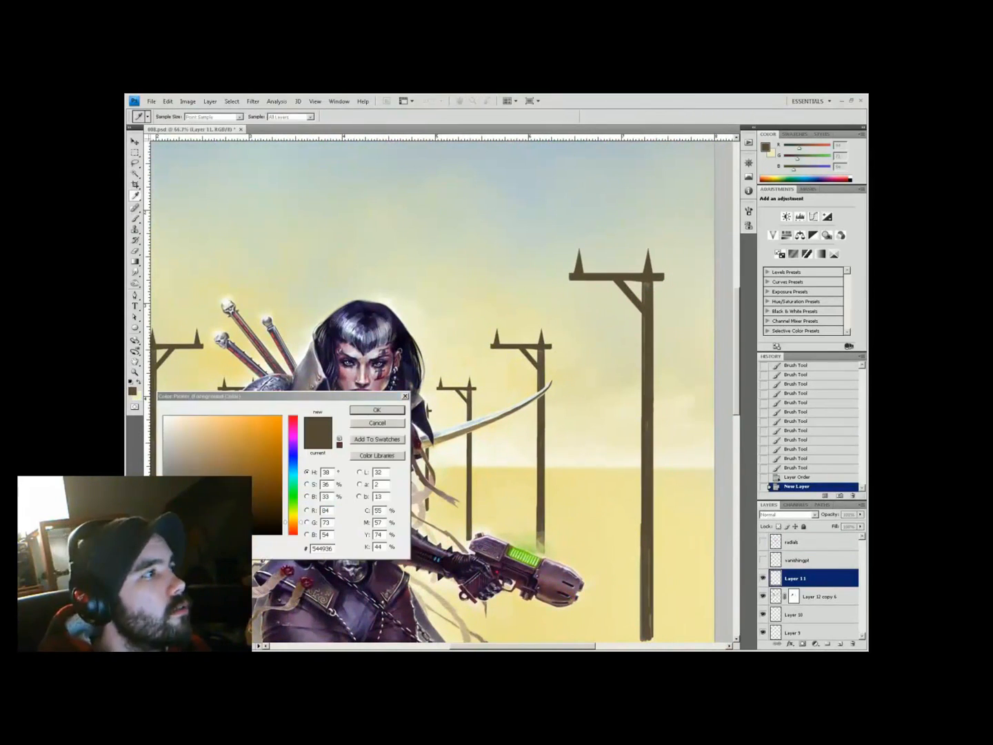
pyautogui.click(345, 327)
pyautogui.press('Return')
pyautogui.press('b')
# Paint a birdcage with thin hanging bars on the nearest right gallows pole
pyautogui.moveTo(575, 290)
pyautogui.mouseDown()
pyautogui.moveTo(475, 353)
pyautogui.moveTo(442, 324)
pyautogui.moveTo(435, 373)
pyautogui.mouseUp()
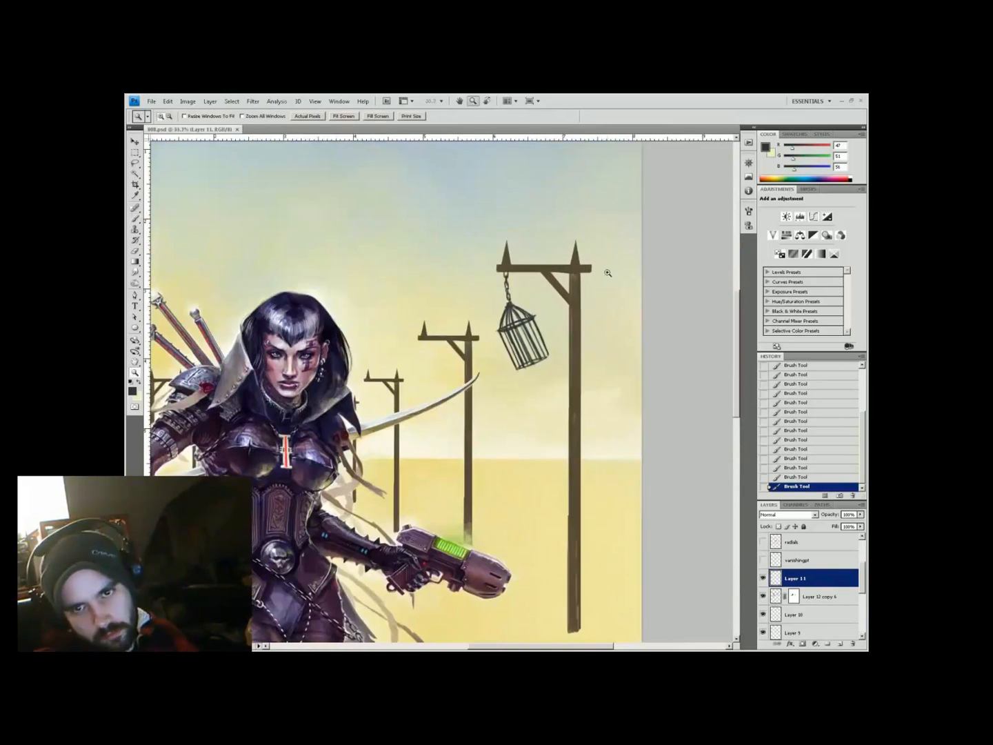
pyautogui.hotkey('ctrl', 't')
pyautogui.press('Return')
pyautogui.hotkey('ctrl', 'd')
pyautogui.moveTo(508, 373); pyautogui.dragTo(513, 417)
pyautogui.moveTo(532, 329)
pyautogui.mouseDown()
pyautogui.moveTo(544, 413)
pyautogui.moveTo(530, 416)
pyautogui.mouseUp()
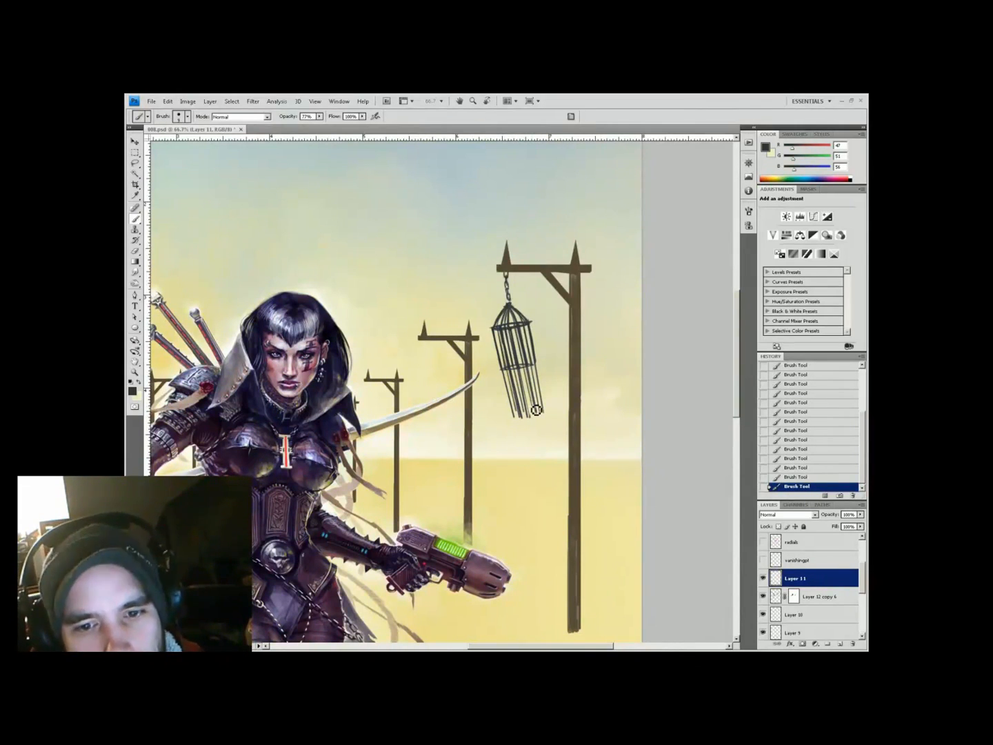
pyautogui.moveTo(546, 417)
pyautogui.mouseDown()
pyautogui.moveTo(572, 368)
pyautogui.moveTo(543, 275)
pyautogui.mouseUp()
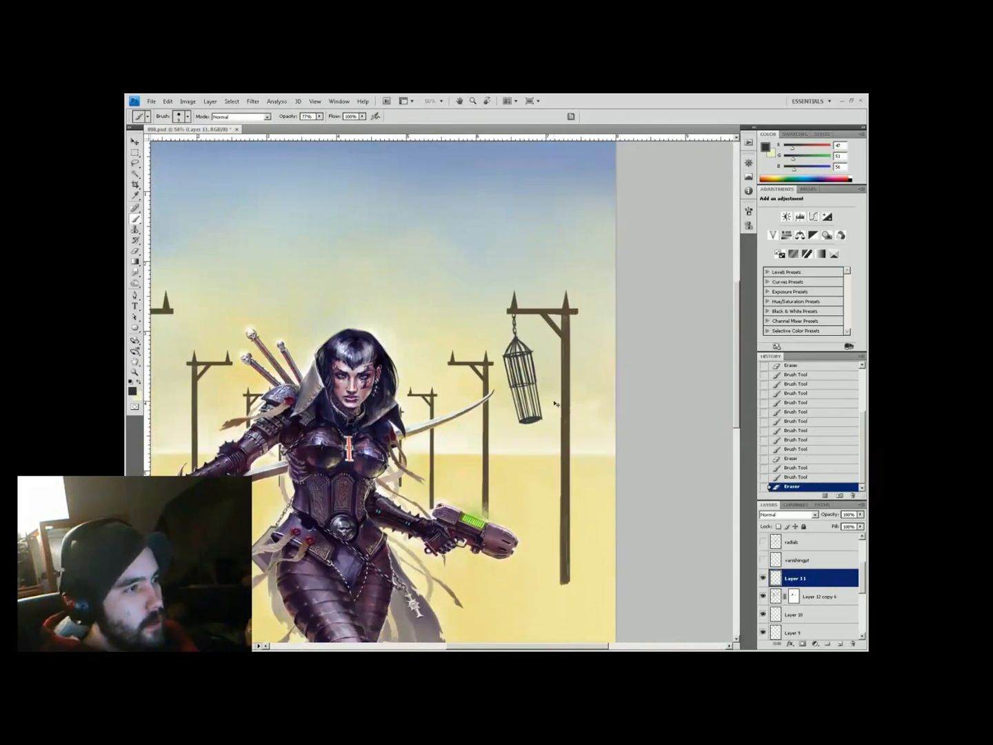
# Duplicate the cage, shrink the copy to about two-thirds on the next pole, and duplicate again
pyautogui.hotkey('ctrl', 'j')
pyautogui.click(763, 541)
pyautogui.moveTo(524, 366); pyautogui.dragTo(473, 406)
pyautogui.hotkey('ctrl', 't')
pyautogui.moveTo(496, 448); pyautogui.dragTo(415, 438)
pyautogui.press('Return')
pyautogui.hotkey('ctrl', 'j')
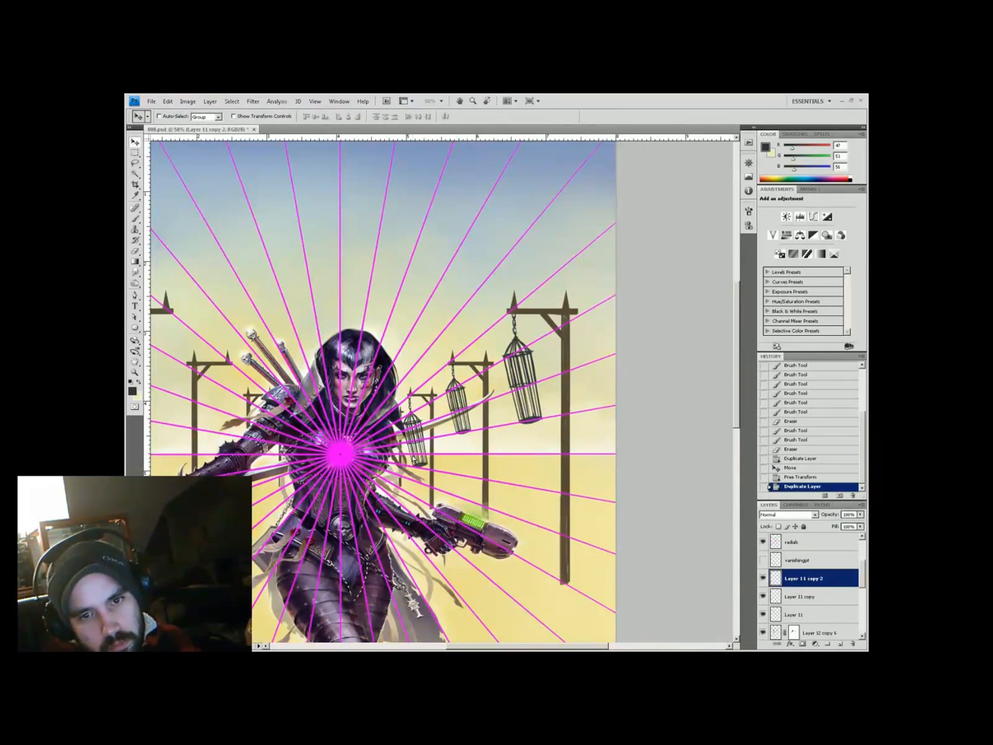
# Nudge the smallest cage copy into place on its pole and select the cage copy layers
pyautogui.hotkey('ctrl', 't')
pyautogui.press('Return')
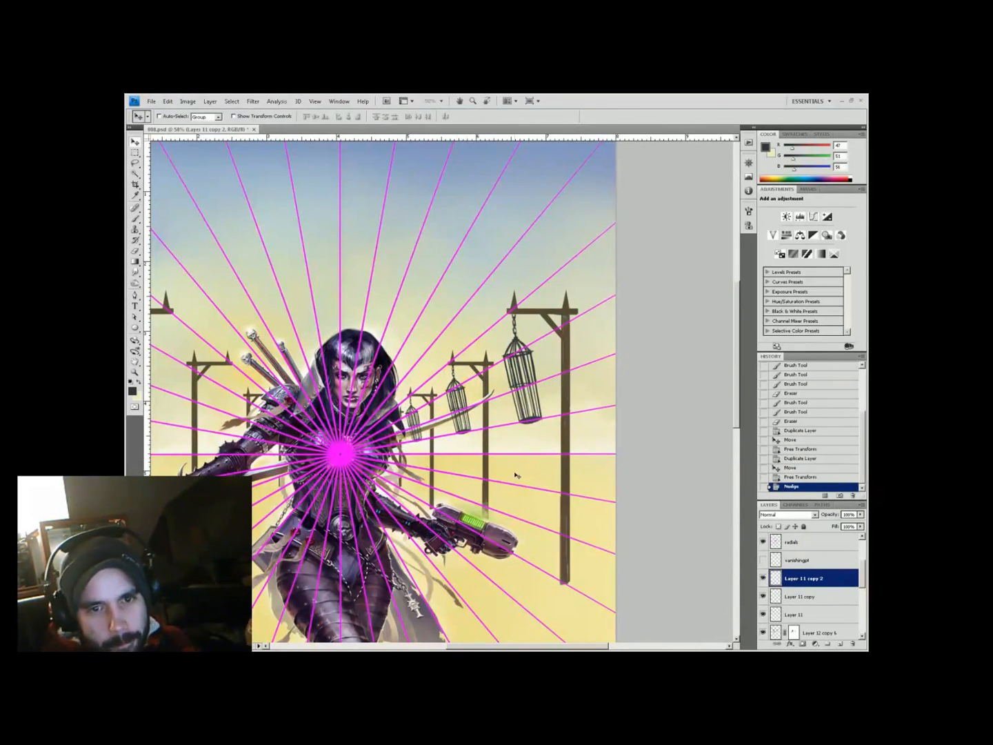
pyautogui.press('Left')
pyautogui.hotkey('ctrl', '-')
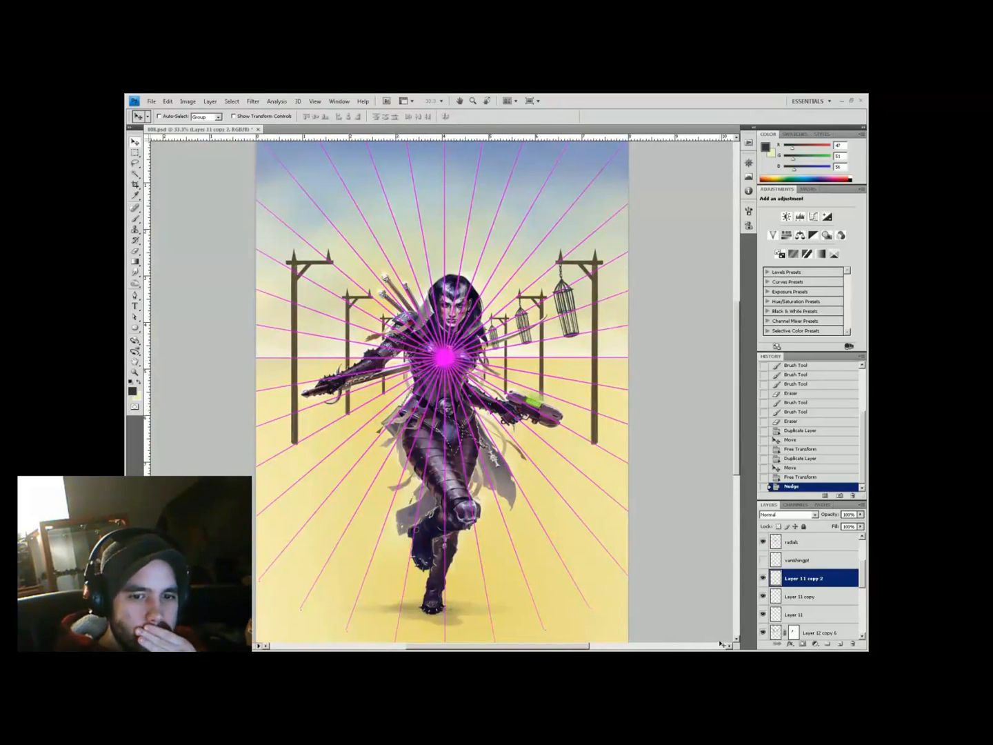
pyautogui.scroll(2, 655, 247)
pyautogui.click(802, 595)
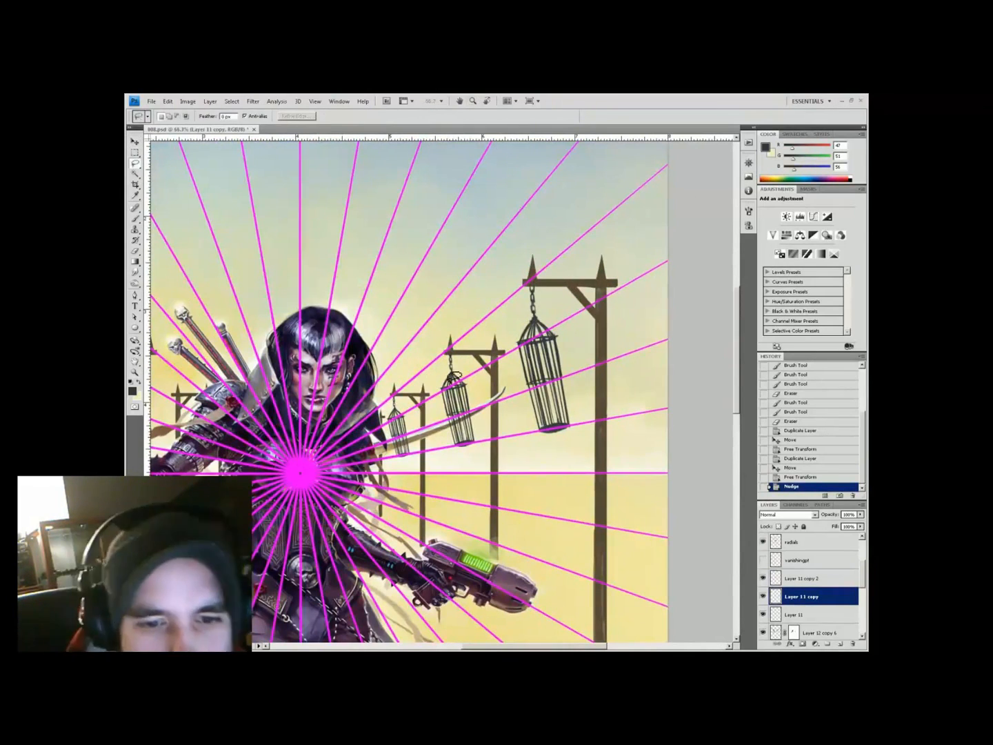
pyautogui.press('l')
pyautogui.click(802, 578)
pyautogui.hotkey('ctrl', 't')
pyautogui.press('Return')
pyautogui.hotkey('ctrl', 'd')
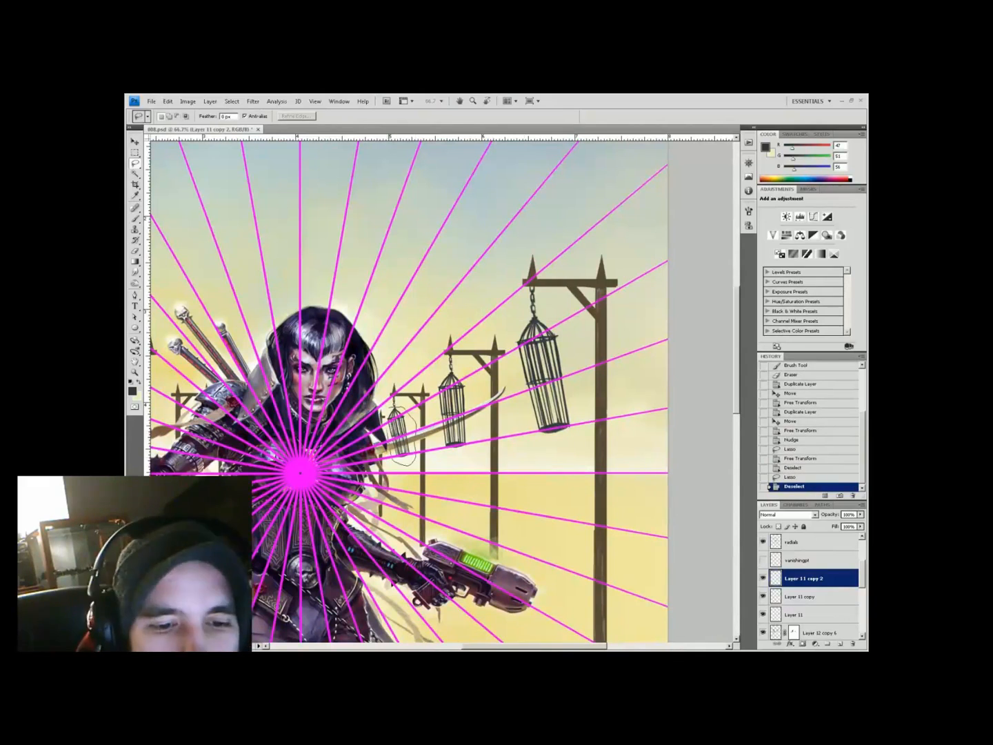
# Merge the two cage copies and mask out their unwanted bits
pyautogui.moveTo(394, 405); pyautogui.dragTo(389, 466)
pyautogui.hotkey('ctrl', 't')
pyautogui.press('Return')
pyautogui.hotkey('ctrl', 'd')
pyautogui.click(763, 541)
pyautogui.keyDown('shift'); pyautogui.click(802, 596); pyautogui.keyUp('shift')
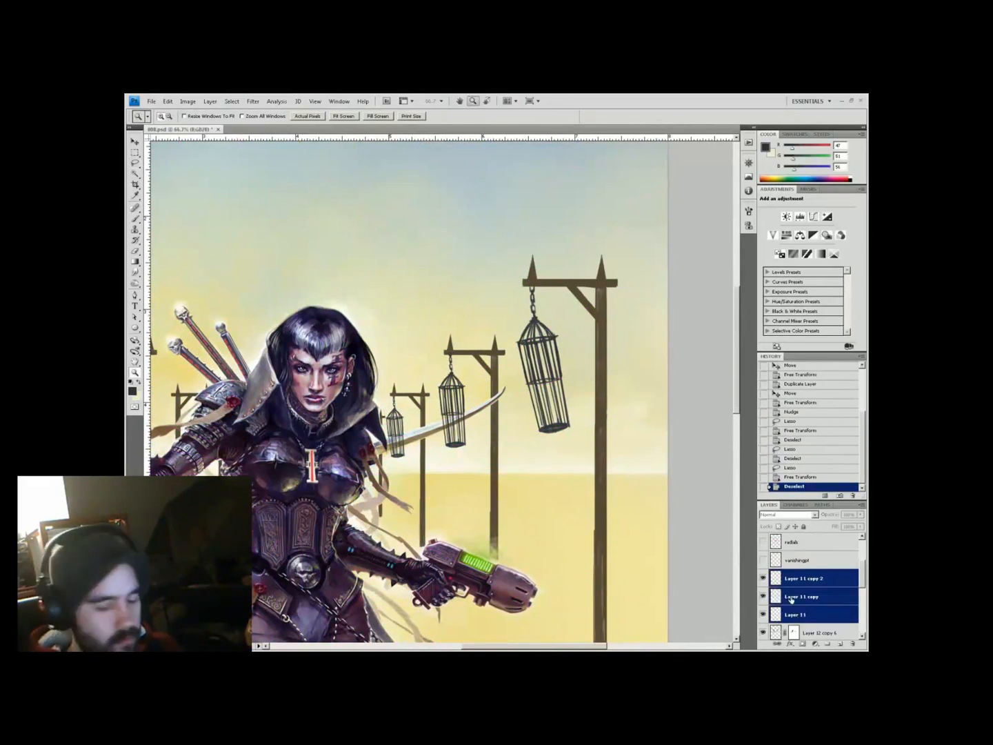
pyautogui.hotkey('ctrl', 'e')
pyautogui.press('b')
pyautogui.click(815, 643)
pyautogui.scroll(1, 466, 436)
pyautogui.moveTo(465, 436); pyautogui.dragTo(372, 457)
pyautogui.press('x')
pyautogui.scroll(-3, 537, 427)
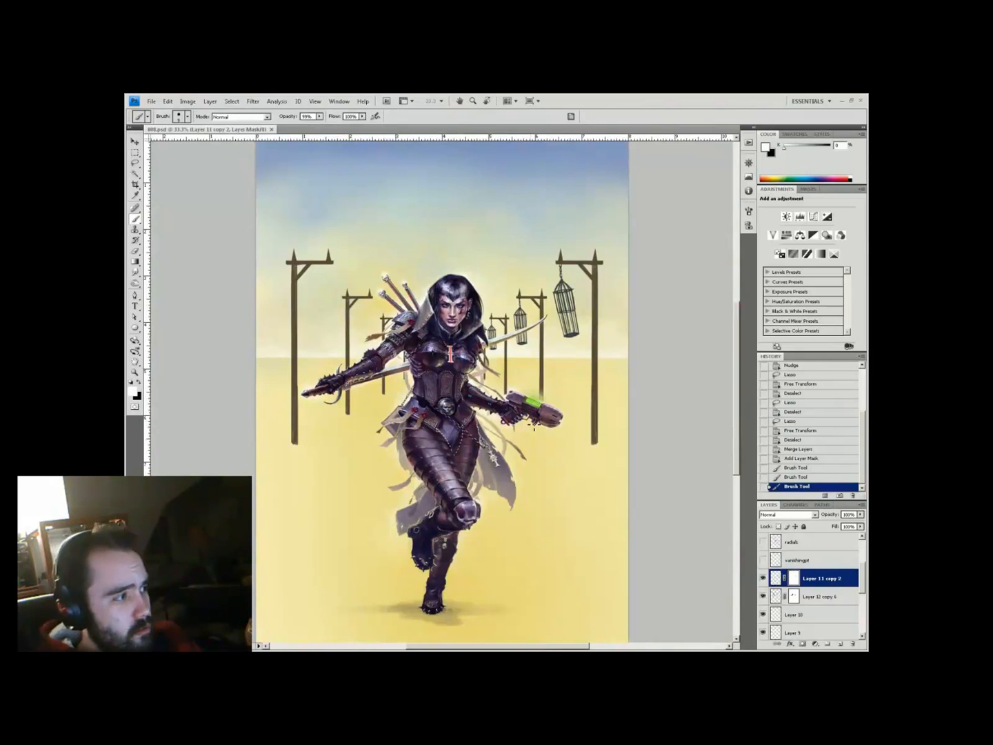
# Duplicate the cage layer, flip it horizontally onto the left poles and apply its mask
pyautogui.press('v')
pyautogui.rightClick(821, 578)
pyautogui.click(824, 402)
pyautogui.press('Return')
pyautogui.click(167, 100)
pyautogui.click(270, 397)
pyautogui.rightClick(793, 578)
pyautogui.moveTo(500, 304)
pyautogui.mouseDown()
pyautogui.moveTo(321, 297)
pyautogui.moveTo(310, 376)
pyautogui.mouseUp()
pyautogui.click(809, 604)
pyautogui.scroll(1, 476, 387)
# Flip and reposition individual cages on the left poles using freehand selections
pyautogui.press('l')
pyautogui.click(167, 101)
pyautogui.click(270, 396)
pyautogui.moveTo(337, 314)
pyautogui.mouseDown()
pyautogui.moveTo(383, 345)
pyautogui.moveTo(396, 382)
pyautogui.moveTo(390, 347)
pyautogui.mouseUp()
pyautogui.hotkey('ctrl', 'd')
pyautogui.press('l')
pyautogui.click(167, 100)
pyautogui.click(269, 396)
pyautogui.press('v')
pyautogui.hotkey('ctrl', 'd')
pyautogui.press('l')
pyautogui.moveTo(372, 296); pyautogui.dragTo(376, 398)
pyautogui.hotkey('ctrl', 't')
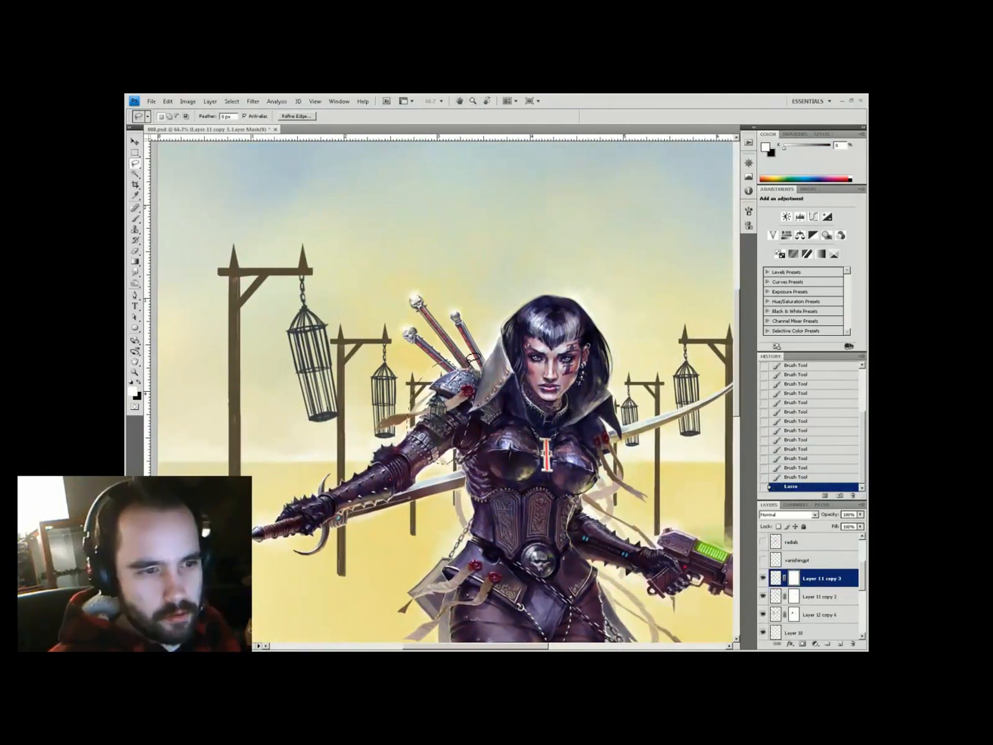
# Crop off the strip along the top of the painting and add an empty layer
pyautogui.hotkey('ctrl', '-')
pyautogui.hotkey('ctrl', '-')
pyautogui.press('c')
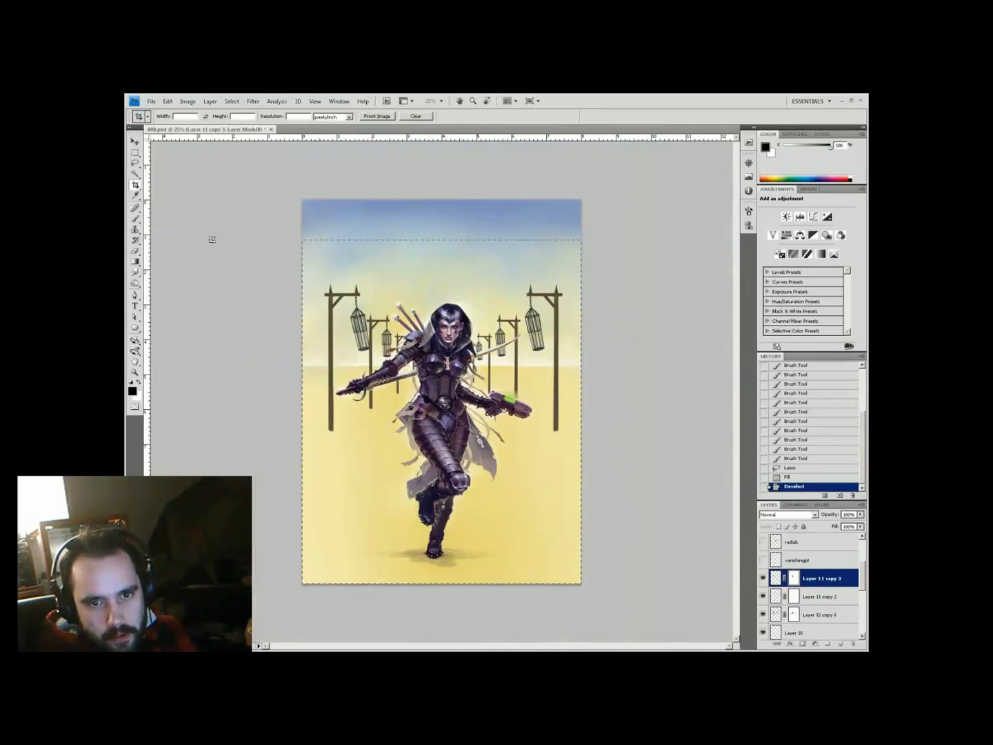
pyautogui.press('Return')
pyautogui.press('Return')
pyautogui.press('Return')
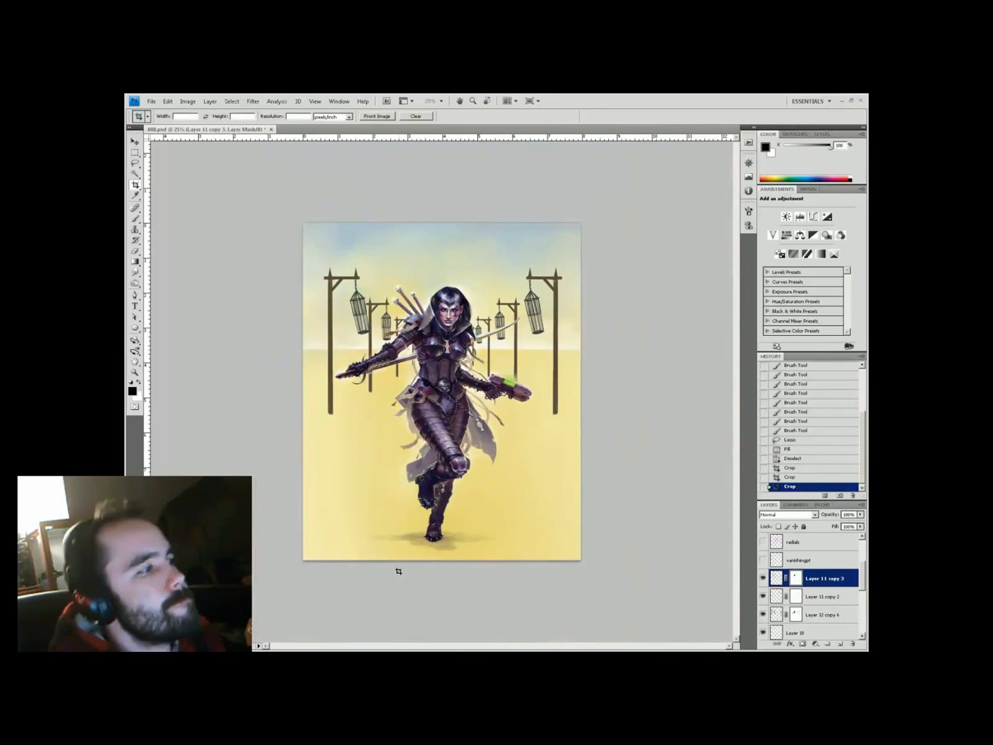
pyautogui.press('z')
pyautogui.hotkey('ctrl', '+')
pyautogui.hotkey('ctrl', '+')
pyautogui.hotkey('ctrl', 'shift', 'alt', 'n')
pyautogui.hotkey('ctrl', '-')
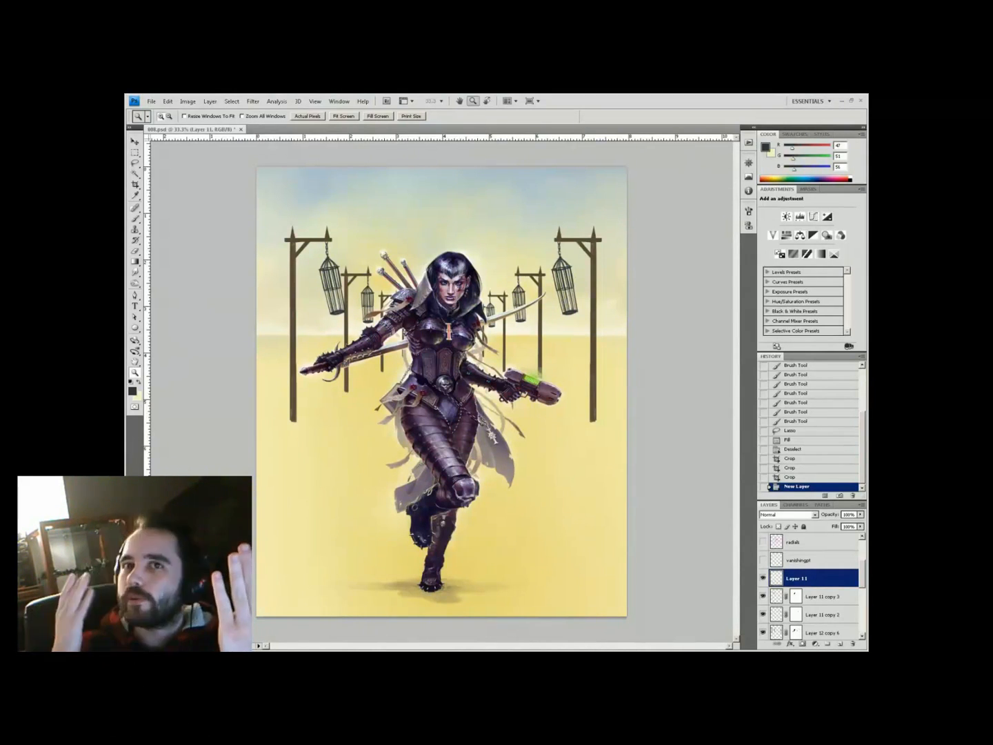
# On a Lighten layer, paint pale haze near the shoulder, swords and the figure's right side
pyautogui.hotkey('shift', 'alt', 'g')
pyautogui.press('b')
pyautogui.hotkey('ctrl', '+')
pyautogui.press('x')
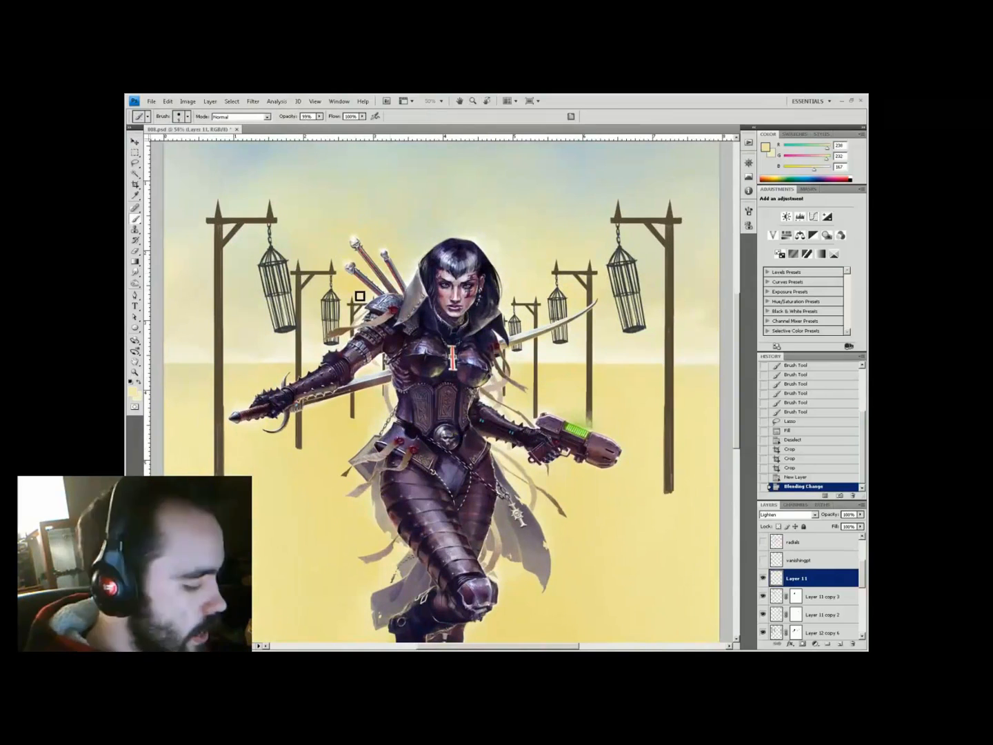
pyautogui.moveTo(360, 325); pyautogui.dragTo(353, 338)
pyautogui.moveTo(355, 332); pyautogui.dragTo(351, 345)
pyautogui.moveTo(388, 394); pyautogui.dragTo(394, 284)
pyautogui.moveTo(522, 337); pyautogui.dragTo(509, 375)
pyautogui.moveTo(510, 379)
pyautogui.mouseDown()
pyautogui.moveTo(507, 401)
pyautogui.moveTo(513, 373)
pyautogui.mouseUp()
pyautogui.moveTo(515, 370); pyautogui.dragTo(528, 351)
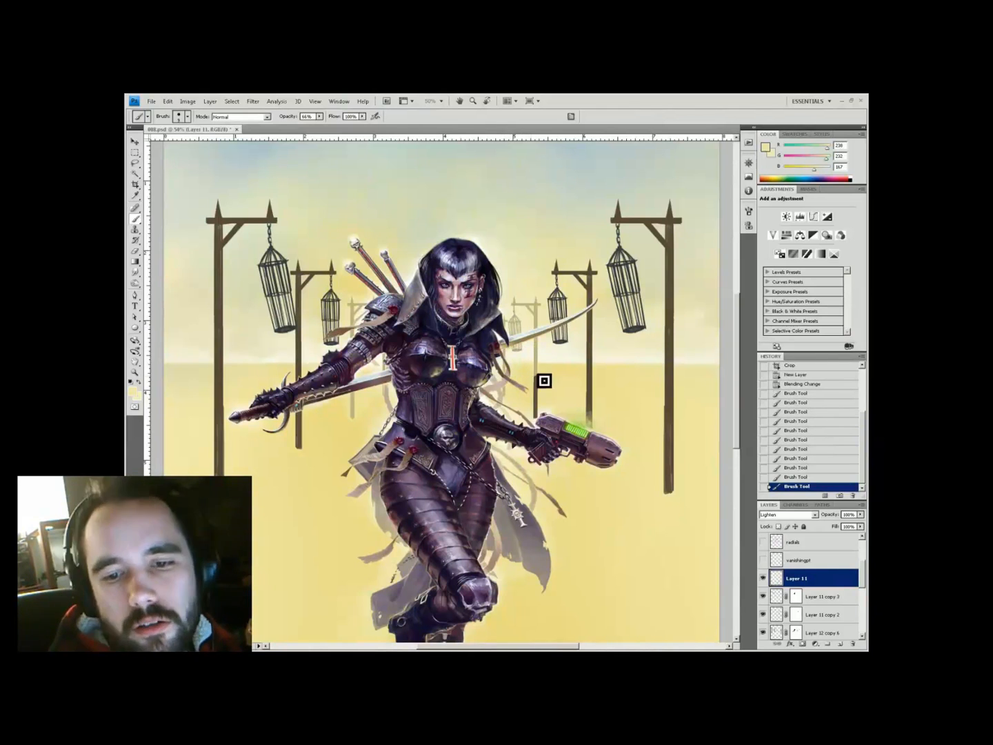
# Add another Lighten layer, sample tan and cream tones, and paint more pale haze
pyautogui.press('e')
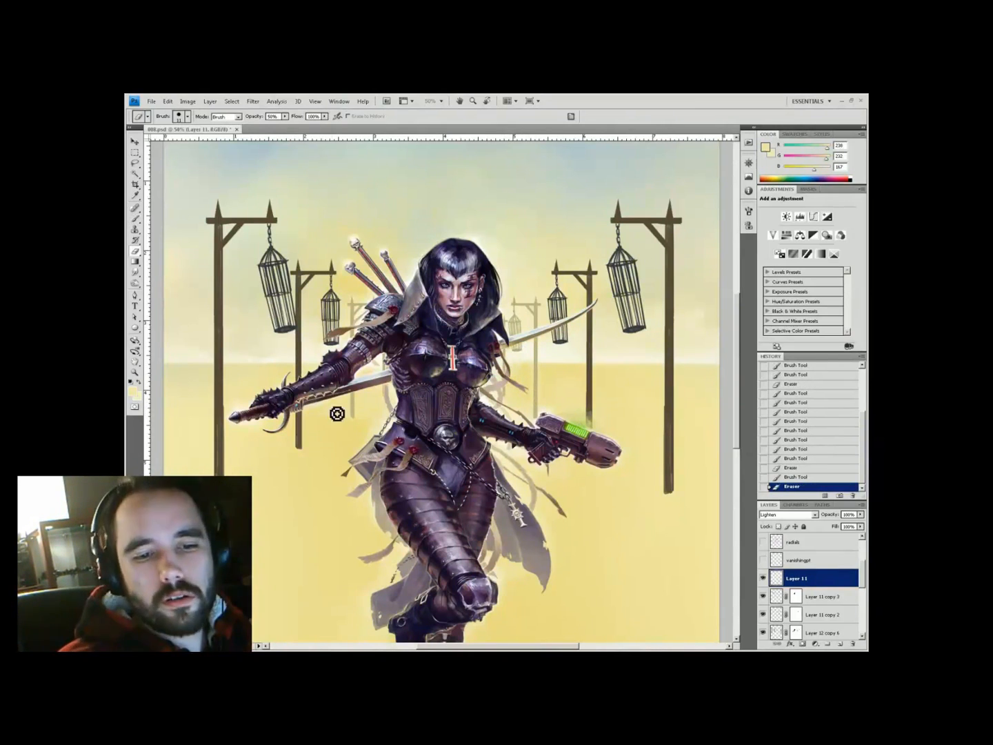
pyautogui.press('b')
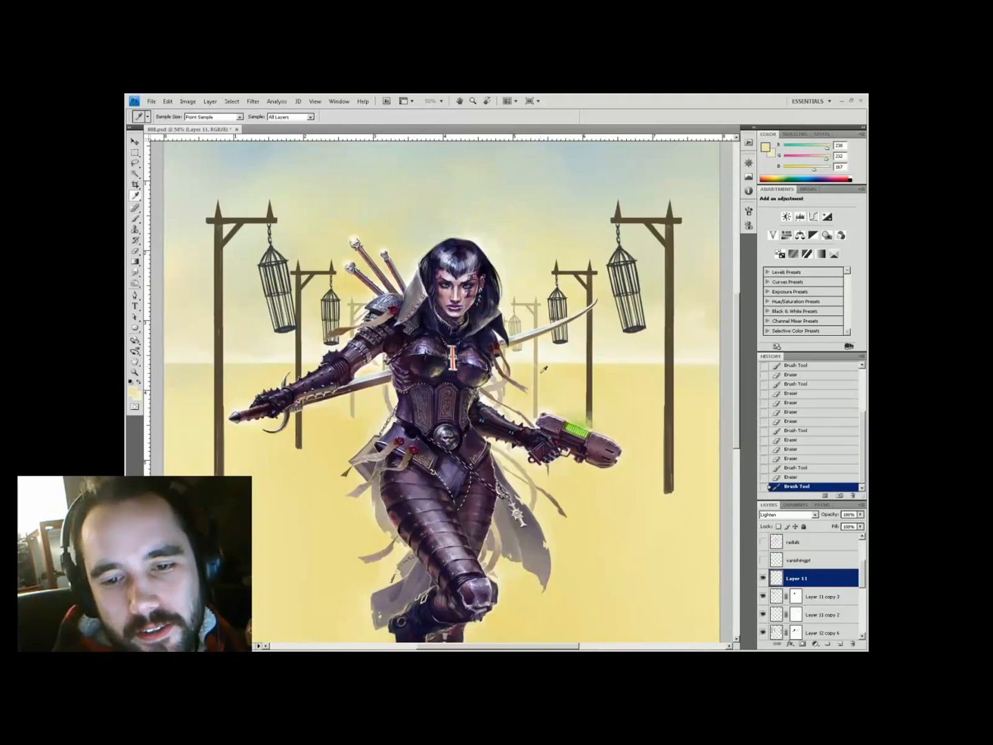
pyautogui.hotkey('ctrl', 'shift', 'alt', 'n')
pyautogui.hotkey('shift', 'alt', 'g')
pyautogui.keyDown('alt'); pyautogui.click(529, 356); pyautogui.keyUp('alt')
pyautogui.keyDown('alt'); pyautogui.click(507, 371); pyautogui.keyUp('alt')
pyautogui.moveTo(506, 370)
pyautogui.mouseDown()
pyautogui.moveTo(317, 372)
pyautogui.moveTo(509, 375)
pyautogui.mouseUp()
pyautogui.press('z')
pyautogui.keyDown('alt'); pyautogui.click(389, 373); pyautogui.keyUp('alt')
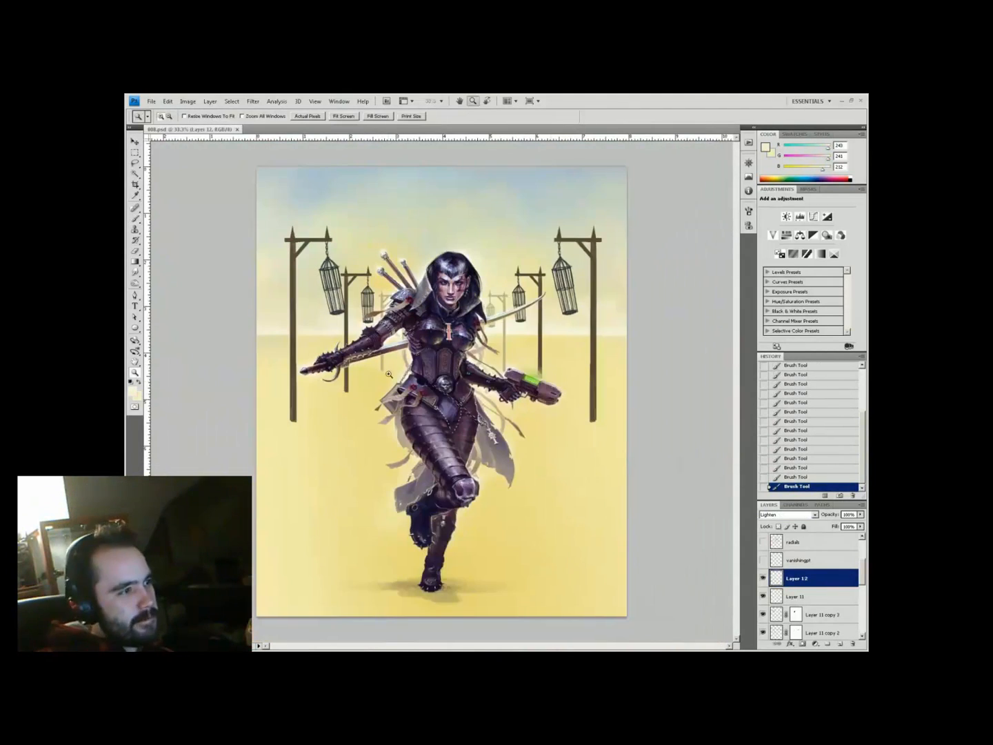
# Select the left cage on its layer and rotate it into position
pyautogui.click(820, 613)
pyautogui.press('l')
pyautogui.moveTo(321, 243); pyautogui.dragTo(326, 242)
pyautogui.hotkey('ctrl', 't')
pyautogui.moveTo(338, 339); pyautogui.dragTo(349, 335)
pyautogui.press('Return')
pyautogui.hotkey('ctrl', 'd')
# Back on the haze layer, paint light sand-coloured haze over the left pole
pyautogui.click(797, 578)
pyautogui.press('b')
pyautogui.hotkey('ctrl', '+')
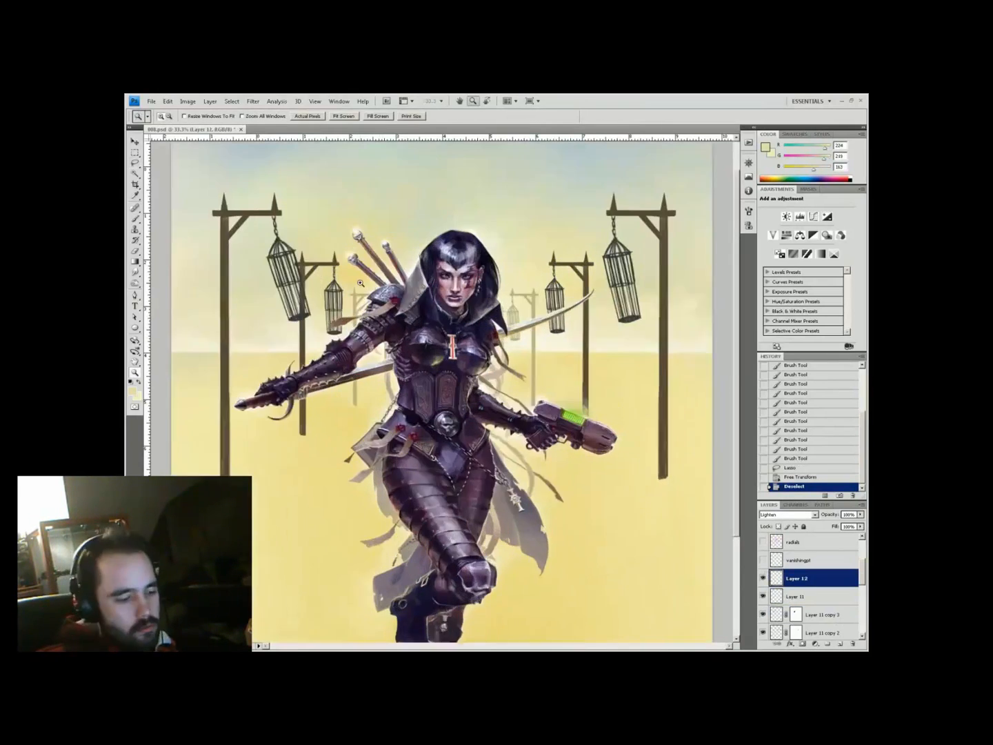
pyautogui.scroll(3, 376, 344)
pyautogui.keyDown('alt'); pyautogui.click(376, 344); pyautogui.keyUp('alt')
pyautogui.moveTo(351, 392); pyautogui.dragTo(350, 425)
pyautogui.moveTo(349, 508); pyautogui.dragTo(334, 478)
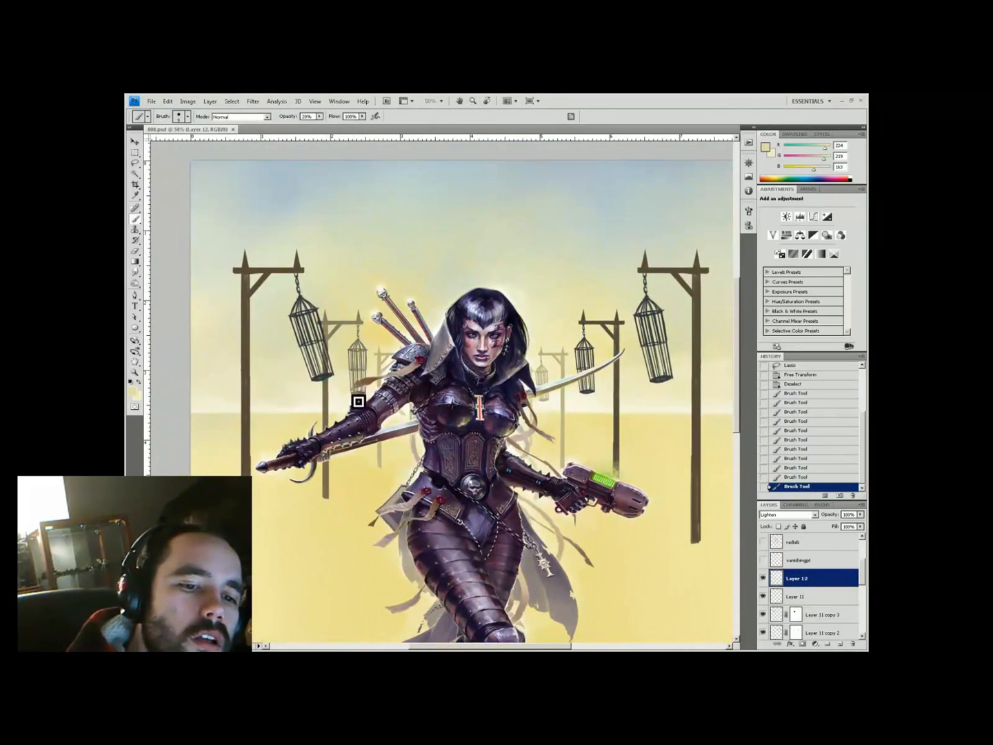
pyautogui.moveTo(326, 474); pyautogui.dragTo(226, 509)
# Raise brush opacity to 40% and add another Lighten-blended layer, checking the warrior's face
pyautogui.press('4')
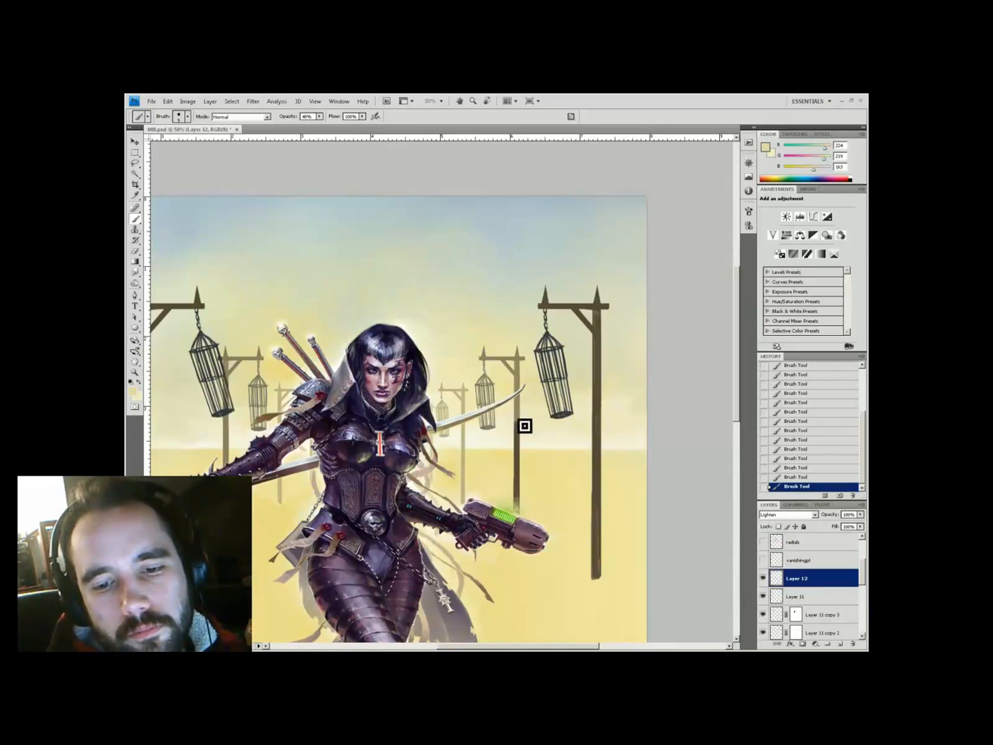
pyautogui.hotkey('ctrl', '0')
pyautogui.press('z')
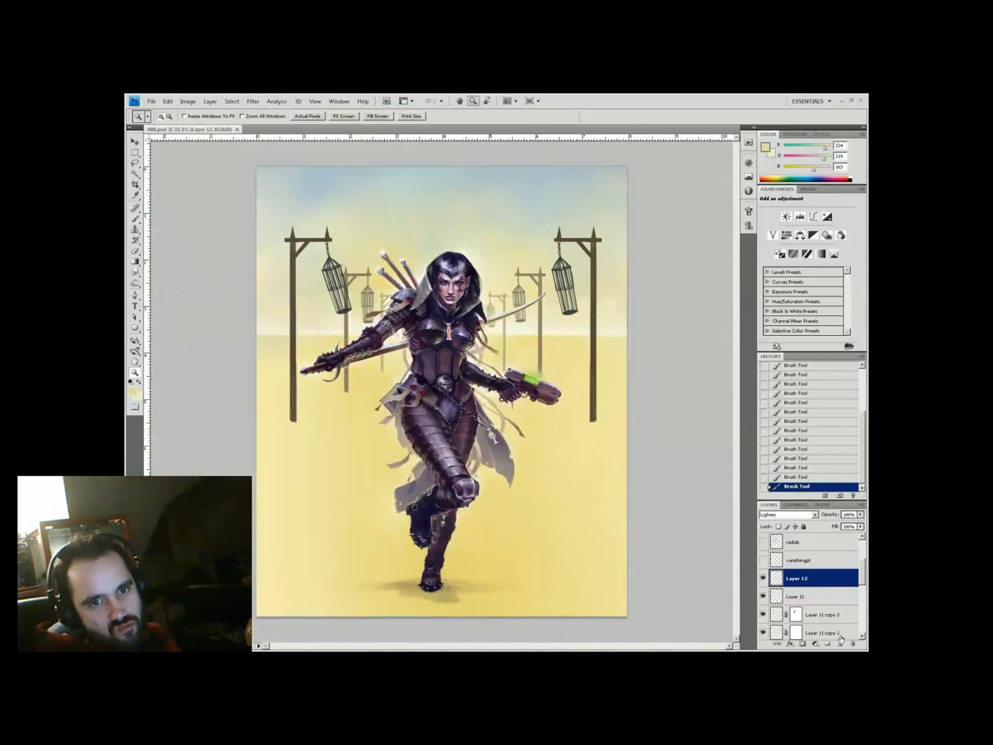
pyautogui.hotkey('ctrl', 'shift', 'alt', 'n')
pyautogui.hotkey('shift', 'alt', 'g')
pyautogui.click(552, 485)
pyautogui.click(552, 484)
pyautogui.hotkey('ctrl', '-')
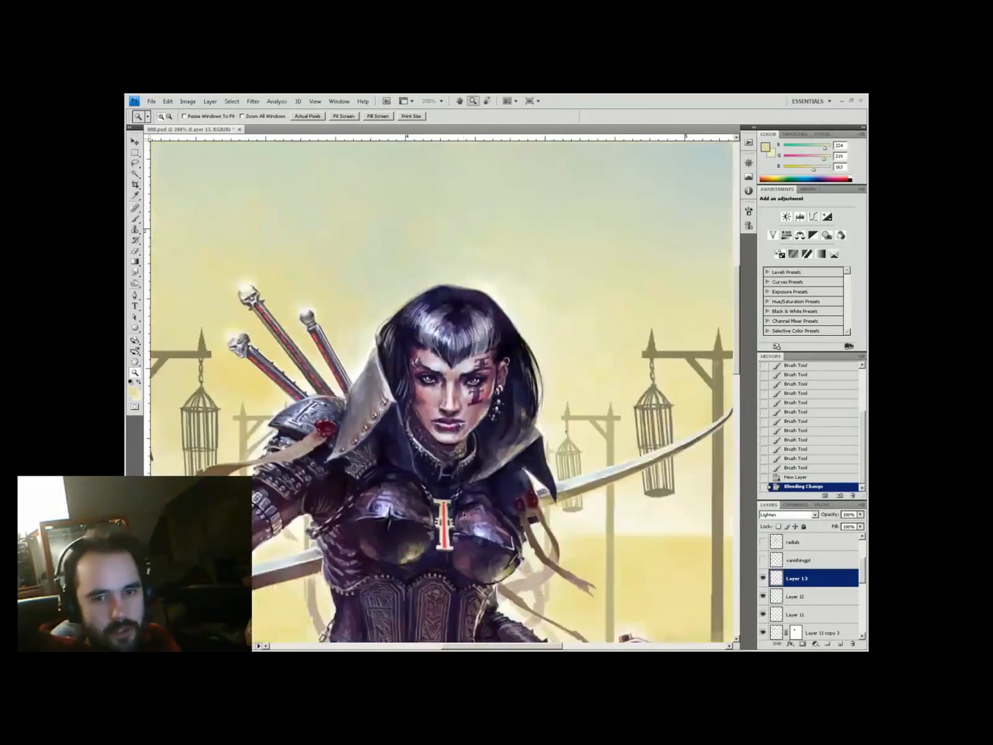
pyautogui.hotkey('ctrl', '-')
# Dab light strokes on the left gallows and cage bars, erasing stray paint around the cage
pyautogui.press('e')
pyautogui.click(234, 331)
pyautogui.press('b')
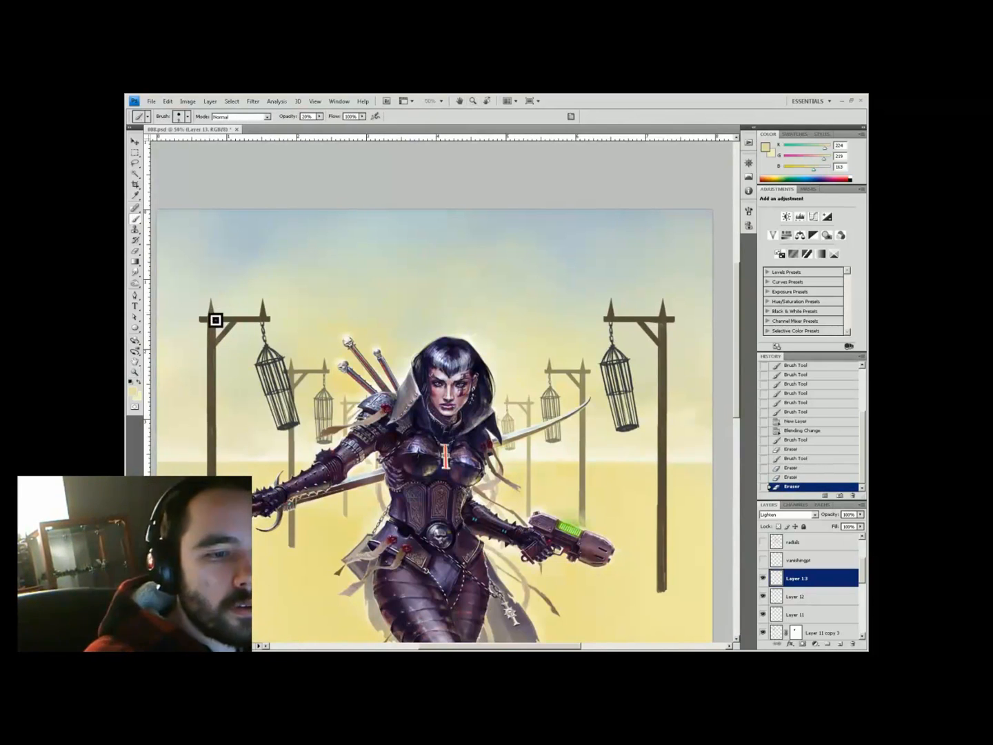
pyautogui.click(217, 321)
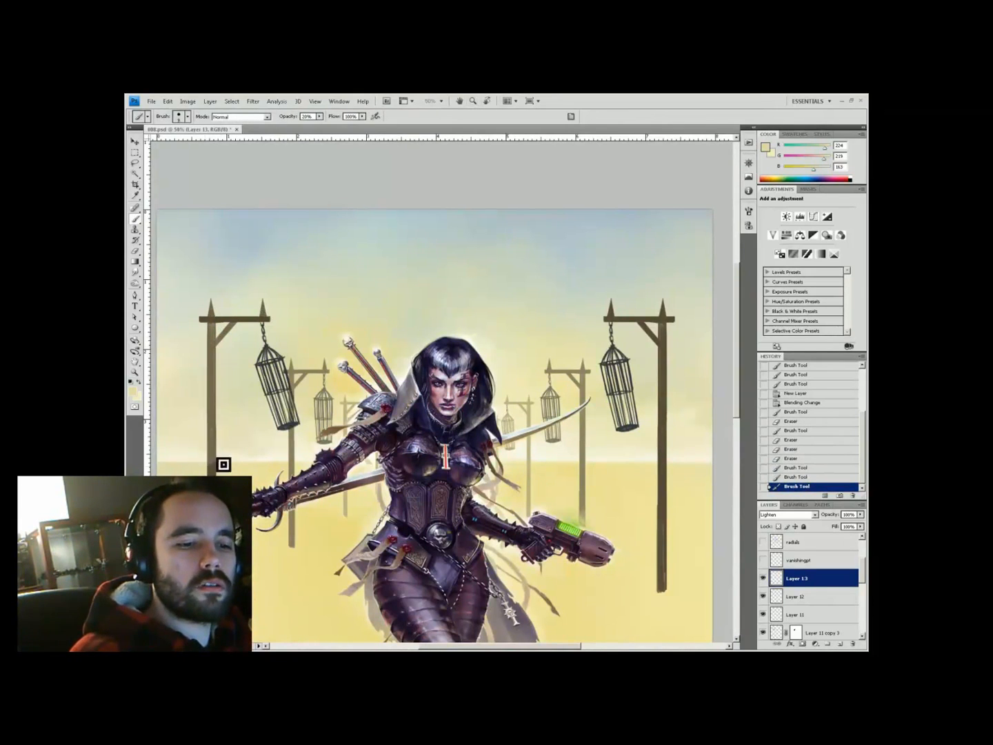
pyautogui.moveTo(214, 325); pyautogui.dragTo(215, 372)
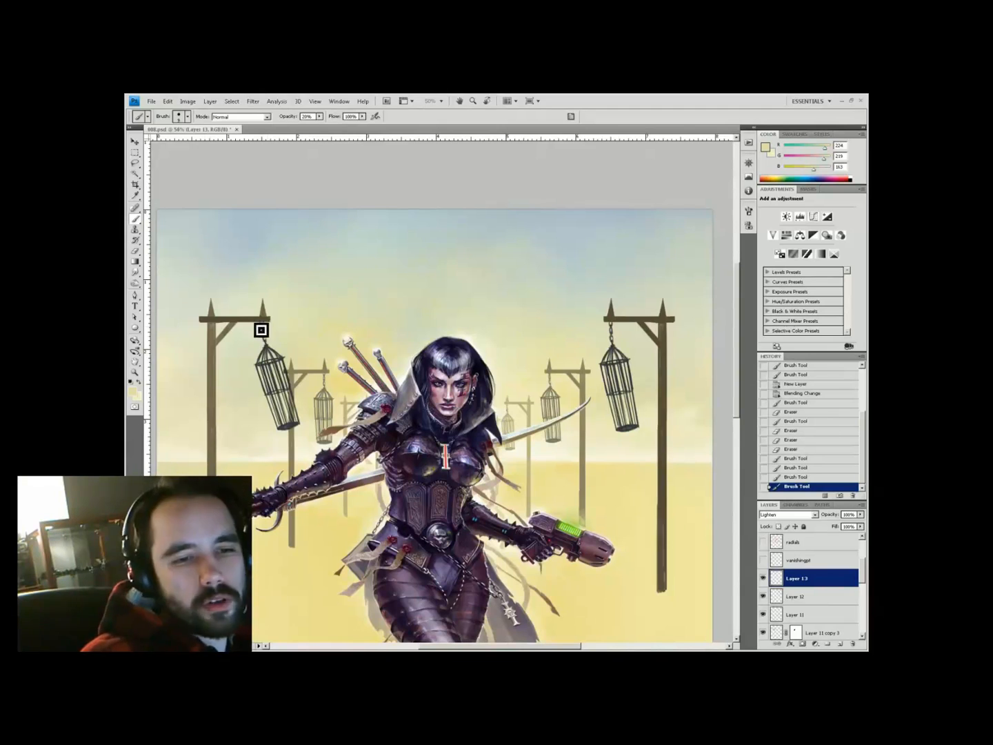
pyautogui.click(294, 432)
pyautogui.press('e')
pyautogui.click(302, 383)
pyautogui.click(303, 376)
pyautogui.press('b')
pyautogui.click(289, 431)
pyautogui.click(286, 406)
pyautogui.click(276, 369)
# Touch up the right gallows post, cleaning marks and painting a long stroke down it
pyautogui.click(660, 324)
pyautogui.press('e')
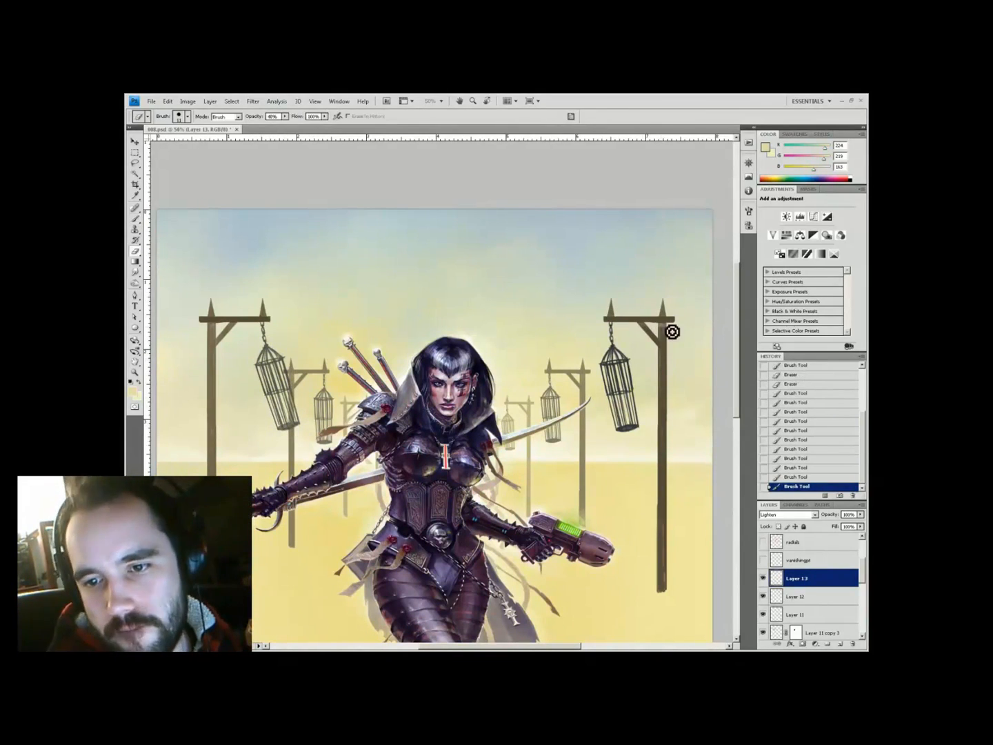
pyautogui.click(672, 332)
pyautogui.press('b')
pyautogui.click(664, 324)
pyautogui.press('e')
pyautogui.click(672, 329)
pyautogui.press('b')
pyautogui.moveTo(660, 335); pyautogui.dragTo(659, 594)
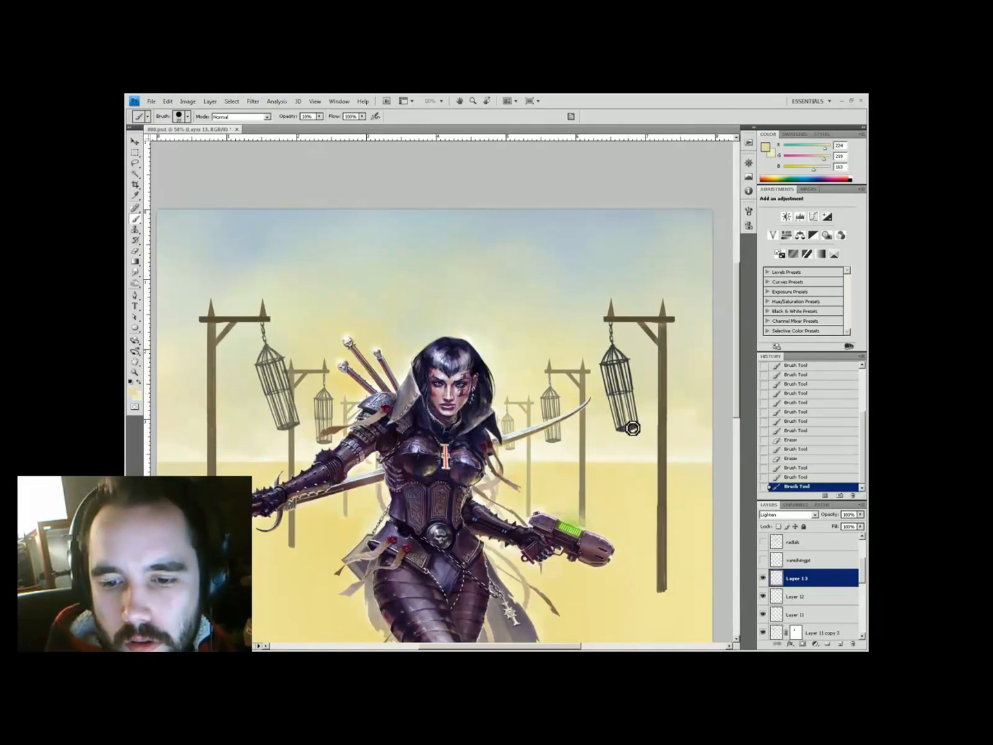
# Pick a new colour and paint a touch-up stroke across the gallows
pyautogui.press('z')
pyautogui.keyDown('alt'); pyautogui.click(428, 512); pyautogui.keyUp('alt')
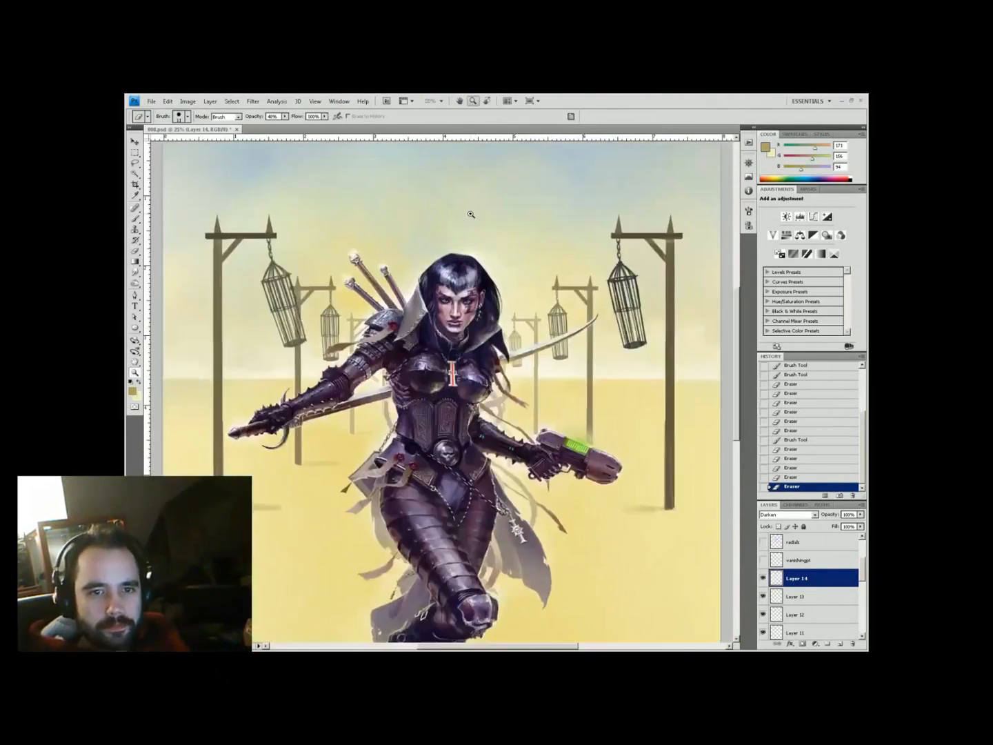
pyautogui.moveTo(471, 213); pyautogui.dragTo(465, 300)
pyautogui.press('h')
pyautogui.scroll(-3, 344, 511)
pyautogui.hotkey('ctrl', '-')
pyautogui.hotkey('ctrl', '-')
pyautogui.hotkey('ctrl', '-')
pyautogui.hotkey('ctrl', '-')
pyautogui.hotkey('ctrl', '-')
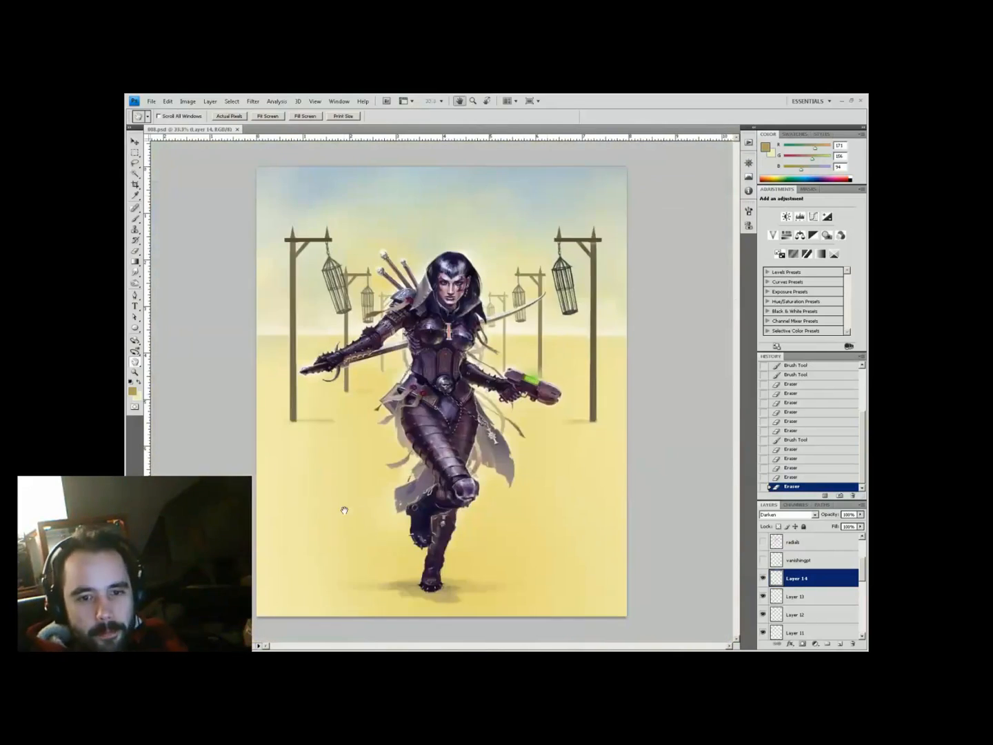
pyautogui.press('z')
pyautogui.click(437, 348)
pyautogui.click(488, 365)
pyautogui.click(840, 644)
pyautogui.moveTo(631, 297); pyautogui.dragTo(541, 457)
# Choose a different brush tip, paint more touch-up strokes on the gallows, and save
pyautogui.press('b')
pyautogui.rightClick(521, 374)
pyautogui.click(591, 372)
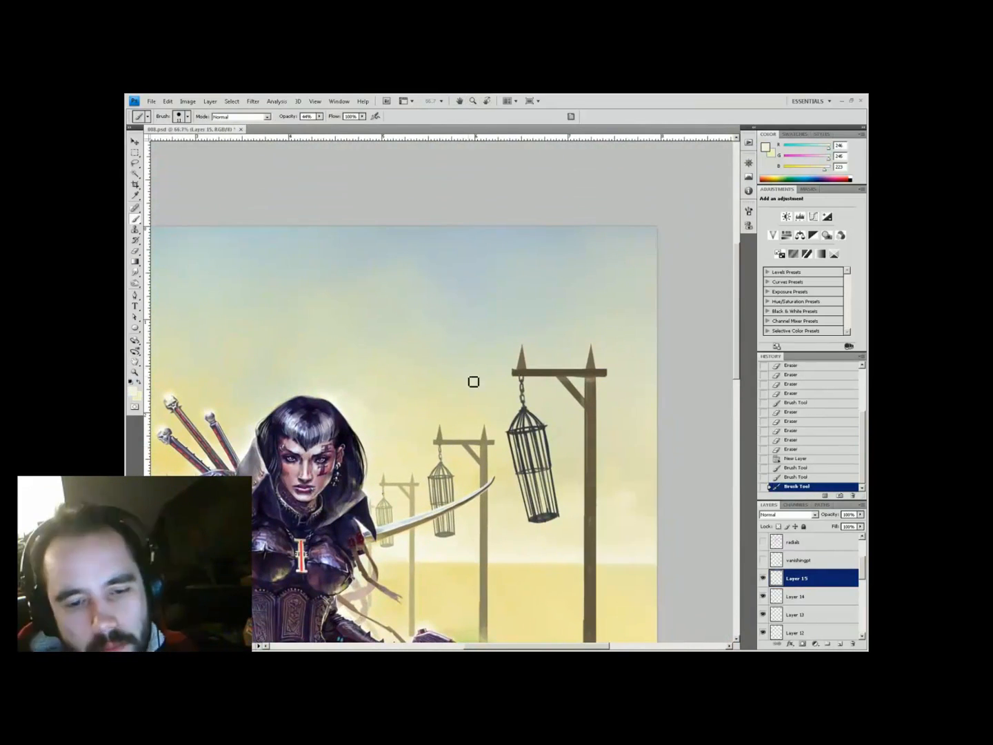
pyautogui.click(524, 427)
pyautogui.click(411, 487)
pyautogui.hotkey('ctrl', '-')
pyautogui.hotkey('ctrl', '-')
pyautogui.hotkey('ctrl', 's')
# Paint touch-ups near the left gallows and erase stray paint by its cage
pyautogui.press('z')
pyautogui.click(387, 345)
pyautogui.click(388, 255)
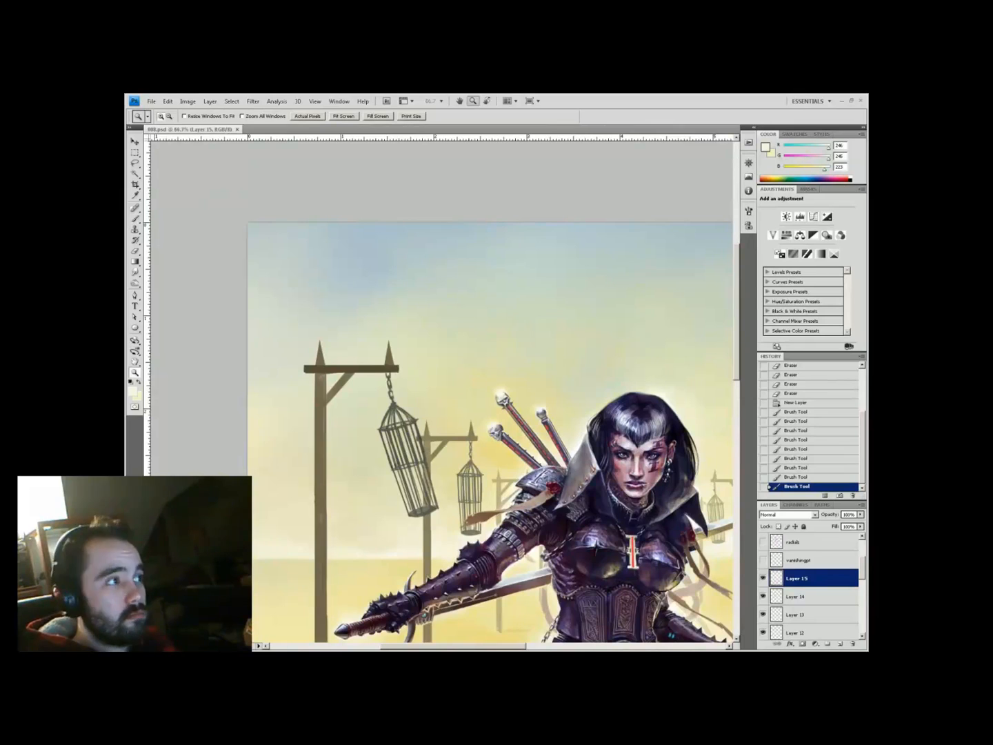
pyautogui.moveTo(386, 373); pyautogui.dragTo(468, 399)
pyautogui.press('b')
pyautogui.click(464, 399)
pyautogui.press('e')
pyautogui.click(406, 398)
pyautogui.press('b')
# Switch the eraser to a softer tip while viewing another gallows
pyautogui.hotkey('ctrl', '-')
pyautogui.hotkey('ctrl', '-')
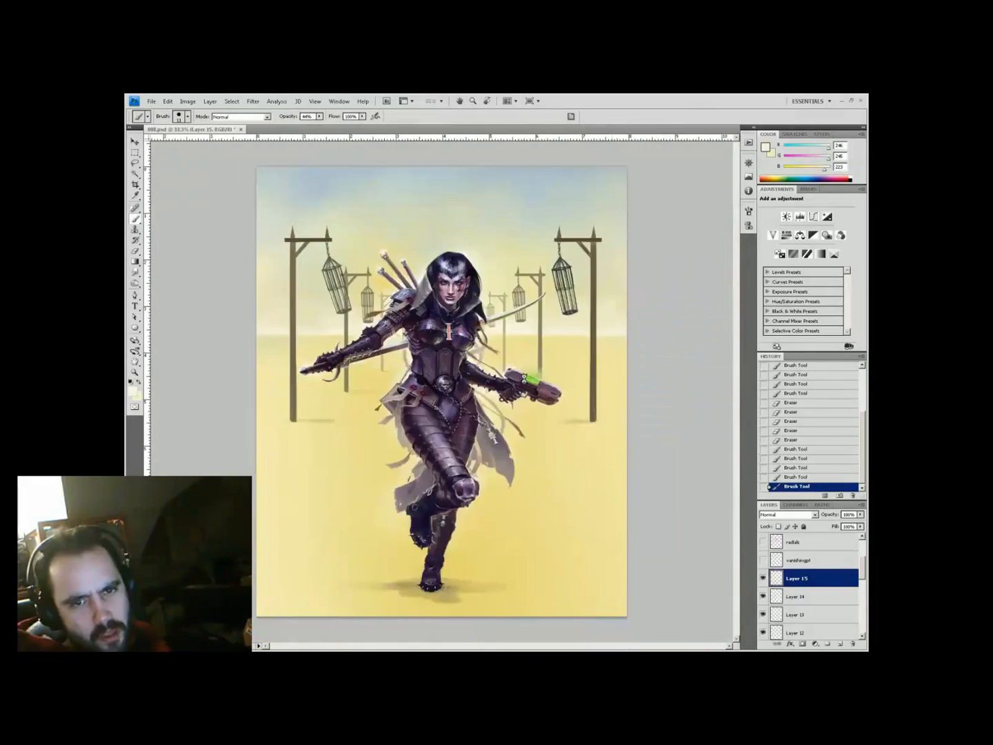
pyautogui.press('z')
pyautogui.click(400, 316)
pyautogui.click(401, 314)
pyautogui.press('b')
pyautogui.rightClick(449, 351)
pyautogui.click(360, 392)
pyautogui.press('e')
pyautogui.press('b')
# Alternate small paint touch-ups with erasing stray marks on the left cage
pyautogui.click(395, 487)
pyautogui.press('e')
pyautogui.click(397, 486)
pyautogui.press('b')
pyautogui.click(373, 403)
pyautogui.press('e')
pyautogui.press('b')
pyautogui.press('e')
# Touch up the right-hand cage and erase around it
pyautogui.click(437, 426)
pyautogui.press('b')
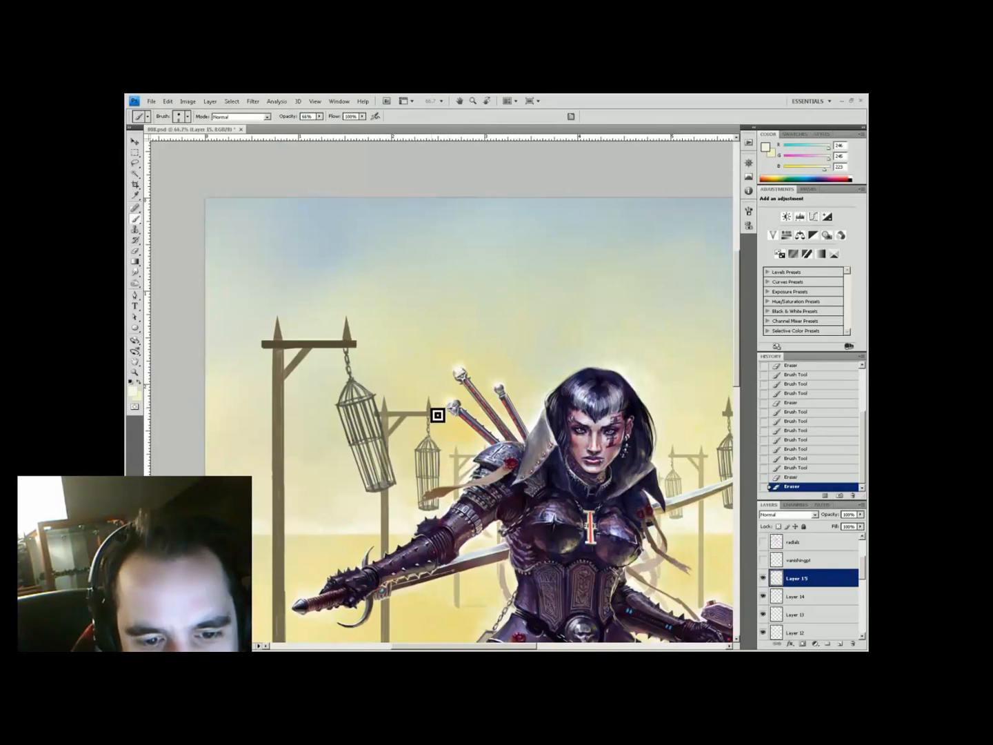
pyautogui.moveTo(662, 400); pyautogui.dragTo(396, 402)
pyautogui.click(550, 395)
pyautogui.press('e')
pyautogui.click(575, 402)
pyautogui.press('b')
pyautogui.press('e')
pyautogui.press('b')
pyautogui.click(577, 493)
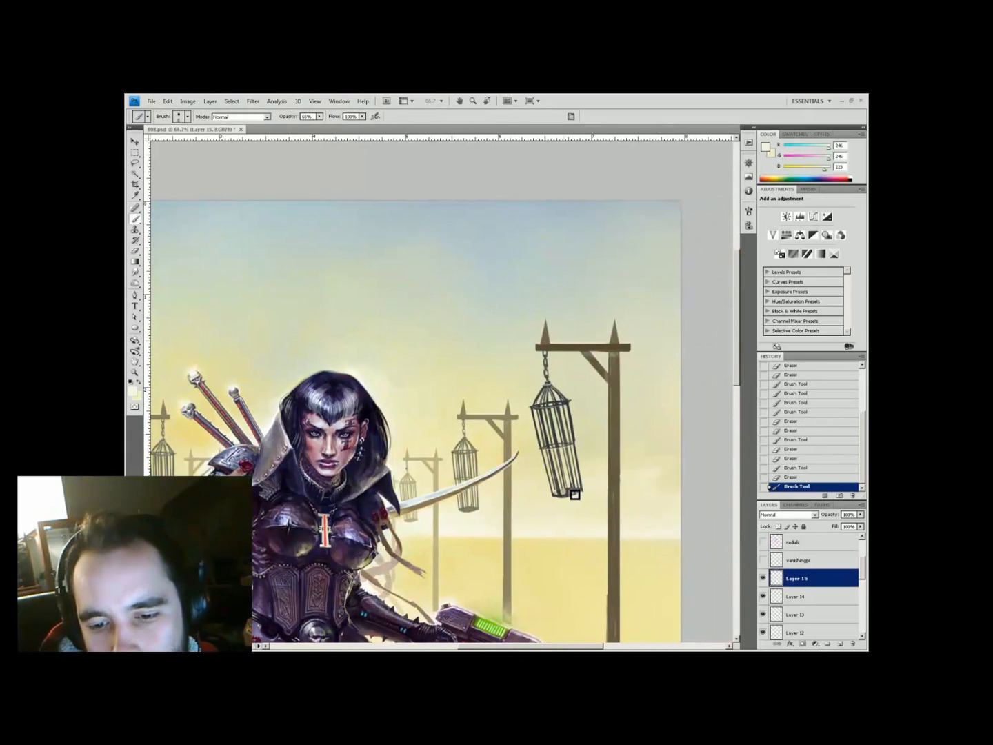
pyautogui.press('e')
# Save, then sample pale cream, gallows-post brown and ground yellow colours from the painting
pyautogui.hotkey('ctrl', '-')
pyautogui.hotkey('ctrl', '-')
pyautogui.hotkey('ctrl', 's')
pyautogui.hotkey('ctrl', '+')
pyautogui.press('space')
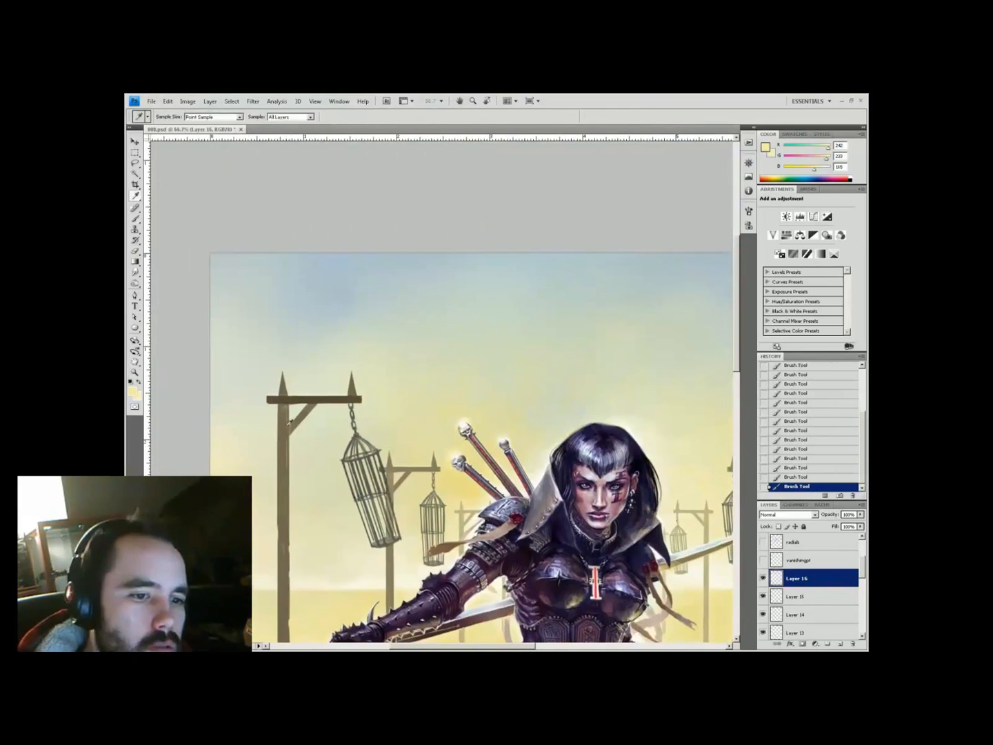
pyautogui.keyDown('alt'); pyautogui.click(289, 425); pyautogui.keyUp('alt')
pyautogui.press('space')
pyautogui.moveTo(406, 564); pyautogui.dragTo(423, 441)
pyautogui.keyDown('alt'); pyautogui.click(413, 567); pyautogui.keyUp('alt')
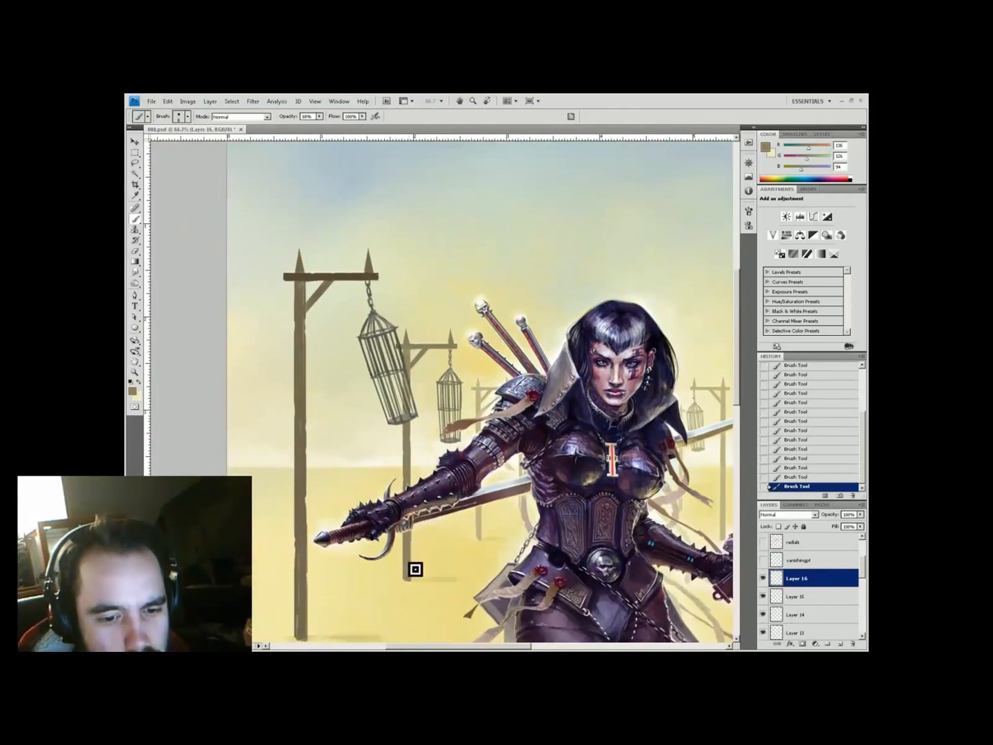
pyautogui.hotkey('ctrl', '-')
pyautogui.press('space')
pyautogui.moveTo(662, 413); pyautogui.dragTo(500, 419)
pyautogui.keyDown('alt'); pyautogui.click(546, 419); pyautogui.keyUp('alt')
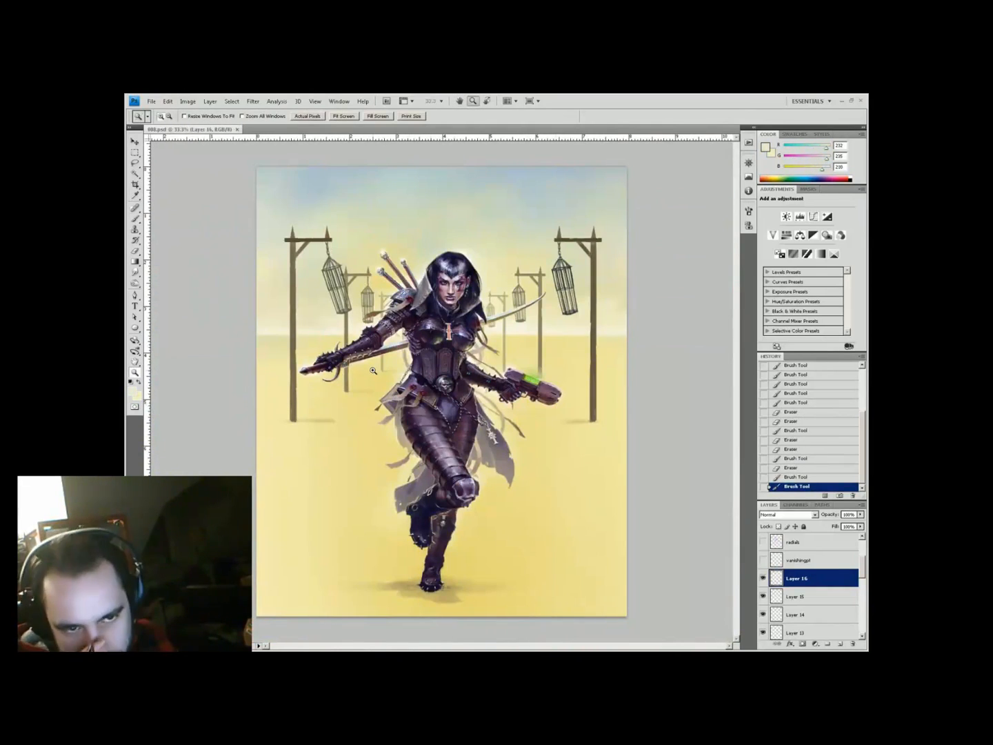
# Merge visible layers, then copy the lassoed right gallows to a new layer and transform it
pyautogui.hotkey('ctrl', 'shift', 'e')
pyautogui.moveTo(571, 218)
pyautogui.mouseDown()
pyautogui.moveTo(586, 413)
pyautogui.moveTo(561, 209)
pyautogui.mouseUp()
pyautogui.hotkey('ctrl', 'j')
pyautogui.hotkey('ctrl', 't')
pyautogui.press('Return')
# Repaint the copied right gallows post with fresh darker and lighter strokes
pyautogui.hotkey('ctrl', '+')
pyautogui.press('b')
pyautogui.keyDown('alt'); pyautogui.click(617, 273); pyautogui.keyUp('alt')
pyautogui.moveTo(618, 273); pyautogui.dragTo(638, 335)
pyautogui.keyDown('alt'); pyautogui.click(623, 307); pyautogui.keyUp('alt')
pyautogui.keyDown('alt'); pyautogui.click(669, 351); pyautogui.keyUp('alt')
# Select Layer 16 with the other gallows layer and merge them together
pyautogui.keyDown('alt'); pyautogui.click(665, 361); pyautogui.keyUp('alt')
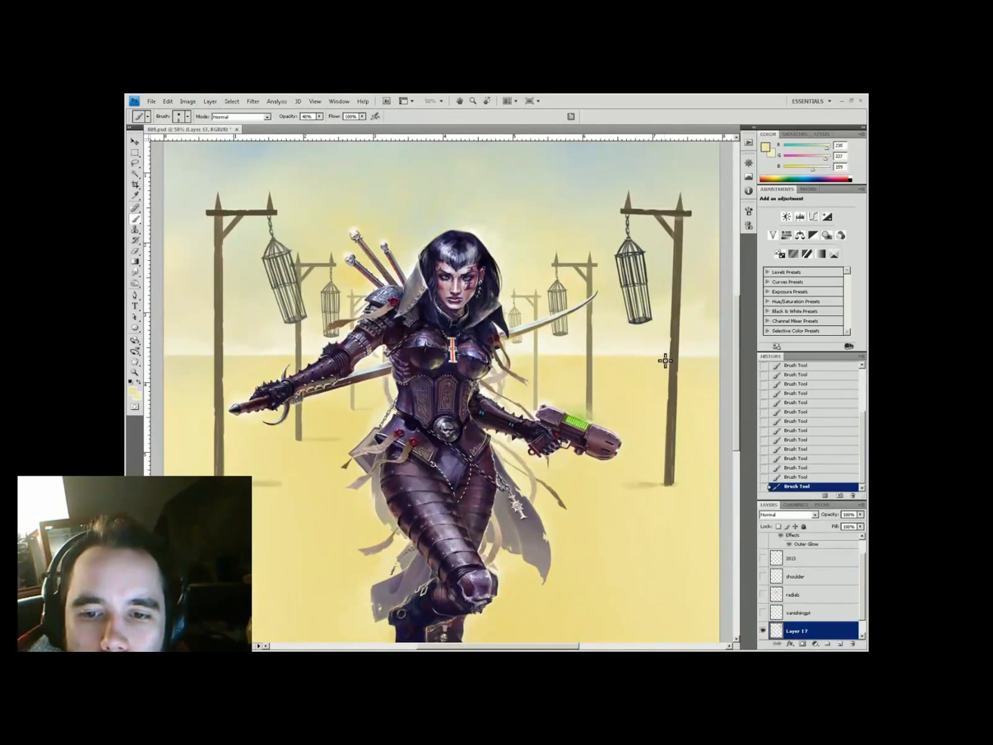
pyautogui.hotkey('ctrl', '-')
pyautogui.hotkey('ctrl', '+')
pyautogui.press('3')
pyautogui.keyDown('alt'); pyautogui.click(667, 515); pyautogui.keyUp('alt')
pyautogui.hotkey('shift', 'alt', '[')
pyautogui.hotkey('ctrl', 'e')
# Lasso a section of the gallows, copy it to a new layer and transform it
pyautogui.press('l')
pyautogui.moveTo(469, 340); pyautogui.dragTo(509, 515)
pyautogui.hotkey('ctrl', 'j')
pyautogui.hotkey('ctrl', 't')
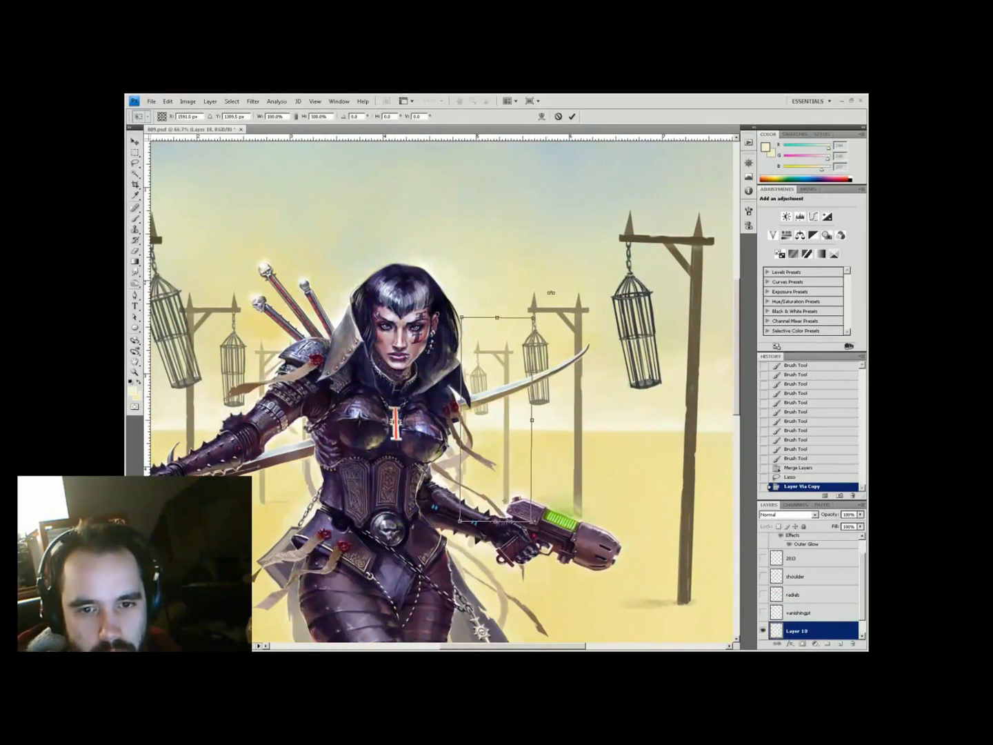
pyautogui.press('Return')
pyautogui.press('b')
pyautogui.hotkey('ctrl', '+')
# Paint lighter strokes around the sword and cage at 99% opacity, then merge into Layer 18
pyautogui.moveTo(480, 363)
pyautogui.mouseDown()
pyautogui.moveTo(475, 426)
pyautogui.moveTo(502, 417)
pyautogui.mouseUp()
pyautogui.keyDown('alt'); pyautogui.click(469, 375); pyautogui.keyUp('alt')
pyautogui.press('9')
pyautogui.press('9')
pyautogui.hotkey('ctrl', '-')
pyautogui.hotkey('ctrl', '-')
pyautogui.hotkey('ctrl', '-')
pyautogui.press('l')
pyautogui.hotkey('ctrl', '+')
pyautogui.hotkey('ctrl', 'e')
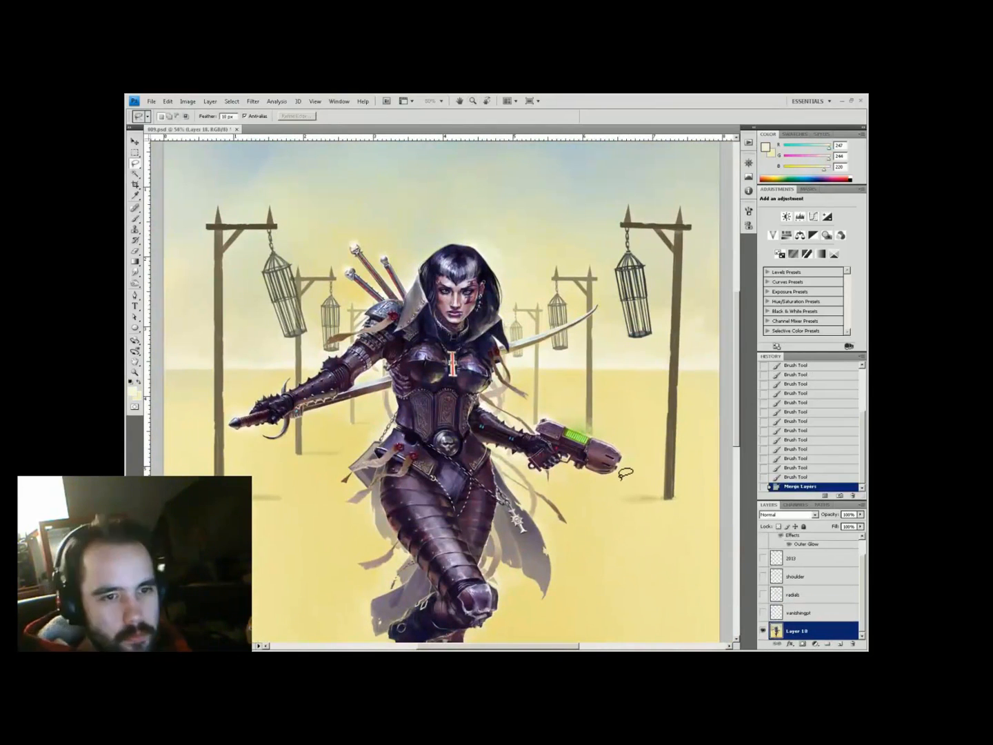
# Copy the lassoed left gallows pole onto Layer 19 and reshape it
pyautogui.moveTo(301, 473); pyautogui.dragTo(214, 475)
pyautogui.hotkey('ctrl', 'j')
pyautogui.hotkey('ctrl', 't')
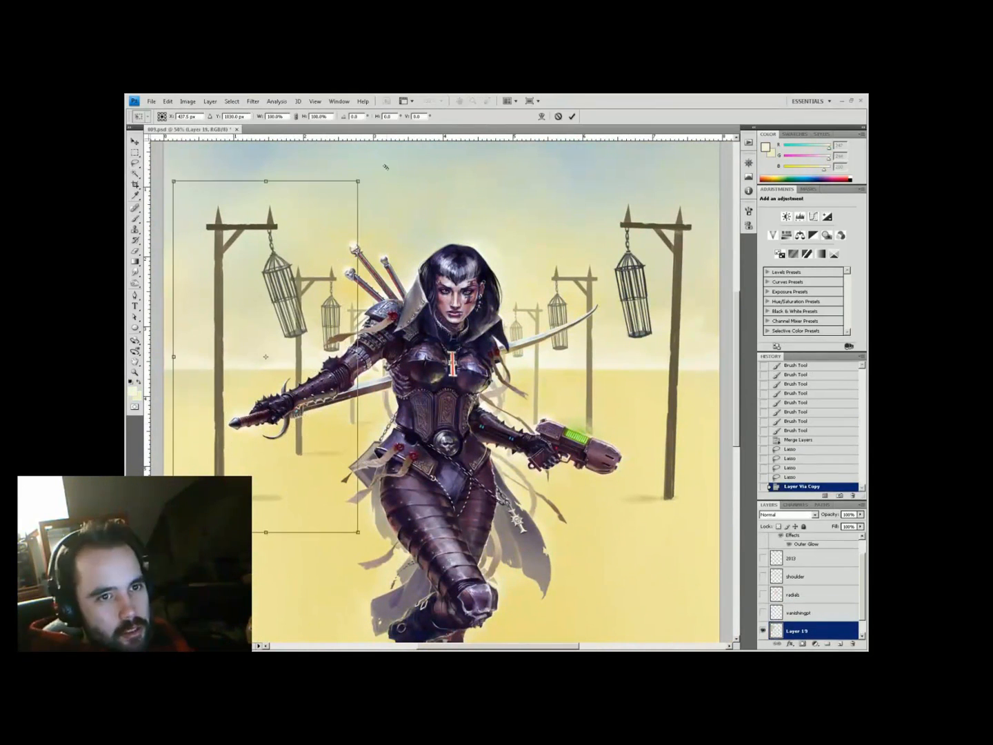
pyautogui.press('Return')
# Erase the copied pole's rough edges, then add empty Layer 20
pyautogui.press('e')
pyautogui.hotkey('ctrl', '+')
pyautogui.rightClick(358, 360)
pyautogui.click(340, 366)
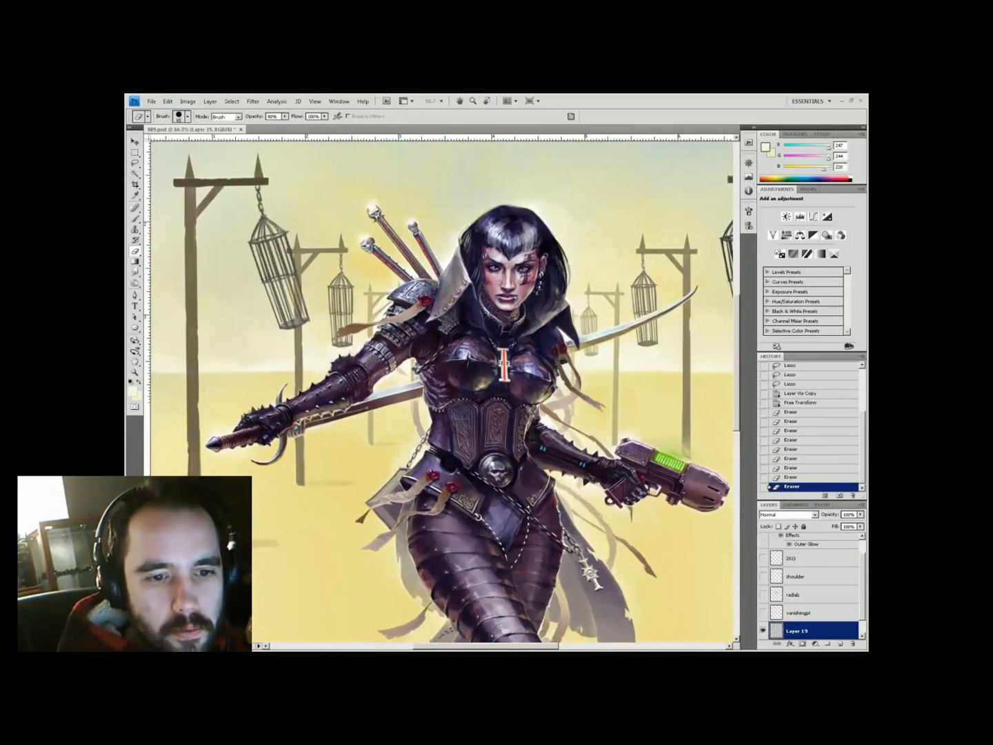
pyautogui.click(183, 487)
pyautogui.hotkey('ctrl', '-')
pyautogui.hotkey('ctrl', '-')
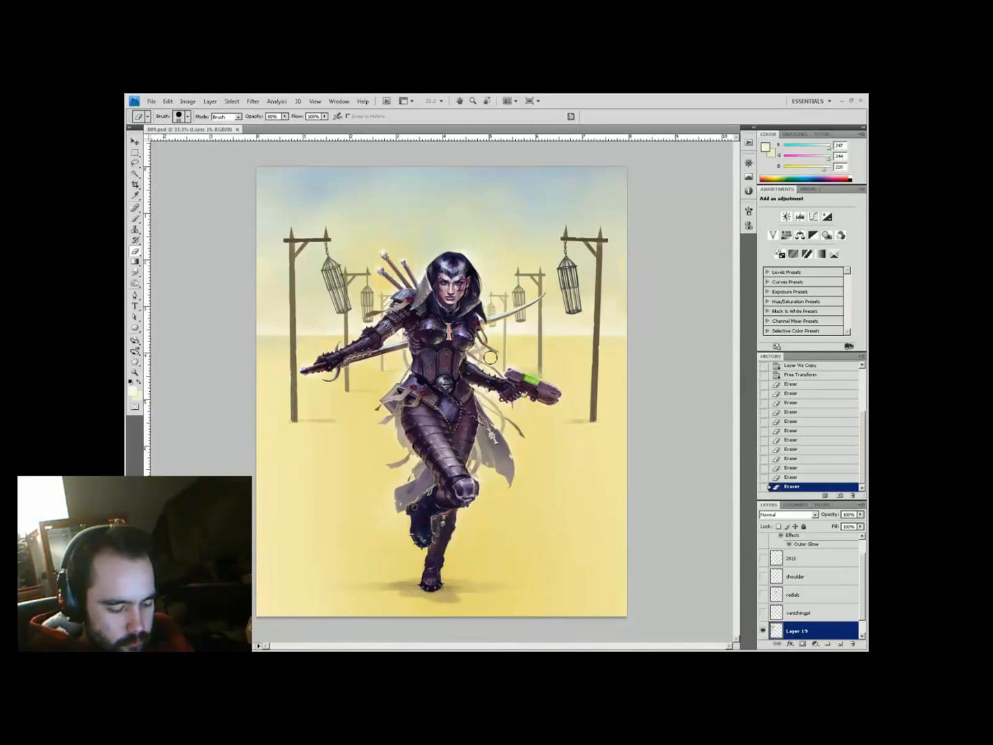
pyautogui.hotkey('ctrl', 'shift', 'alt', 'n')
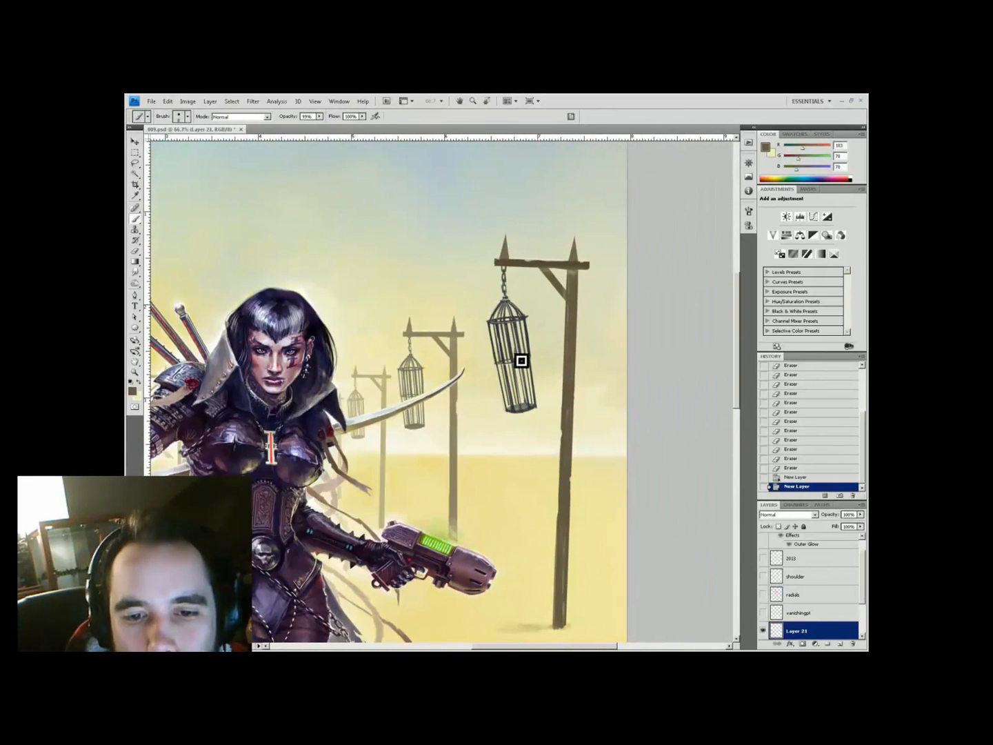
# Paint a ragged corpse in the right cage with an arm hanging out and a dangling leg
pyautogui.moveTo(518, 349)
pyautogui.mouseDown()
pyautogui.moveTo(524, 358)
pyautogui.moveTo(512, 371)
pyautogui.mouseUp()
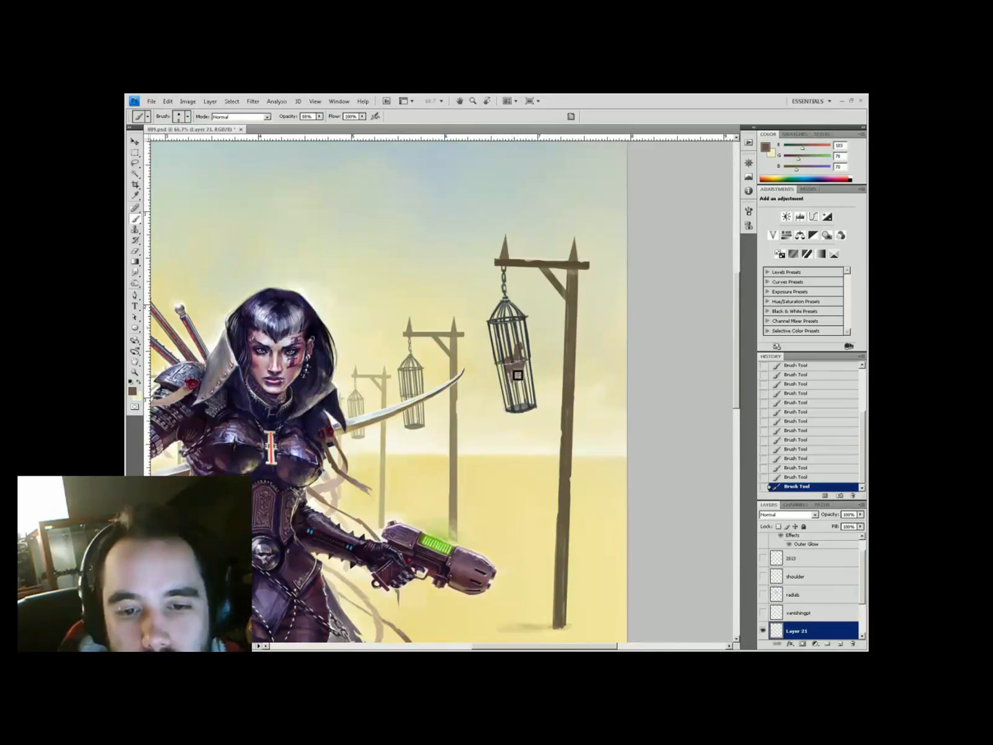
pyautogui.moveTo(493, 377)
pyautogui.mouseDown()
pyautogui.moveTo(487, 384)
pyautogui.moveTo(526, 369)
pyautogui.mouseUp()
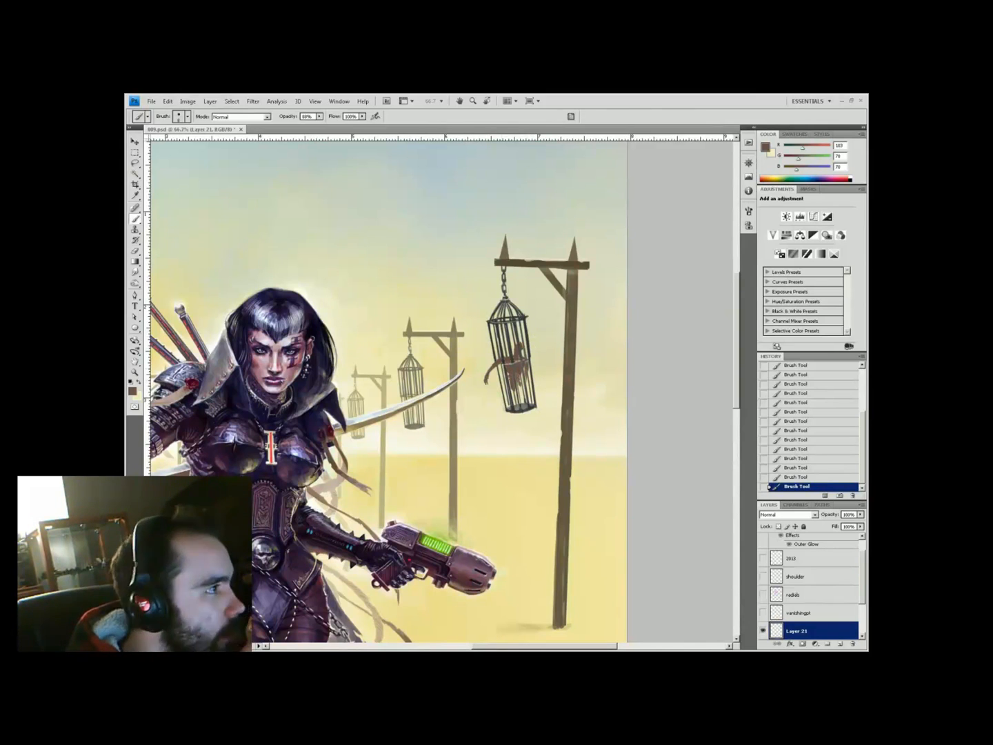
pyautogui.hotkey('ctrl', '-')
pyautogui.hotkey('ctrl', '-')
pyautogui.press('z')
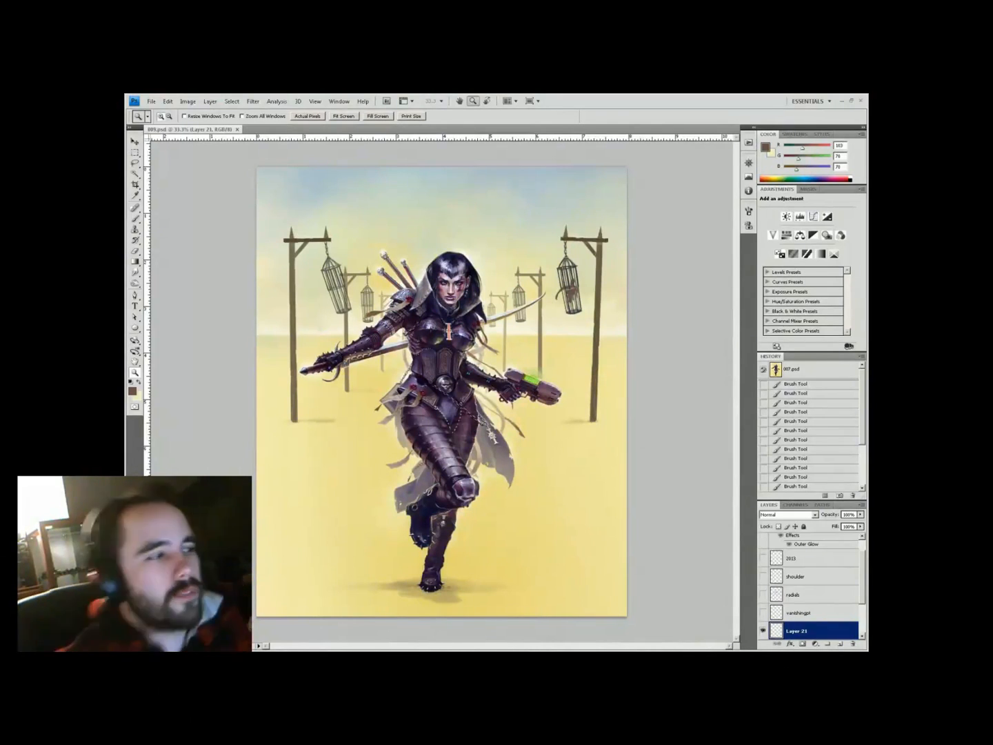
pyautogui.click(583, 284)
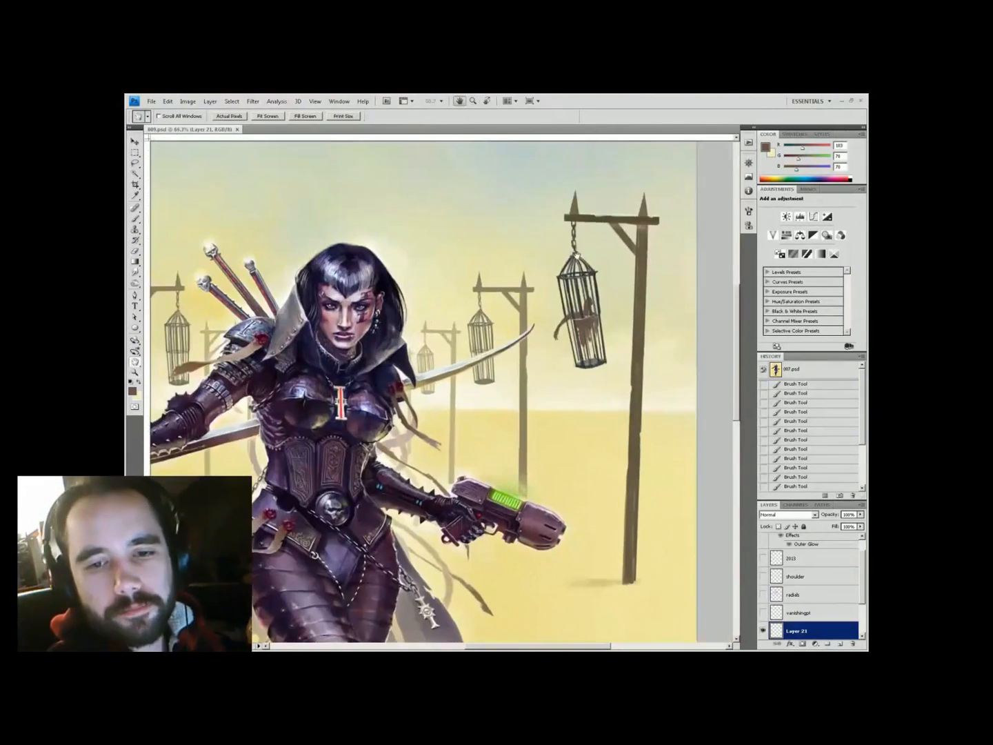
pyautogui.press('b')
pyautogui.moveTo(550, 355)
pyautogui.mouseDown()
pyautogui.moveTo(542, 344)
pyautogui.moveTo(537, 377)
pyautogui.mouseUp()
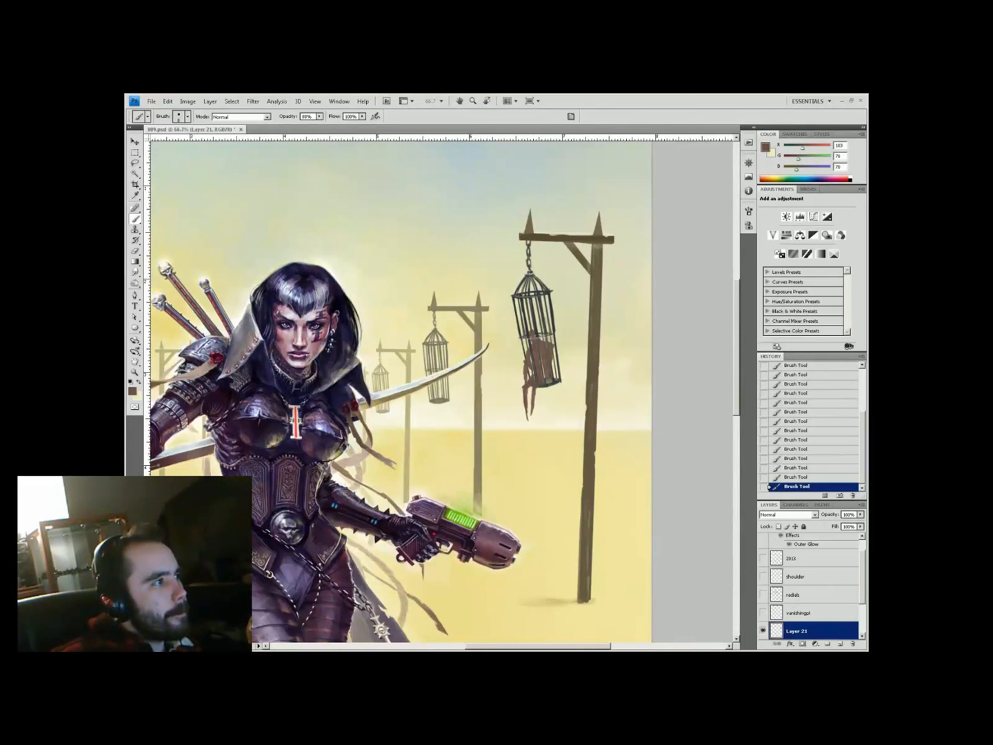
pyautogui.scroll(1, 565, 345)
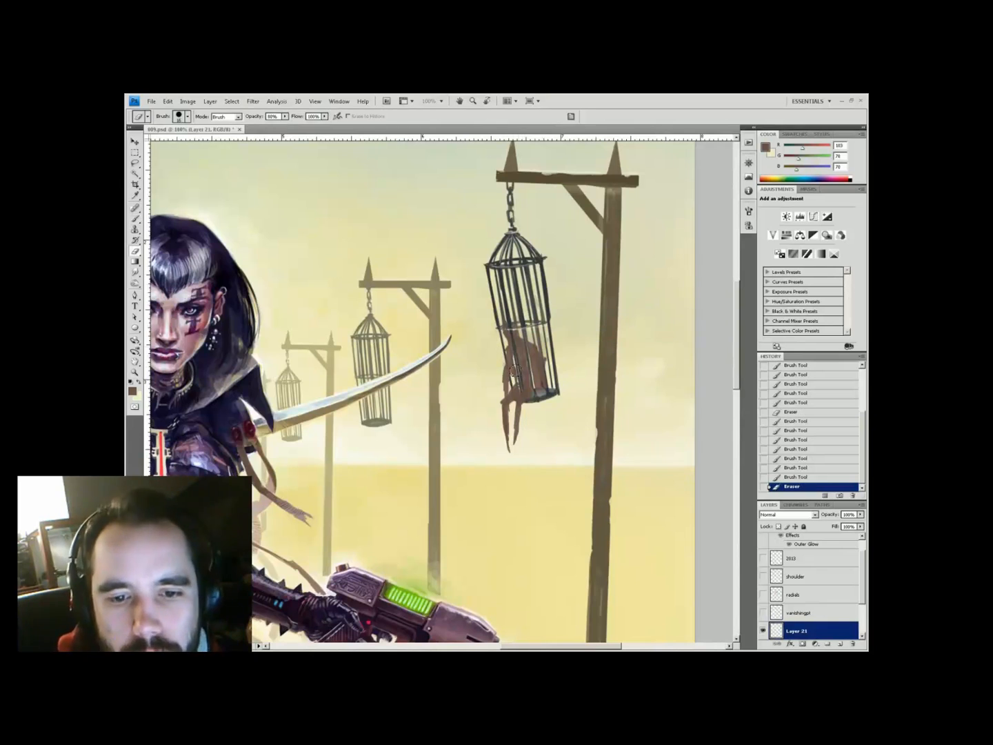
pyautogui.moveTo(522, 336)
pyautogui.mouseDown()
pyautogui.moveTo(517, 459)
pyautogui.moveTo(512, 452)
pyautogui.mouseUp()
# Pick cream tones and clean up stray paint near the cage across Layers 21 and 22
pyautogui.press('h')
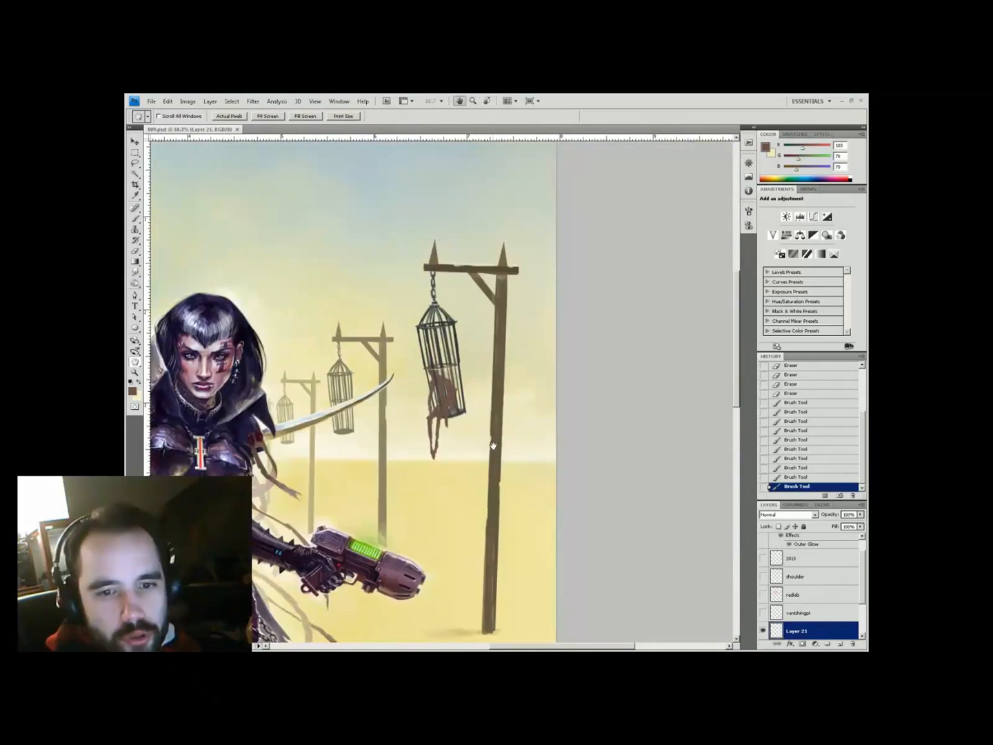
pyautogui.click(132, 390)
pyautogui.click(381, 407)
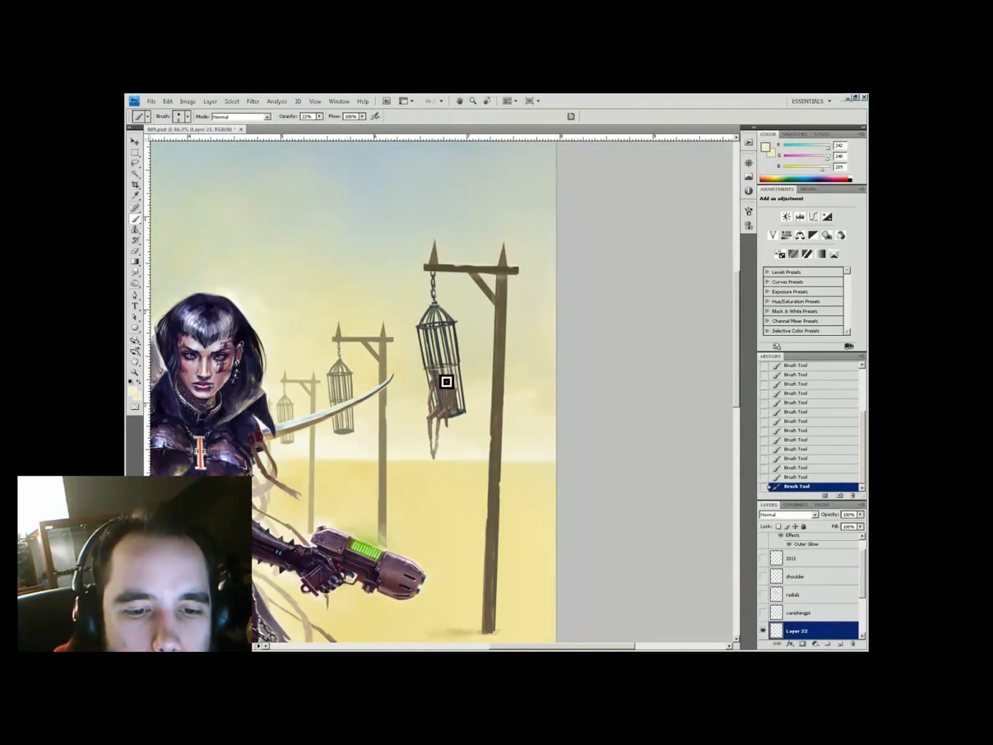
pyautogui.keyDown('alt'); pyautogui.click(451, 419); pyautogui.keyUp('alt')
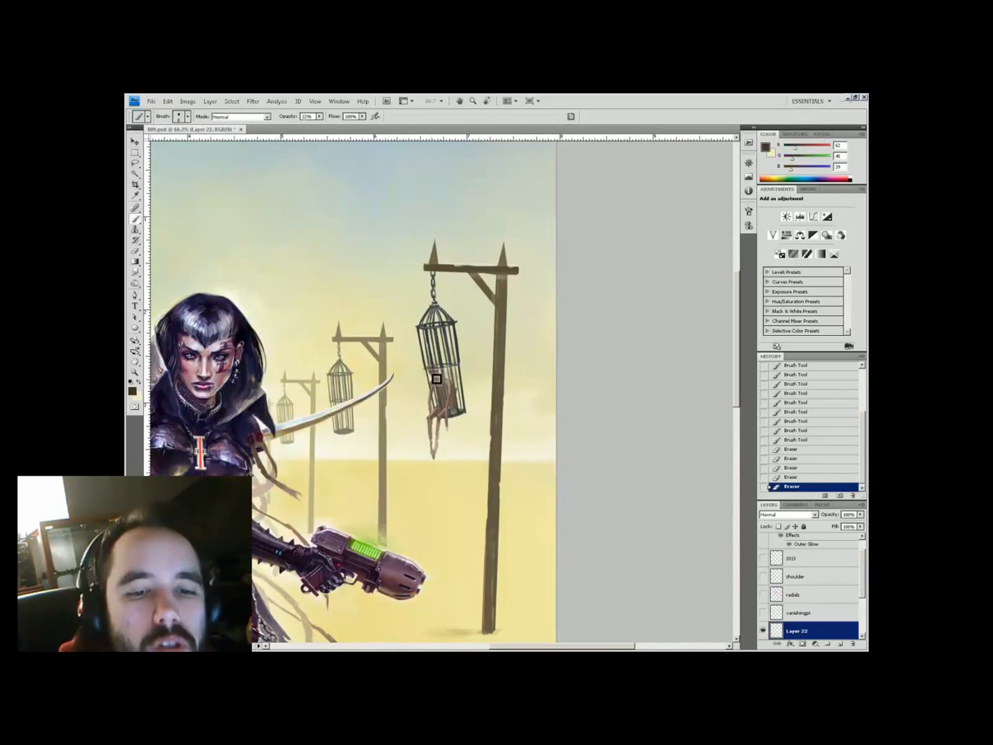
pyautogui.moveTo(441, 386); pyautogui.dragTo(455, 404)
pyautogui.hotkey('alt', '[')
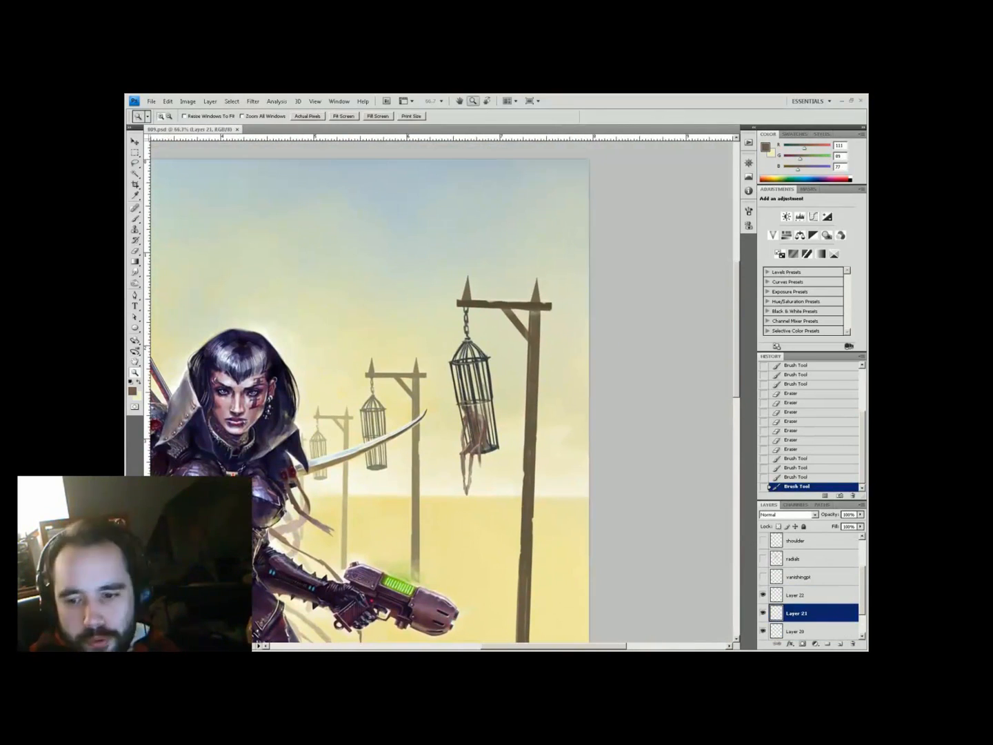
pyautogui.hotkey('alt', ']')
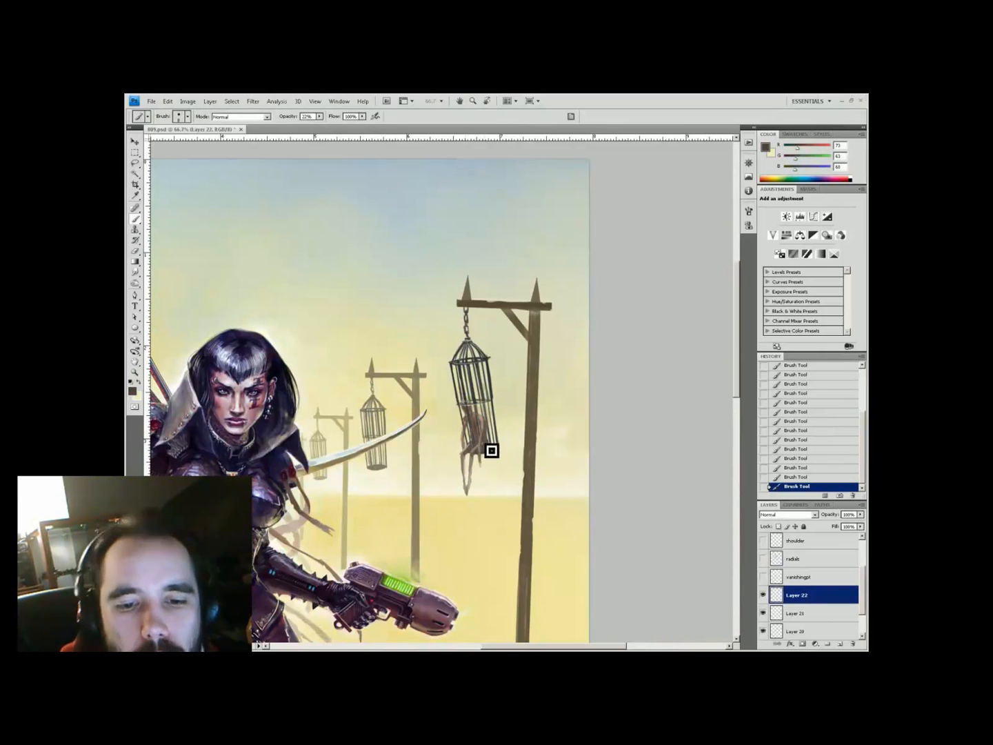
pyautogui.press('h')
pyautogui.moveTo(477, 421); pyautogui.dragTo(560, 340)
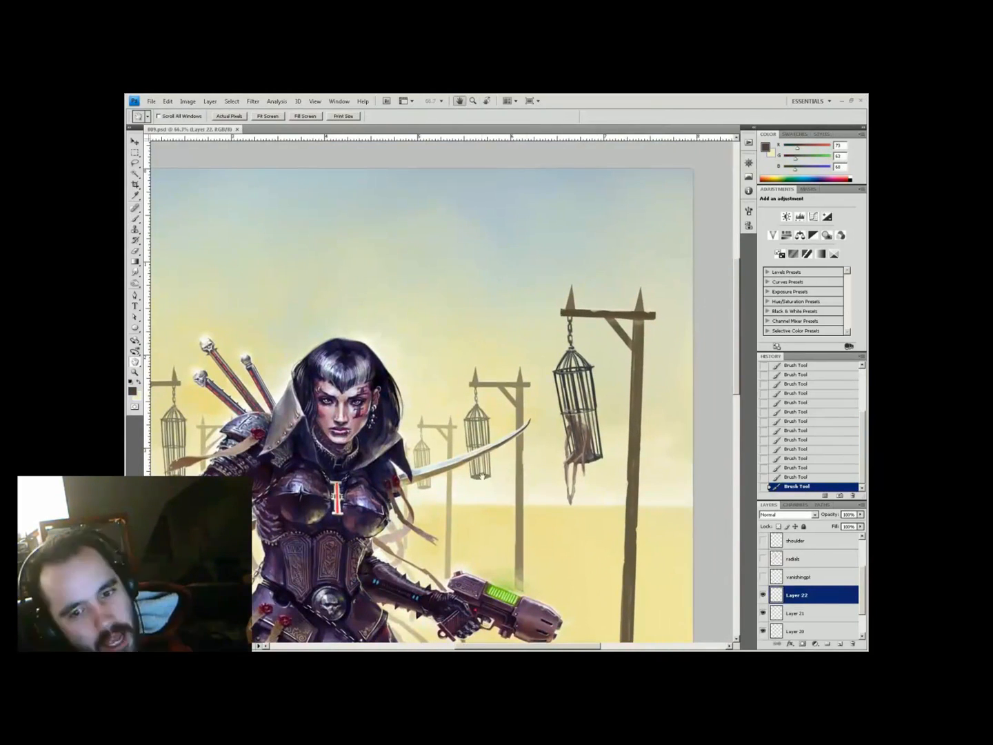
pyautogui.press('b')
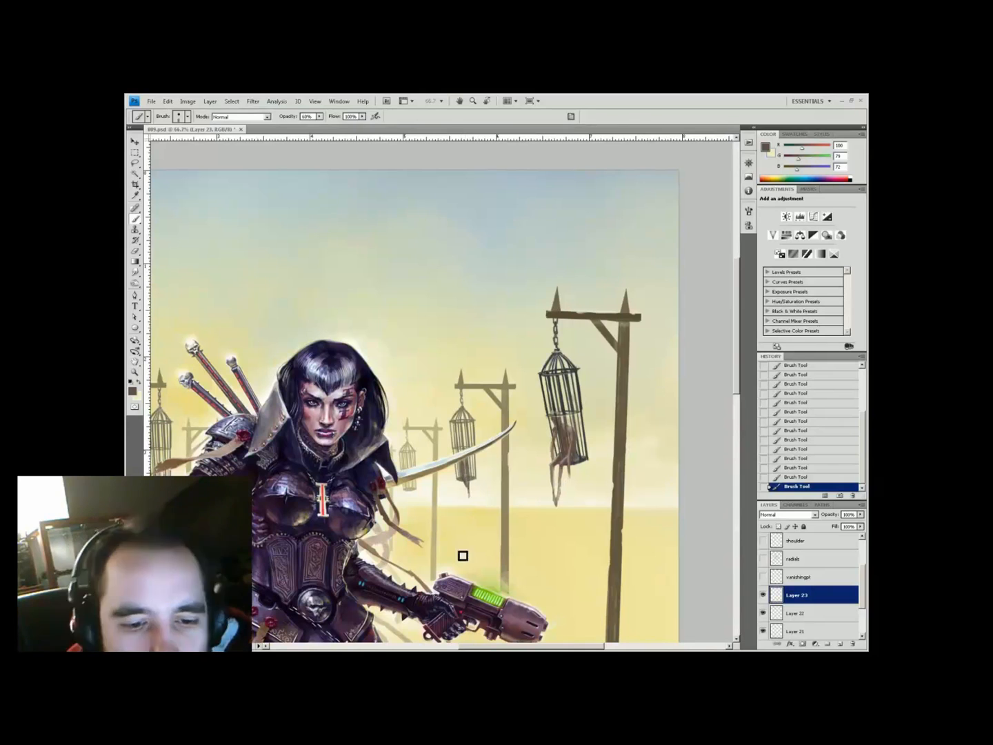
# Sample sky, pole brown, cream and cage grey colours with brush opacity at 33–40%
pyautogui.press('3')
pyautogui.press('3')
pyautogui.keyDown('alt'); pyautogui.click(466, 447); pyautogui.keyUp('alt')
pyautogui.keyDown('alt'); pyautogui.click(470, 374); pyautogui.keyUp('alt')
pyautogui.keyDown('alt'); pyautogui.click(468, 483); pyautogui.keyUp('alt')
pyautogui.press('4')
pyautogui.keyDown('alt'); pyautogui.click(472, 491); pyautogui.keyUp('alt')
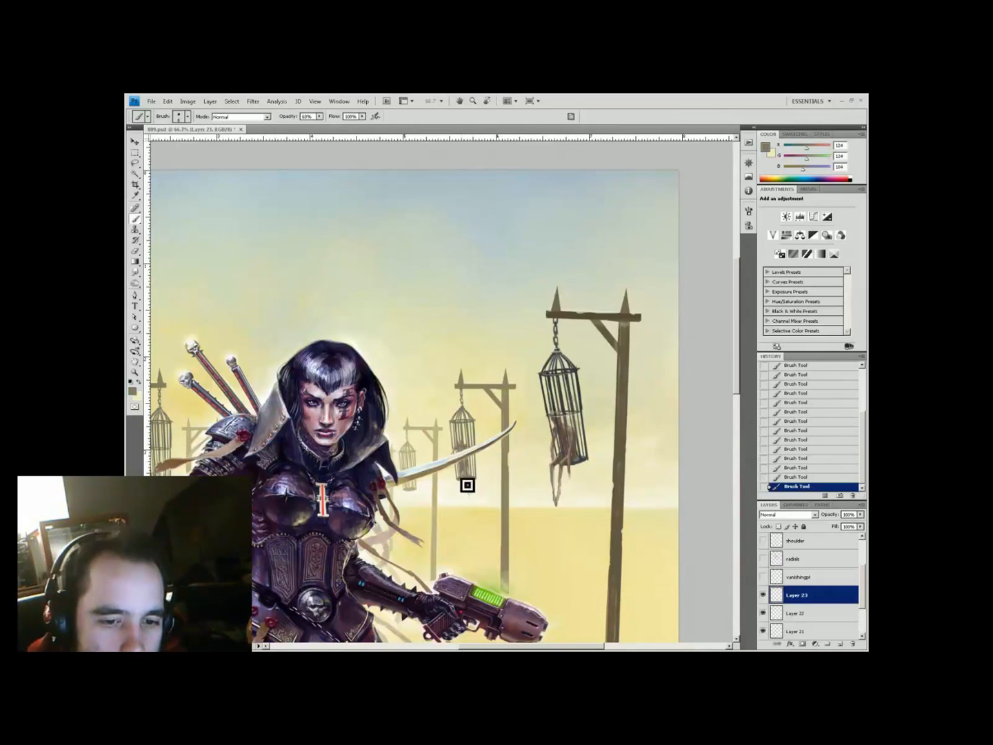
pyautogui.keyDown('alt'); pyautogui.click(454, 467); pyautogui.keyUp('alt')
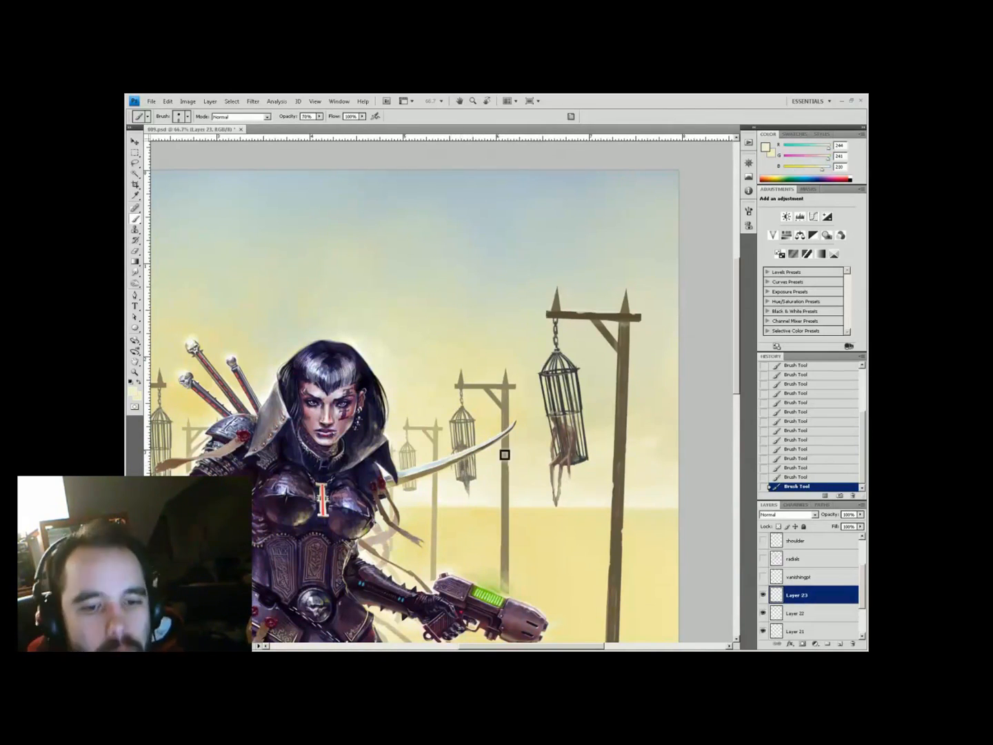
# Zoom in on the left gallows area and sample the pale cream ground colours
pyautogui.hotkey('ctrl', '0')
pyautogui.press('z')
pyautogui.click(264, 274)
pyautogui.moveTo(263, 274); pyautogui.dragTo(302, 398)
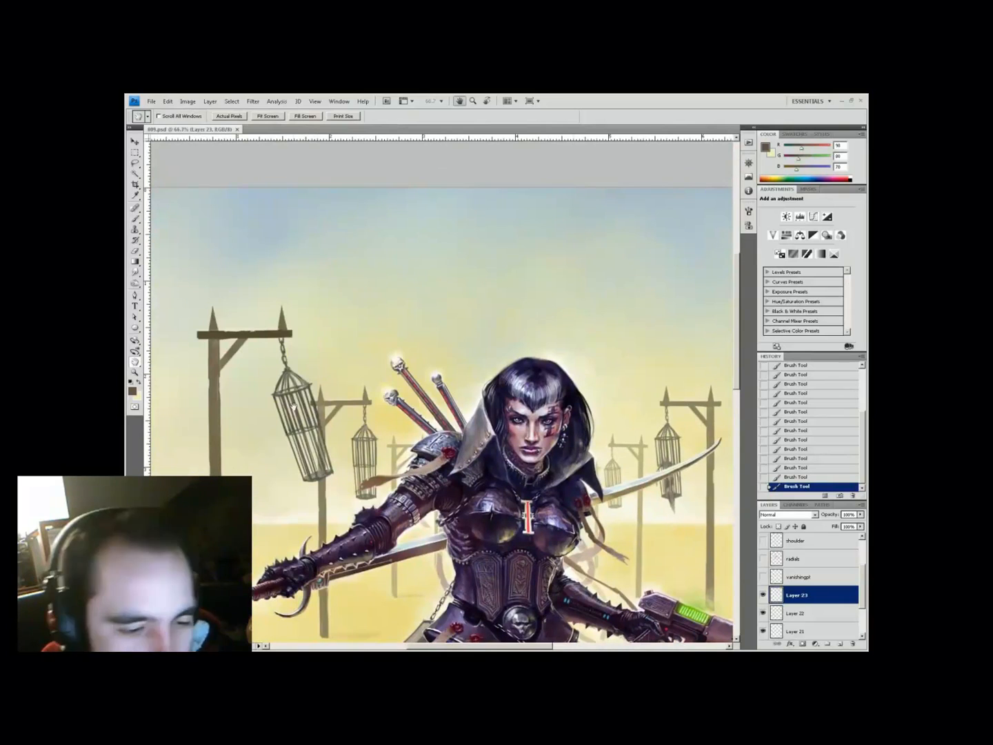
pyautogui.press('b')
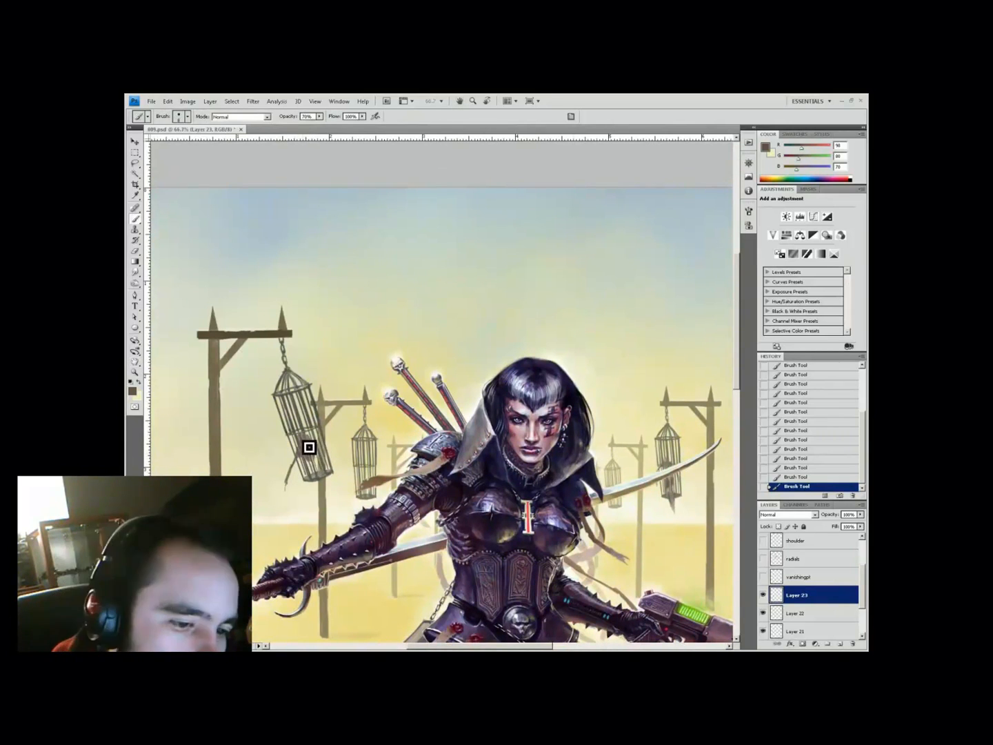
pyautogui.press('3')
pyautogui.press('3')
pyautogui.press('h')
pyautogui.moveTo(308, 455); pyautogui.dragTo(311, 459)
pyautogui.keyDown('alt'); pyautogui.click(302, 476); pyautogui.keyUp('alt')
pyautogui.keyDown('alt'); pyautogui.click(317, 477); pyautogui.keyUp('alt')
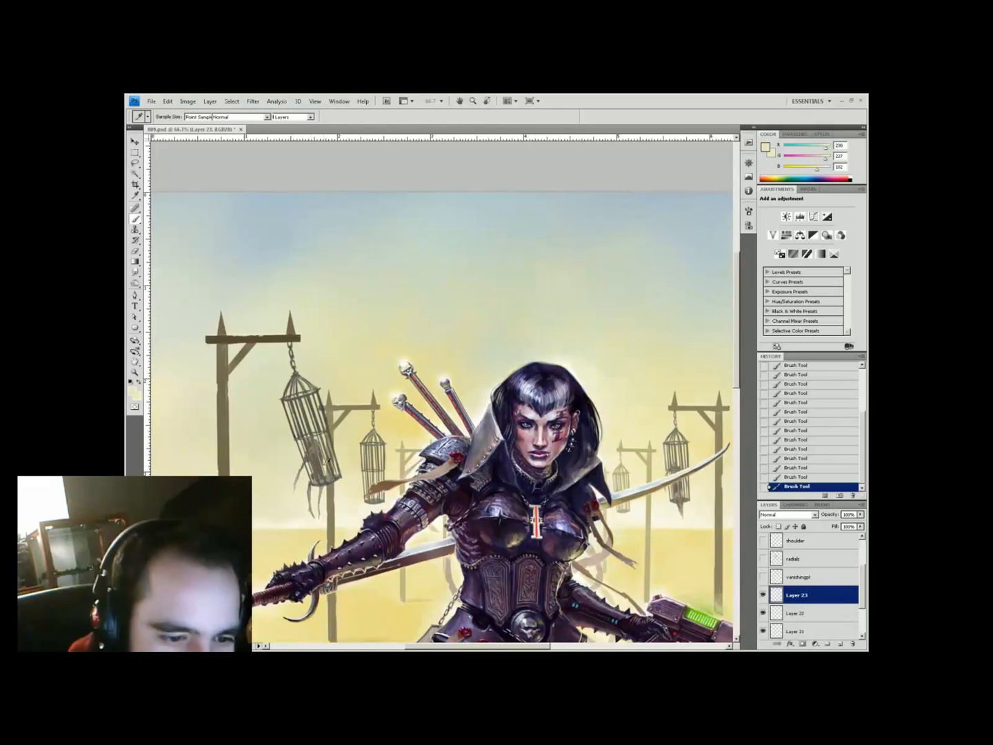
pyautogui.hotkey('ctrl', '-')
pyautogui.hotkey('ctrl', '-')
# On a new layer, paint a soft deeper-yellow shadow at the base of the left pole
pyautogui.press('i')
pyautogui.hotkey('ctrl', 'shift', 'alt', 'n')
pyautogui.press('b')
pyautogui.keyDown('alt'); pyautogui.click(328, 420); pyautogui.keyUp('alt')
pyautogui.moveTo(318, 419); pyautogui.dragTo(347, 426)
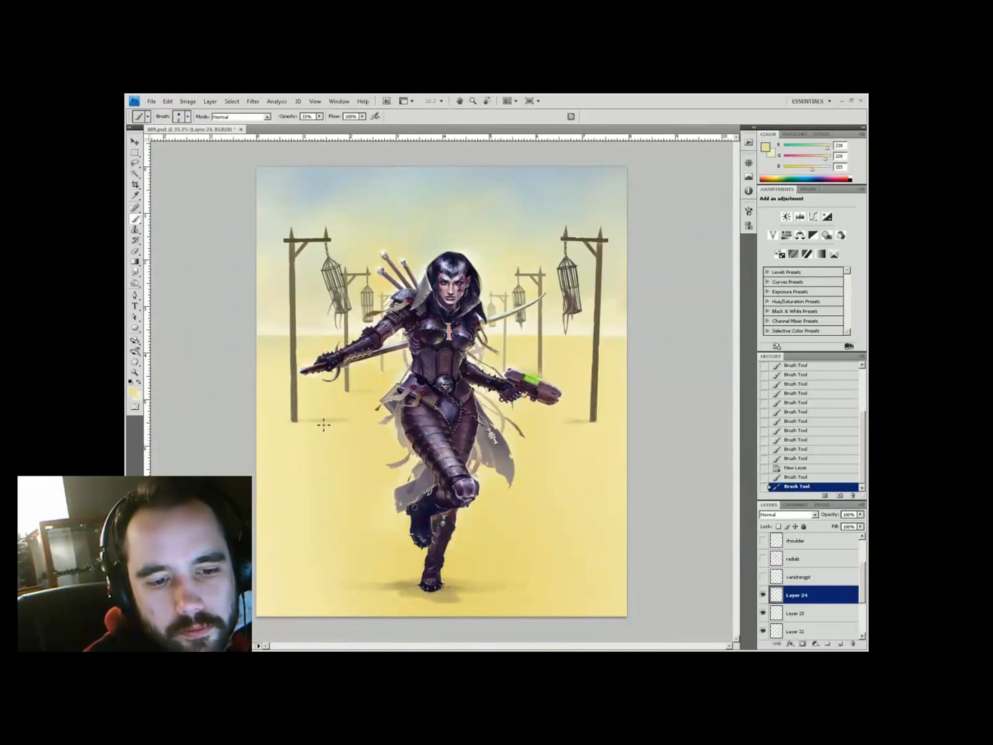
# On another new layer, paint dark grey detail along the left crossbar and the right gallows
pyautogui.hotkey('ctrl', 'shift', 'alt', 'n')
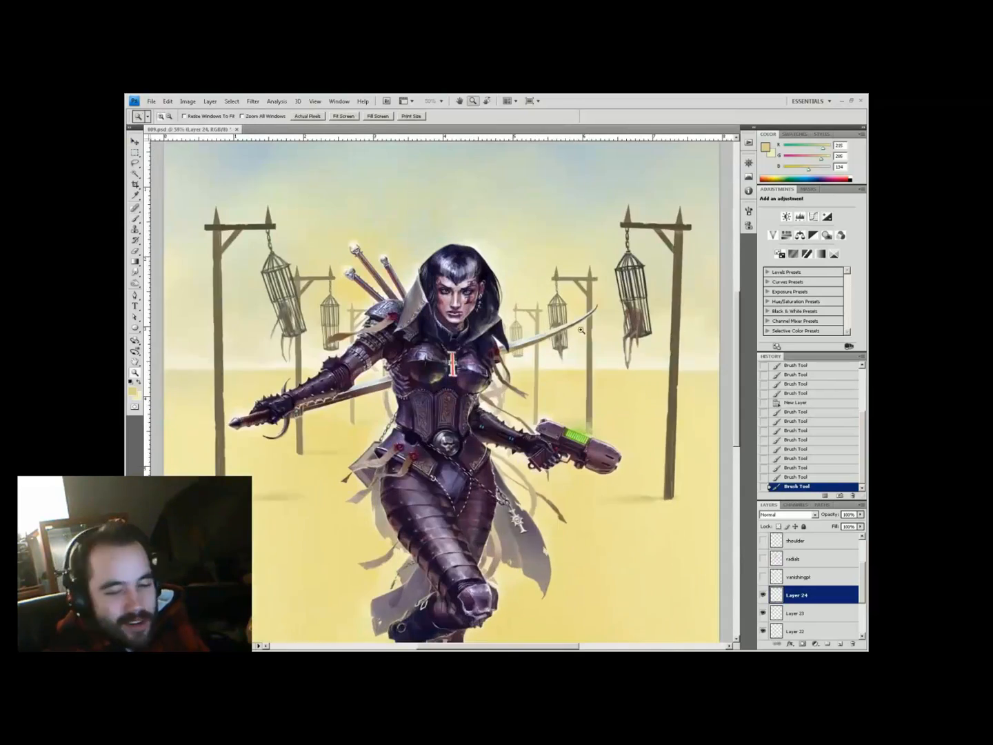
pyautogui.hotkey('ctrl', '+')
pyautogui.hotkey('ctrl', '+')
pyautogui.moveTo(549, 437); pyautogui.dragTo(520, 490)
pyautogui.press('i')
pyautogui.click(390, 521)
pyautogui.moveTo(391, 520); pyautogui.dragTo(339, 359)
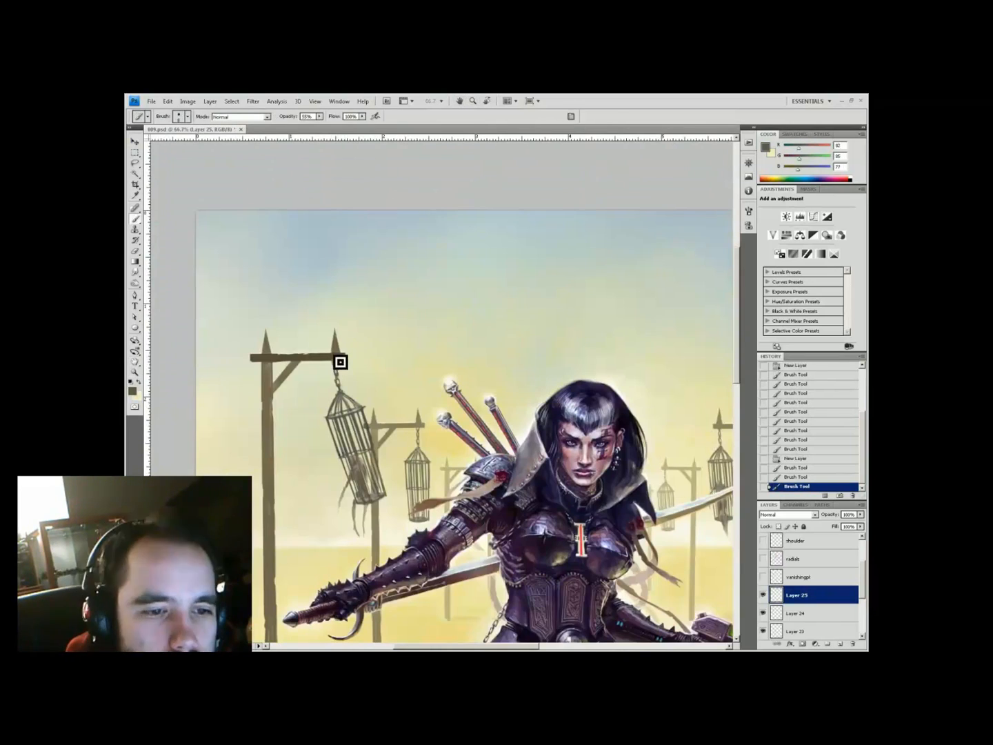
pyautogui.hotkey('ctrl', '-')
pyautogui.hotkey('ctrl', '+')
pyautogui.hotkey('ctrl', '+')
pyautogui.press('b')
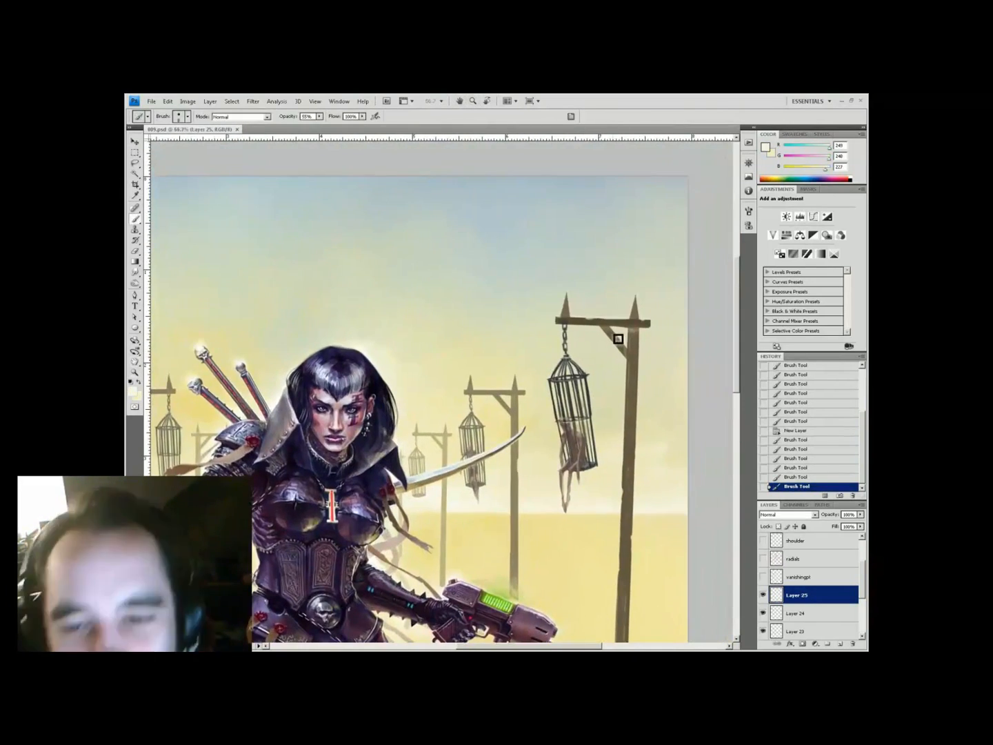
pyautogui.moveTo(621, 341); pyautogui.dragTo(631, 353)
# Sample pale yellow, pole brown and sky tones around the poles, then zoom in on the left cage
pyautogui.moveTo(138, 400); pyautogui.dragTo(558, 463)
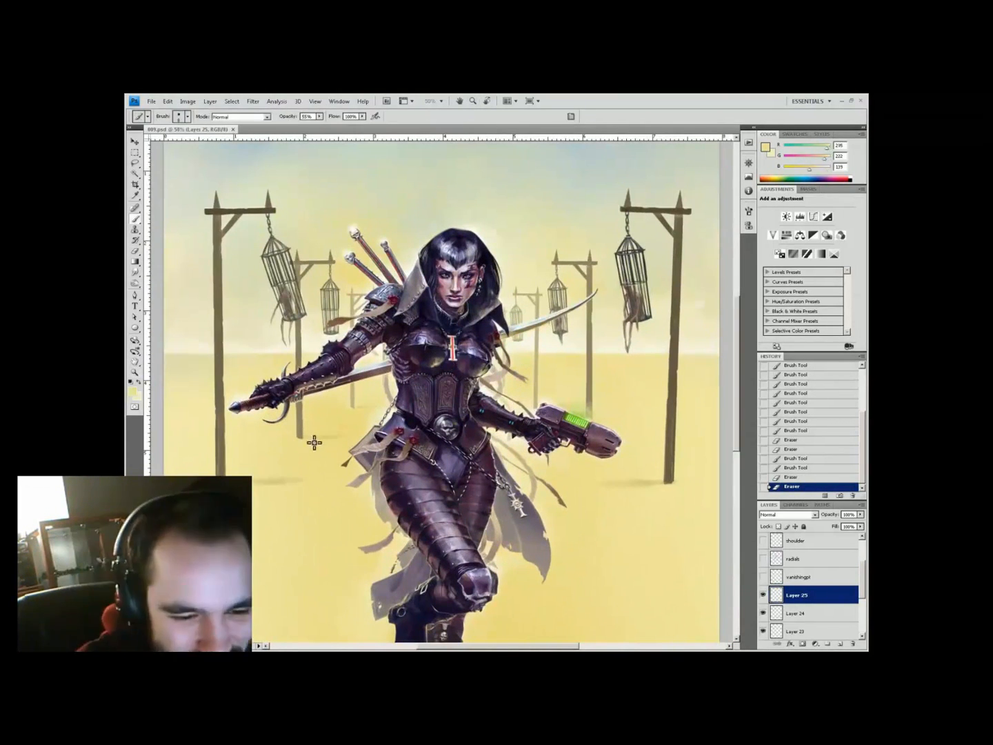
pyautogui.keyDown('alt'); pyautogui.click(303, 437); pyautogui.keyUp('alt')
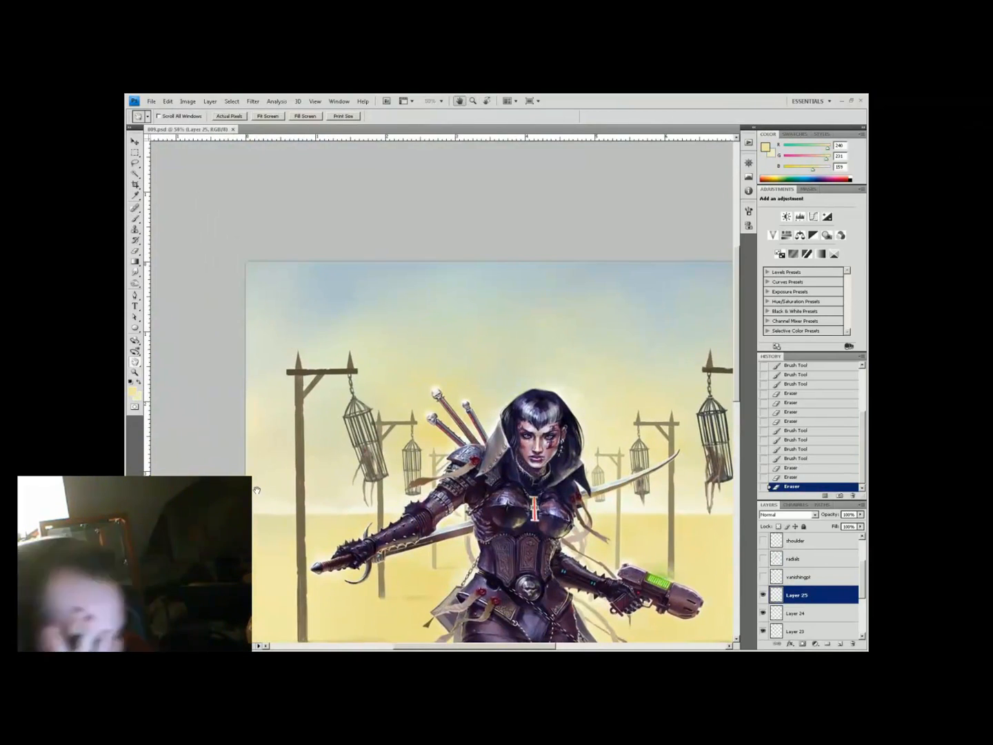
pyautogui.keyDown('alt'); pyautogui.click(352, 359); pyautogui.keyUp('alt')
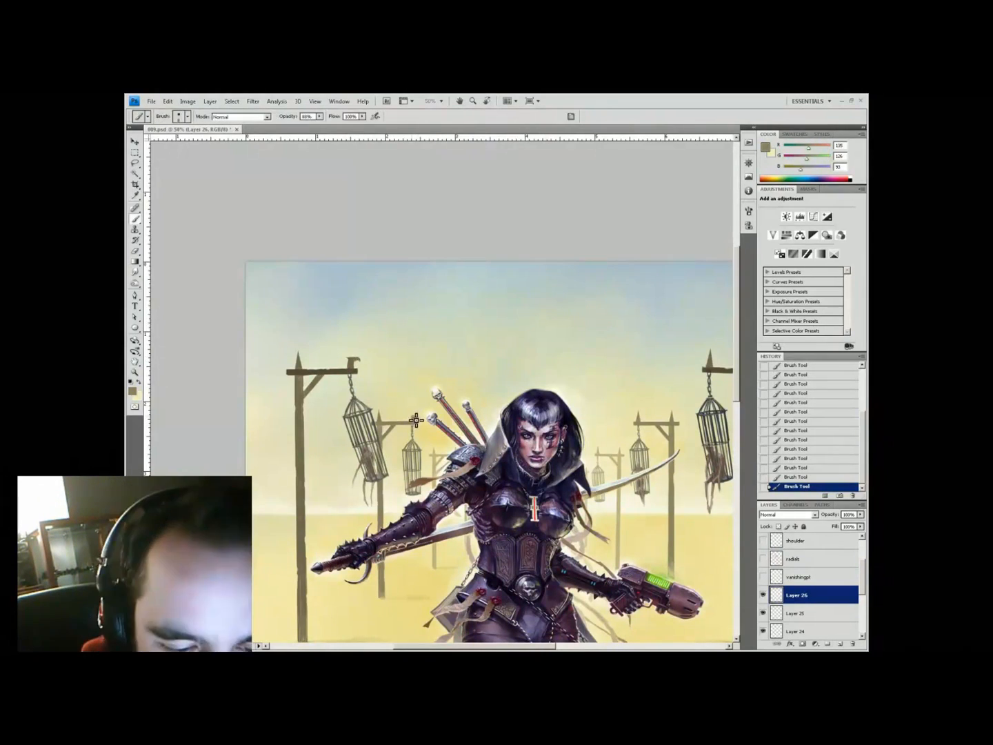
pyautogui.keyDown('alt'); pyautogui.click(416, 420); pyautogui.keyUp('alt')
pyautogui.hscroll(5, 455, 407)
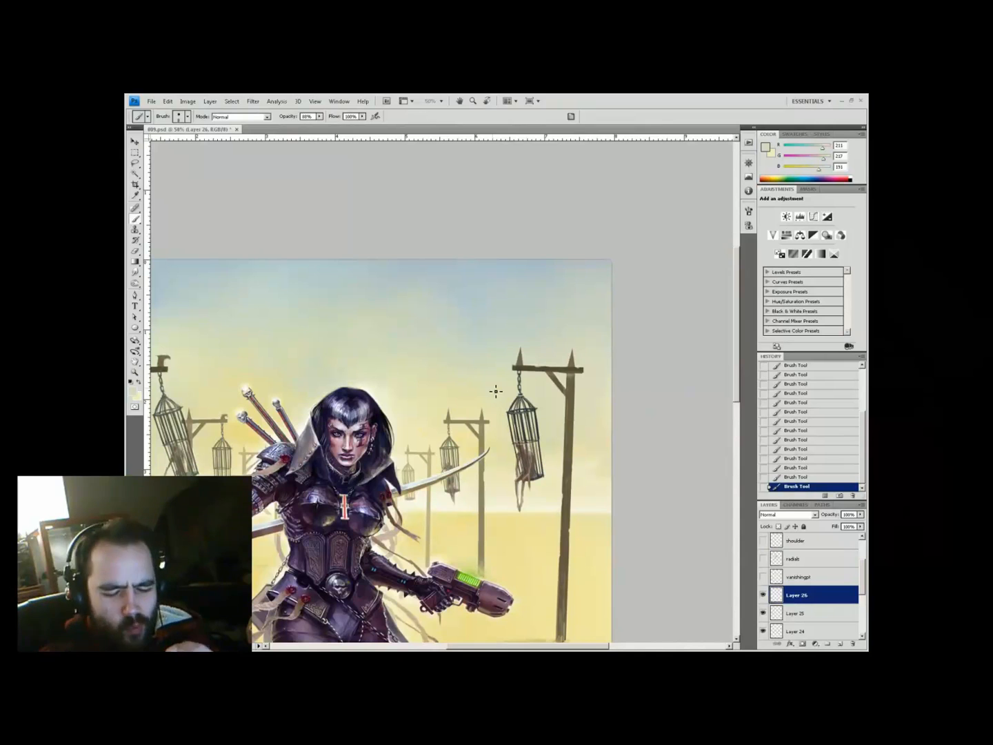
pyautogui.keyDown('alt'); pyautogui.click(496, 392); pyautogui.keyUp('alt')
pyautogui.moveTo(496, 391)
pyautogui.mouseDown()
pyautogui.moveTo(682, 427)
pyautogui.moveTo(477, 420)
pyautogui.mouseUp()
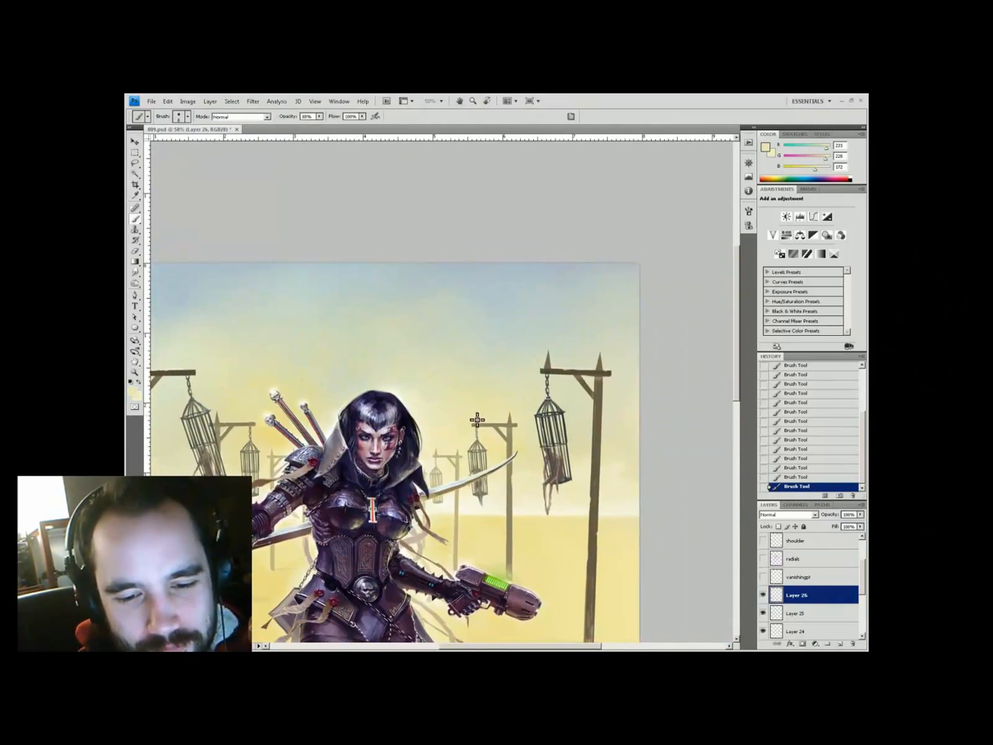
pyautogui.hotkey('ctrl', '0')
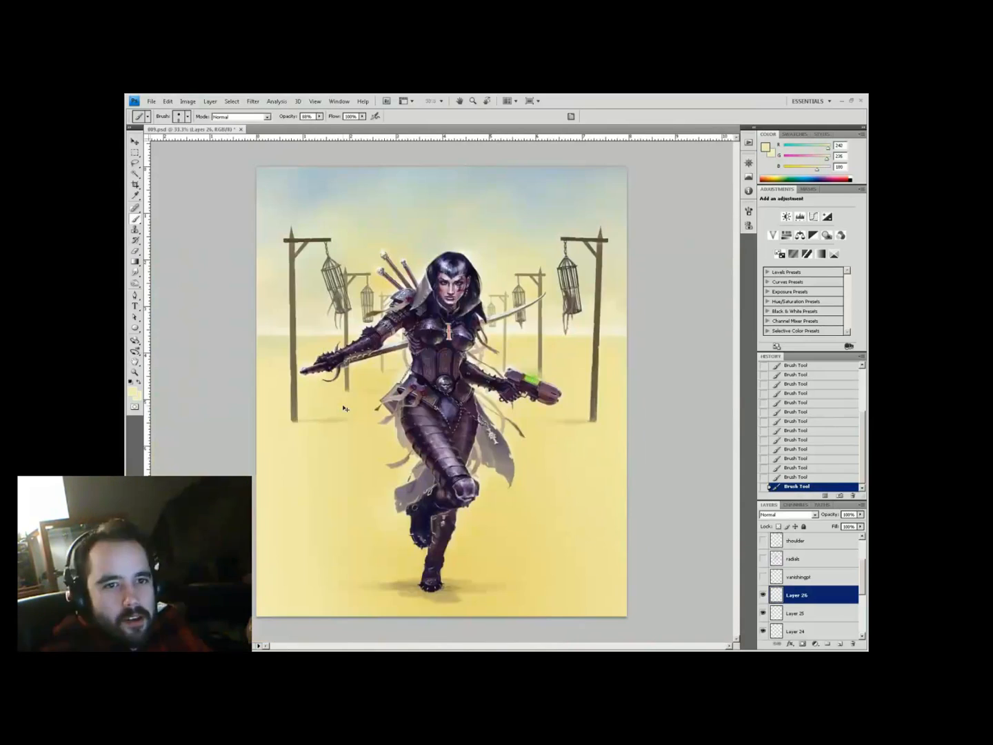
pyautogui.keyDown('ctrl'); pyautogui.click(318, 265); pyautogui.keyUp('ctrl')
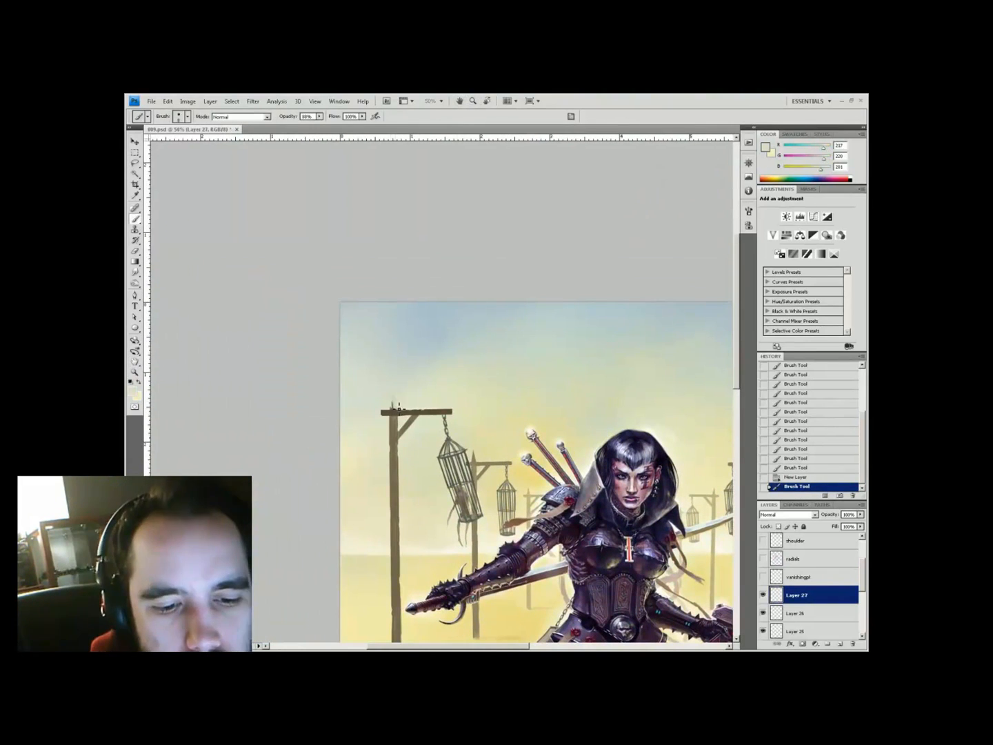
# Sketch fire basket prongs atop the left gallows post, sampling sky and dark grey tones
pyautogui.keyDown('alt'); pyautogui.click(393, 412); pyautogui.keyUp('alt')
pyautogui.moveTo(393, 407); pyautogui.dragTo(391, 390)
pyautogui.keyDown('alt'); pyautogui.click(397, 389); pyautogui.keyUp('alt')
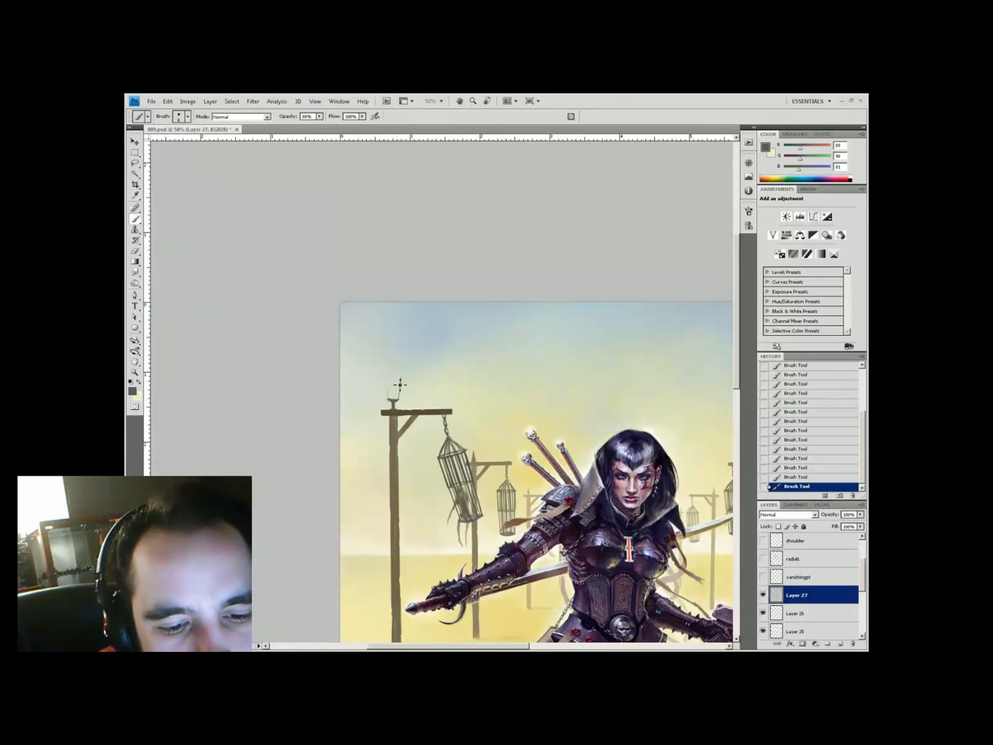
pyautogui.hotkey('ctrl', '0')
pyautogui.hotkey('ctrl', '+')
pyautogui.hotkey('ctrl', '+')
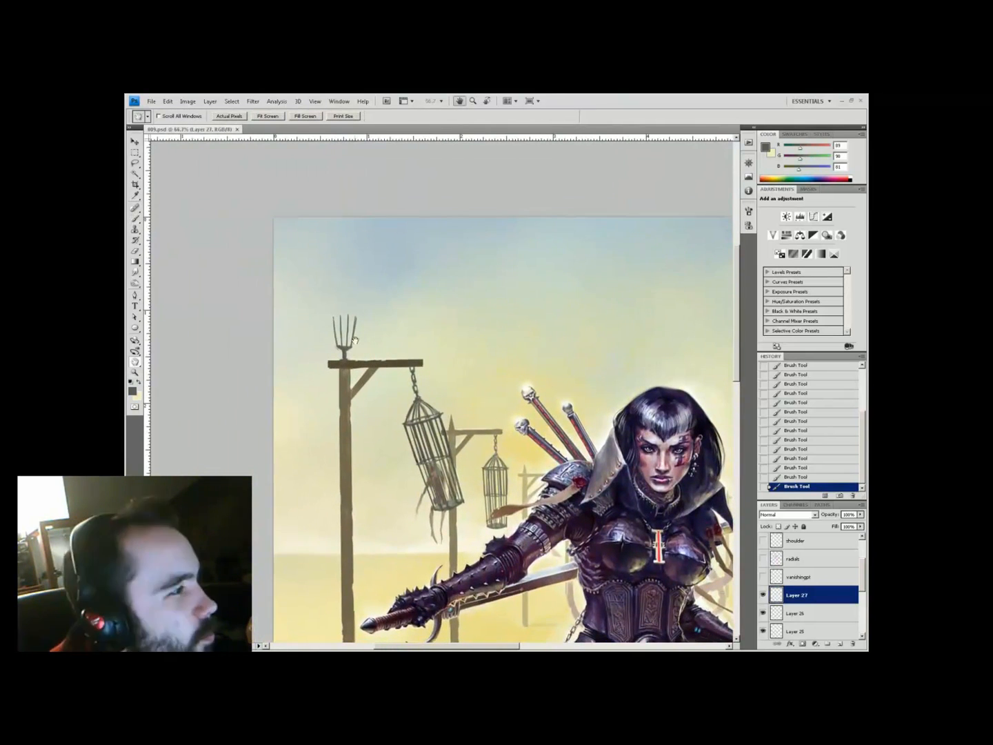
pyautogui.moveTo(381, 361); pyautogui.dragTo(381, 389)
pyautogui.keyDown('alt'); pyautogui.click(341, 388); pyautogui.keyUp('alt')
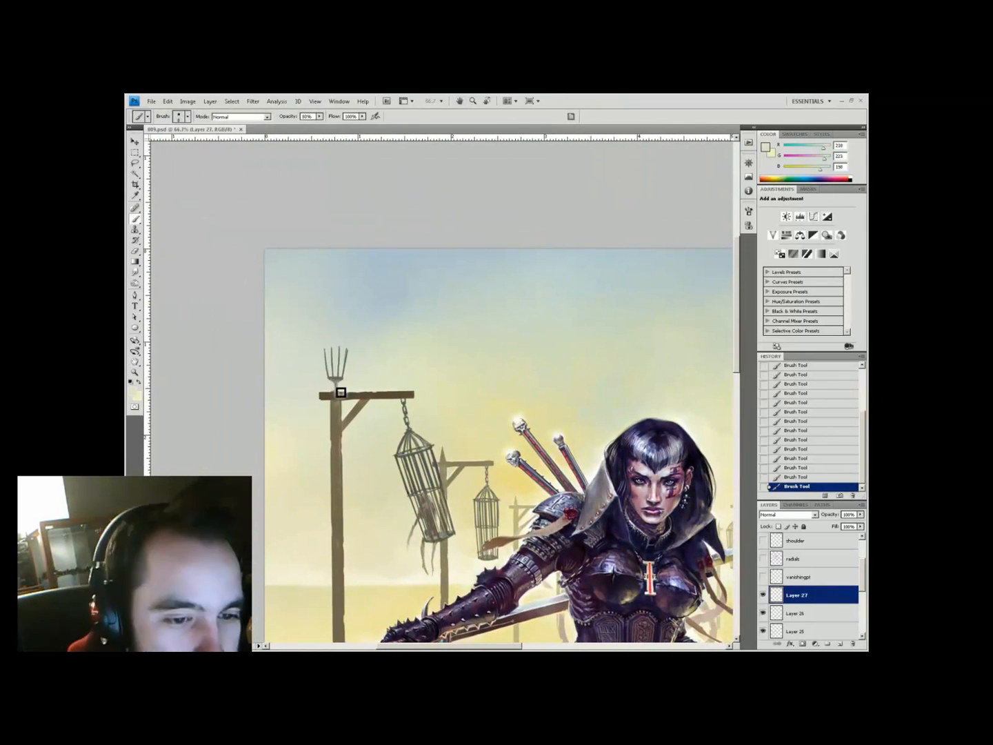
pyautogui.press('i')
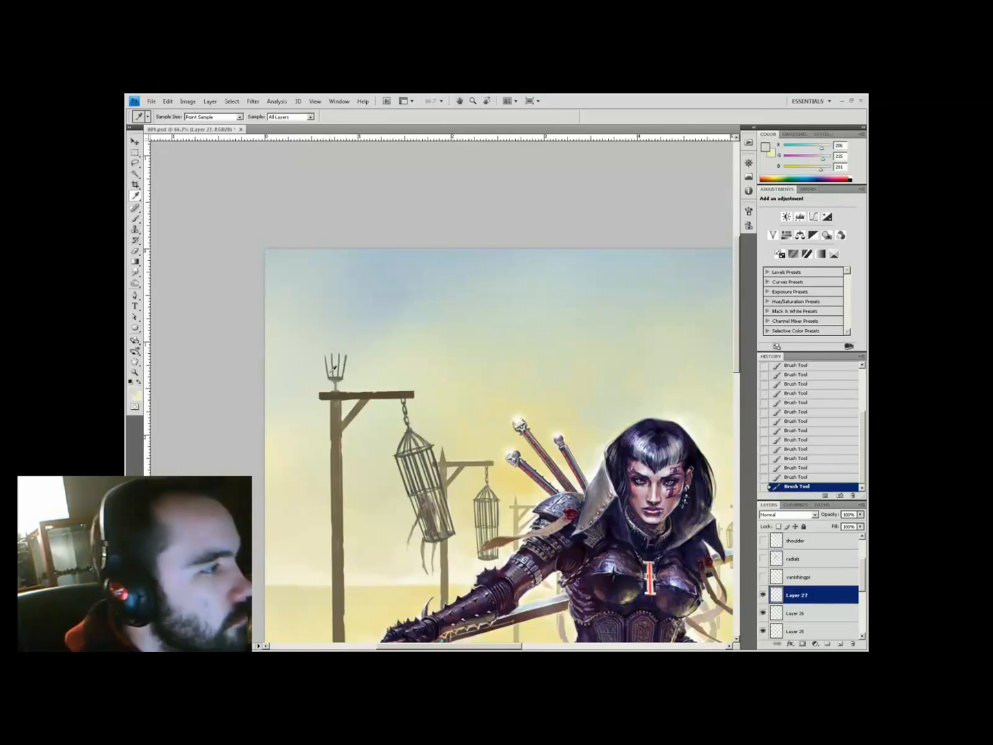
pyautogui.press('b')
pyautogui.keyDown('alt'); pyautogui.click(335, 361); pyautogui.keyUp('alt')
# Inspect the fire basket at 100% and merge the visible painted layers together
pyautogui.hotkey('ctrl', '0')
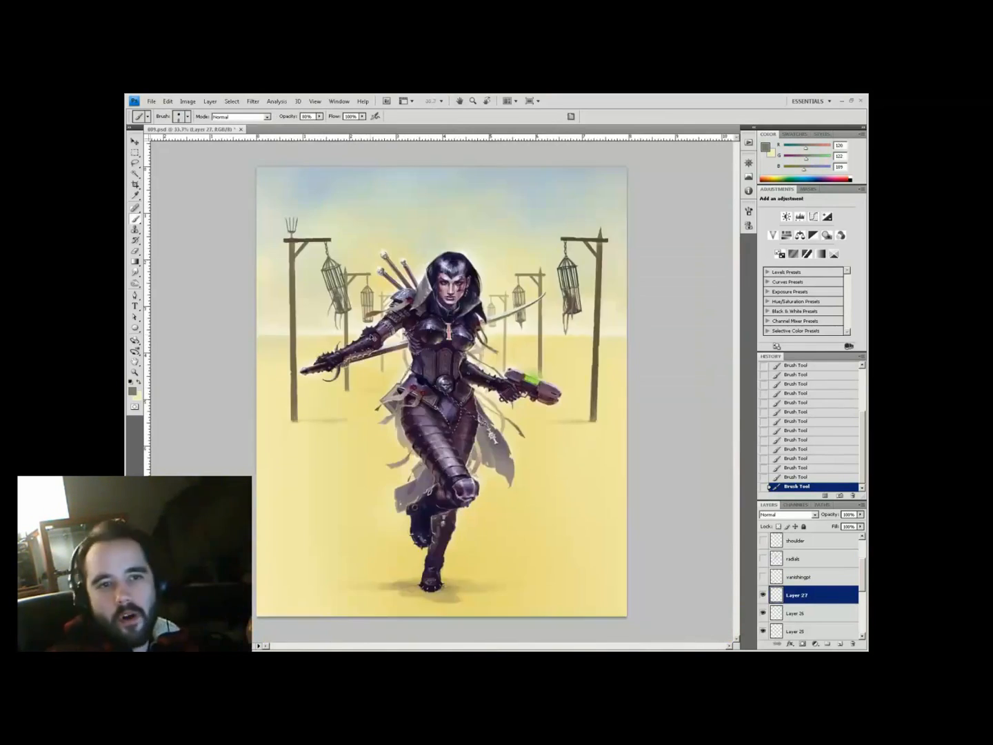
pyautogui.hotkey('ctrl', '1')
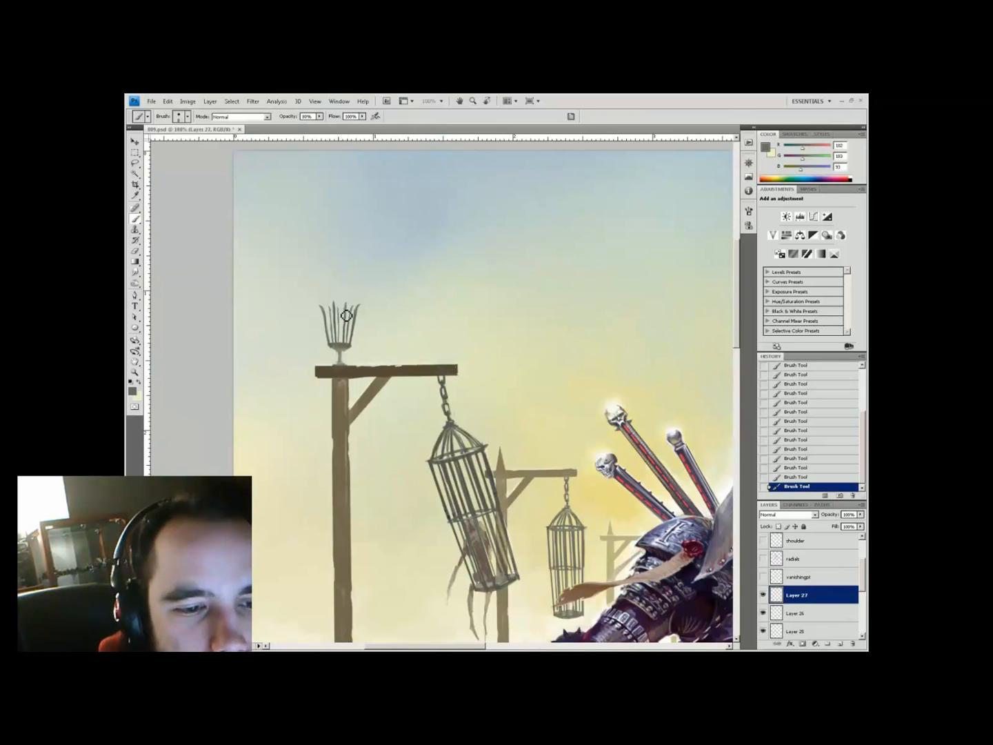
pyautogui.hotkey('ctrl', '0')
pyautogui.hotkey('ctrl', '1')
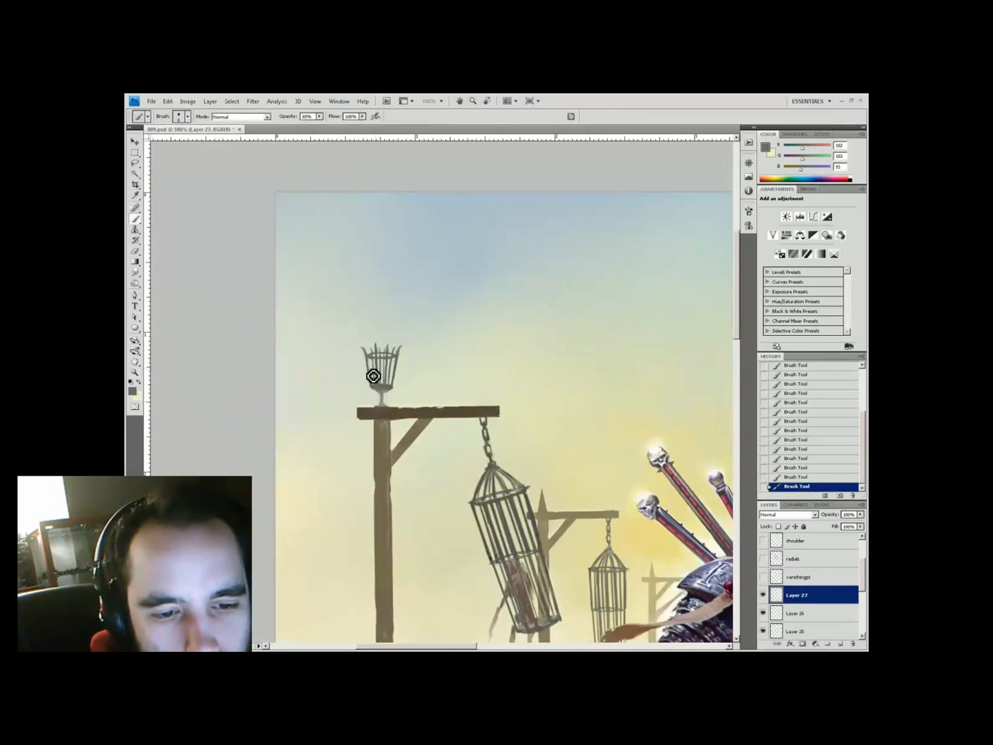
pyautogui.hotkey('ctrl', '0')
pyautogui.hotkey('ctrl', '+')
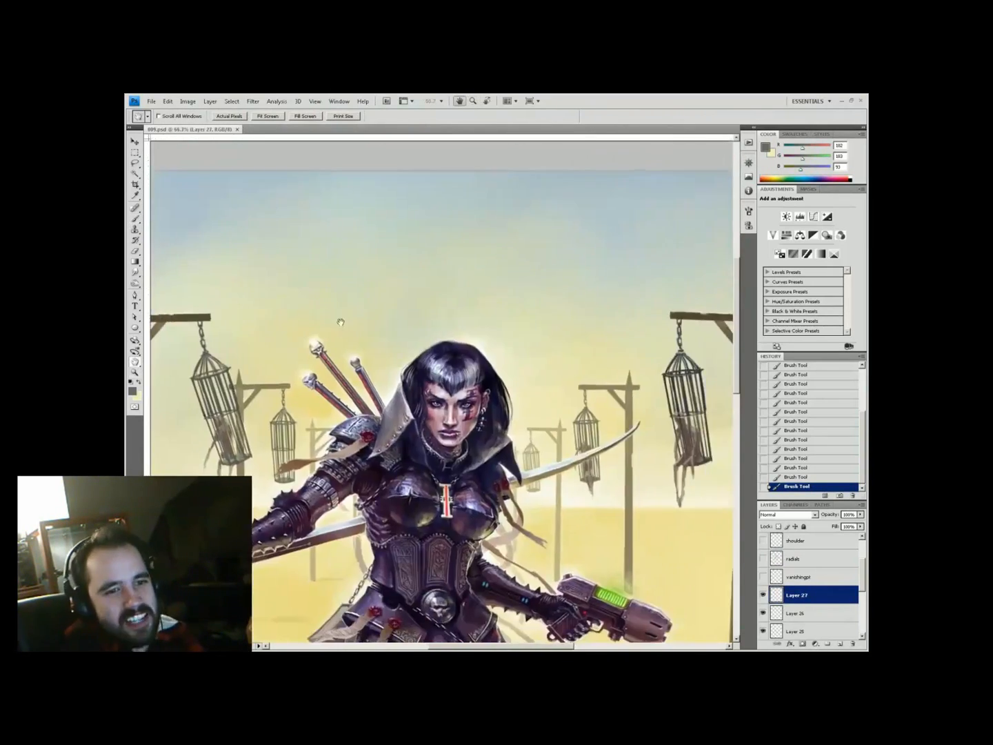
pyautogui.hotkey('ctrl', 'shift', 'e')
pyautogui.press('l')
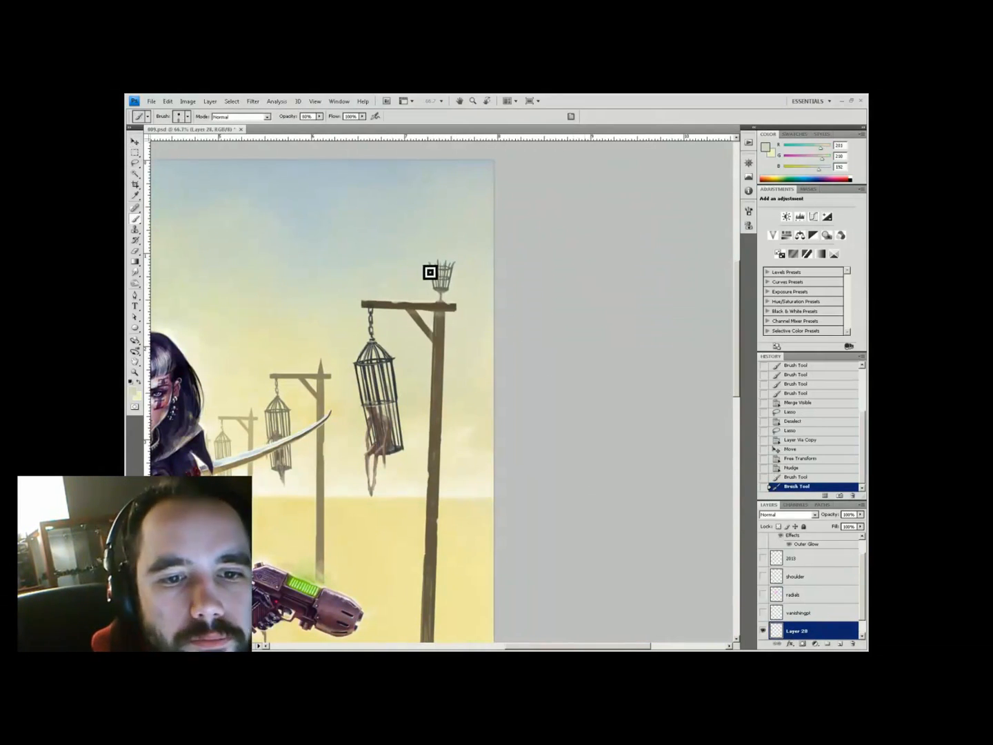
# Add brush strokes to the fire basket and bring the second gallows into view
pyautogui.click(442, 271)
pyautogui.click(435, 285)
pyautogui.press('space')
pyautogui.moveTo(423, 538)
pyautogui.mouseDown()
pyautogui.moveTo(451, 549)
pyautogui.moveTo(525, 542)
pyautogui.mouseUp()
pyautogui.moveTo(797, 632); pyautogui.dragTo(840, 643)
# Place a copy of the fire basket, scaled to 75%, atop the second gallows post
pyautogui.press('v')
pyautogui.moveTo(560, 317); pyautogui.dragTo(442, 390)
pyautogui.hotkey('ctrl', 't')
pyautogui.click(297, 117)
pyautogui.moveTo(304, 118); pyautogui.dragTo(292, 124)
pyautogui.moveTo(416, 355); pyautogui.dragTo(421, 363)
pyautogui.press('Return')
pyautogui.press('Up')
pyautogui.press('Up')
pyautogui.press('Up')
# Paint sampled-colour touch-ups around the small fire basket, then merge the visible layers
pyautogui.press('b')
pyautogui.keyDown('alt'); pyautogui.click(389, 381); pyautogui.keyUp('alt')
pyautogui.click(419, 377)
pyautogui.click(419, 376)
pyautogui.keyDown('alt'); pyautogui.click(433, 368); pyautogui.keyUp('alt')
pyautogui.click(422, 355)
pyautogui.click(421, 348)
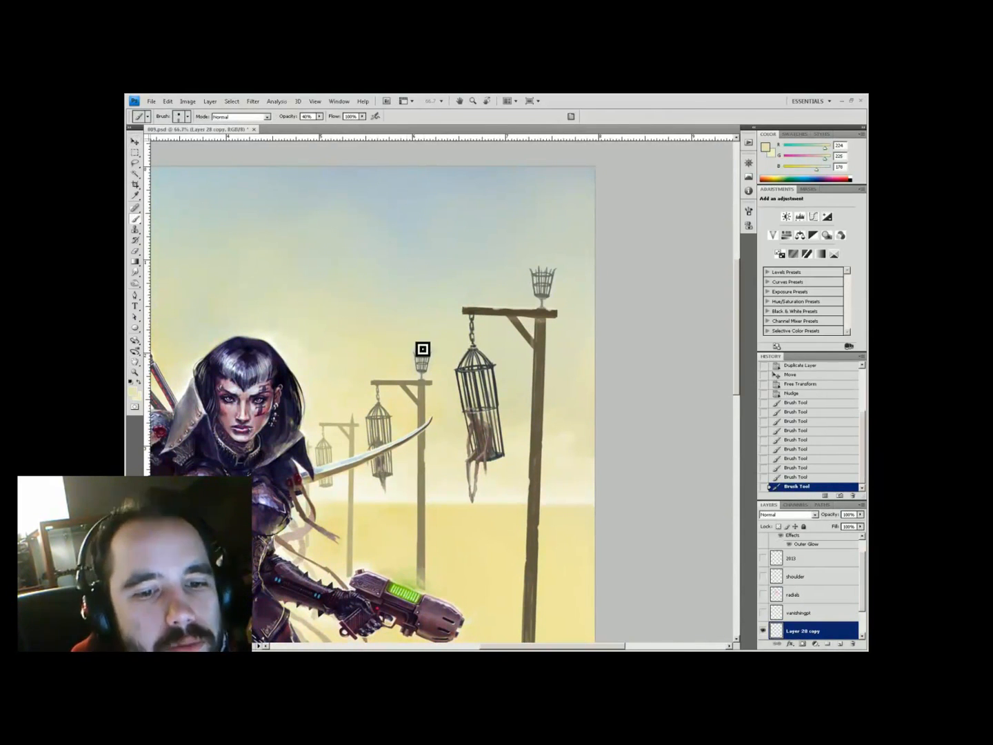
pyautogui.click(419, 362)
pyautogui.click(435, 353)
pyautogui.hotkey('ctrl', '-')
pyautogui.hotkey('ctrl', '-')
pyautogui.click(439, 363)
pyautogui.hotkey('ctrl', 'shift', 'e')
# Copy the small fire basket to a new layer and place it, shrunk, atop the third post
pyautogui.press('l')
pyautogui.moveTo(600, 257); pyautogui.dragTo(538, 324)
pyautogui.hotkey('ctrl', 'j')
pyautogui.press('v')
pyautogui.hotkey('ctrl', '+')
pyautogui.hotkey('ctrl', '+')
pyautogui.hotkey('ctrl', 't')
pyautogui.press('Return')
pyautogui.moveTo(483, 339); pyautogui.dragTo(474, 387)
pyautogui.hotkey('ctrl', 't')
pyautogui.press('Return')
# Blend the copied basket and distant braziers into the sky using sky colours at 20% brush opacity
pyautogui.press('b')
pyautogui.keyDown('alt'); pyautogui.click(470, 355); pyautogui.keyUp('alt')
pyautogui.click(470, 355)
pyautogui.click(482, 357)
pyautogui.click(474, 358)
pyautogui.click(840, 643)
pyautogui.press('2')
pyautogui.click(474, 368)
pyautogui.moveTo(576, 286); pyautogui.dragTo(578, 308)
pyautogui.keyDown('alt'); pyautogui.click(597, 313); pyautogui.keyUp('alt')
pyautogui.click(464, 362)
pyautogui.moveTo(472, 357); pyautogui.dragTo(475, 377)
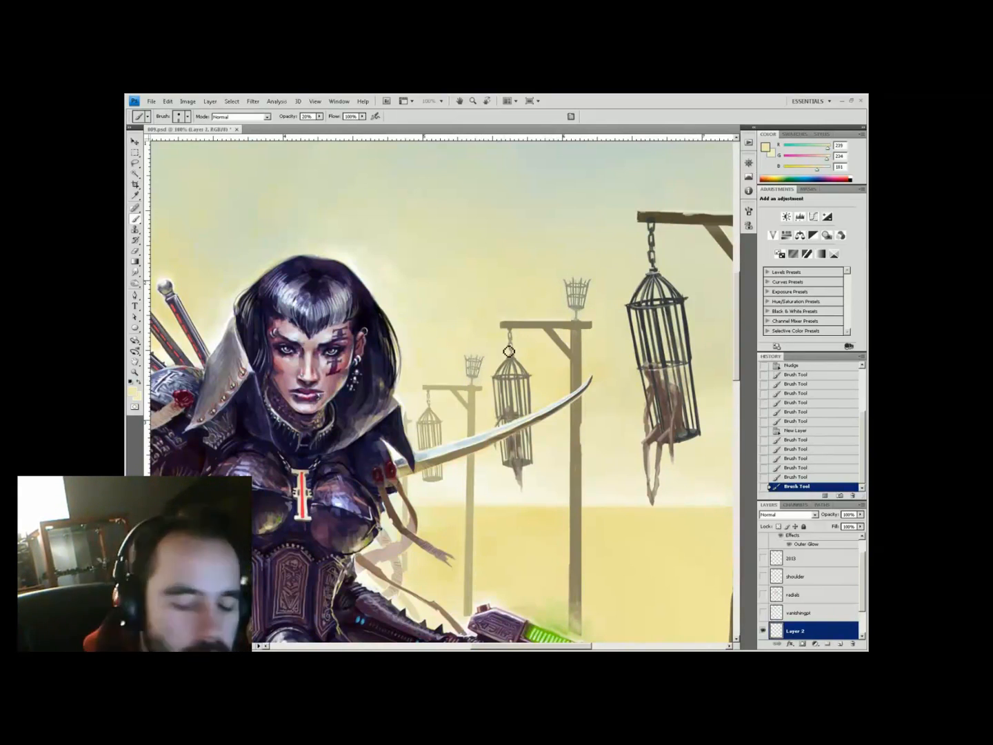
# Save the document and merge the chosen bottom layers into one
pyautogui.hotkey('ctrl', '-')
pyautogui.hotkey('ctrl', '-')
pyautogui.hotkey('ctrl', '-')
pyautogui.hotkey('ctrl', 's')
pyautogui.hotkey('ctrl', 'space')
pyautogui.click(332, 299)
pyautogui.moveTo(331, 300)
pyautogui.mouseDown()
pyautogui.moveTo(290, 357)
pyautogui.moveTo(286, 426)
pyautogui.mouseUp()
pyautogui.scroll(-2, 804, 624)
pyautogui.keyDown('shift'); pyautogui.click(804, 624); pyautogui.keyUp('shift')
pyautogui.hotkey('ctrl', 'e')
# Copy the right fire basket onto the left post and erase its excess parts
pyautogui.press('l')
pyautogui.hotkey('ctrl', 'j')
pyautogui.moveTo(594, 362); pyautogui.dragTo(308, 372)
pyautogui.press('v')
pyautogui.hotkey('ctrl', 't')
pyautogui.press('Return')
pyautogui.keyDown('ctrl'); pyautogui.click(348, 363); pyautogui.keyUp('ctrl')
pyautogui.press('e')
pyautogui.moveTo(348, 427); pyautogui.dragTo(380, 442)
pyautogui.moveTo(380, 439); pyautogui.dragTo(369, 386)
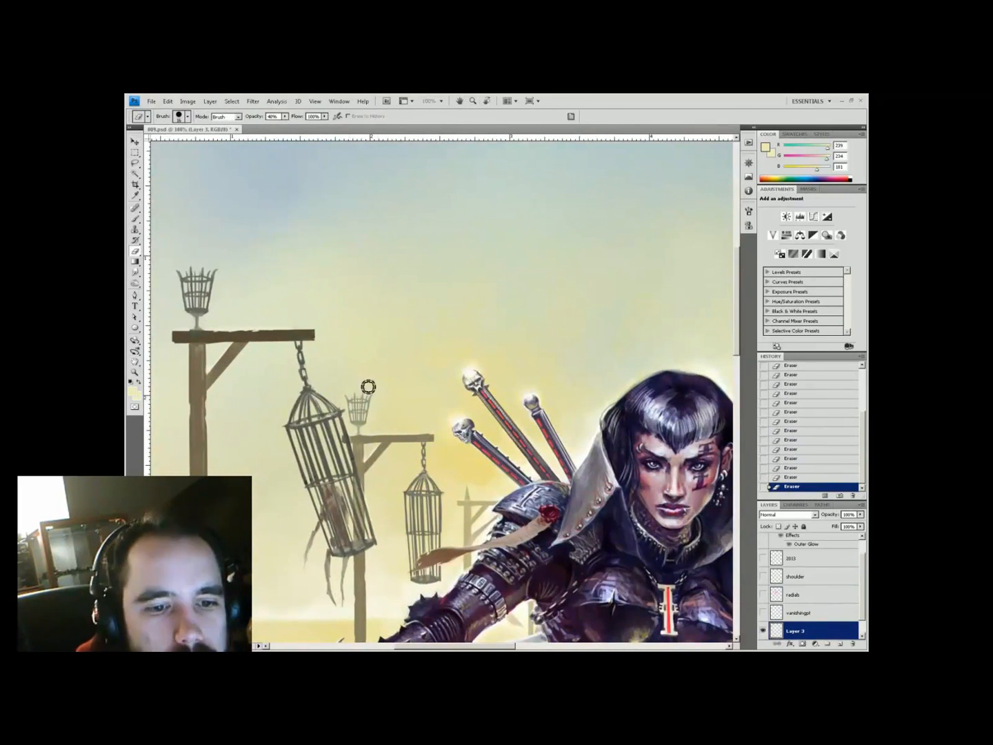
# Merge the bottom two layers together
pyautogui.hotkey('ctrl', '-')
pyautogui.hotkey('ctrl', '-')
pyautogui.hotkey('ctrl', '-')
pyautogui.scroll(-2, 801, 624)
pyautogui.keyDown('shift'); pyautogui.click(801, 630); pyautogui.keyUp('shift')
pyautogui.hotkey('ctrl', 'e')
# At 66.7% zoom, copy the small distant basket and move it onto a pole further left
pyautogui.hotkey('ctrl', 'space')
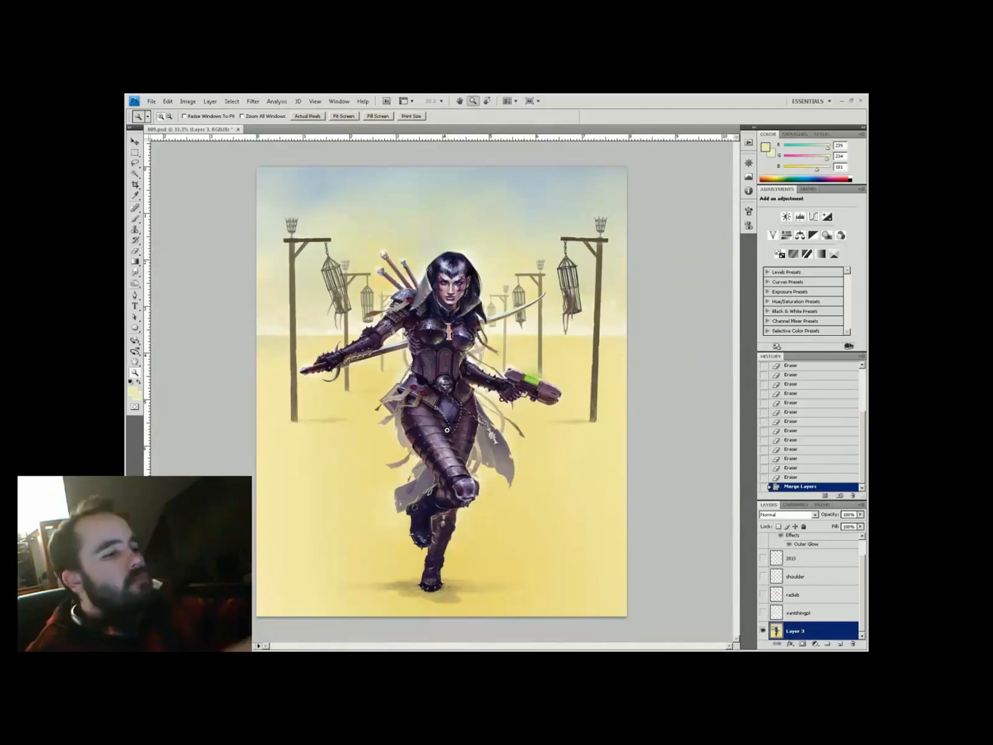
pyautogui.click(517, 274)
pyautogui.press('l')
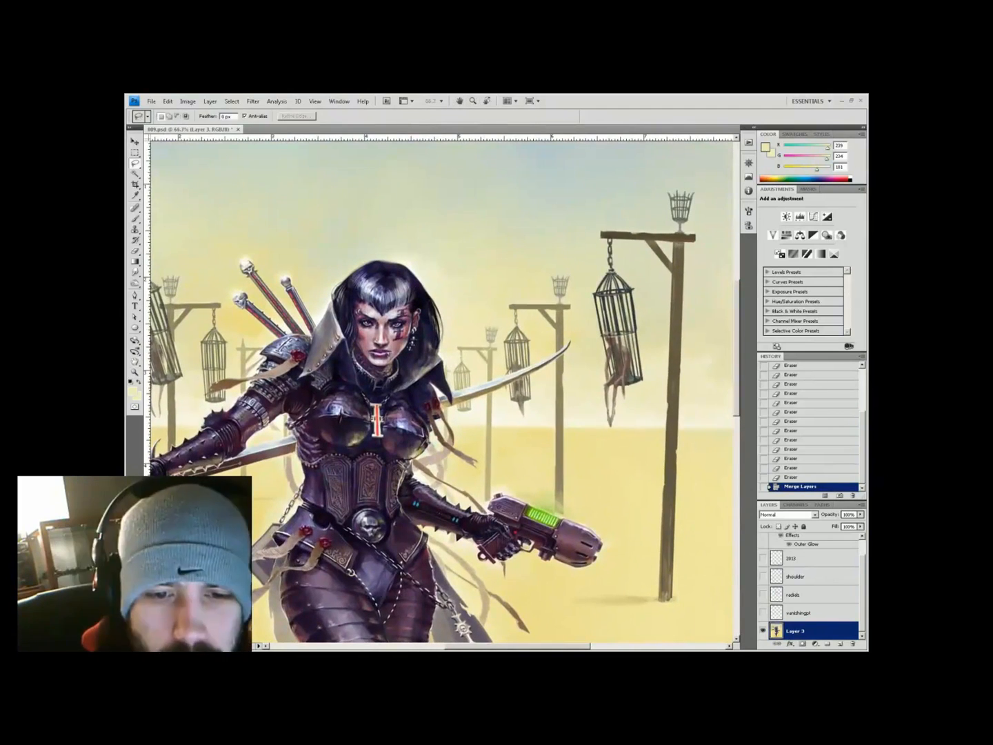
pyautogui.moveTo(481, 330); pyautogui.dragTo(483, 332)
pyautogui.hotkey('ctrl', 'j')
pyautogui.press('v')
pyautogui.hotkey('ctrl', 't')
pyautogui.moveTo(624, 360)
pyautogui.mouseDown()
pyautogui.moveTo(375, 360)
pyautogui.moveTo(375, 351)
pyautogui.moveTo(583, 395)
pyautogui.mouseUp()
pyautogui.press('Return')
pyautogui.press('b')
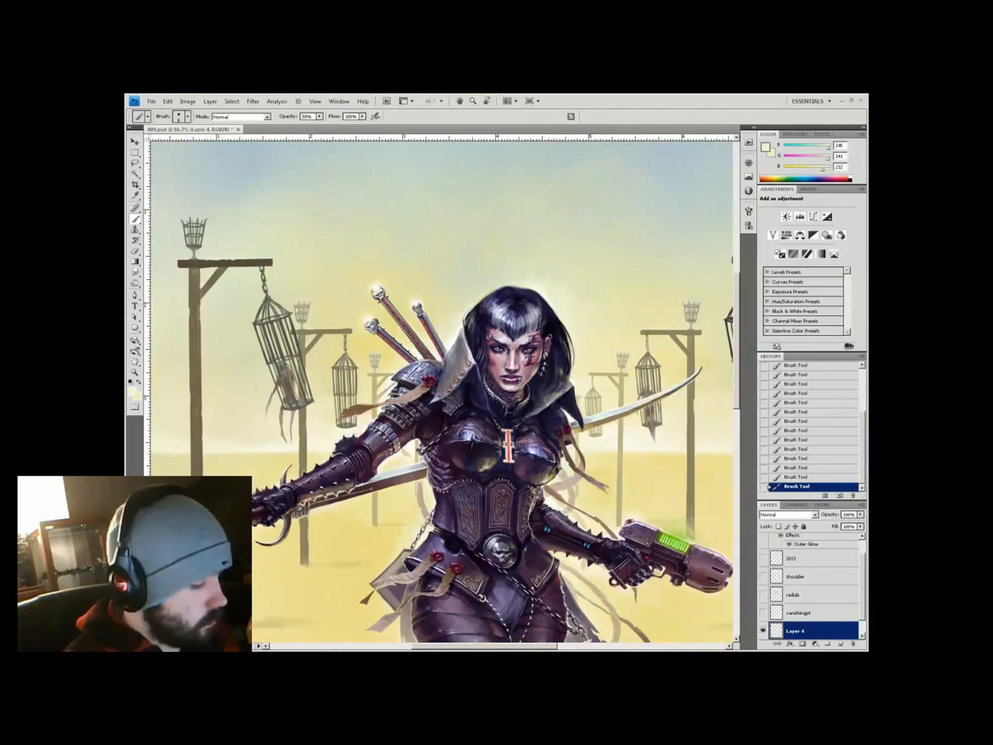
# Copy a piece to its own layer, position it, erase its edges and fade it to 63% opacity
pyautogui.hotkey('ctrl', 'e')
pyautogui.press('l')
pyautogui.hotkey('ctrl', 'j')
pyautogui.moveTo(609, 342)
pyautogui.mouseDown()
pyautogui.moveTo(576, 384)
pyautogui.moveTo(597, 386)
pyautogui.mouseUp()
pyautogui.press('v')
pyautogui.hotkey('ctrl', 't')
pyautogui.press('Return')
pyautogui.press('Left')
pyautogui.press('e')
pyautogui.hotkey('ctrl', '-')
pyautogui.moveTo(838, 515); pyautogui.dragTo(822, 516)
pyautogui.press('z')
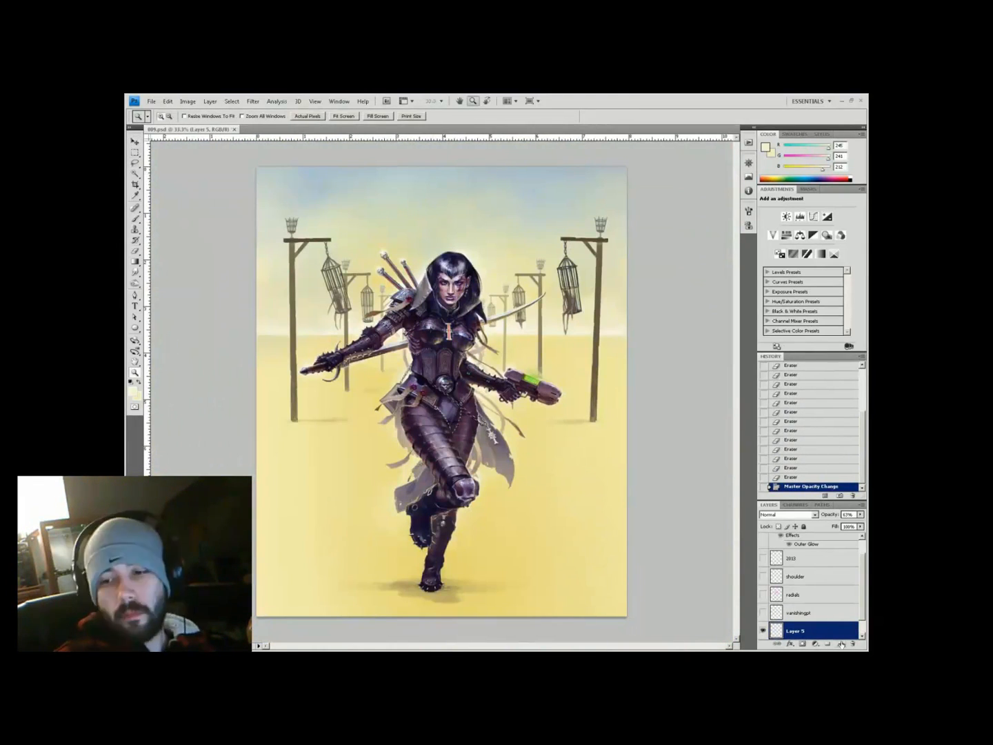
# Merge the visible layers, add a new empty layer and pick a dark foreground colour
pyautogui.hotkey('ctrl', 'shift', 'e')
pyautogui.click(841, 644)
pyautogui.click(492, 214)
pyautogui.moveTo(187, 198); pyautogui.dragTo(241, 279)
pyautogui.click(241, 280)
pyautogui.click(132, 391)
pyautogui.click(376, 408)
pyautogui.press('b')
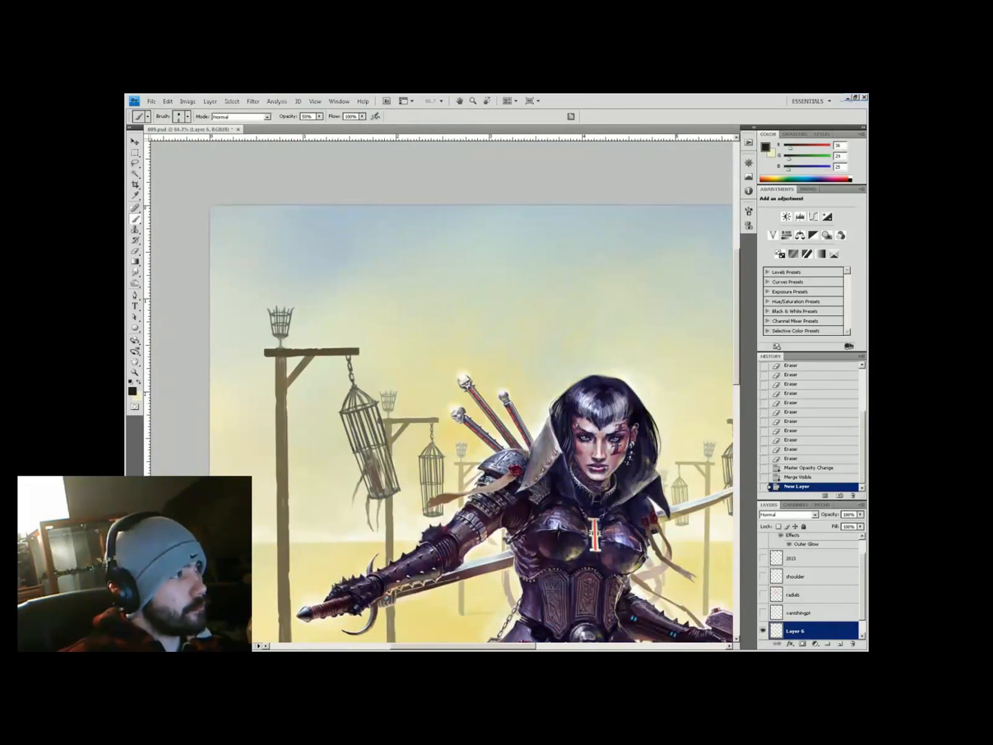
# Zoom in on the left fire basket, paint grey smoke above it, and drop brush opacity to 20%
pyautogui.press('z')
pyautogui.moveTo(347, 303); pyautogui.dragTo(393, 346)
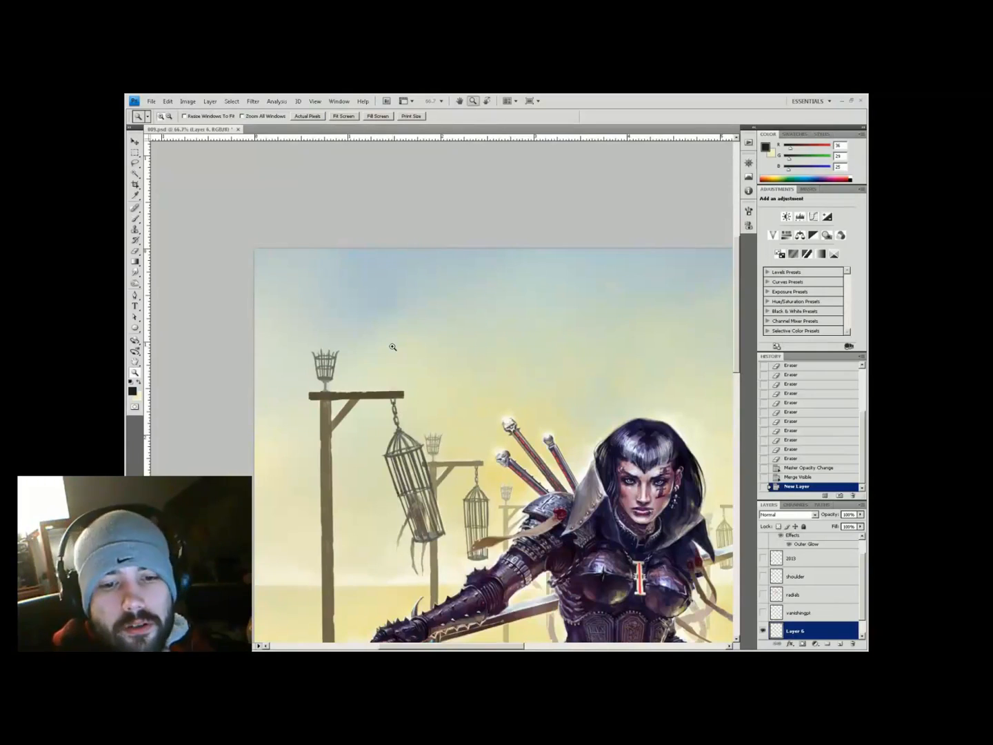
pyautogui.moveTo(475, 371)
pyautogui.mouseDown()
pyautogui.moveTo(423, 409)
pyautogui.moveTo(530, 481)
pyautogui.mouseUp()
pyautogui.press('b')
pyautogui.moveTo(378, 455)
pyautogui.mouseDown()
pyautogui.moveTo(407, 456)
pyautogui.moveTo(395, 442)
pyautogui.moveTo(413, 436)
pyautogui.moveTo(392, 448)
pyautogui.moveTo(400, 438)
pyautogui.moveTo(420, 449)
pyautogui.moveTo(418, 458)
pyautogui.moveTo(412, 446)
pyautogui.moveTo(437, 435)
pyautogui.moveTo(417, 450)
pyautogui.moveTo(390, 439)
pyautogui.moveTo(415, 429)
pyautogui.mouseUp()
pyautogui.press('5')
pyautogui.press('2')
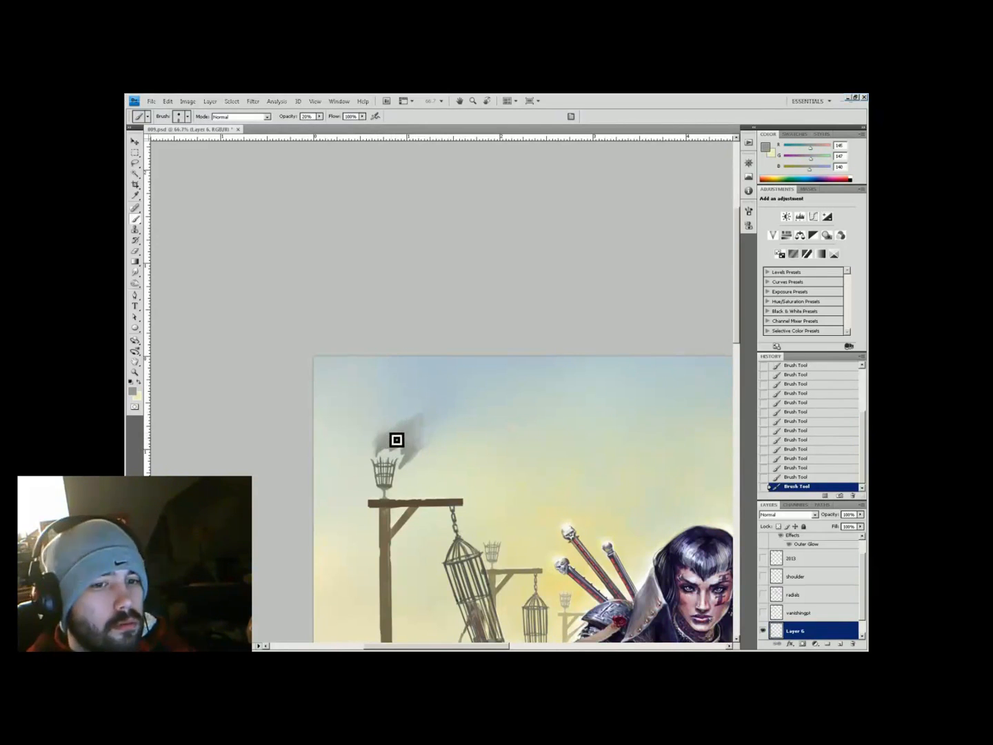
# Sample greys from the smoke and sky, then paint smoke plumes above the right fire basket
pyautogui.keyDown('alt'); pyautogui.click(416, 434); pyautogui.keyUp('alt')
pyautogui.keyDown('alt'); pyautogui.click(401, 430); pyautogui.keyUp('alt')
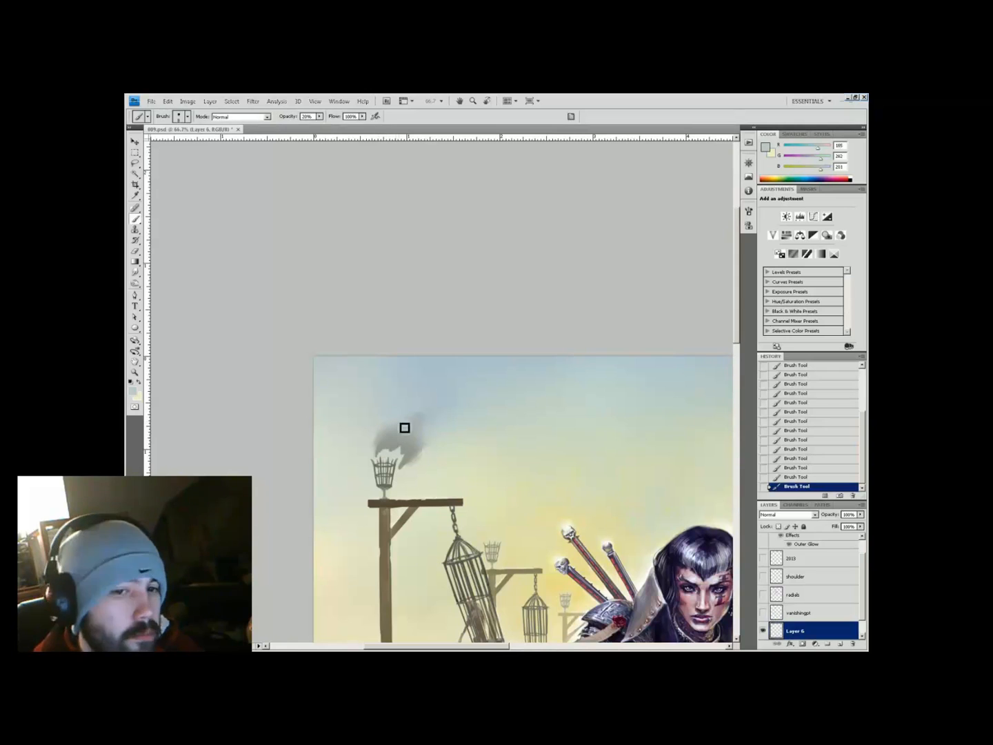
pyautogui.keyDown('alt'); pyautogui.click(403, 471); pyautogui.keyUp('alt')
pyautogui.keyDown('alt'); pyautogui.click(445, 431); pyautogui.keyUp('alt')
pyautogui.keyDown('alt'); pyautogui.click(426, 399); pyautogui.keyUp('alt')
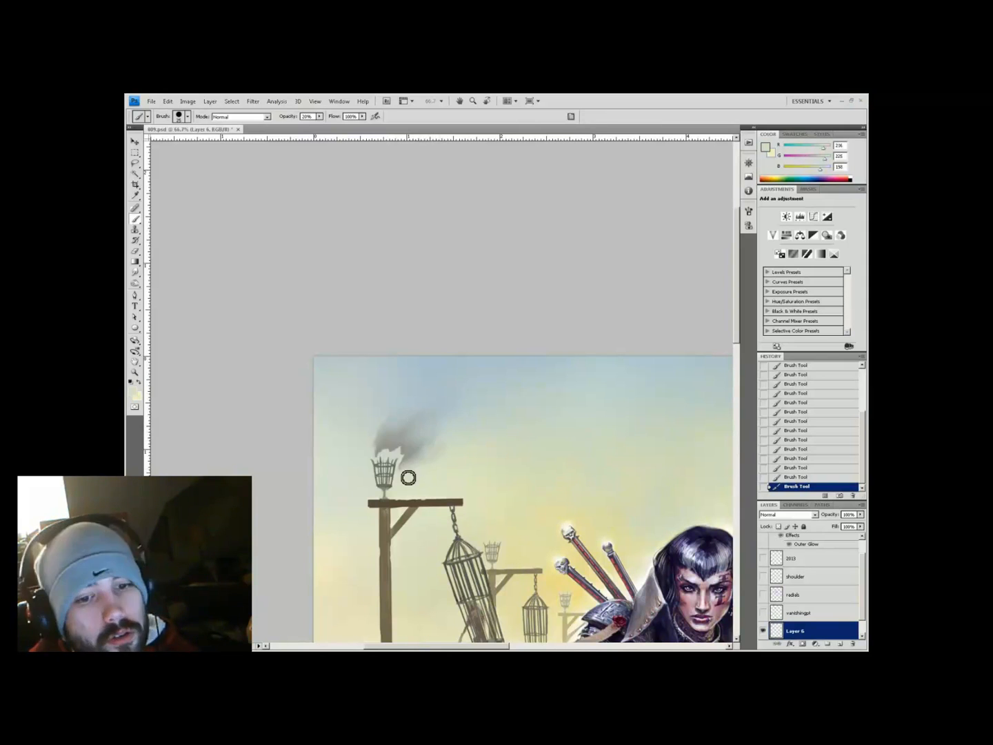
pyautogui.moveTo(406, 476)
pyautogui.mouseDown()
pyautogui.moveTo(270, 217)
pyautogui.moveTo(457, 364)
pyautogui.moveTo(656, 484)
pyautogui.mouseUp()
pyautogui.moveTo(491, 418)
pyautogui.mouseDown()
pyautogui.moveTo(516, 377)
pyautogui.moveTo(529, 421)
pyautogui.moveTo(503, 394)
pyautogui.moveTo(527, 380)
pyautogui.mouseUp()
pyautogui.moveTo(516, 413)
pyautogui.mouseDown()
pyautogui.moveTo(535, 385)
pyautogui.moveTo(500, 392)
pyautogui.moveTo(524, 407)
pyautogui.moveTo(537, 390)
pyautogui.moveTo(518, 436)
pyautogui.moveTo(525, 411)
pyautogui.moveTo(529, 425)
pyautogui.moveTo(509, 399)
pyautogui.moveTo(528, 423)
pyautogui.moveTo(545, 393)
pyautogui.mouseUp()
# Pick paler smoke greys, check the whole painting, then zoom in on the right brazier's smoke
pyautogui.keyDown('alt'); pyautogui.click(531, 407); pyautogui.keyUp('alt')
pyautogui.keyDown('alt'); pyautogui.click(528, 413); pyautogui.keyUp('alt')
pyautogui.keyDown('alt'); pyautogui.click(525, 401); pyautogui.keyUp('alt')
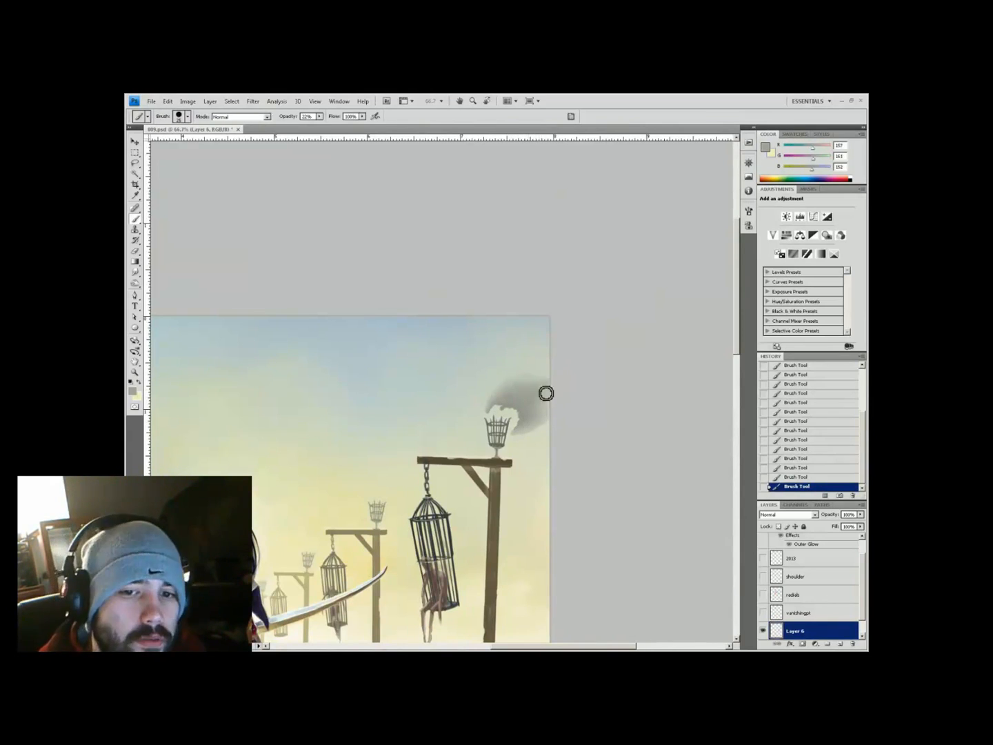
pyautogui.hotkey('ctrl', '0')
pyautogui.press('z')
pyautogui.click(612, 224)
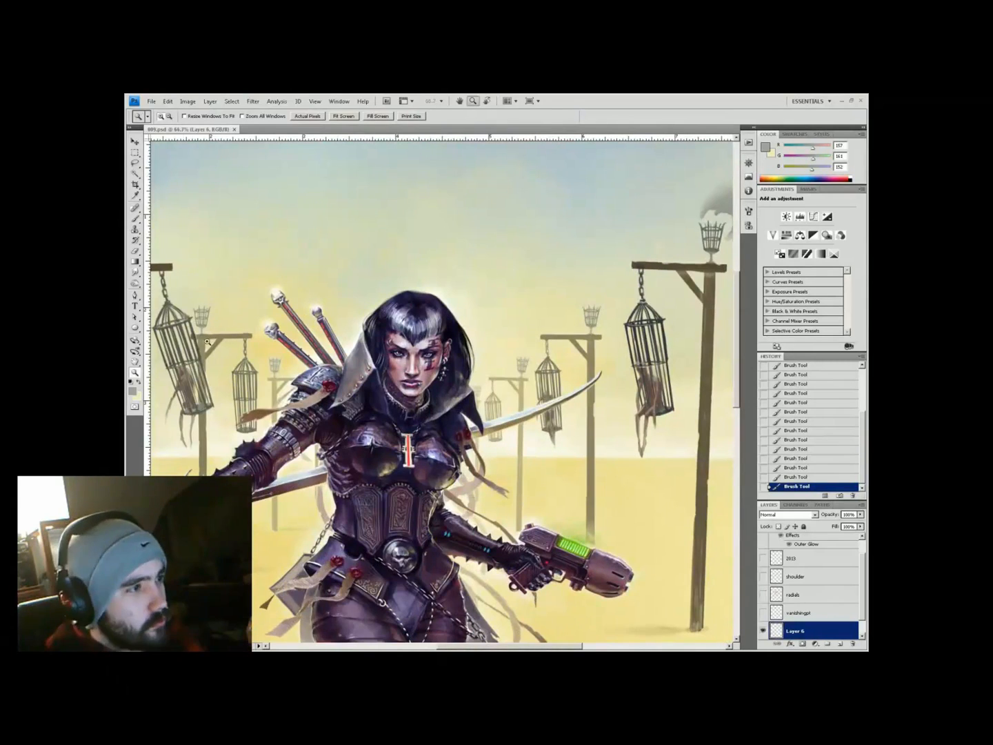
pyautogui.click(716, 177)
pyautogui.press('b')
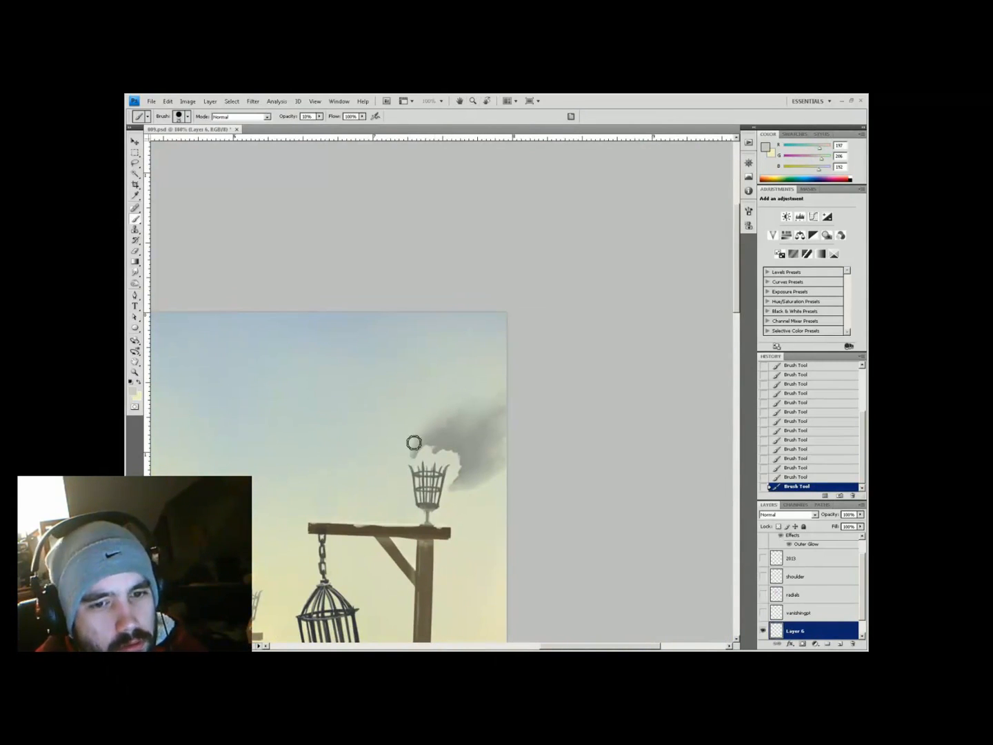
# Paint smoke above the middle fire basket using a pale yellow sampled from the sky
pyautogui.press('h')
pyautogui.moveTo(549, 298); pyautogui.dragTo(297, 329)
pyautogui.press('b')
pyautogui.moveTo(394, 424)
pyautogui.mouseDown()
pyautogui.moveTo(402, 416)
pyautogui.moveTo(373, 400)
pyautogui.moveTo(414, 408)
pyautogui.mouseUp()
pyautogui.keyDown('alt'); pyautogui.click(386, 380); pyautogui.keyUp('alt')
pyautogui.keyDown('alt'); pyautogui.click(394, 407); pyautogui.keyUp('alt')
pyautogui.rightClick(370, 412)
# Save the painting and sample the smoke grey and sky yellow near the left fire basket
pyautogui.hotkey('ctrl', 's')
pyautogui.hotkey('ctrl', '-')
pyautogui.hotkey('ctrl', '-')
pyautogui.hotkey('ctrl', '-')
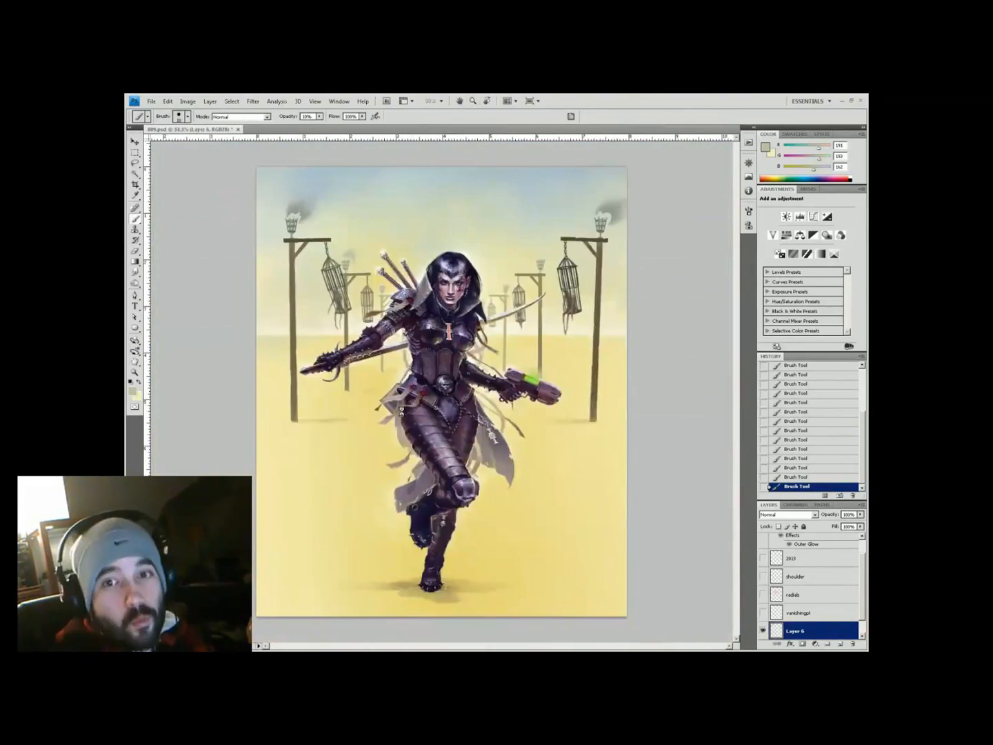
pyautogui.click(372, 295)
pyautogui.click(373, 295)
pyautogui.keyDown('alt'); pyautogui.click(380, 355); pyautogui.keyUp('alt')
pyautogui.hotkey('ctrl', '+')
pyautogui.keyDown('alt'); pyautogui.click(439, 475); pyautogui.keyUp('alt')
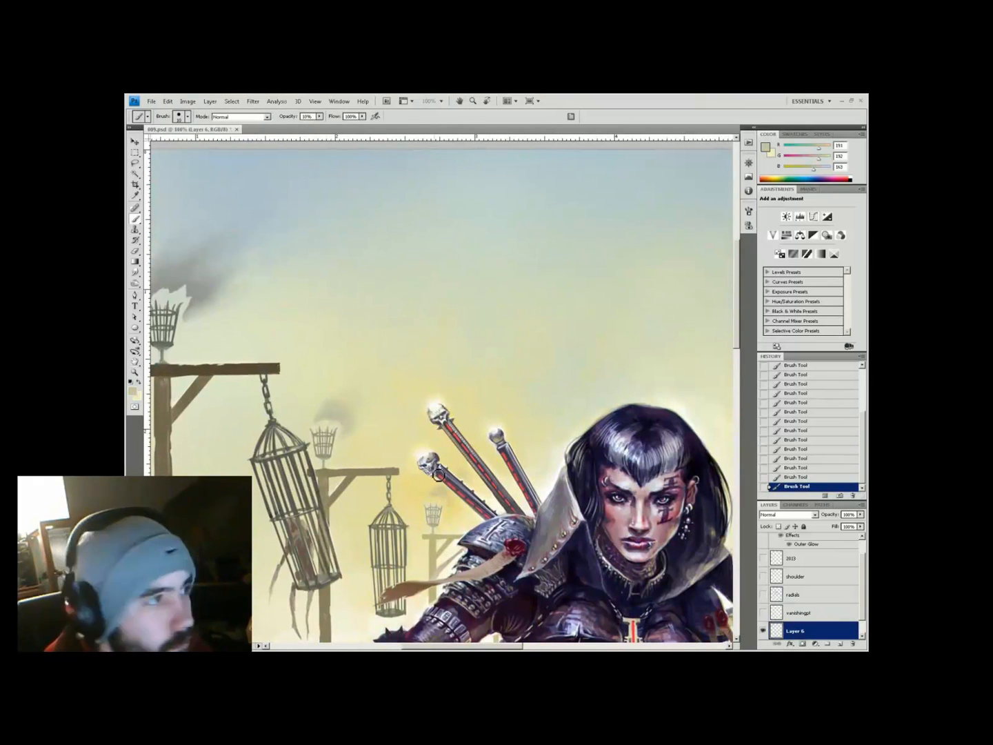
# View the right-hand gallows at 66.7% and sample a pale yellow from the sky
pyautogui.press('h')
pyautogui.moveTo(449, 493); pyautogui.dragTo(468, 362)
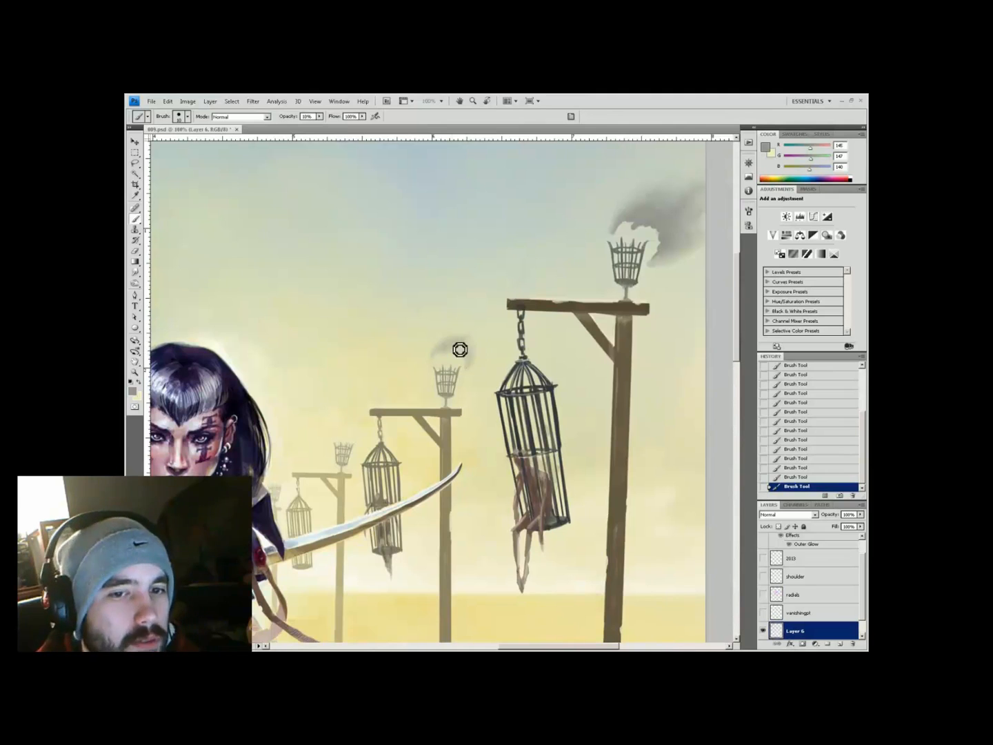
pyautogui.hotkey('ctrl', '-')
pyautogui.hotkey('ctrl', '-')
pyautogui.hotkey('ctrl', '-')
pyautogui.keyDown('ctrl'); pyautogui.click(492, 268); pyautogui.keyUp('ctrl')
pyautogui.keyDown('ctrl'); pyautogui.click(493, 267); pyautogui.keyUp('ctrl')
pyautogui.moveTo(530, 262); pyautogui.dragTo(417, 345)
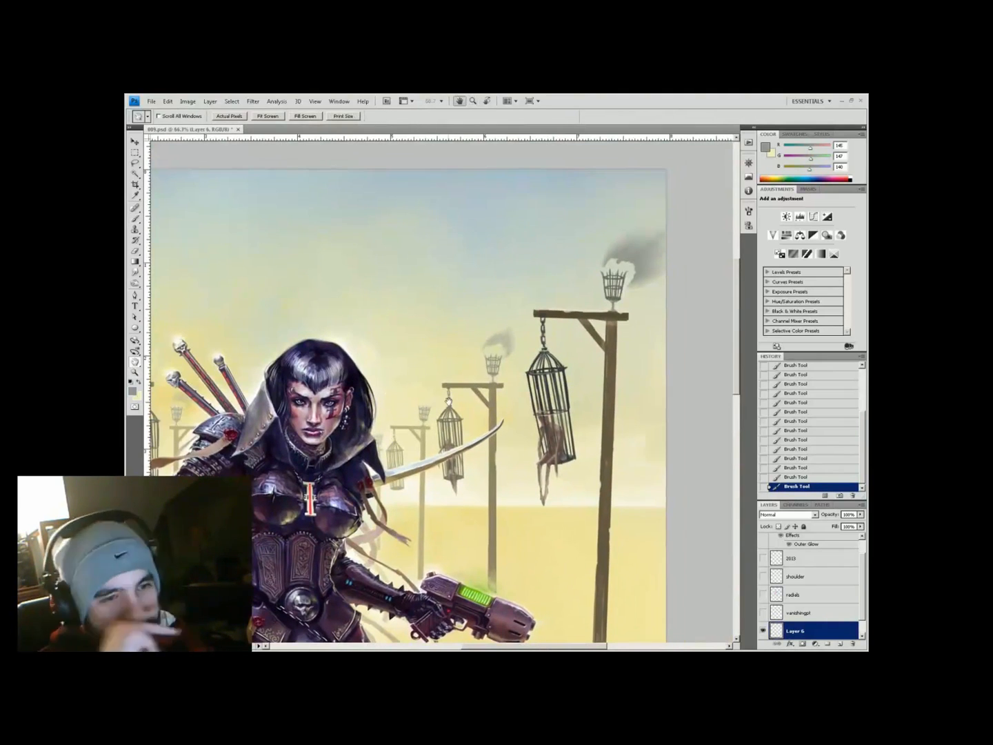
pyautogui.keyDown('alt'); pyautogui.click(505, 338); pyautogui.keyUp('alt')
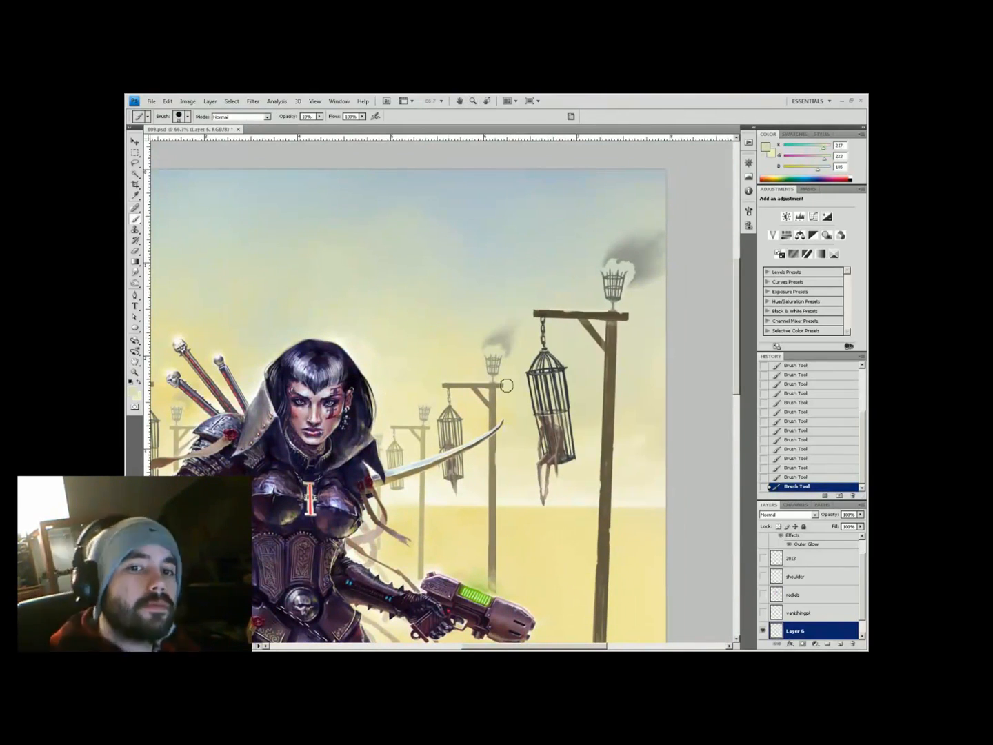
# Resample the smoke grey and bring the left gallows into view at 66.7%
pyautogui.press('h')
pyautogui.moveTo(564, 295); pyautogui.dragTo(489, 168)
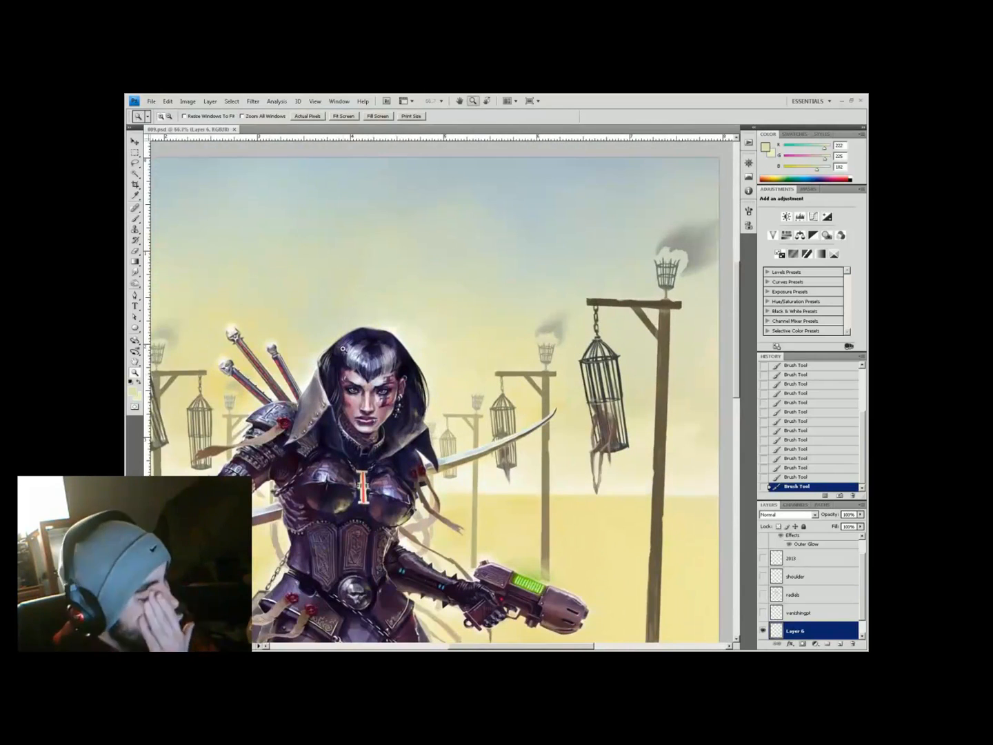
pyautogui.press('b')
pyautogui.keyDown('alt'); pyautogui.click(450, 432); pyautogui.keyUp('alt')
pyautogui.keyDown('alt'); pyautogui.click(399, 469); pyautogui.keyUp('alt')
pyautogui.press('h')
pyautogui.moveTo(400, 469); pyautogui.dragTo(297, 220)
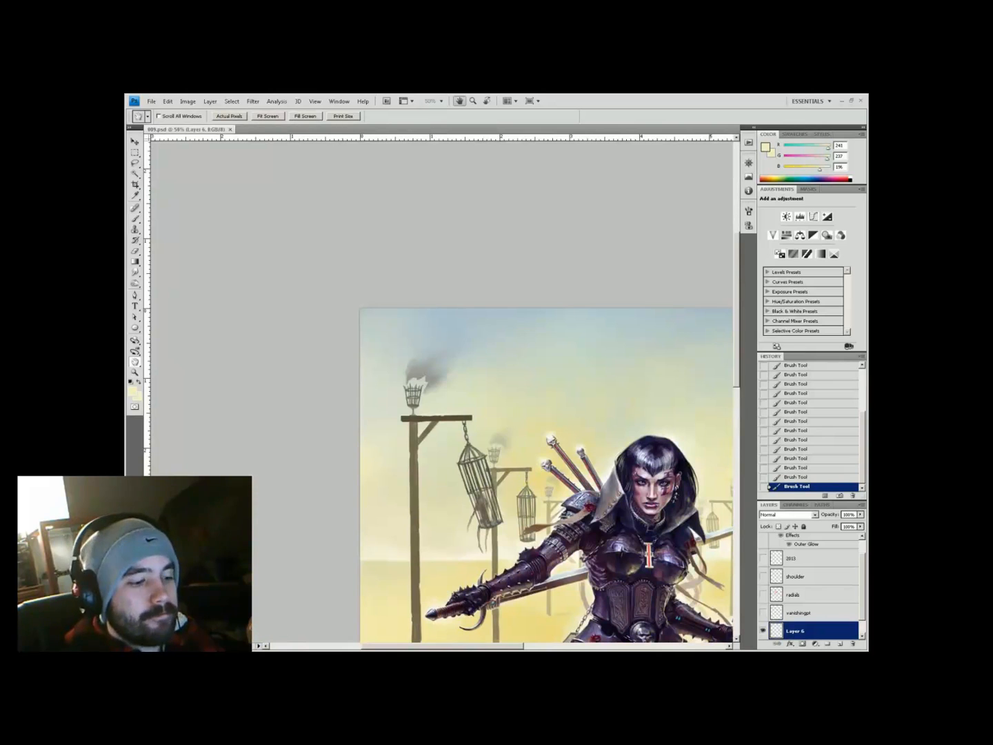
pyautogui.hotkey('ctrl', '+')
# Choose an orange flame colour, view the painting's right side at 66.7%, and sample orange
pyautogui.click(131, 392)
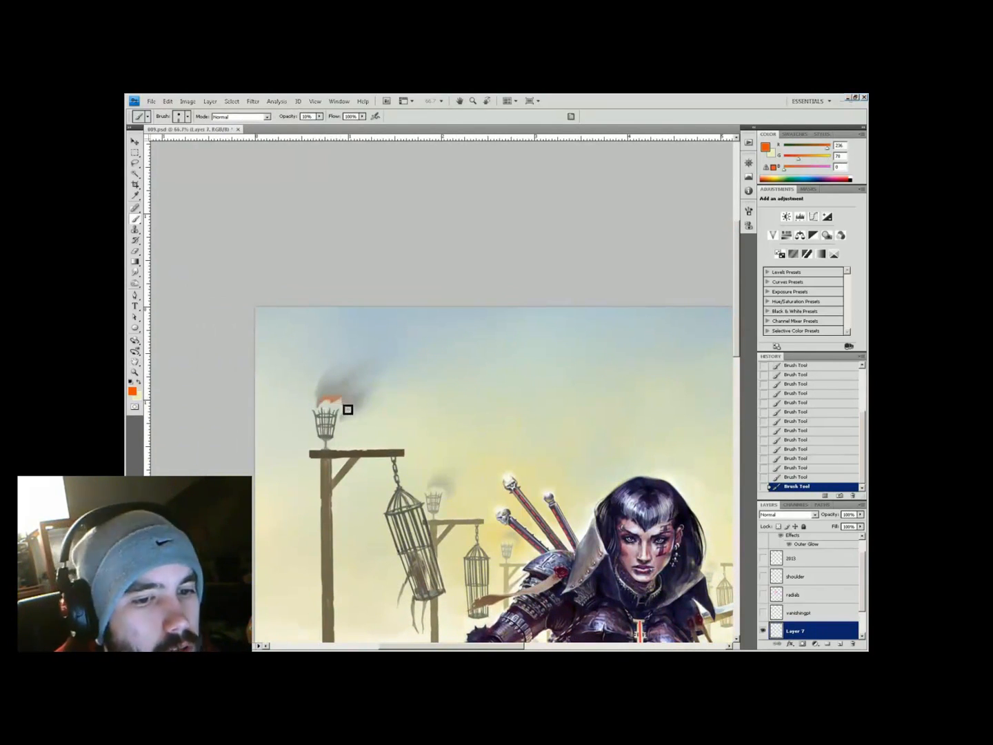
pyautogui.scroll(-1, 369, 360)
pyautogui.hscroll(2, 369, 359)
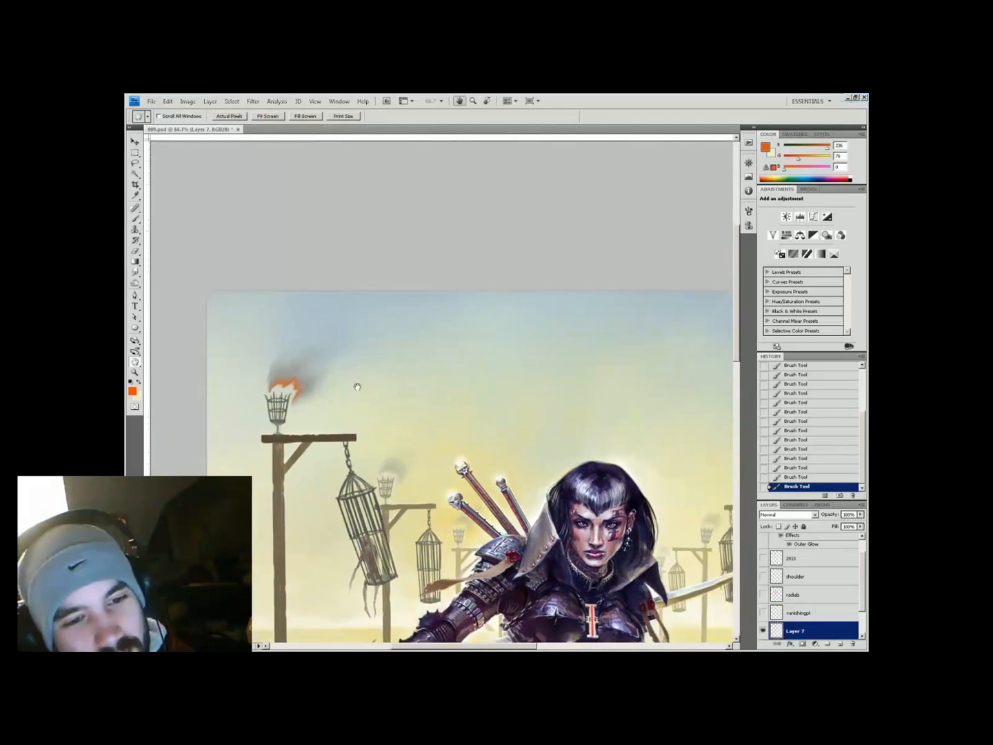
pyautogui.press('h')
pyautogui.moveTo(509, 508); pyautogui.dragTo(314, 220)
pyautogui.hotkey('ctrl', '+')
pyautogui.press('b')
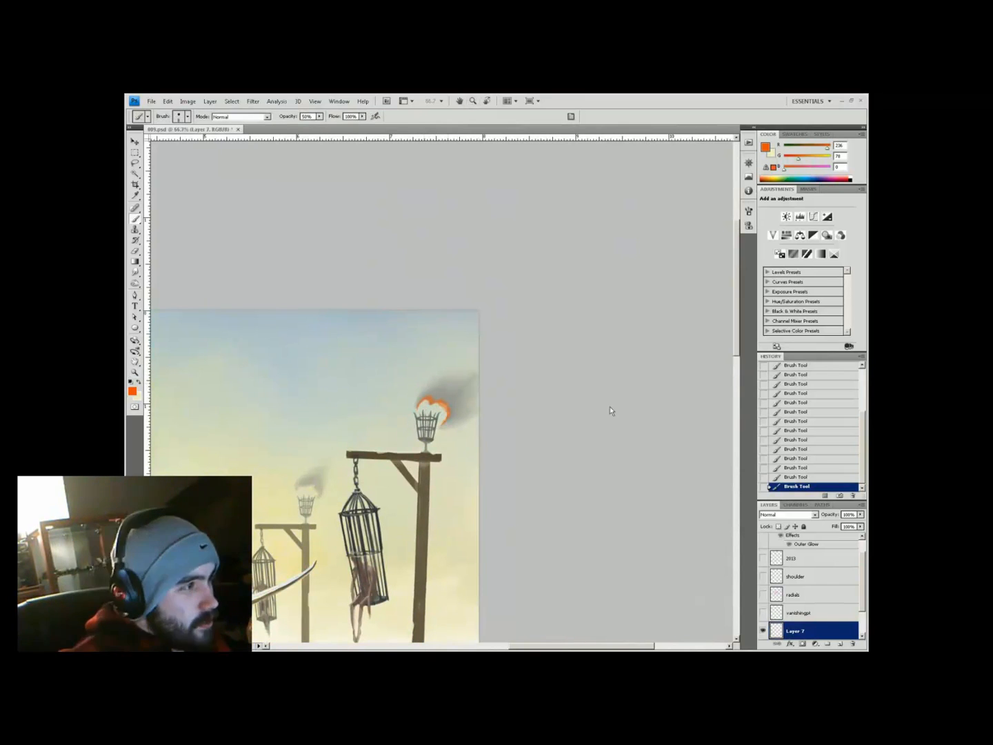
pyautogui.keyDown('alt'); pyautogui.click(440, 400); pyautogui.keyUp('alt')
# Move across the right and middle gallows and sample a tan colour from the painting
pyautogui.press('h')
pyautogui.moveTo(481, 413); pyautogui.dragTo(402, 409)
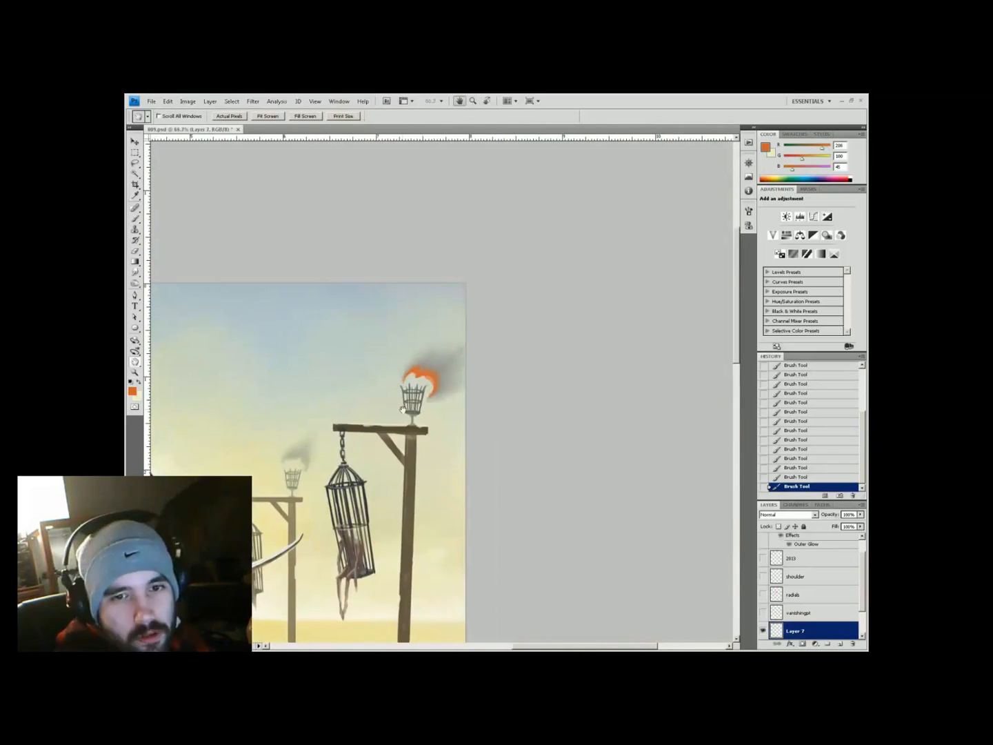
pyautogui.press('b')
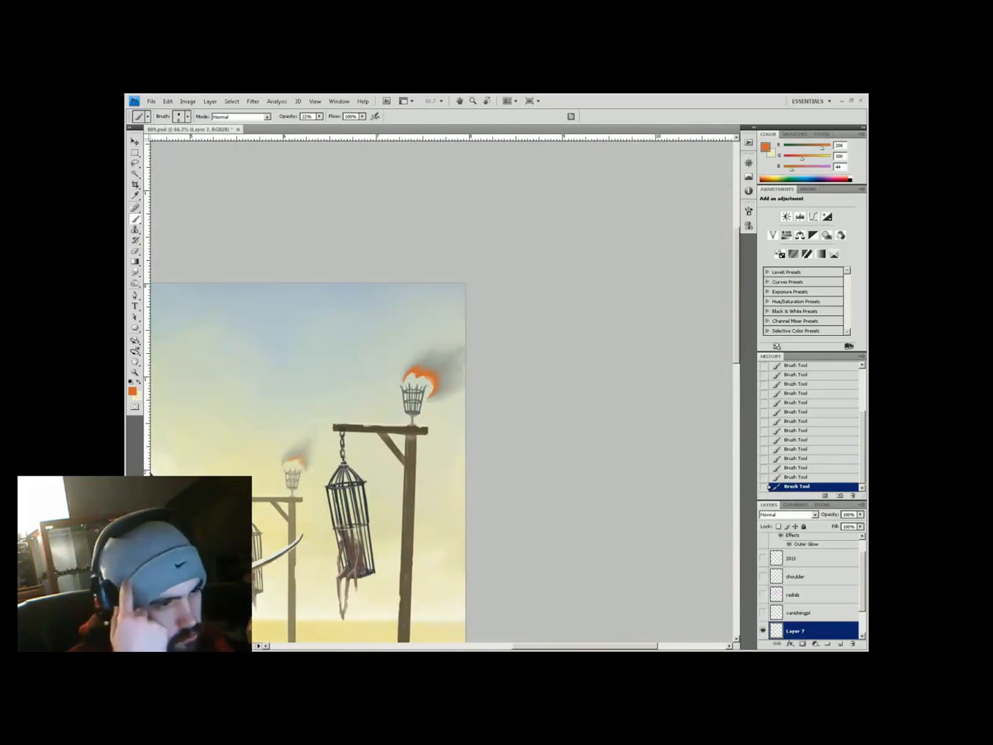
pyautogui.moveTo(312, 437); pyautogui.dragTo(450, 406)
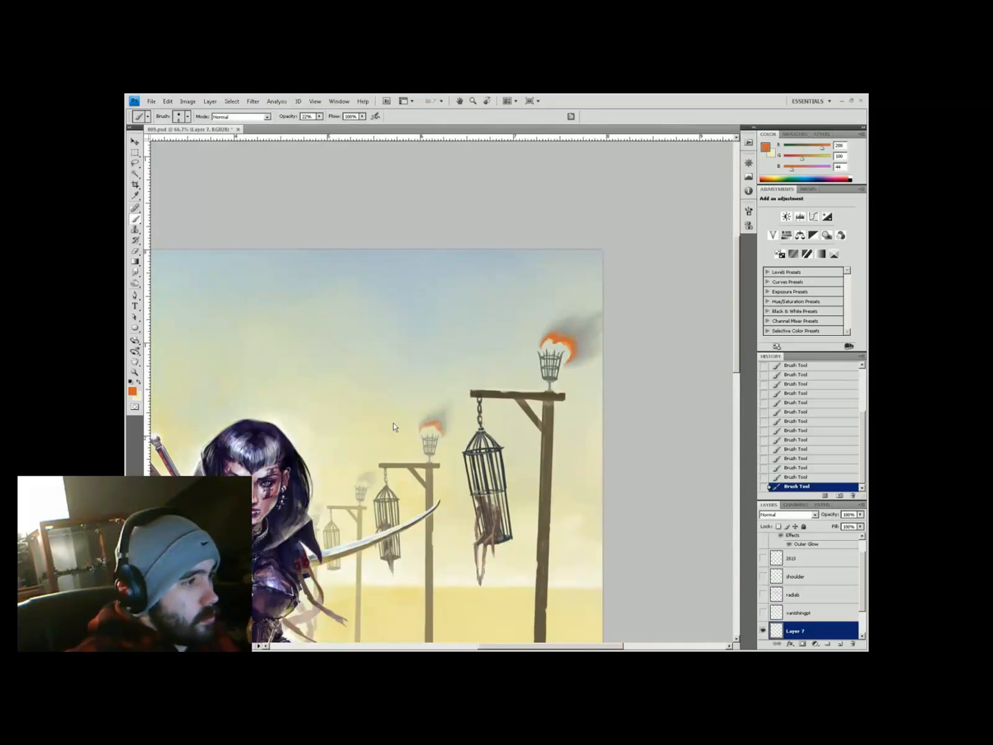
pyautogui.keyDown('alt'); pyautogui.click(496, 406); pyautogui.keyUp('alt')
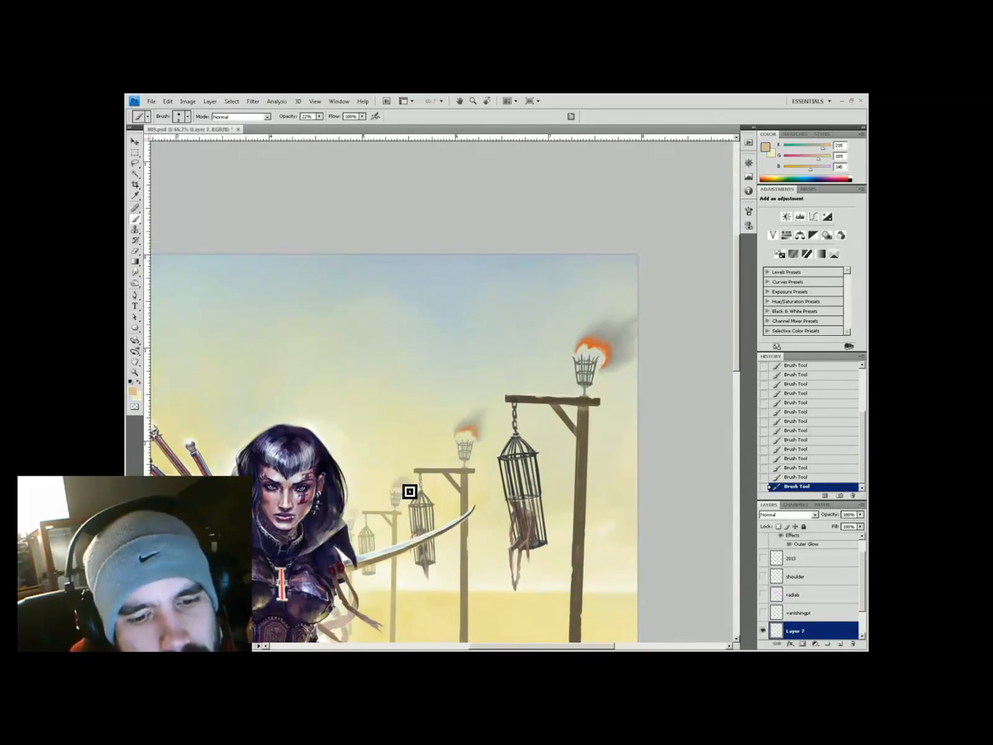
pyautogui.press('h')
pyautogui.moveTo(467, 462); pyautogui.dragTo(289, 357)
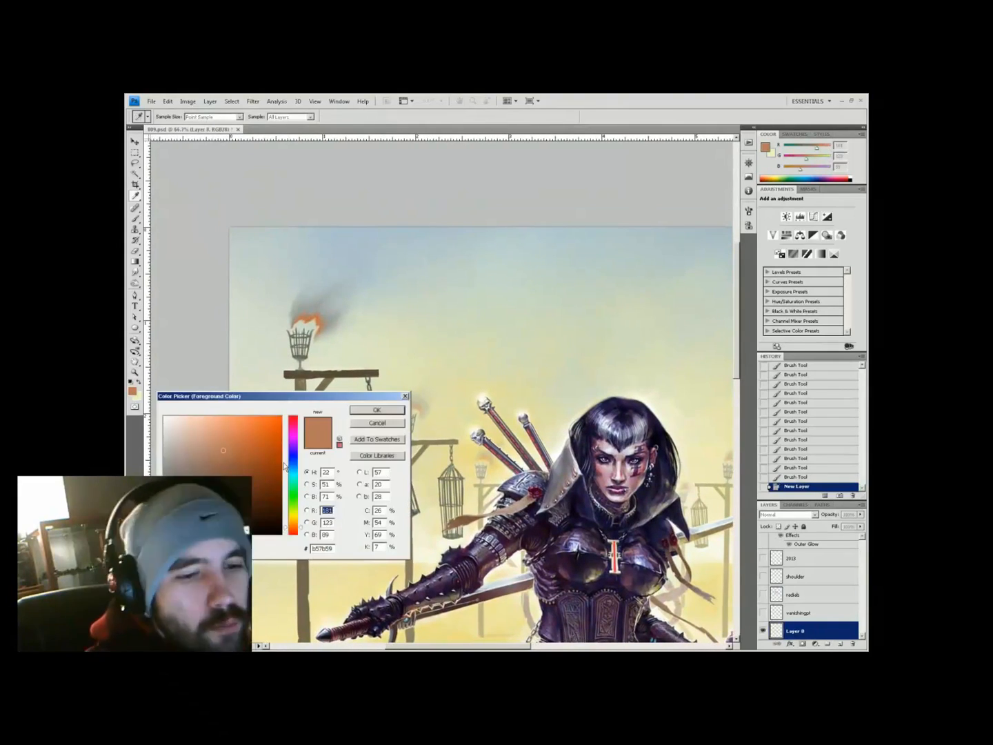
# Swap the working colours and zoom in on the right fire basket's flame for painting
pyautogui.press('Return')
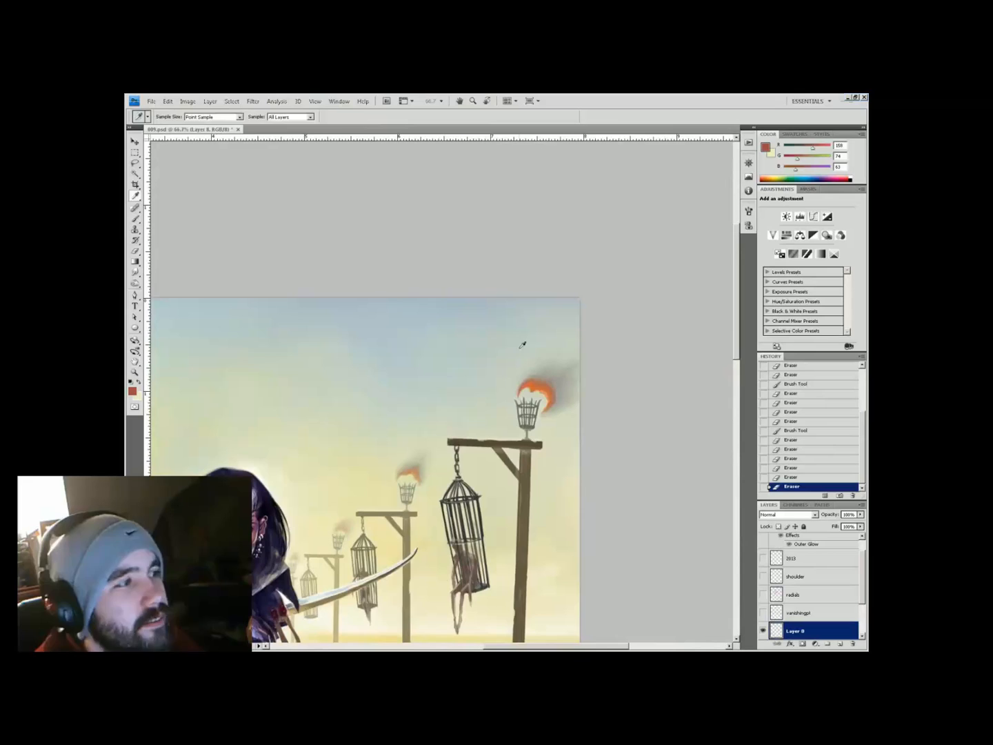
pyautogui.press('x')
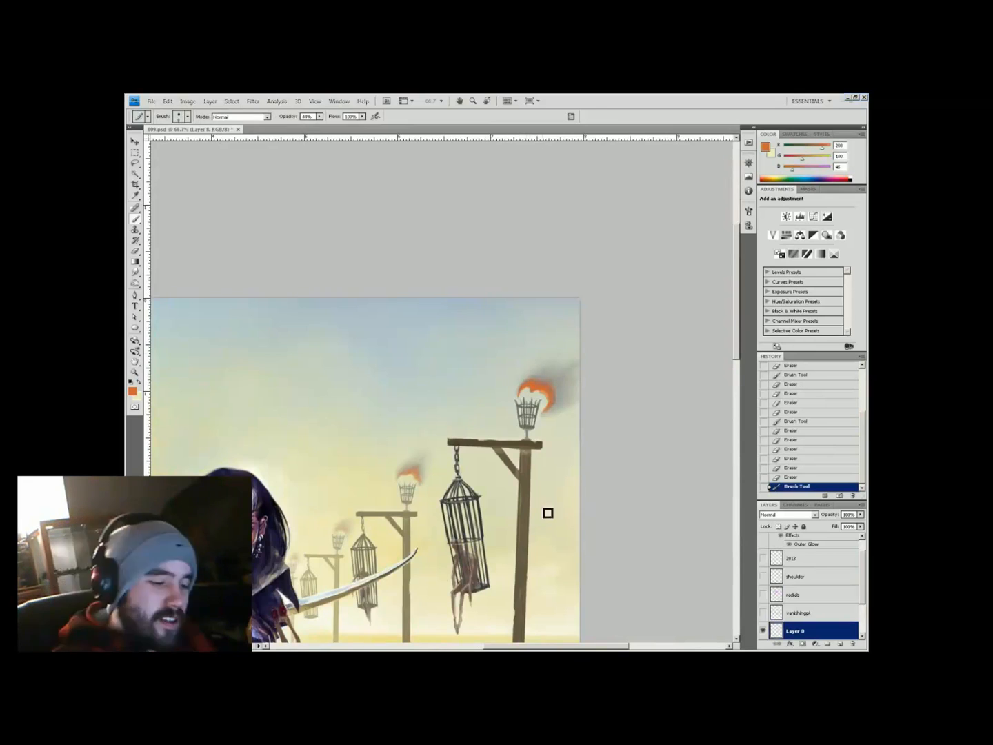
pyautogui.press('z')
pyautogui.hotkey('ctrl', '0')
pyautogui.click(467, 524)
pyautogui.press('b')
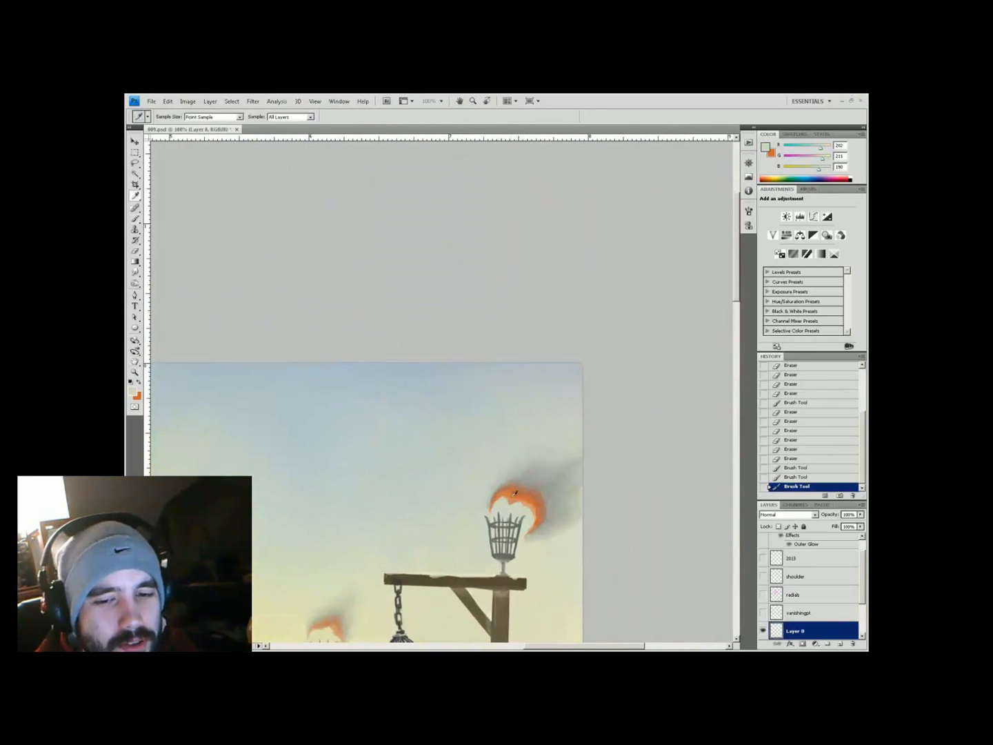
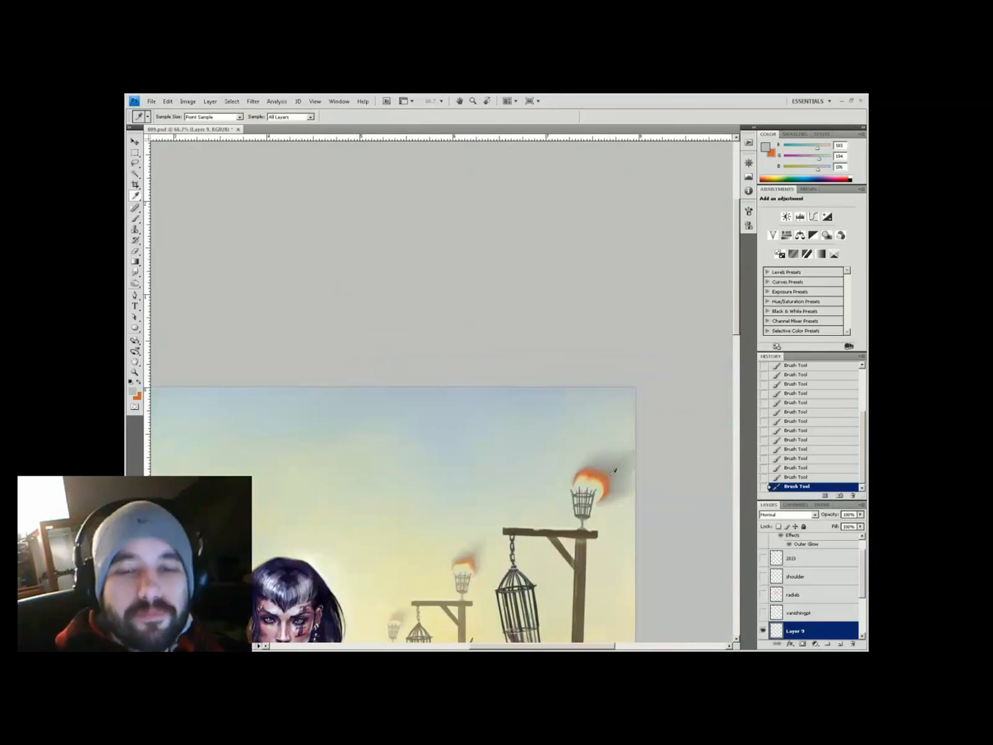
# Repaint the right torch's fire and brighten the left torch flame with sampled colours
pyautogui.moveTo(614, 491)
pyautogui.mouseDown()
pyautogui.moveTo(577, 486)
pyautogui.moveTo(603, 468)
pyautogui.mouseUp()
pyautogui.keyDown('alt'); pyautogui.click(600, 482); pyautogui.keyUp('alt')
pyautogui.keyDown('alt'); pyautogui.click(604, 475); pyautogui.keyUp('alt')
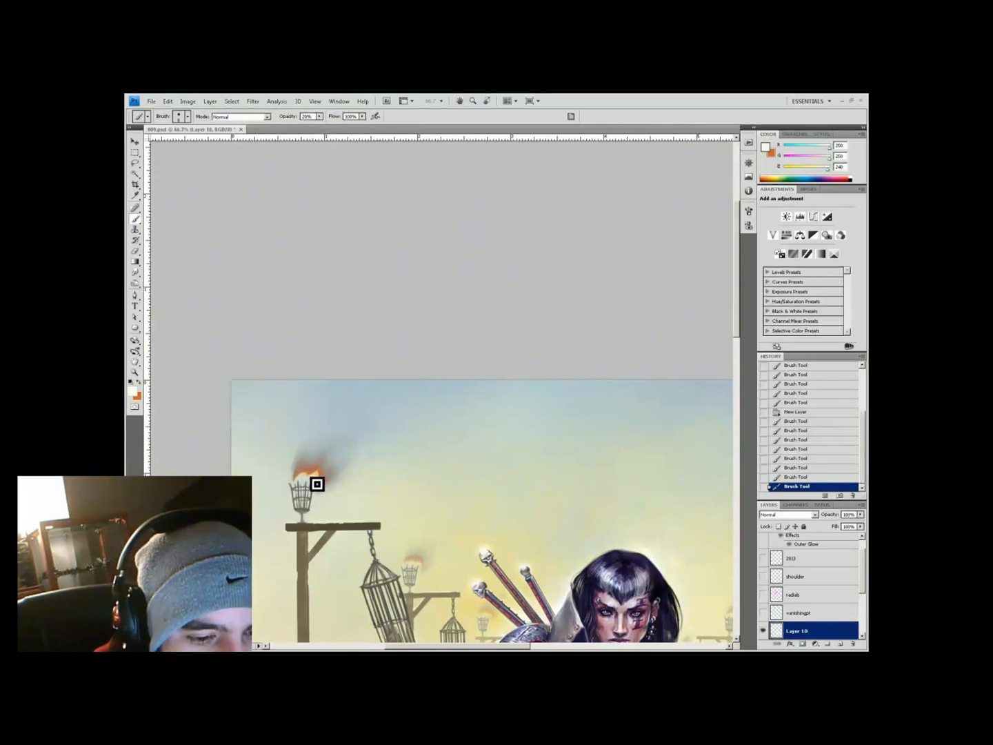
pyautogui.click(317, 484)
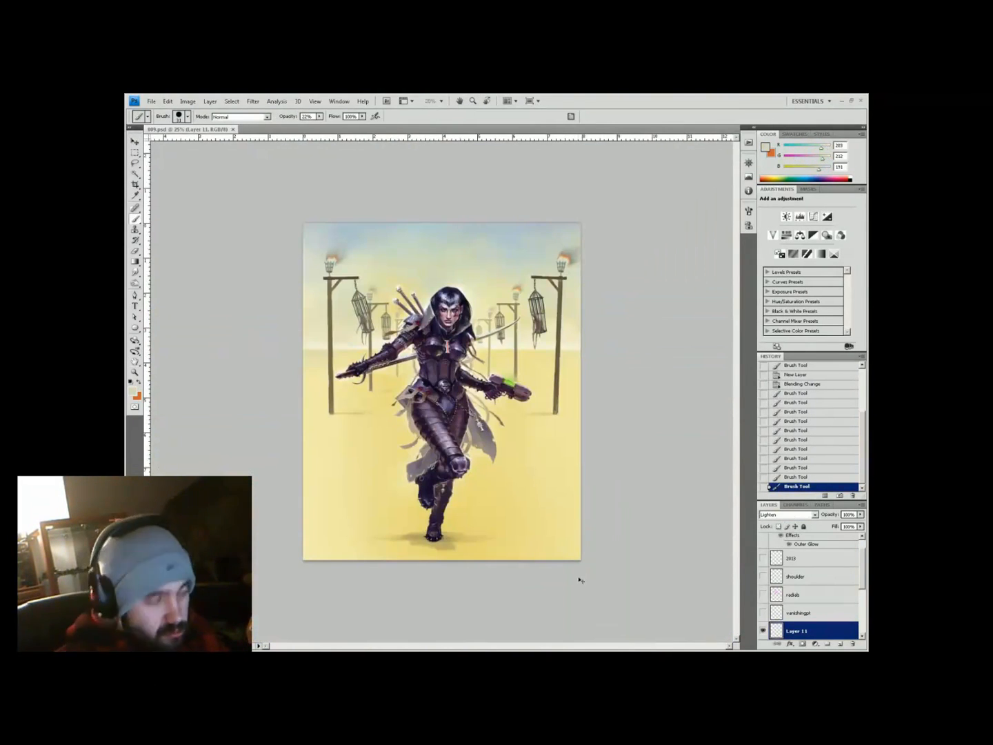
# Paint an olive-brown shadow under the warrior's feet, redoing the strokes near the left foot
pyautogui.press('h')
pyautogui.hotkey('ctrl', '+')
pyautogui.press('b')
pyautogui.keyDown('alt'); pyautogui.click(486, 581); pyautogui.keyUp('alt')
pyautogui.rightClick(476, 572)
pyautogui.press('Escape')
pyautogui.moveTo(489, 596)
pyautogui.mouseDown()
pyautogui.moveTo(524, 601)
pyautogui.moveTo(488, 605)
pyautogui.mouseUp()
pyautogui.hotkey('ctrl', 'alt', 'z')
pyautogui.hotkey('ctrl', 'alt', 'z')
pyautogui.hotkey('ctrl', 'alt', 'z')
pyautogui.hotkey('ctrl', 'alt', 'z')
pyautogui.hotkey('ctrl', 'alt', 'z')
pyautogui.moveTo(407, 578)
pyautogui.mouseDown()
pyautogui.moveTo(385, 579)
pyautogui.moveTo(437, 533)
pyautogui.moveTo(364, 580)
pyautogui.moveTo(404, 578)
pyautogui.moveTo(404, 555)
pyautogui.moveTo(407, 596)
pyautogui.moveTo(391, 611)
pyautogui.mouseUp()
# Soften the foot shadow with the Eraser and review the painting at 25% with radial lines shown
pyautogui.press('e')
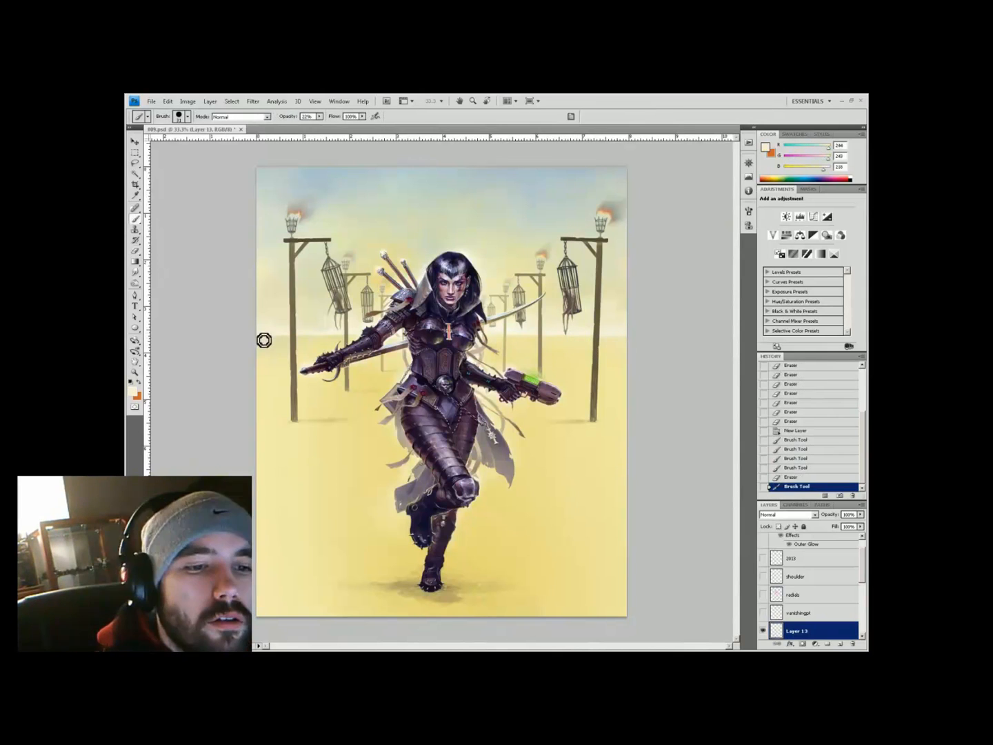
pyautogui.press('z')
pyautogui.hotkey('ctrl', '-')
pyautogui.hotkey('ctrl', '+')
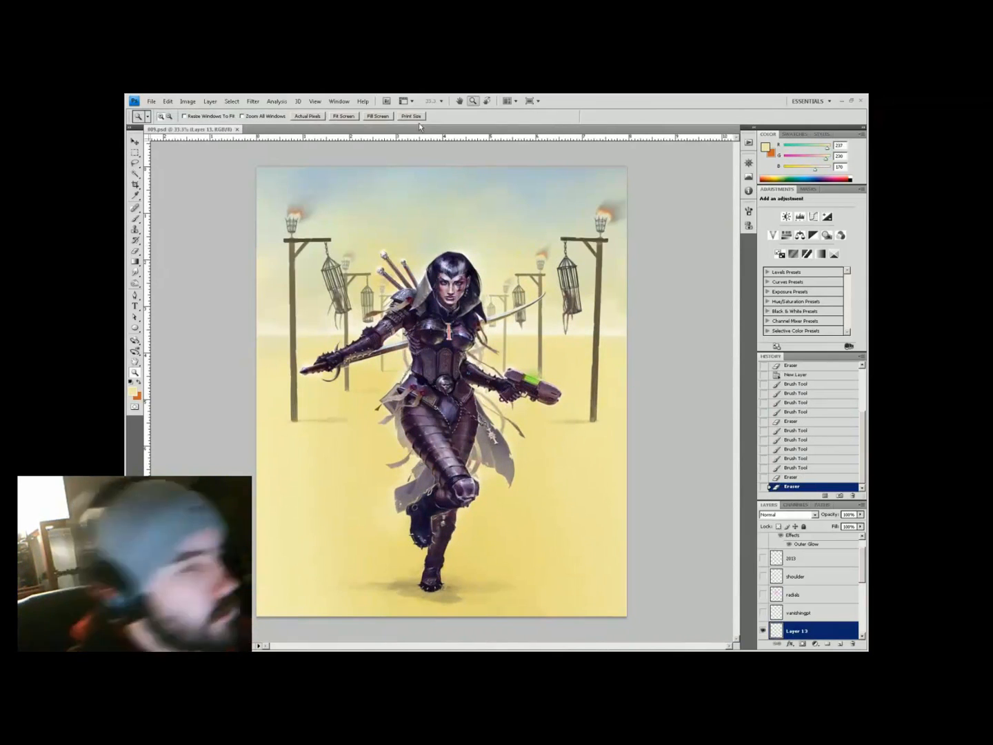
pyautogui.hotkey('ctrl', '-')
pyautogui.click(763, 593)
# Add a new layer with a blue-grey colour, hide the radial lines, and zoom to 50%
pyautogui.press('i')
pyautogui.hotkey('ctrl', '+')
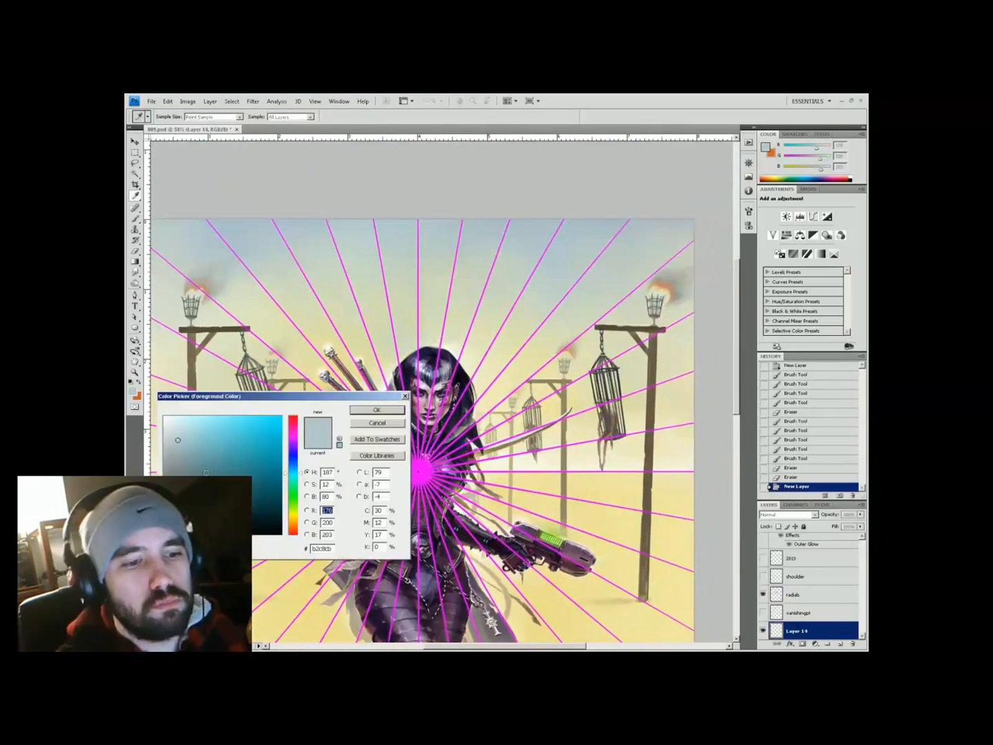
pyautogui.press('Escape')
pyautogui.click(762, 594)
pyautogui.press('b')
pyautogui.hotkey('ctrl', '-')
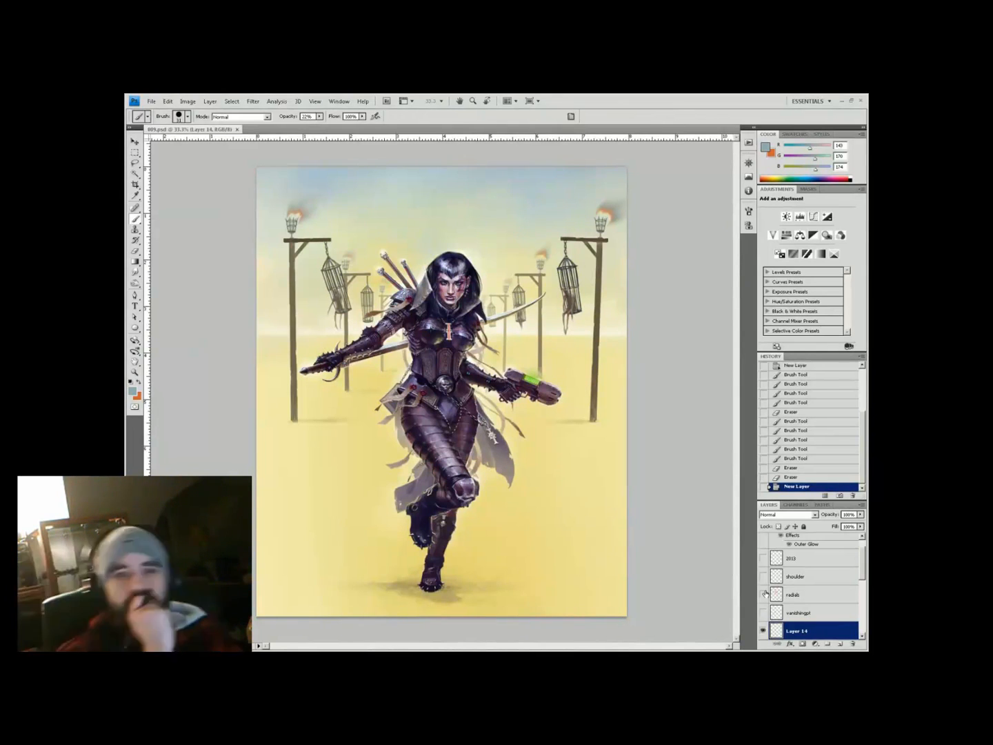
pyautogui.hotkey('ctrl', '+')
# Place two vertical guides and paint the blue-grey tower shape above the warrior
pyautogui.moveTo(146, 413); pyautogui.dragTo(469, 413)
pyautogui.moveTo(469, 345); pyautogui.dragTo(483, 404)
pyautogui.press('b')
pyautogui.hotkey('ctrl', ';')
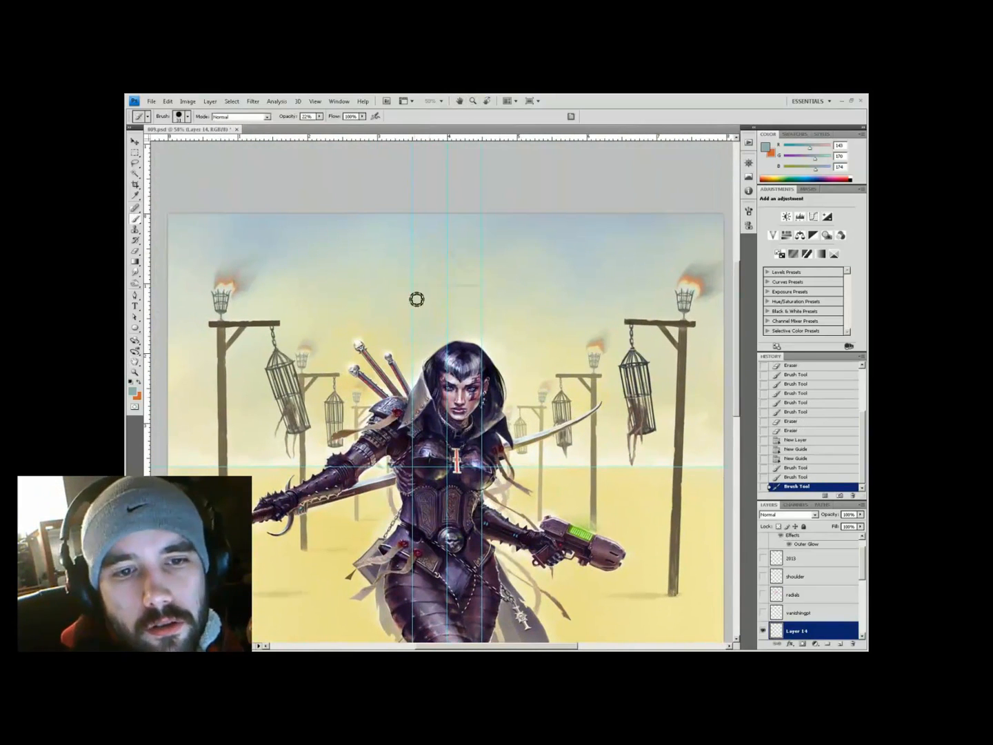
pyautogui.moveTo(448, 266)
pyautogui.mouseDown()
pyautogui.moveTo(419, 289)
pyautogui.moveTo(464, 302)
pyautogui.moveTo(452, 257)
pyautogui.mouseUp()
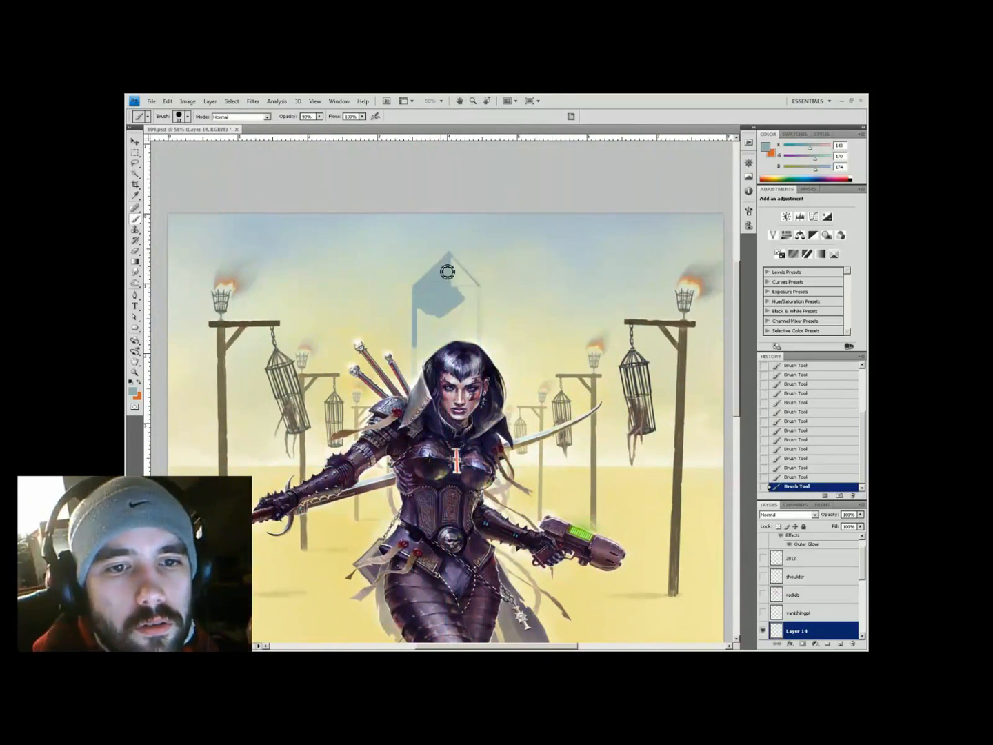
pyautogui.moveTo(431, 322); pyautogui.dragTo(477, 297)
# Refine the tower's lower edge near the hair with a resized brush, then set 30% opacity
pyautogui.rightClick(442, 326)
pyautogui.click(461, 399)
pyautogui.press('e')
pyautogui.moveTo(421, 366); pyautogui.dragTo(418, 372)
pyautogui.press('b')
pyautogui.moveTo(468, 320)
pyautogui.mouseDown()
pyautogui.moveTo(475, 331)
pyautogui.moveTo(428, 338)
pyautogui.moveTo(369, 328)
pyautogui.moveTo(359, 348)
pyautogui.mouseUp()
pyautogui.press('3')
pyautogui.keyDown('alt'); pyautogui.click(460, 337); pyautogui.keyUp('alt')
# On a new layer at 66.7% view, extend the tower's right edge upward
pyautogui.press('h')
pyautogui.press('b')
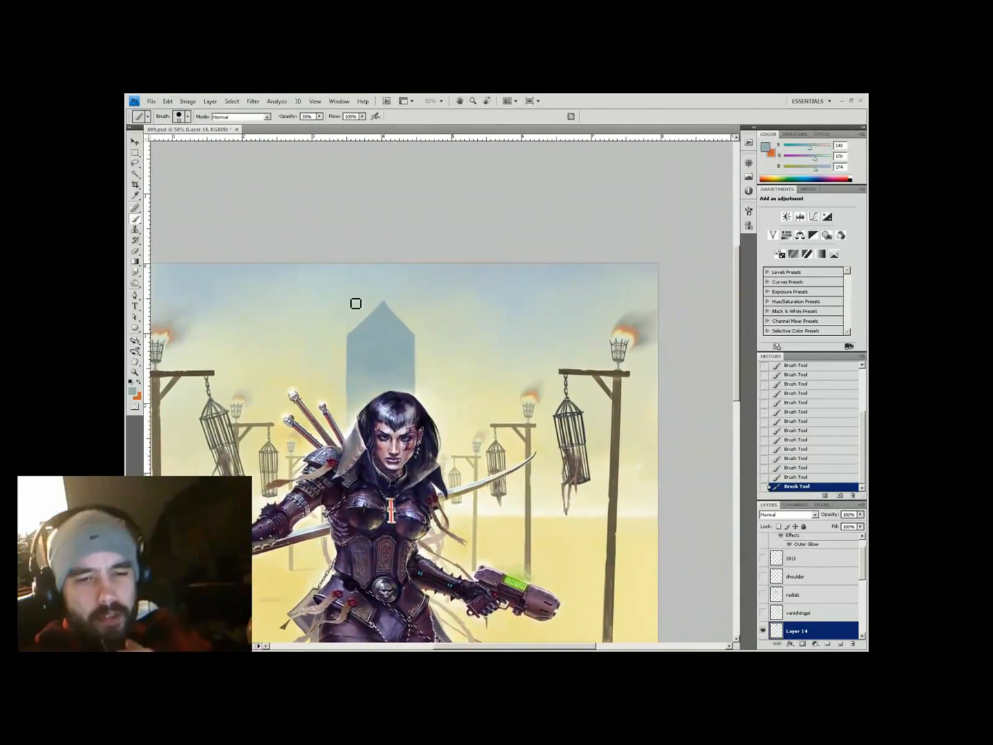
pyautogui.press('h')
pyautogui.moveTo(356, 304)
pyautogui.mouseDown()
pyautogui.moveTo(330, 297)
pyautogui.moveTo(363, 296)
pyautogui.mouseUp()
pyautogui.click(837, 643)
pyautogui.press('b')
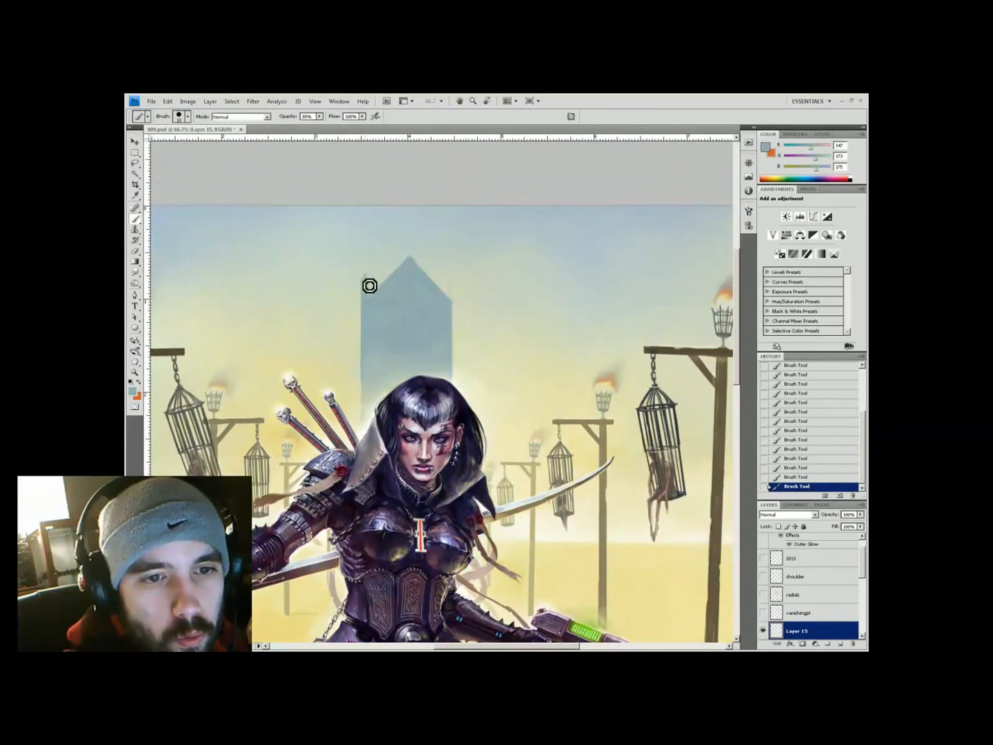
pyautogui.keyDown('alt'); pyautogui.click(359, 332); pyautogui.keyUp('alt')
pyautogui.moveTo(450, 298); pyautogui.dragTo(456, 275)
# Haze the tower's base with pale yellow sky tones sampled from the painting
pyautogui.keyDown('alt'); pyautogui.click(451, 275); pyautogui.keyUp('alt')
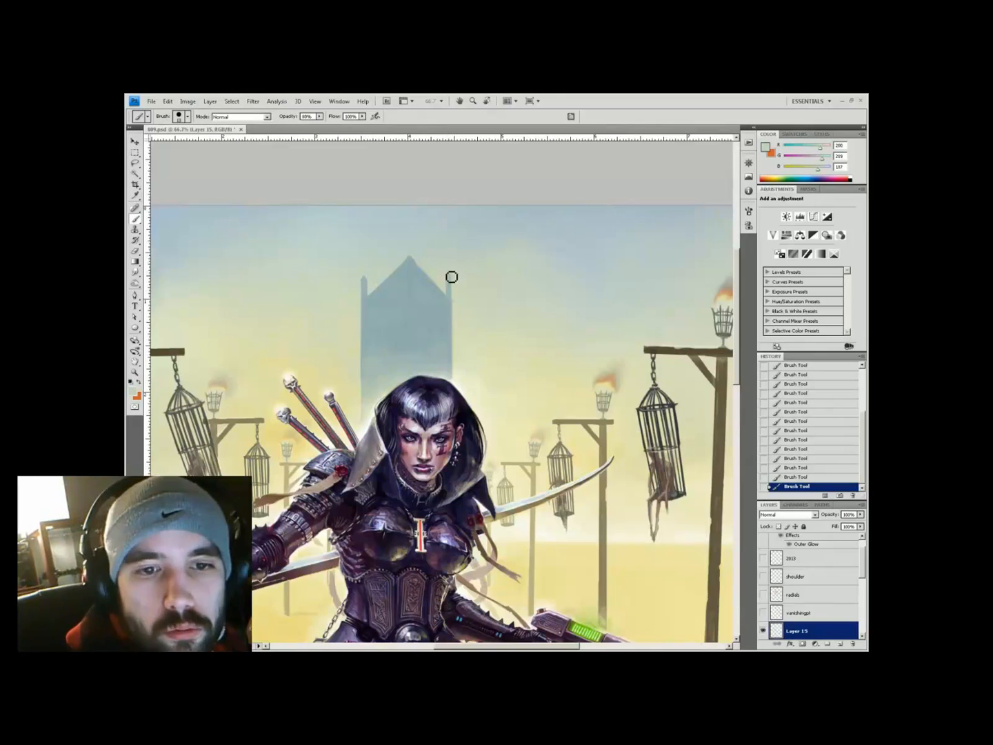
pyautogui.press('h')
pyautogui.moveTo(431, 207); pyautogui.dragTo(464, 320)
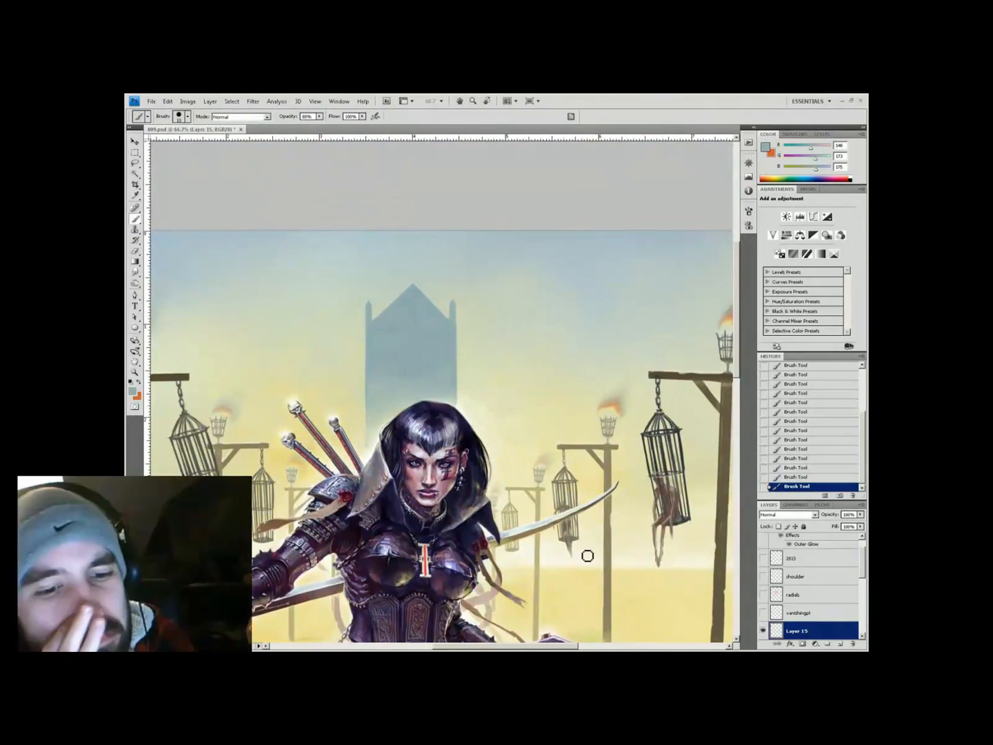
pyautogui.keyDown('alt'); pyautogui.click(412, 310); pyautogui.keyUp('alt')
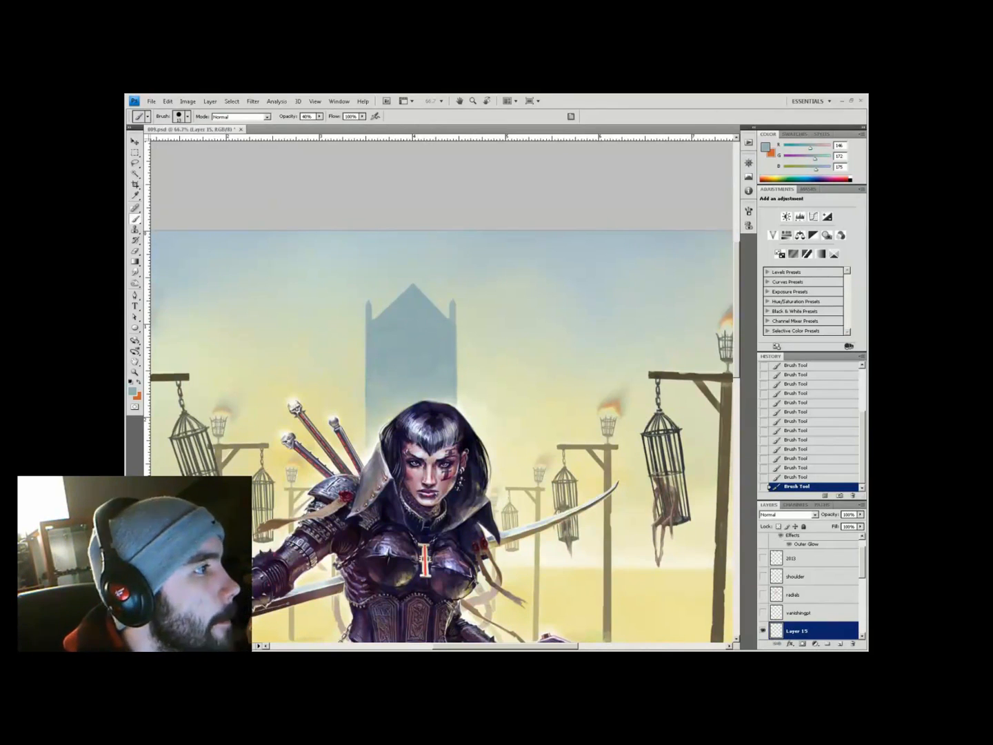
pyautogui.hotkey('ctrl', '-')
pyautogui.keyDown('alt'); pyautogui.click(445, 307); pyautogui.keyUp('alt')
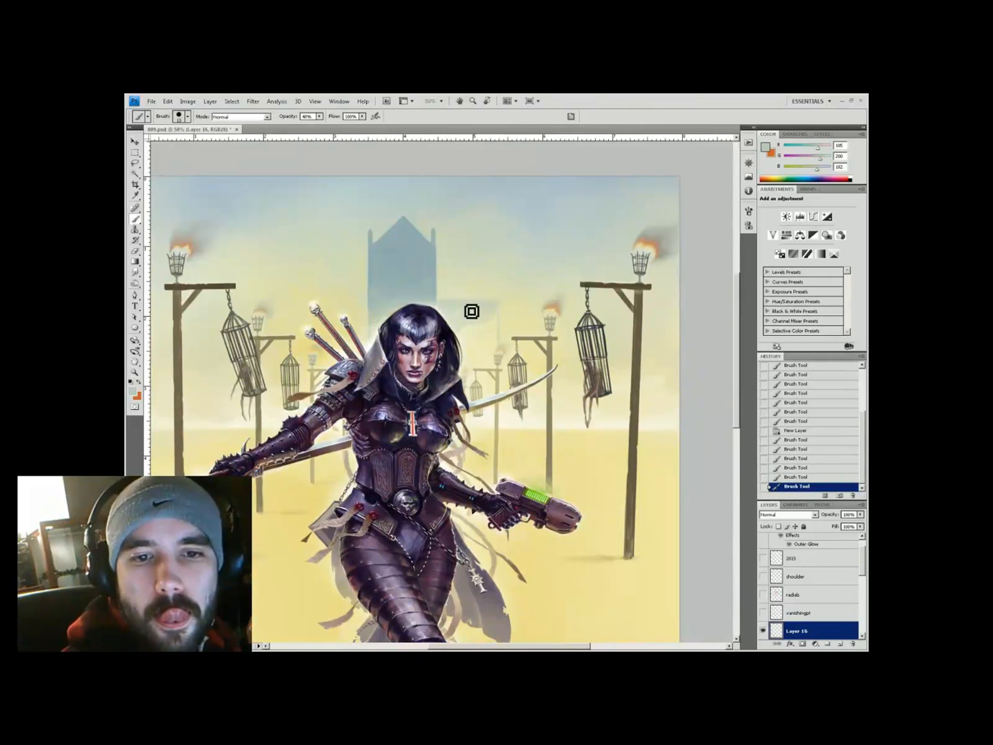
pyautogui.keyDown('alt'); pyautogui.click(472, 311); pyautogui.keyUp('alt')
pyautogui.moveTo(471, 311); pyautogui.dragTo(462, 326)
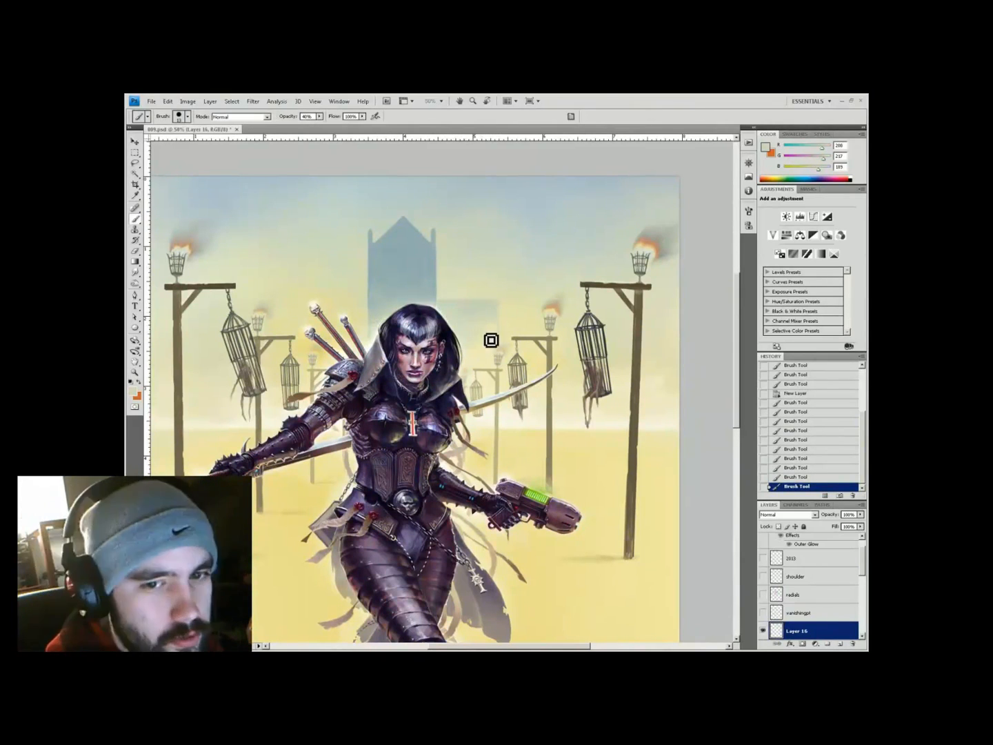
pyautogui.keyDown('alt'); pyautogui.click(489, 342); pyautogui.keyUp('alt')
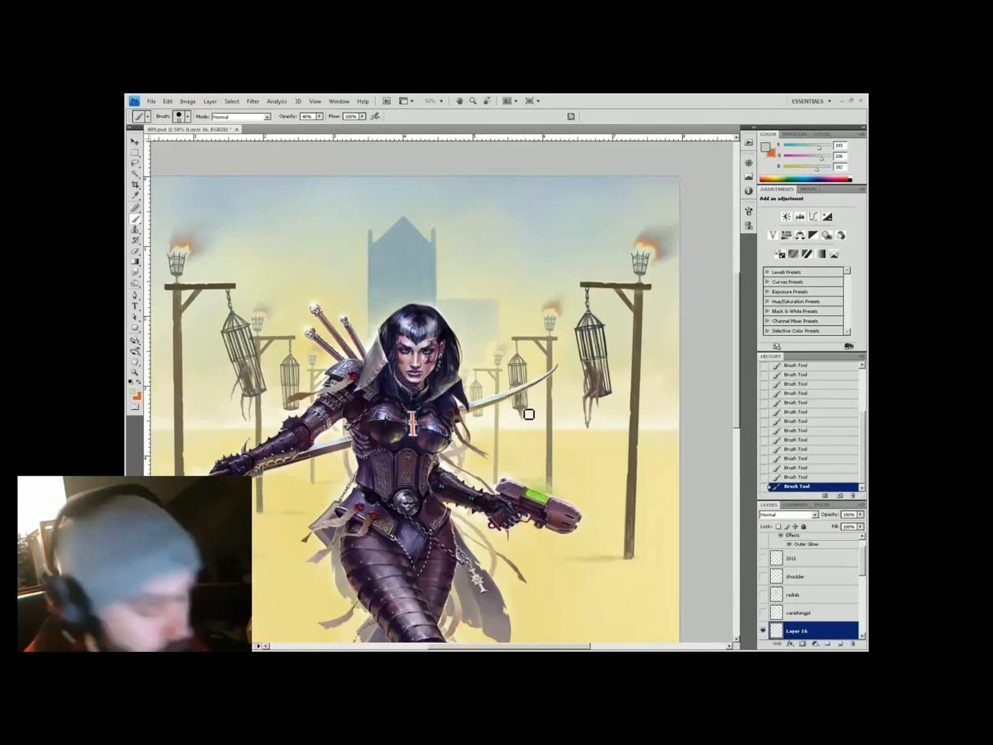
pyautogui.keyDown('alt'); pyautogui.click(491, 358); pyautogui.keyUp('alt')
# Flip the duplicated layer horizontally, move it into place, and erase its unwanted parts
pyautogui.press('3')
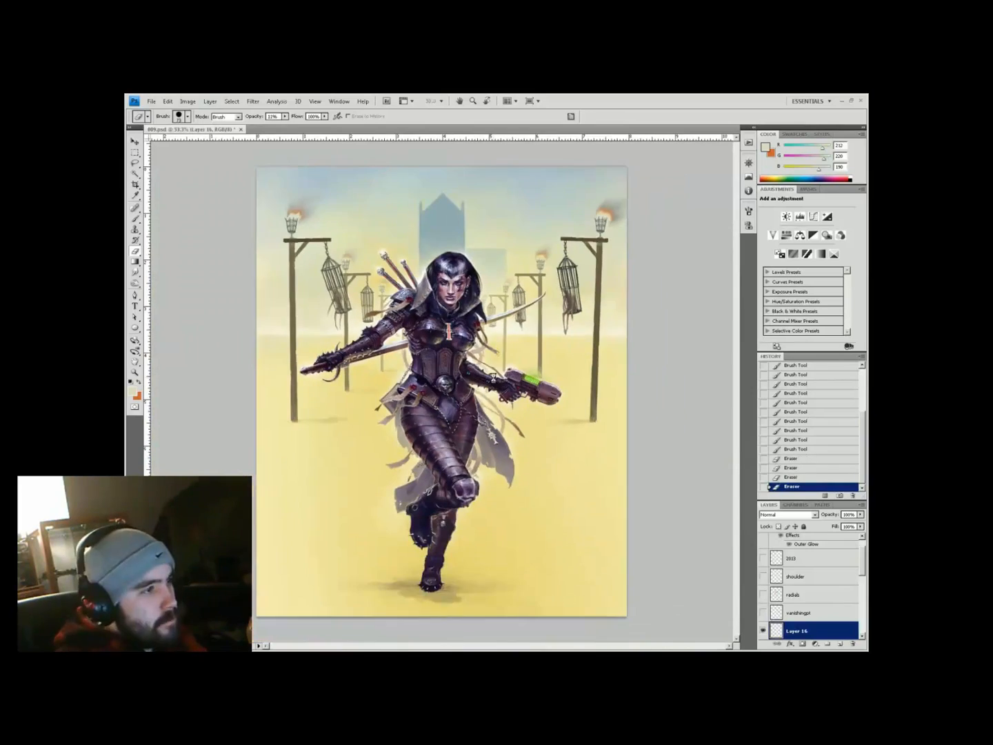
pyautogui.click(169, 102)
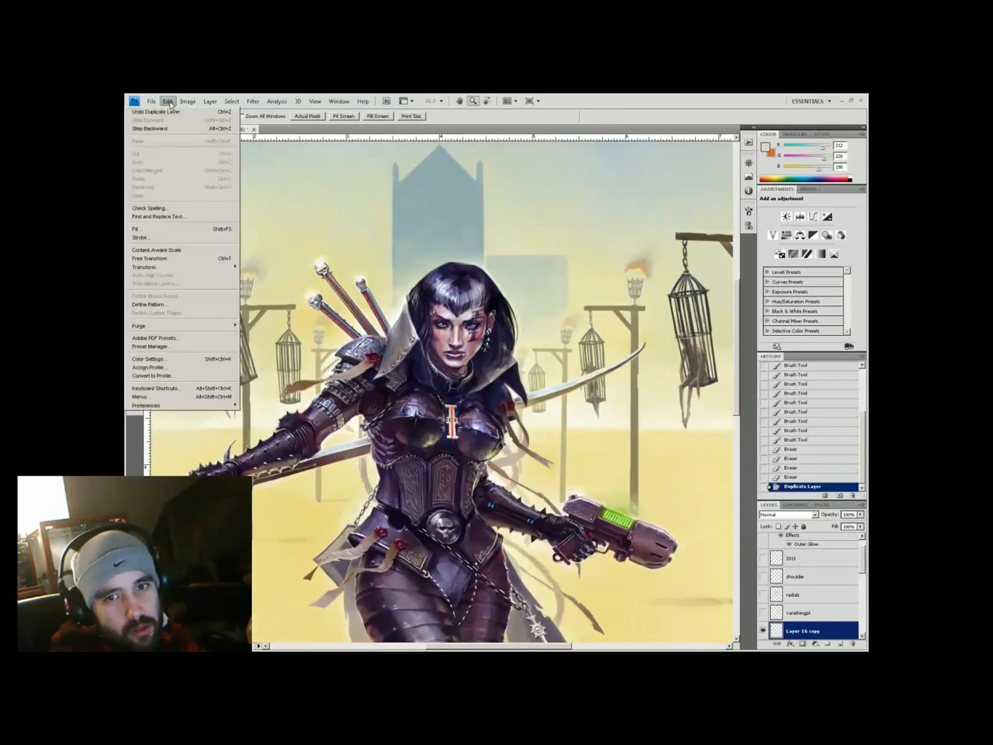
pyautogui.click(269, 359)
pyautogui.press('v')
pyautogui.moveTo(358, 310); pyautogui.dragTo(450, 218)
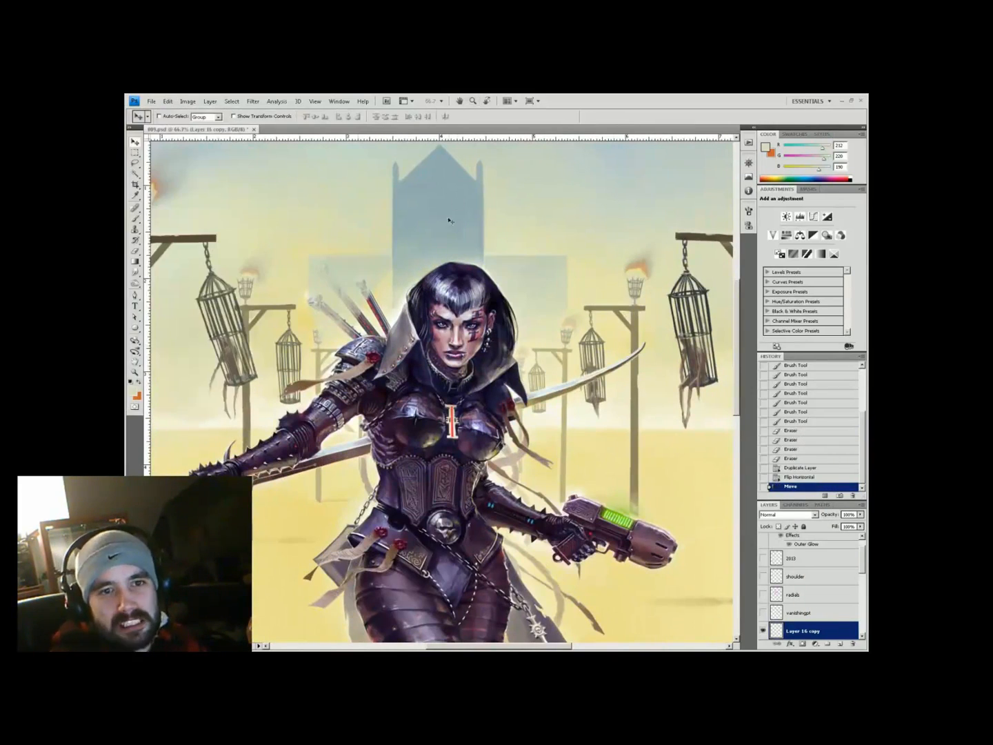
pyautogui.scroll(3, 327, 294)
pyautogui.press('e')
pyautogui.moveTo(482, 386)
pyautogui.mouseDown()
pyautogui.moveTo(456, 362)
pyautogui.moveTo(416, 350)
pyautogui.moveTo(415, 382)
pyautogui.moveTo(442, 368)
pyautogui.moveTo(469, 403)
pyautogui.moveTo(485, 406)
pyautogui.mouseUp()
# Pick light yellow and white at 20% opacity and bring the right-hand gallows into view at 50%
pyautogui.press('b')
pyautogui.keyDown('alt'); pyautogui.click(420, 366); pyautogui.keyUp('alt')
pyautogui.keyDown('alt'); pyautogui.click(484, 377); pyautogui.keyUp('alt')
pyautogui.press('2')
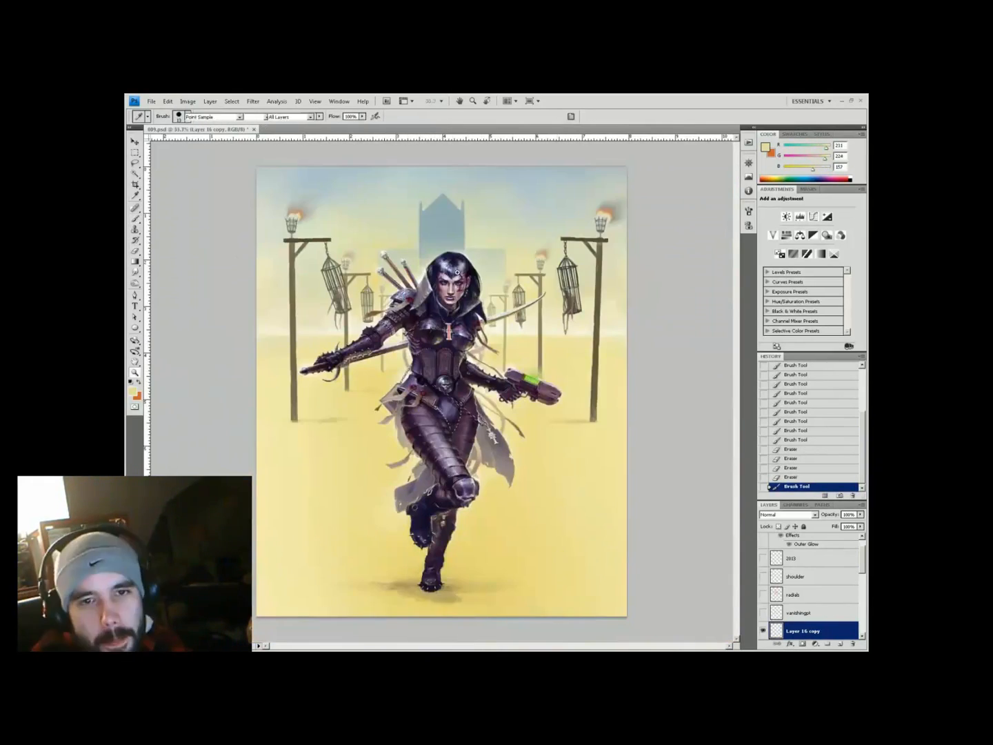
pyautogui.press('z')
pyautogui.click(379, 224)
pyautogui.moveTo(370, 247)
pyautogui.mouseDown()
pyautogui.moveTo(325, 272)
pyautogui.moveTo(444, 416)
pyautogui.mouseUp()
pyautogui.press('b')
# On a new layer, paint faint pale haze strokes around the right cages
pyautogui.click(840, 643)
pyautogui.keyDown('alt'); pyautogui.click(363, 413); pyautogui.keyUp('alt')
pyautogui.moveTo(673, 489)
pyautogui.mouseDown()
pyautogui.moveTo(363, 413)
pyautogui.moveTo(514, 511)
pyautogui.mouseUp()
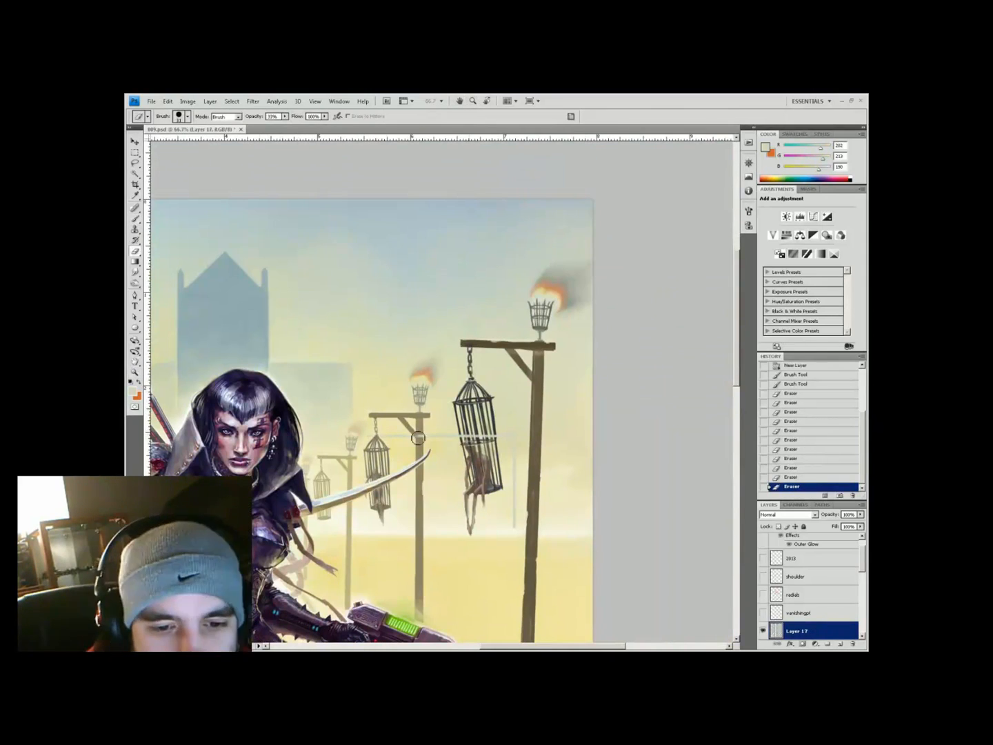
pyautogui.press('b')
pyautogui.moveTo(513, 458)
pyautogui.mouseDown()
pyautogui.moveTo(375, 443)
pyautogui.moveTo(364, 464)
pyautogui.moveTo(402, 369)
pyautogui.moveTo(396, 471)
pyautogui.moveTo(384, 446)
pyautogui.moveTo(416, 458)
pyautogui.moveTo(413, 481)
pyautogui.mouseUp()
# Save the document and add more haze around the cages at 33% opacity
pyautogui.press('e')
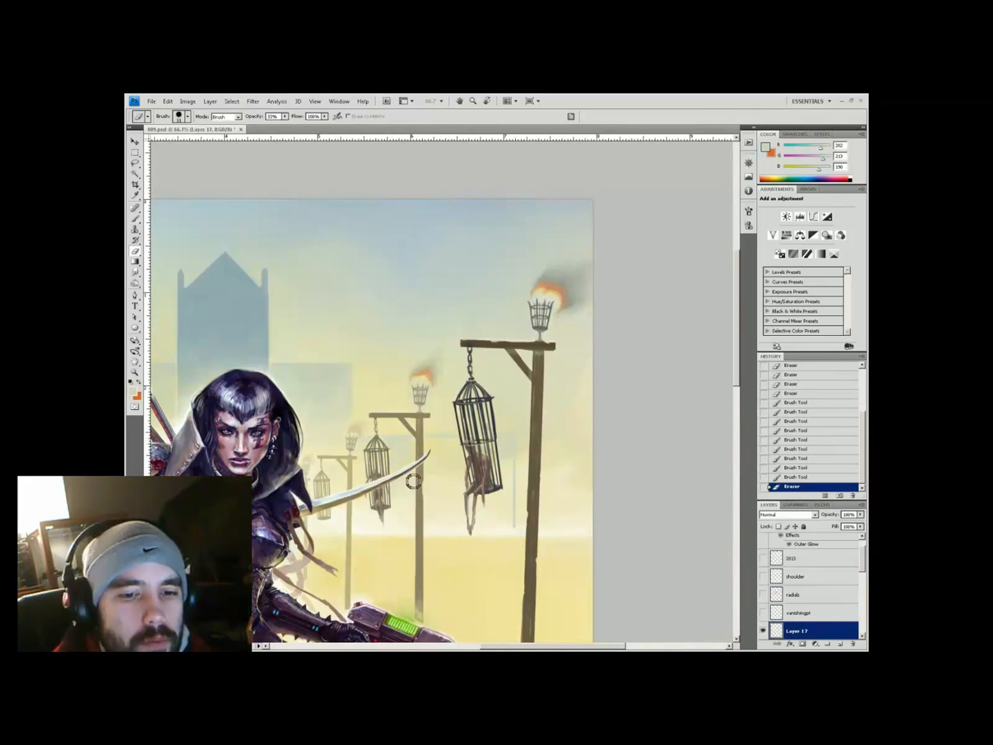
pyautogui.hotkey('ctrl', '-')
pyautogui.hotkey('ctrl', '+')
pyautogui.press('b')
pyautogui.hotkey('ctrl', 's')
pyautogui.press('3')
pyautogui.press('3')
pyautogui.keyDown('alt'); pyautogui.click(388, 394); pyautogui.keyUp('alt')
pyautogui.moveTo(388, 394)
pyautogui.mouseDown()
pyautogui.moveTo(455, 504)
pyautogui.moveTo(425, 429)
pyautogui.mouseUp()
# Dab sampled haze colours near the right gallows at 22% opacity
pyautogui.press('z')
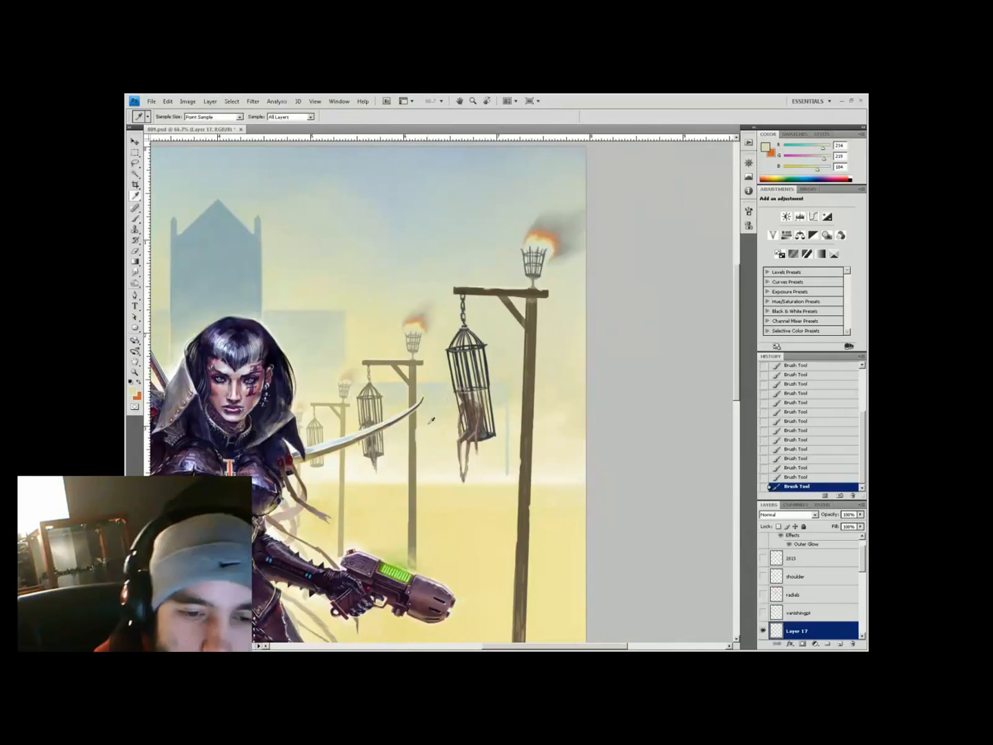
pyautogui.hotkey('ctrl', '-')
pyautogui.hotkey('ctrl', '-')
pyautogui.click(550, 295)
pyautogui.press('b')
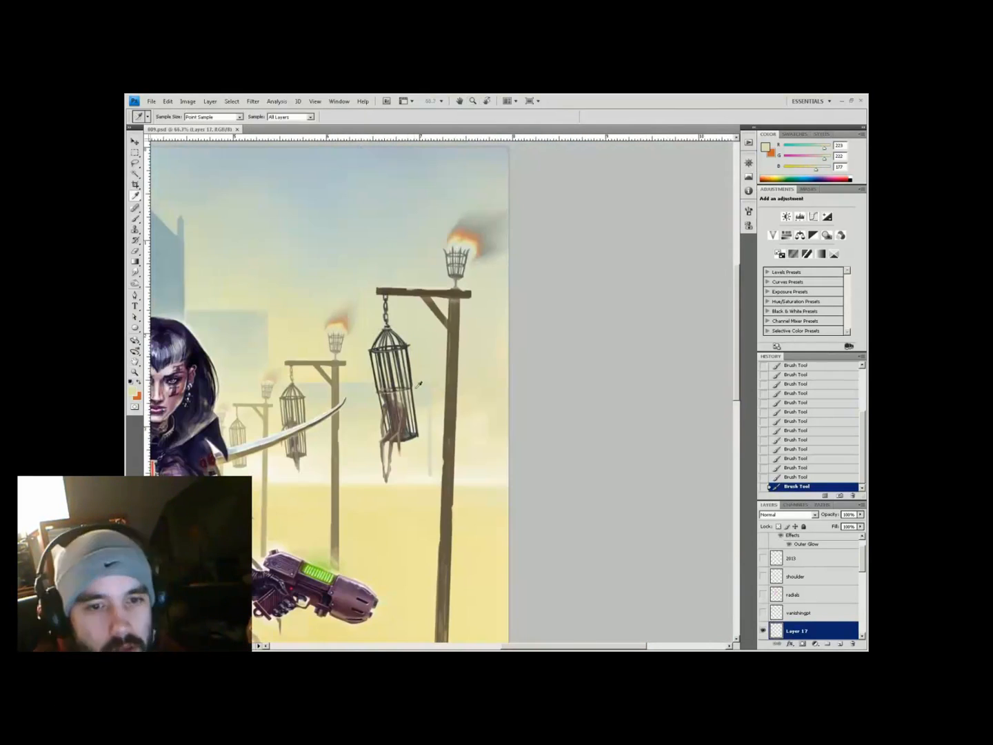
pyautogui.keyDown('alt'); pyautogui.click(409, 463); pyautogui.keyUp('alt')
pyautogui.press('2')
pyautogui.press('2')
pyautogui.keyDown('alt'); pyautogui.click(442, 407); pyautogui.keyUp('alt')
pyautogui.hotkey('ctrl', '-')
pyautogui.hotkey('ctrl', '-')
pyautogui.hotkey('ctrl', '+')
pyautogui.hotkey('ctrl', '+')
# Dab lighter and darker haze tones around the figure and gallows at 30% opacity
pyautogui.press('3')
pyautogui.keyDown('alt'); pyautogui.click(496, 426); pyautogui.keyUp('alt')
pyautogui.keyDown('alt'); pyautogui.click(523, 389); pyautogui.keyUp('alt')
pyautogui.keyDown('alt'); pyautogui.click(483, 362); pyautogui.keyUp('alt')
pyautogui.keyDown('alt'); pyautogui.click(414, 414); pyautogui.keyUp('alt')
pyautogui.hotkey('ctrl', '-')
pyautogui.hotkey('ctrl', '+')
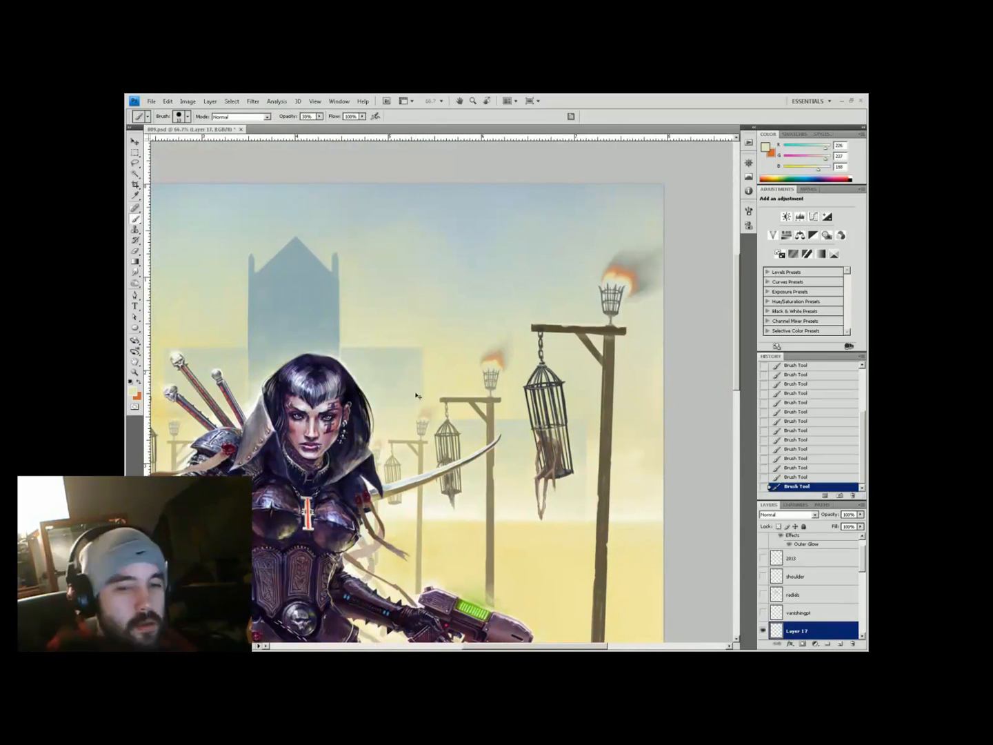
pyautogui.hotkey('ctrl', '-')
pyautogui.hotkey('ctrl', '-')
# Duplicate the cage haze layer, flip it horizontally, and move it onto the left cages
pyautogui.rightClick(798, 636)
pyautogui.click(820, 467)
pyautogui.press('Return')
pyautogui.click(168, 101)
pyautogui.click(273, 367)
pyautogui.press('v')
pyautogui.moveTo(539, 359); pyautogui.dragTo(343, 357)
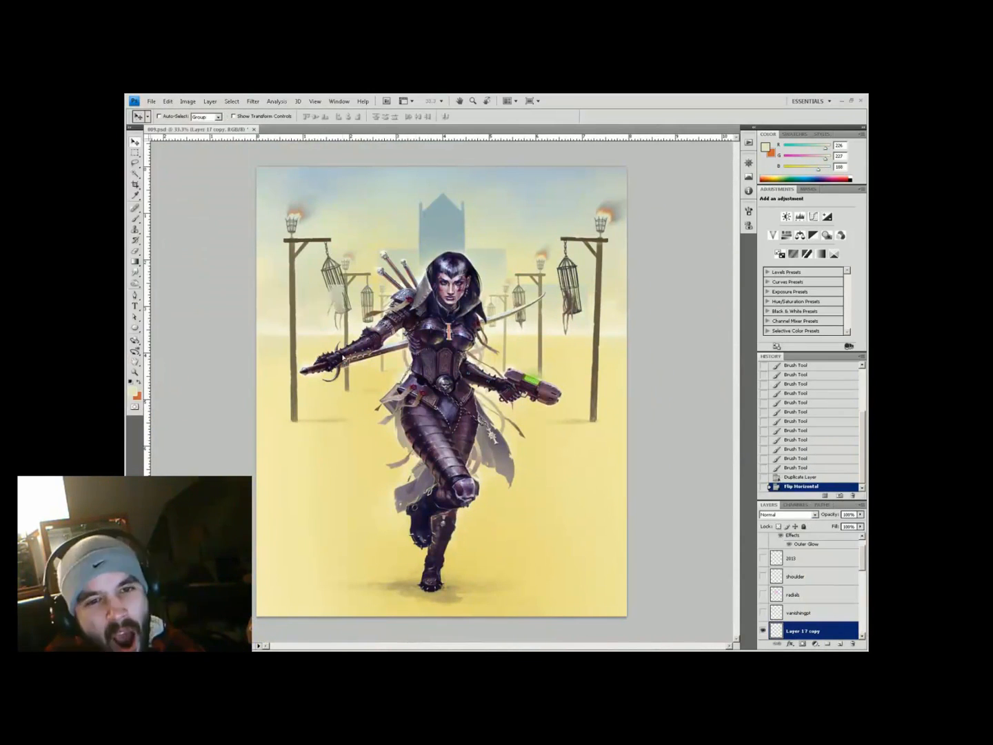
# Erase stray mirrored haze around the left cages at 66.7% and touch up the small cage
pyautogui.hotkey('ctrl', '+')
pyautogui.hotkey('ctrl', '+')
pyautogui.press('e')
pyautogui.moveTo(392, 433); pyautogui.dragTo(396, 479)
pyautogui.moveTo(407, 429)
pyautogui.mouseDown()
pyautogui.moveTo(391, 484)
pyautogui.moveTo(406, 494)
pyautogui.mouseUp()
pyautogui.moveTo(450, 435)
pyautogui.mouseDown()
pyautogui.moveTo(469, 461)
pyautogui.moveTo(495, 440)
pyautogui.moveTo(431, 456)
pyautogui.moveTo(437, 476)
pyautogui.moveTo(465, 438)
pyautogui.moveTo(475, 445)
pyautogui.moveTo(463, 437)
pyautogui.mouseUp()
pyautogui.press('b')
pyautogui.keyDown('alt'); pyautogui.click(440, 392); pyautogui.keyUp('alt')
pyautogui.keyDown('alt'); pyautogui.click(442, 442); pyautogui.keyUp('alt')
pyautogui.press('e')
pyautogui.moveTo(455, 434); pyautogui.dragTo(451, 441)
# Paint more pale haze around the left cages with freshly sampled colours
pyautogui.moveTo(483, 447); pyautogui.dragTo(462, 424)
pyautogui.press('b')
pyautogui.moveTo(462, 425); pyautogui.dragTo(451, 427)
pyautogui.moveTo(429, 475); pyautogui.dragTo(419, 474)
pyautogui.moveTo(418, 474); pyautogui.dragTo(414, 478)
pyautogui.moveTo(332, 447)
pyautogui.mouseDown()
pyautogui.moveTo(406, 482)
pyautogui.moveTo(395, 498)
pyautogui.mouseUp()
pyautogui.moveTo(407, 507); pyautogui.dragTo(400, 483)
pyautogui.keyDown('alt'); pyautogui.click(398, 476); pyautogui.keyUp('alt')
pyautogui.moveTo(395, 476); pyautogui.dragTo(394, 461)
pyautogui.moveTo(402, 468); pyautogui.dragTo(397, 452)
pyautogui.moveTo(388, 463); pyautogui.dragTo(393, 449)
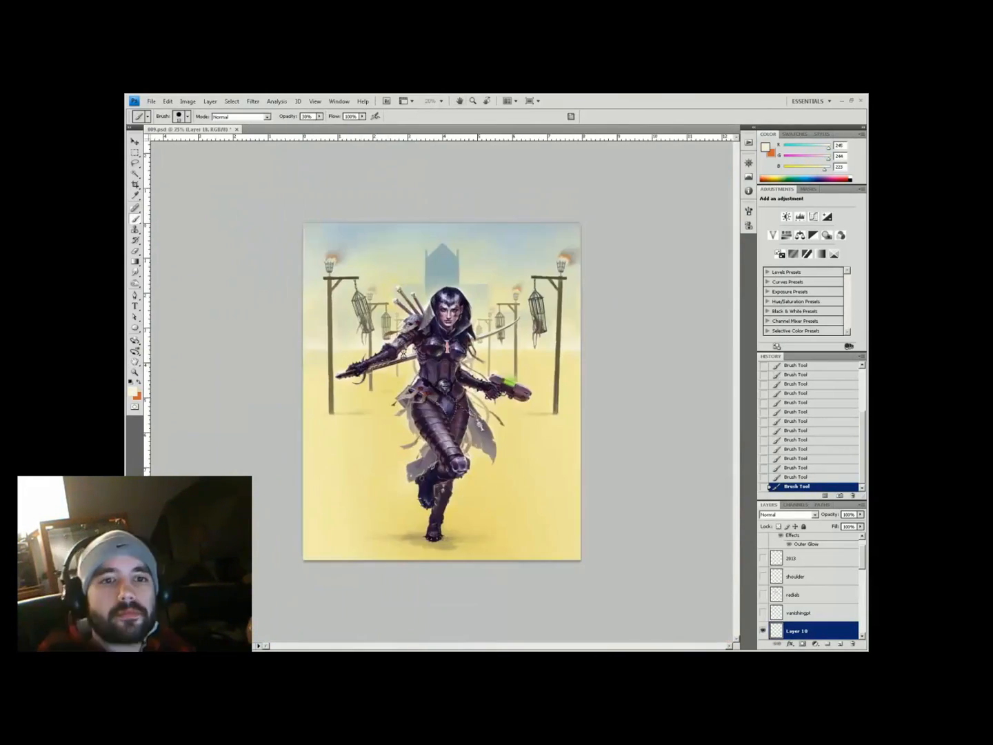
# On a new layer, paint a salmon-red vertical 'I' mark on the tower
pyautogui.hotkey('ctrl', '+')
pyautogui.moveTo(507, 156); pyautogui.dragTo(490, 359)
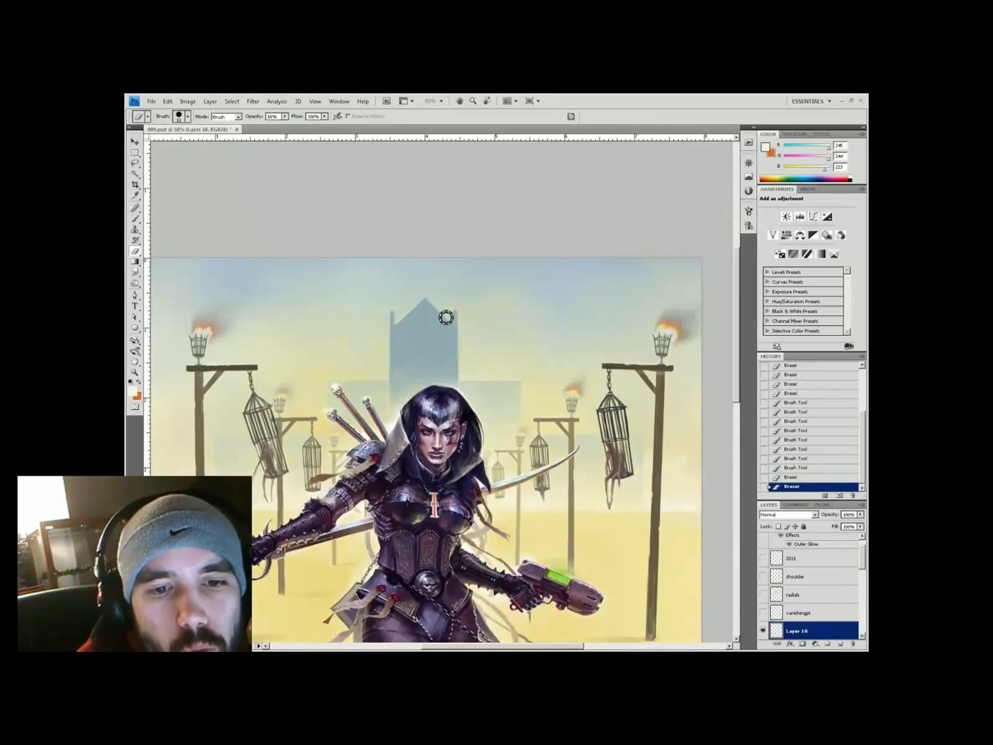
pyautogui.hotkey('ctrl', 'alt', 'z')
pyautogui.hotkey('ctrl', 'alt', 'z')
pyautogui.hotkey('ctrl', 'shift', 'alt', 'n')
pyautogui.press('b')
pyautogui.moveTo(419, 351)
pyautogui.mouseDown()
pyautogui.moveTo(439, 264)
pyautogui.moveTo(418, 378)
pyautogui.mouseUp()
pyautogui.moveTo(414, 327); pyautogui.dragTo(423, 328)
pyautogui.moveTo(413, 378)
pyautogui.mouseDown()
pyautogui.moveTo(424, 378)
pyautogui.moveTo(419, 365)
pyautogui.moveTo(425, 393)
pyautogui.mouseUp()
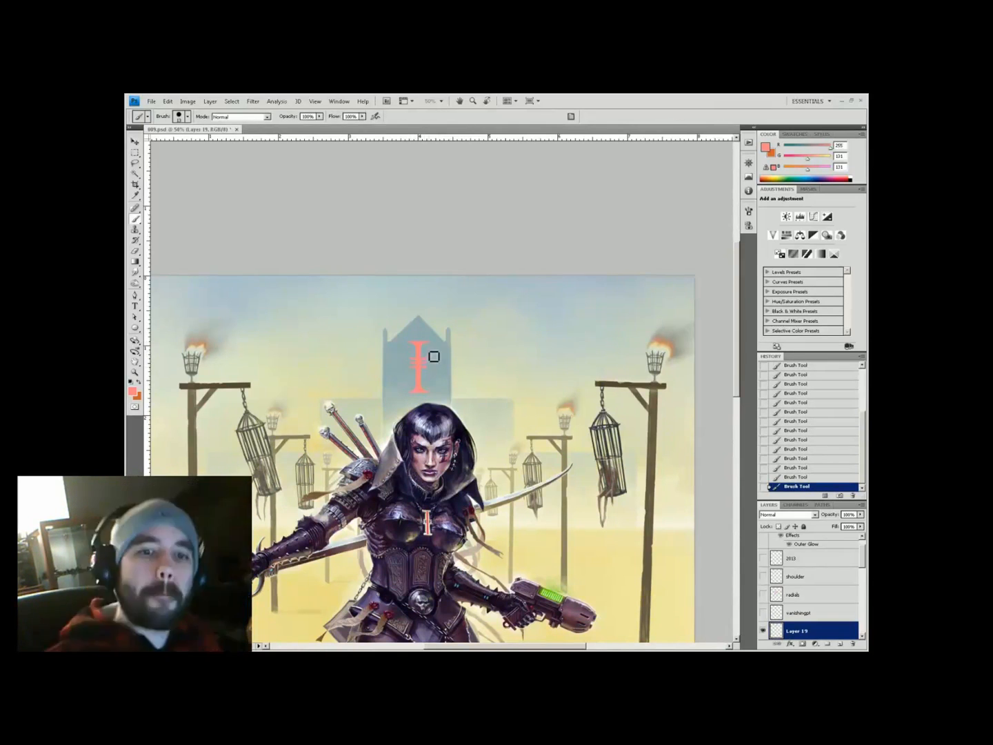
# Set the current layer's blend mode to Lighten
pyautogui.hotkey('ctrl', '-')
pyautogui.click(789, 515)
pyautogui.click(793, 334)
pyautogui.press('z')
pyautogui.click(452, 225)
pyautogui.click(453, 224)
pyautogui.press('h')
pyautogui.hotkey('ctrl', '-')
# Change the blend mode in the layer's Outer Glow style and confirm it
pyautogui.doubleClick(806, 543)
pyautogui.click(744, 378)
pyautogui.click(703, 450)
pyautogui.press('Return')
pyautogui.press('z')
pyautogui.hotkey('ctrl', '-')
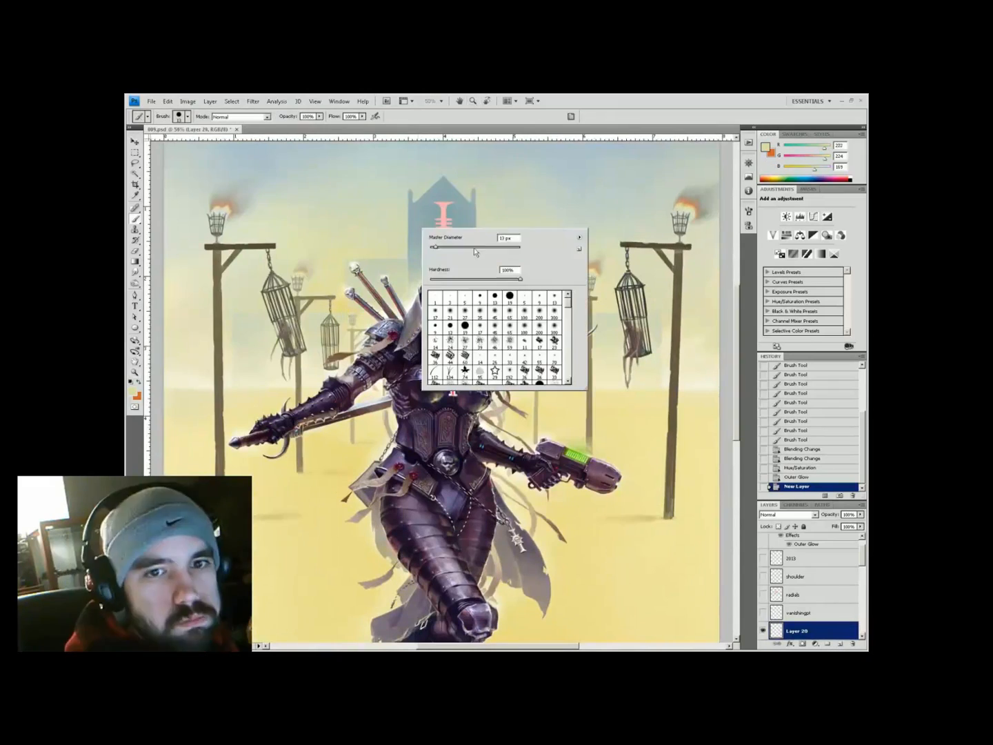
pyautogui.press('Escape')
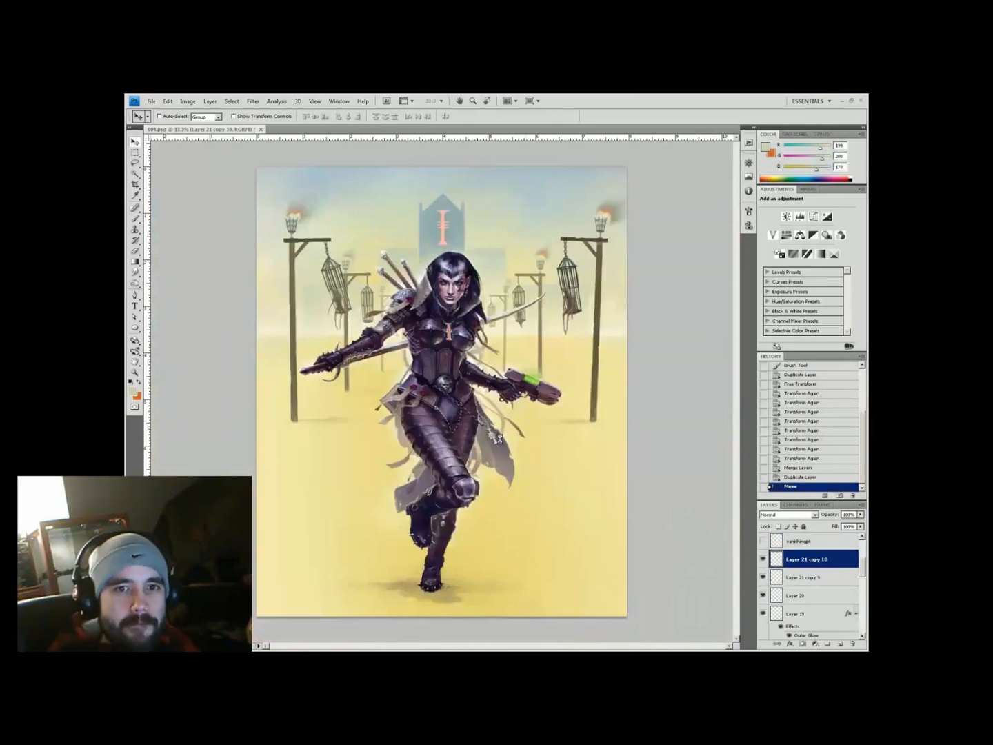
# Select the warrior's Layer 19 and apply a Hue/Saturation adjustment to it
pyautogui.press('z')
pyautogui.click(465, 248)
pyautogui.click(795, 613)
pyautogui.hotkey('ctrl', 't')
pyautogui.press('Return')
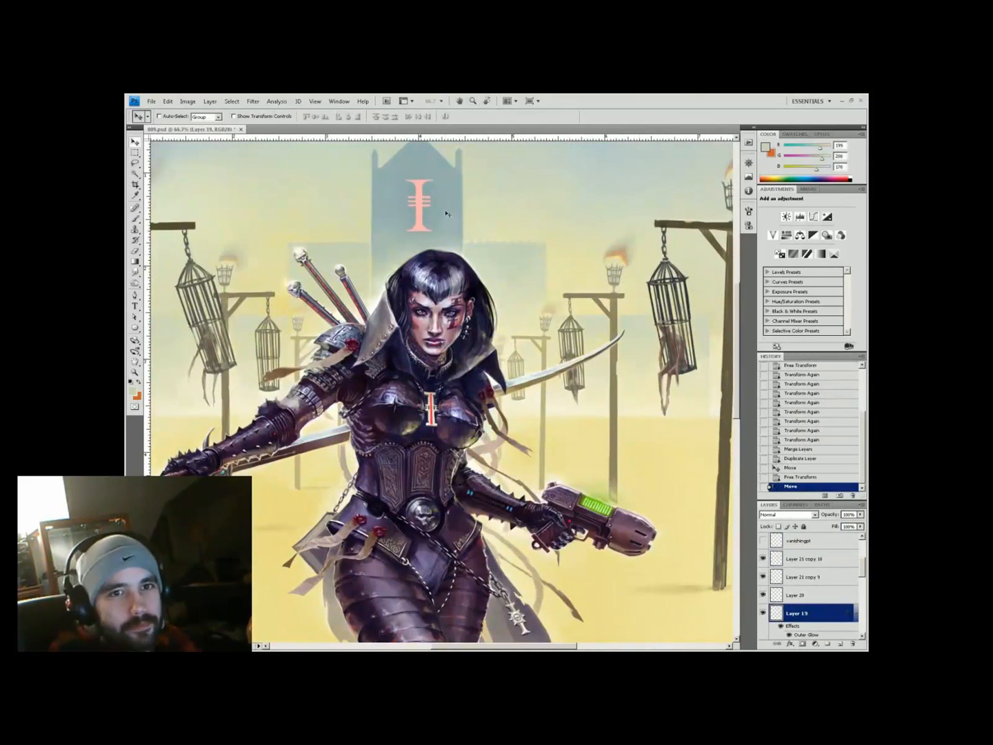
pyautogui.hotkey('ctrl', '0')
pyautogui.hotkey('ctrl', 'u')
pyautogui.click(716, 387)
# Try brush strokes on a new layer near the head, then step back to undo them
pyautogui.hotkey('ctrl', '+')
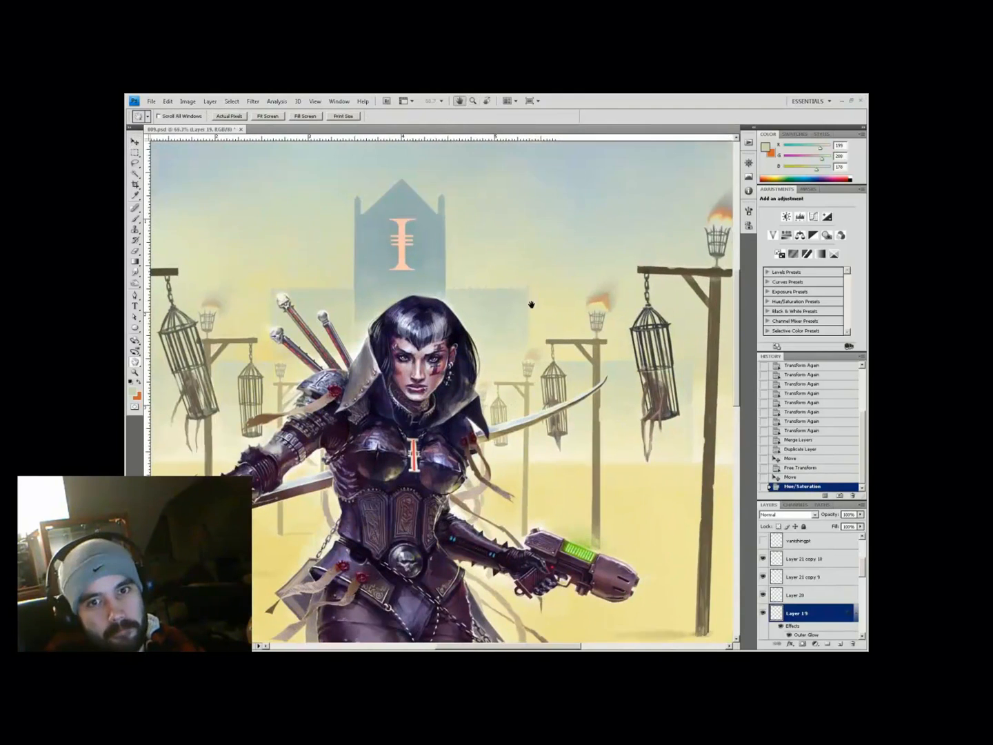
pyautogui.hotkey('ctrl', 'shift', 'alt', 'n')
pyautogui.press('b')
pyautogui.hotkey('ctrl', '+')
pyautogui.hotkey('ctrl', 'alt', 'z')
pyautogui.hotkey('ctrl', 'alt', 'z')
pyautogui.hotkey('ctrl', 'alt', 'z')
pyautogui.hotkey('ctrl', 'alt', 'z')
pyautogui.hotkey('ctrl', 'alt', 'z')
pyautogui.hotkey('ctrl', 'alt', 'z')
pyautogui.hotkey('ctrl', 'alt', 'z')
pyautogui.hotkey('ctrl', 'alt', 'z')
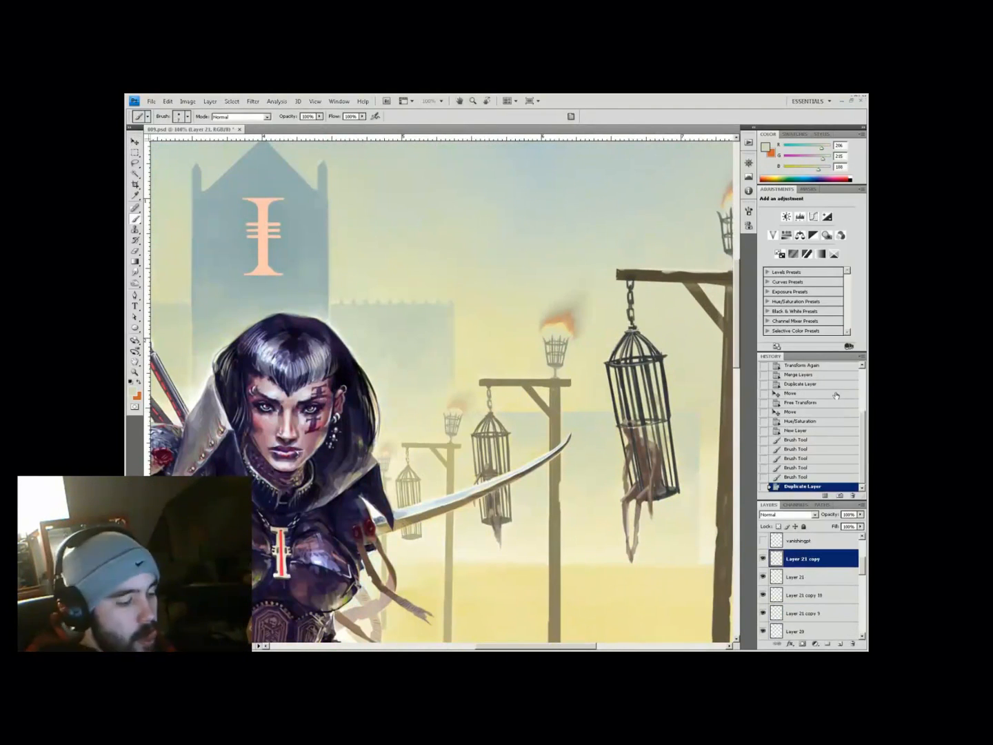
# Merge the Layer 21 gallows copies and set the merged layer to Darken
pyautogui.scroll(-10, 813, 570)
pyautogui.keyDown('shift'); pyautogui.click(815, 570); pyautogui.keyUp('shift')
pyautogui.hotkey('ctrl', 'e')
pyautogui.scroll(10, 813, 568)
pyautogui.click(784, 515)
pyautogui.click(772, 309)
pyautogui.hotkey('ctrl', '-')
pyautogui.hotkey('ctrl', '-')
# Duplicate the merged gallows layer and move the copy into position
pyautogui.hotkey('ctrl', '-')
pyautogui.press('v')
pyautogui.hotkey('ctrl', 'j')
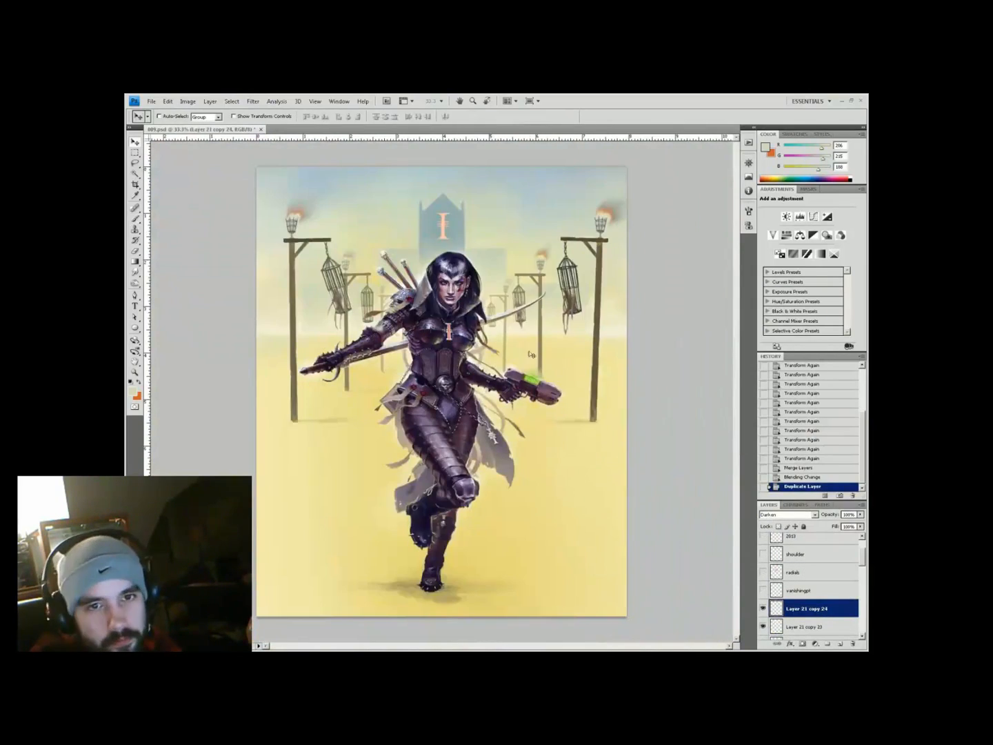
pyautogui.moveTo(551, 442); pyautogui.dragTo(538, 441)
pyautogui.hotkey('ctrl', '+')
pyautogui.hotkey('ctrl', '+')
pyautogui.hotkey('ctrl', '+')
pyautogui.moveTo(442, 372); pyautogui.dragTo(493, 436)
pyautogui.moveTo(492, 437); pyautogui.dragTo(500, 441)
pyautogui.hotkey('ctrl', '-')
pyautogui.hotkey('ctrl', '-')
pyautogui.hotkey('ctrl', '-')
pyautogui.press('z')
pyautogui.hotkey('ctrl', '+')
pyautogui.hotkey('ctrl', '+')
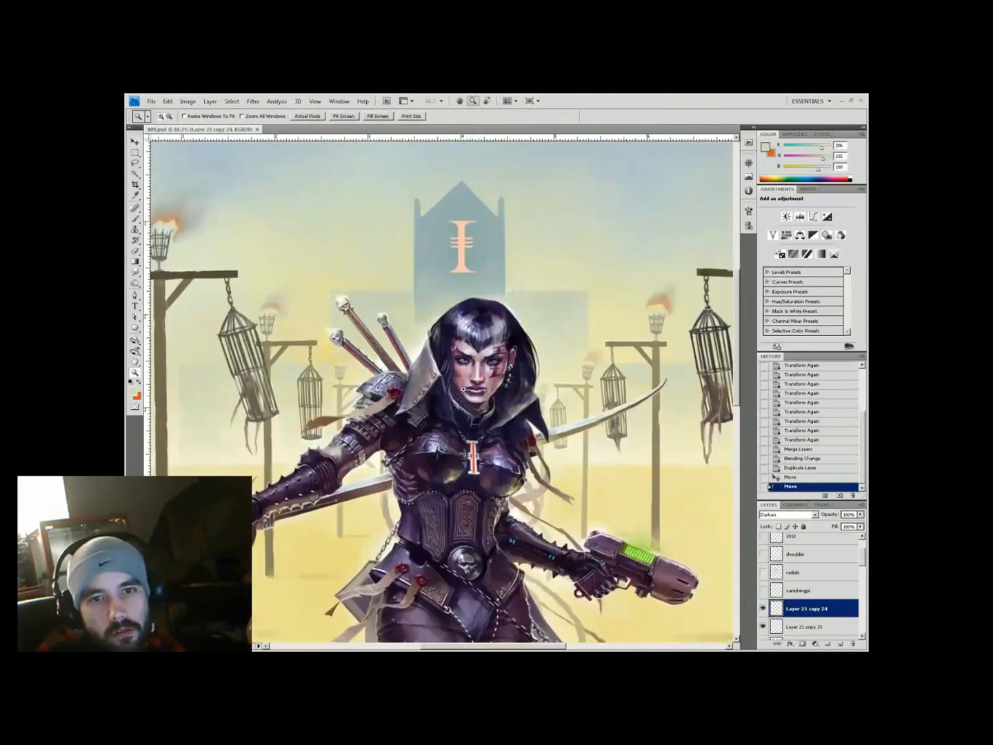
pyautogui.hotkey('ctrl', '-')
pyautogui.hotkey('ctrl', '-')
pyautogui.hotkey('ctrl', '-')
pyautogui.hotkey('ctrl', '-')
pyautogui.press('h')
pyautogui.hotkey('ctrl', 'z')
pyautogui.hotkey('ctrl', 'z')
pyautogui.hotkey('ctrl', 'z')
# Nudge the warrior's layer slightly downward
pyautogui.click(862, 536)
pyautogui.scroll(-3, 833, 562)
pyautogui.click(821, 580)
pyautogui.press('v')
pyautogui.press('Down')
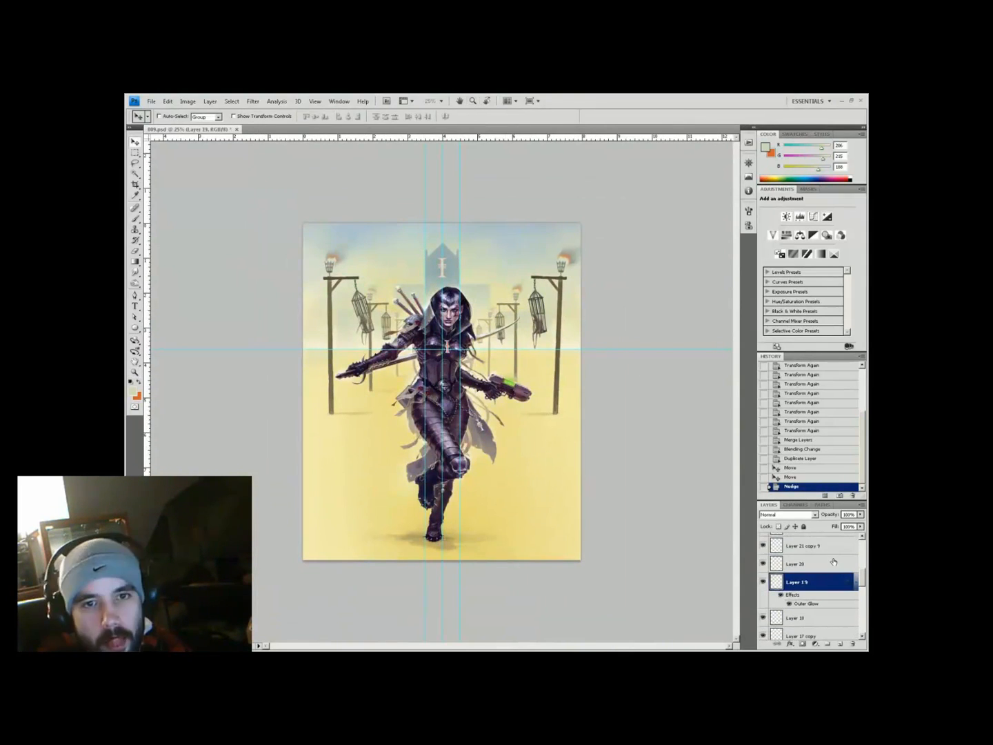
pyautogui.press('z')
pyautogui.hotkey('ctrl', '+')
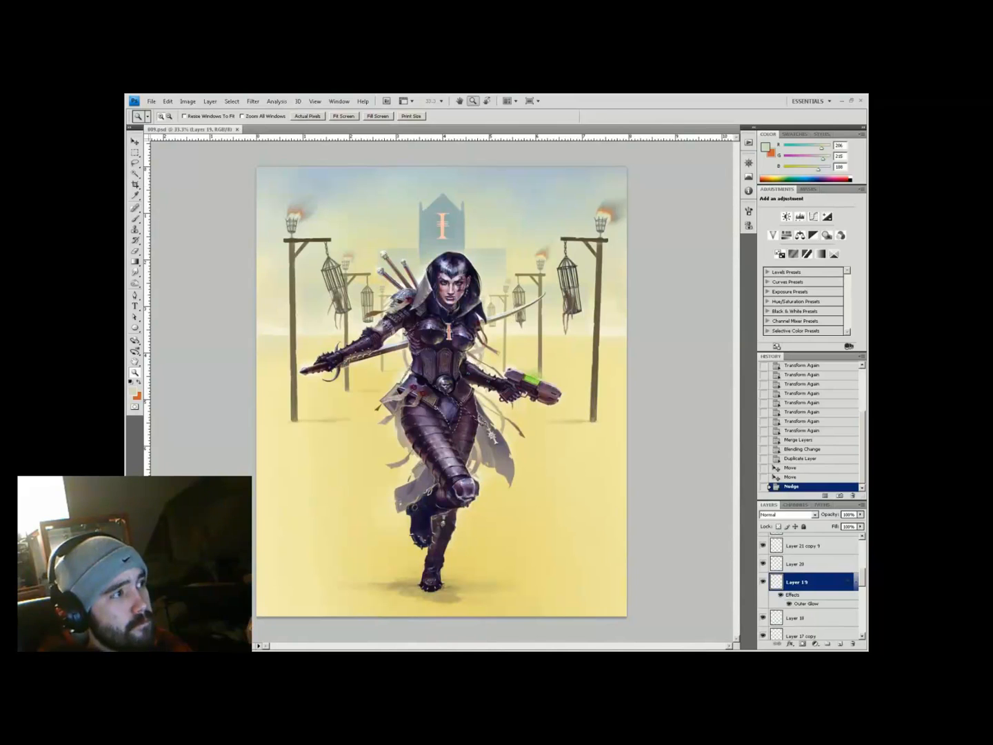
# Crop the canvas to the full image, trimming anything beyond its edges
pyautogui.press('c')
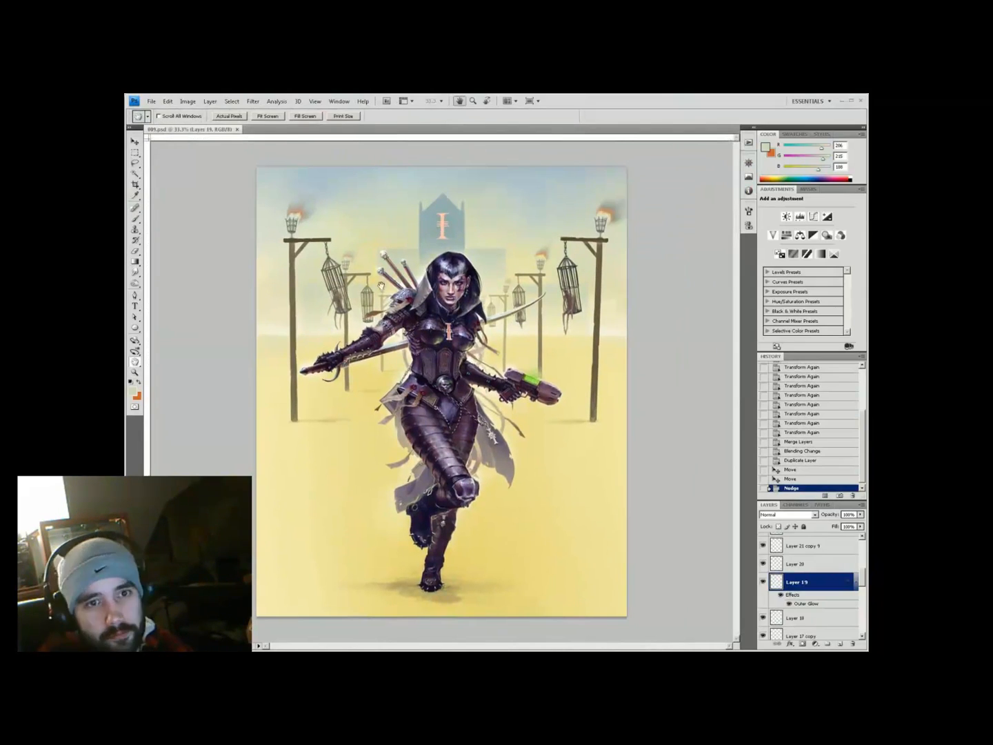
pyautogui.moveTo(625, 167); pyautogui.dragTo(261, 616)
pyautogui.press('Return')
pyautogui.hotkey('ctrl', '-')
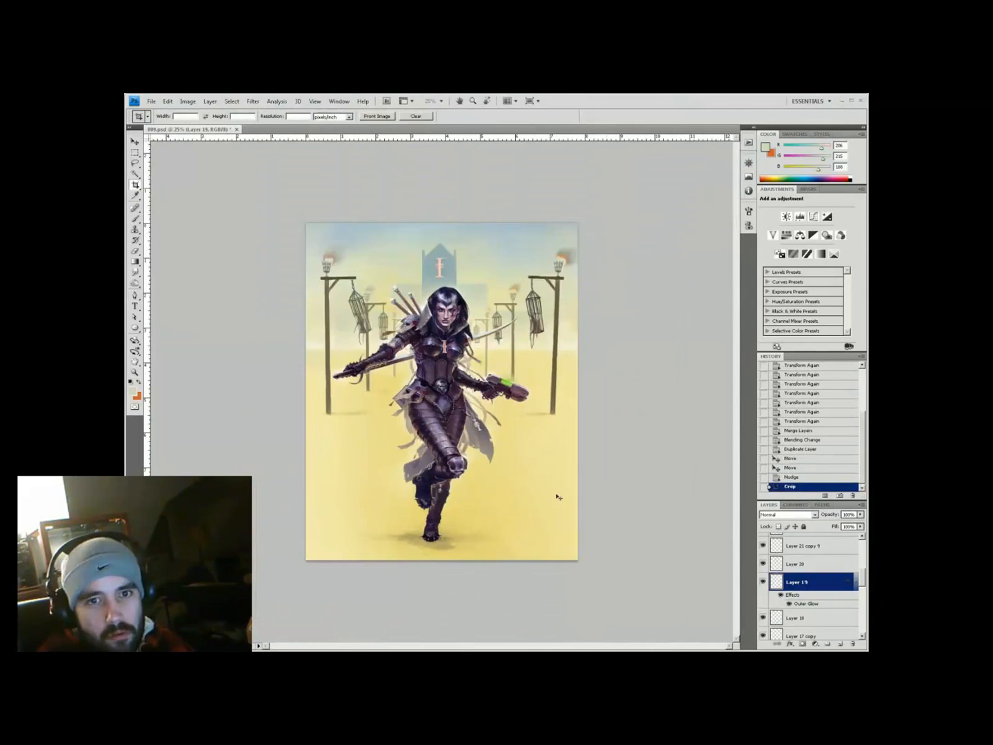
# Zoom in on the tower and head and start transforming the current layer
pyautogui.press('z')
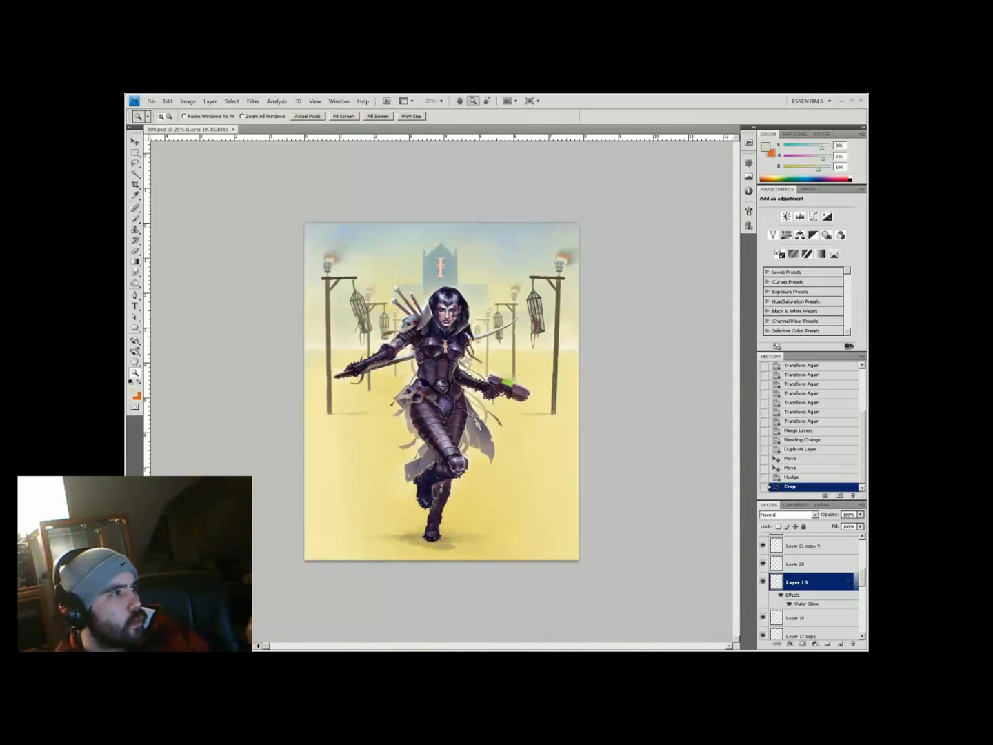
pyautogui.click(475, 341)
pyautogui.click(474, 341)
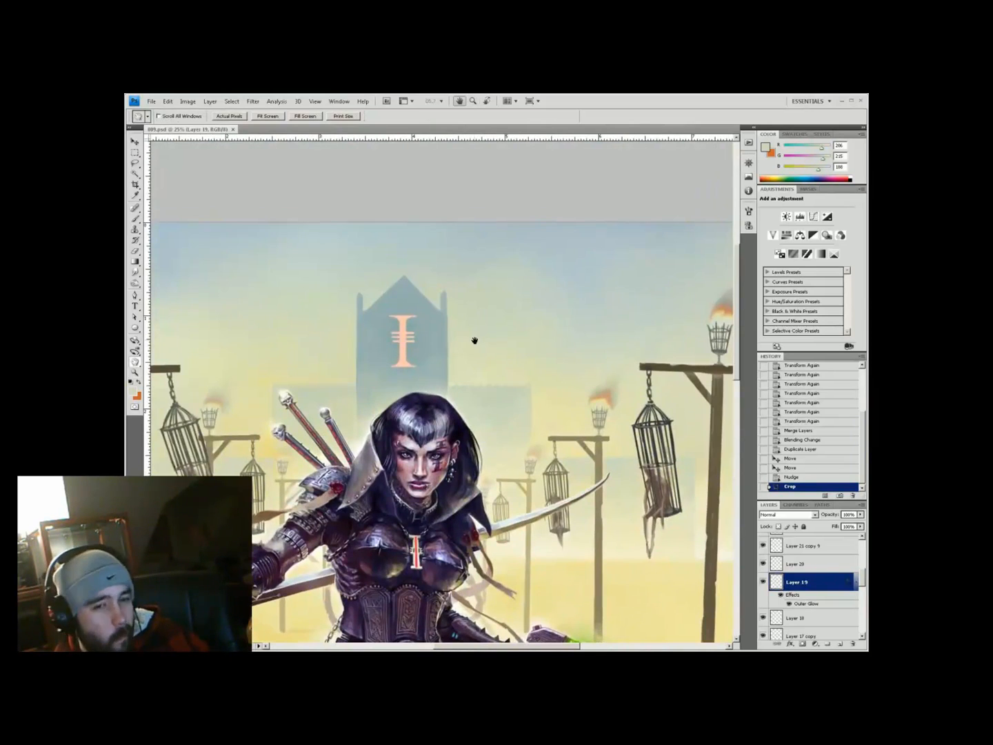
pyautogui.hotkey('ctrl', 't')
# Paint soft haze over the tower using colours sampled from the sky
pyautogui.press('Return')
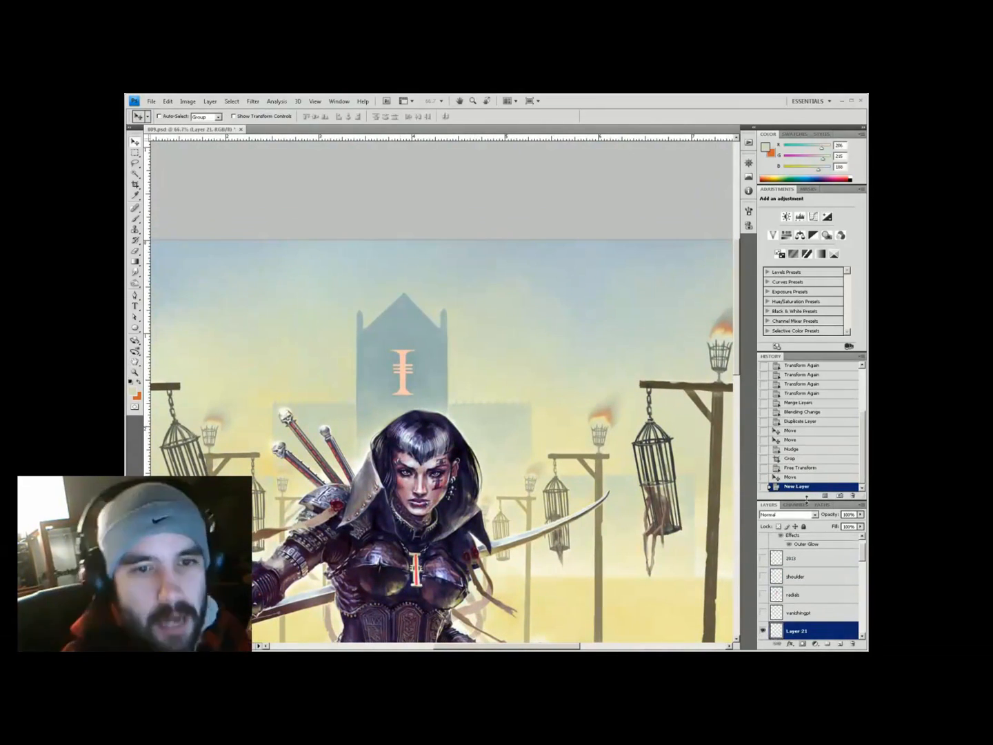
pyautogui.press('b')
pyautogui.click(376, 318)
pyautogui.keyDown('alt'); pyautogui.click(376, 315); pyautogui.keyUp('alt')
pyautogui.click(379, 318)
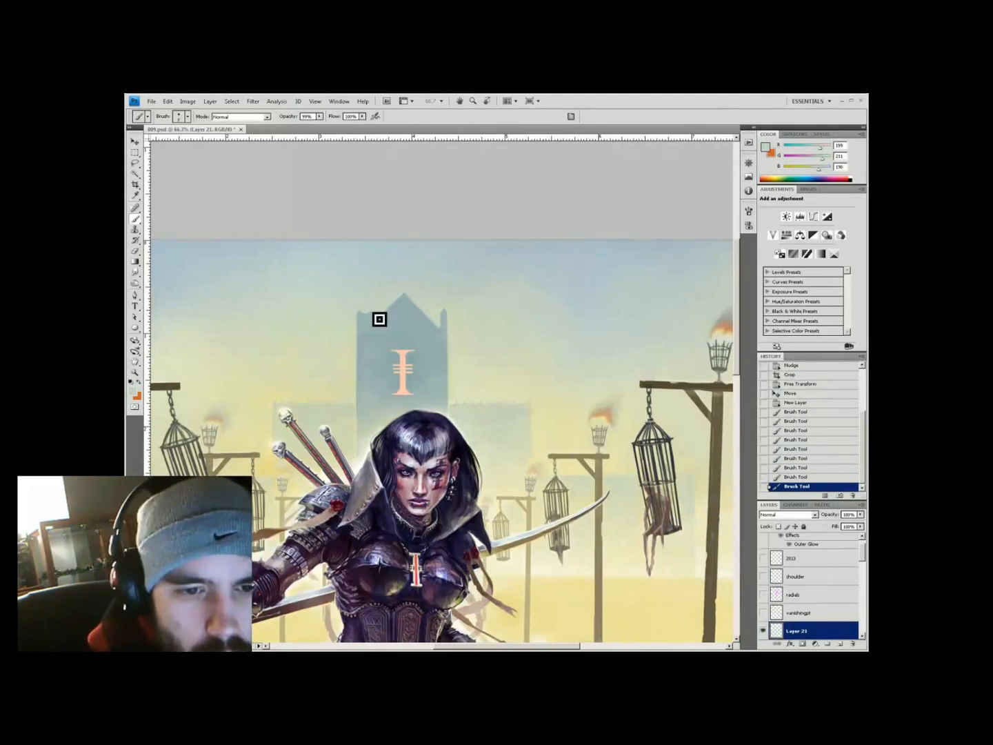
pyautogui.keyDown('alt'); pyautogui.click(435, 327); pyautogui.keyUp('alt')
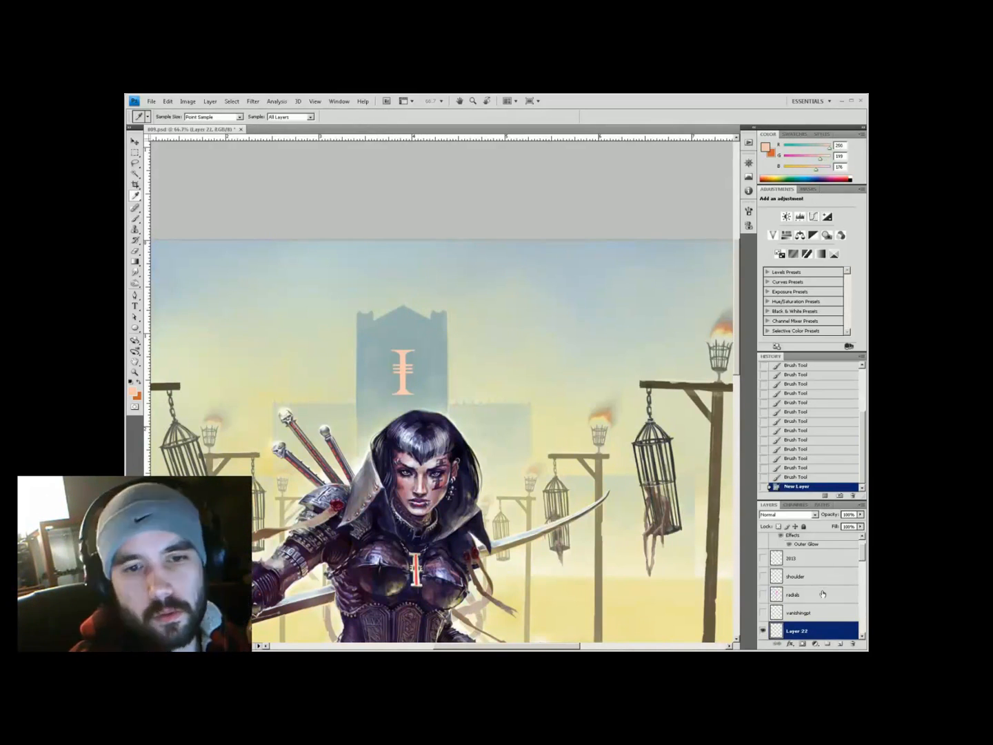
# Paint a new peach emblem on the tower and erase its edges with a different brush tip
pyautogui.keyDown('alt'); pyautogui.click(406, 344); pyautogui.keyUp('alt')
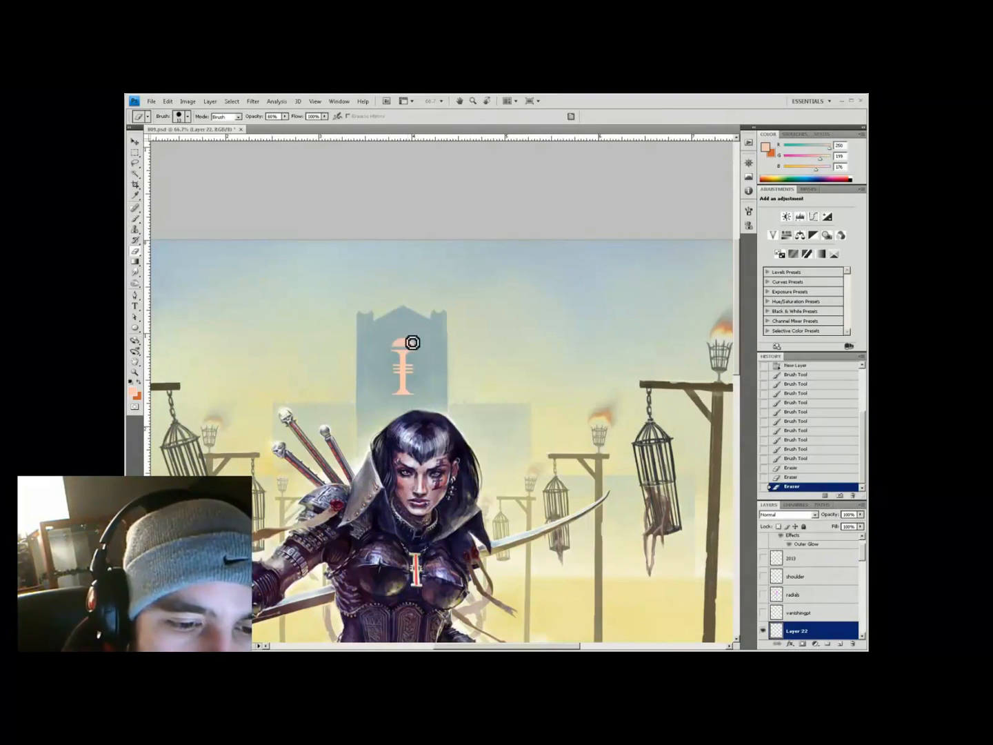
pyautogui.press('b')
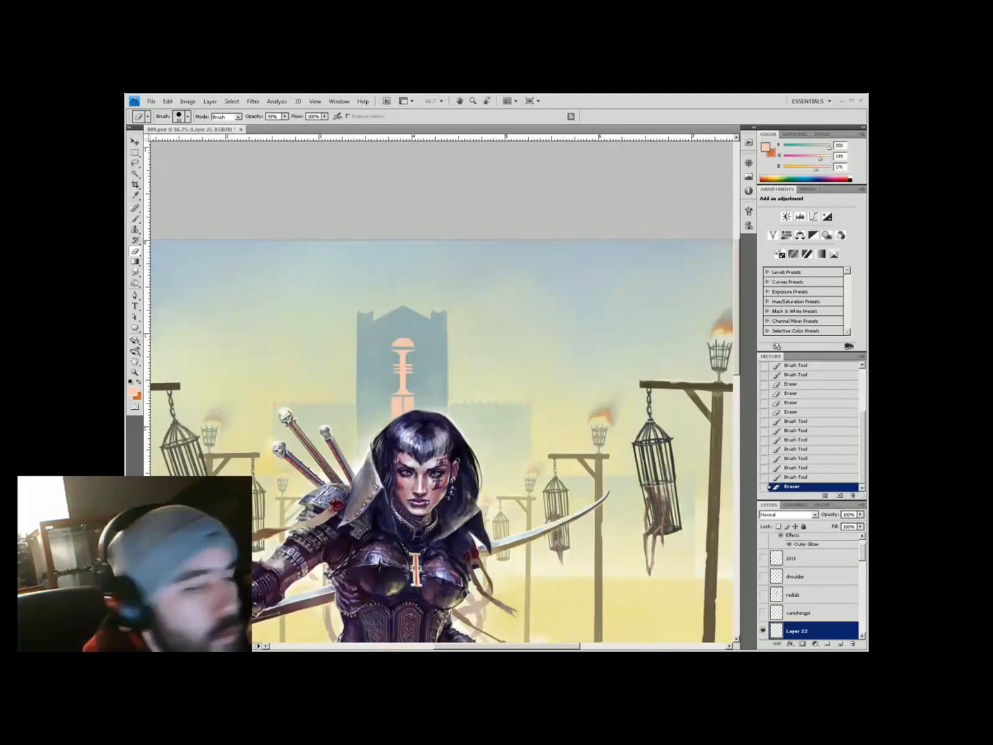
pyautogui.rightClick(400, 401)
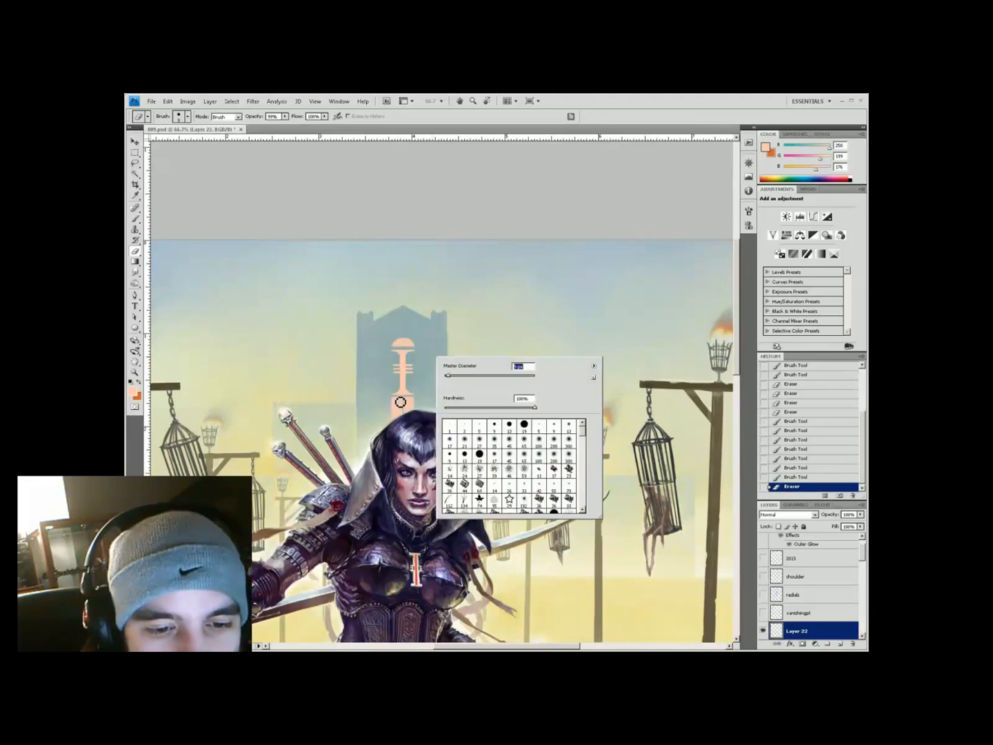
pyautogui.press('Return')
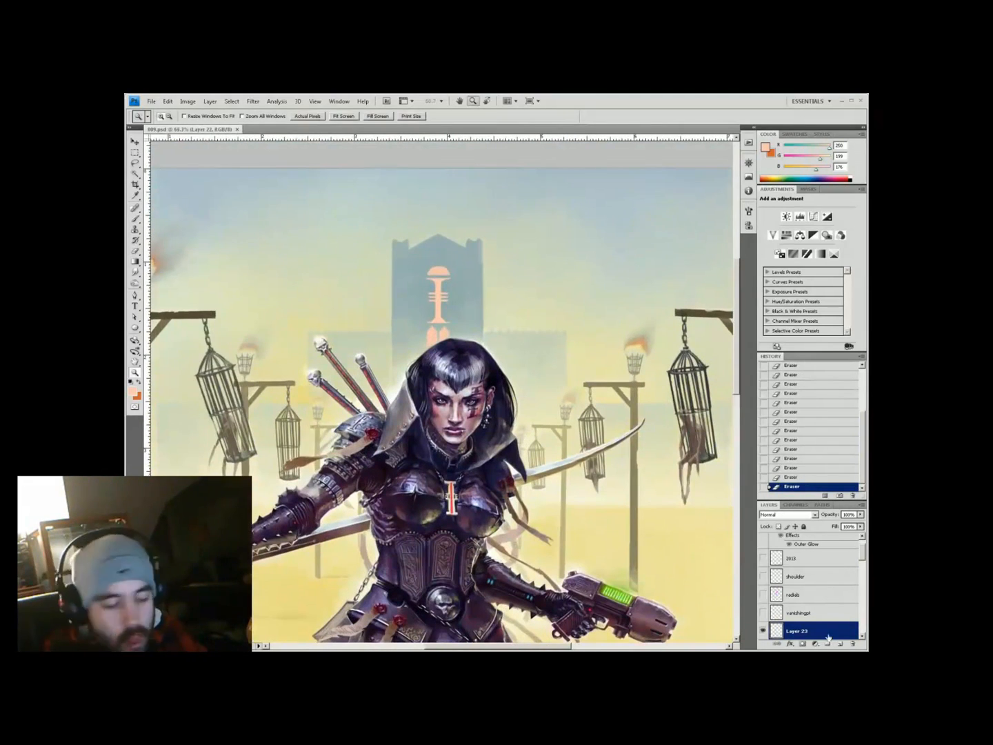
pyautogui.press('b')
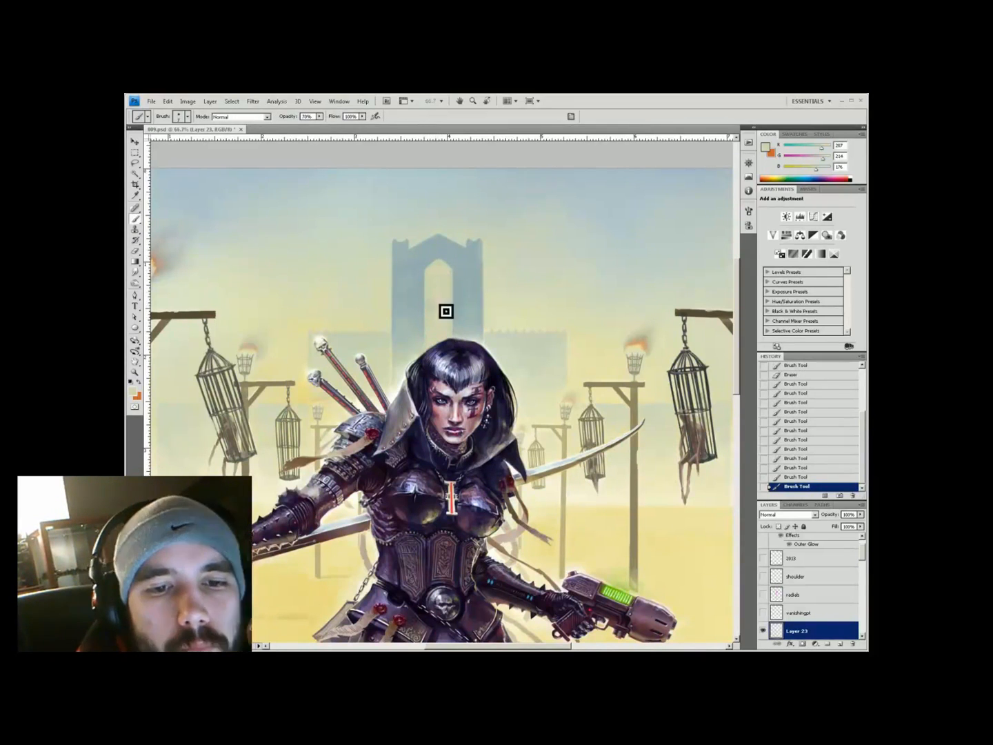
pyautogui.hotkey('ctrl', '0')
pyautogui.hotkey('ctrl', '+')
pyautogui.hotkey('ctrl', '+')
pyautogui.hotkey('ctrl', '+')
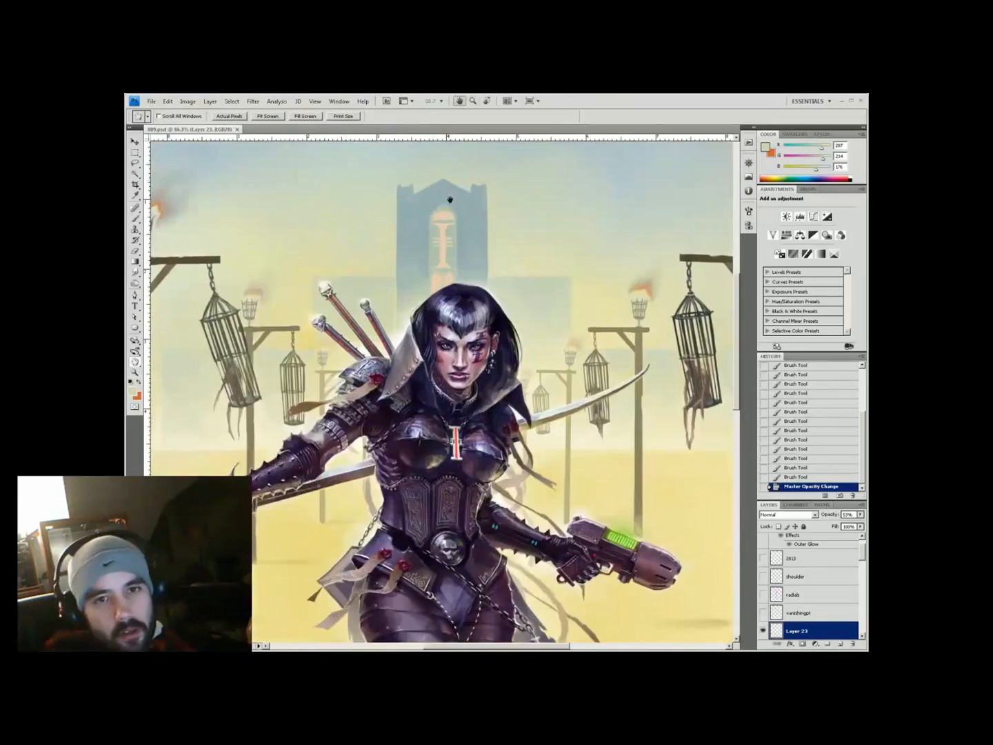
# On a new layer, brush haze over the castle behind the head at 24% opacity
pyautogui.hotkey('ctrl', 'shift', 'alt', 'n')
pyautogui.press('9')
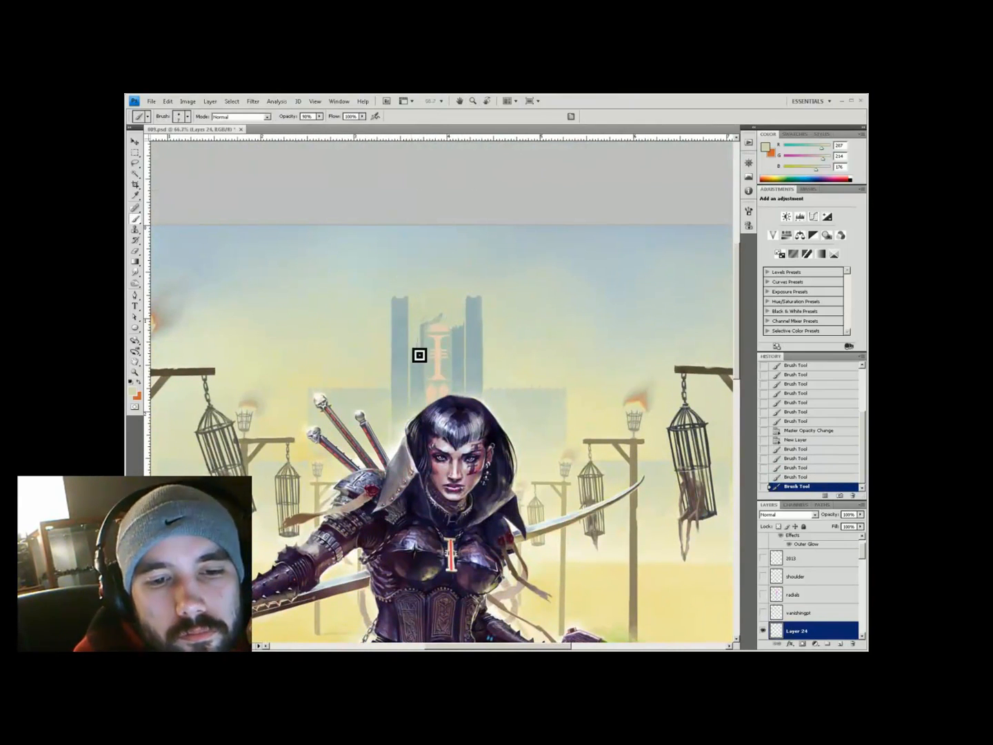
pyautogui.moveTo(447, 355)
pyautogui.mouseDown()
pyautogui.moveTo(417, 392)
pyautogui.moveTo(450, 355)
pyautogui.mouseUp()
pyautogui.press('2')
pyautogui.press('4')
pyautogui.hotkey('ctrl', '0')
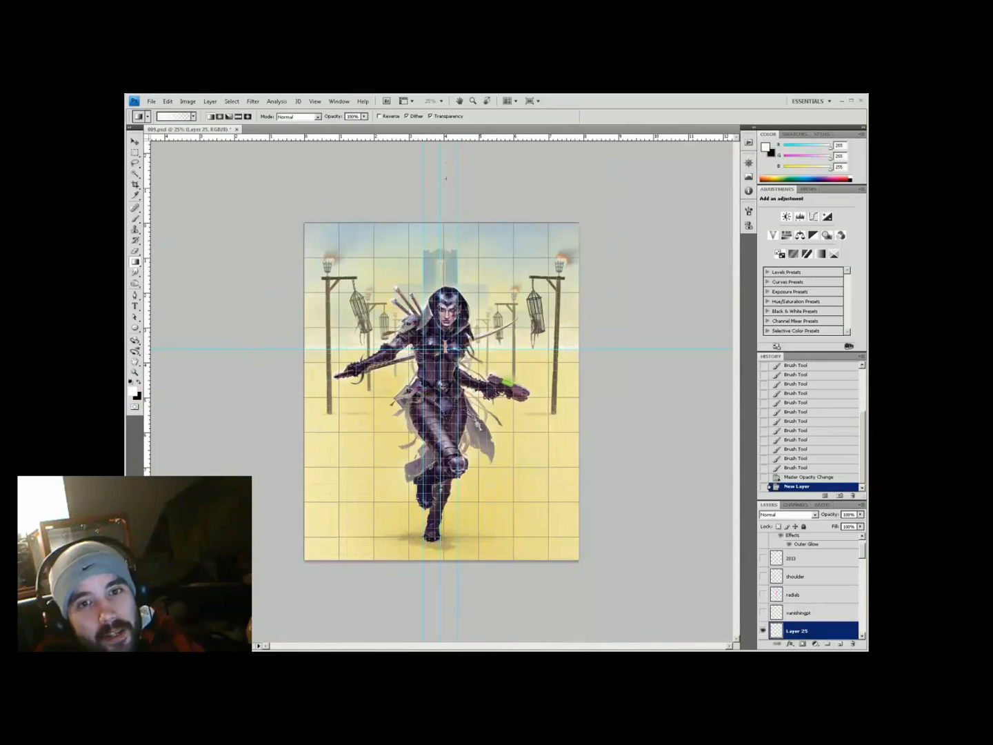
# Lay a vertical gradient, widen and crop the canvas, and save as 010.psd
pyautogui.moveTo(439, 153); pyautogui.dragTo(440, 281)
pyautogui.hotkey('ctrl', 'h')
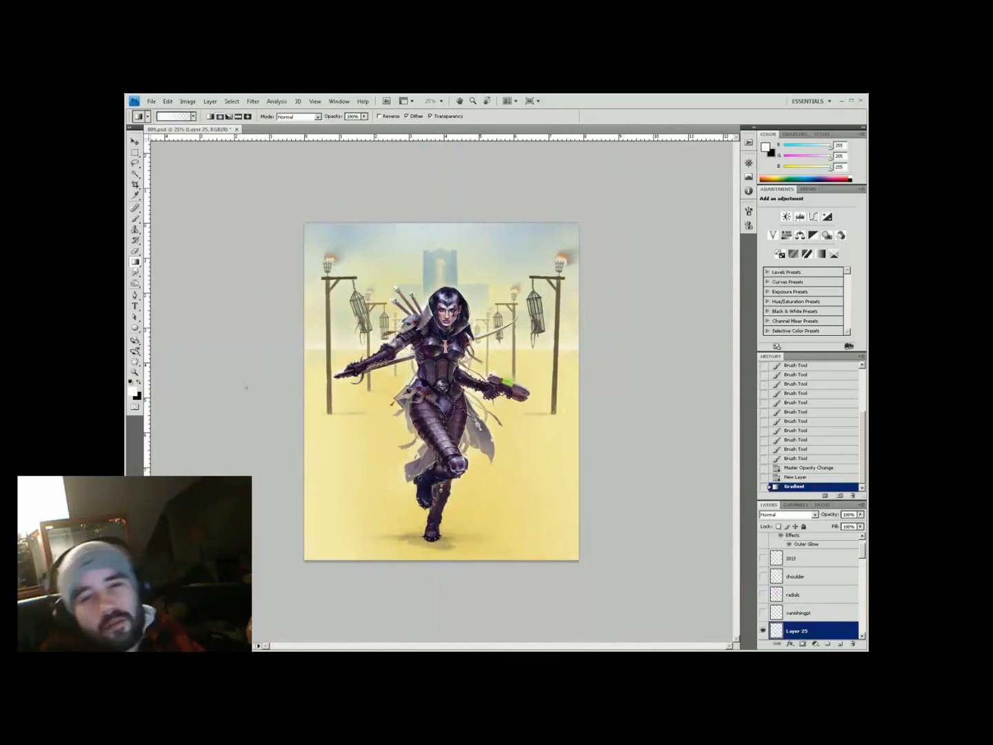
pyautogui.hotkey('ctrl', 'alt', 'c')
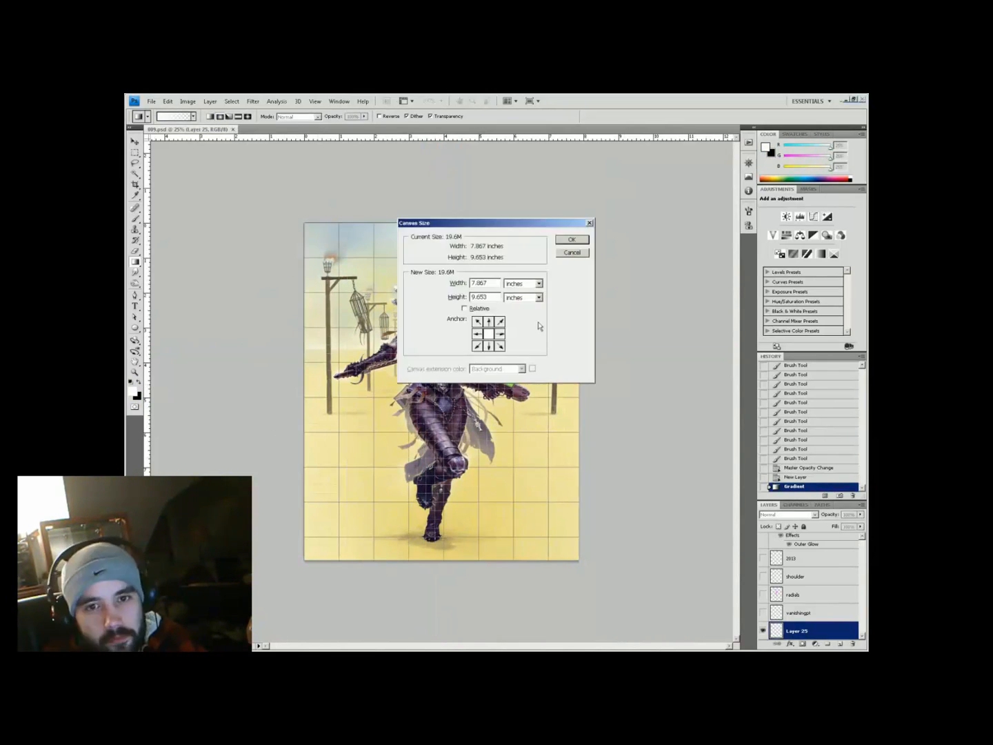
pyautogui.press('Return')
pyautogui.press('c')
pyautogui.press('Return')
pyautogui.press('F2')
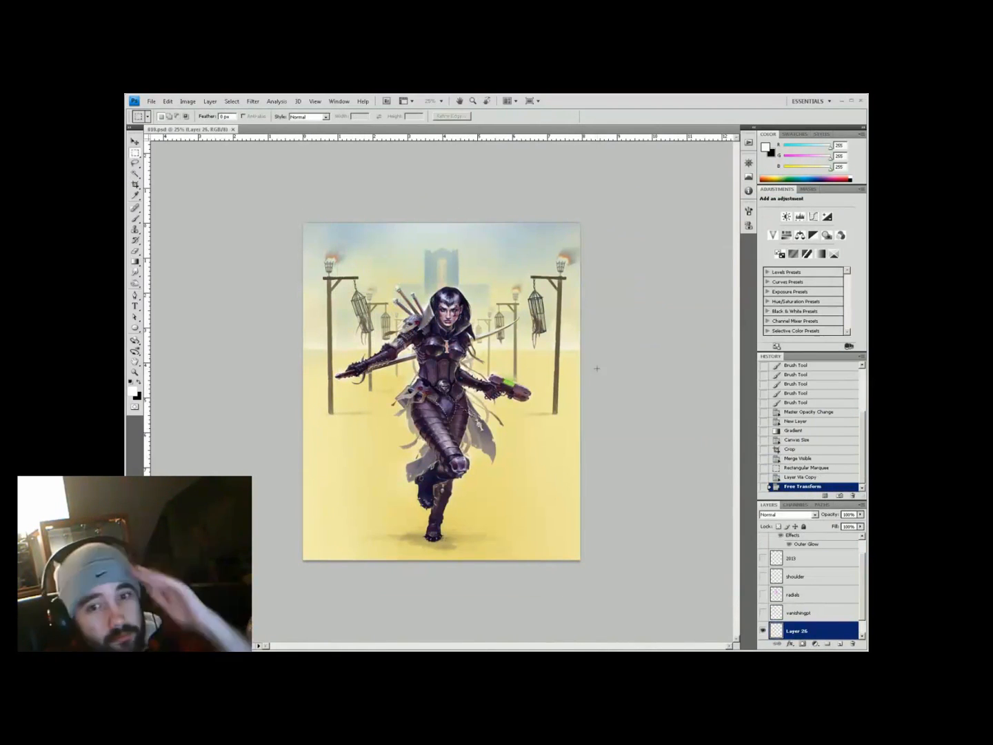
# Update the signature logo's year to 2013 and move the logo to the bottom-right corner
pyautogui.scroll(1, 810, 587)
pyautogui.click(763, 577)
pyautogui.click(800, 578)
pyautogui.hotkey('ctrl', '+')
pyautogui.hotkey('ctrl', '+')
pyautogui.press('Delete')
pyautogui.hotkey('ctrl', 'd')
pyautogui.write('t2013v')
pyautogui.hotkey('ctrl', 'e')
pyautogui.hotkey('ctrl', '-')
# Add Color Balance (Cyan-Red -34, warmer yellow) and darken the painting with a Curves adjustment
pyautogui.hotkey('ctrl', '-')
pyautogui.hotkey('ctrl', '-')
pyautogui.moveTo(565, 531); pyautogui.dragTo(611, 598)
pyautogui.click(800, 235)
pyautogui.moveTo(795, 260)
pyautogui.mouseDown()
pyautogui.moveTo(785, 260)
pyautogui.moveTo(785, 300)
pyautogui.mouseUp()
pyautogui.moveTo(795, 260); pyautogui.dragTo(802, 260)
pyautogui.hotkey('ctrl', '-')
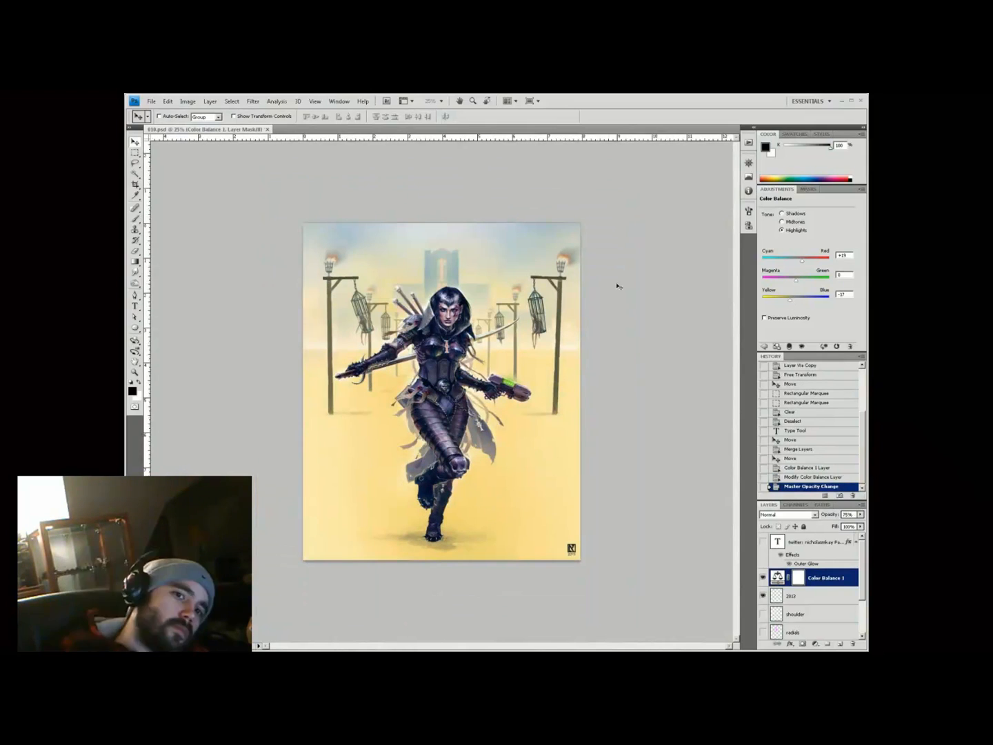
pyautogui.moveTo(824, 252); pyautogui.dragTo(811, 271)
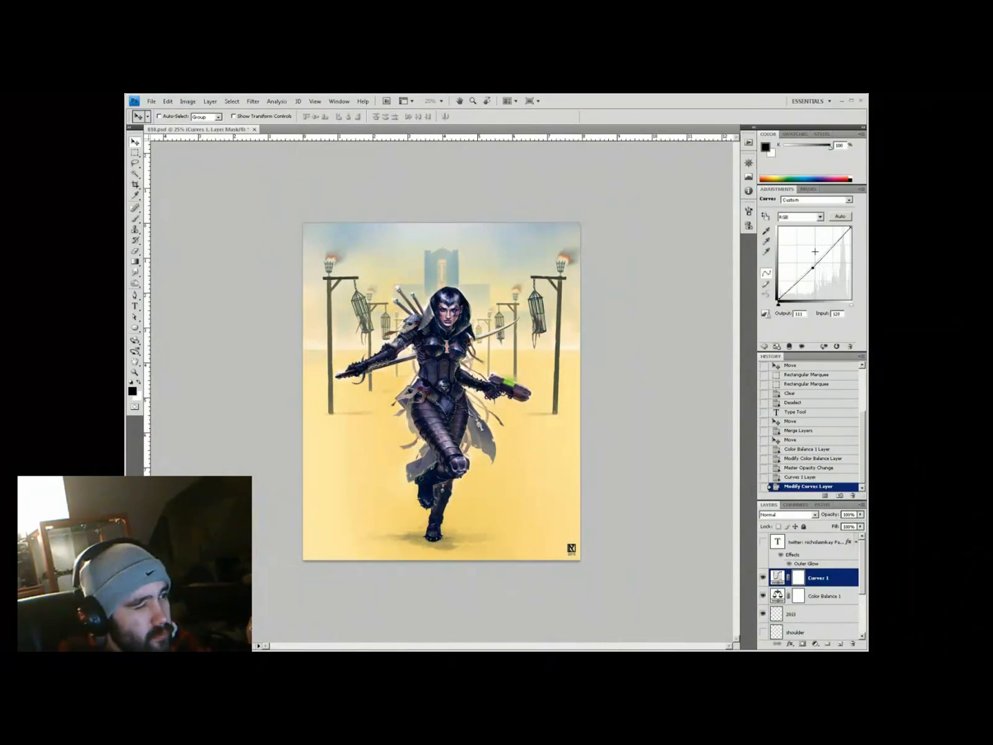
# Add a Brightness/Contrast adjustment with brightness -6, slightly more contrast, at full opacity
pyautogui.click(815, 644)
pyautogui.click(828, 511)
pyautogui.moveTo(807, 224); pyautogui.dragTo(816, 226)
pyautogui.moveTo(807, 242); pyautogui.dragTo(804, 222)
pyautogui.press('z')
pyautogui.click(441, 386)
pyautogui.click(821, 614)
pyautogui.click(827, 578)
pyautogui.press('0')
# Add a Cyan Photo Filter adjustment to tint the painting
pyautogui.click(815, 643)
pyautogui.click(828, 599)
pyautogui.click(814, 221)
pyautogui.click(802, 308)
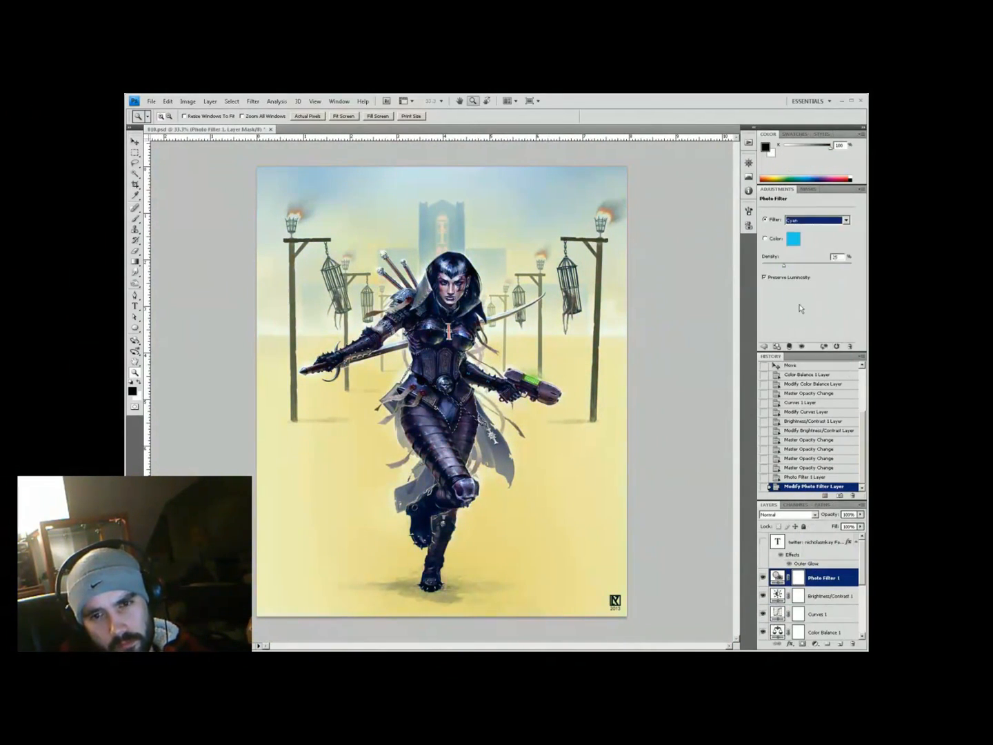
pyautogui.hotkey('ctrl', '-')
pyautogui.hotkey('ctrl', '-')
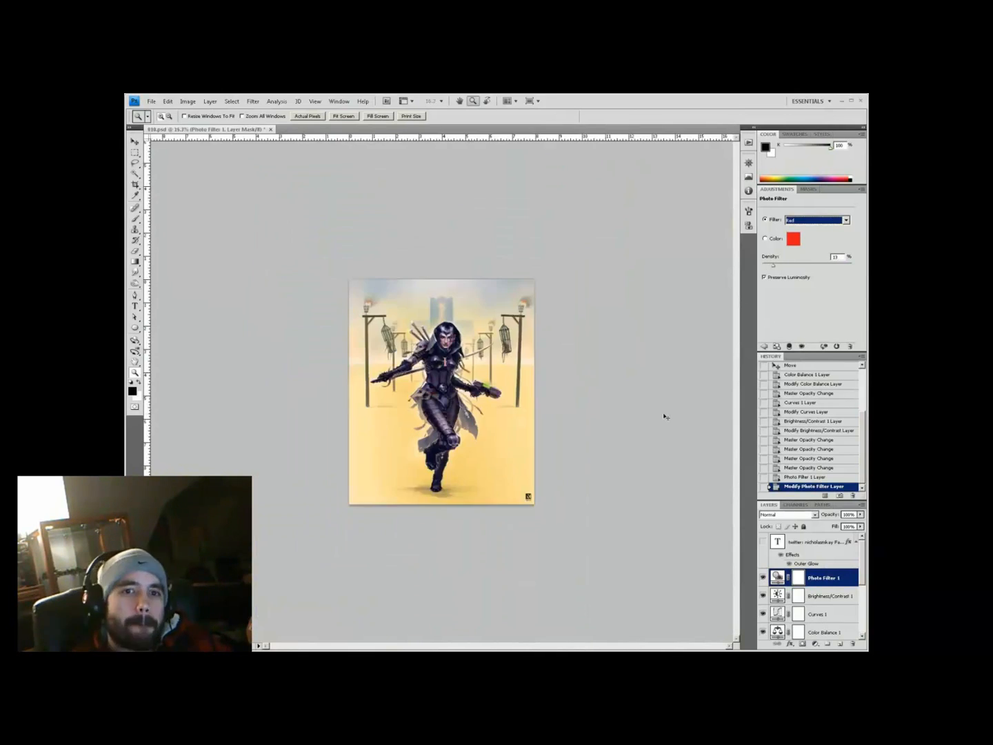
pyautogui.hotkey('ctrl', '+')
pyautogui.hotkey('ctrl', '+')
# Discard a trial Hue/Saturation, then add Vibrance at +96 with saturation -24
pyautogui.click(815, 643)
pyautogui.click(826, 560)
pyautogui.moveTo(807, 242); pyautogui.dragTo(845, 224)
pyautogui.click(850, 346)
pyautogui.click(816, 644)
pyautogui.click(827, 550)
pyautogui.moveTo(807, 243)
pyautogui.mouseDown()
pyautogui.moveTo(776, 243)
pyautogui.moveTo(798, 245)
pyautogui.moveTo(796, 225)
pyautogui.mouseUp()
# Add a second Brightness/Contrast (-25 brightness, 31 contrast) faded in through an inverted gradient mask
pyautogui.click(816, 644)
pyautogui.click(827, 506)
pyautogui.moveTo(807, 243); pyautogui.dragTo(821, 242)
pyautogui.hotkey('ctrl', 'i')
pyautogui.press('g')
pyautogui.press('x')
pyautogui.moveTo(441, 151); pyautogui.dragTo(441, 208)
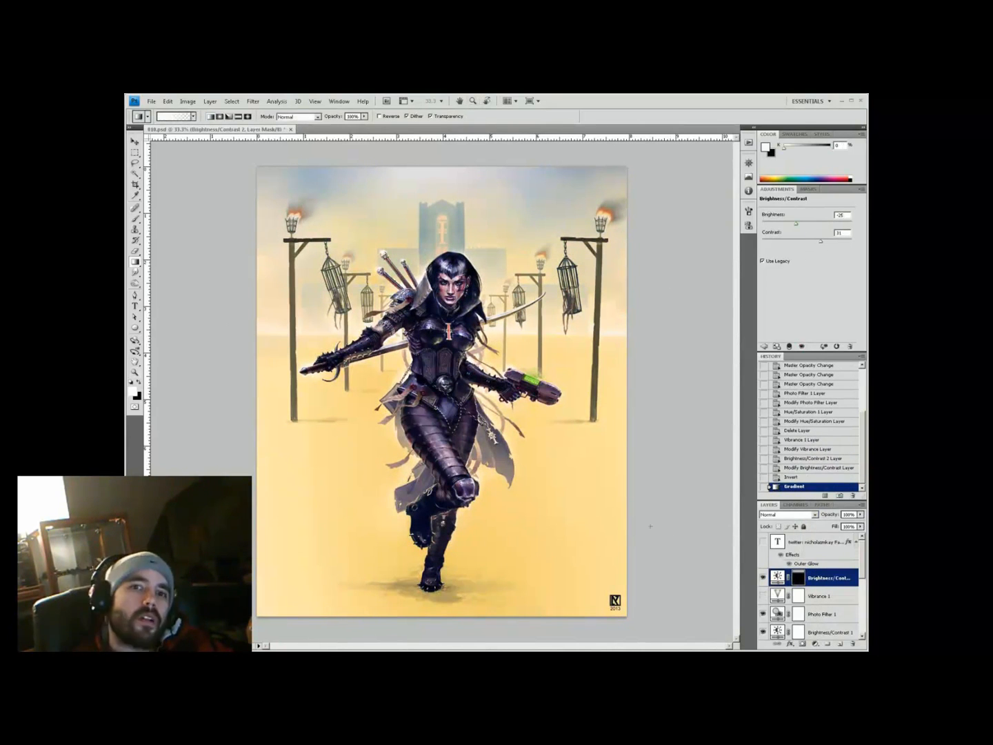
# Inspect the warrior's details up close, then bring up the Open dialog for the Ground textures
pyautogui.press('z')
pyautogui.click(442, 365)
pyautogui.click(444, 387)
pyautogui.moveTo(445, 331); pyautogui.dragTo(452, 444)
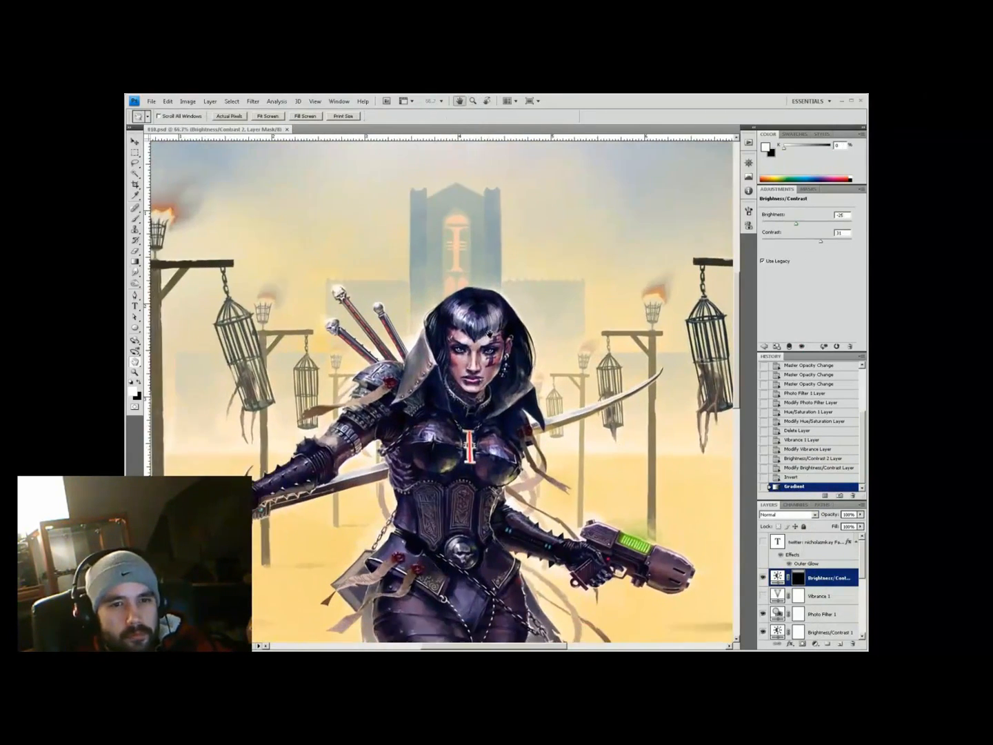
pyautogui.hotkey('ctrl', '-')
pyautogui.hotkey('ctrl', '-')
pyautogui.hotkey('ctrl', 'o')
# Paste the SandPebbles texture into the painting and shift it down the canvas
pyautogui.click(548, 256)
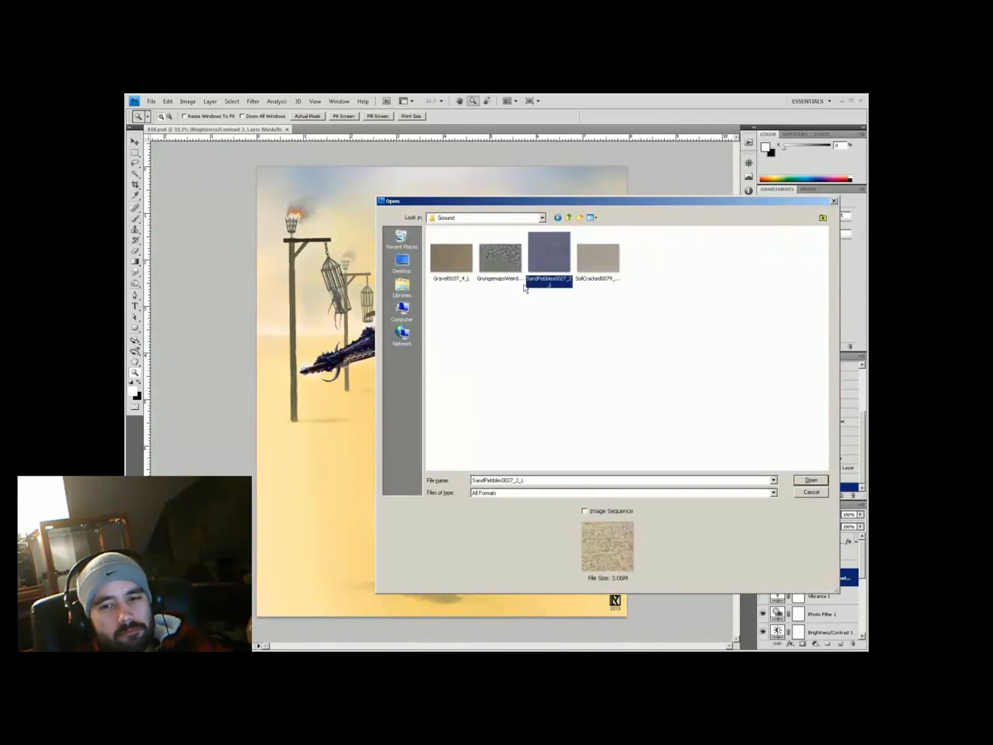
pyautogui.click(811, 479)
pyautogui.hotkey('ctrl', 'v')
pyautogui.hotkey('ctrl', 't')
pyautogui.moveTo(441, 386); pyautogui.dragTo(441, 423)
pyautogui.press('Return')
pyautogui.moveTo(807, 632); pyautogui.dragTo(807, 578)
# Free Transform the texture into a floor trapezoid spreading past the canvas's lower edge
pyautogui.hotkey('ctrl', 't')
pyautogui.moveTo(442, 224); pyautogui.dragTo(442, 437)
pyautogui.moveTo(304, 436); pyautogui.dragTo(380, 444)
pyautogui.moveTo(304, 561); pyautogui.dragTo(263, 559)
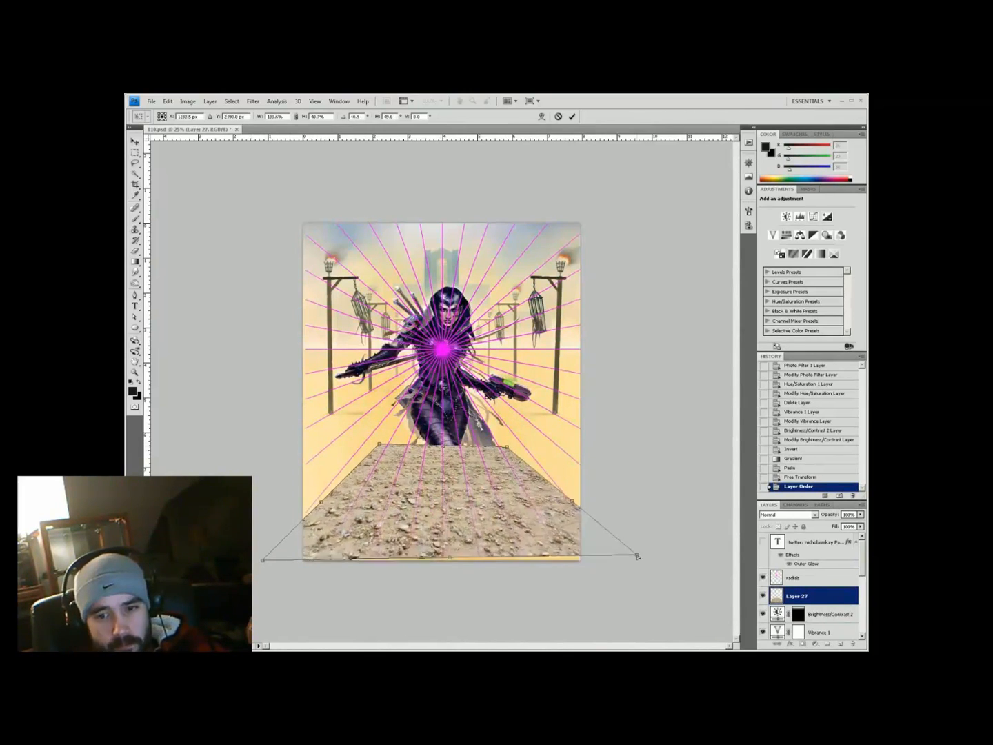
pyautogui.press('Return')
# Set the texture layer to Soft Light and adjust its hue and saturation
pyautogui.hotkey('shift', 'alt', 'f')
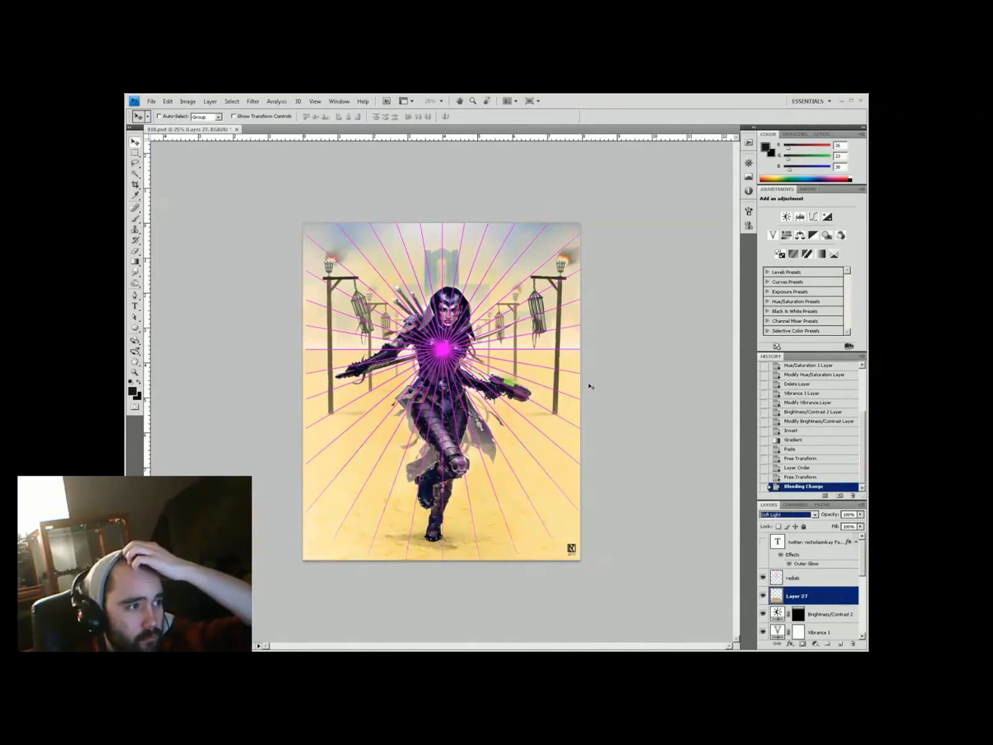
pyautogui.hotkey('ctrl', 'u')
pyautogui.press('Return')
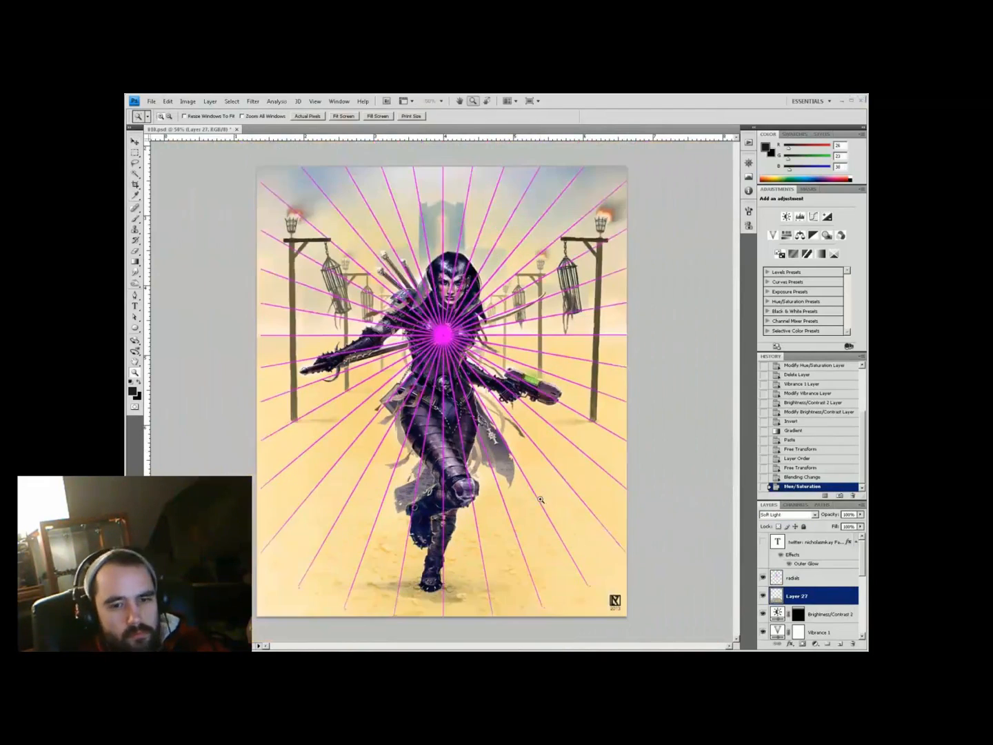
# Add an inverted layer mask and paint the texture back in near the feet
pyautogui.click(802, 643)
pyautogui.hotkey('ctrl', 'i')
pyautogui.hotkey('ctrl', 'shift', ']')
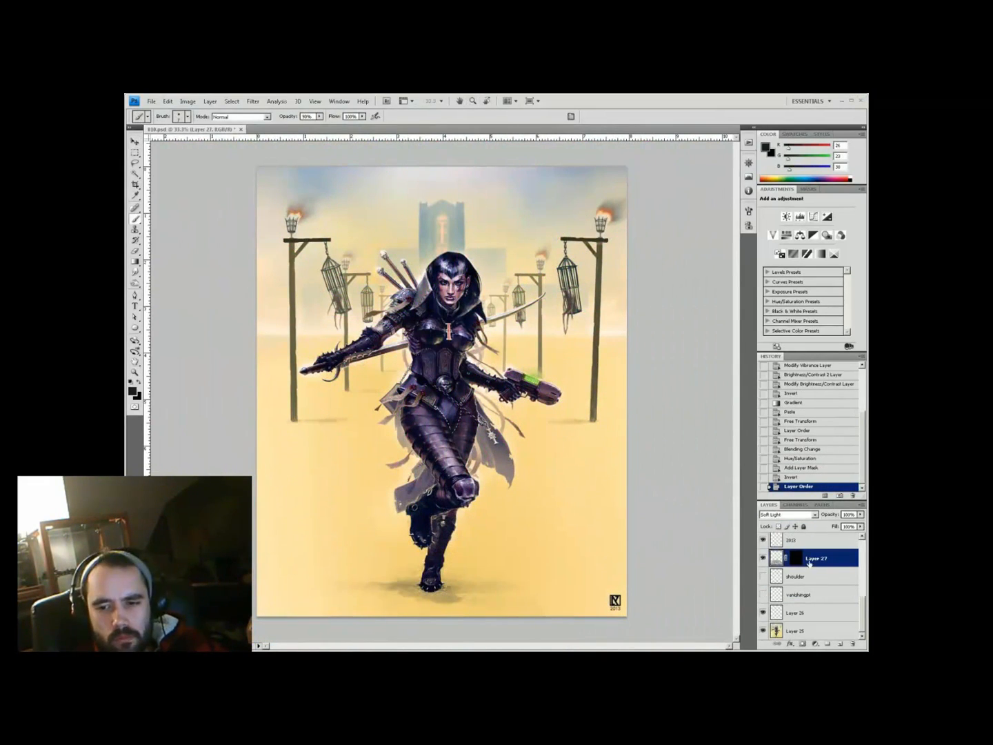
pyautogui.scroll(1, 809, 562)
pyautogui.moveTo(320, 509); pyautogui.dragTo(395, 604)
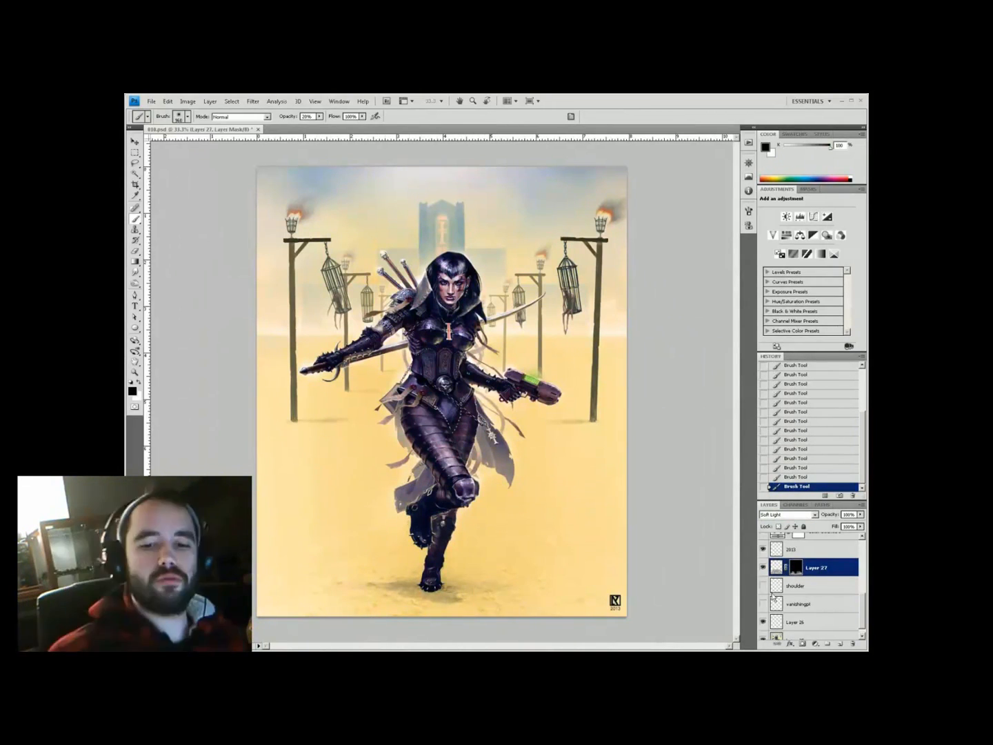
# Apply the Paint Daubs artistic filter to the ground texture
pyautogui.hotkey('ctrl', '-')
pyautogui.click(253, 102)
pyautogui.moveTo(217, 168)
pyautogui.click(152, 228)
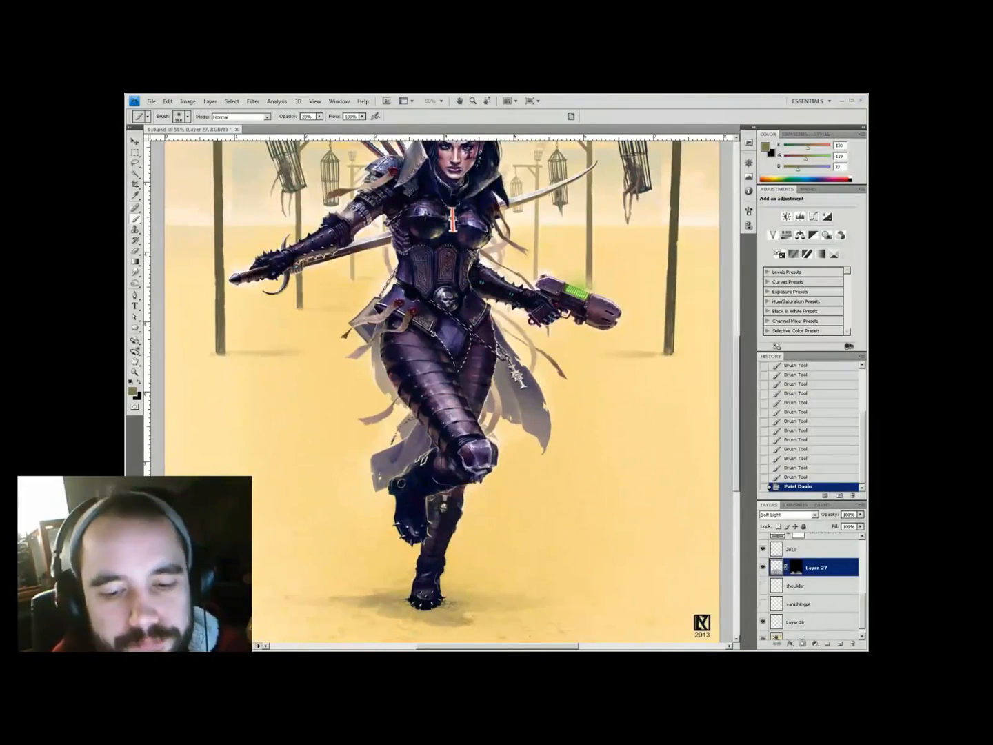
pyautogui.rightClick(552, 489)
pyautogui.press('Escape')
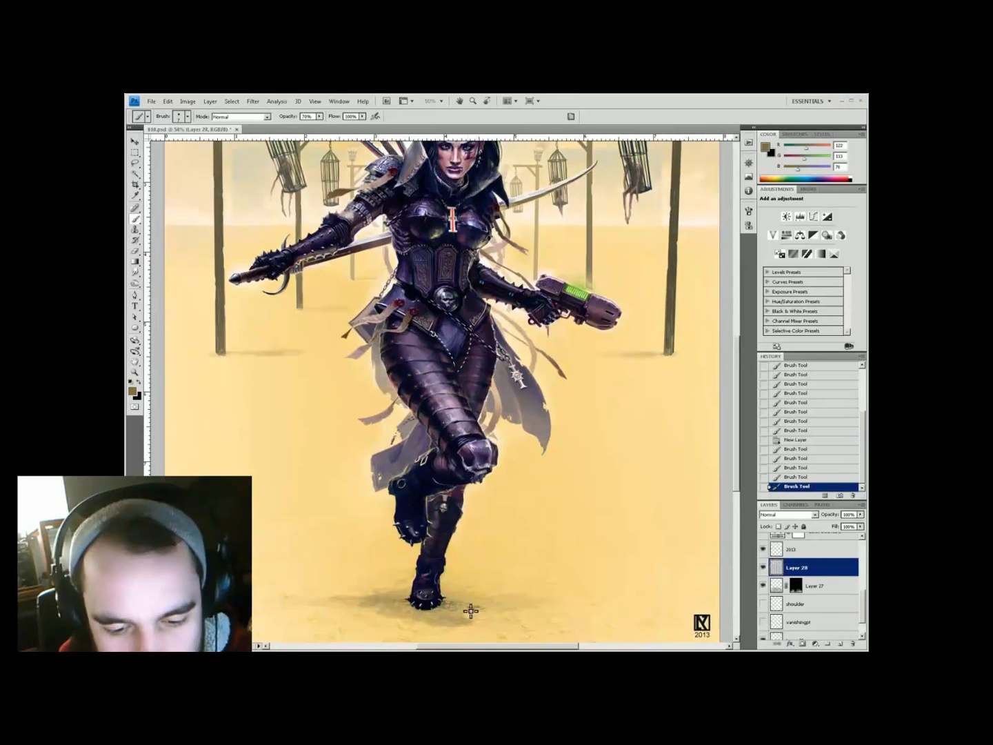
# Erase some of the painted ground near the feet, then add a layer for sand
pyautogui.press('e')
pyautogui.moveTo(594, 537); pyautogui.dragTo(500, 537)
pyautogui.click(489, 578)
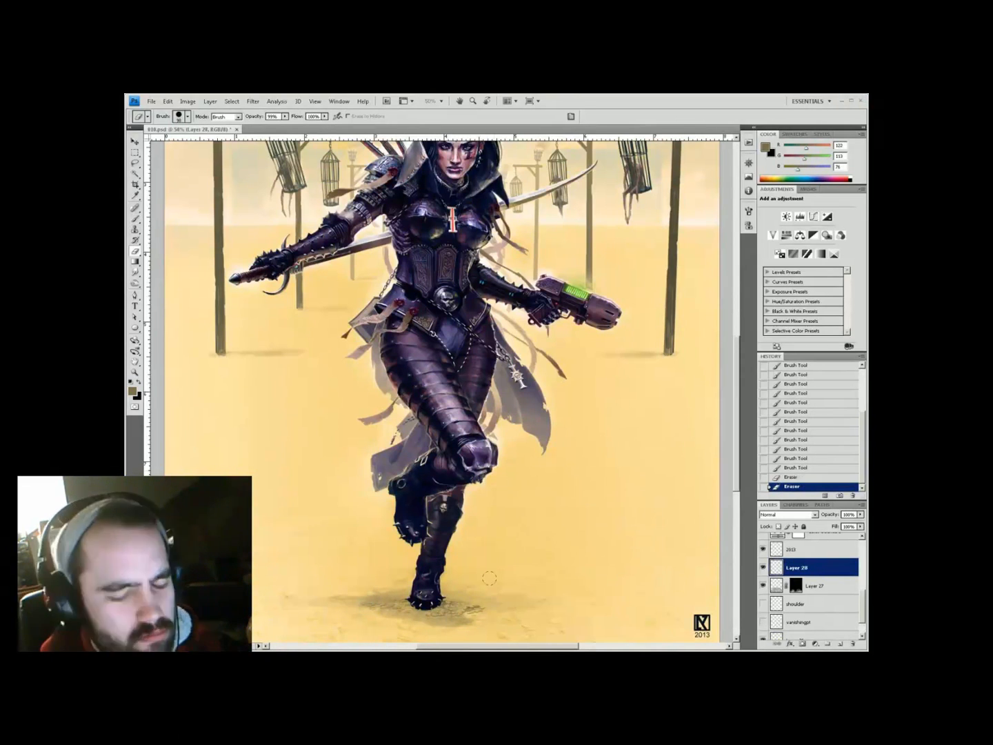
pyautogui.press('b')
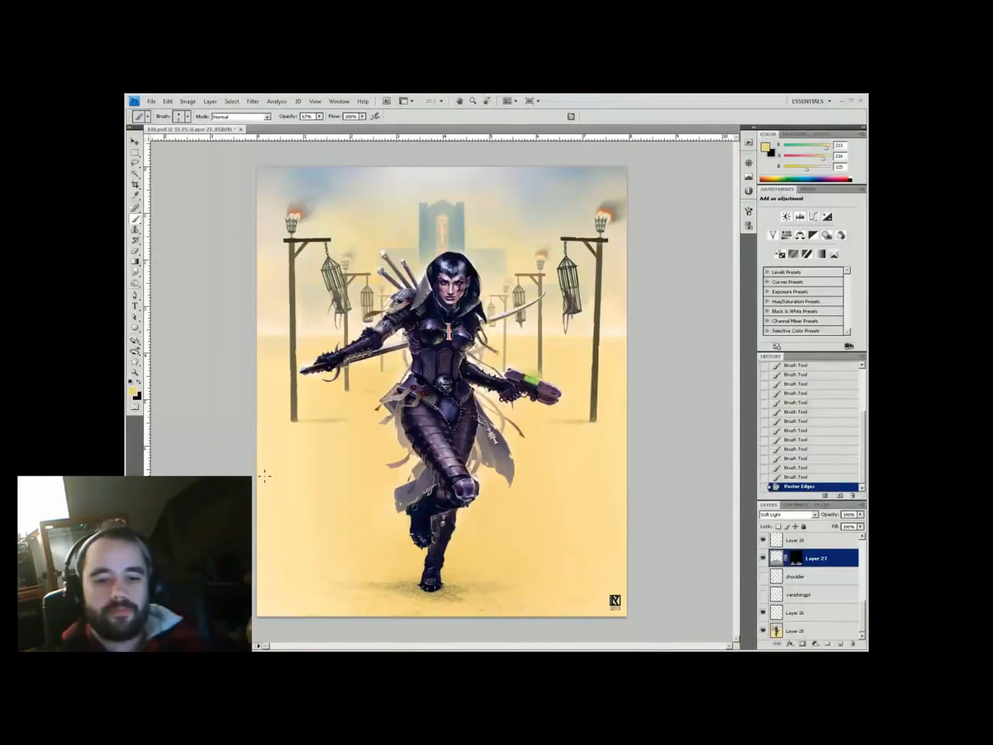
# Apply a painterly artistic filter to the ground texture
pyautogui.click(253, 101)
pyautogui.moveTo(207, 167)
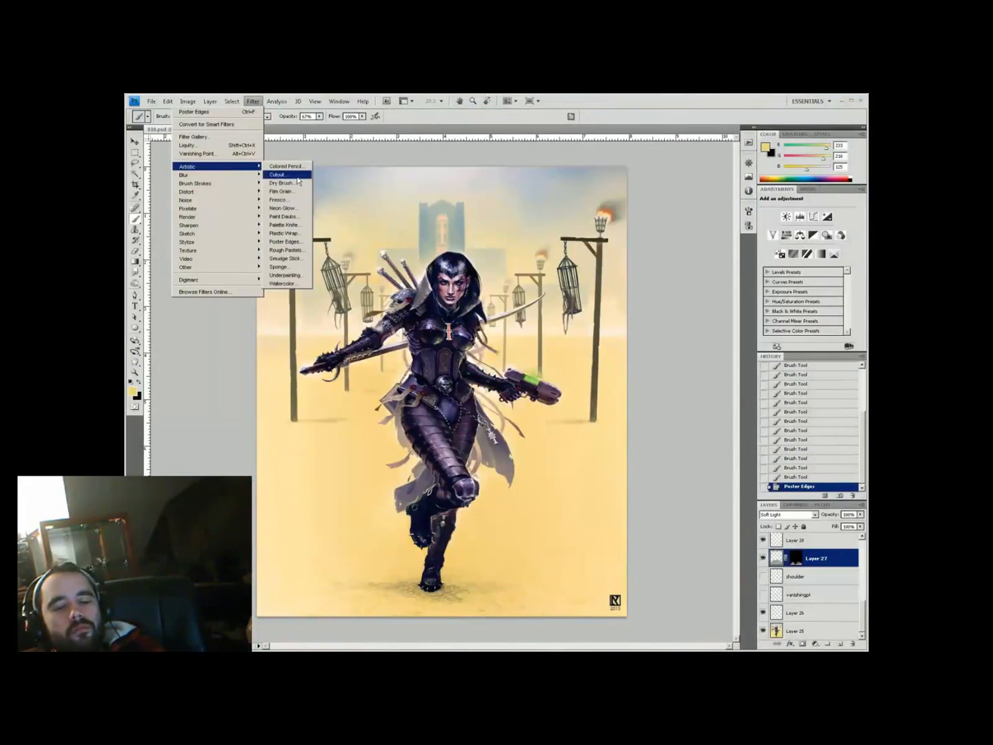
pyautogui.click(290, 251)
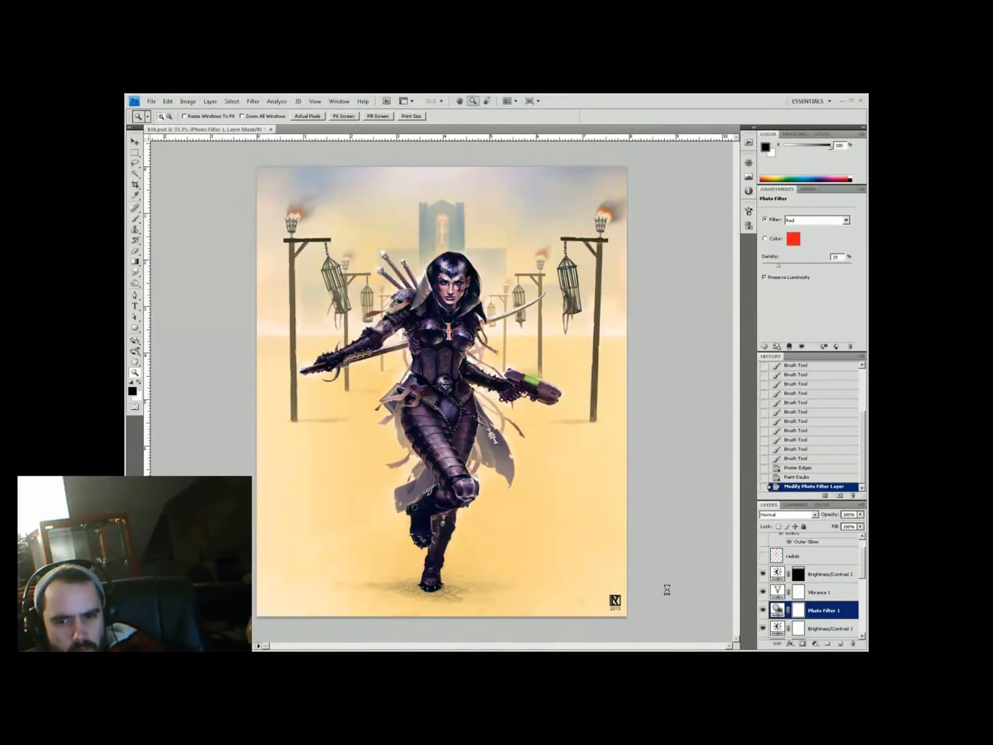
# Lower the Color Balance, Curves and Brightness/Contrast adjustment layers to 25% opacity
pyautogui.scroll(-3, 806, 586)
pyautogui.click(764, 557)
pyautogui.write('25')
pyautogui.click(818, 541)
pyautogui.moveTo(856, 515); pyautogui.dragTo(838, 515)
pyautogui.write('25')
pyautogui.moveTo(862, 600); pyautogui.dragTo(862, 591)
pyautogui.click(827, 572)
pyautogui.write('25')
pyautogui.click(817, 590)
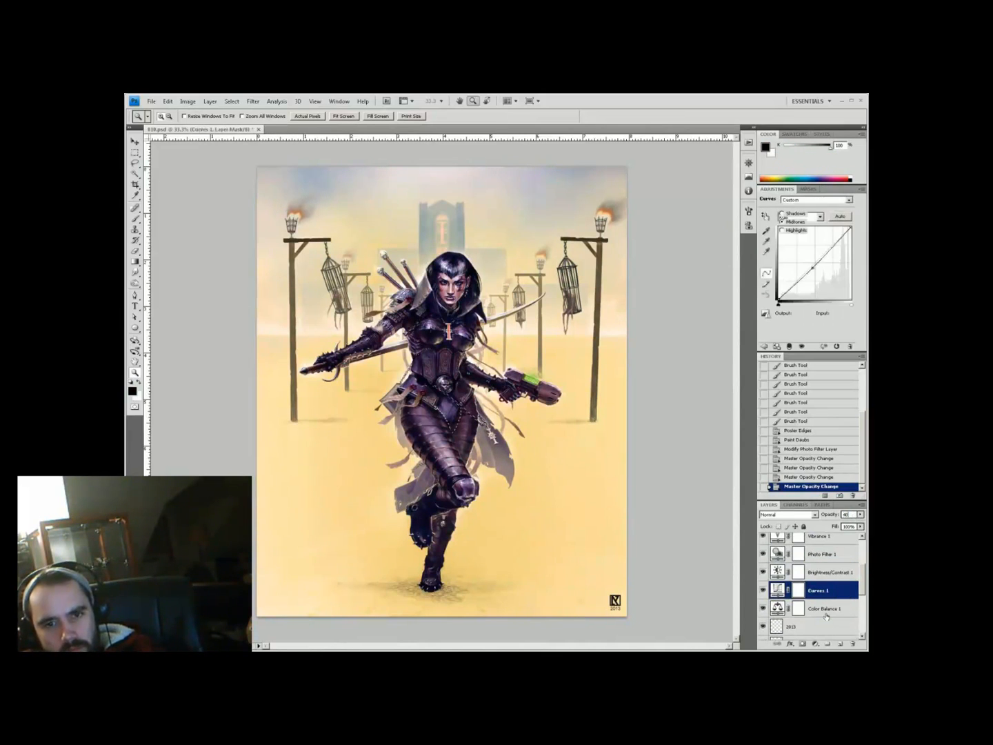
pyautogui.click(824, 608)
# Review the Photo Filter and Brightness/Contrast adjustments, zooming in on the warrior's face
pyautogui.keyDown('alt'); pyautogui.click(630, 302); pyautogui.keyUp('alt')
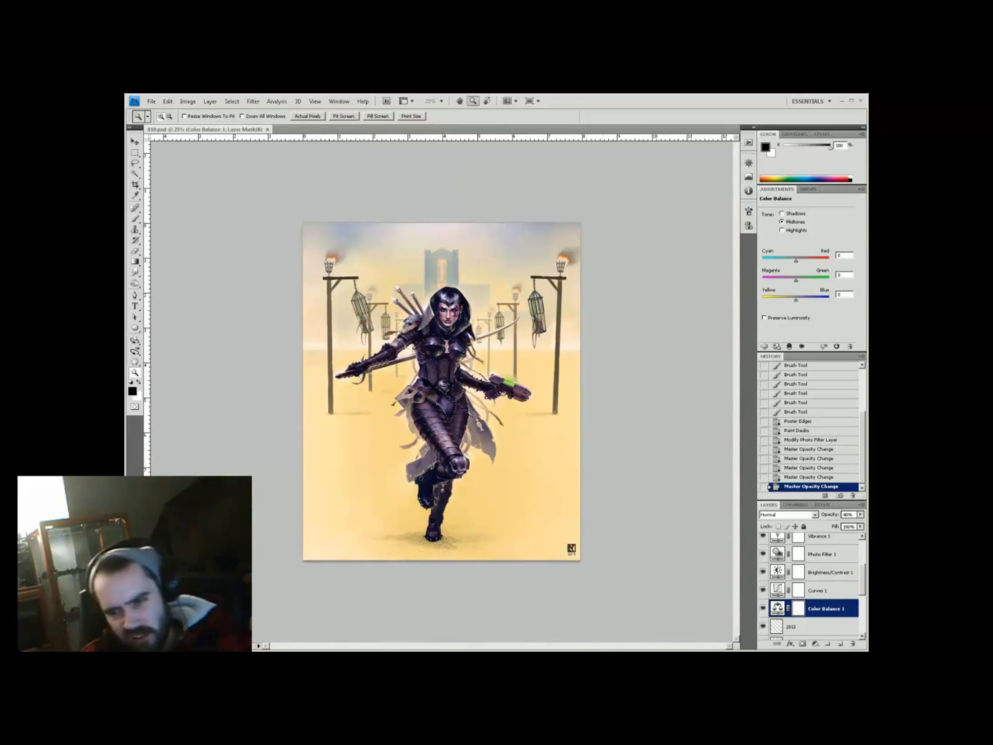
pyautogui.click(824, 554)
pyautogui.click(486, 278)
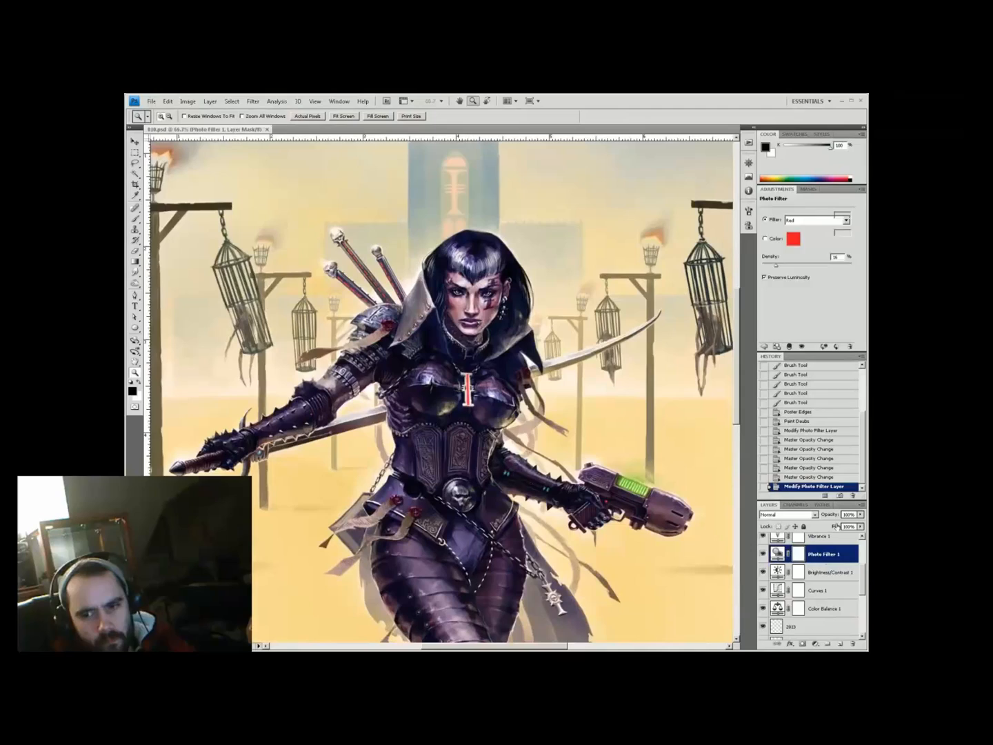
pyautogui.click(824, 571)
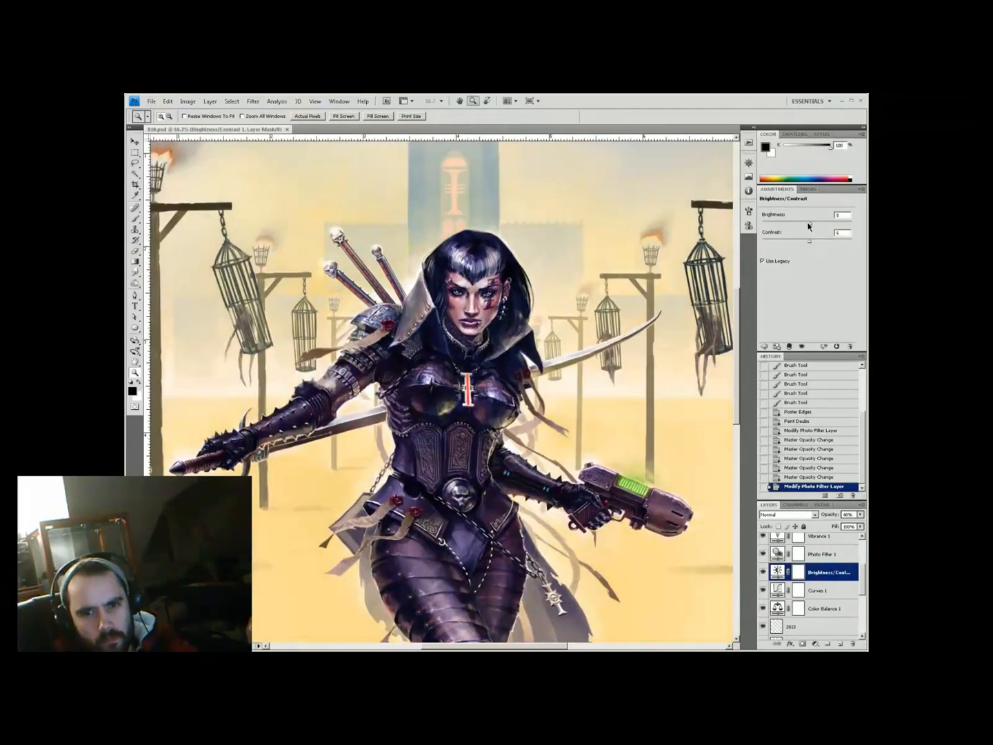
pyautogui.hotkey('ctrl', '0')
# Save the painting as 011
pyautogui.hotkey('ctrl', 'shift', 's')
pyautogui.write('011')
pyautogui.press('Return')
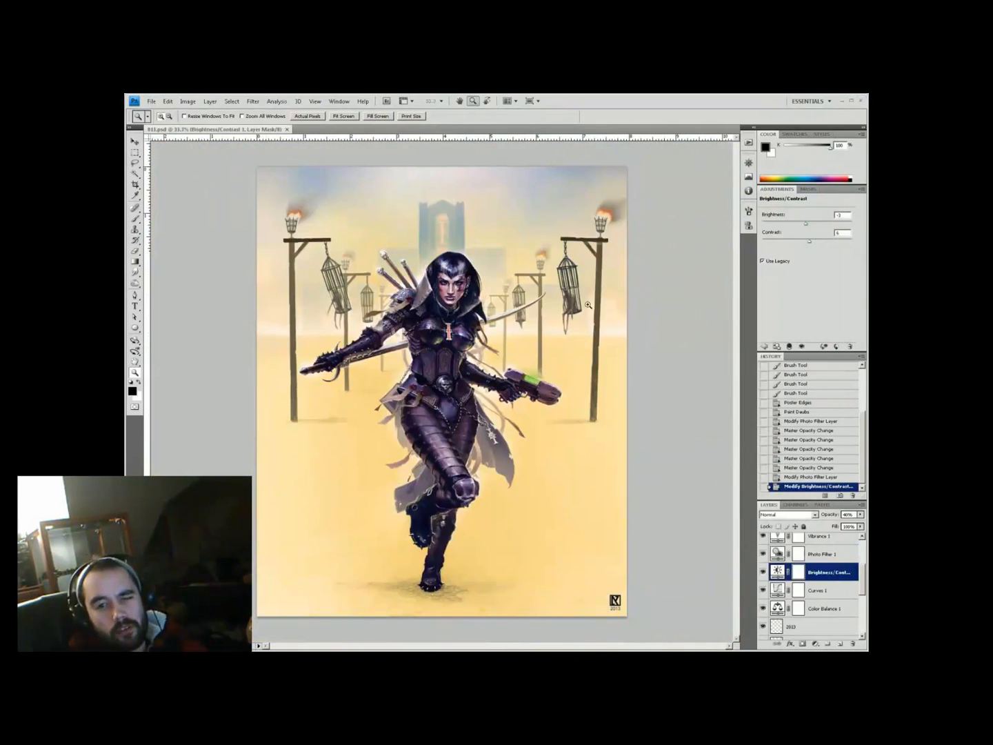
# Merge all visible layers into one and try Auto Color, Contrast and Tone
pyautogui.hotkey('ctrl', 'shift', 'alt', 'e')
pyautogui.click(544, 377)
pyautogui.hotkey('ctrl', '0')
pyautogui.hotkey('ctrl', 'shift', 'b')
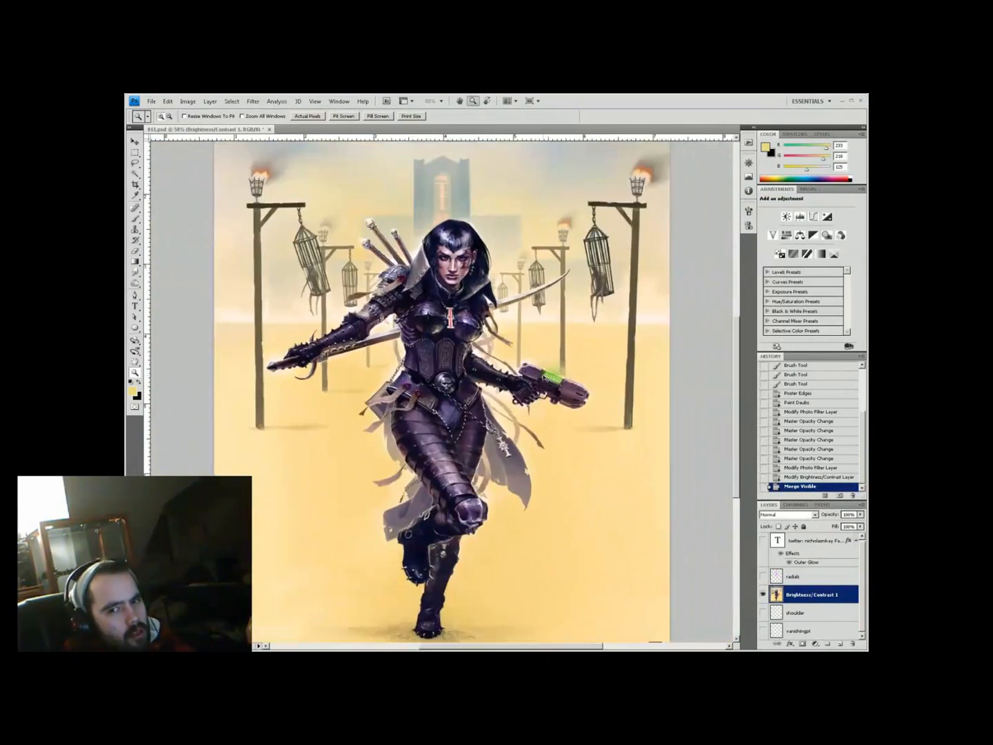
pyautogui.hotkey('ctrl', 'shift', 'alt', 'l')
pyautogui.hotkey('ctrl', 'shift', 'l')
# Keep only the Auto Contrast result and display the finished painting full screen
pyautogui.click(800, 468)
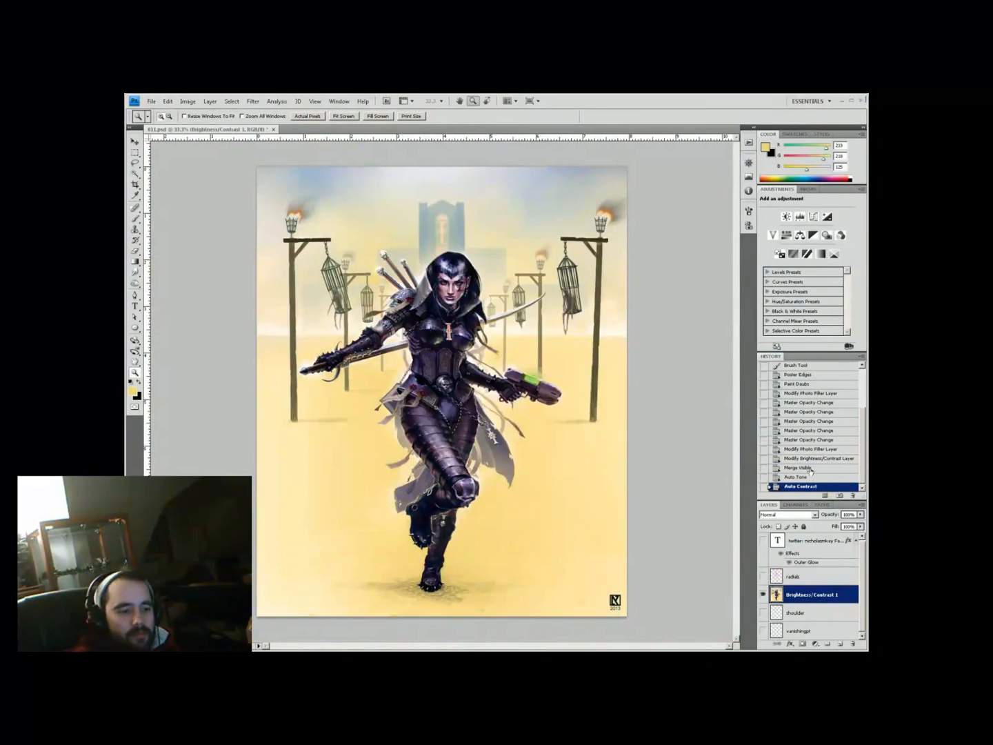
pyautogui.hotkey('ctrl', '+')
pyautogui.click(830, 476)
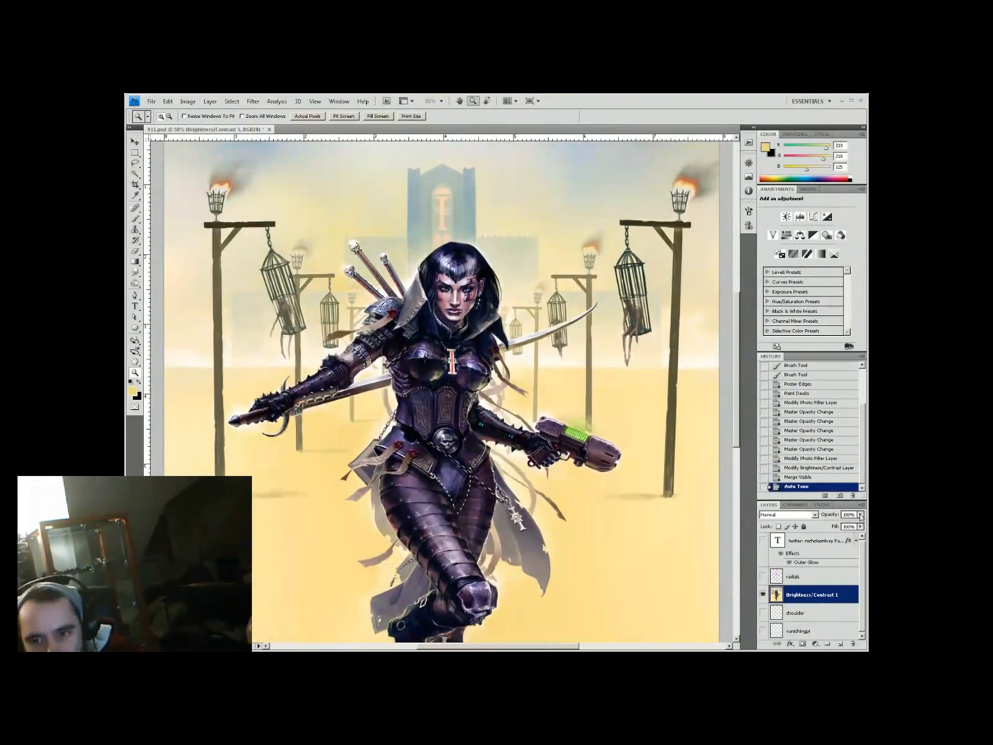
pyautogui.hotkey('ctrl', '0')
pyautogui.hotkey('ctrl', '+')
pyautogui.hotkey('ctrl', '0')
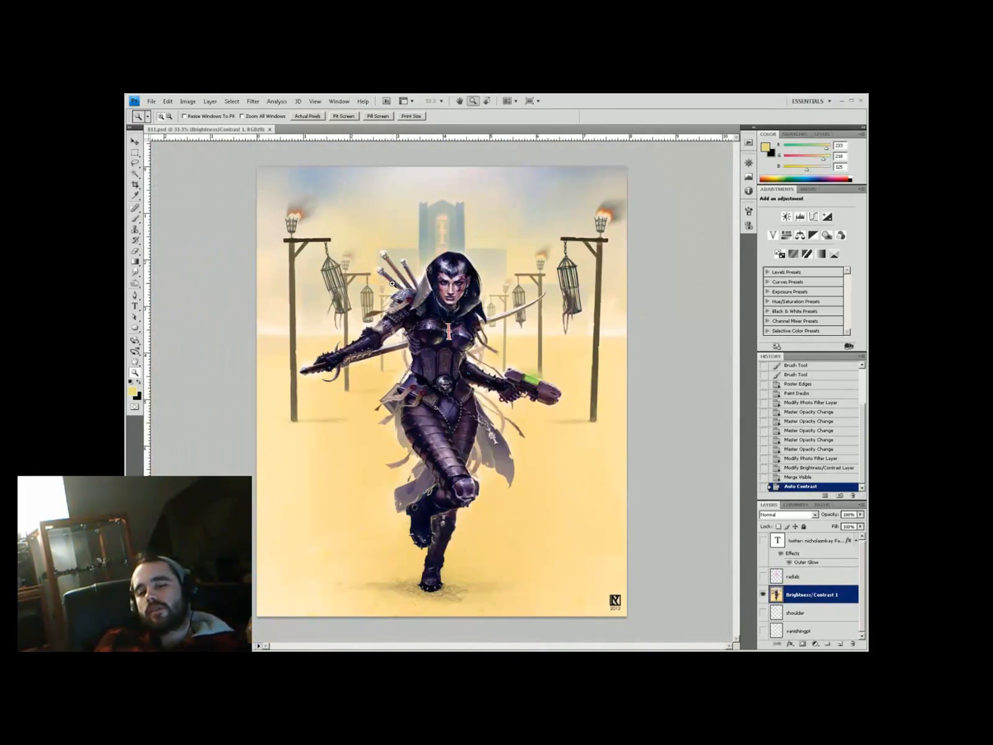
pyautogui.press('f')
pyautogui.hotkey('ctrl', '0')
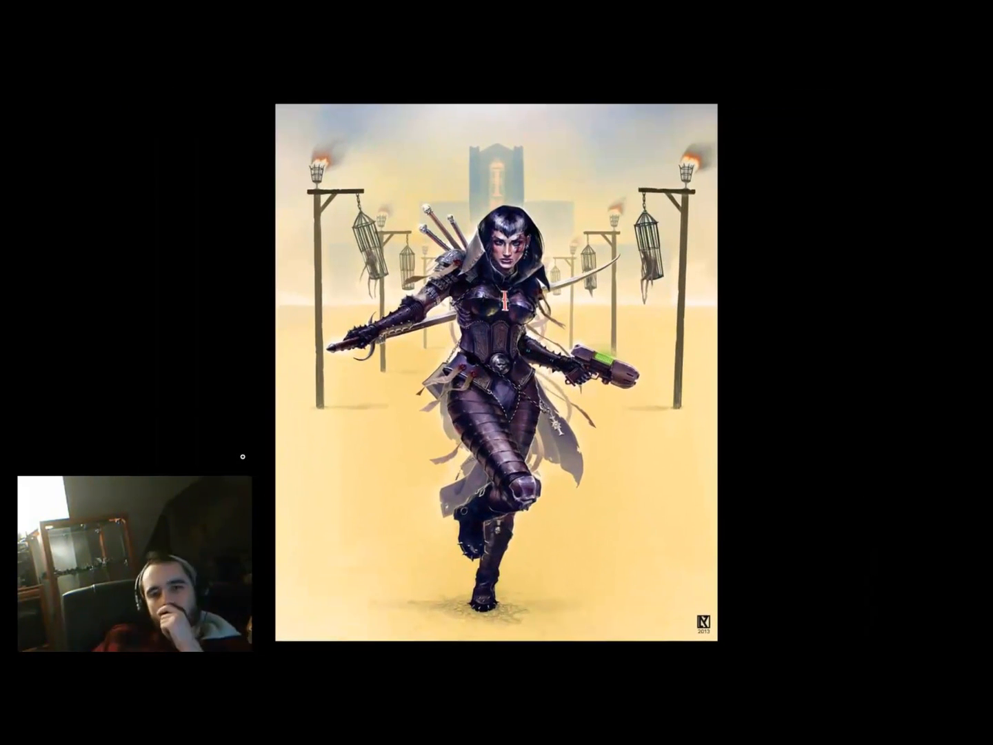